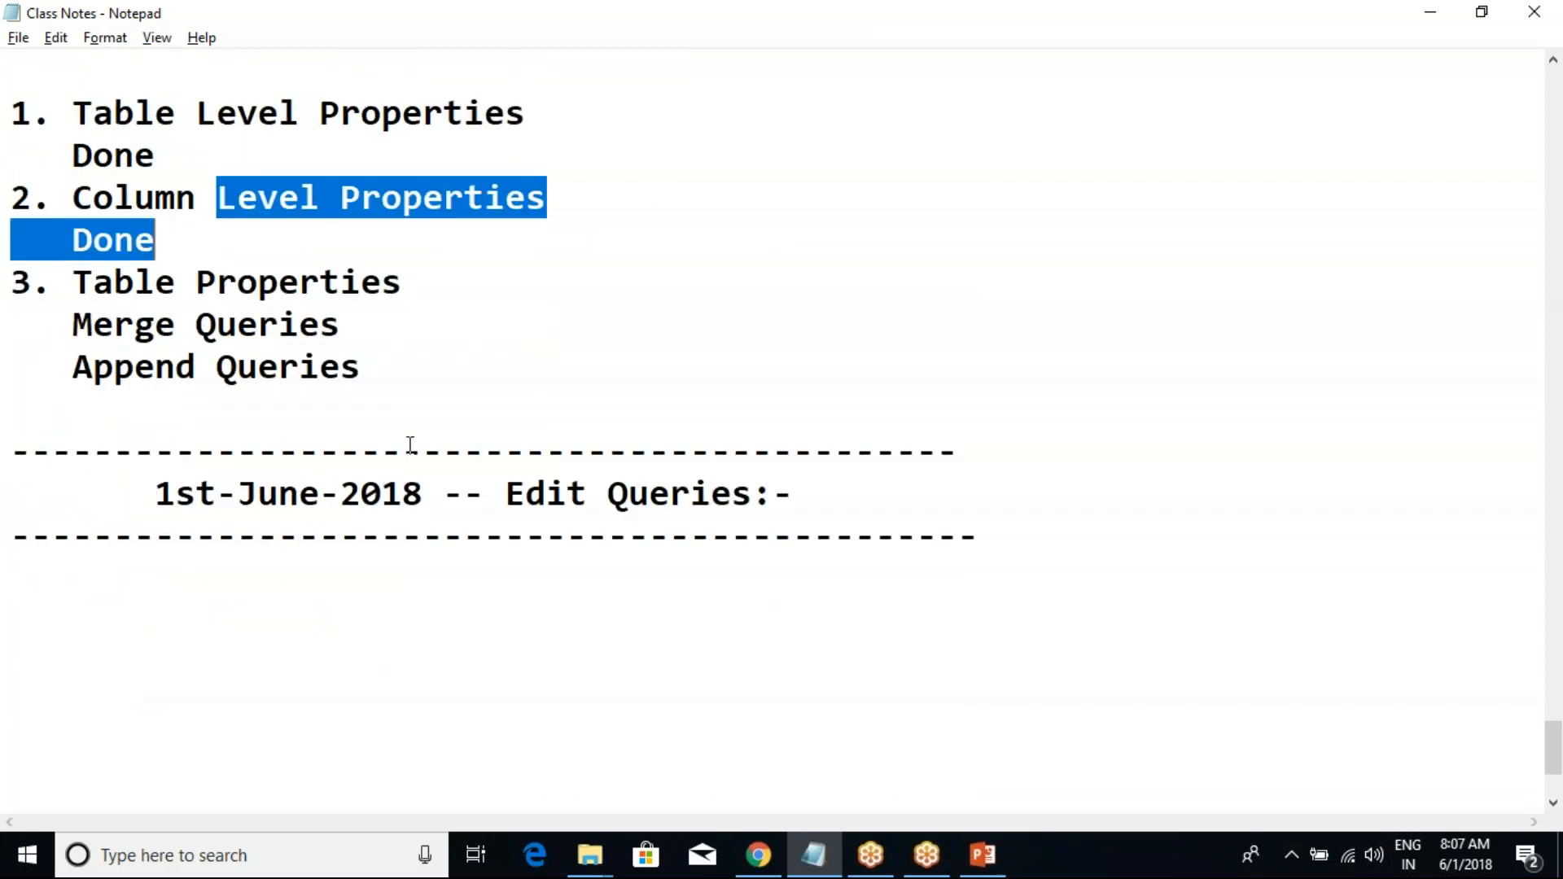
left_click_drag(75, 327, 333, 378)
left_click(342, 370)
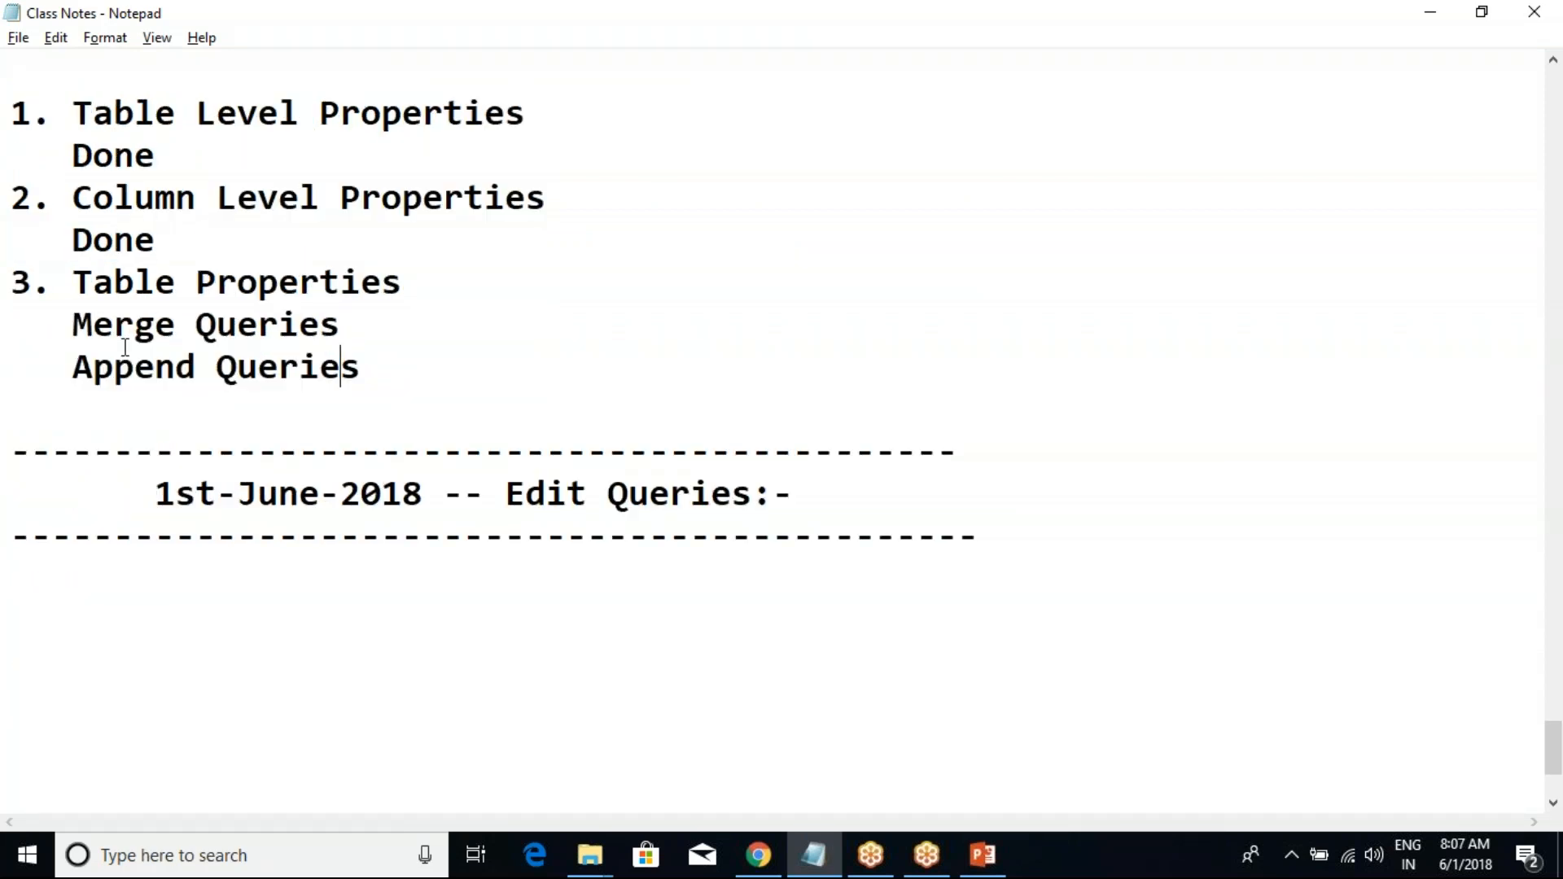
mouse_move(65, 319)
left_mouse_down()
mouse_move(366, 375)
mouse_move(154, 362)
mouse_move(68, 328)
left_mouse_up()
left_click(365, 375)
left_click(68, 328)
- Open the "Edit Queries - 9th_May_2018" report from the Power BI New Batch(9th_May2018) folder
left_click(590, 854)
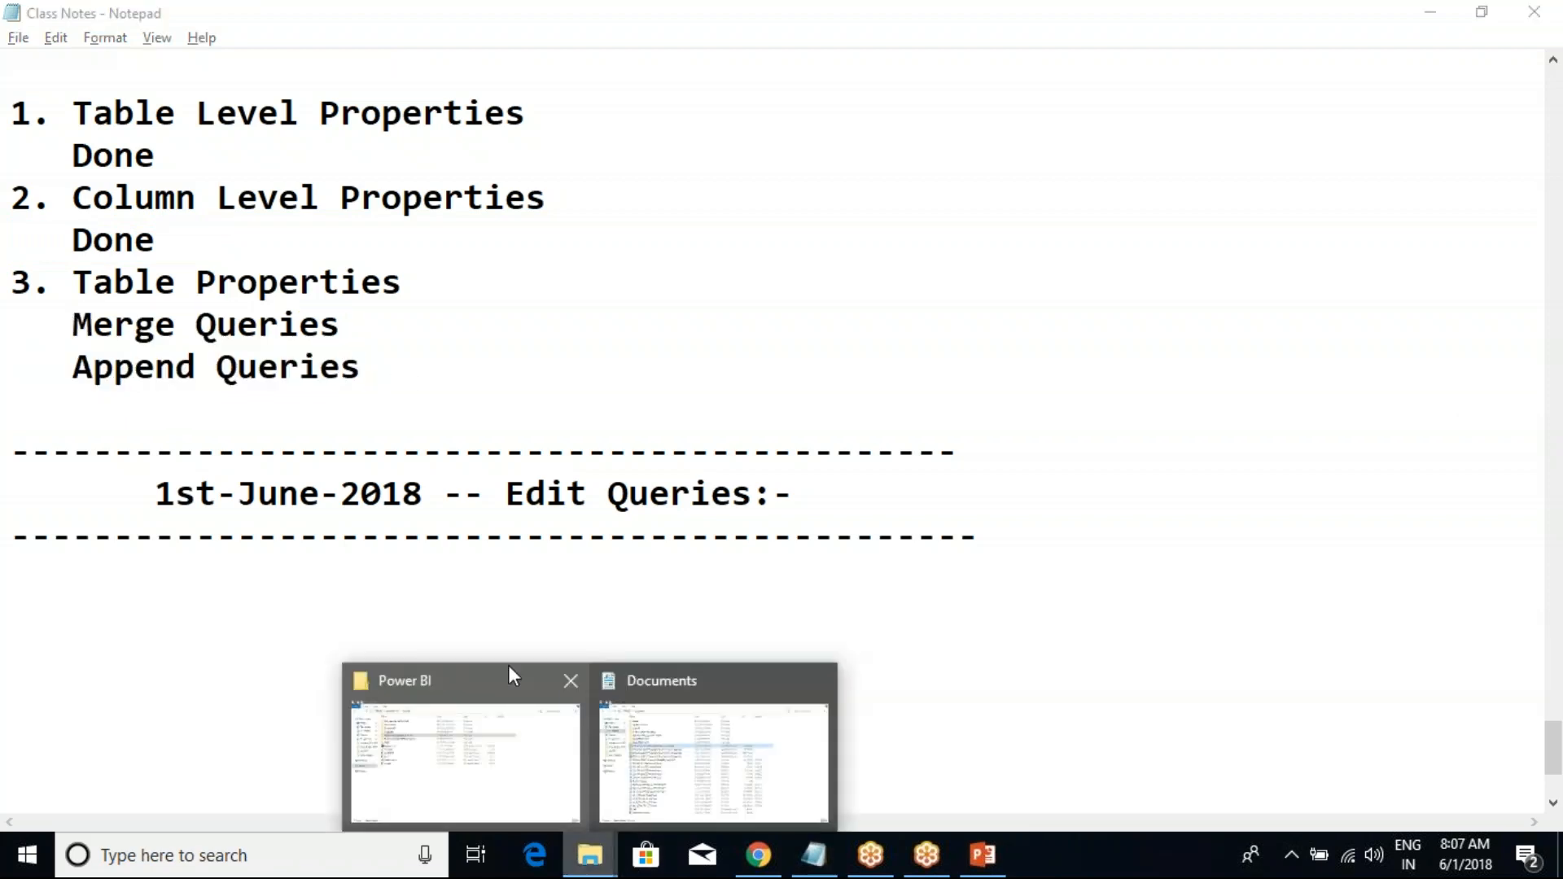
left_click(442, 737)
double_click(329, 262)
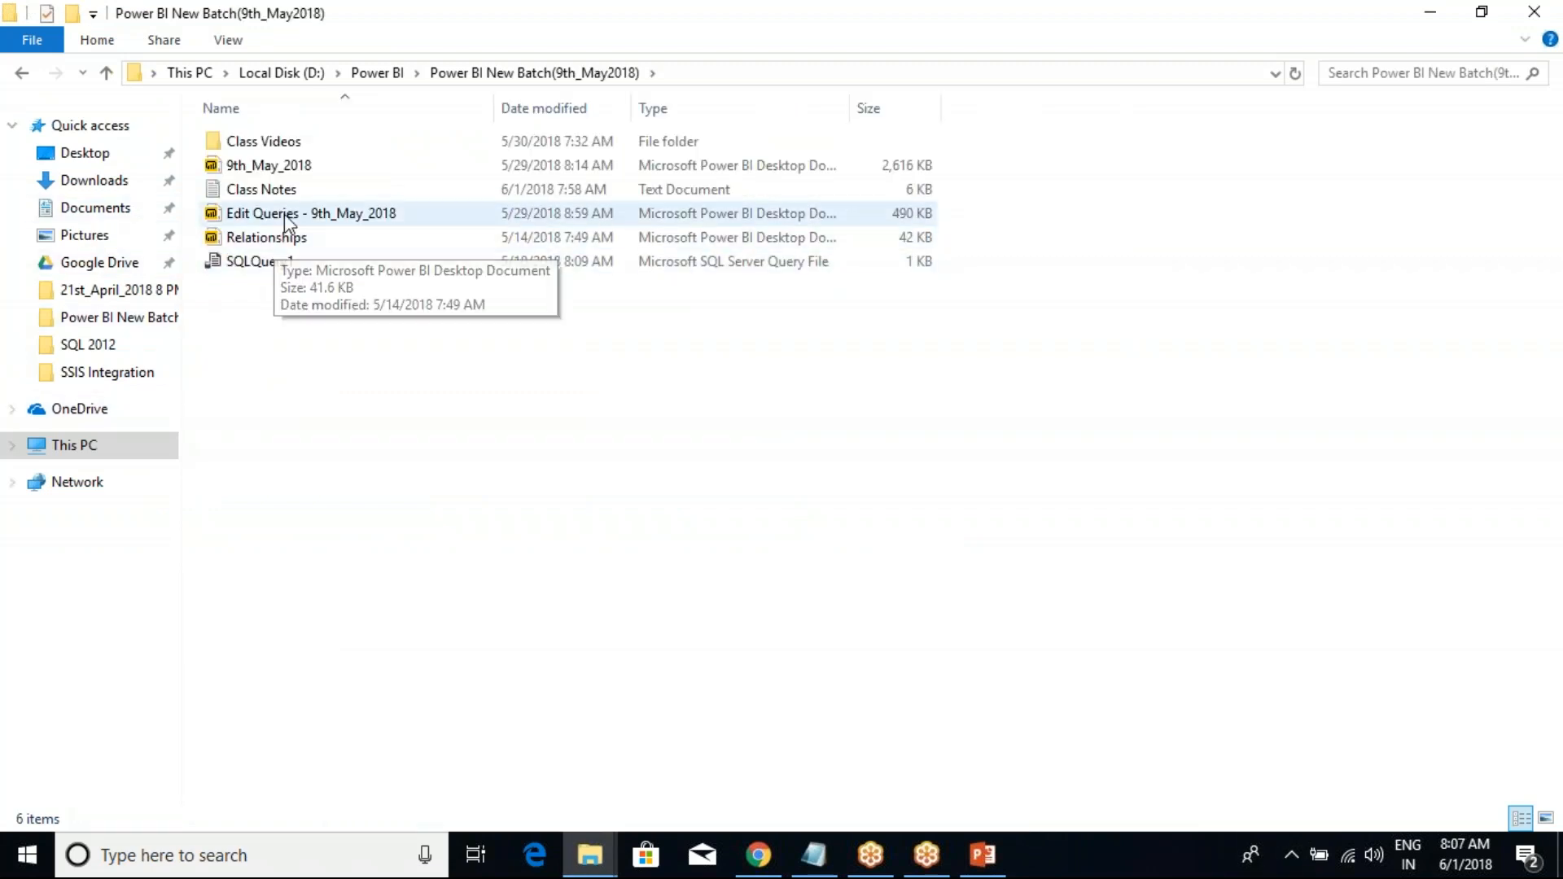
left_click(283, 213)
right_click(282, 213)
left_click(339, 231)
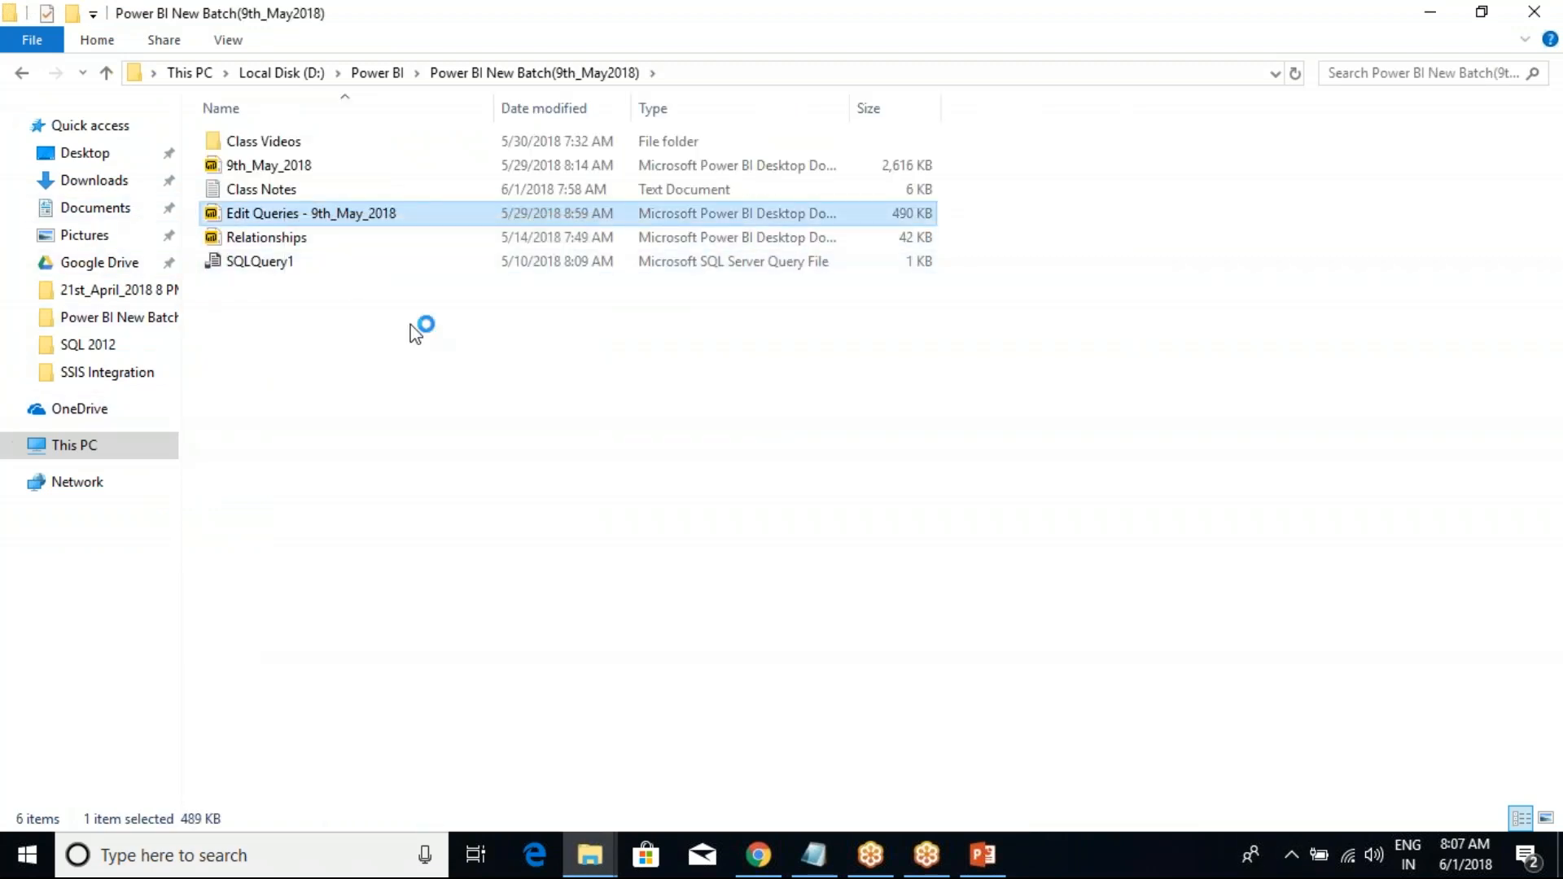
- In the Class Notes file in Notepad, move the Merge Queries and Append Queries lines below the 1st-June-2018 Edit Queries heading
left_click(814, 855)
left_click(330, 429)
scroll(325, 429, "down", 2)
left_click(275, 335)
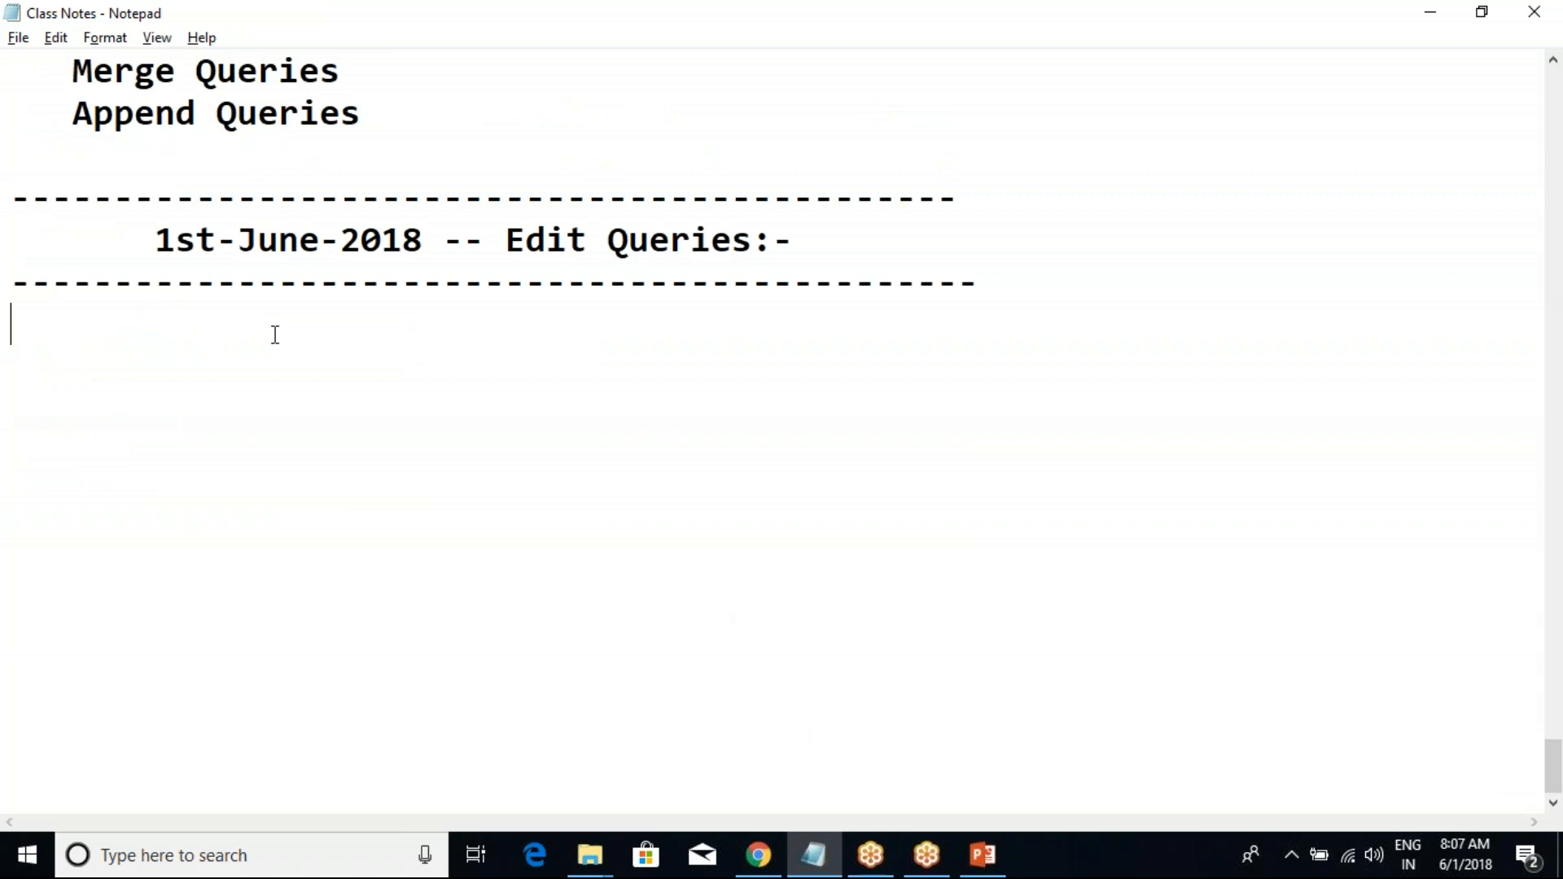
left_click(29, 158)
left_click_drag(363, 114, 12, 75)
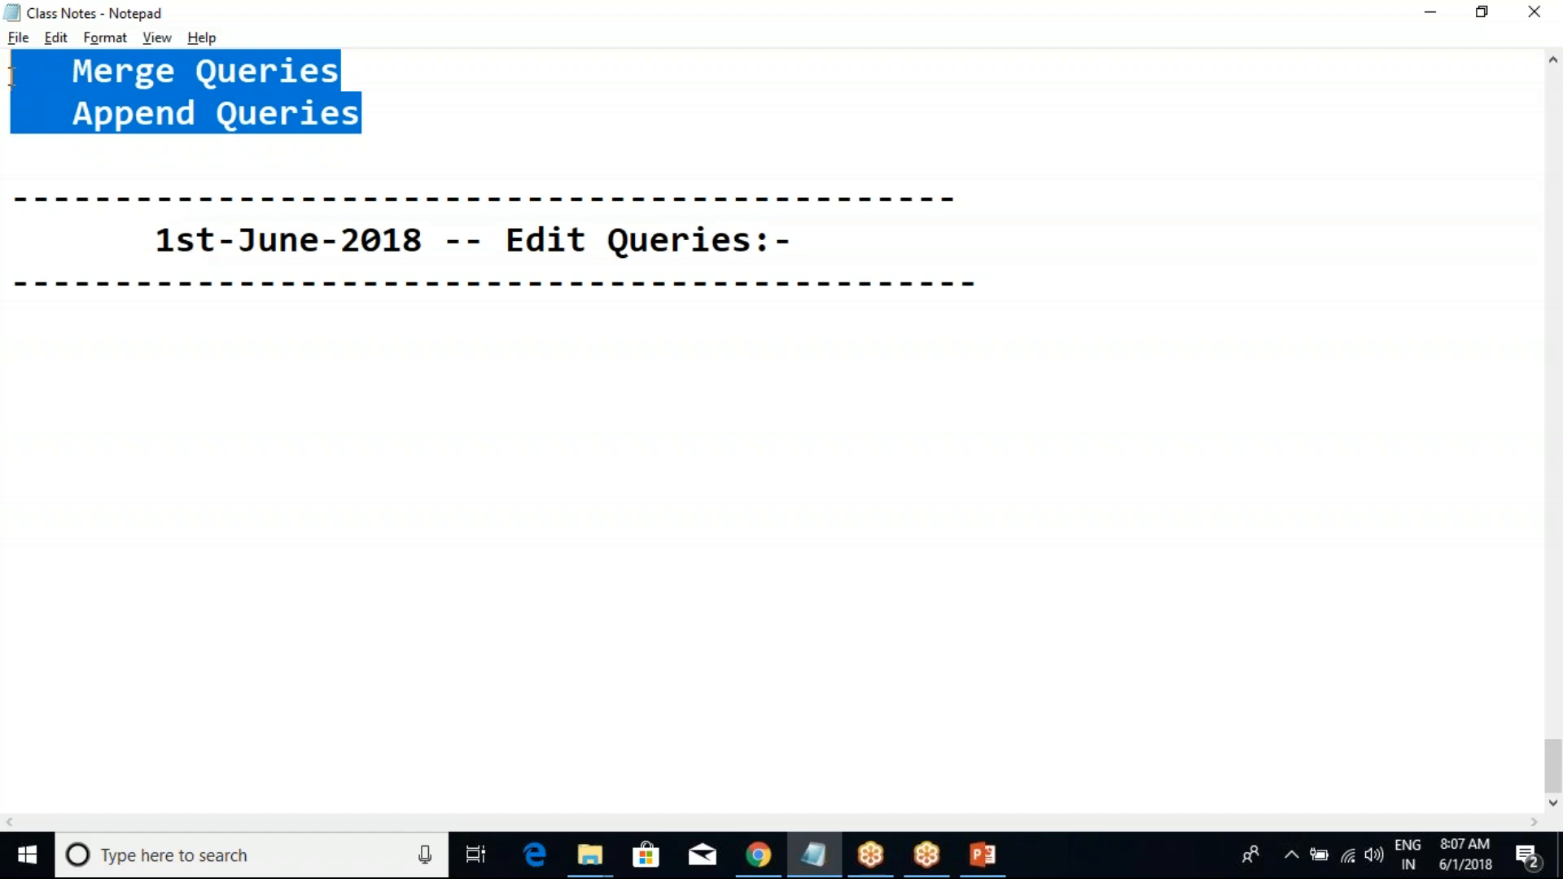
key("ctrl+x")
left_click(244, 370)
left_click(241, 328)
key("ctrl+v")
- Add the note "-- Joining Multiple Tables" after Merge Queries, with a few extra spaces before the dashes
left_click(425, 334)
type("--")
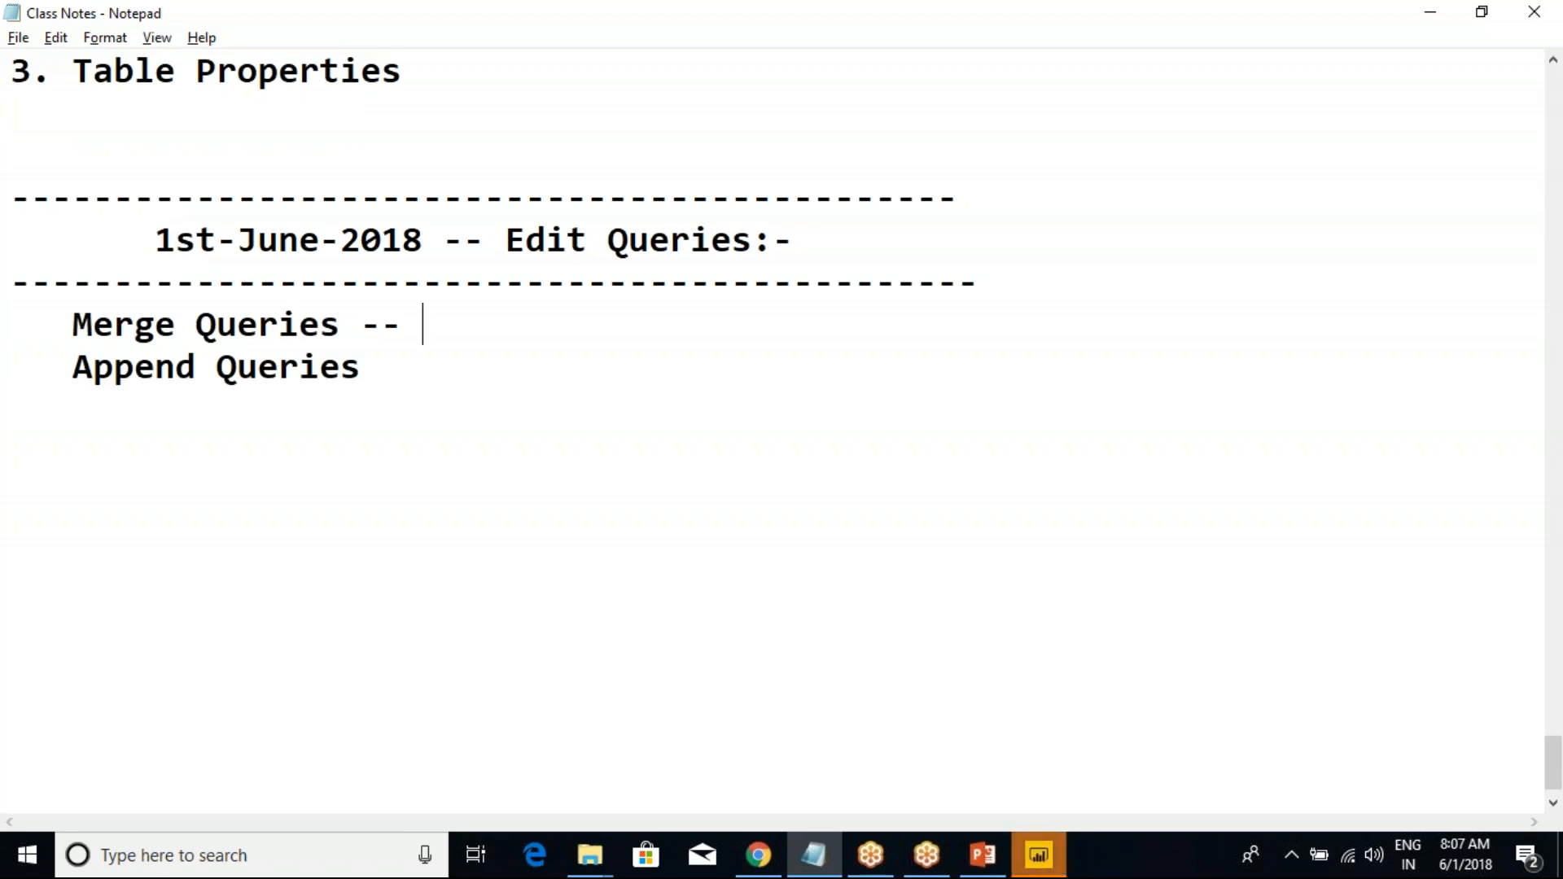
type("joining Multiple")
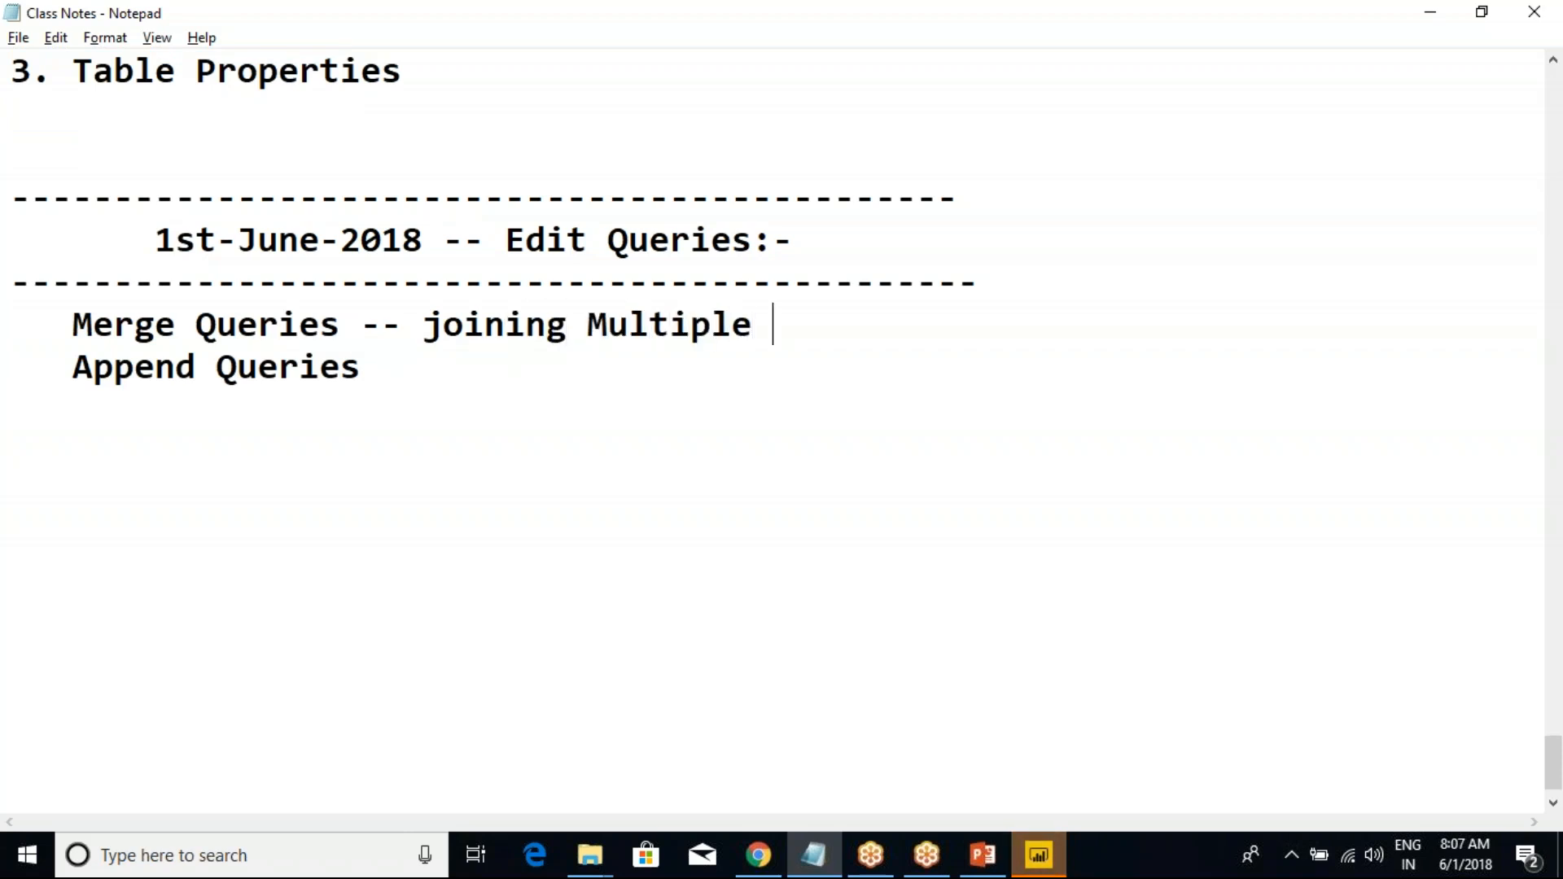
key("ctrl+Left")
key("ctrl+Left")
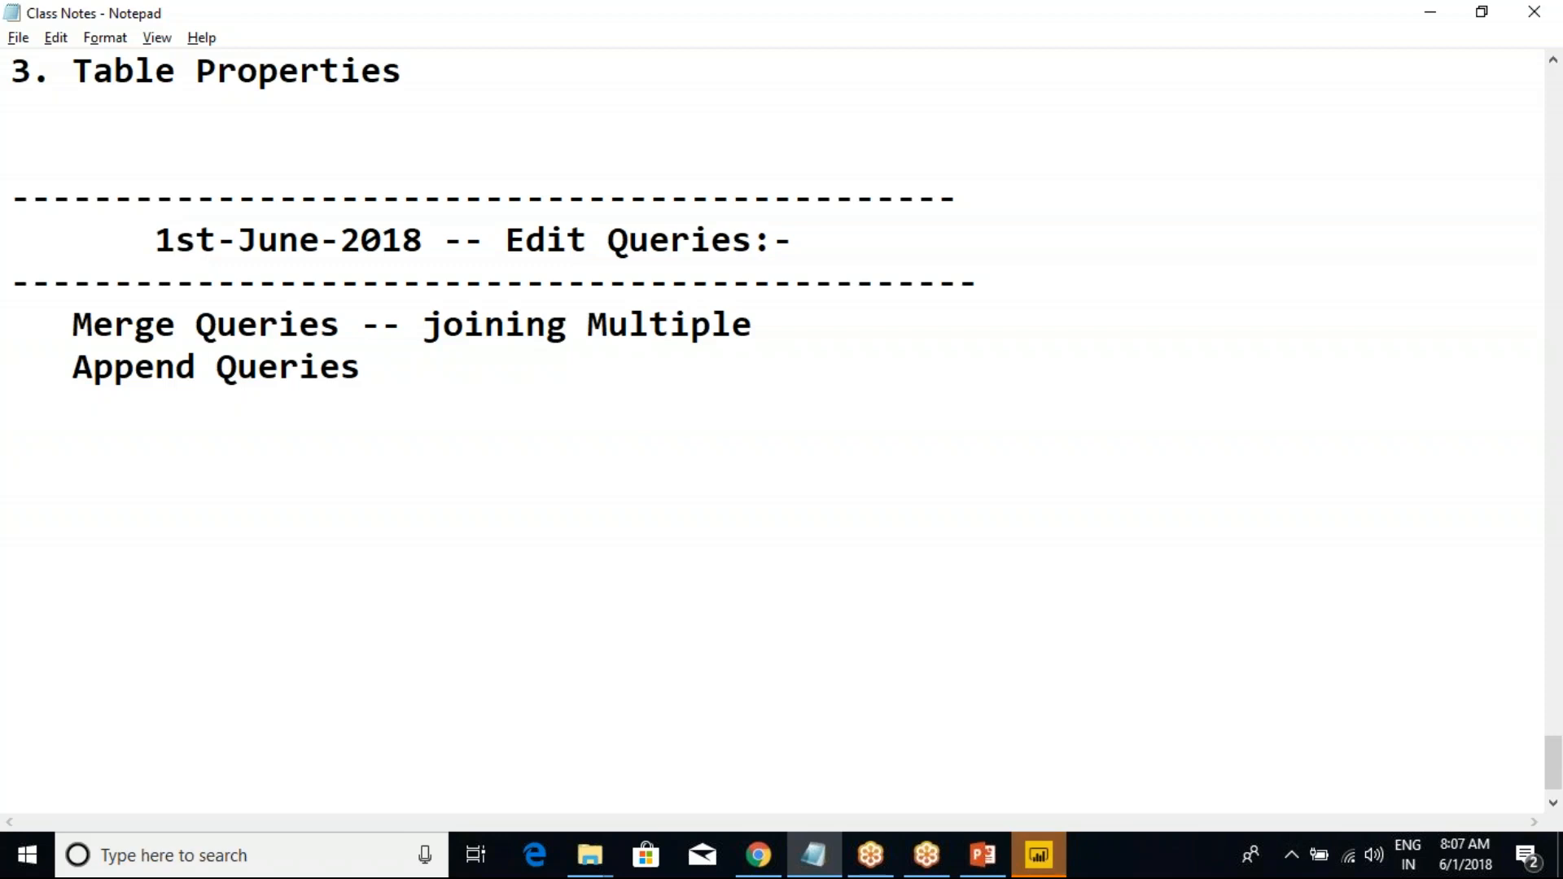
key("Delete")
type("M")
key("BackSpace")
type("J")
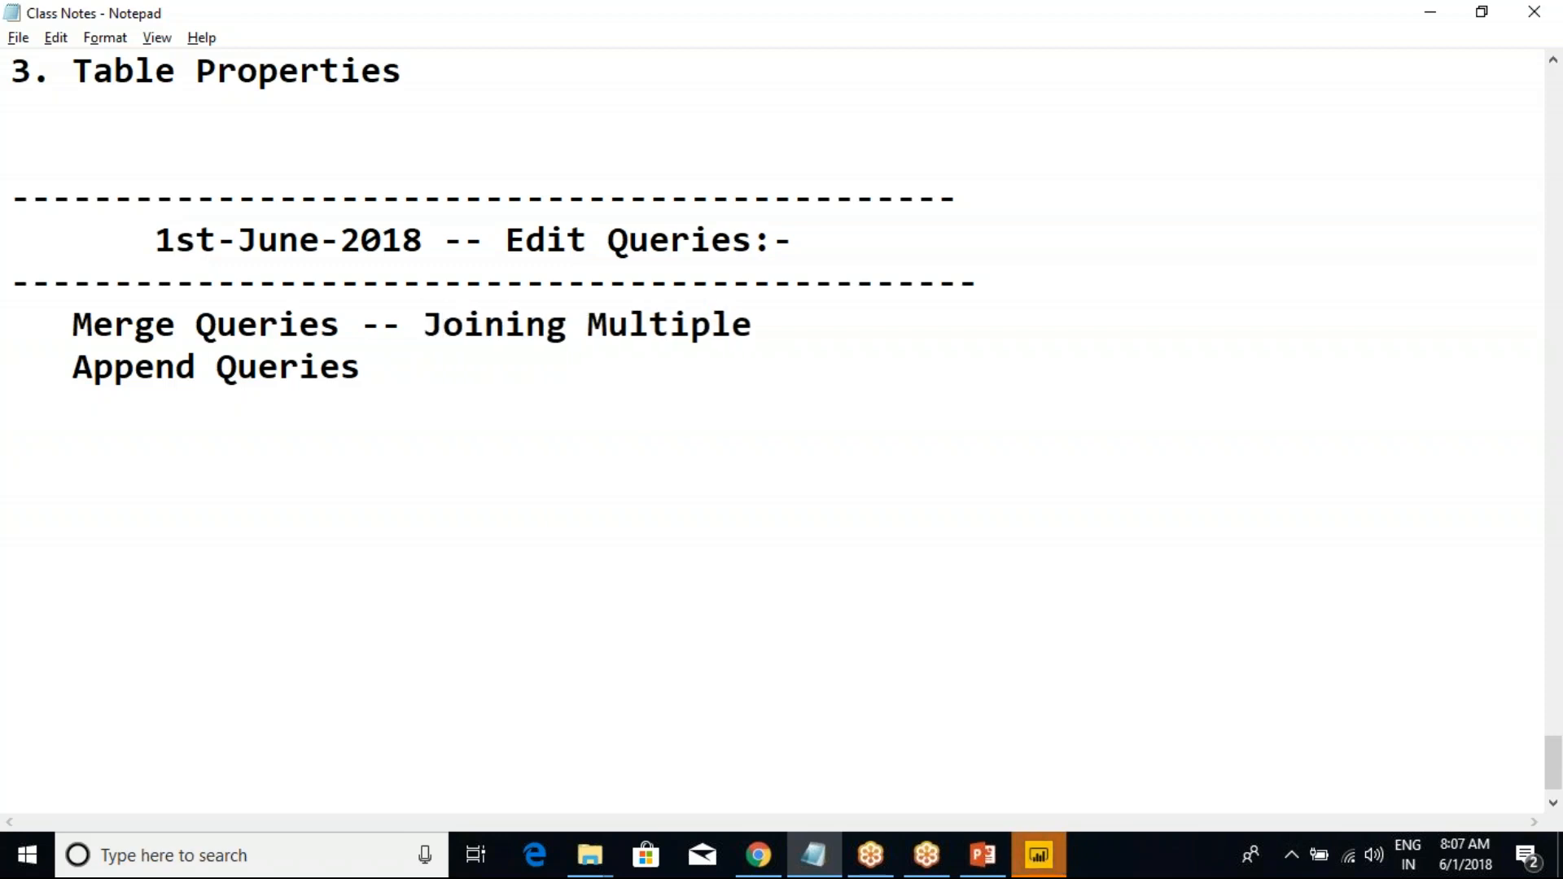
left_click(811, 325)
type("Tables")
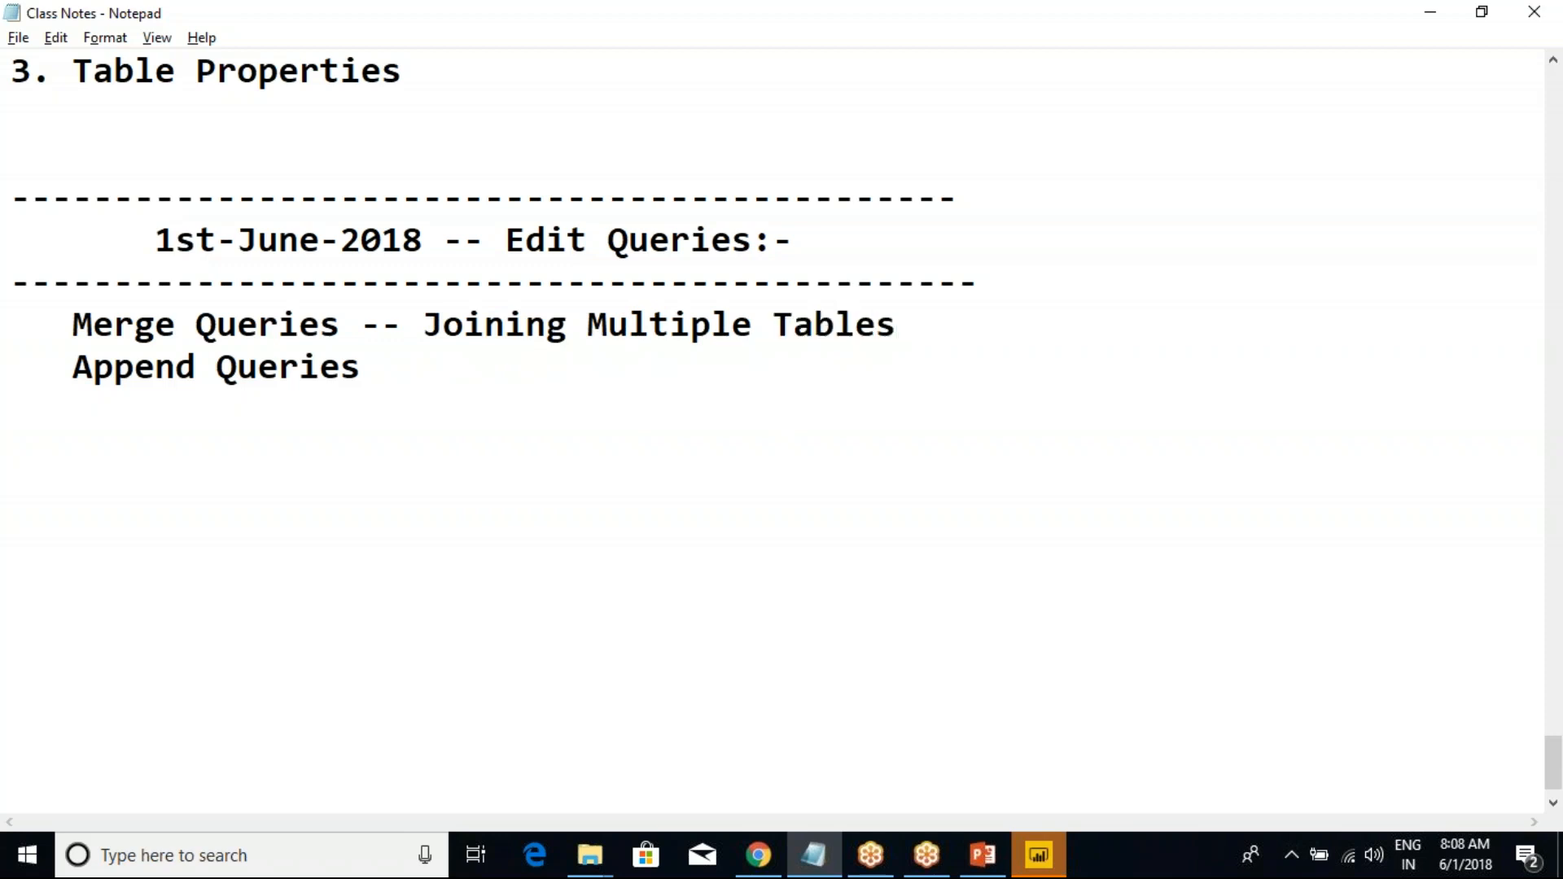
left_click(363, 328)
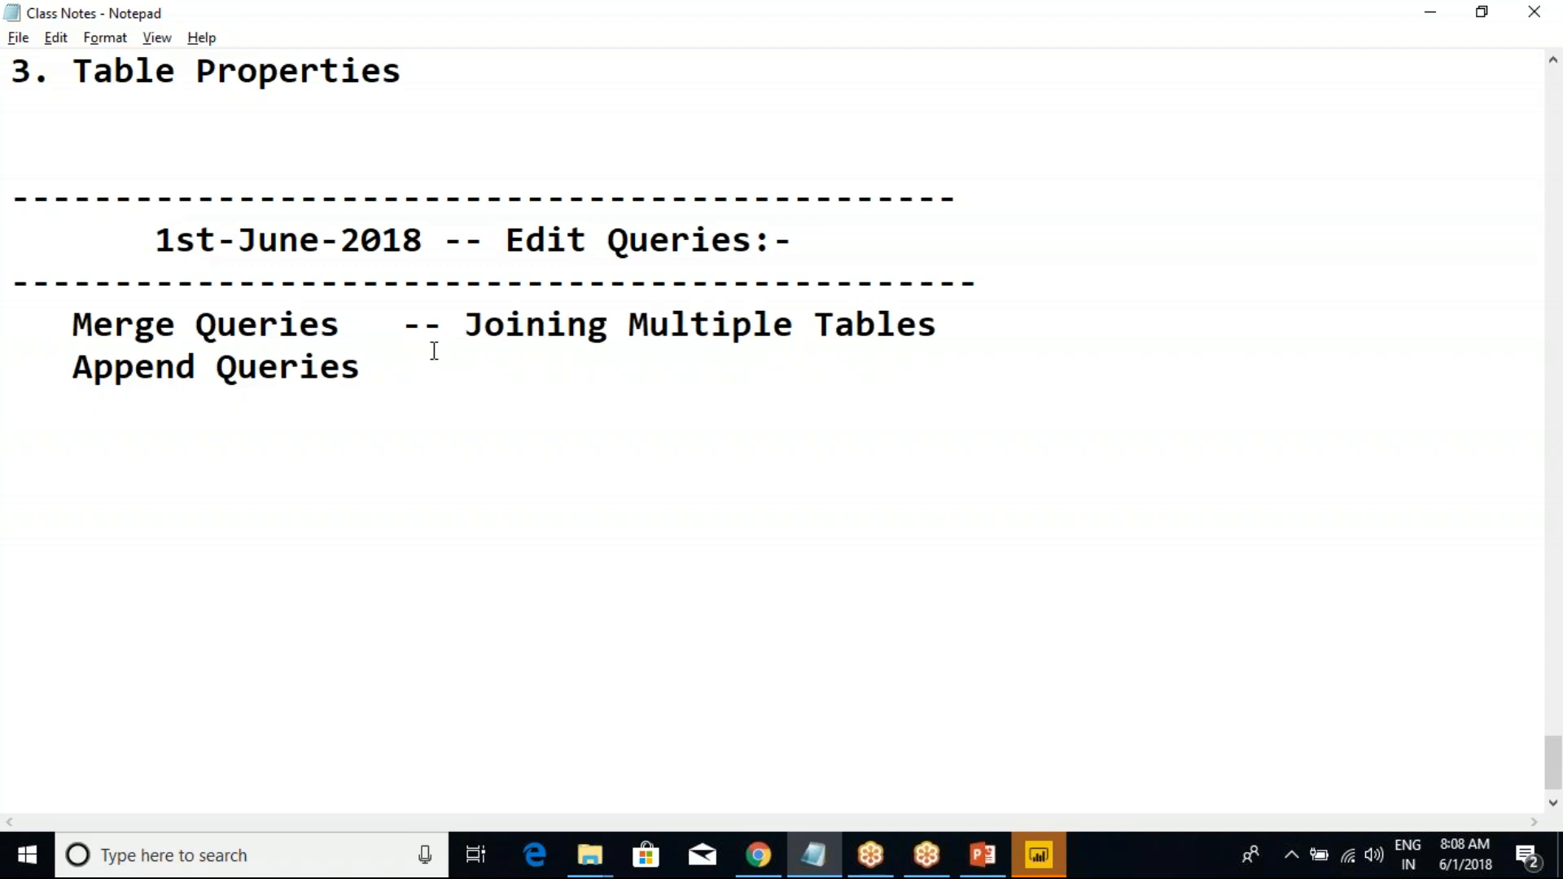
left_click(477, 329)
left_click_drag(477, 329, 955, 340)
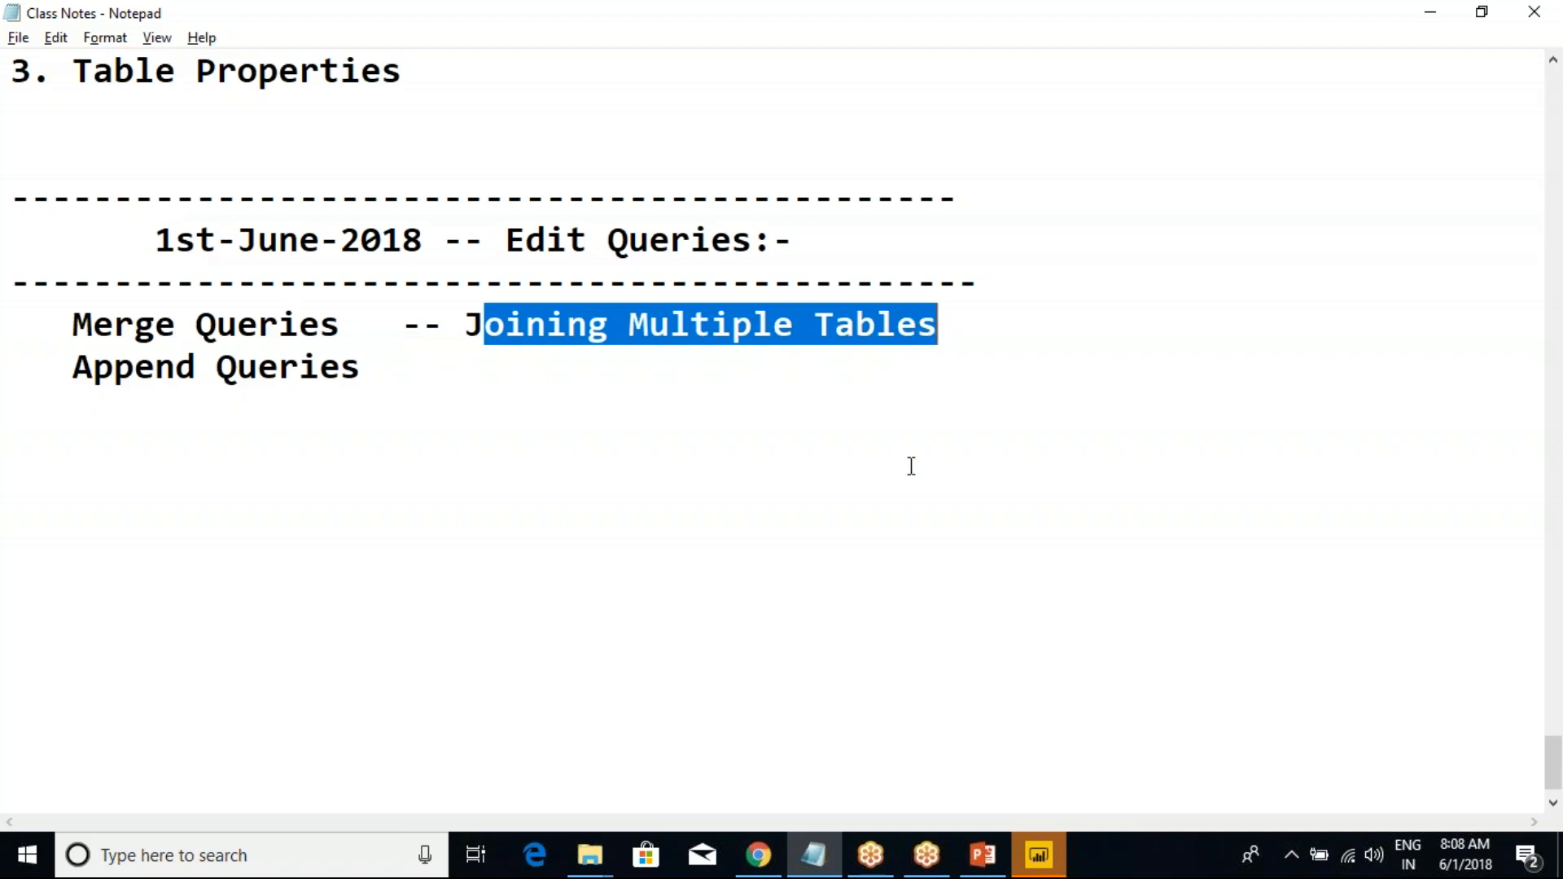
- Switch to the Edit Queries report in Power BI Desktop and show its tables in Data view
left_click(1039, 856)
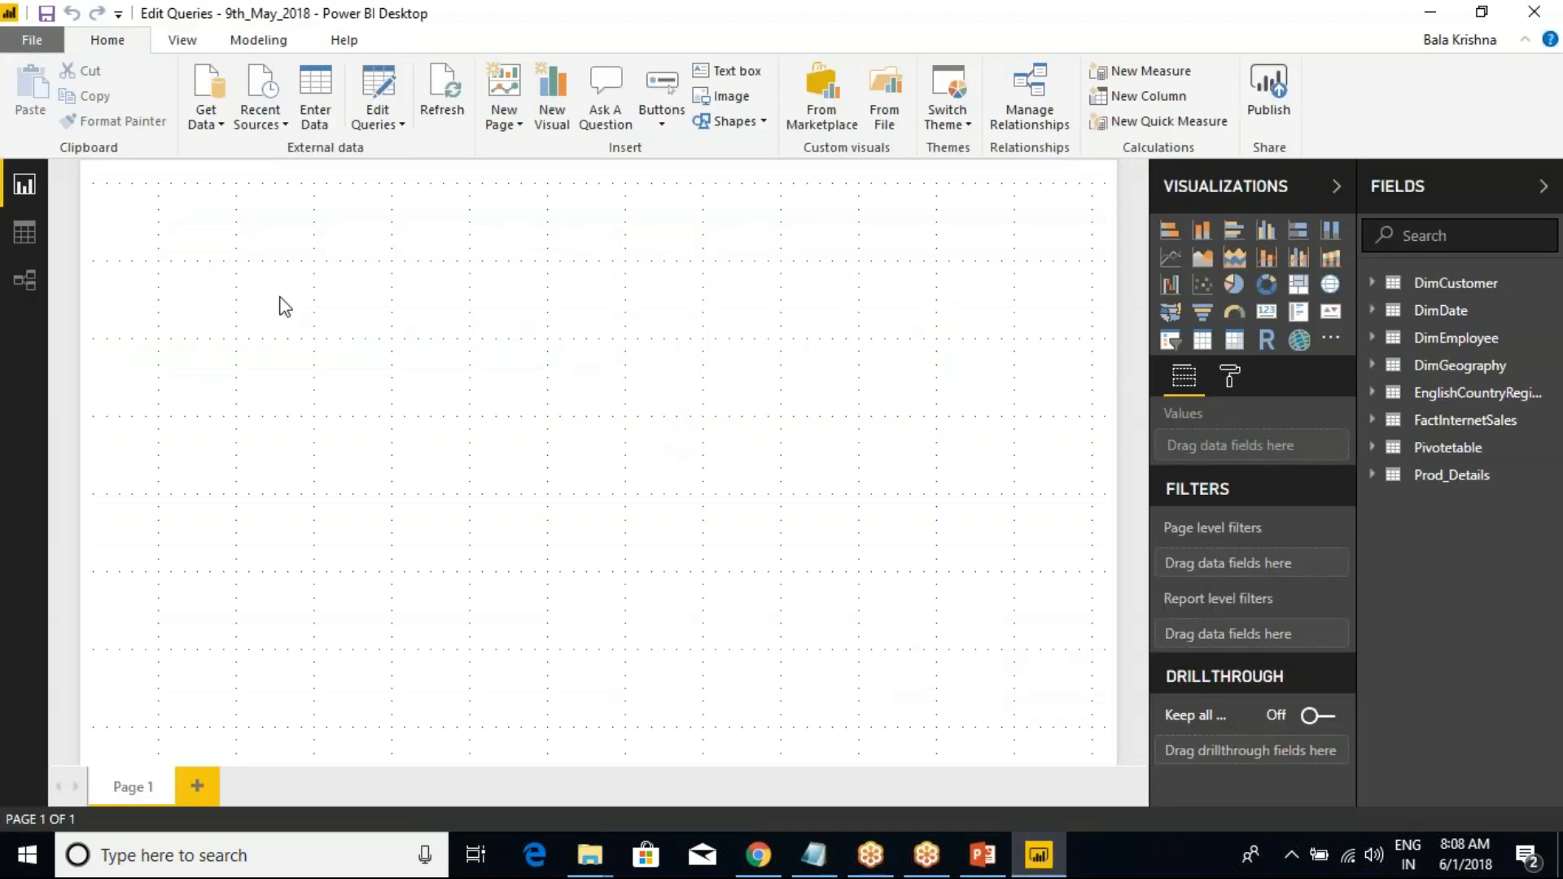
left_click(31, 238)
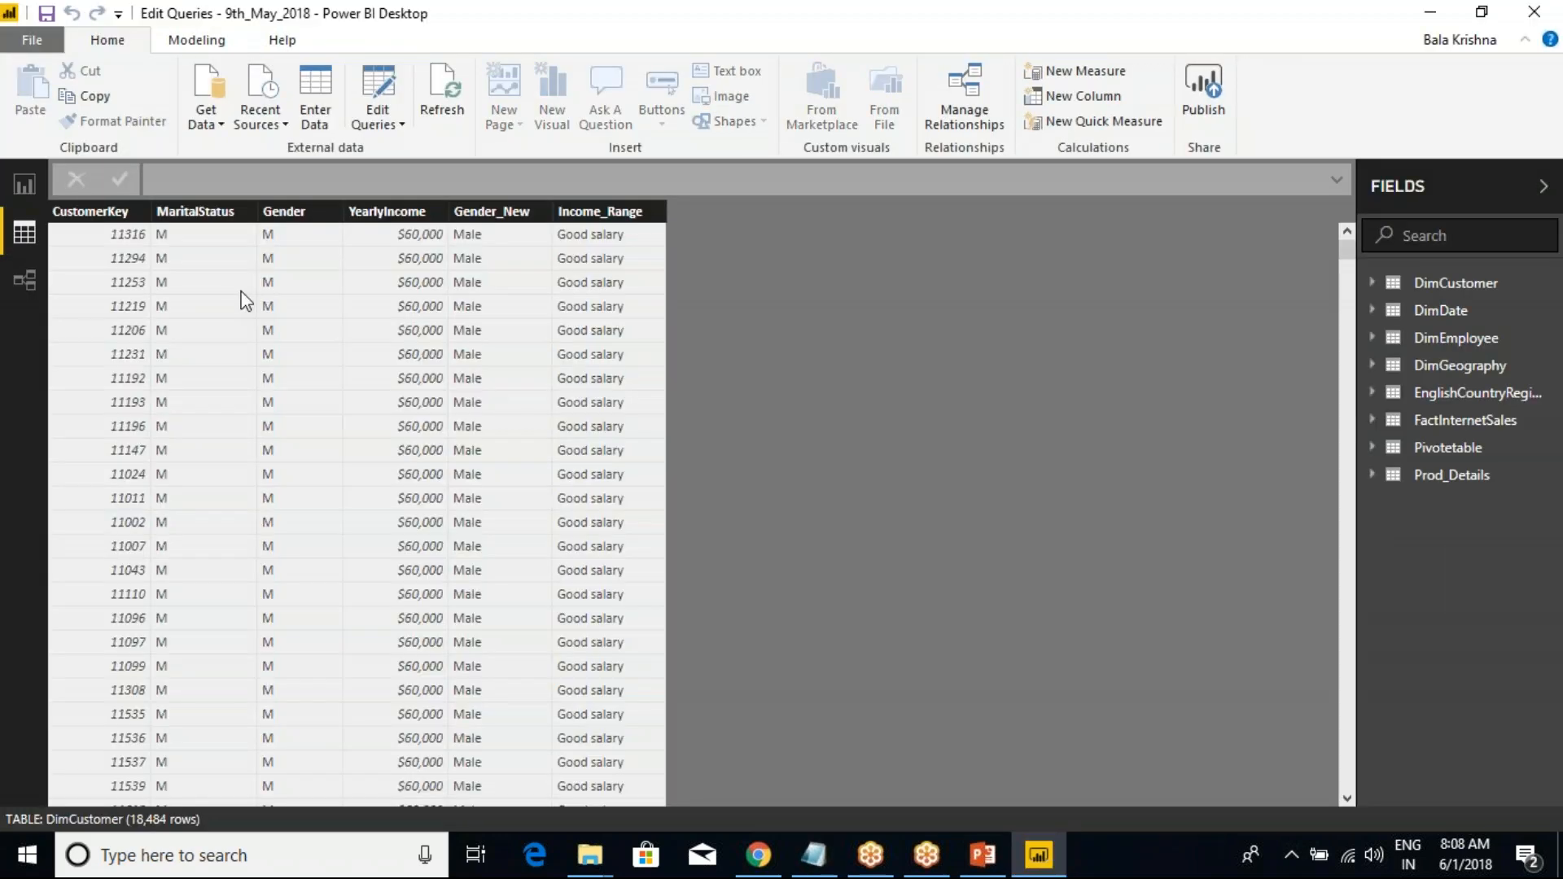
key("alt+Tab")
left_click(524, 403)
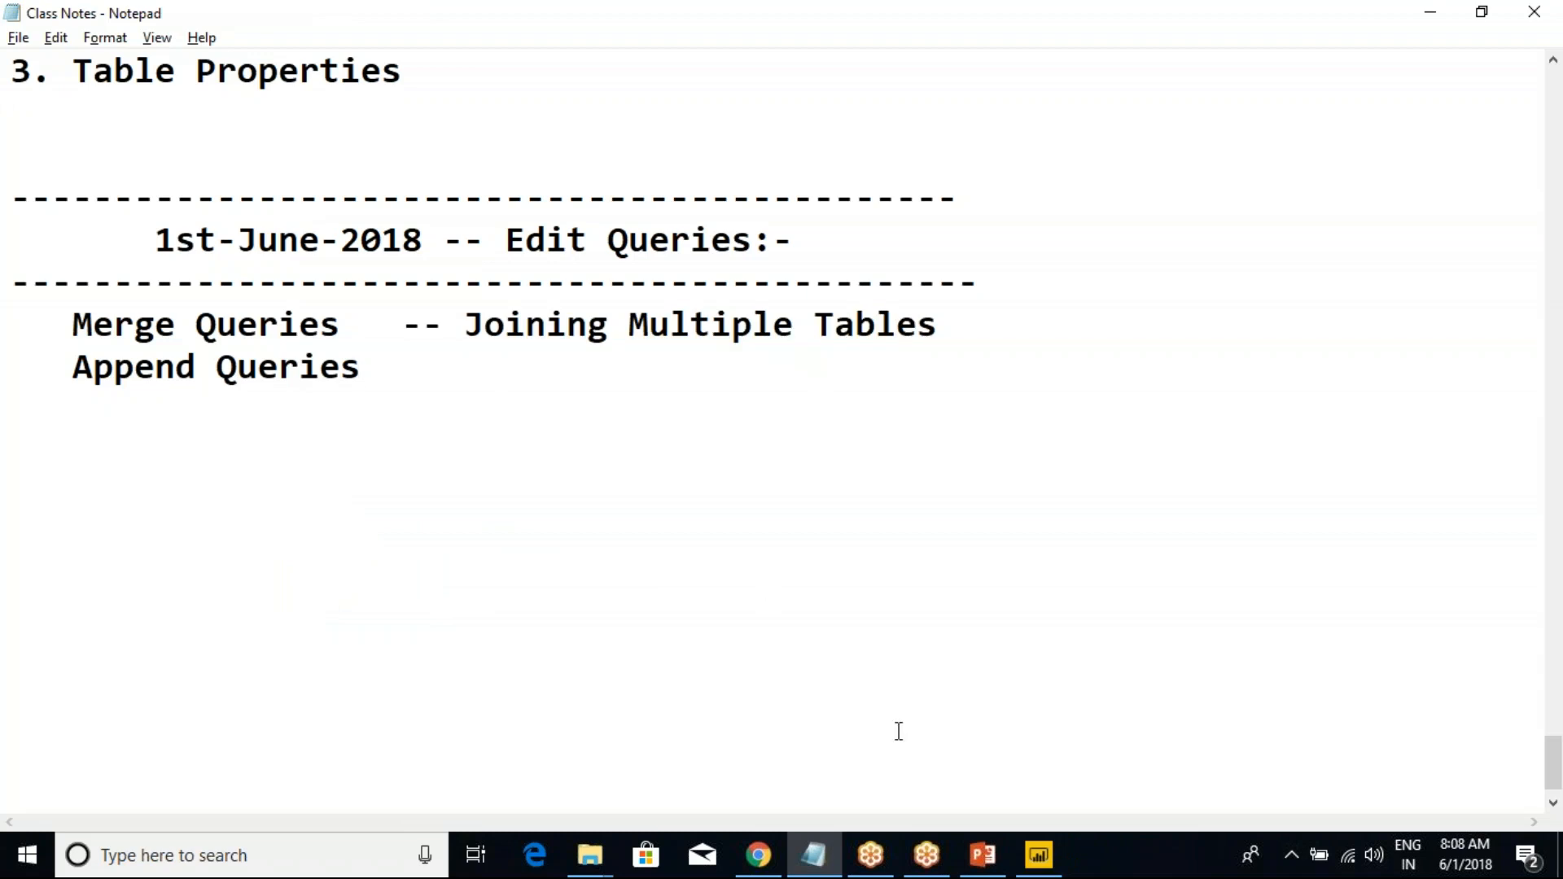
left_click(984, 854)
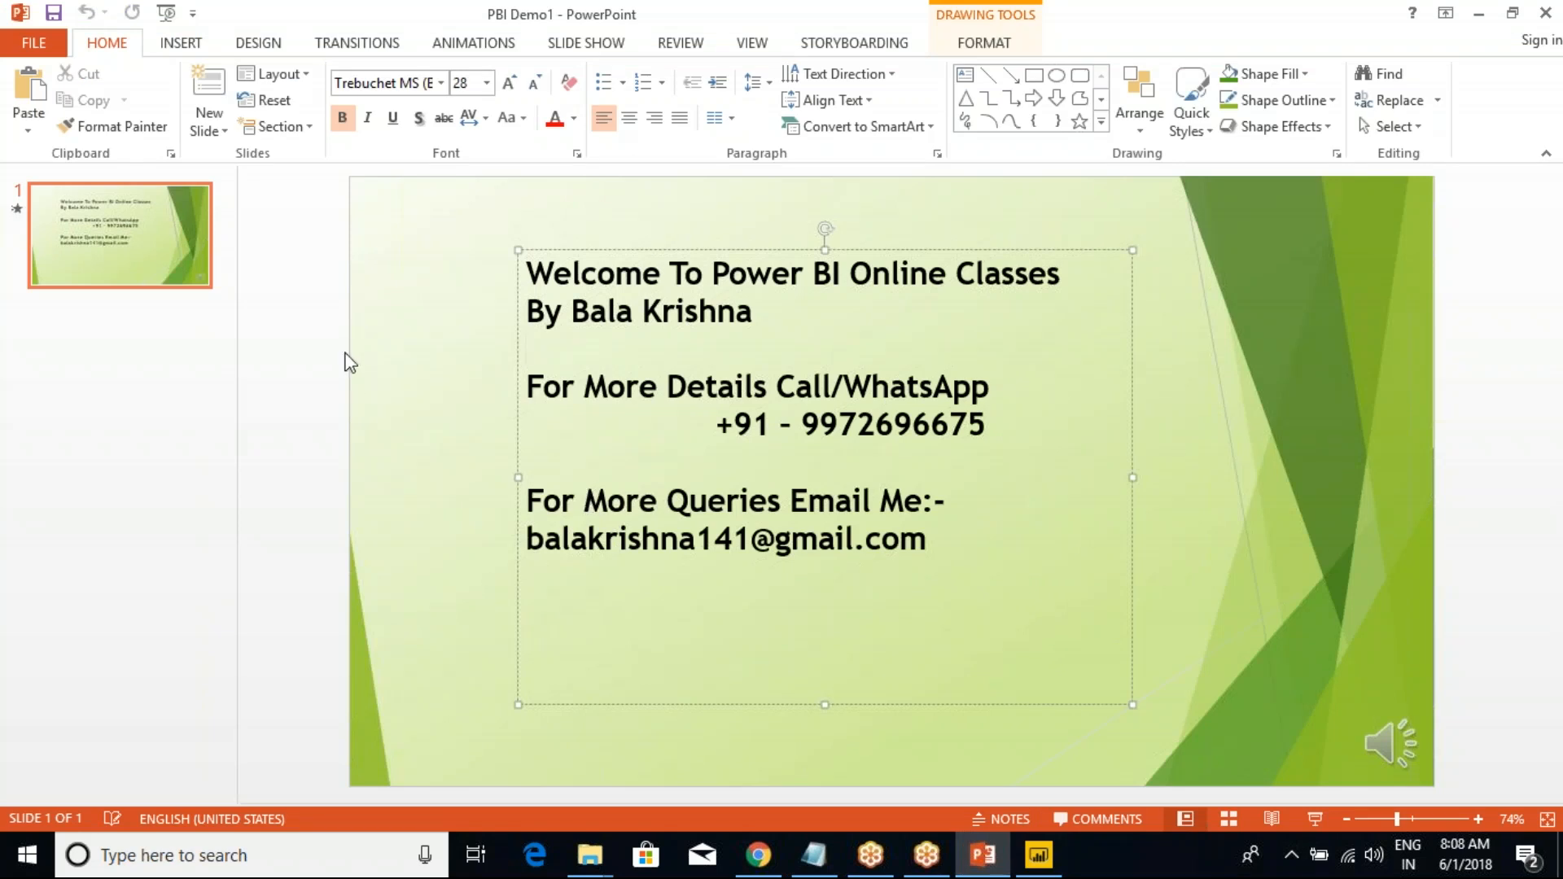
key("alt+Tab")
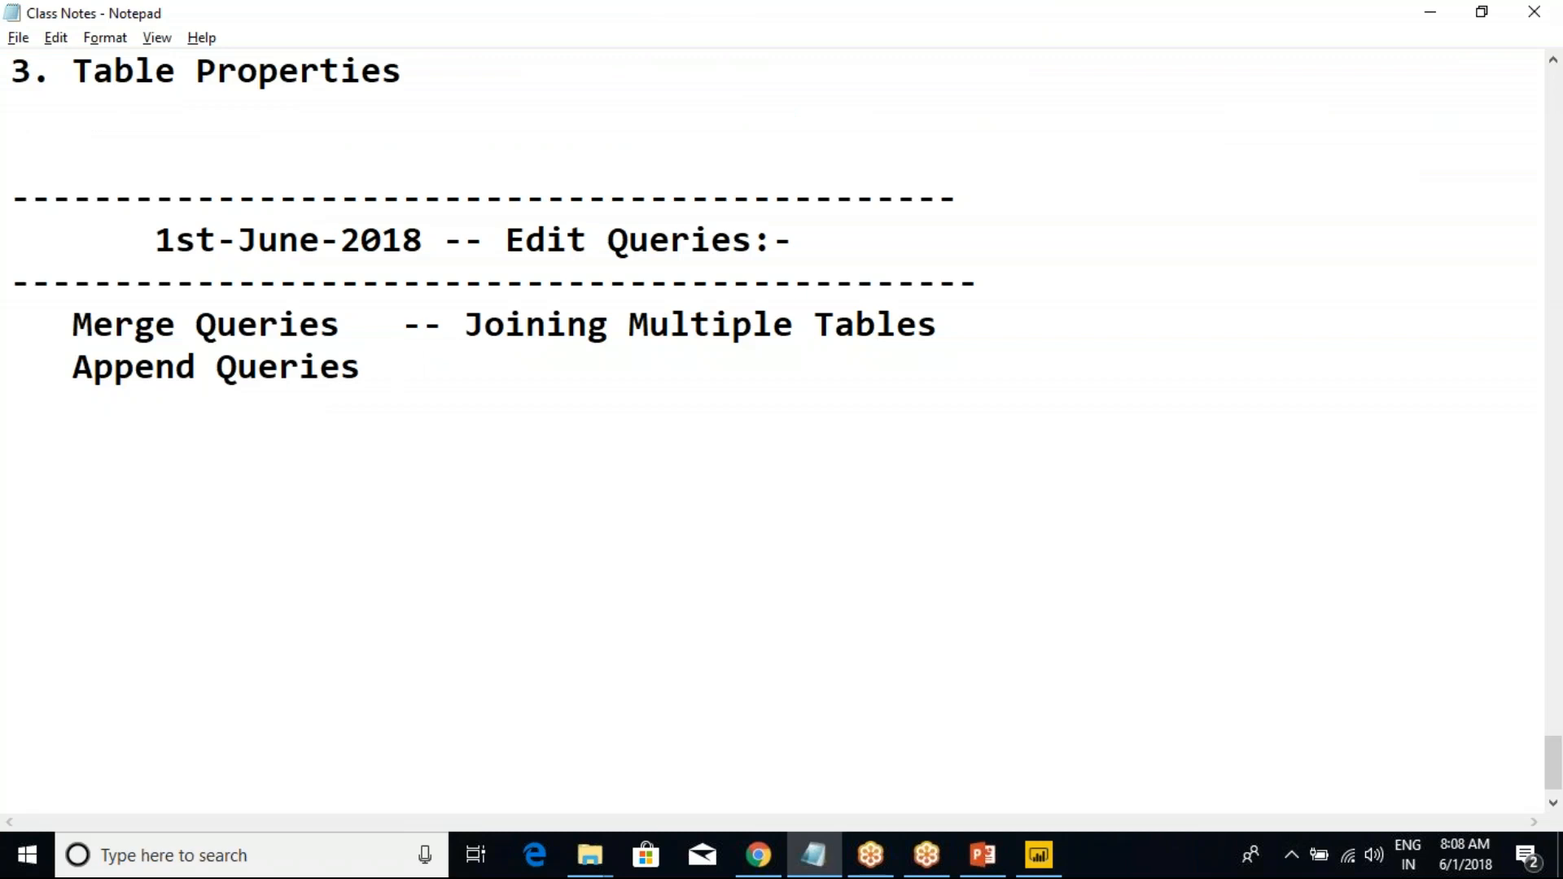
- Launch the suggested program starting with "ss" through the Windows Run dialog and return to the class notes
key("super+r")
type("ss")
key("Down")
key("Return")
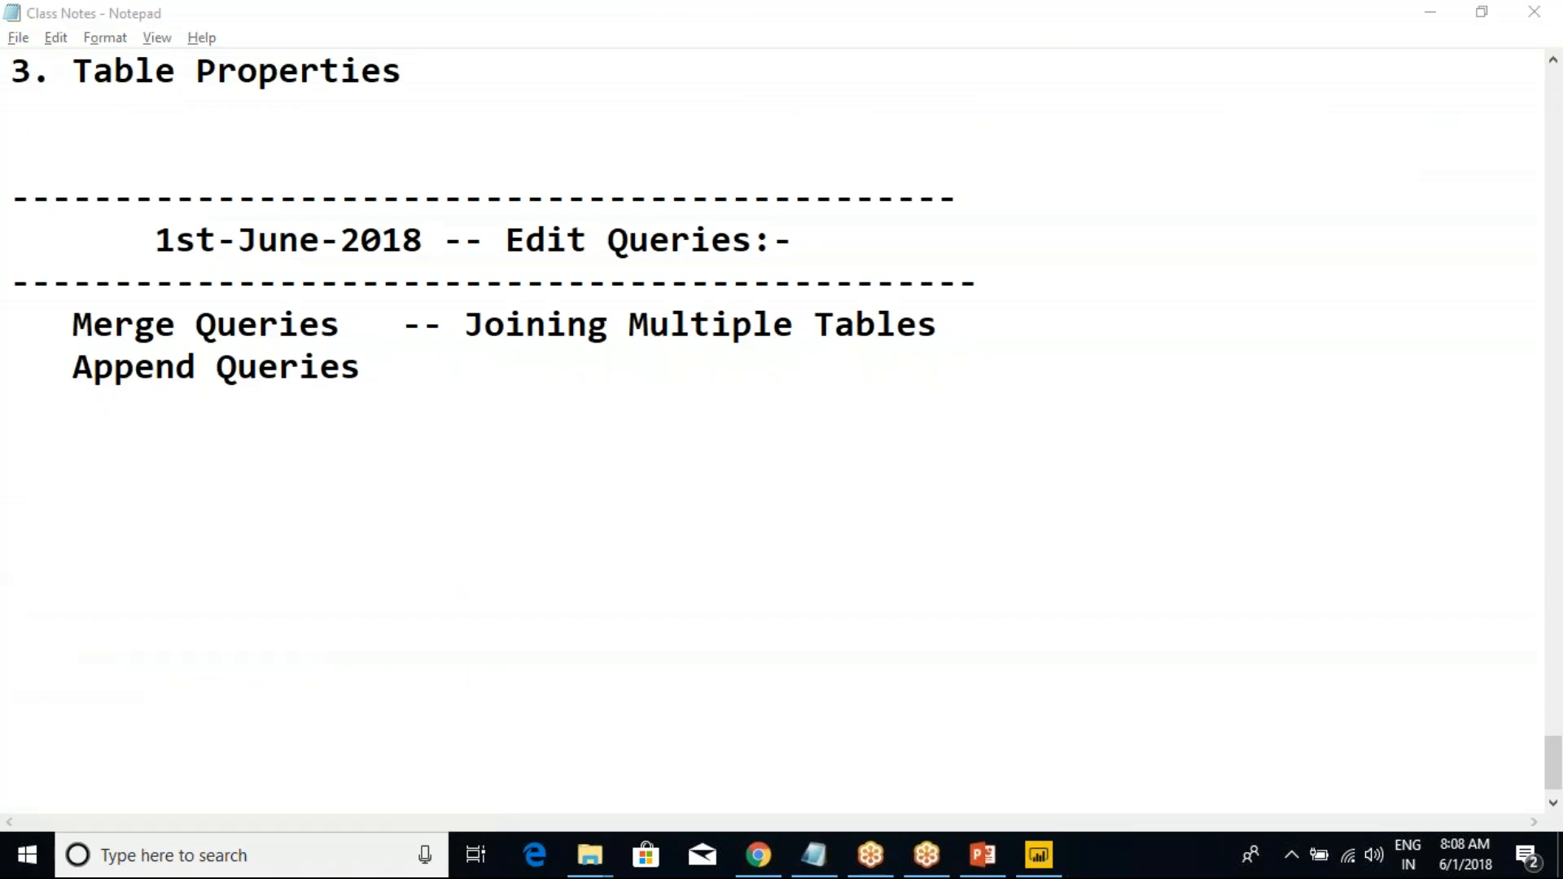
left_click(431, 371)
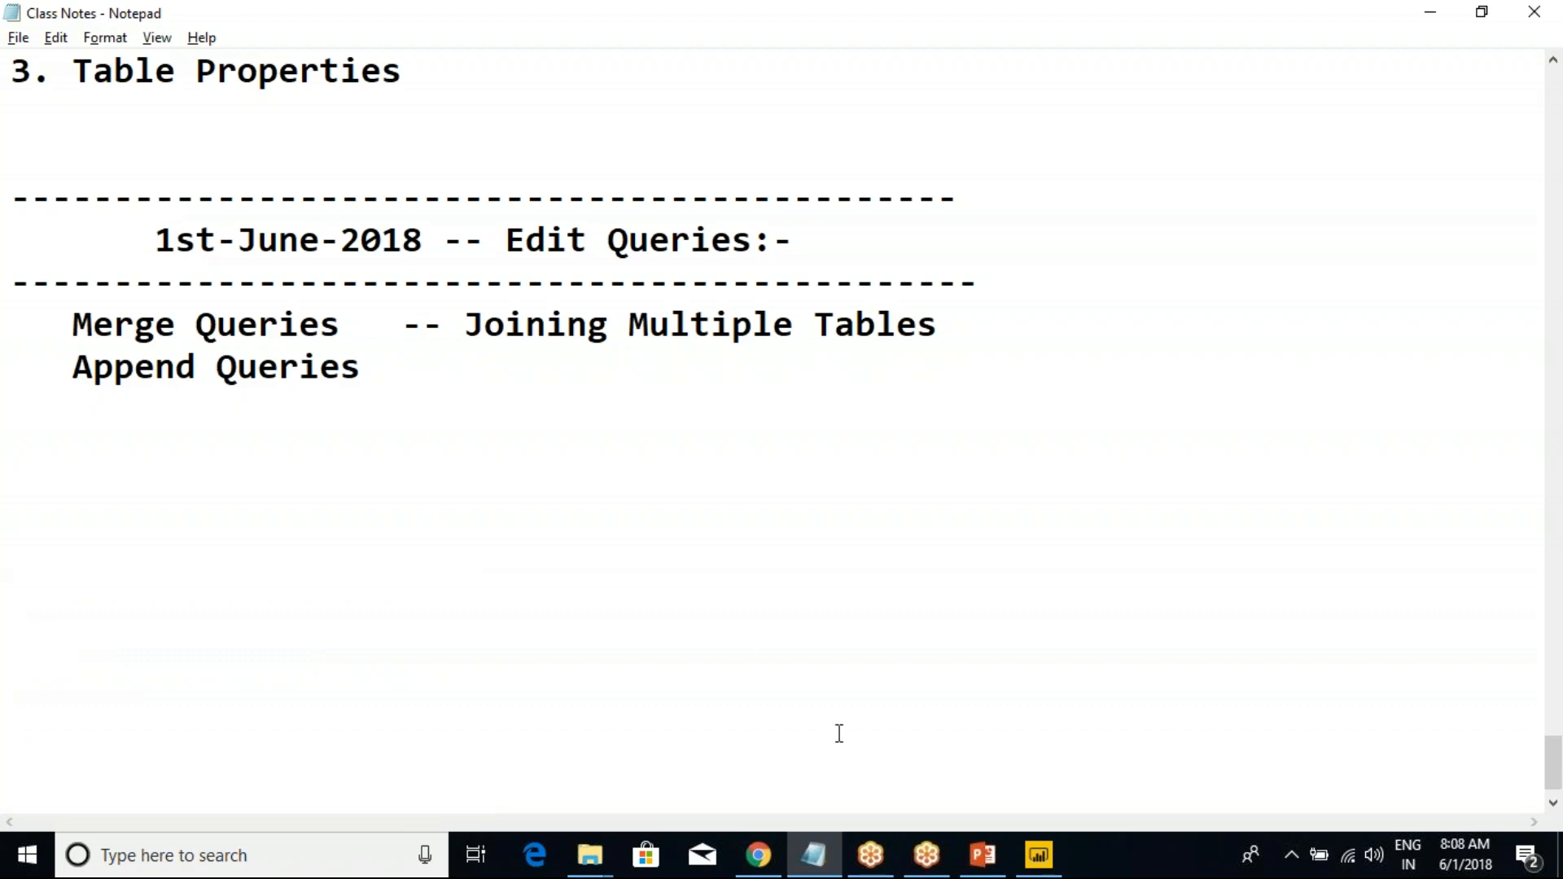
- Switch to Power BI Desktop and view the rows and fields of the Prod_Details table
left_click(1039, 855)
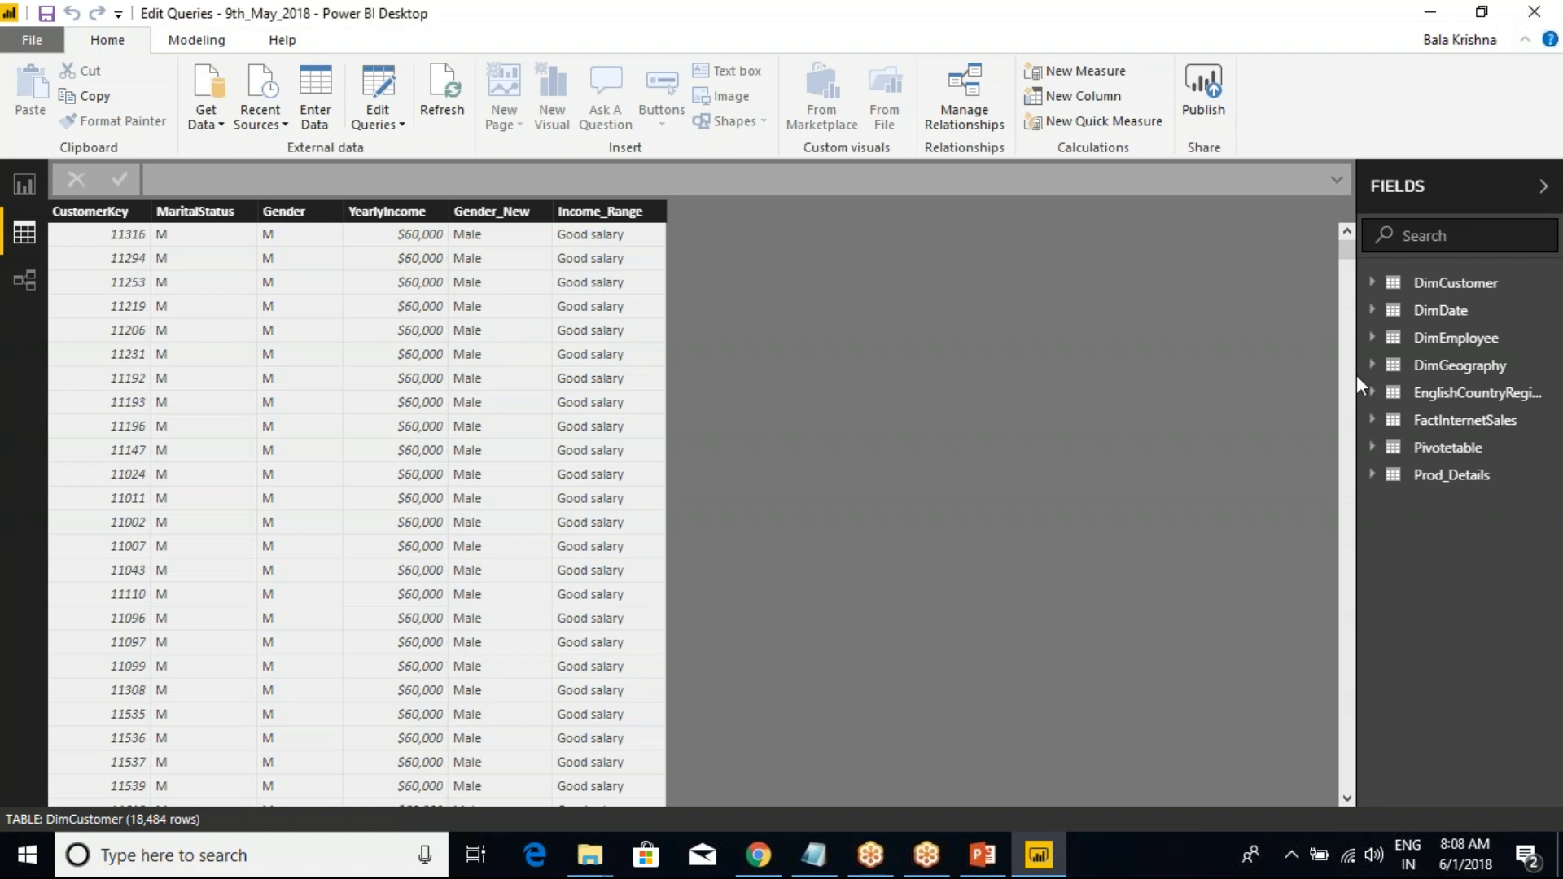
left_click(1428, 486)
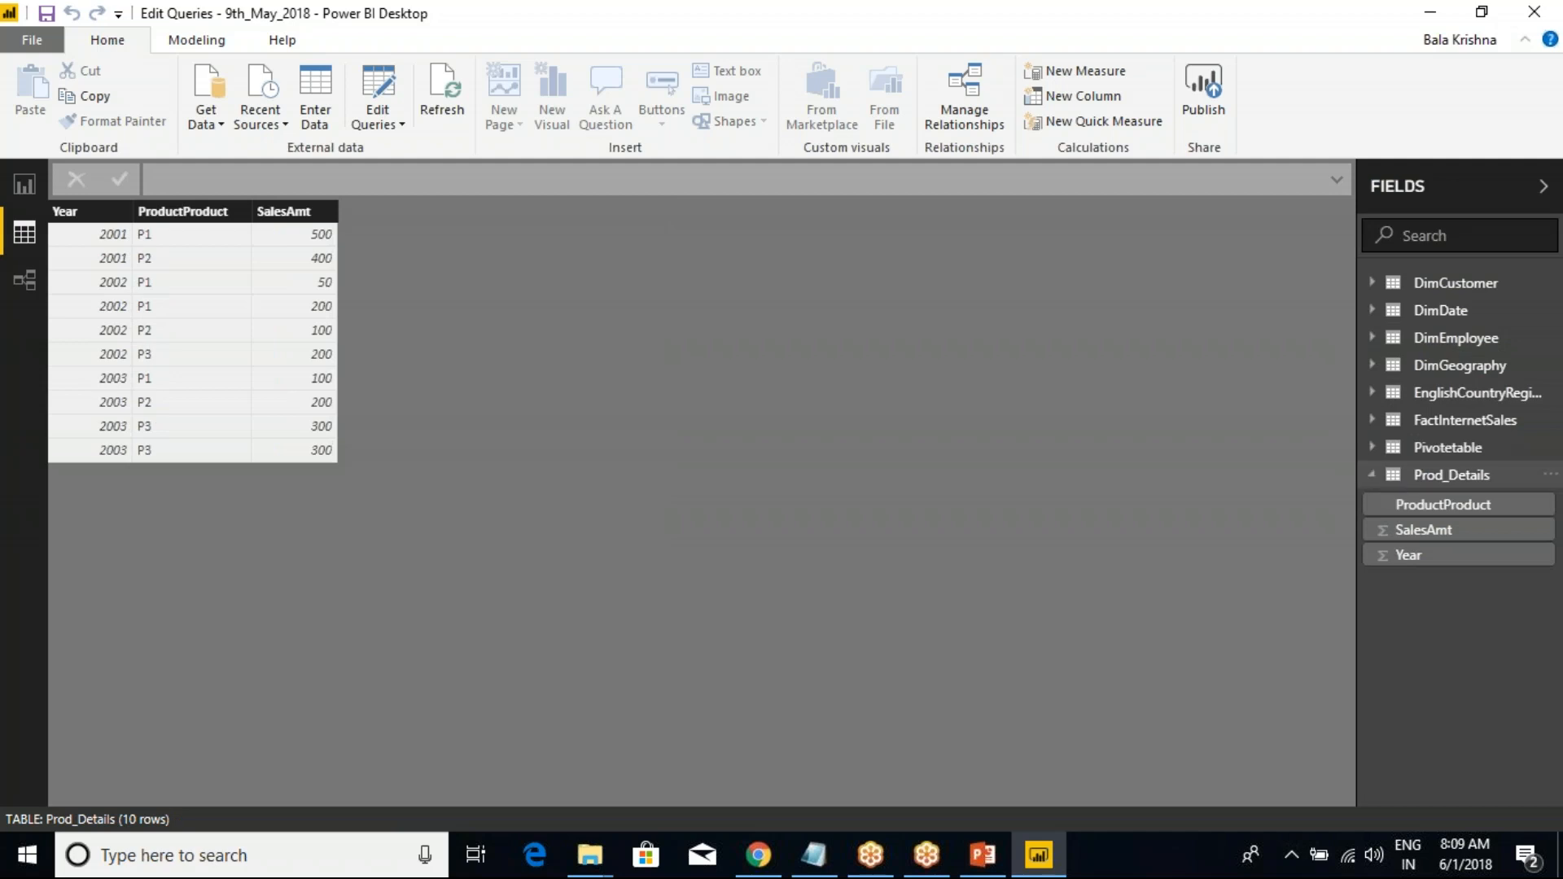
left_click(1374, 479)
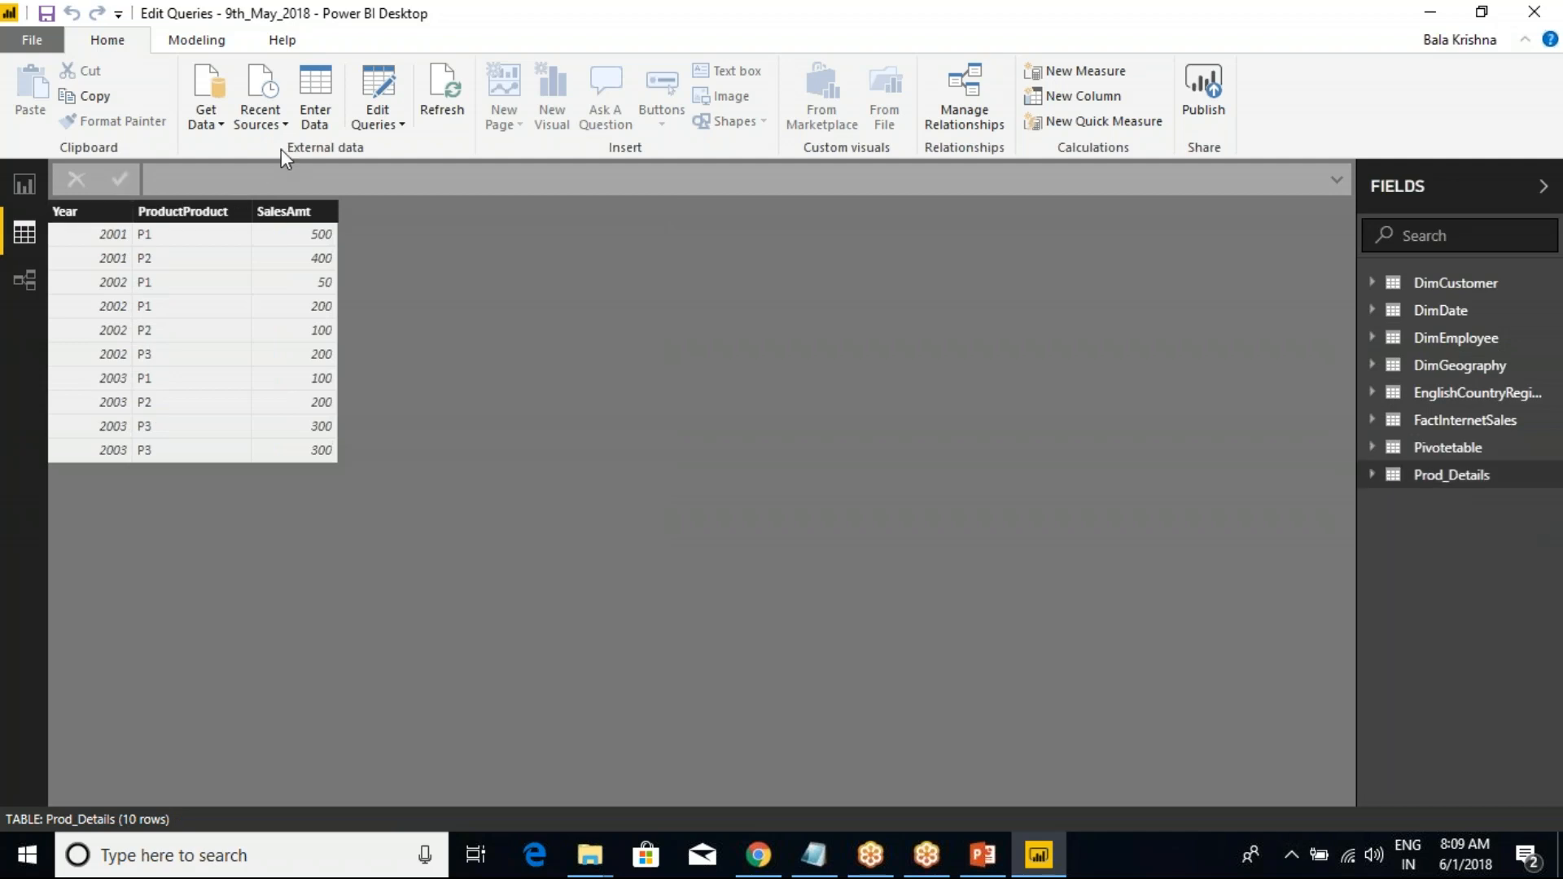
- Open the Power Query Editor to view the report's queries, and return to the main report window
left_click(389, 122)
left_click(417, 151)
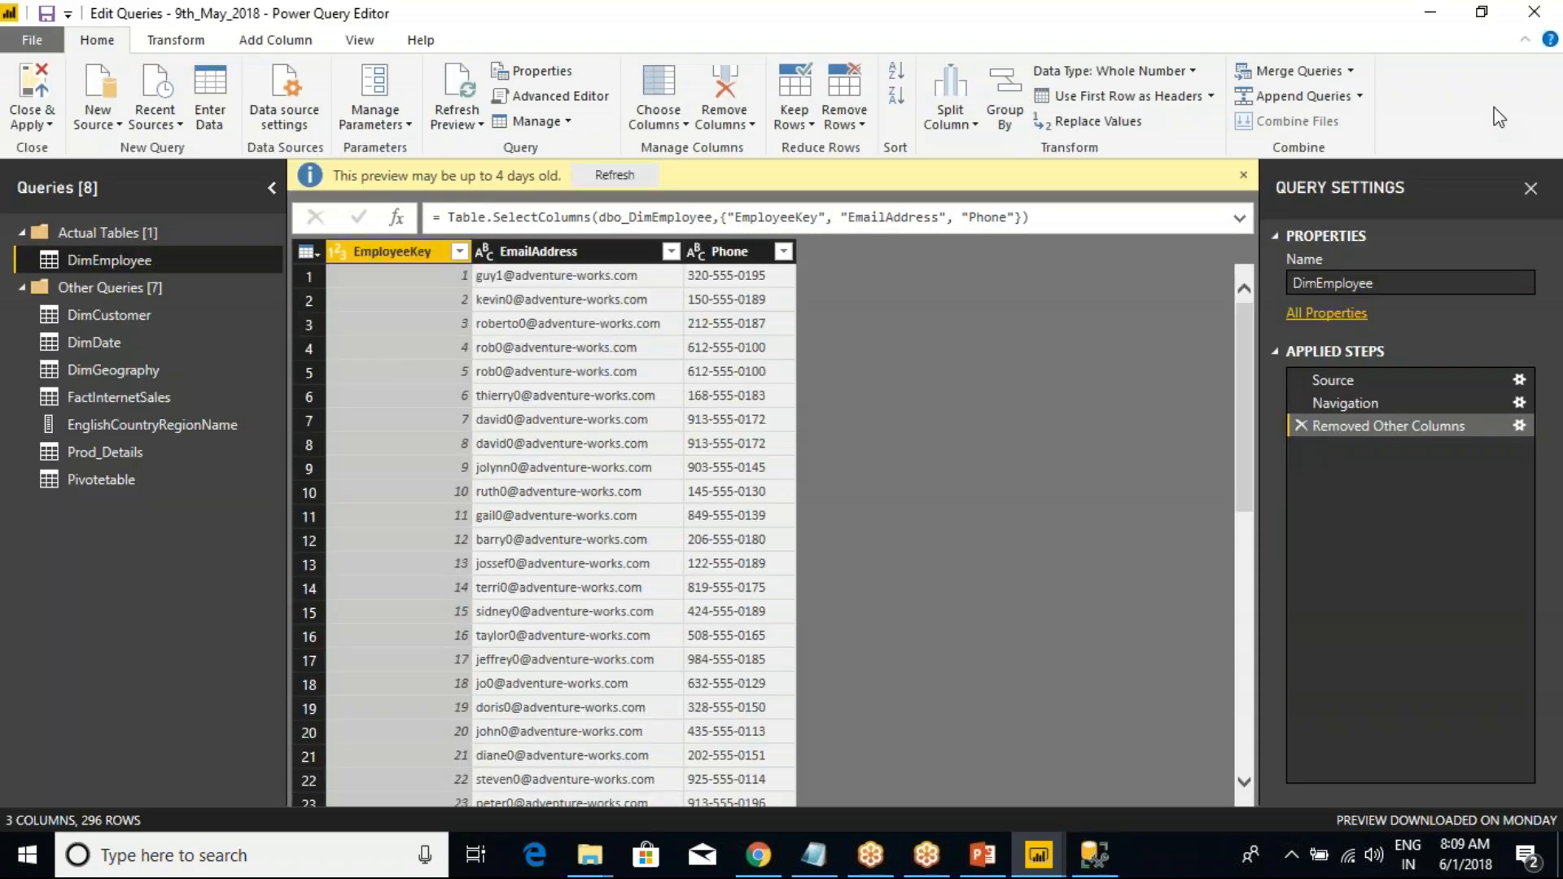
left_click(1536, 11)
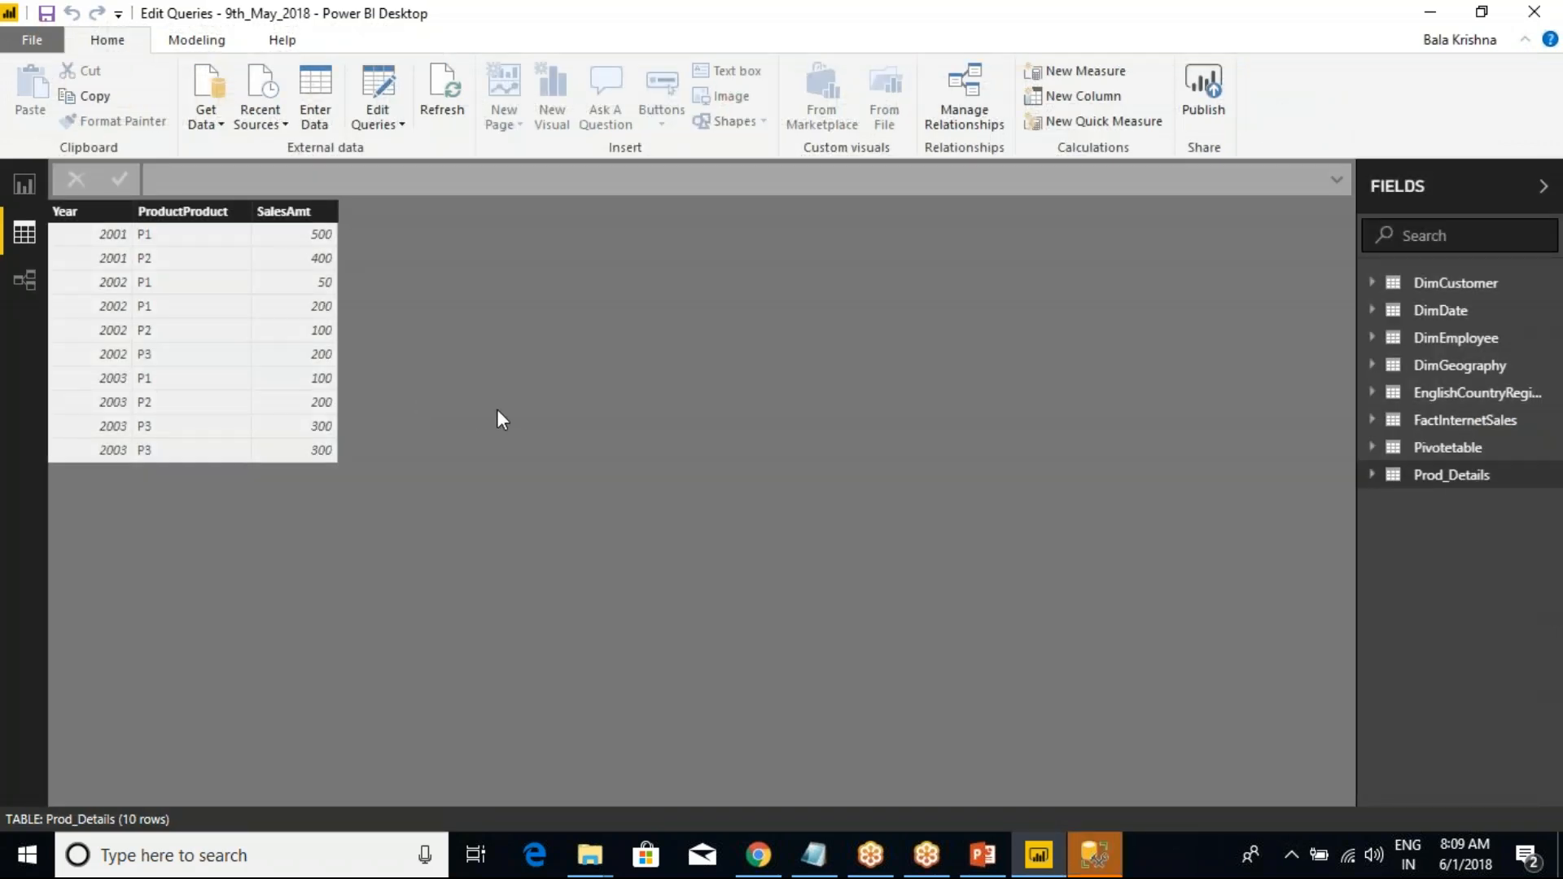
- Start screen annotation and draw two red rectangles, one above the other, in the empty area beside the Prod_Details data
key("ctrl+2")
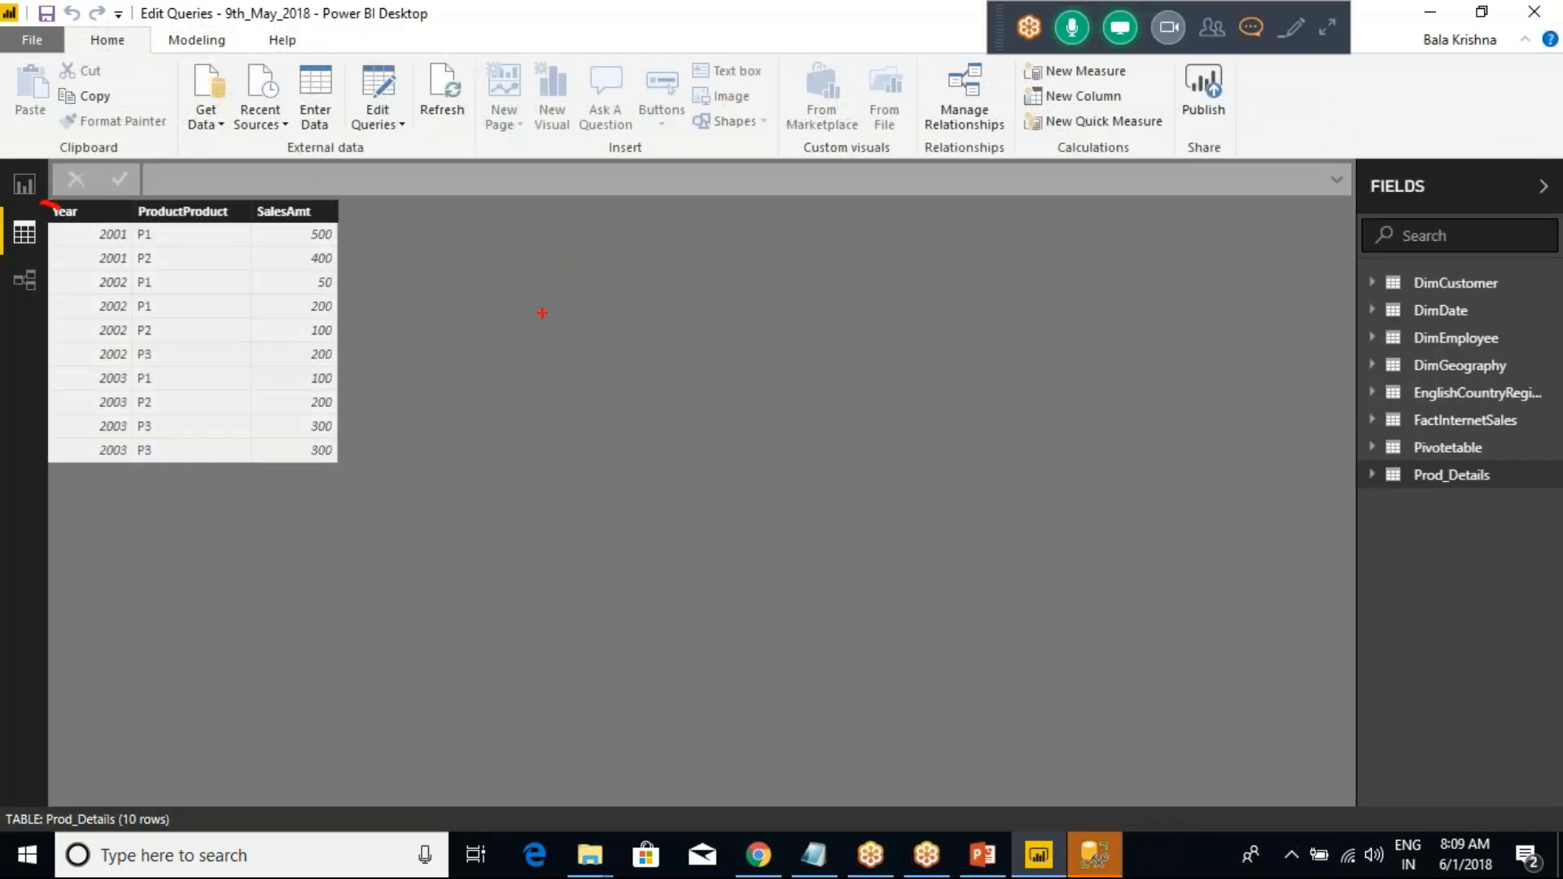
left_click_drag(515, 226, 781, 433)
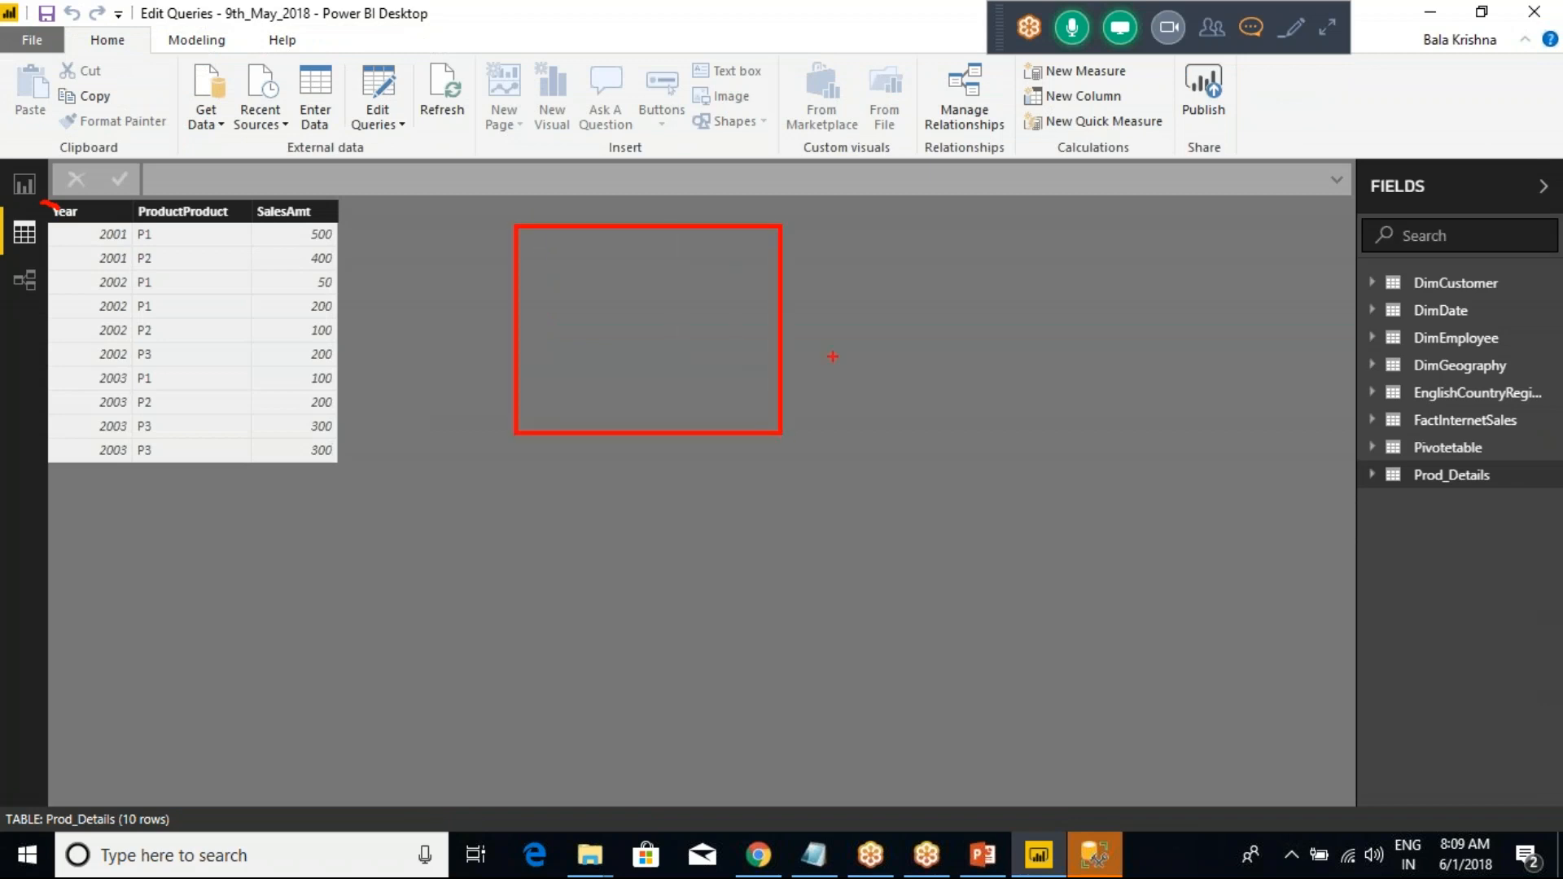
left_click_drag(517, 510, 790, 702)
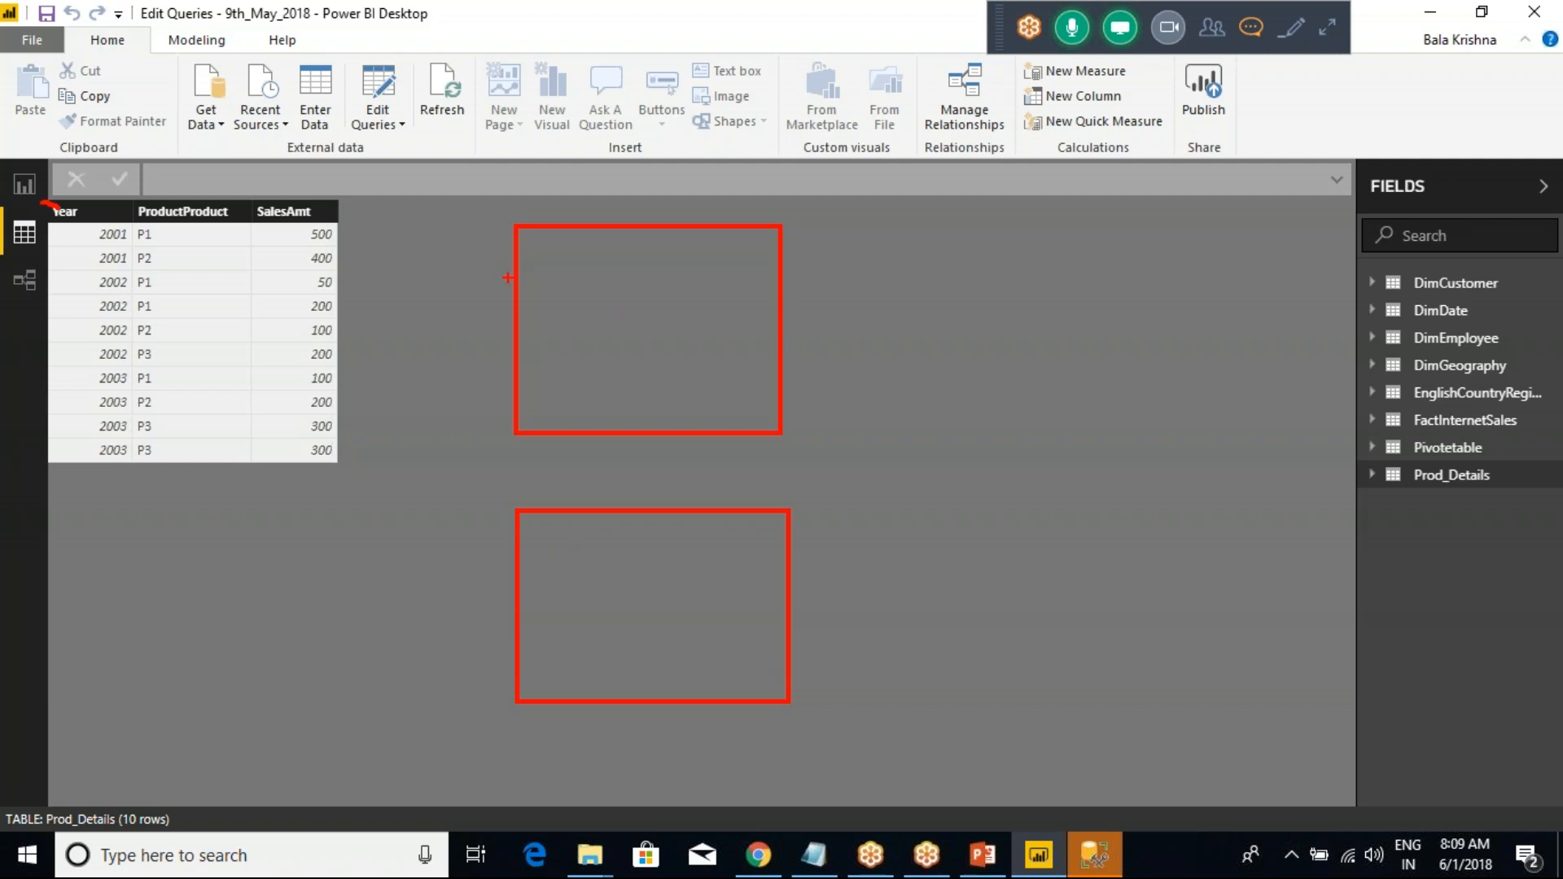
- Divide both annotation rectangles into tables with a header row and three columns
left_click_drag(504, 267, 767, 273)
left_click_drag(576, 227, 571, 421)
left_click_drag(672, 234, 671, 373)
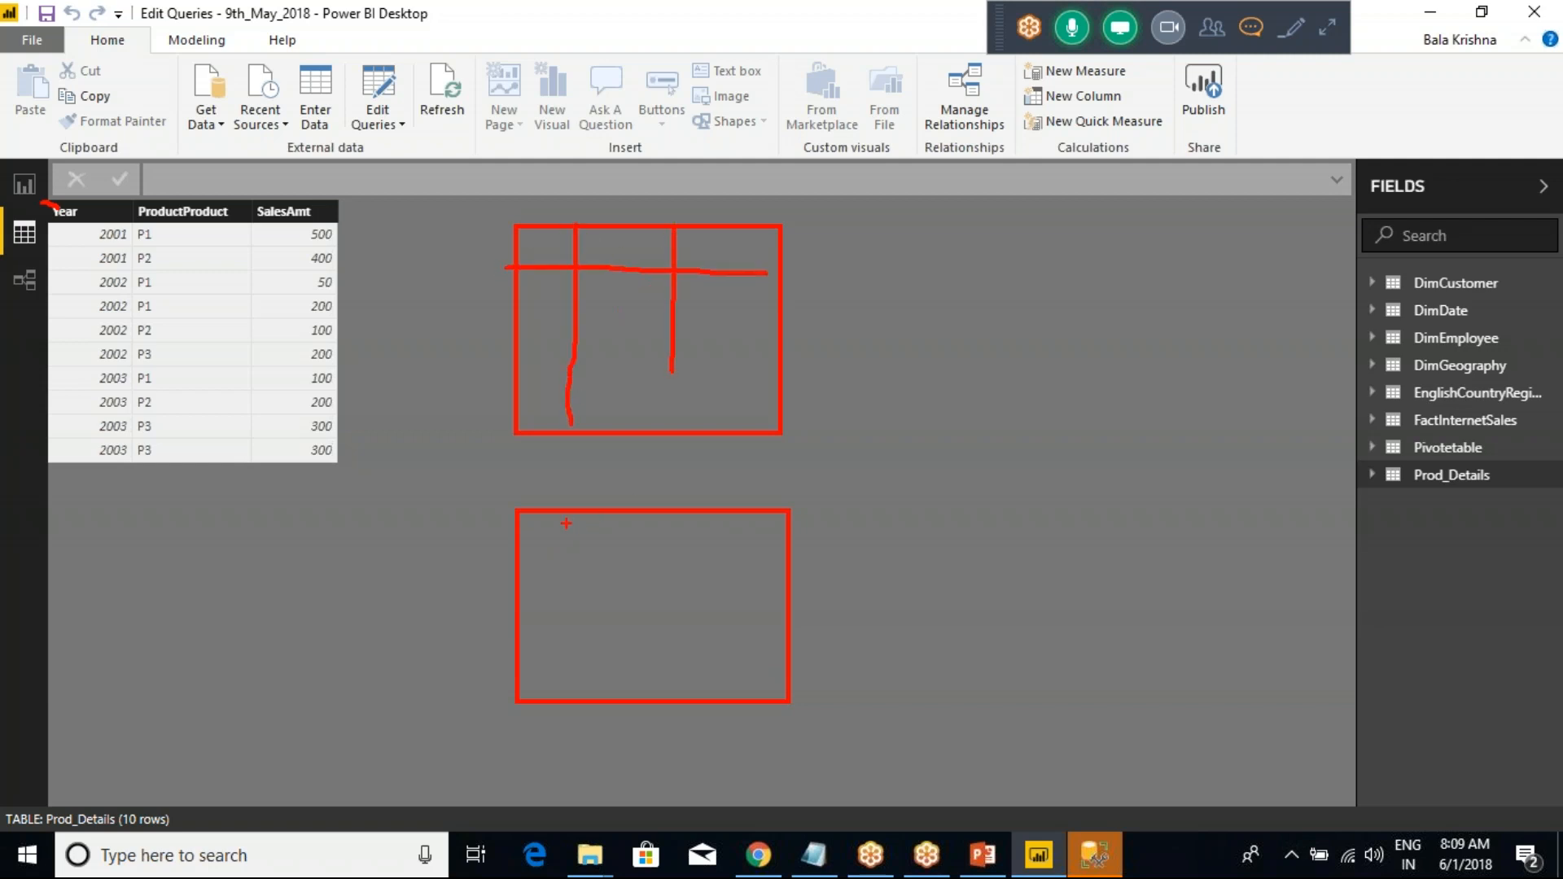
left_click_drag(570, 516, 575, 693)
left_click_drag(688, 514, 676, 668)
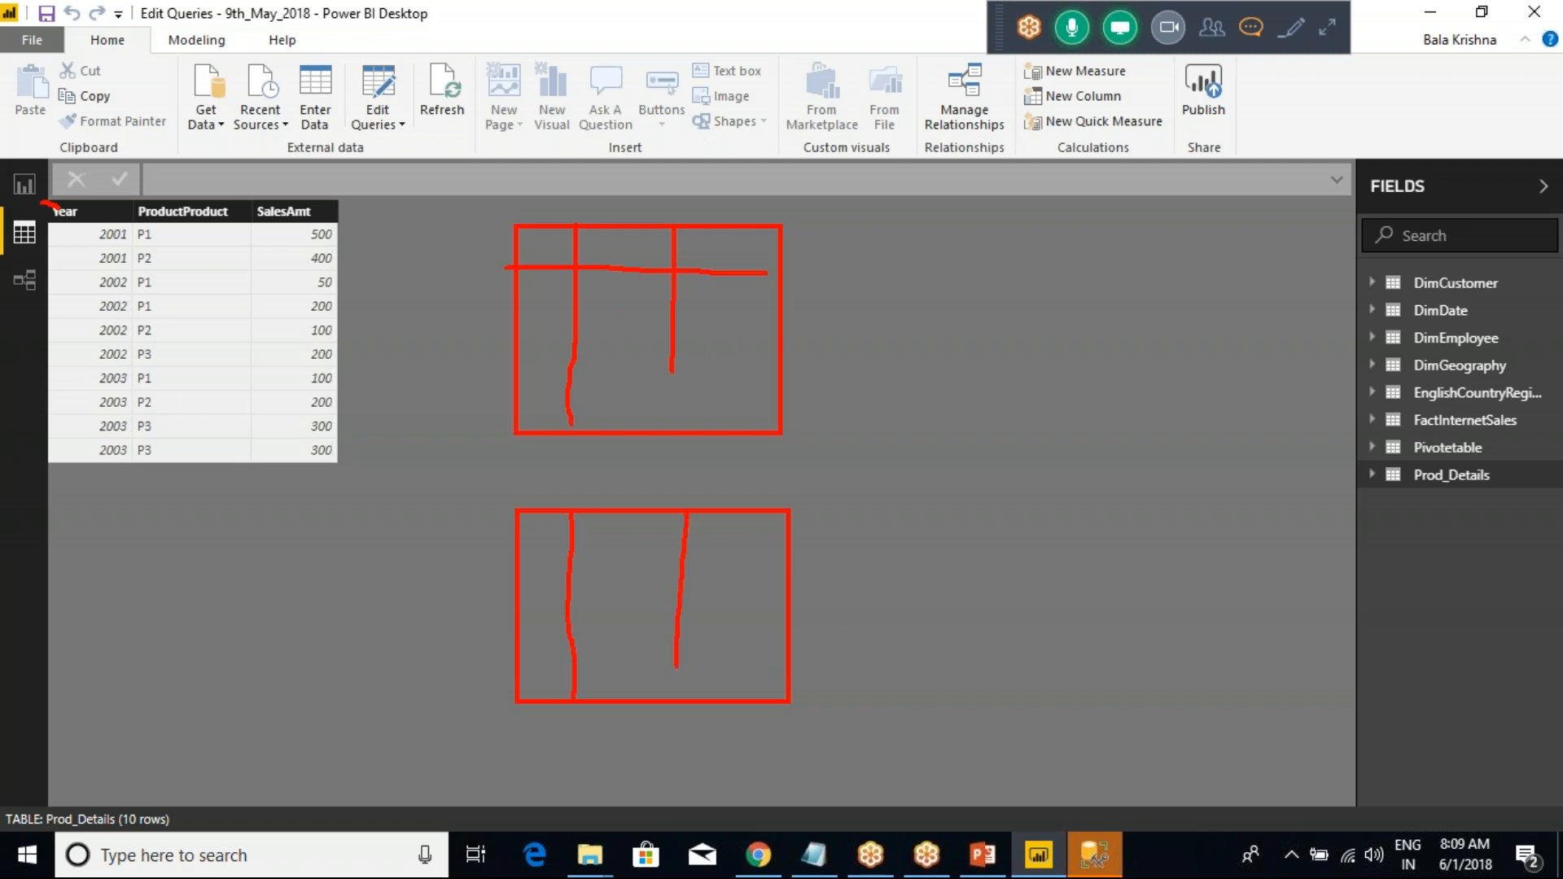
left_click_drag(524, 555, 786, 560)
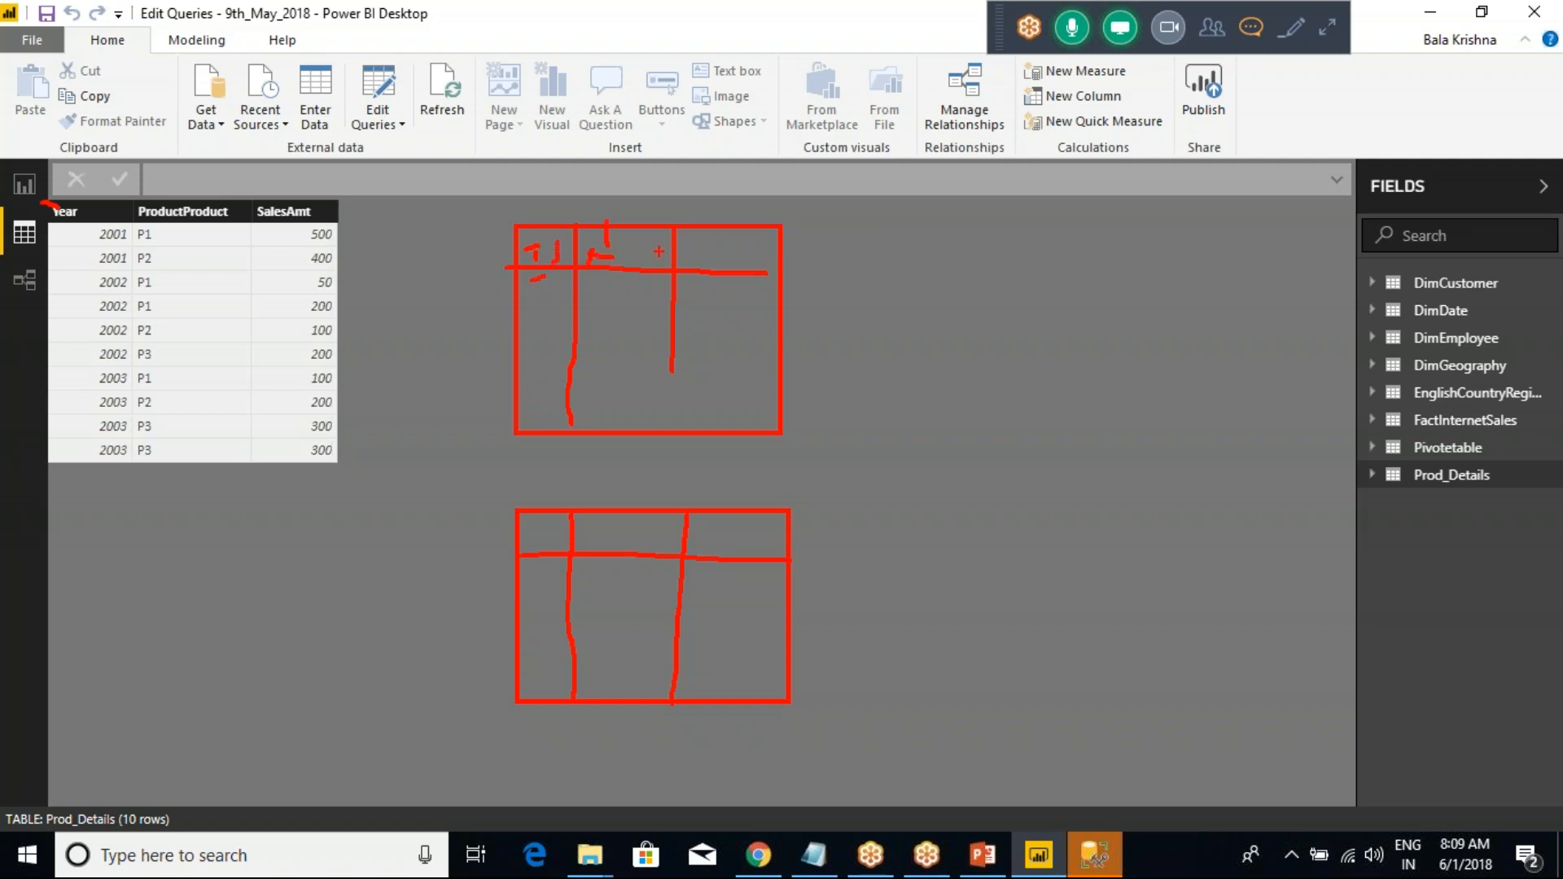
- Label the sketched tables T1 and T2, mark their column headers, and number the rows 1 to 3 and 4 to 6
left_click_drag(733, 247, 729, 272)
mouse_move(401, 287)
left_mouse_down()
mouse_move(434, 276)
mouse_move(461, 326)
left_mouse_up()
mouse_move(449, 493)
left_mouse_down()
mouse_move(448, 511)
mouse_move(478, 471)
mouse_move(483, 512)
mouse_move(531, 545)
left_mouse_up()
left_click_drag(537, 363, 540, 398)
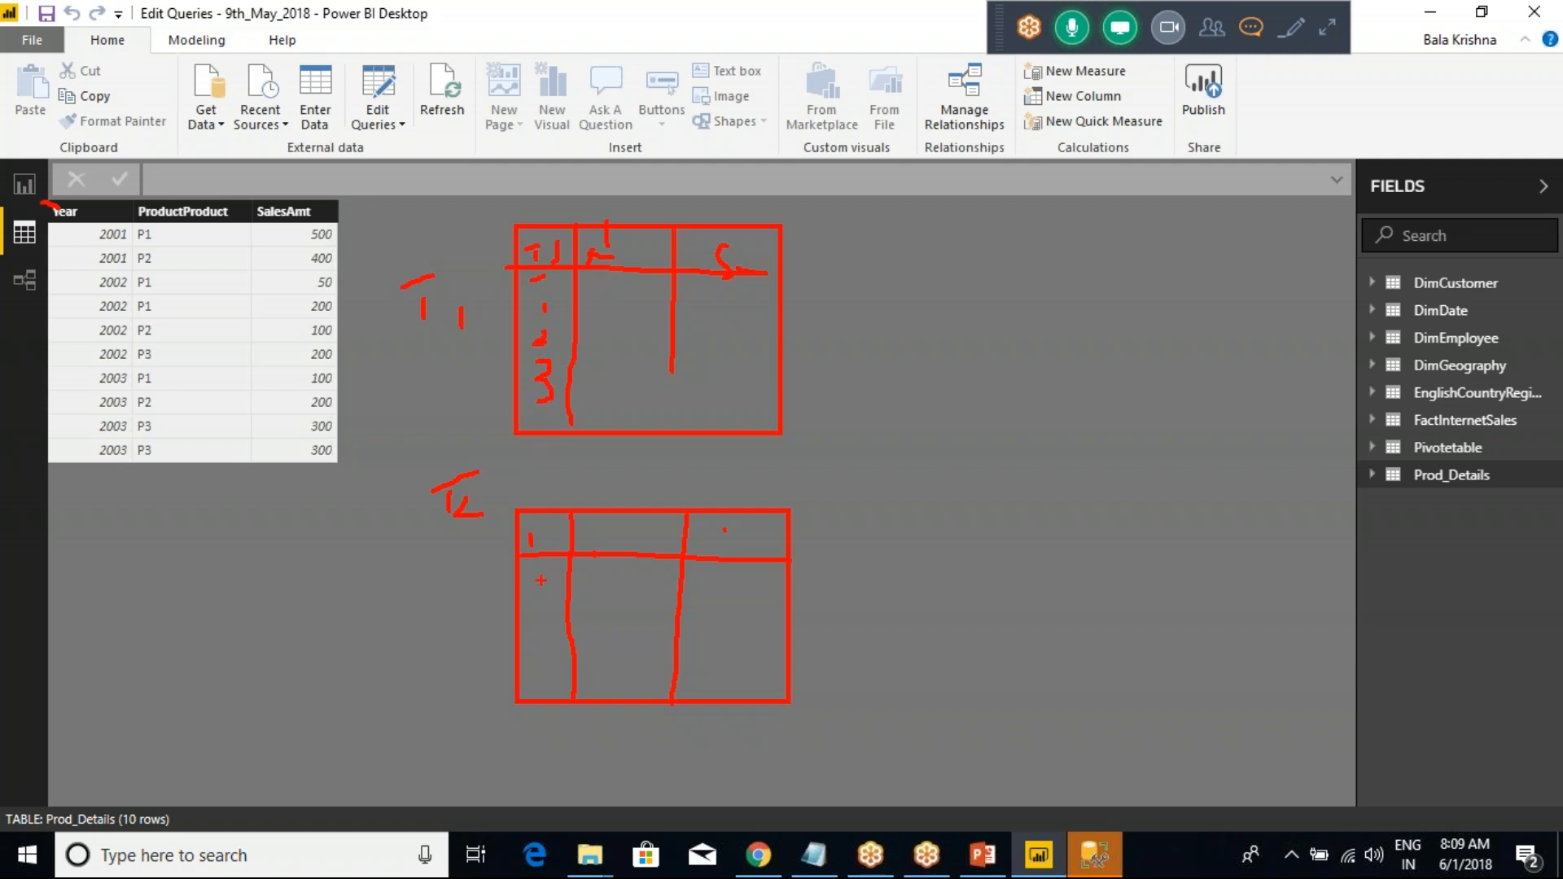
mouse_move(543, 624)
left_mouse_down()
mouse_move(530, 650)
mouse_move(565, 690)
mouse_move(541, 684)
left_mouse_up()
- Draw a check mark and a handwritten abbreviated name beside each of the two sketched tables
left_click_drag(791, 346, 1009, 330)
left_click_drag(1018, 328, 1030, 337)
mouse_move(802, 580)
left_mouse_down()
mouse_move(886, 559)
mouse_move(977, 576)
mouse_move(977, 550)
mouse_move(1060, 544)
left_mouse_up()
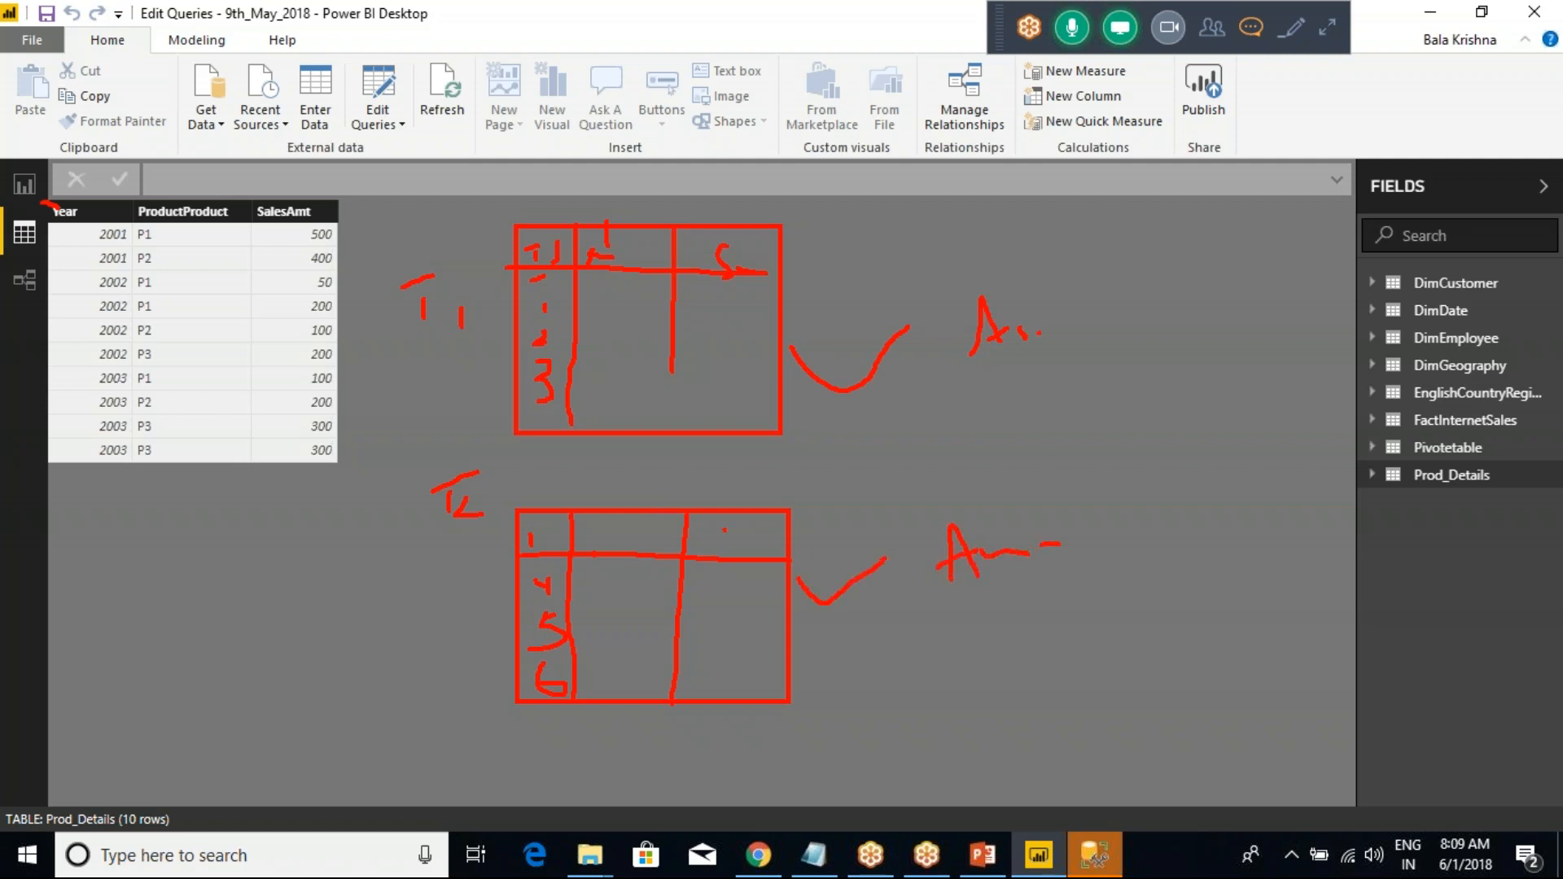
- Underscore the headers of sketched table T1 and draw a loop through the rows of both T1 and T2
mouse_move(778, 257)
left_mouse_down()
mouse_move(718, 255)
mouse_move(669, 364)
mouse_move(645, 281)
left_mouse_up()
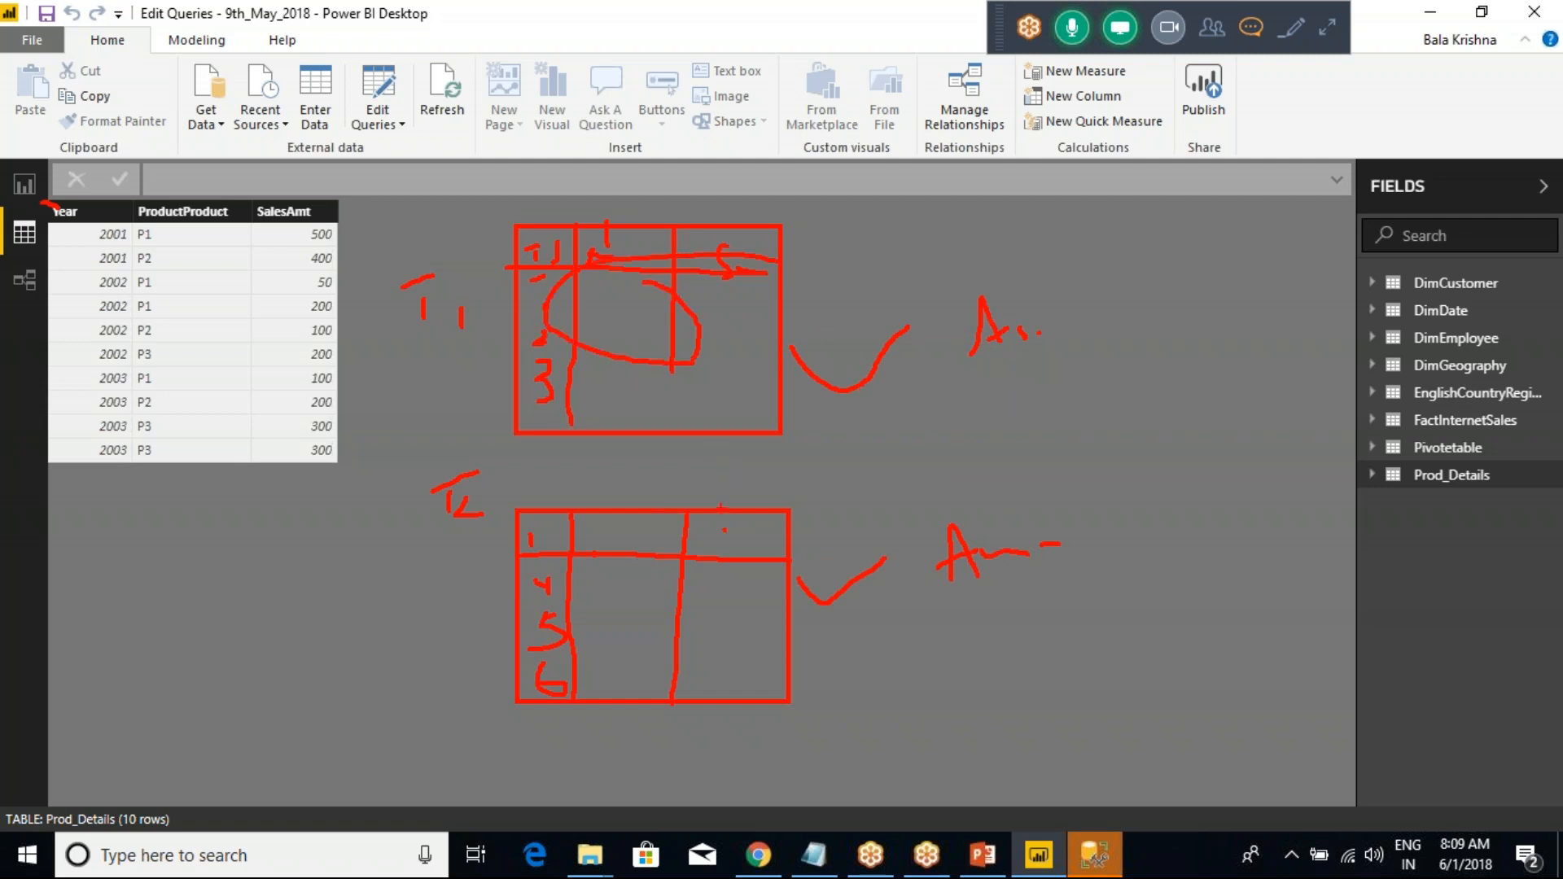
mouse_move(698, 507)
left_mouse_down()
mouse_move(521, 537)
mouse_move(684, 596)
mouse_move(661, 592)
left_mouse_up()
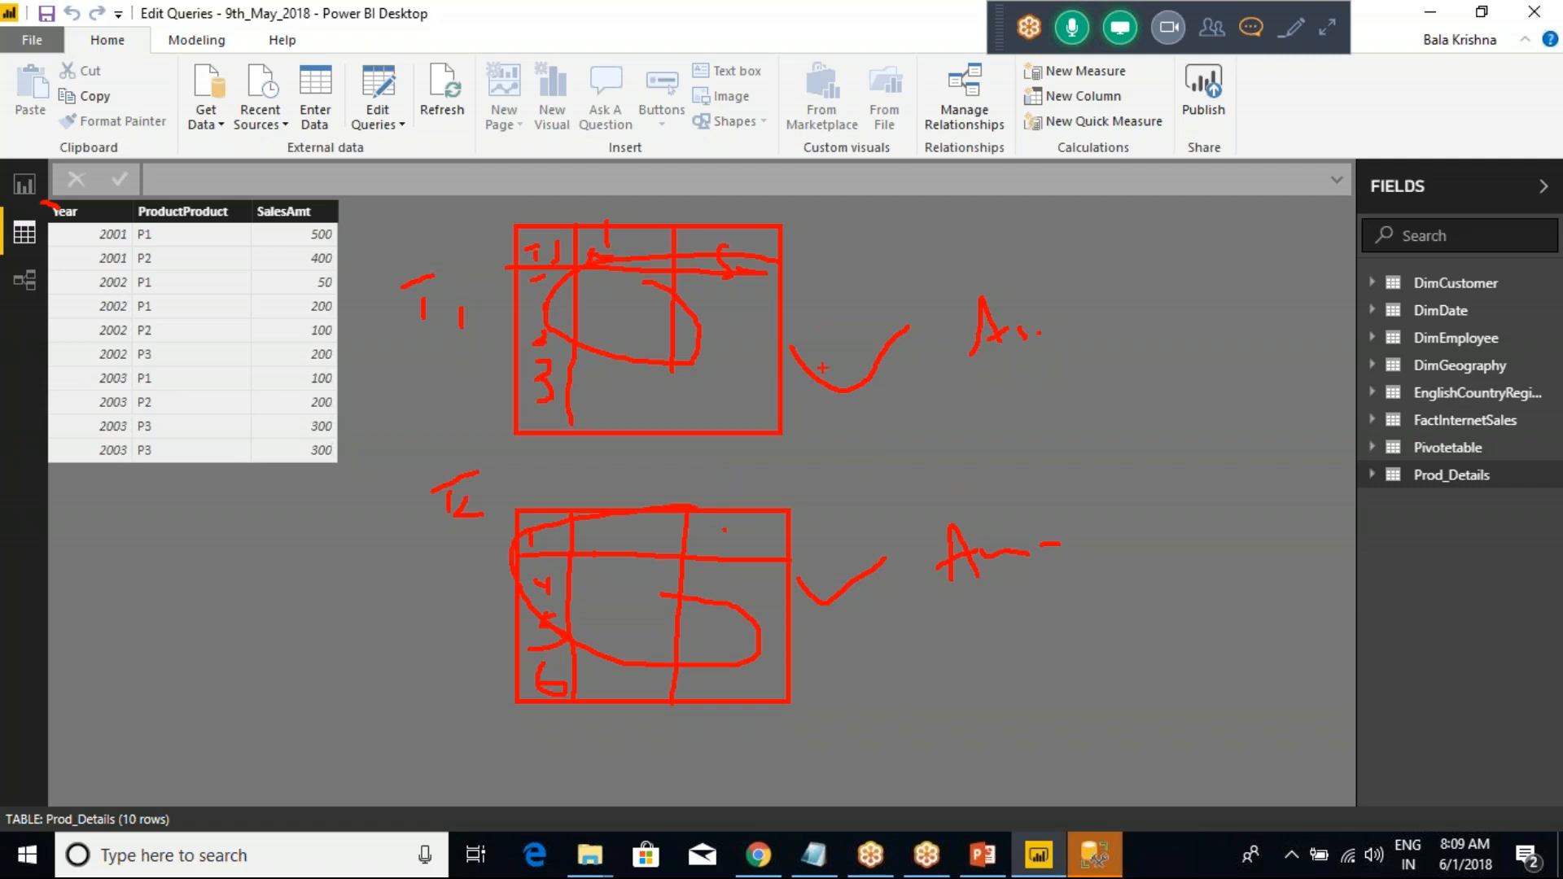
- Link sketched tables T1 and T2 with a drawn bracket ending in an arrowhead at each table
mouse_move(787, 316)
left_mouse_down()
mouse_move(1027, 537)
mouse_move(827, 579)
mouse_move(881, 598)
left_mouse_up()
mouse_move(829, 286)
left_mouse_down()
mouse_move(797, 317)
mouse_move(837, 364)
left_mouse_up()
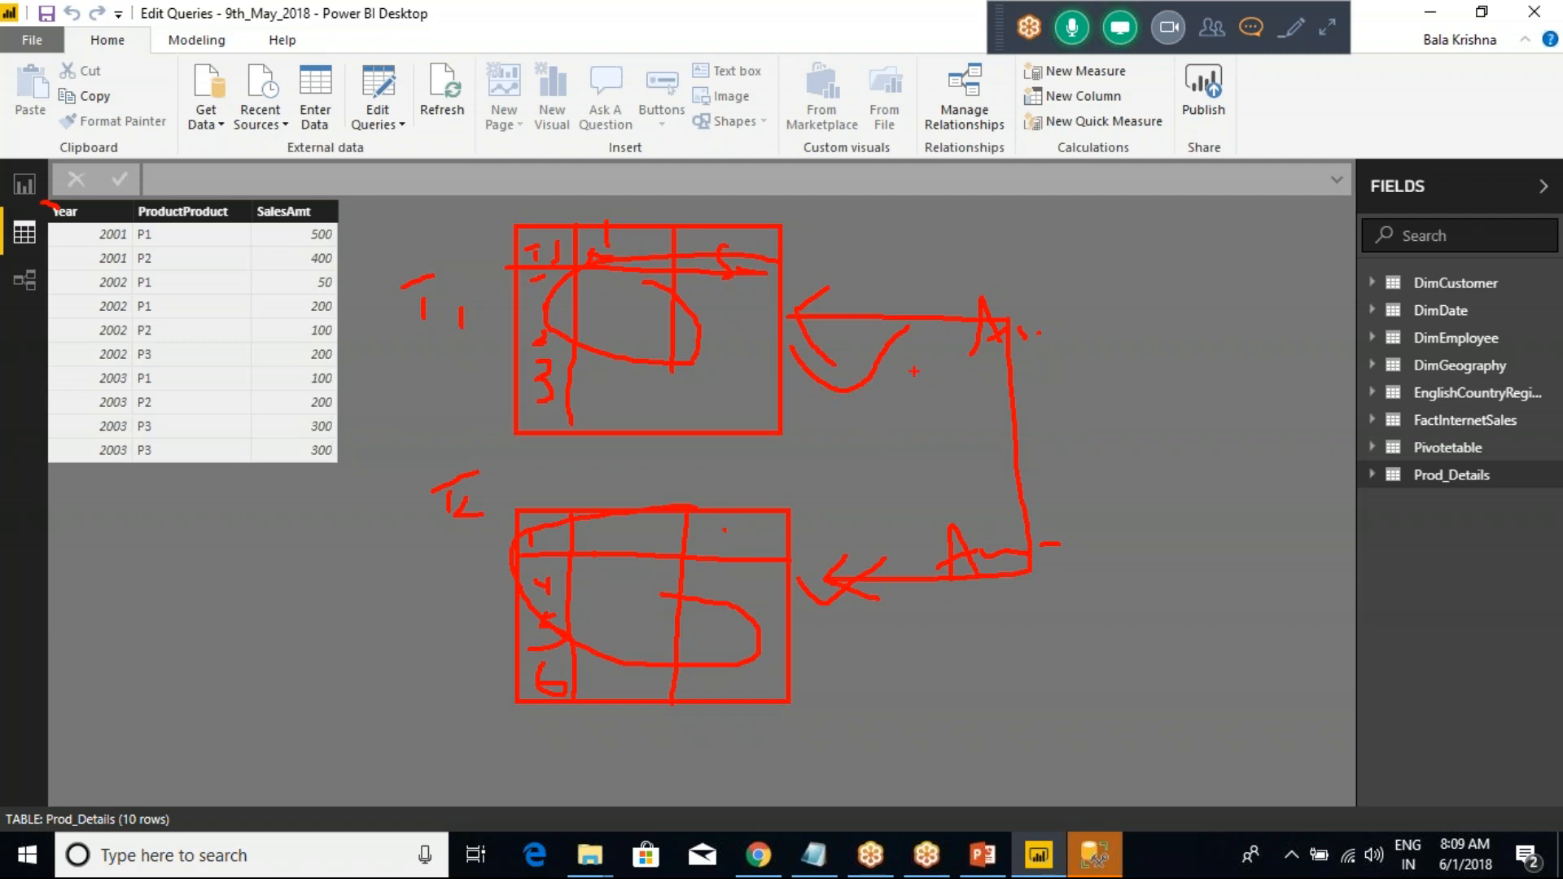
- Switch to the Class Notes in Notepad and add "-- Combine Two Result Set data" beside Append Queries
key("alt+Tab")
key("alt+Tab")
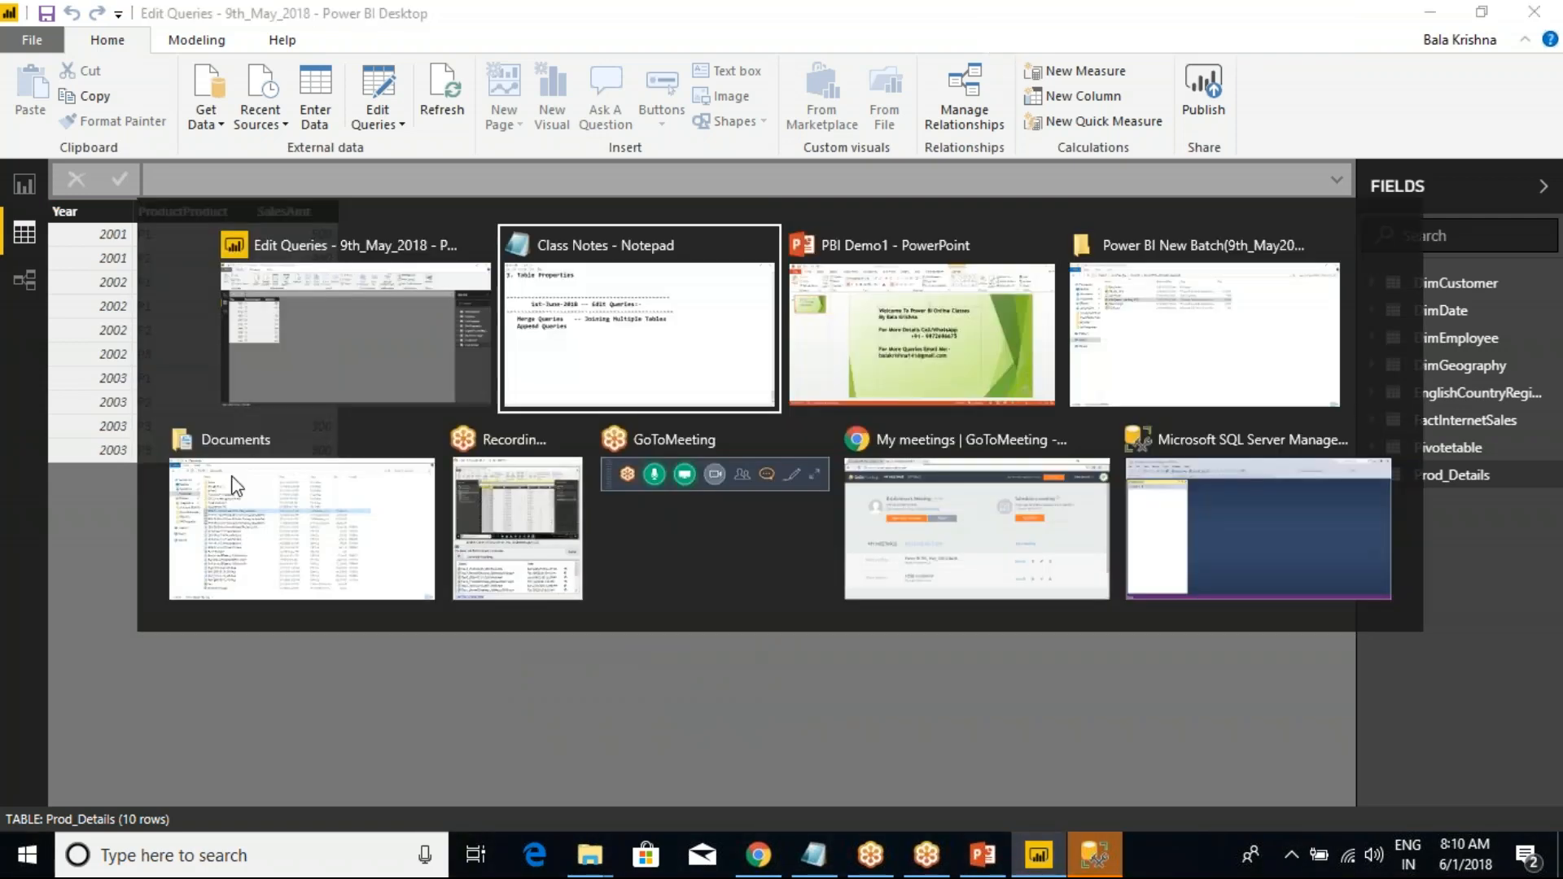
key("alt+Tab")
key("alt+Tab")
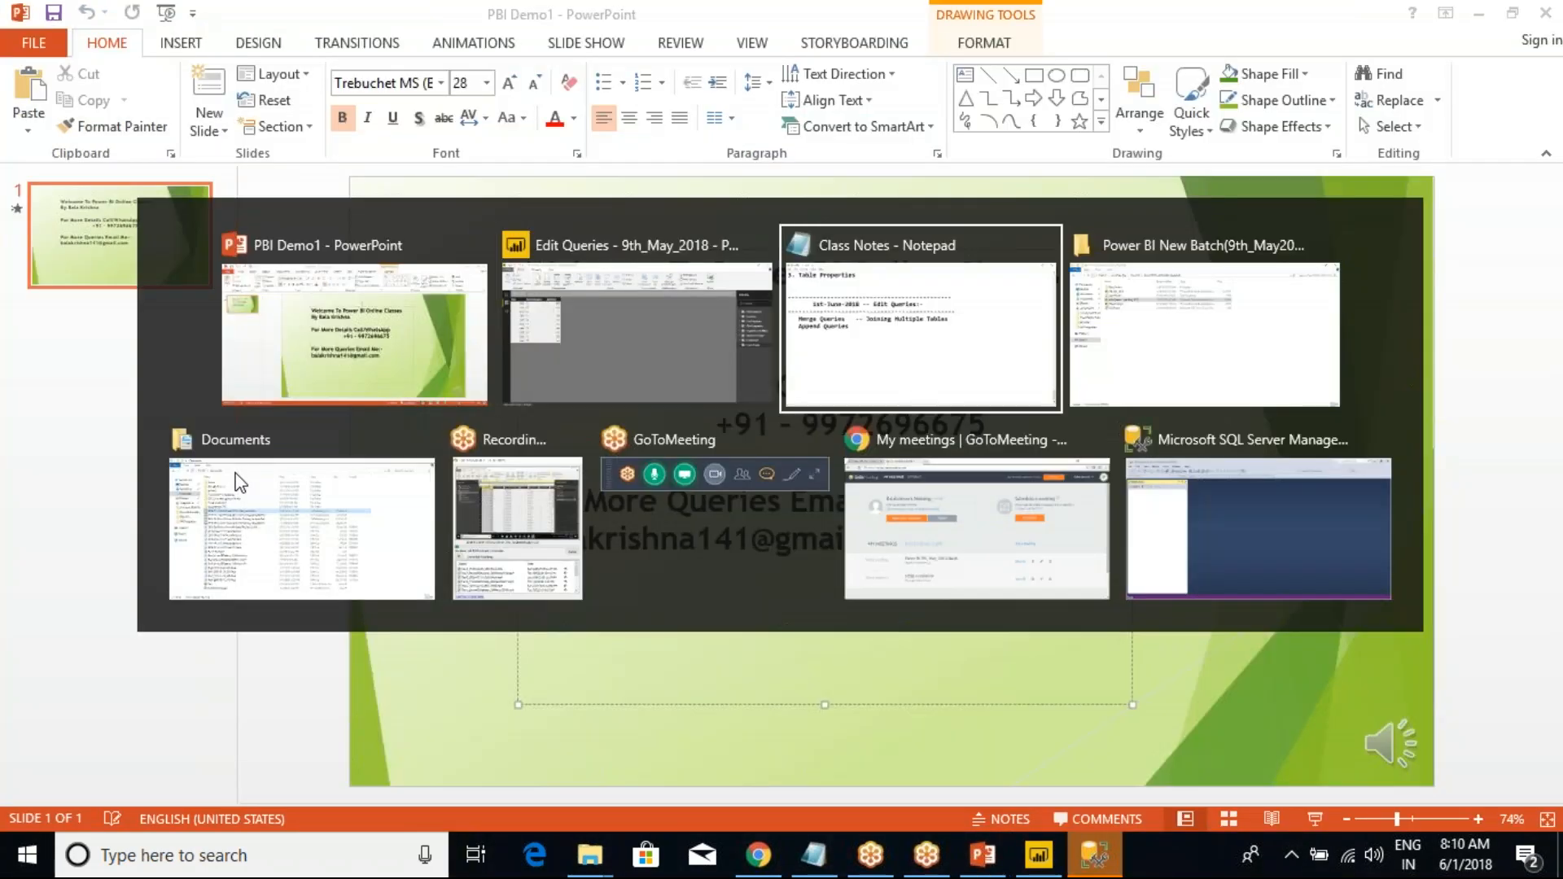
type("--")
type("Combile")
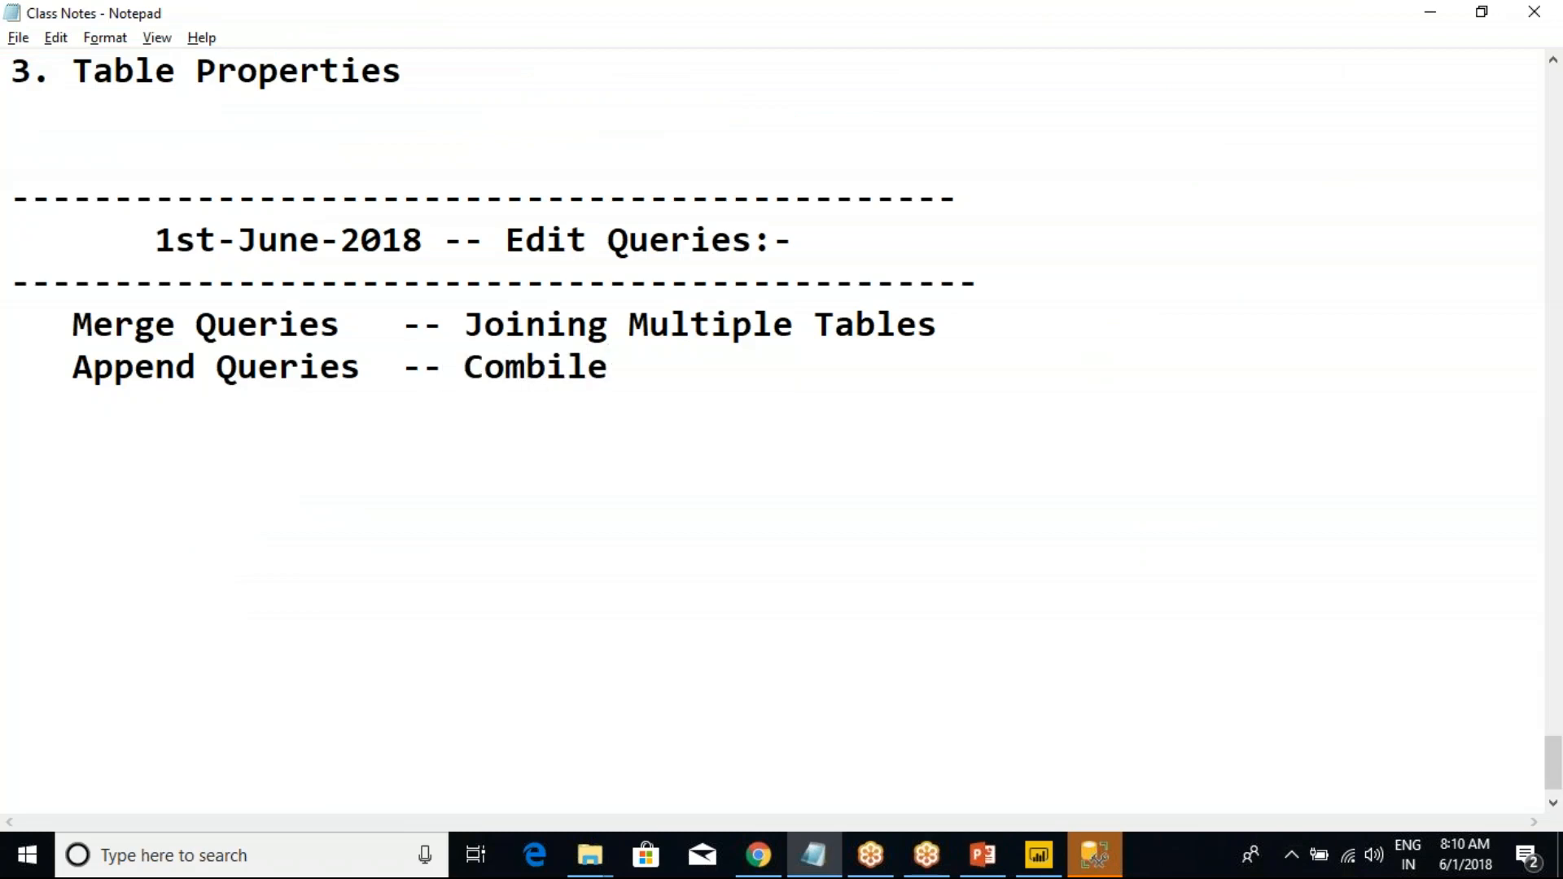
key("BackSpace")
key("BackSpace")
type("ne Two ")
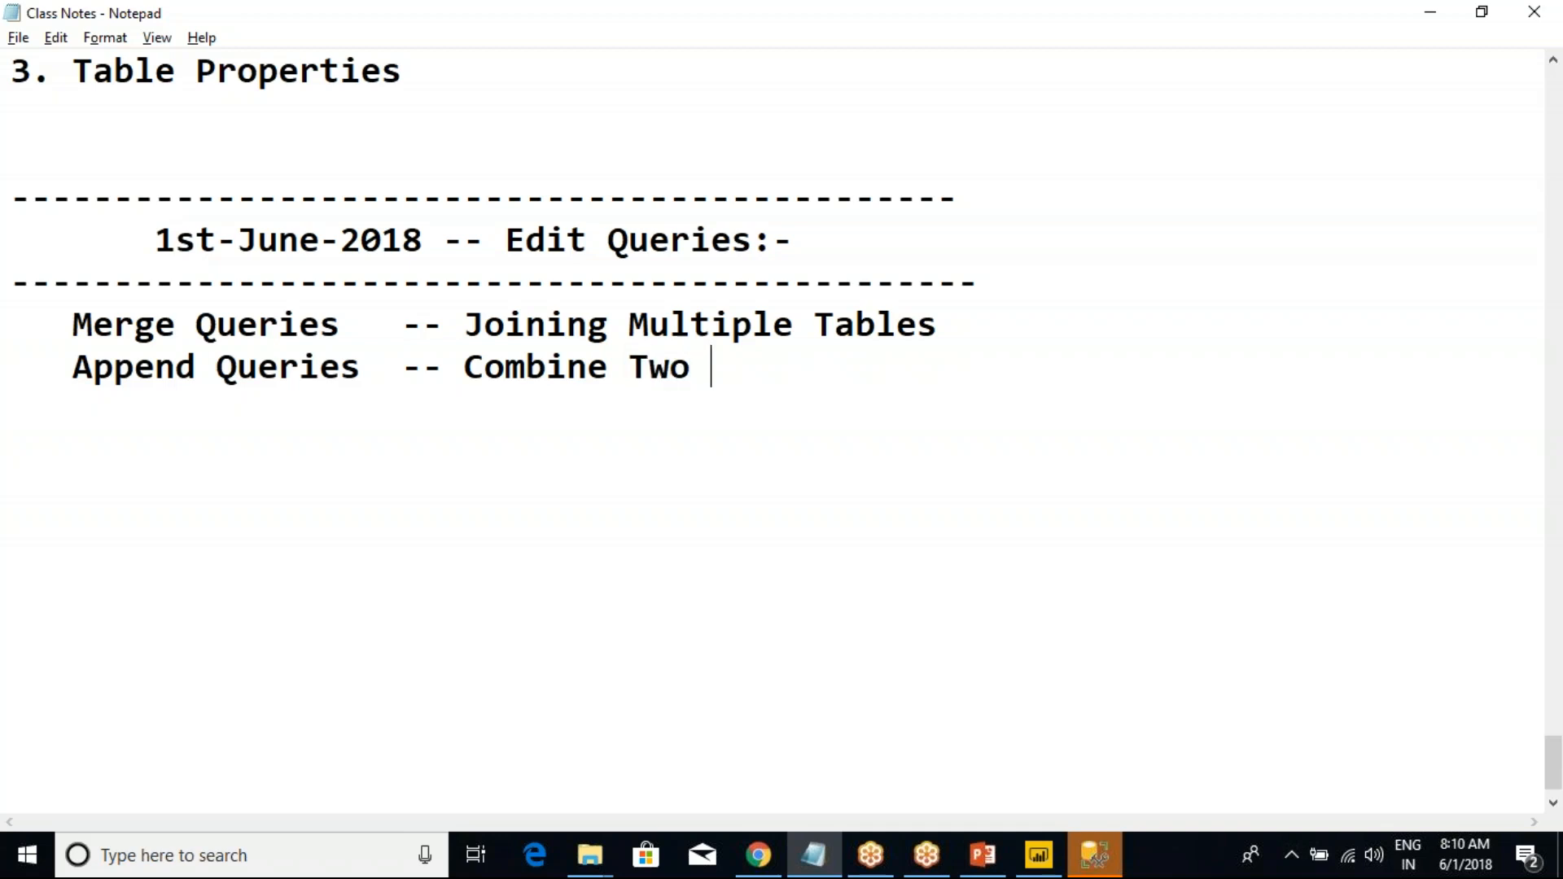
type("Sesult")
key("BackSpace")
key("BackSpace")
key("BackSpace")
key("BackSpace")
key("BackSpace")
key("BackSpace")
type("Result Set")
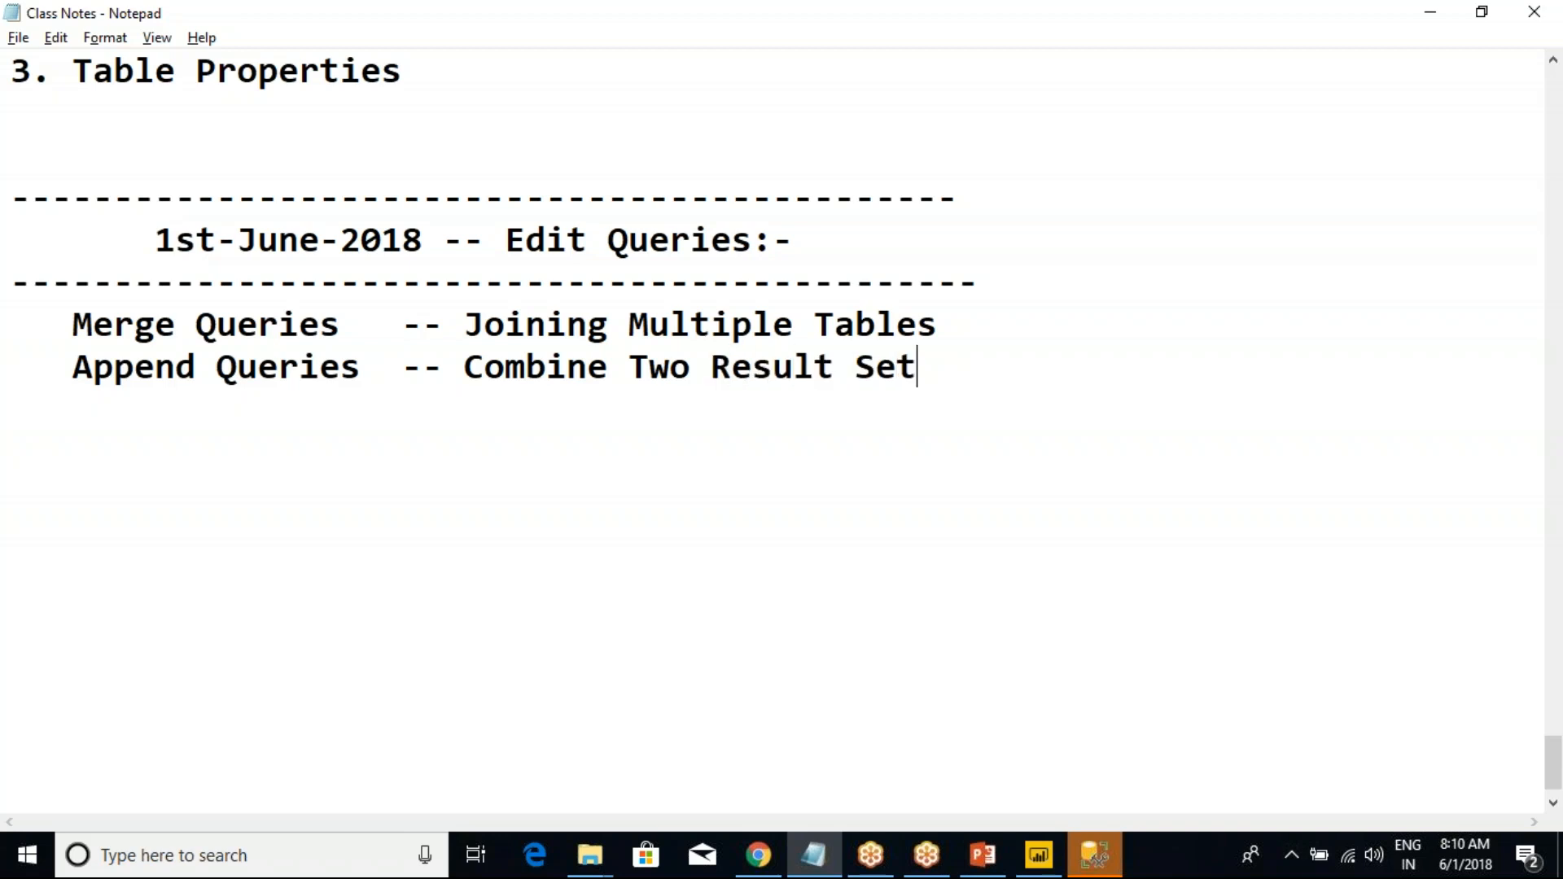
type(" data")
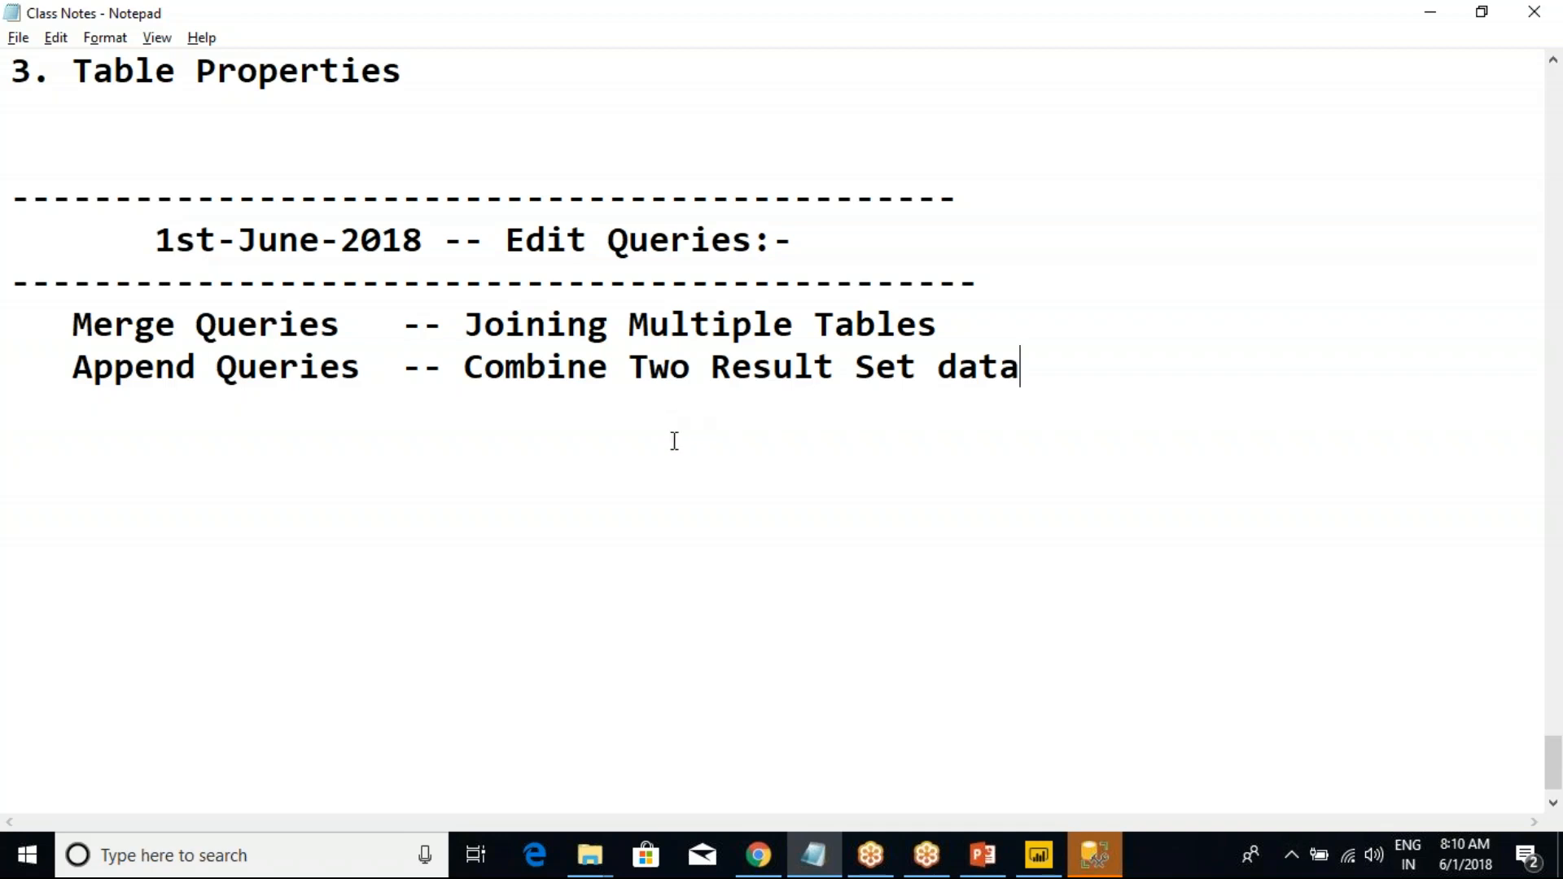
- Switch to SQL Server Management Studio, widen the object list, and open a new query on the AdventureWorksDW2017 database
left_click(1108, 864)
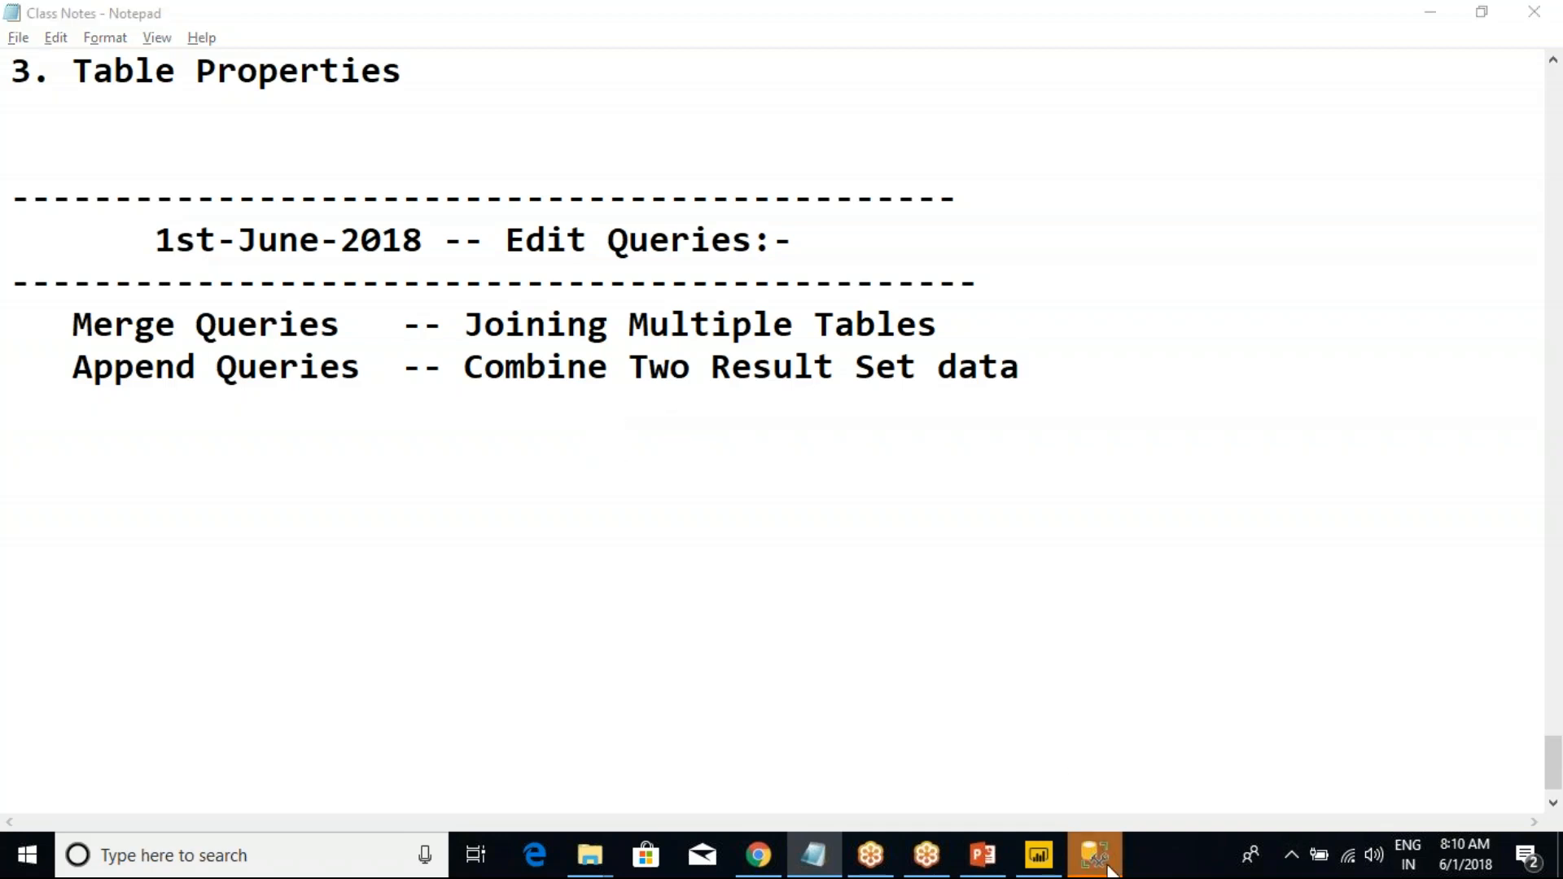
left_click(700, 452)
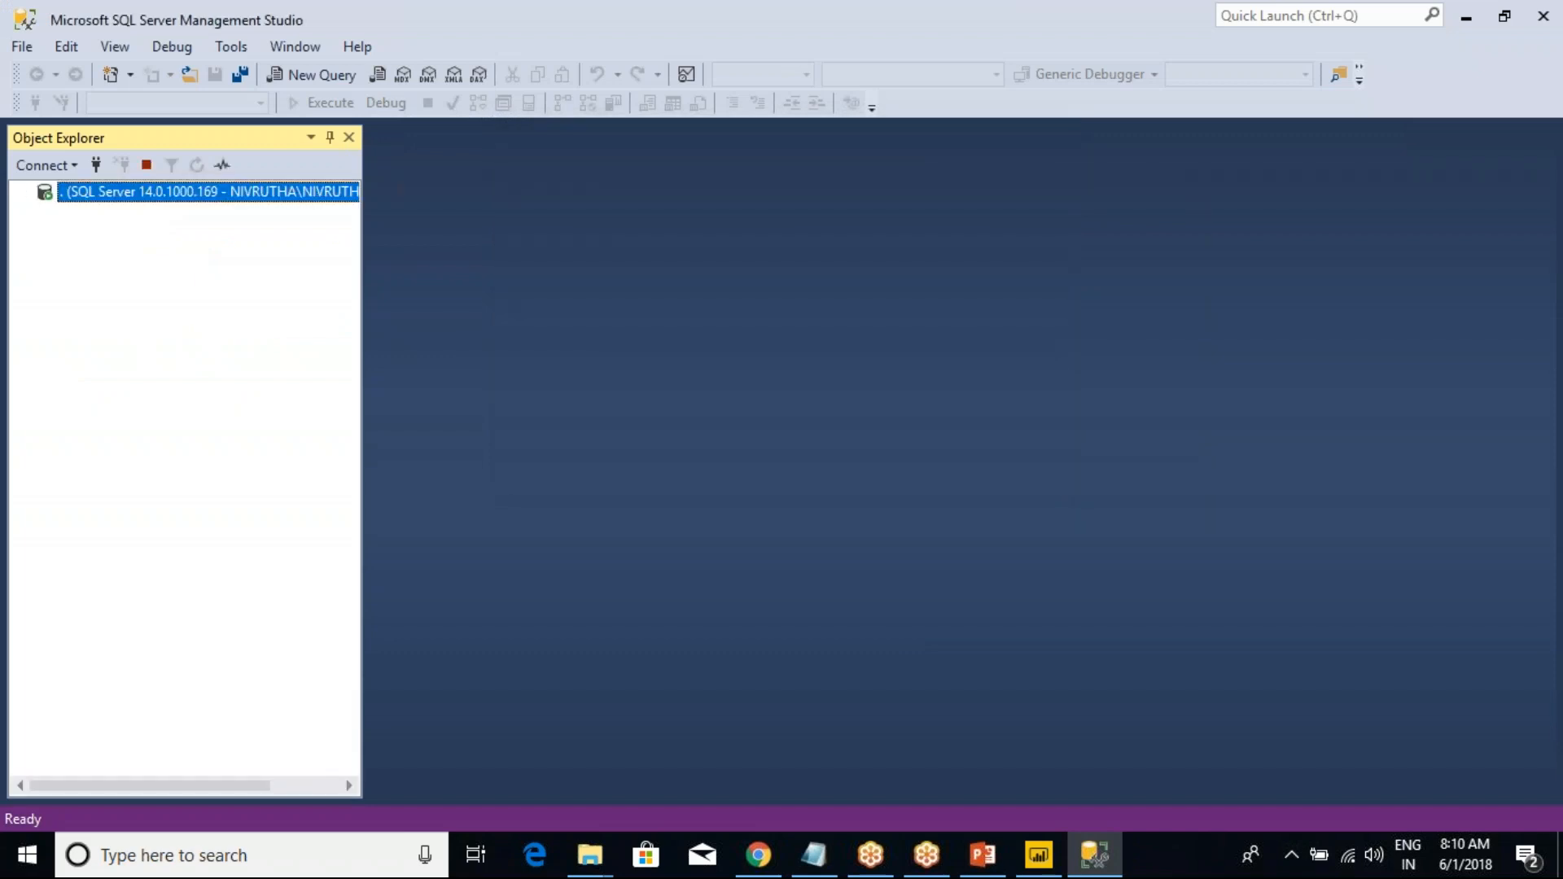
left_click_drag(362, 285, 410, 285)
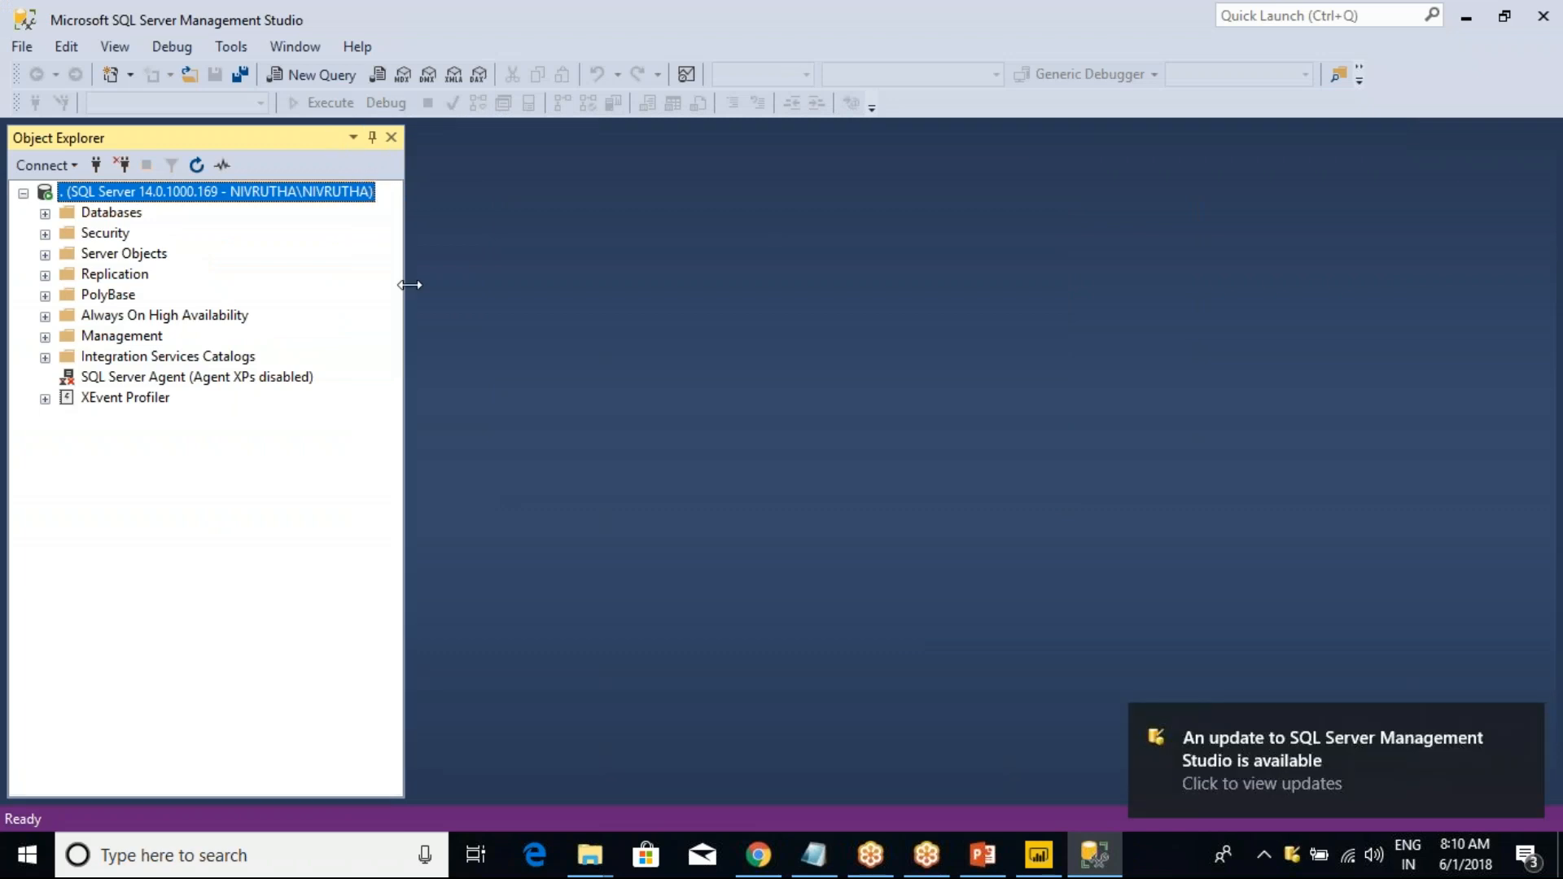
left_click(44, 213)
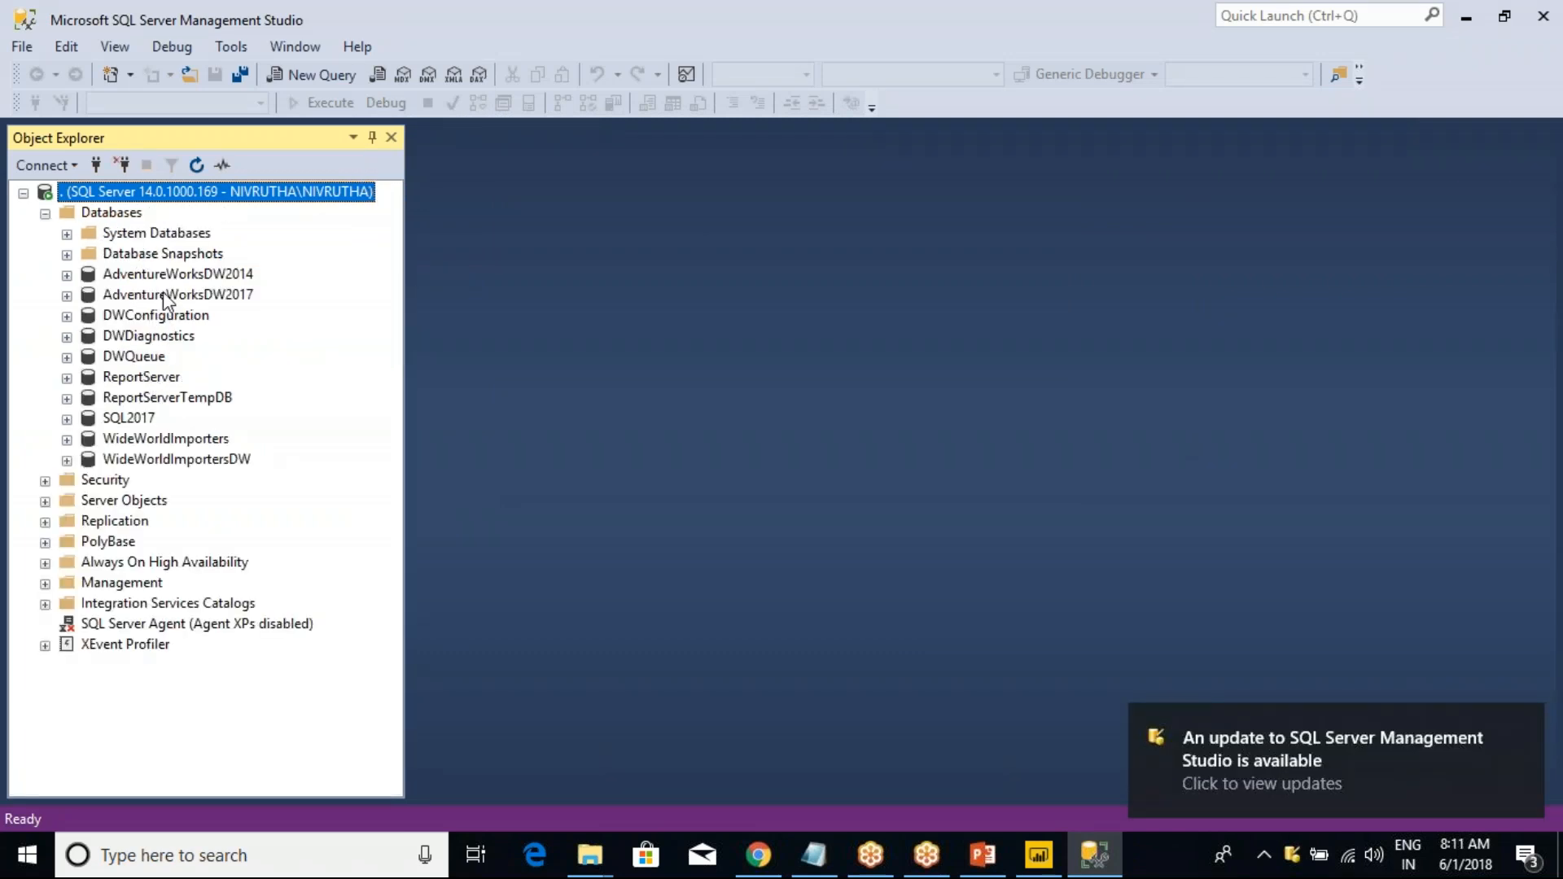
left_click(169, 297)
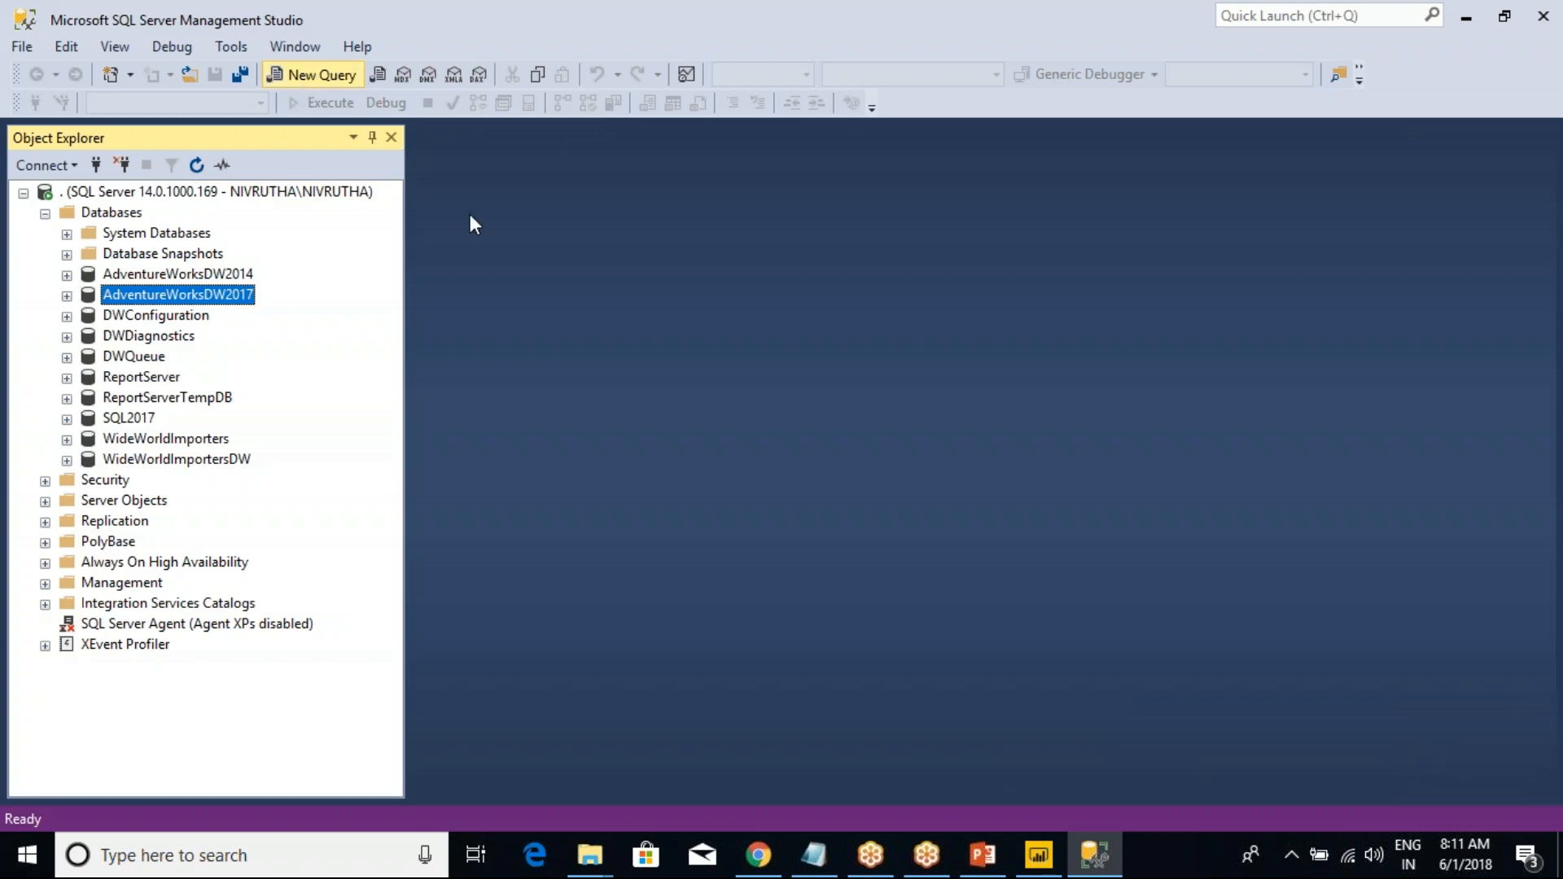
left_click(313, 74)
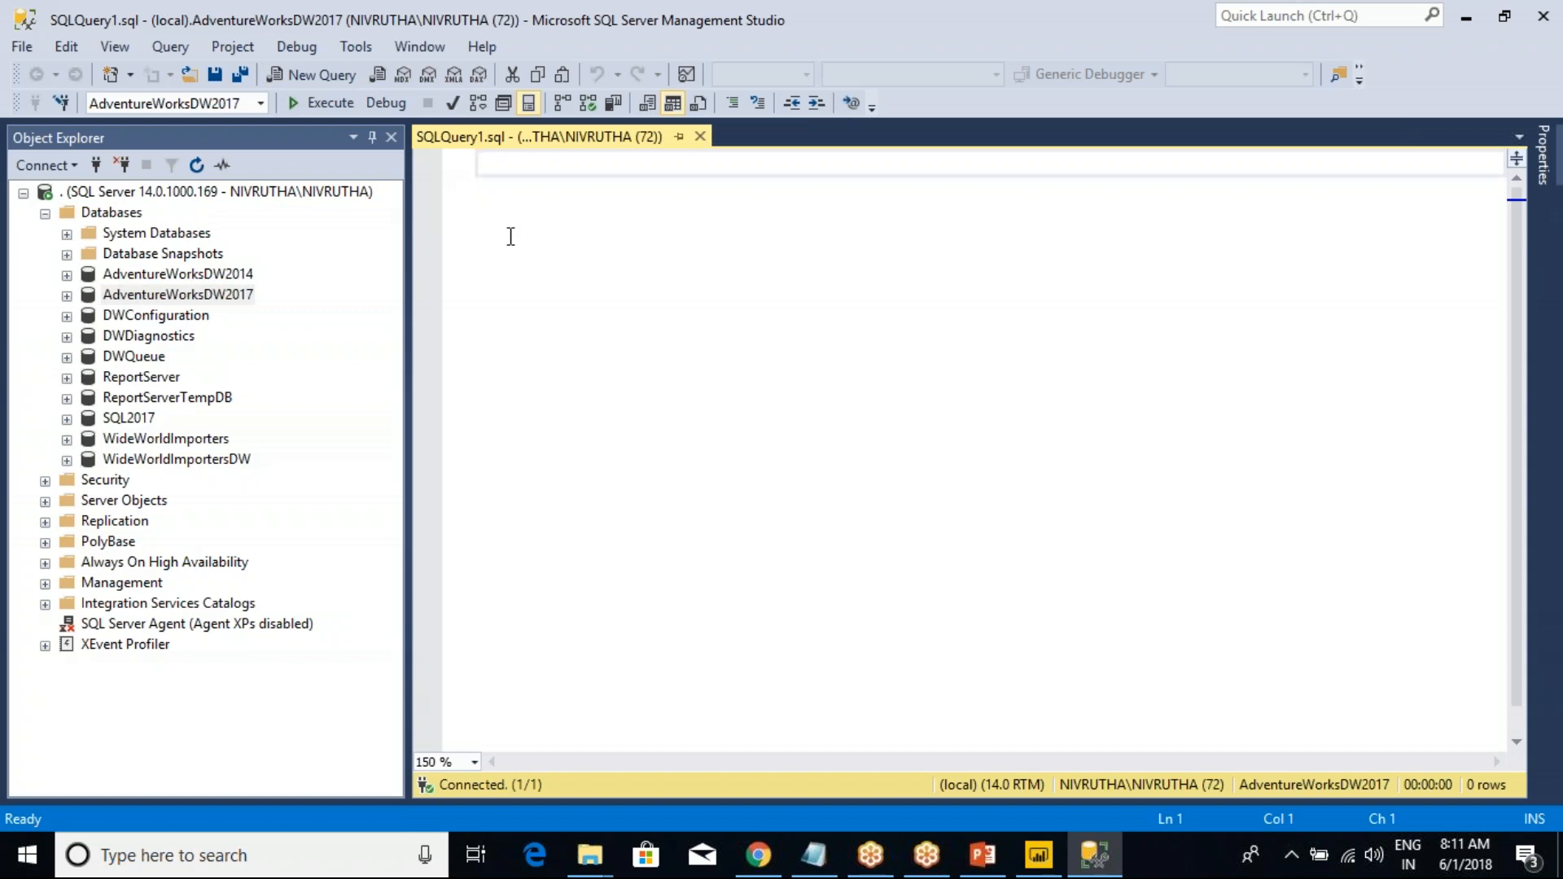
- Write and run SELECT * FROM EMP, with a second statement below it, SELECT * FROM EMP_India
type("SELECT * FROM EMP")
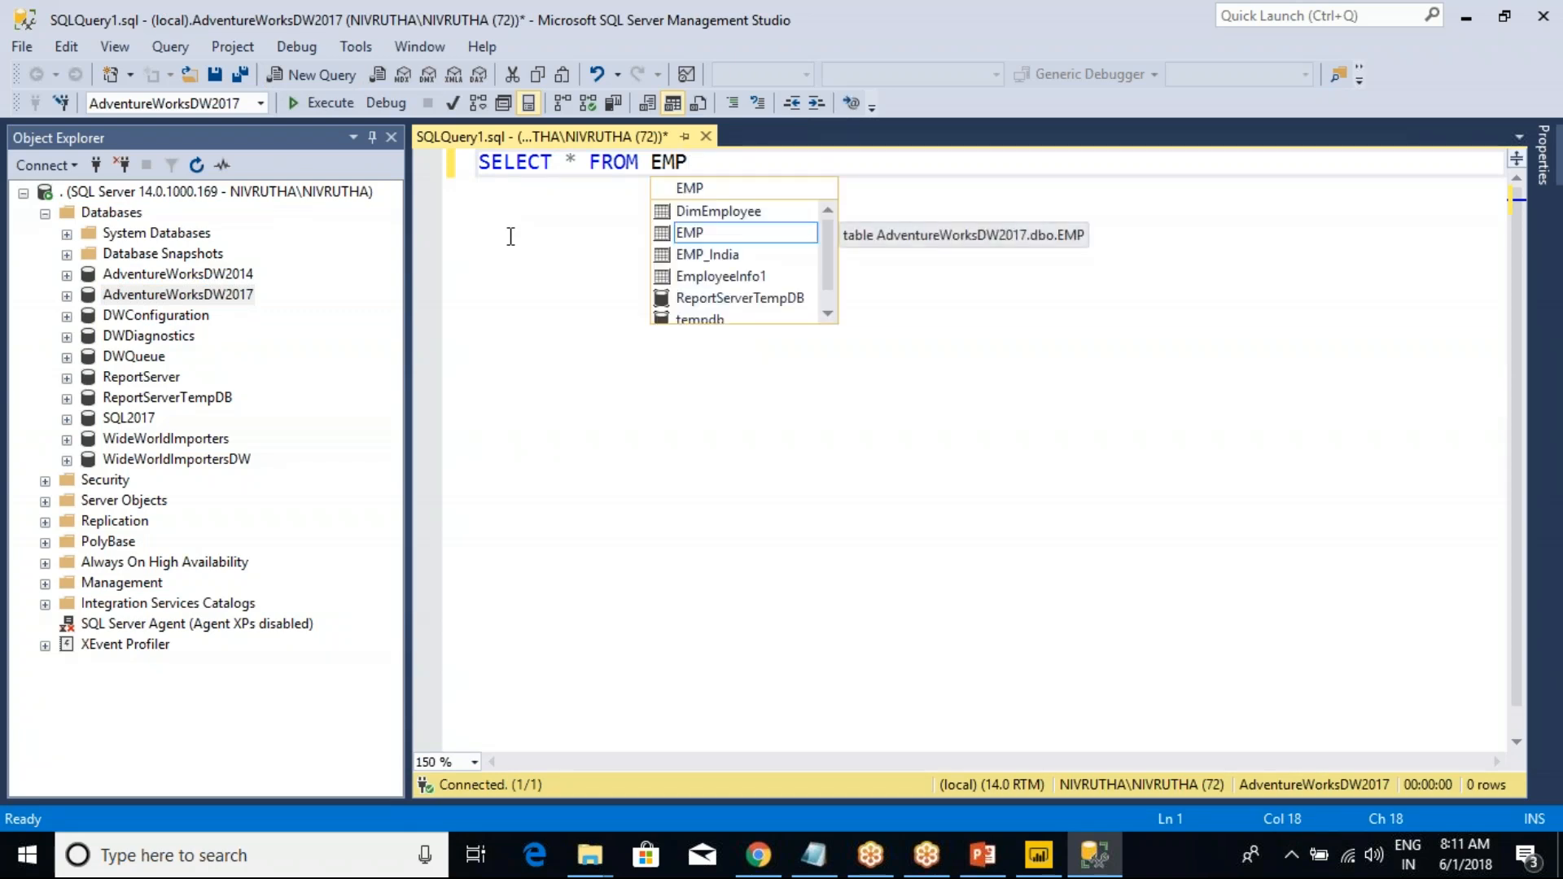
key("F5")
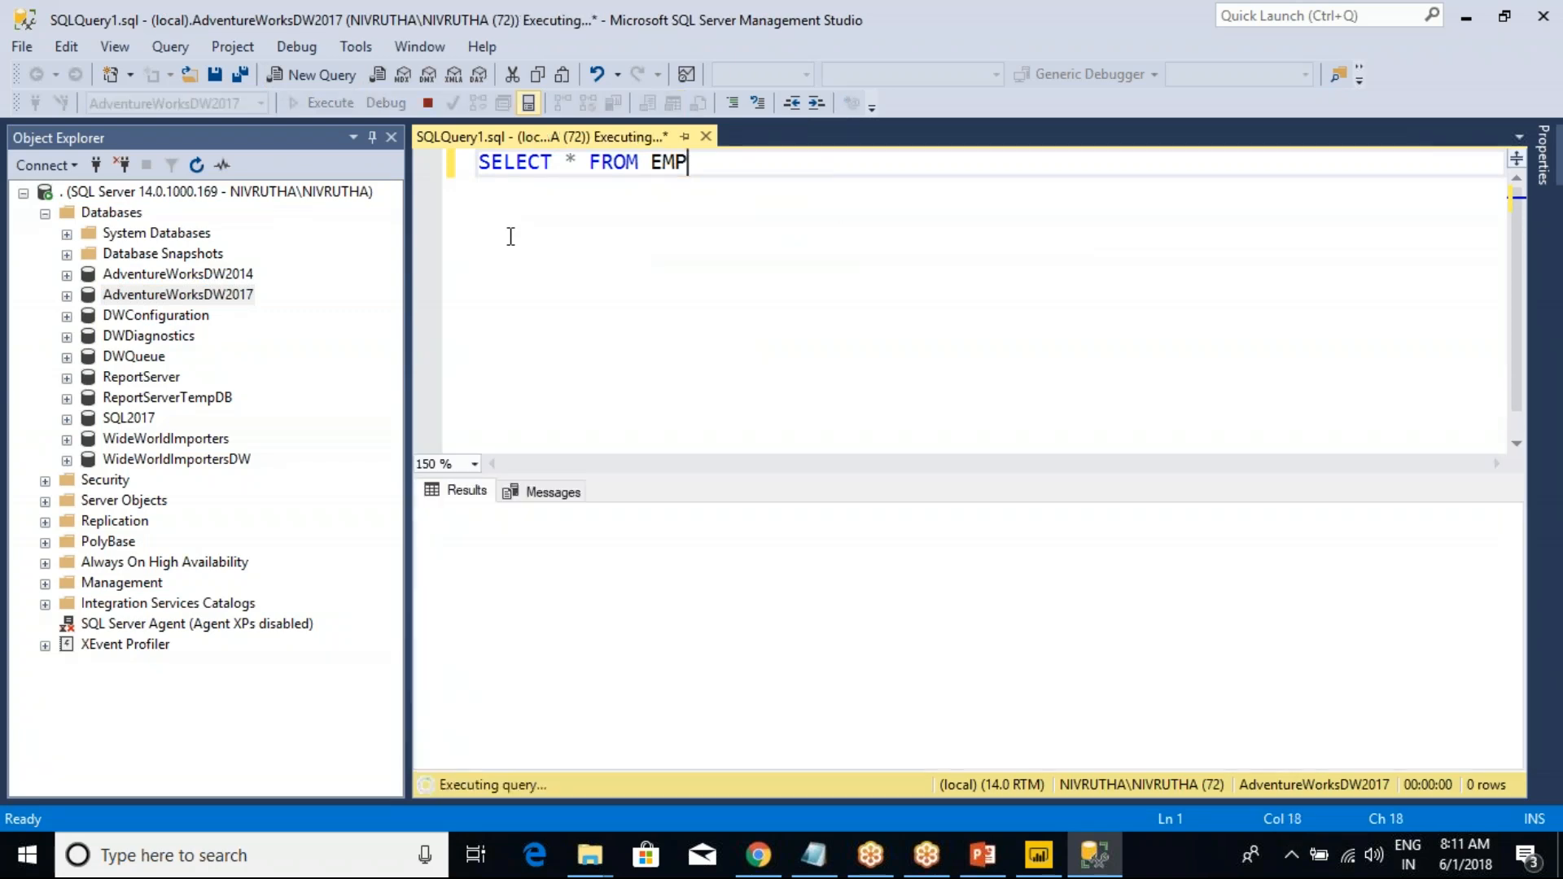
key("ctrl+a")
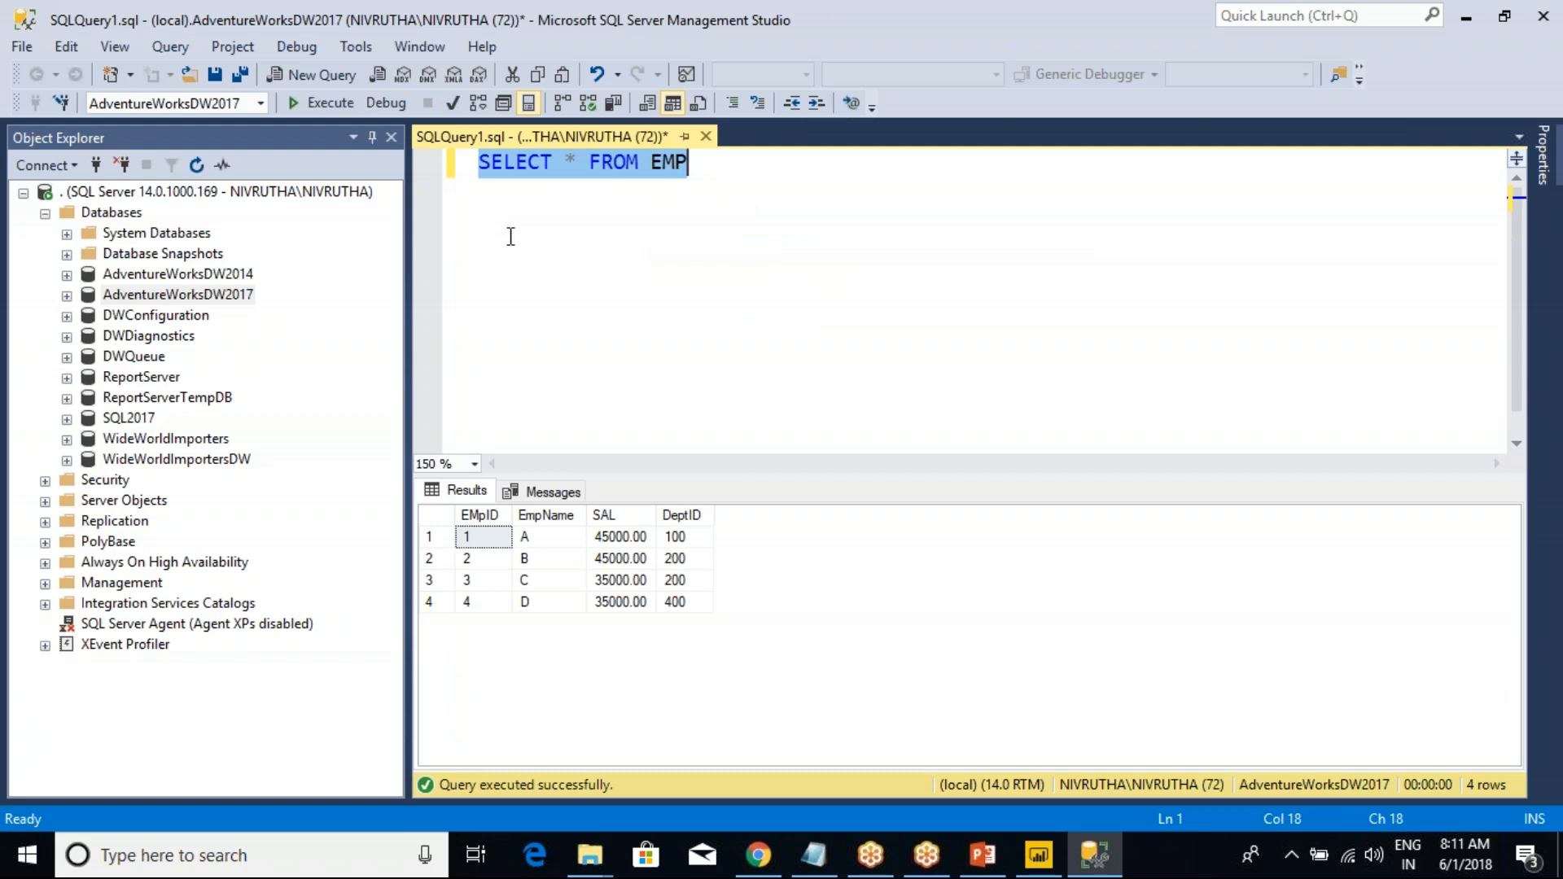
key("ctrl+c")
key("End")
key("Return")
key("Return")
key("ctrl+v")
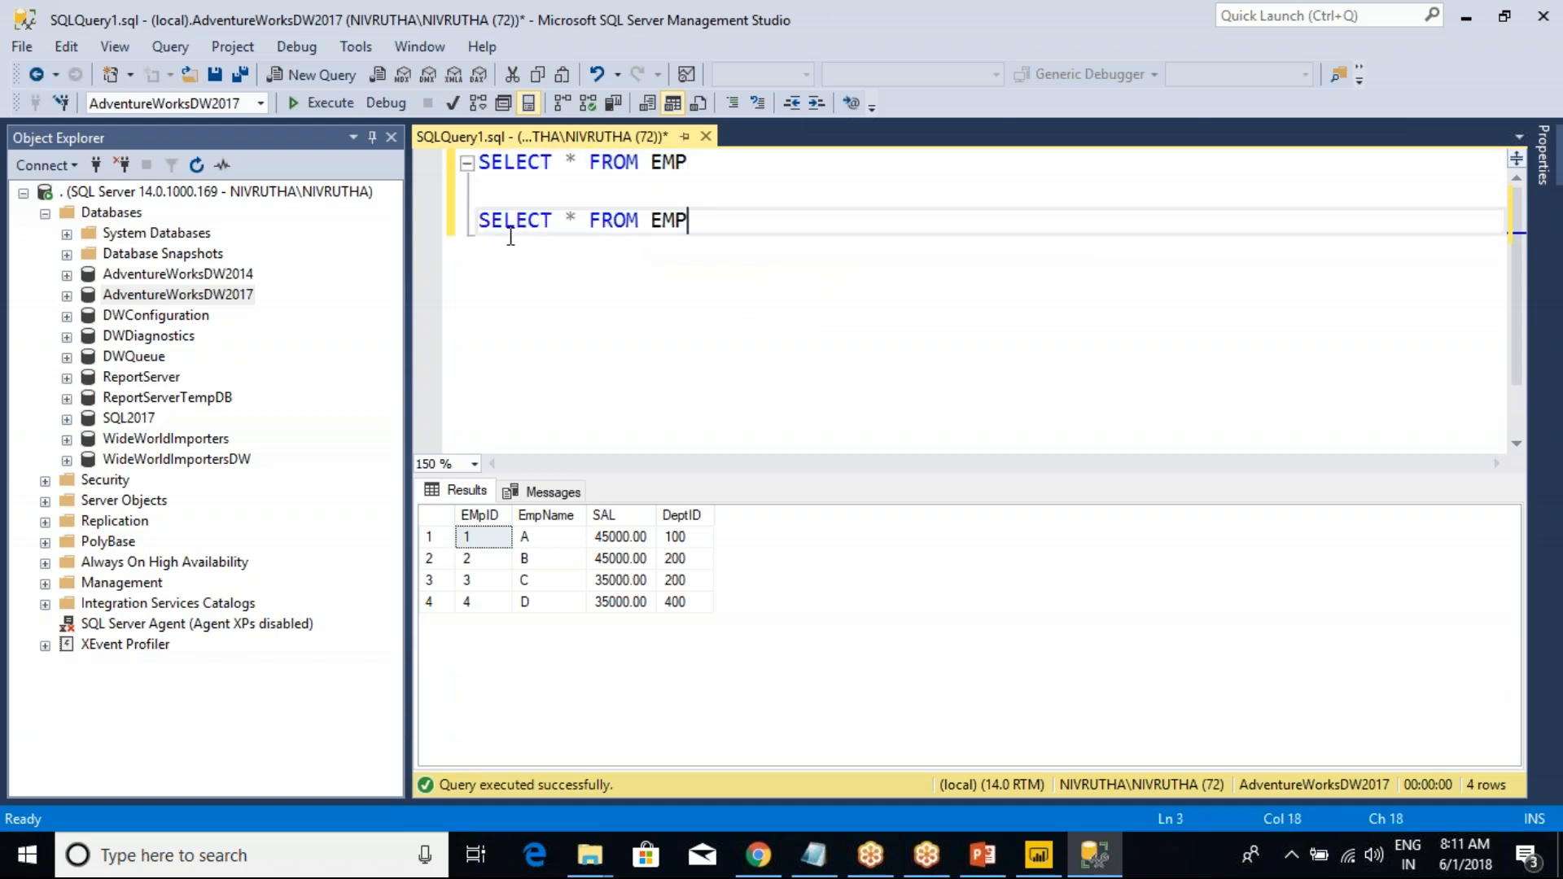
type("_I")
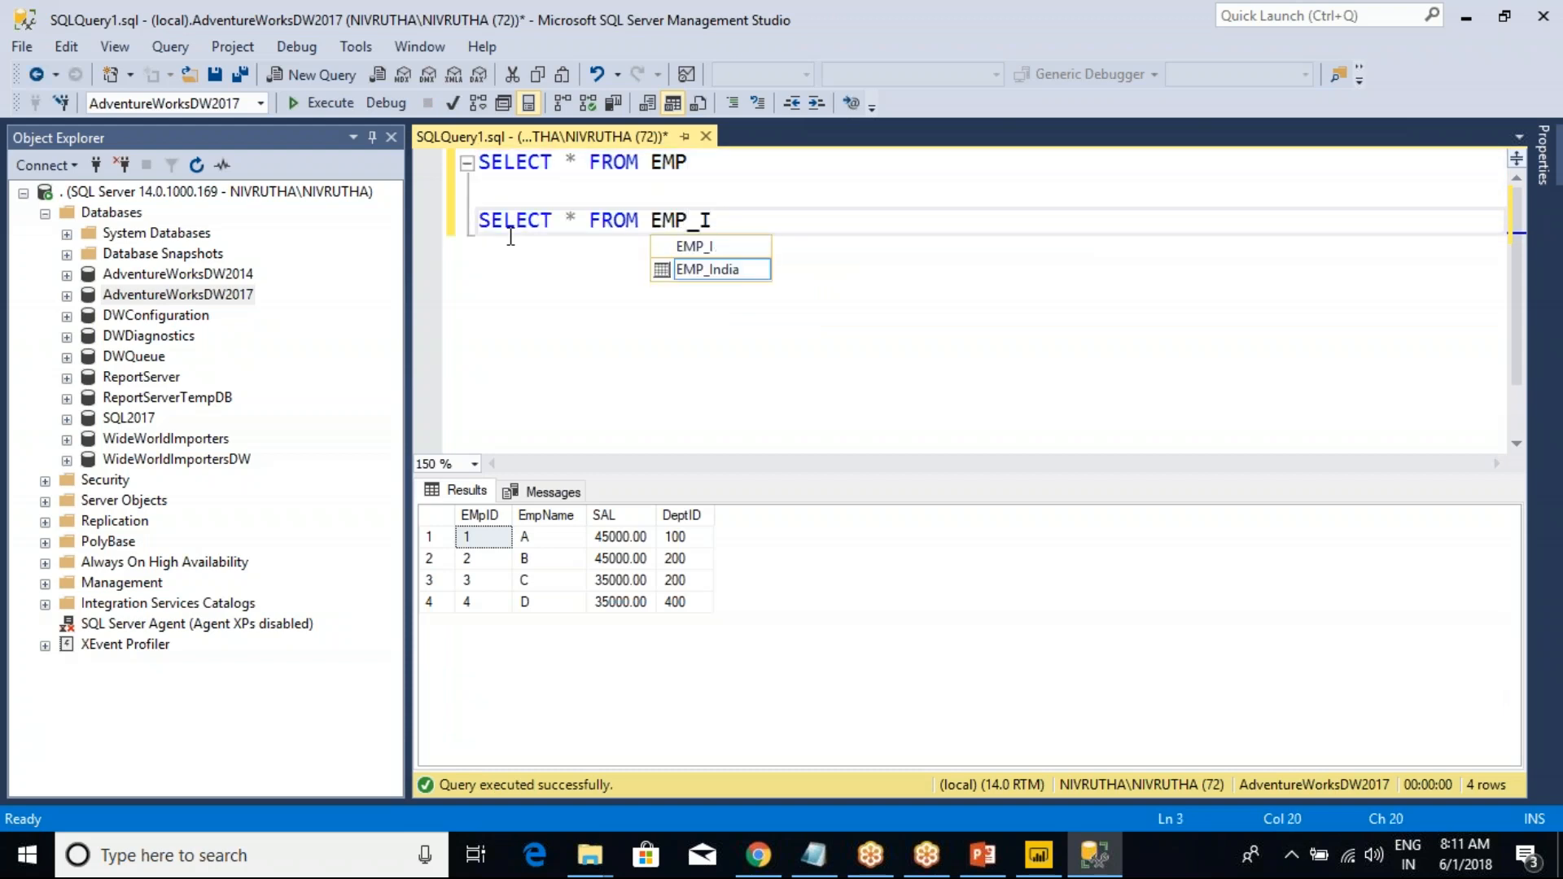
key("Tab")
key("F5")
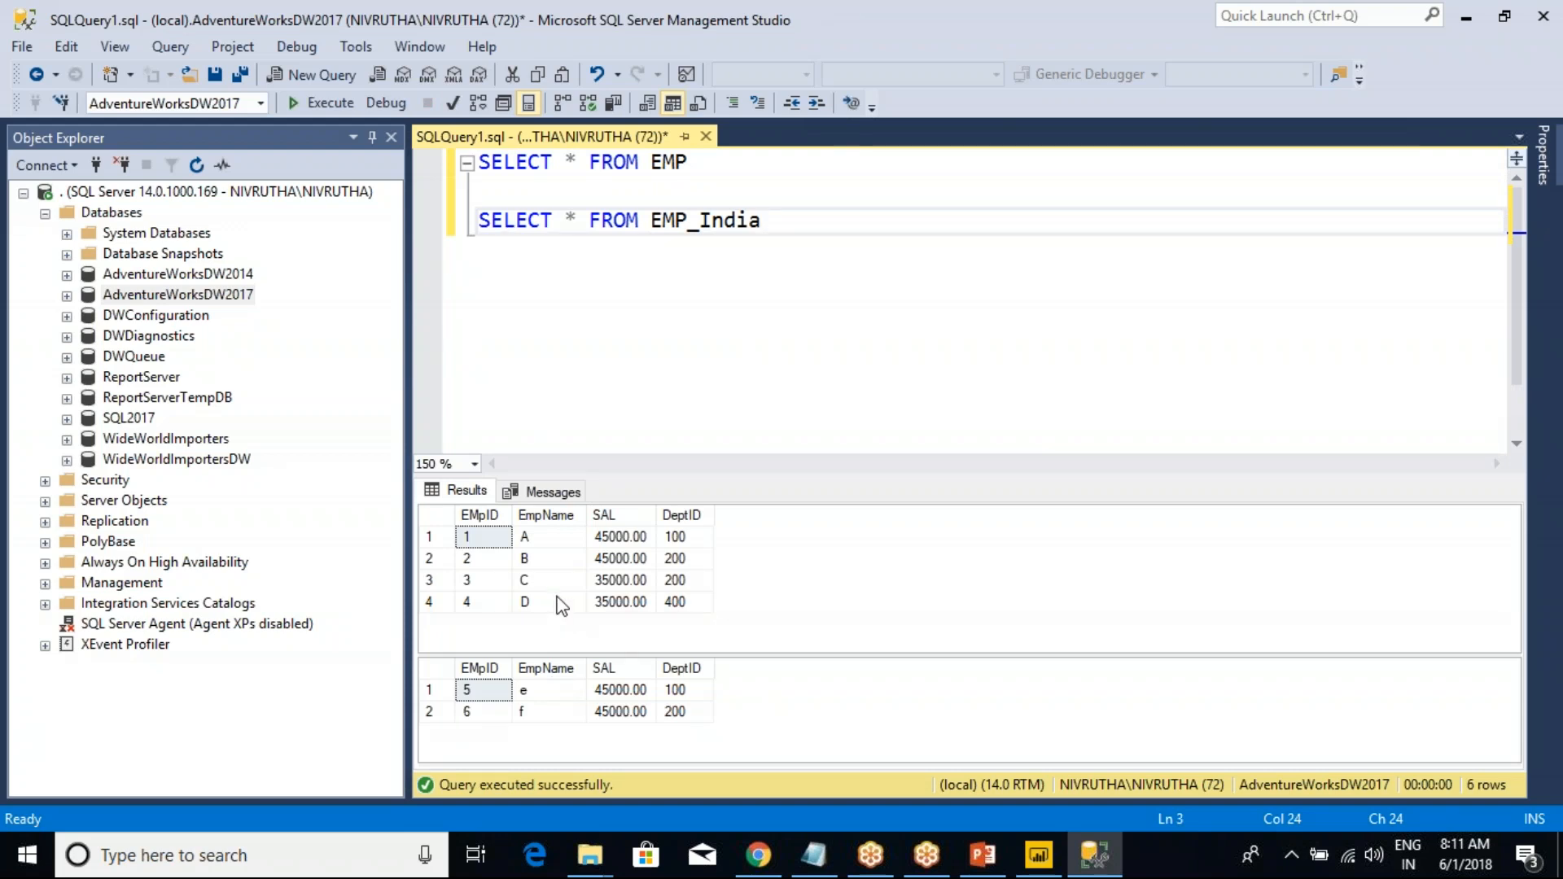
- Examine the rows and employee IDs in the EMP result and compare them with those in the EMP_India result
left_click_drag(476, 539, 677, 606)
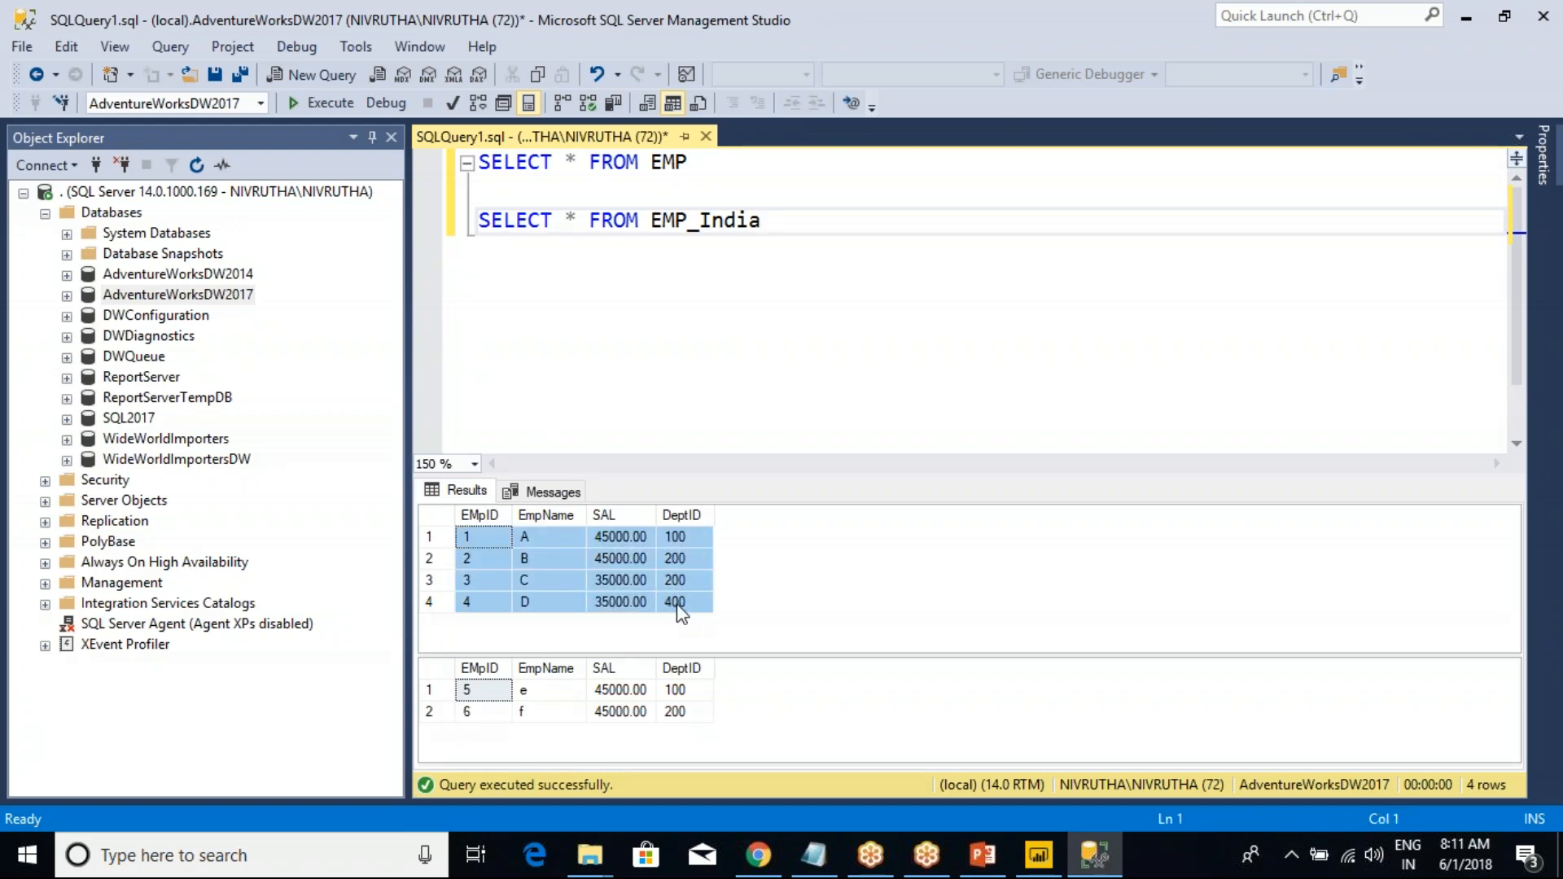
left_click(561, 514)
left_click(681, 515)
left_click_drag(480, 537, 471, 603)
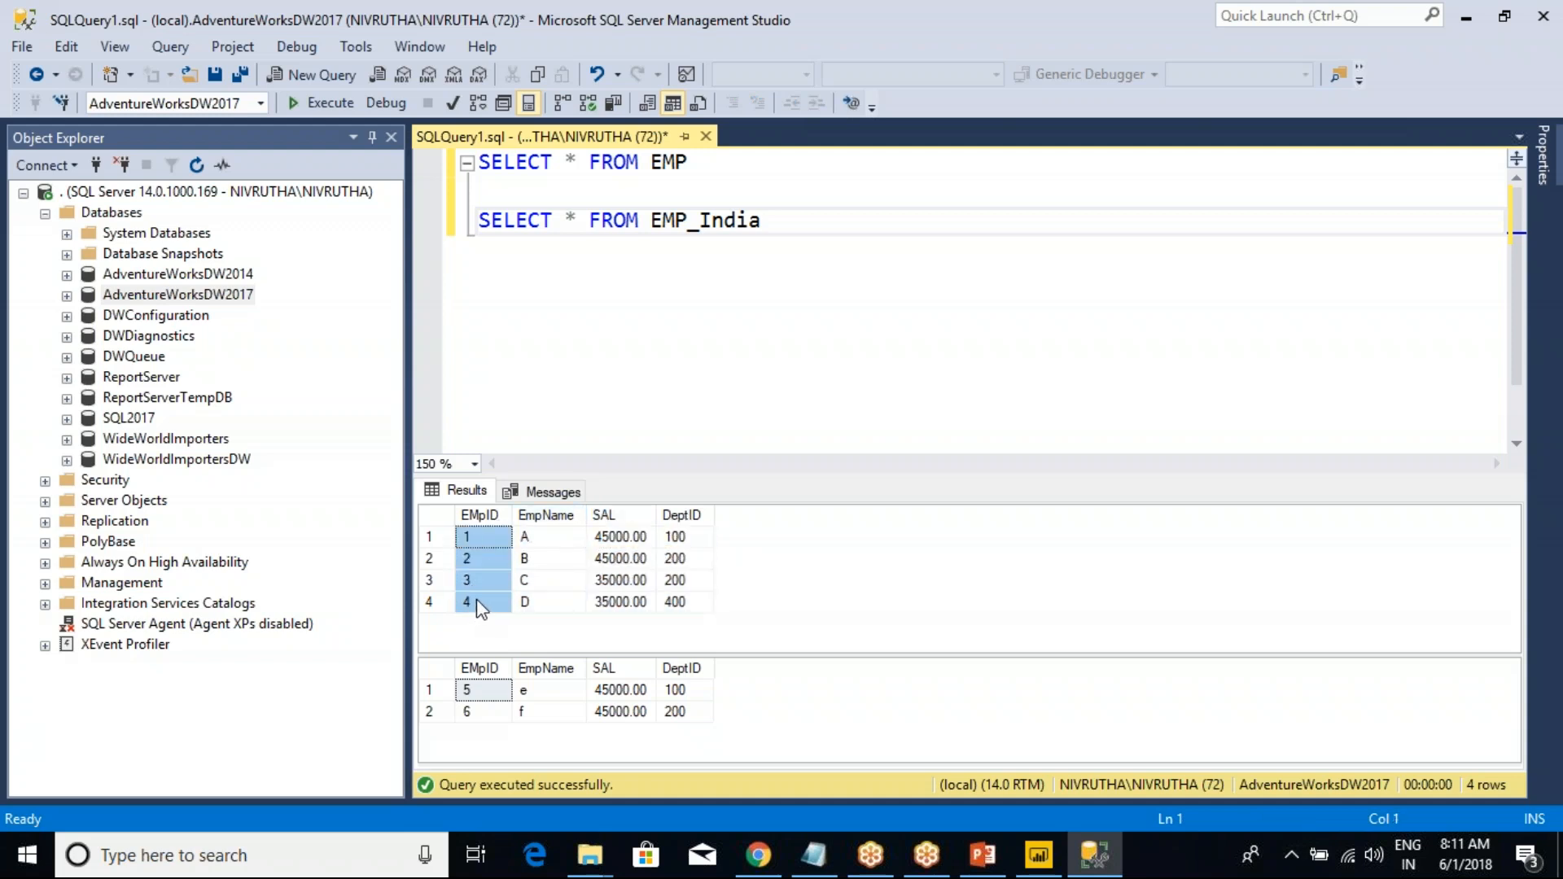
left_click(472, 691)
left_click(474, 714)
left_click_drag(474, 692, 554, 707)
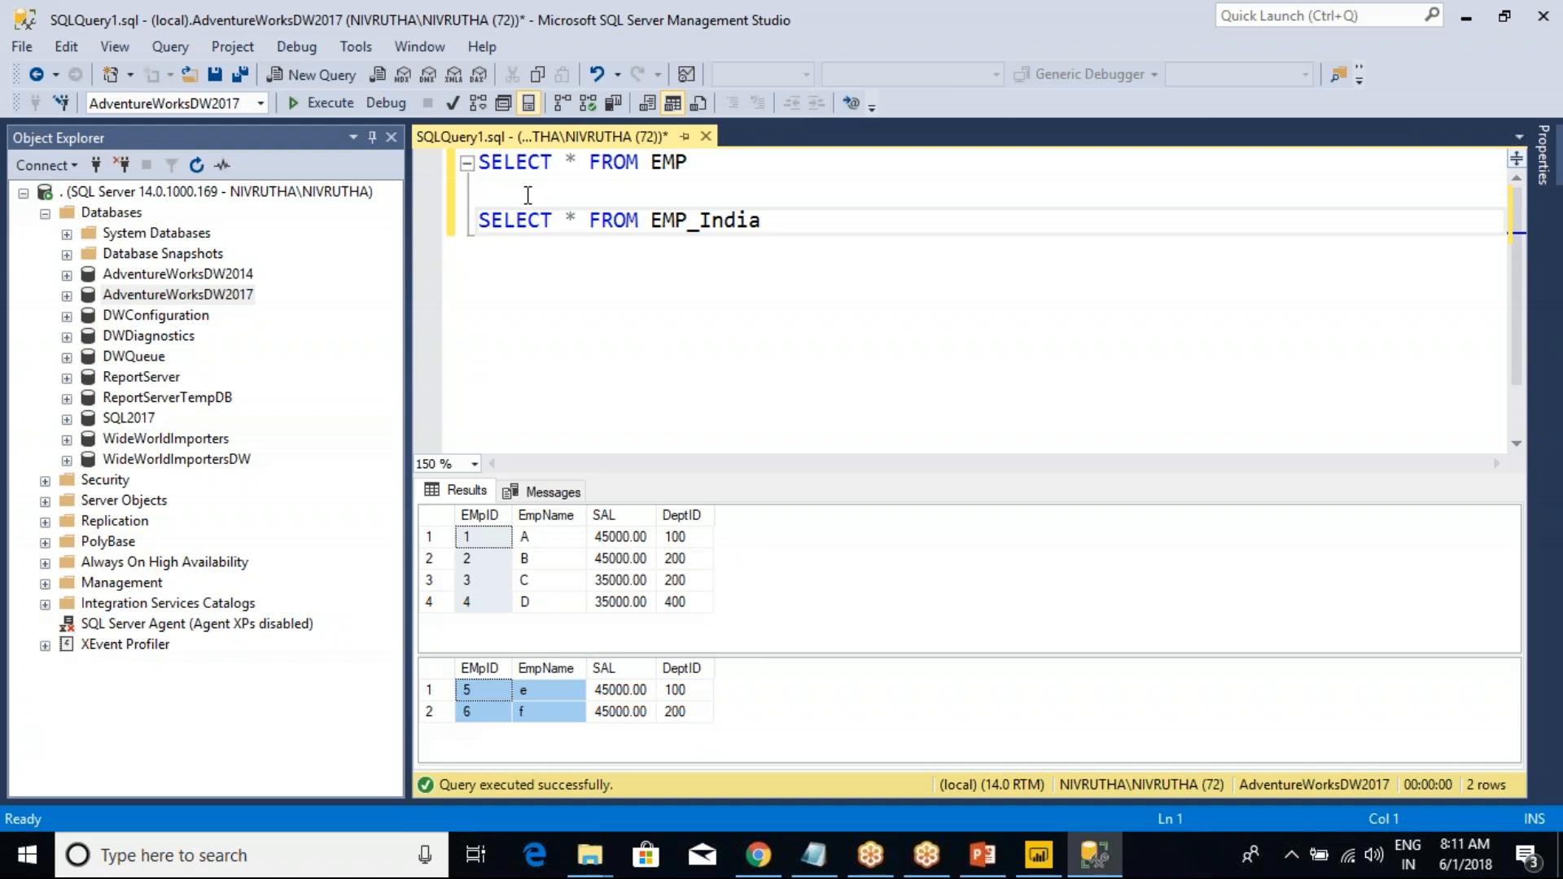
- Duplicate both SELECT statements below the originals, join the copies with UNION ALL, and run the whole script
left_click(329, 105)
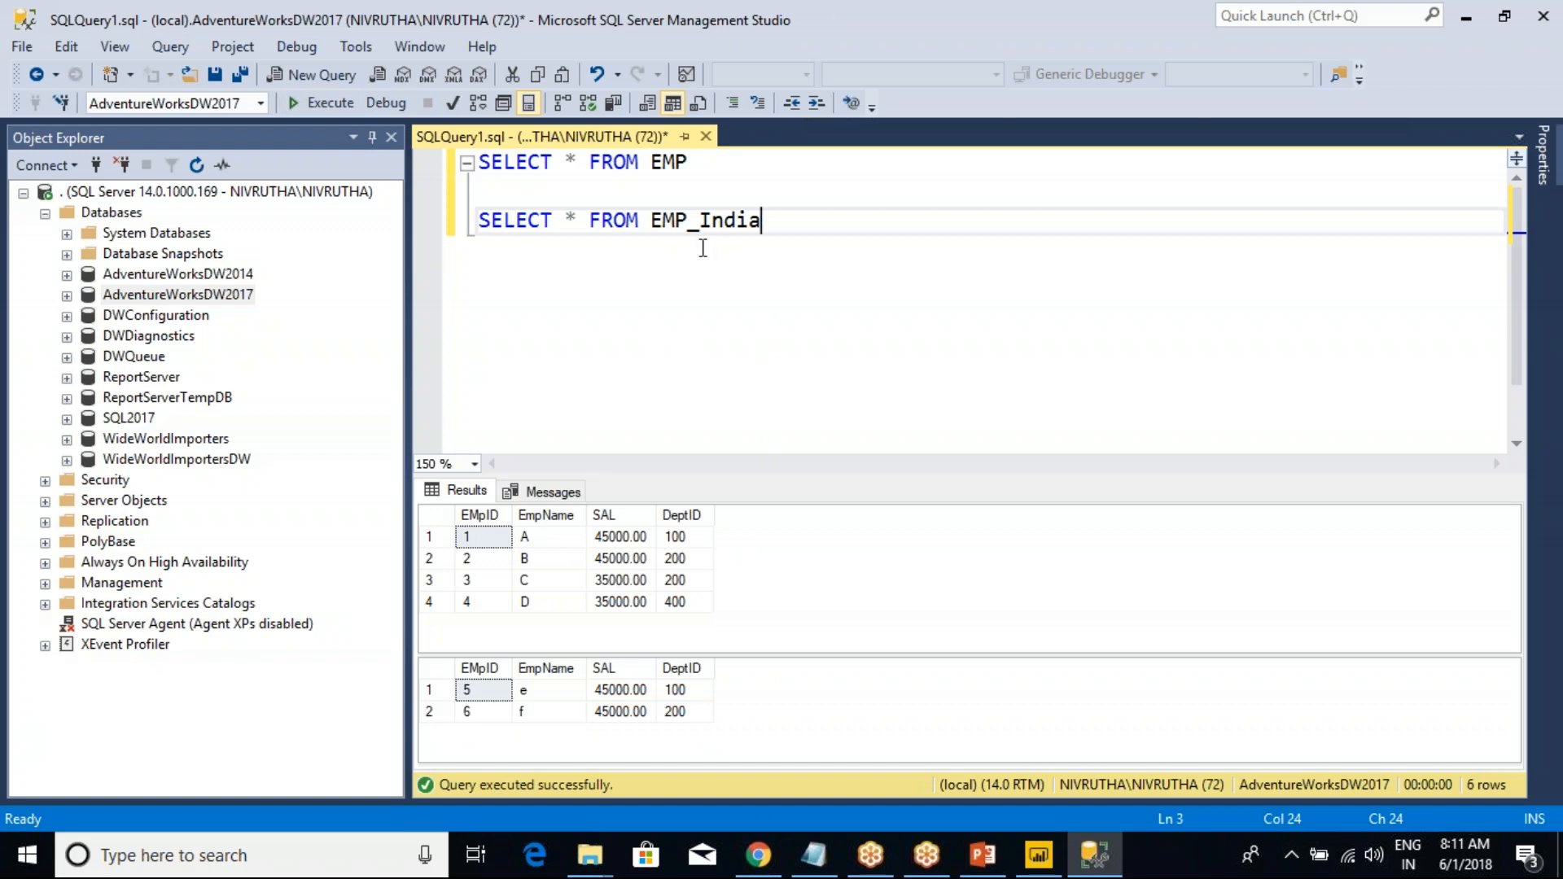
key("ctrl+a")
left_click(581, 256)
key("End")
key("Return")
key("Return")
key("ctrl+v")
left_click(539, 308)
type("UNION ALL")
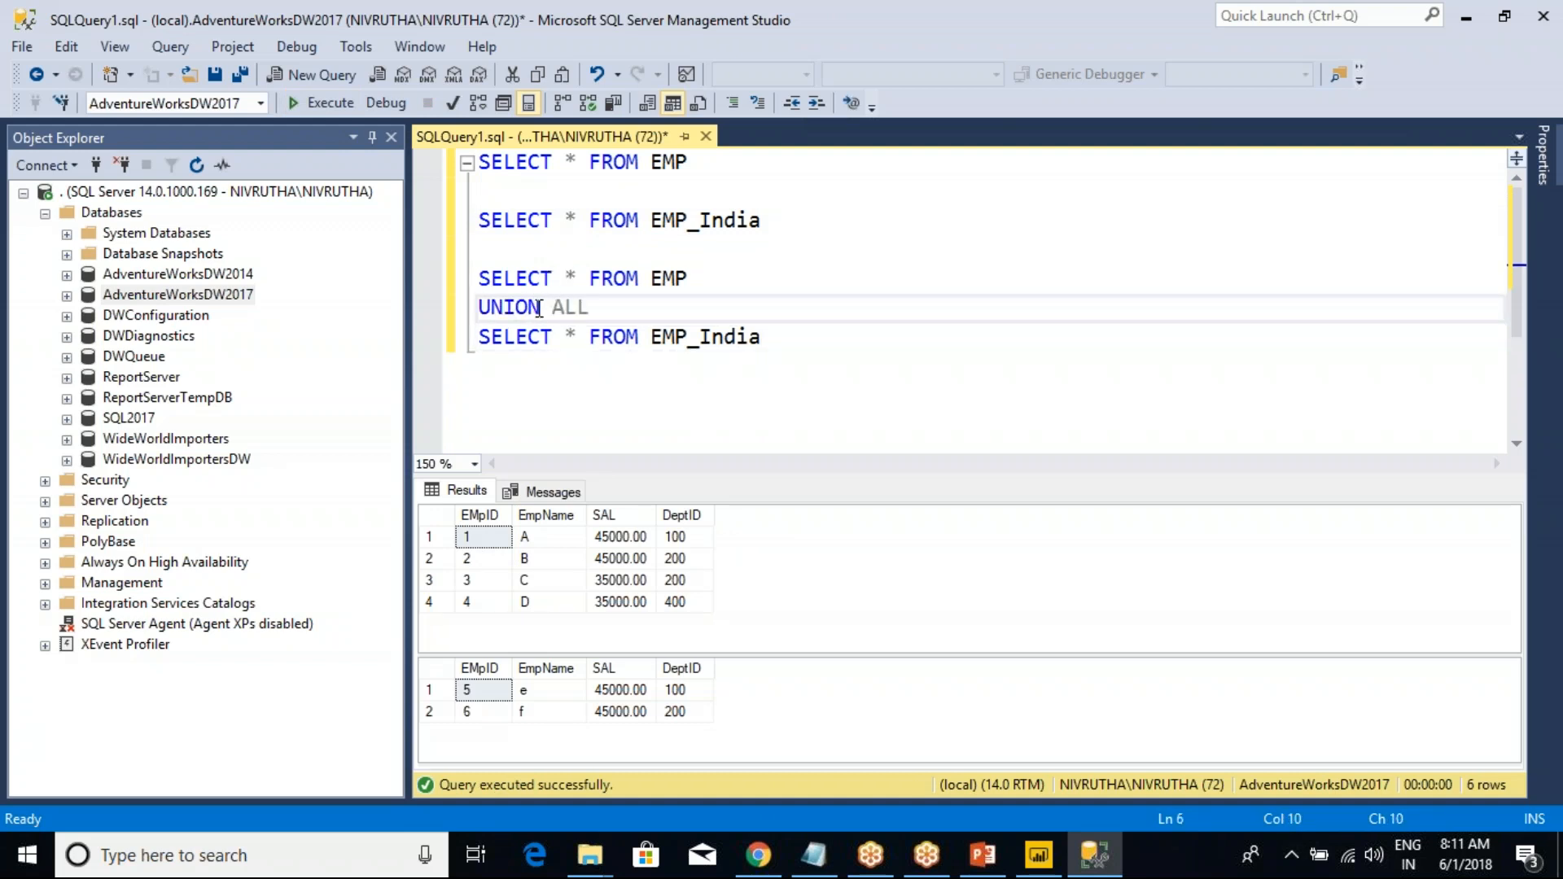
key("F5")
- Enlarge the results area and compare the EMP and EMP_India results with the combined rows of the UNION ALL query
left_click_drag(769, 478, 741, 310)
left_click(442, 358)
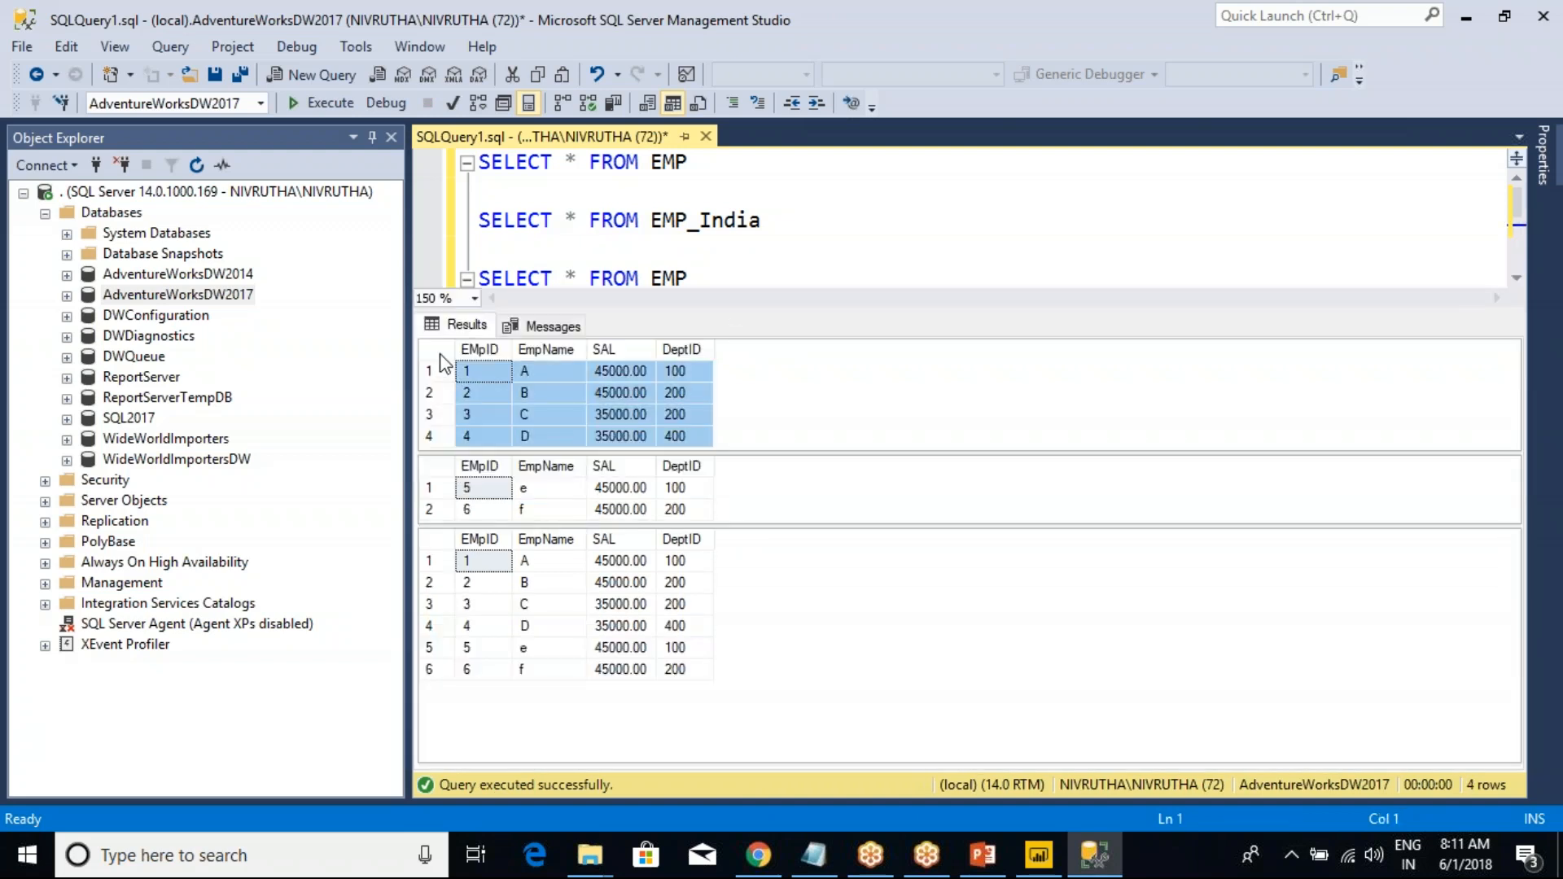
left_click(442, 457)
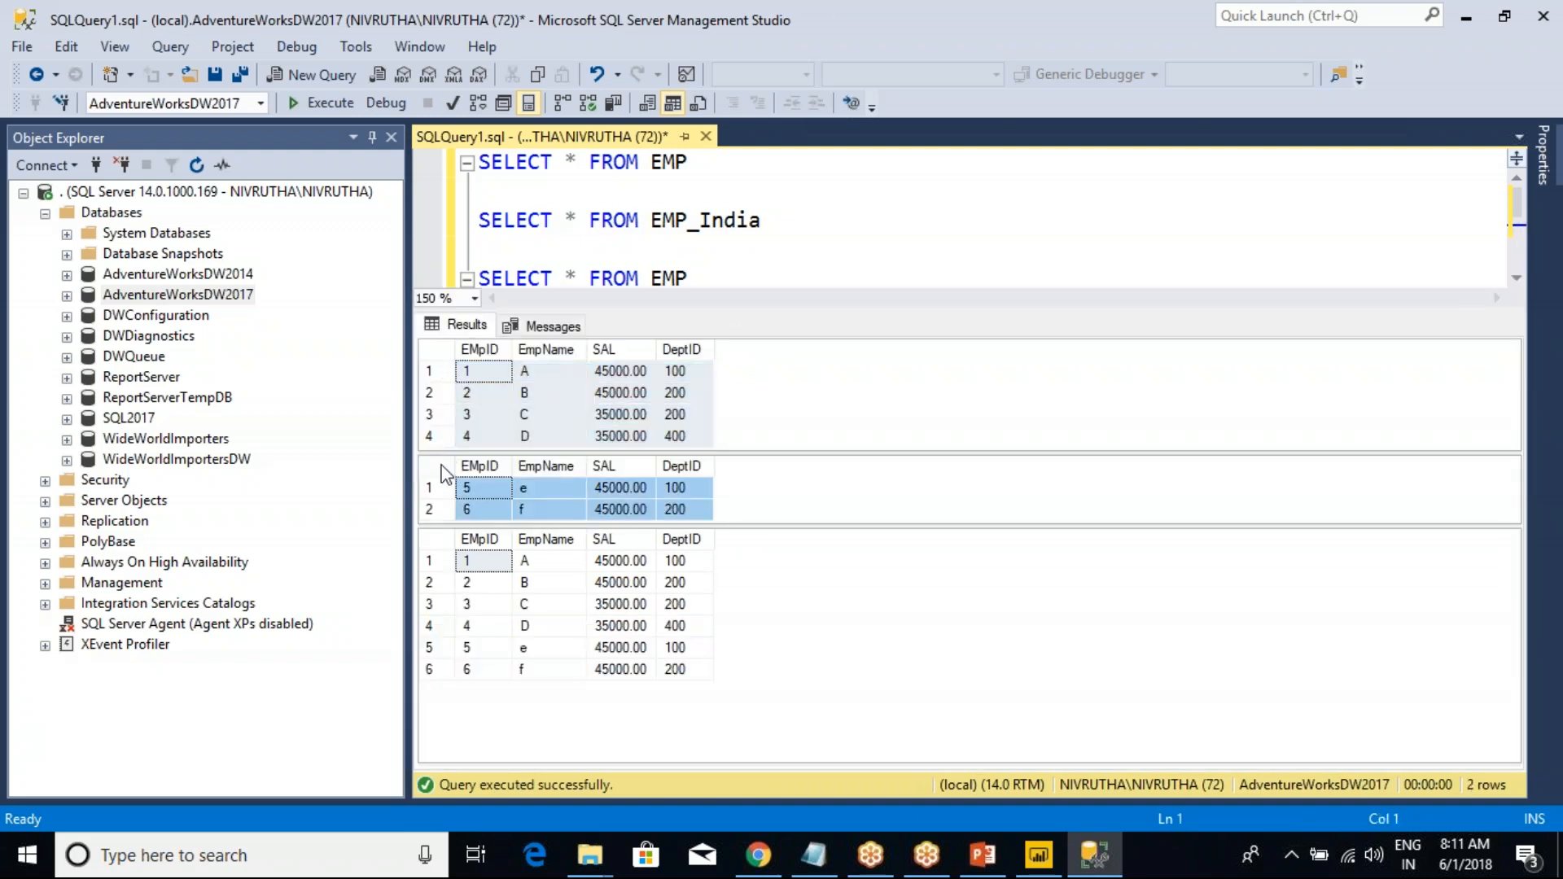
left_click(442, 540)
left_click(766, 249)
scroll(766, 249, "down", 1)
left_click_drag(766, 249, 454, 199)
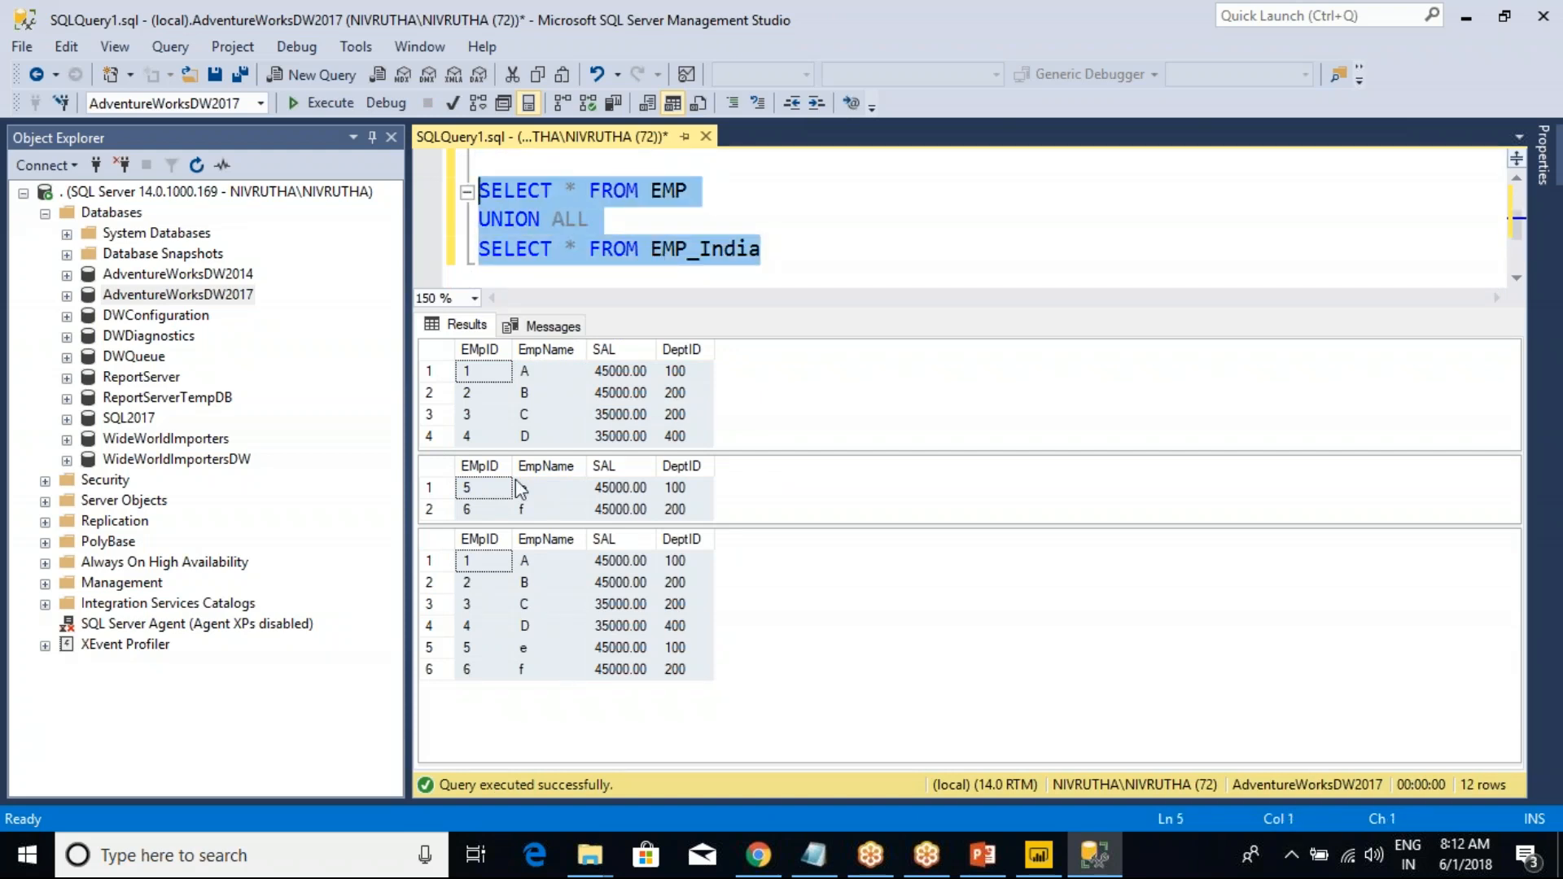
left_click(446, 545)
left_click_drag(474, 561, 667, 624)
- Switch to the Class Notes in Notepad and review the Merge Queries and Append Queries definitions
key("alt+Tab")
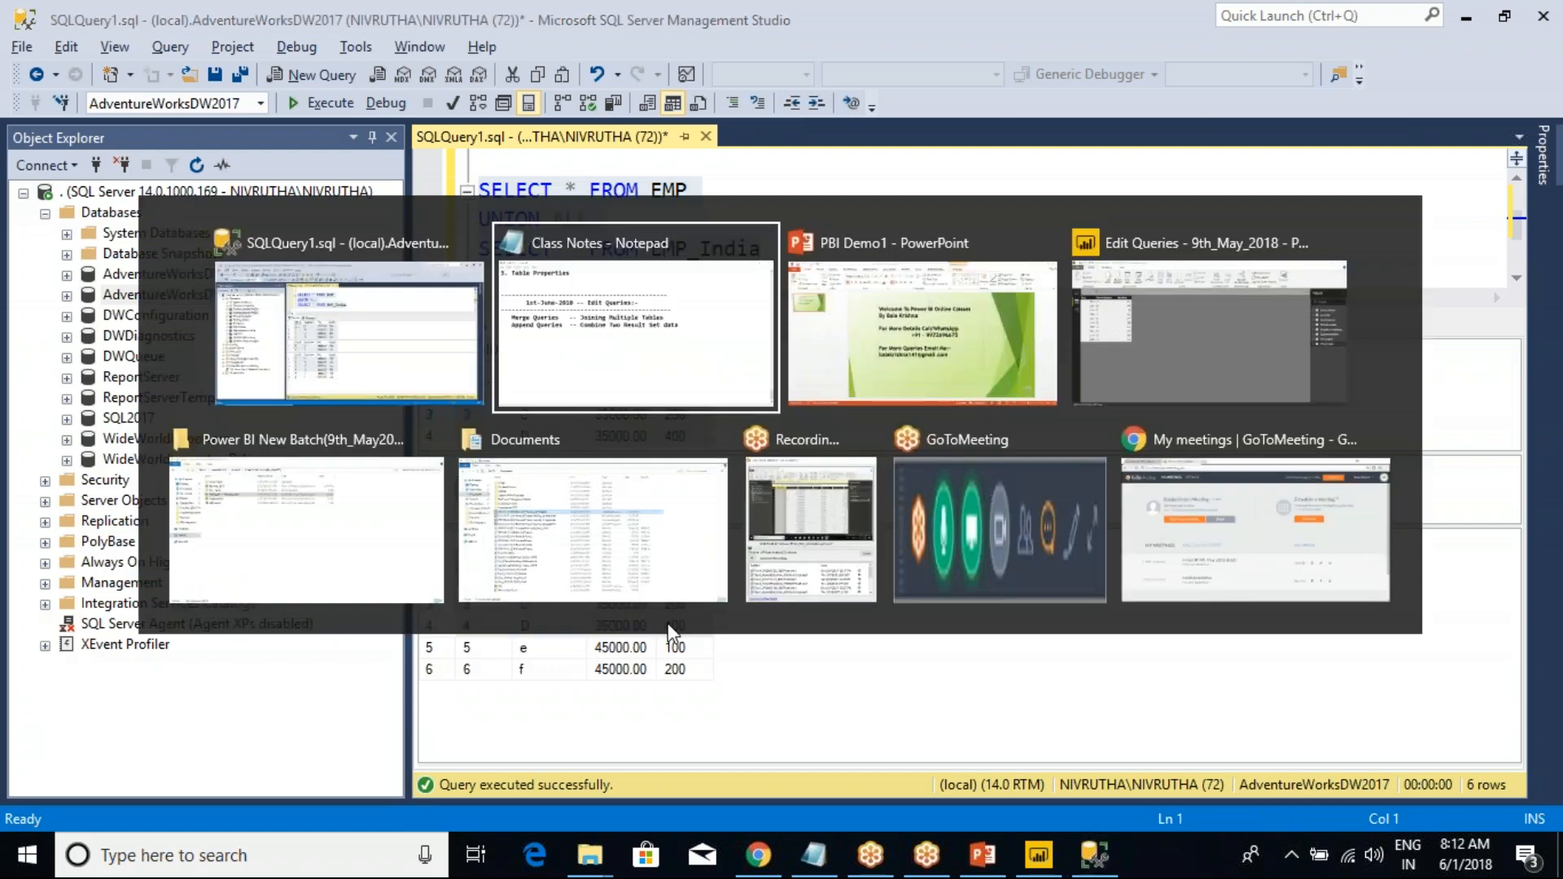
left_click_drag(218, 366, 977, 370)
left_click(976, 370)
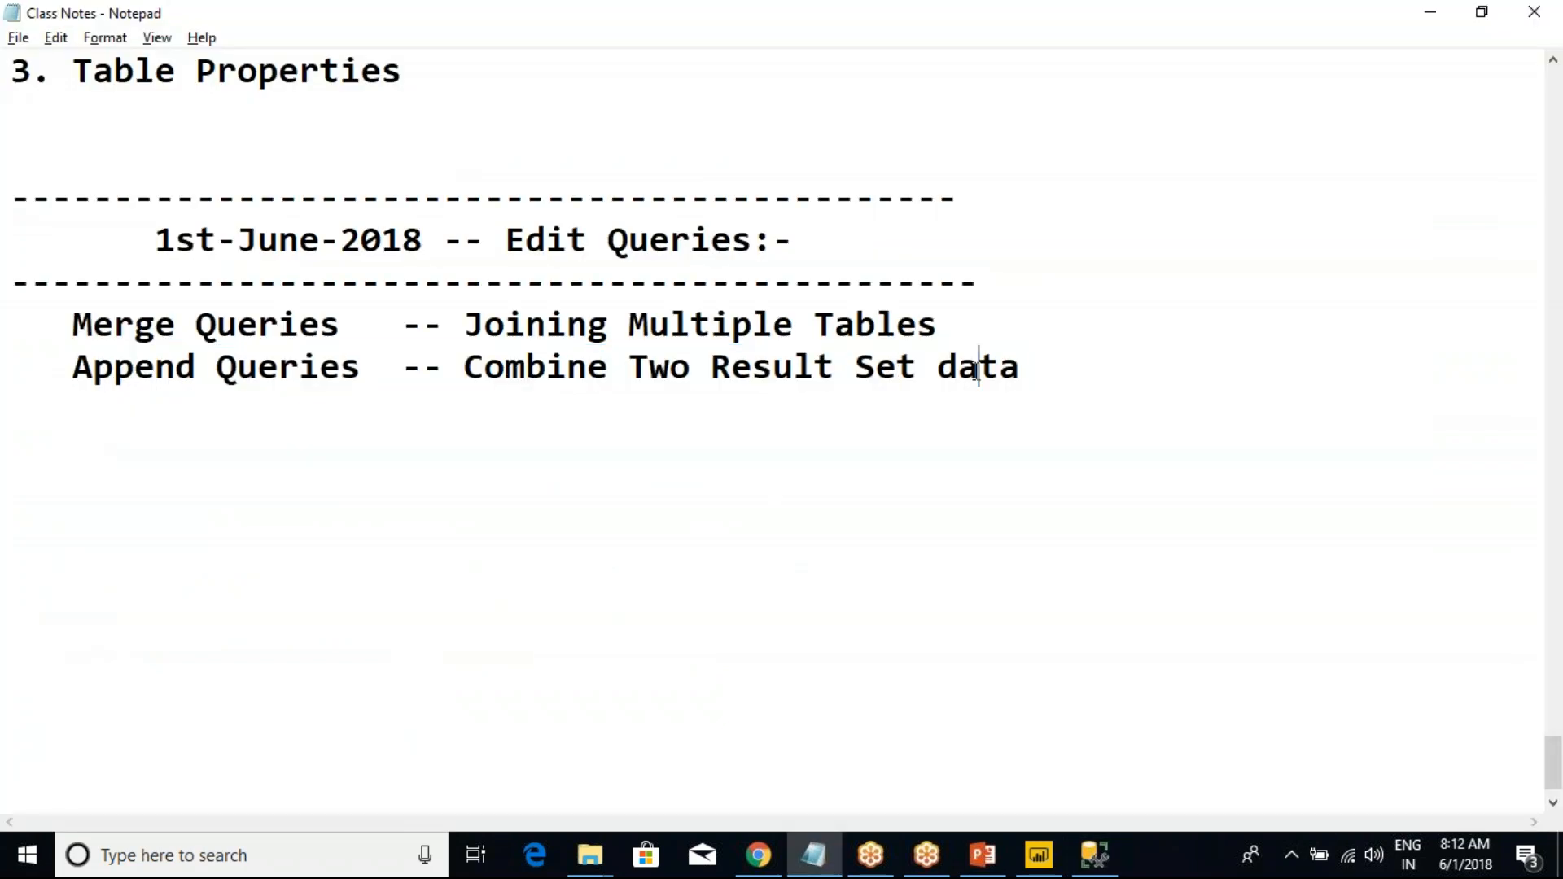
left_click_drag(197, 324, 651, 326)
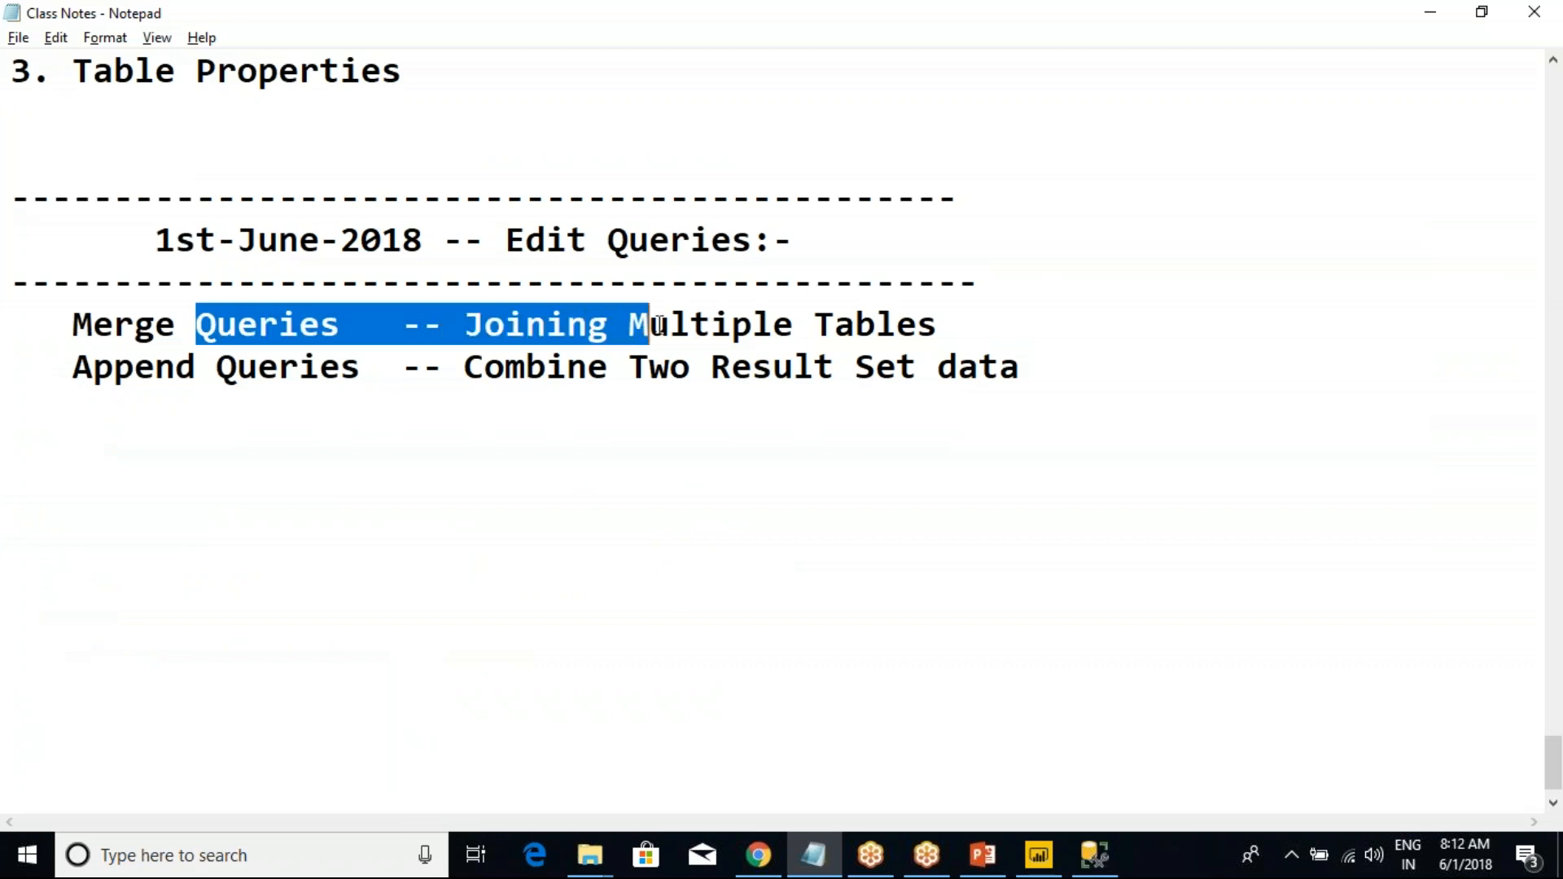
left_click(656, 325)
left_click_drag(444, 326, 917, 325)
left_click(917, 325)
left_click_drag(49, 382, 751, 371)
left_click(749, 370)
left_click_drag(70, 325, 486, 326)
- Return to SQL Server Management Studio, hide the results area, and run only the UNION ALL query
key("alt+Tab")
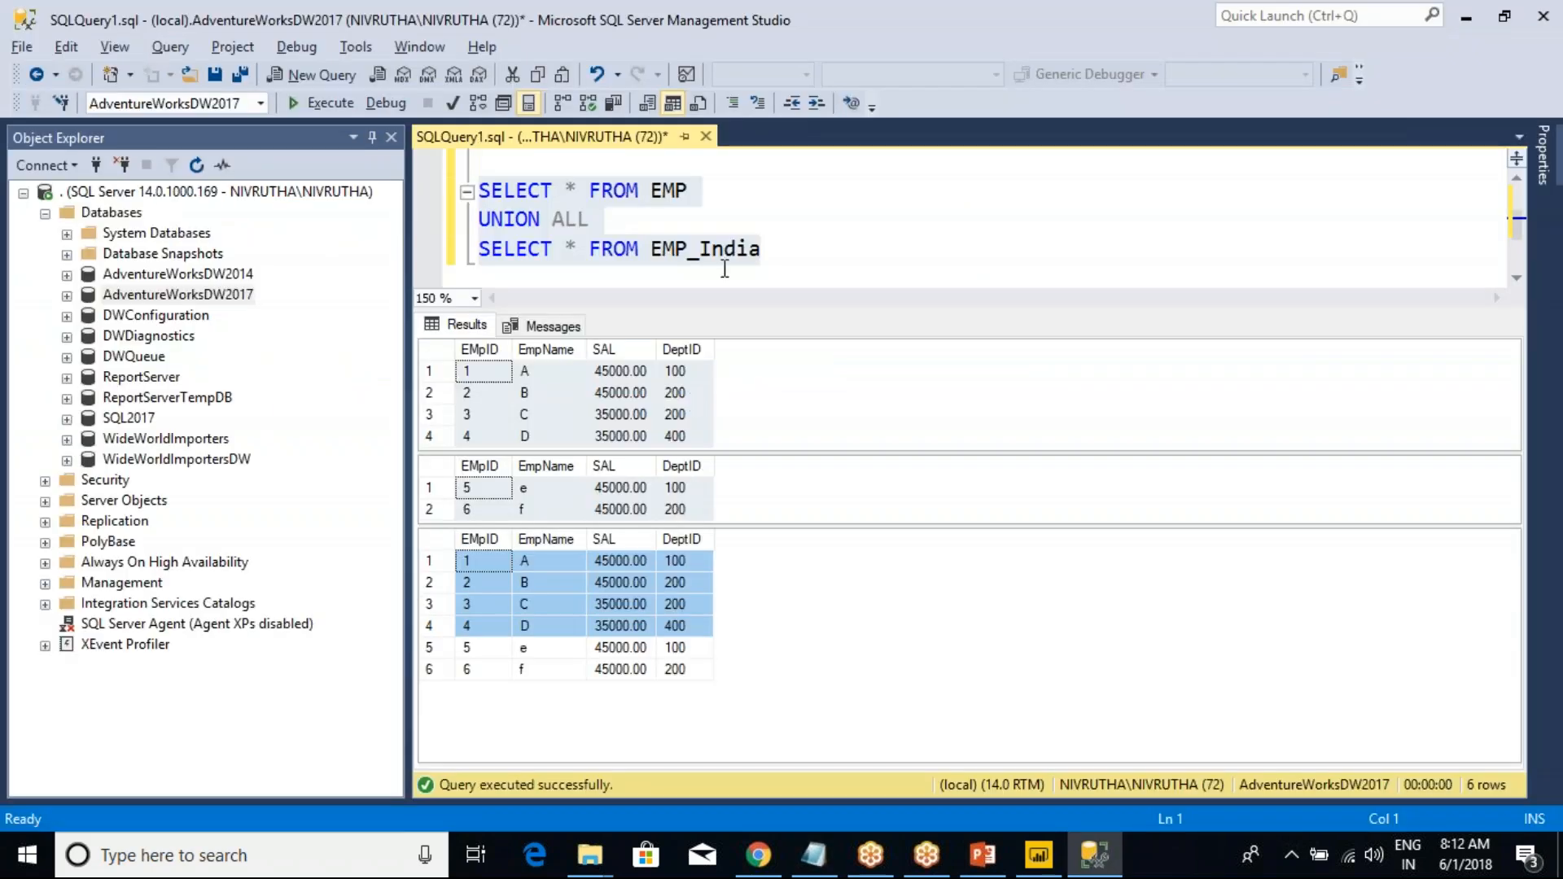
key("ctrl+r")
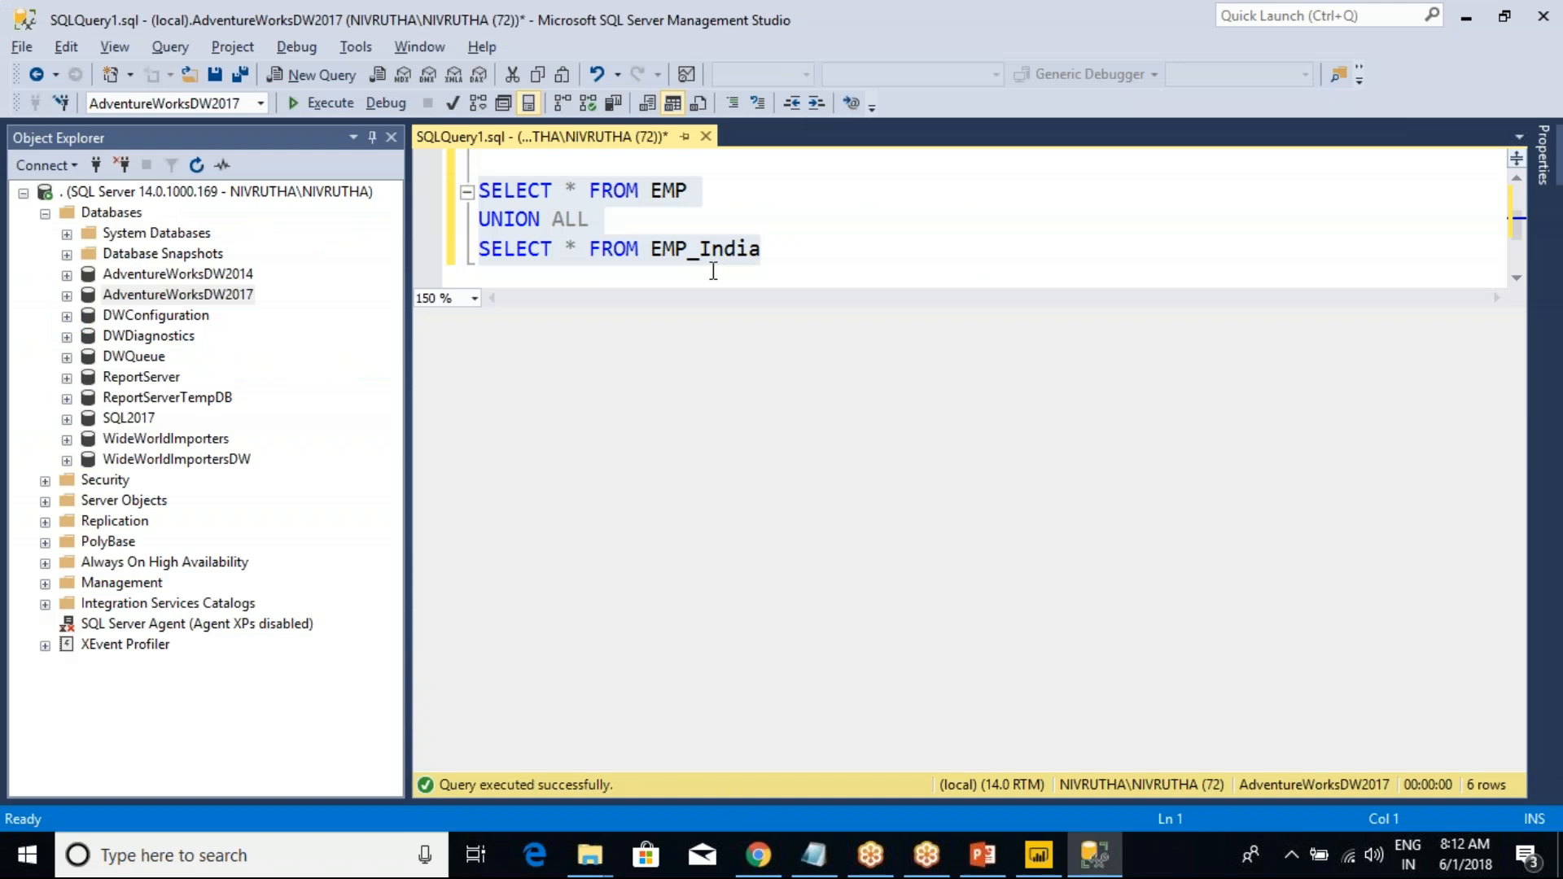
left_click(675, 321)
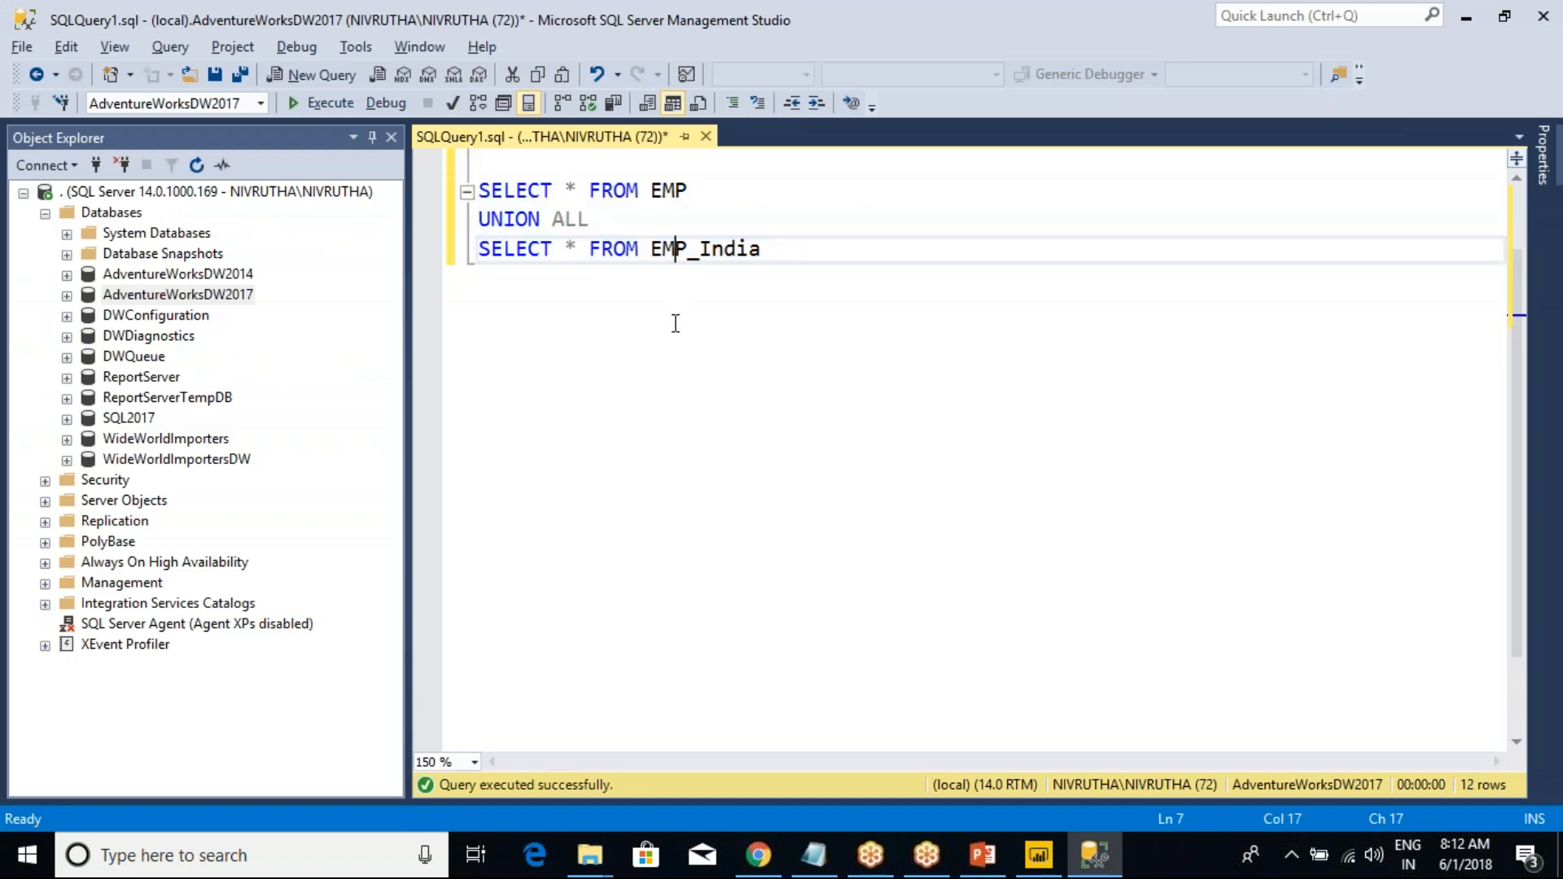
left_click_drag(763, 254, 456, 191)
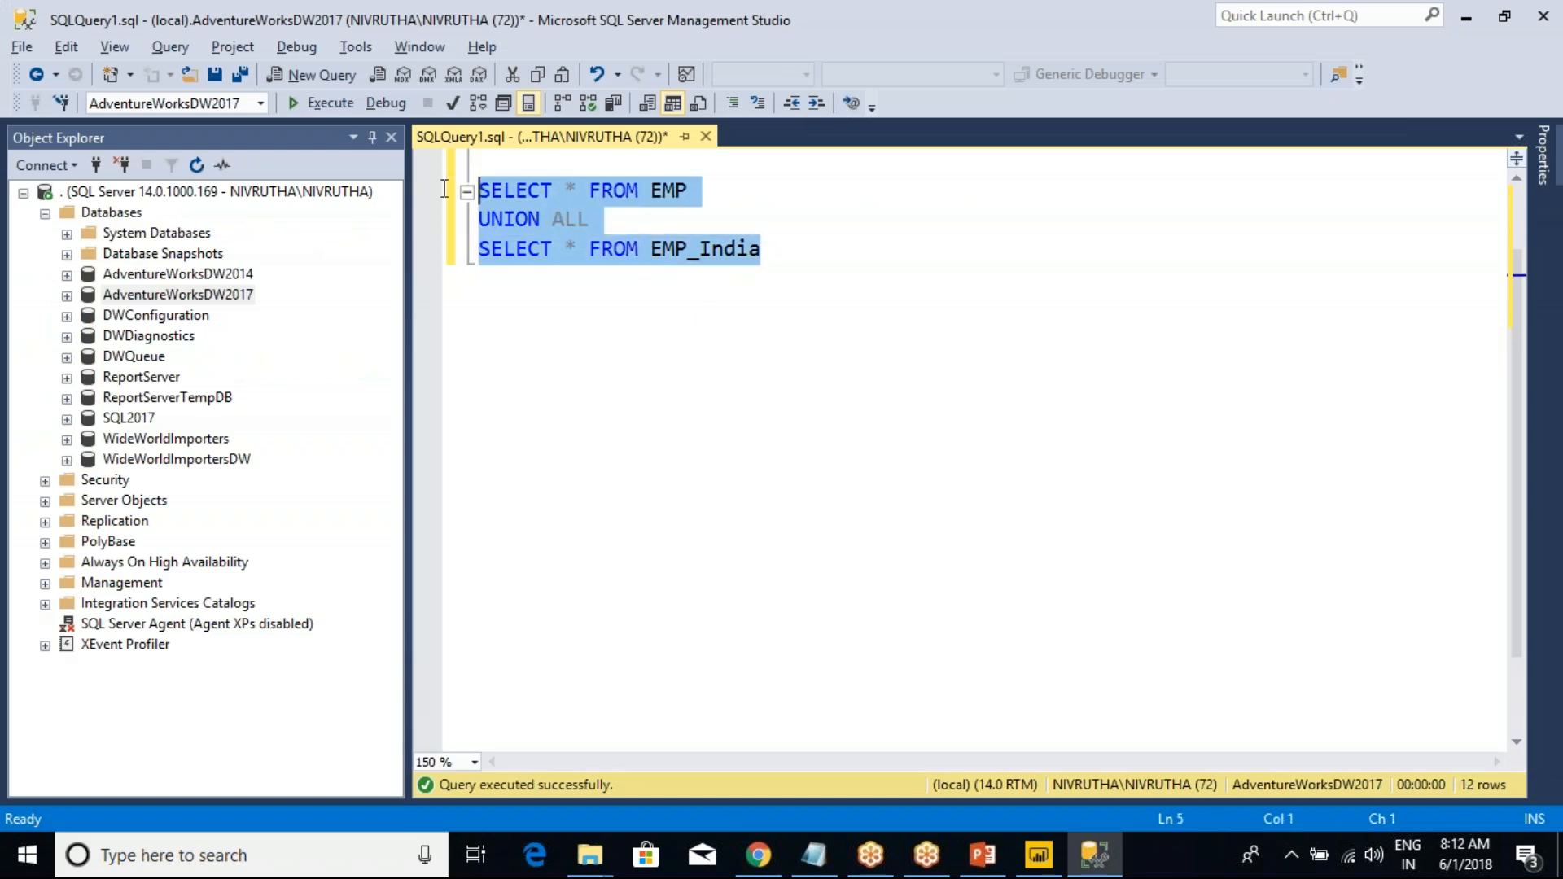
left_click(319, 104)
- Switch to the Edit Queries report in Power BI Desktop
key("alt+Tab")
key("alt+Tab")
key("alt+Tab")
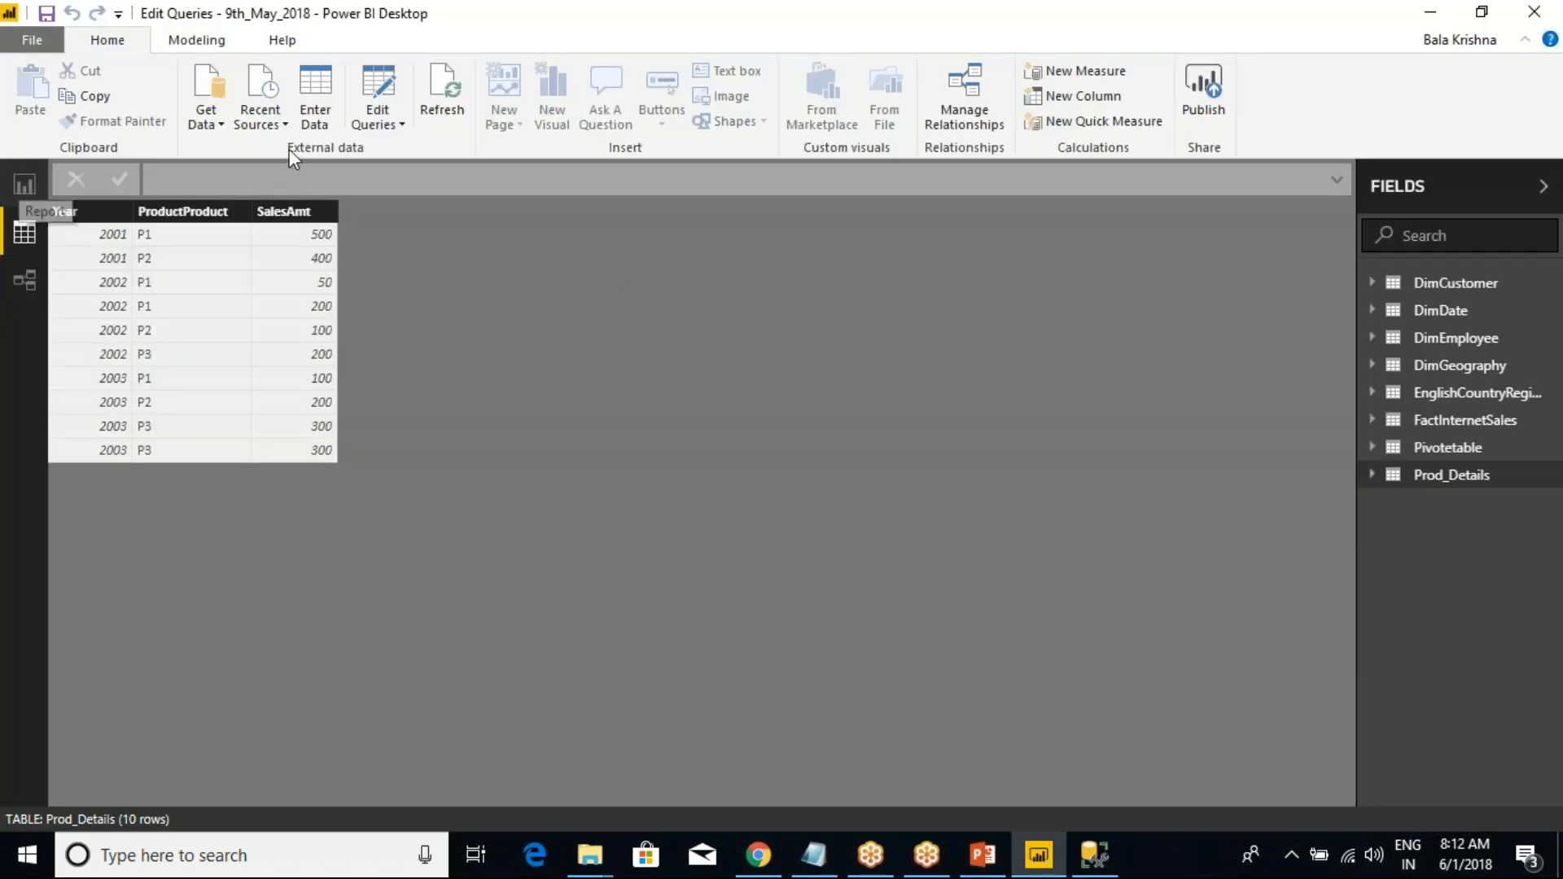
- Start creating a manually entered table, and switch to SQL Server Management Studio for its source data
left_click(319, 127)
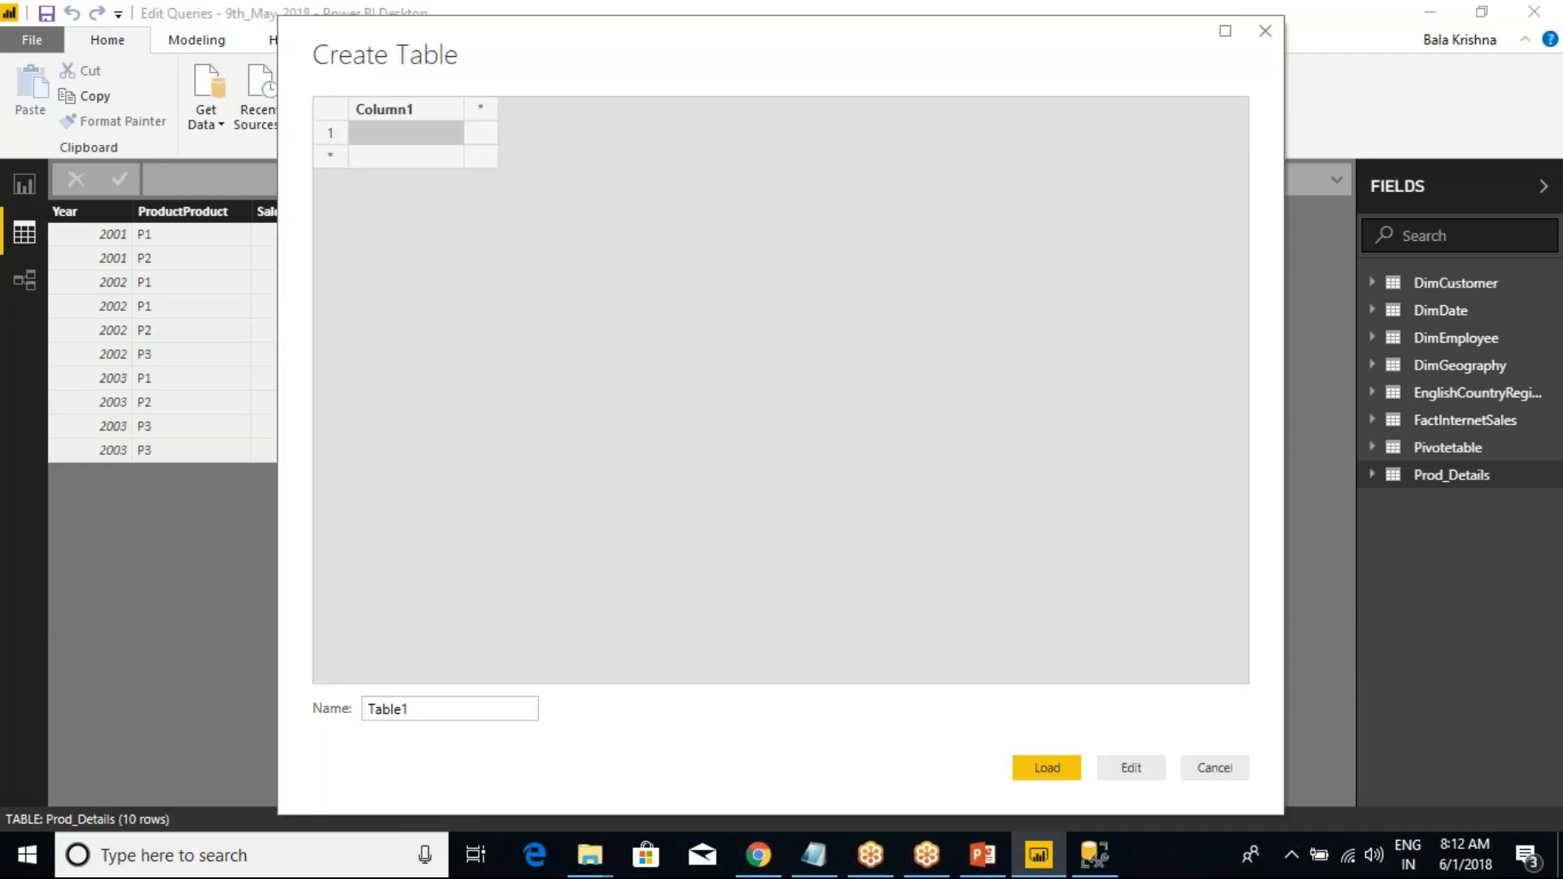
key("alt+Tab")
left_click(431, 358)
right_click(429, 356)
left_click(498, 399)
key("alt+Tab")
key("alt+Tab")
- Run only the separate EMP and EMP_India SELECT queries, and copy the entire EMP result with its headers
left_click(662, 192)
scroll(644, 216, "up", 1)
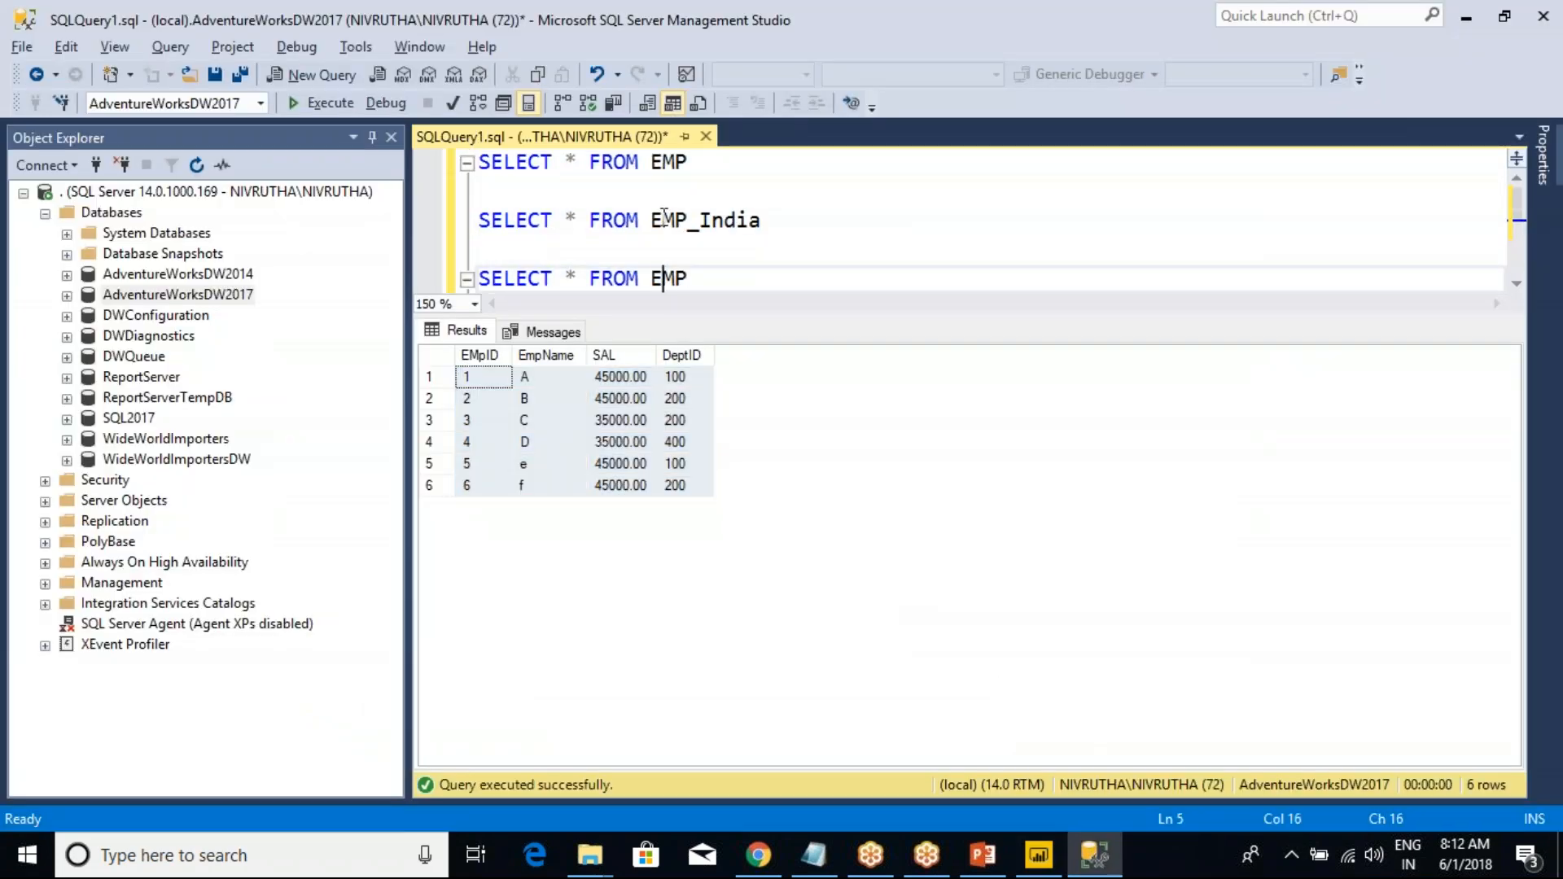
left_click_drag(793, 237, 478, 162)
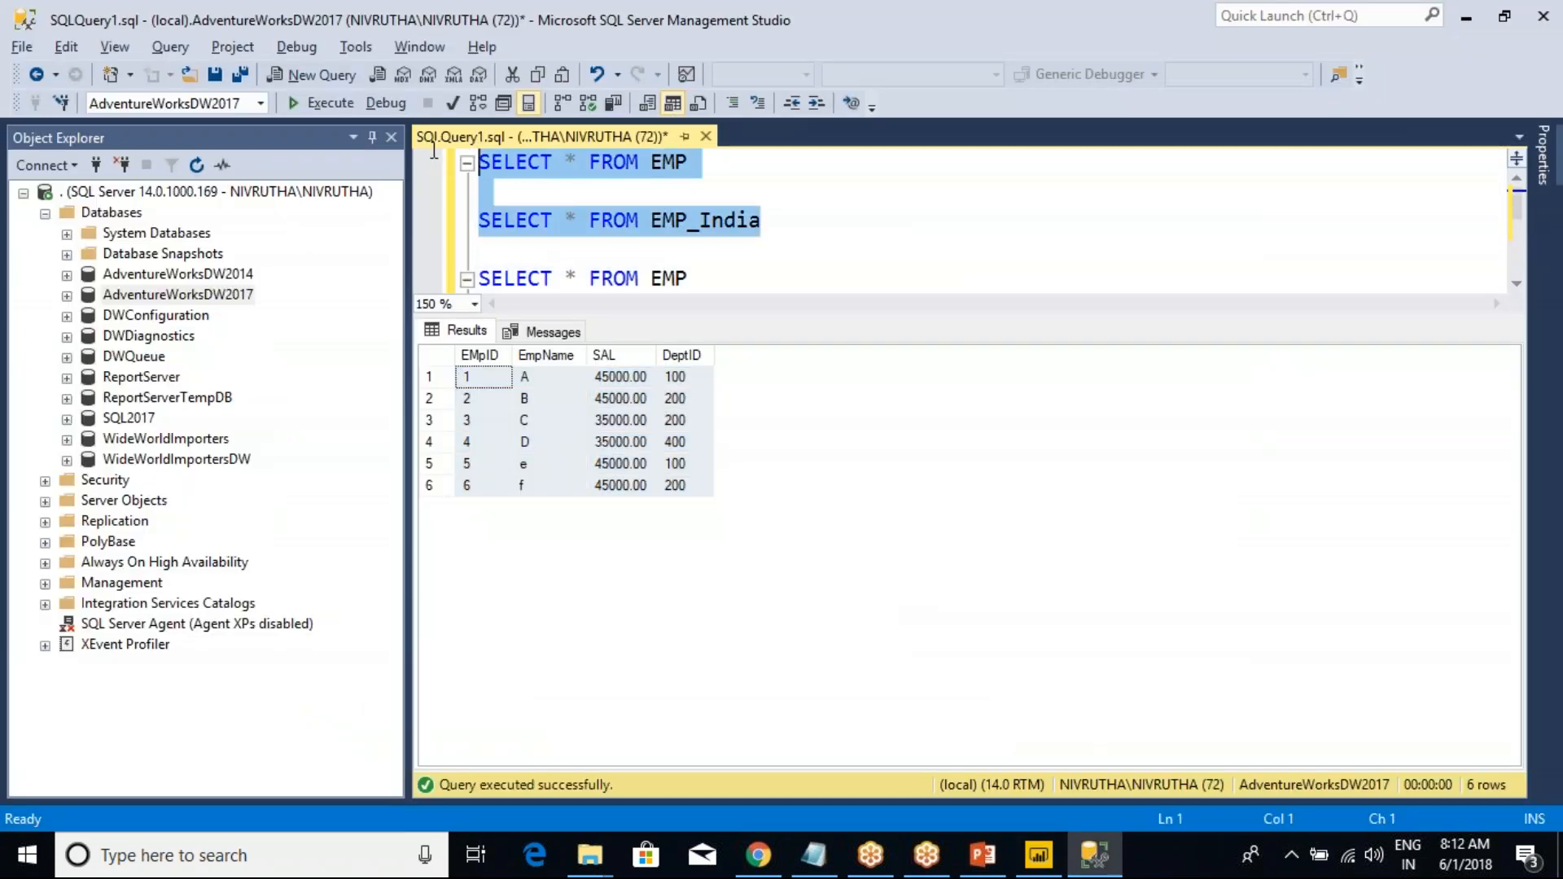
left_click(321, 103)
left_click(446, 359)
right_click(447, 359)
left_click(529, 400)
- Return to Power BI Desktop, paste the copied EMP data into the new table, name it emp and load it
key("alt+Tab")
left_click(329, 112)
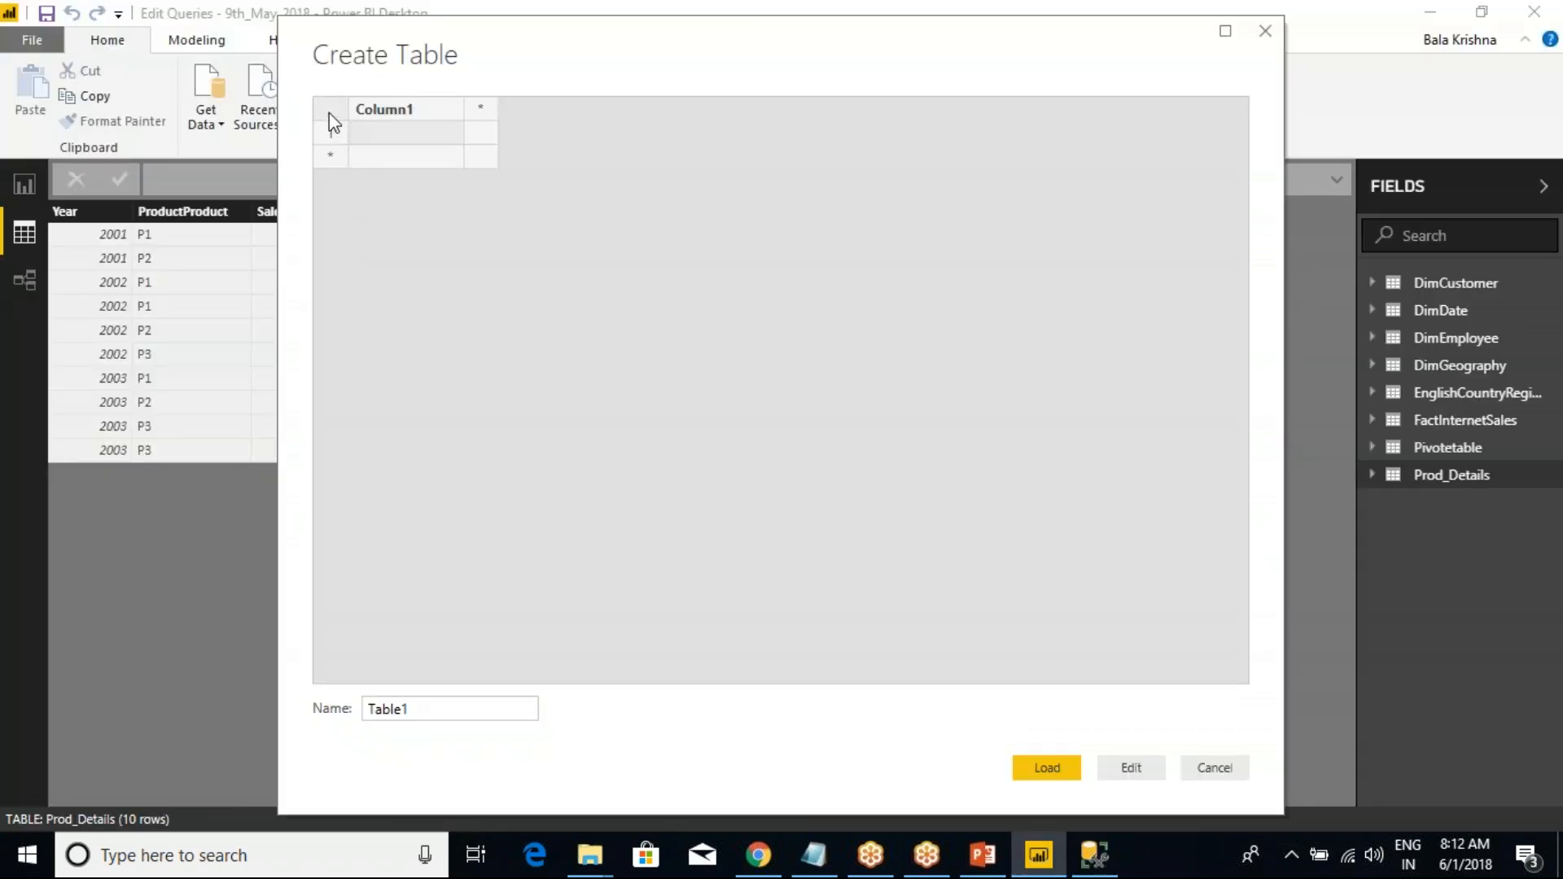
key("ctrl+v")
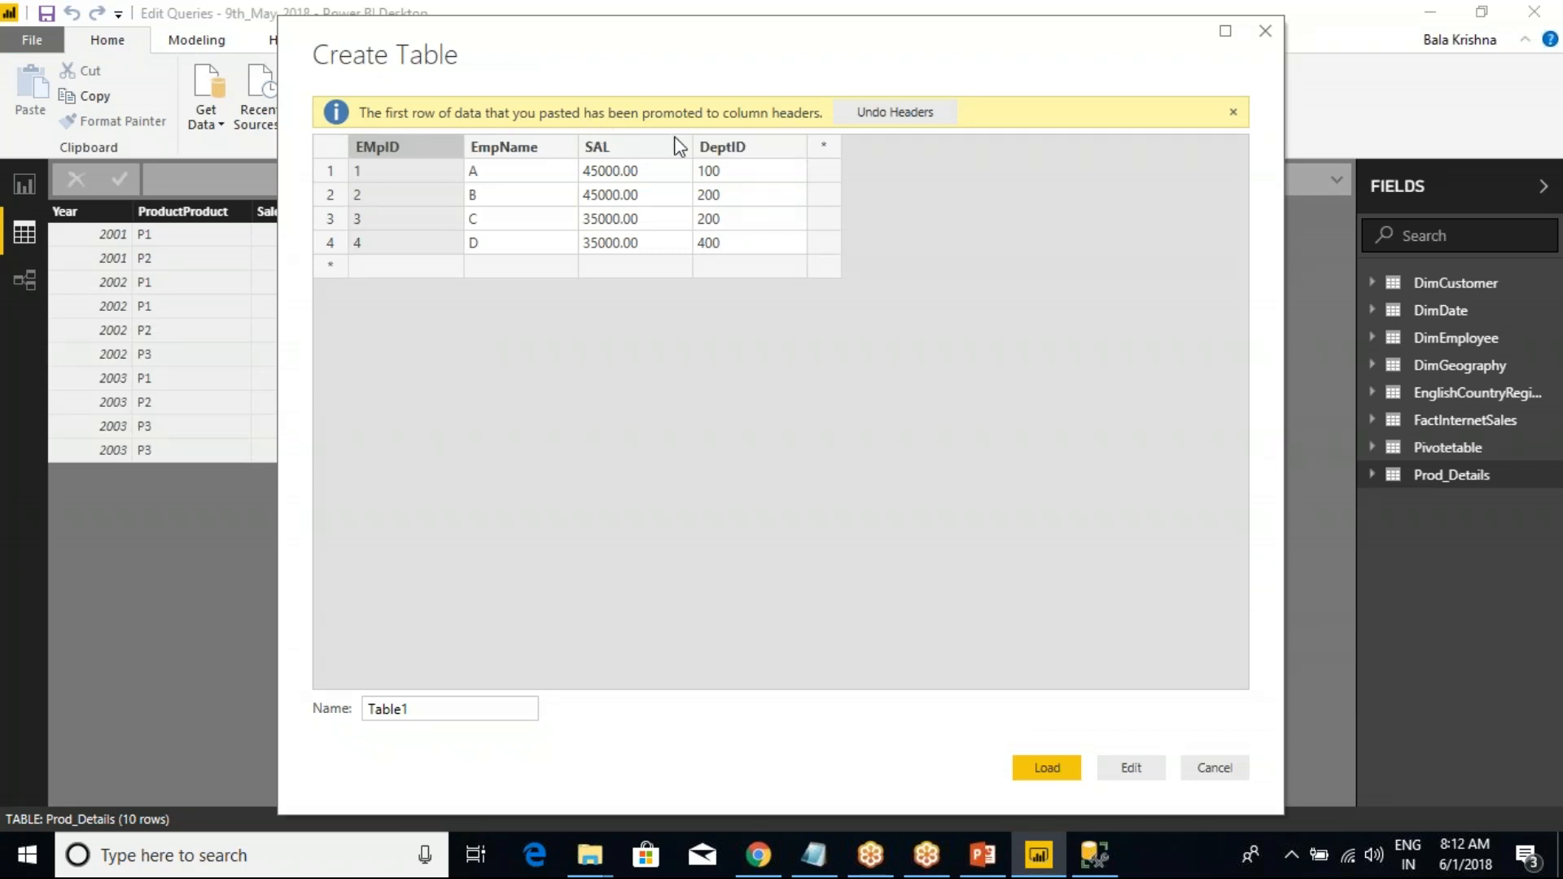
left_click(1232, 112)
double_click(396, 709)
type("emp")
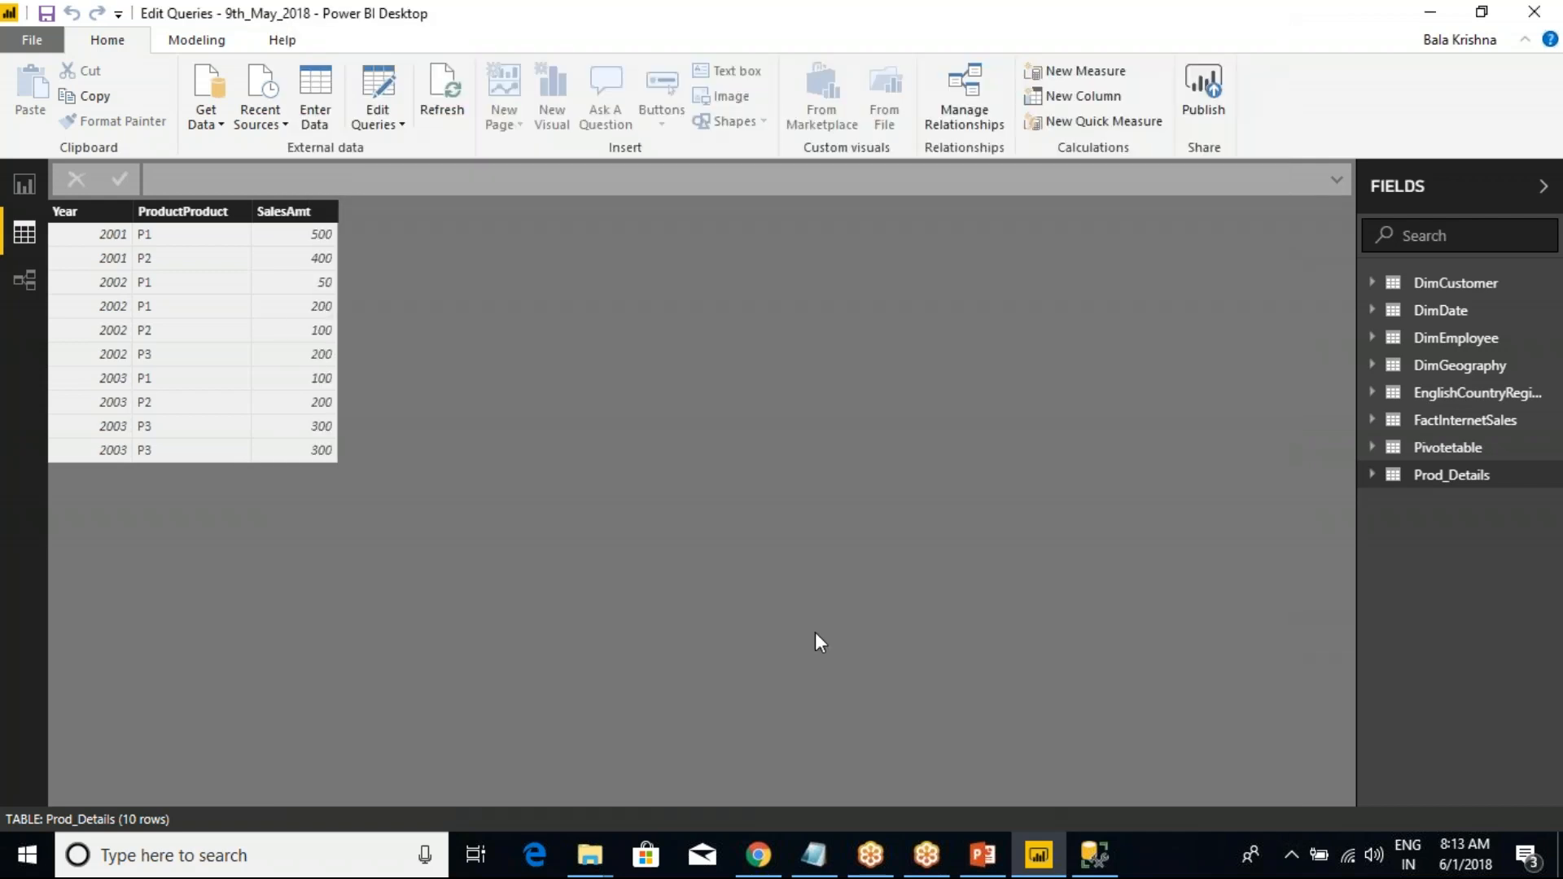
left_click(1035, 773)
- Switch to SQL Server Management Studio and copy the entire EMP_India result with its headers
key("alt+Tab")
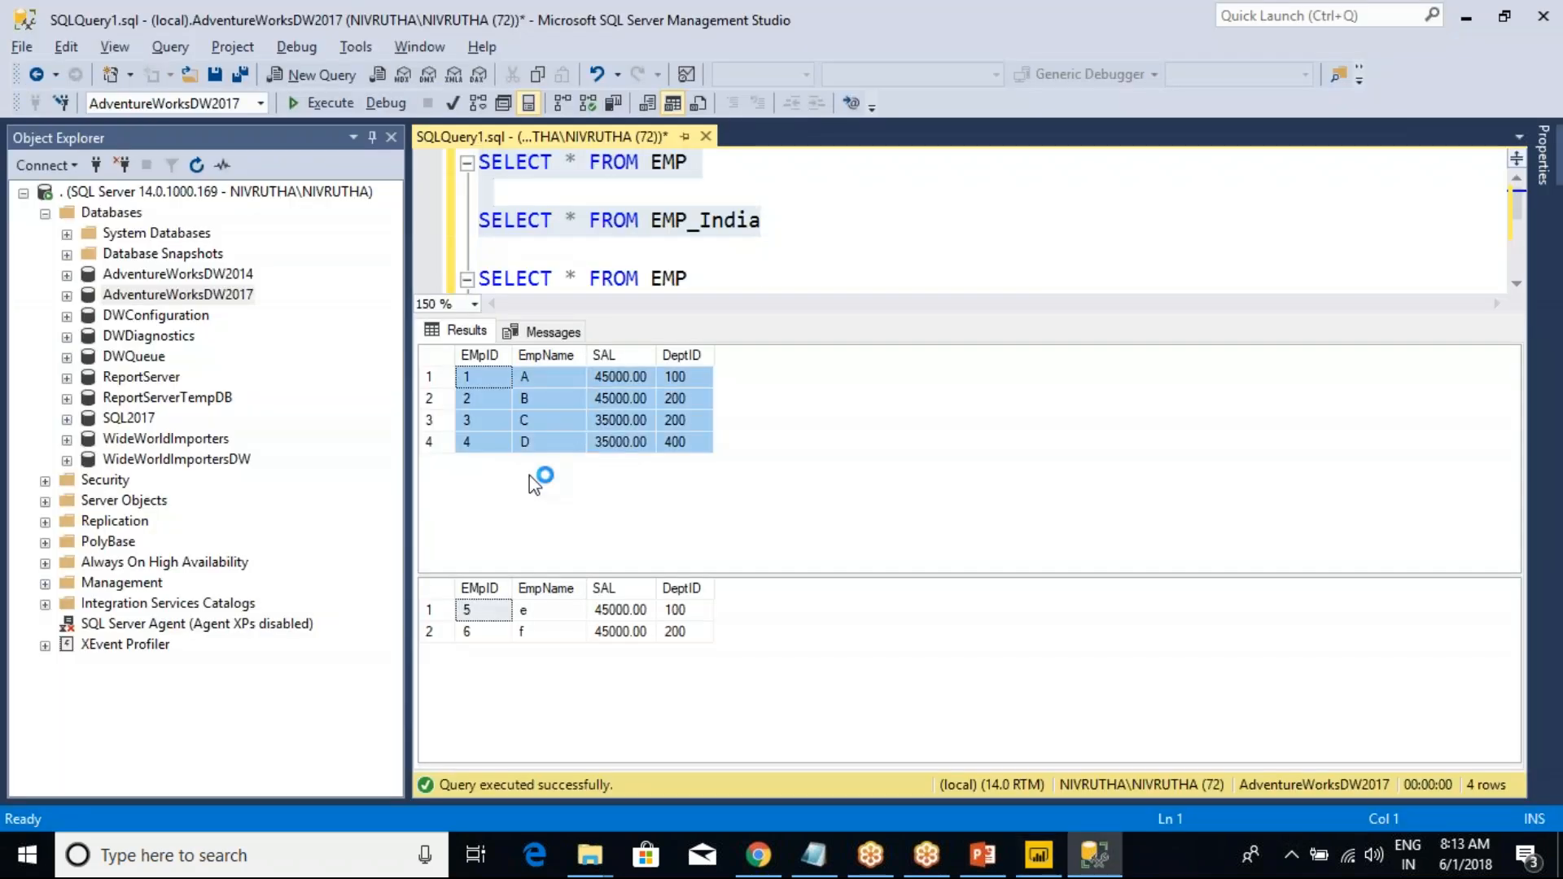
left_click(440, 594)
right_click(445, 602)
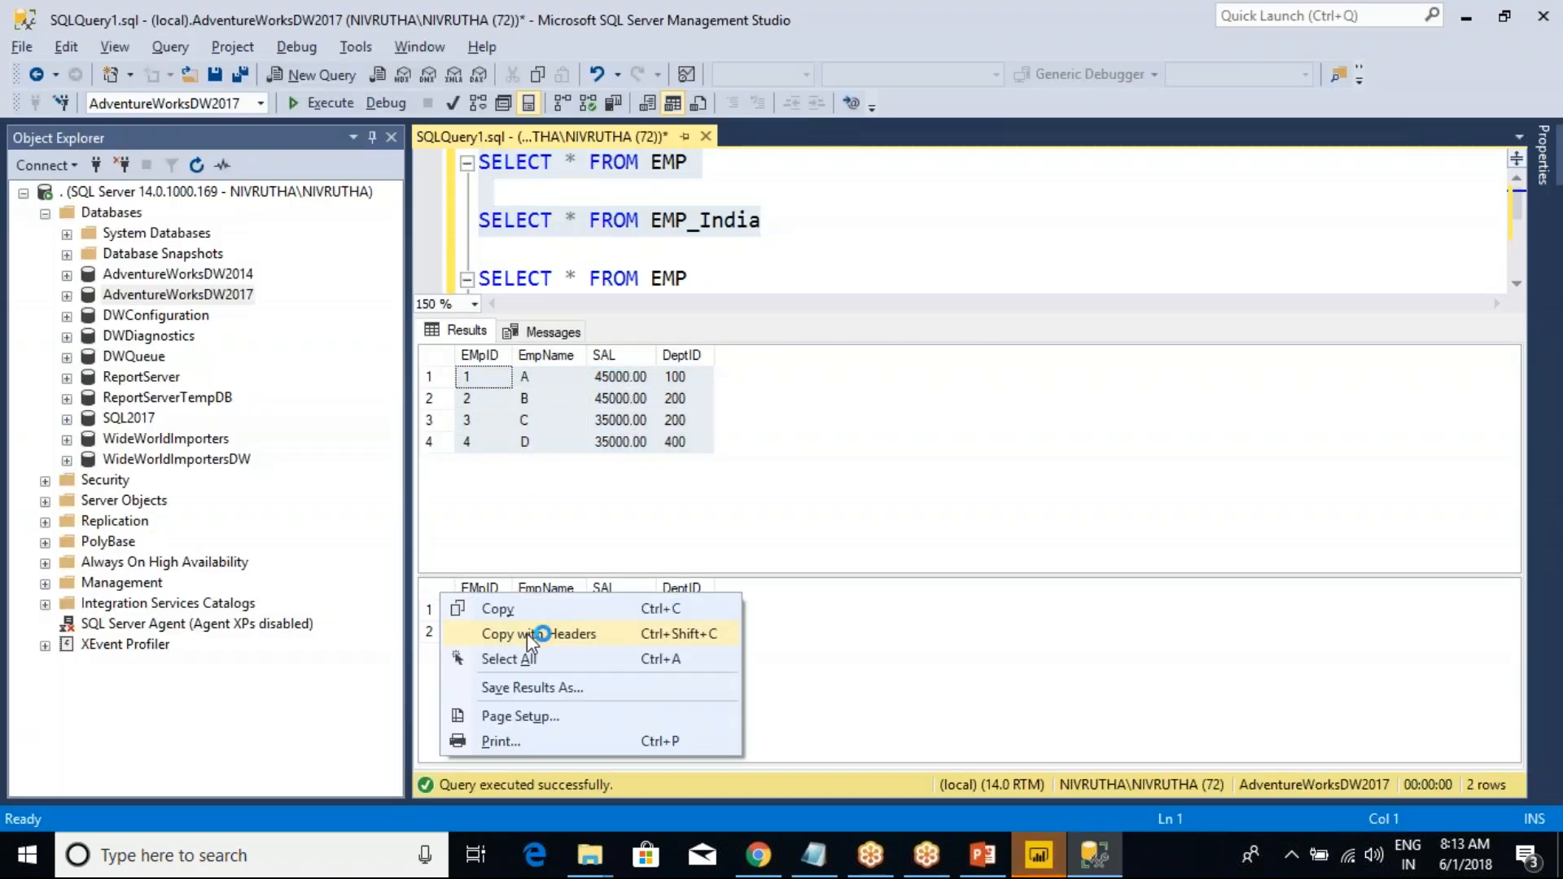
left_click(492, 631)
- Back in Power BI Desktop, create a table from the copied EMP_India data, name it Emp_India and load it
key("alt+Tab")
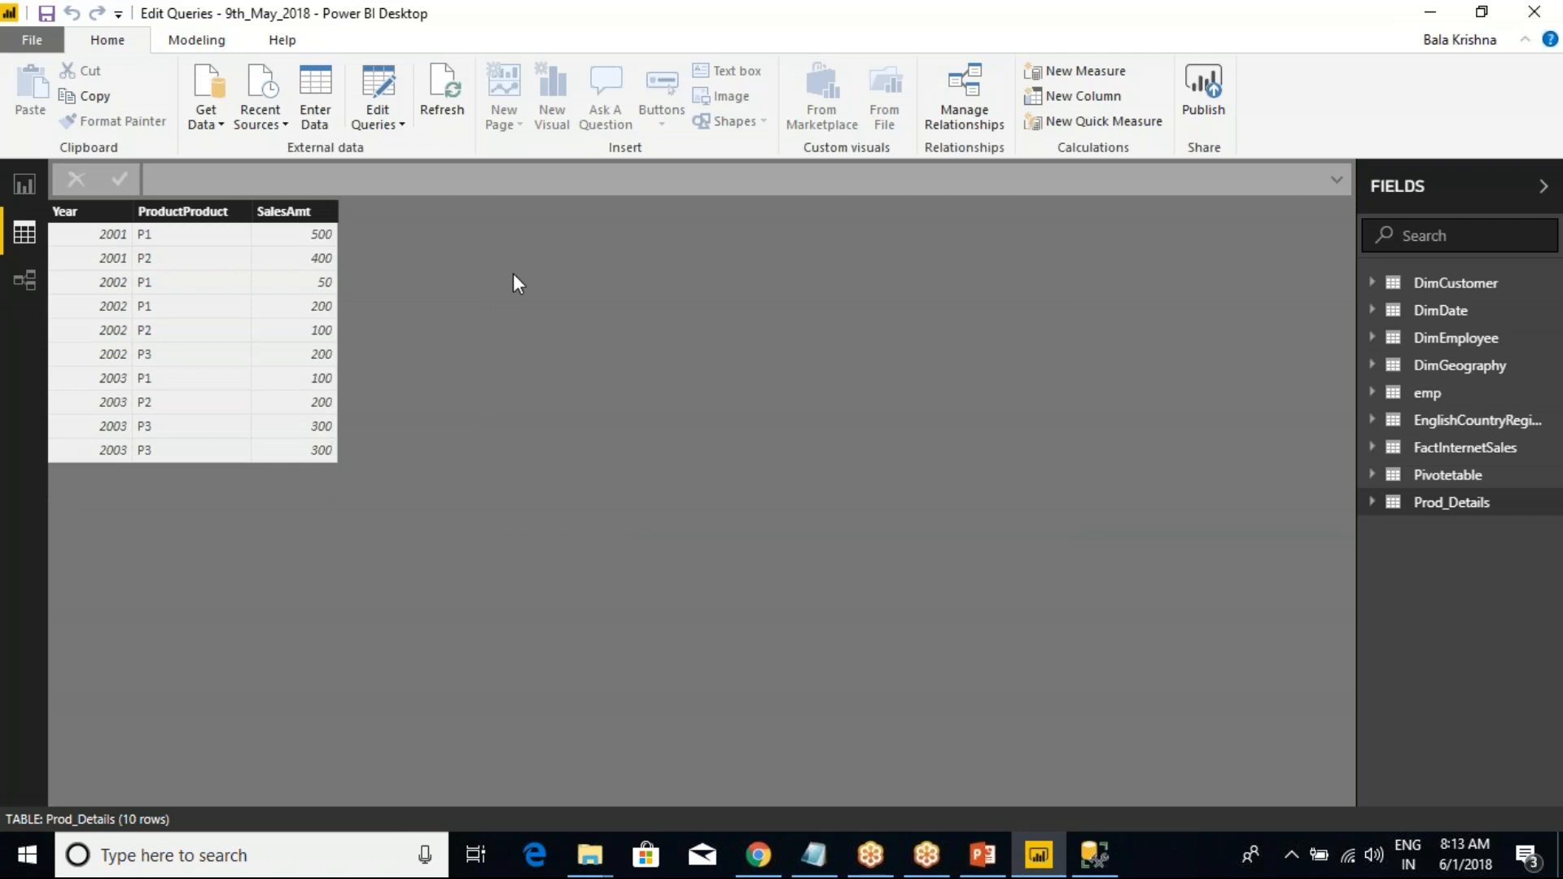
left_click(315, 96)
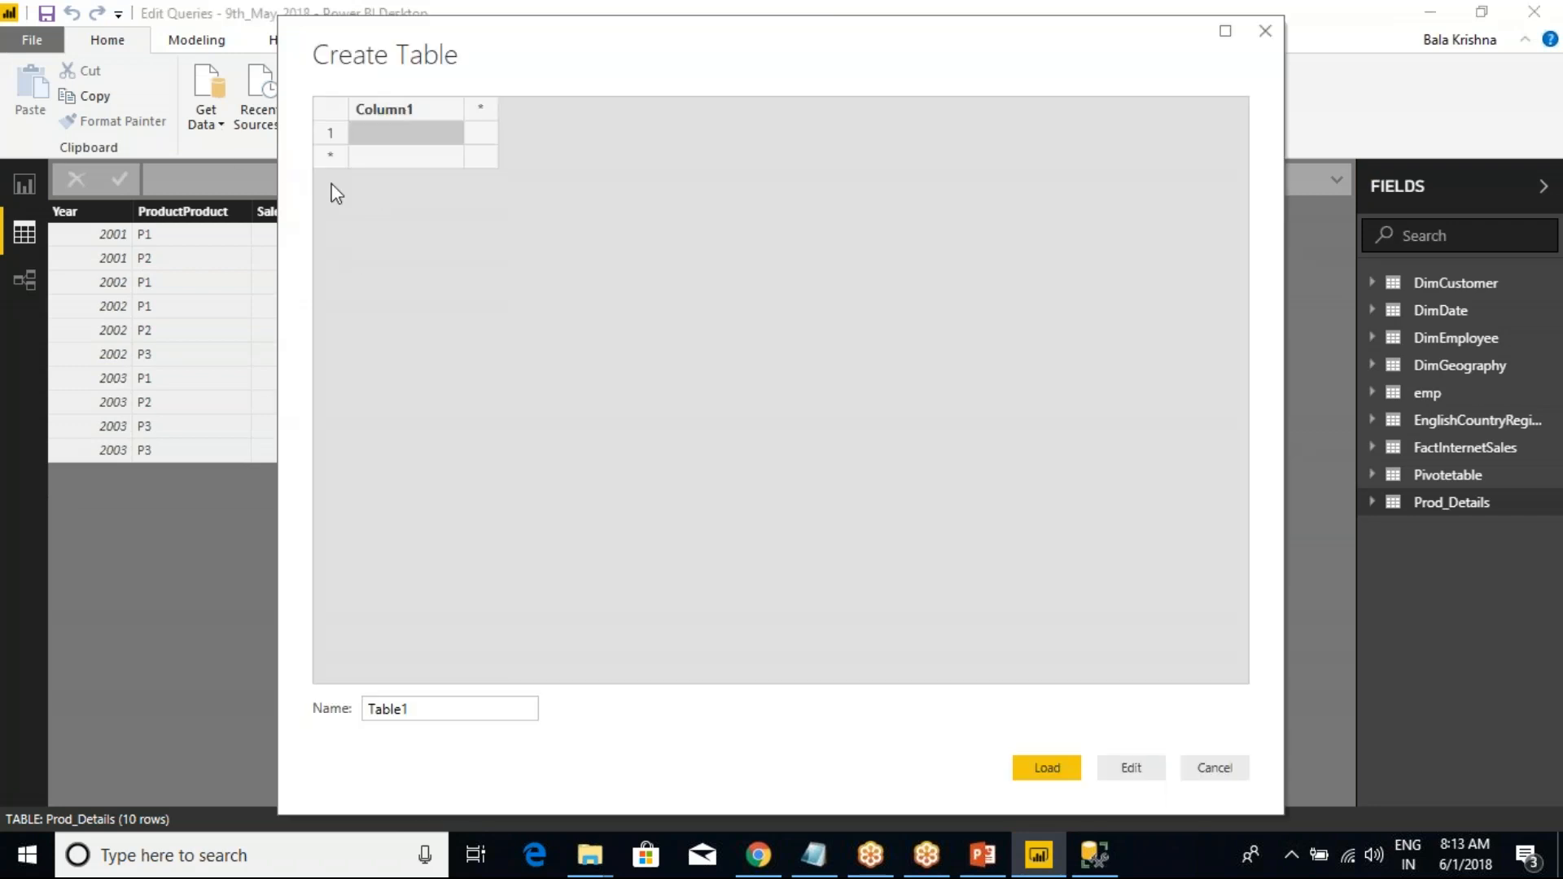
left_click(328, 112)
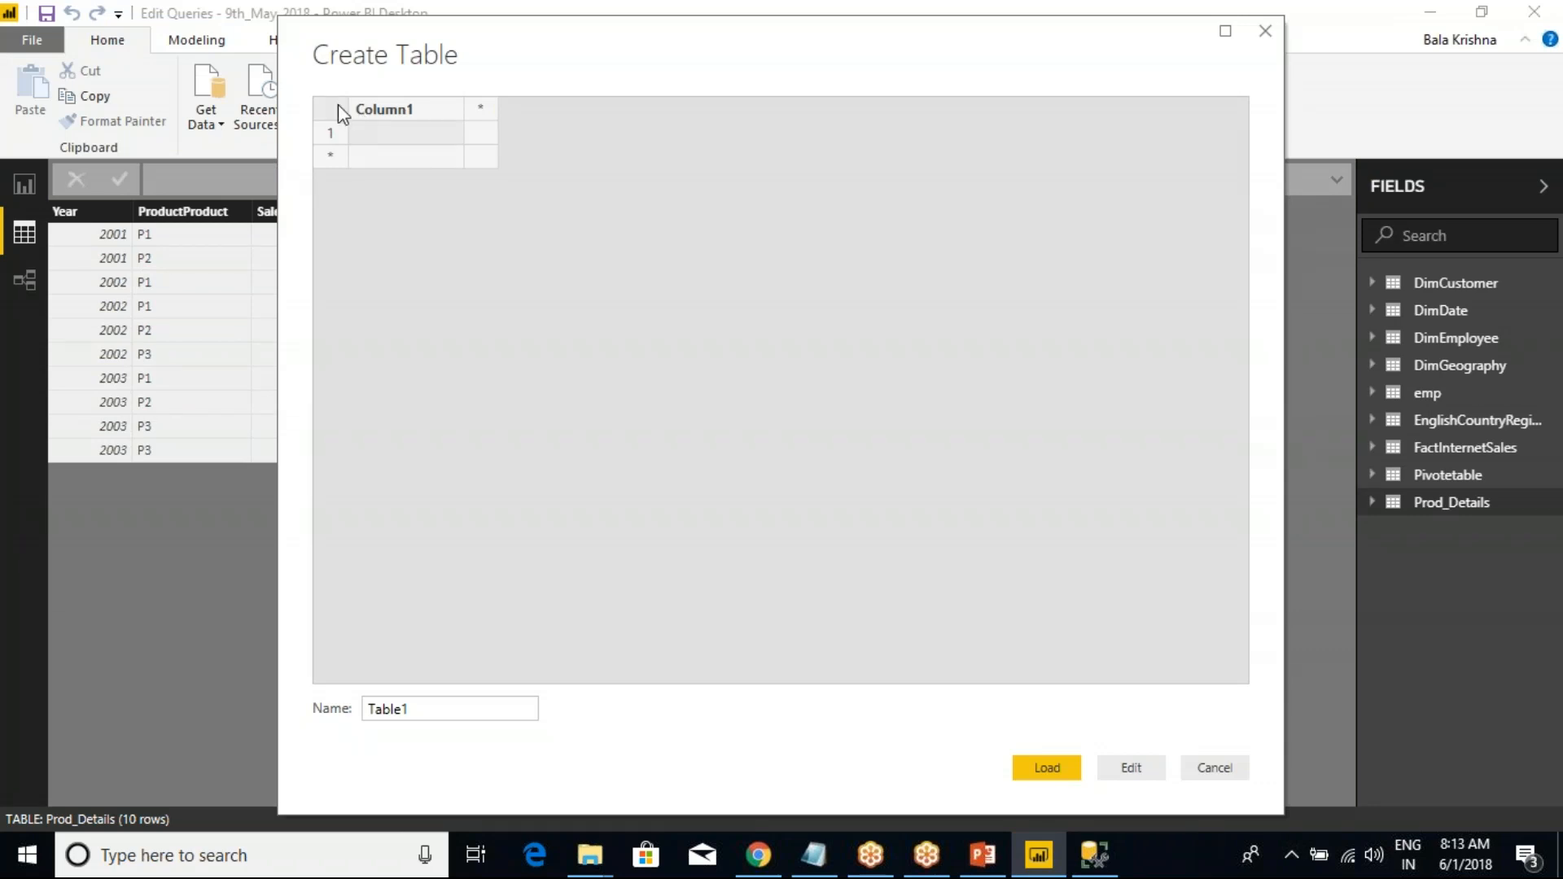
key("ctrl+v")
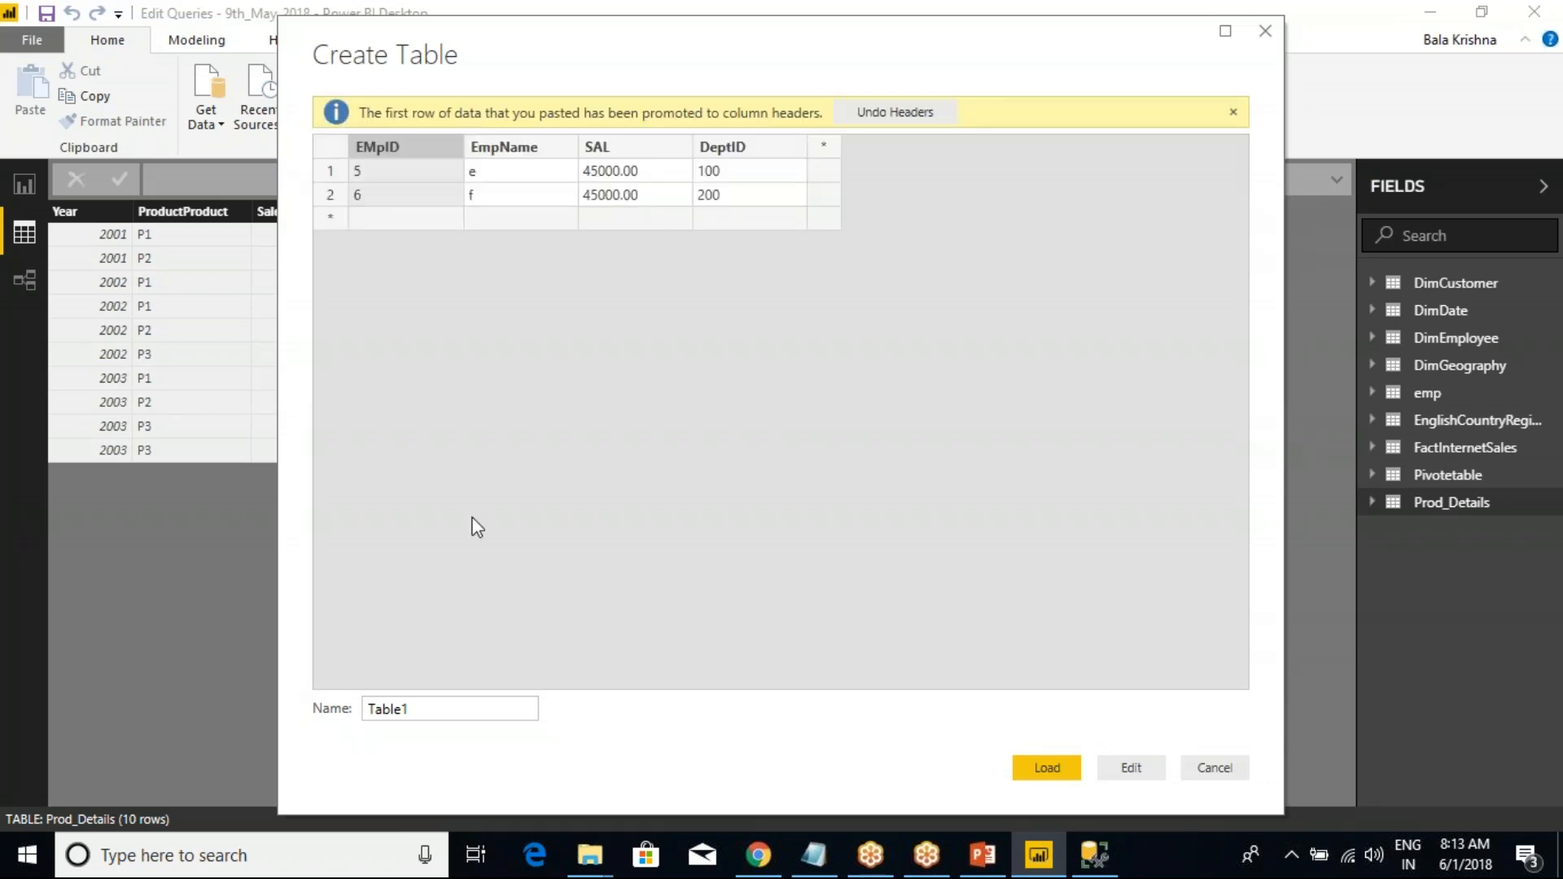
double_click(403, 708)
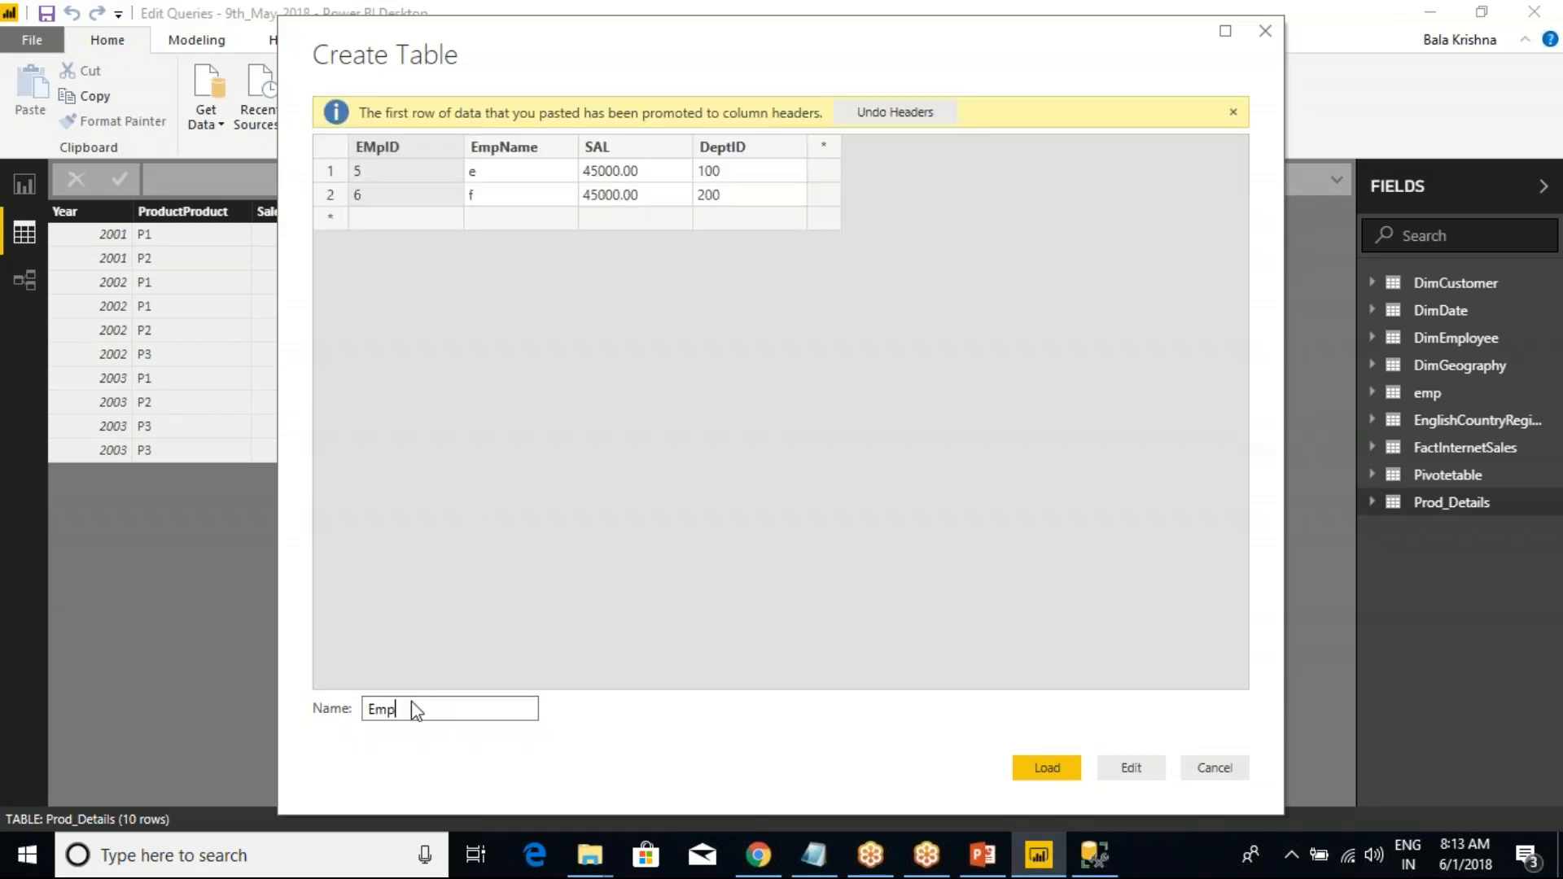
type("Emp_India")
left_click(1033, 773)
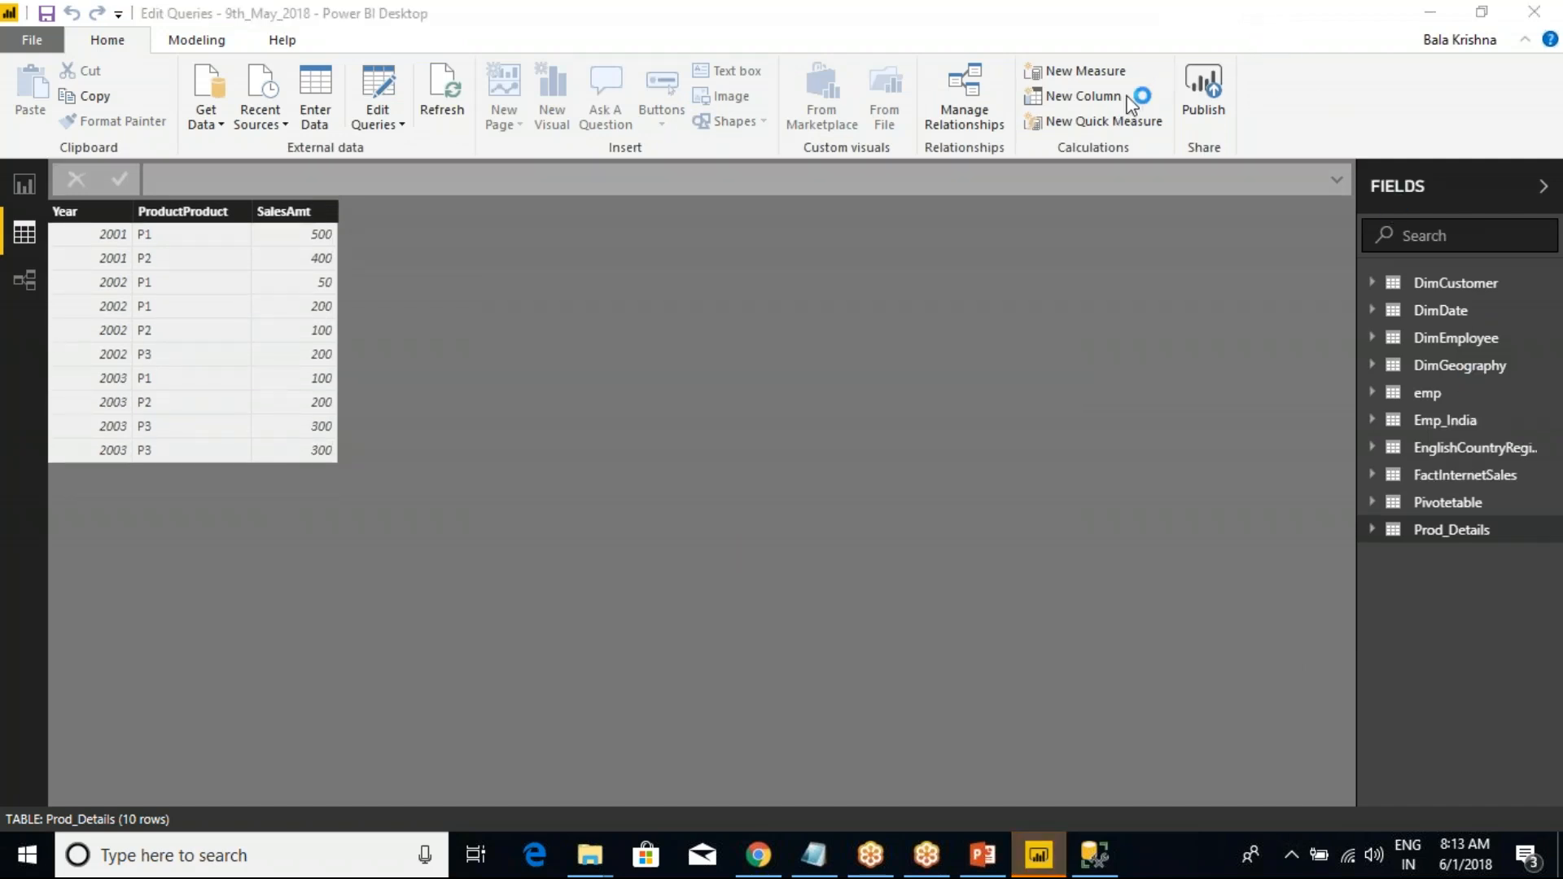
- Review the rows and fields of the loaded emp and Emp_India tables
left_click(1426, 393)
left_click(1433, 529)
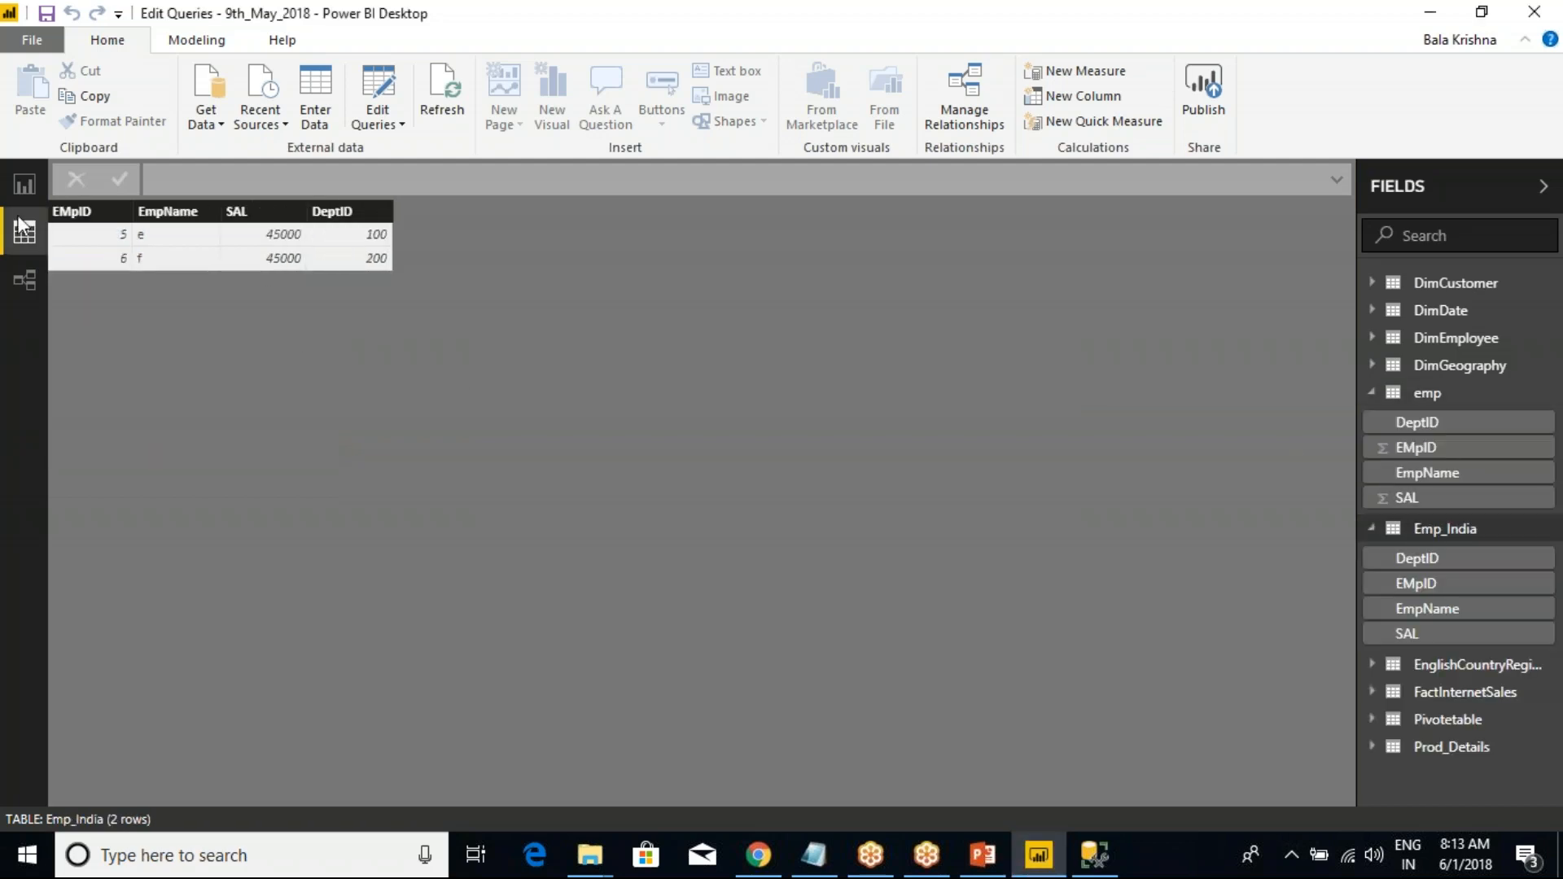
left_click(1370, 529)
left_click(1371, 393)
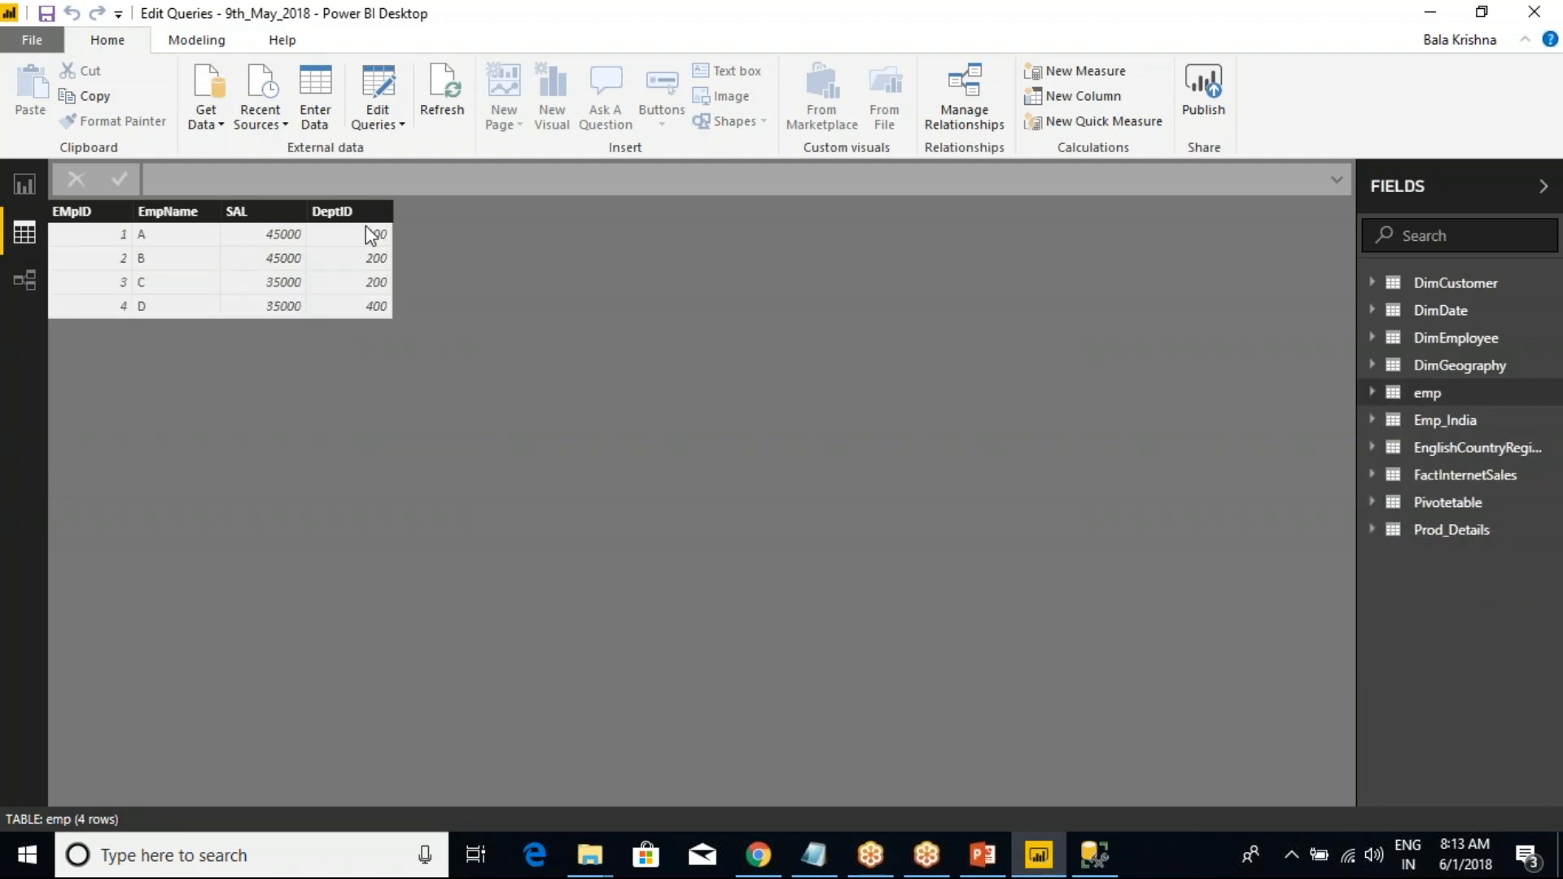
- Open the Power Query Editor and display the emp query
left_click(378, 120)
left_click(406, 152)
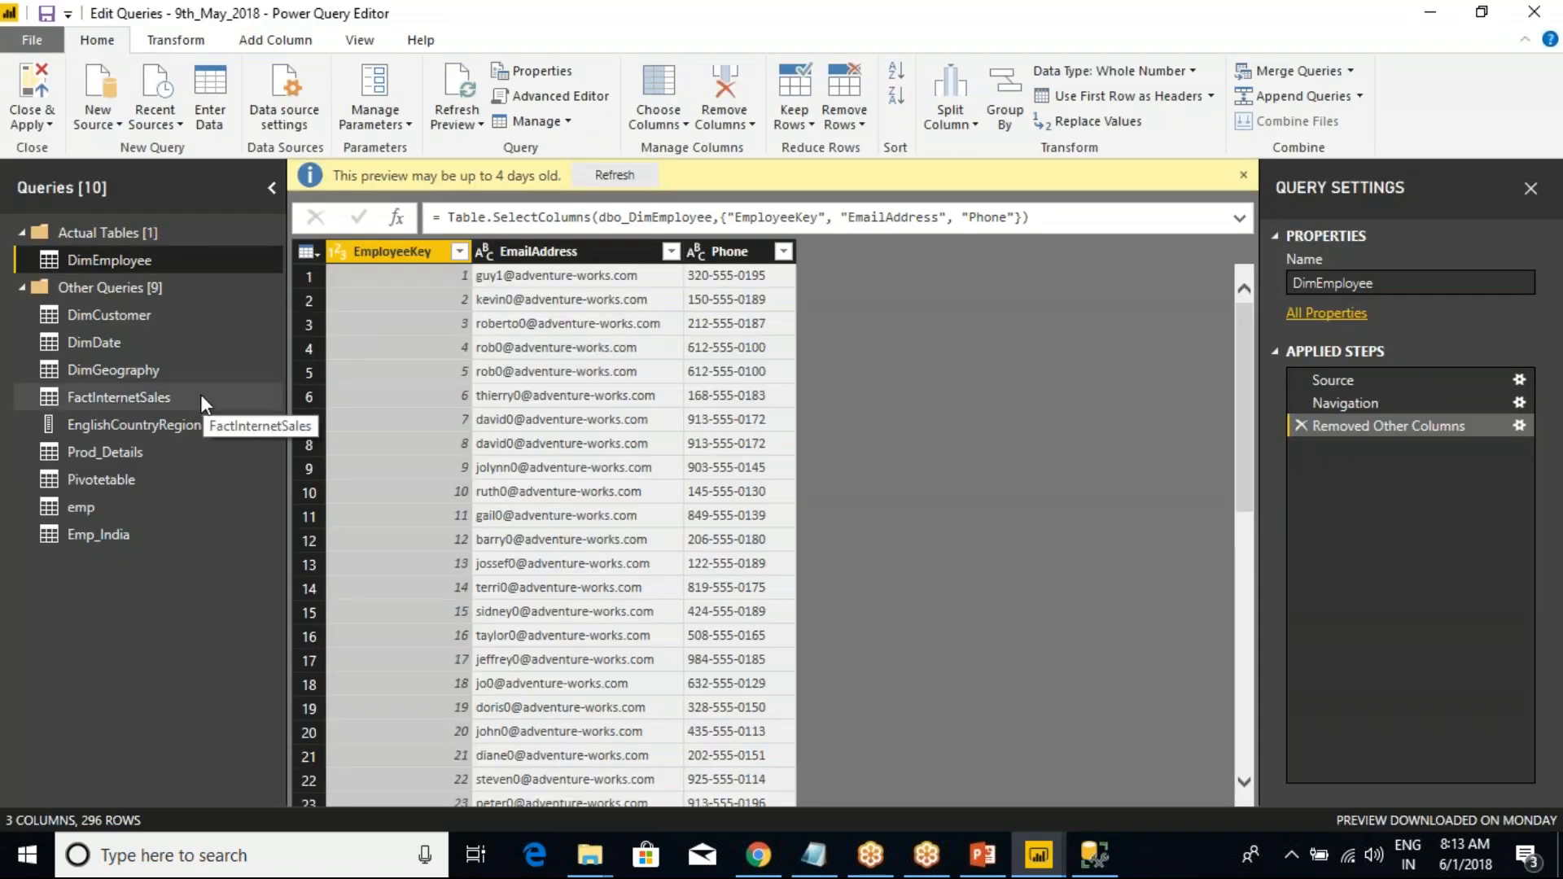
left_click(77, 508)
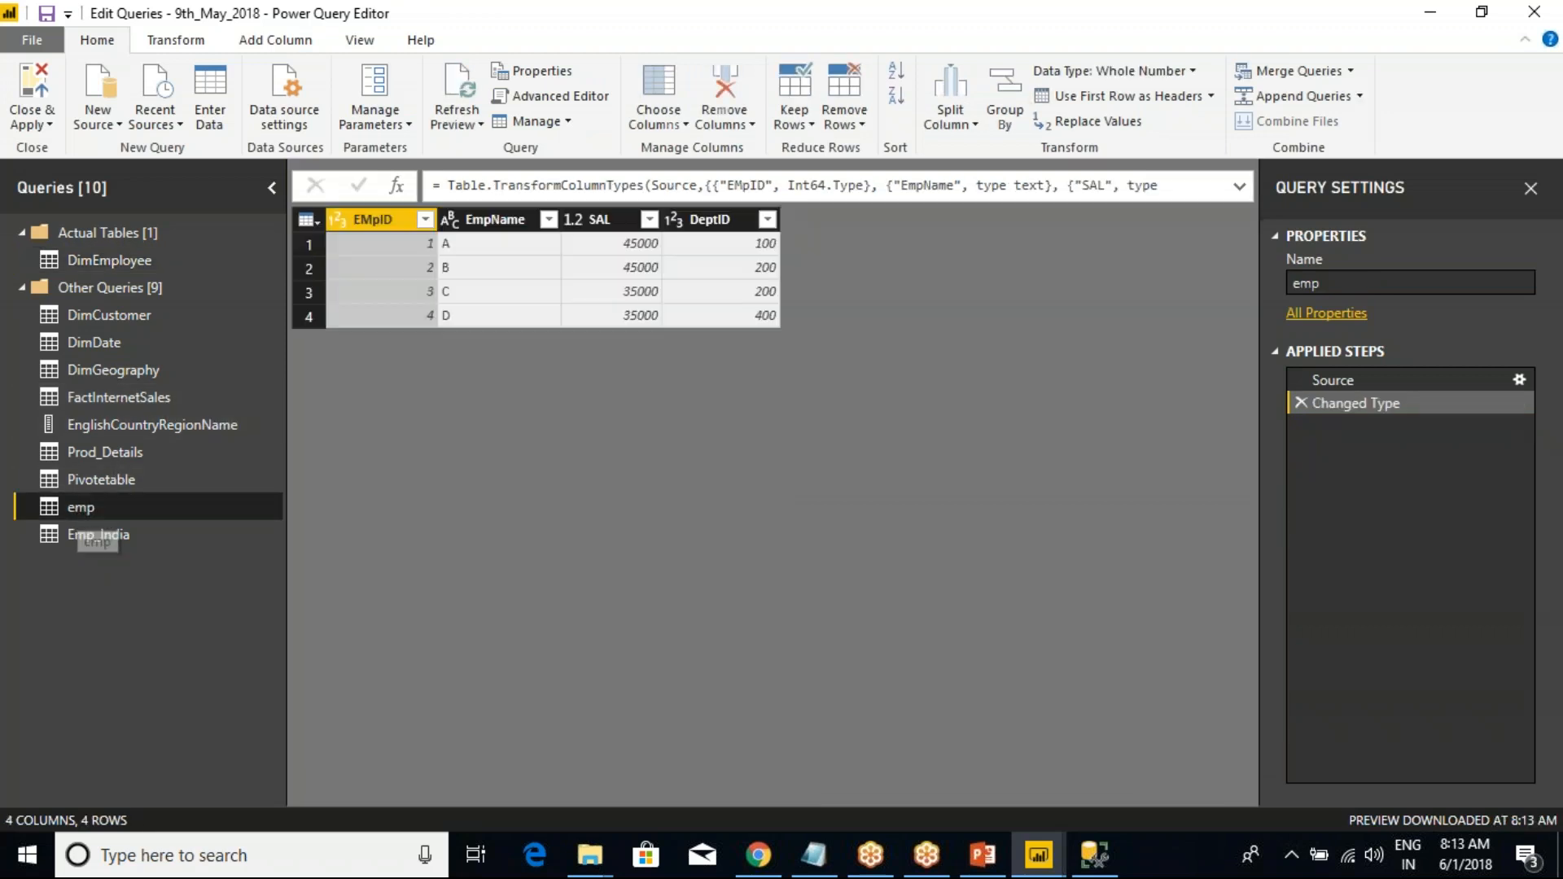
- Examine the commands available for the emp query and its table, including the Merge Queries variants
right_click(76, 507)
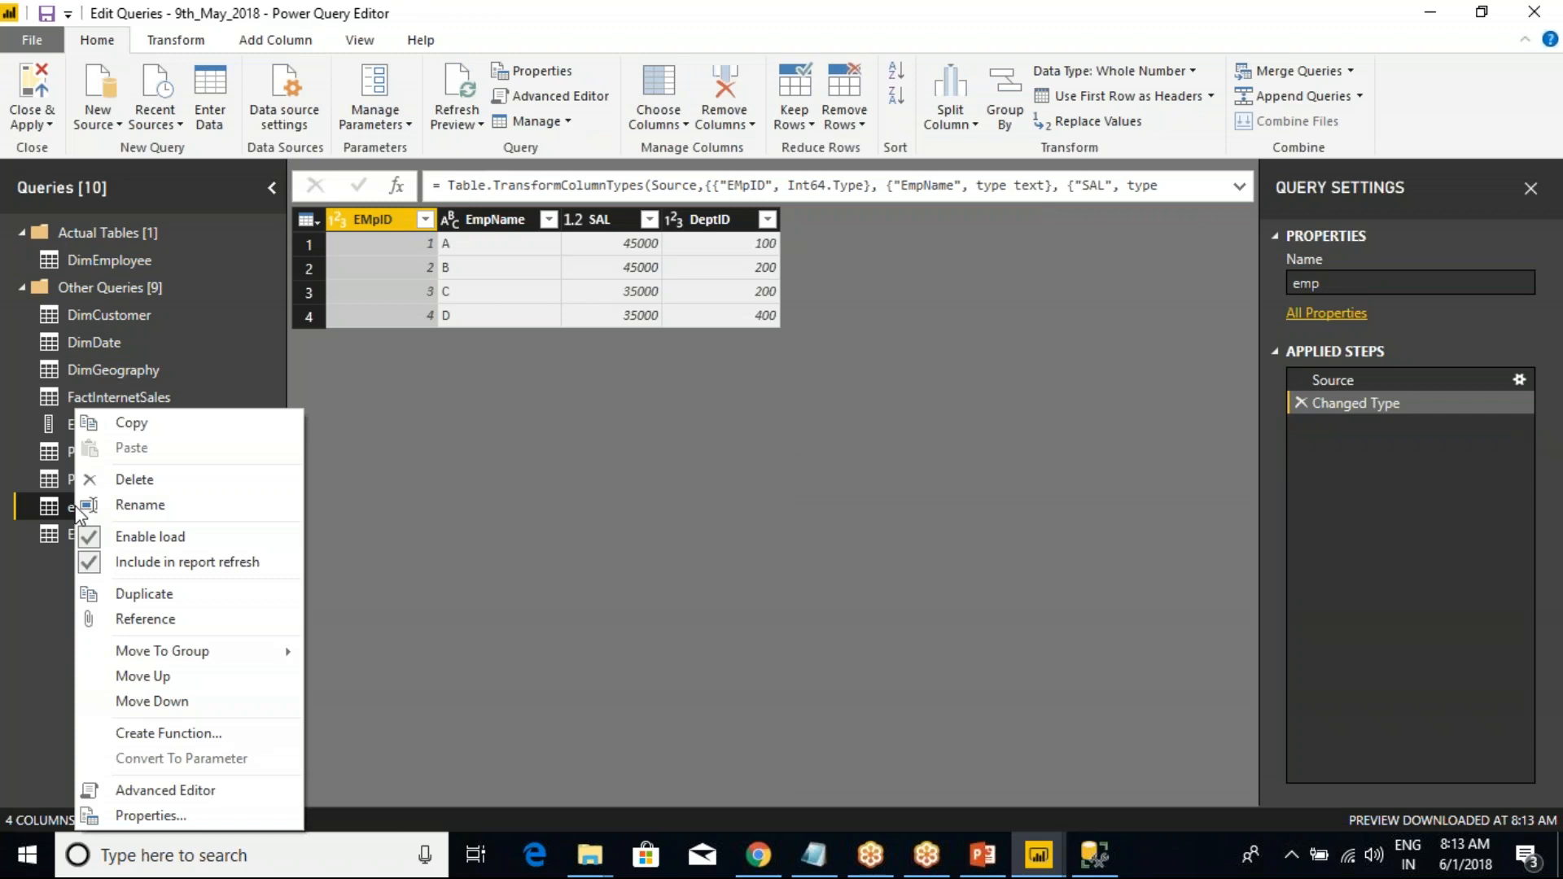
left_click(361, 484)
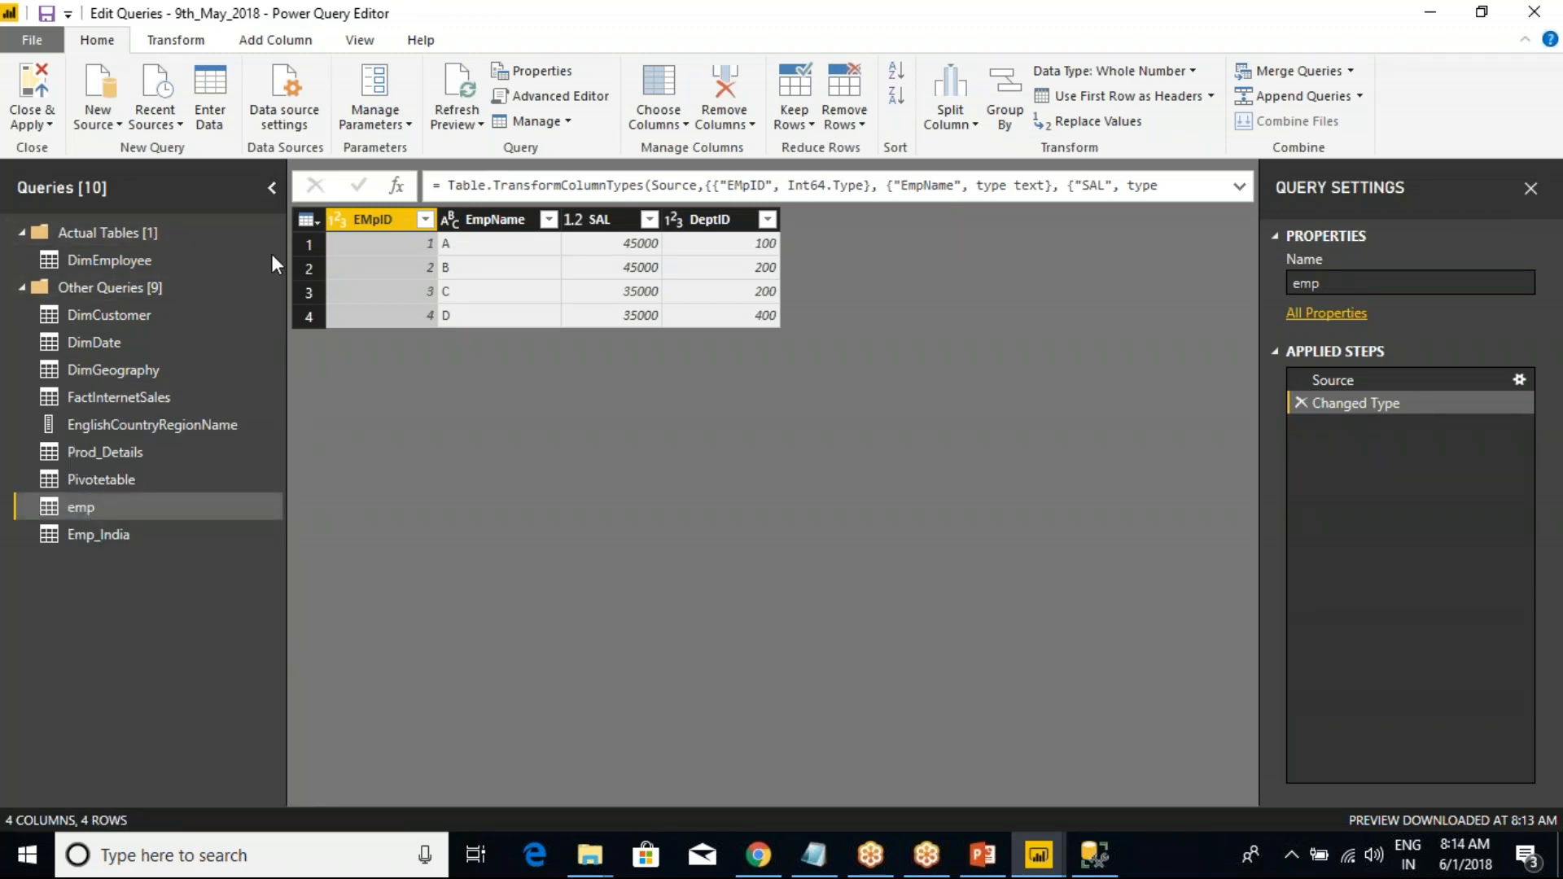
left_click(315, 226)
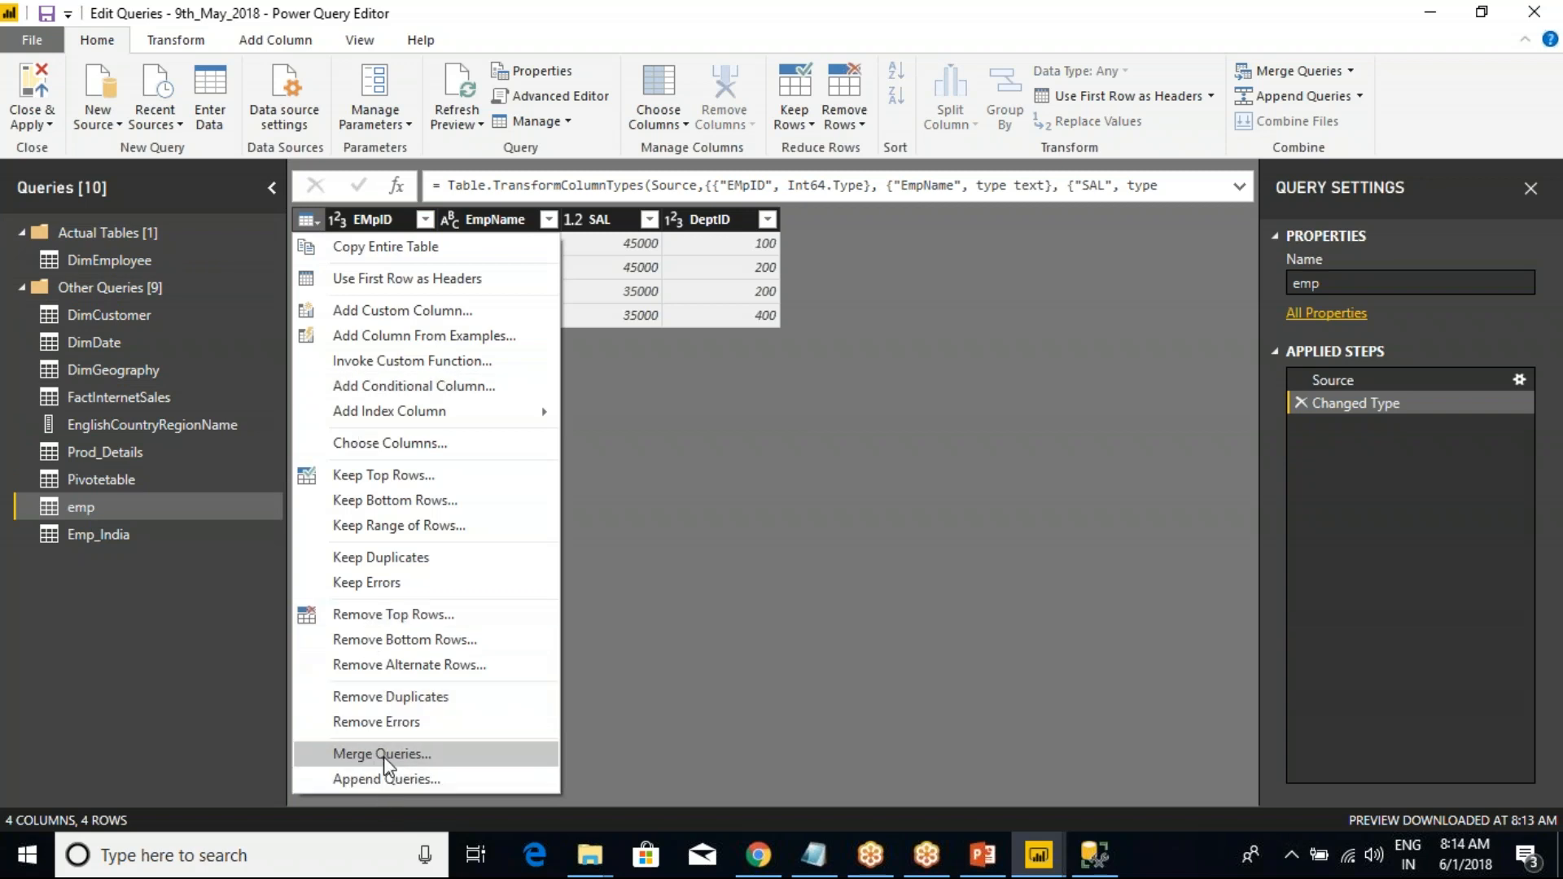
left_click(589, 21)
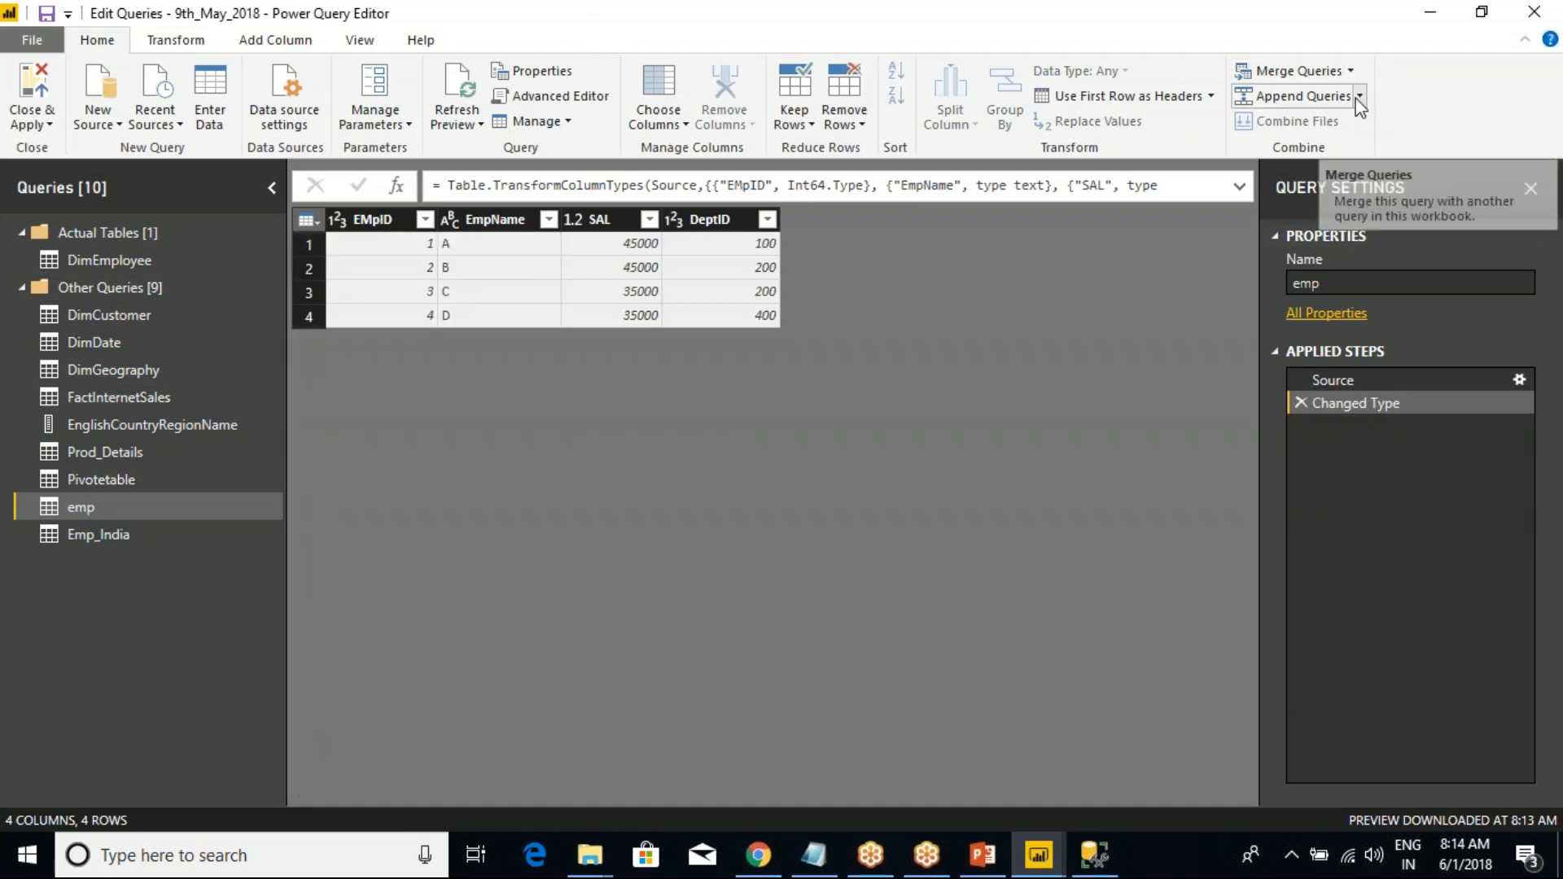
left_click(1351, 76)
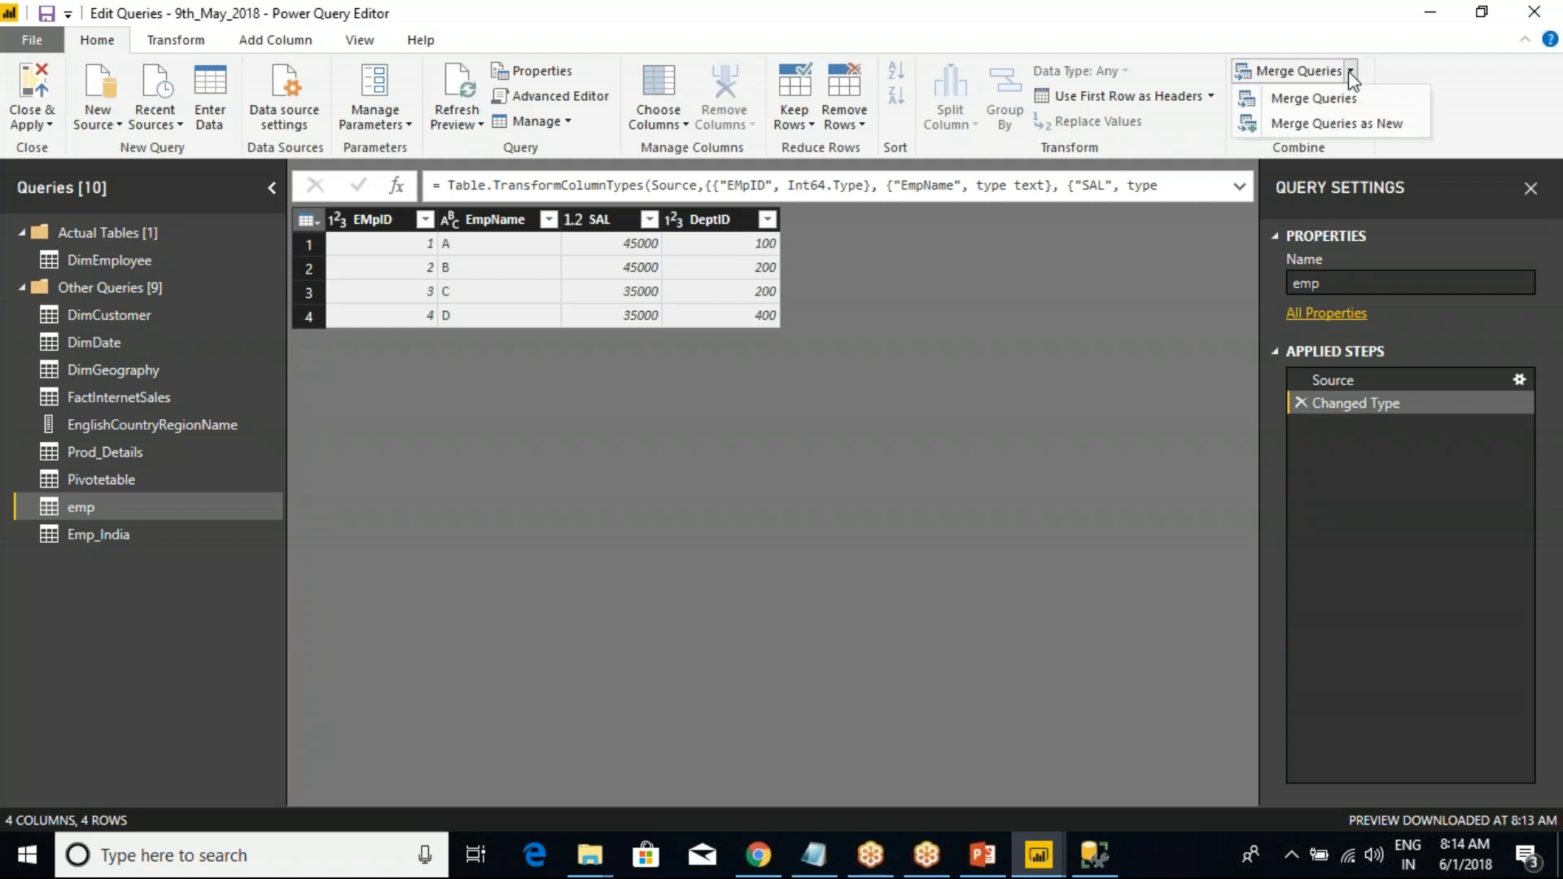
left_click(1404, 57)
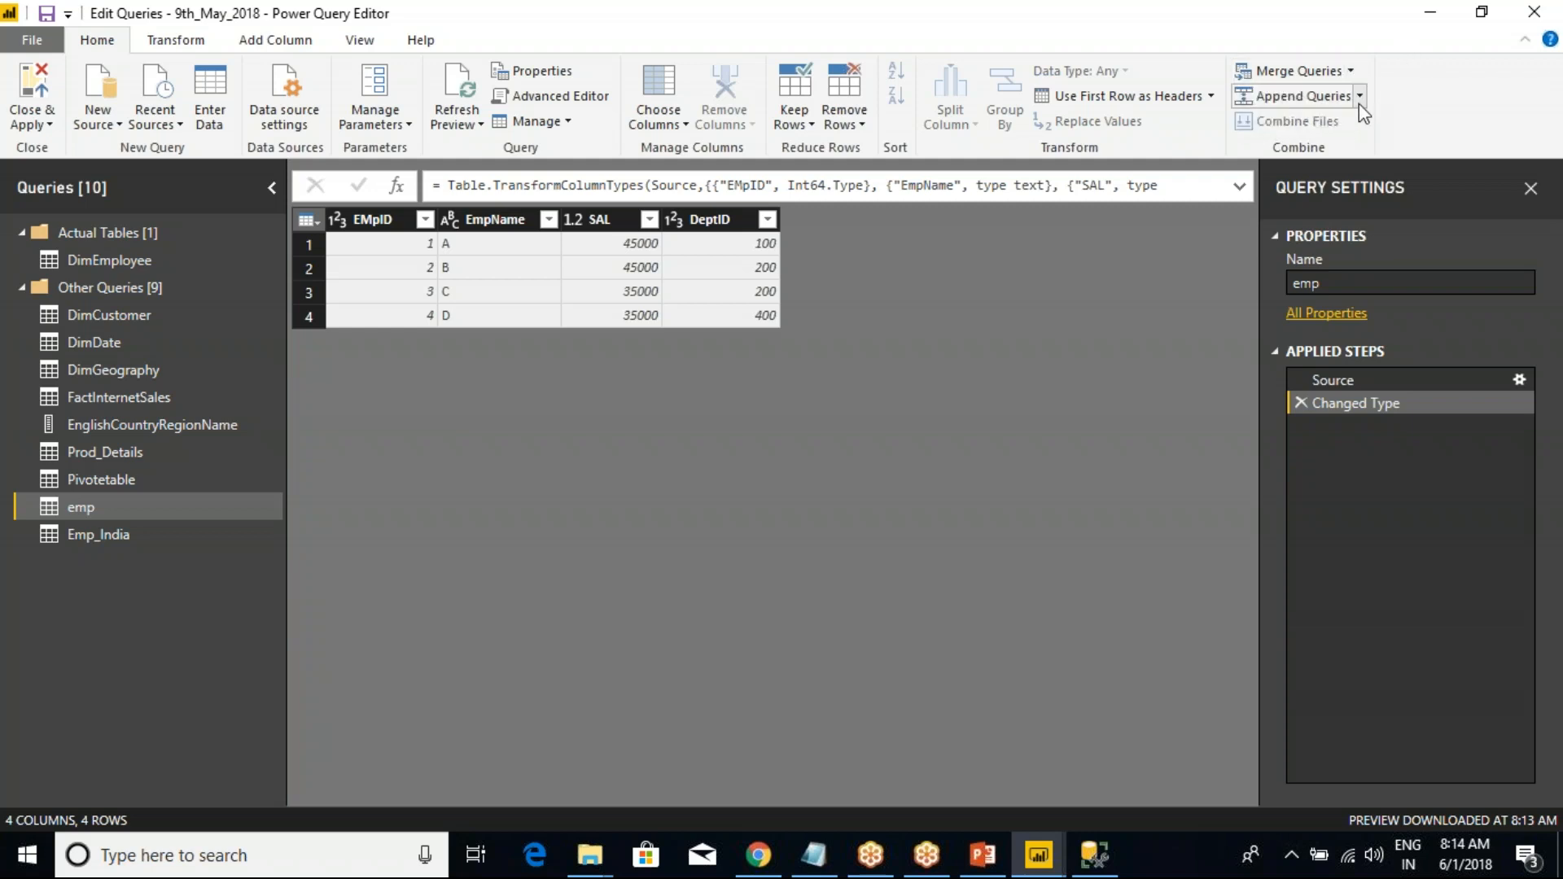
- Set up Append Queries as New for two tables, with emp as the primary table and Emp_India appended to it
left_click(1360, 96)
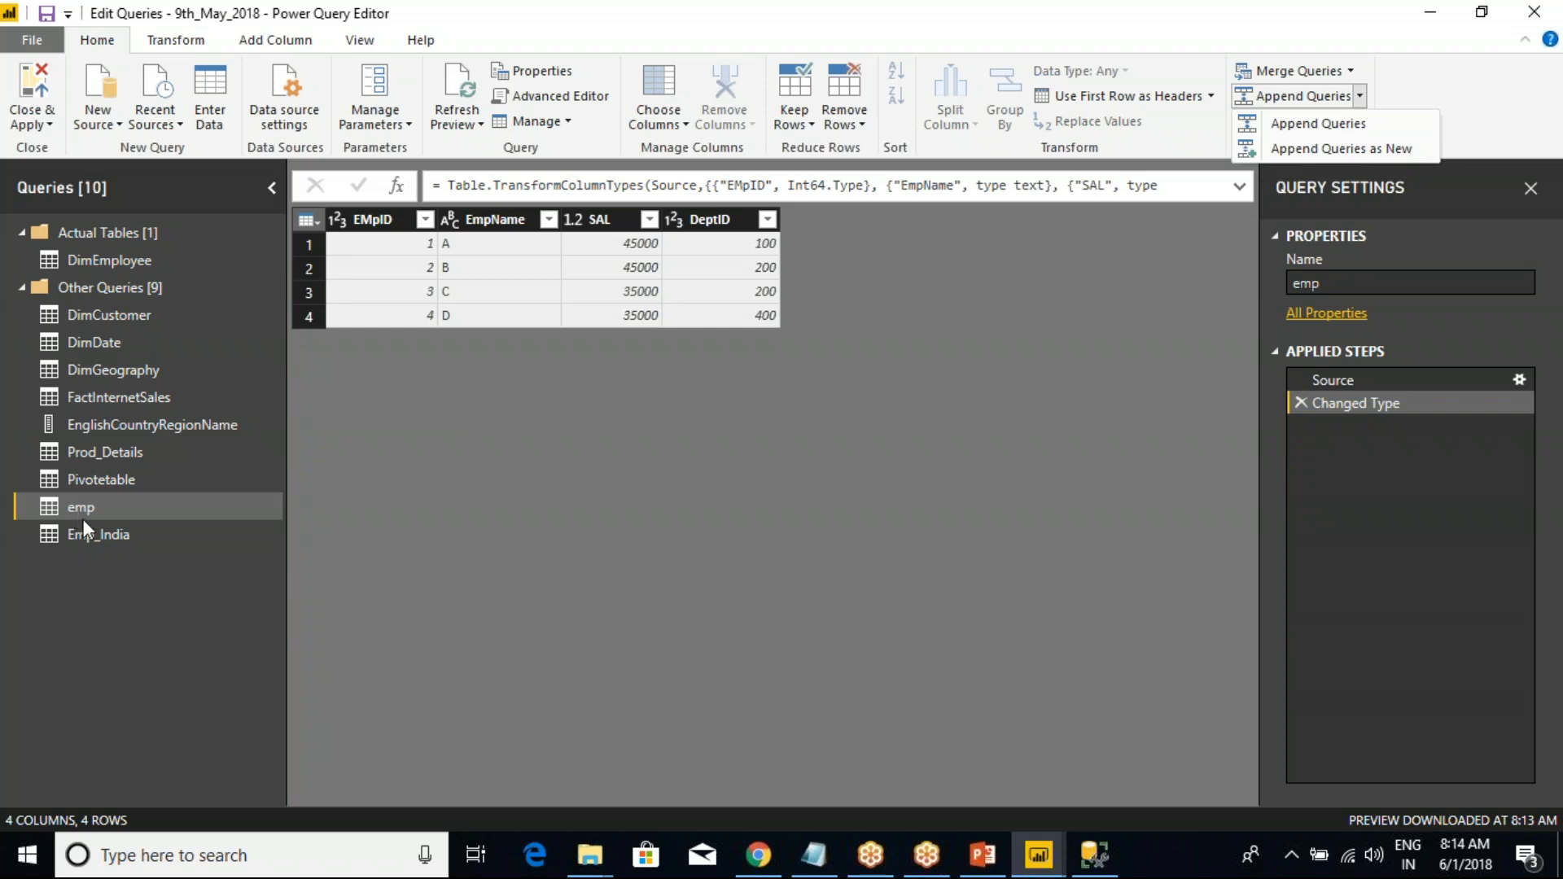
left_click(1350, 148)
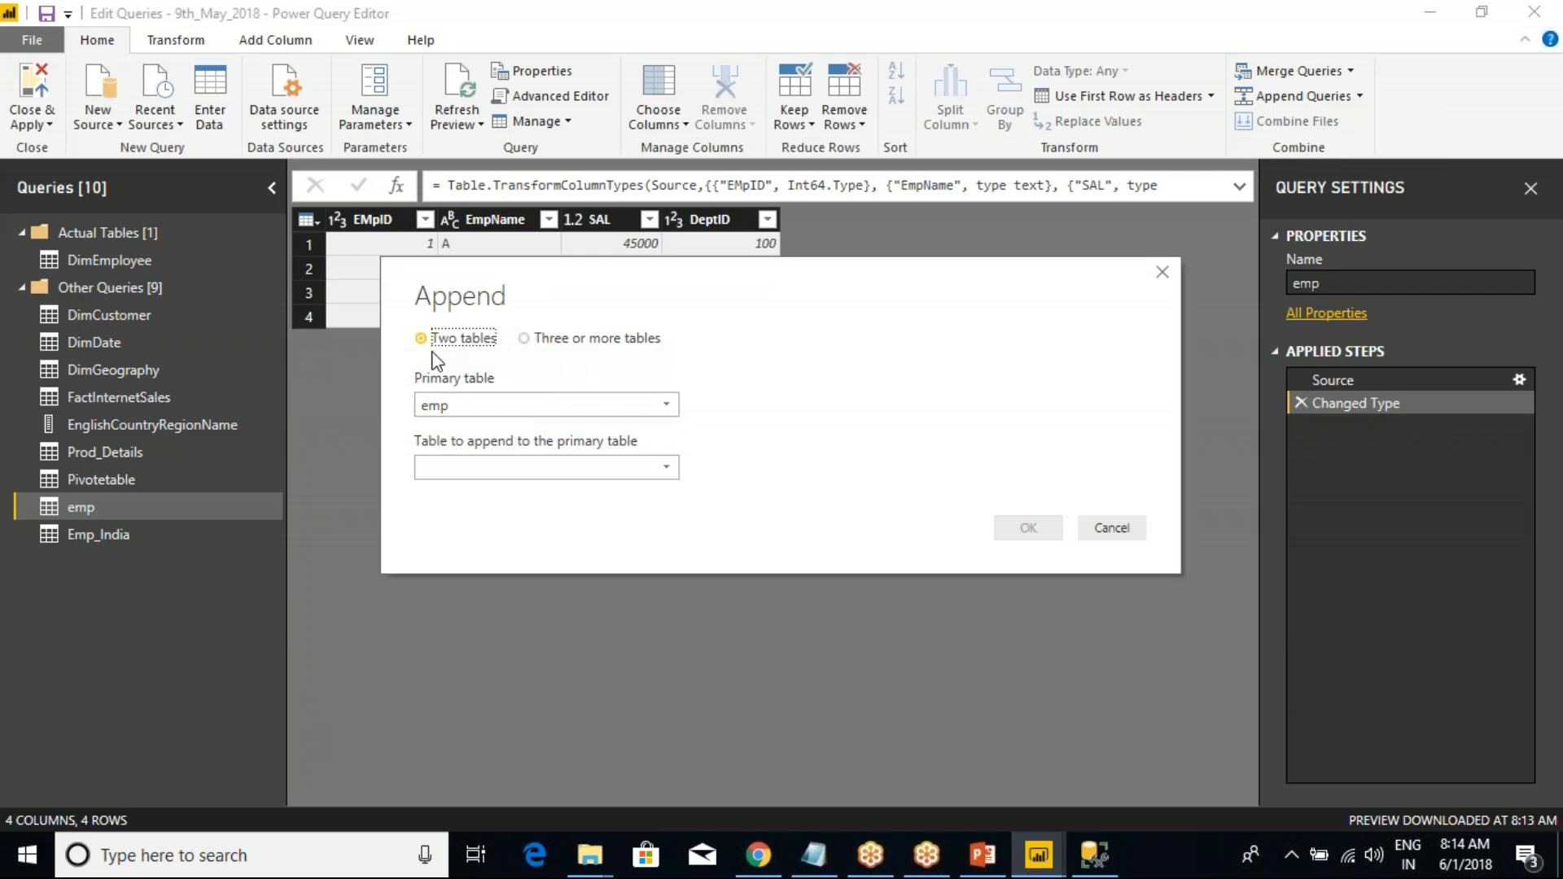
left_click(540, 406)
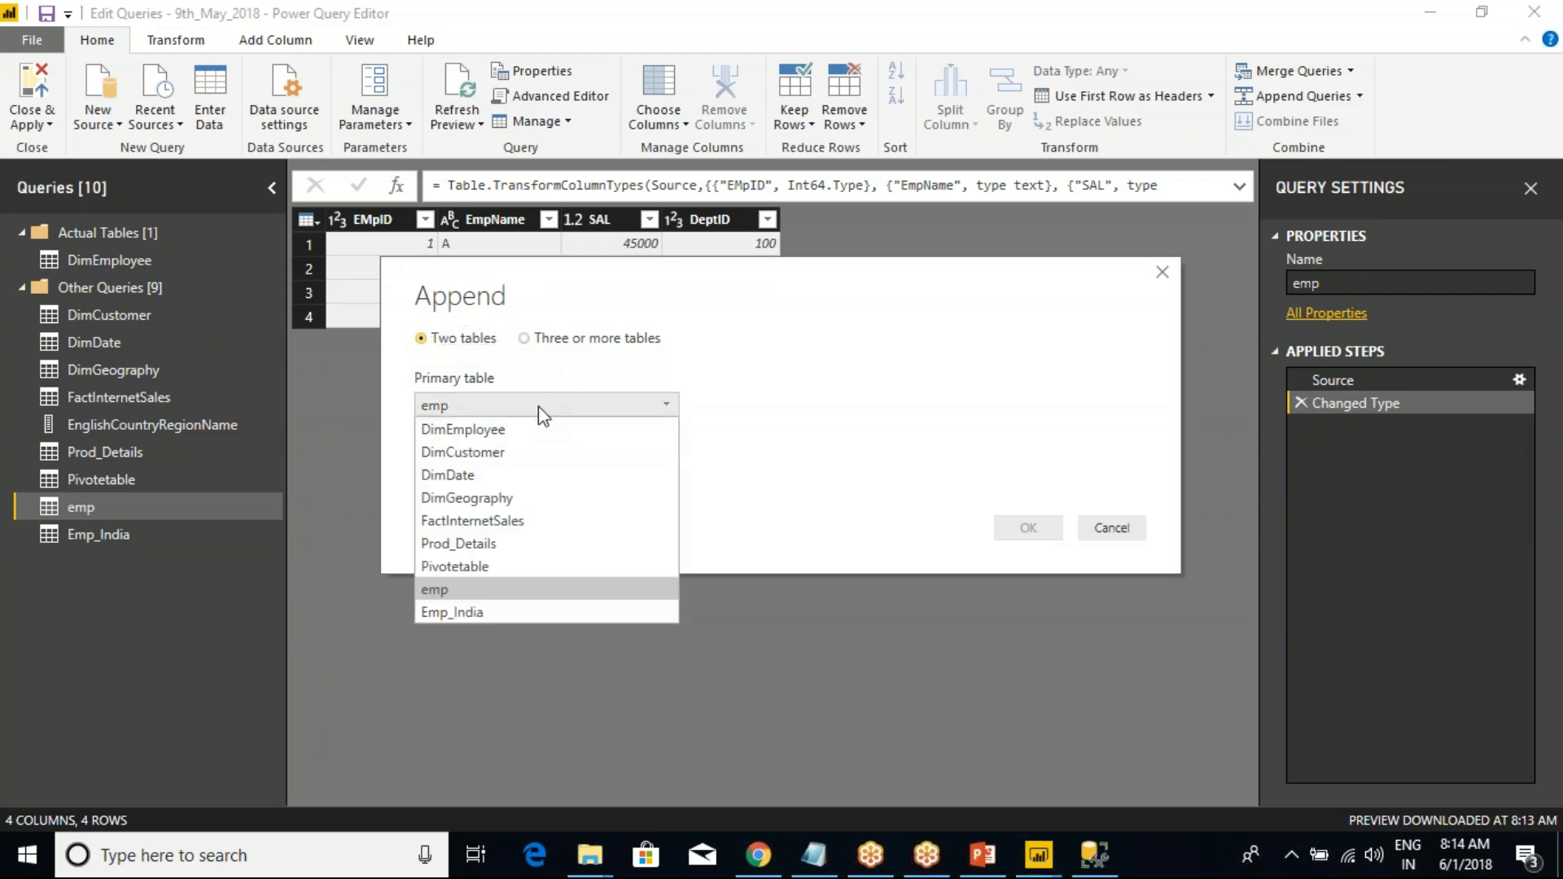
left_click(450, 591)
left_click(481, 467)
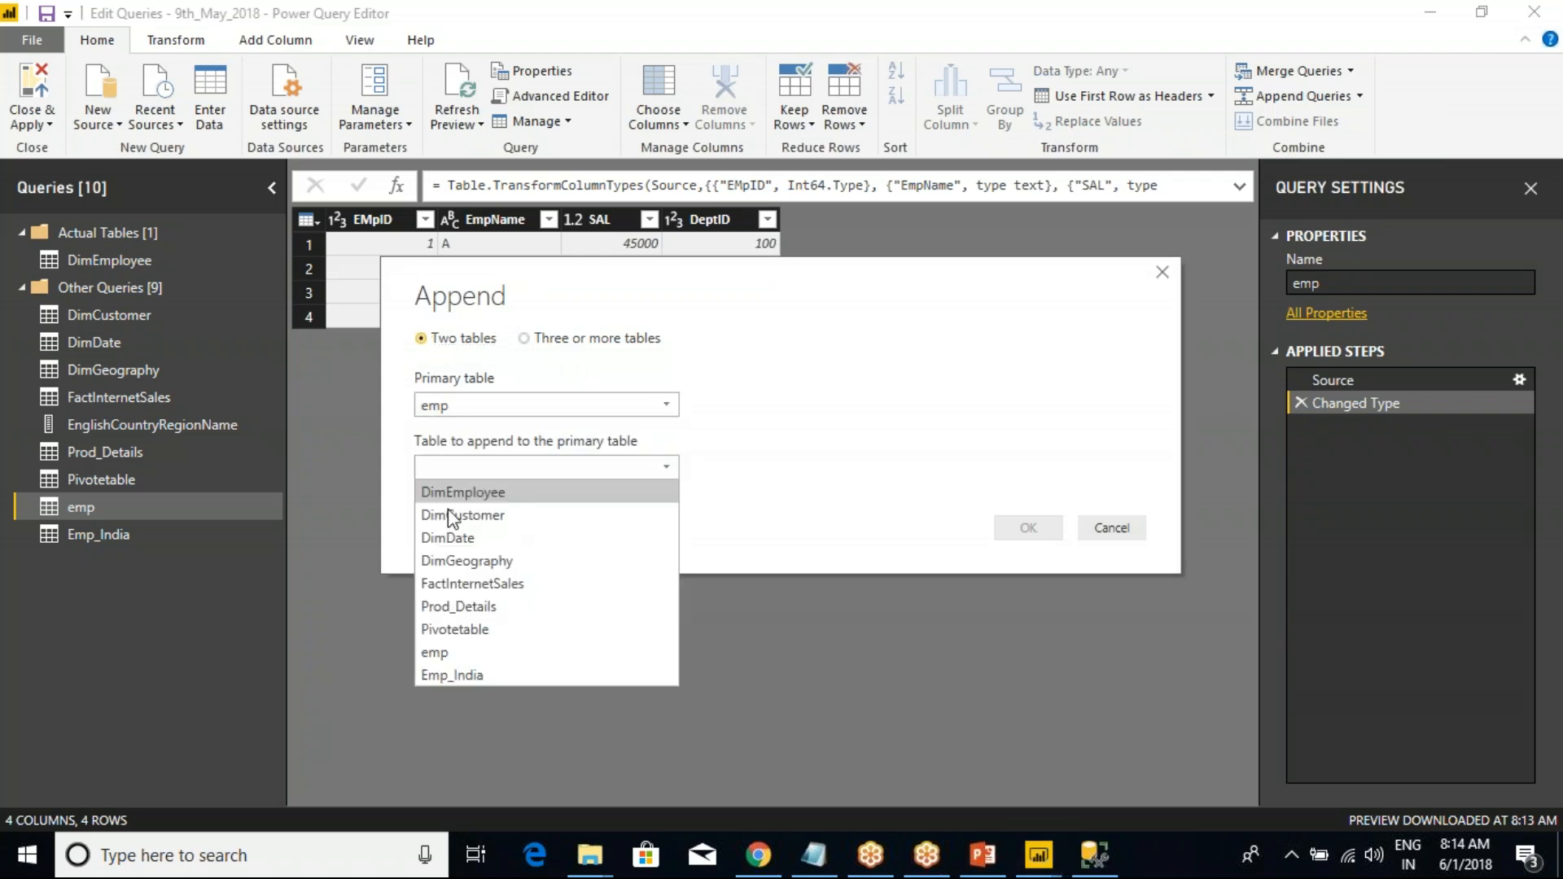
left_click(457, 674)
- Try the three-or-more-tables append mode by adding DimDate, Prod_Details and FactInternetSales to the tables to append, and cancel the append
left_click(525, 341)
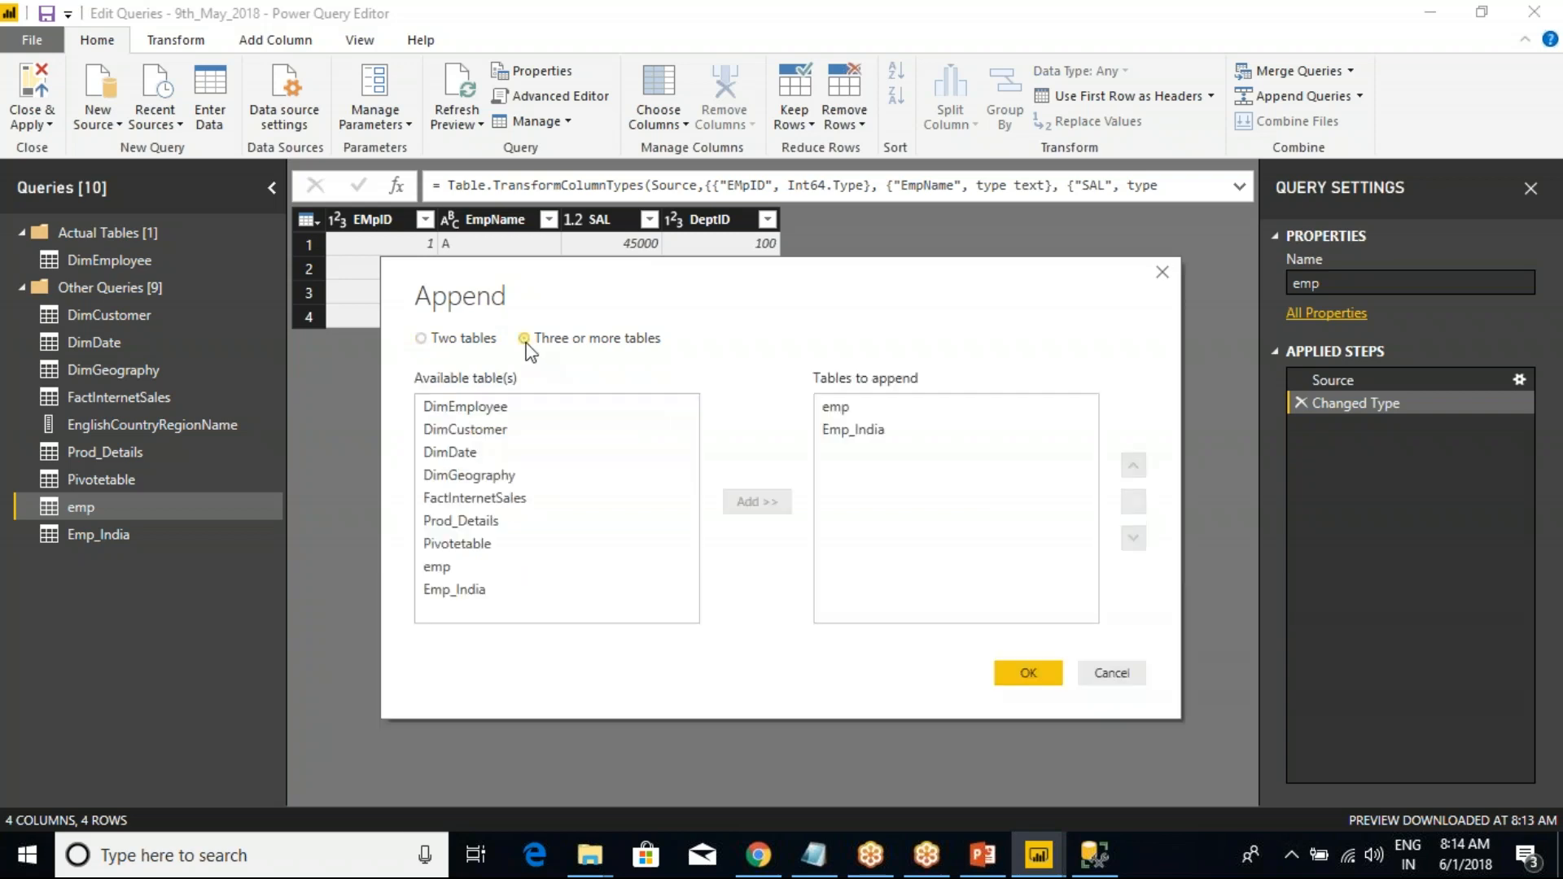
left_click(845, 433)
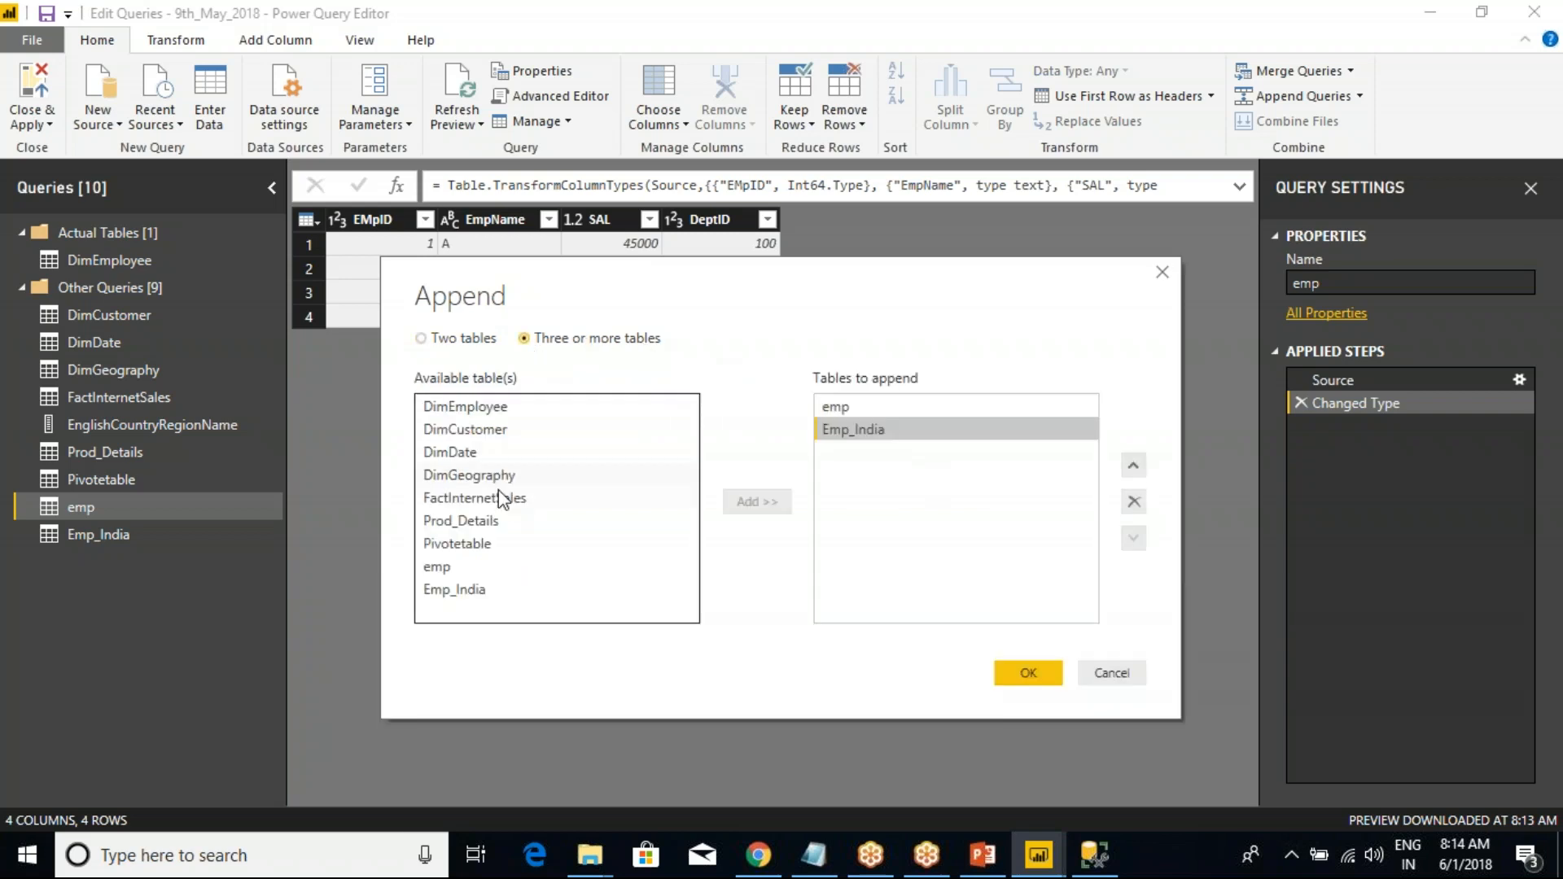
left_click(447, 454)
left_click(754, 502)
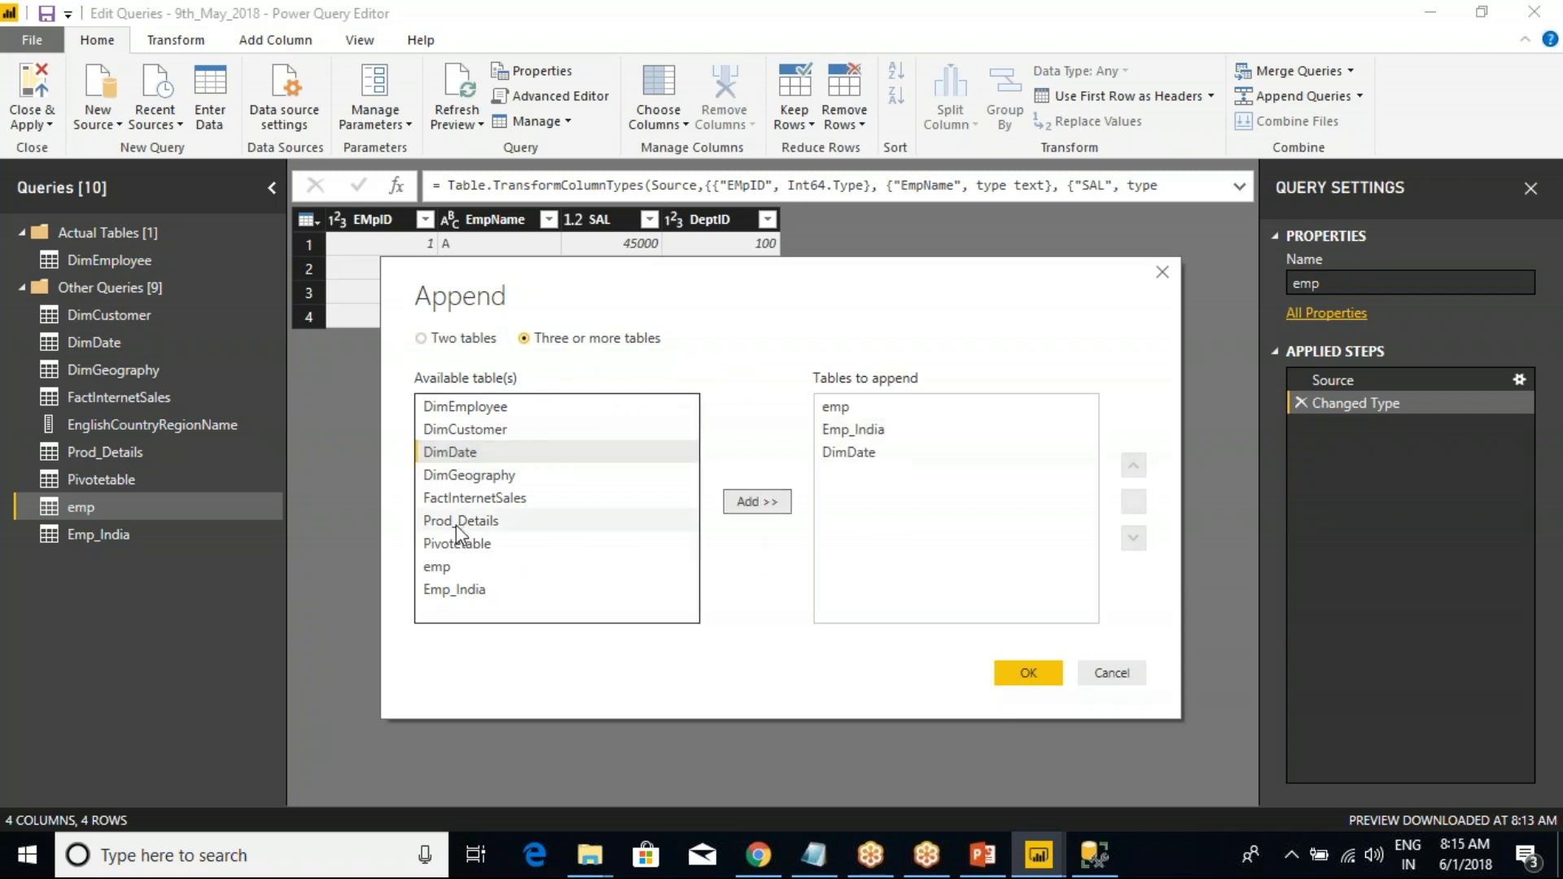
left_click(457, 521)
left_click(737, 508)
left_click(474, 497)
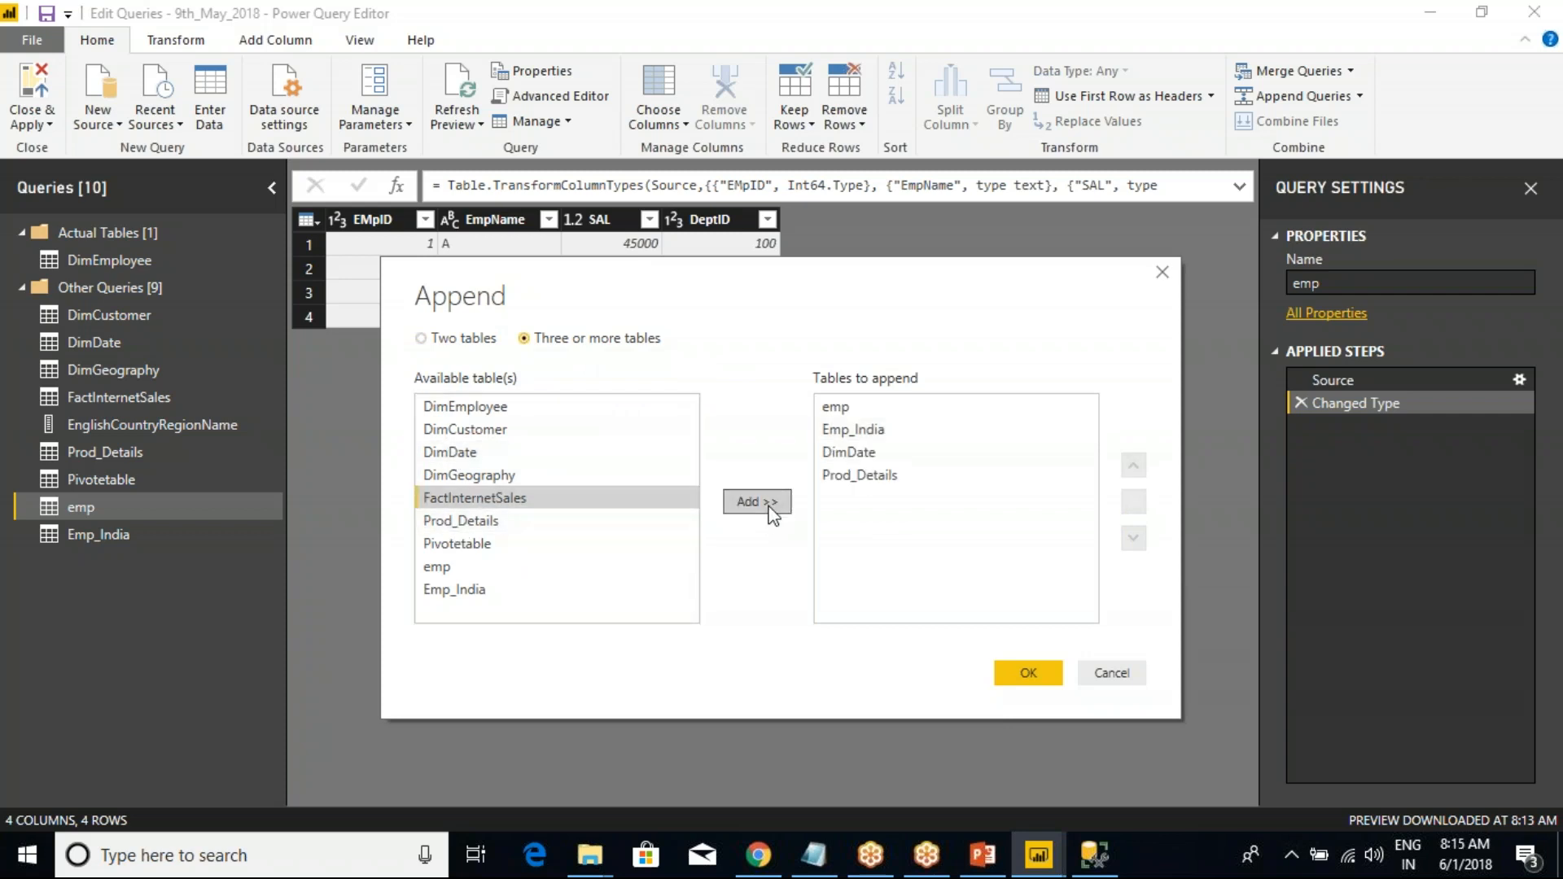
left_click(757, 501)
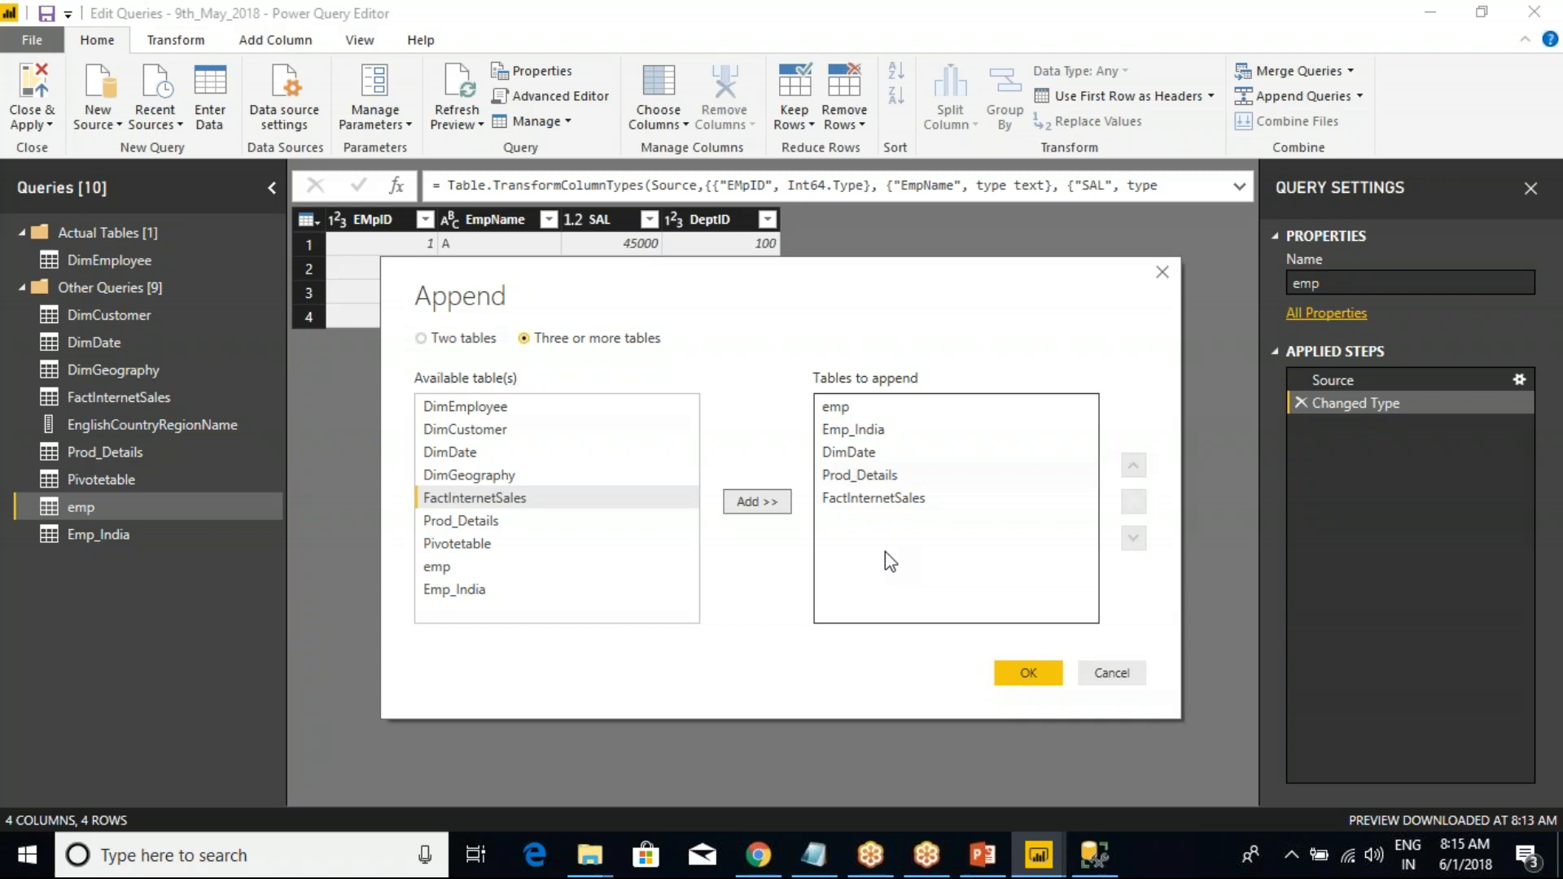
left_click(1110, 672)
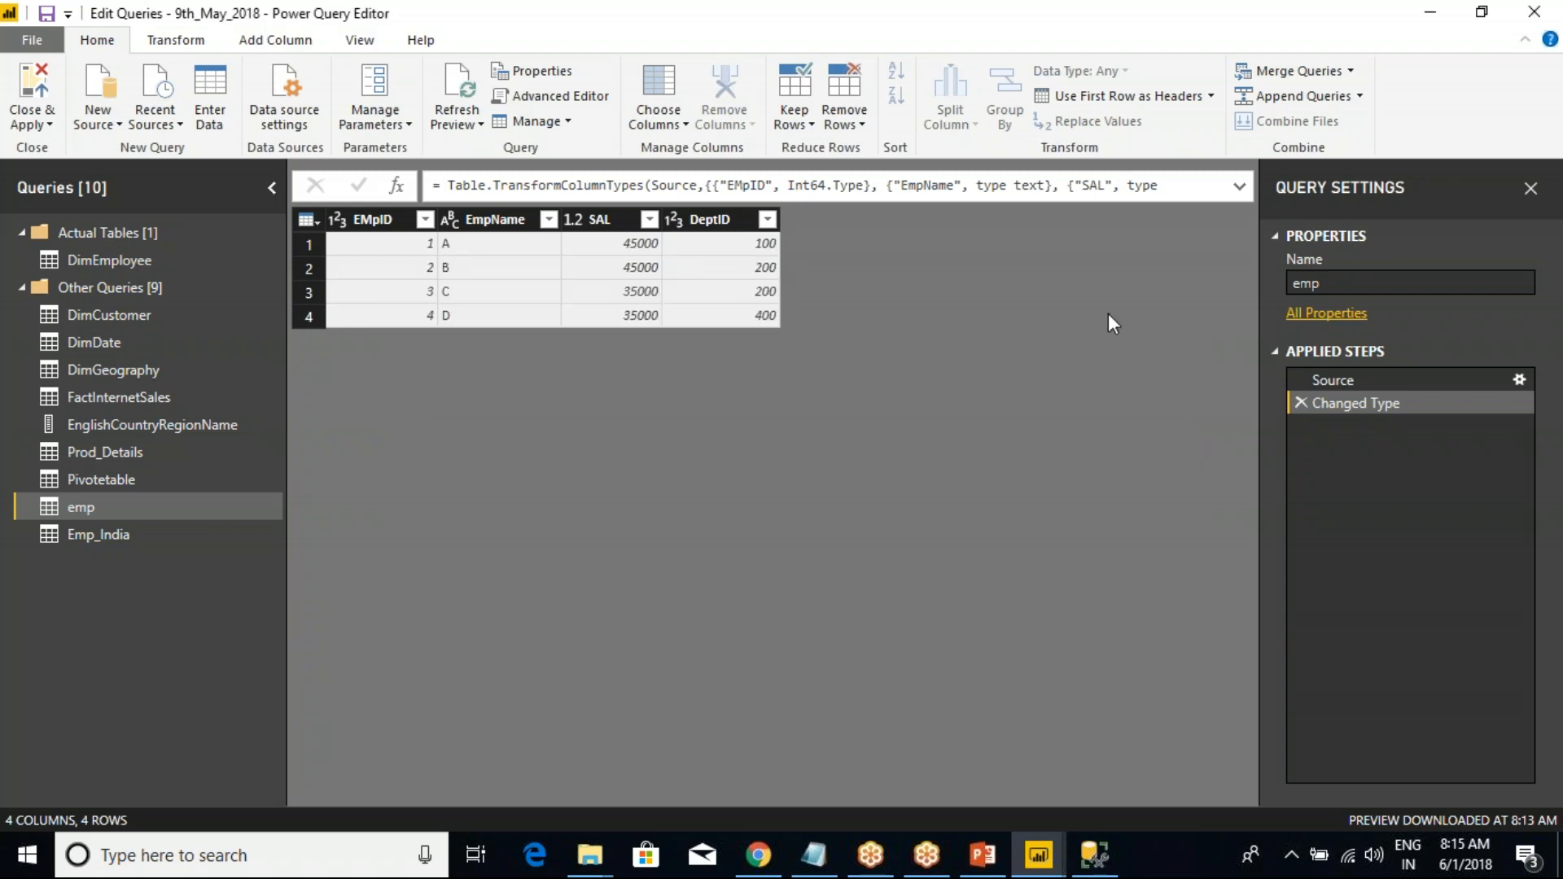
- Append Emp_India to the primary table emp as a new query, using the two-tables mode
left_click(1358, 96)
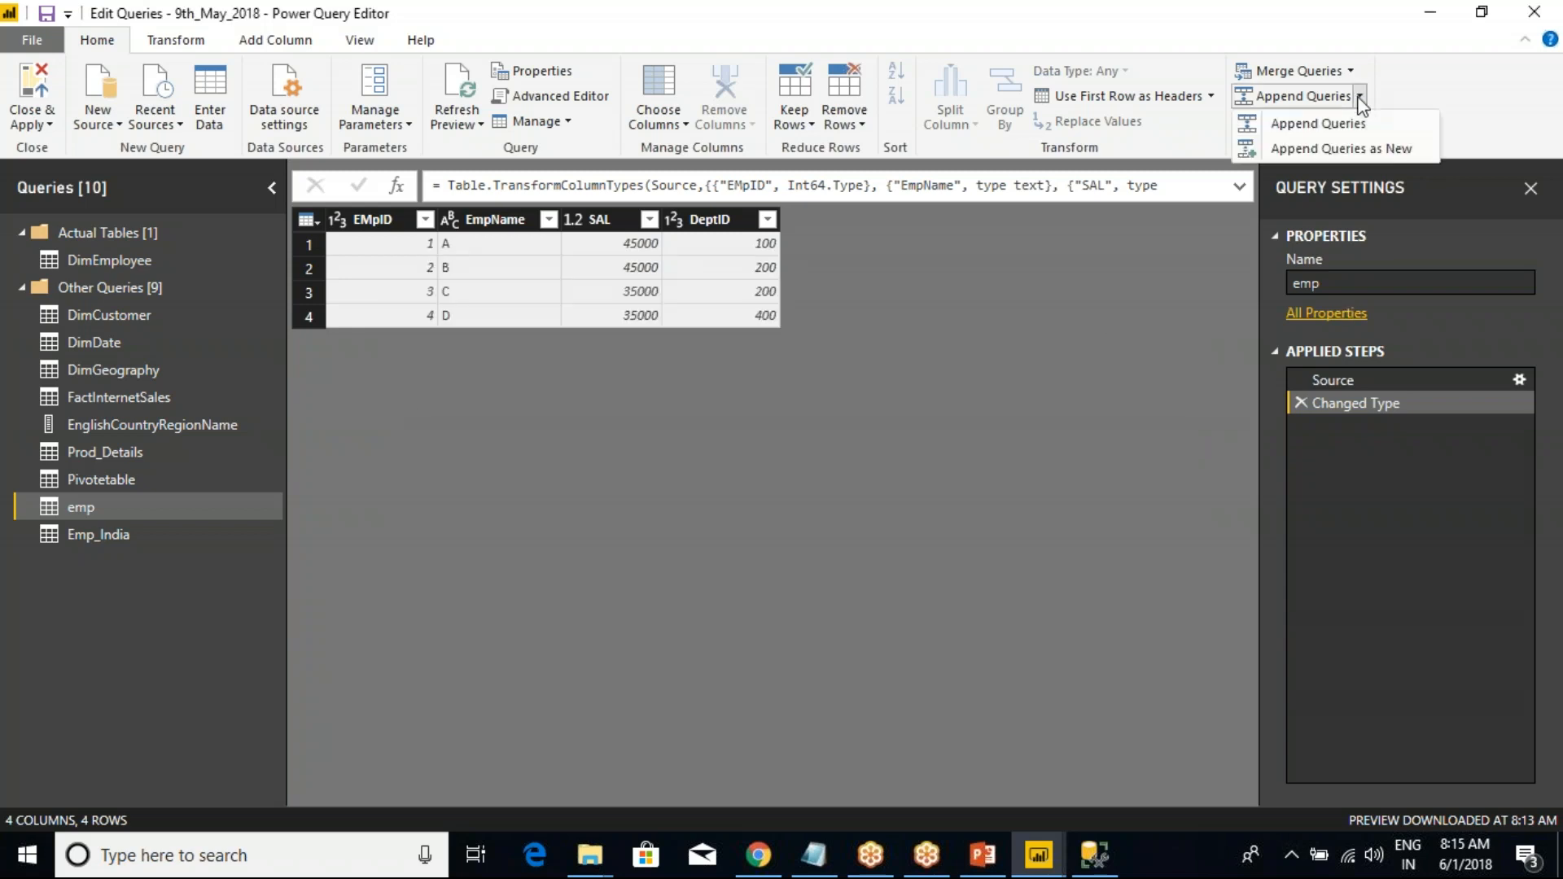
left_click(1354, 150)
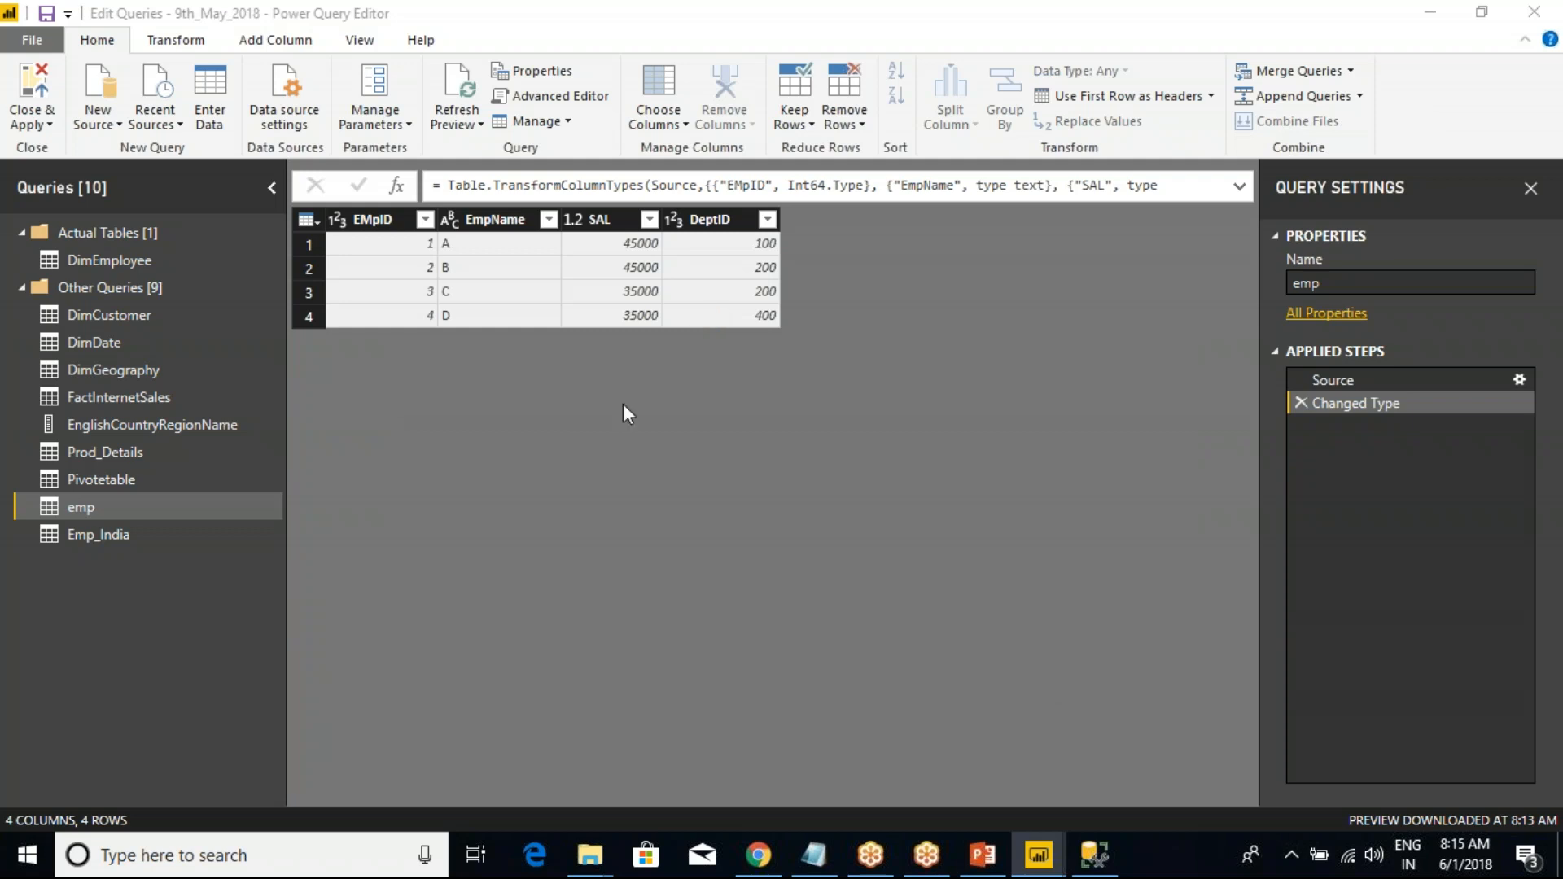
left_click(482, 467)
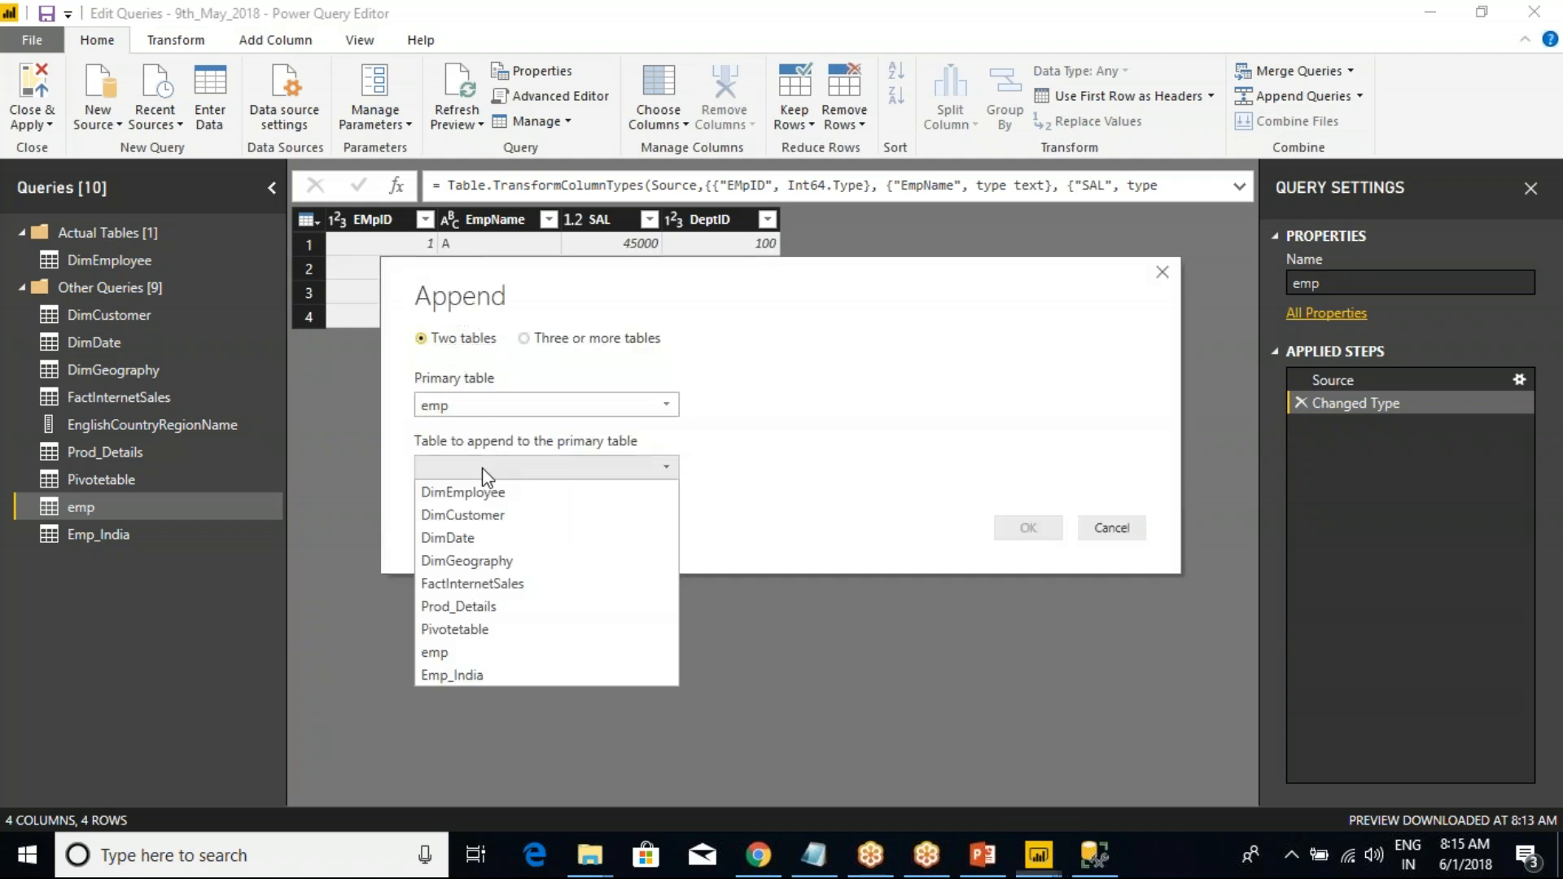
left_click(451, 675)
left_click(1028, 529)
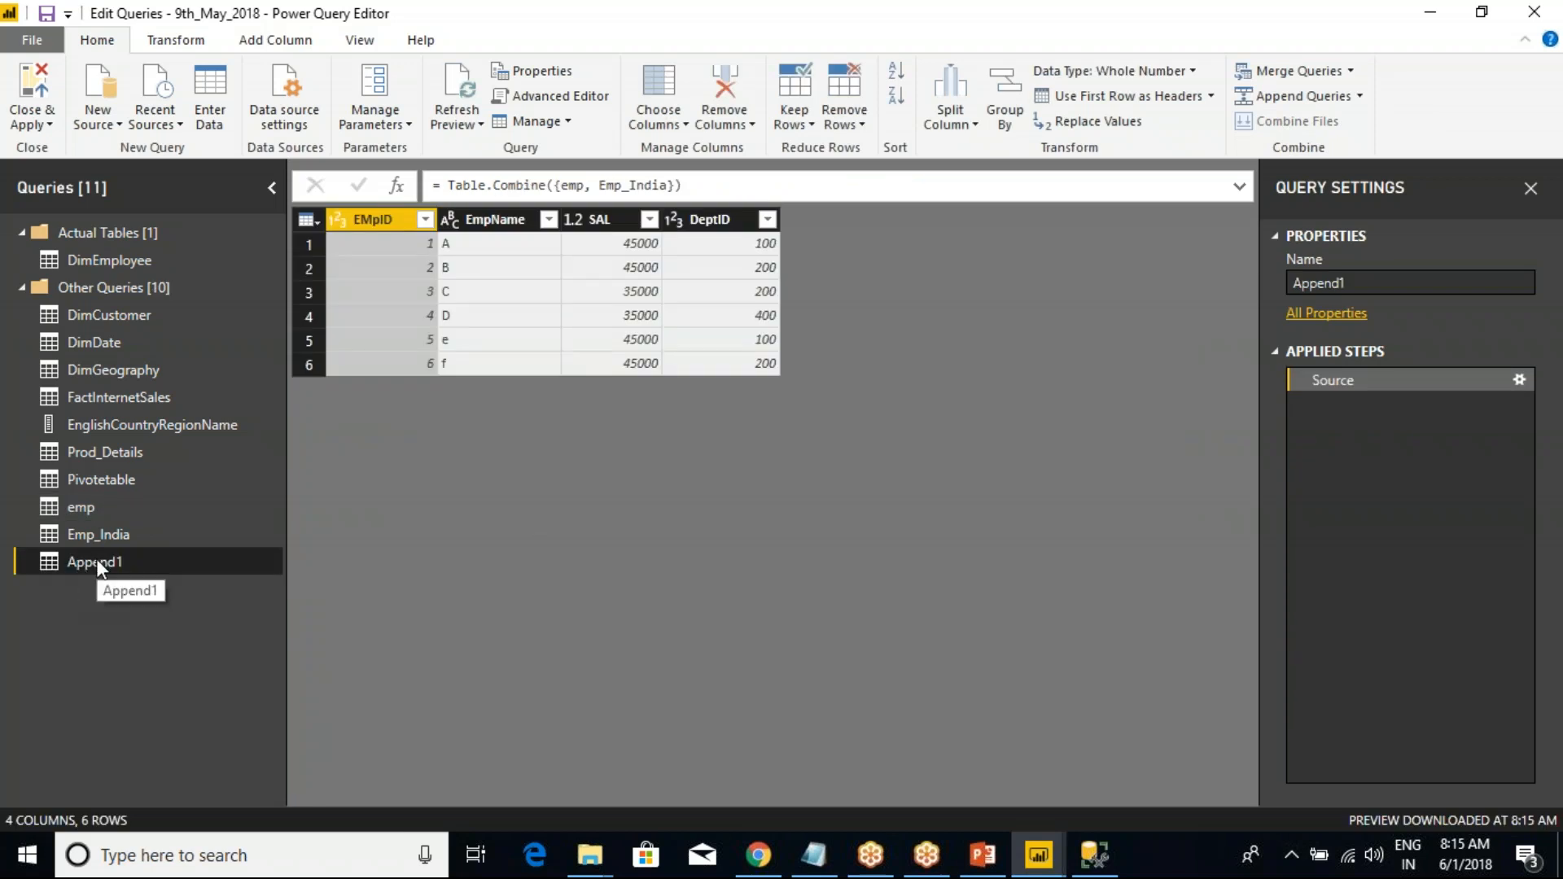
- Rename the newly appended query as Emp_Final
right_click(96, 558)
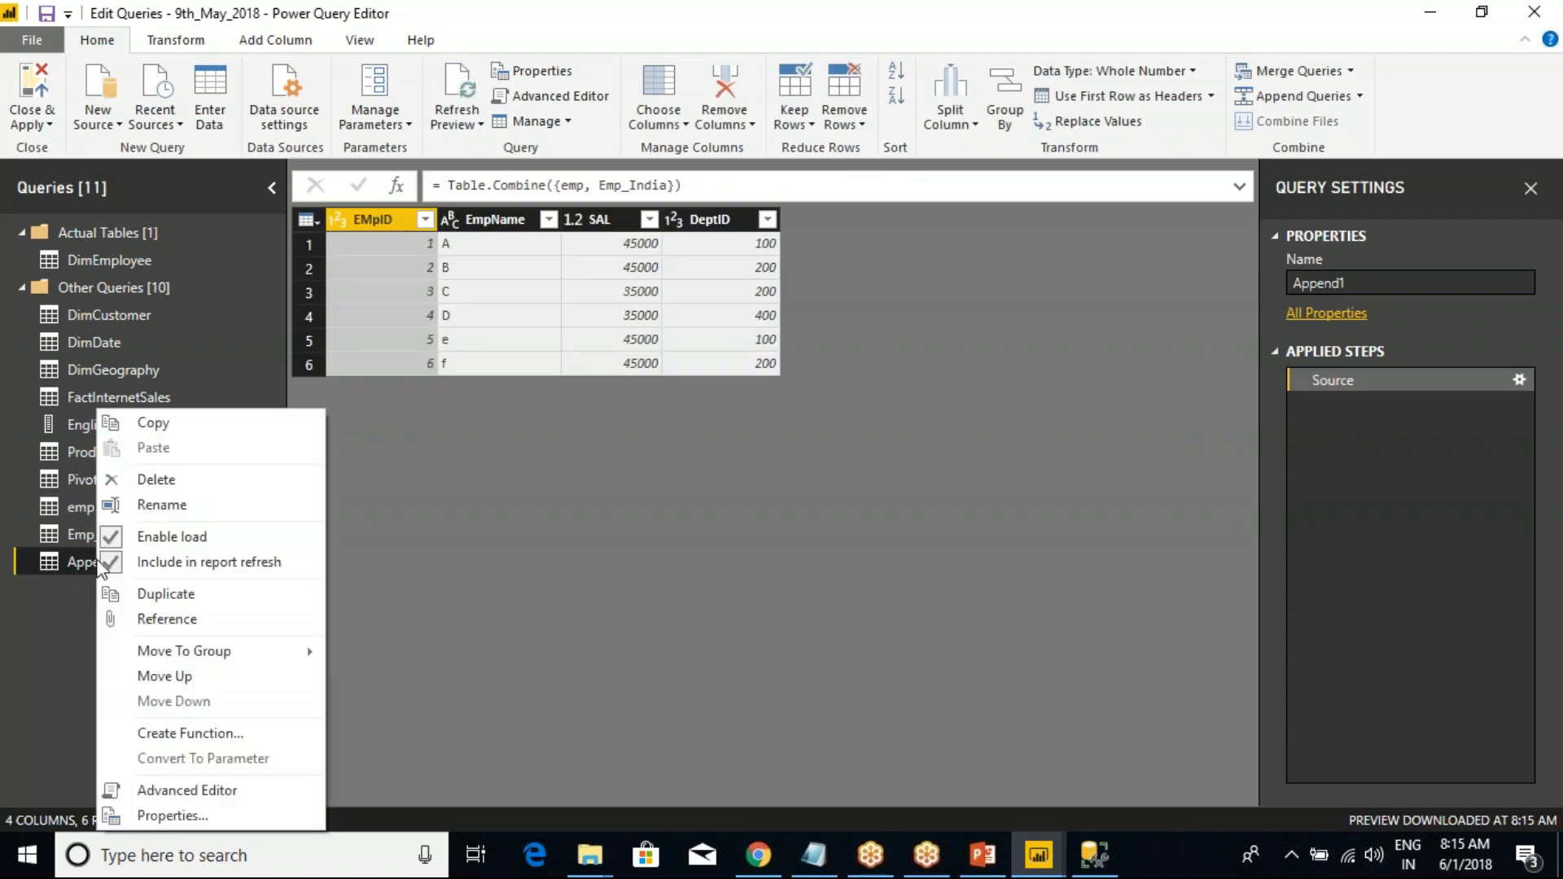
left_click(162, 504)
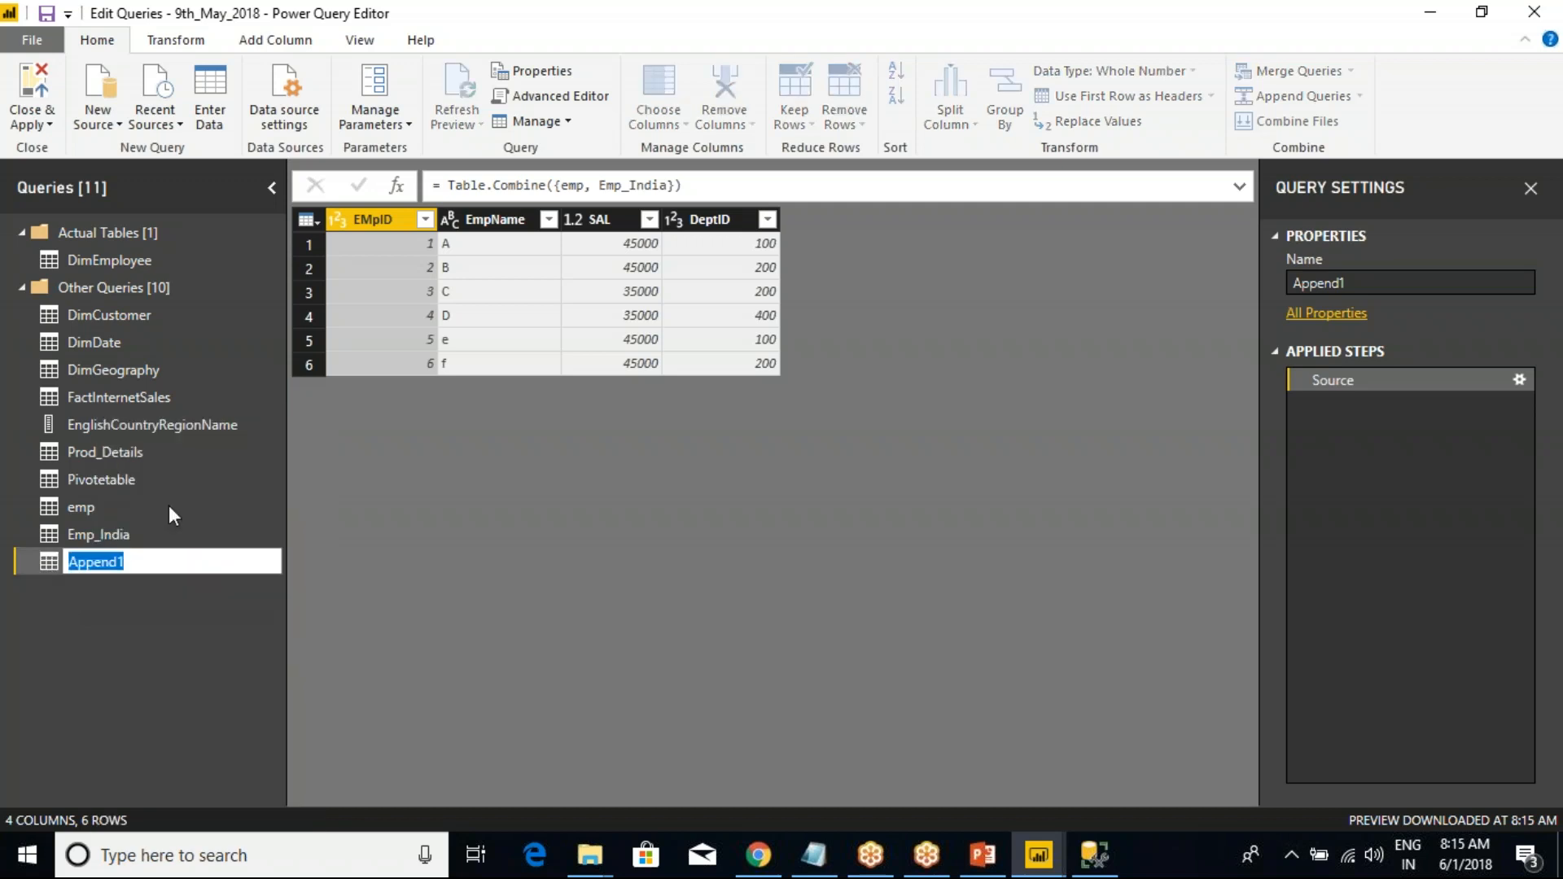
type("Emp_FinalInfo")
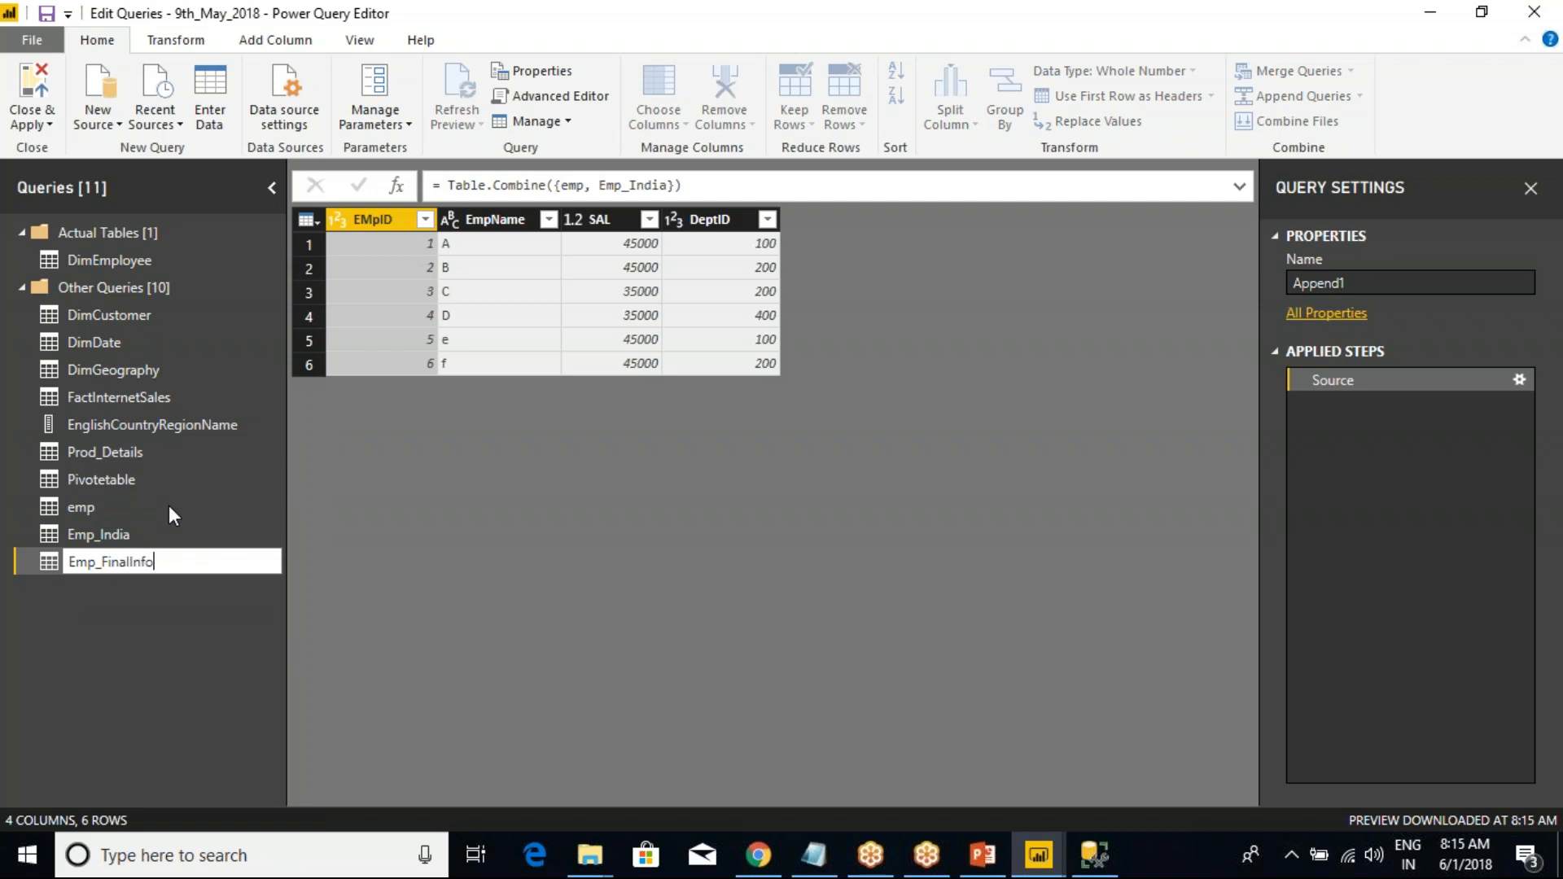
key("BackSpace")
key("BackSpace")
key("BackSpace")
key("BackSpace")
key("Return")
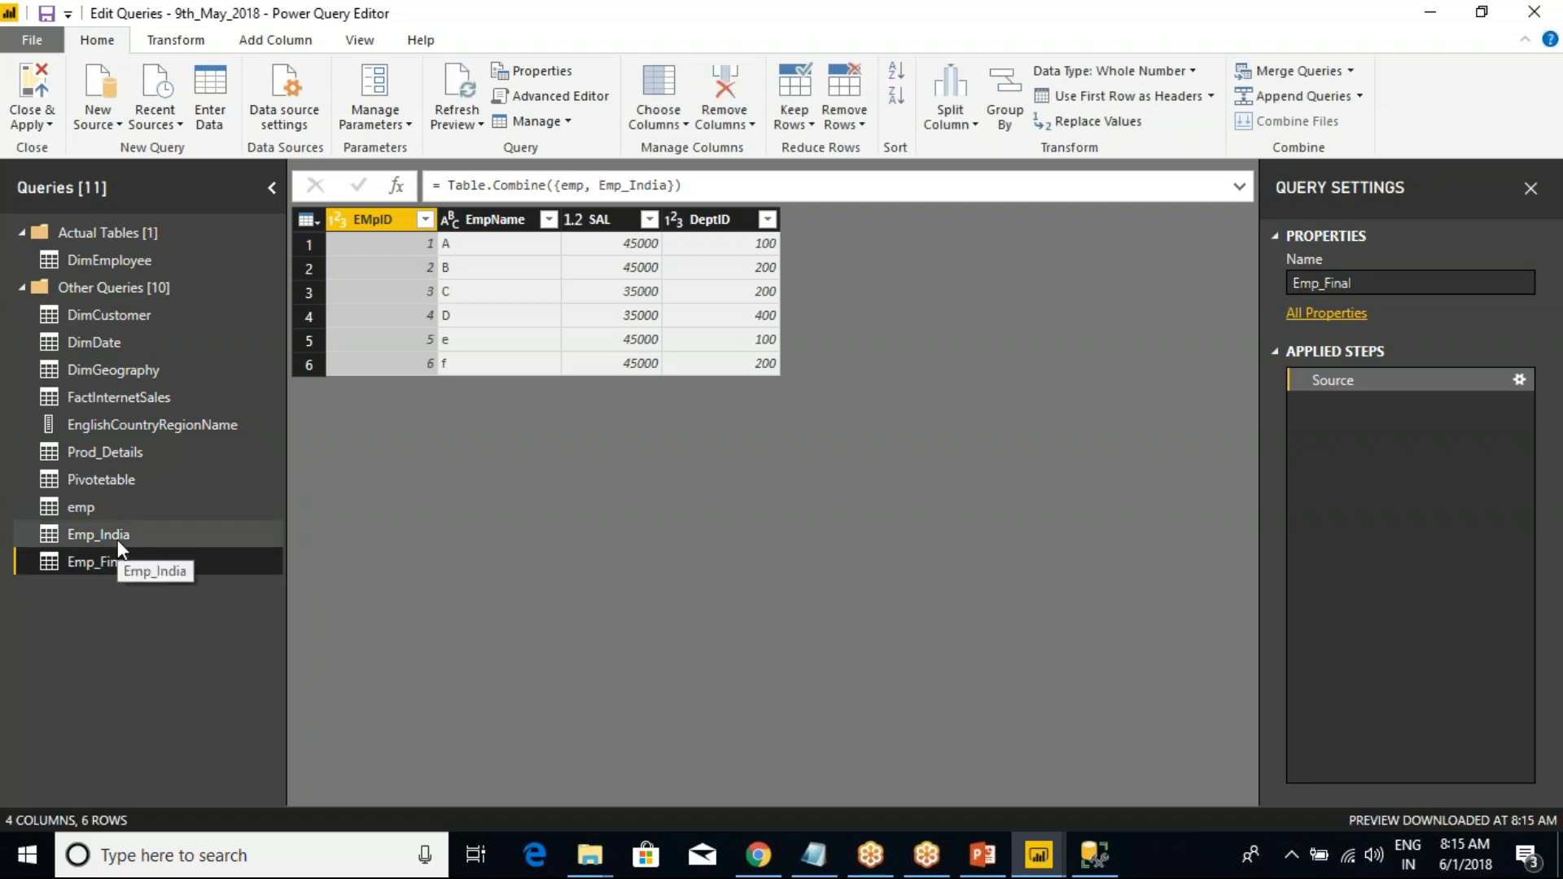
- Examine the rows of the emp and Emp_India source queries and the combined Emp_Final query
left_click(85, 509)
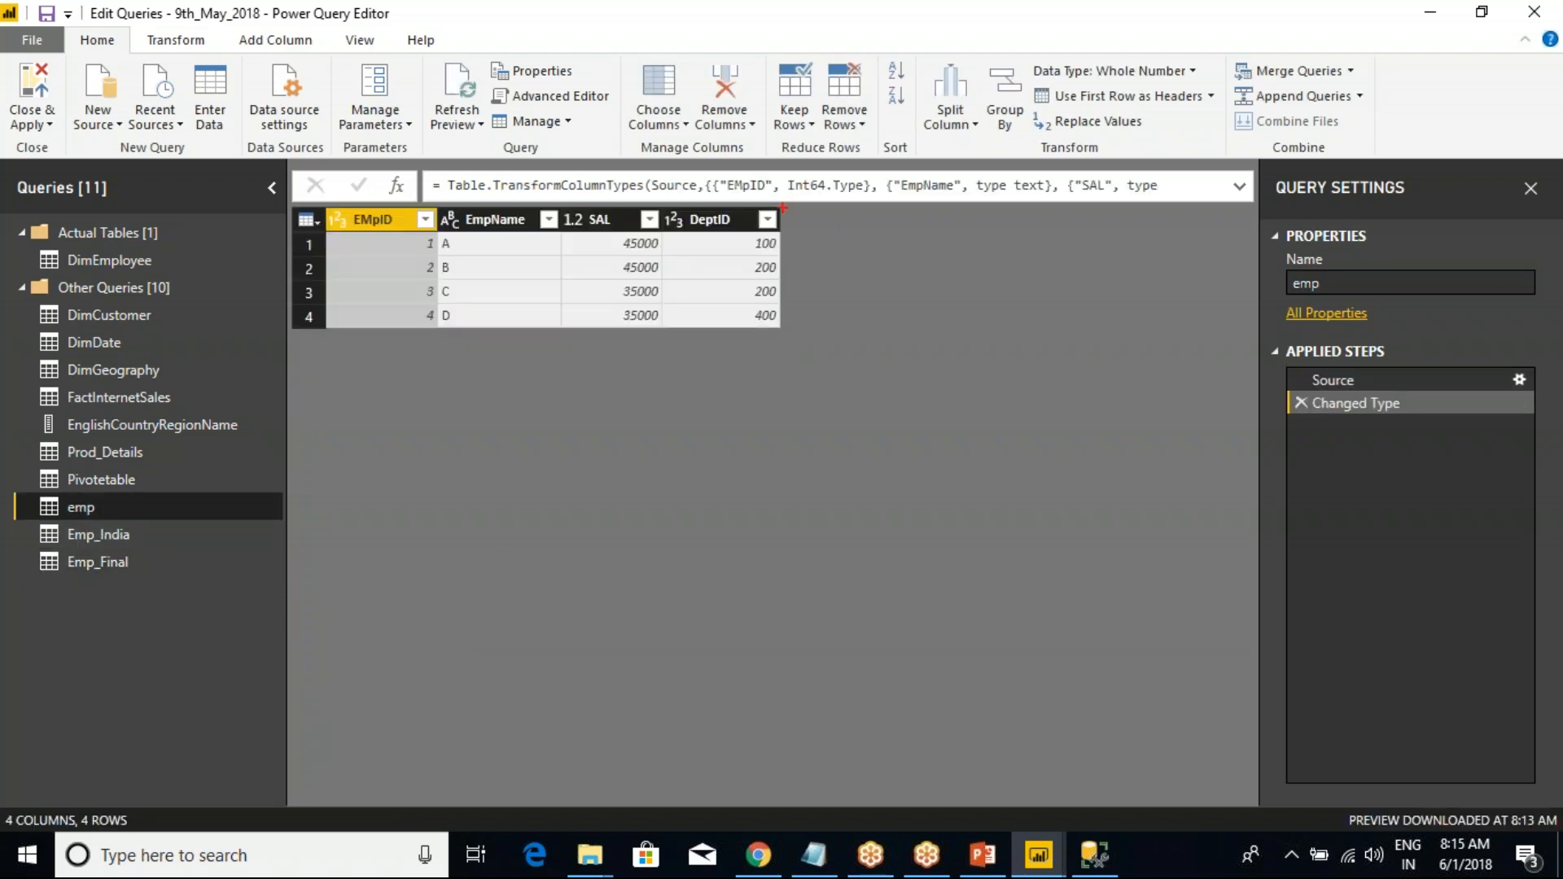
mouse_move(771, 208)
left_mouse_down()
mouse_move(1059, 312)
mouse_move(1068, 345)
left_mouse_up()
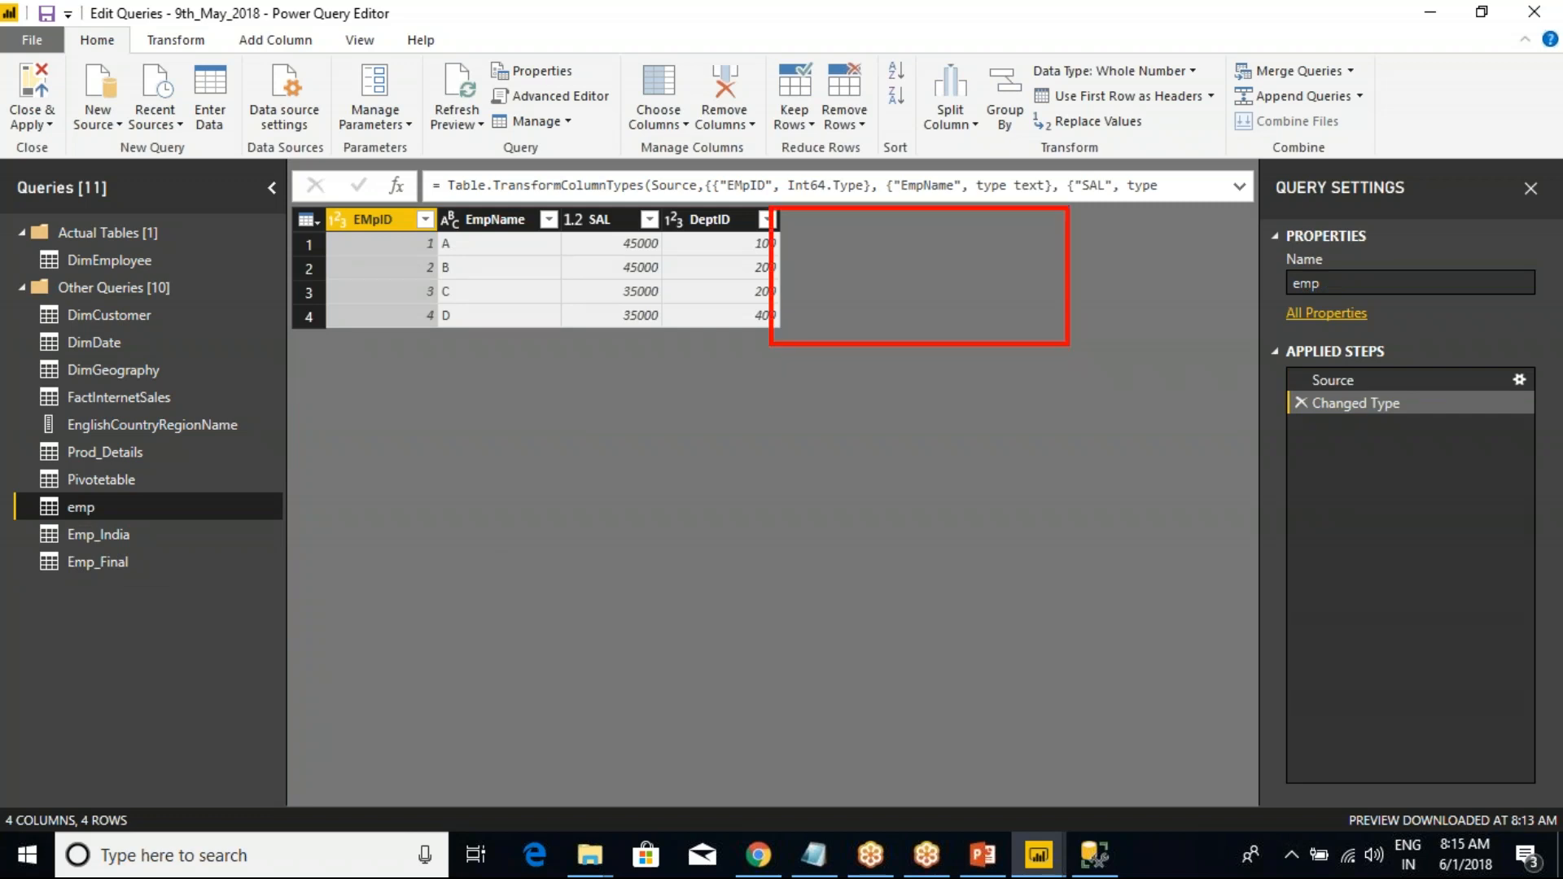
left_click_drag(839, 214, 841, 321)
left_click_drag(934, 199, 934, 327)
left_click_drag(809, 235, 1038, 237)
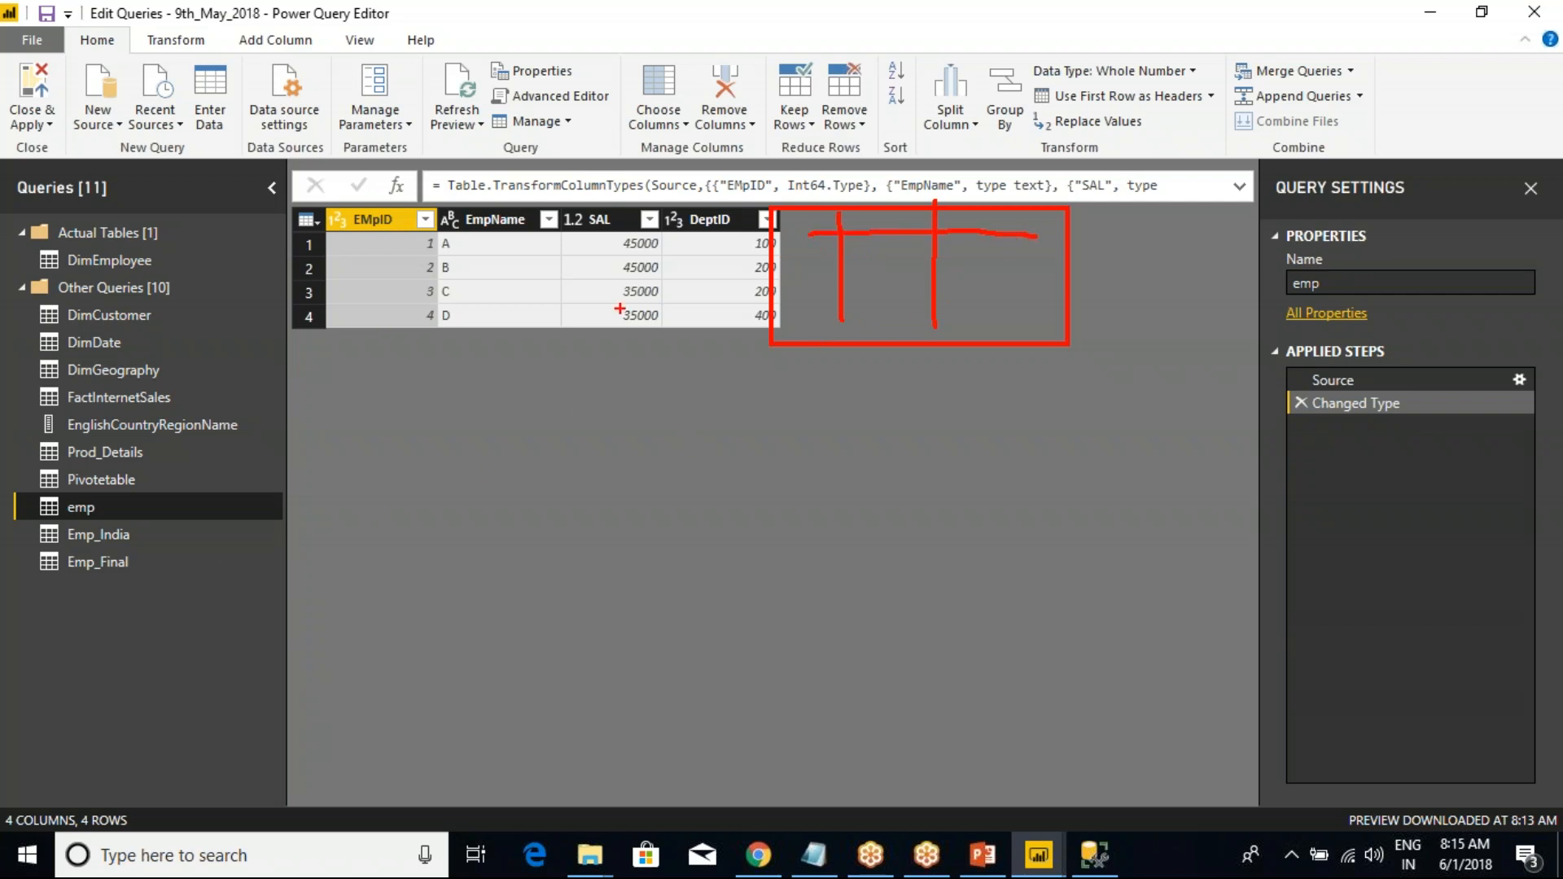
key("Escape")
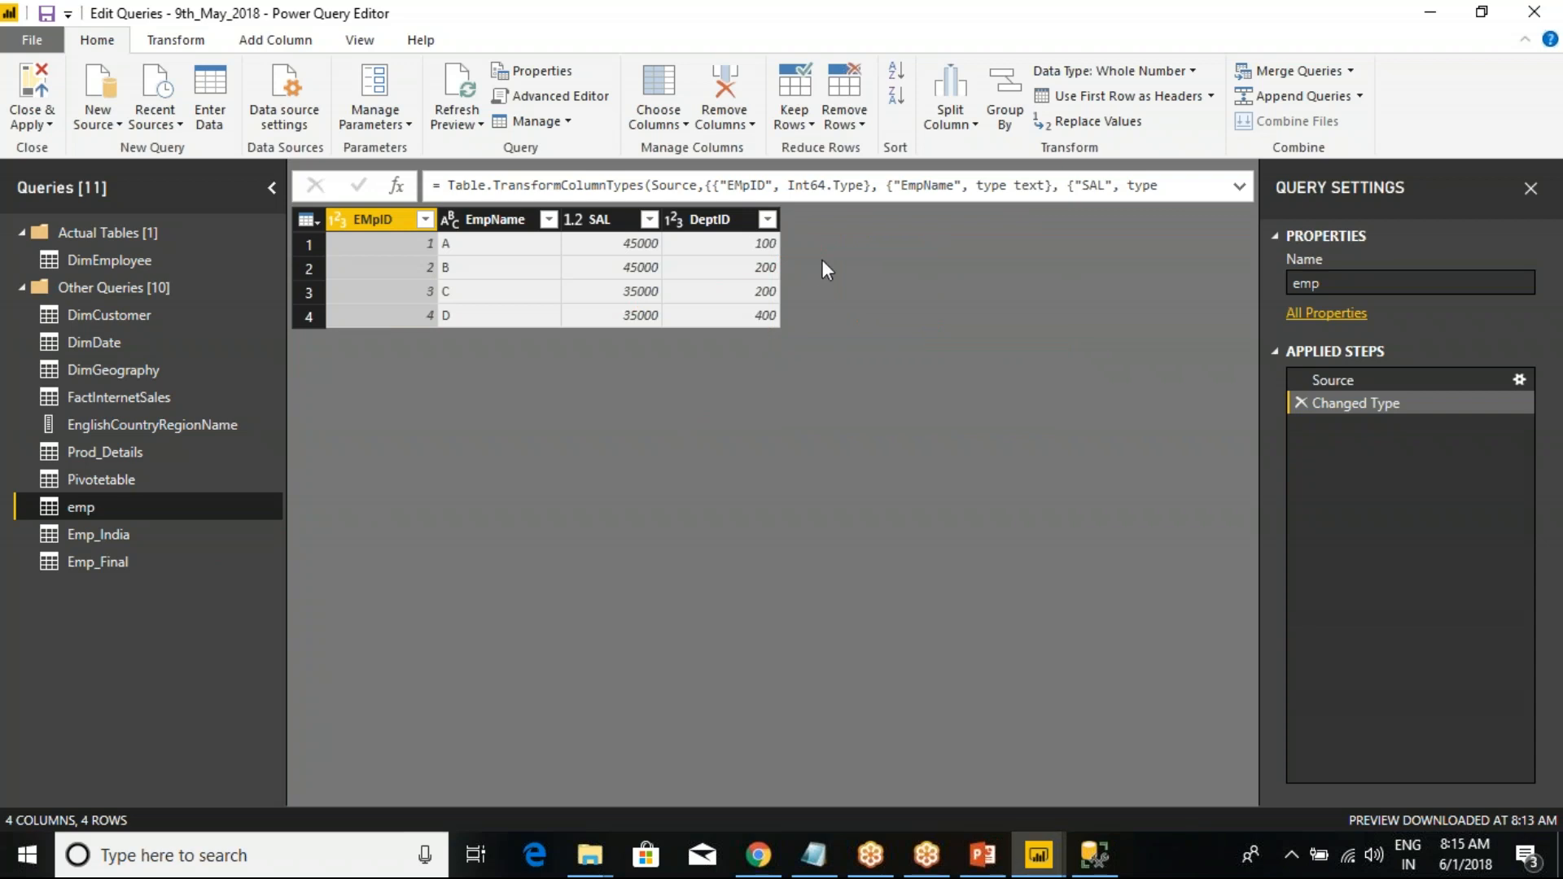
left_click(113, 534)
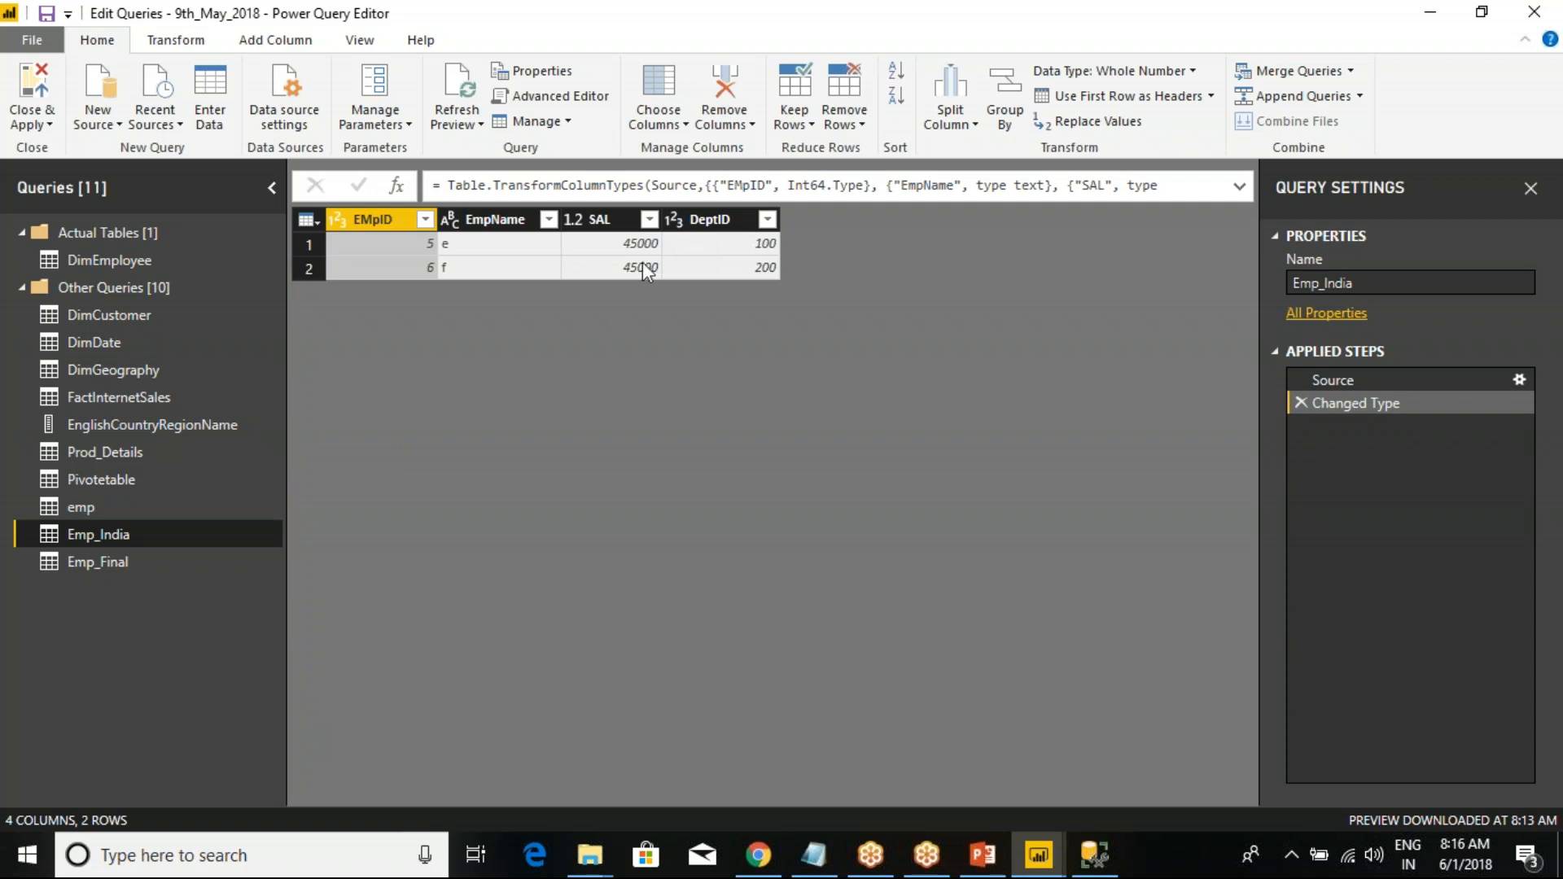
left_click(154, 560)
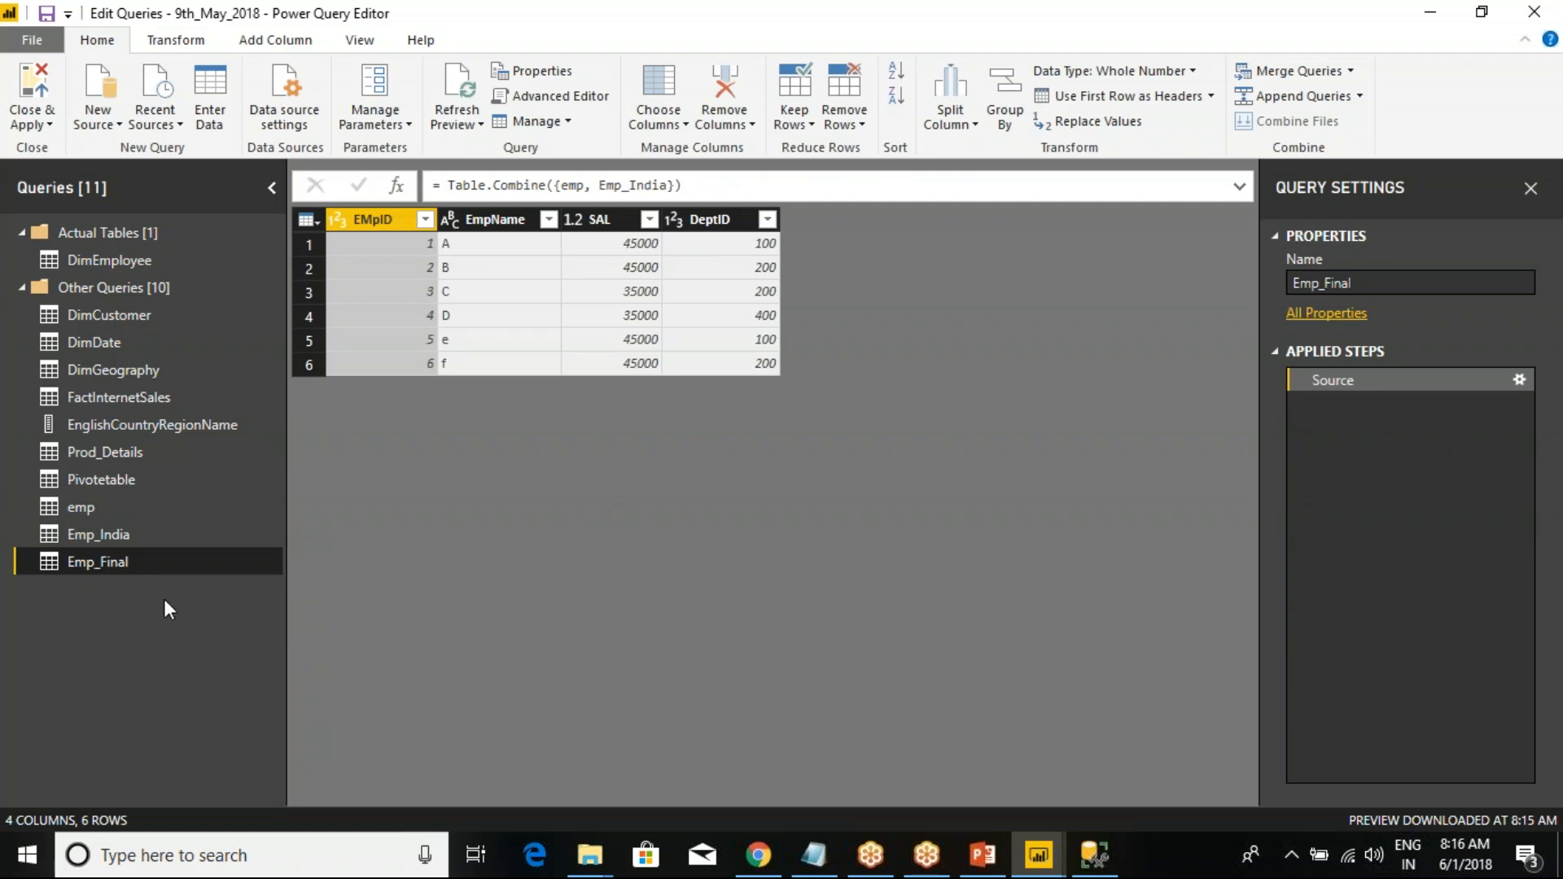
- Compare the column structure of emp and Emp_India, ending on the Emp_Final query
left_click(81, 510)
left_click(91, 536)
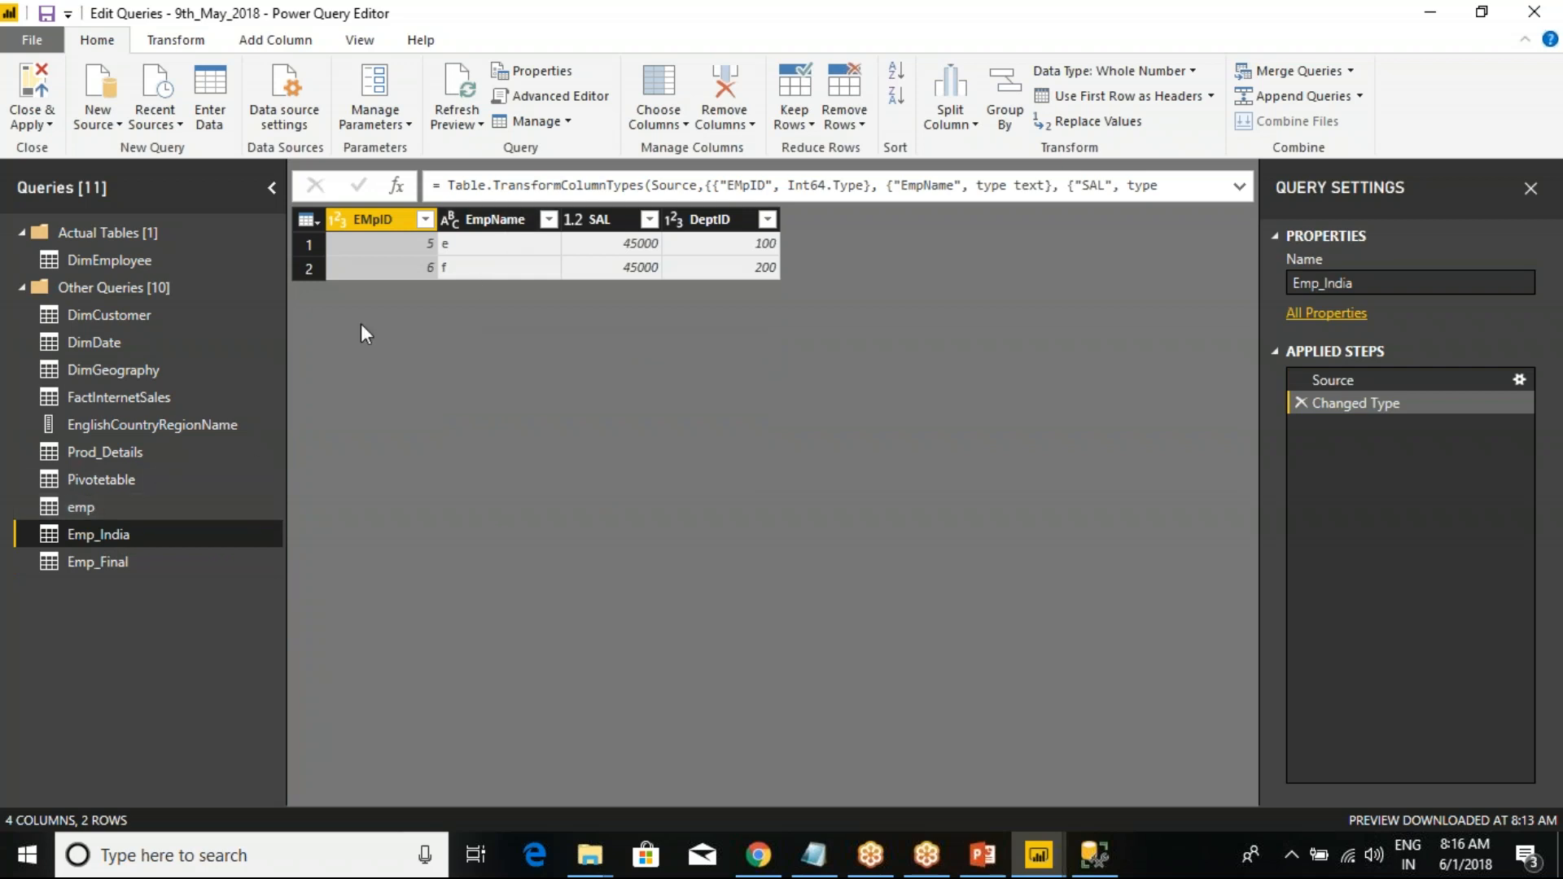
left_click(96, 508)
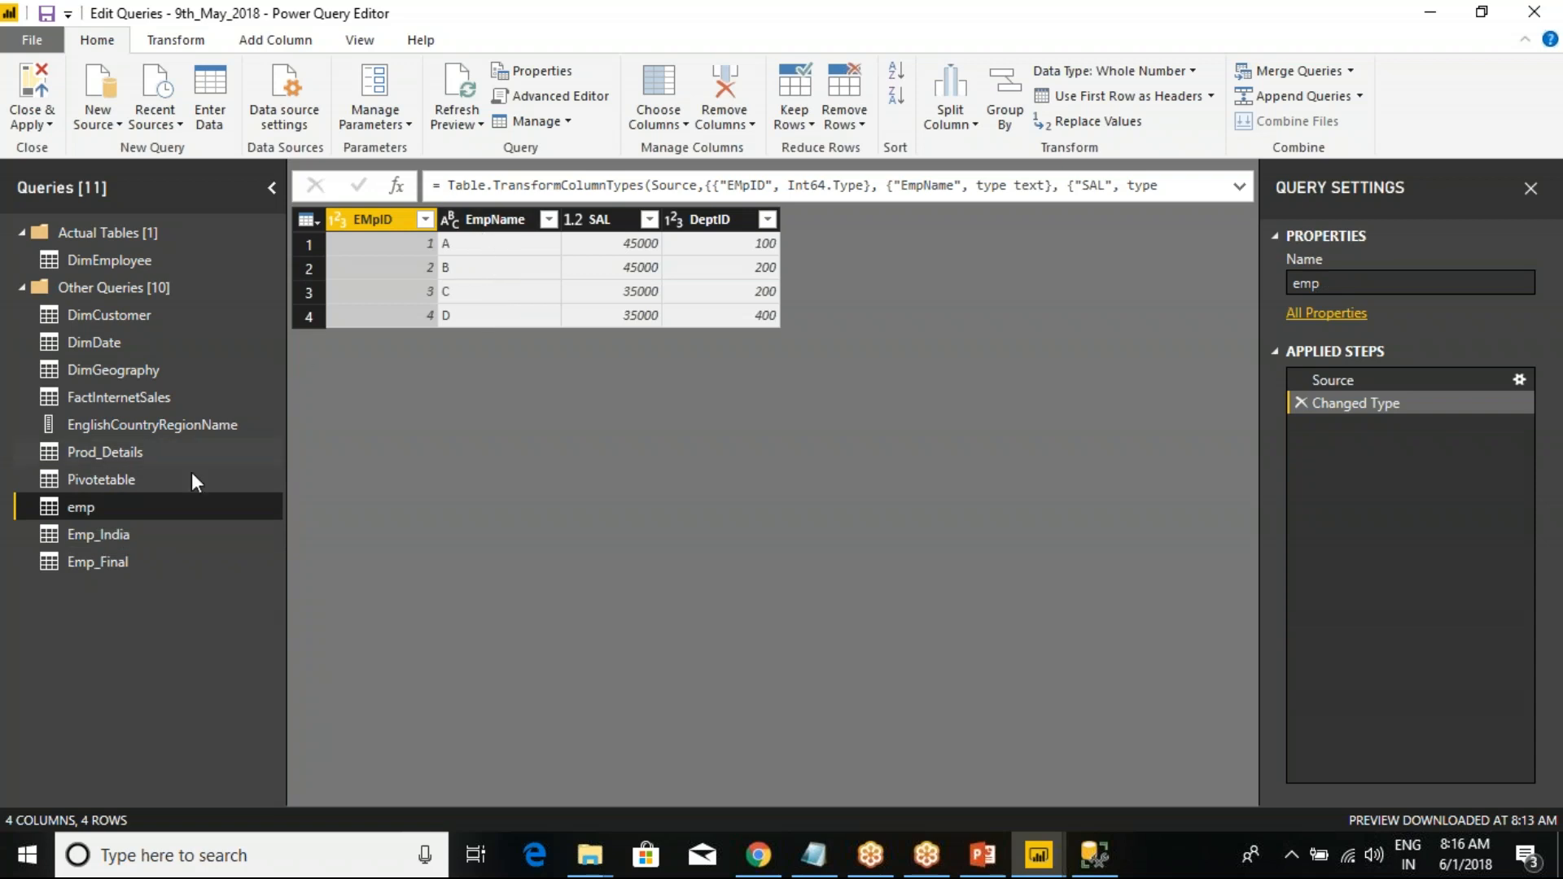
left_click(113, 534)
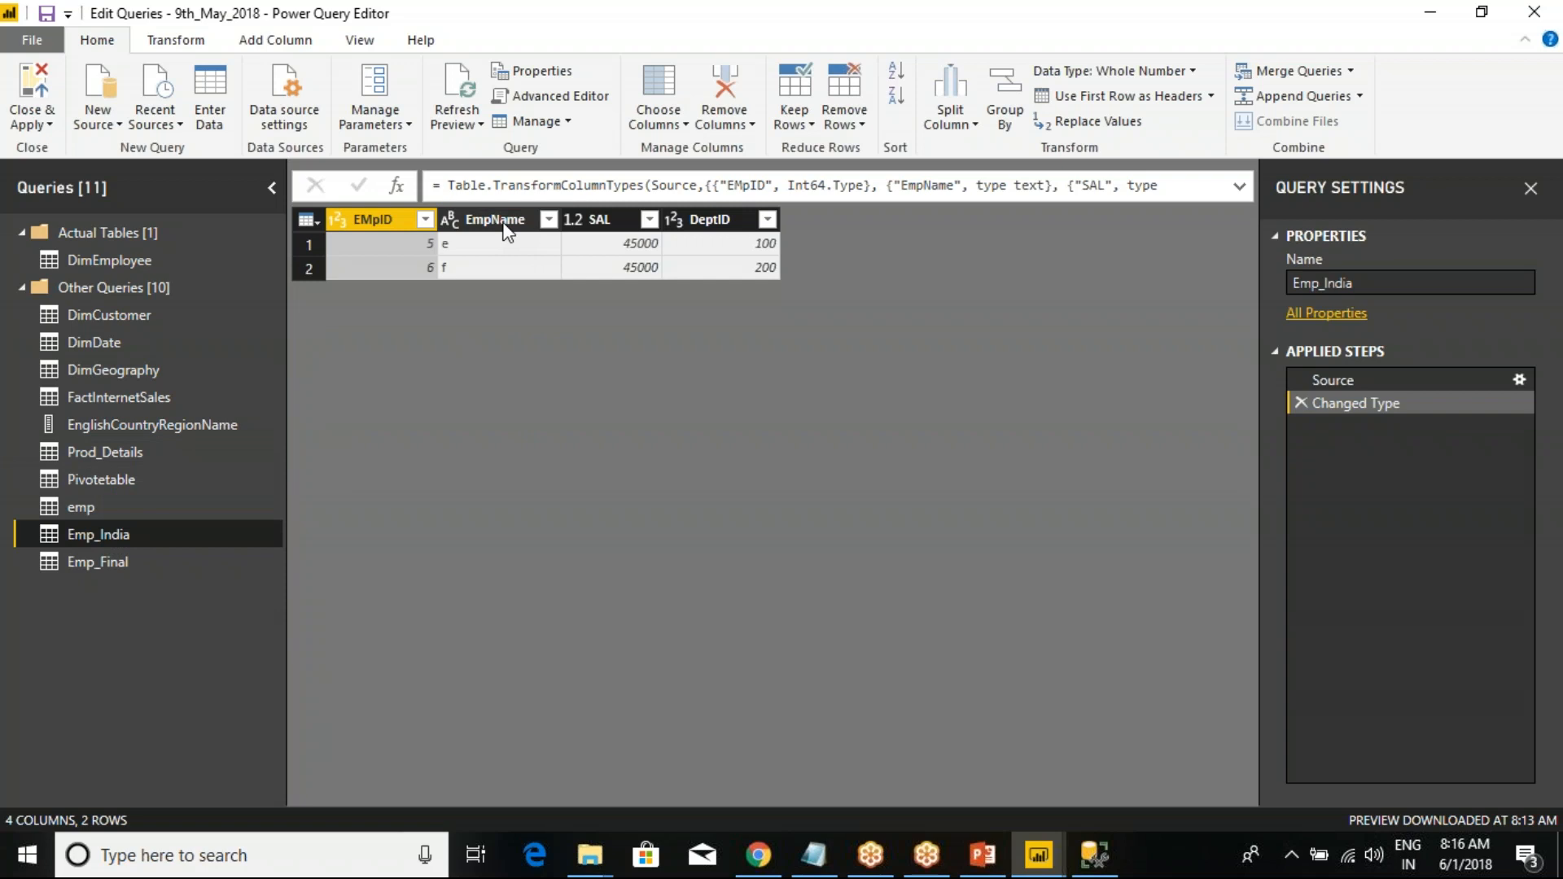
left_click(91, 506)
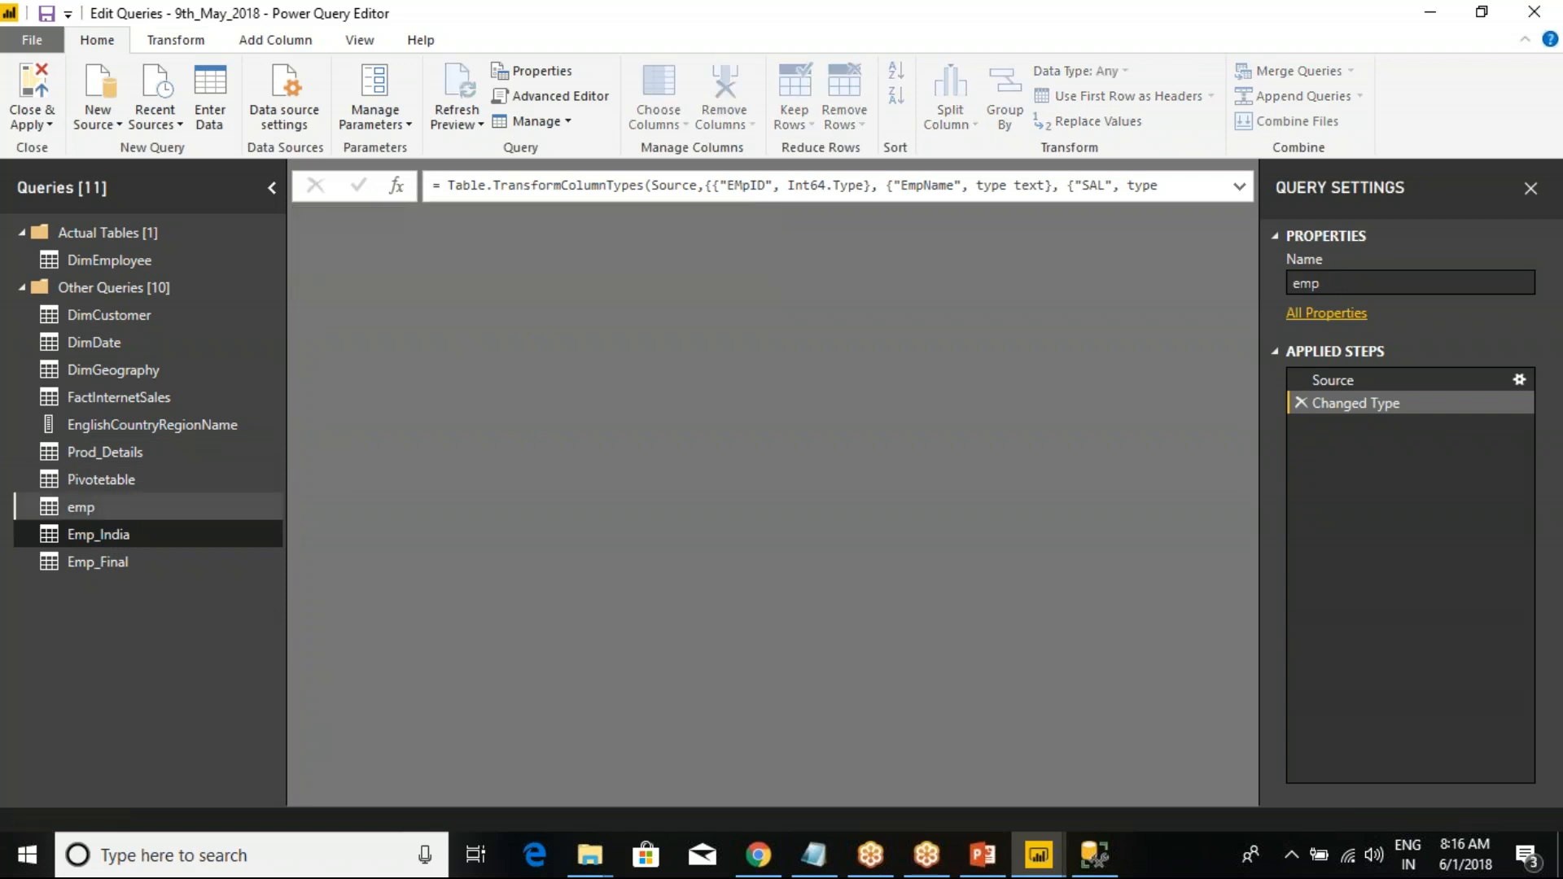
left_click(104, 533)
left_click(93, 508)
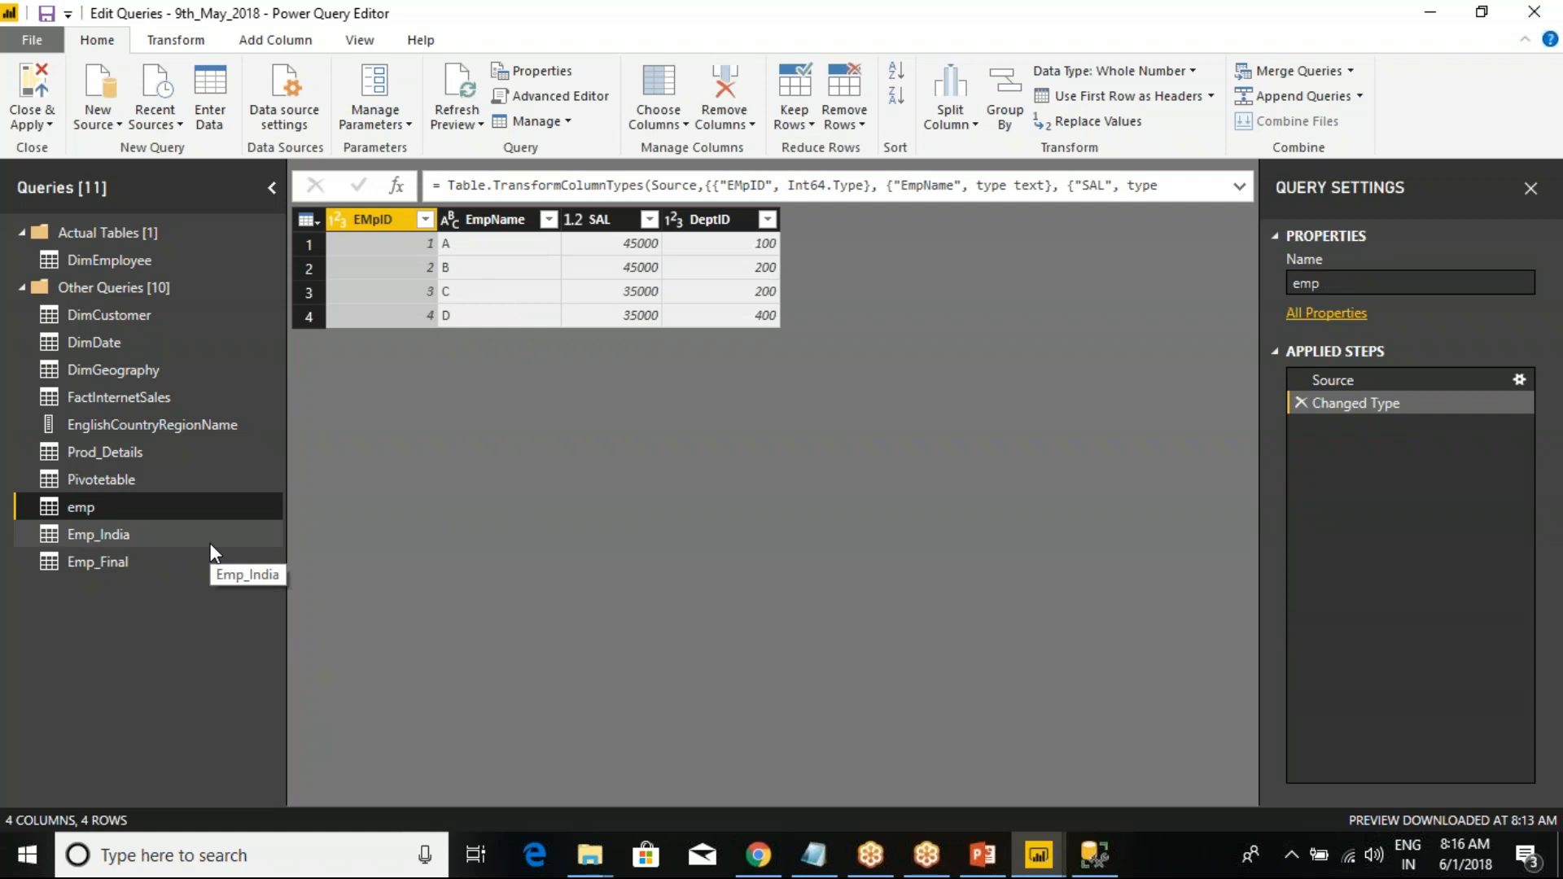
left_click(96, 560)
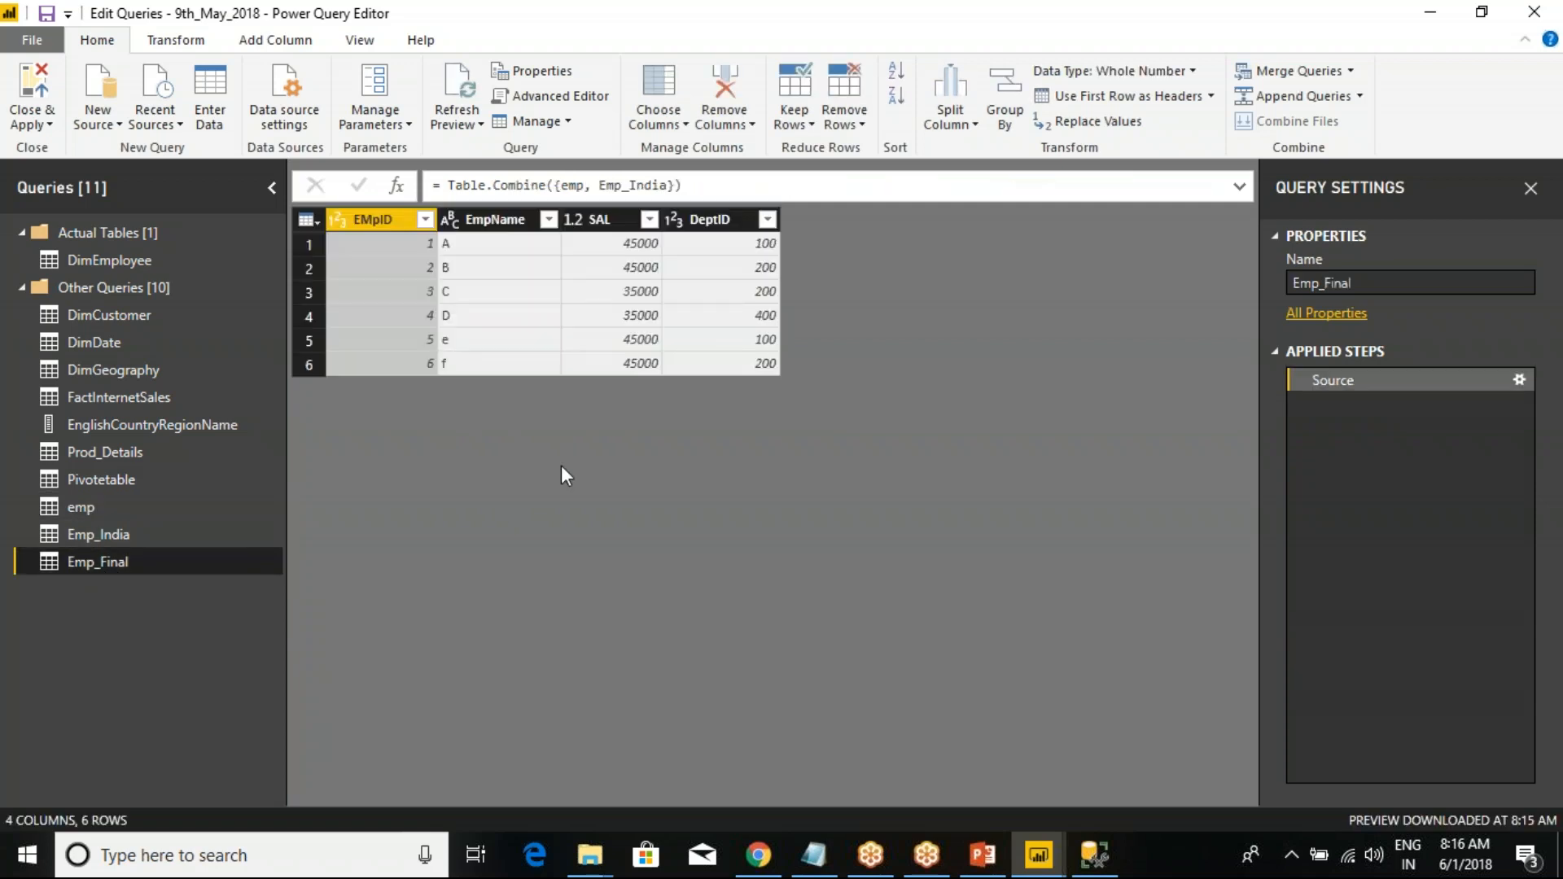
- Review the Merge Queries line in the Notepad class notes and return to the Power Query Editor
left_click(814, 855)
left_click(680, 457)
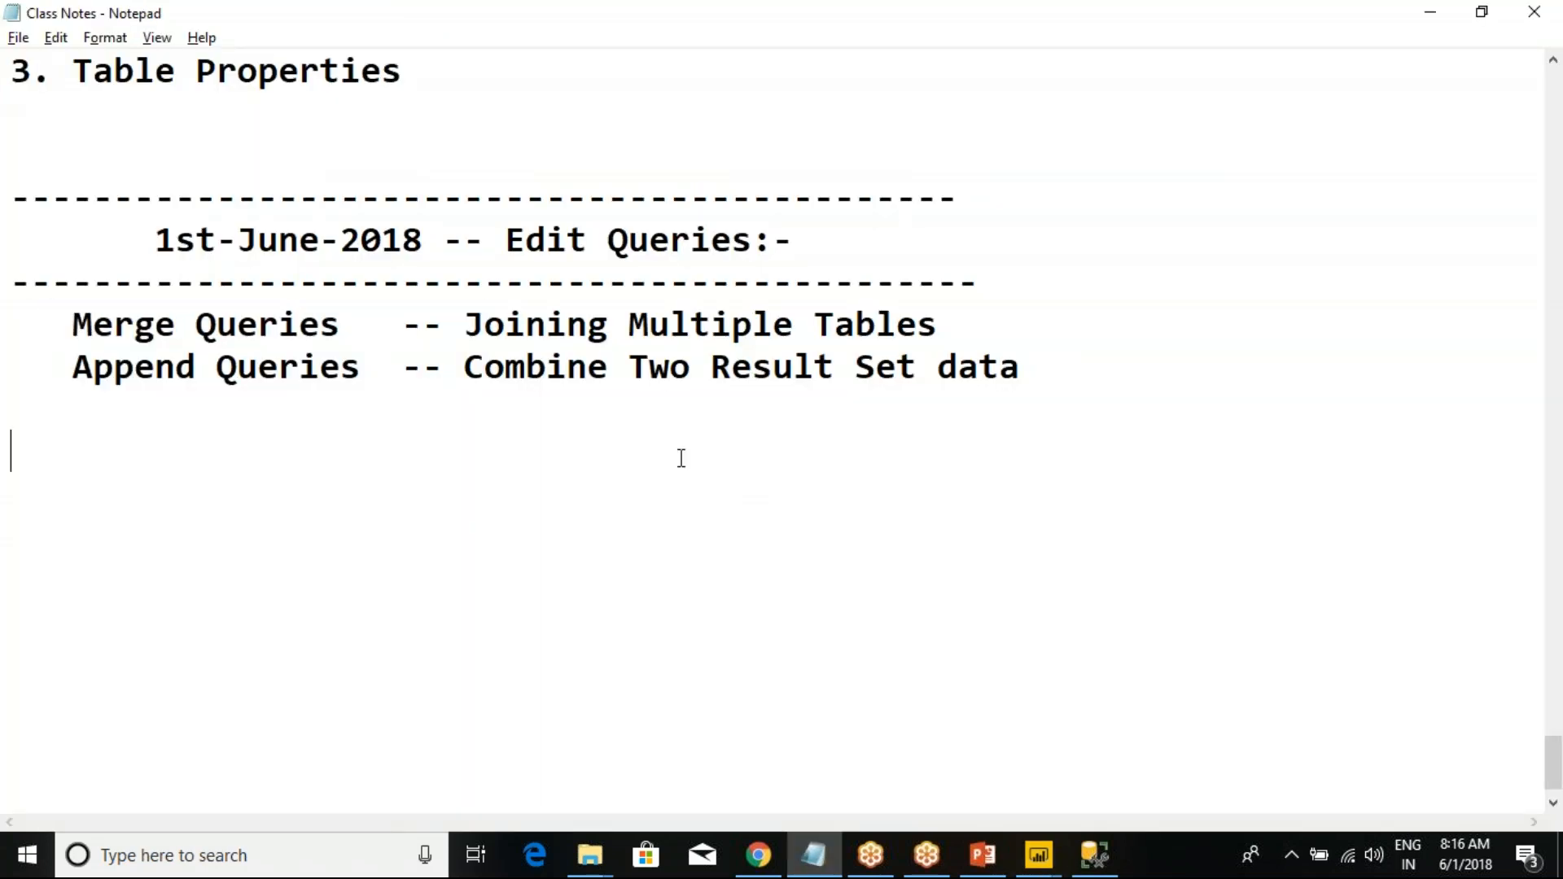
left_click_drag(75, 317, 362, 319)
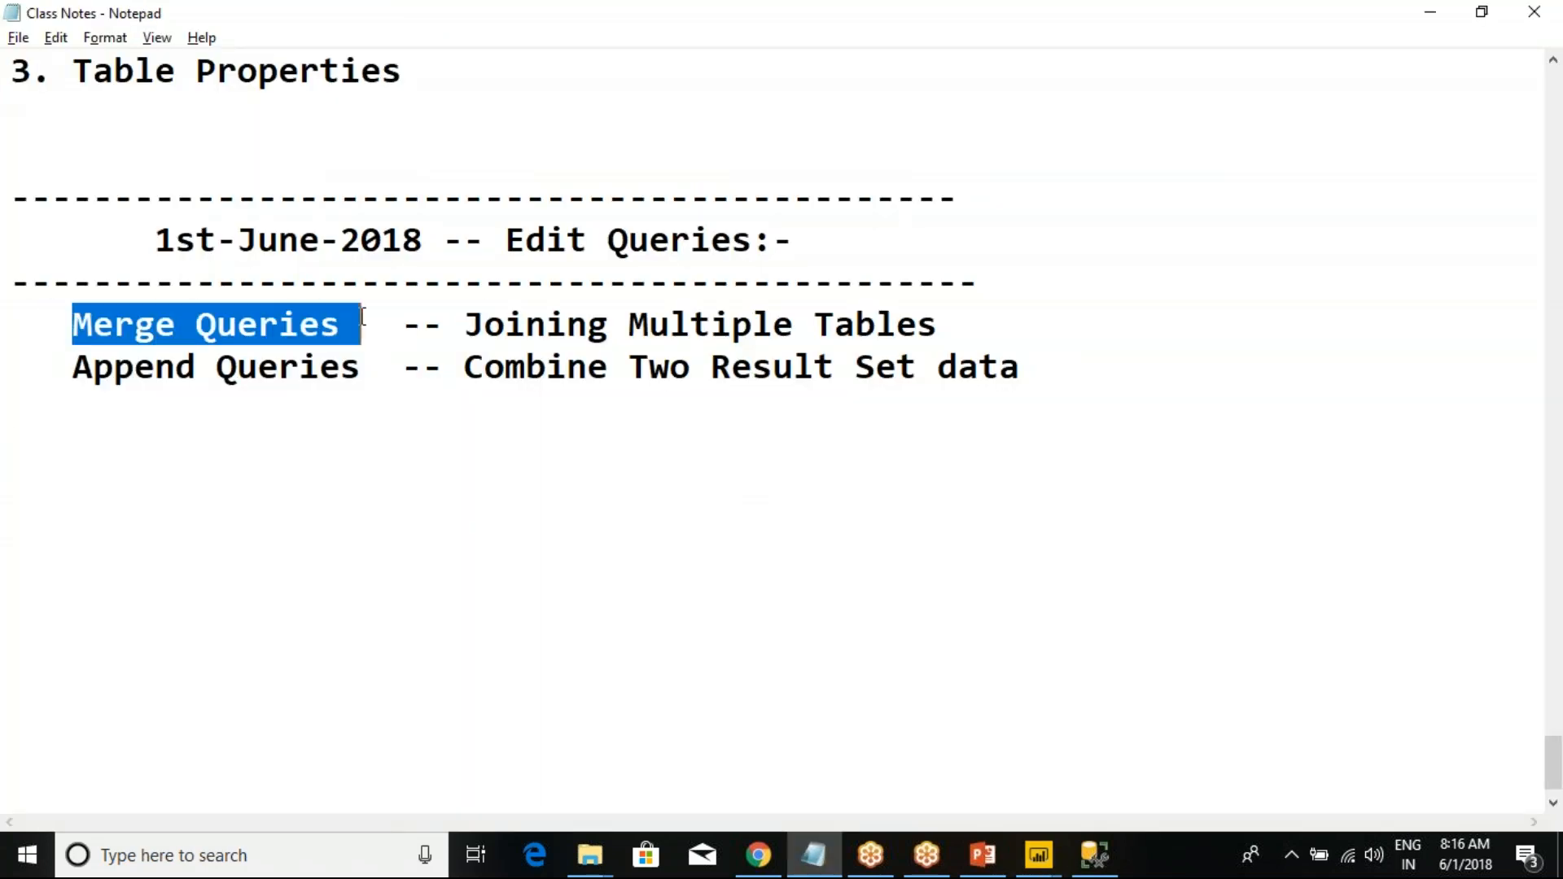
left_click(362, 317)
key("alt+Tab")
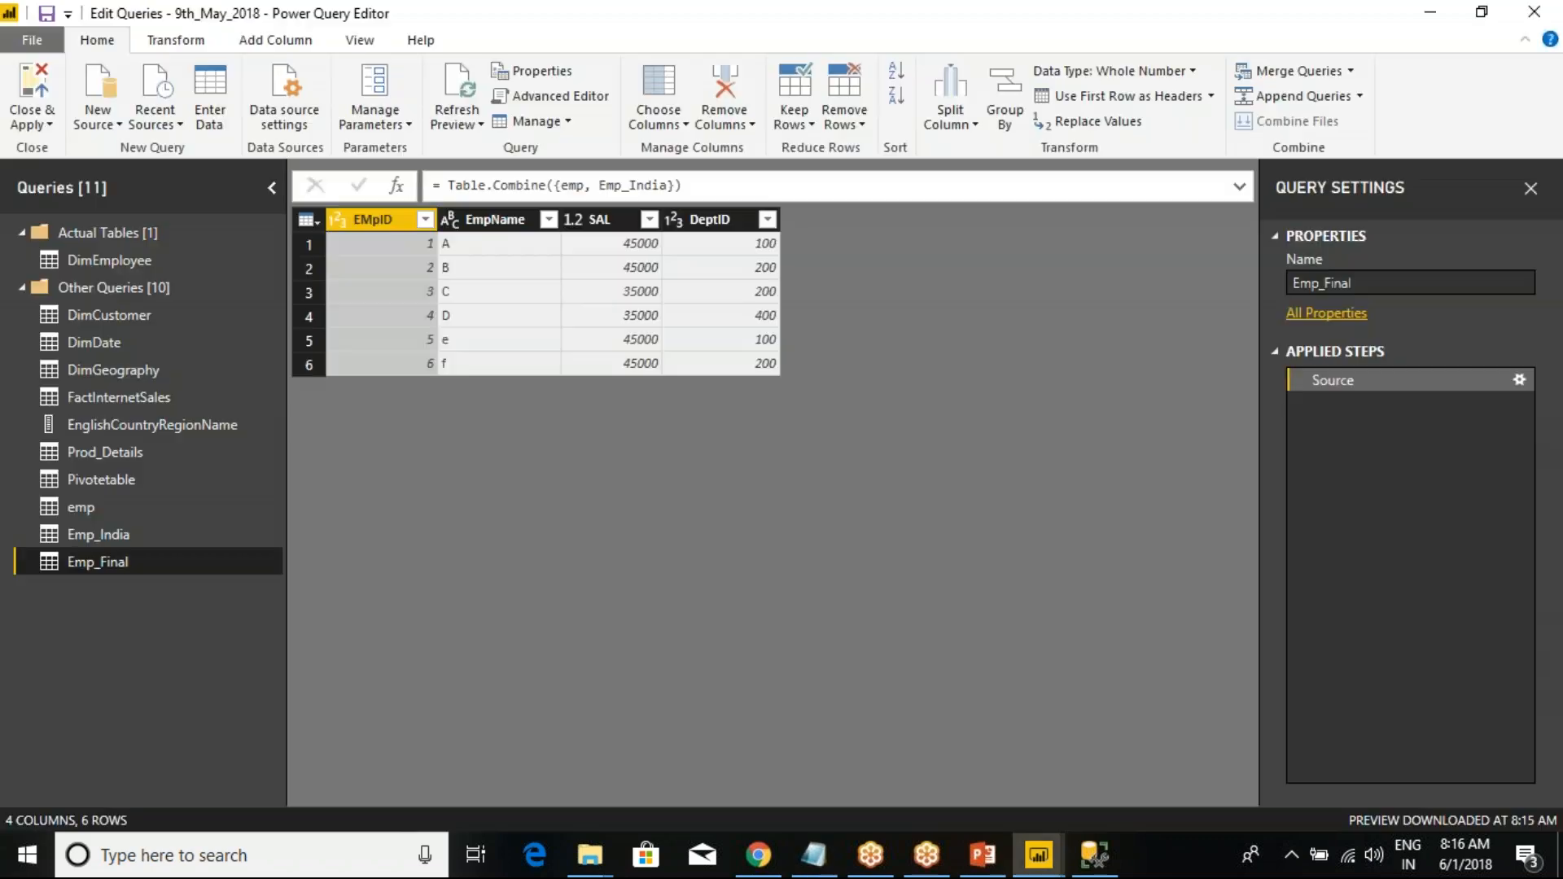
- In SQL Server Management Studio, replace EMP_India and the union query below it with Dept, and run the EMP and Dept selects
left_click(1095, 855)
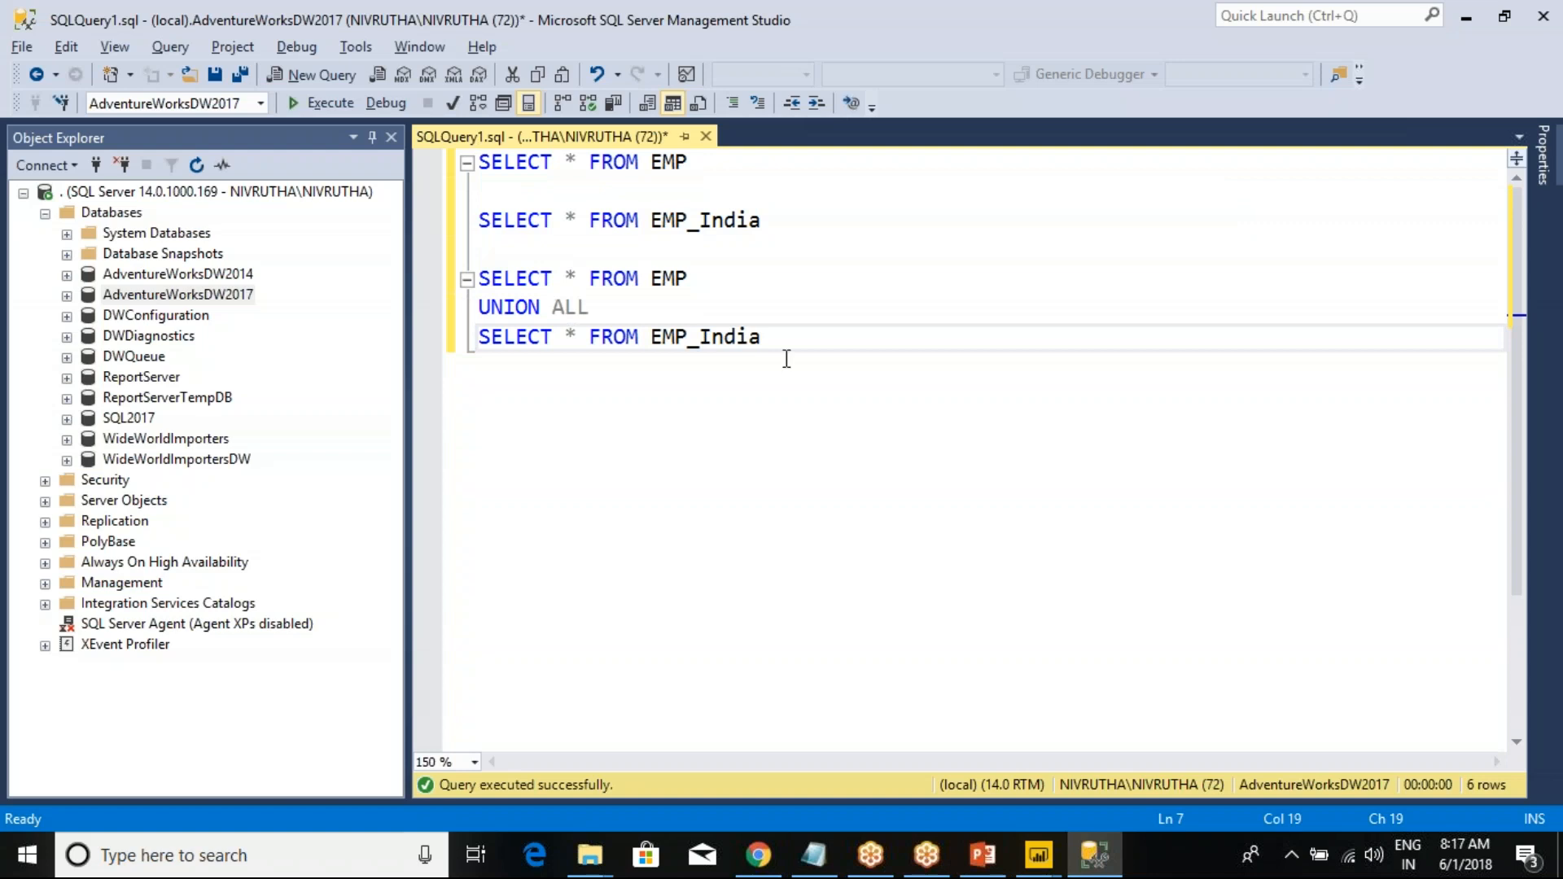
left_click_drag(799, 353, 649, 210)
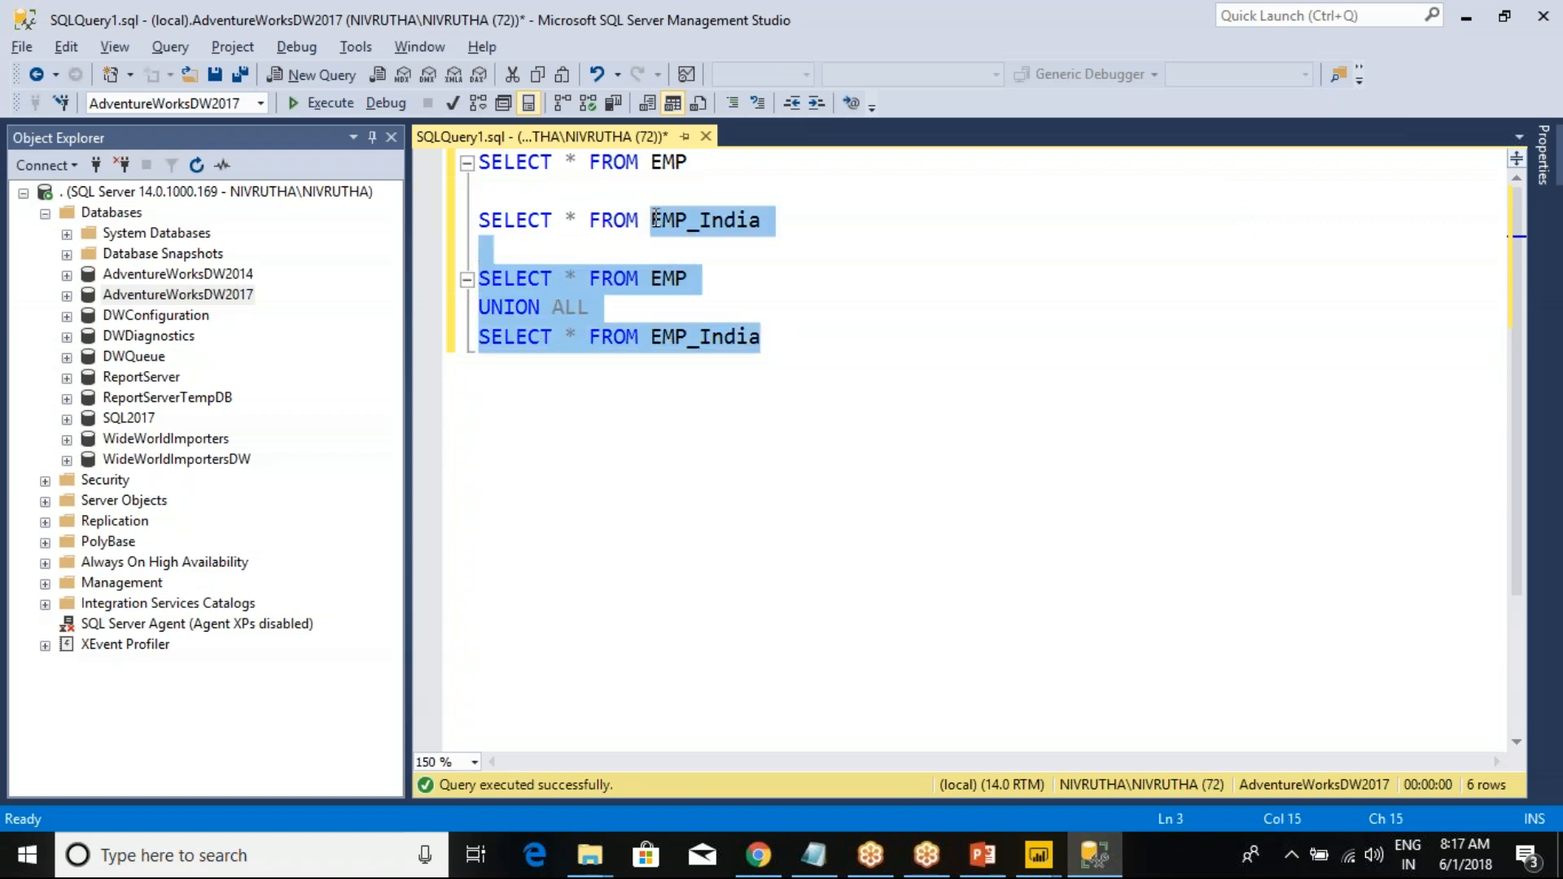
type("de")
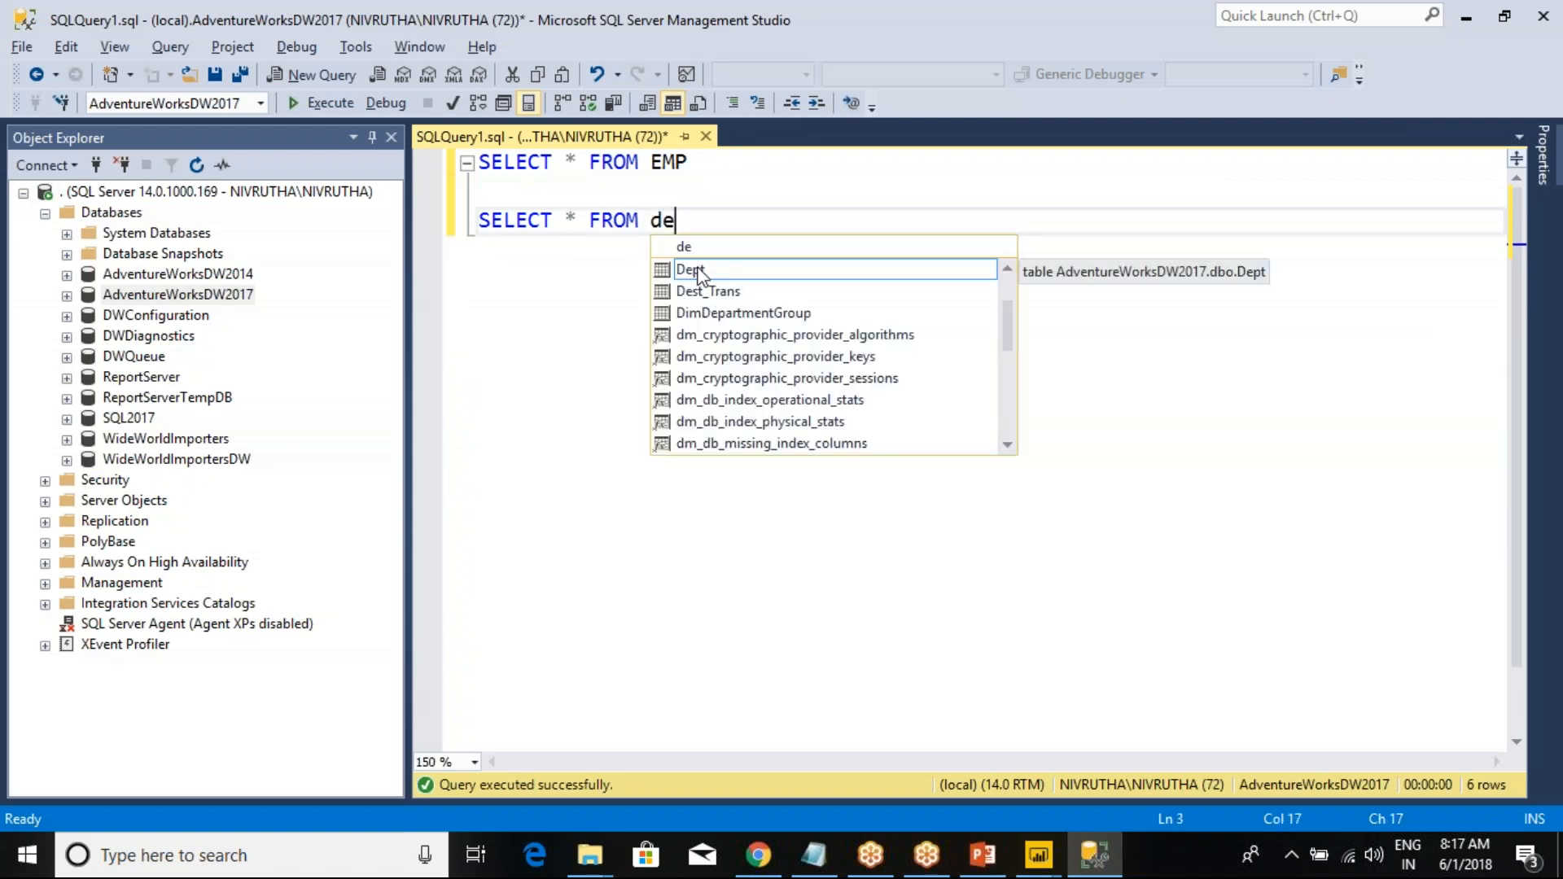
double_click(663, 268)
left_click(330, 108)
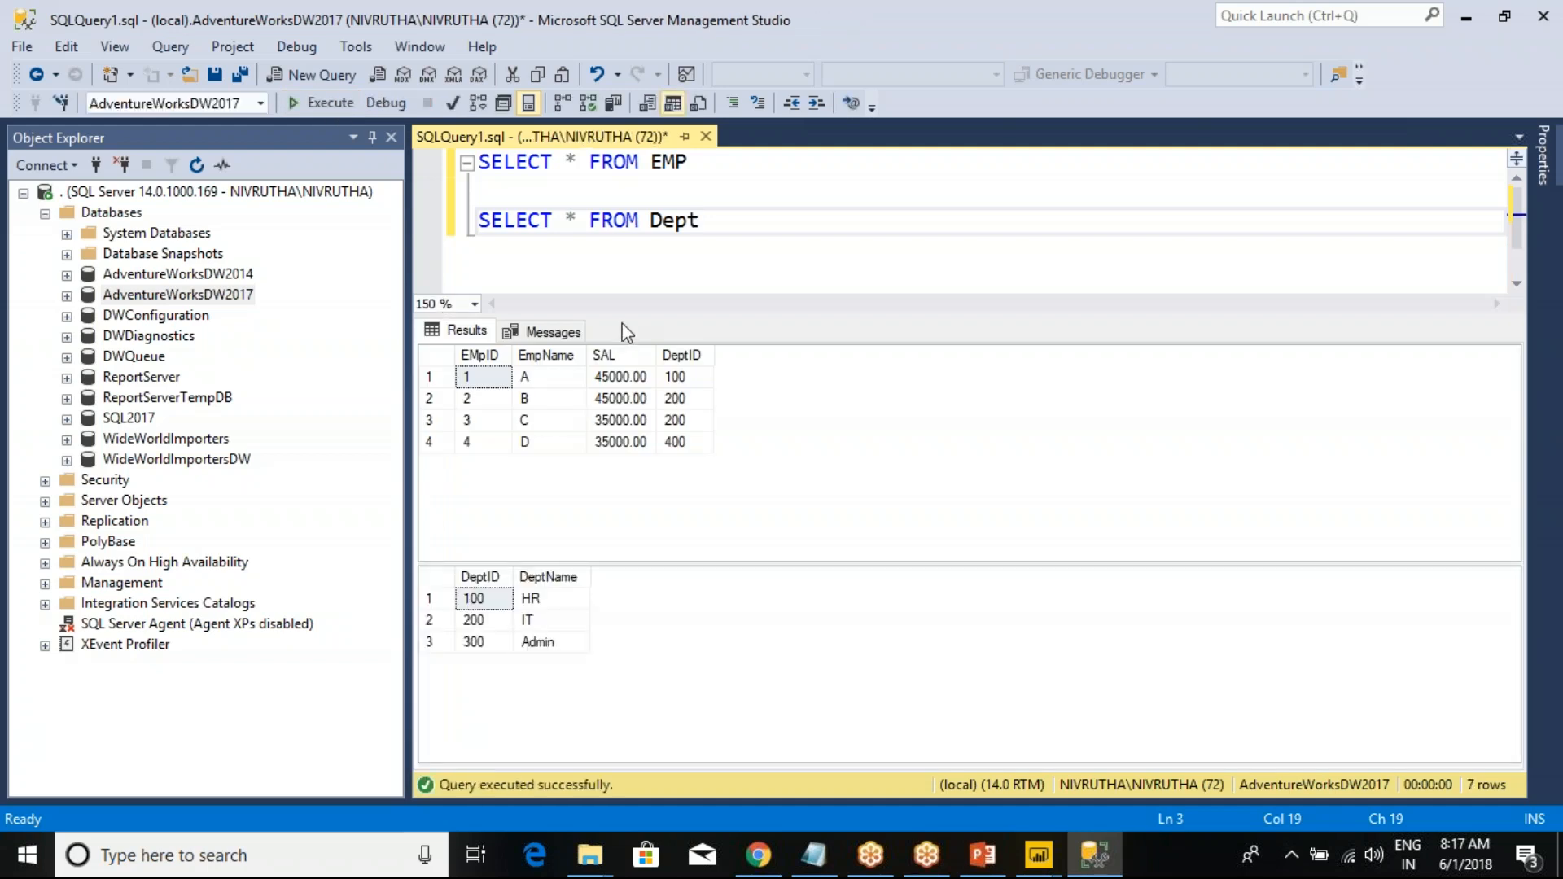
- Examine the rows and columns of the EMP and Dept result sets, including their DeptID columns
left_click(435, 356)
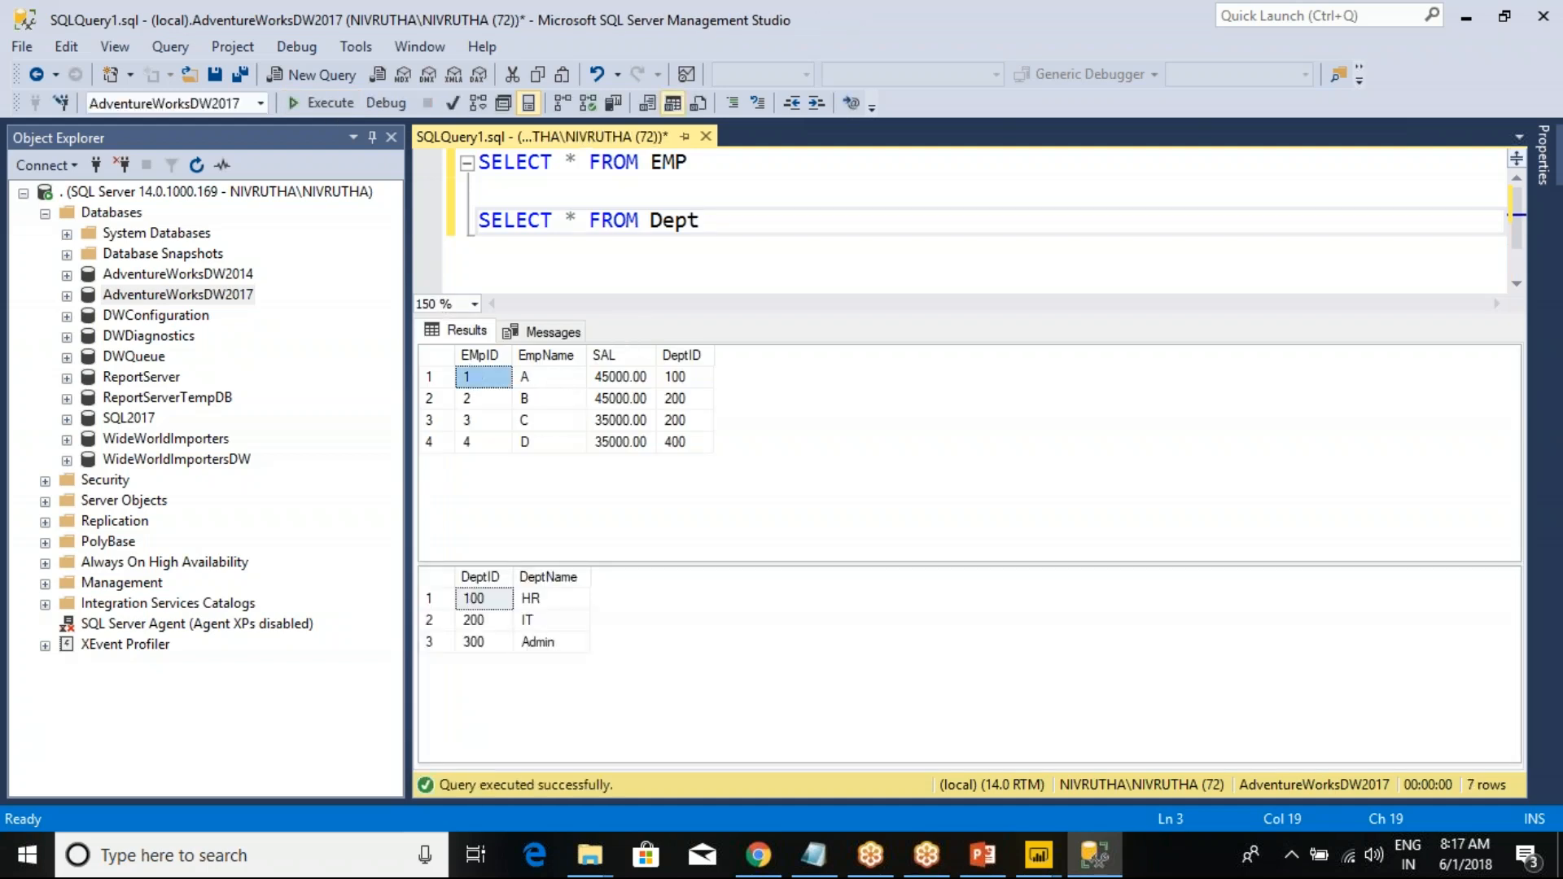
left_click(432, 578)
left_click(620, 420)
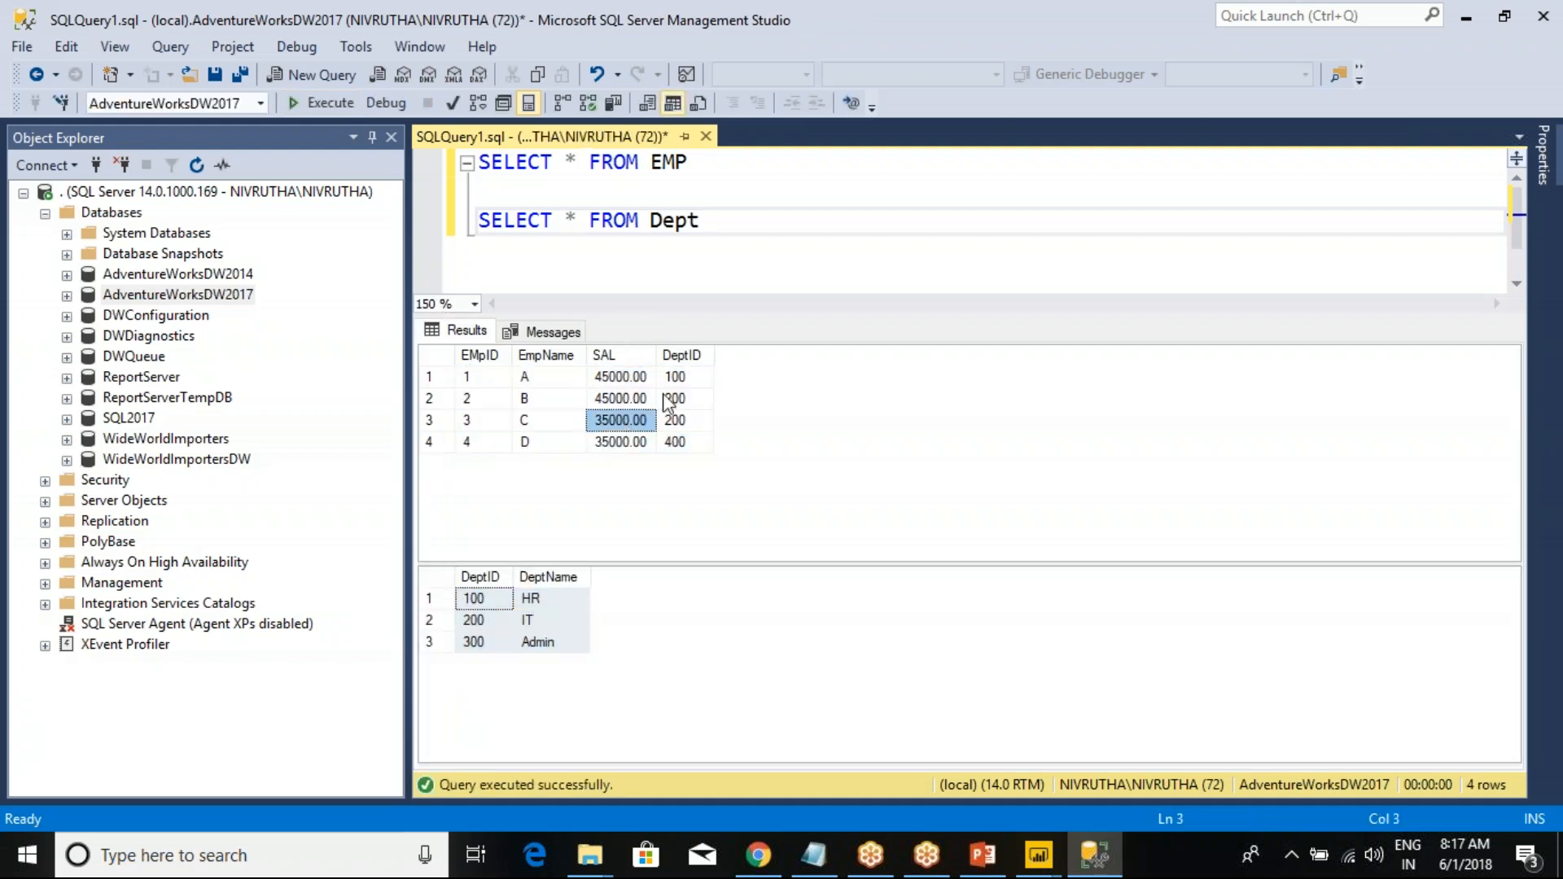
left_click_drag(675, 376, 475, 452)
left_click(481, 444)
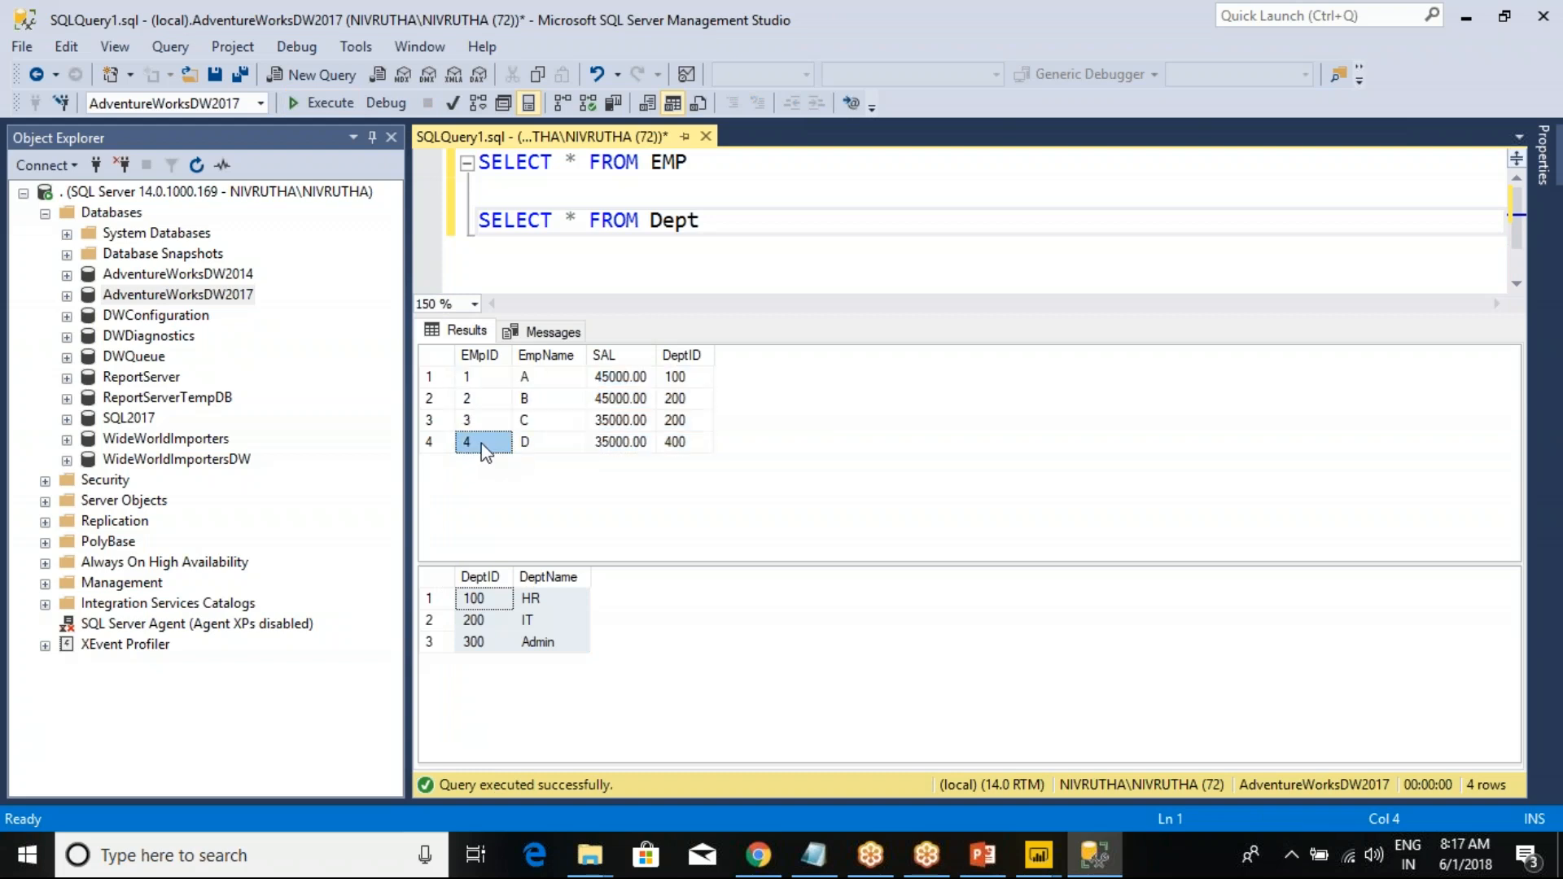
left_click_drag(476, 377, 680, 449)
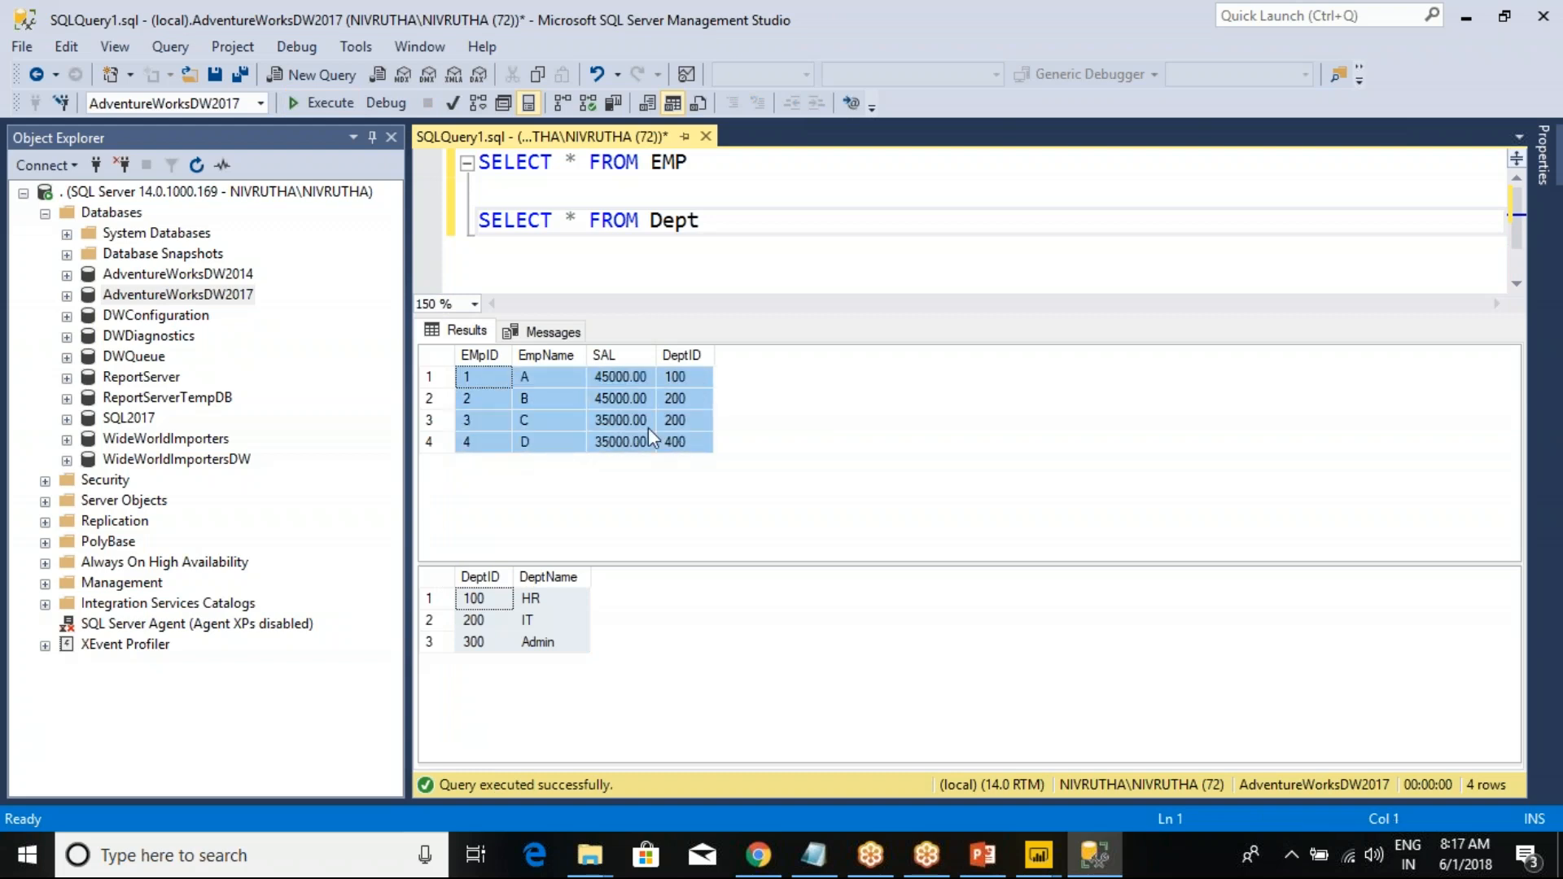
left_click(474, 620)
left_click_drag(474, 599, 547, 644)
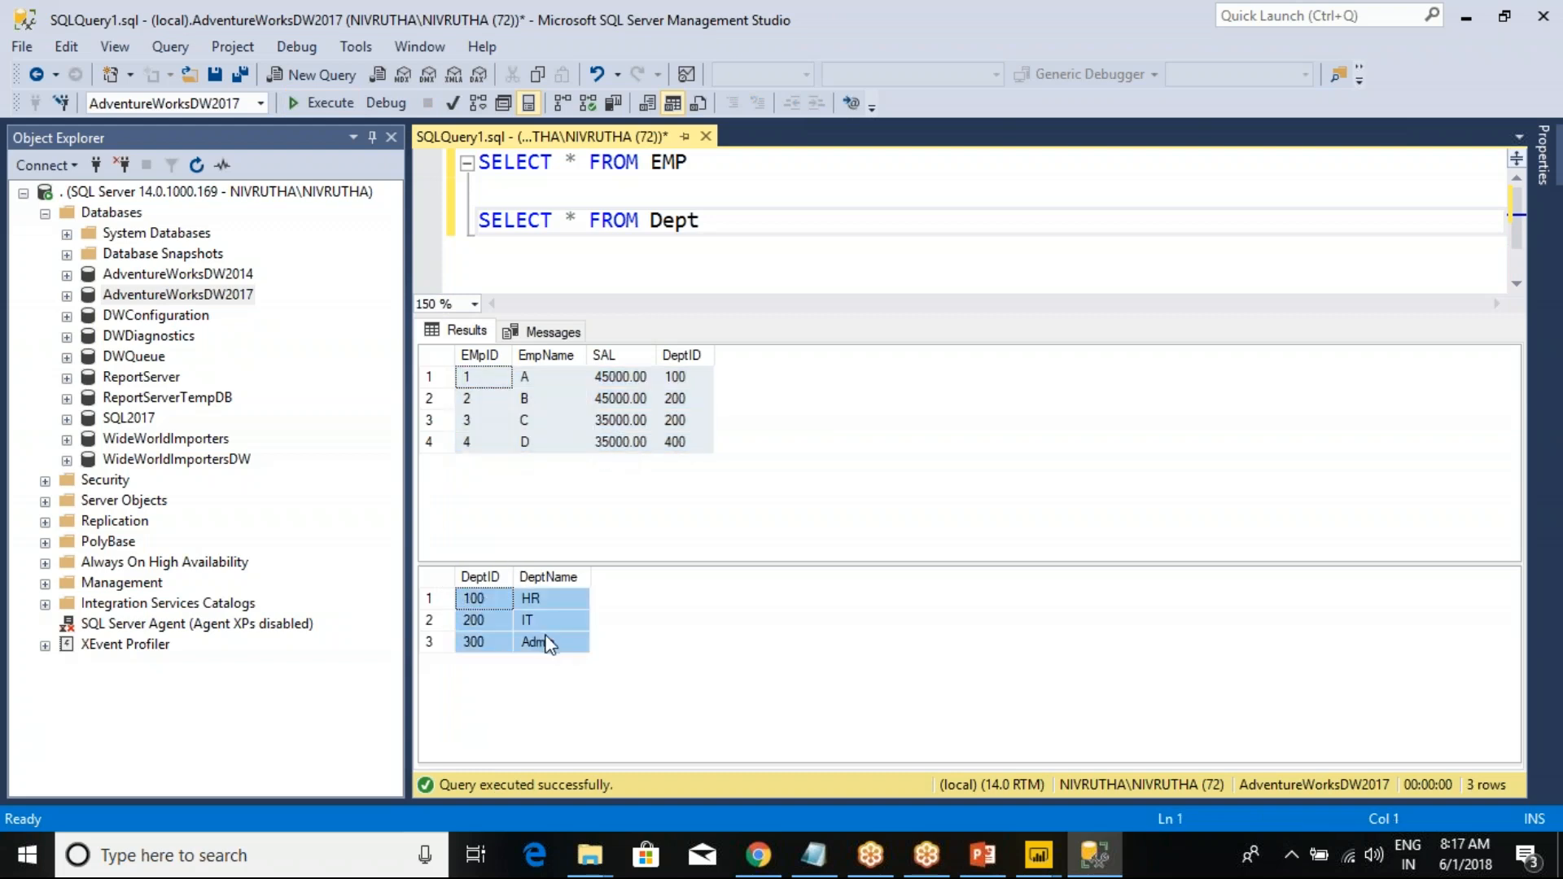
- Try to combine the EMP and Dept selects with union all by running them as one query
left_click(518, 167)
left_click(519, 181)
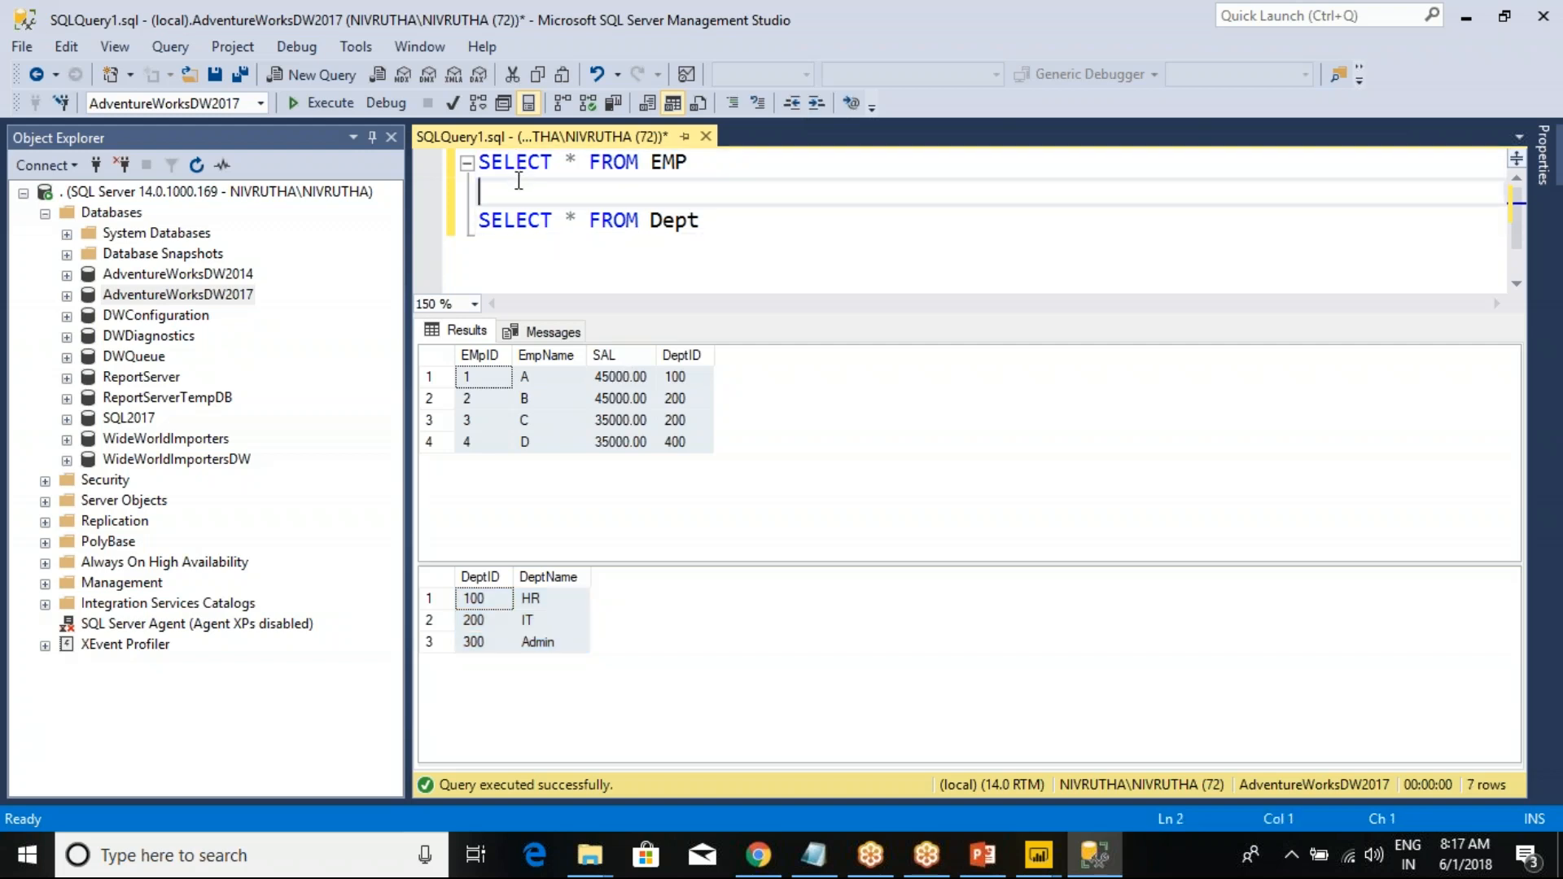
type("union all")
key("F5")
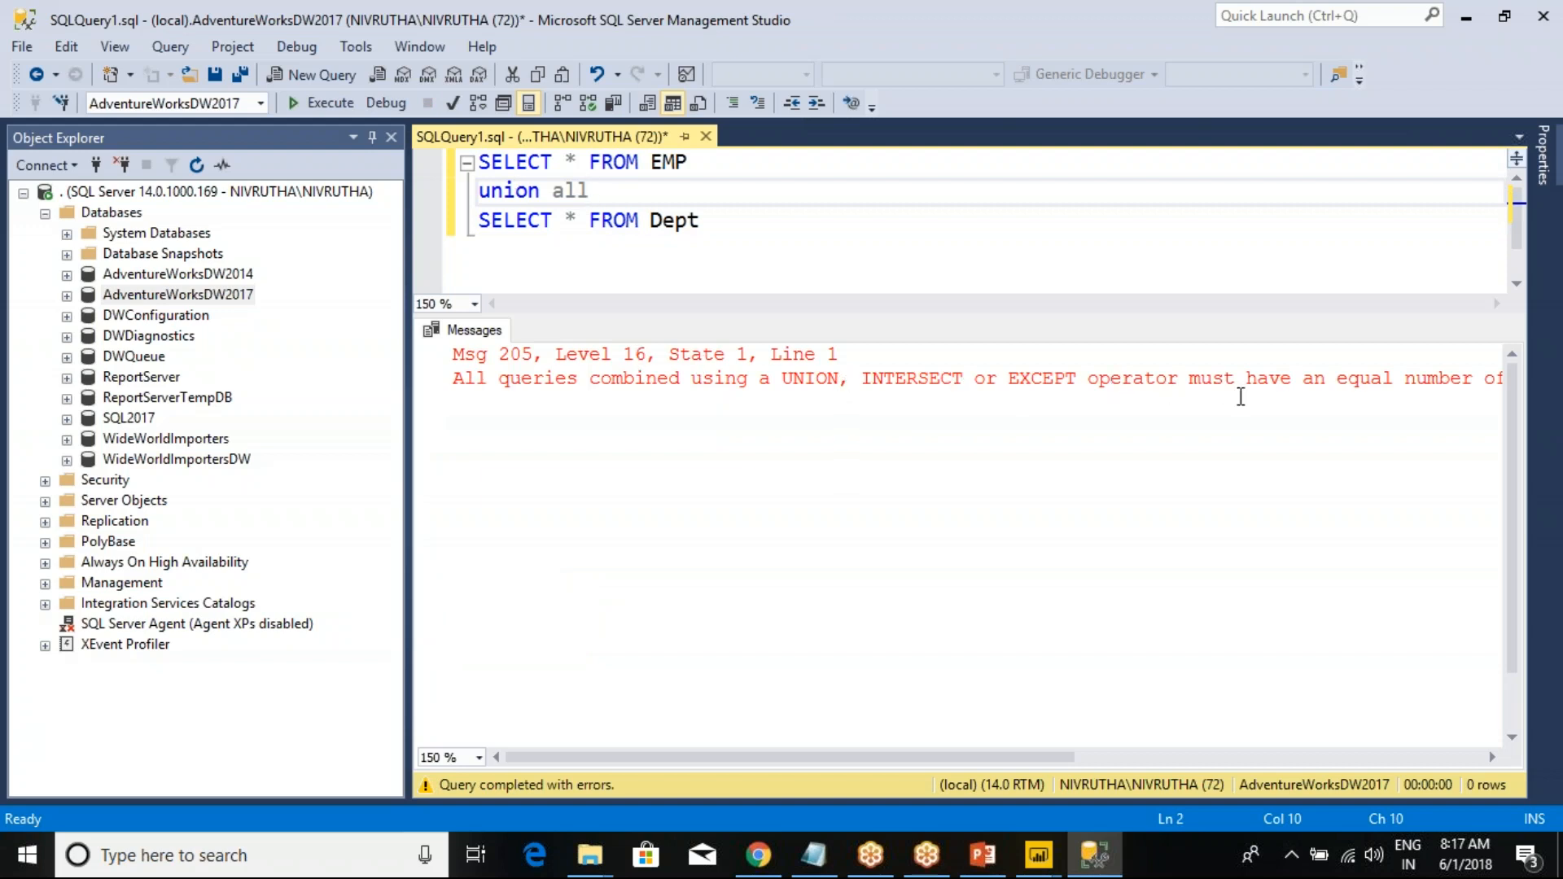
left_click_drag(598, 191, 479, 191)
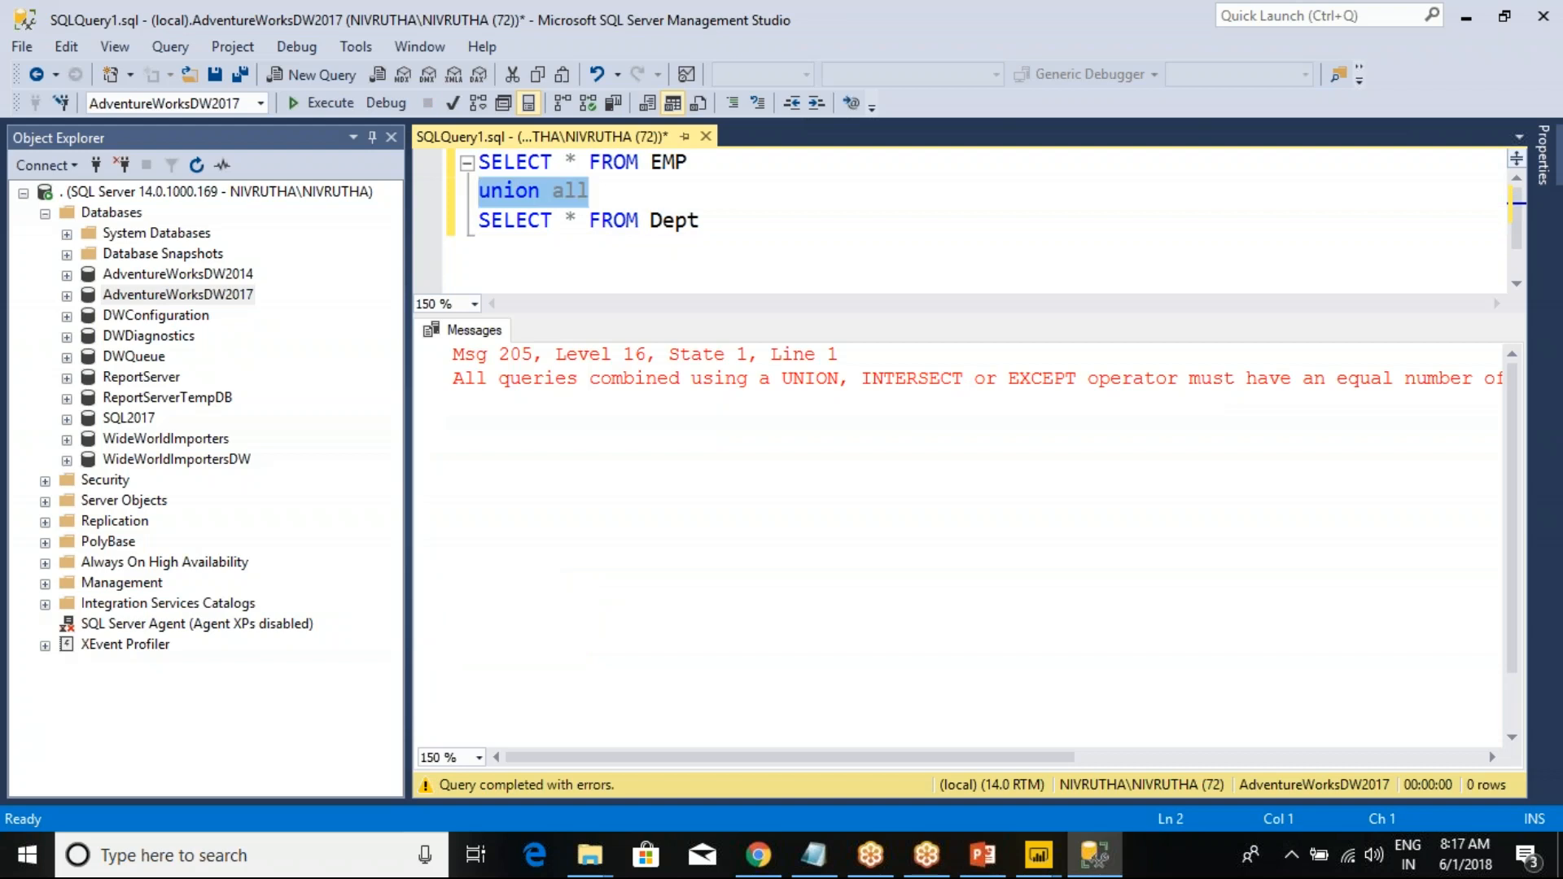
- Remove union all from between the EMP and Dept selects and run them as two separate queries
key("Delete")
left_click(334, 106)
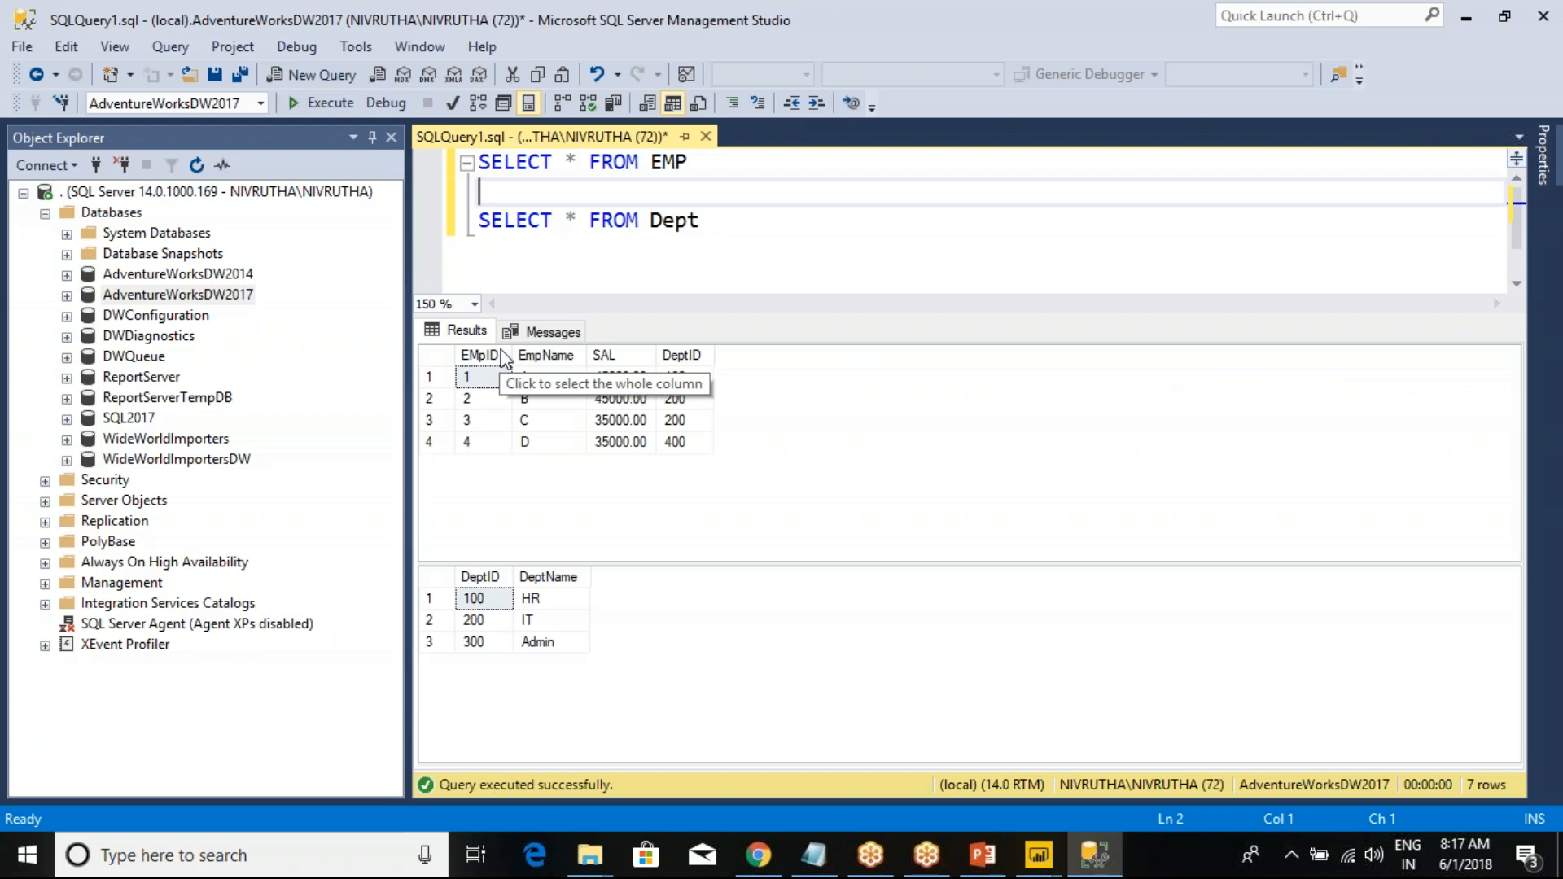
left_click(552, 254)
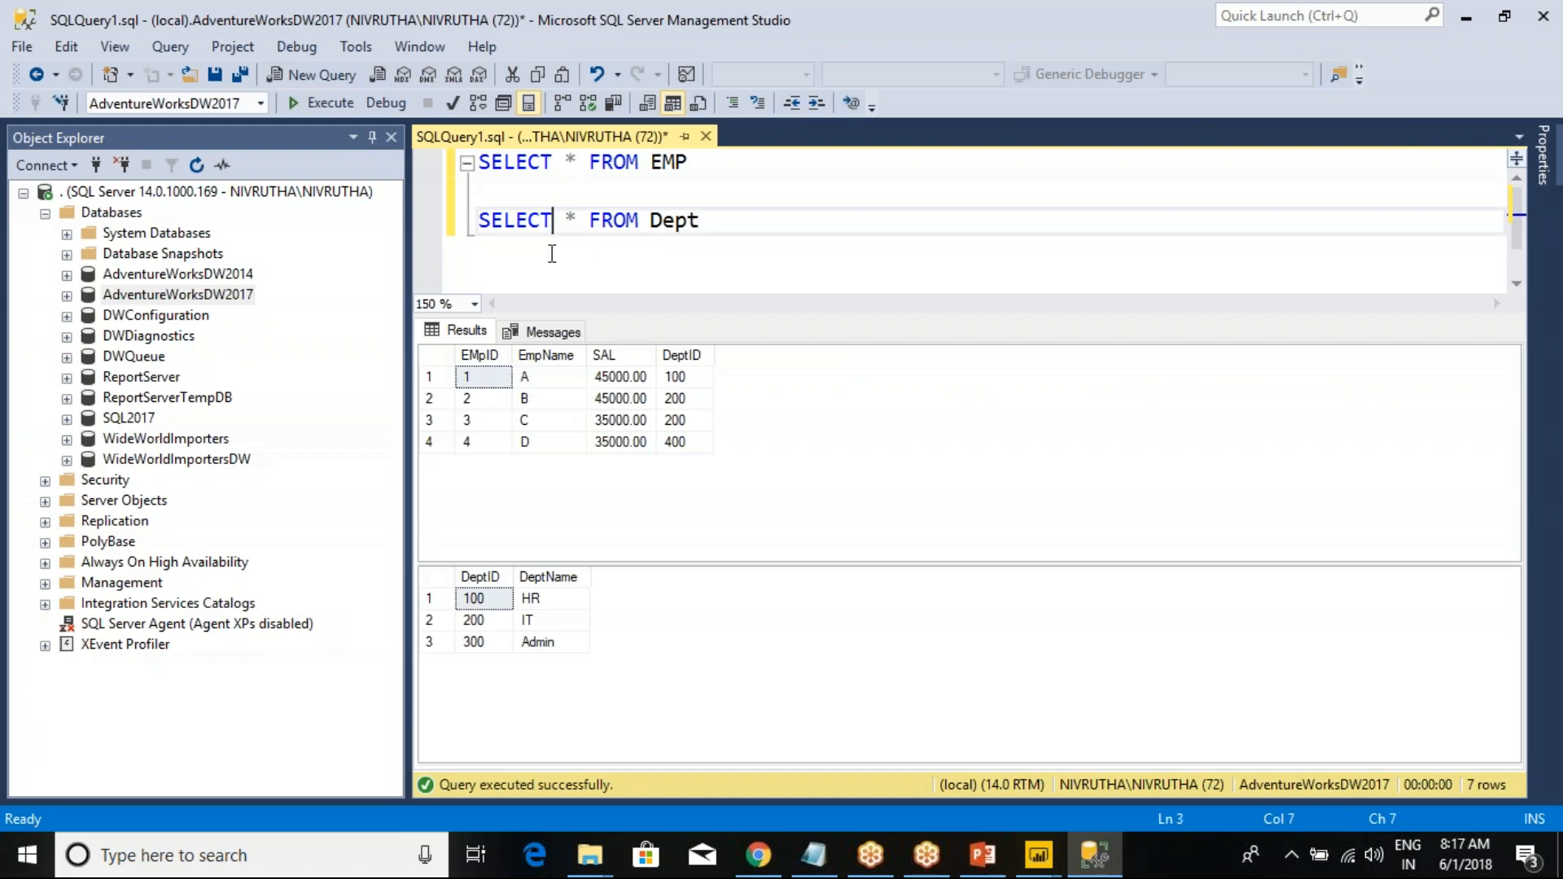
left_click(330, 102)
left_click(435, 355)
- Below the Dept select, add the note "OutPut:-" followed by a line reading "EmpName ,DeptName"
left_click(719, 255)
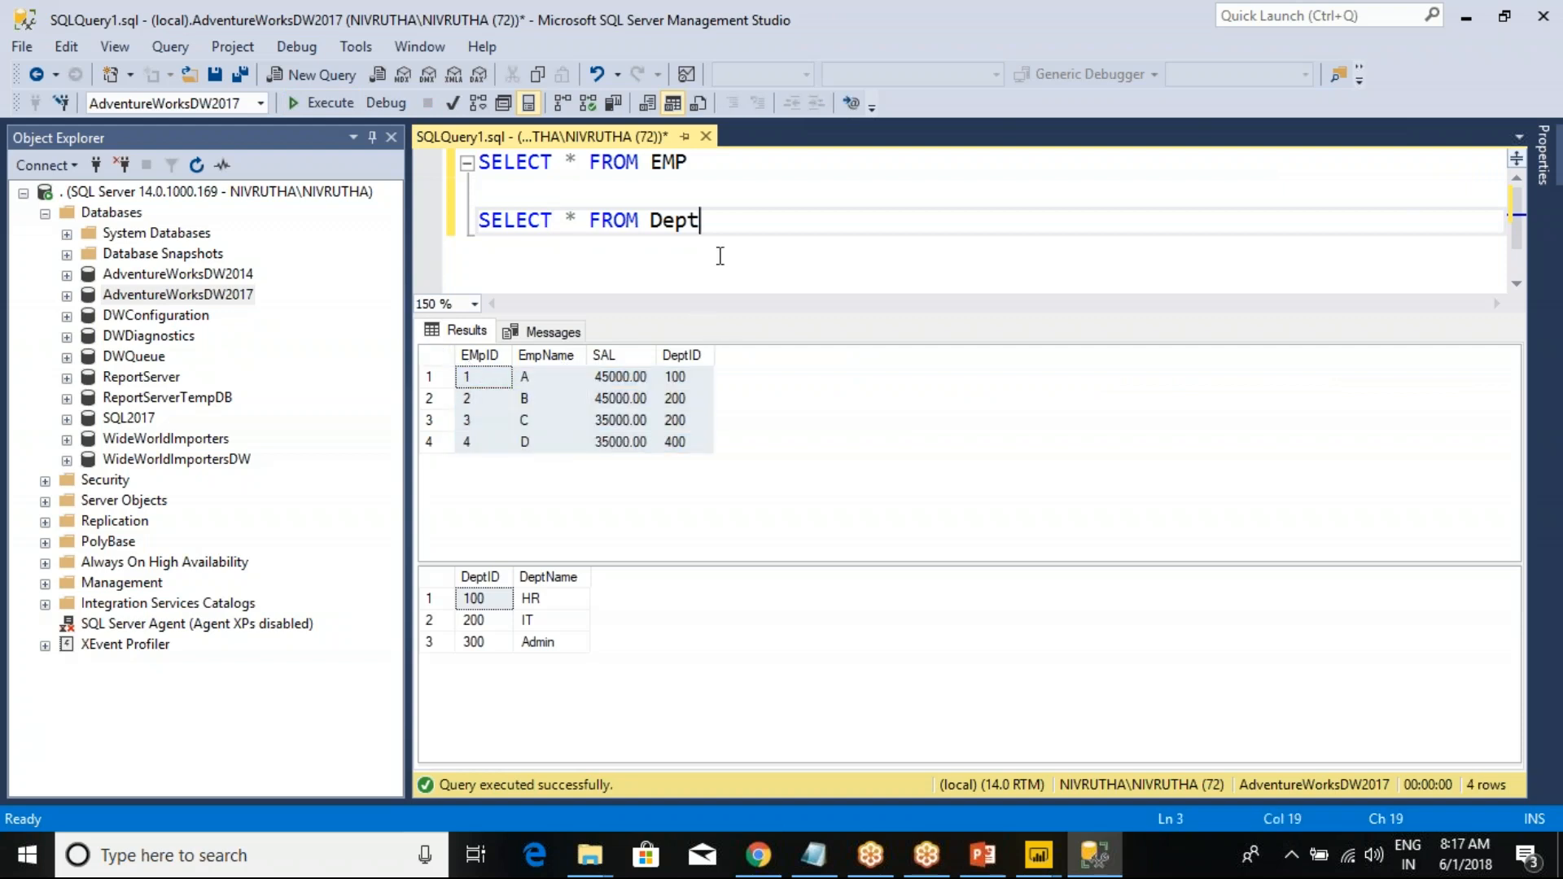
key("Return")
key("Return")
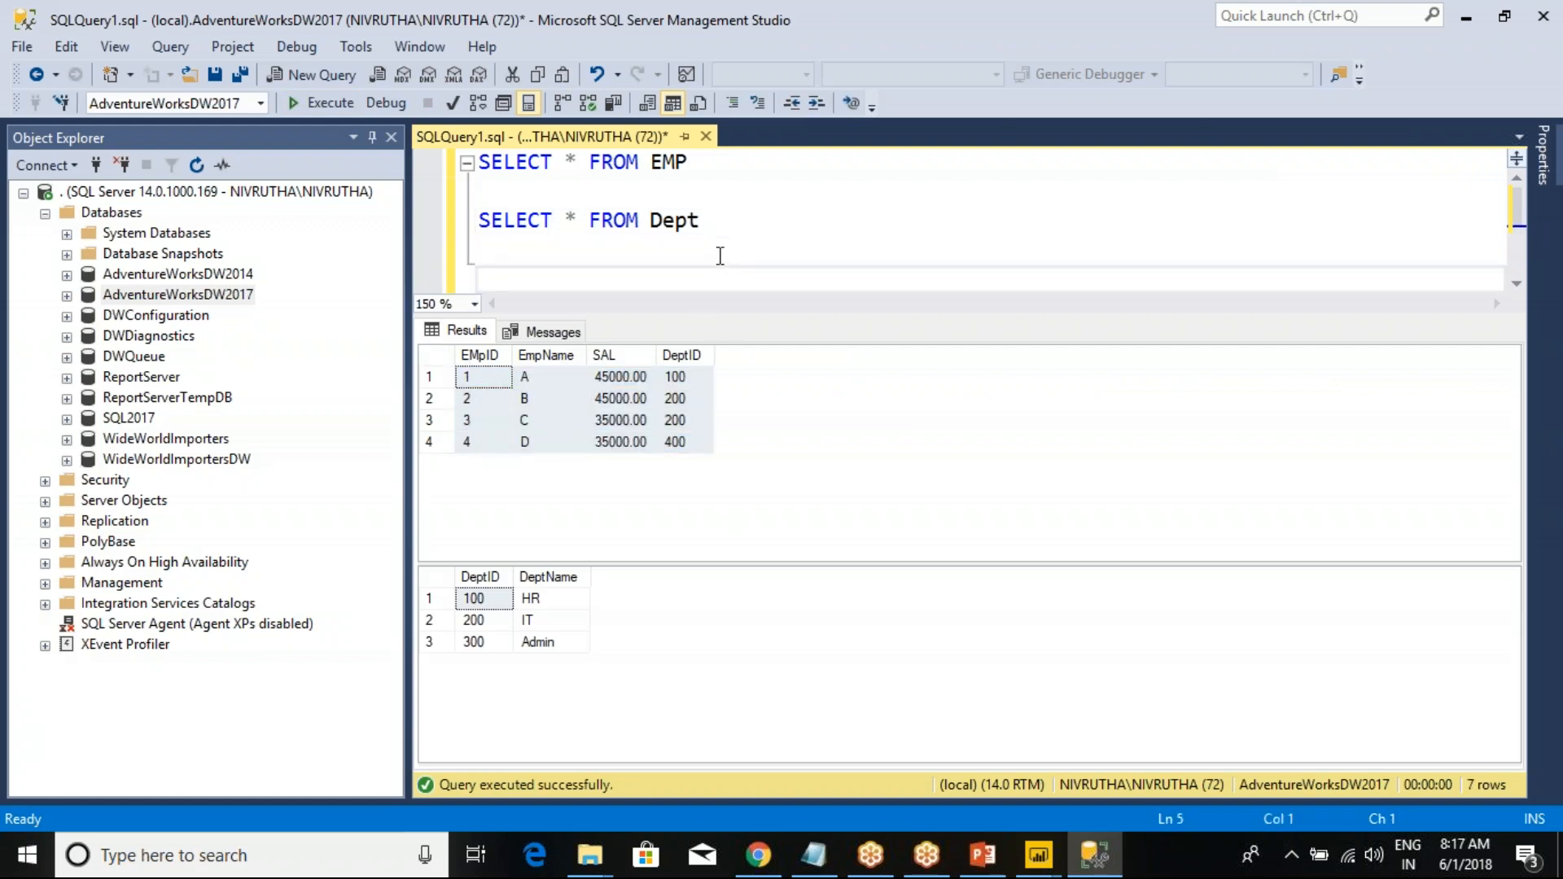
key("ctrl+r")
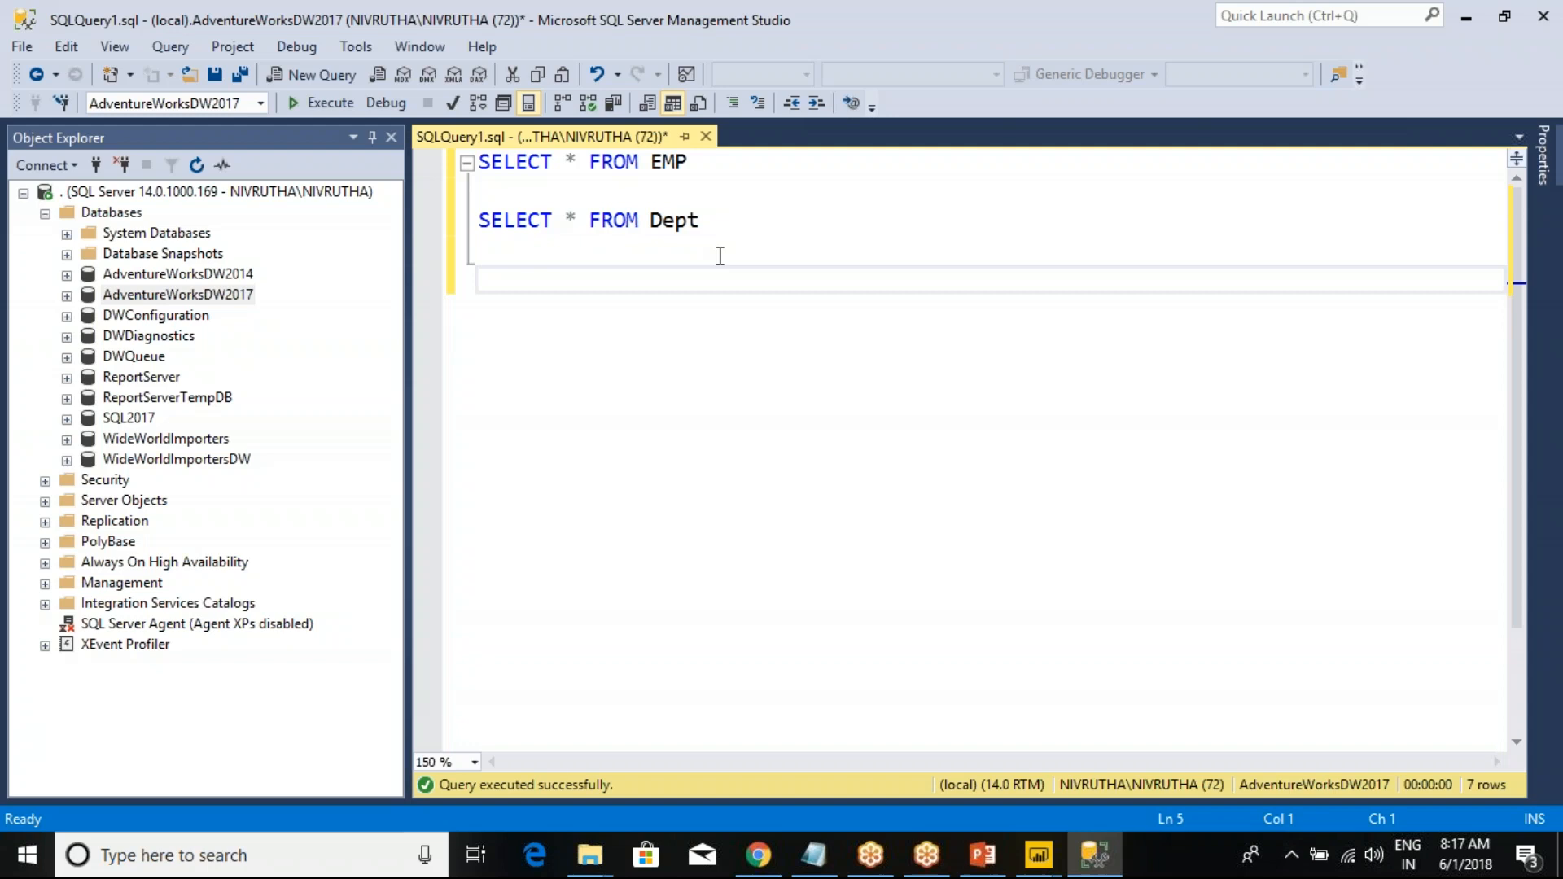
type("OutPut:-")
key("Return")
key("Return")
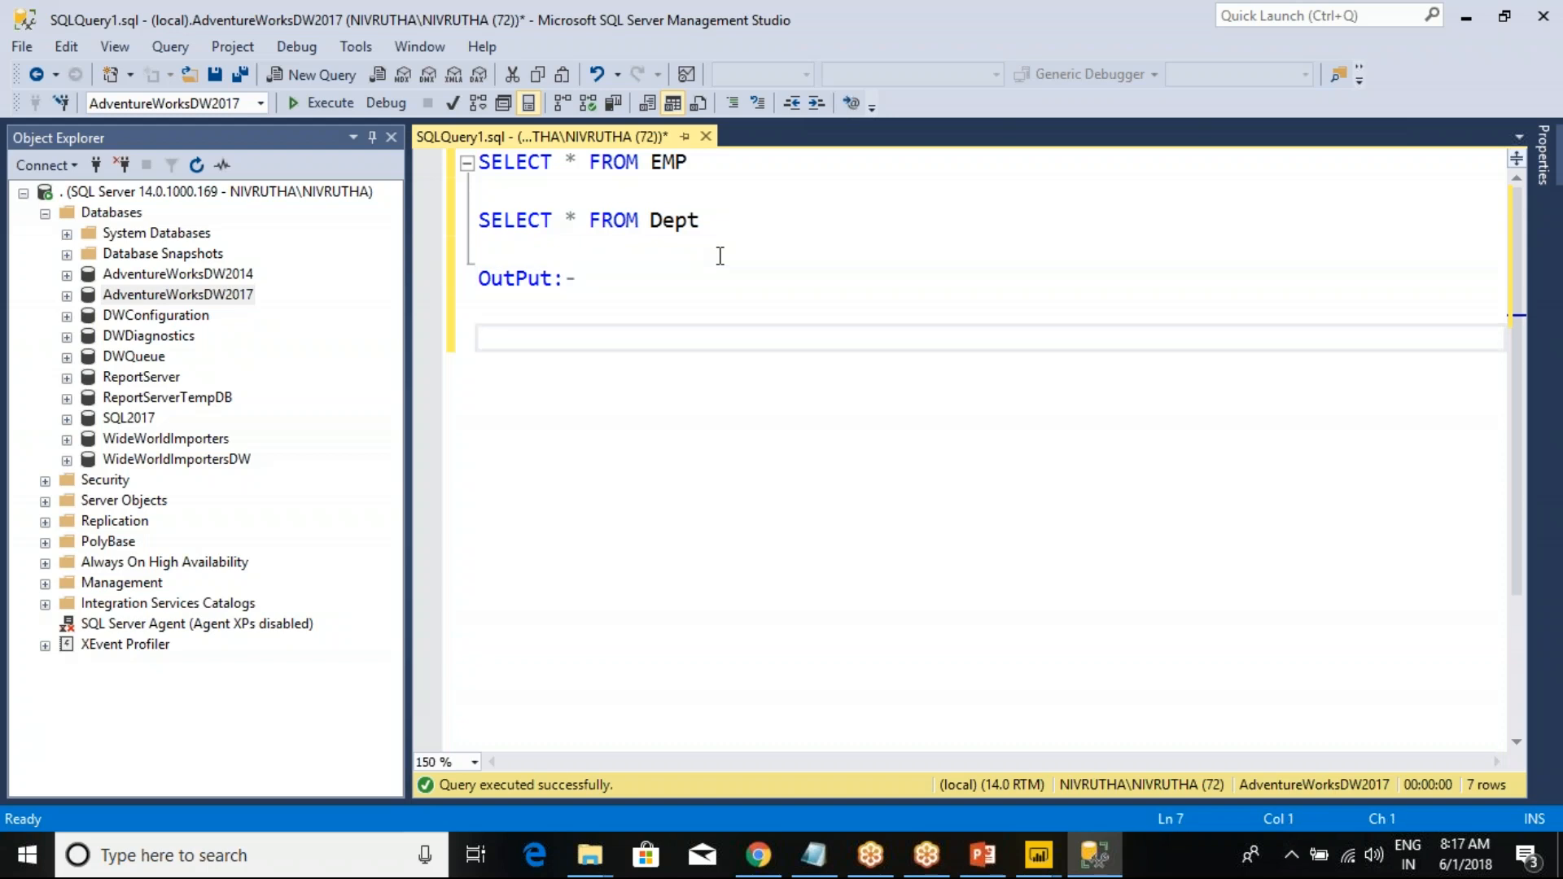
type("EmpNam")
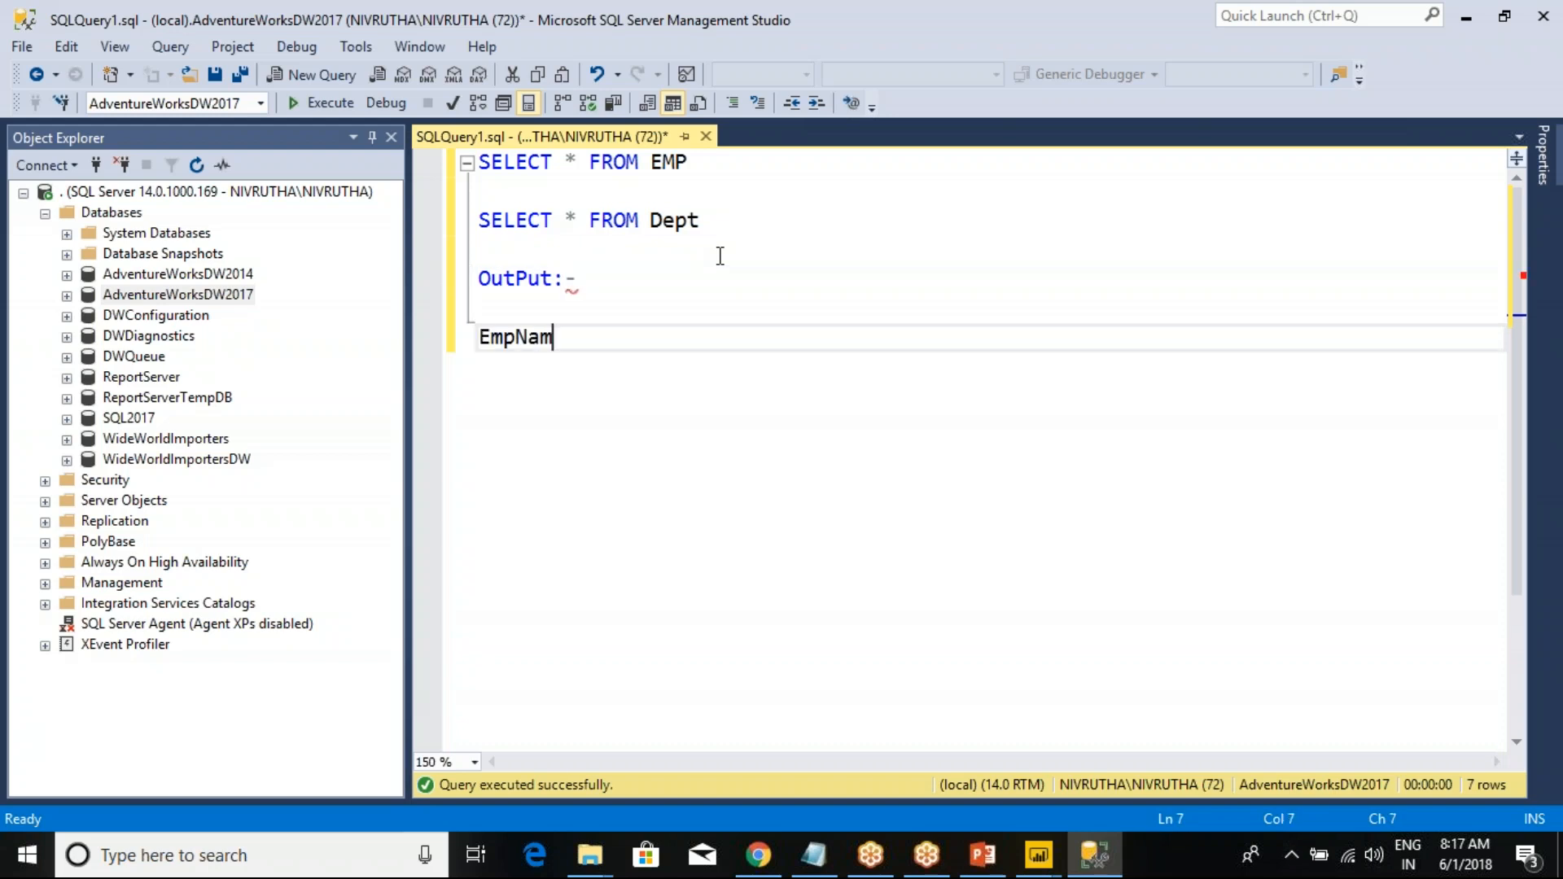
type("e ,DeptName")
- Show the query results again and examine the EmpName and DeptID columns of EMP and the DeptName column of Dept
key("ctrl+r")
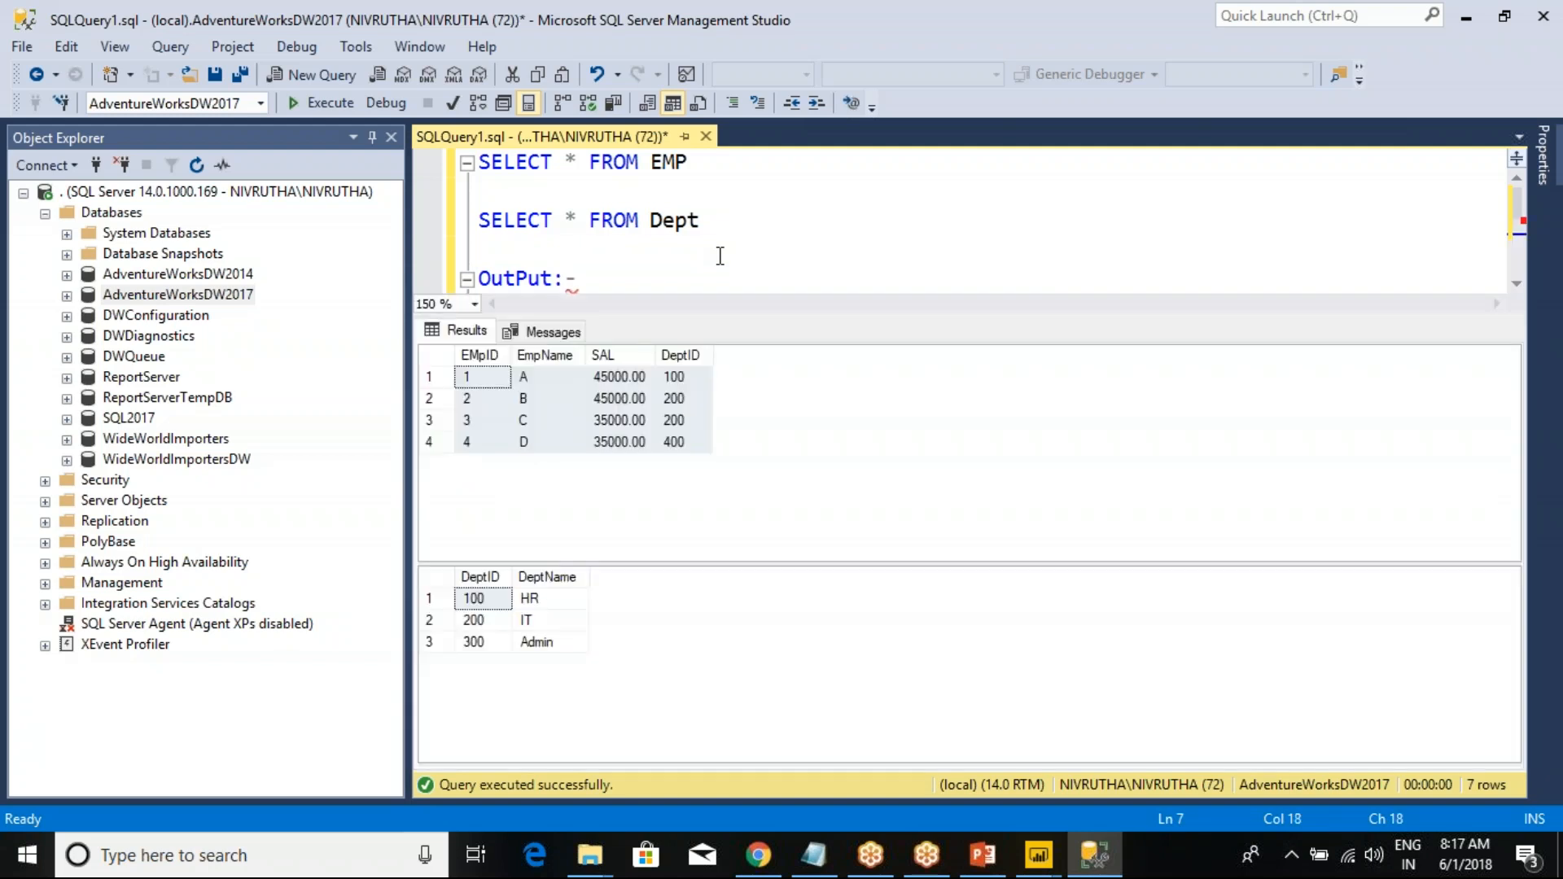
scroll(646, 258, "down", 2)
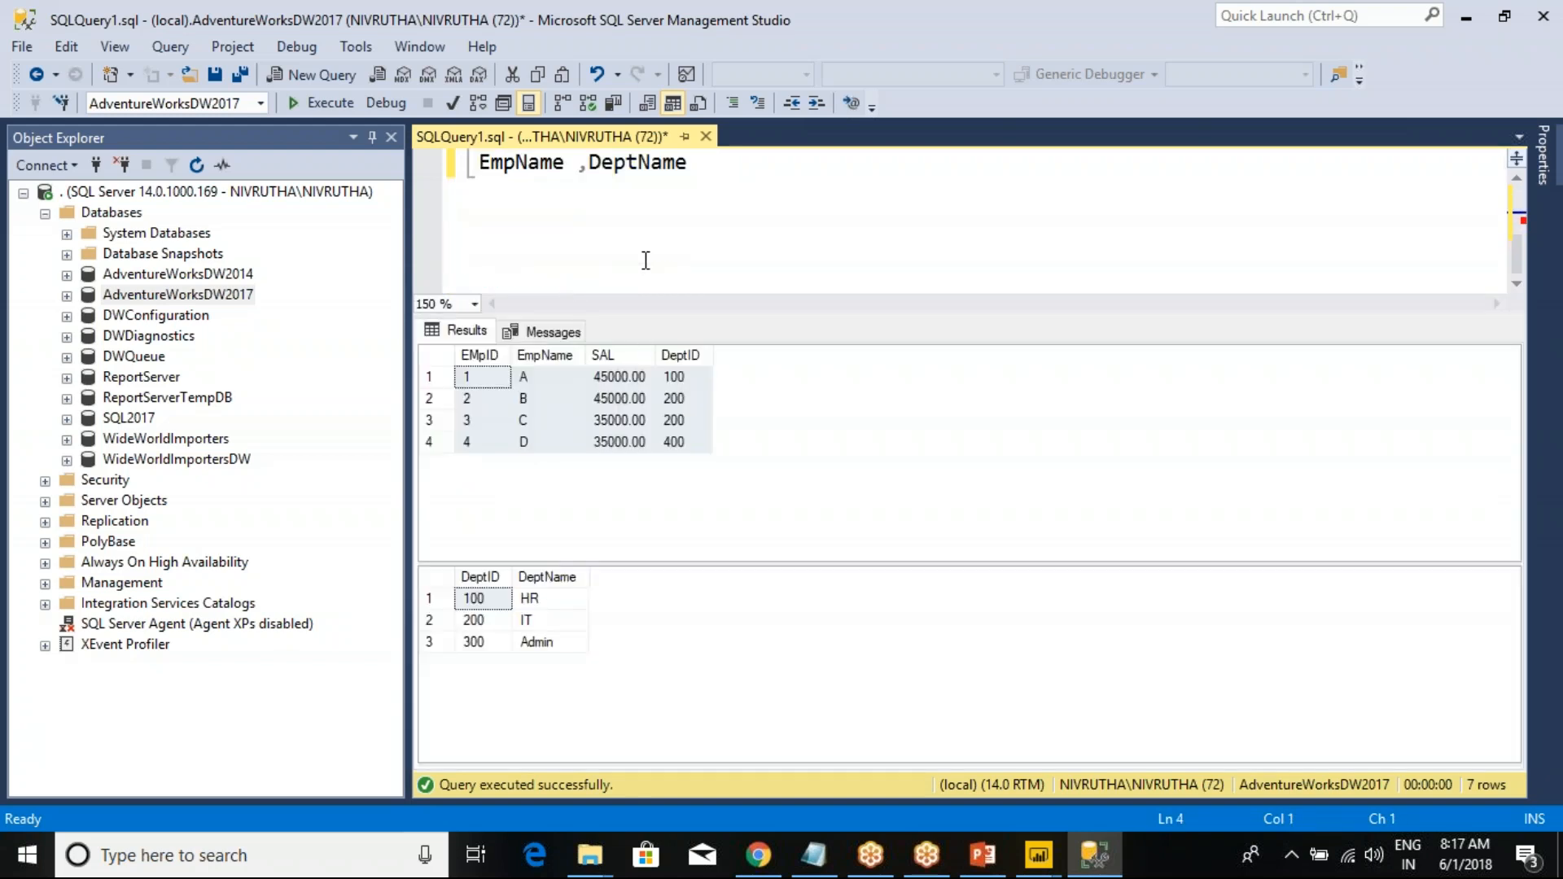
left_click(529, 355)
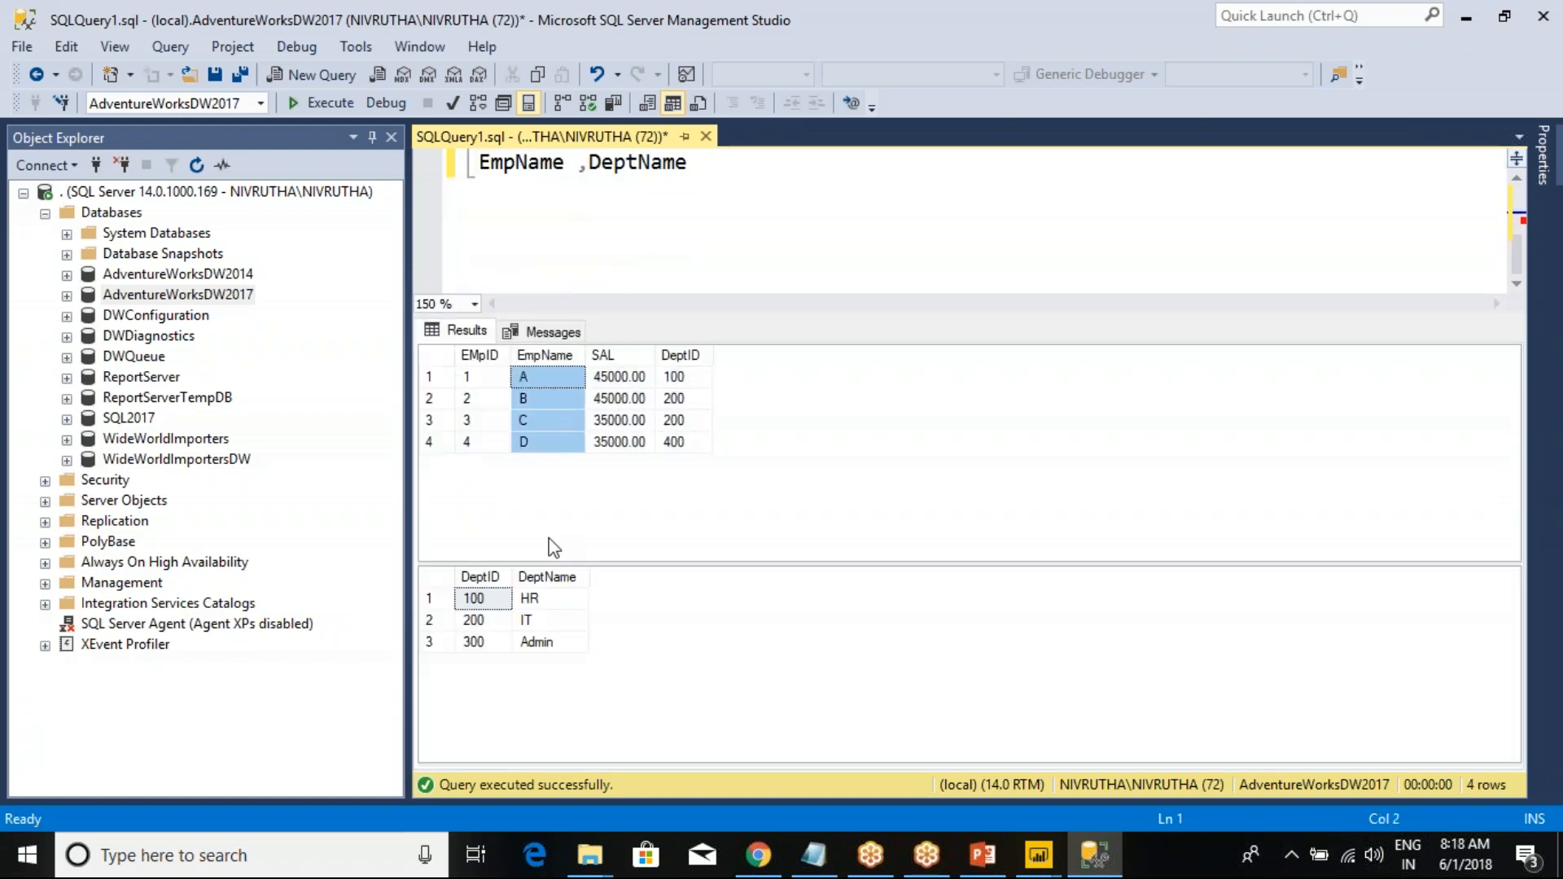
left_click(547, 577)
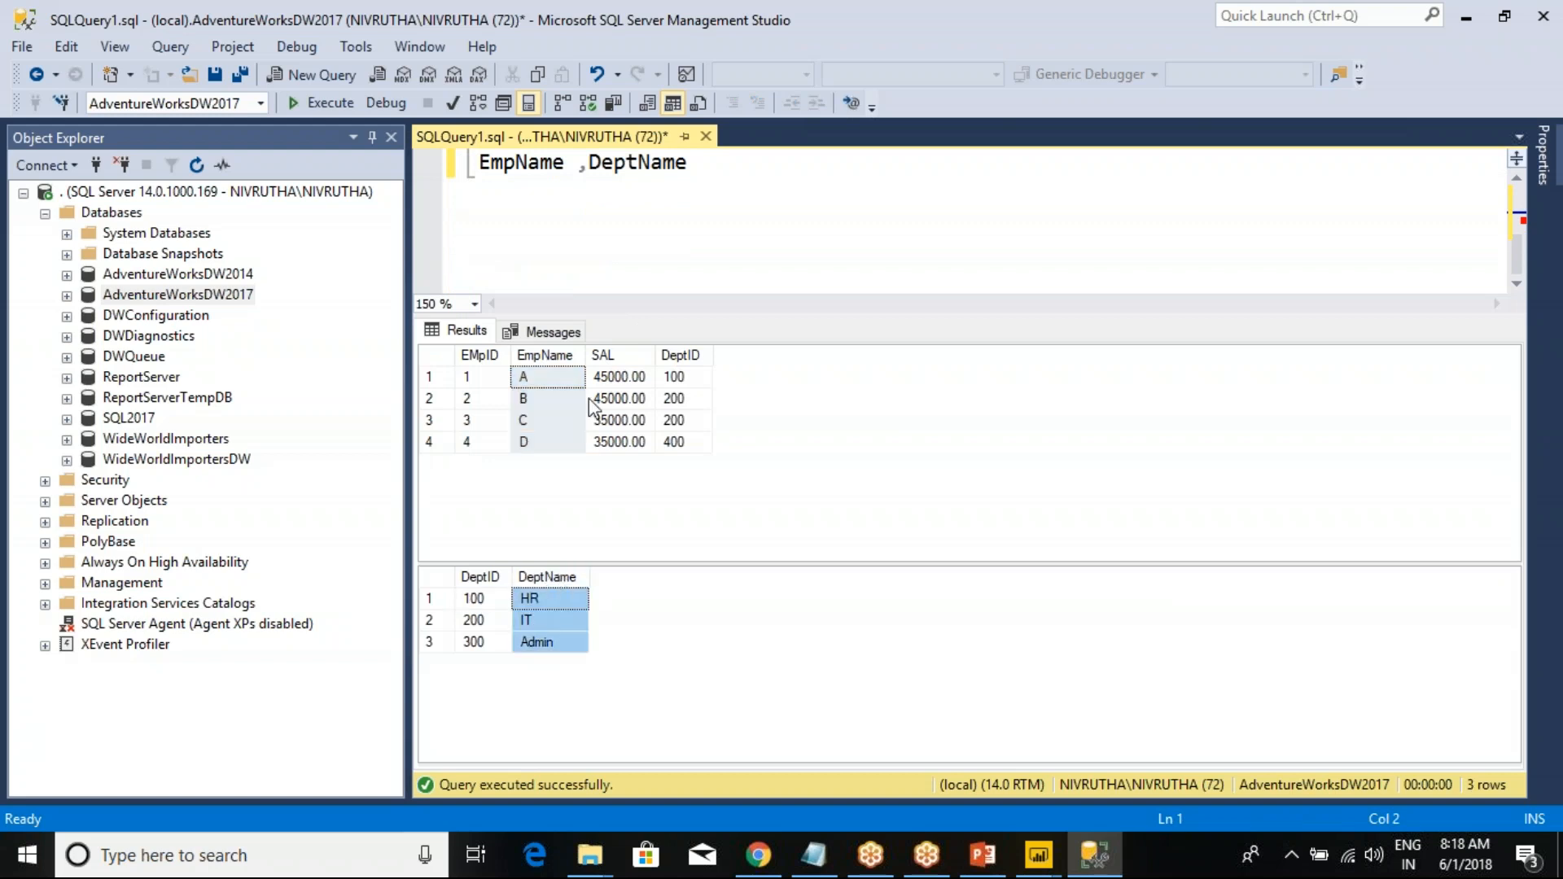
left_click(572, 354)
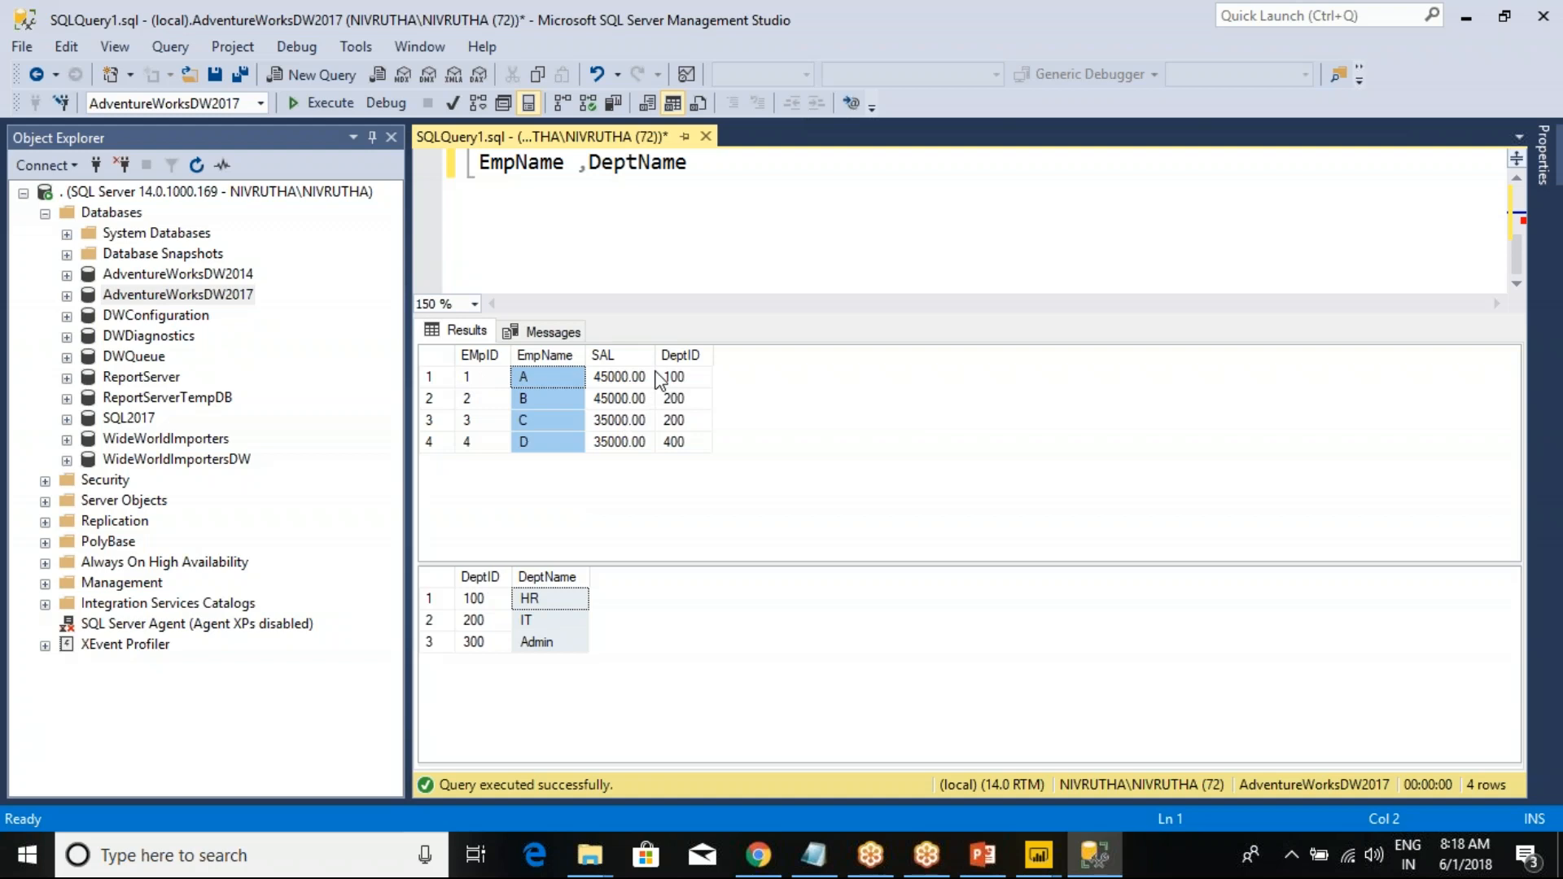
left_click(678, 357)
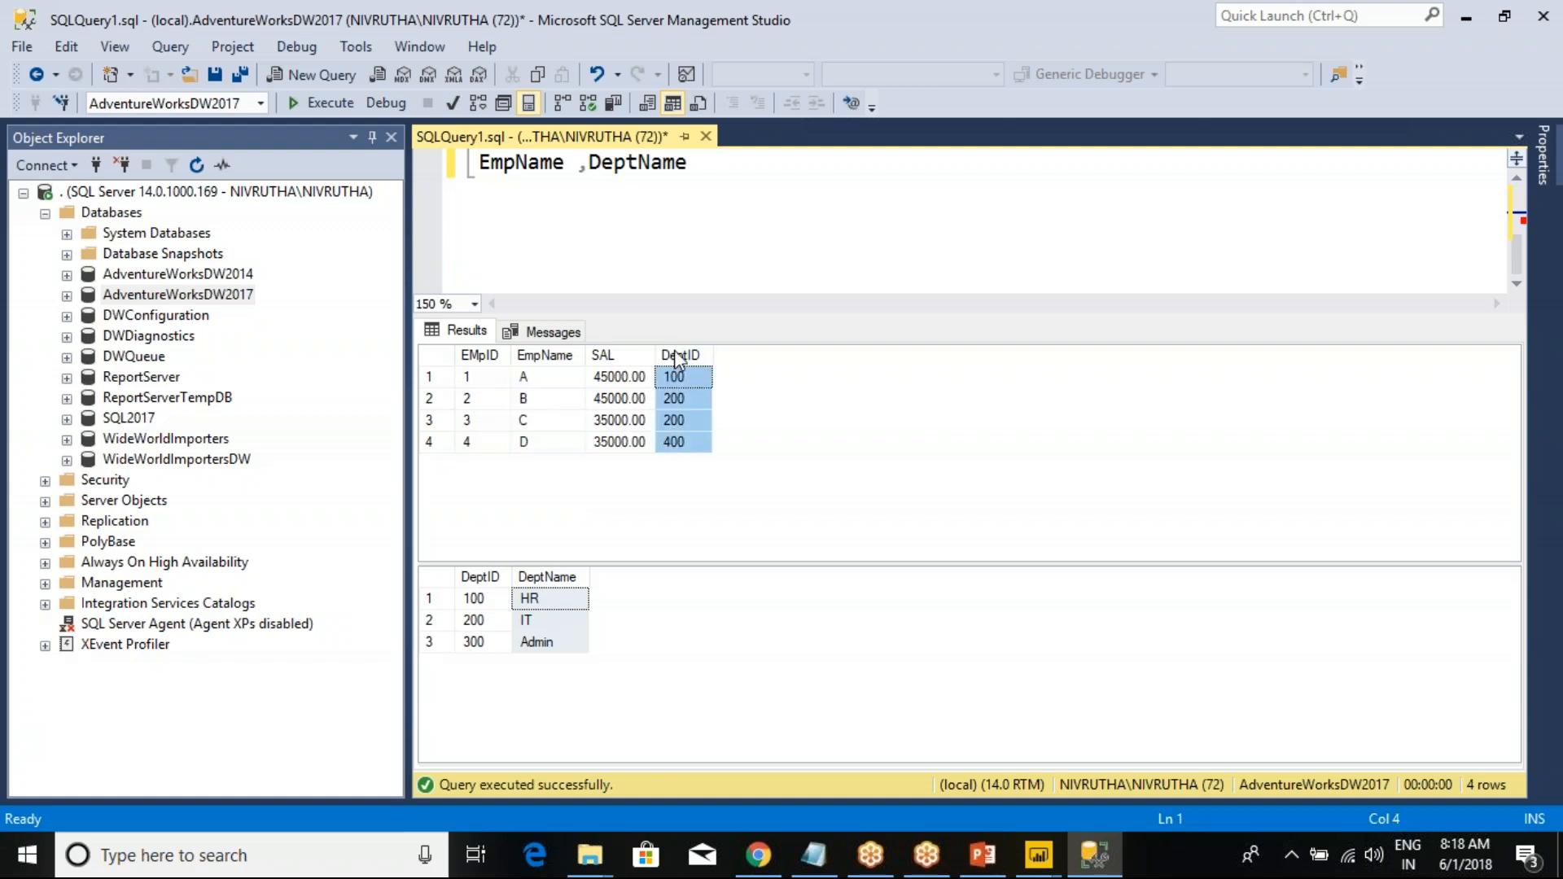
- Mark up how the DeptID columns of both result sets relate, matching employee A to HR, and clear the markings
left_click_drag(651, 332, 741, 454)
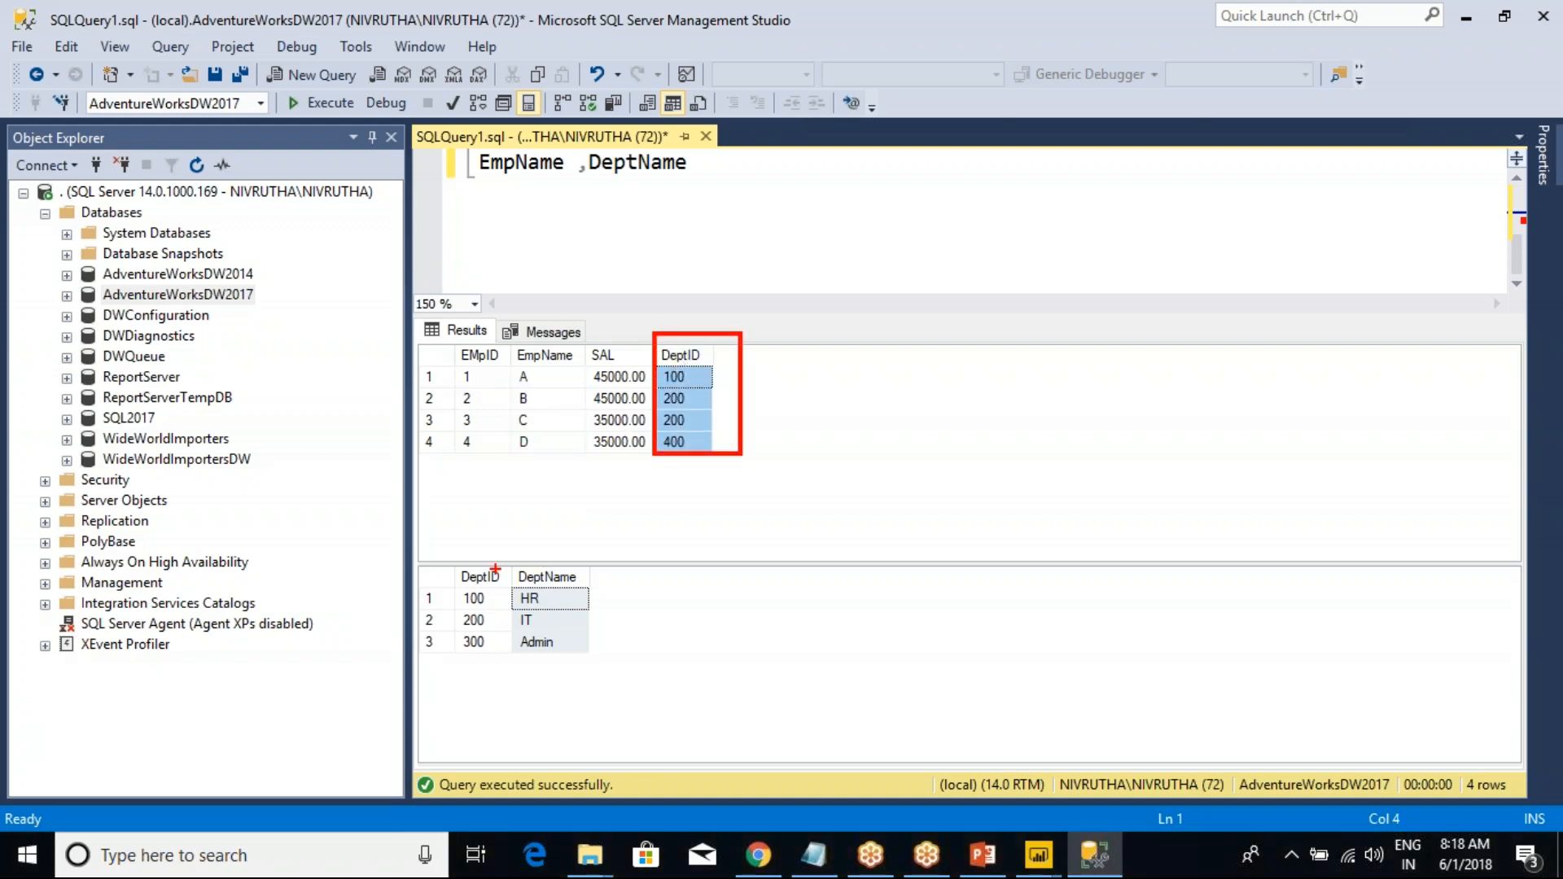
mouse_move(440, 557)
left_mouse_down()
mouse_move(501, 616)
mouse_move(506, 670)
left_mouse_up()
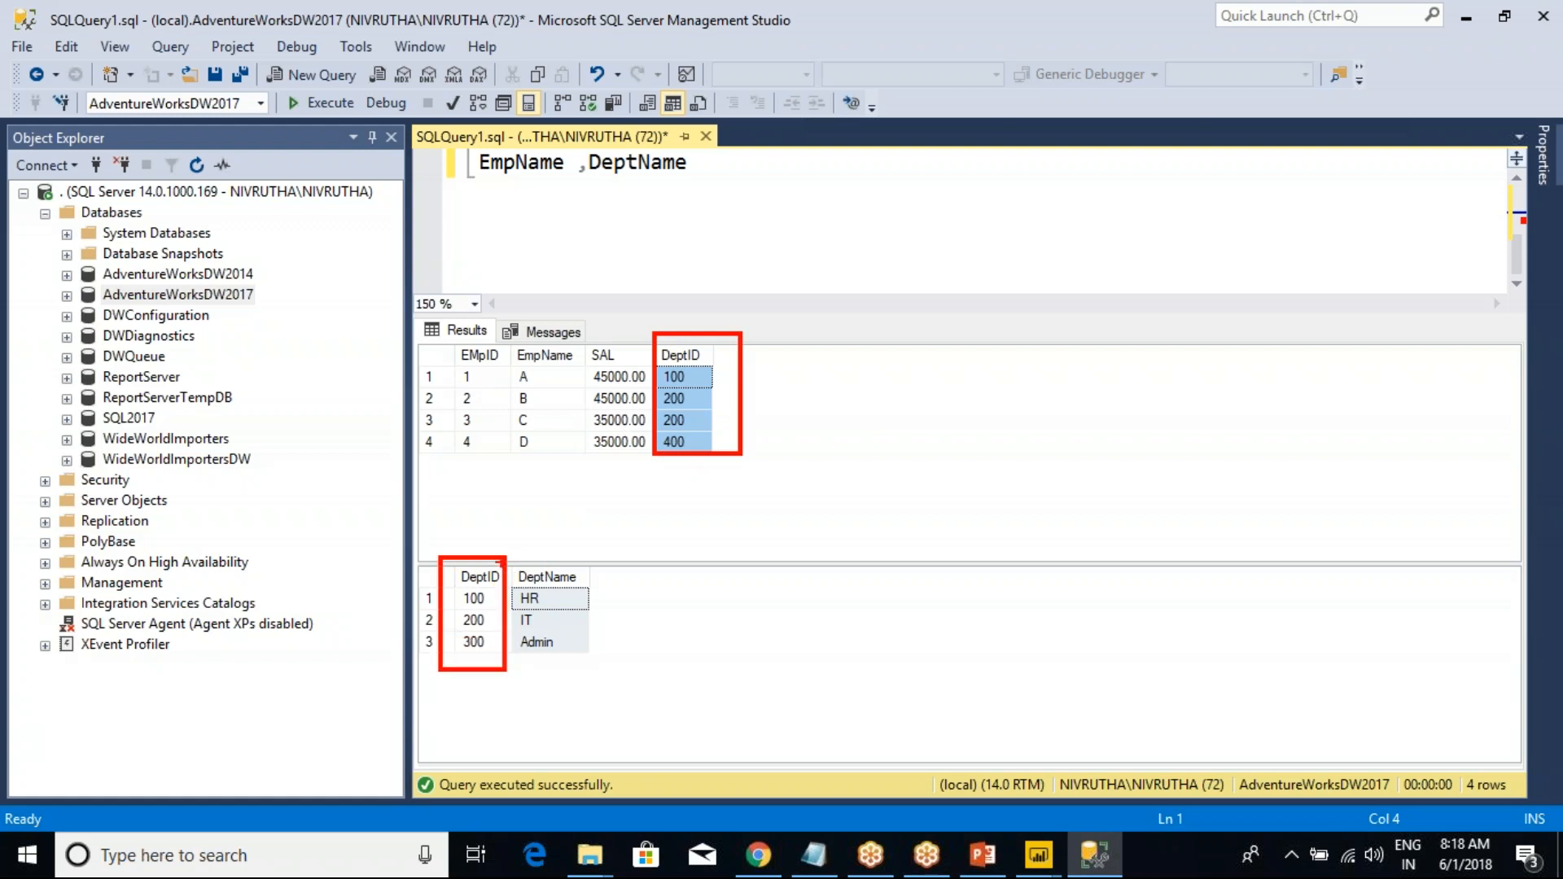
mouse_move(501, 571)
left_mouse_down()
mouse_move(675, 444)
mouse_move(701, 444)
left_mouse_up()
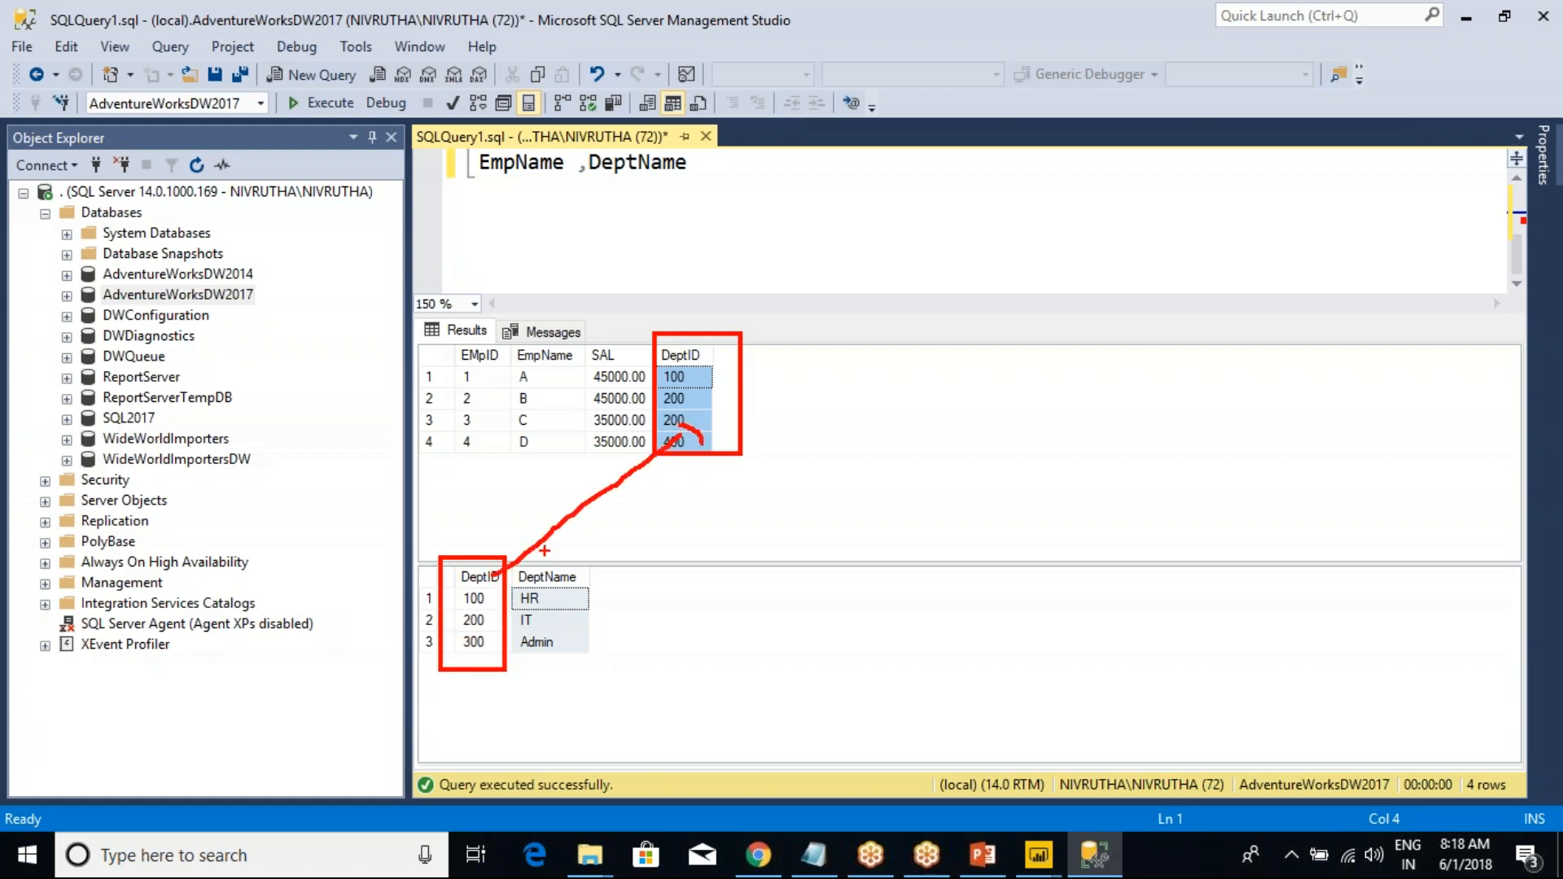
left_click_drag(448, 597, 453, 571)
left_click_drag(694, 377, 713, 365)
mouse_move(528, 363)
left_mouse_down()
mouse_move(506, 366)
mouse_move(525, 394)
mouse_move(537, 364)
left_mouse_up()
mouse_move(536, 583)
left_mouse_down()
mouse_move(510, 604)
mouse_move(556, 601)
left_mouse_up()
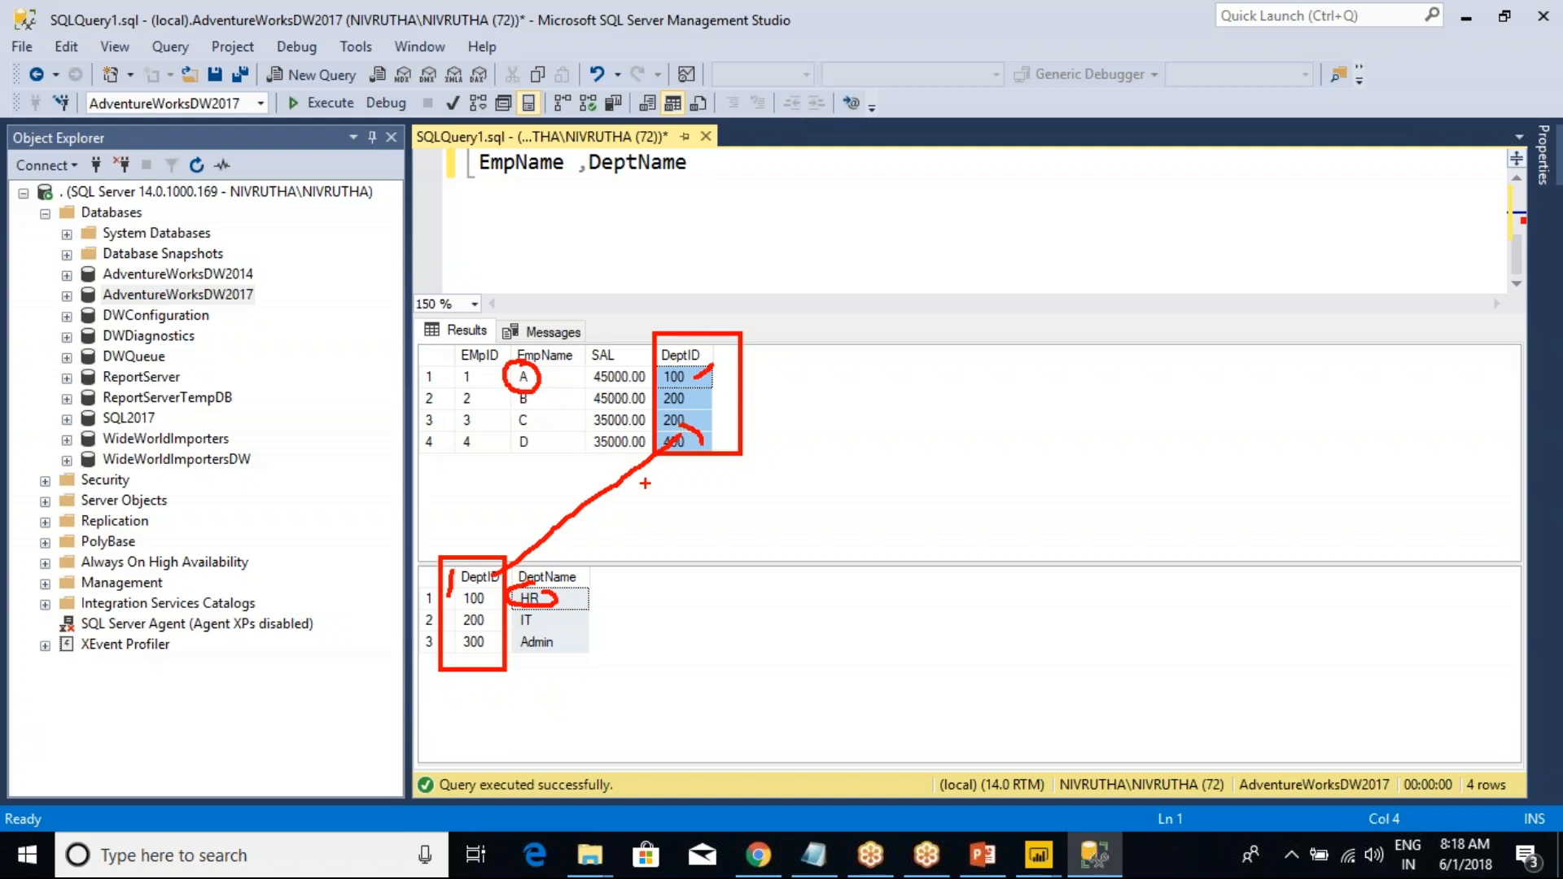
key("Escape")
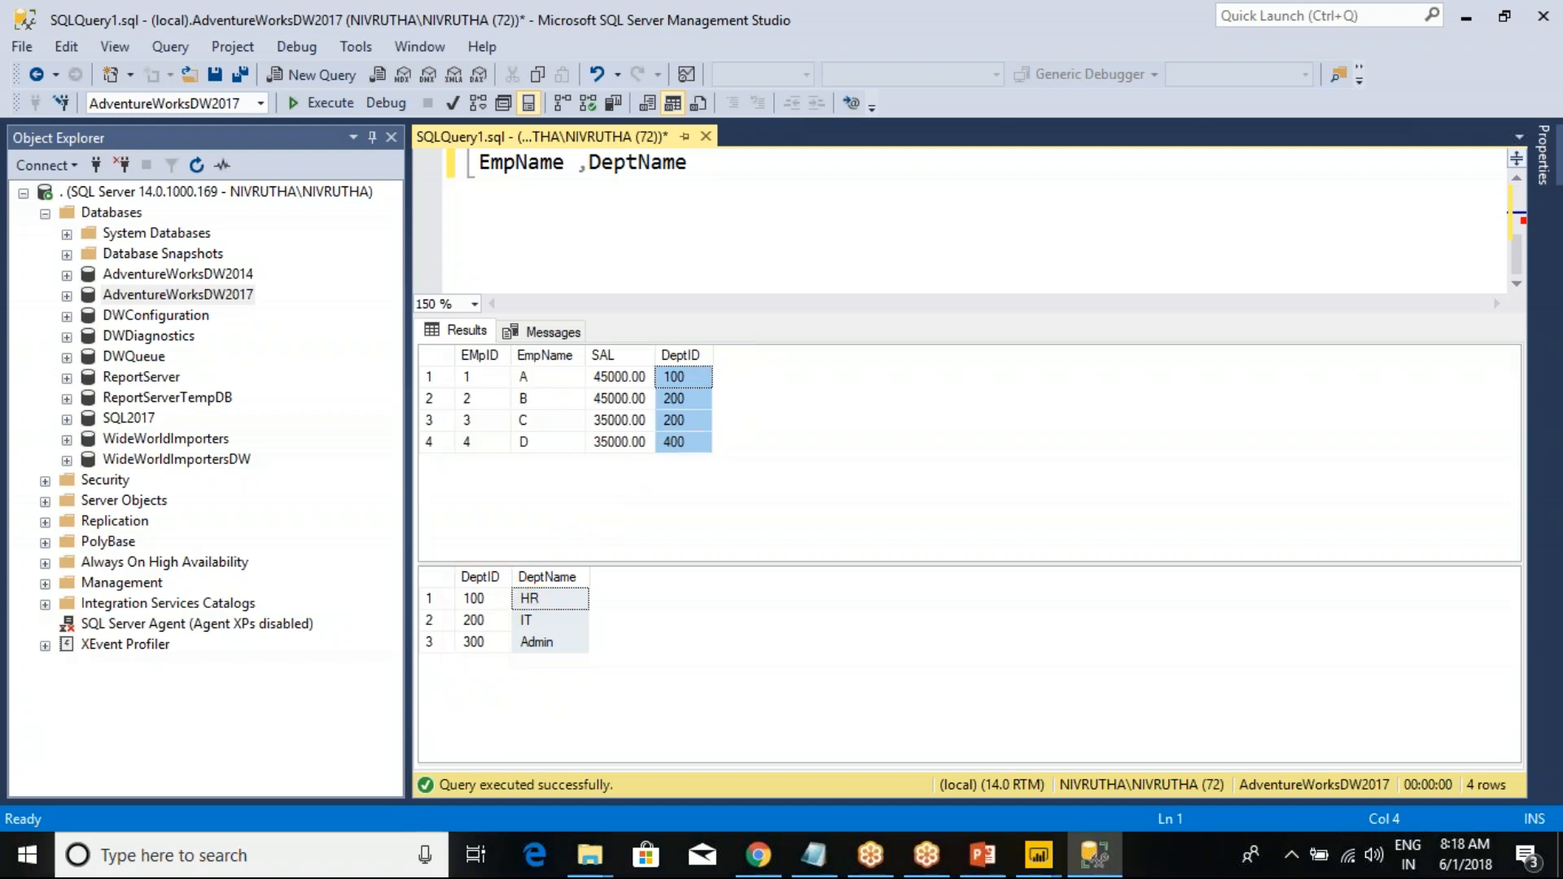
- Hide the results and start a query below the note with SELECT and, on the following line, FROM EMP INNER JOIN
key("ctrl+r")
scroll(671, 324, "up", 2)
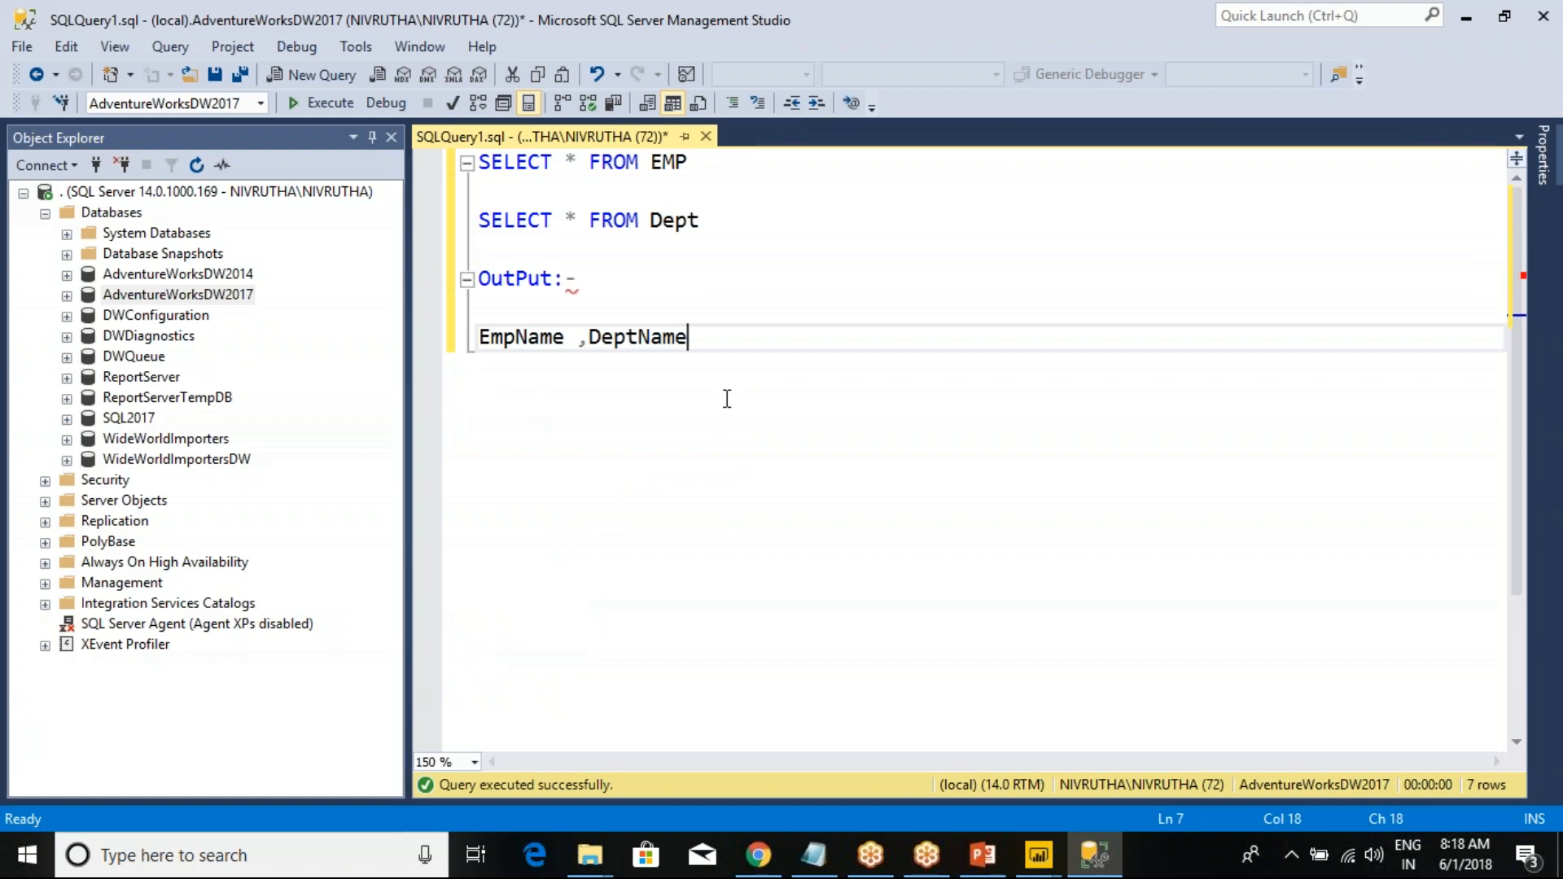
key("Return")
key("Return")
type("SELECT")
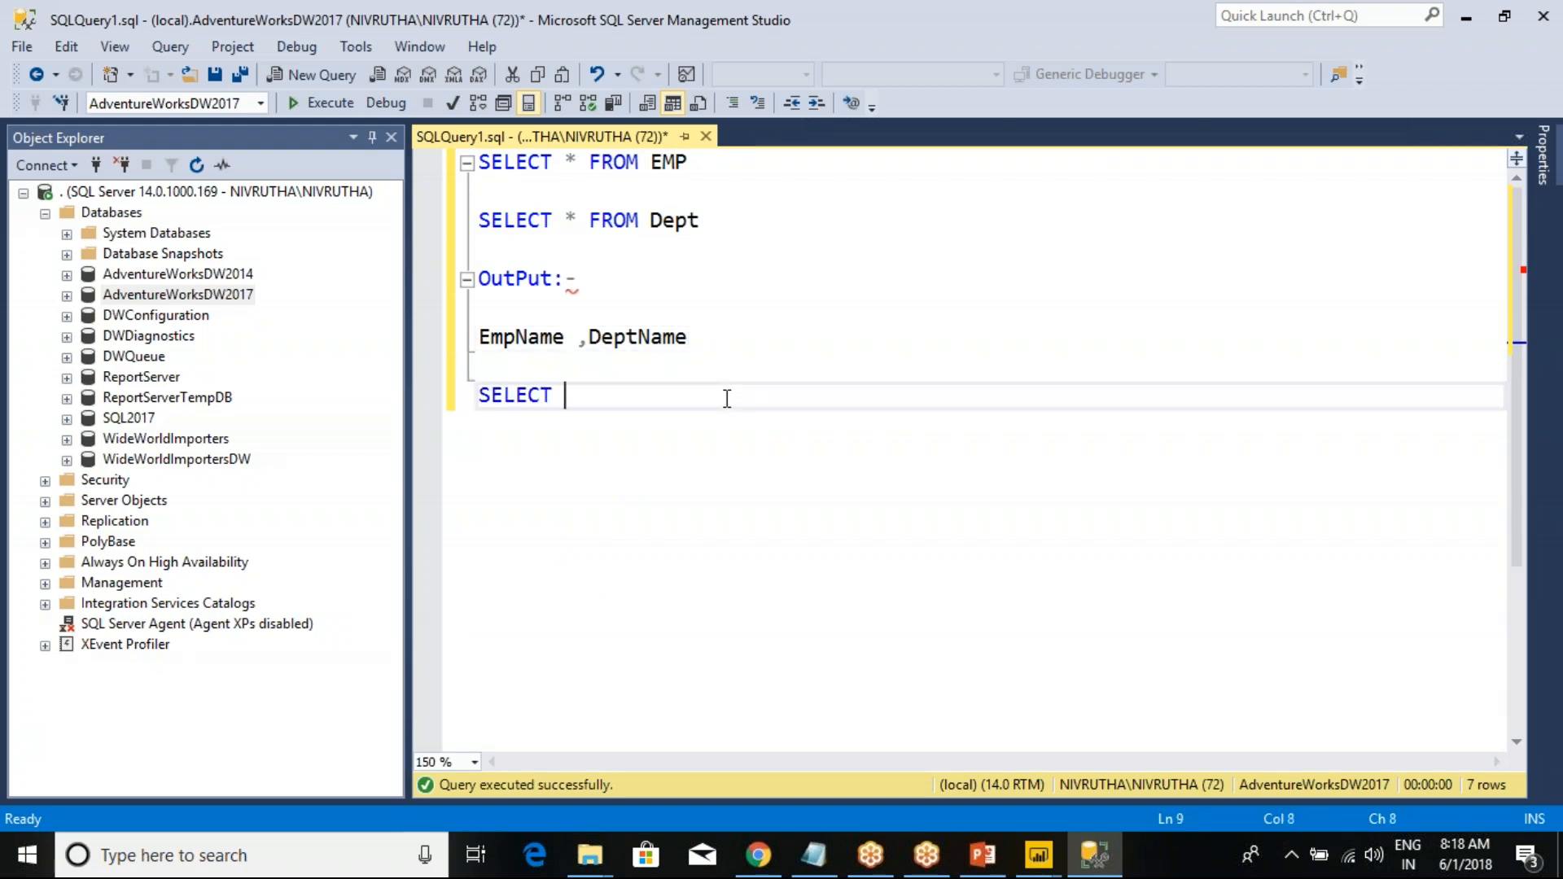
key("Return")
type("FRO")
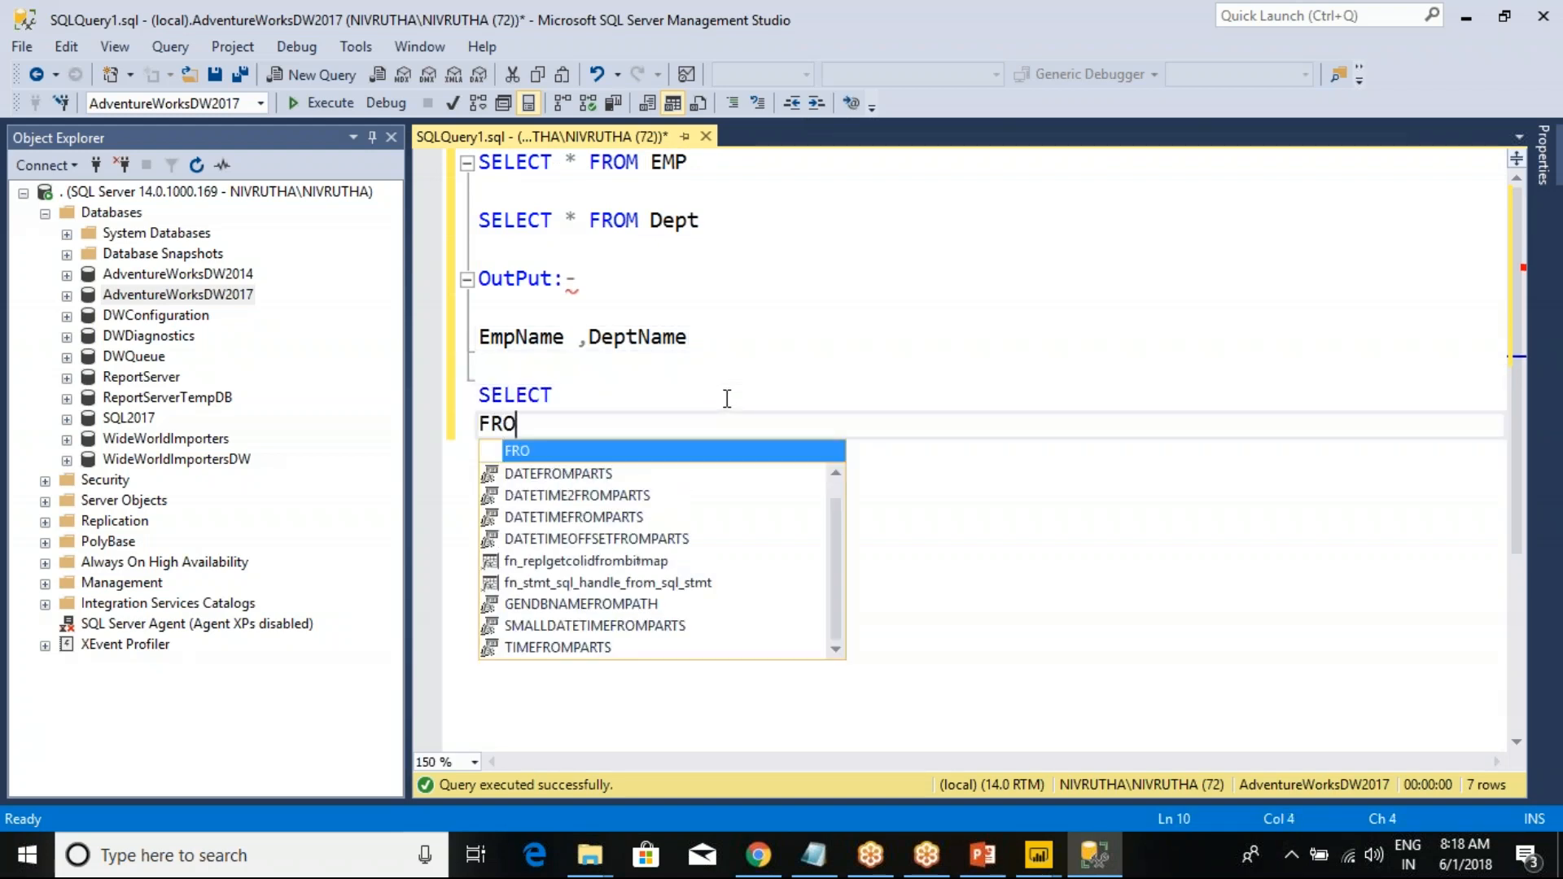
type("M EMP AS E")
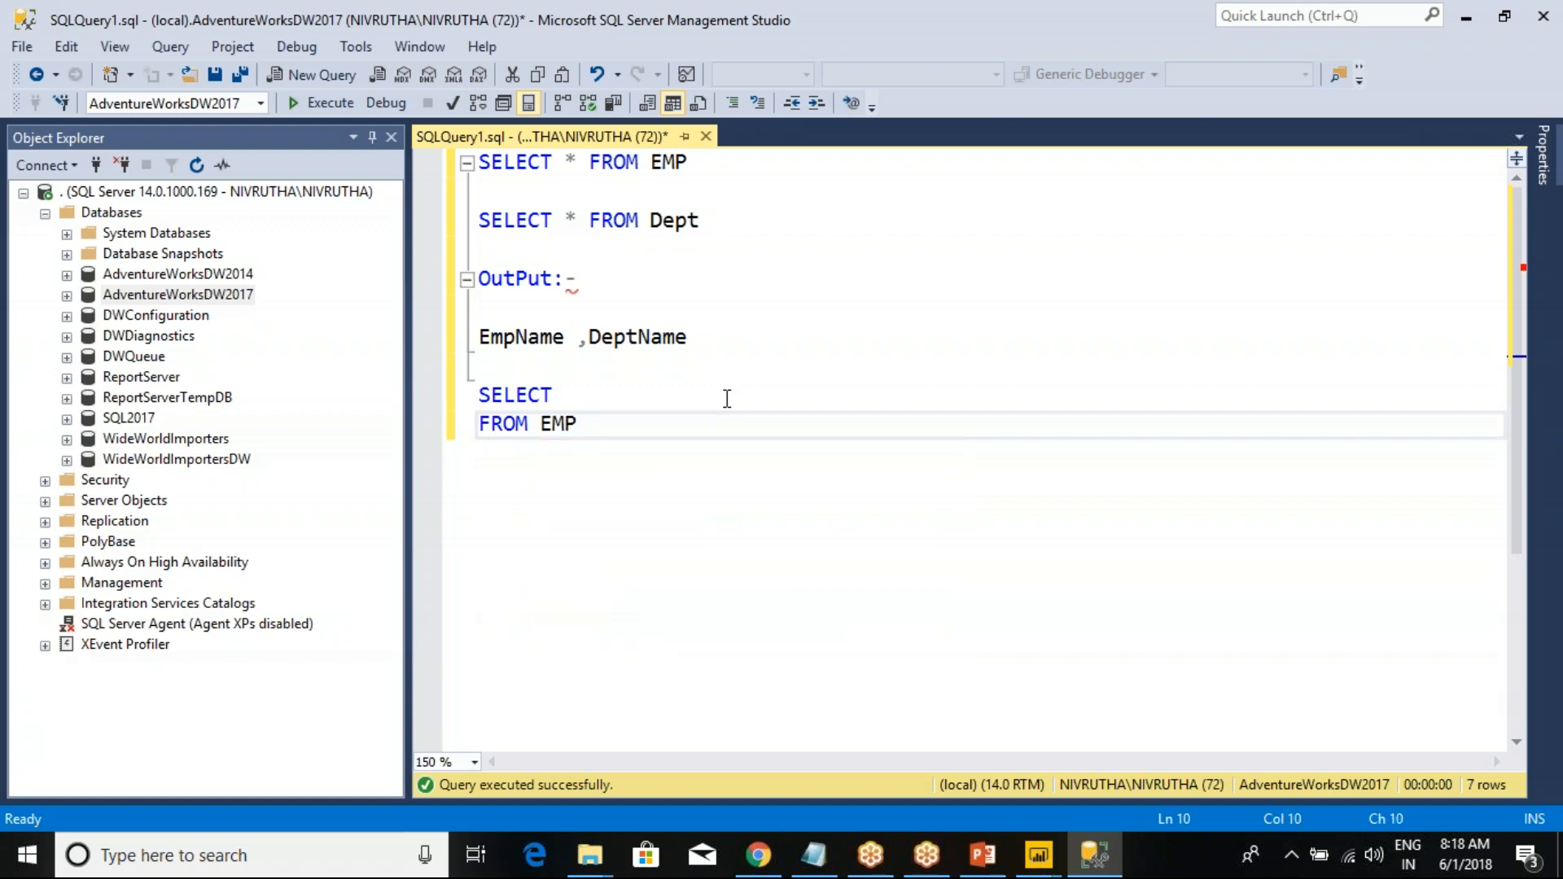
key("BackSpace")
key("BackSpace")
key("BackSpace")
key("BackSpace")
type("INNER JOIN ")
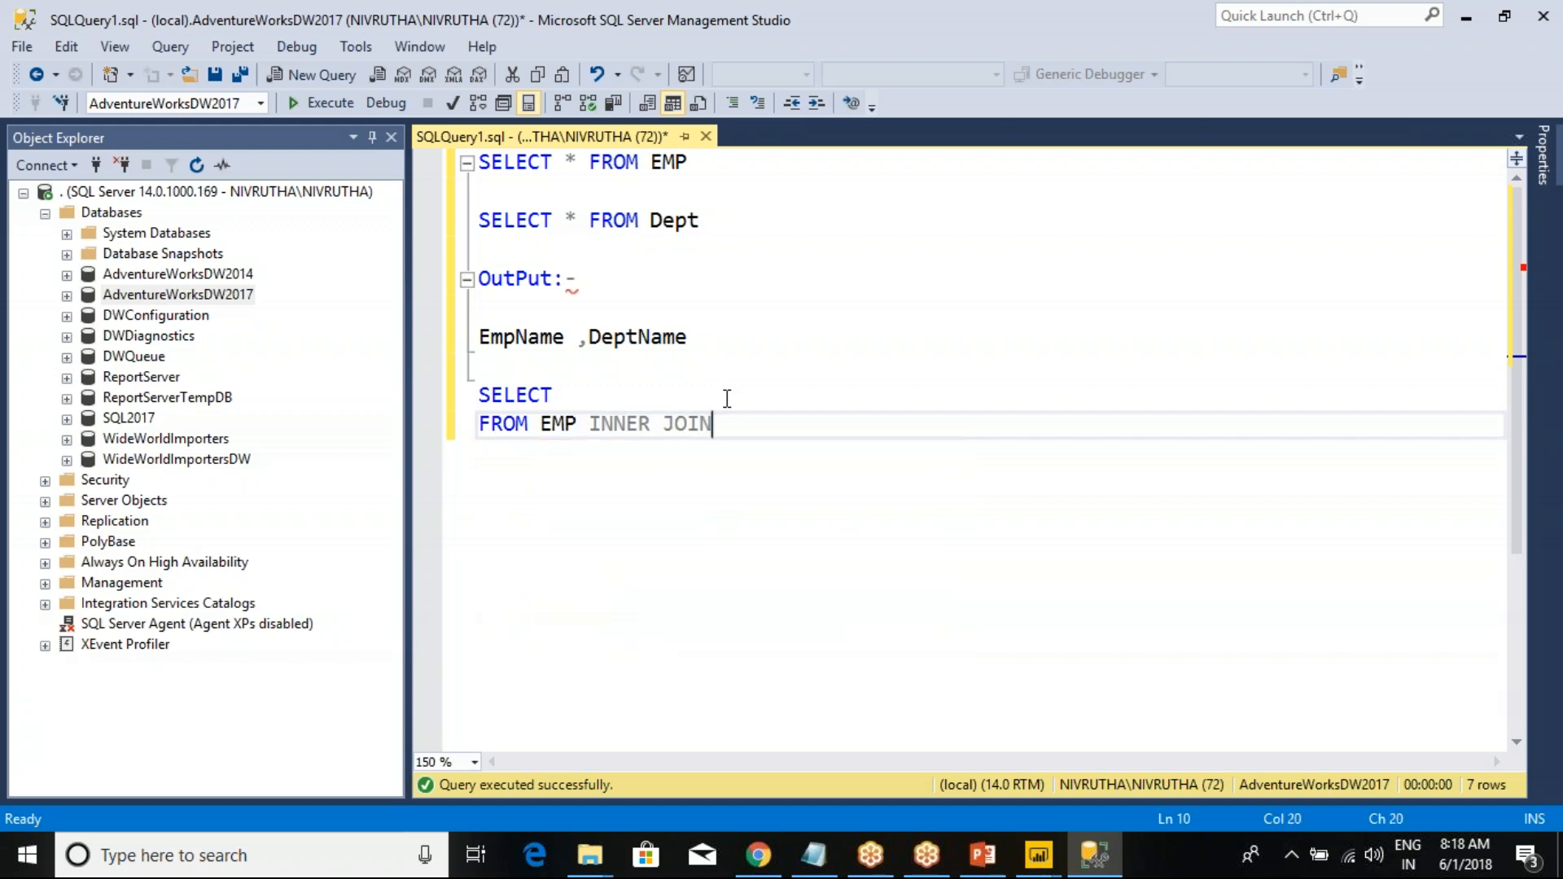
- Complete the join clause with DEPT ON EMP.DeptID=DEPT.DeptID
type("DEPT ON EMP.")
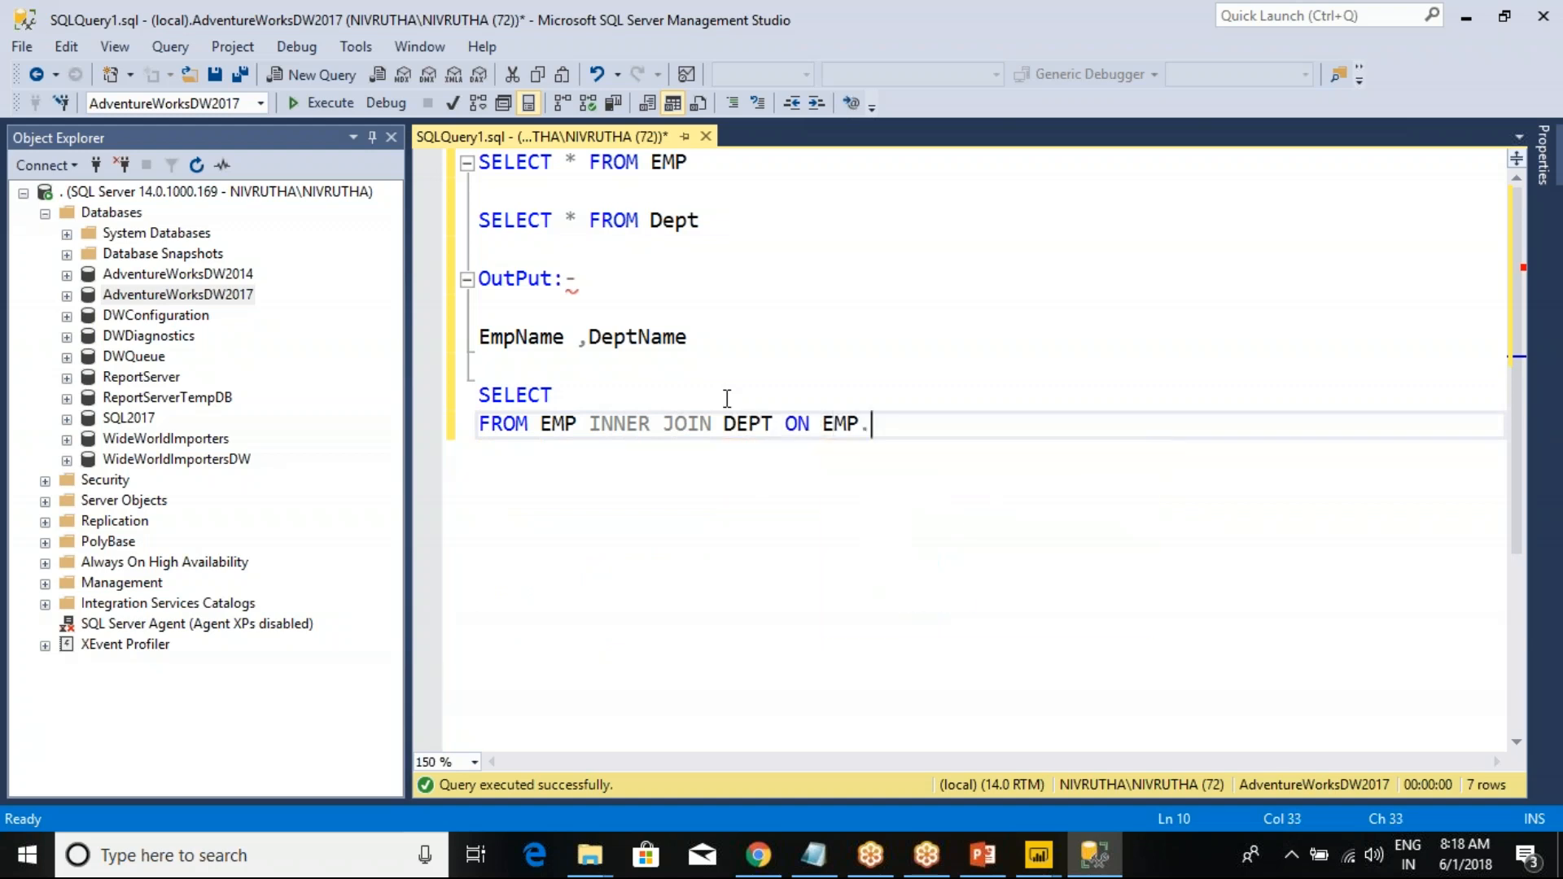
type("DEP")
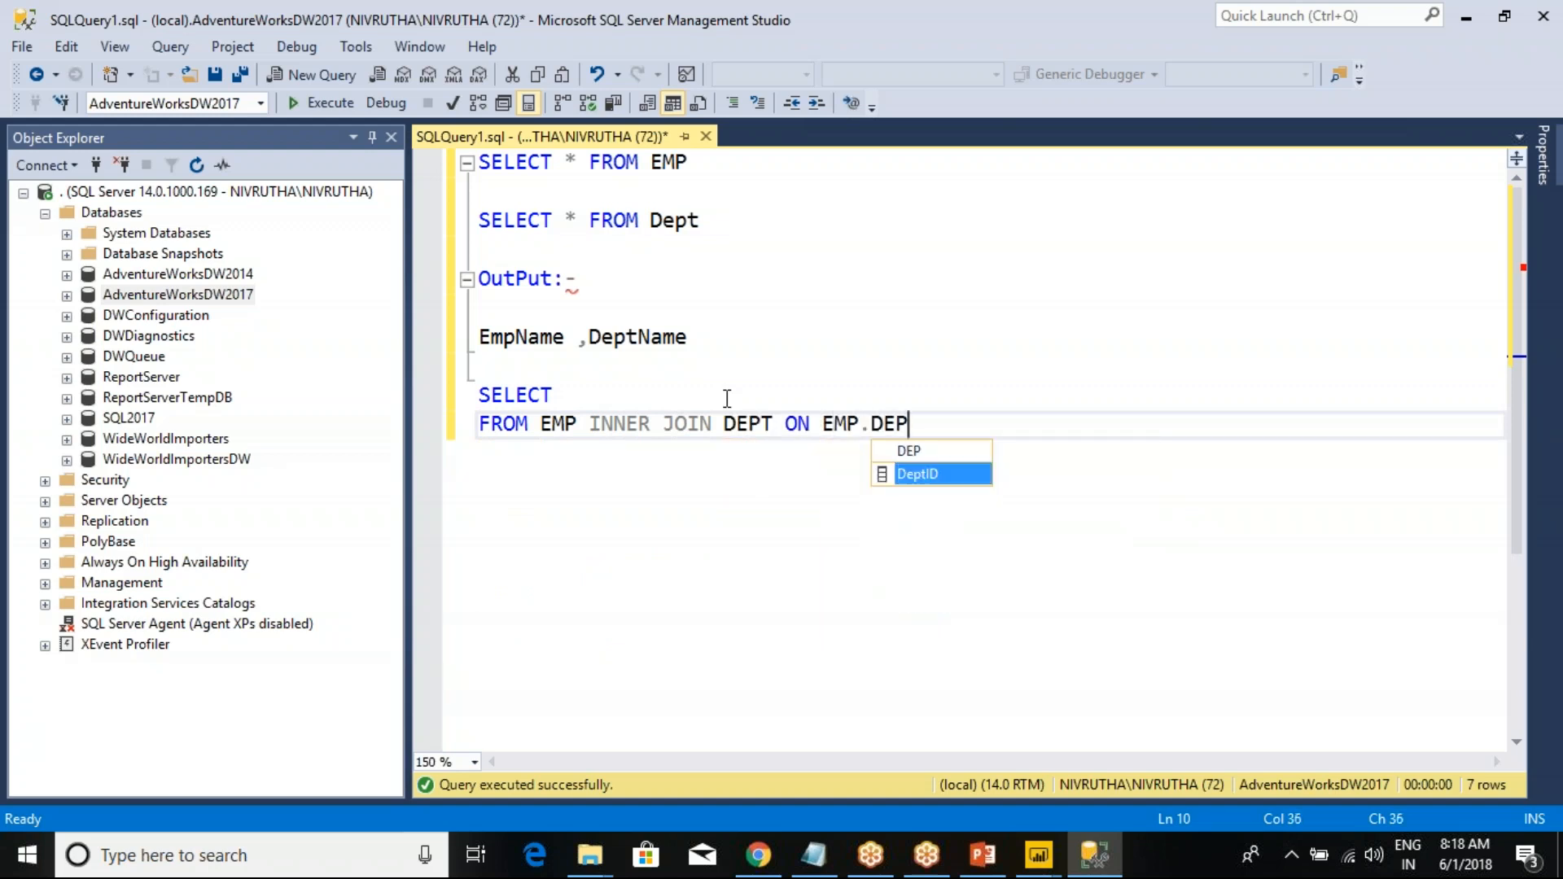
key("Tab")
type("=DEPT.")
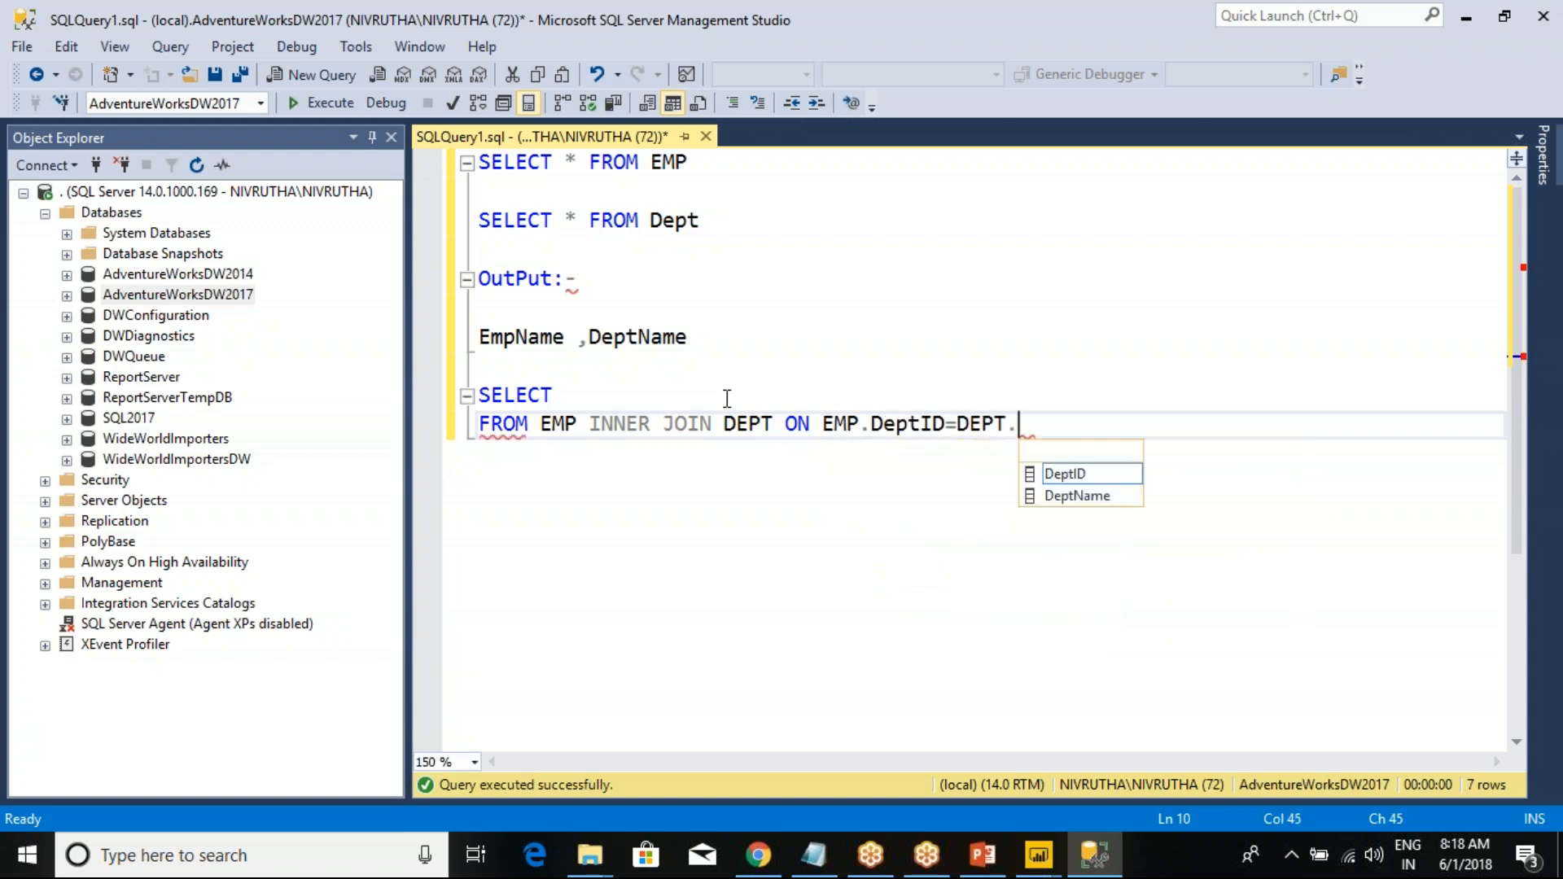
type("DE")
key("Tab")
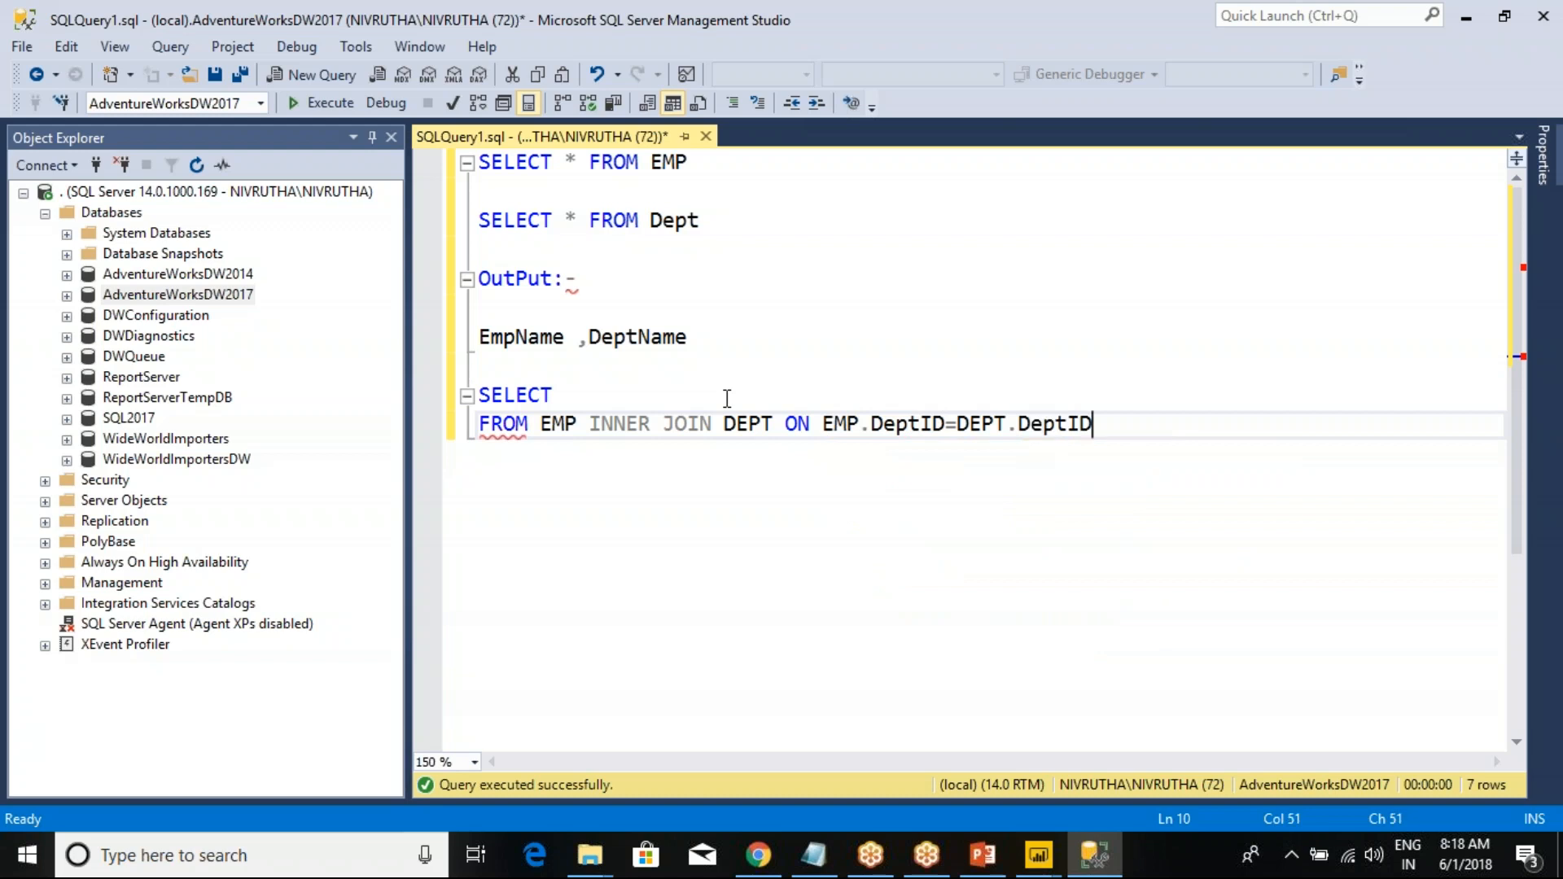
- Make the join query return all columns with *, run only that query, and examine the EMP and Dept columns in its result
left_click(640, 400)
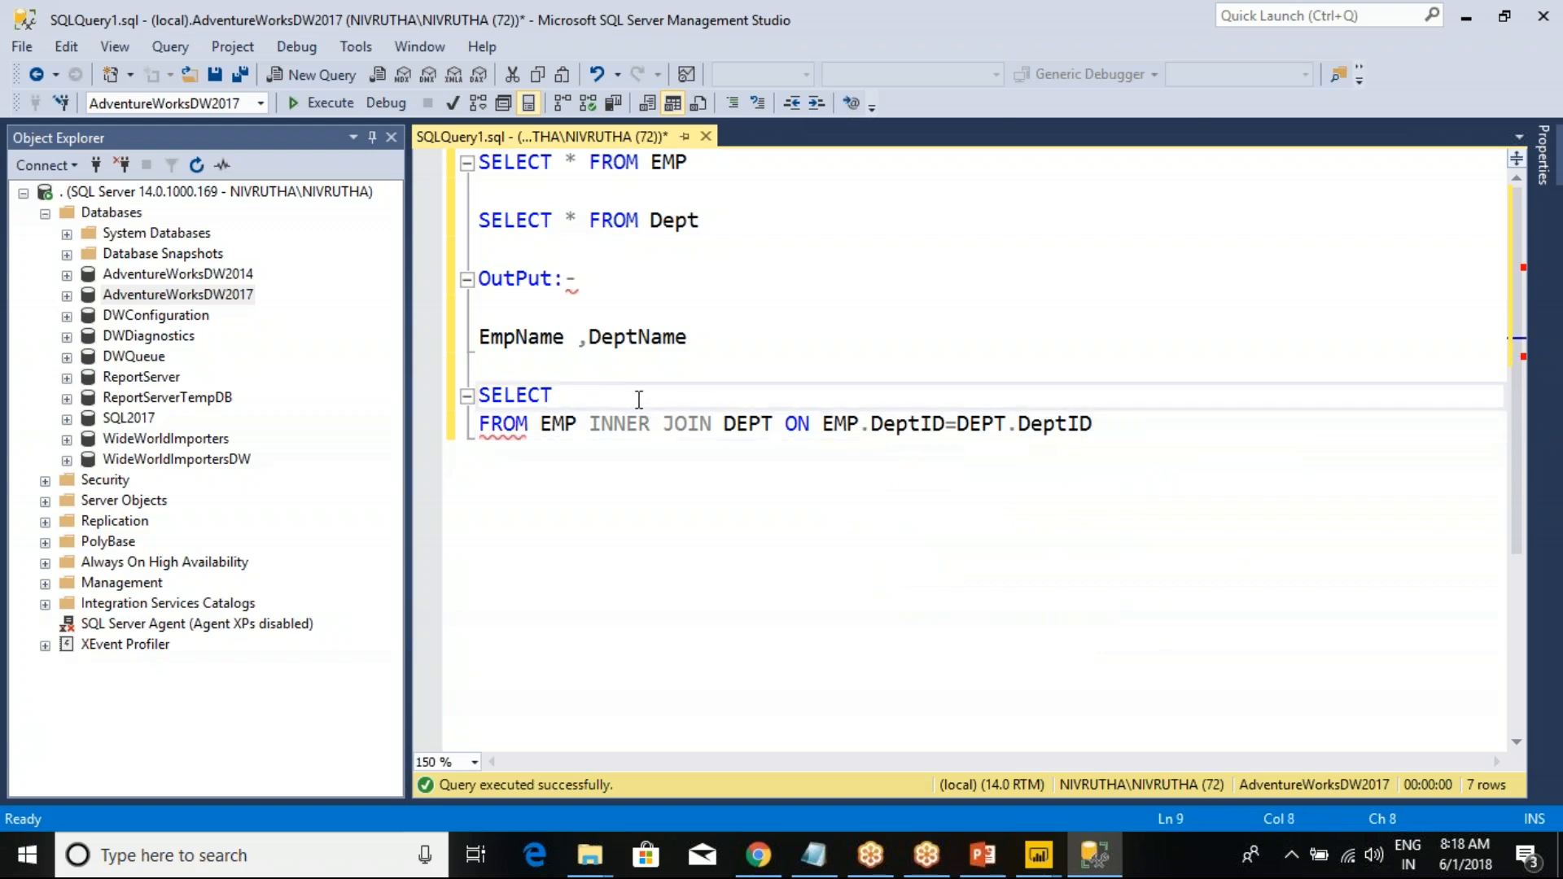
type("*")
double_click(559, 424)
key("Up")
key("Up")
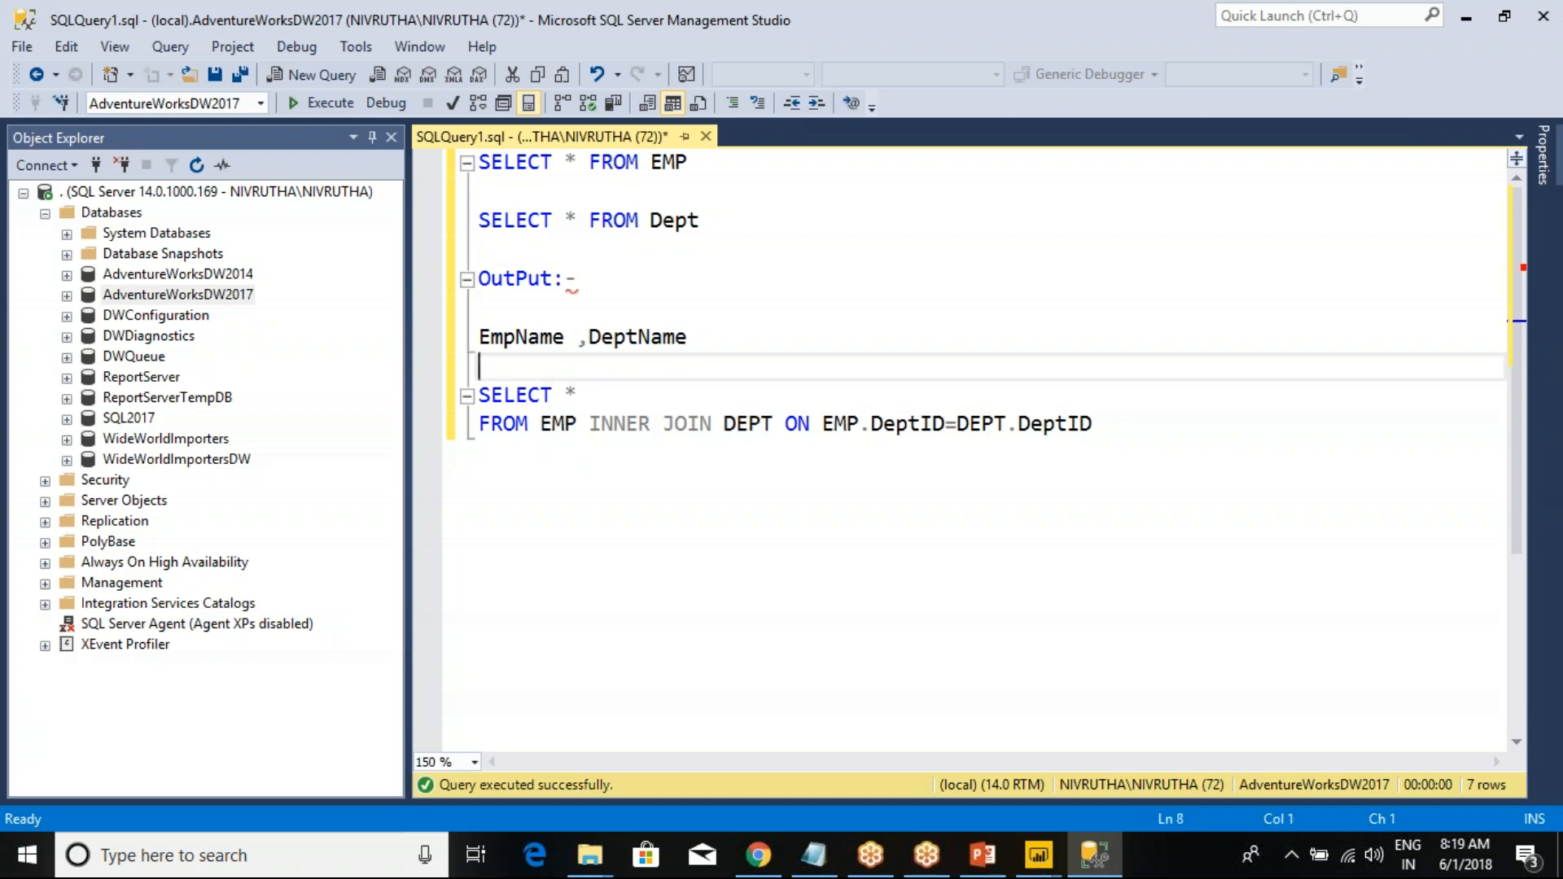
left_click_drag(1094, 424, 479, 396)
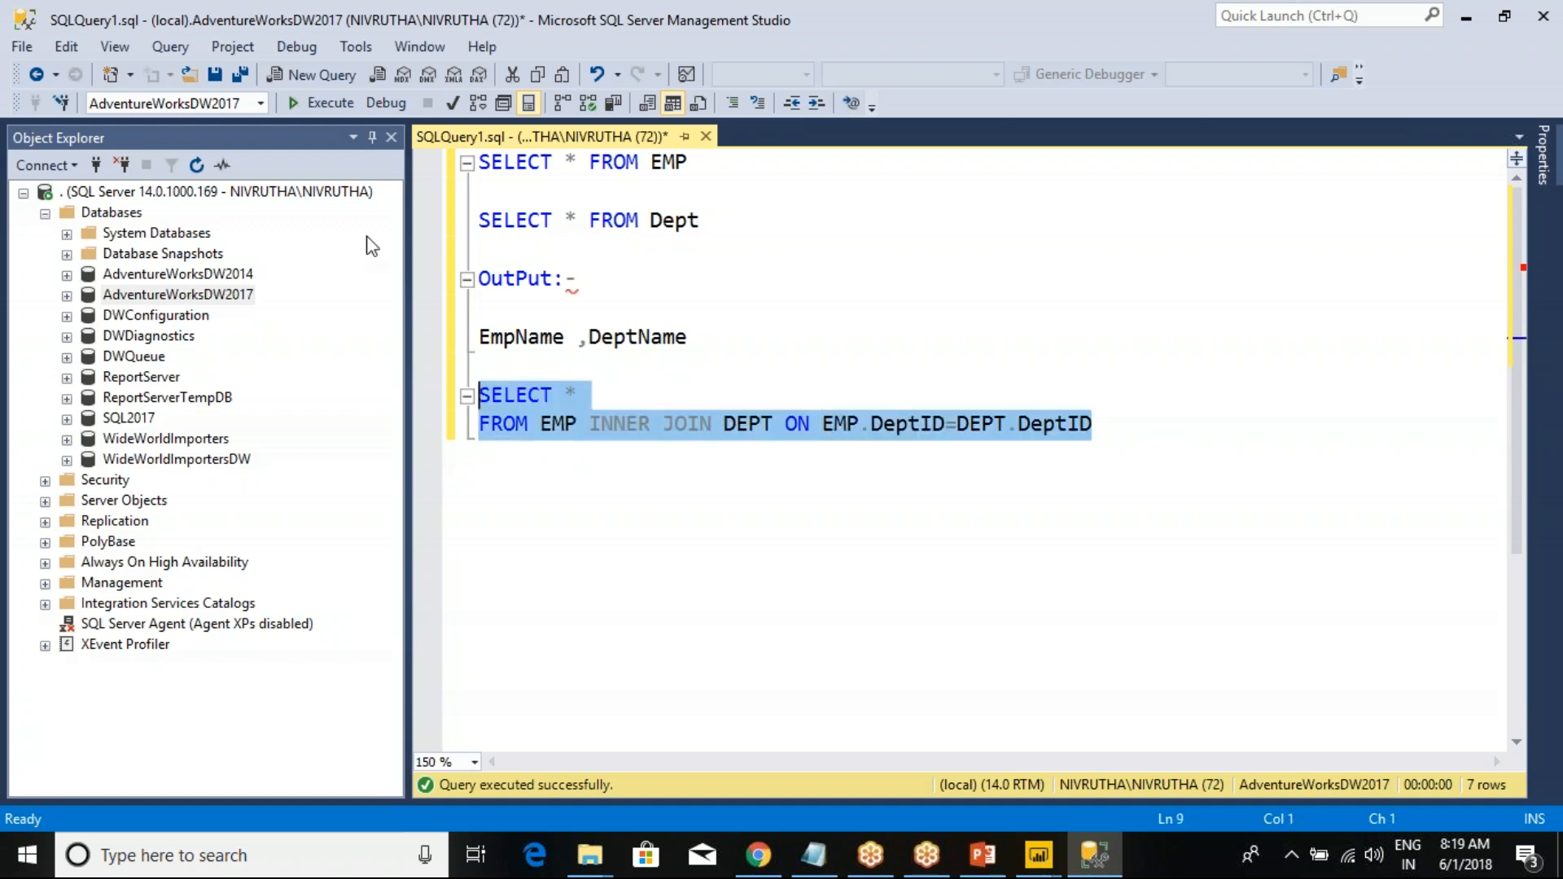
left_click(321, 102)
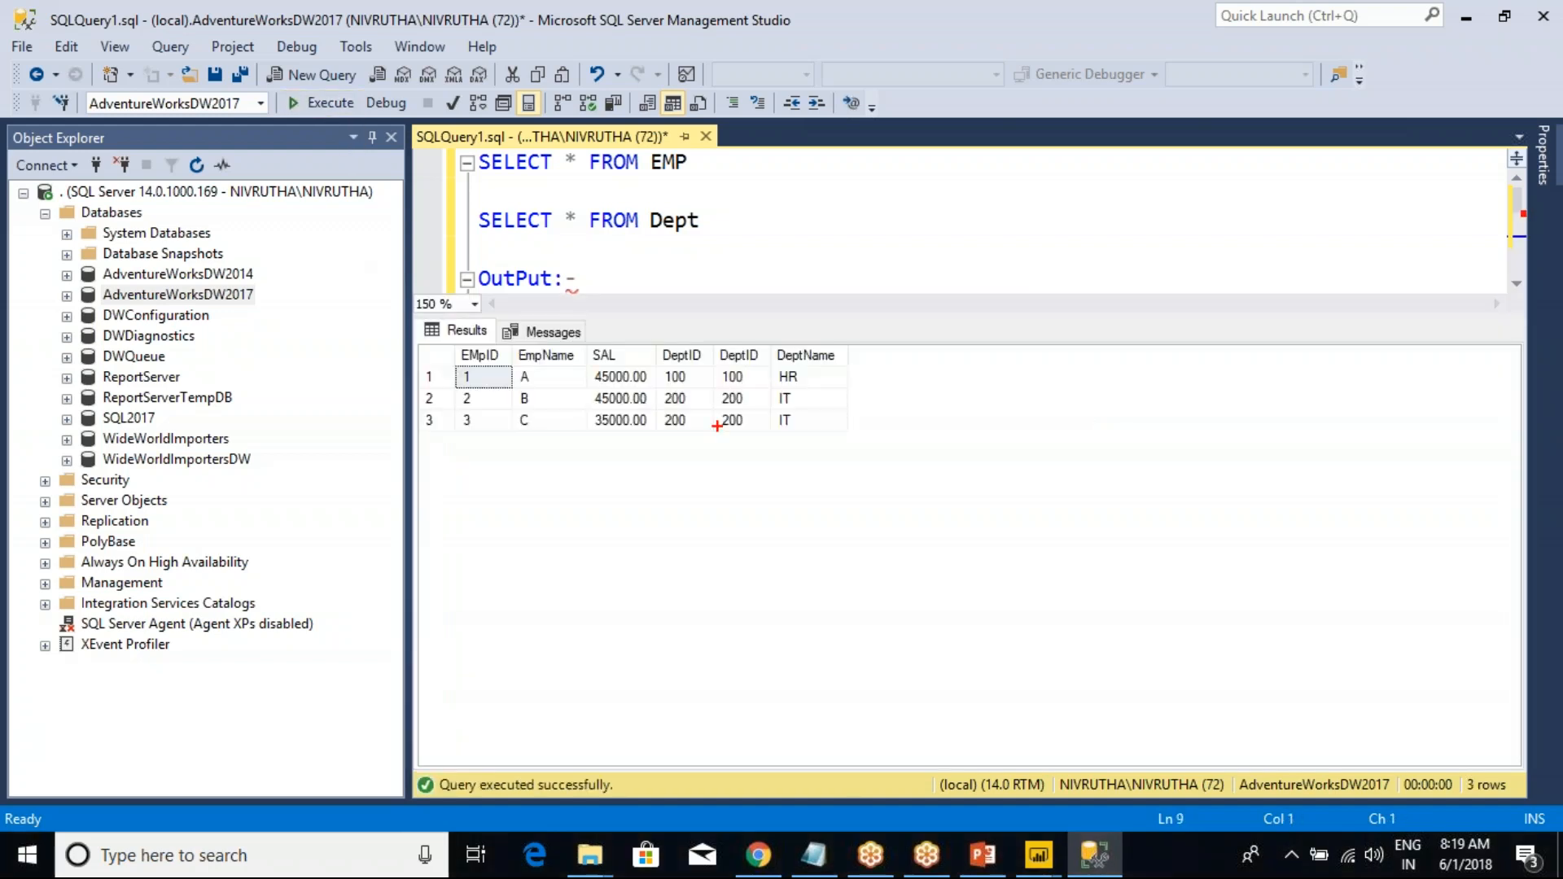
left_click_drag(518, 374, 701, 438)
mouse_move(714, 340)
left_mouse_down()
mouse_move(803, 439)
mouse_move(830, 443)
left_mouse_up()
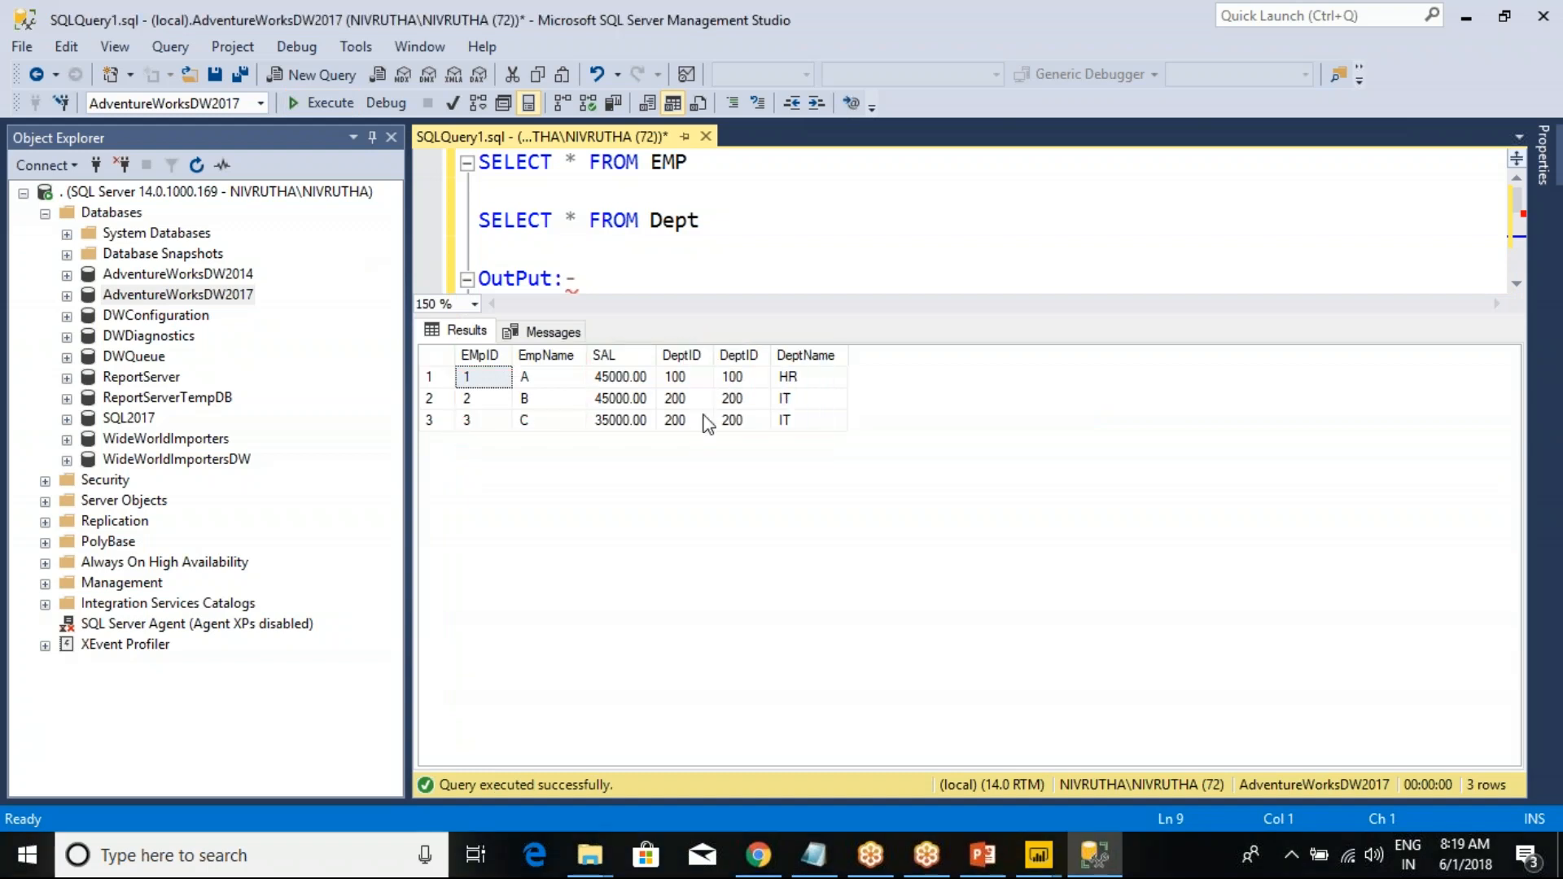
- Delete the OutPut note with its EmpName ,DeptName line and run the EMP, Dept and inner join queries together
key("ctrl+r")
left_click_drag(689, 337, 442, 278)
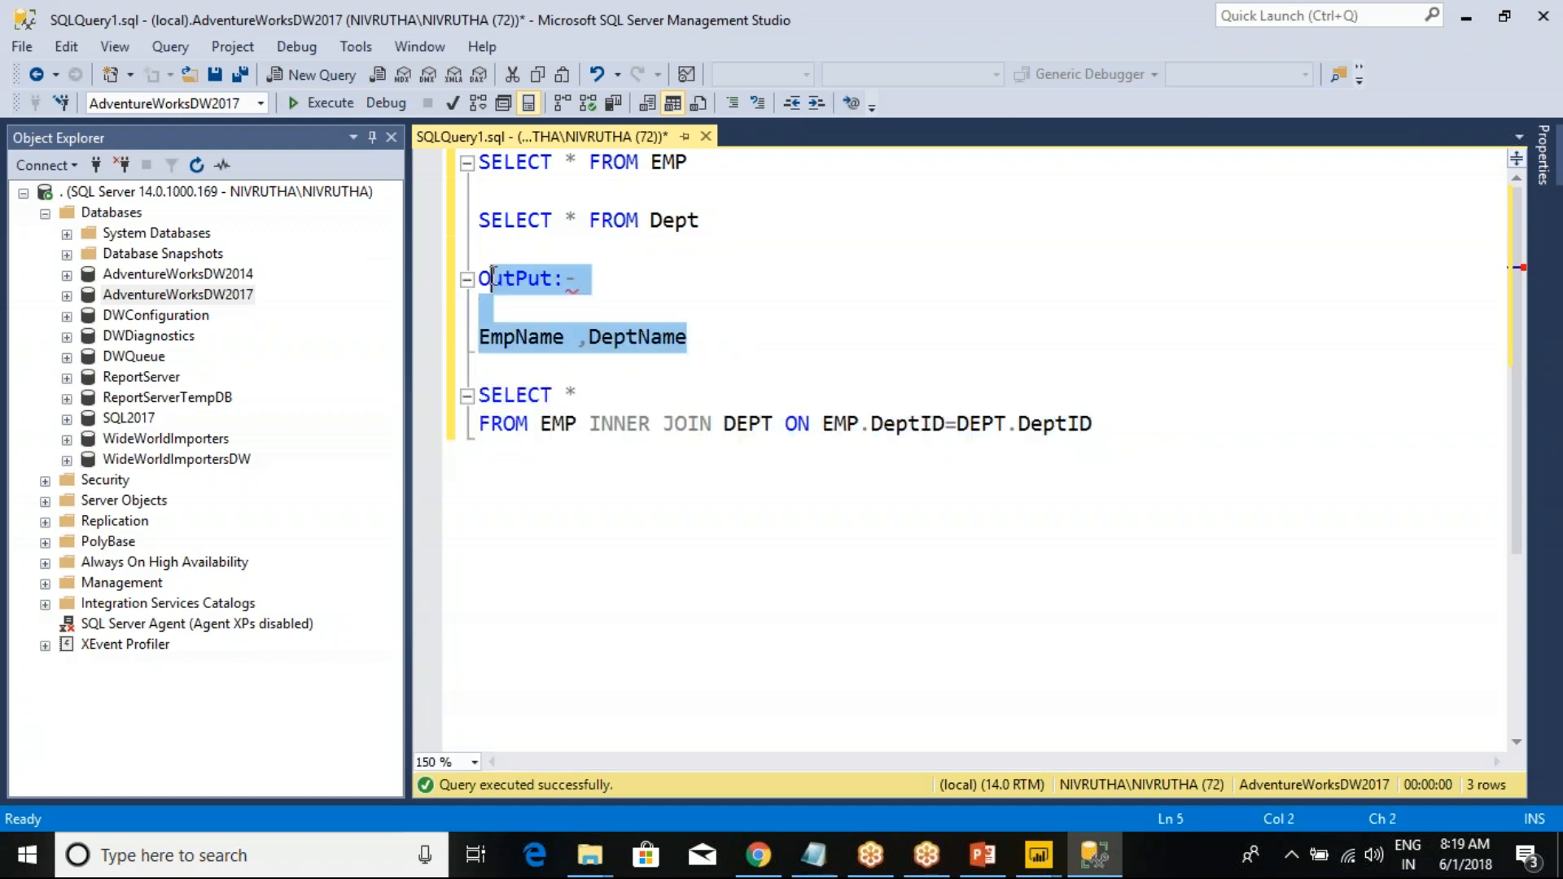
key("Delete")
key("BackSpace")
key("F5")
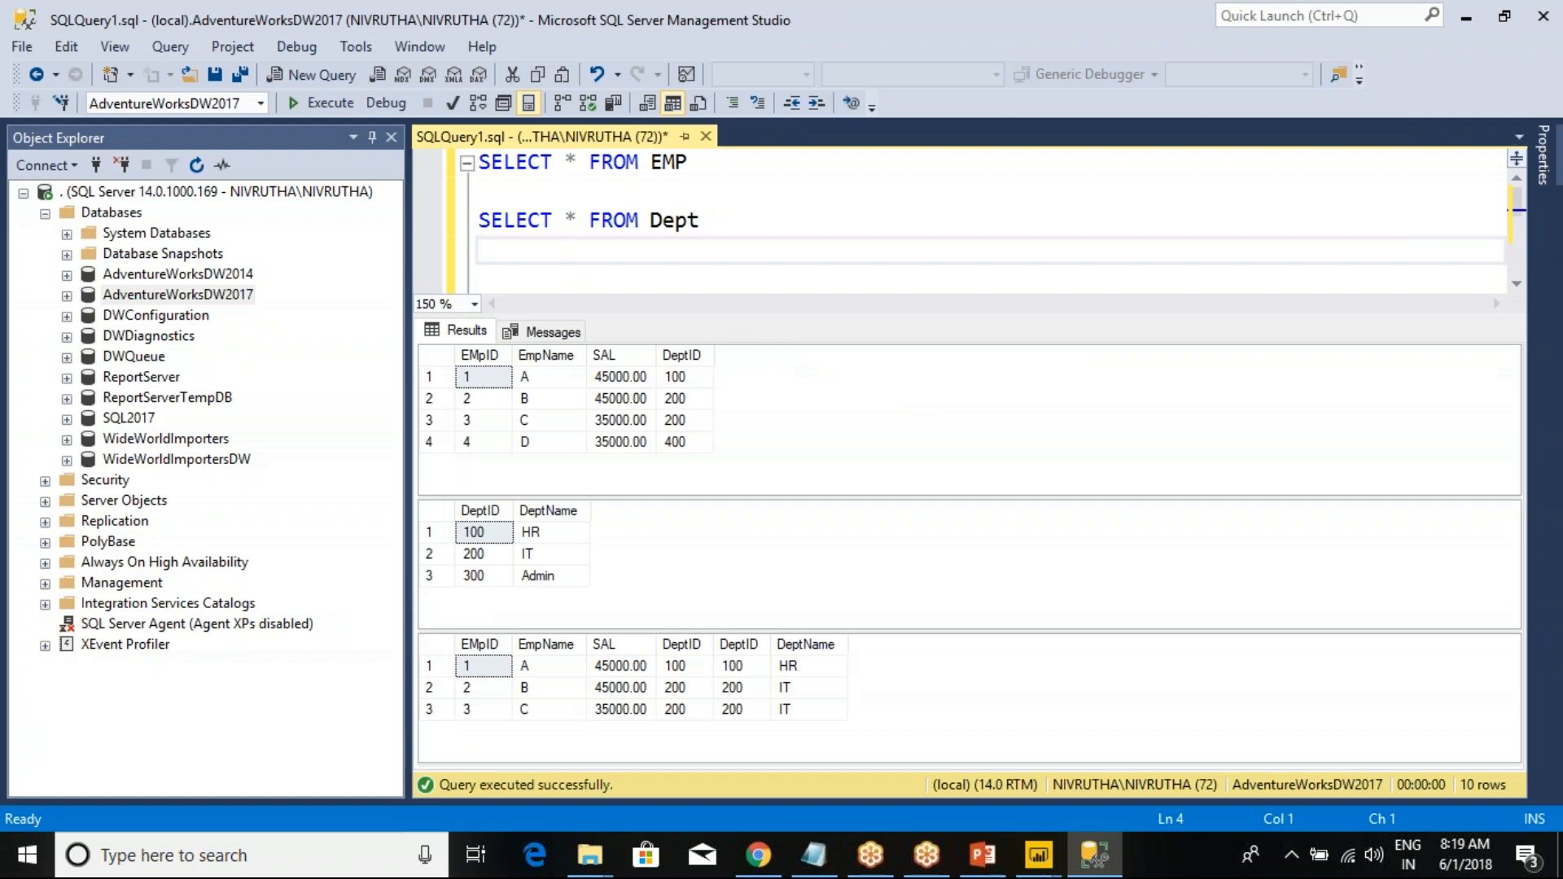
left_click(552, 355)
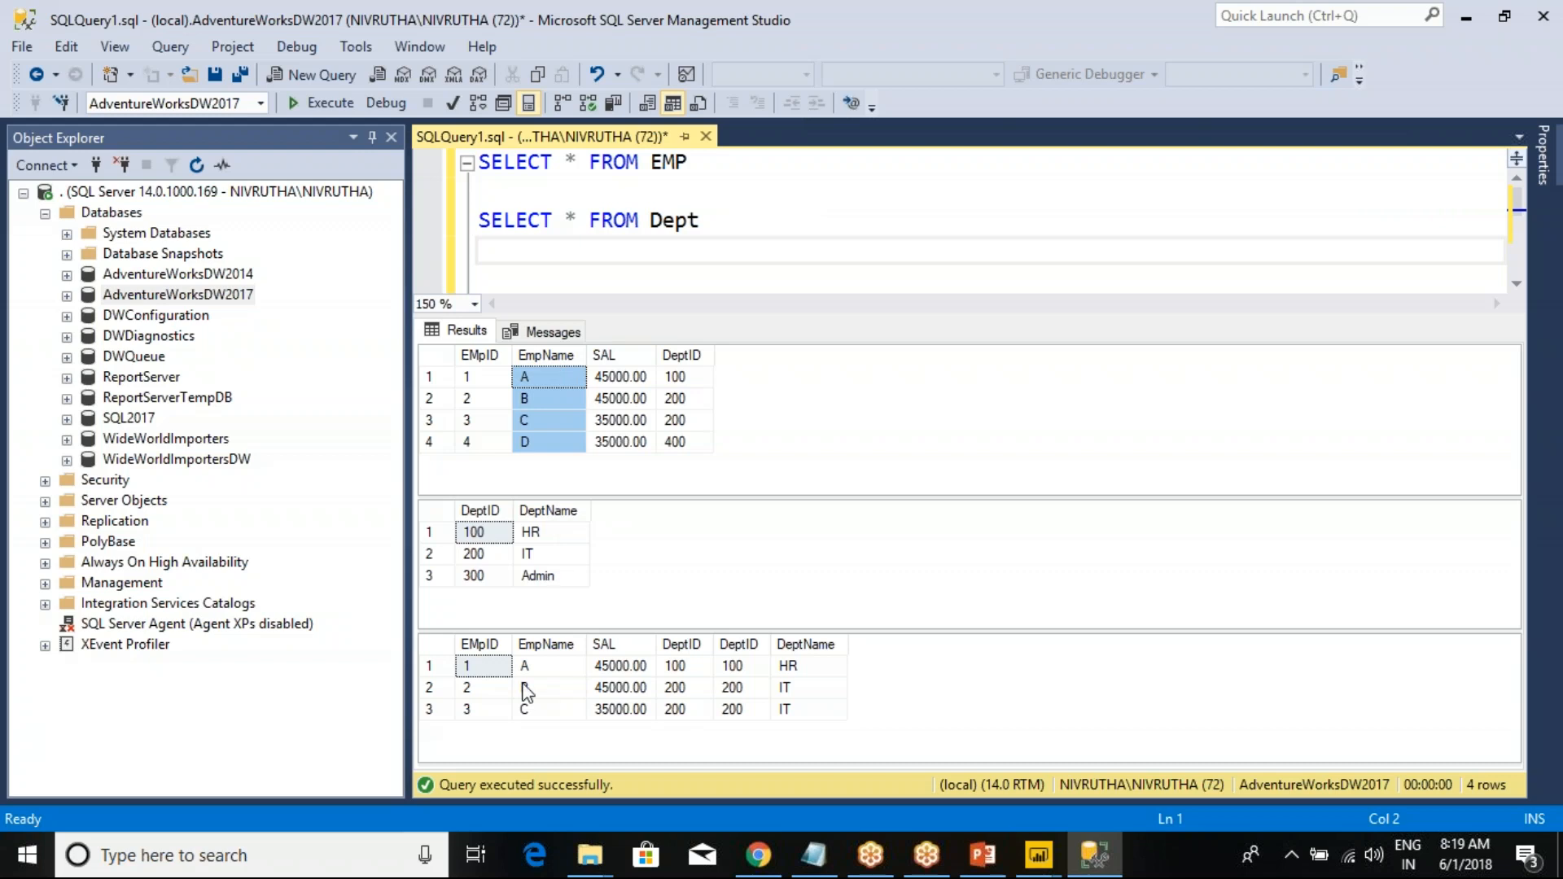
- Examine the full inner join result against the INNER JOIN clause and its EMP.DeptID=DEPT.DeptID condition
left_click(422, 642)
left_click(558, 252)
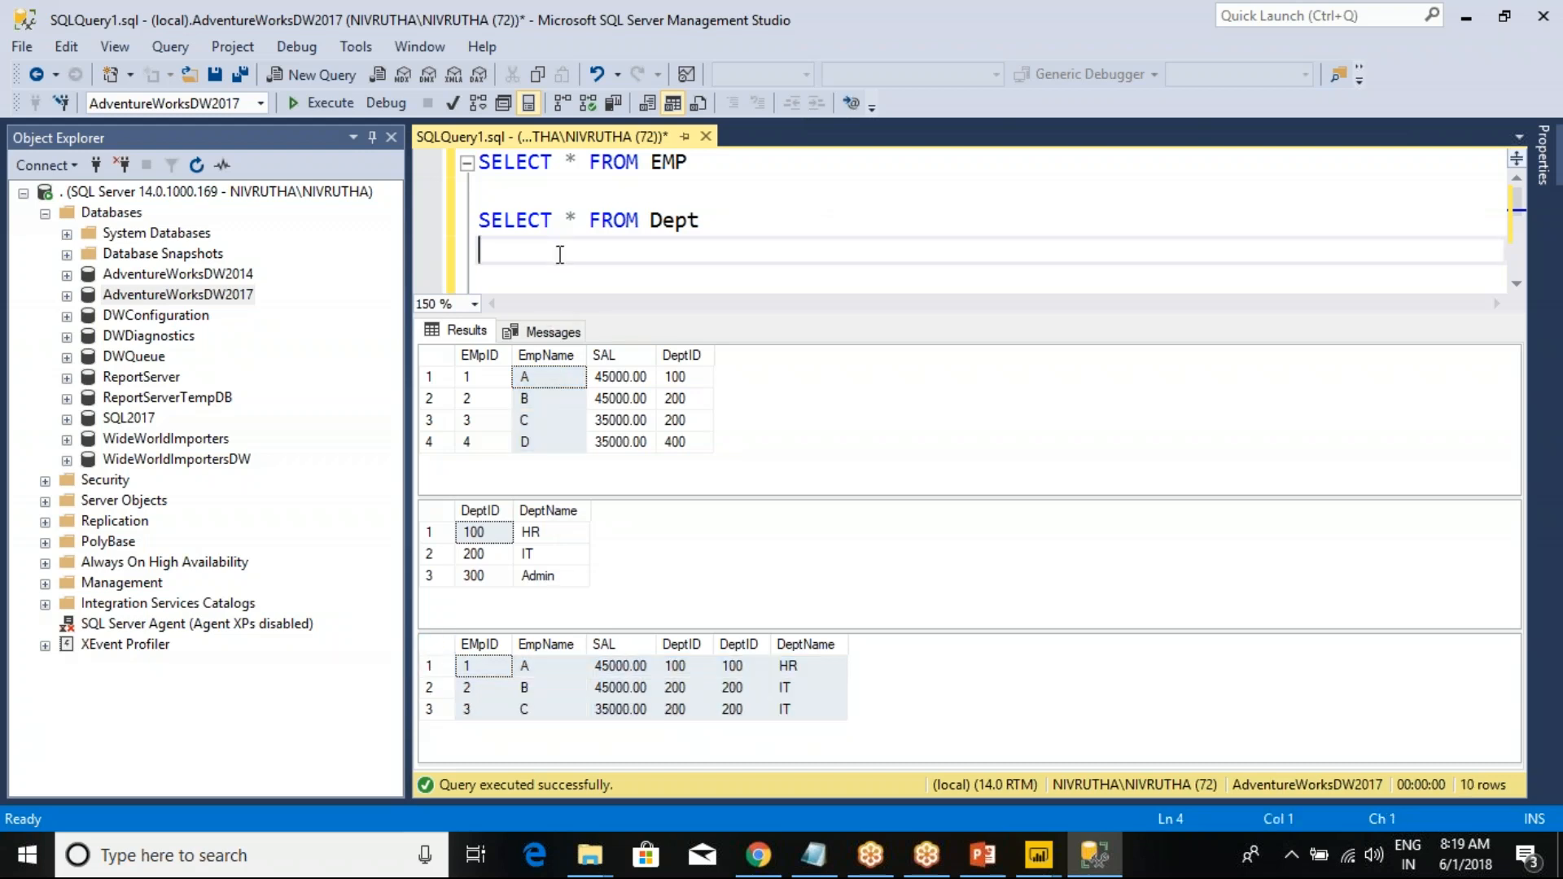
scroll(559, 251, "down", 1)
left_click_drag(602, 277, 701, 273)
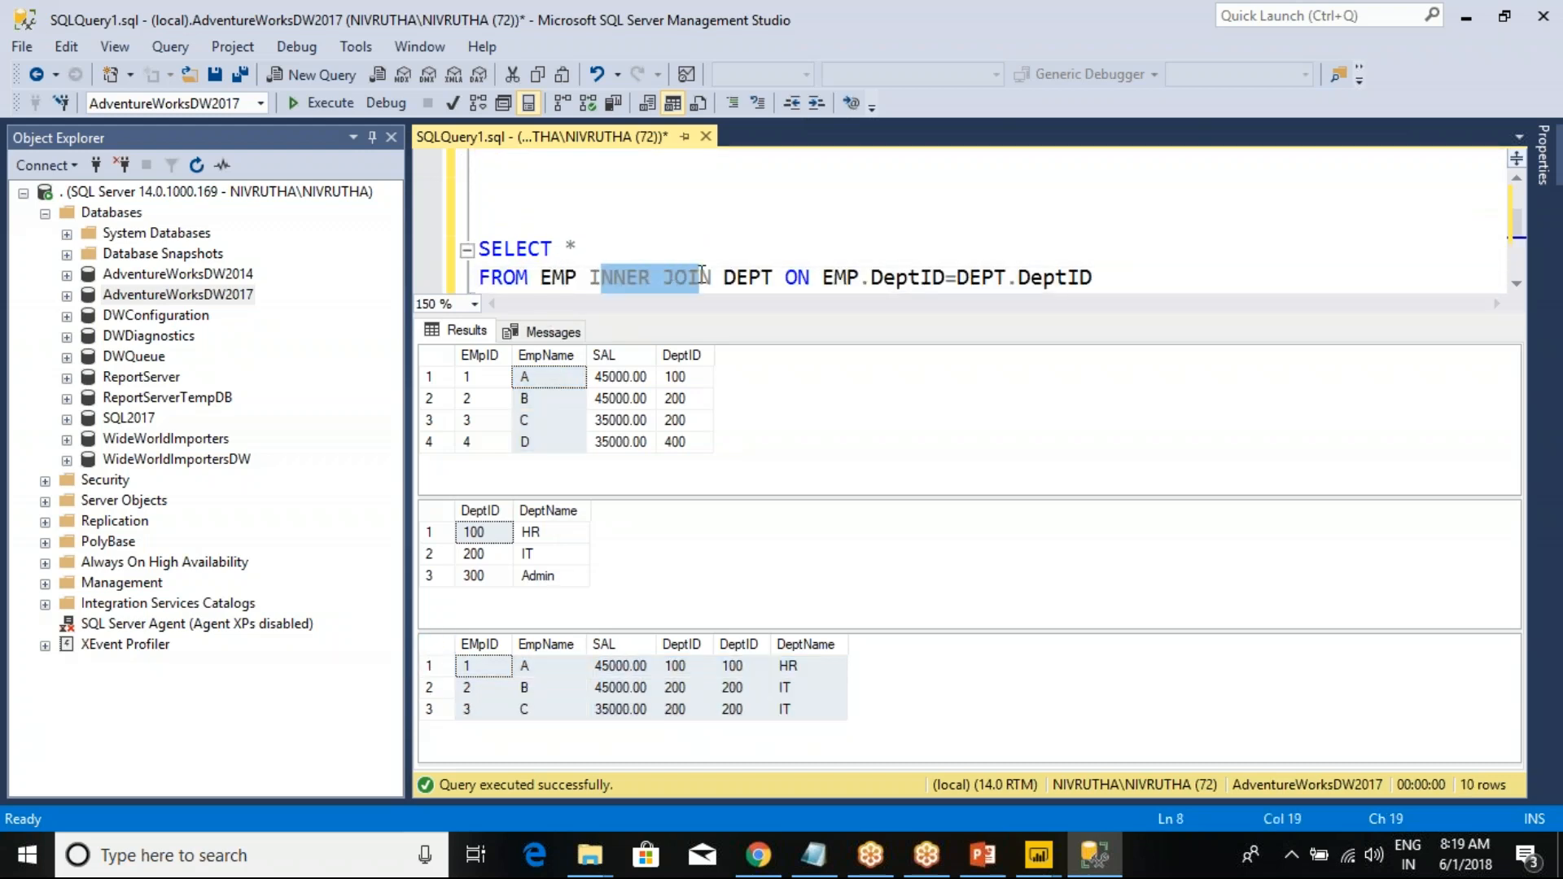
double_click(905, 278)
double_click(1056, 277)
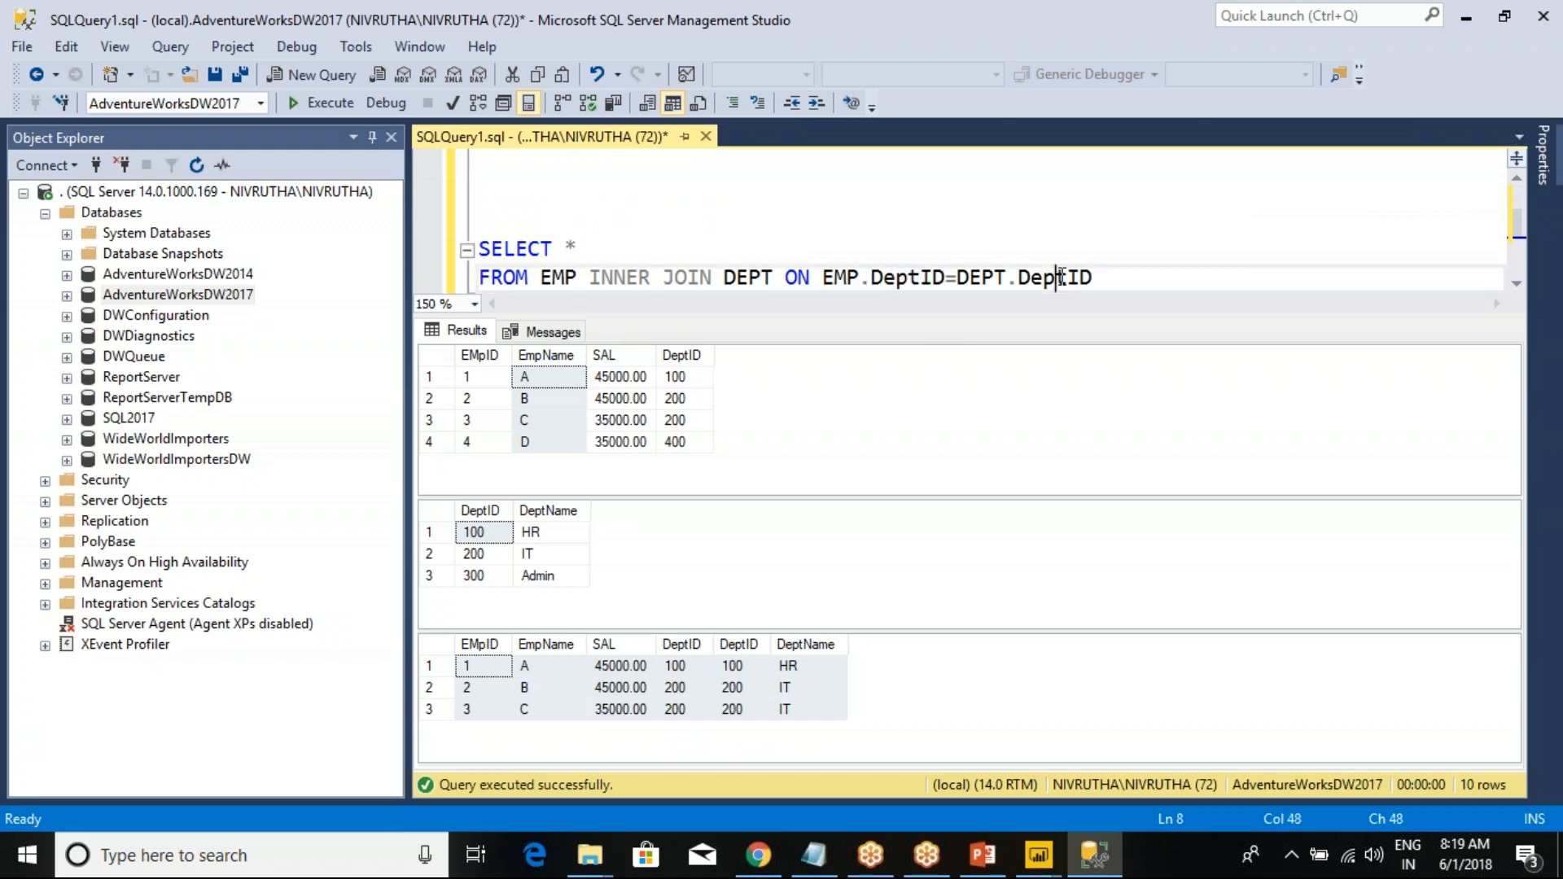
- Compare the EmpName values in the inner join result with the EMP table's rows, focusing on employee D
left_click(538, 643)
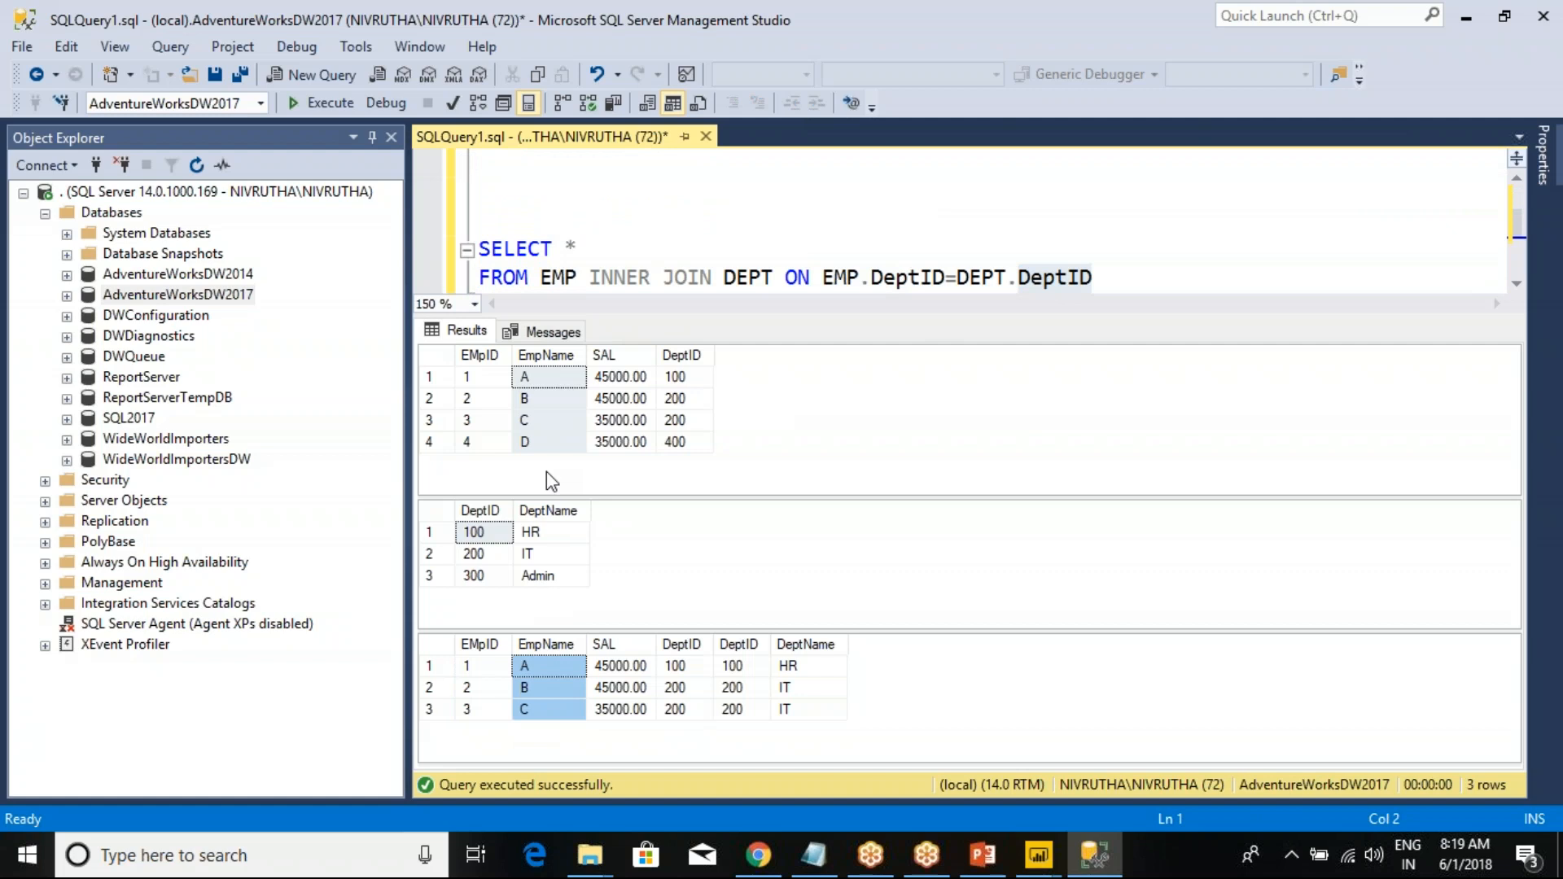
left_click(536, 444)
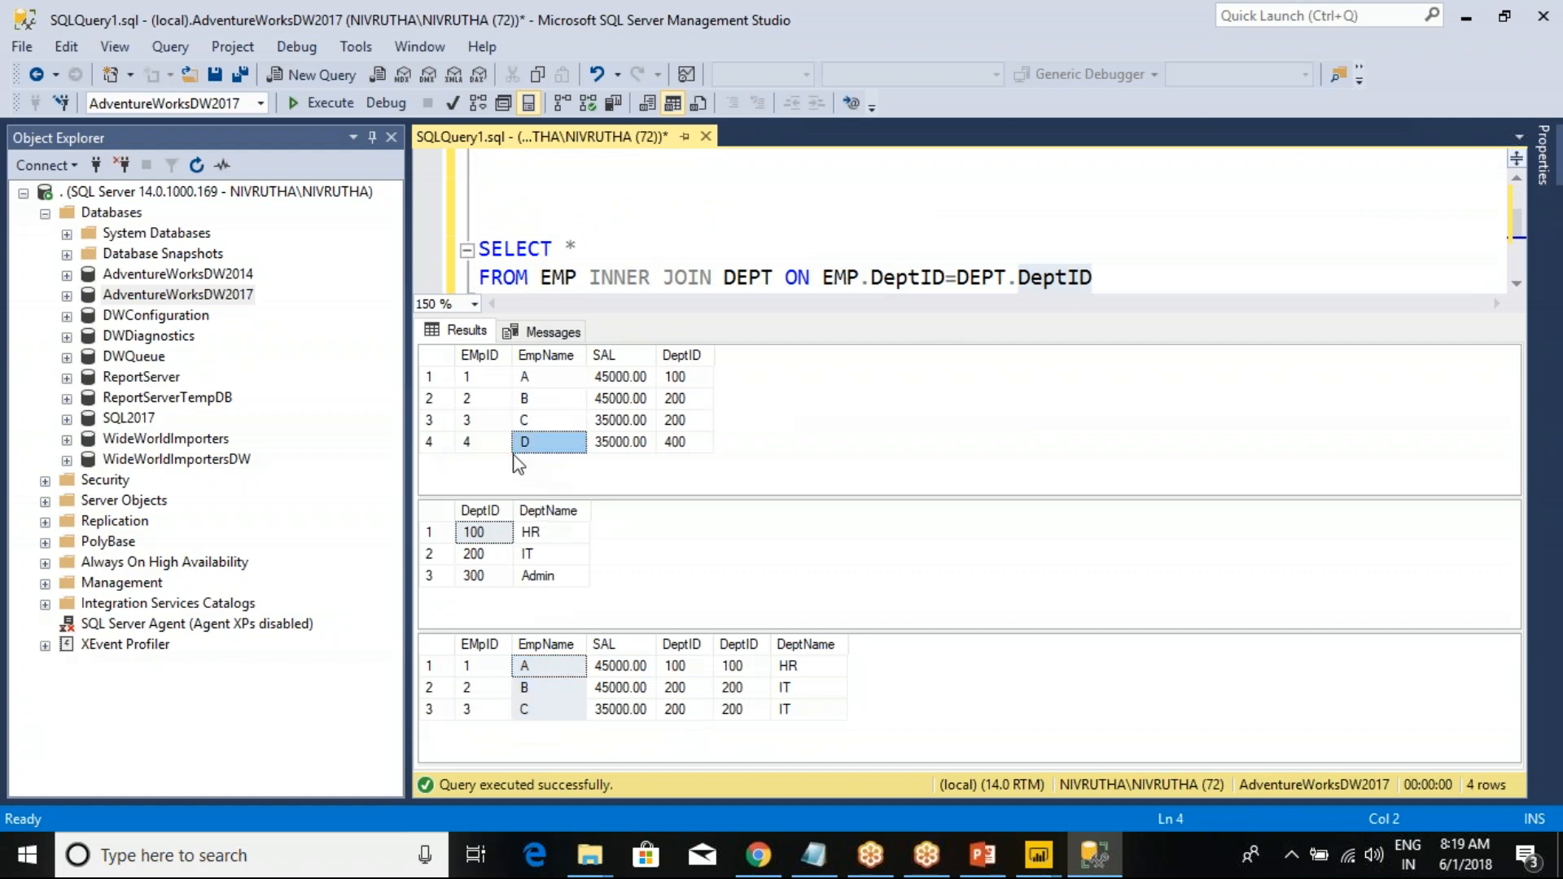
left_click(435, 443)
left_click(559, 450)
left_click(470, 445, "shift")
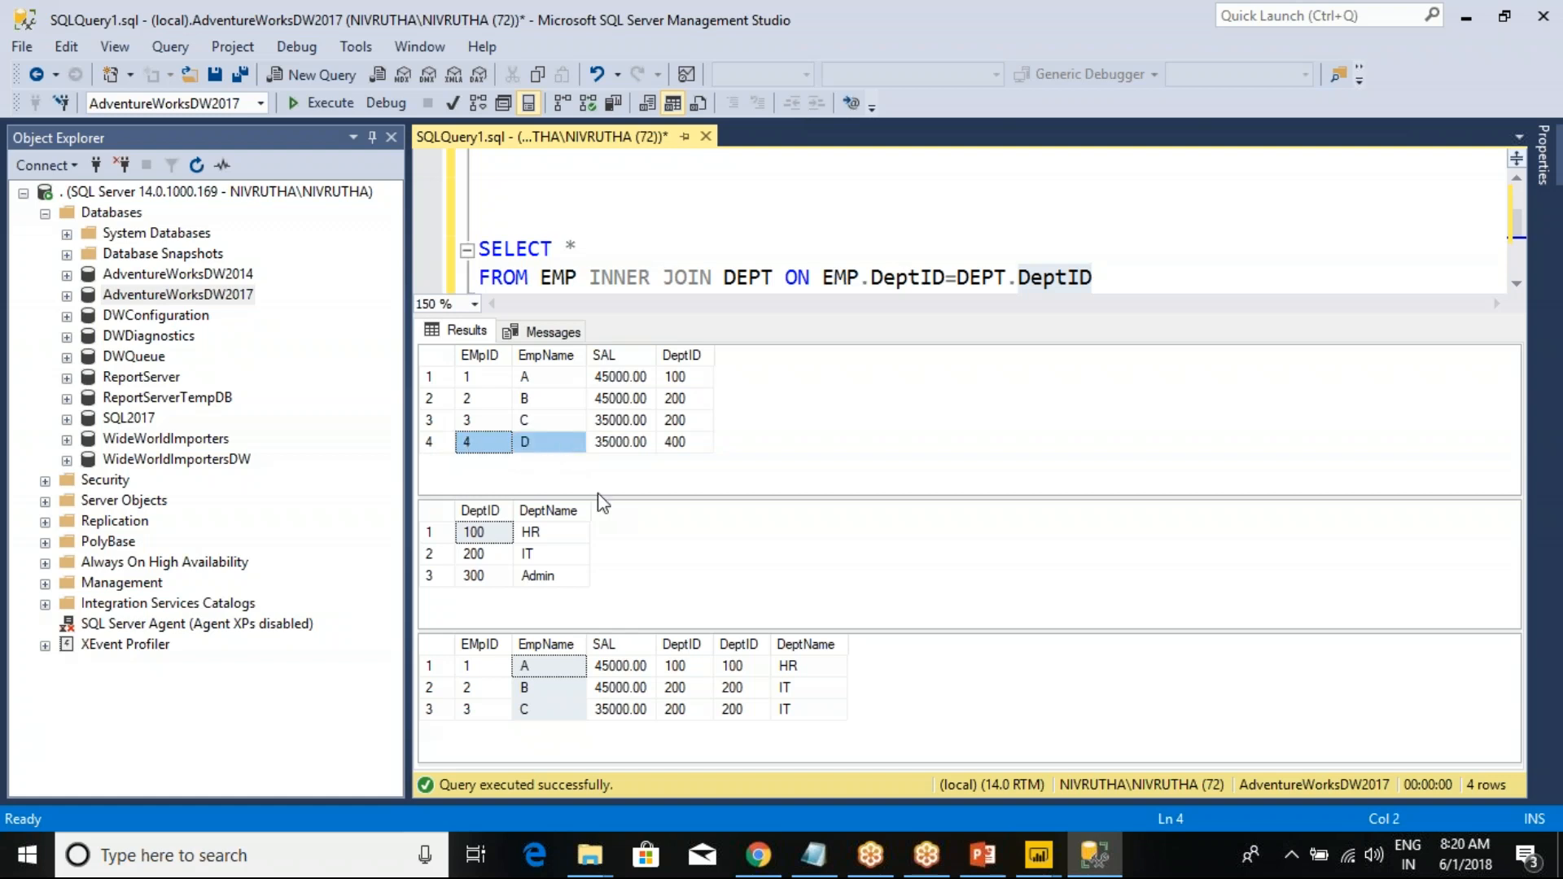
left_click(537, 716)
left_click(562, 446)
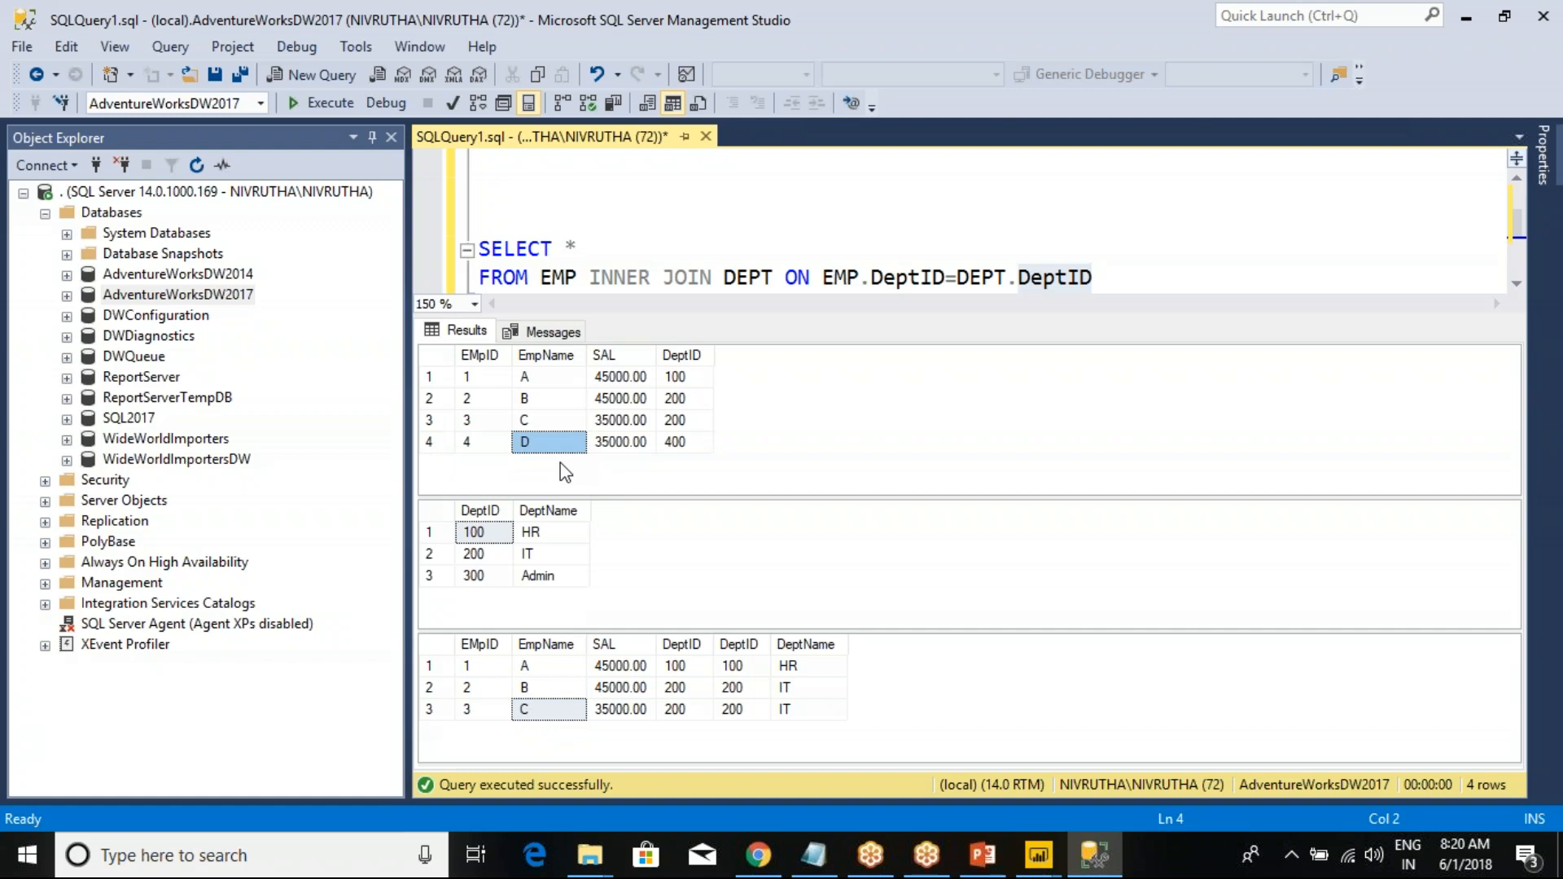
- Compare the DeptID columns of the EMP and Dept results, checking employee D's DeptID against the Dept values
left_click(483, 511)
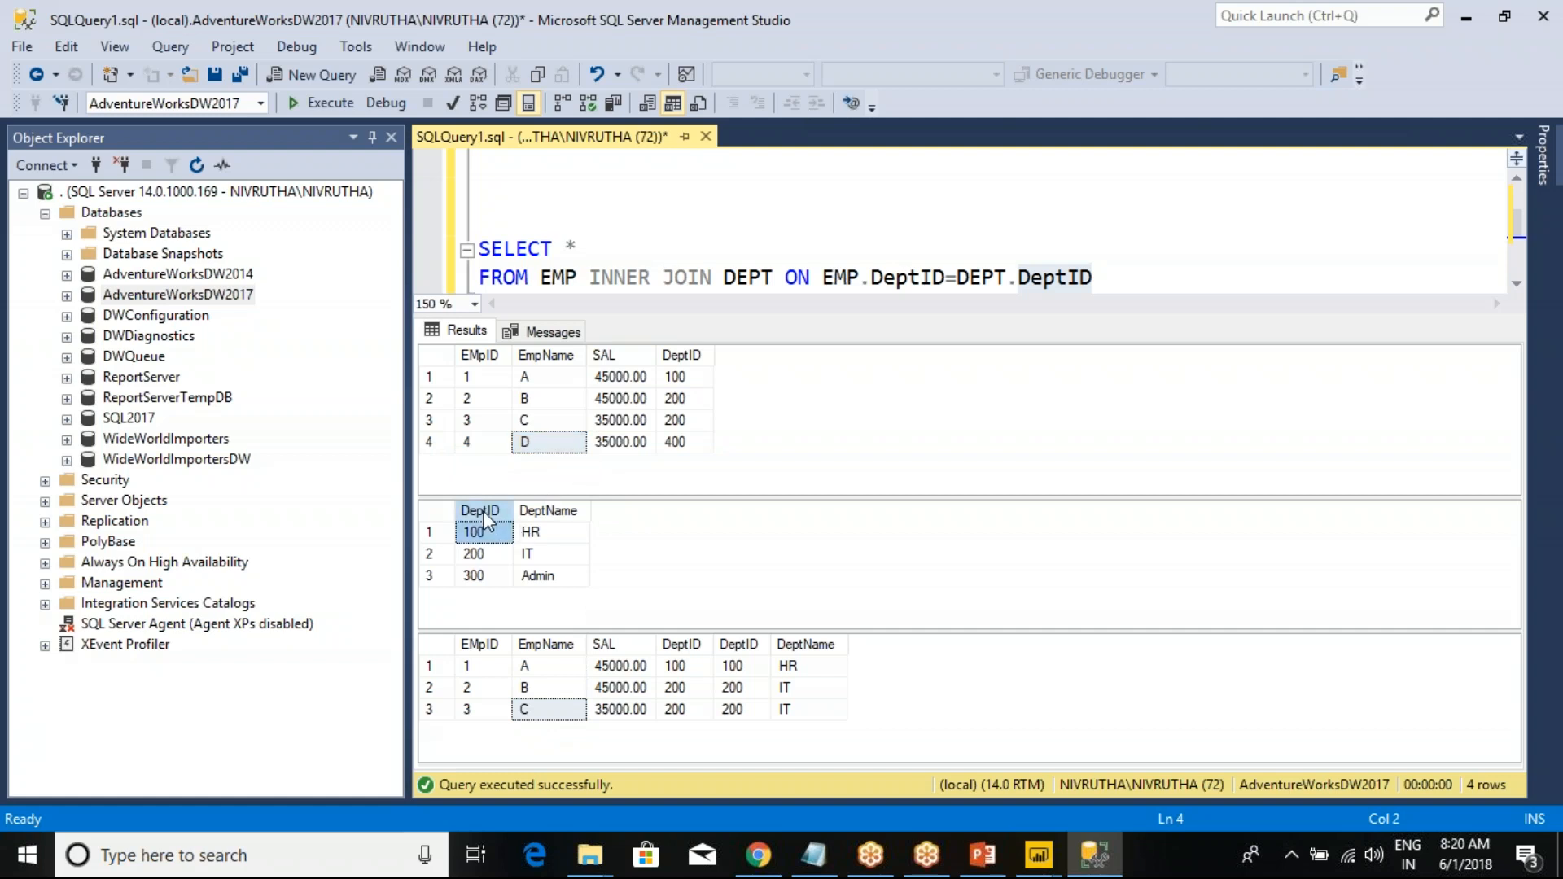
left_click(690, 356)
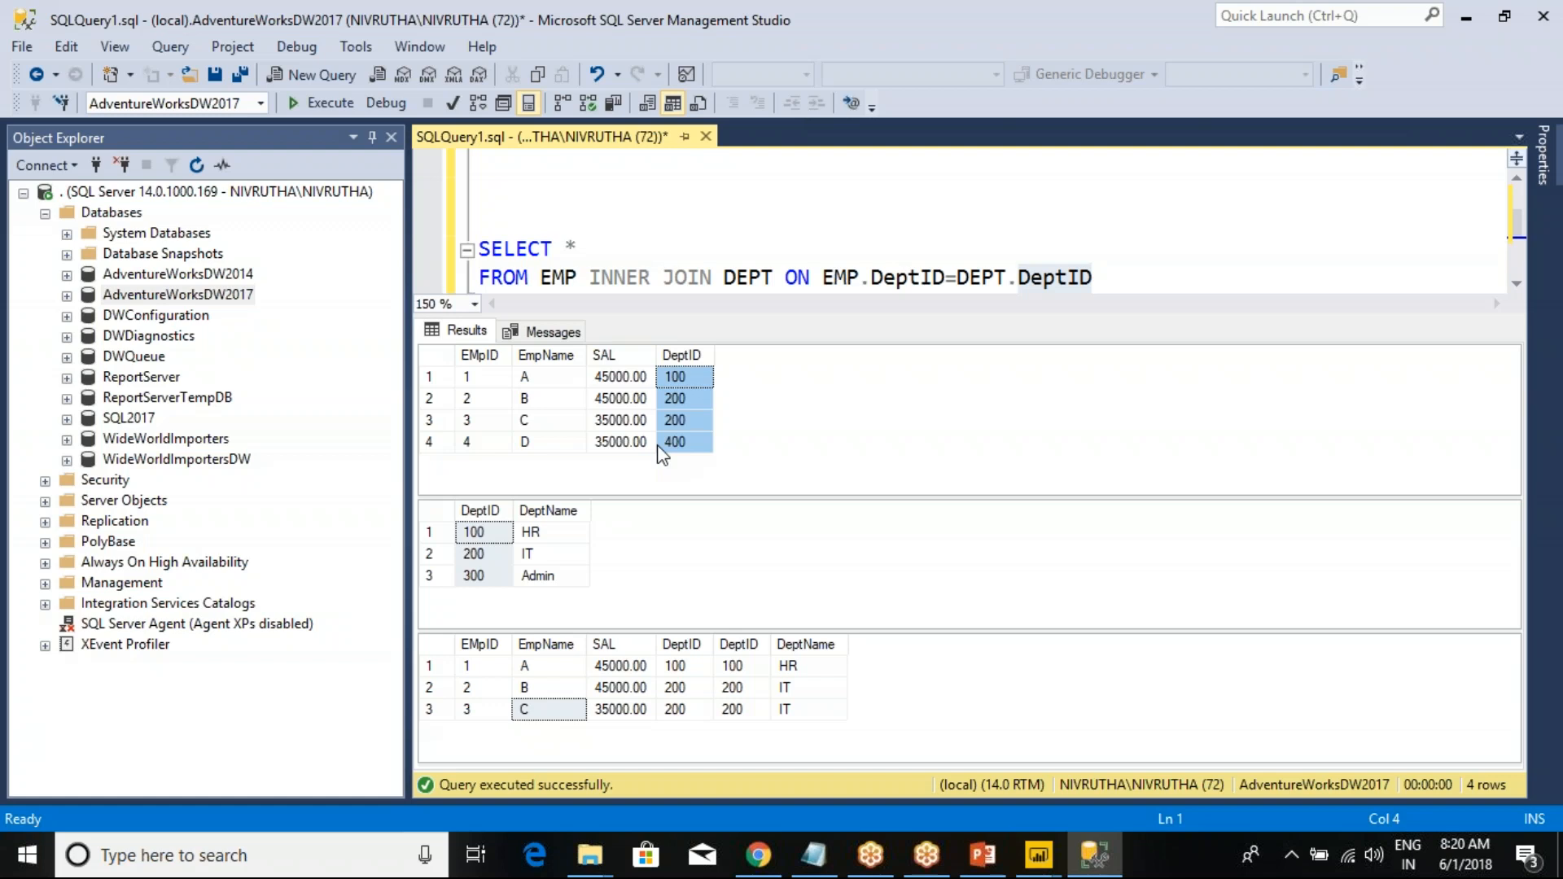
left_click(491, 510)
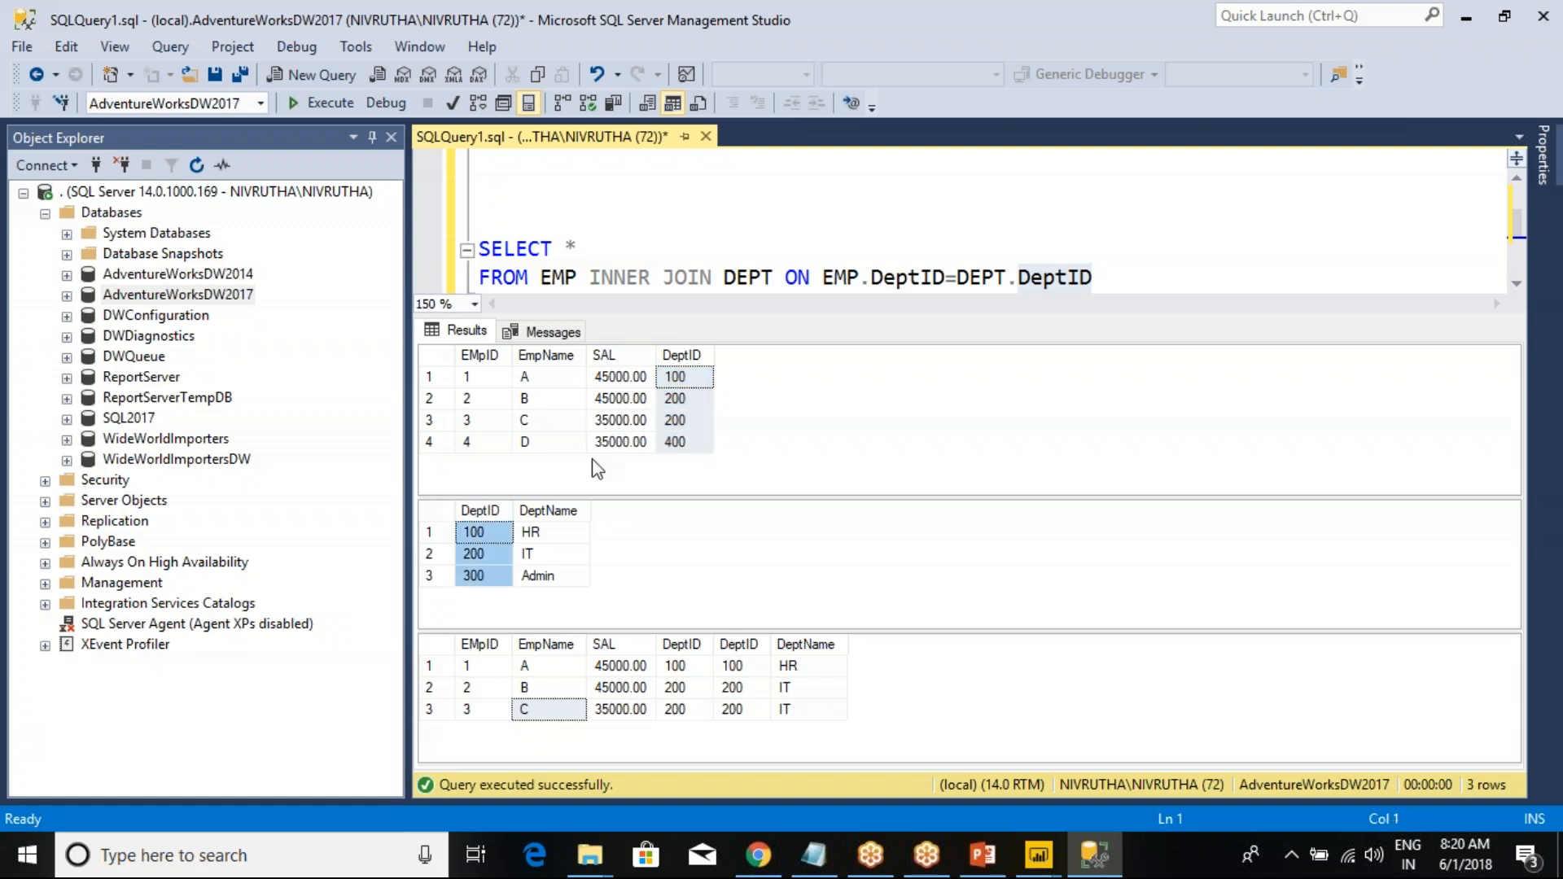
left_click(677, 358)
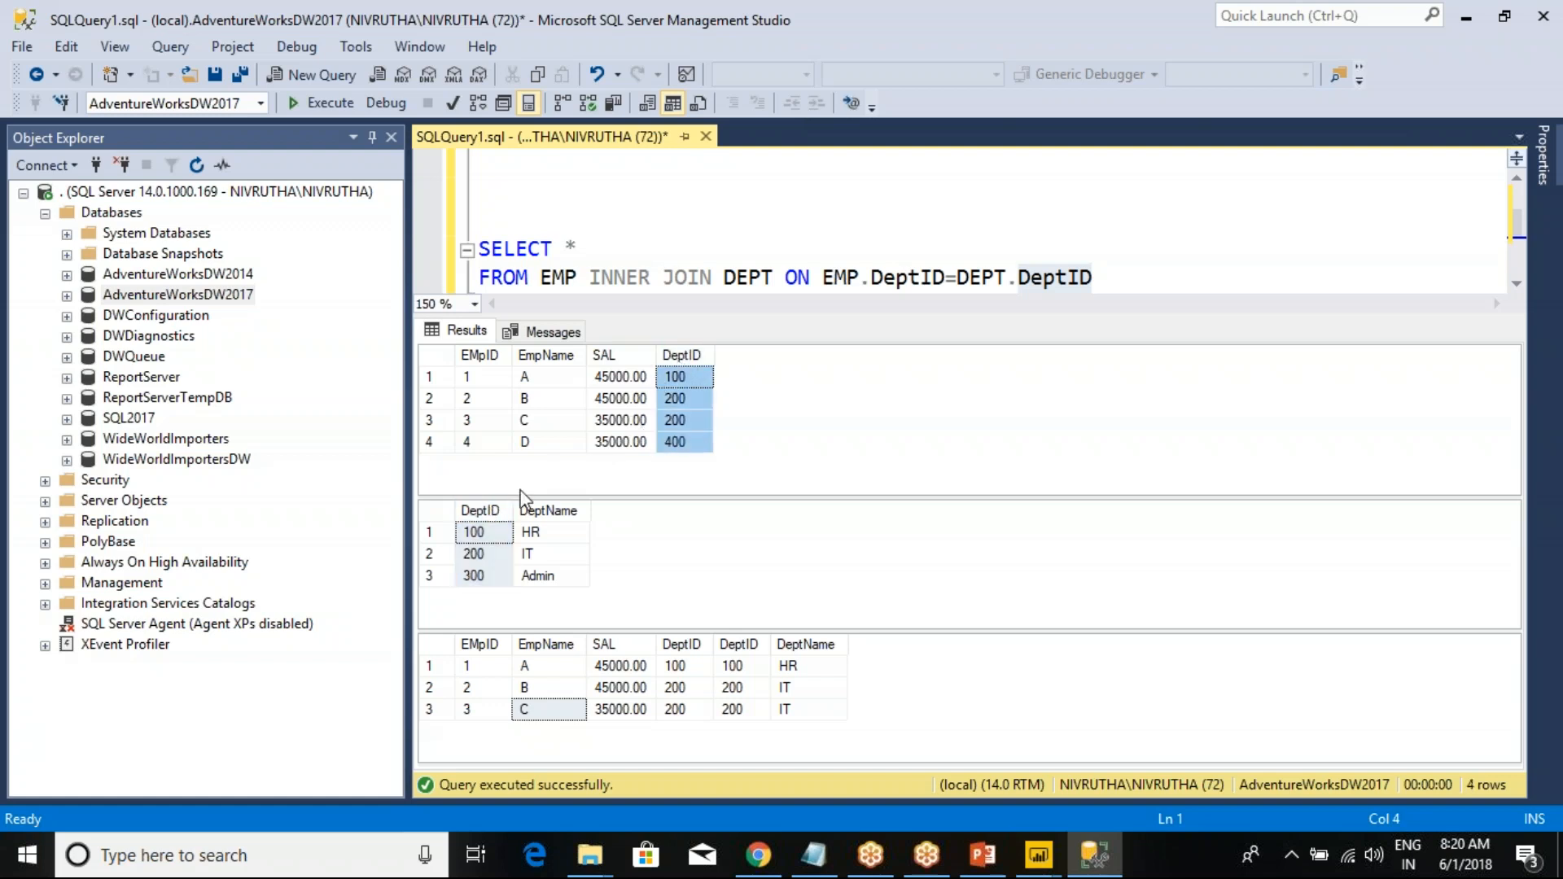
left_click(480, 511)
left_click(681, 355)
left_click(480, 504)
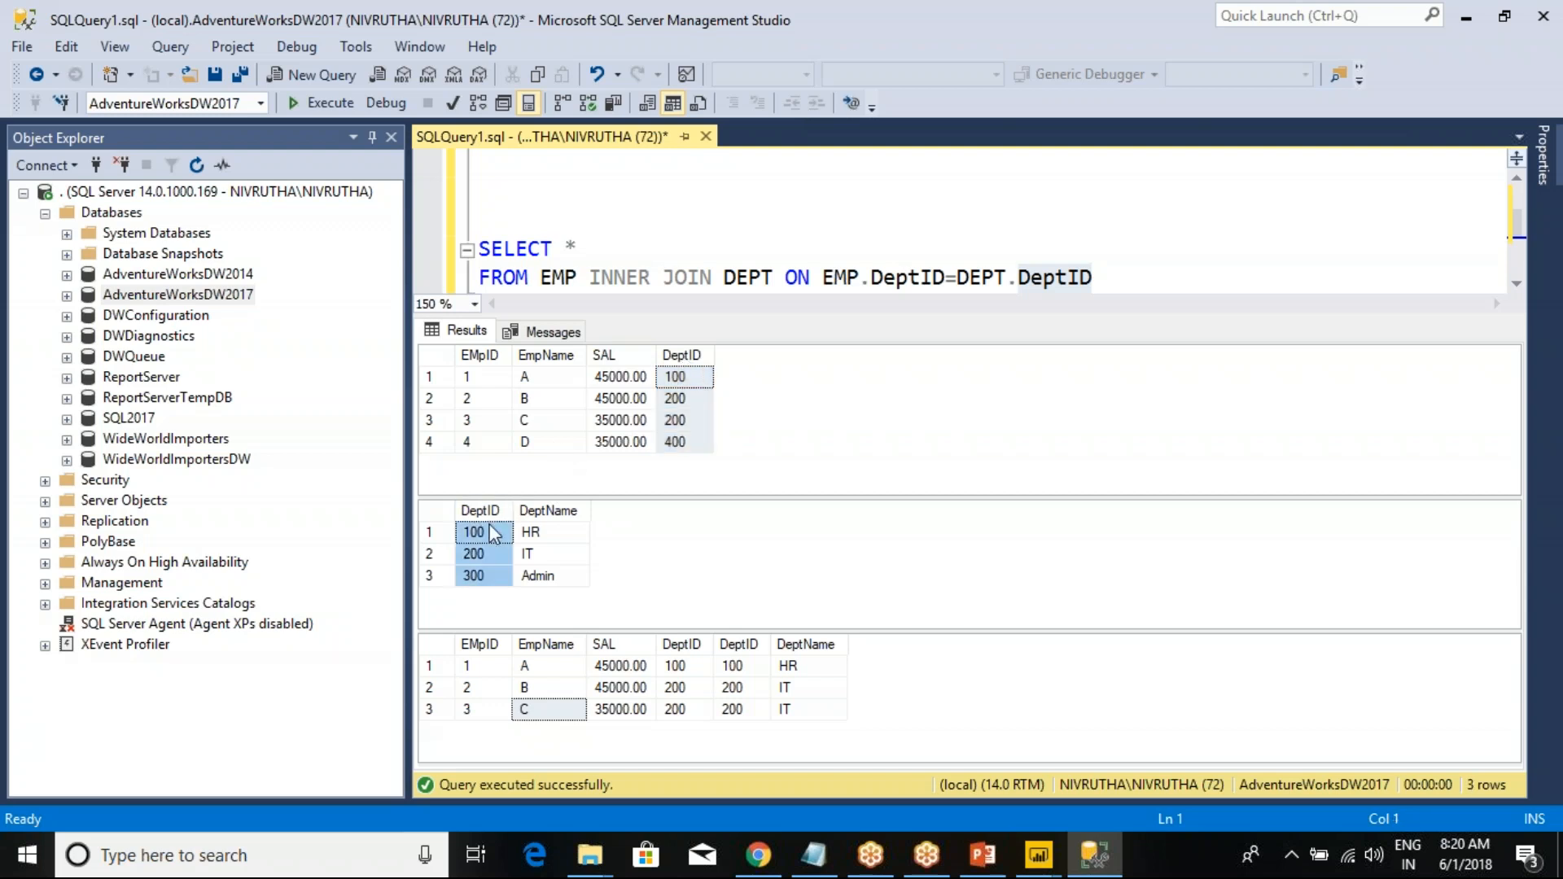
left_click(682, 442)
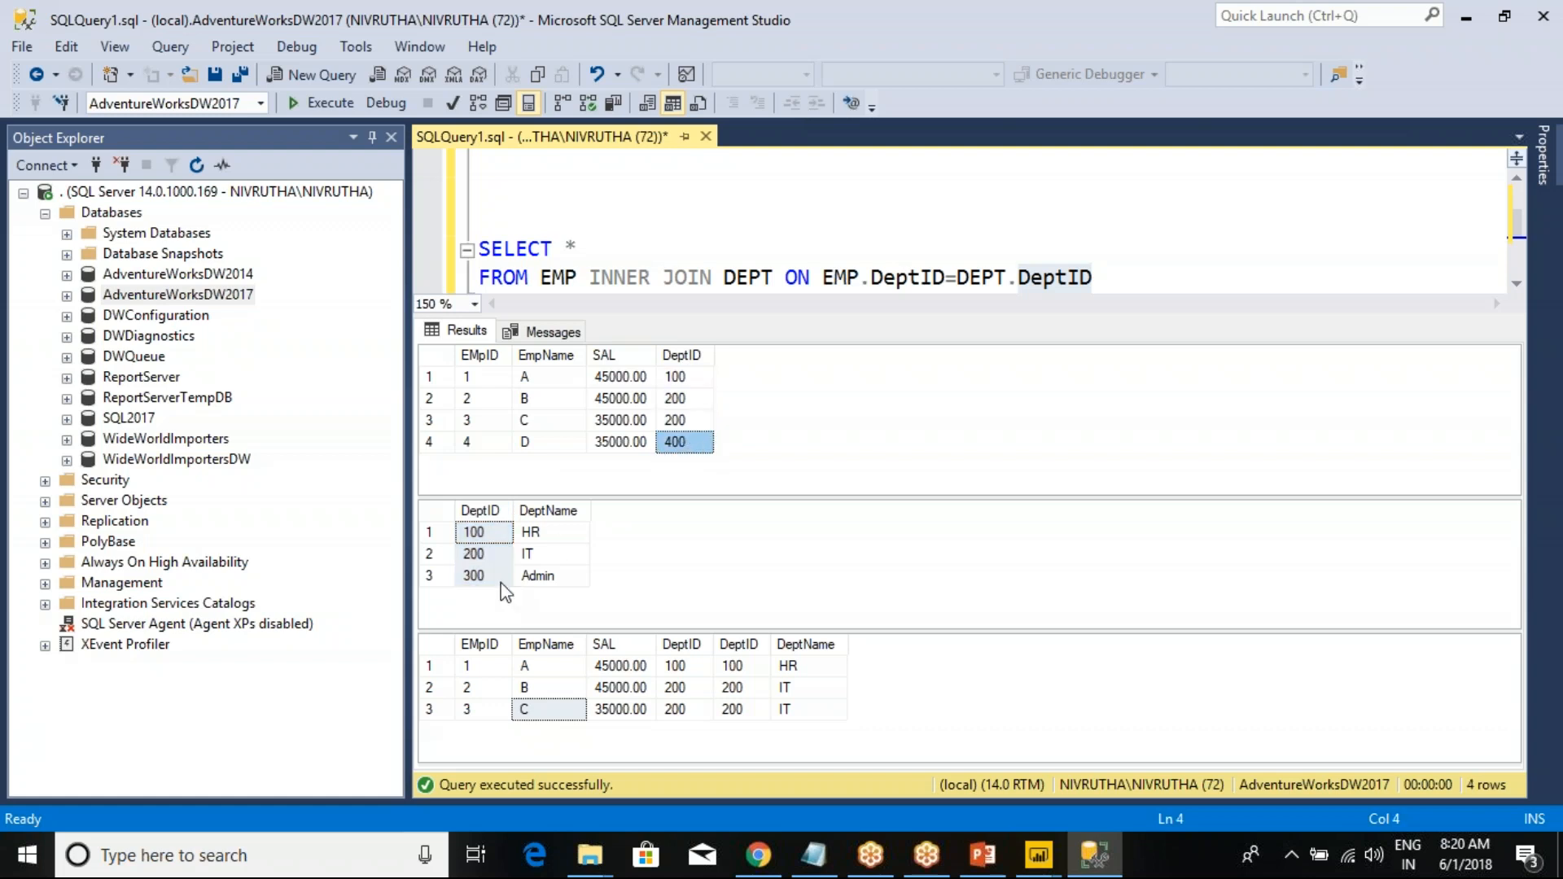
left_click(489, 600)
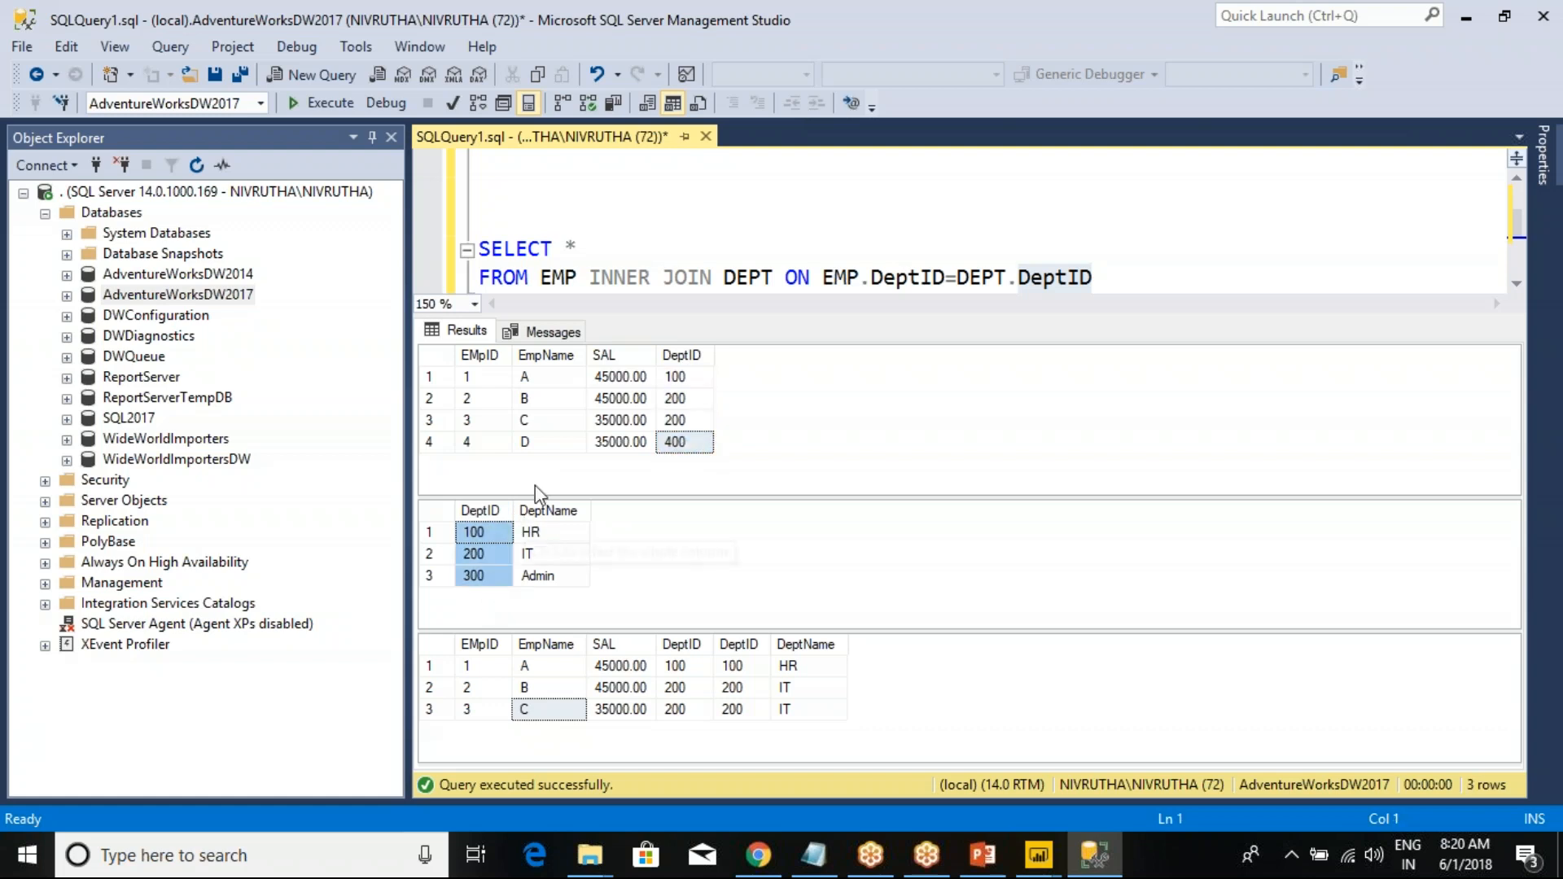
left_click(533, 446)
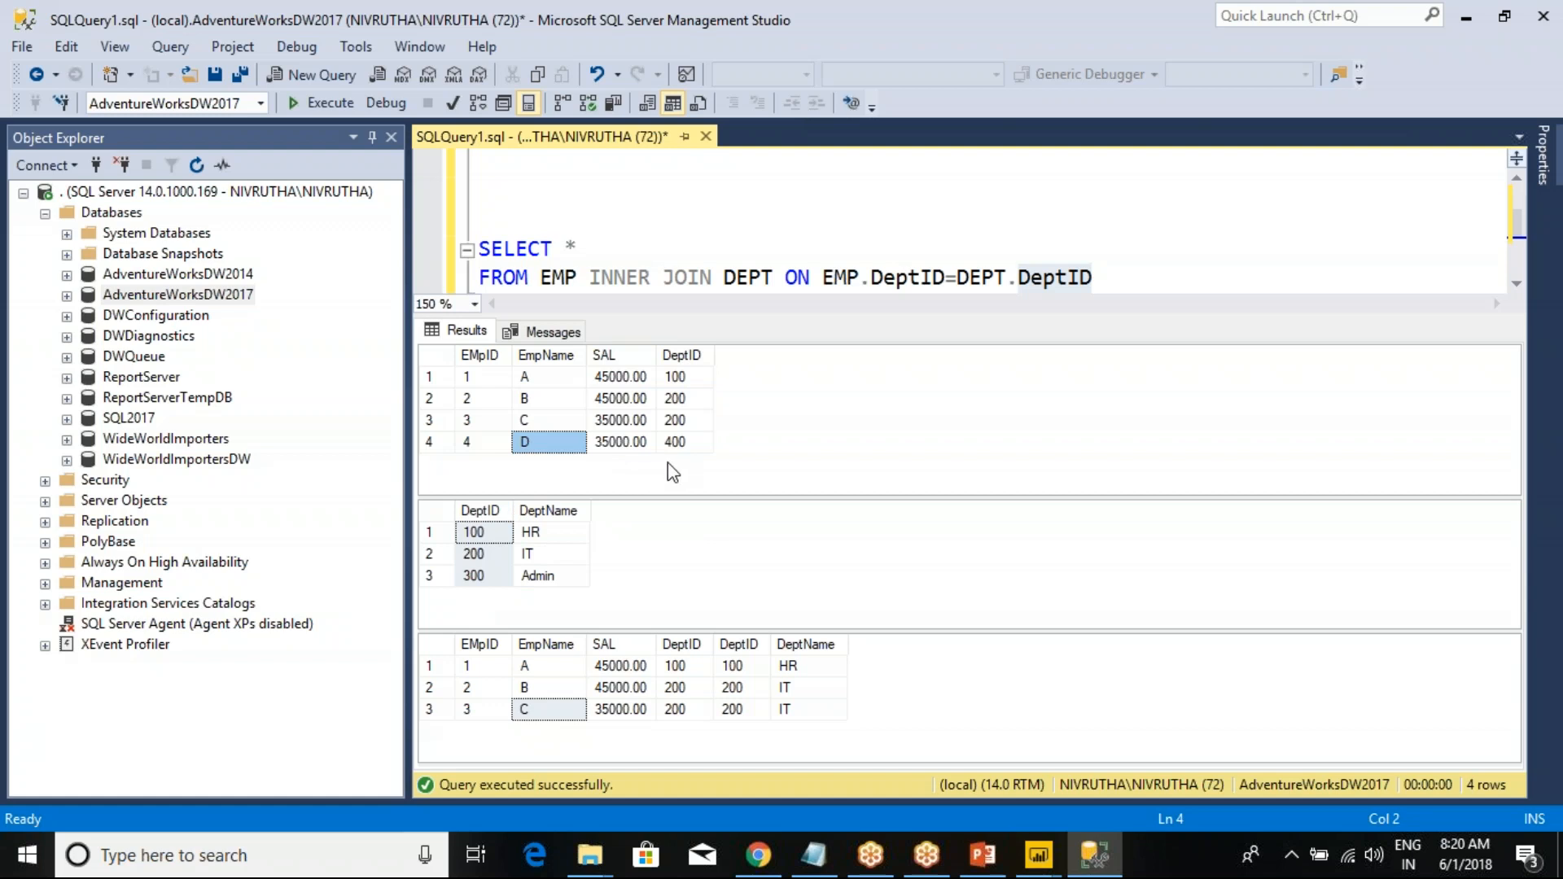
- Hide the results and add the comment "-- INNER JOIN :- Only Matching Records from Both Tables" above the join query
key("ctrl+r")
left_click_drag(590, 279, 701, 280)
left_click(700, 279)
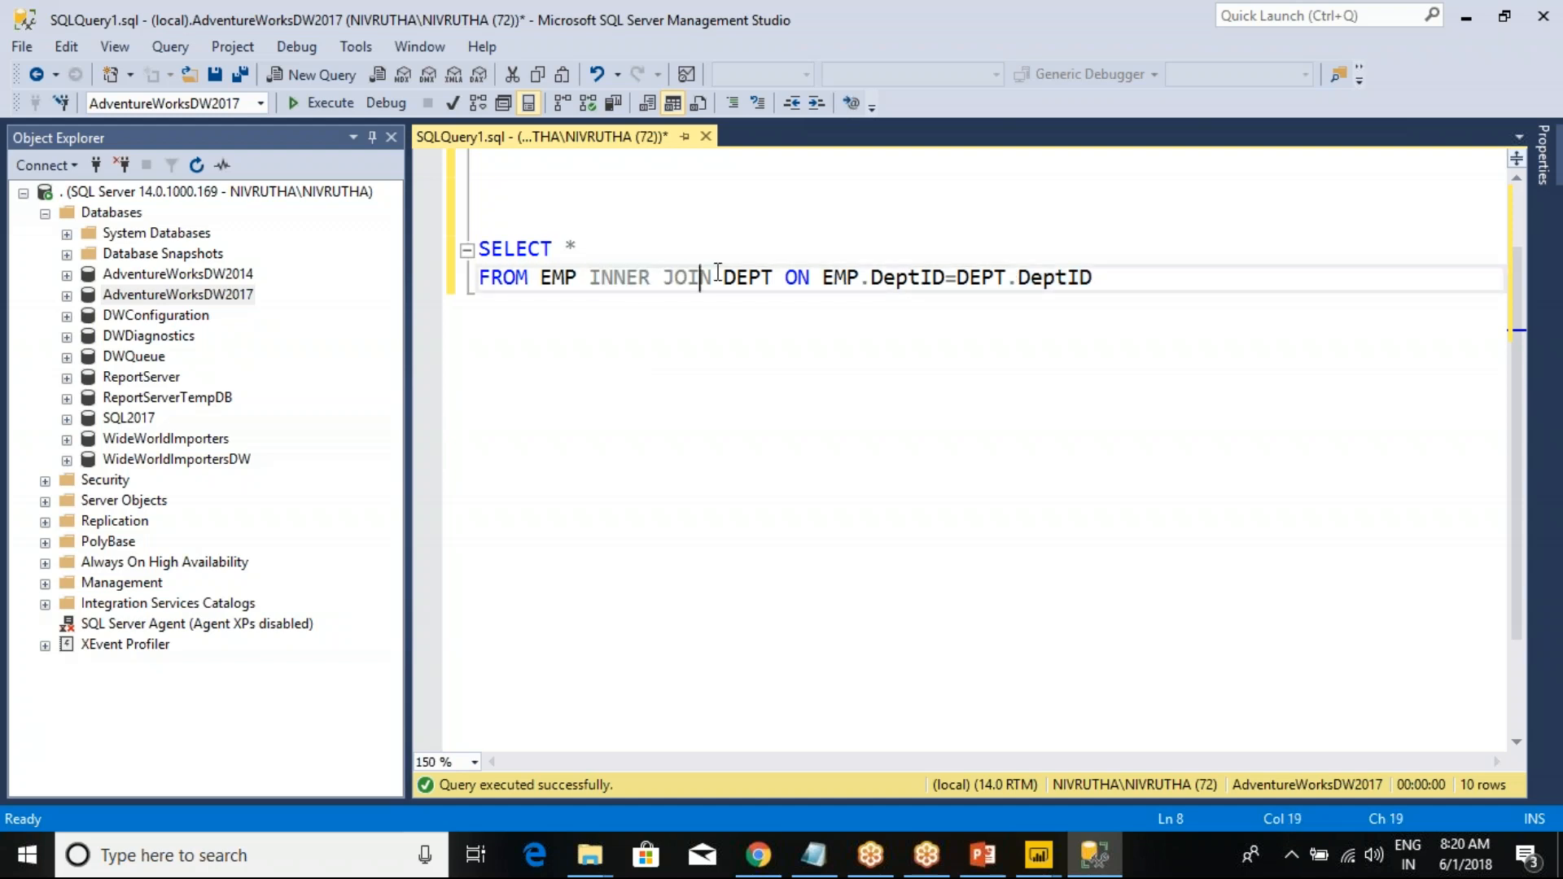
left_click(560, 223)
type("-- INNER JOIN")
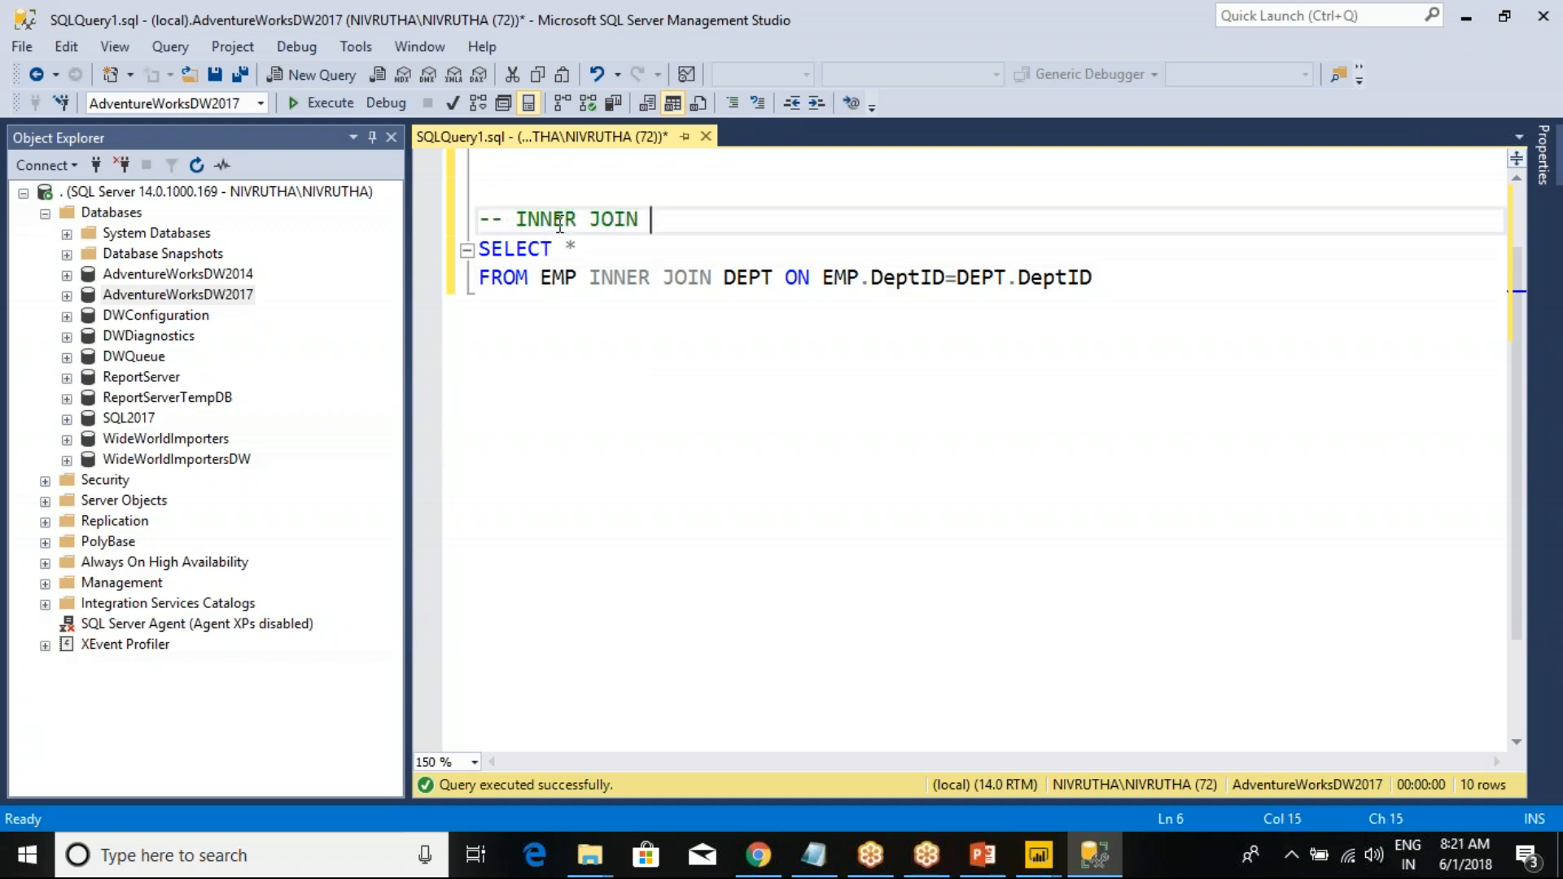
type(" :- Only Matching ")
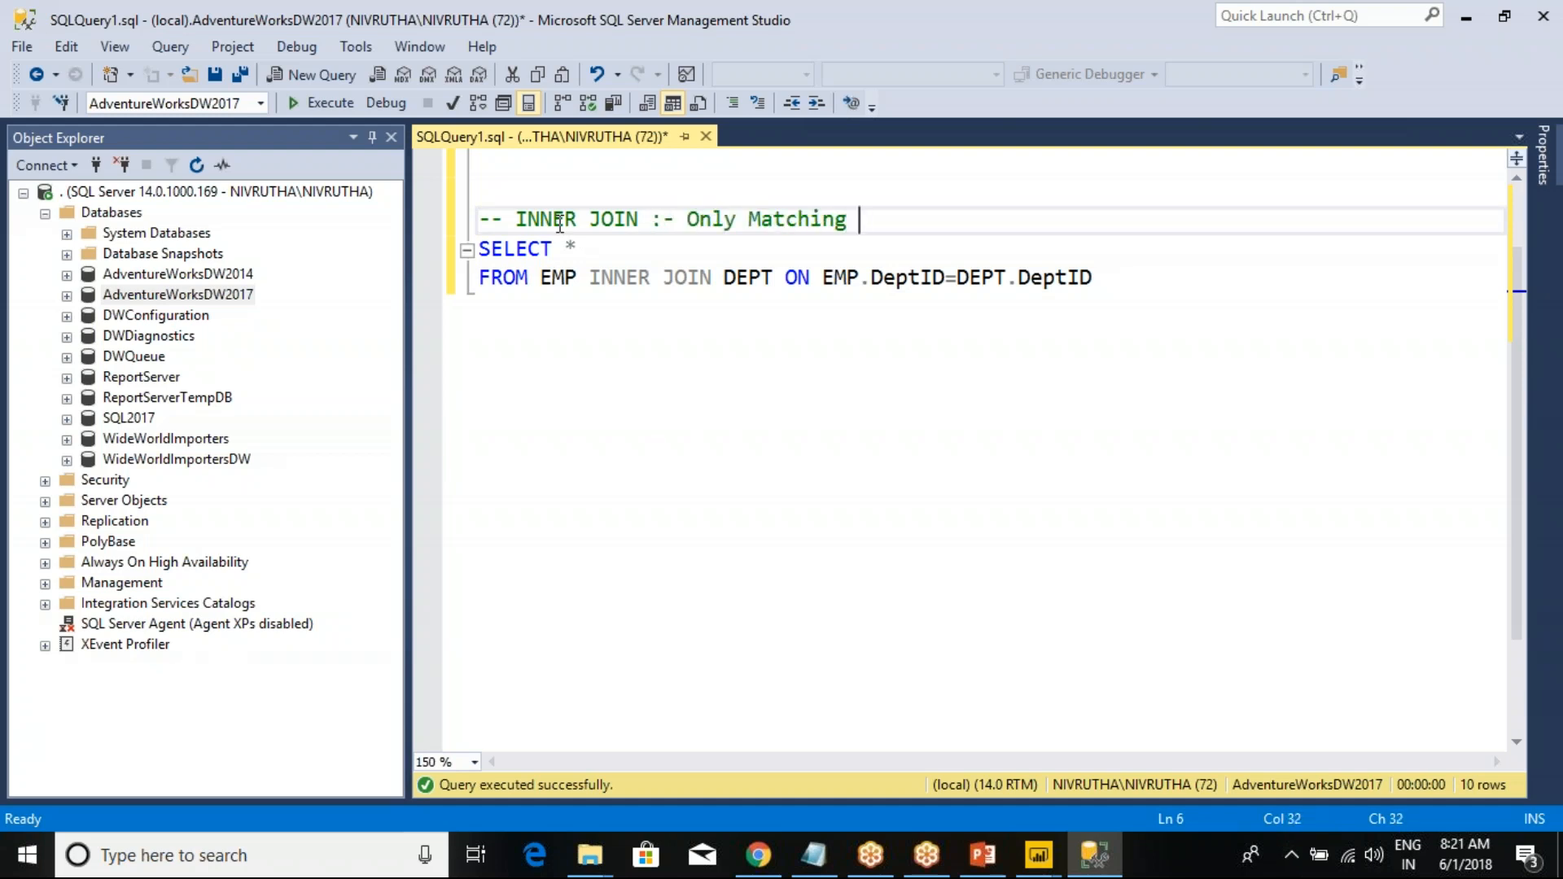
type("Records fro")
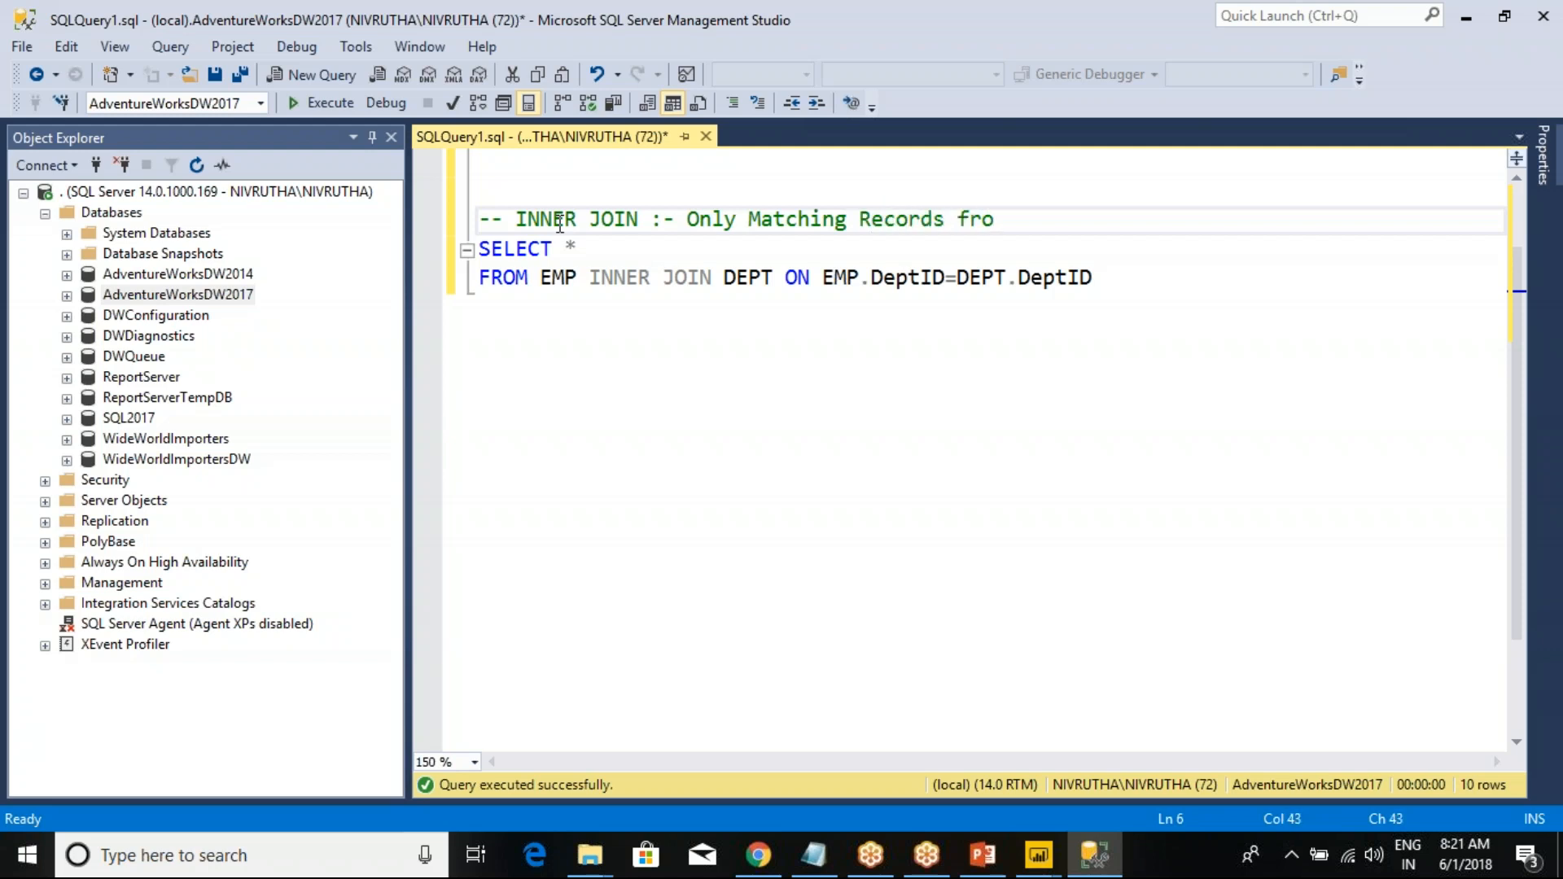
type("m Both Tables")
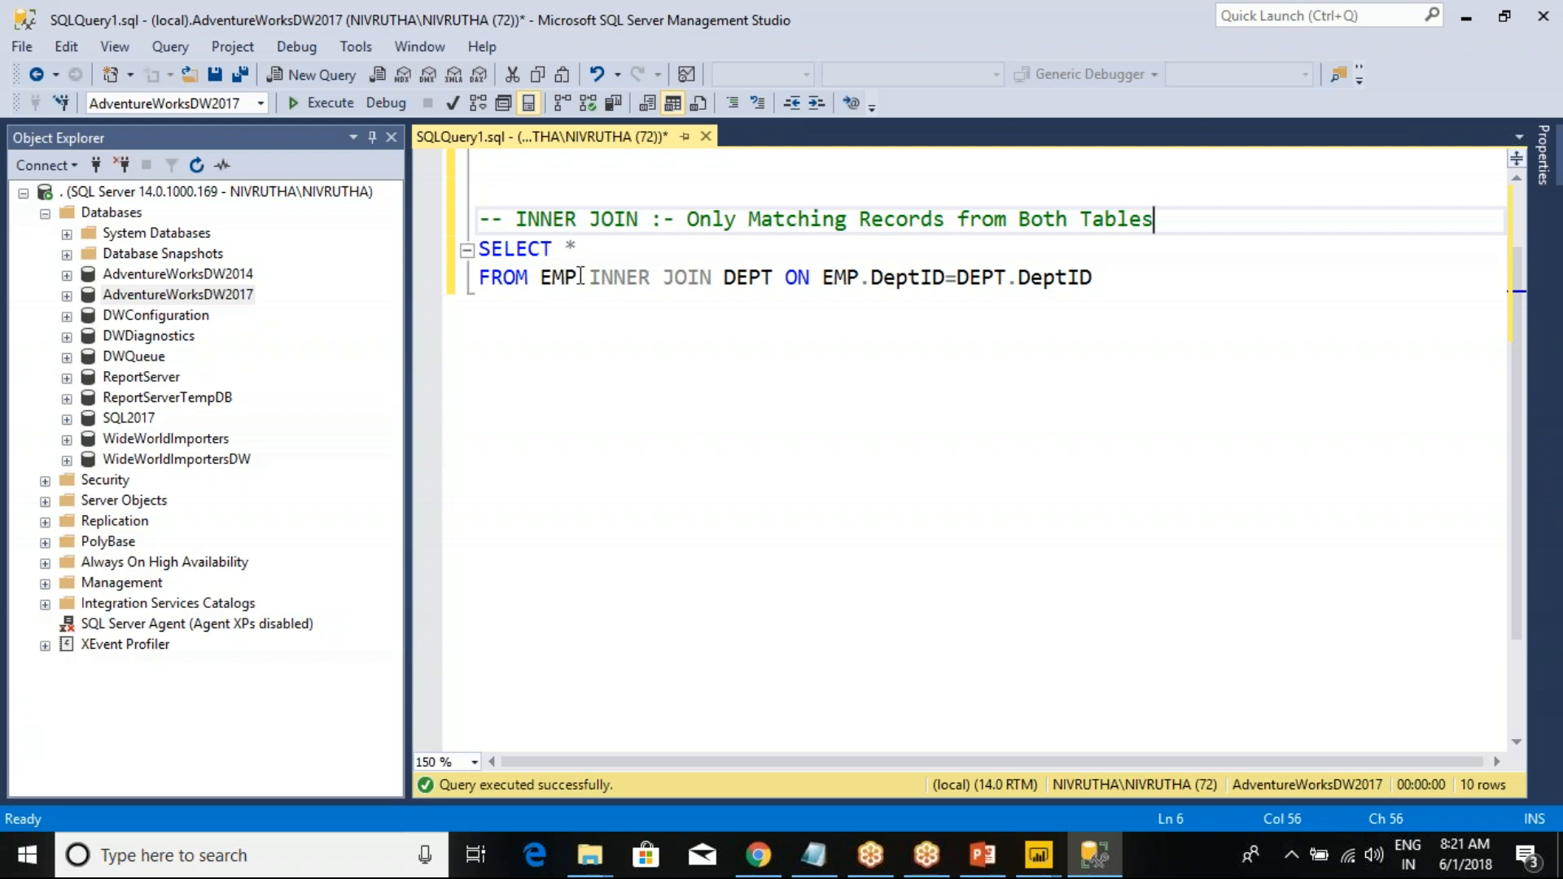
- Duplicate the inner join query with its comment below the original, separated by a blank line
left_click(1125, 284)
left_click_drag(1125, 284, 444, 213)
key("ctrl+c")
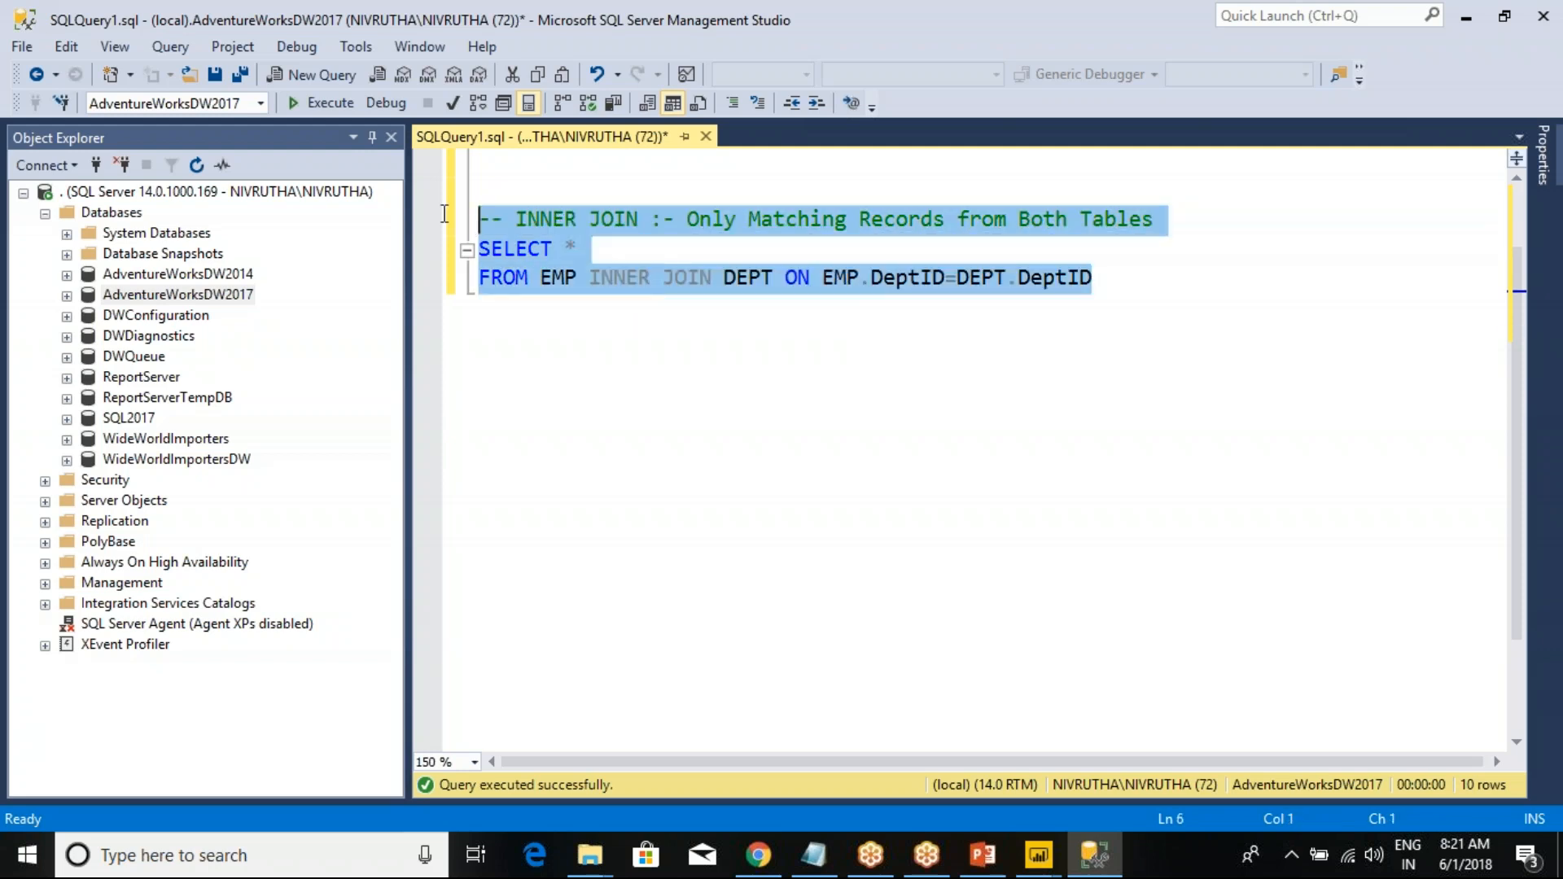
left_click(1198, 287)
key("Return")
key("Return")
key("ctrl+v")
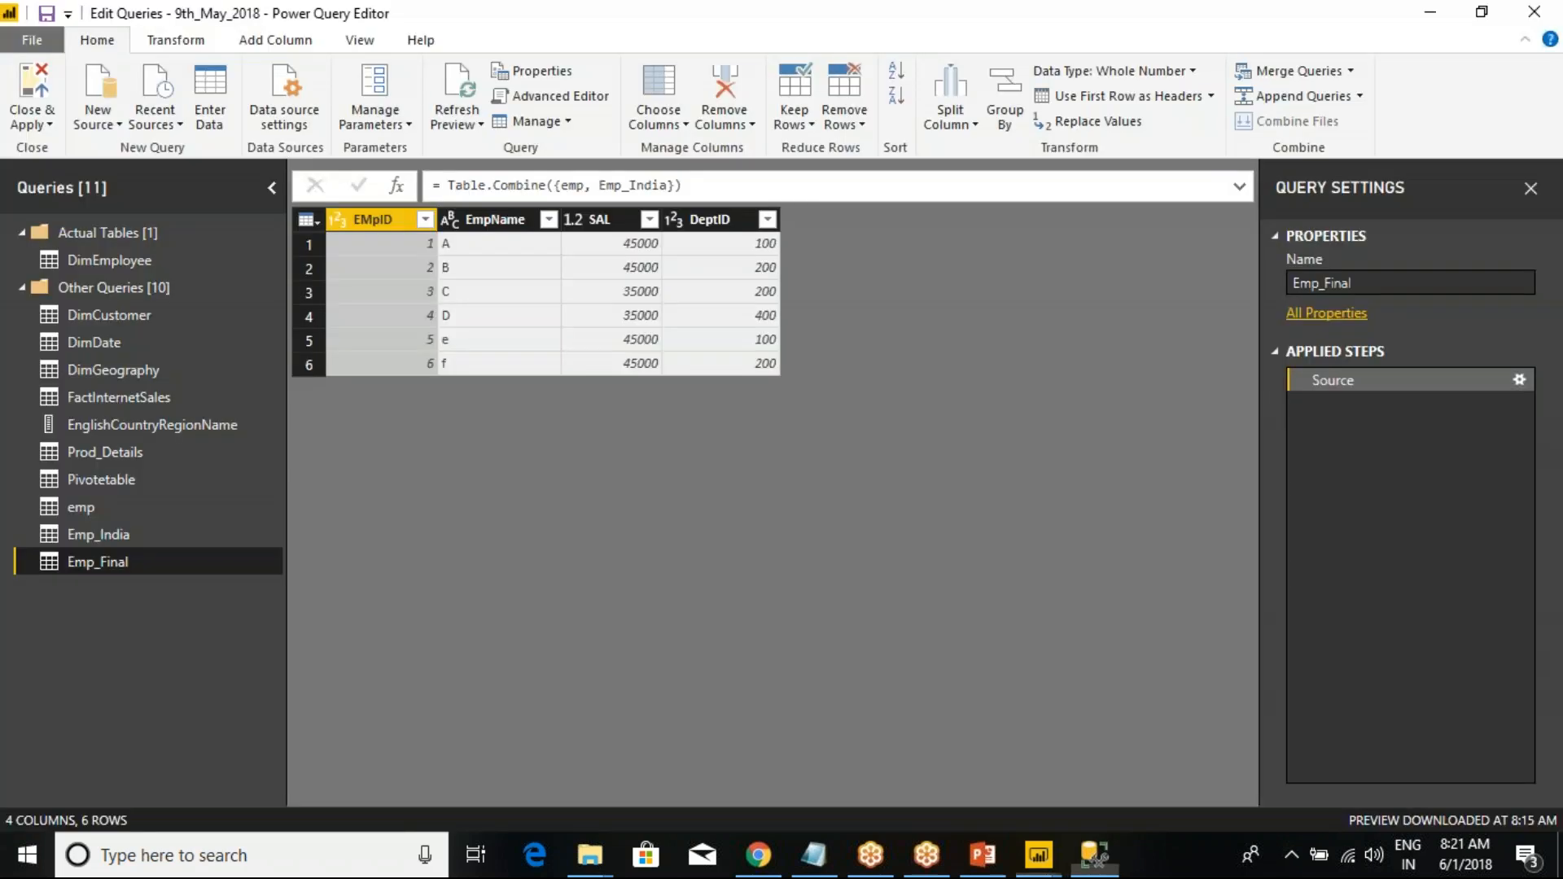
key("alt+Tab")
key("alt+Tab")
- Bring back the results and examine the EmpName and DeptID values in the EMP table, including employee D's row
key("F5")
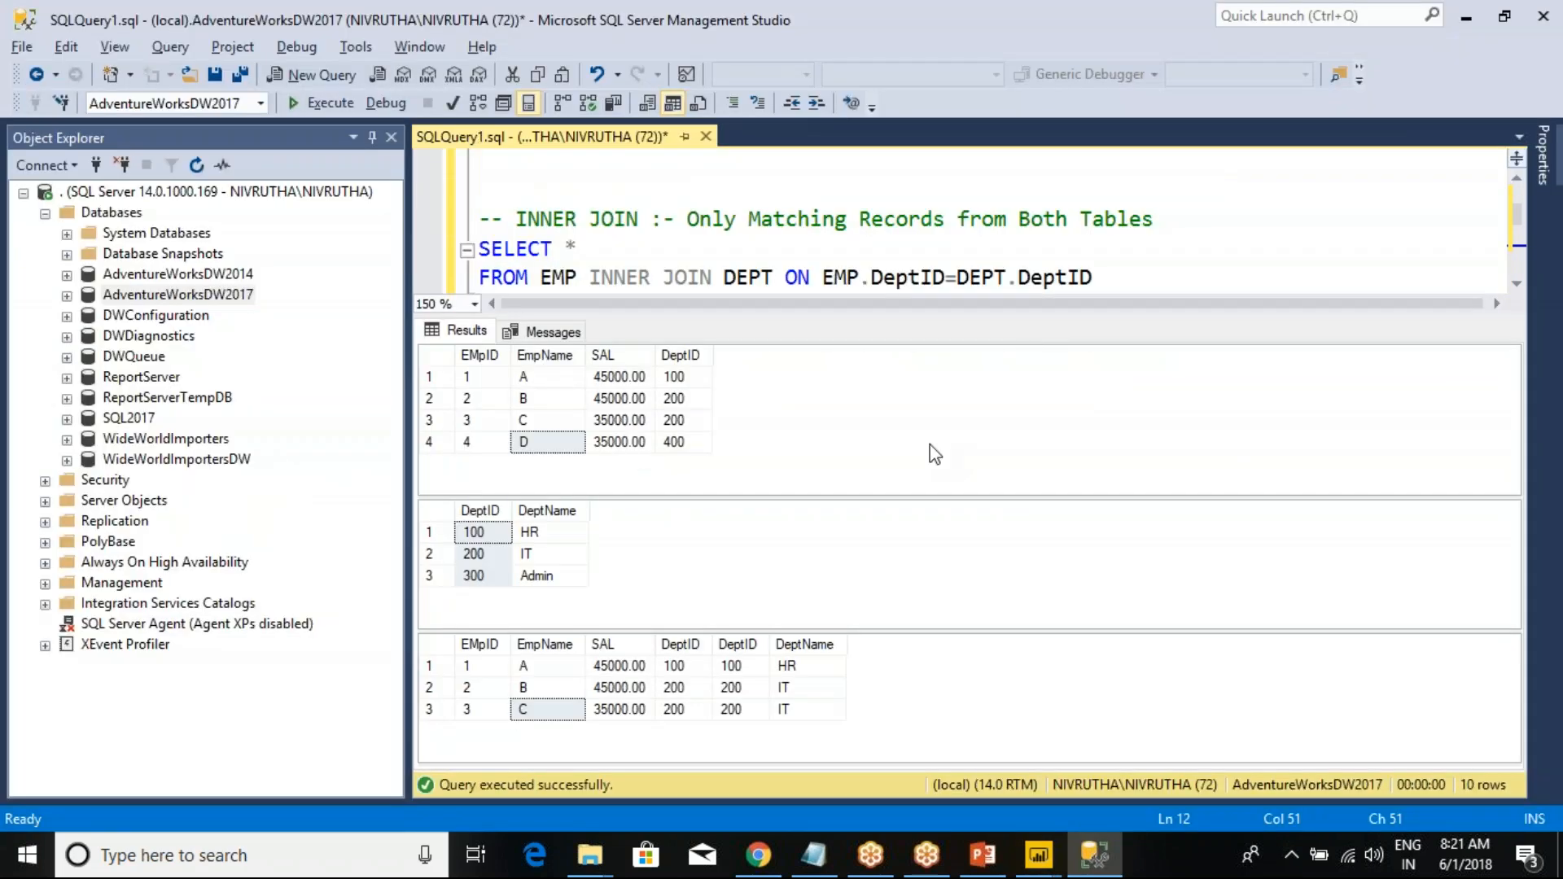
left_click(546, 353)
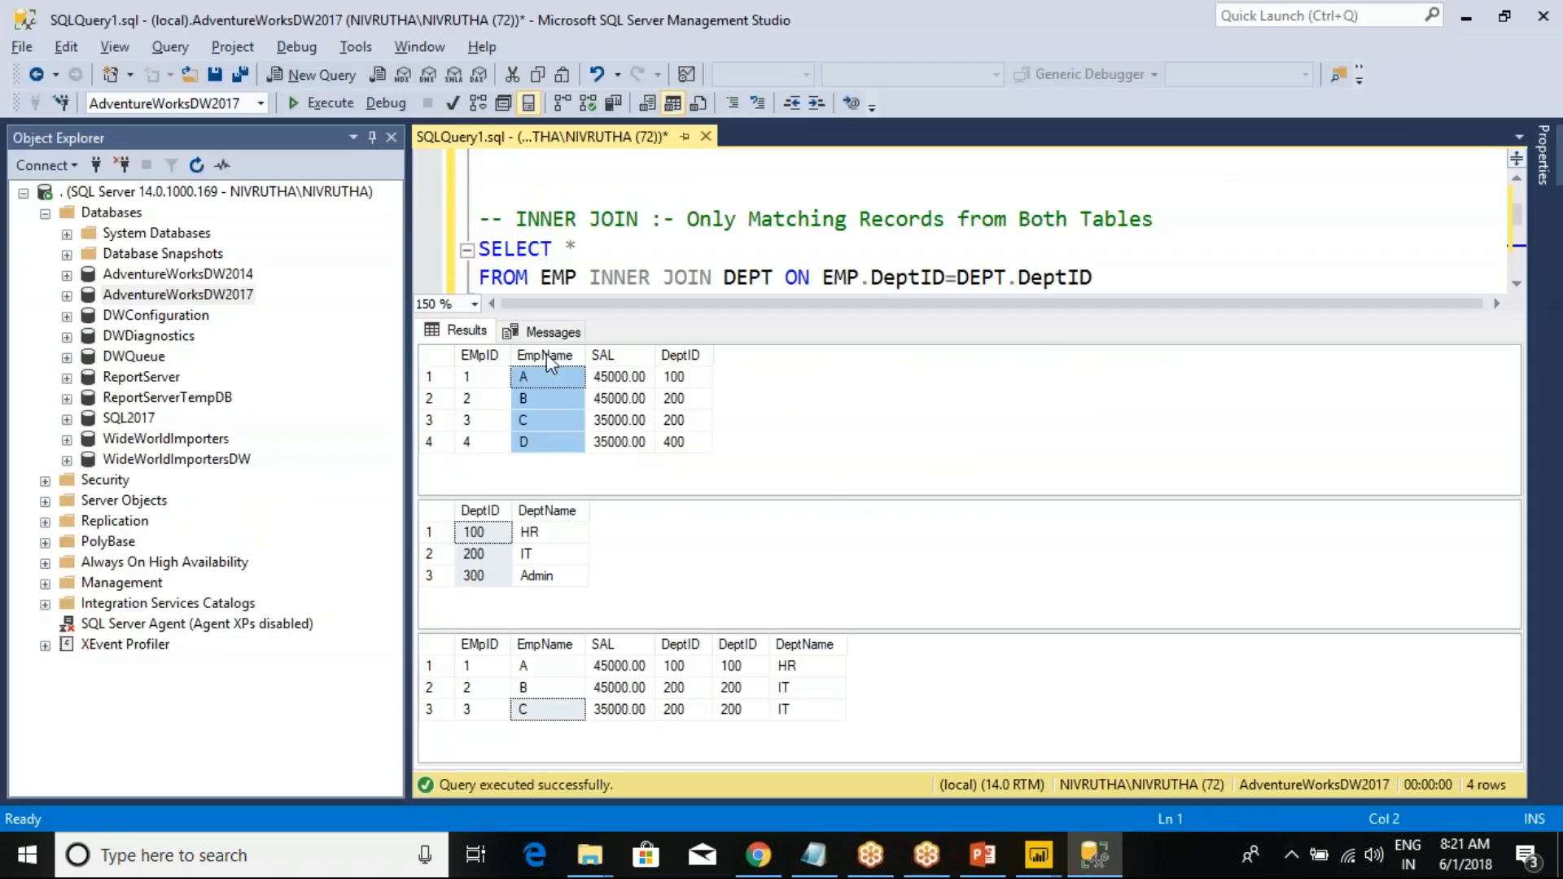
left_click(676, 377)
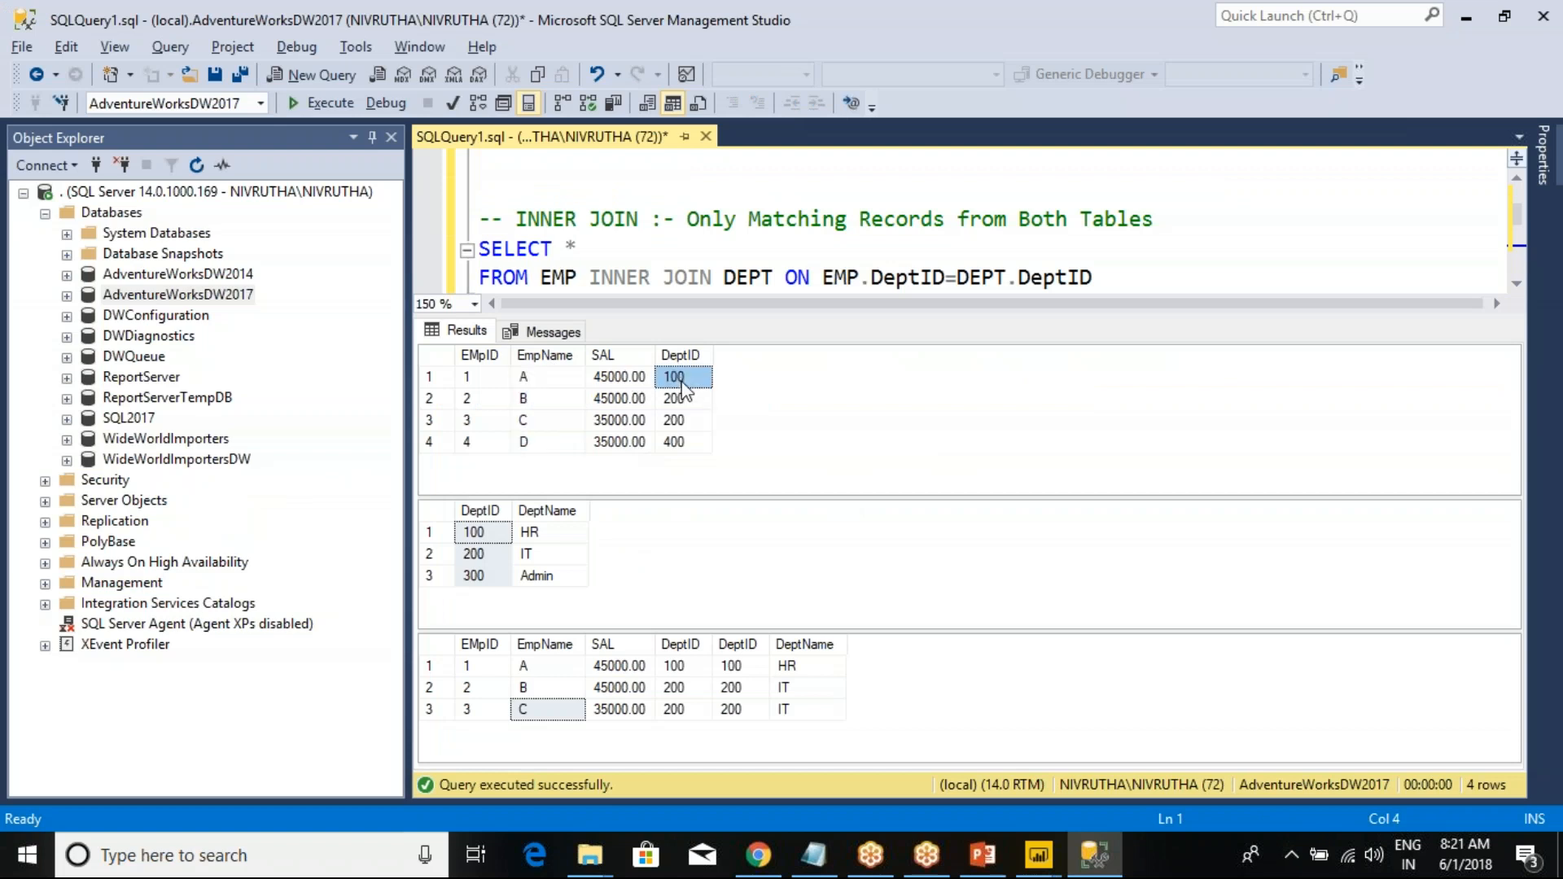
left_click(525, 444)
left_click(677, 444)
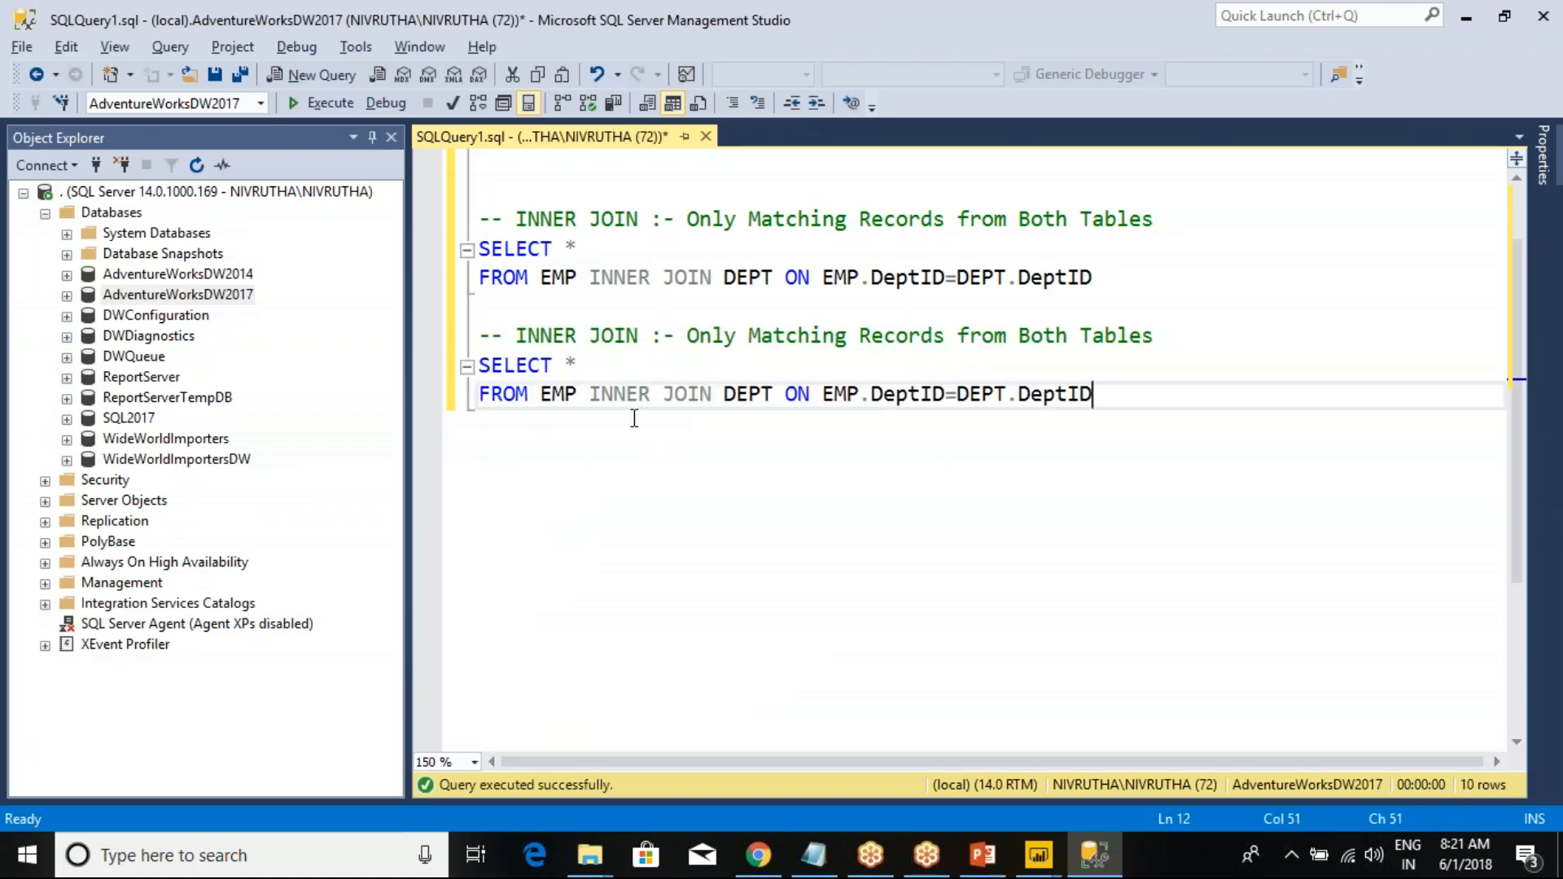
- Replace INNER with left in both the join clause and the comment of the duplicated query
double_click(618, 394)
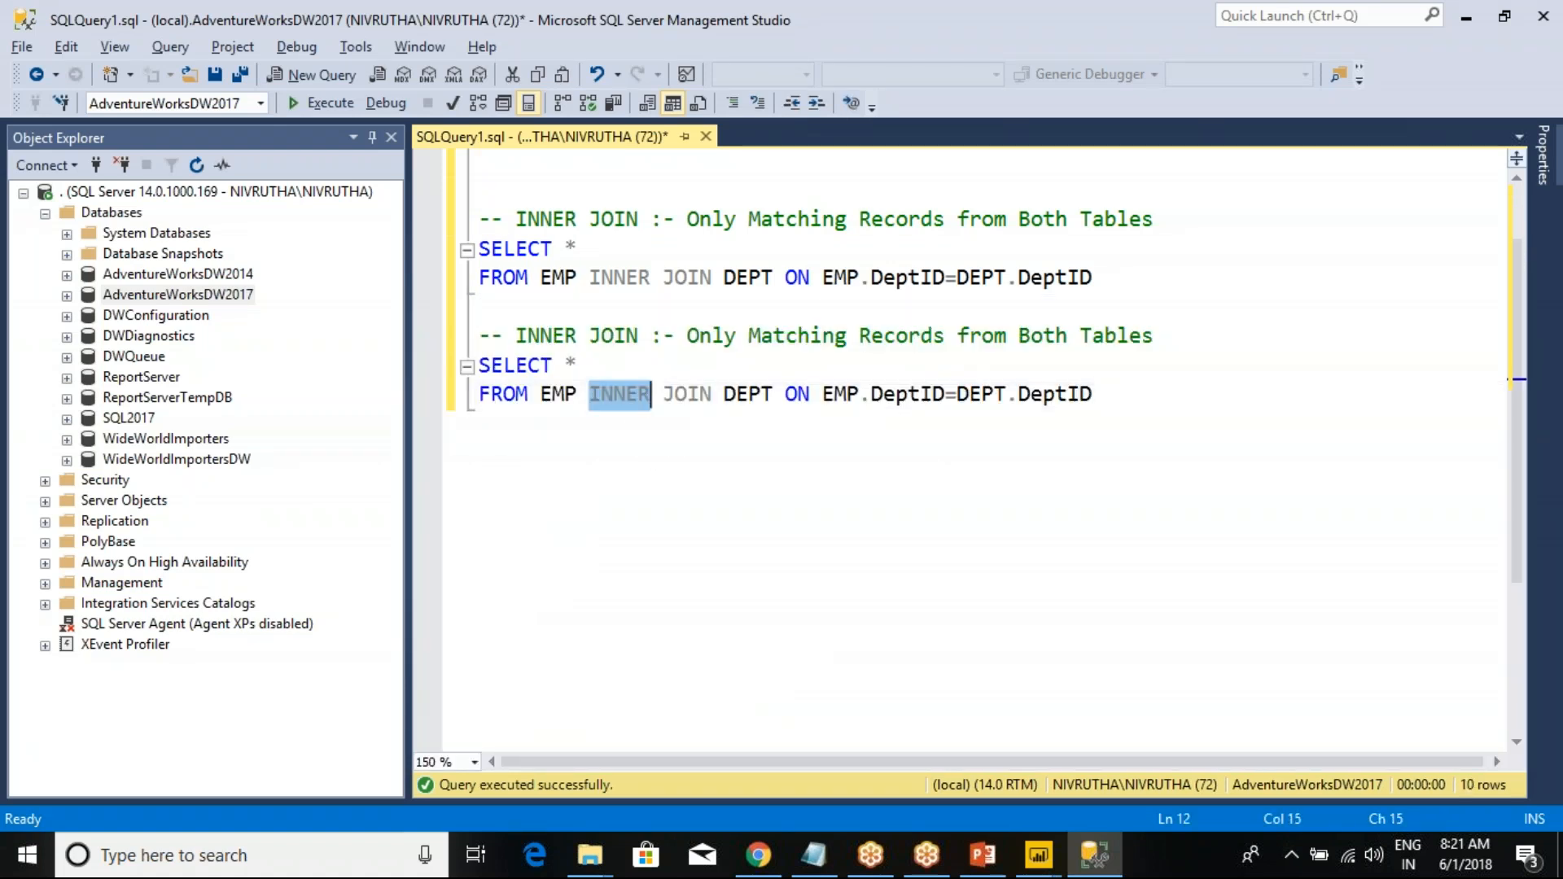
type("left")
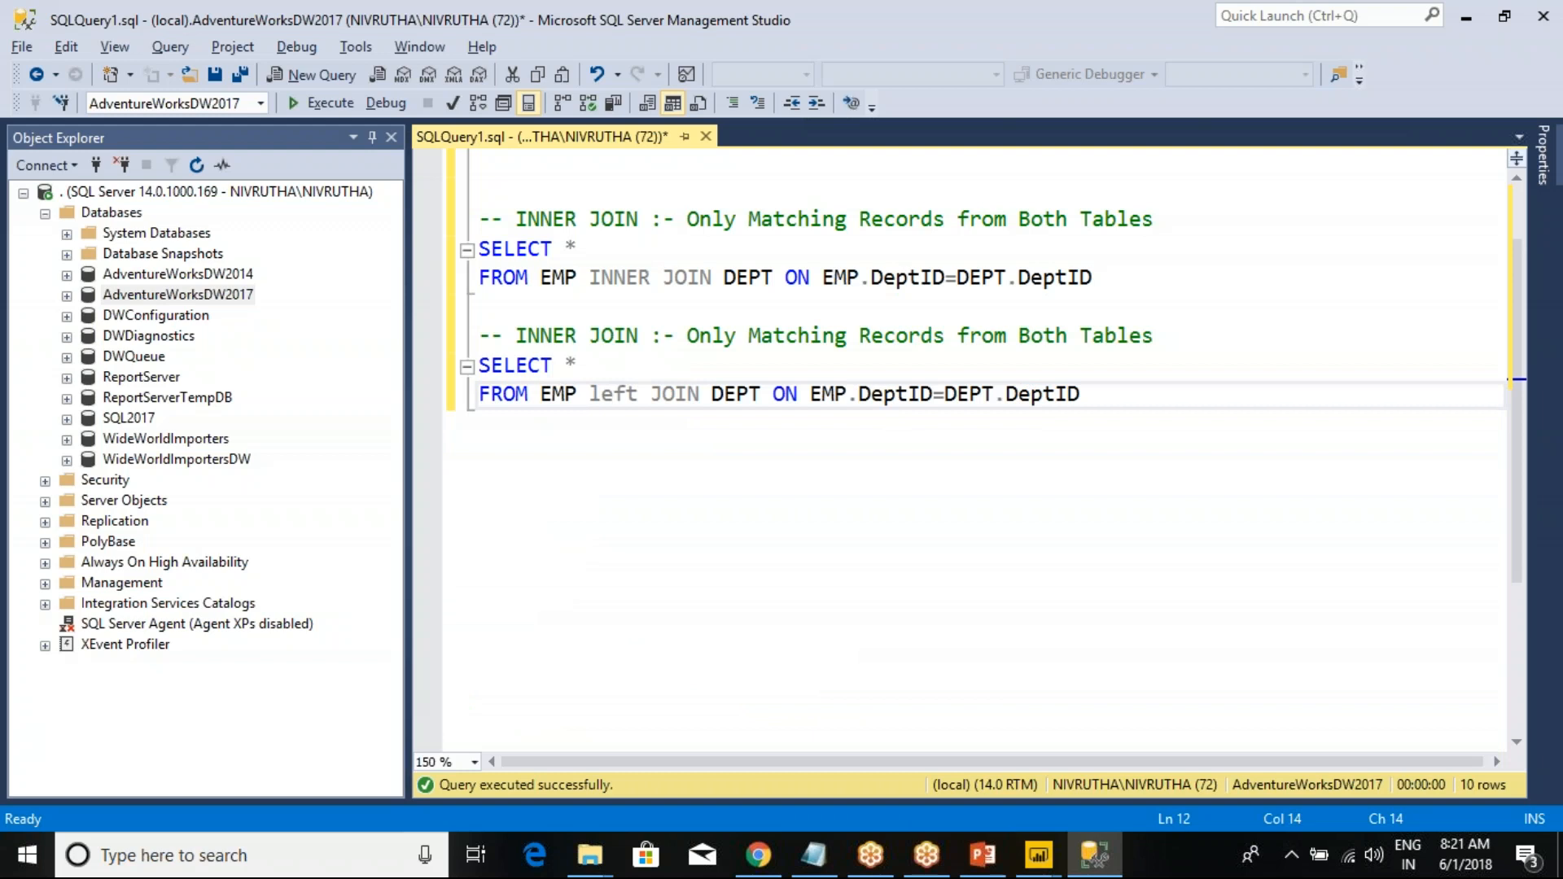
double_click(629, 394)
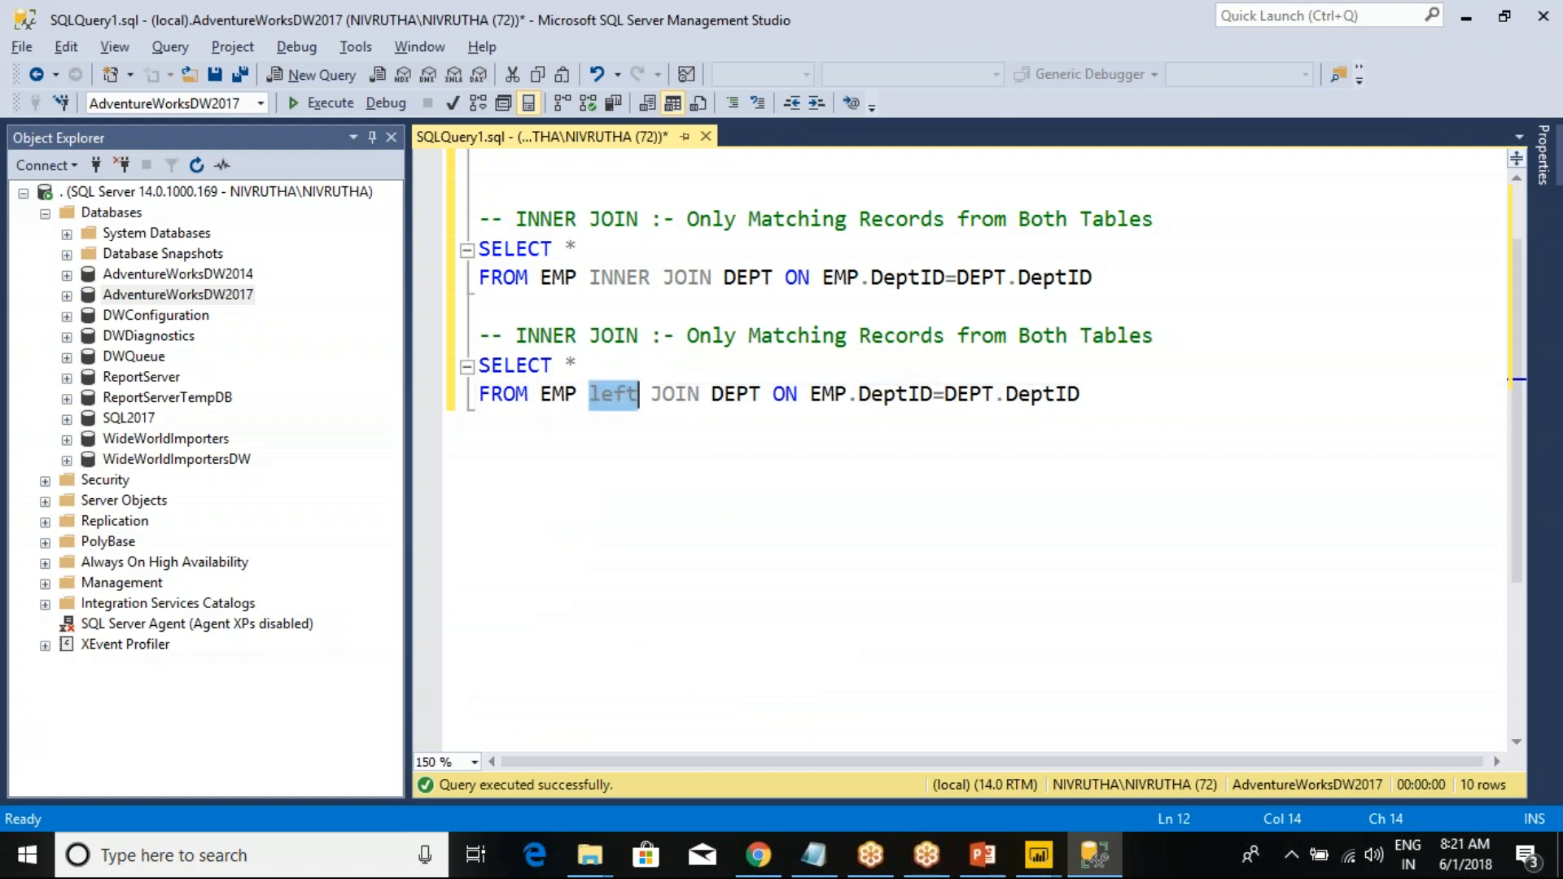
double_click(556, 340)
type("left")
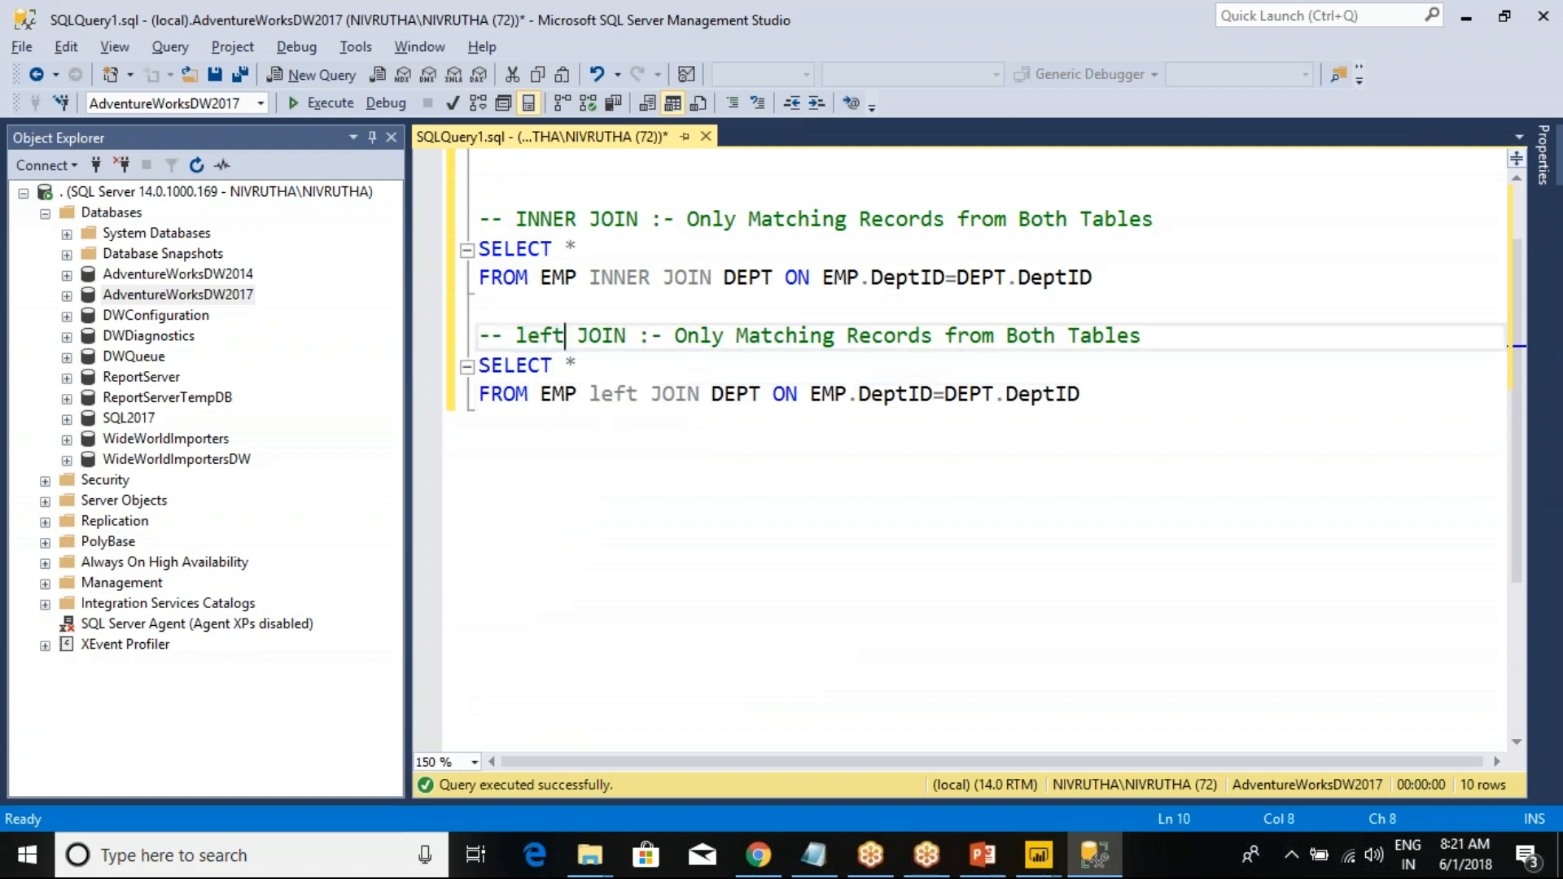
- Run only the left join query of EMP and DEPT and examine the Dept-side DeptID for employee D
double_click(558, 394)
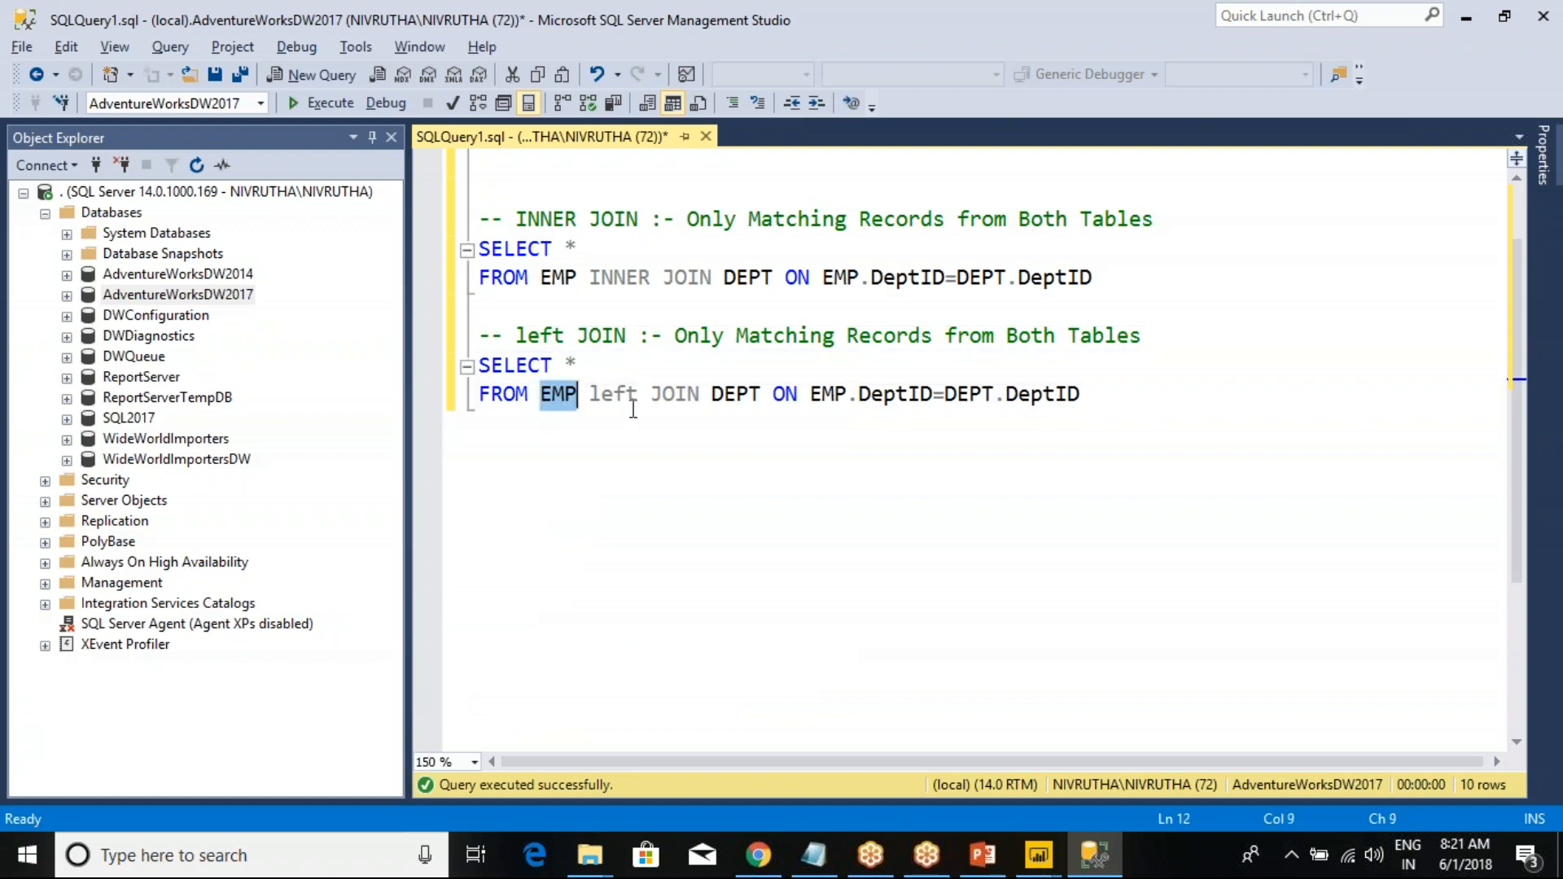
left_click(723, 394)
double_click(733, 394)
left_click(602, 394)
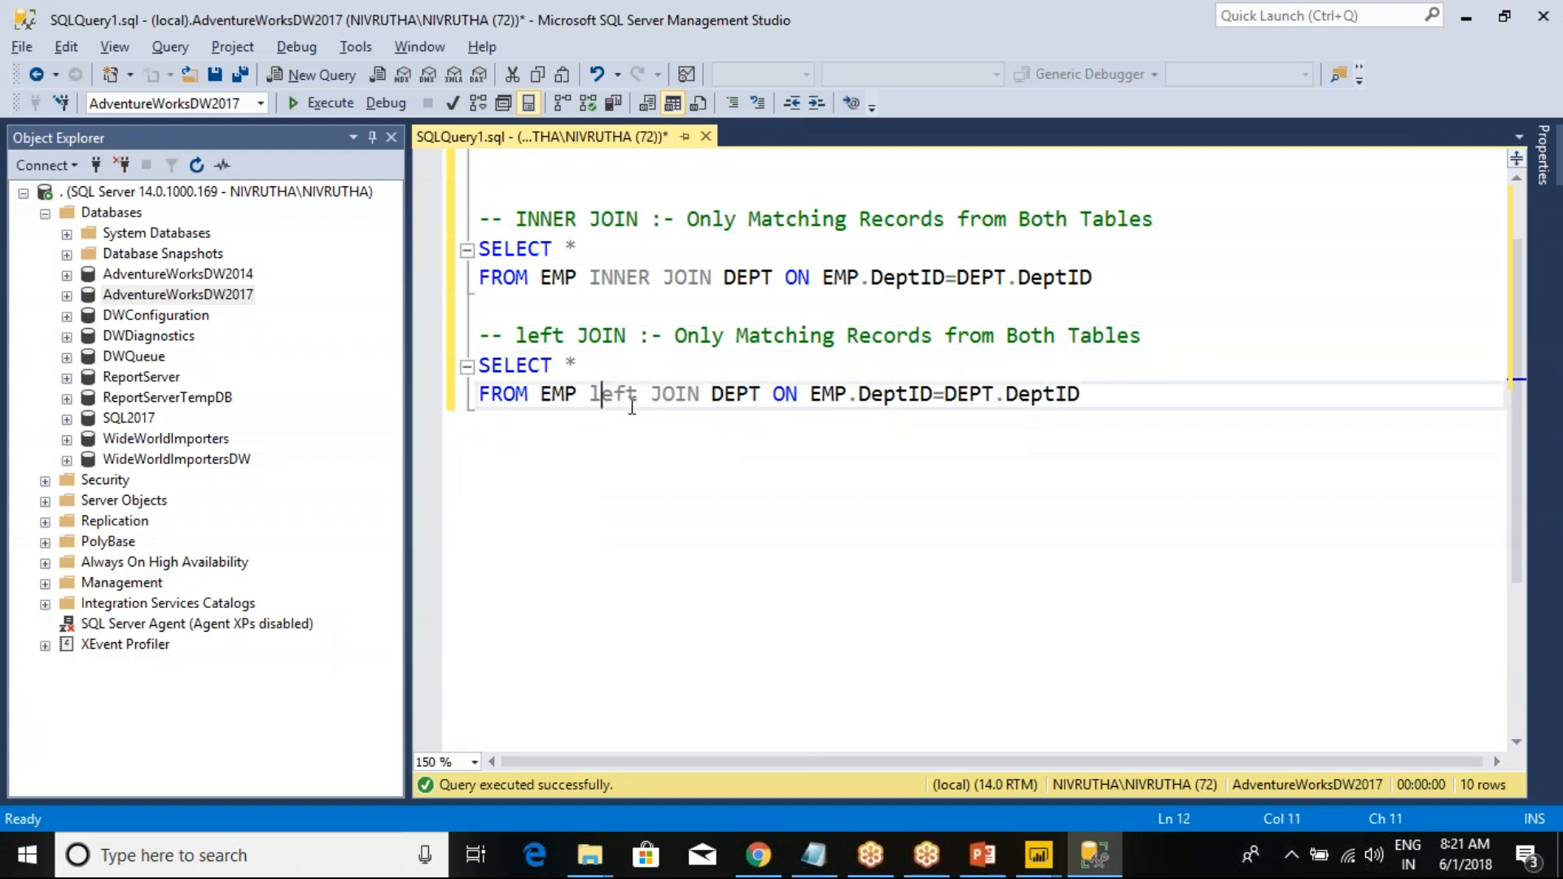
double_click(562, 394)
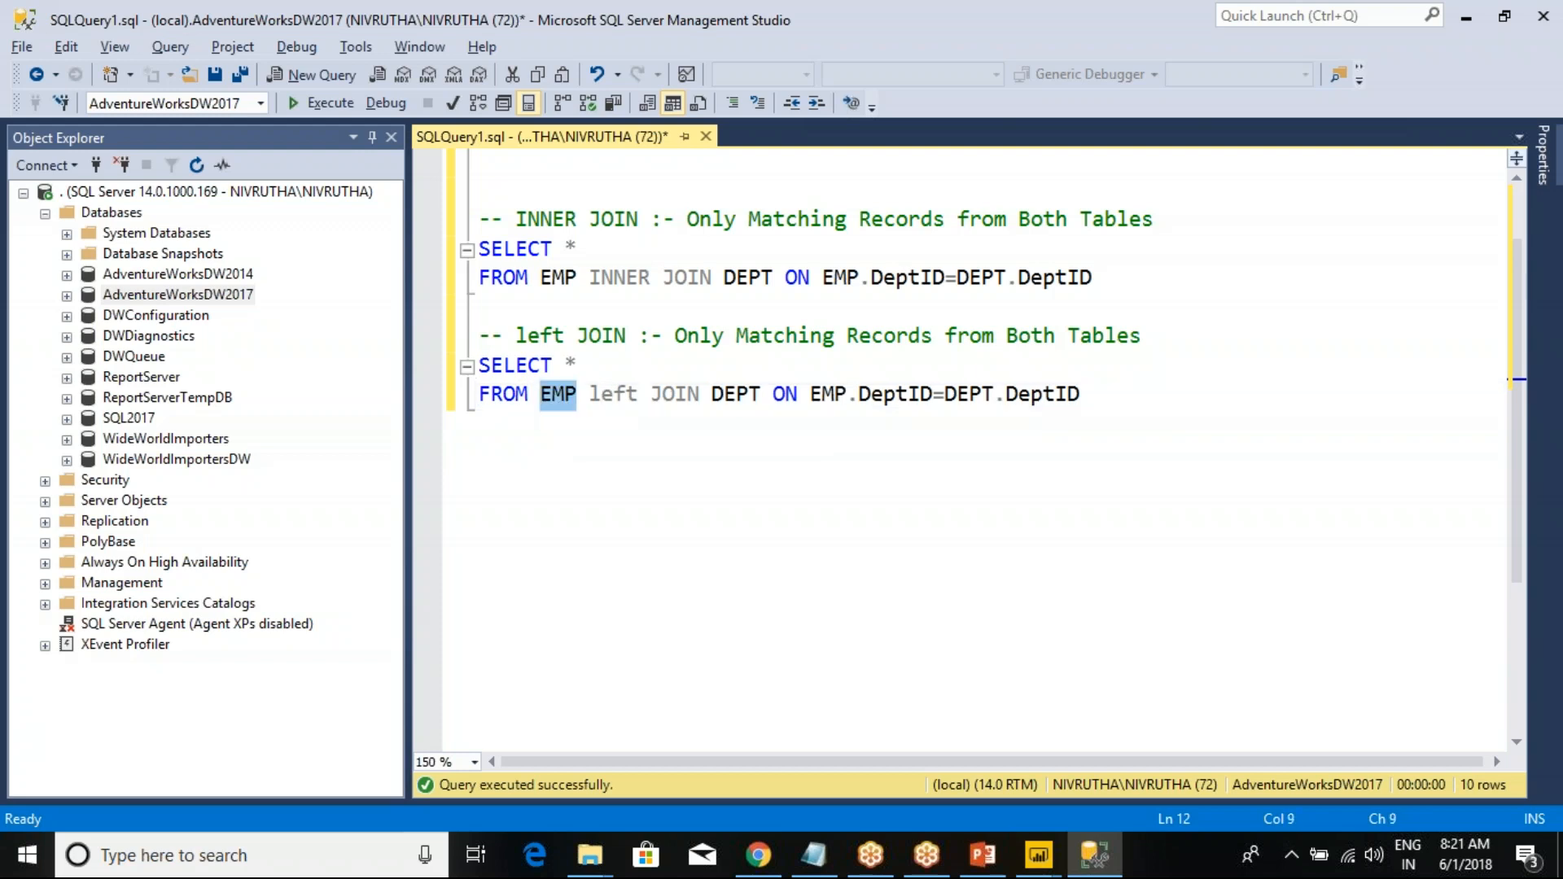
left_click(684, 377)
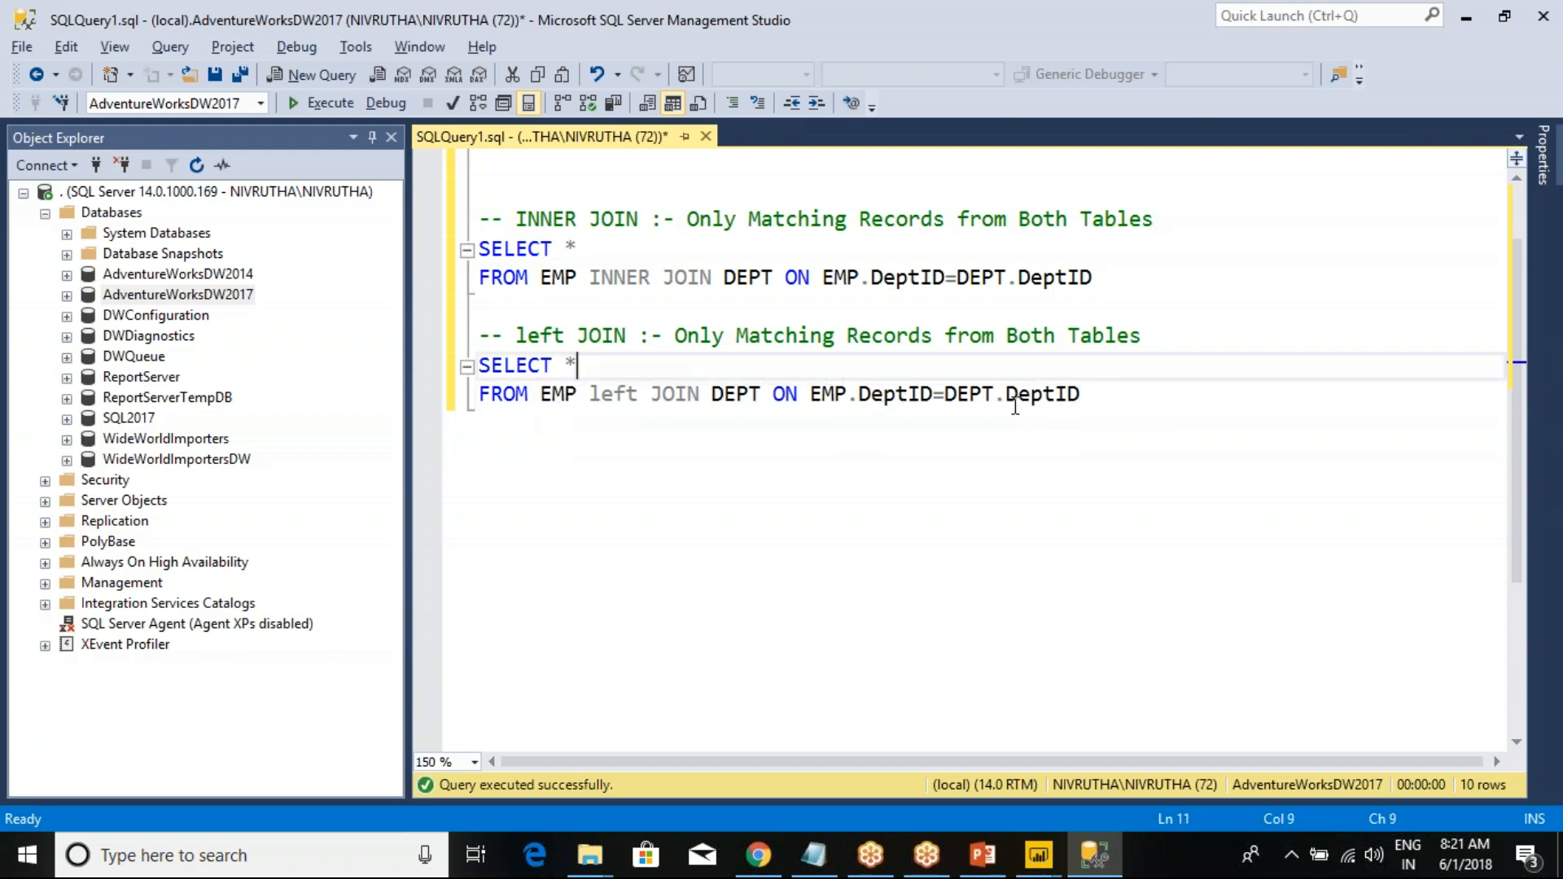
left_click_drag(1083, 394, 453, 365)
left_click(325, 102)
left_click(759, 447)
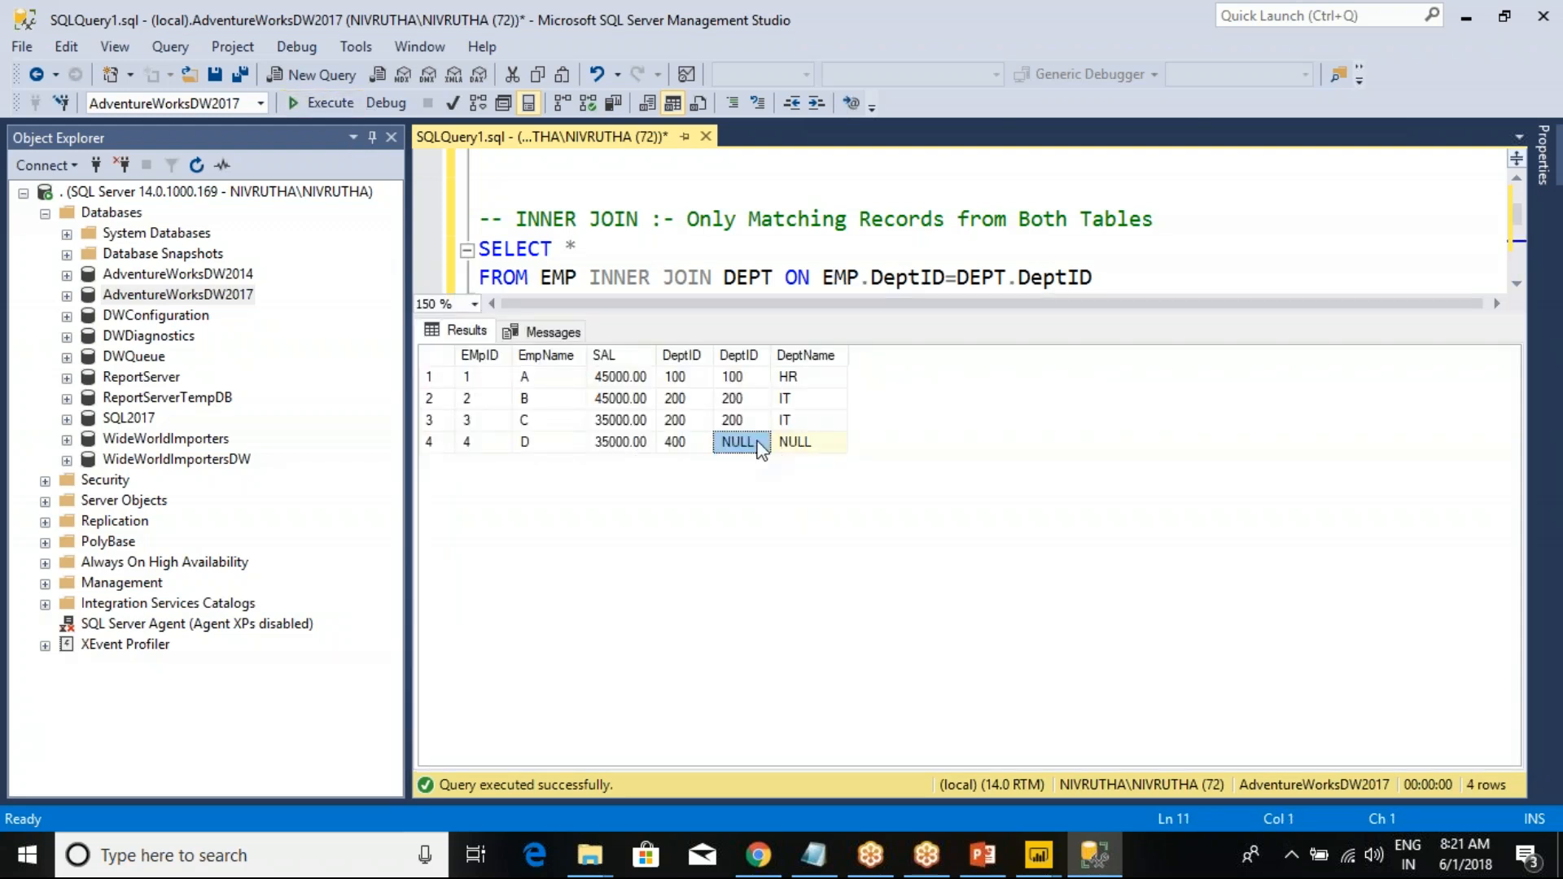
- Examine the left join results, comparing employee D's Dept-side DeptID and DeptName with those of employee A's row
left_click_drag(757, 441, 799, 450)
left_click(800, 451)
left_click(432, 360)
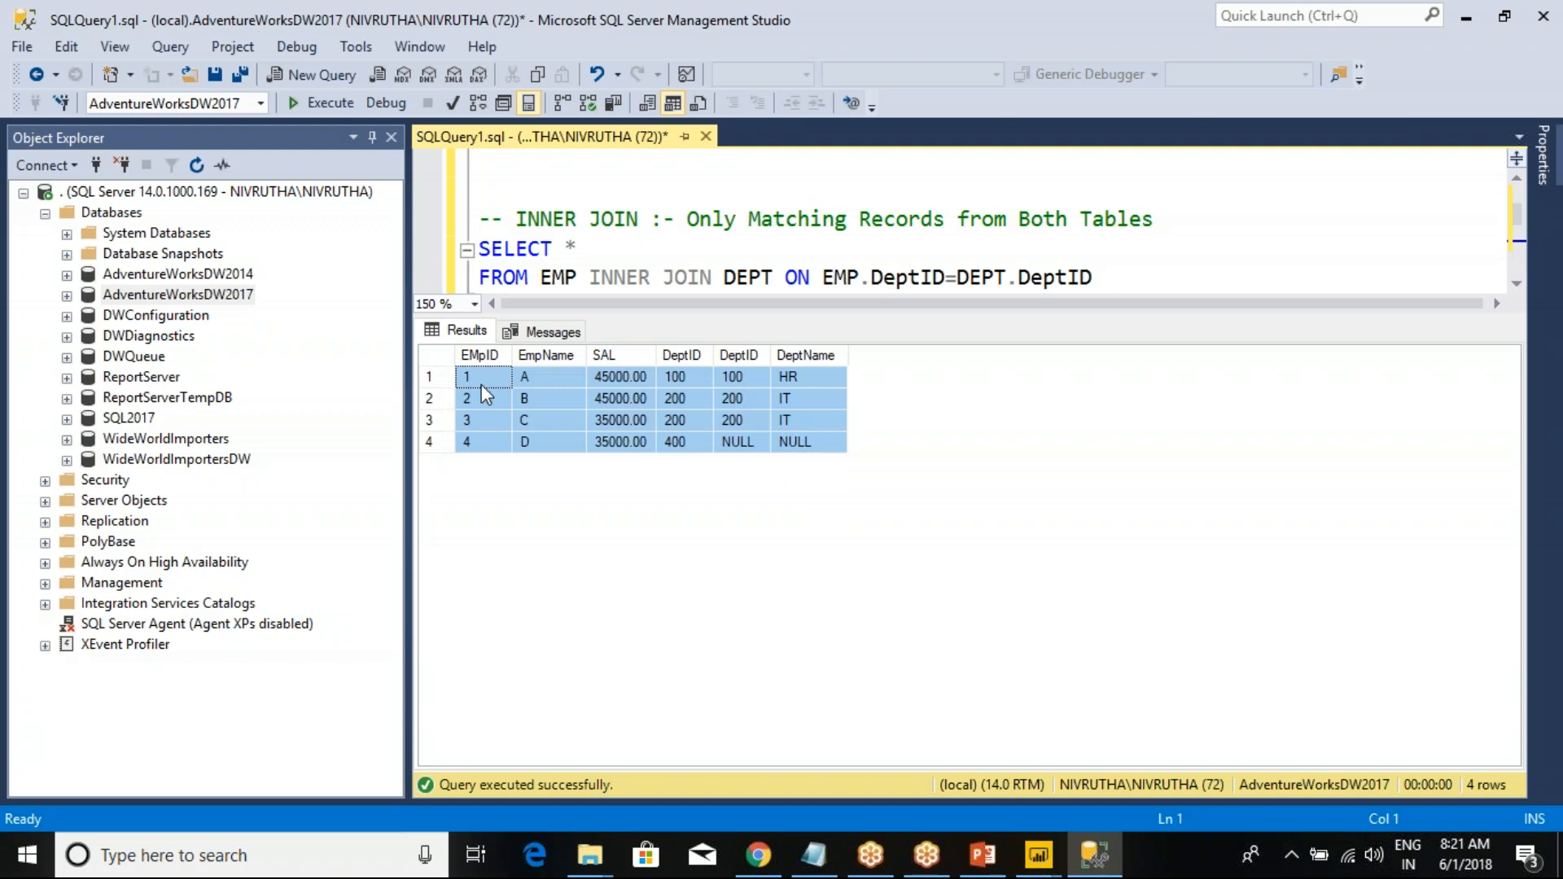
left_click(481, 384)
left_click(783, 442)
left_click(741, 442)
left_click(809, 442)
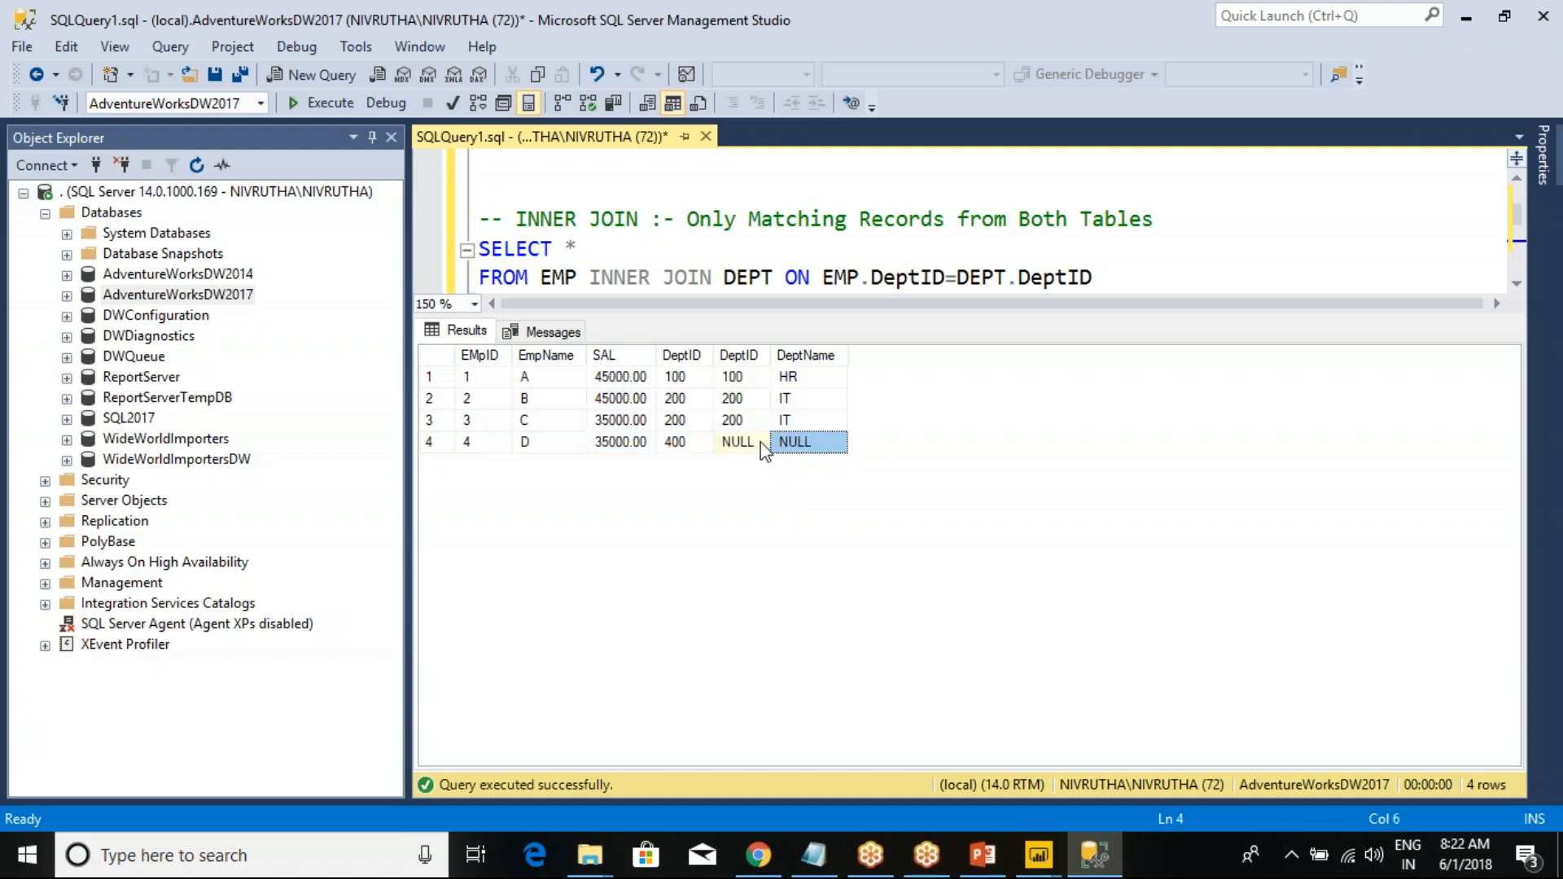
left_click(811, 383)
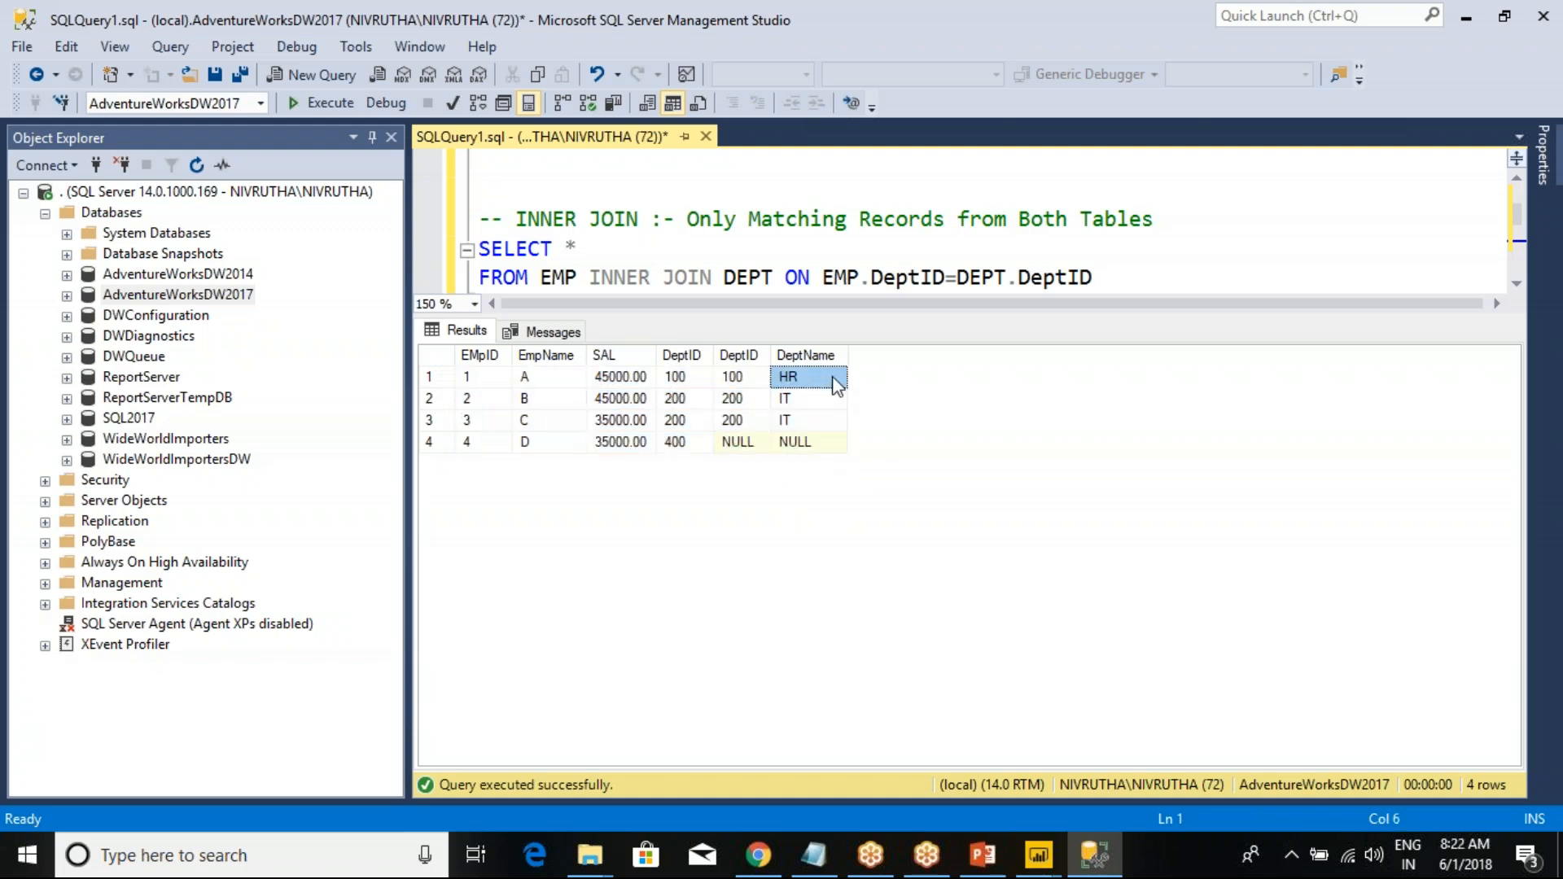
left_click(619, 253)
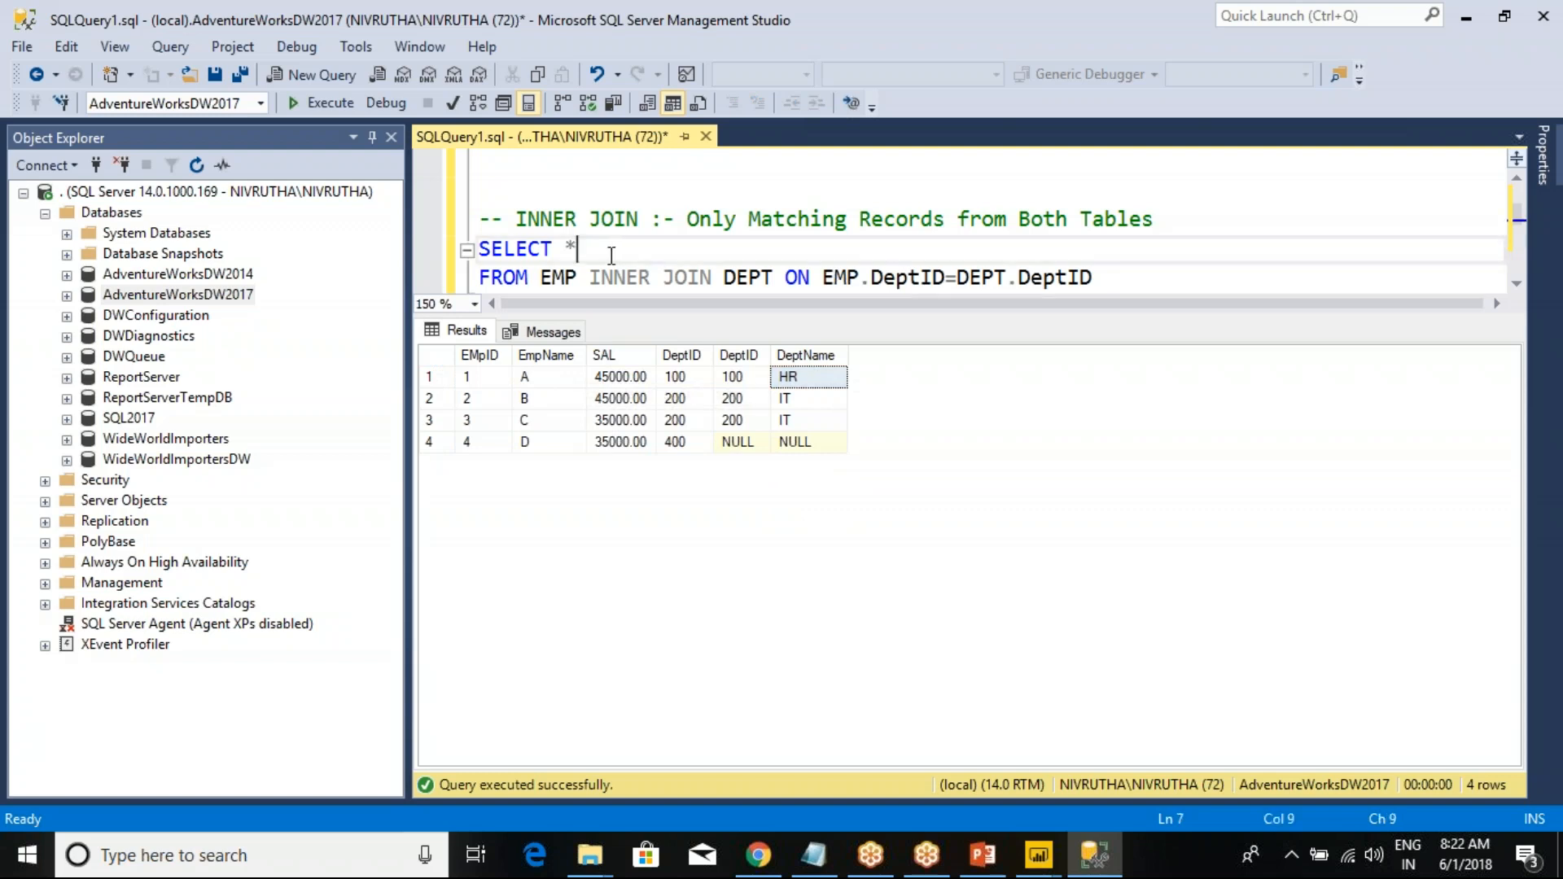
- Check the employee columns of the left join results, and compare the EMP and DEPT DeptID values row by row down to employee D
left_click_drag(470, 376, 612, 450)
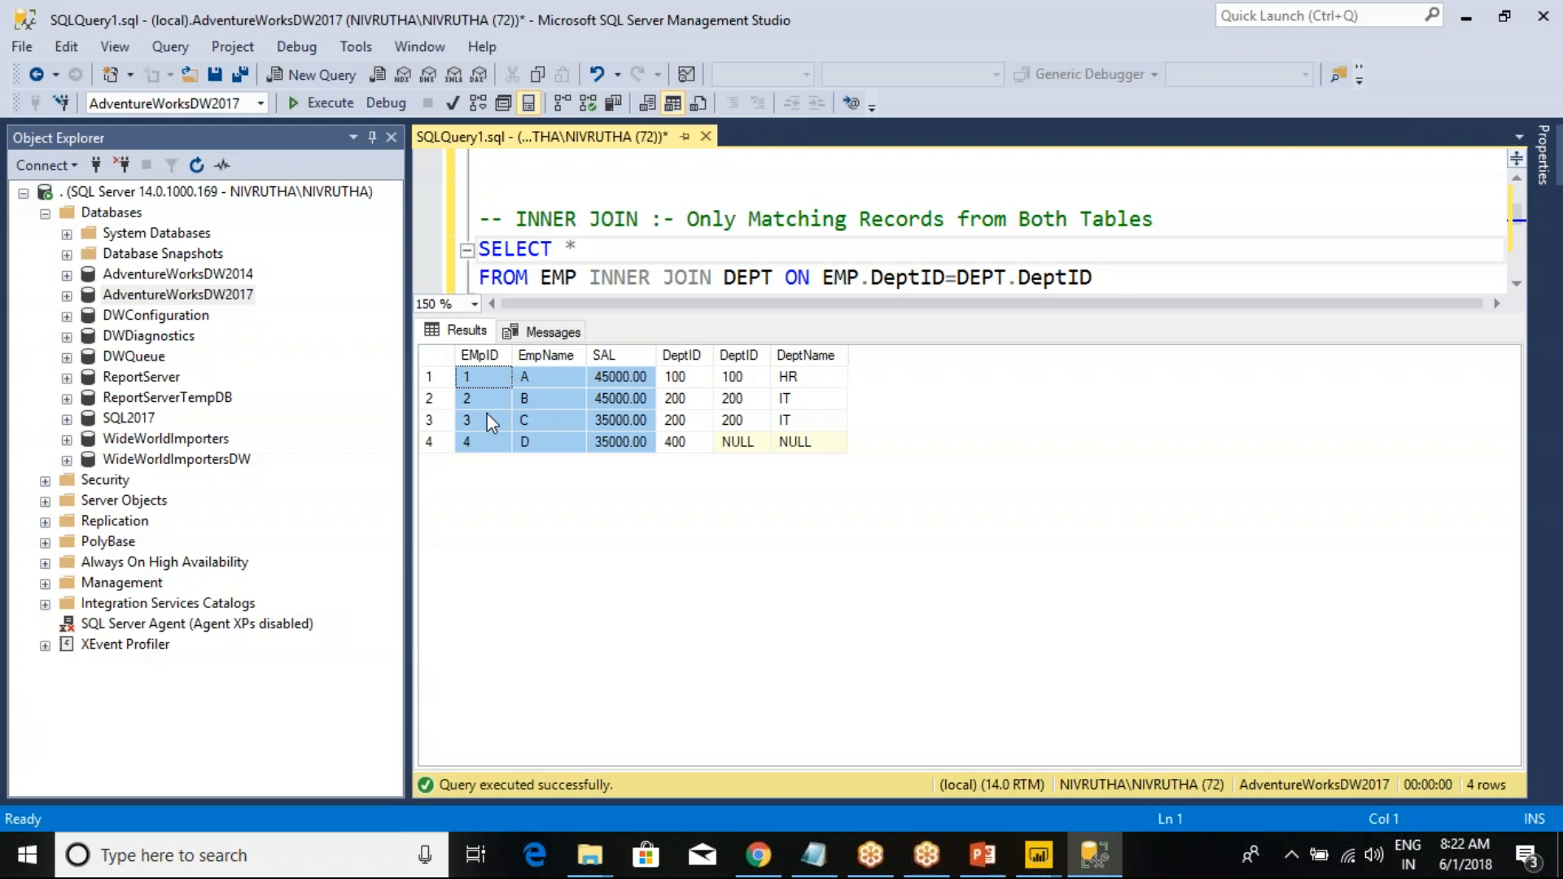
left_click(696, 379)
left_click(808, 381)
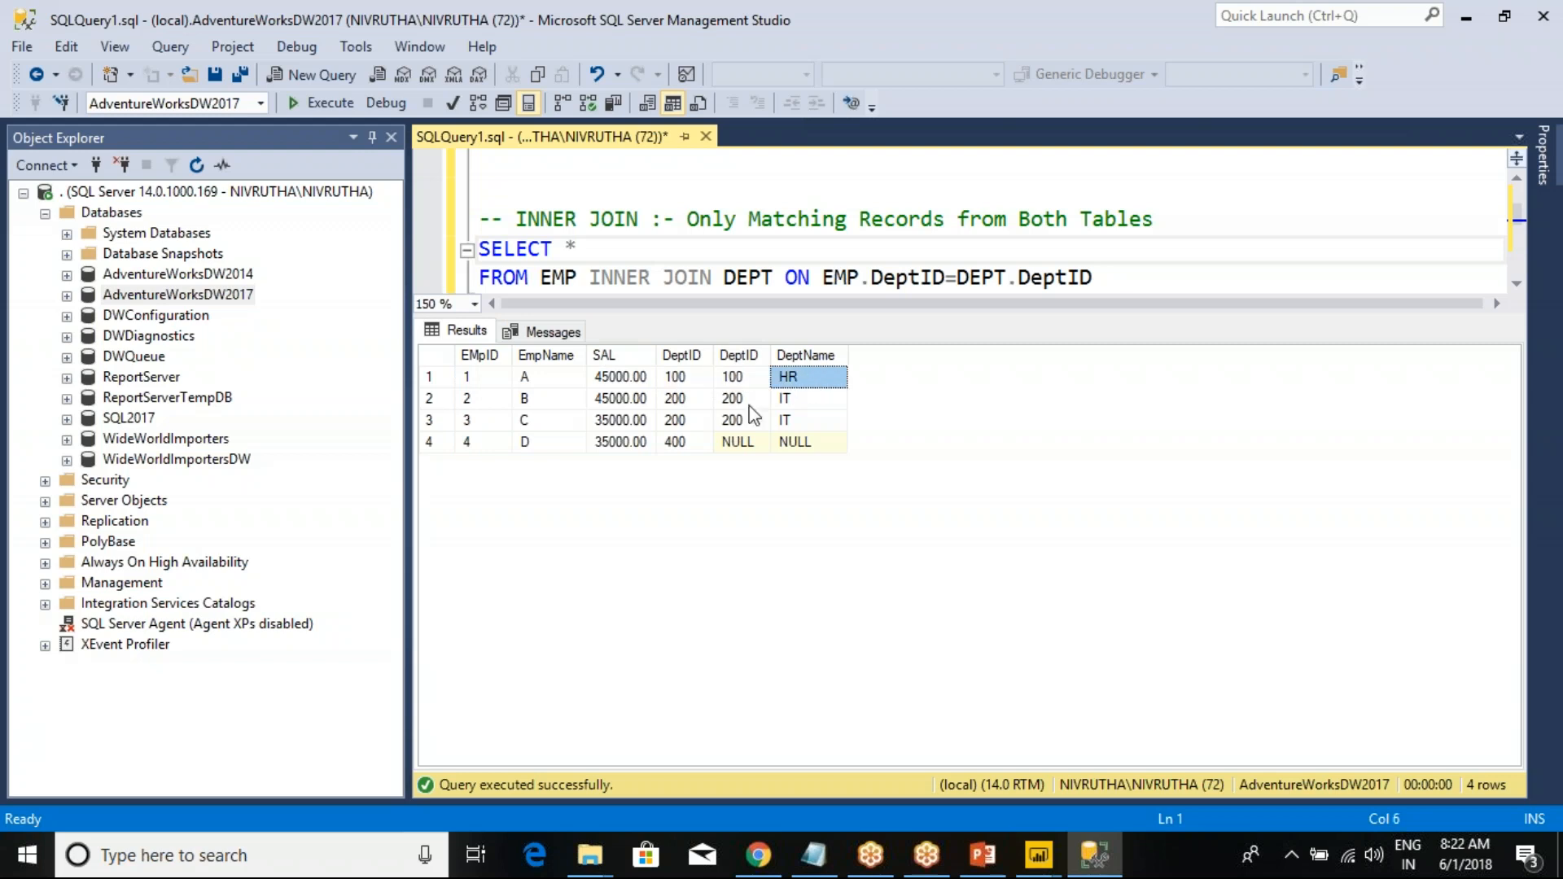
left_click_drag(684, 400, 730, 418)
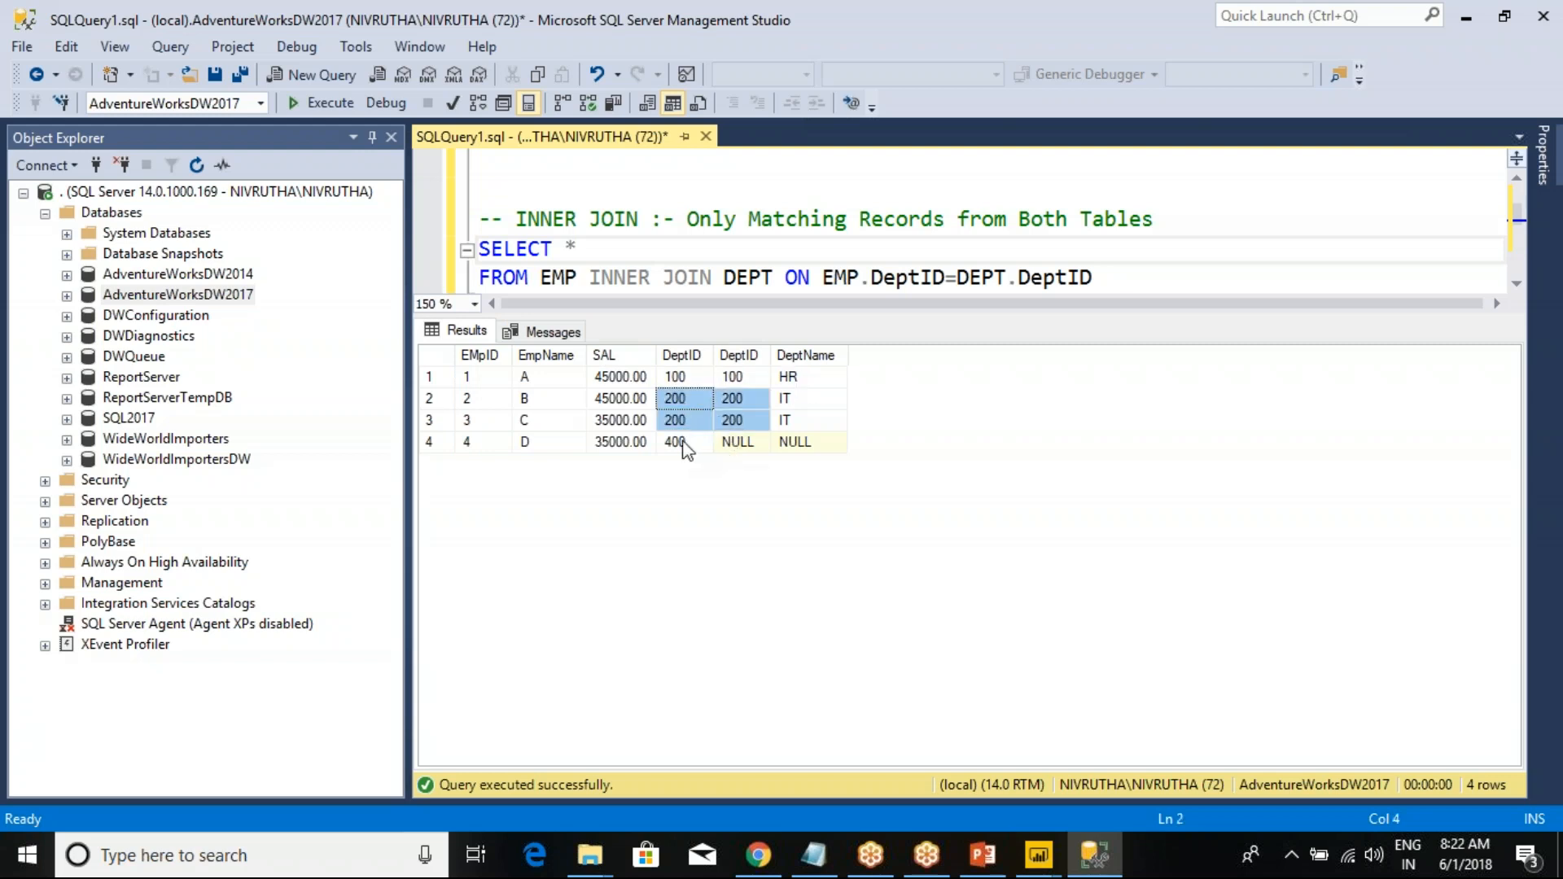
left_click(684, 446)
left_click(730, 450)
left_click(688, 450)
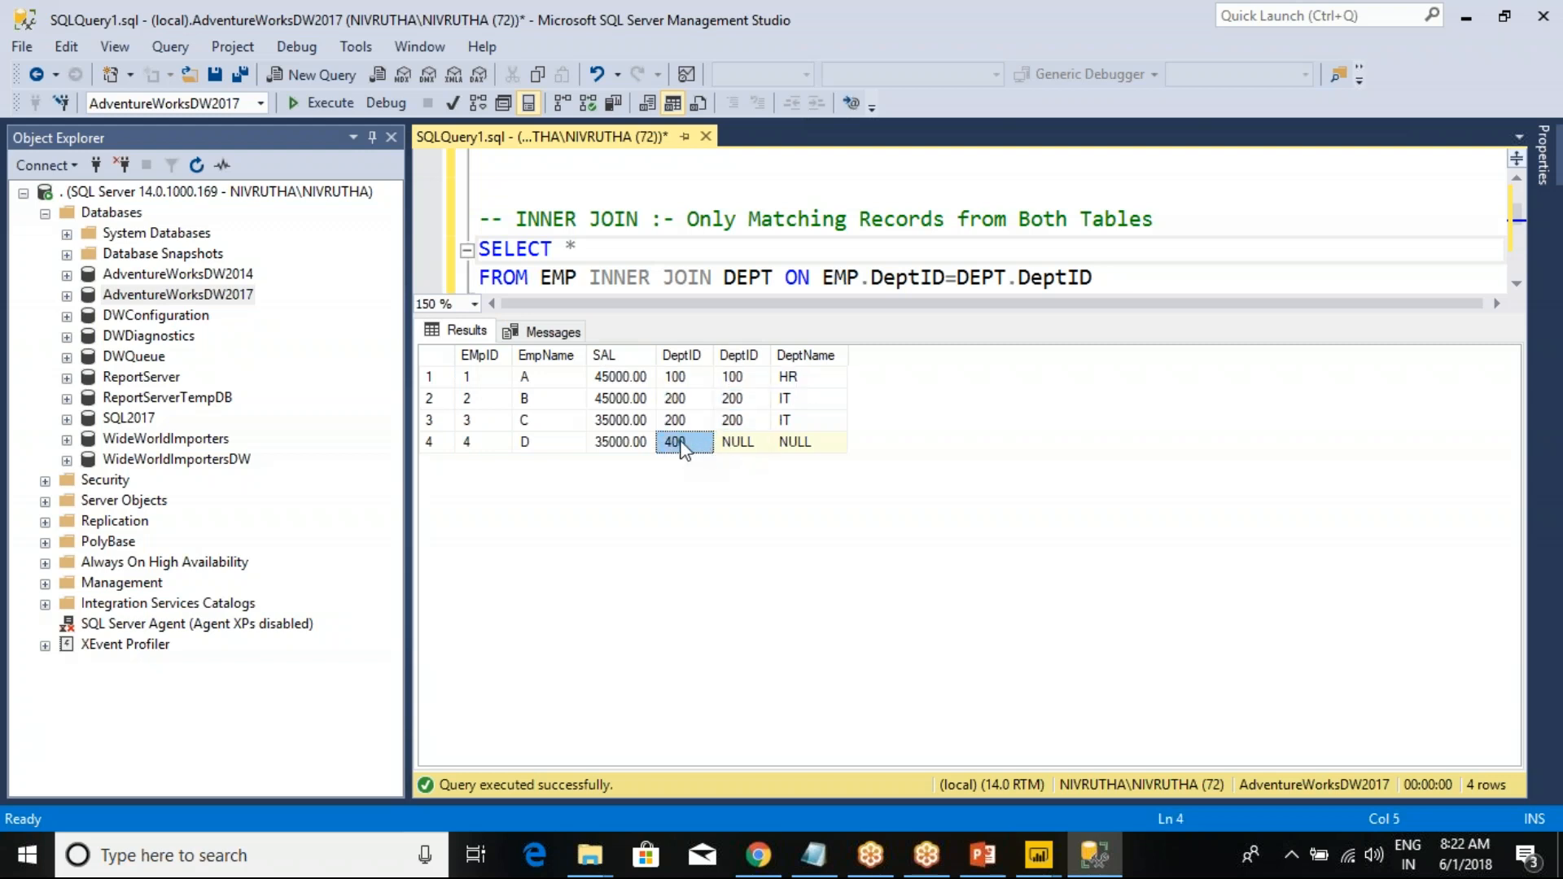
left_click(724, 449)
left_click(790, 449)
left_click(736, 444)
left_click(789, 450)
left_click(737, 446, "shift")
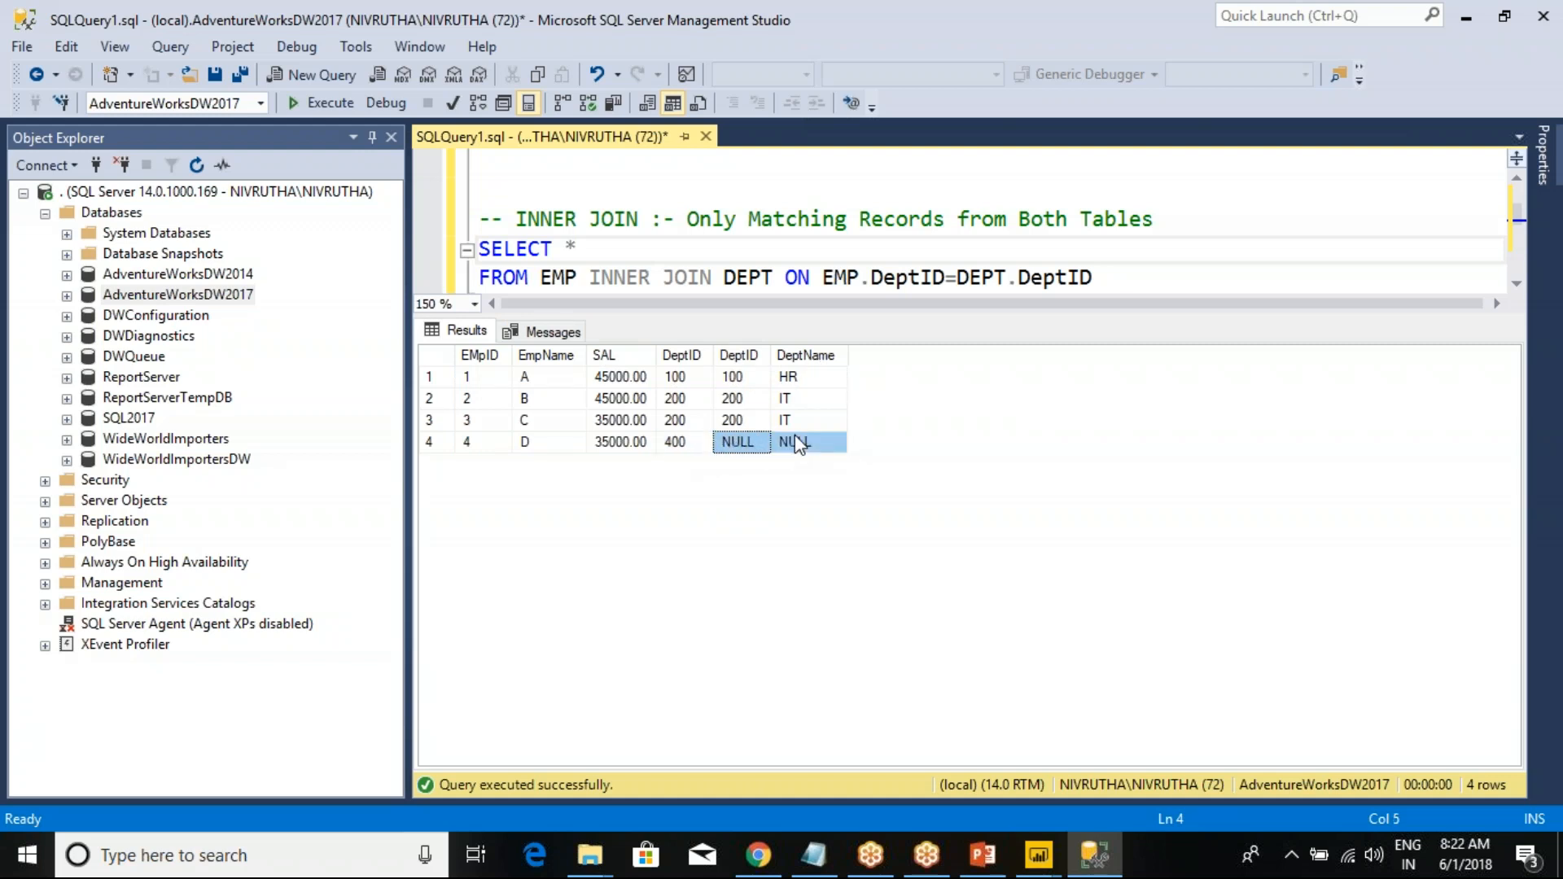
left_click(691, 246)
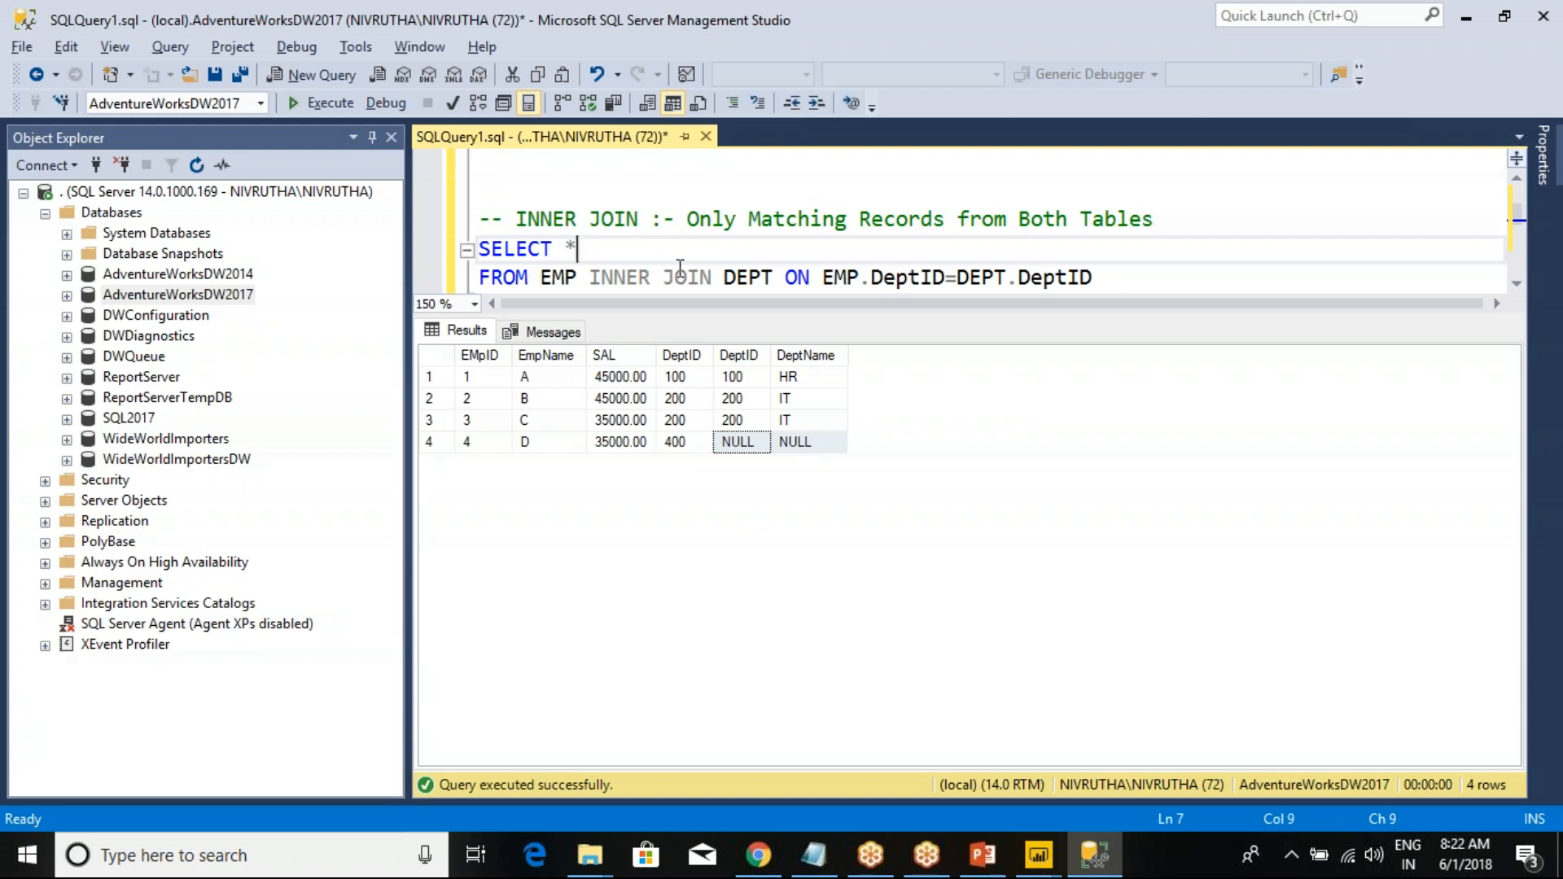
- Switch to the Power Query Editor, close it and apply the pending query changes
key("alt+Tab")
key("alt+Tab")
key("alt+Tab")
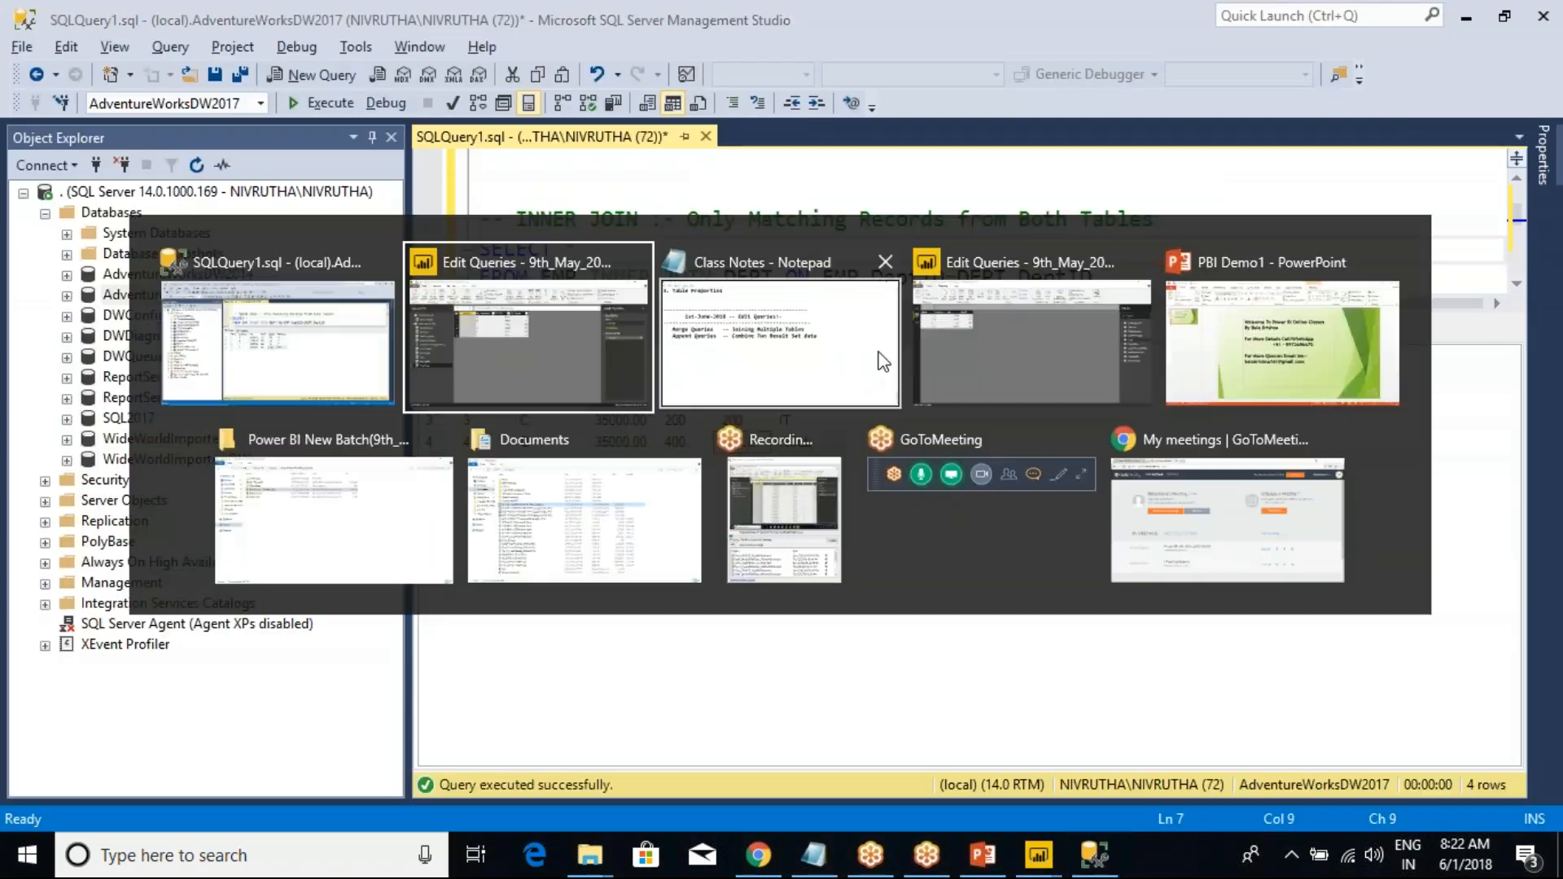
left_click(1534, 12)
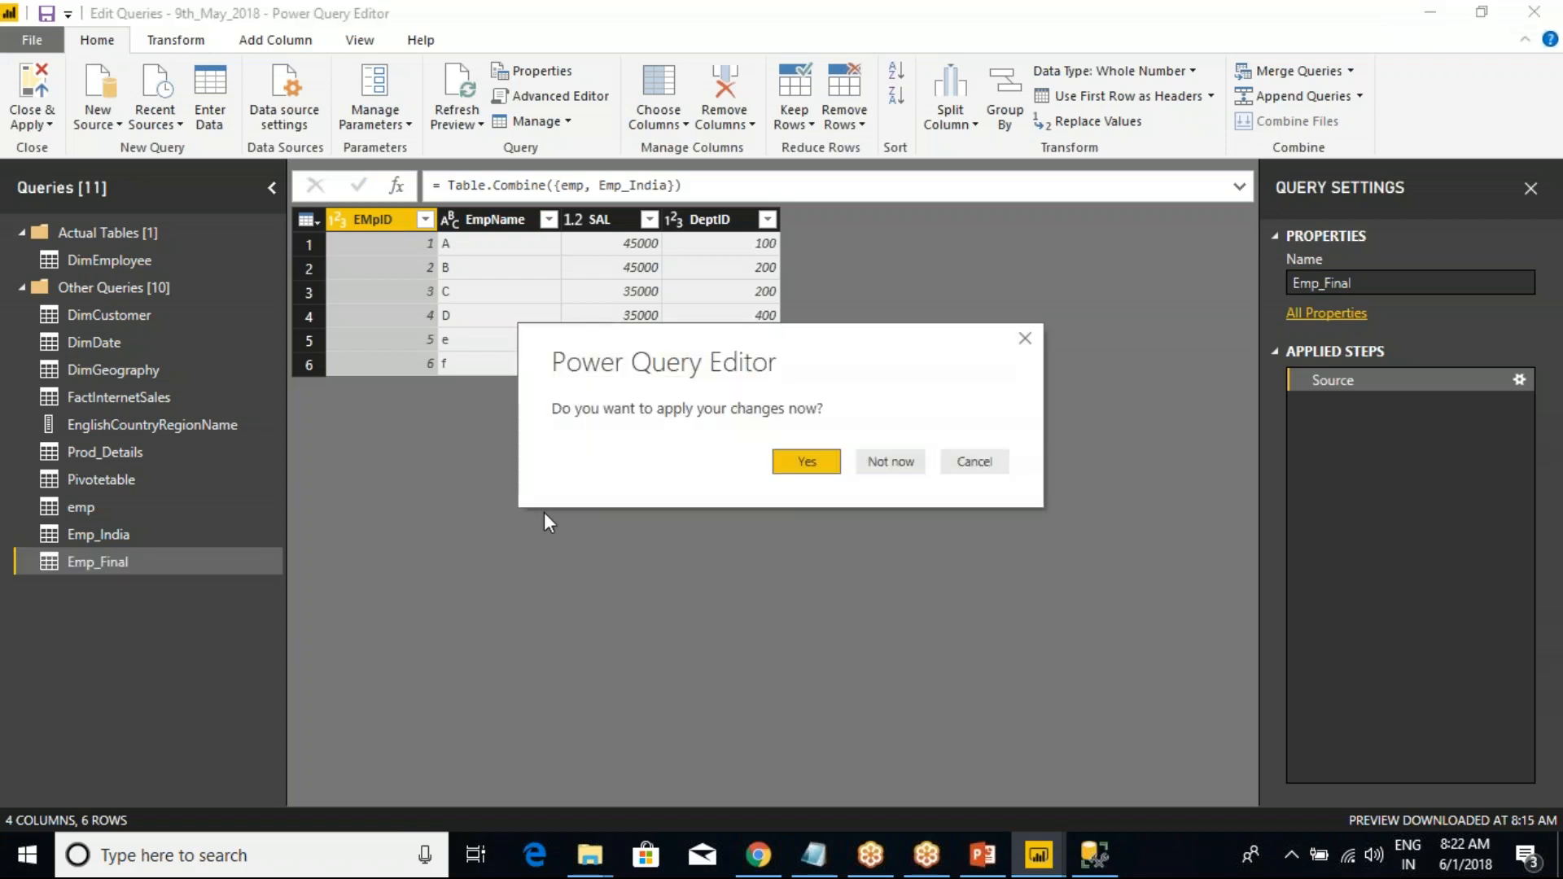
left_click(801, 461)
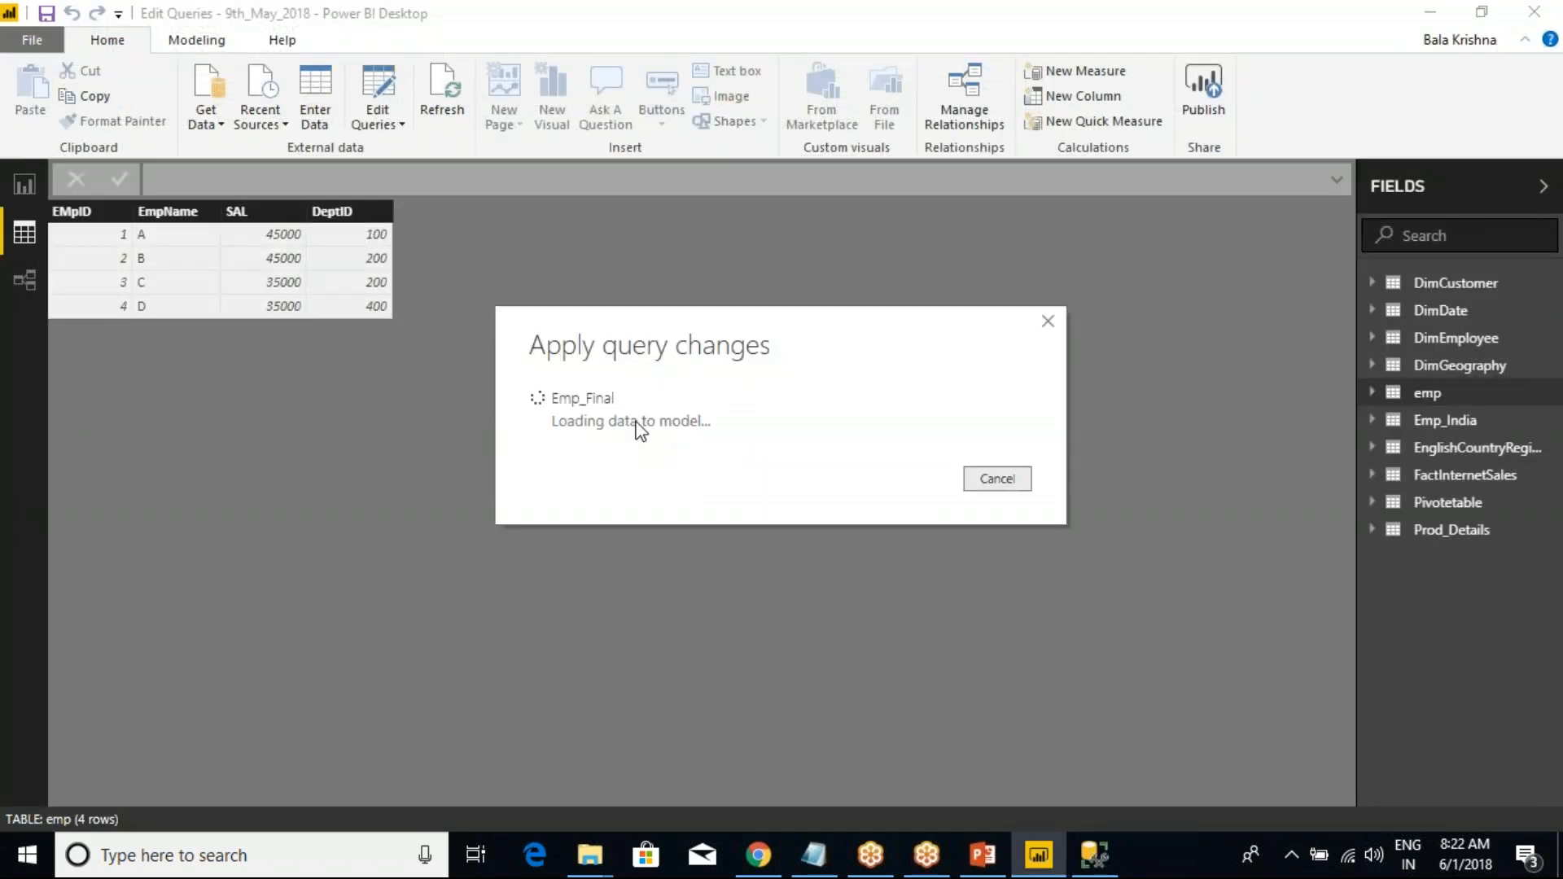
- In SQL Server Management Studio, run only the SELECT * FROM Dept query and copy its results with headers
left_click(1094, 855)
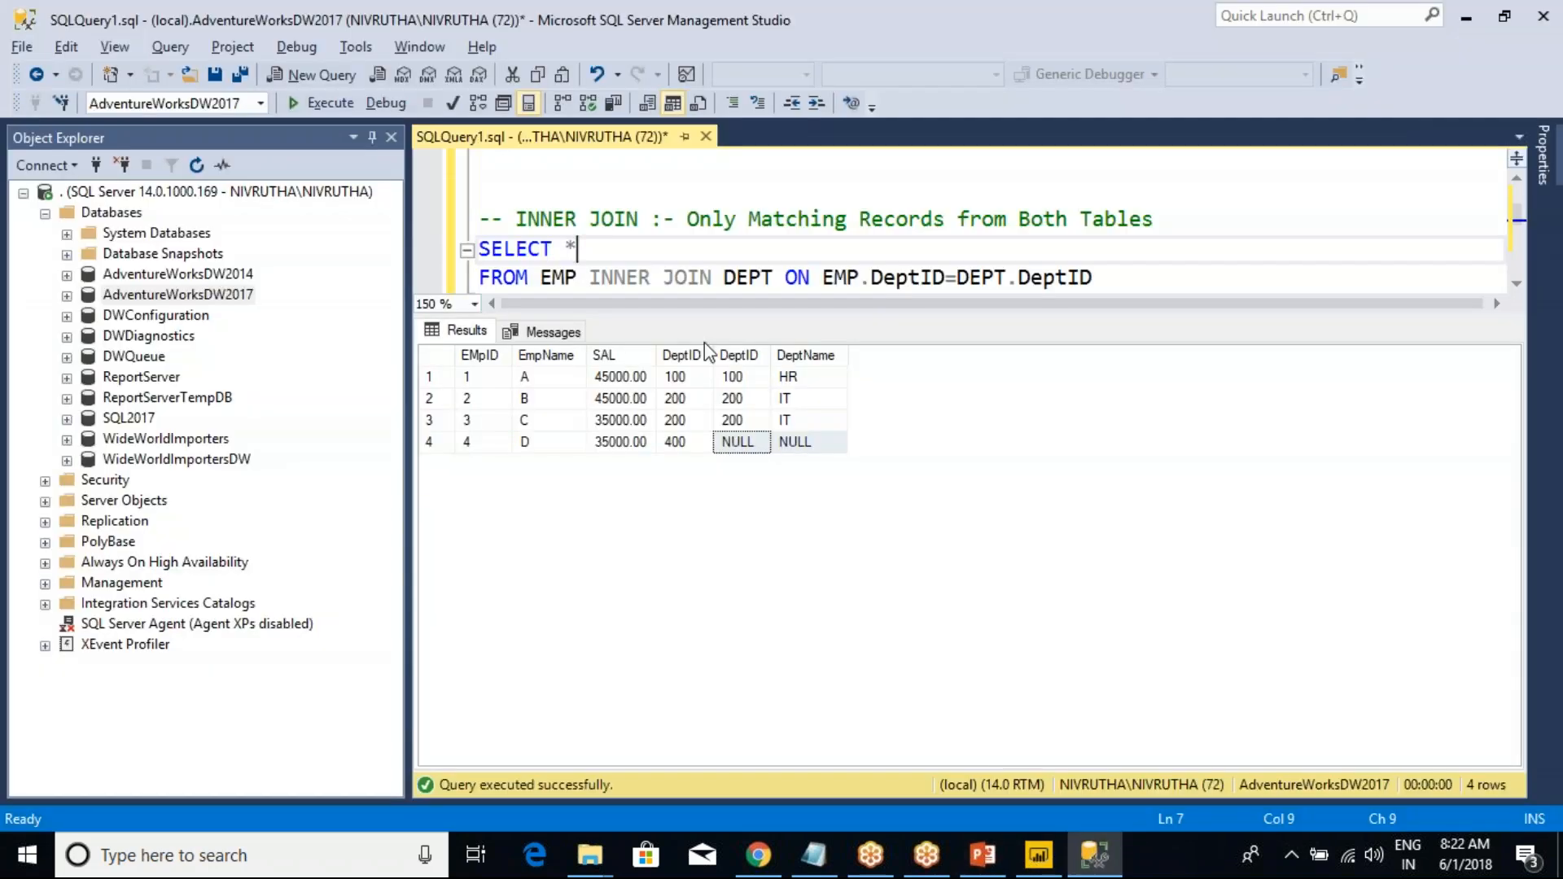
scroll(681, 275, "up", 2)
left_click_drag(707, 220, 397, 214)
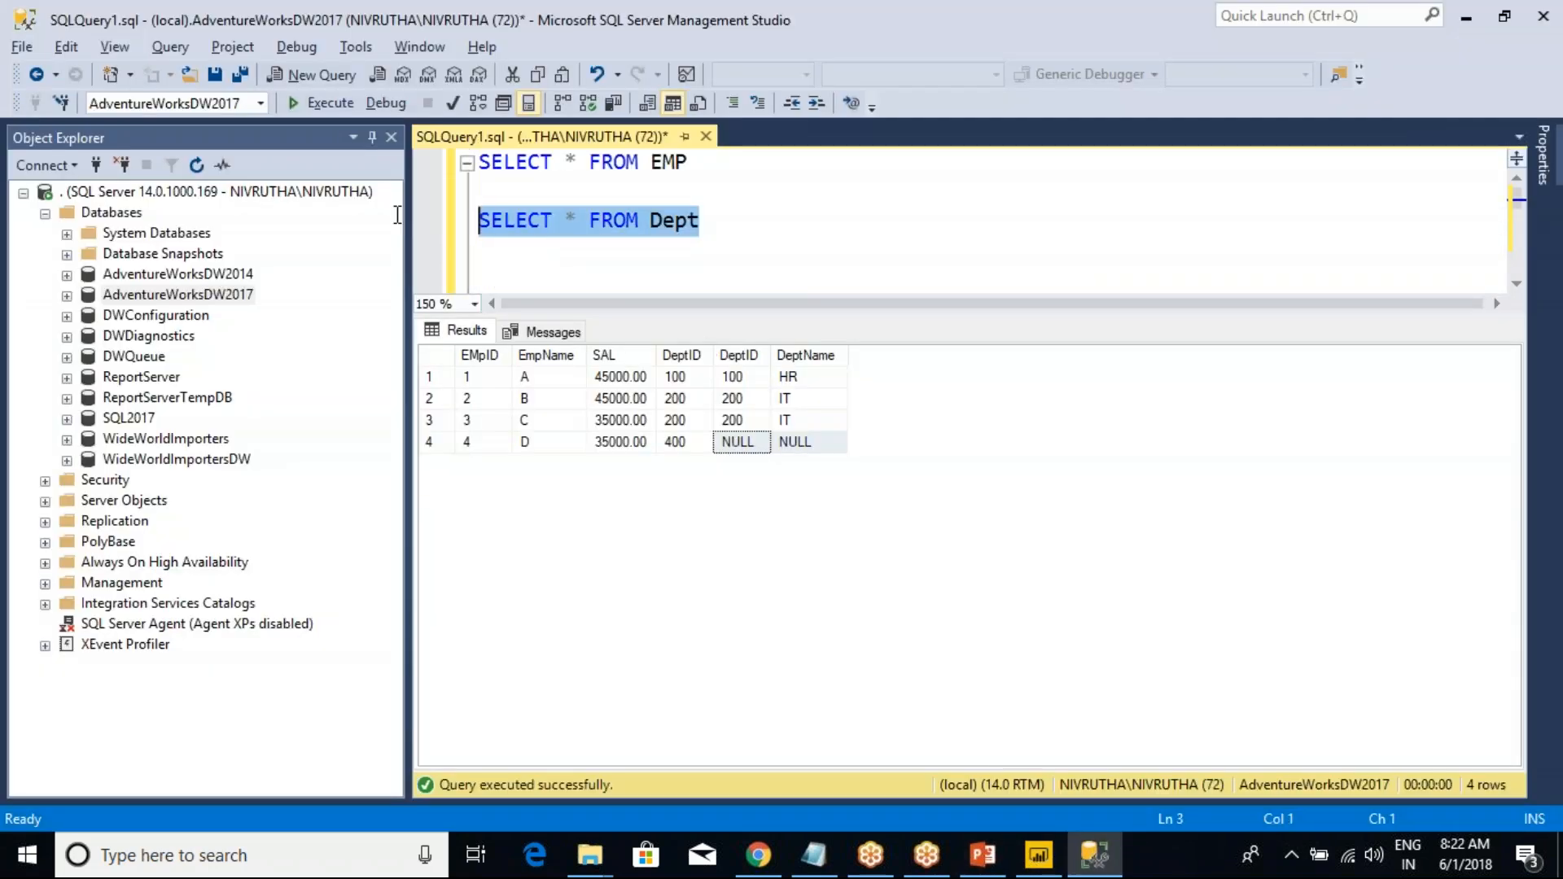
left_click(324, 102)
right_click(442, 352)
left_click(513, 392)
- In Power BI Desktop, create a manually entered table from the copied department data, name it Dept and load it
key("alt+Tab")
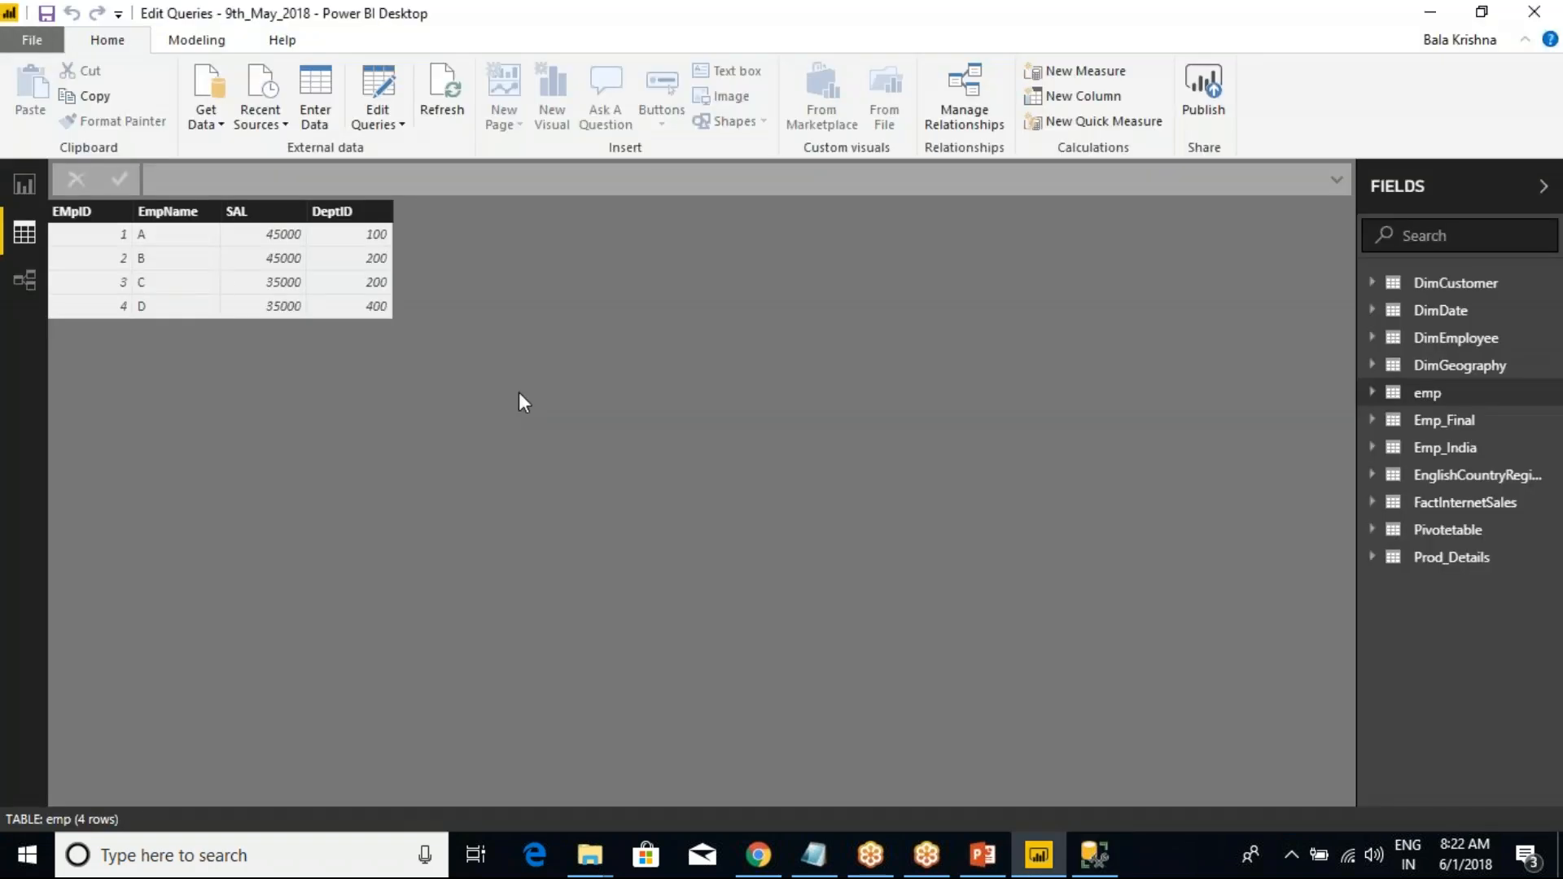
left_click(314, 90)
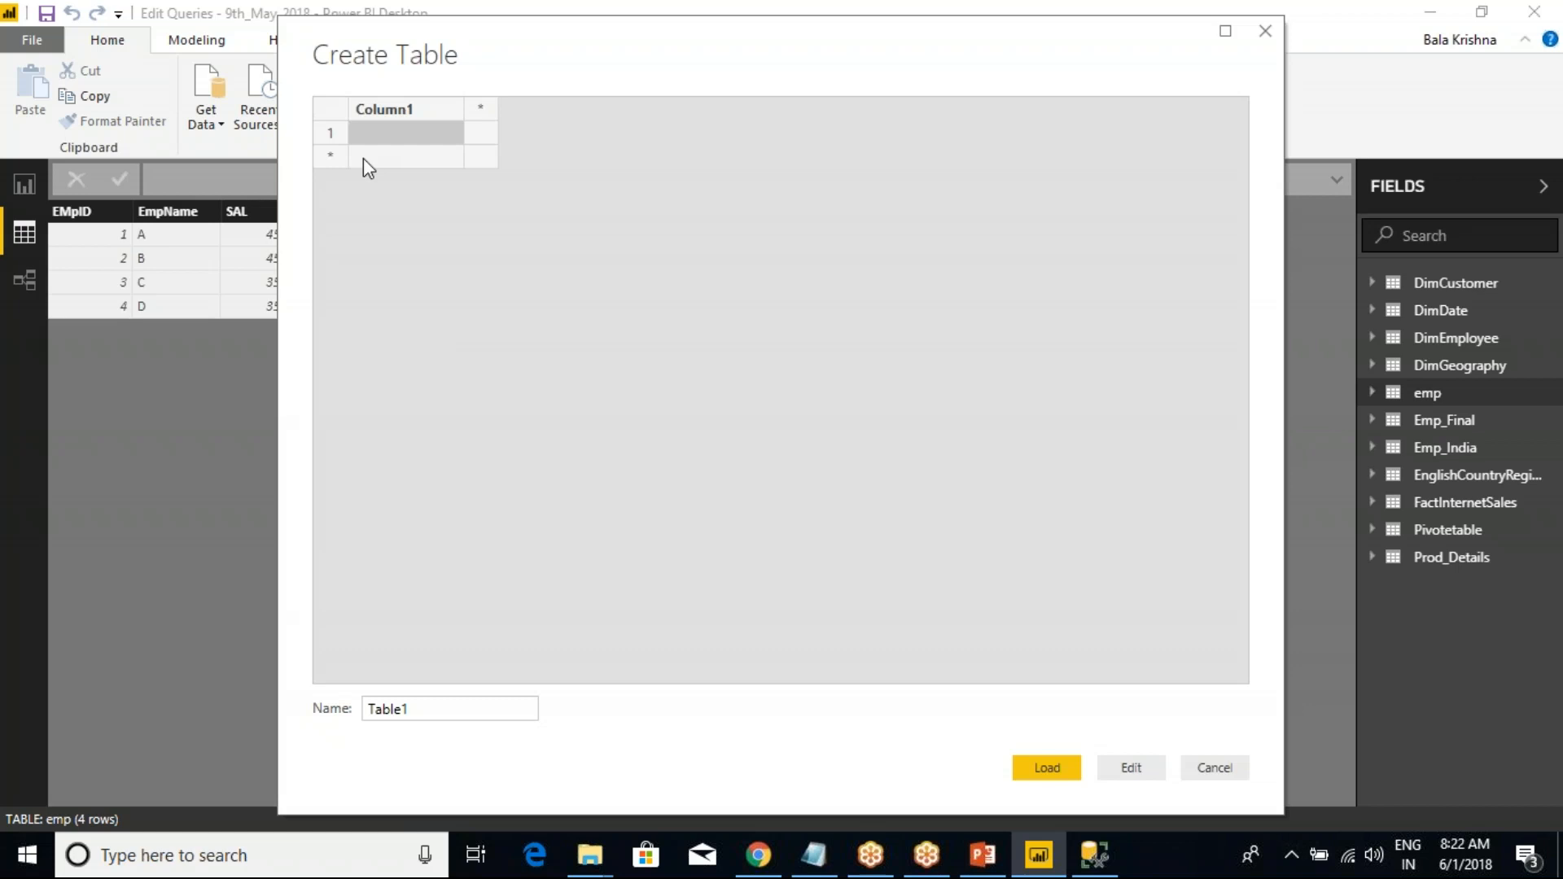
left_click(329, 109)
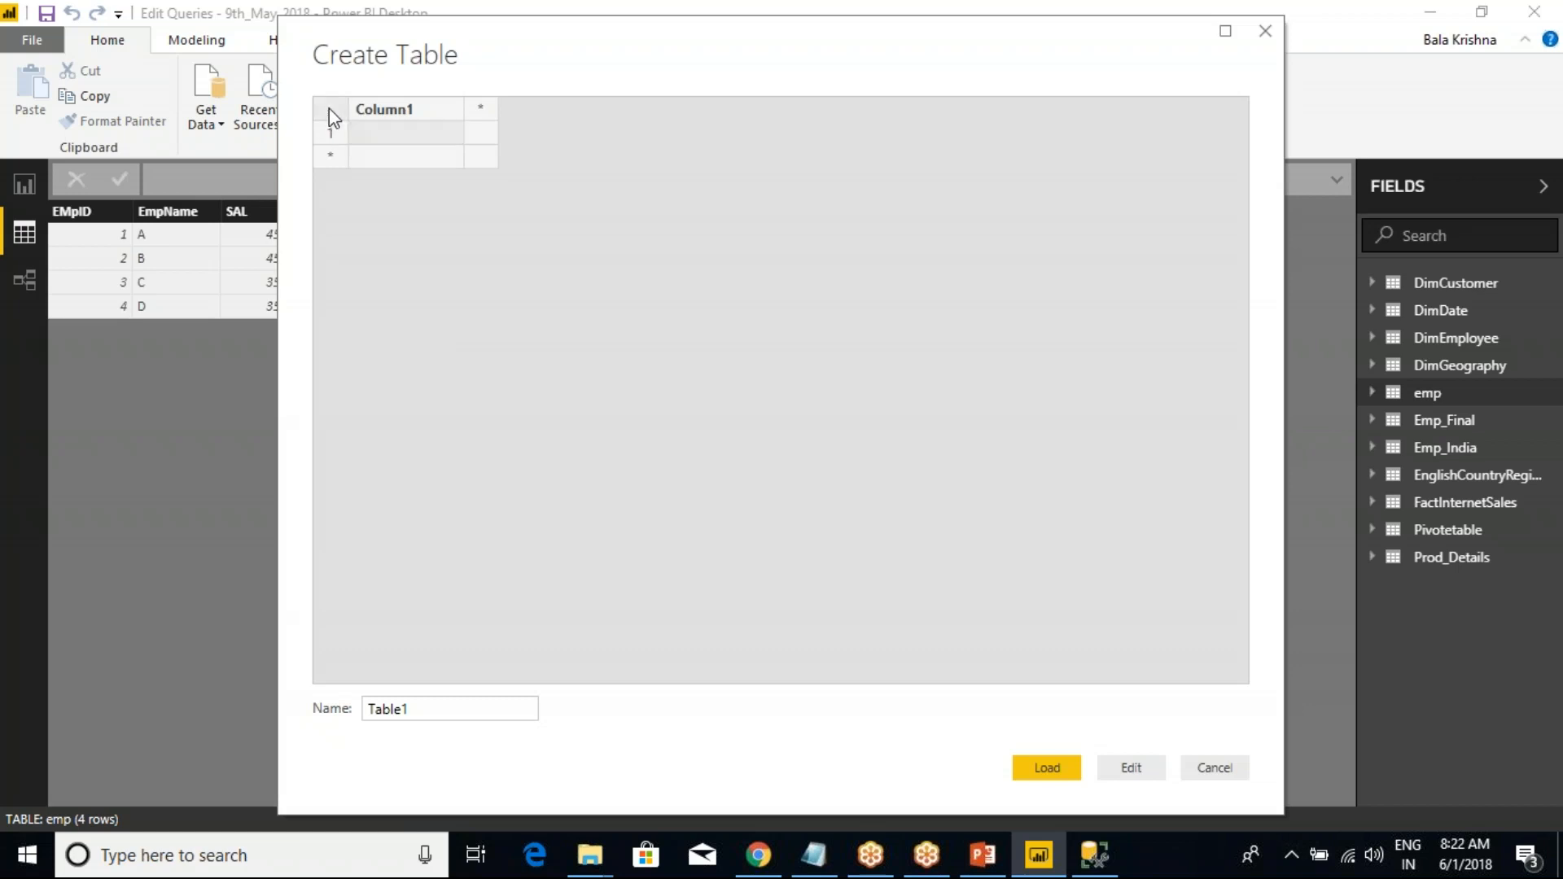
key("ctrl+v")
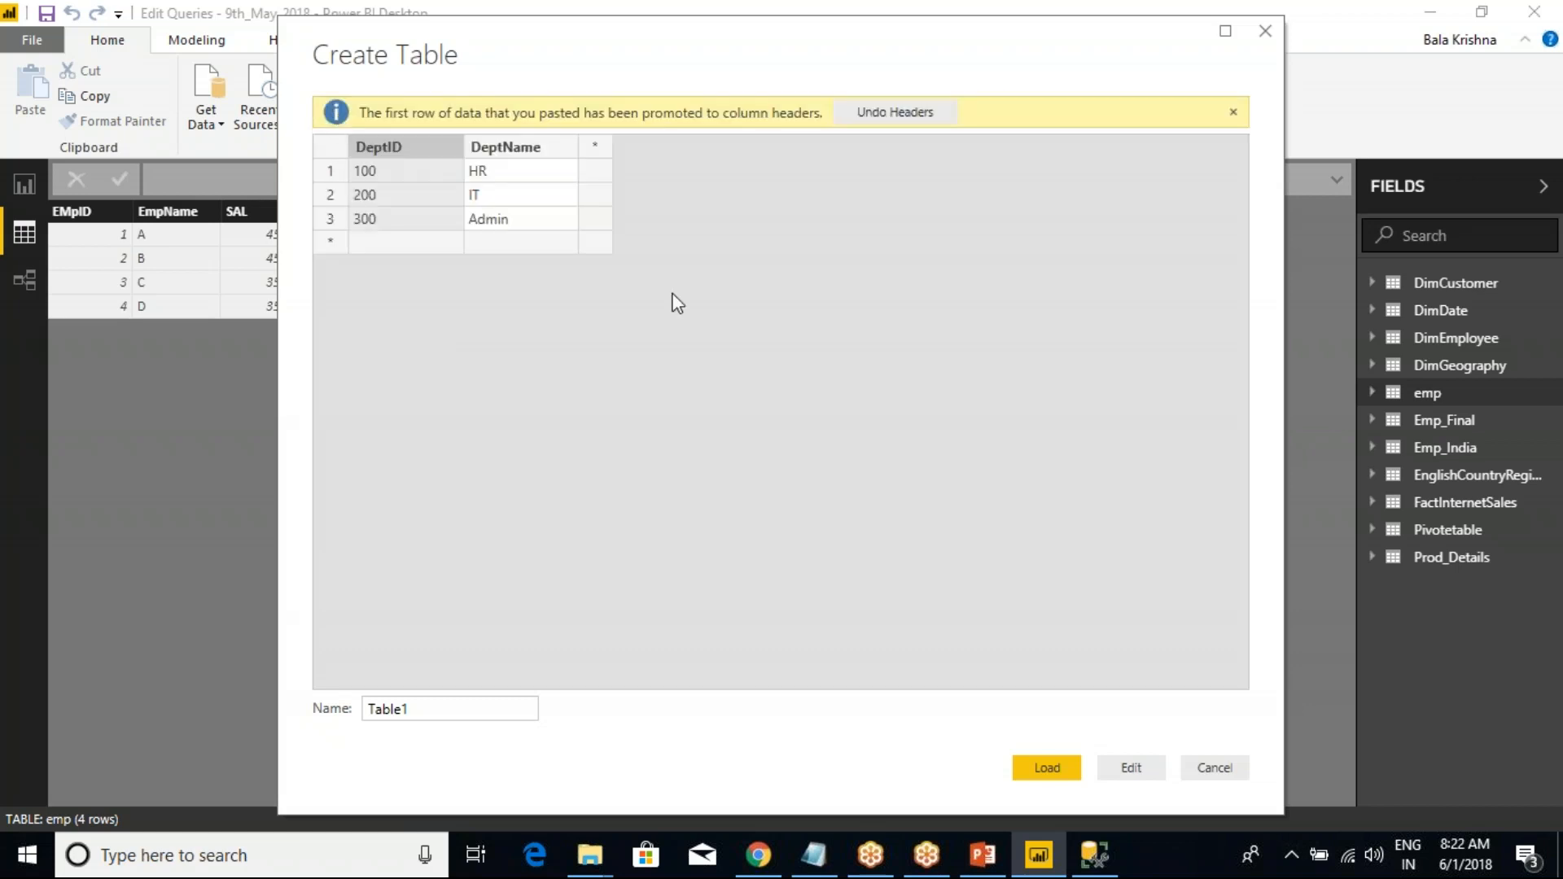
double_click(387, 709)
type("Dept")
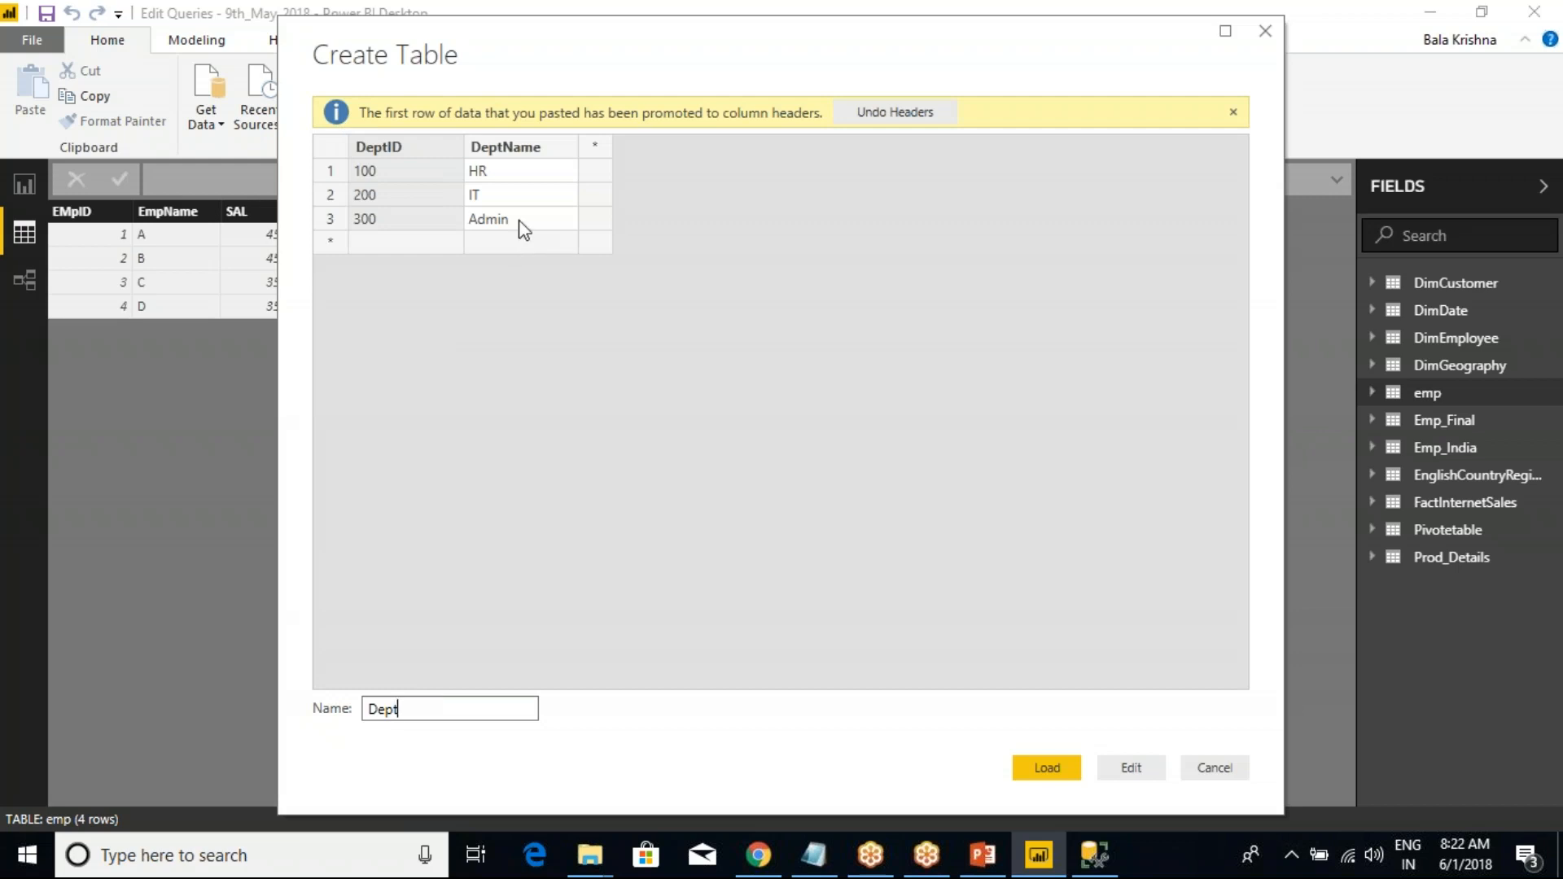
left_click(1048, 768)
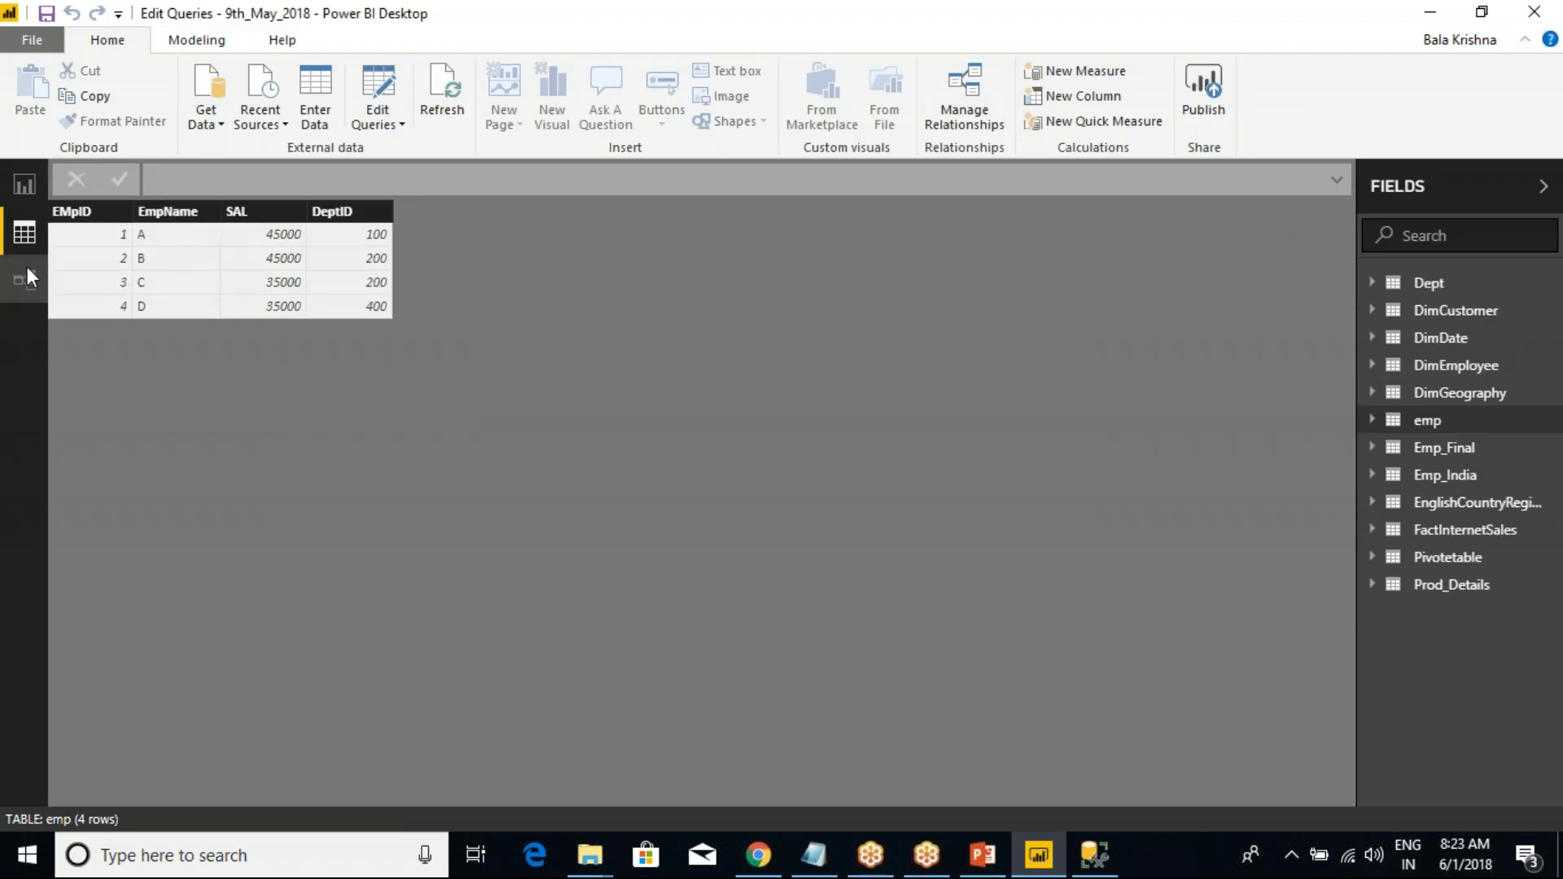
- Open the Power Query Editor and view the emp and Dept queries, leaving emp selected
left_click(393, 128)
left_click(397, 149)
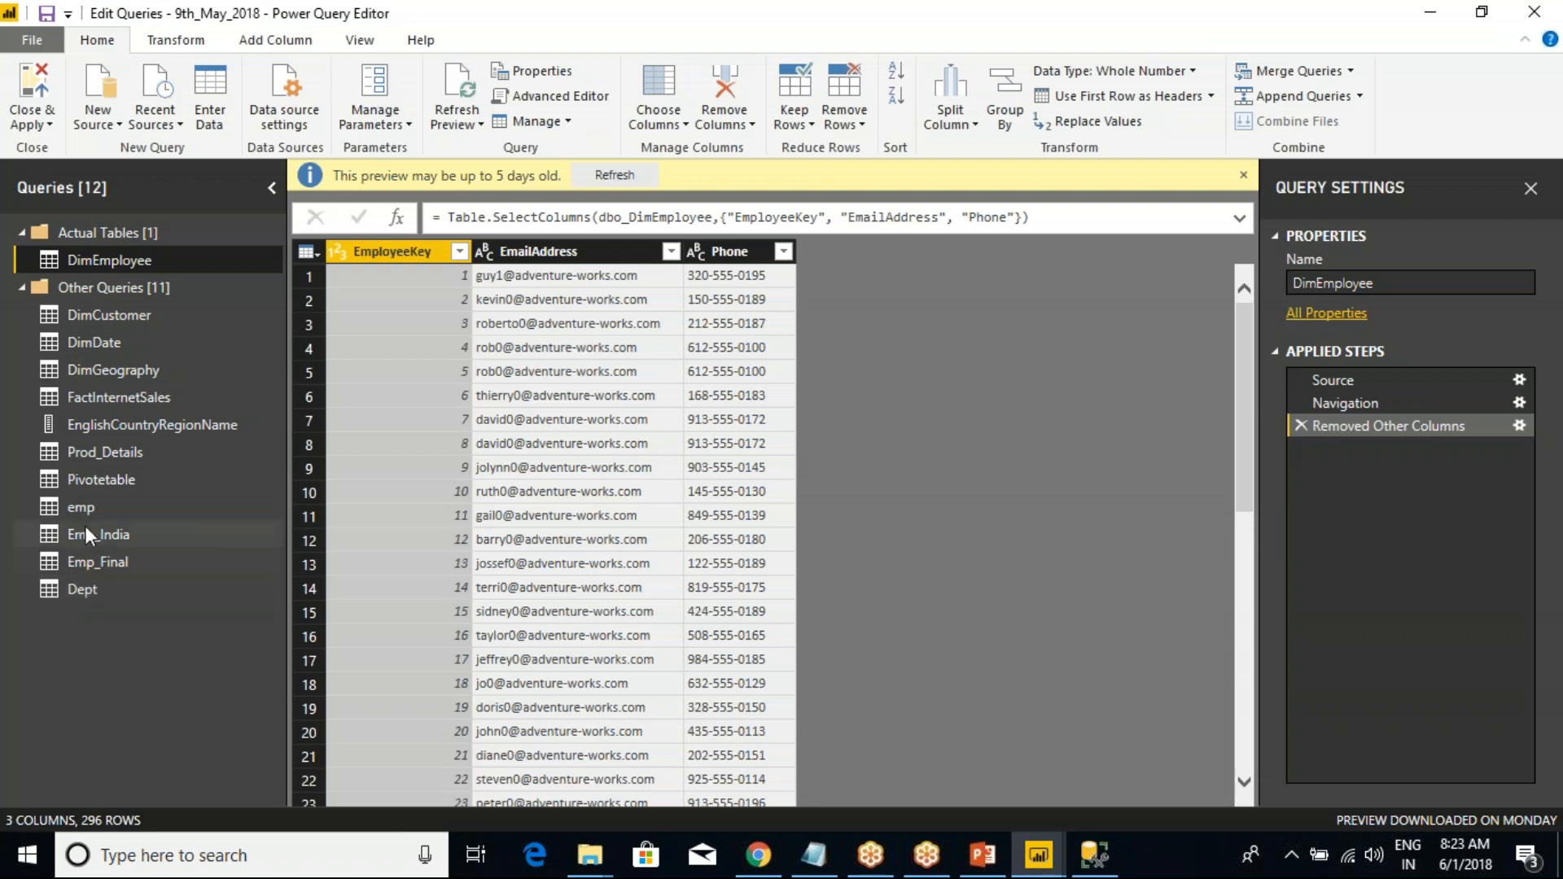
left_click(81, 510)
left_click(83, 589)
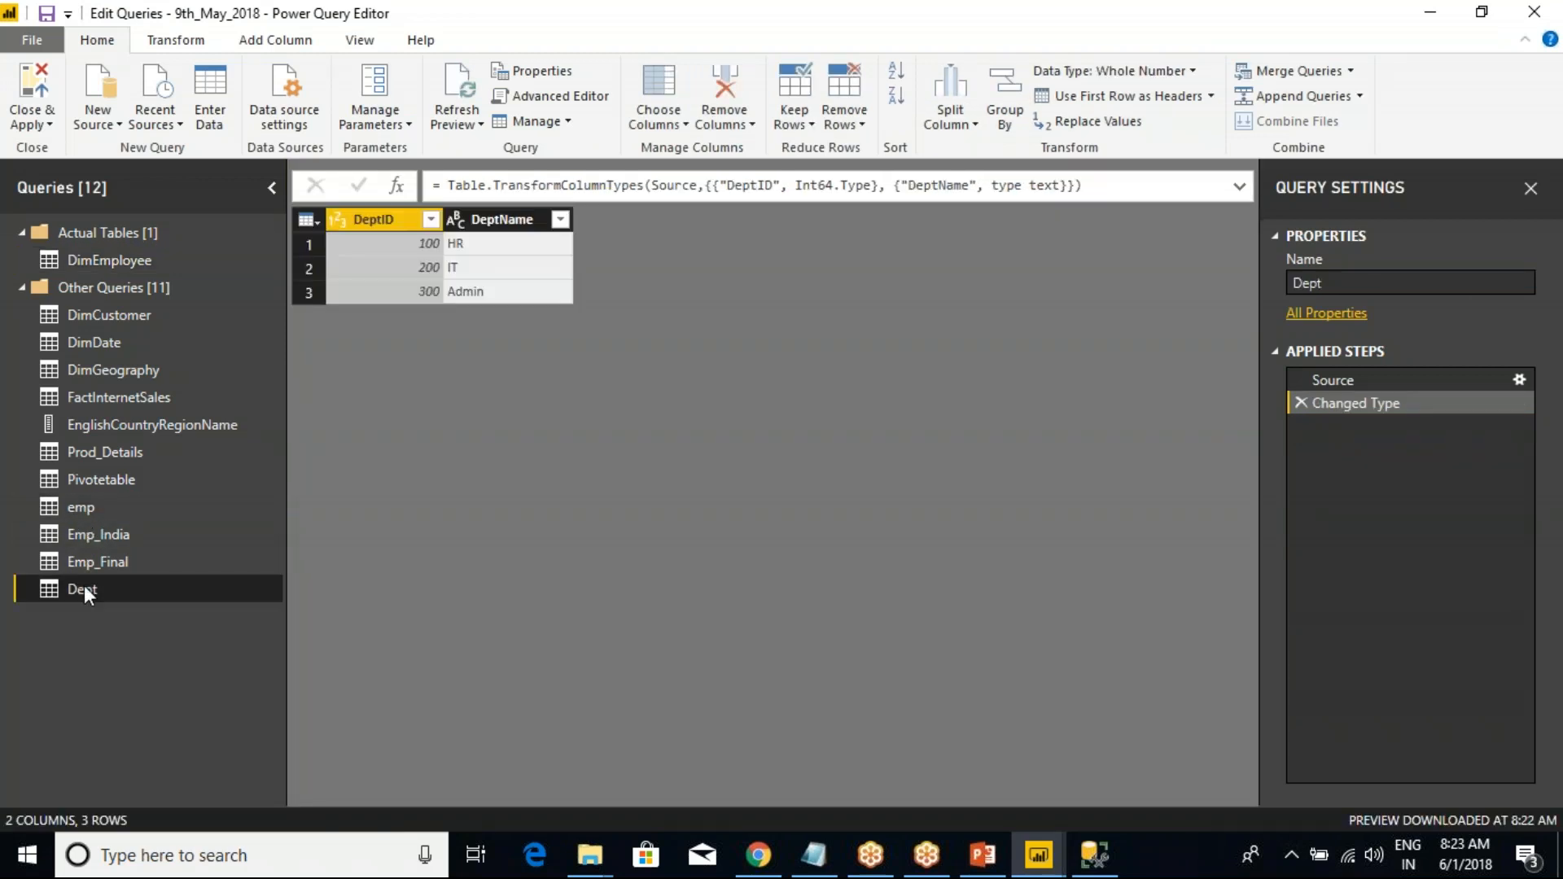
left_click(83, 508)
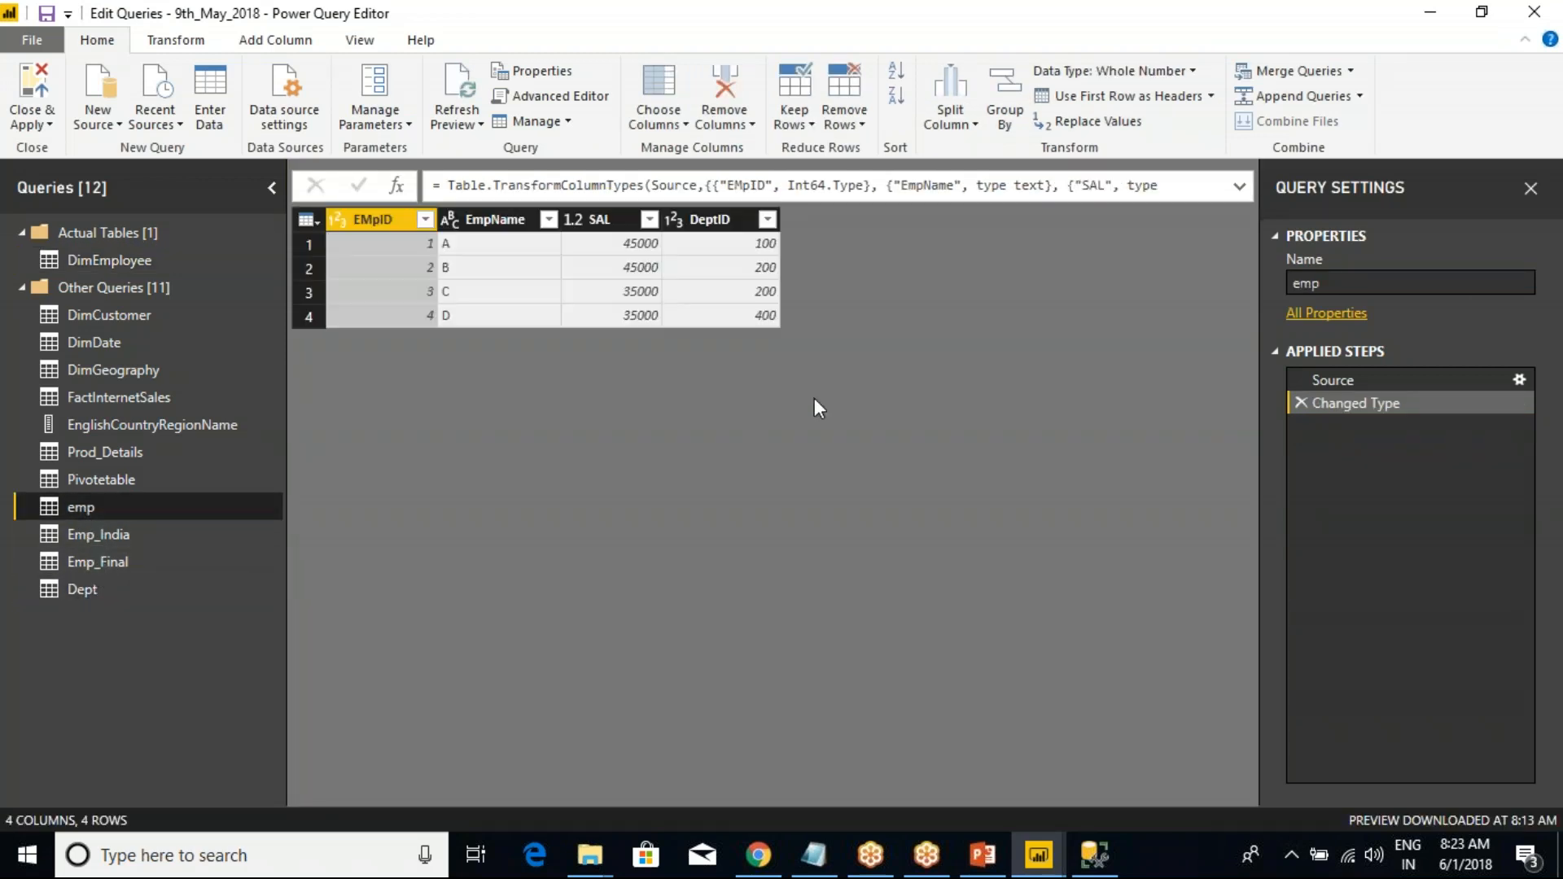
- Start merging queries as new, with emp as the first table and Dept as the second
left_click(1348, 71)
left_click(1347, 97)
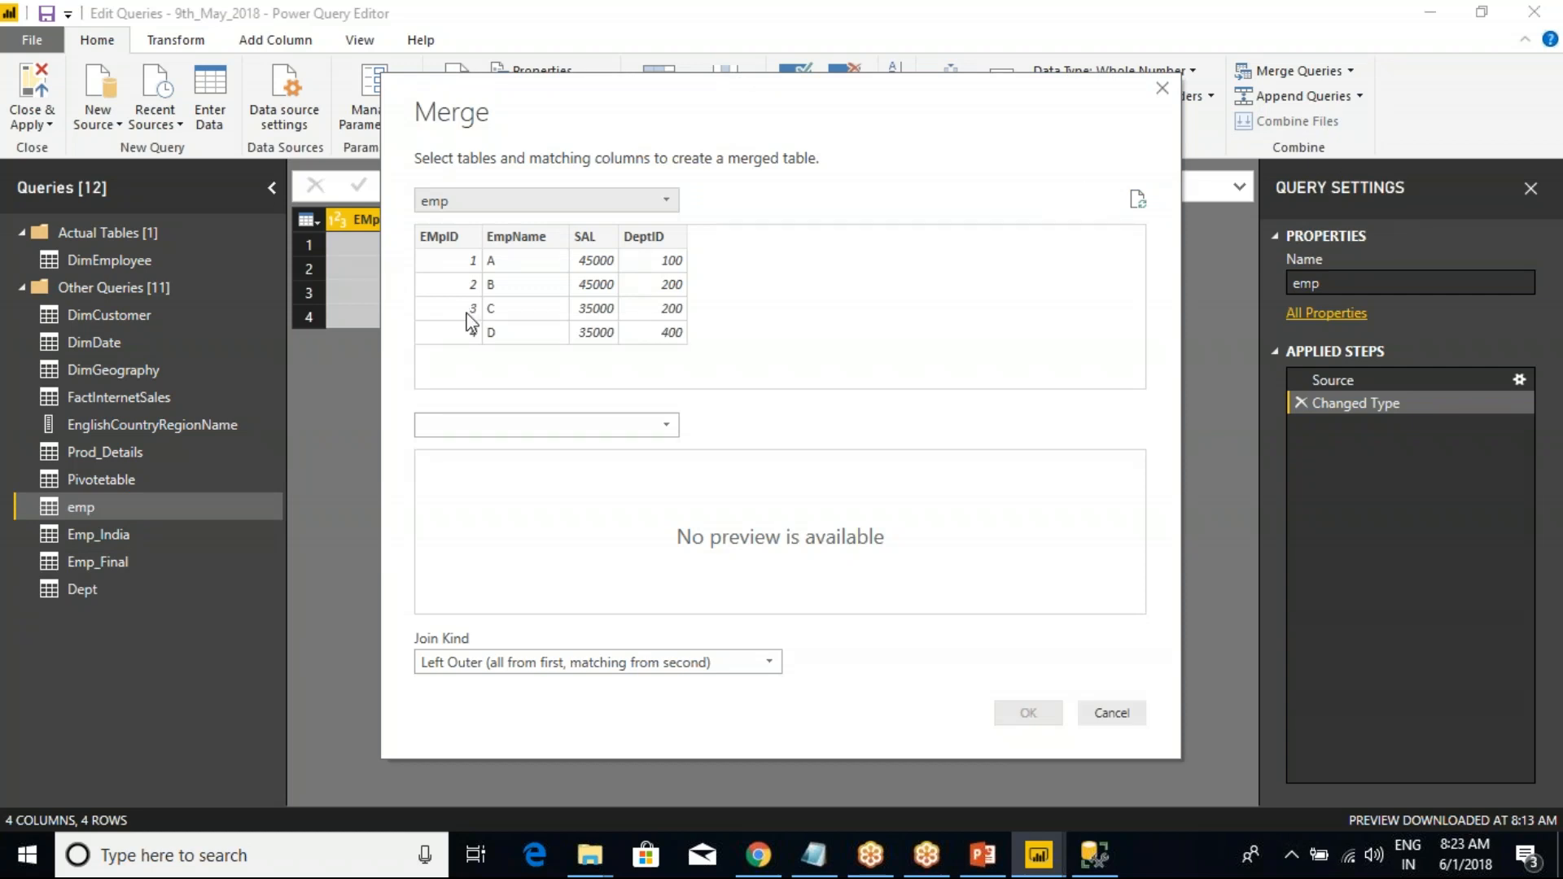
left_click(487, 426)
left_click(453, 447)
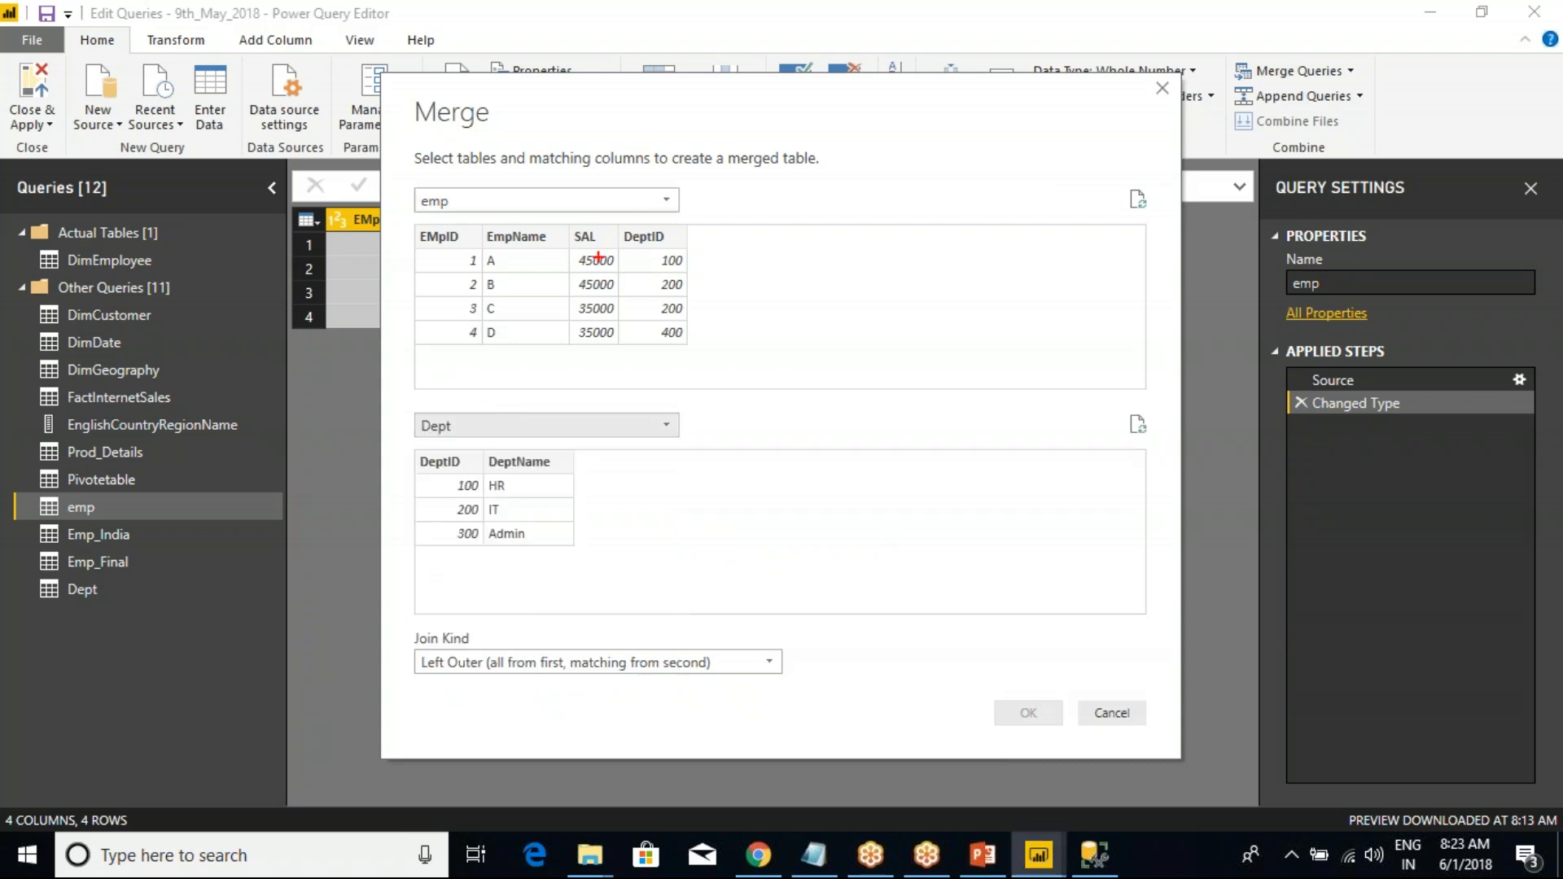
left_click_drag(403, 184, 673, 342)
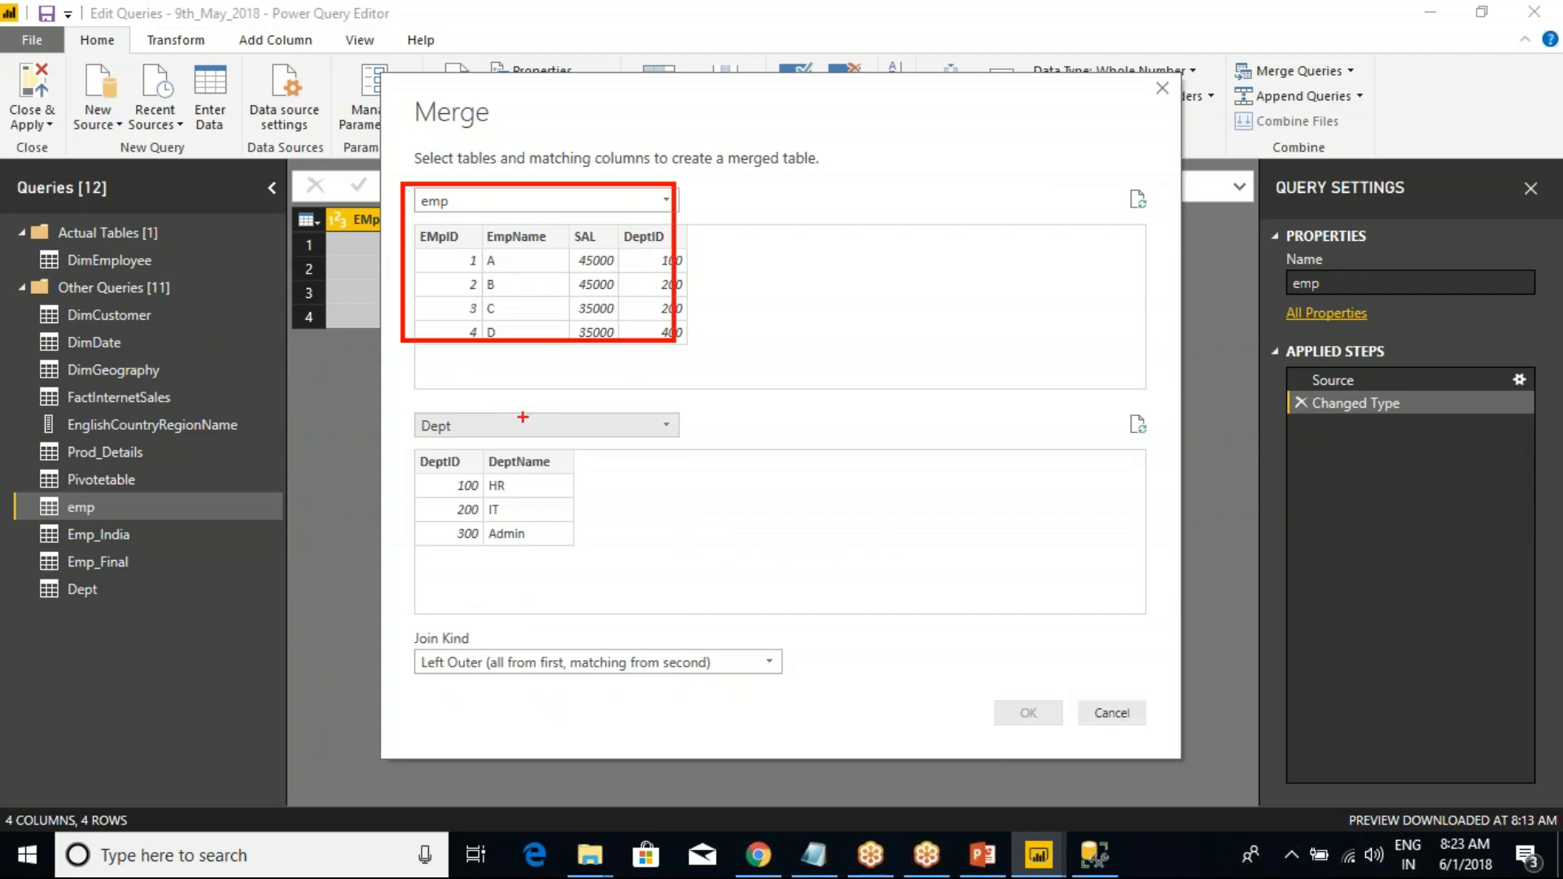
left_click_drag(392, 411, 705, 567)
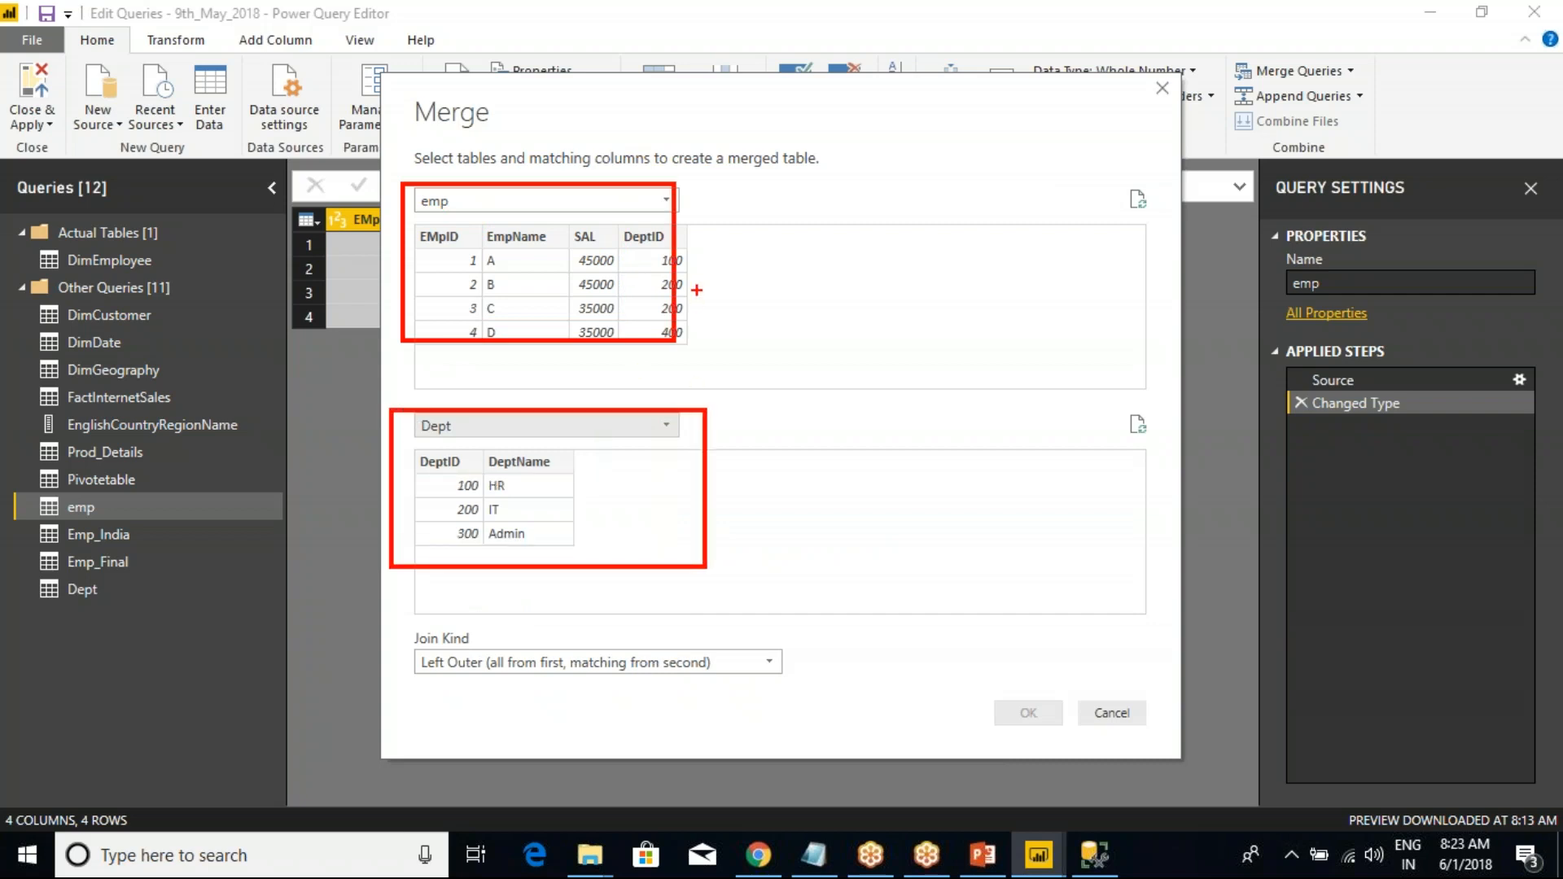
key("e")
left_click_drag(617, 208, 706, 358)
mouse_move(401, 437)
left_mouse_down()
mouse_move(481, 525)
mouse_move(483, 560)
left_mouse_up()
key("Escape")
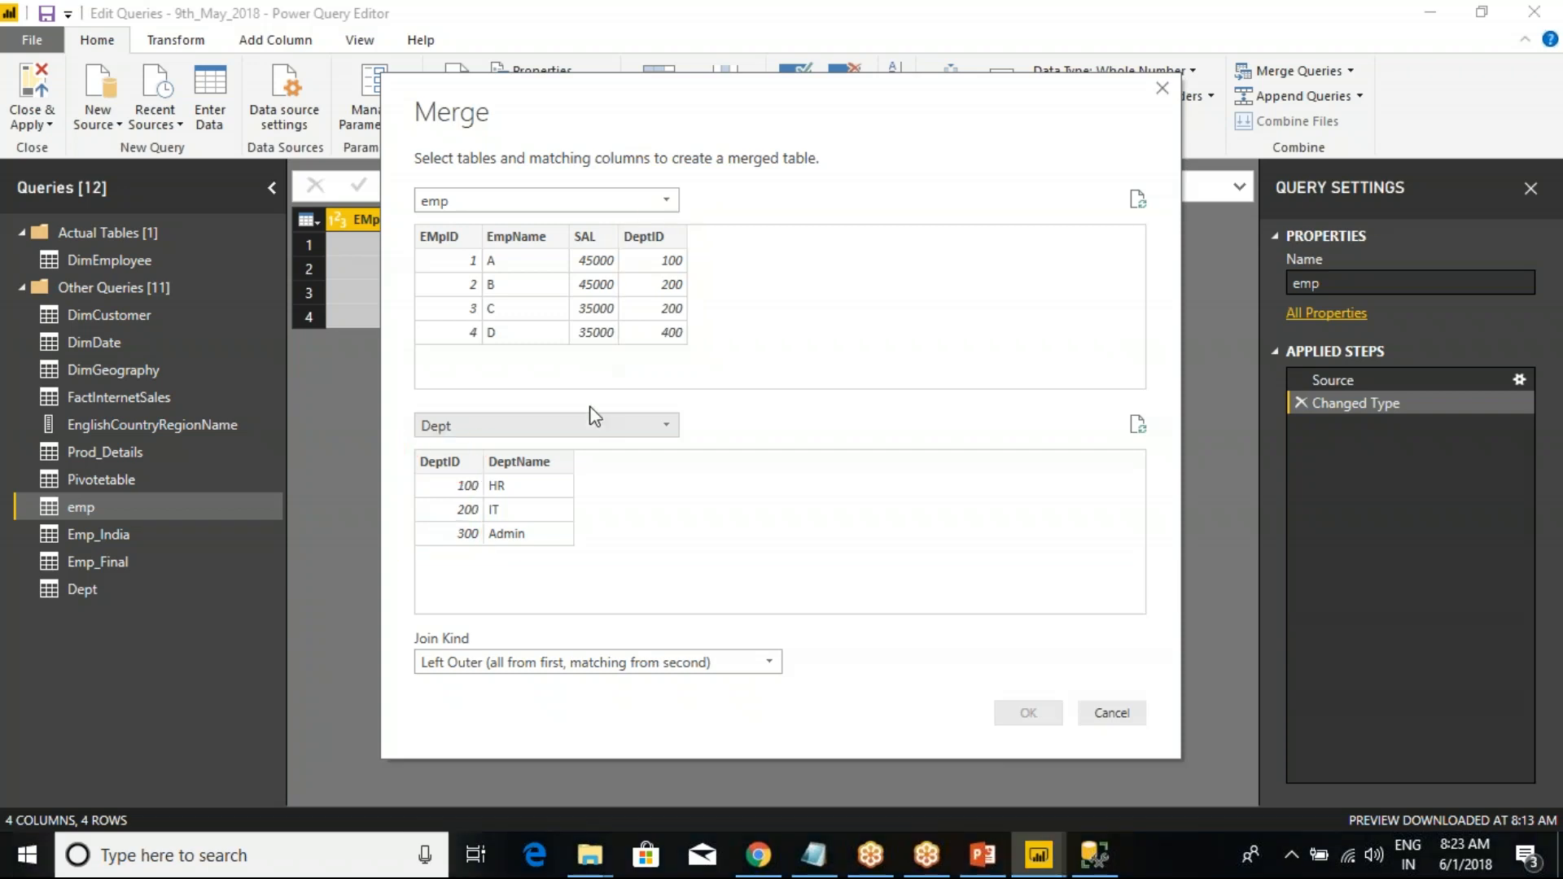
- Try the Inner, Left Outer, Right Outer and Full Outer join kinds for the emp and Dept merge
left_click(627, 663)
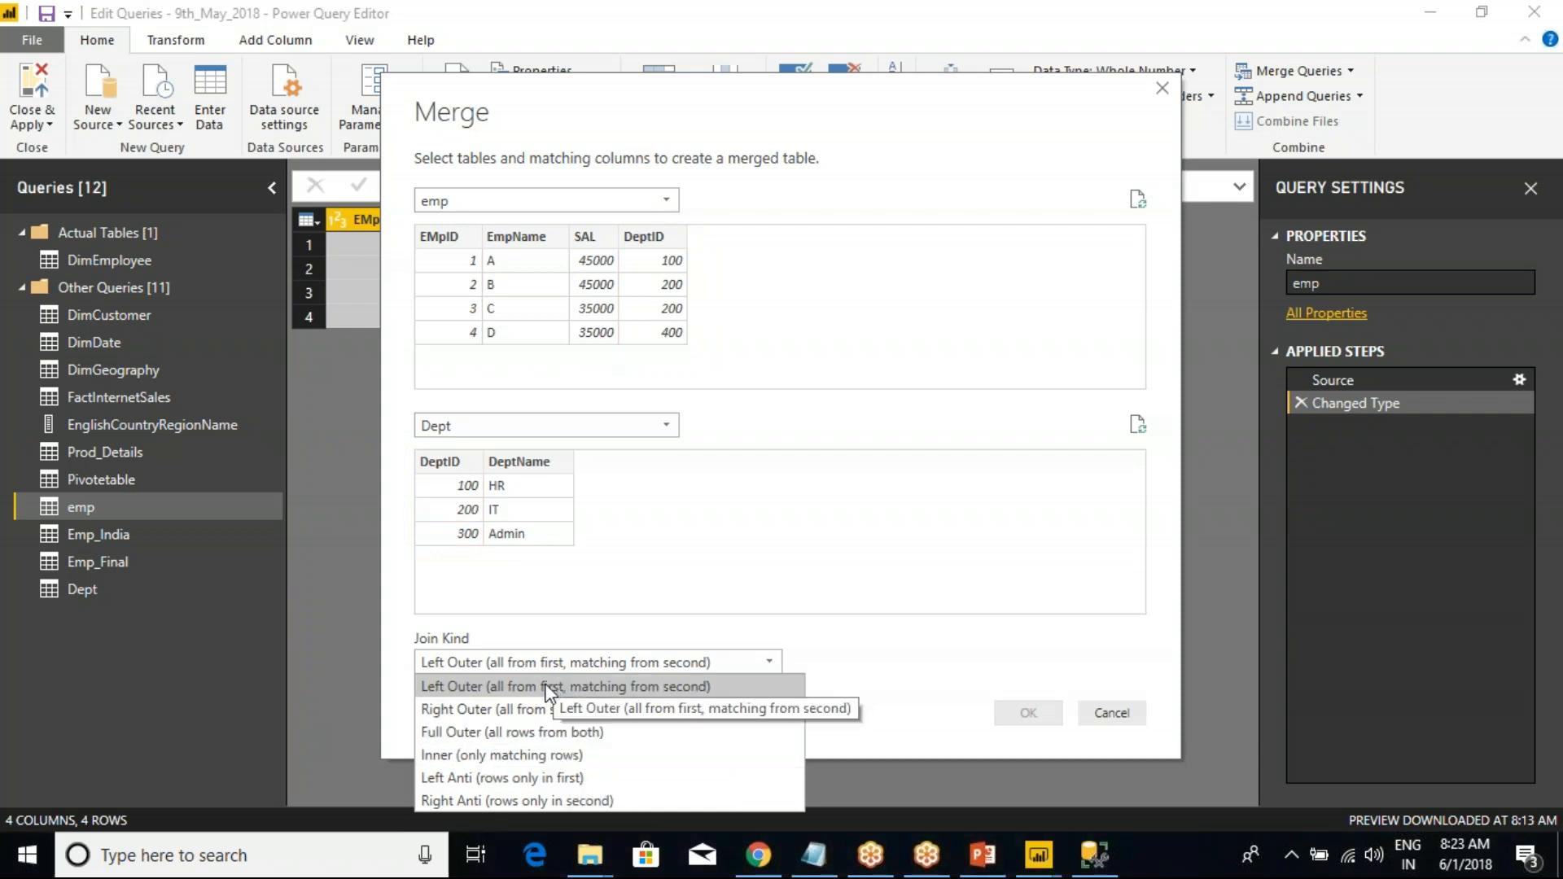
left_click(485, 756)
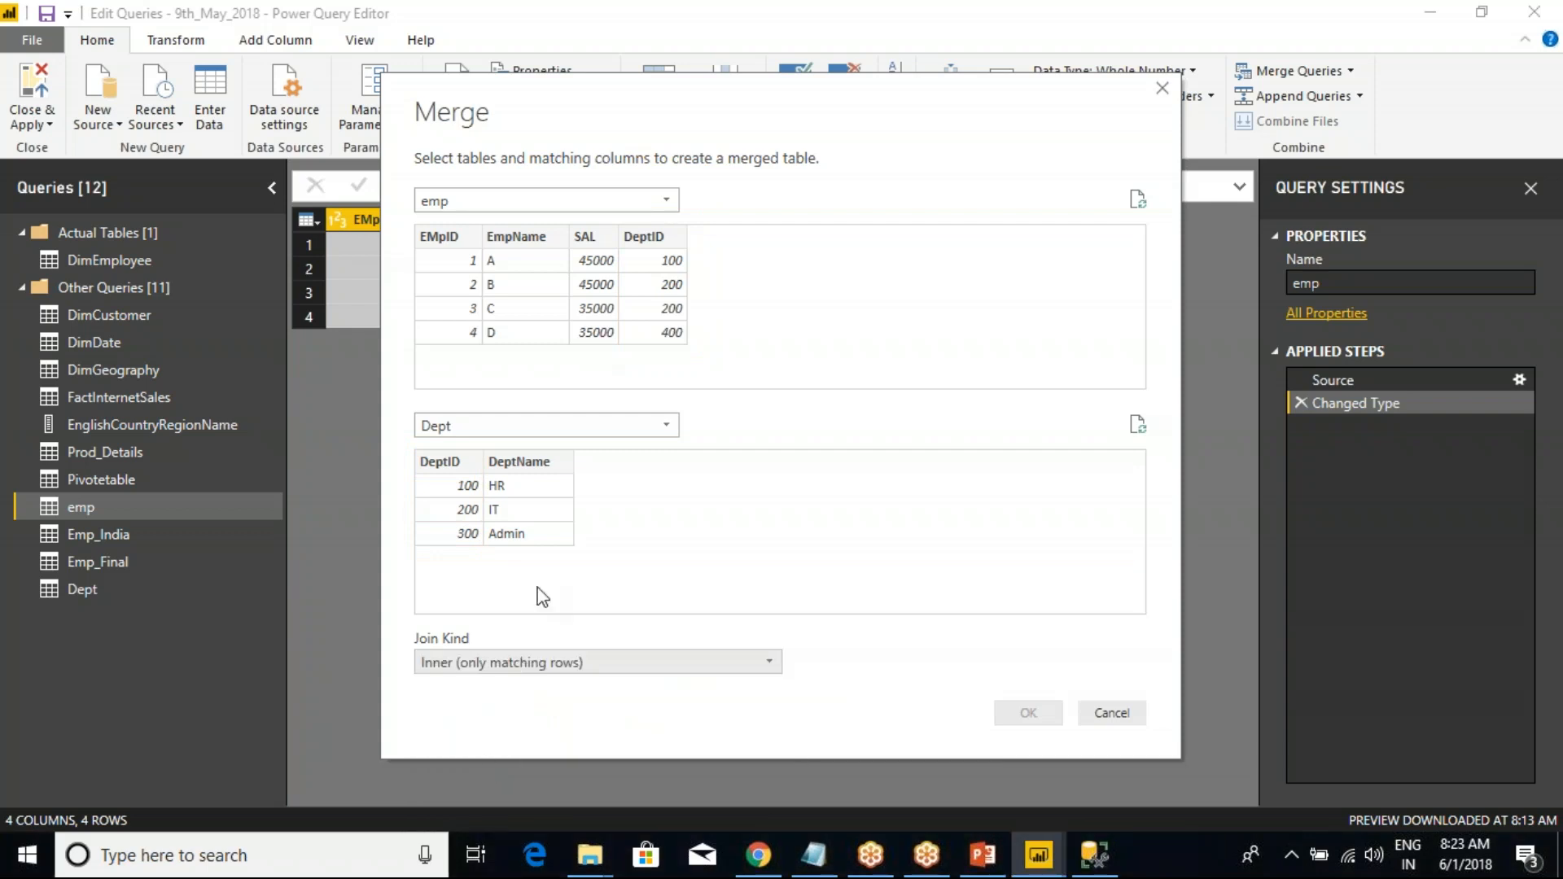
left_click(533, 667)
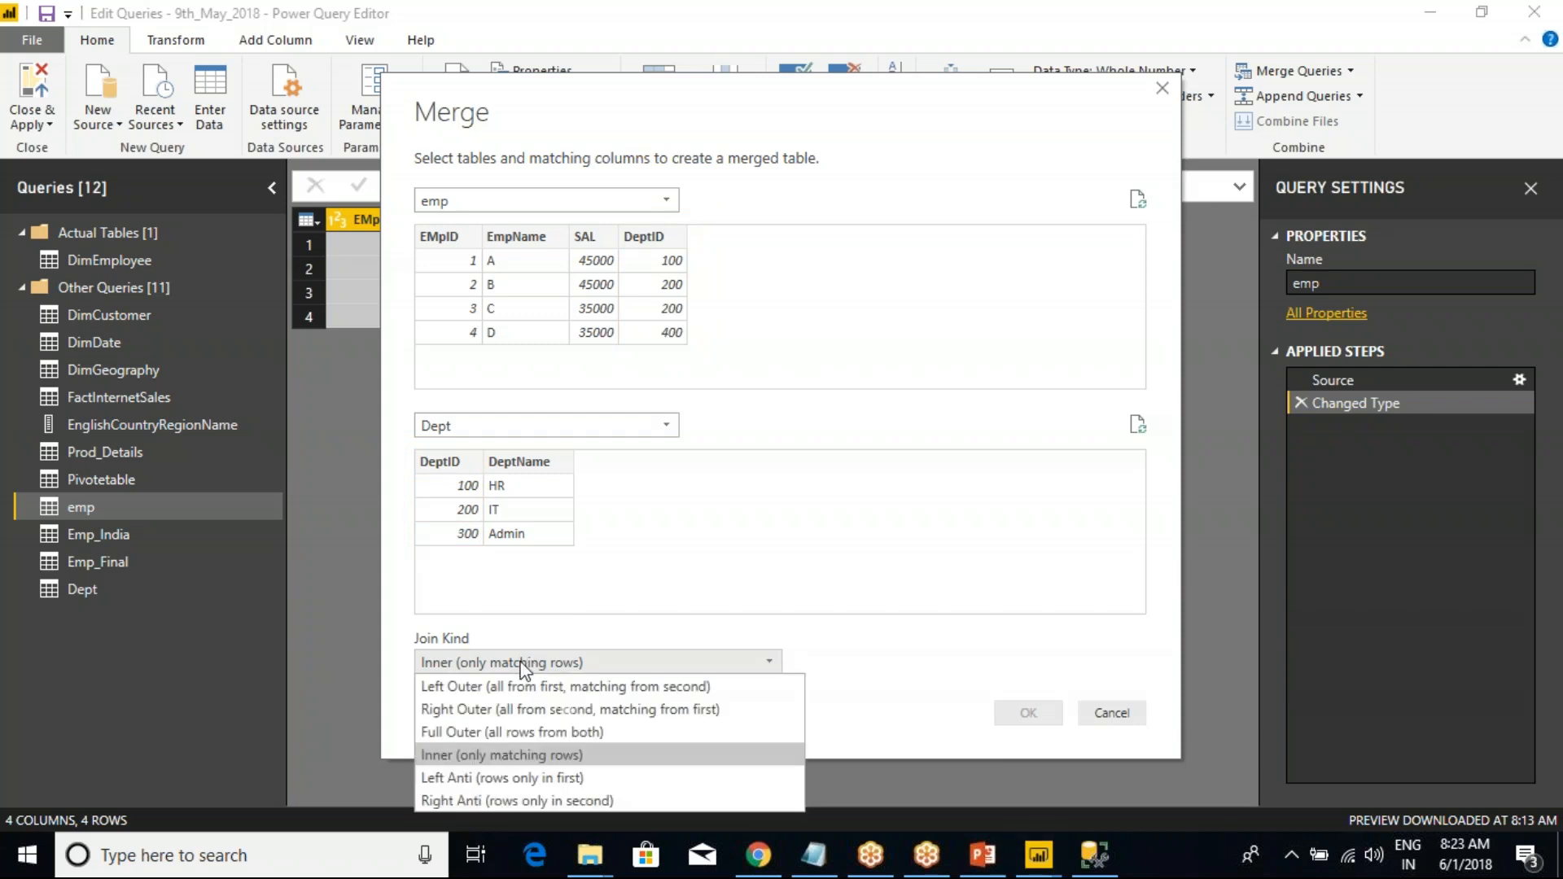
left_click(470, 687)
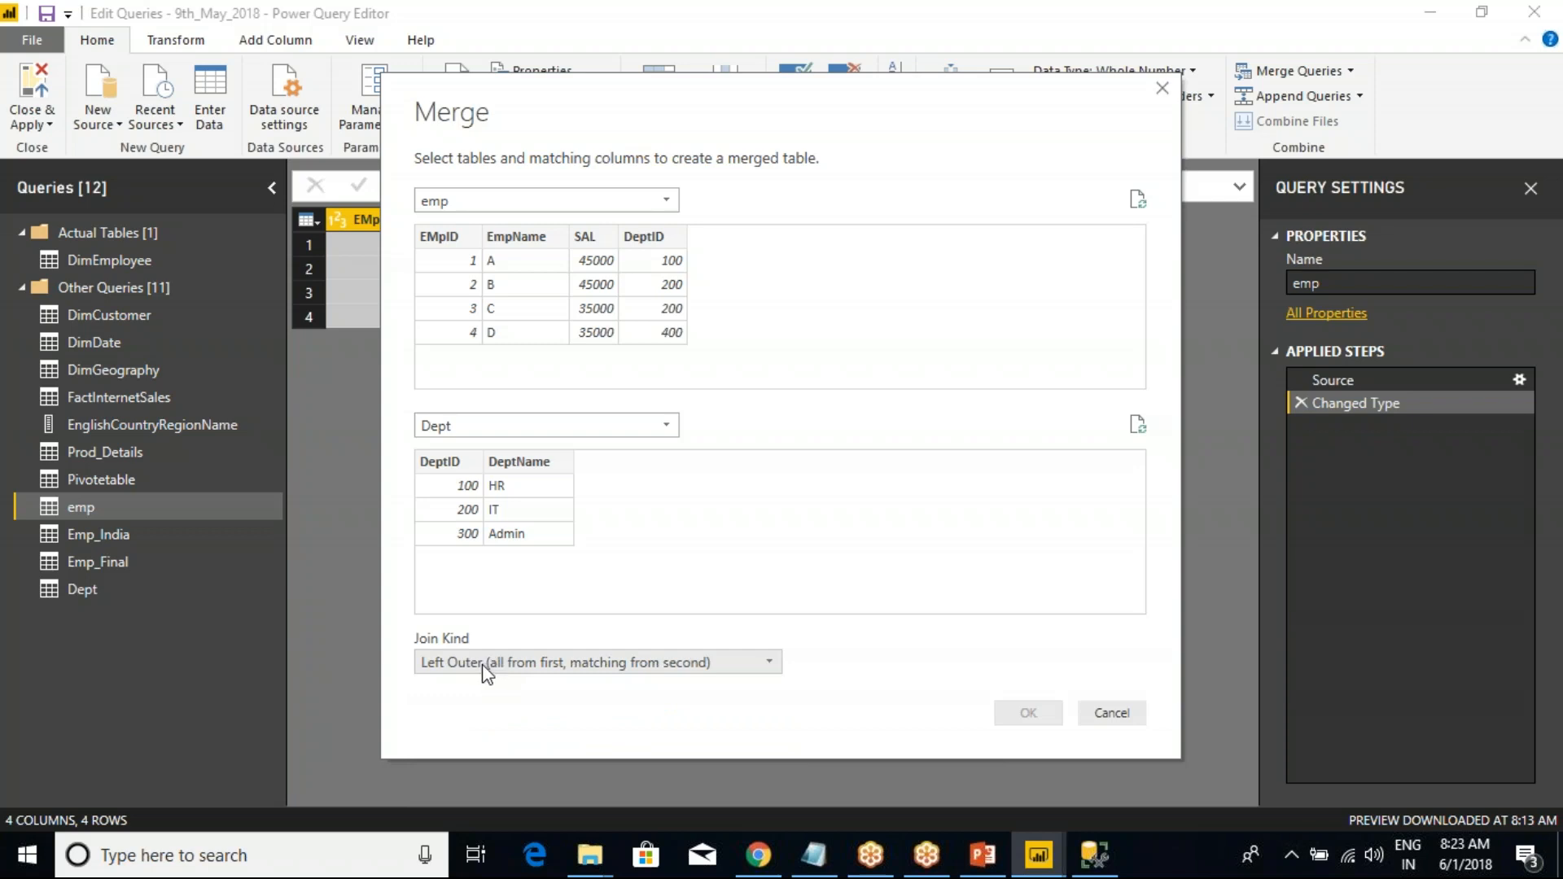
left_click(483, 664)
left_click(465, 711)
left_click(480, 668)
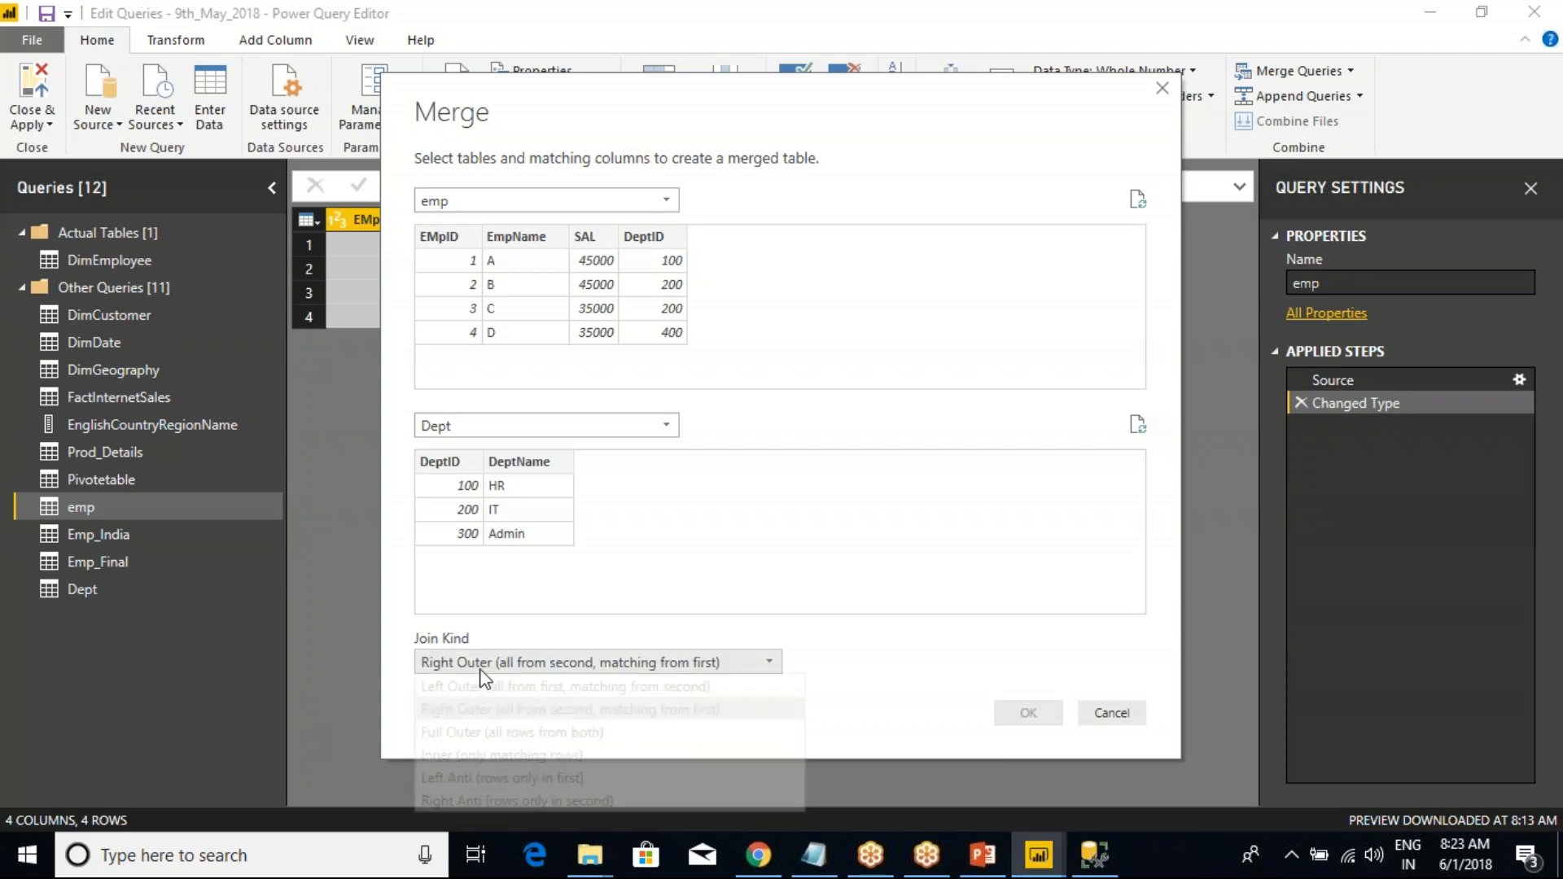
left_click(480, 731)
- Create the merged query with an Inner join, matching DeptID in emp to DeptID in Dept
left_click(488, 661)
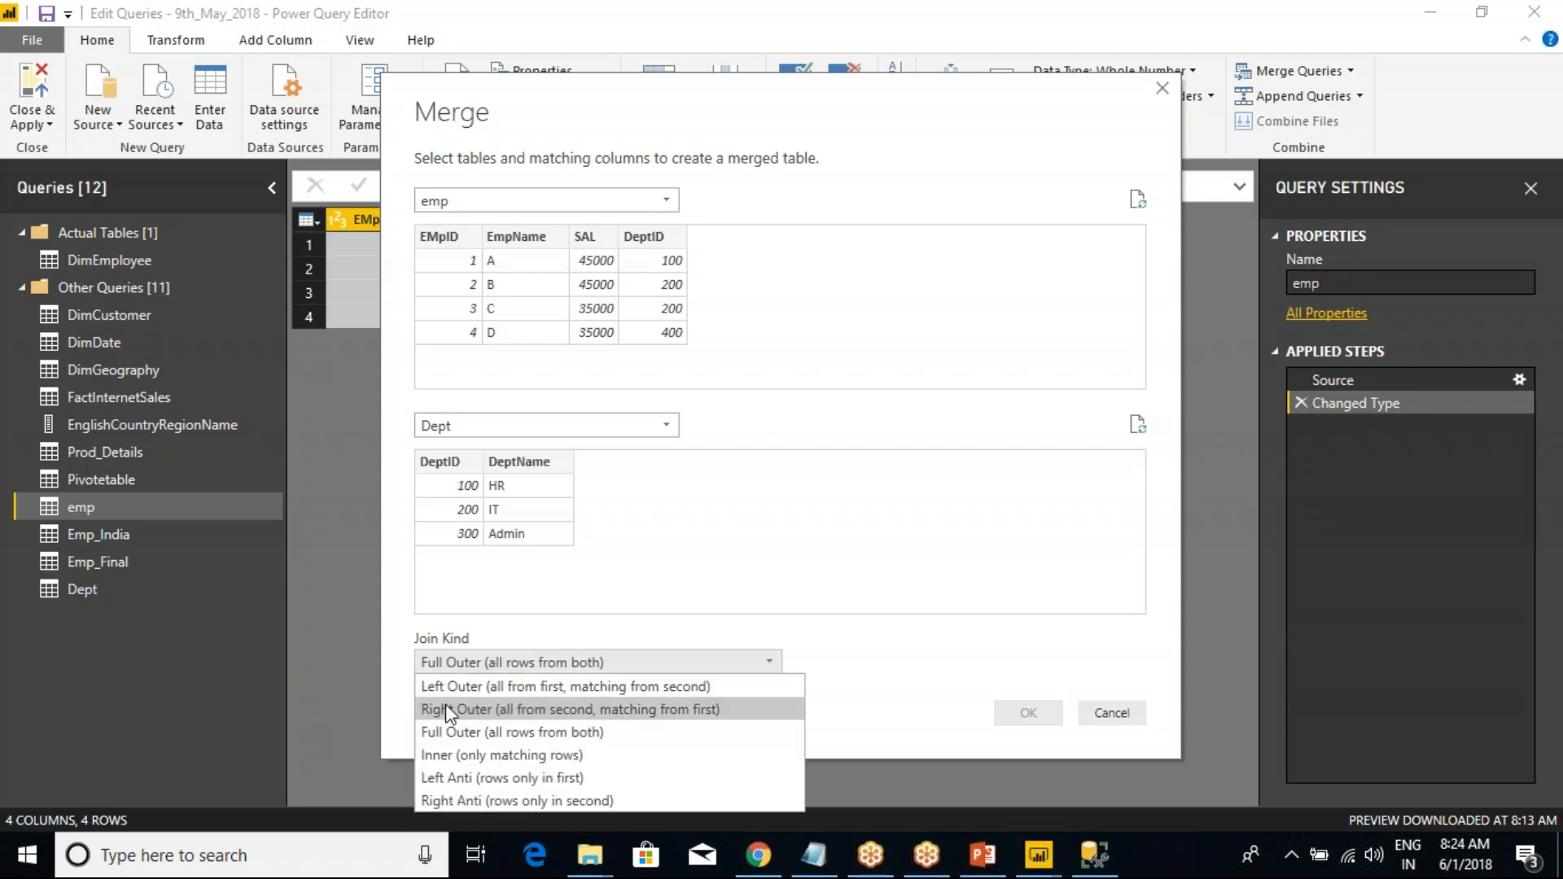
left_click(456, 760)
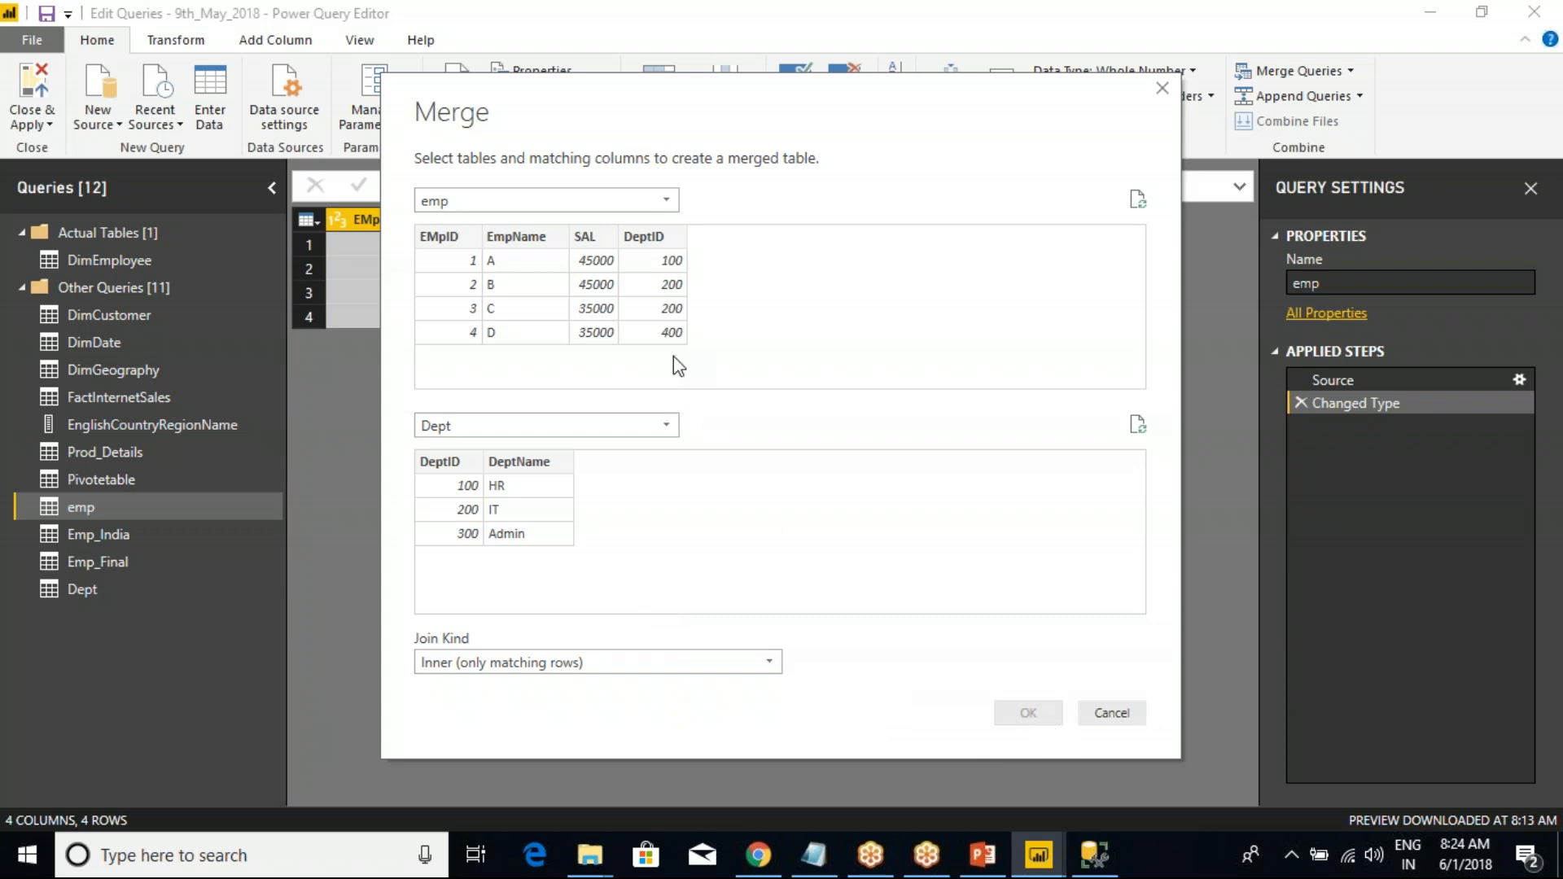
left_click(647, 239)
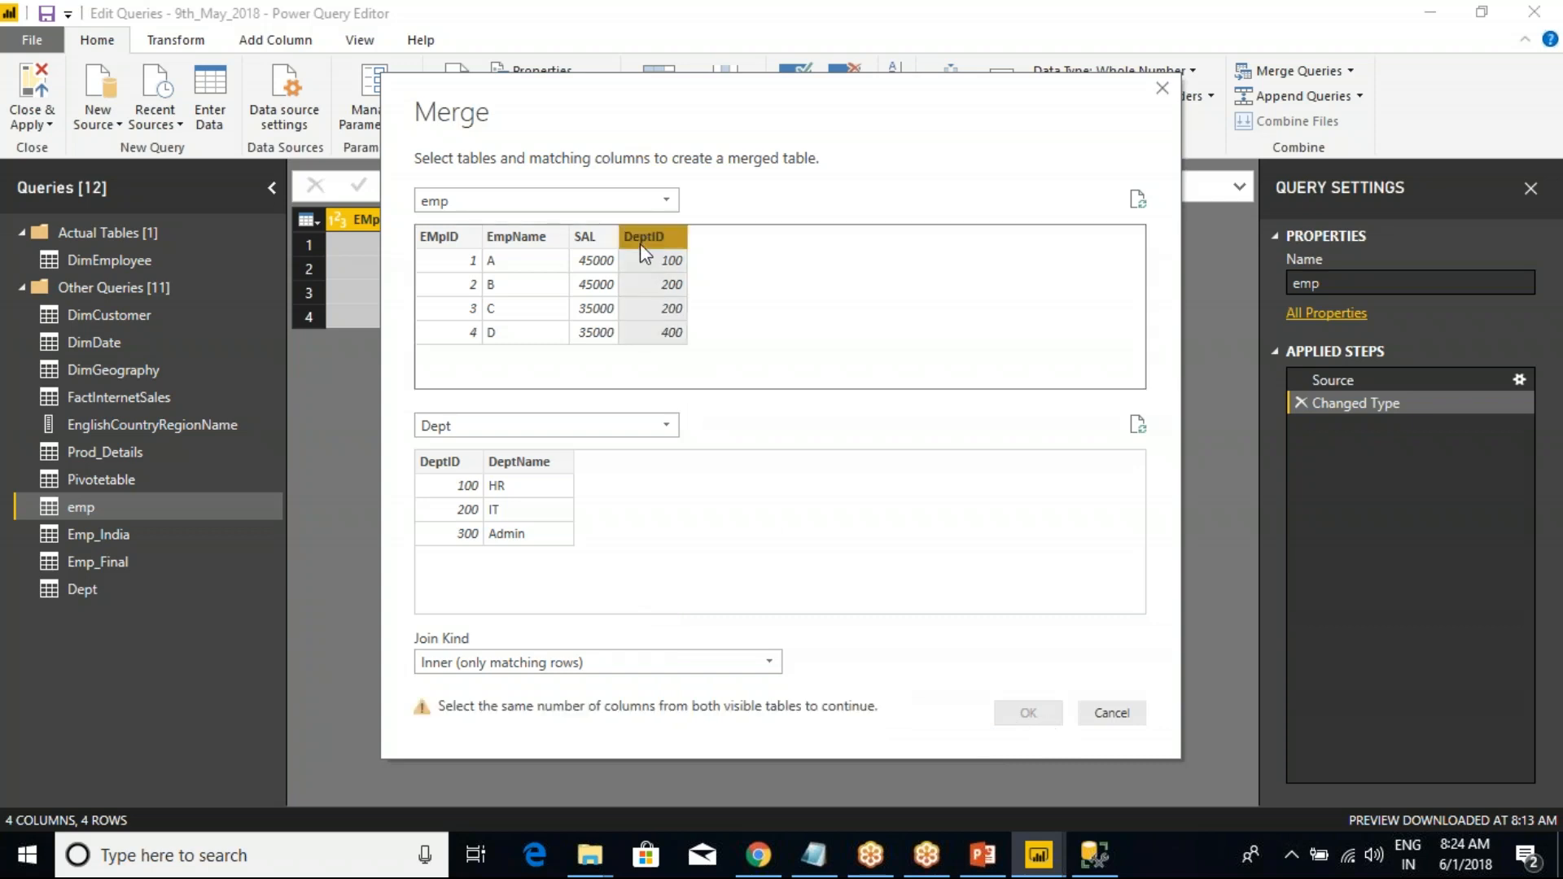
left_click(443, 462)
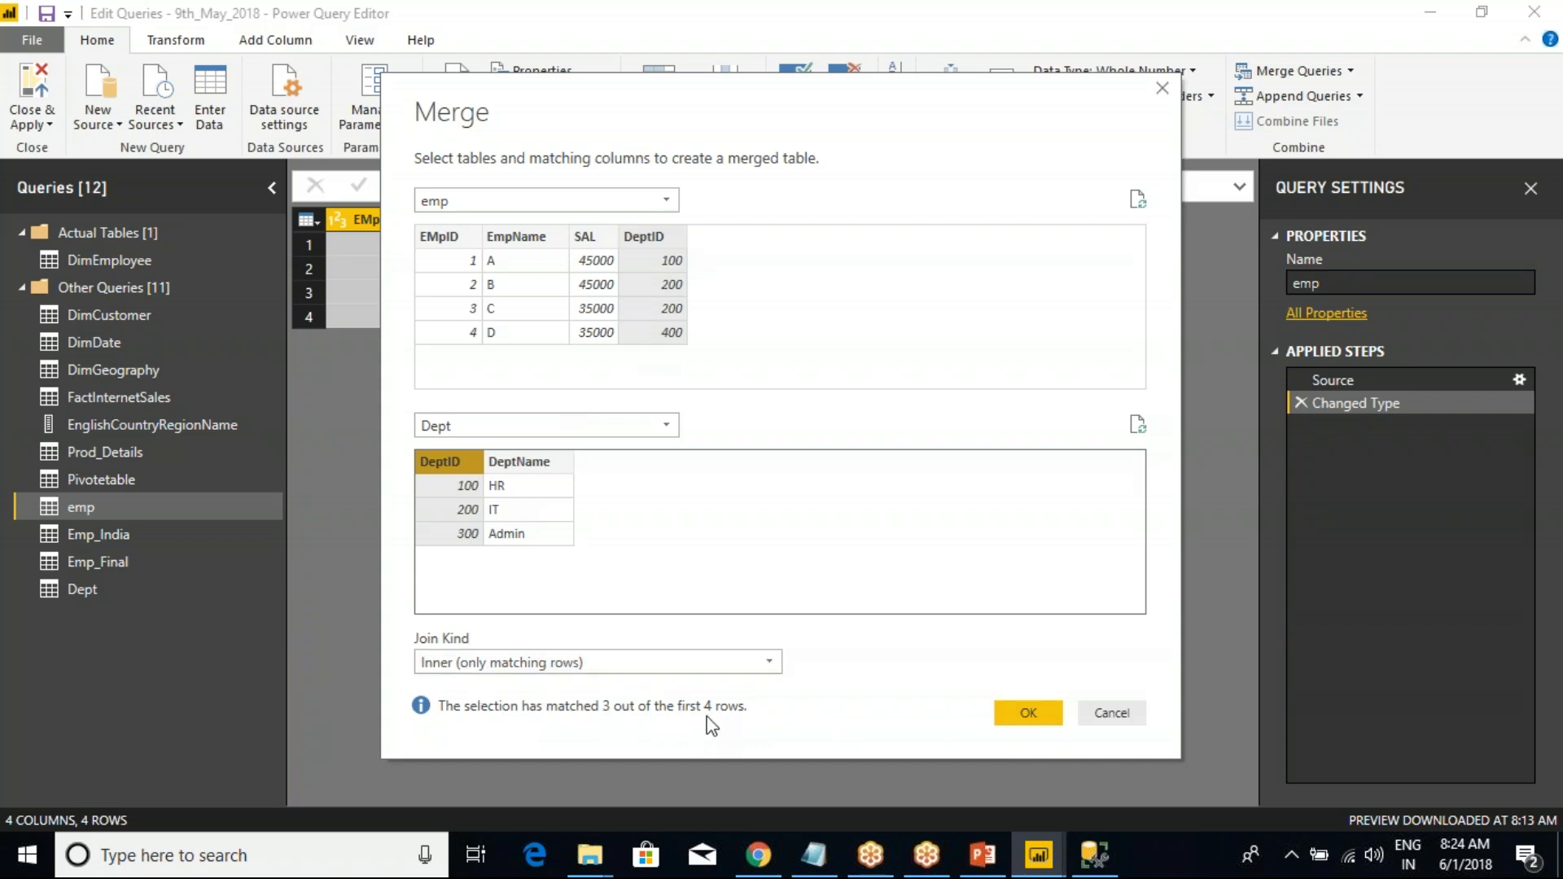
left_click(1031, 715)
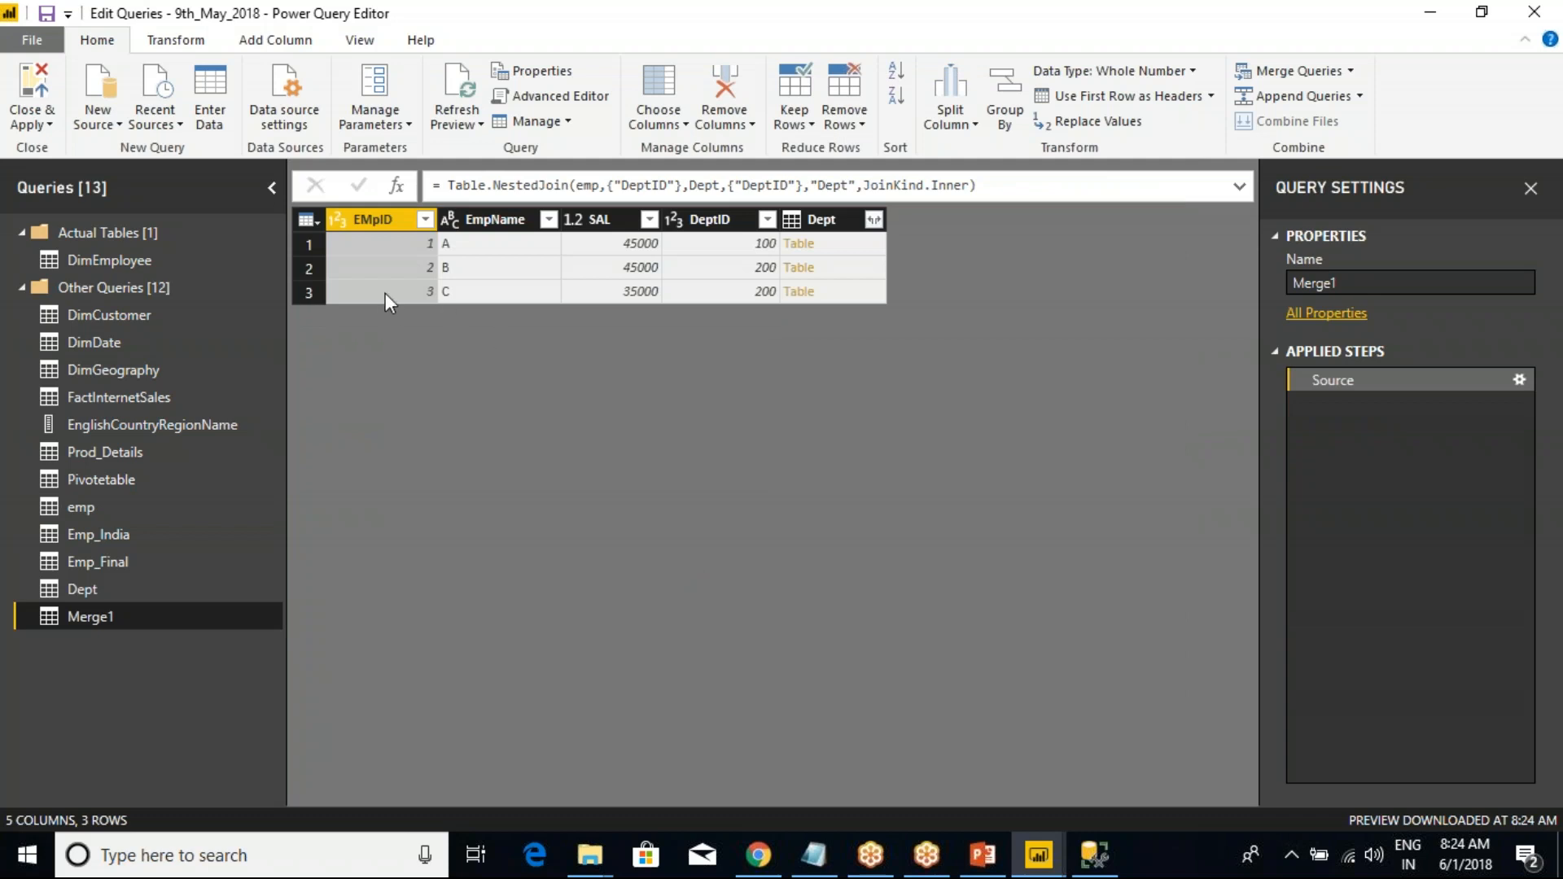
- Rename the new merged query as Inner Join
right_click(93, 619)
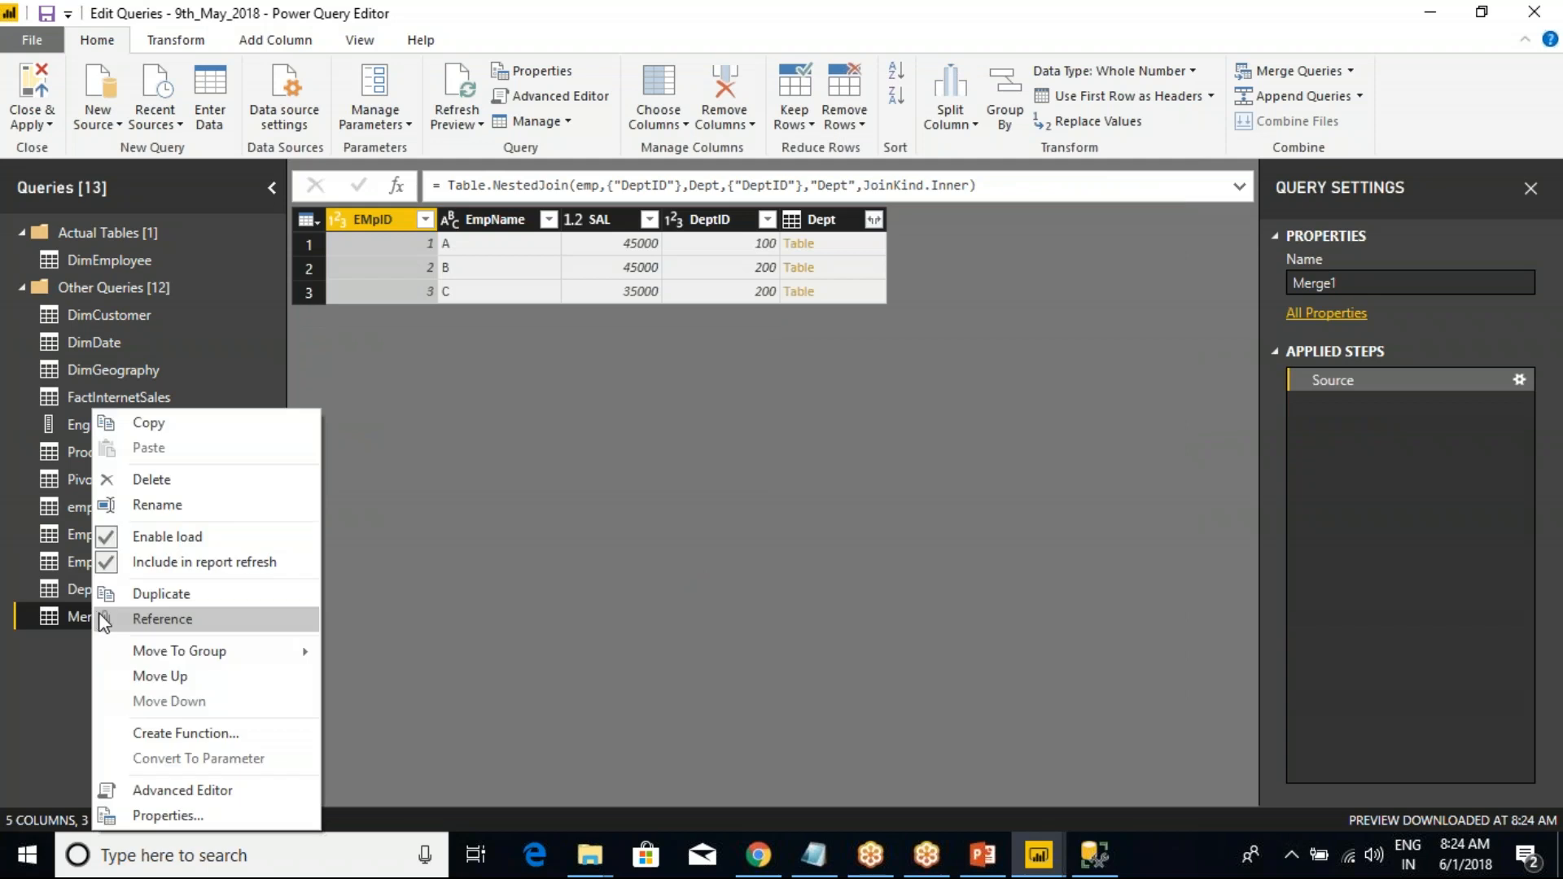
left_click(171, 511)
type("Inner Join")
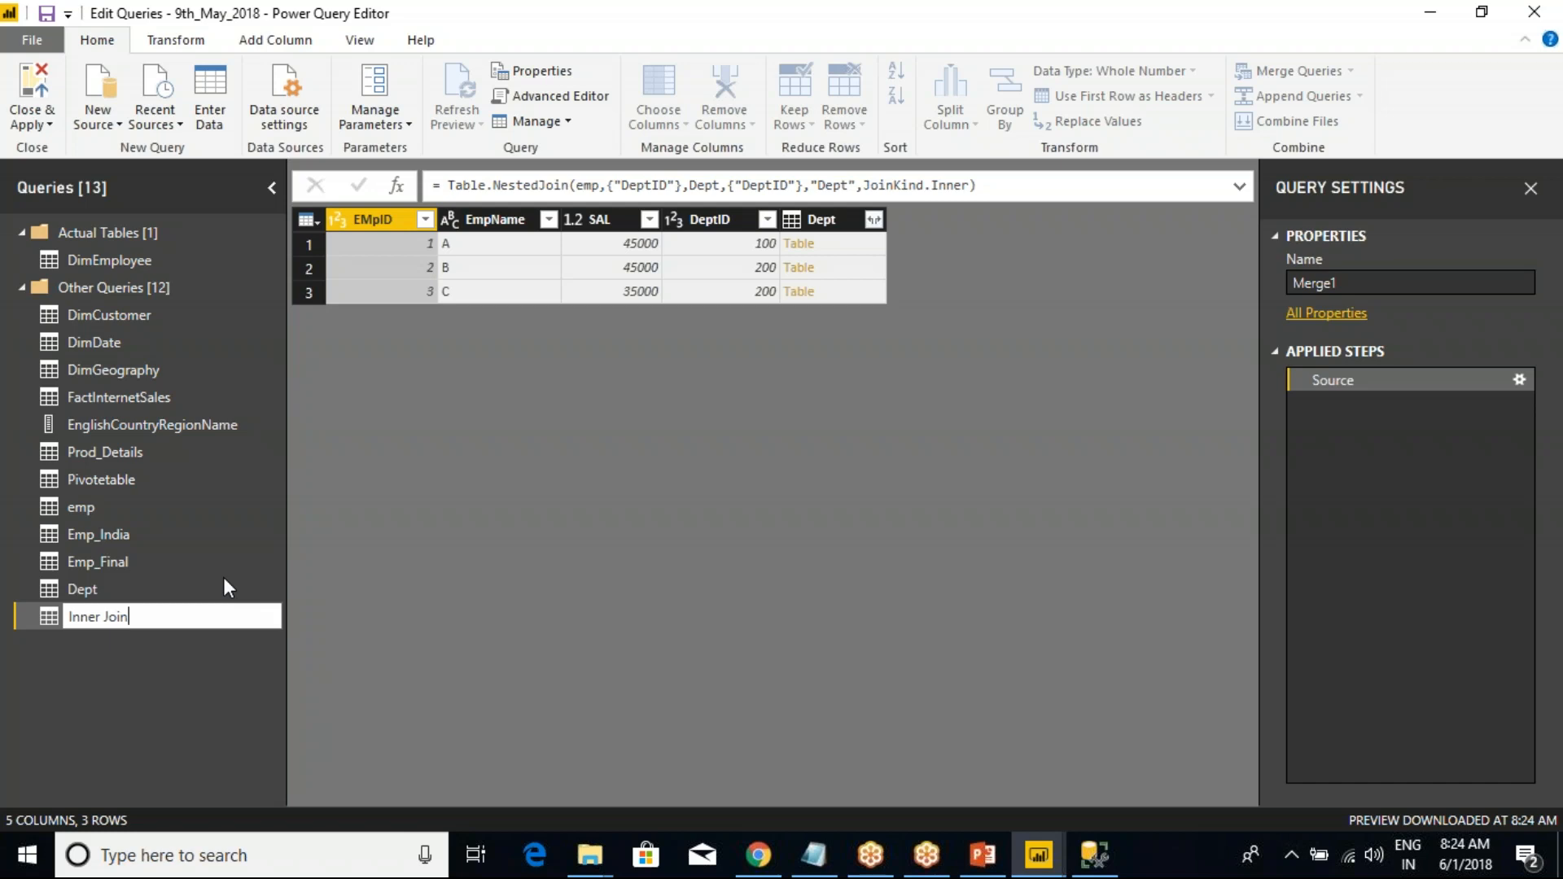
key("Return")
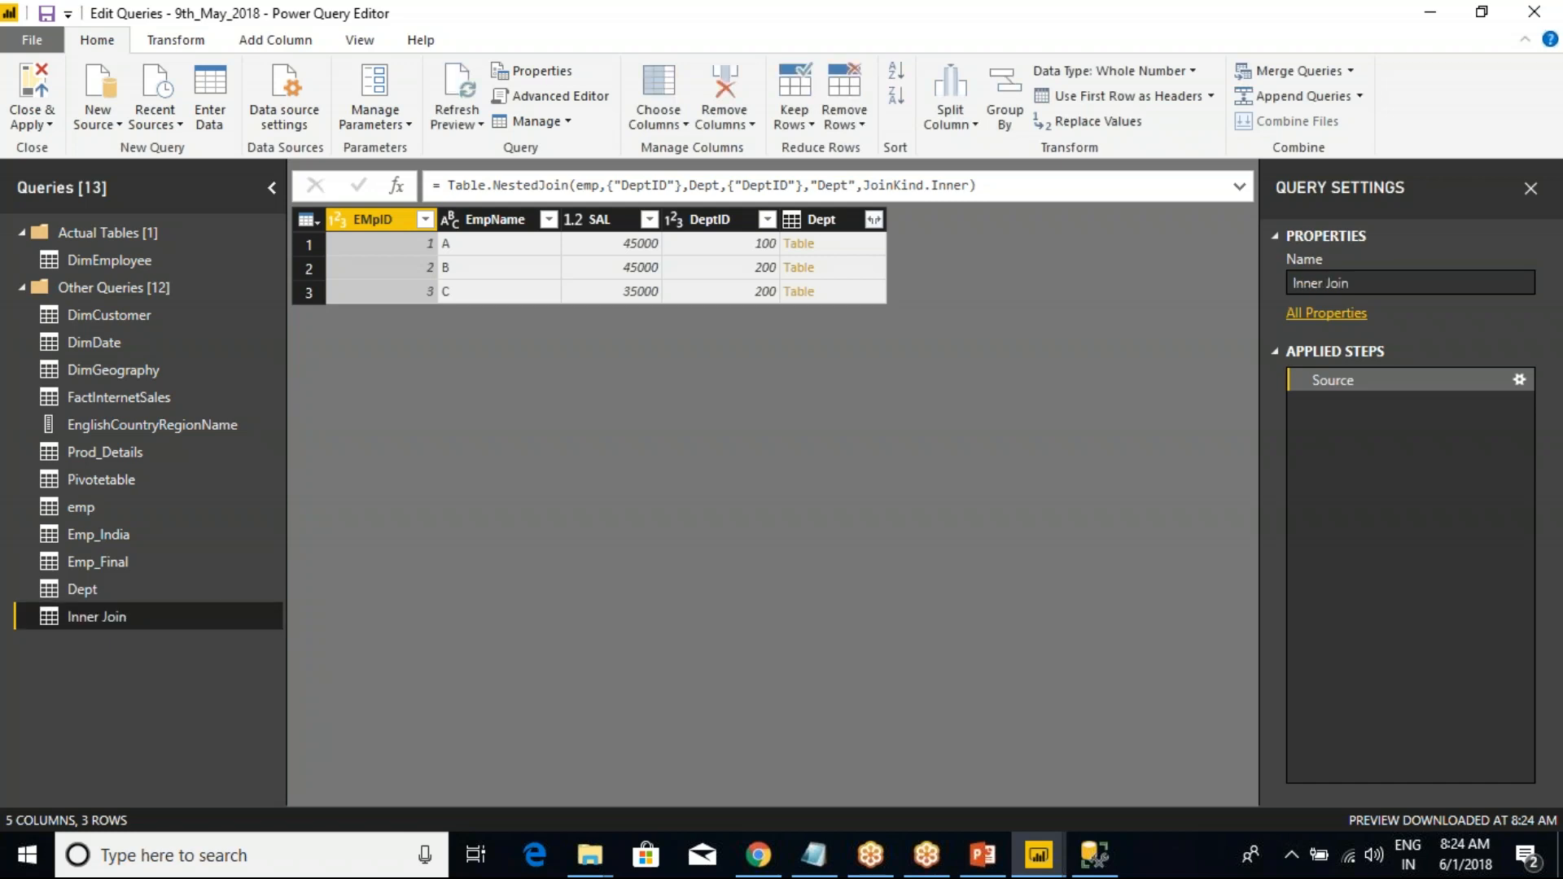
- Start another merge as a new query, with emp as the first table and Dept as the second
left_click(76, 507)
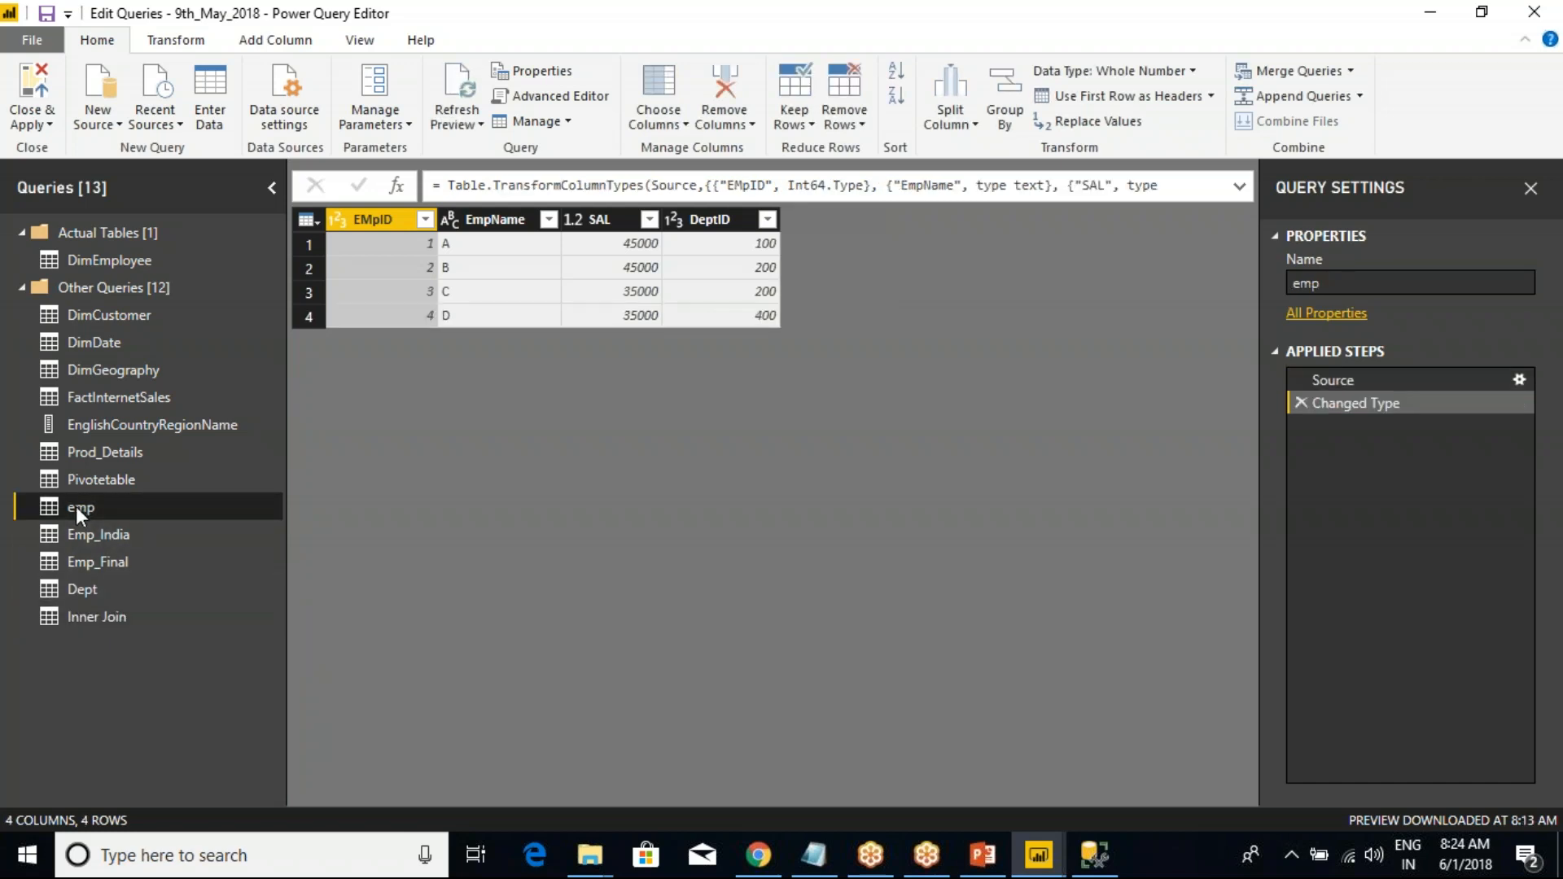
right_click(76, 506)
left_click(467, 568)
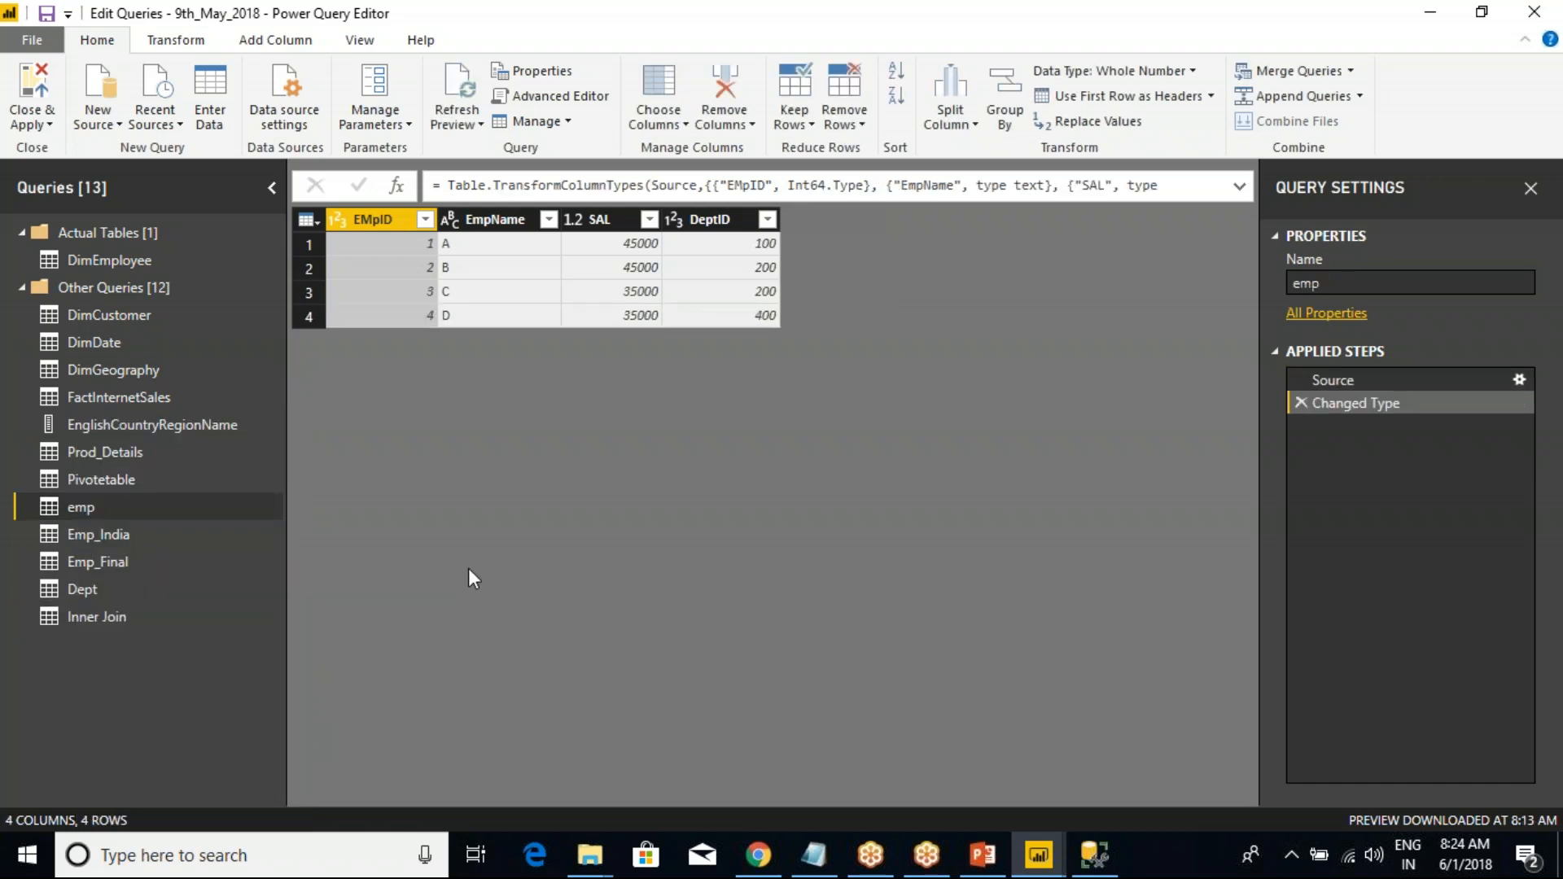
left_click(1349, 70)
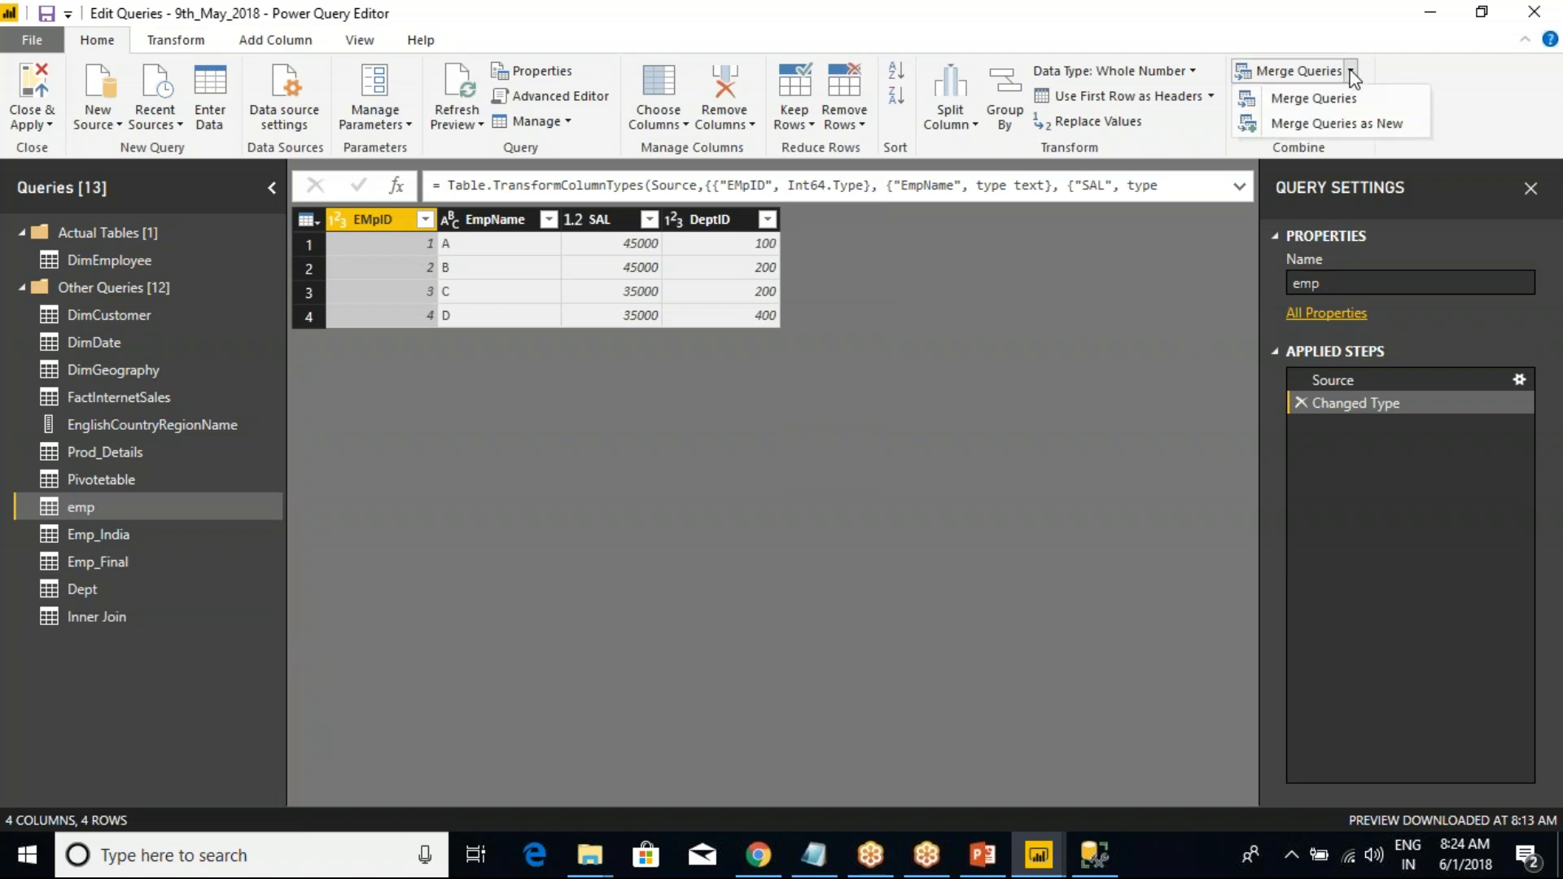
left_click(1339, 122)
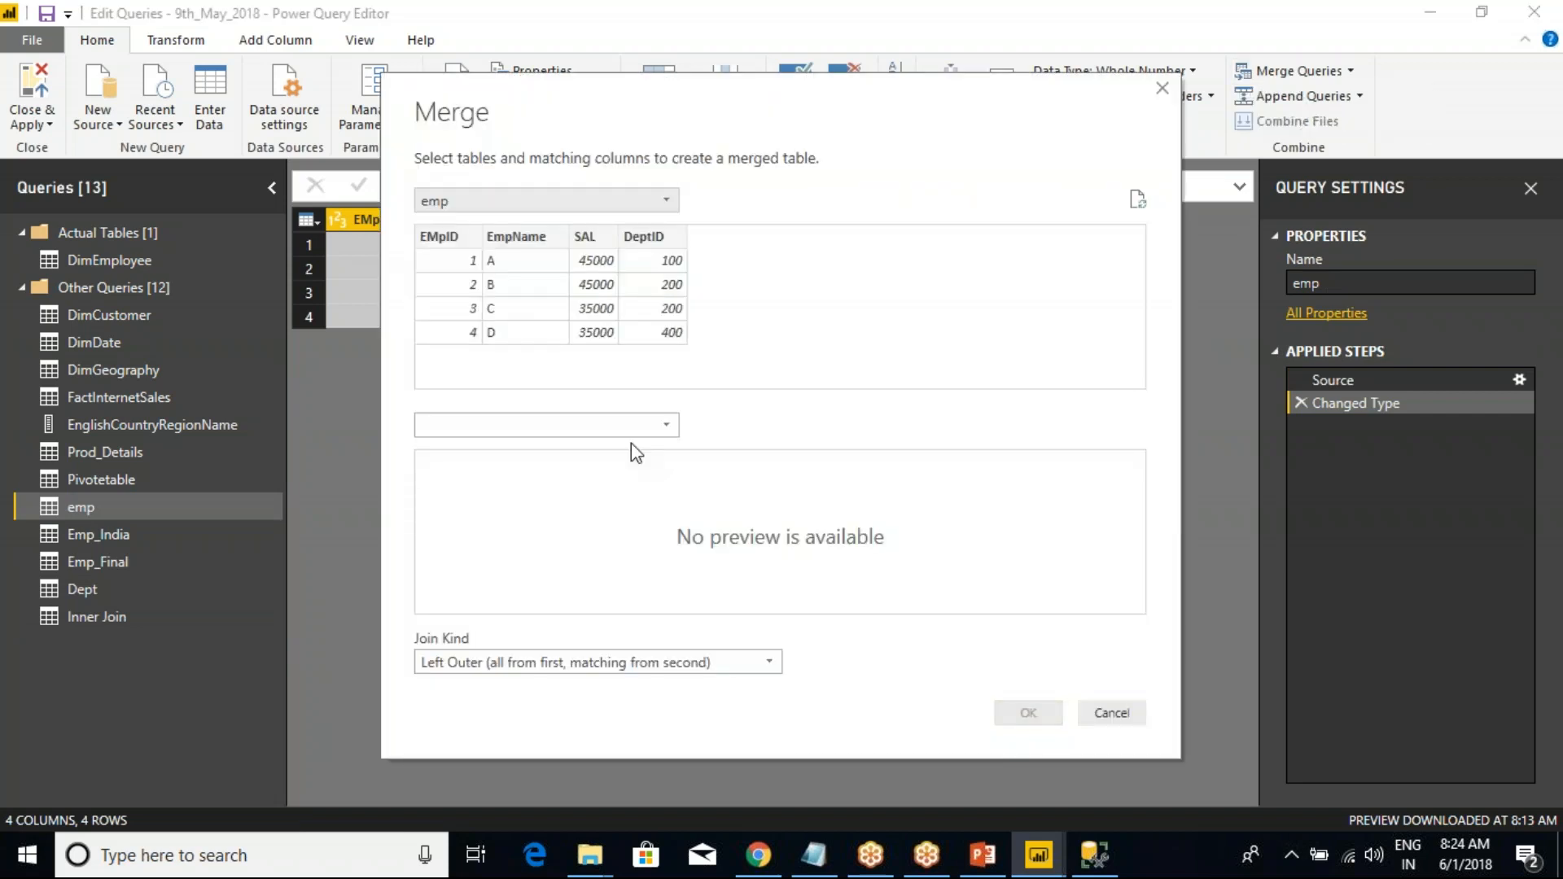
left_click(552, 423)
left_click(437, 450)
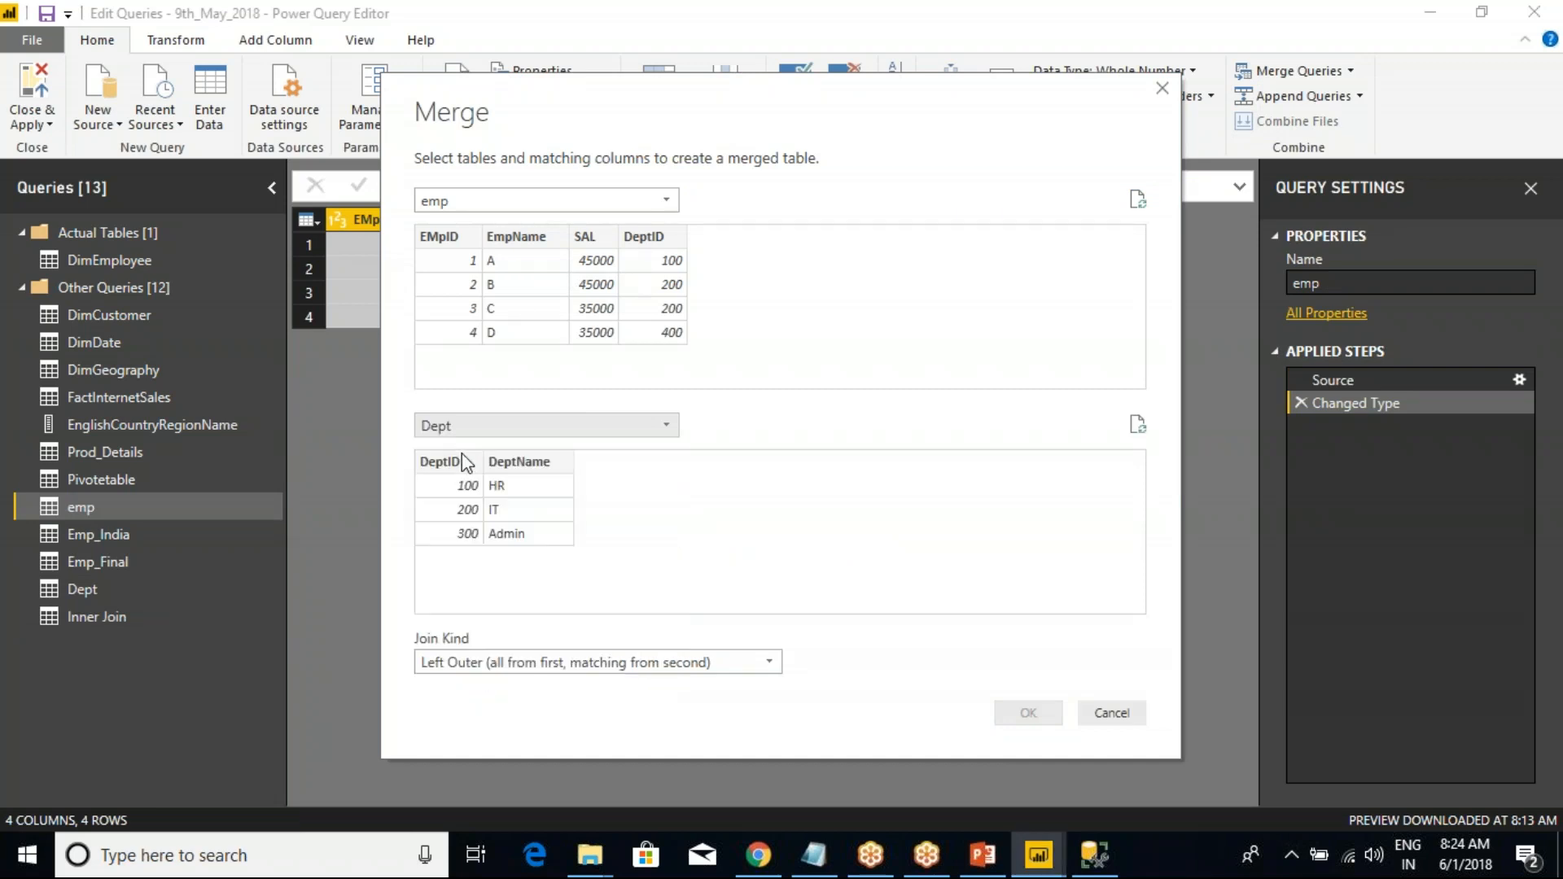
- Match the two tables on DeptID and create the merged query with a Left Outer join
left_click(453, 462)
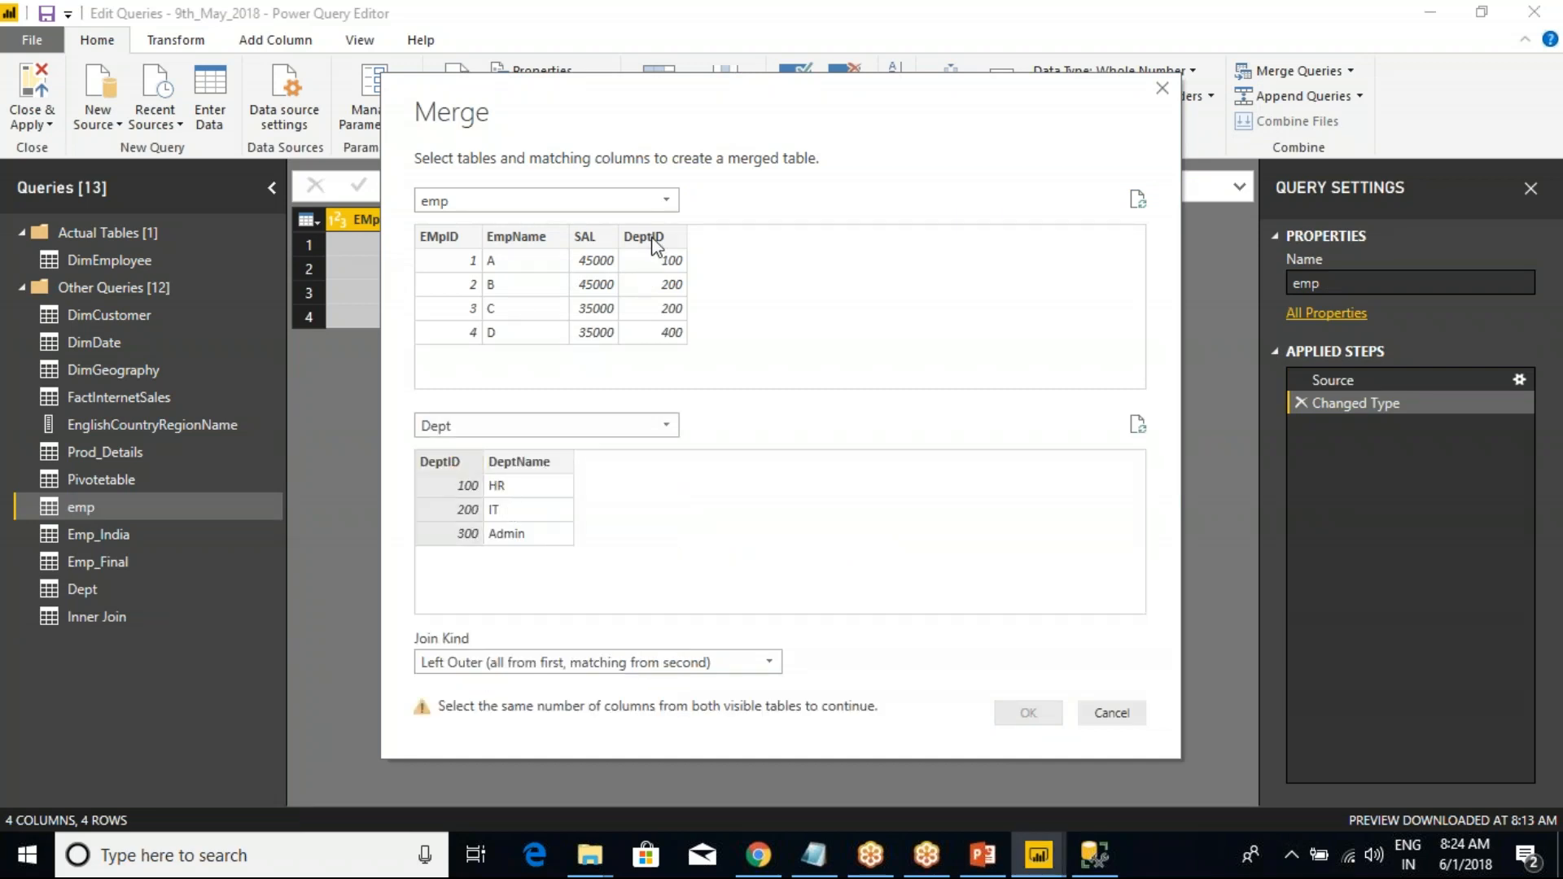
left_click(651, 245)
left_click(498, 662)
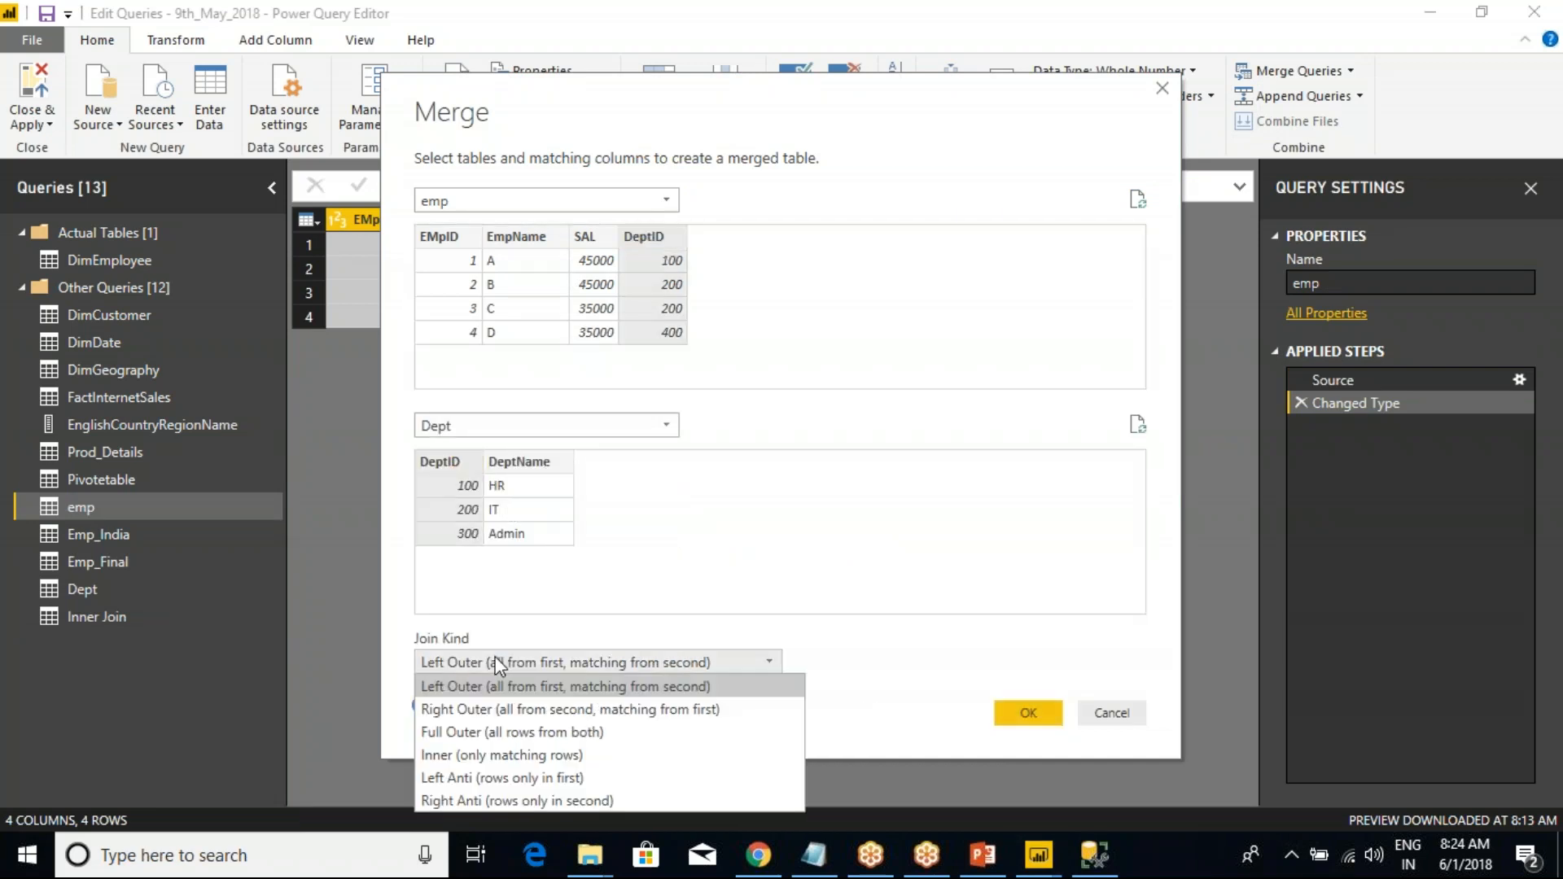
left_click(467, 687)
left_click(1028, 712)
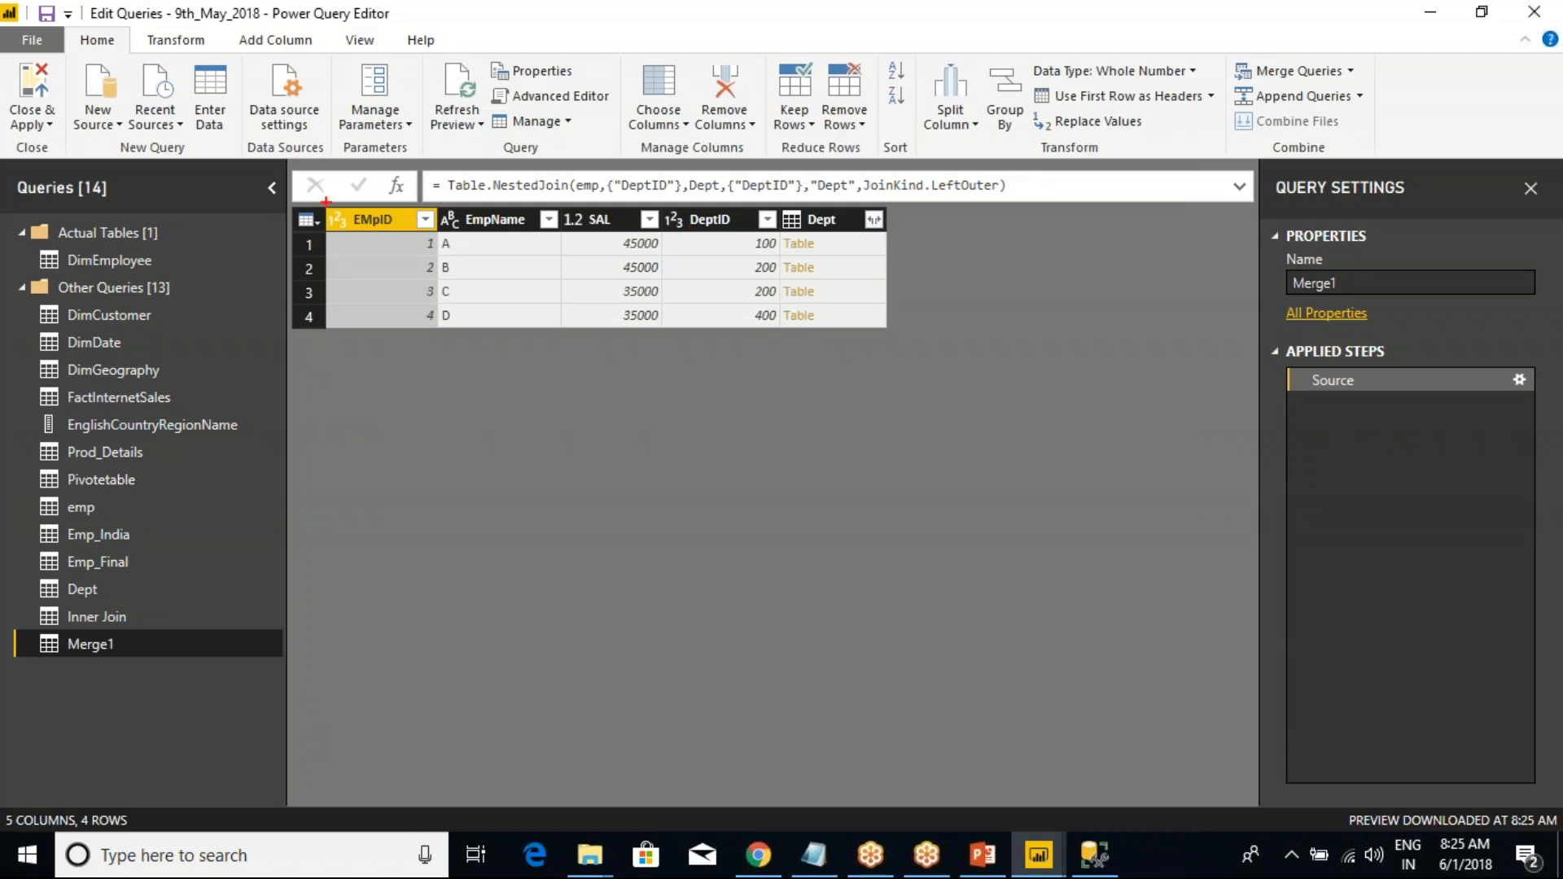
mouse_move(309, 203)
left_mouse_down()
mouse_move(663, 331)
mouse_move(739, 332)
left_mouse_up()
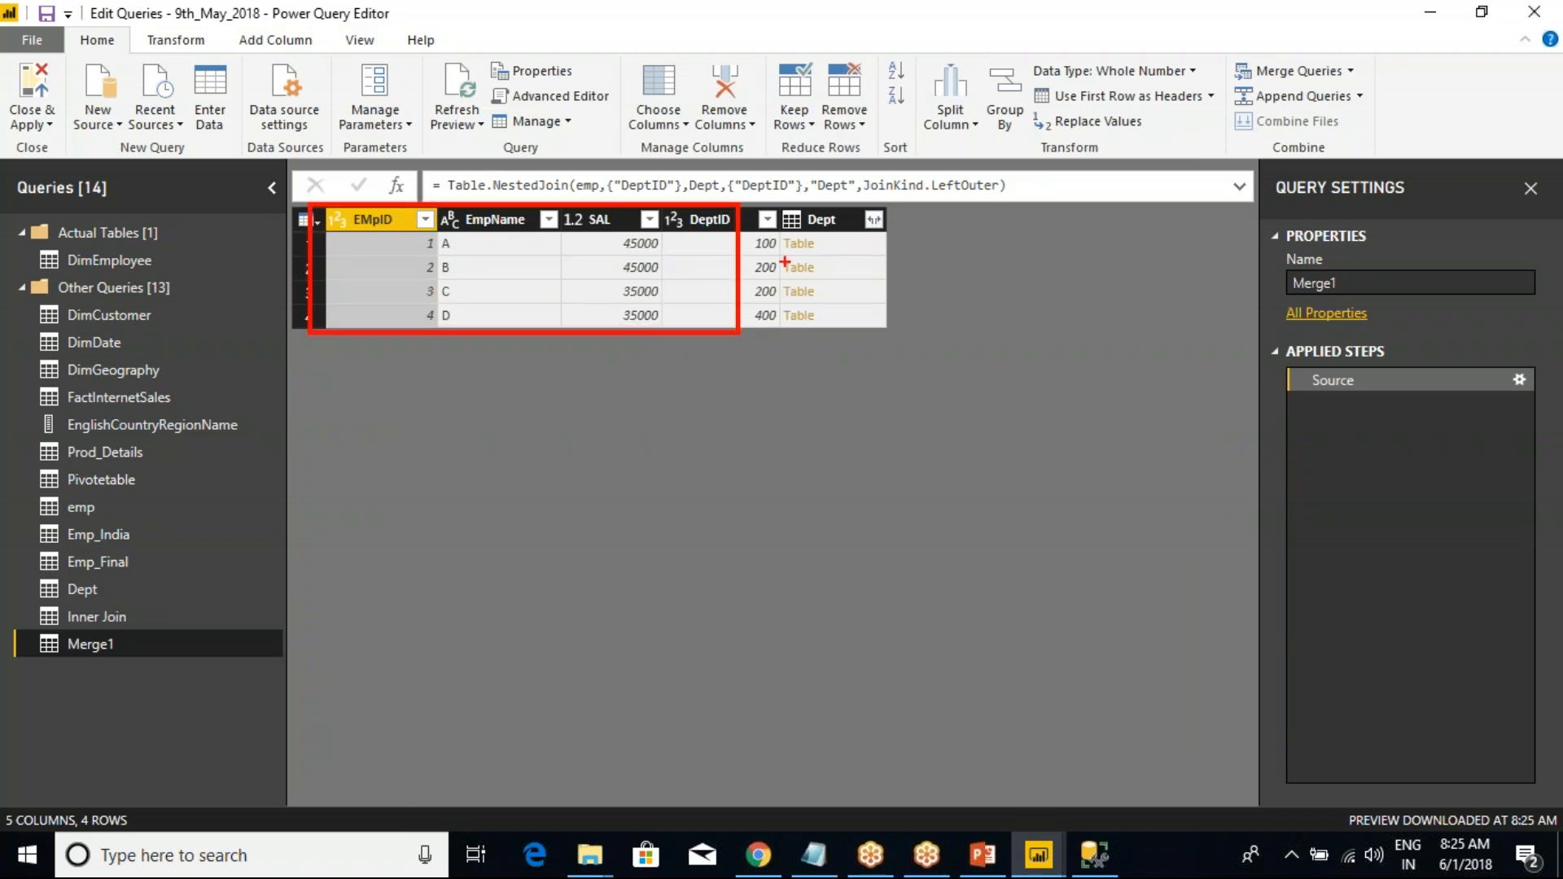
mouse_move(766, 203)
left_mouse_down()
mouse_move(818, 232)
mouse_move(903, 337)
left_mouse_up()
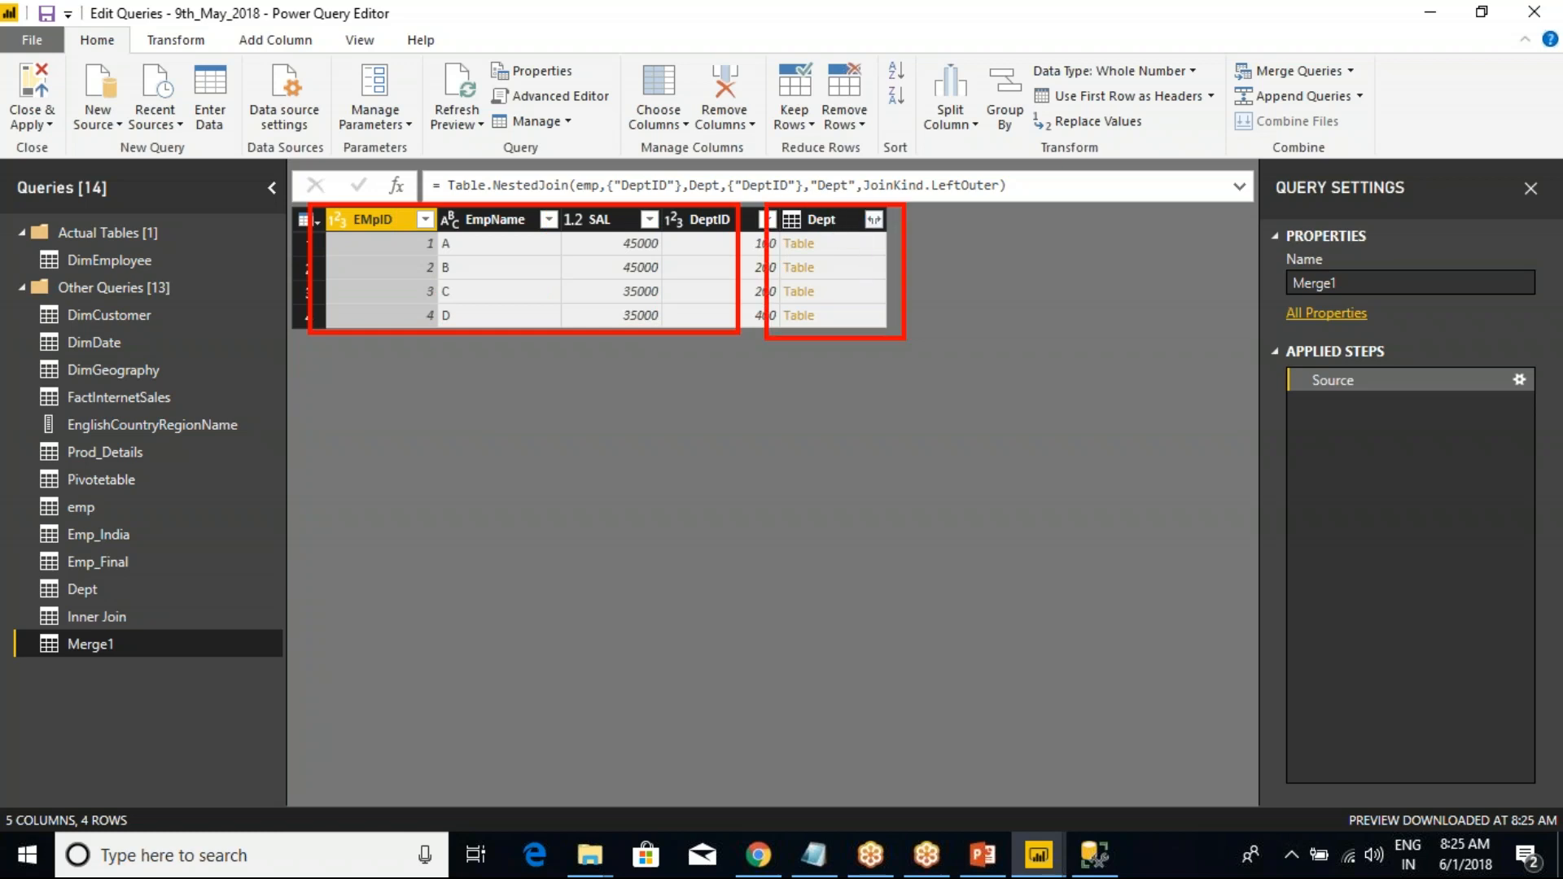
key("Escape")
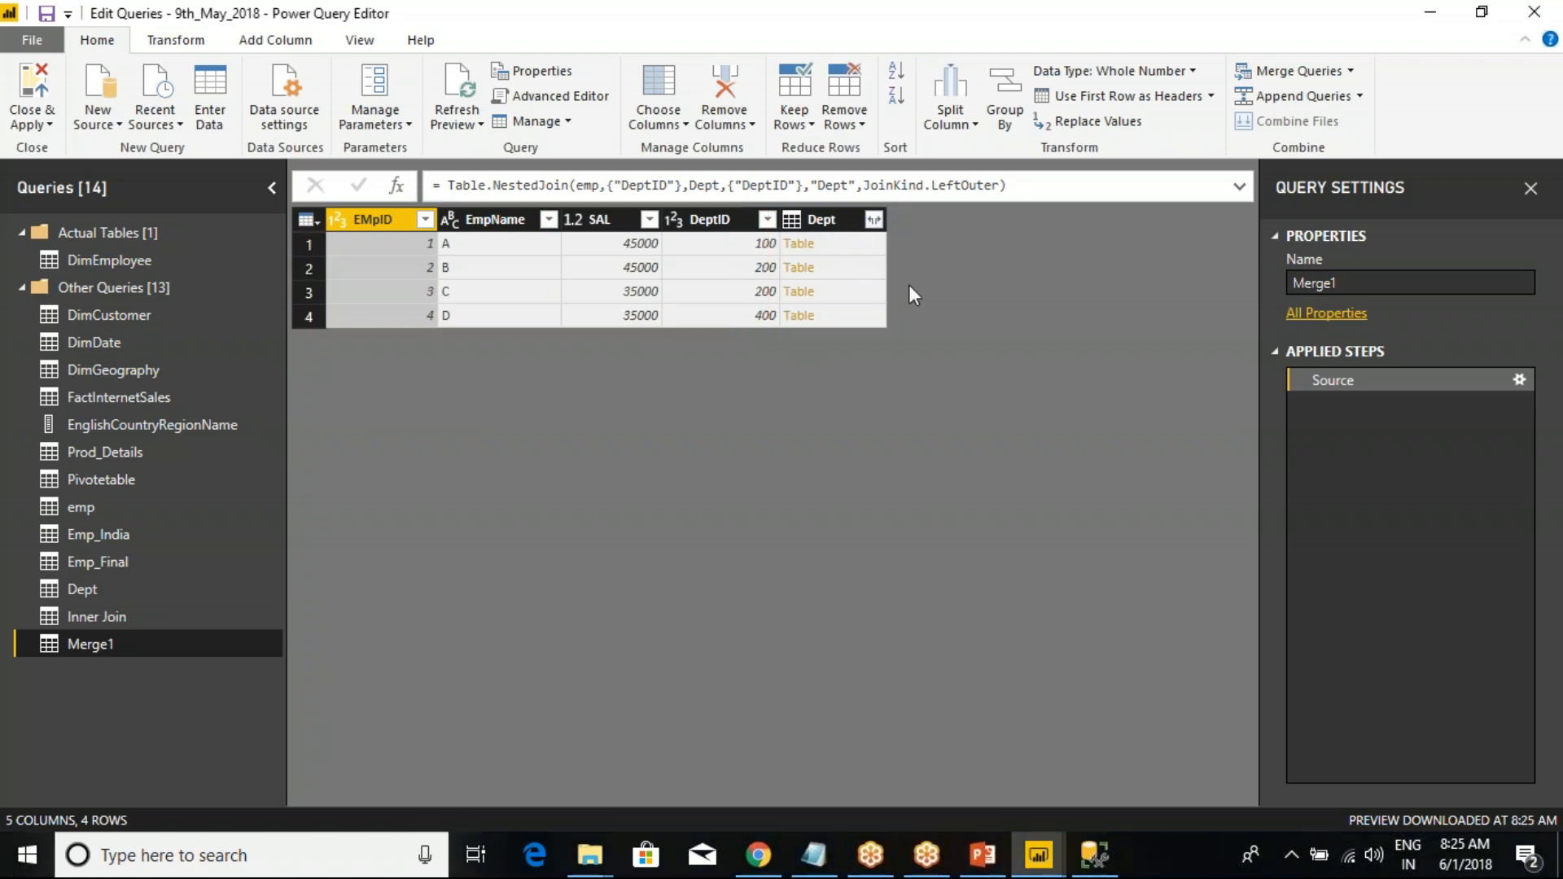
- Expand the Dept column to only DeptName, keeping the original column name as prefix, and inspect the department name in each row
left_click(872, 219)
left_click(873, 220)
left_click(538, 312)
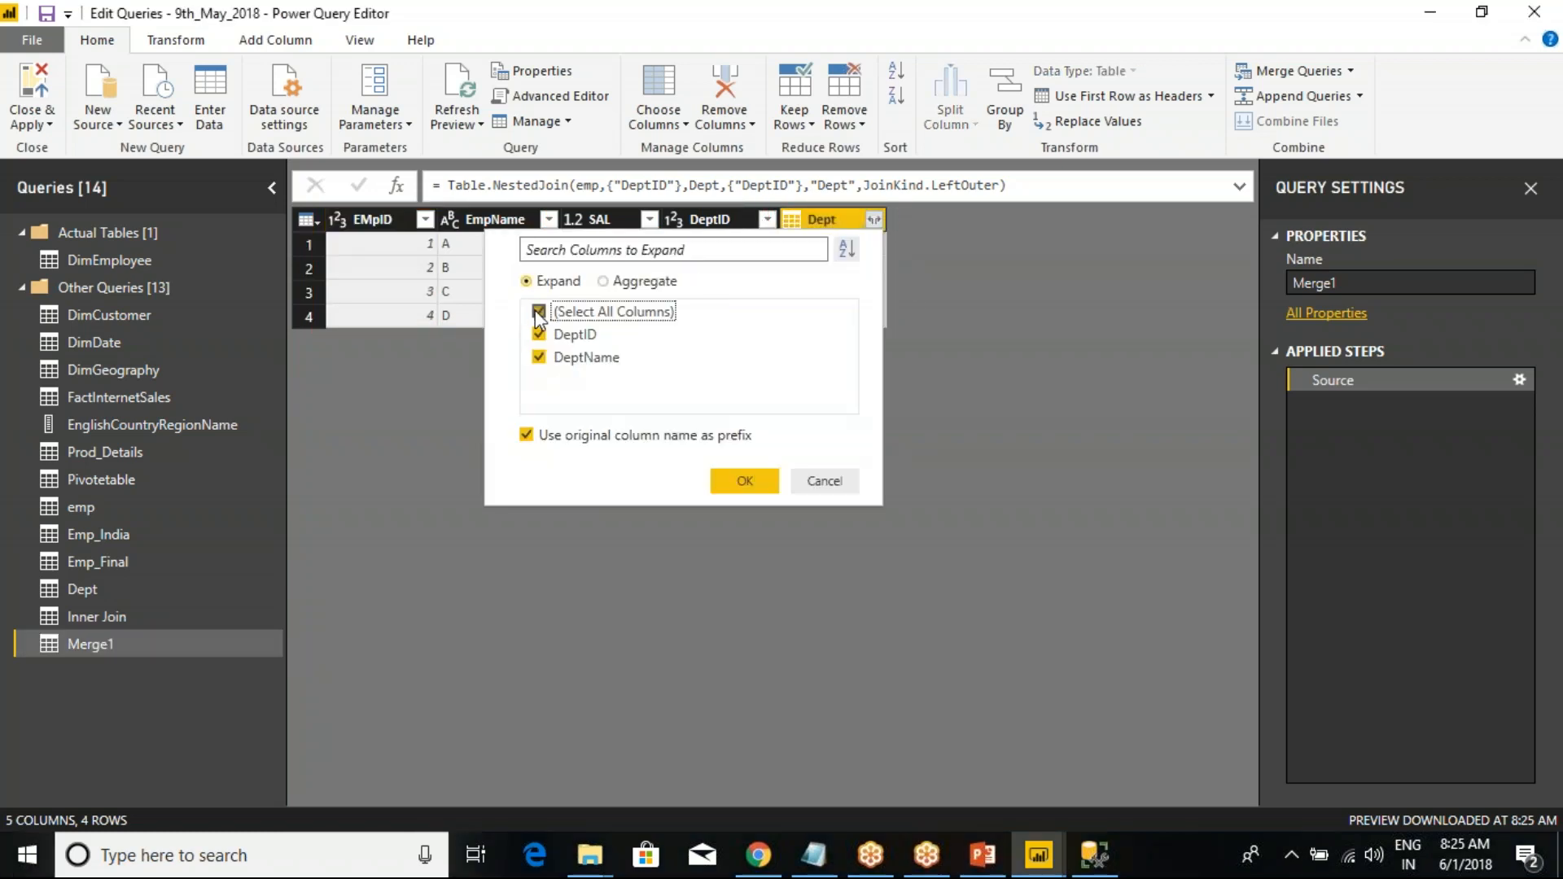
left_click(542, 331)
left_click(541, 357)
left_click(538, 335)
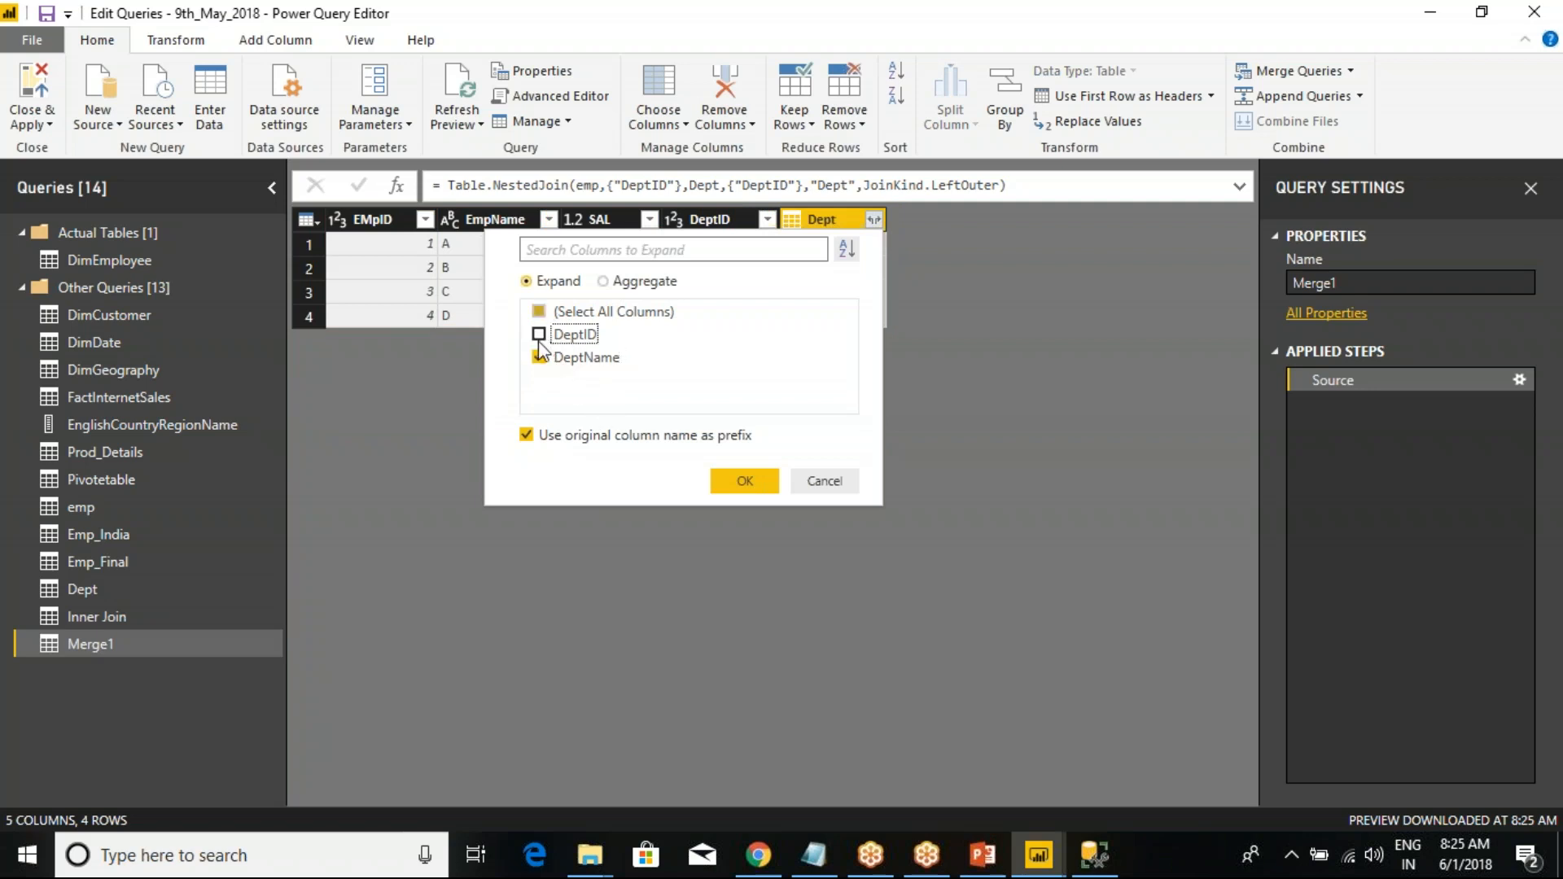
left_click(737, 481)
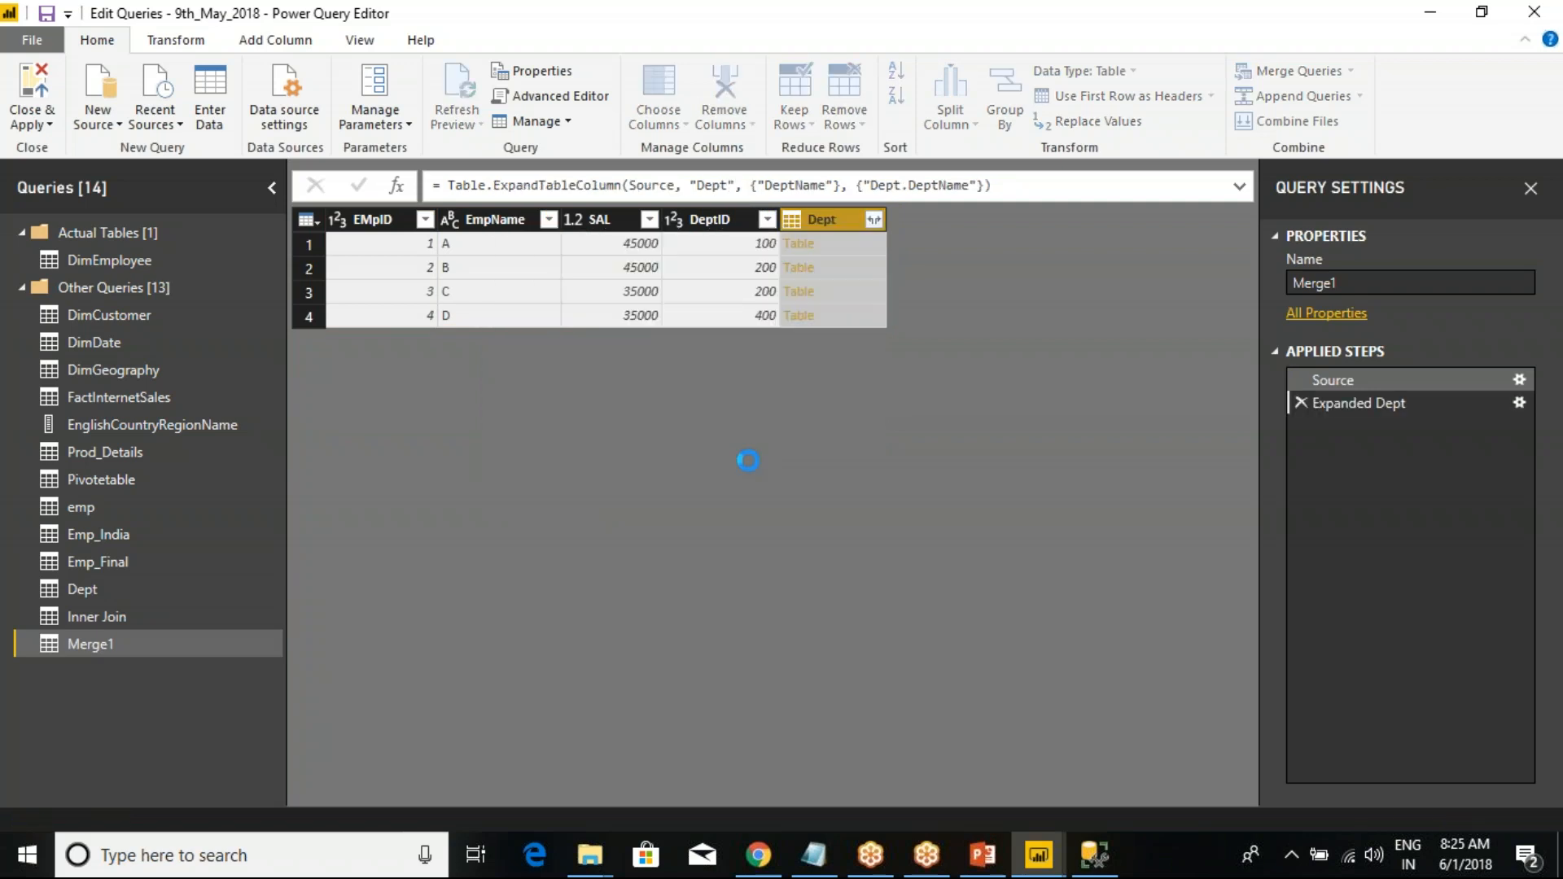
left_click(838, 253)
left_click(848, 266)
left_click(853, 285)
left_click(890, 318)
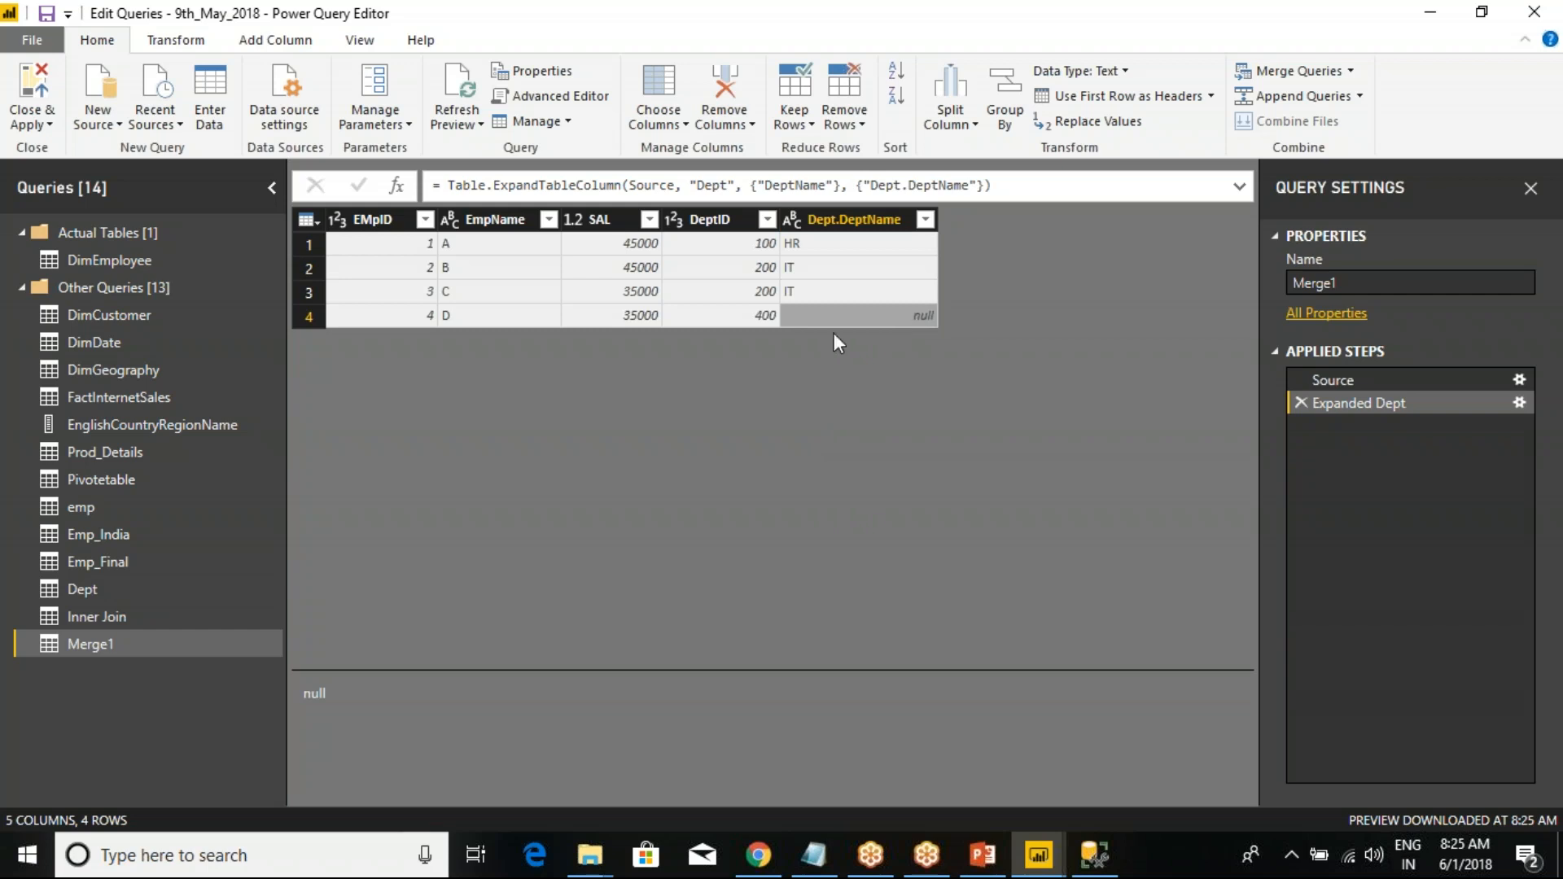
- Rename the Left Outer merged query as Left Join
right_click(106, 646)
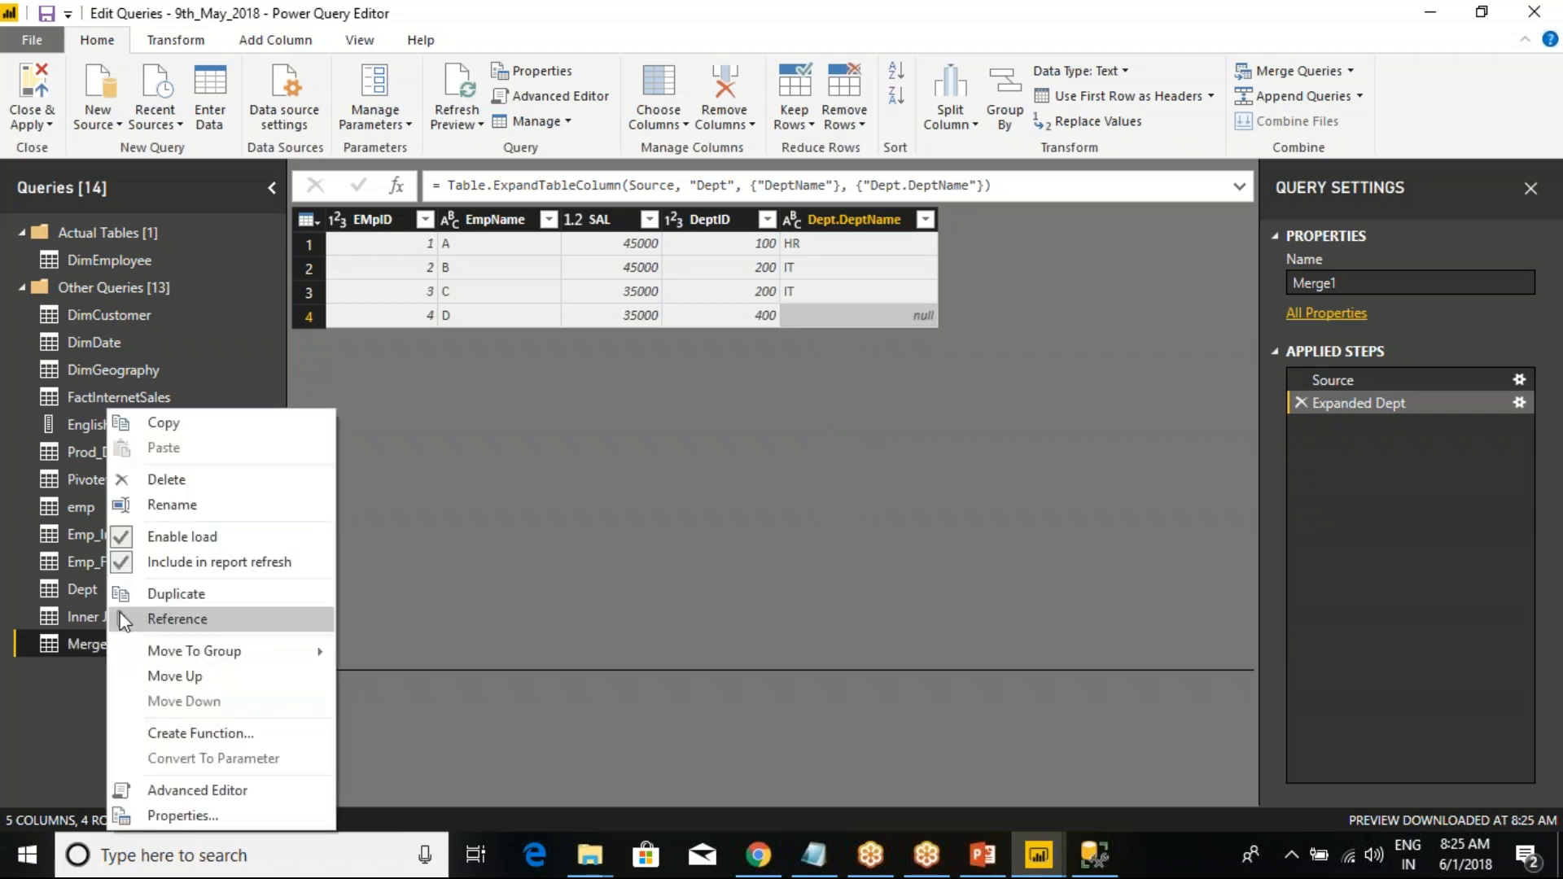
left_click(178, 504)
type("L")
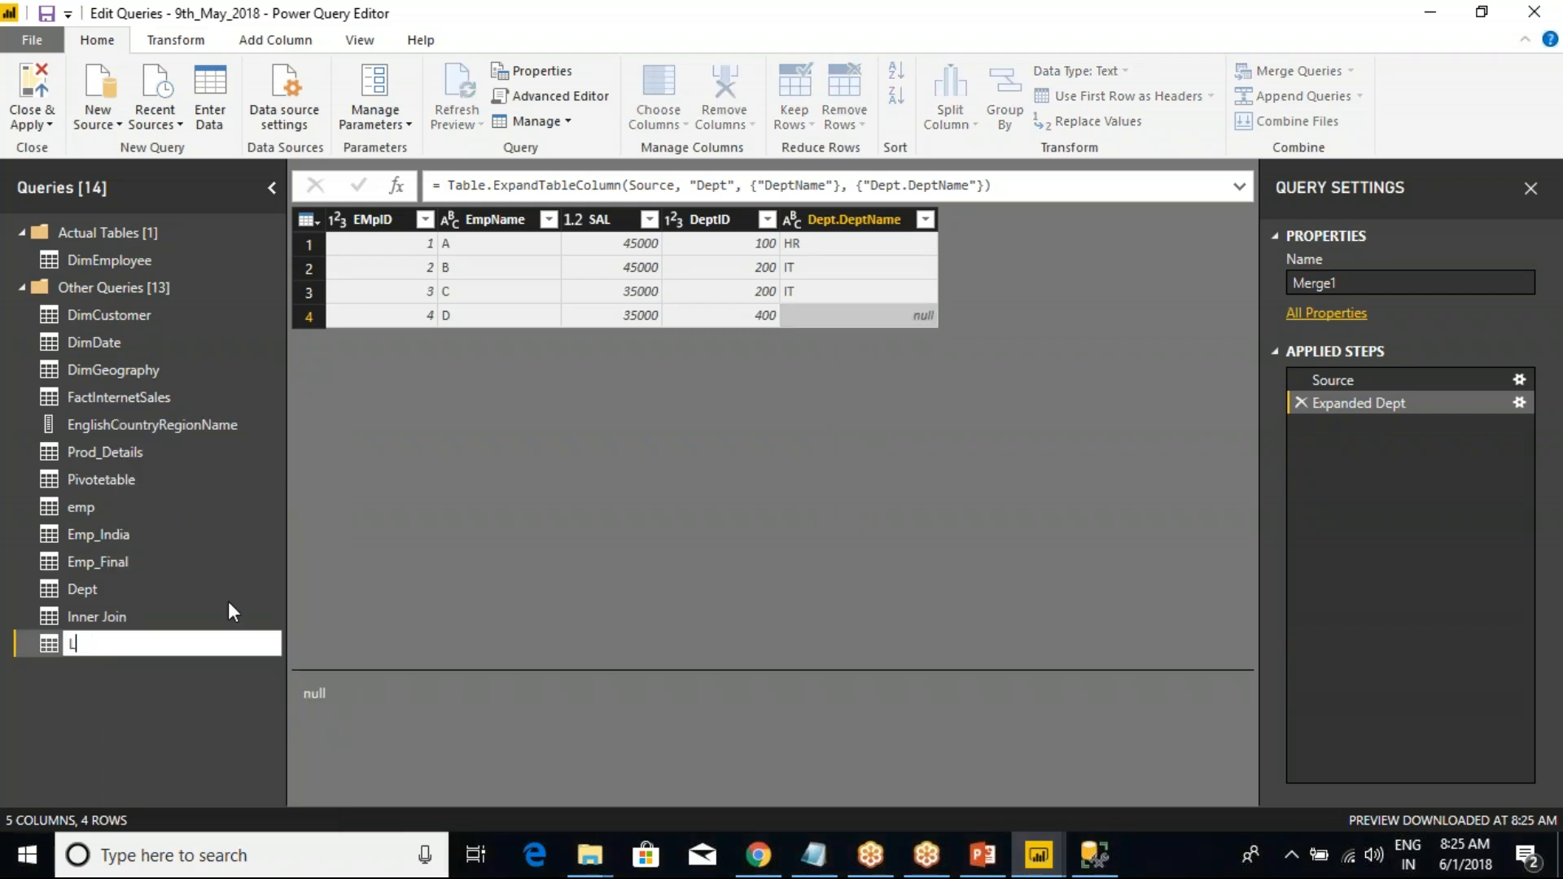
type("eft Join")
key("Return")
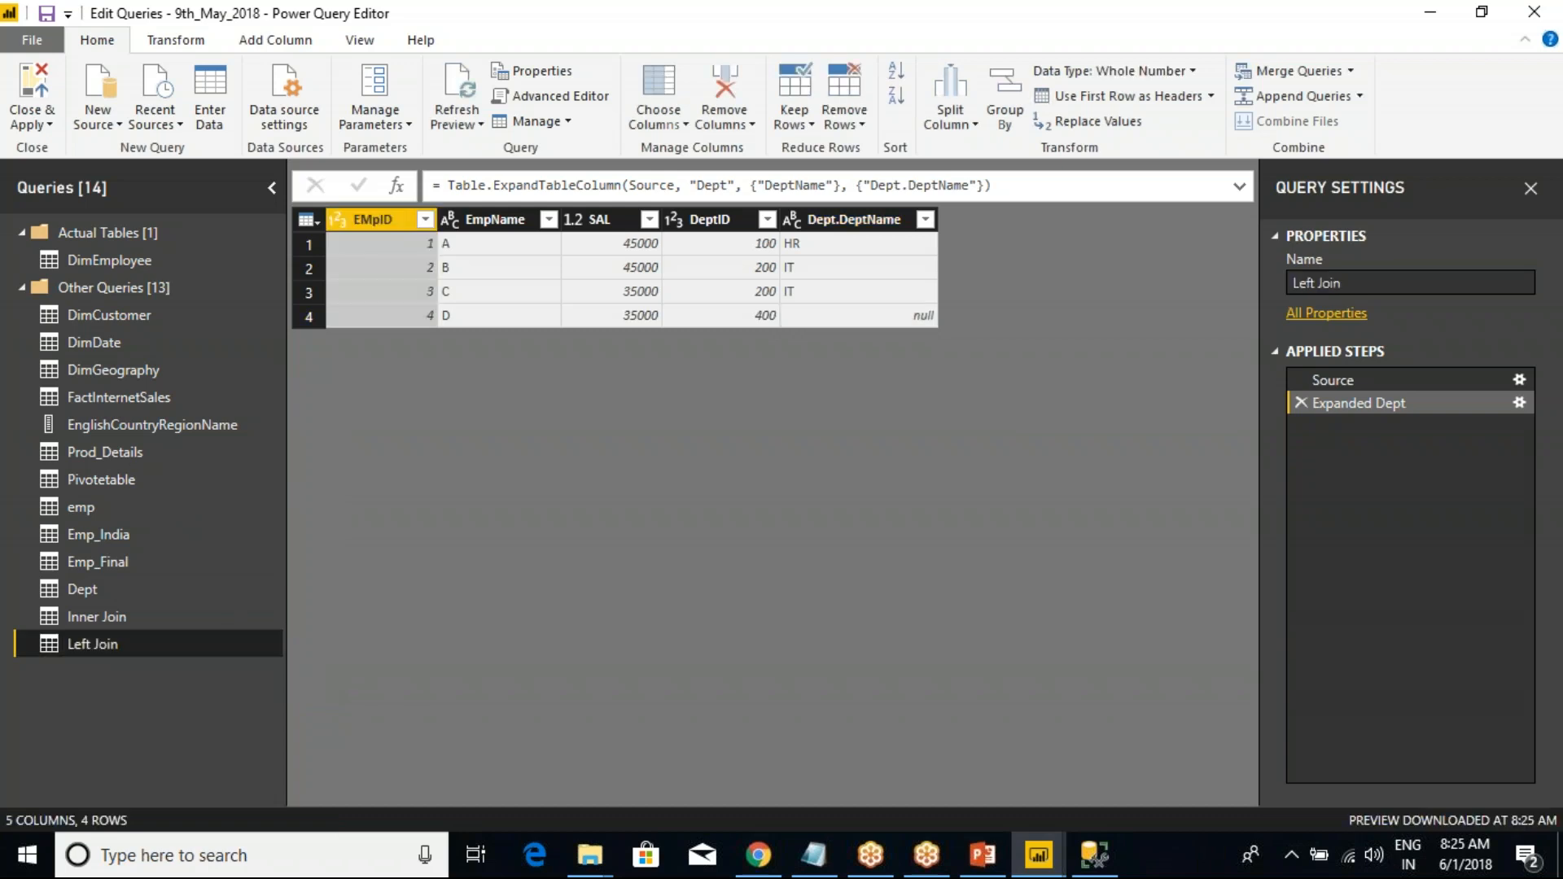
- Start a new-query merge from the emp query, choosing Dept as the second table
left_click(85, 506)
right_click(84, 507)
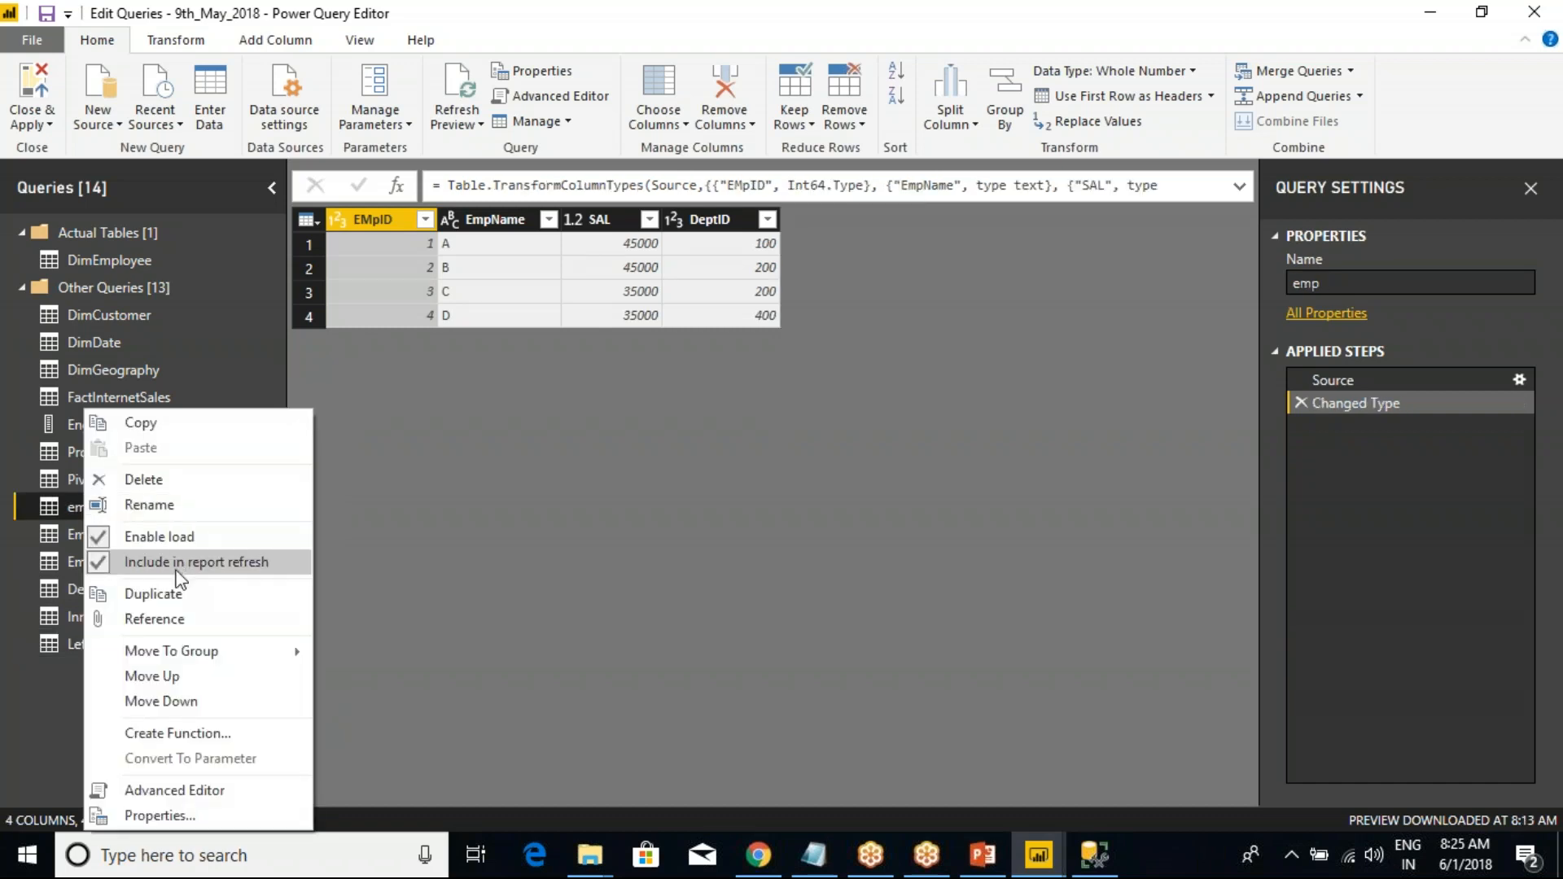
left_click(543, 590)
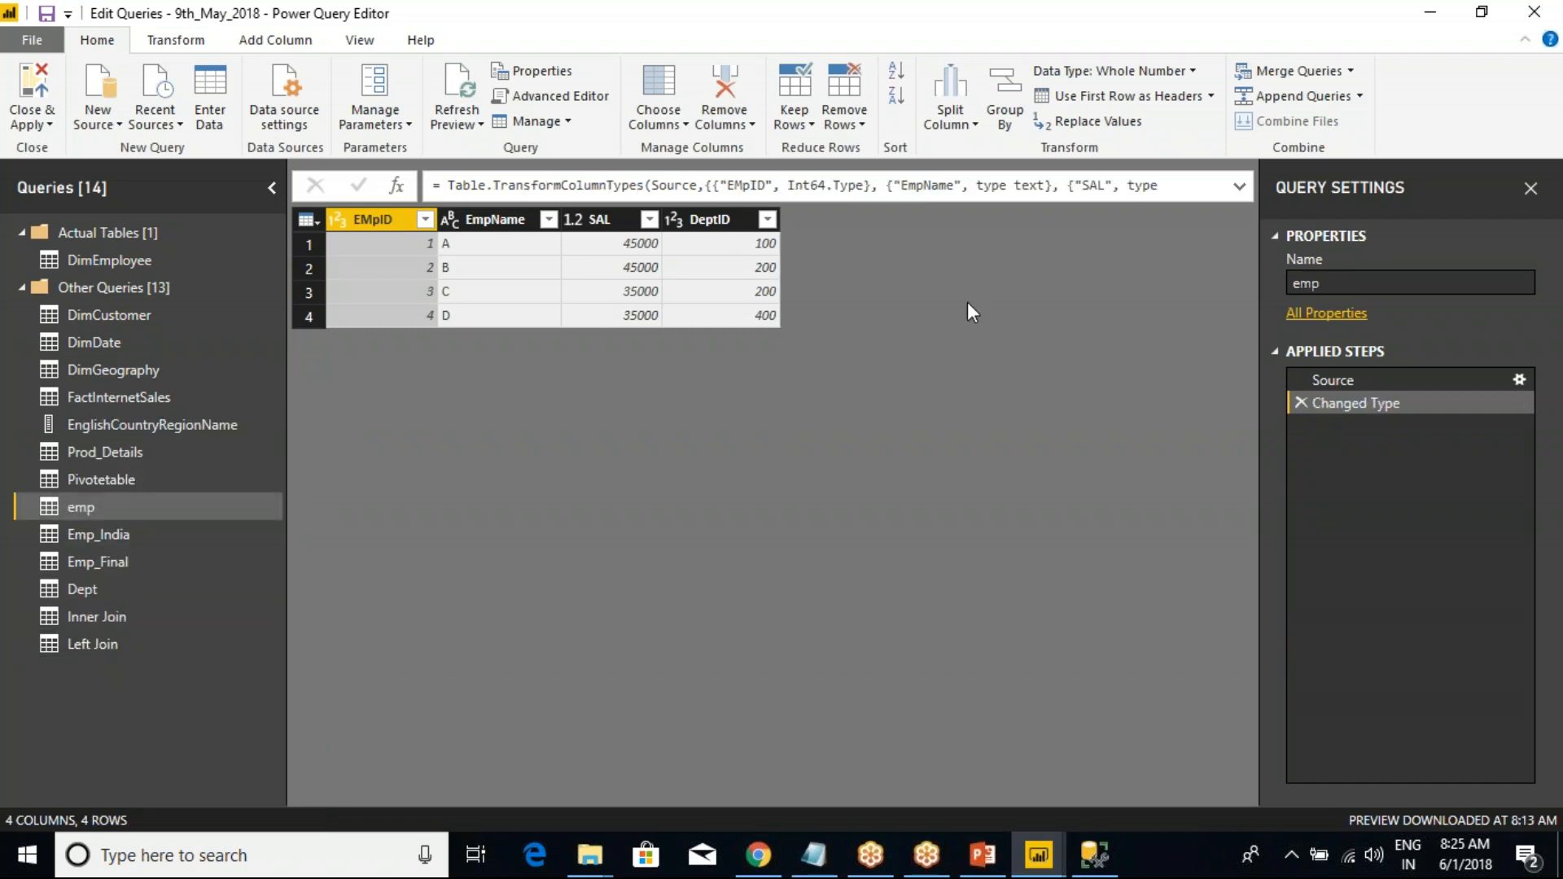
left_click(1350, 71)
left_click(1331, 125)
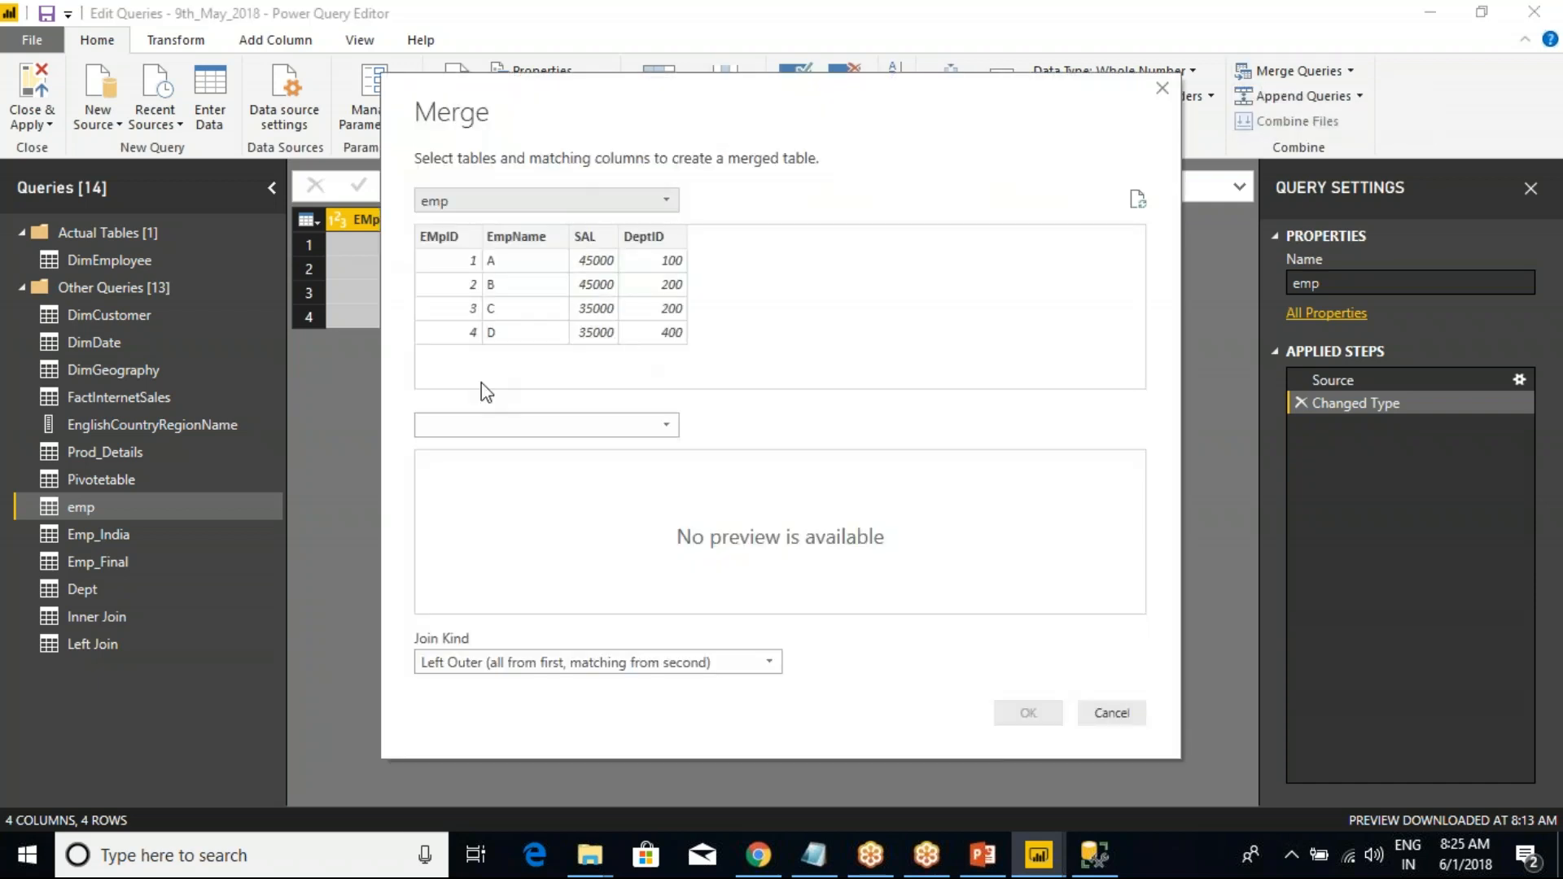
left_click(480, 424)
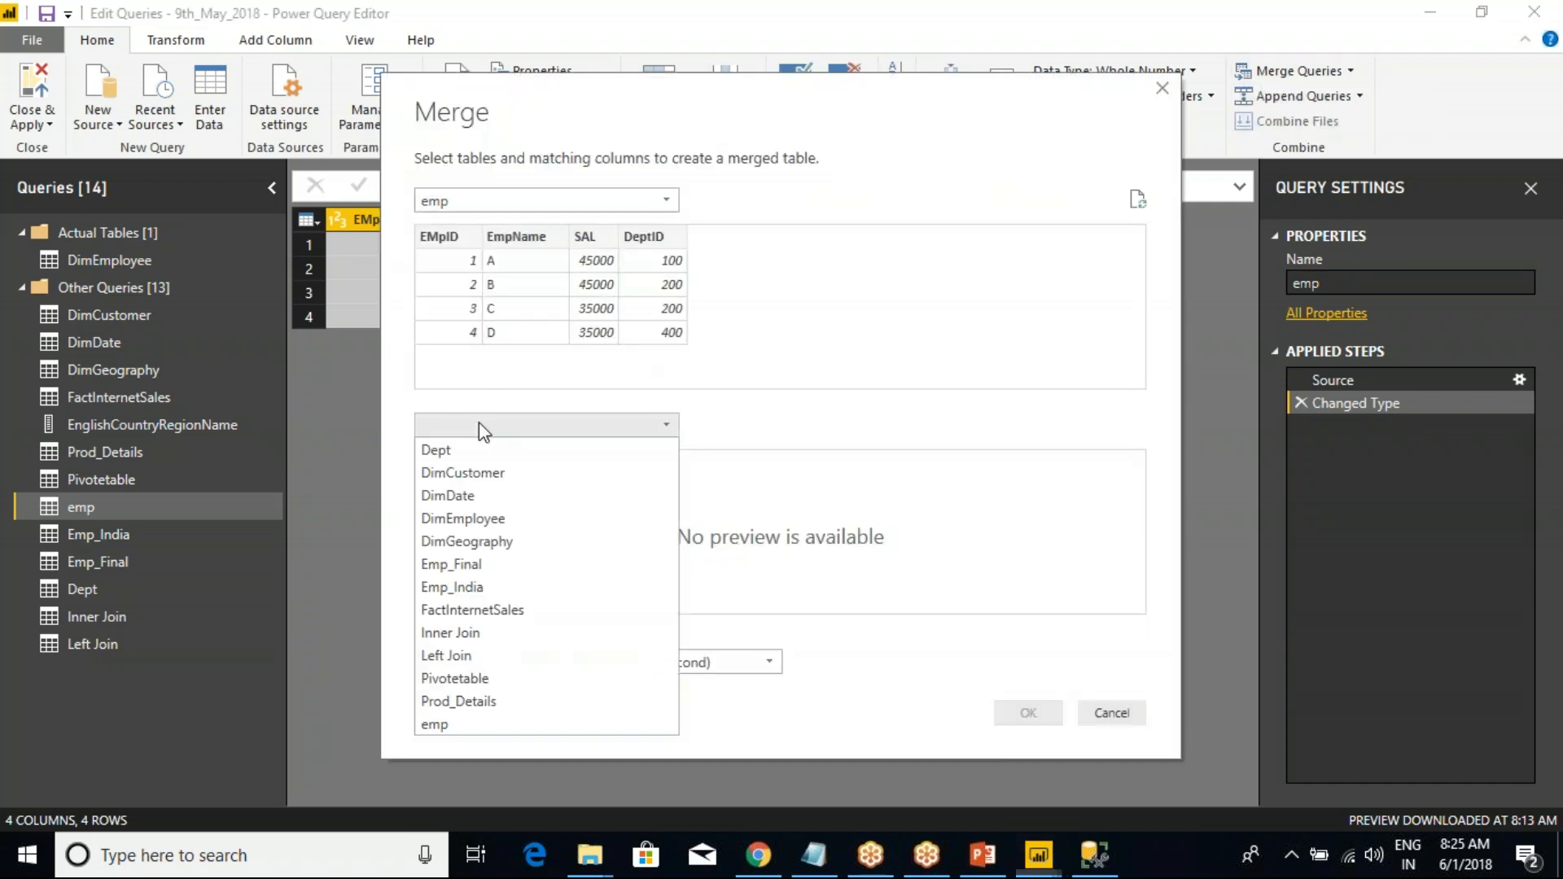
left_click(468, 450)
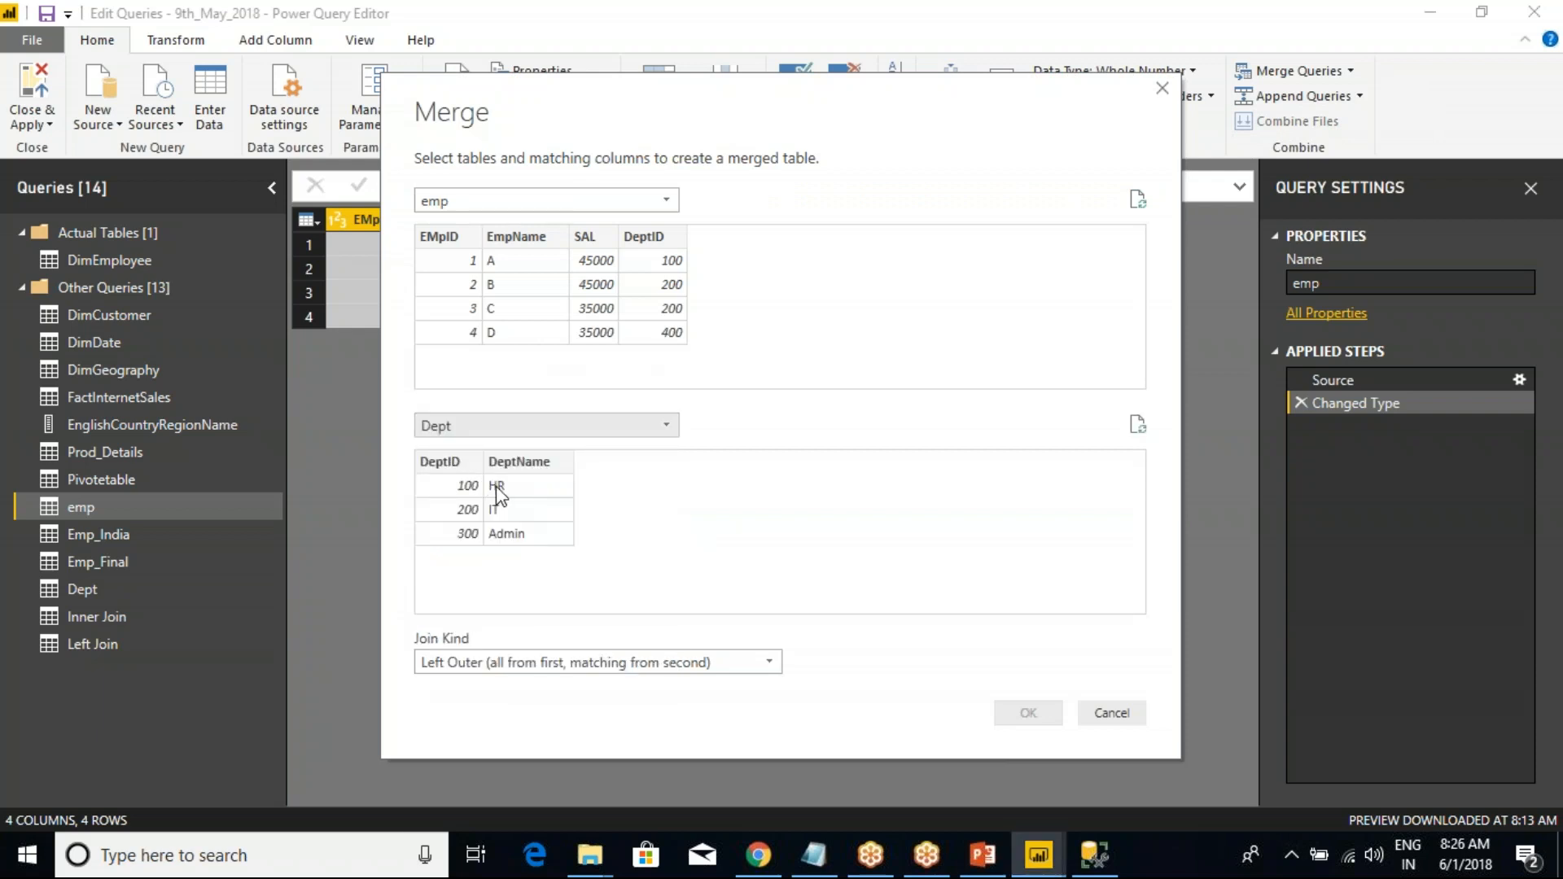
- Set the join kind to Right Outer, match both tables on DeptID, and create the merged query
left_click(525, 661)
left_click(481, 707)
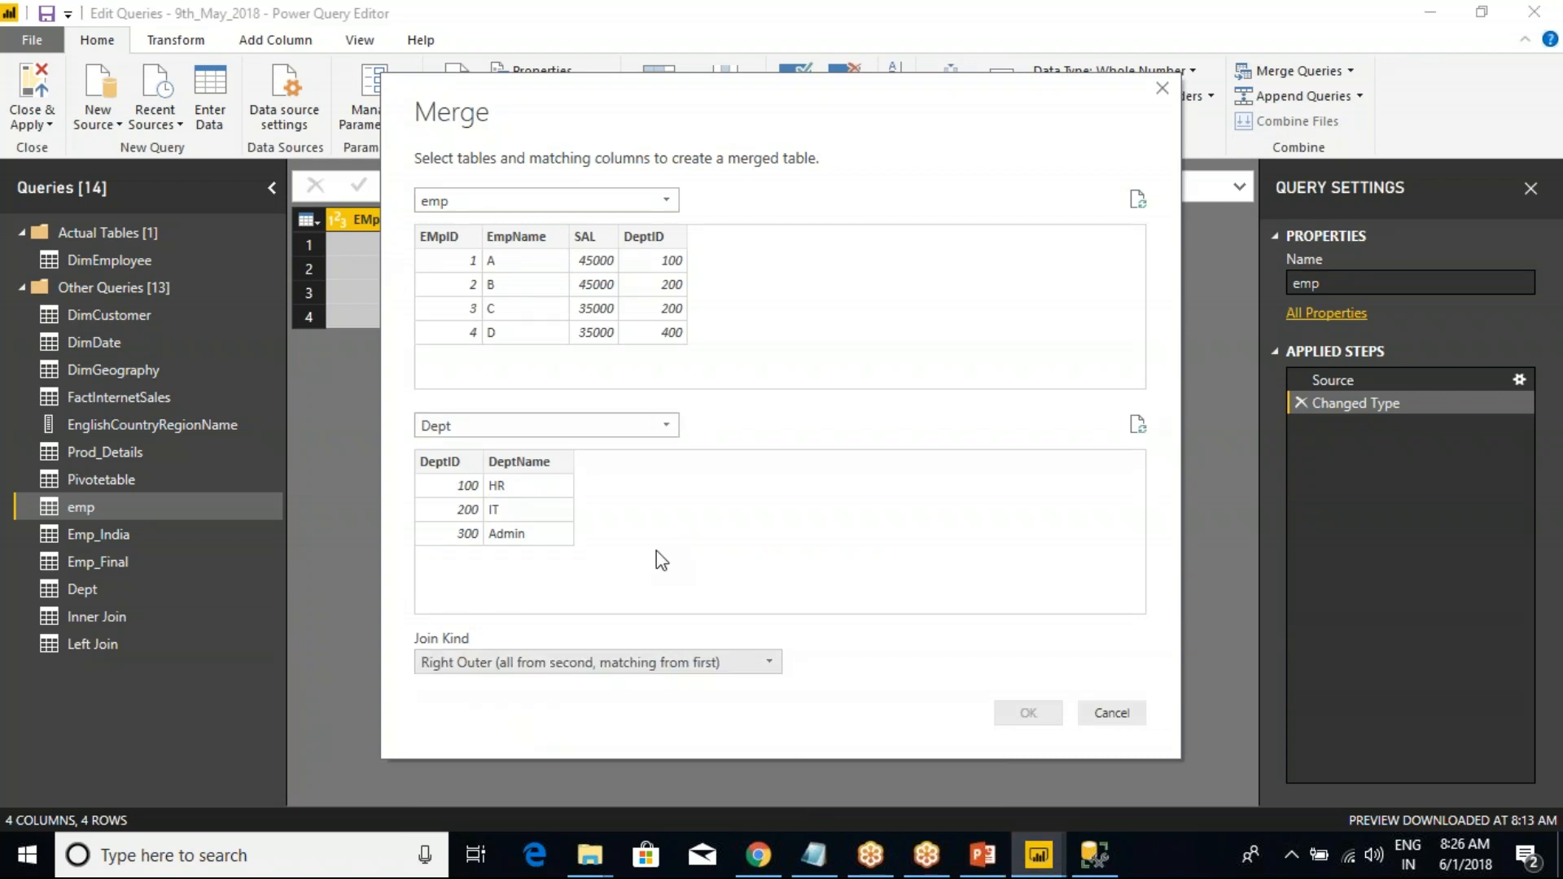
left_click(669, 241)
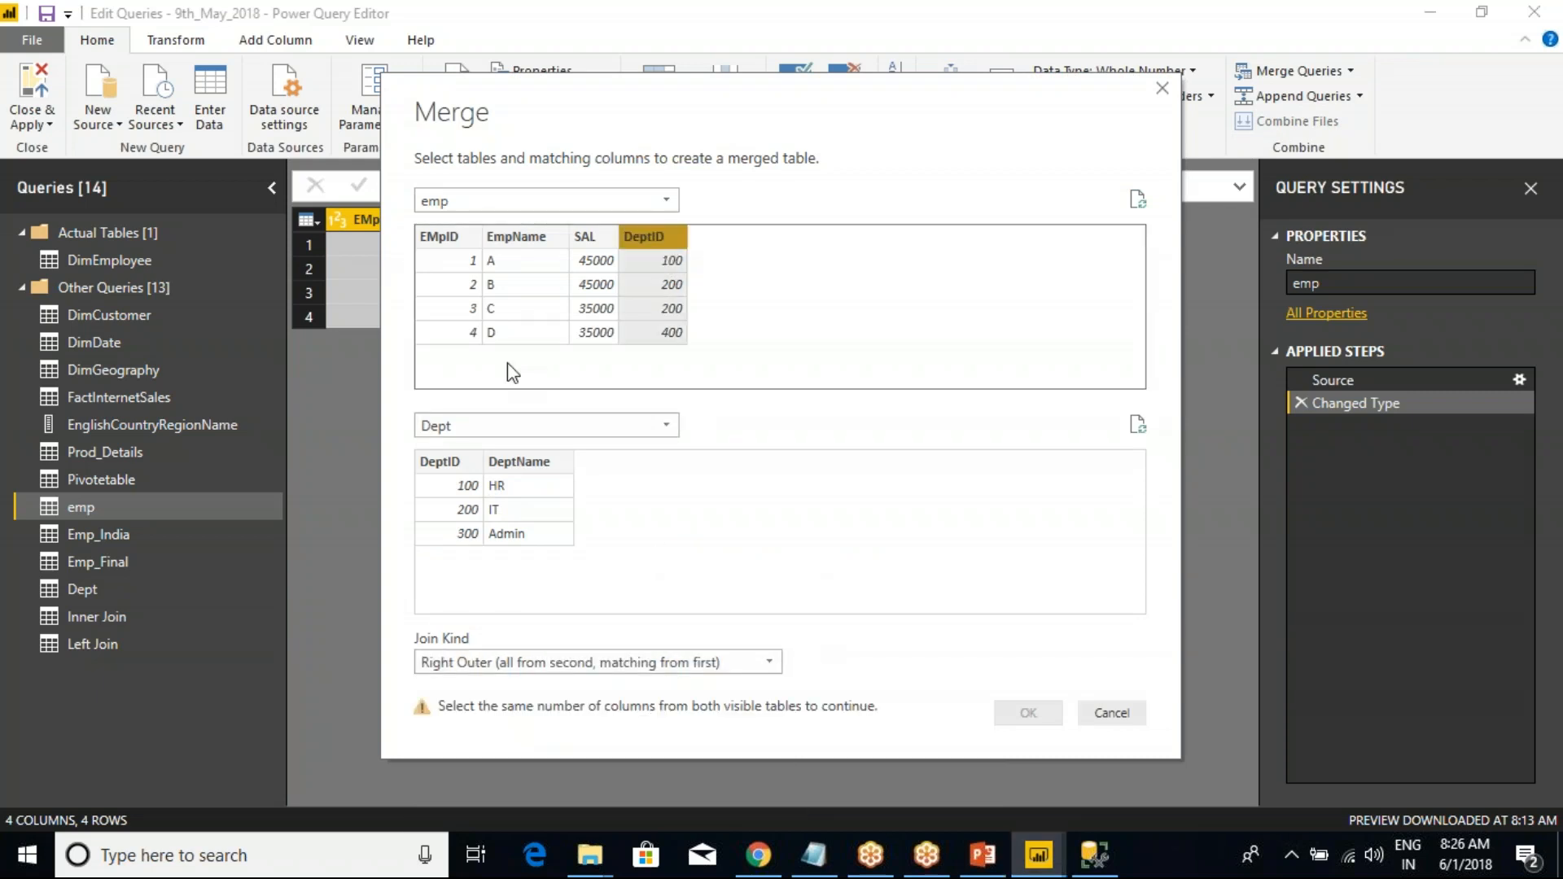
left_click(457, 460)
left_click(1028, 713)
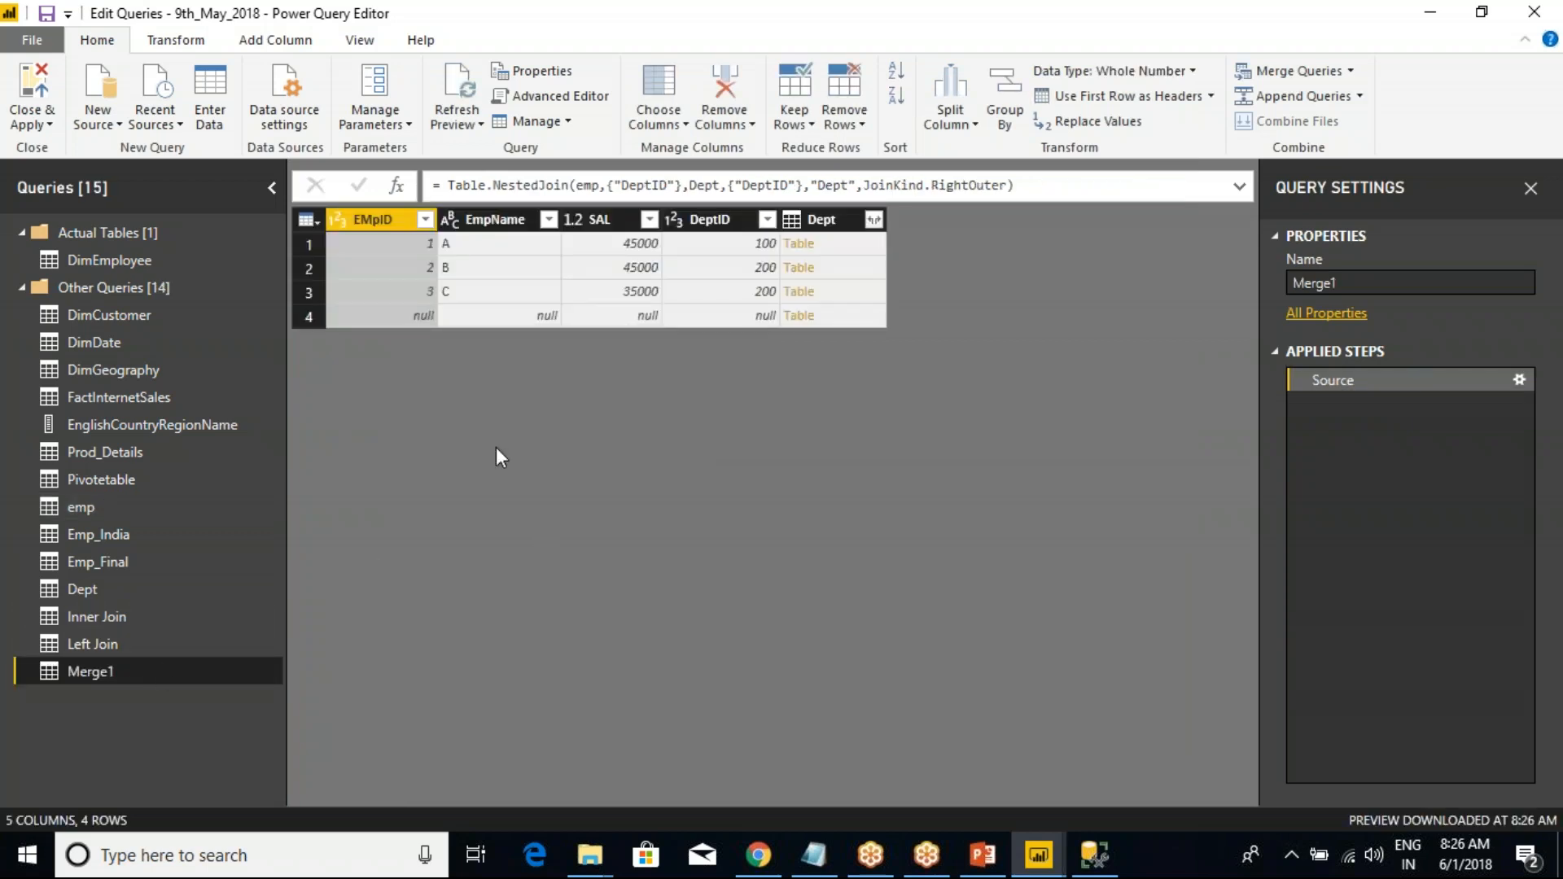
- Expand the Dept column to only DeptName, keeping the original column name as prefix
left_click(873, 219)
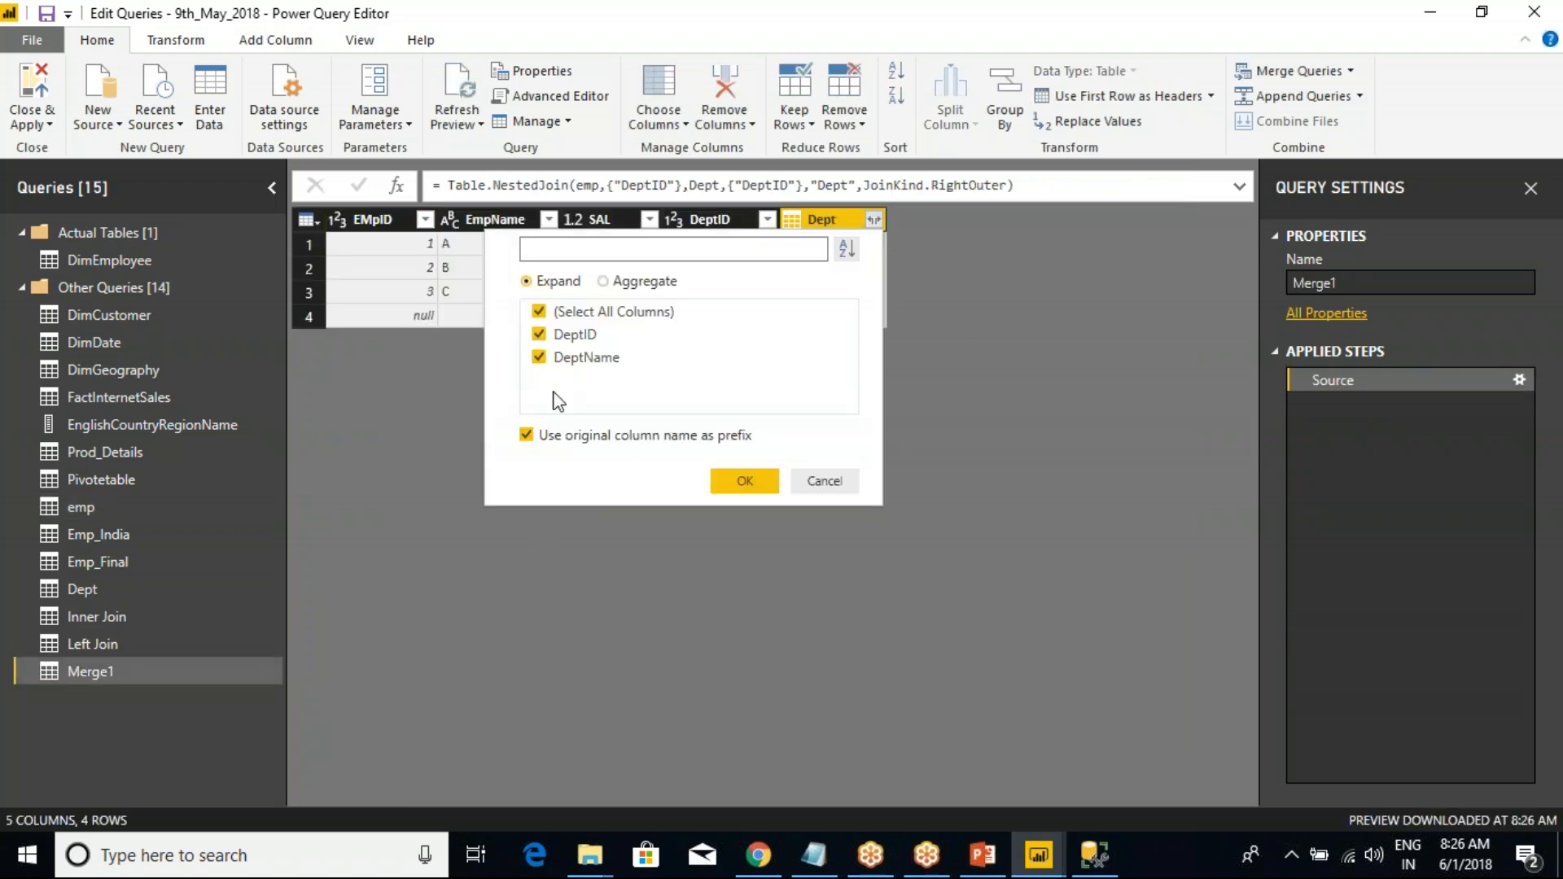
left_click(538, 311)
left_click(540, 358)
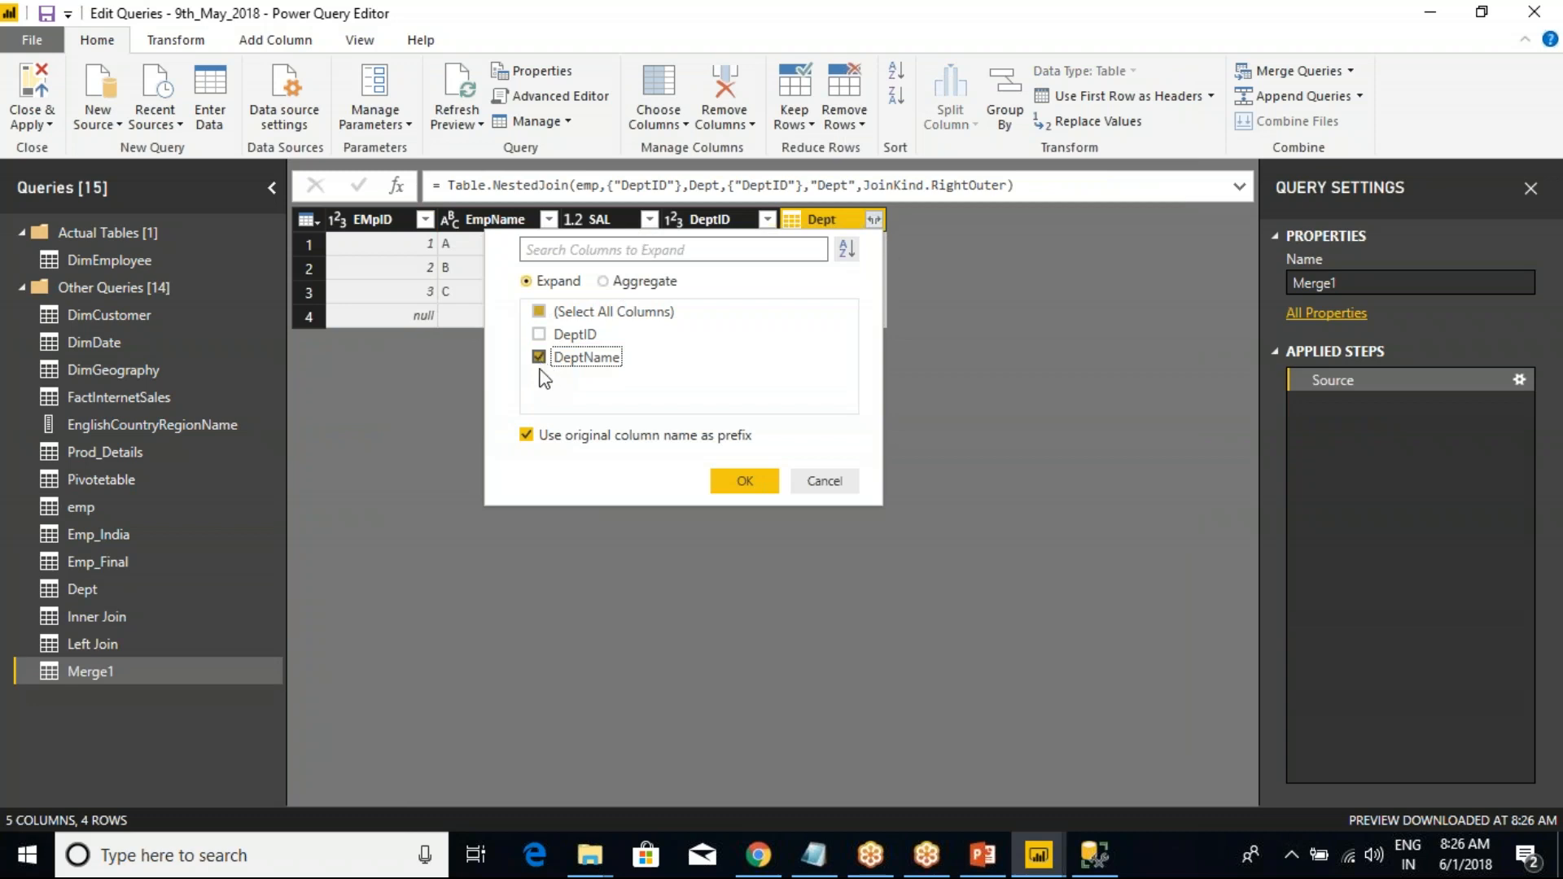
left_click(742, 480)
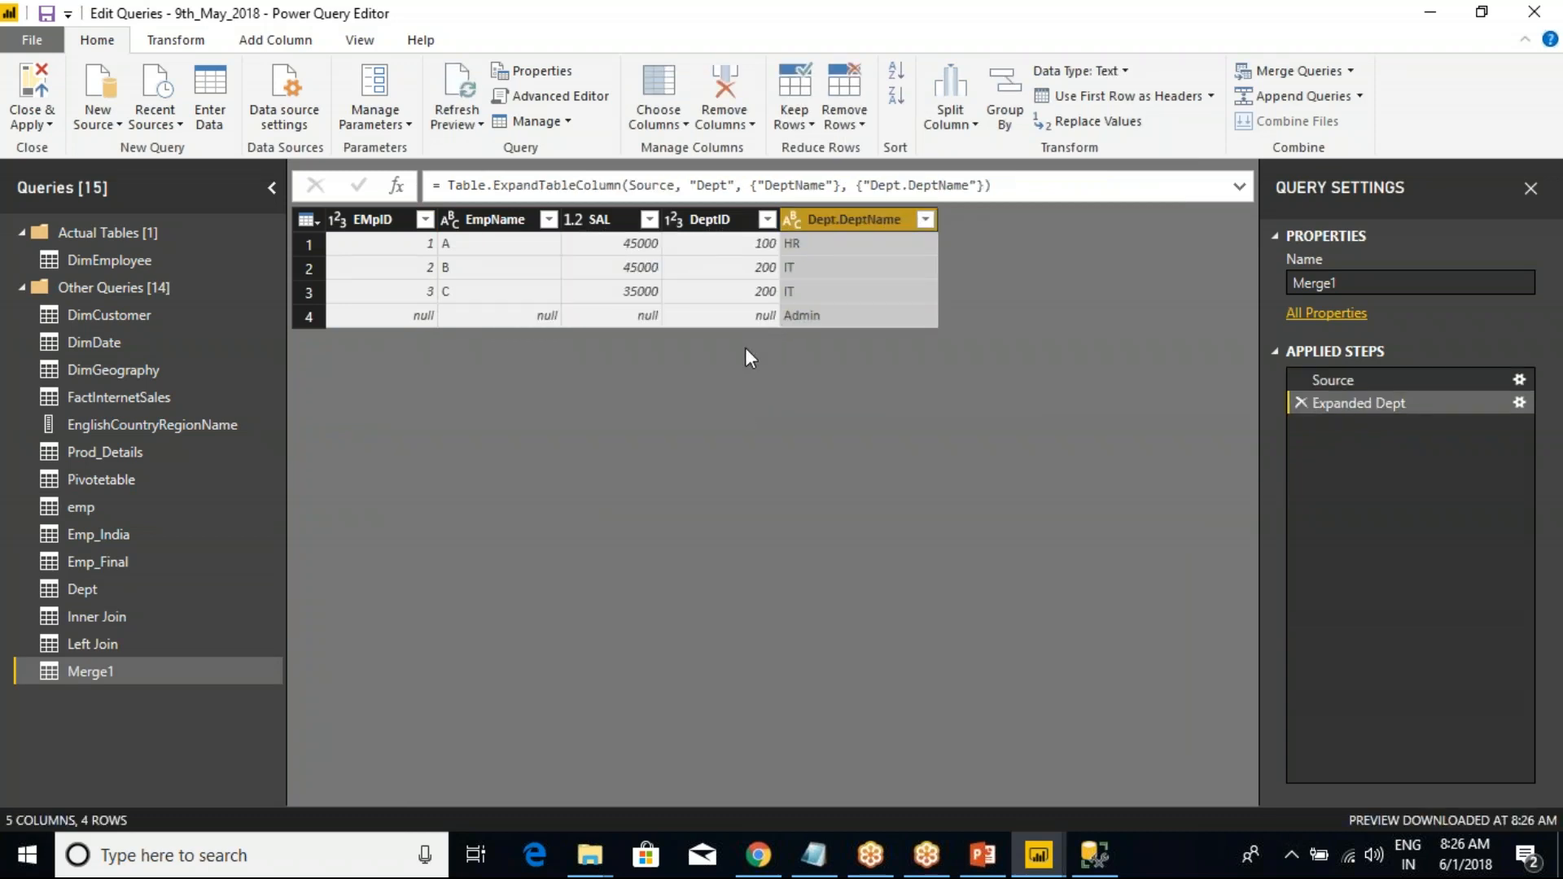
- Rename the Right Outer merged query as Right Join
right_click(112, 671)
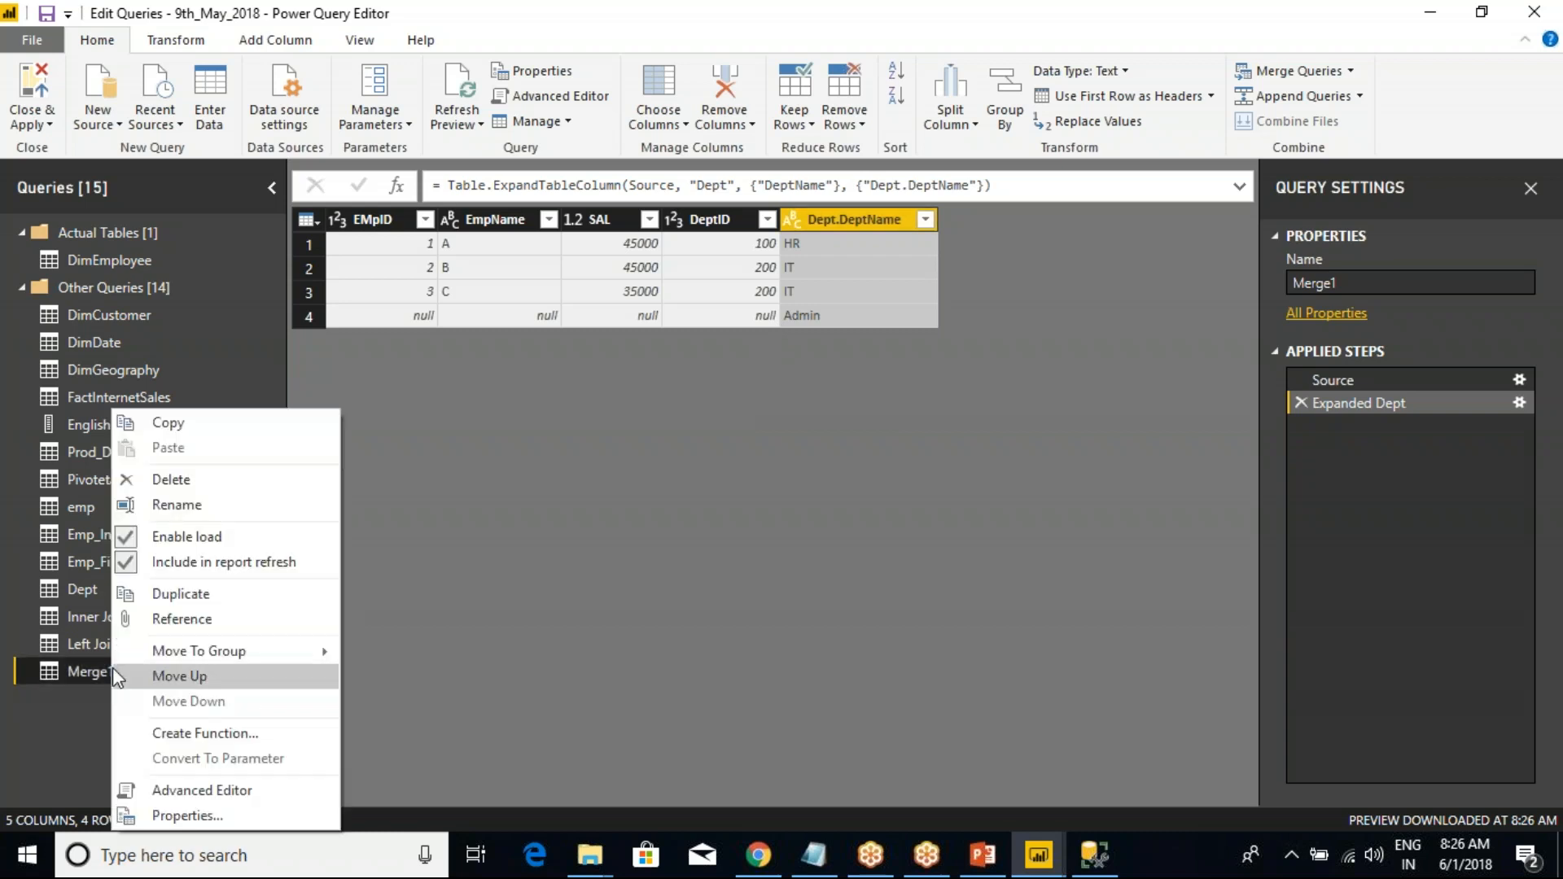
left_click(194, 506)
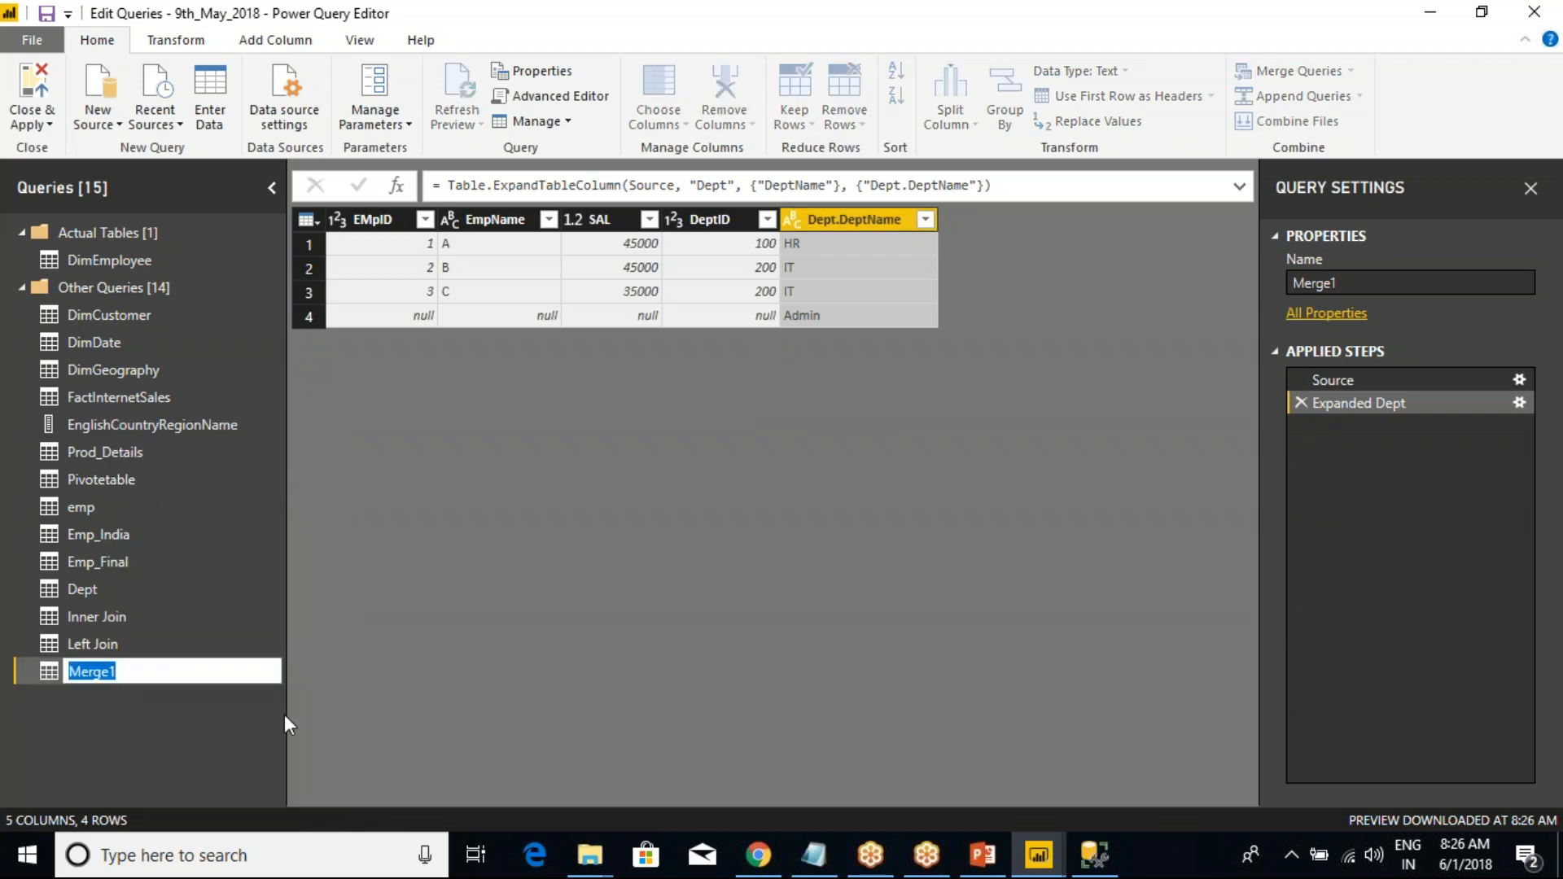
type("Right Join")
key("Return")
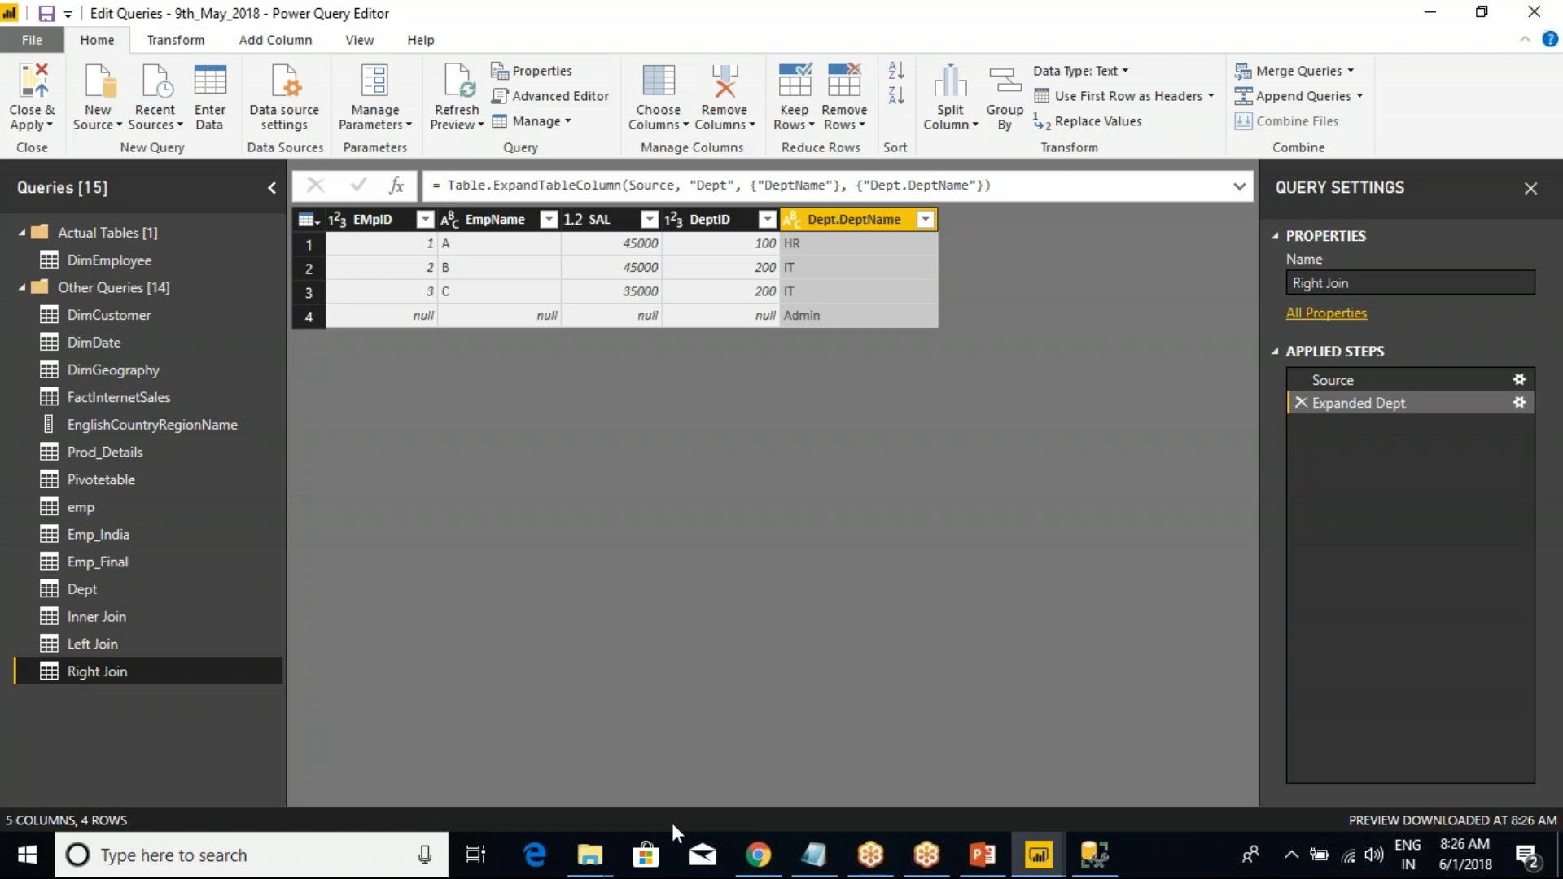
- Run the SELECT queries on EMP and Dept in SQL Server Management Studio and compare their rows with the Right Join query in Power Query Editor
left_click(1093, 855)
left_click(593, 249)
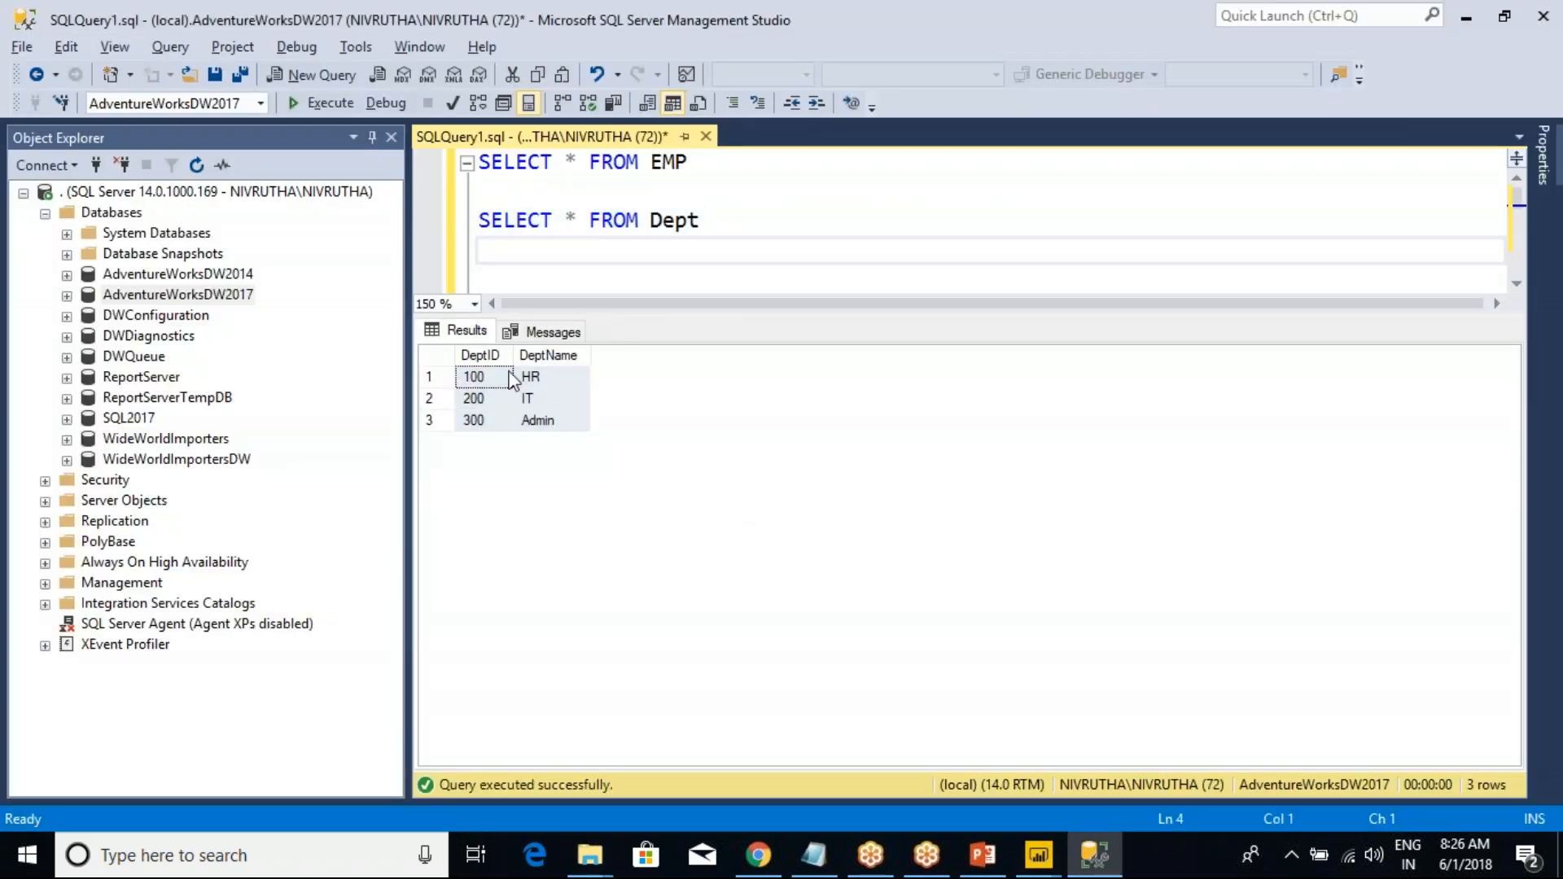
left_click_drag(725, 236, 479, 162)
left_click(330, 103)
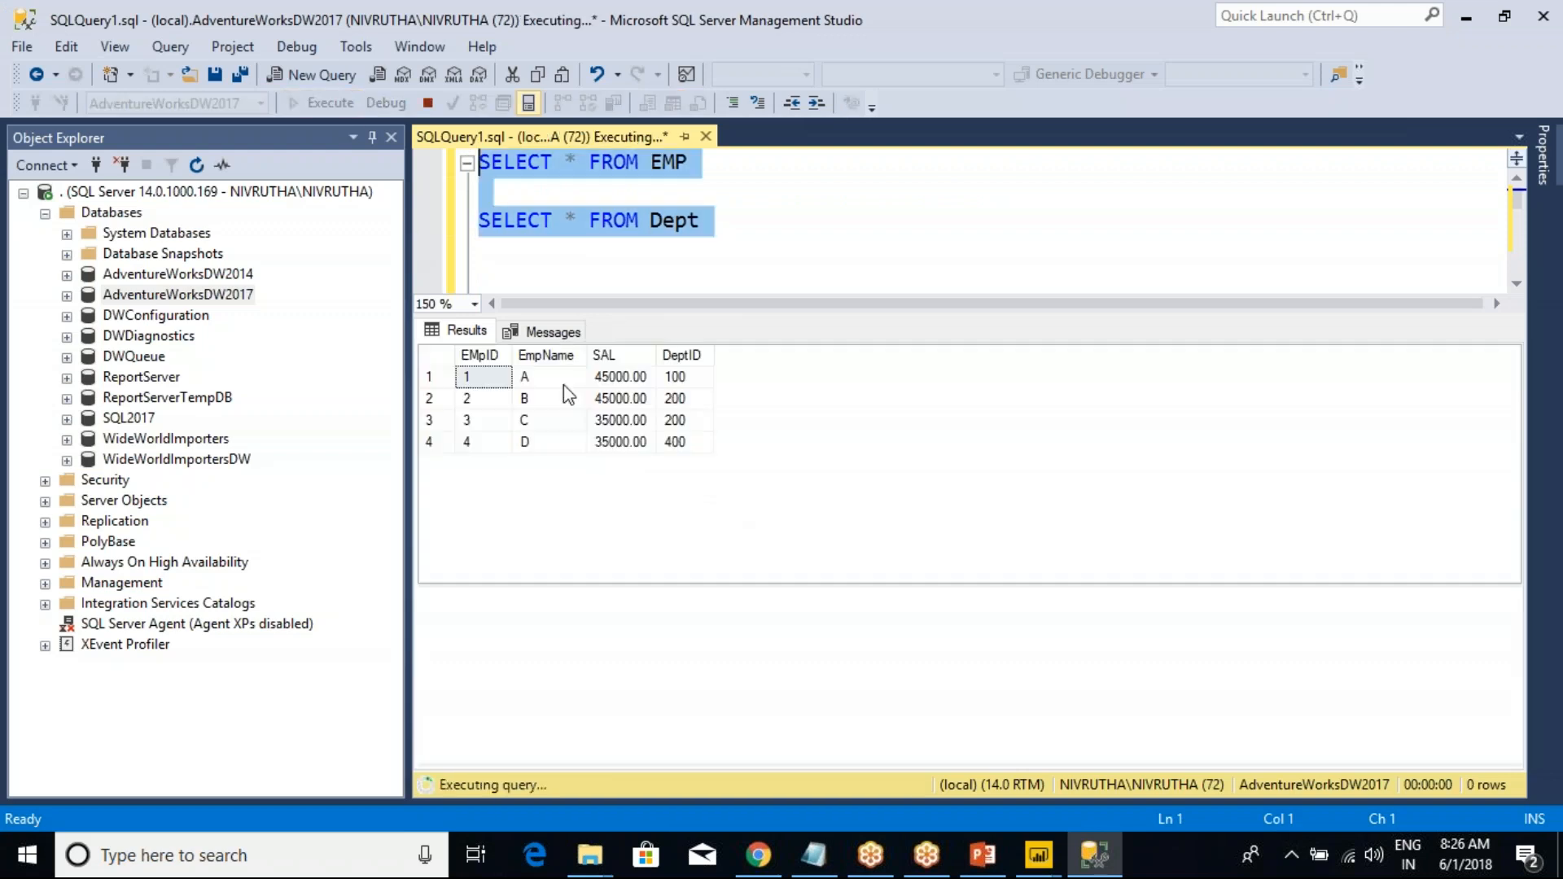
key("alt+Tab")
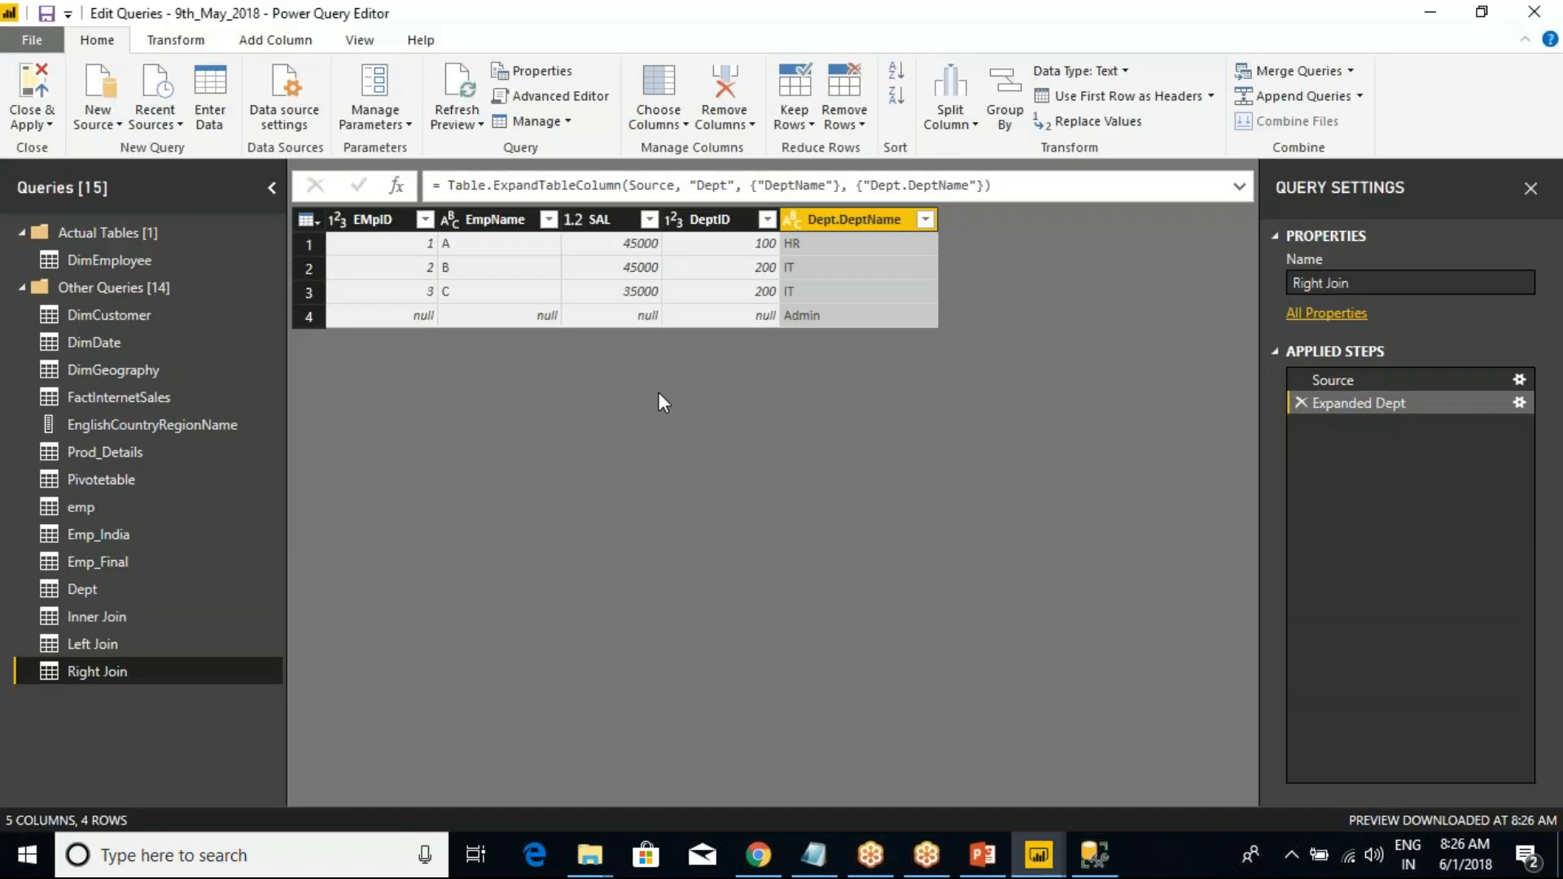
key("alt+Tab")
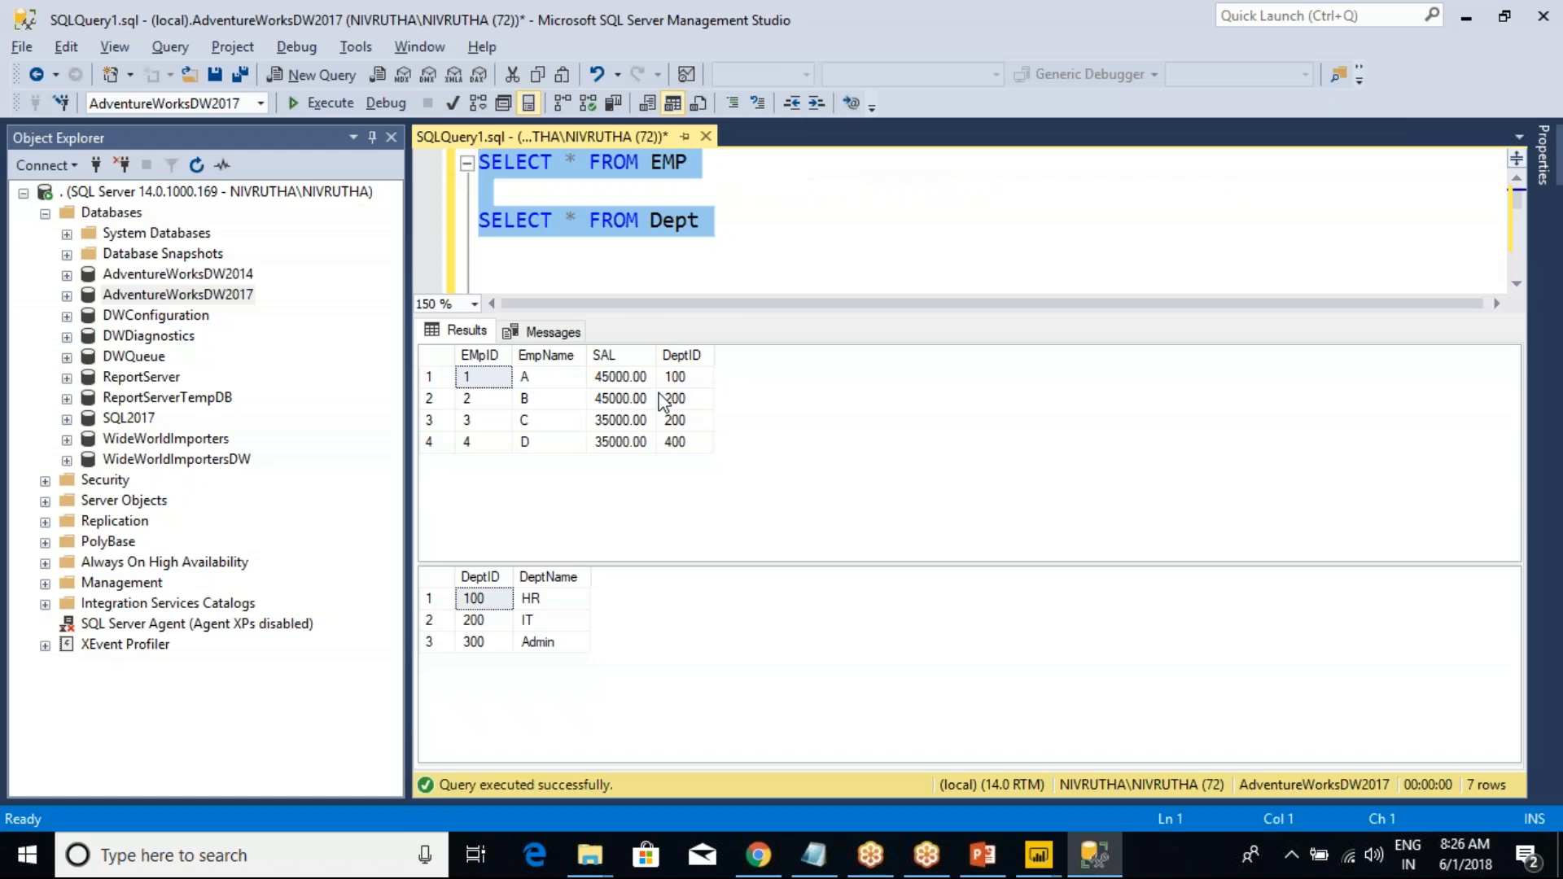
key("alt+Tab")
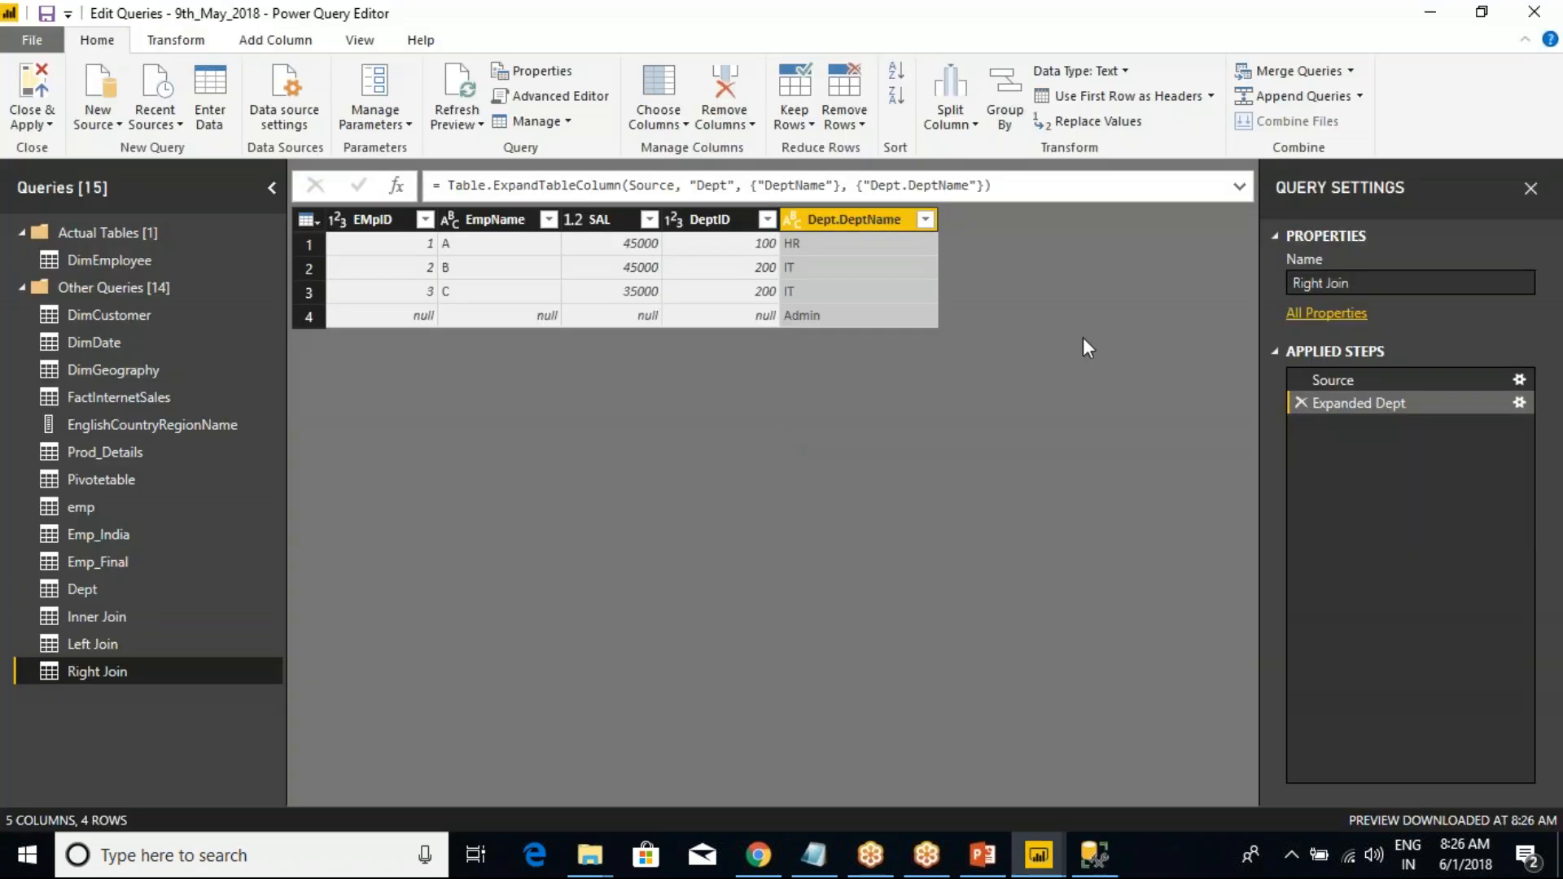
- Review the Right Join query's Expanded Dept and Source settings, examining the two tables and the join kind
left_click(1518, 402)
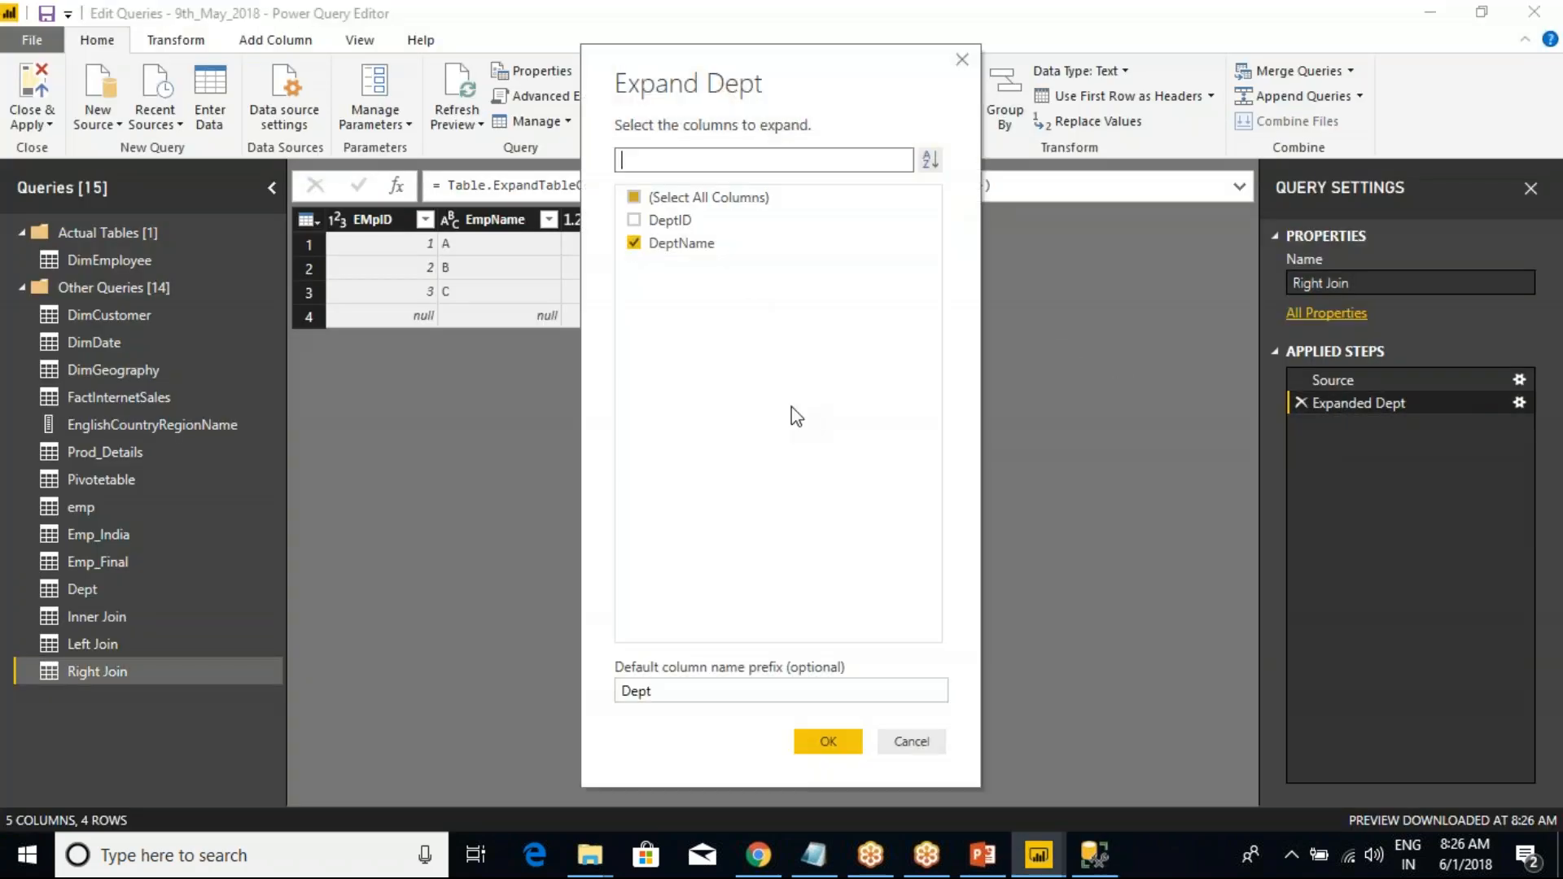
left_click(910, 740)
left_click(1519, 380)
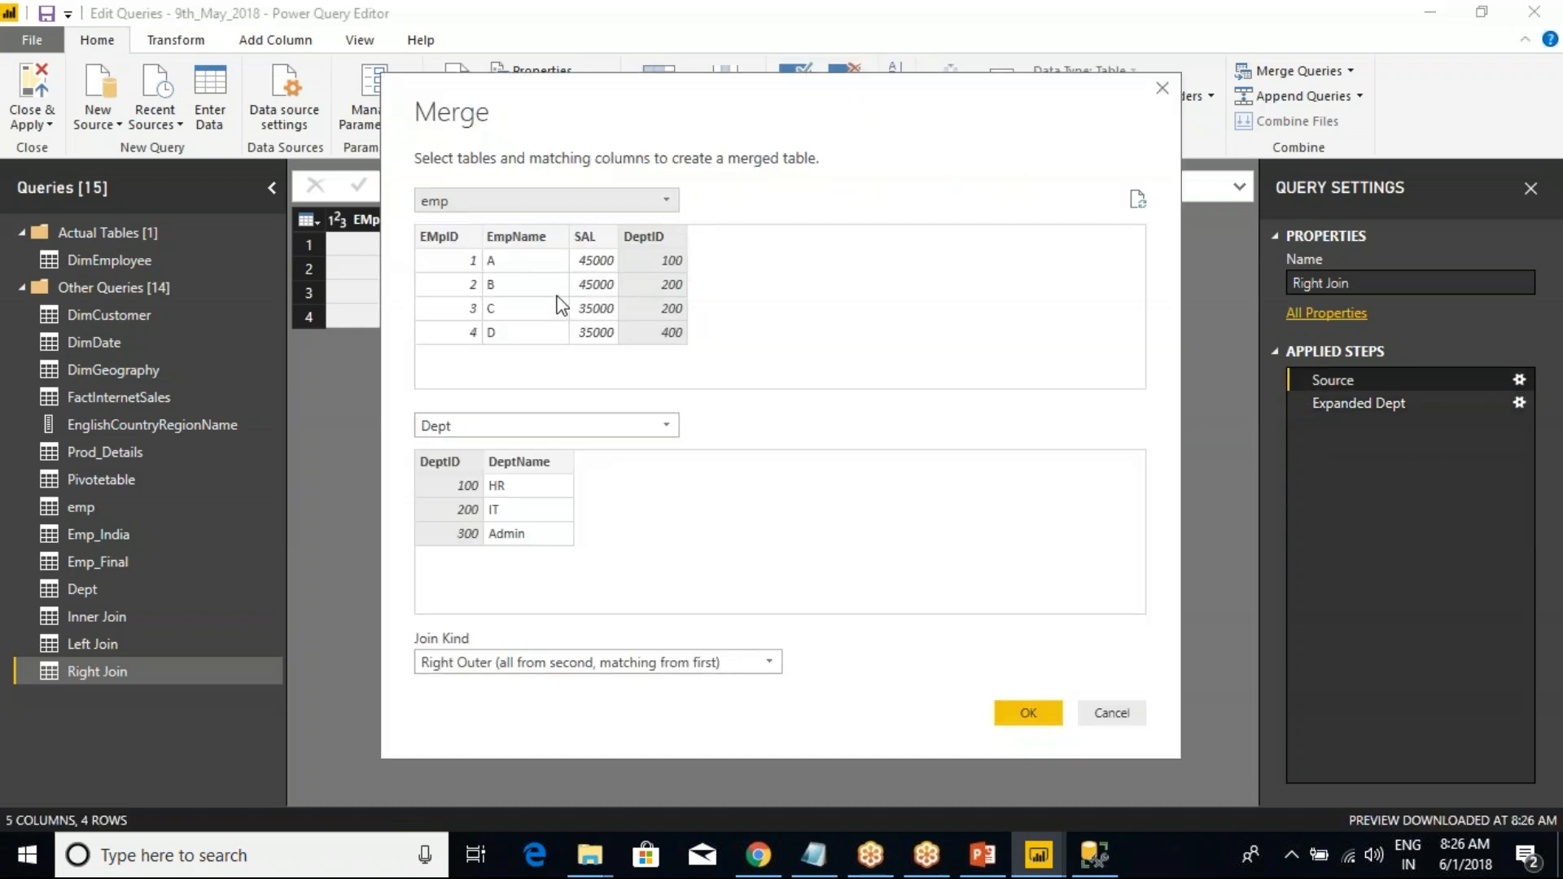
left_click_drag(394, 399, 623, 543)
key("Escape")
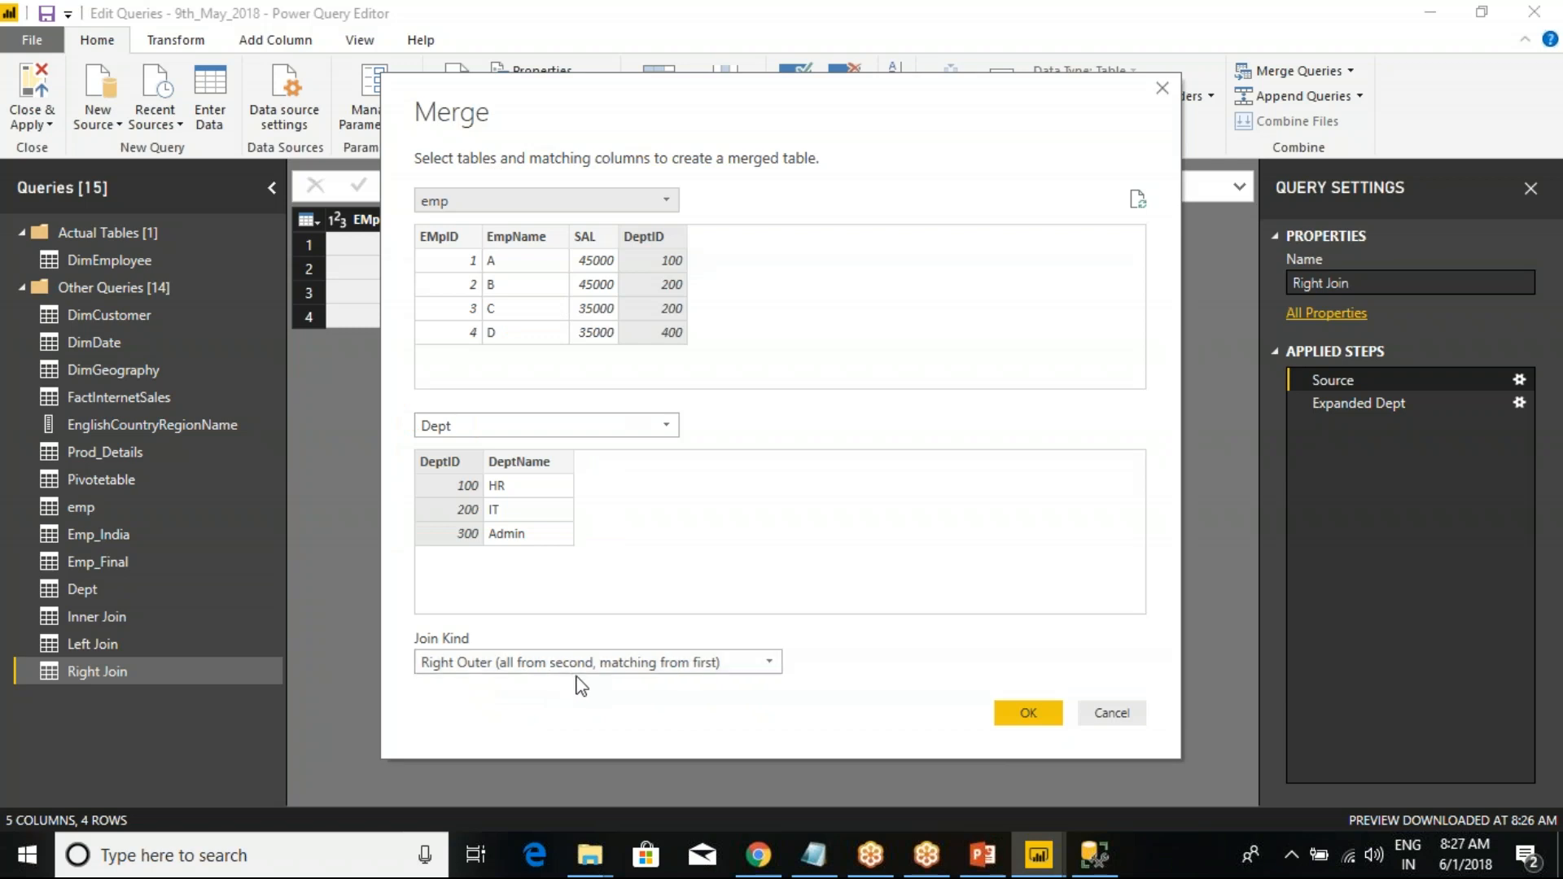
key("ctrl+2")
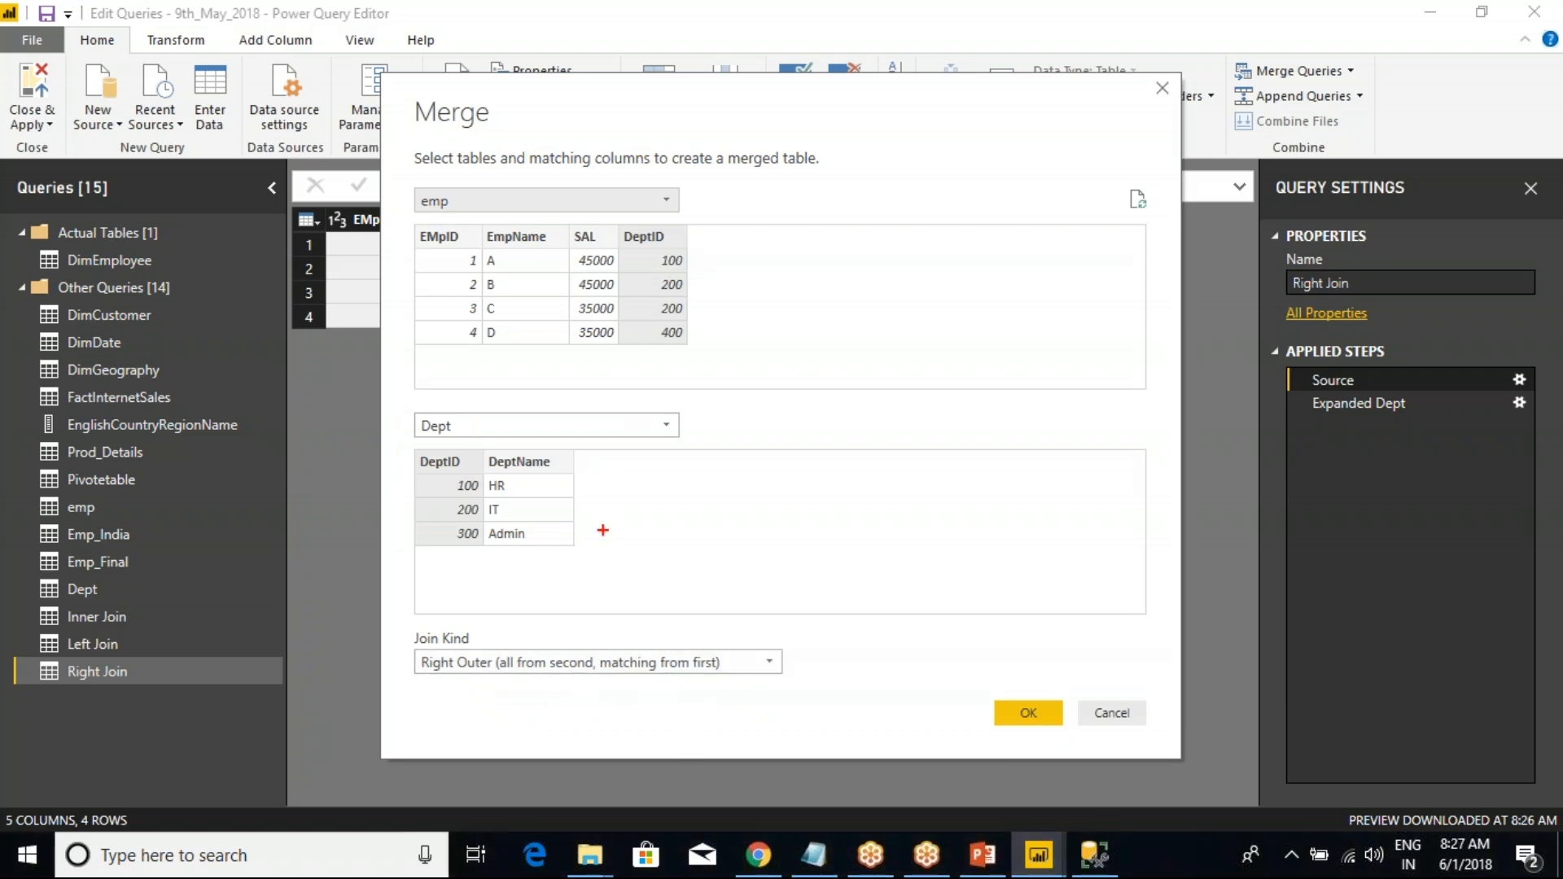
left_click_drag(685, 312, 765, 226)
left_click_drag(634, 551, 714, 422)
key("Escape")
- Switch to SQL Server Management Studio and rerun the EMP and Dept SELECT queries together
key("alt+Tab")
left_click_drag(720, 224, 481, 163)
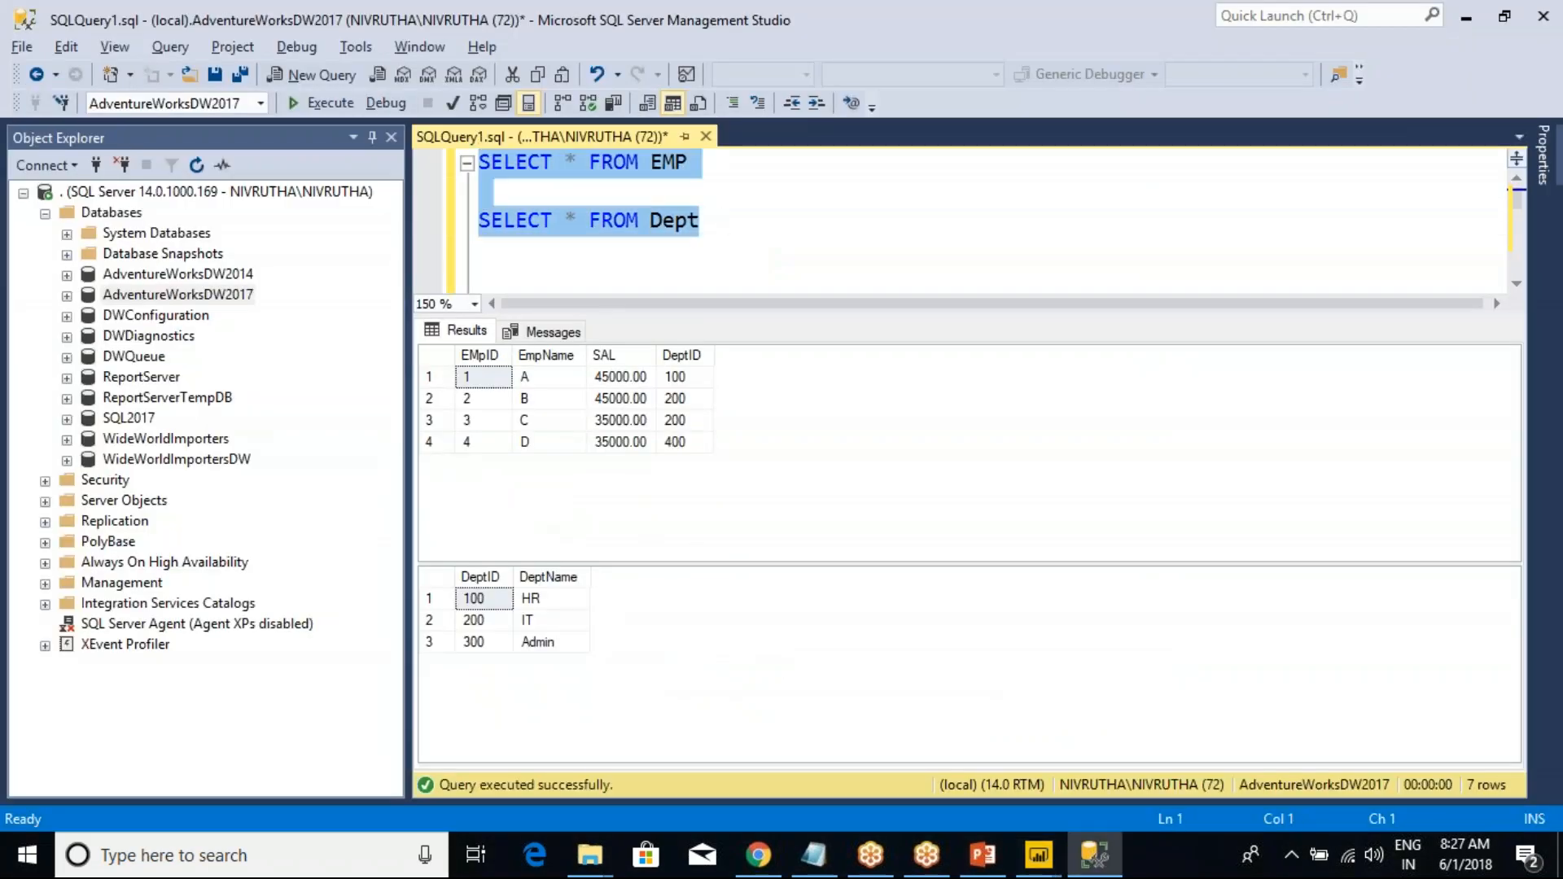
left_click(327, 103)
- Compare the DeptID values in the Dept results with the employee rows for departments 100 and 200
left_click(442, 576)
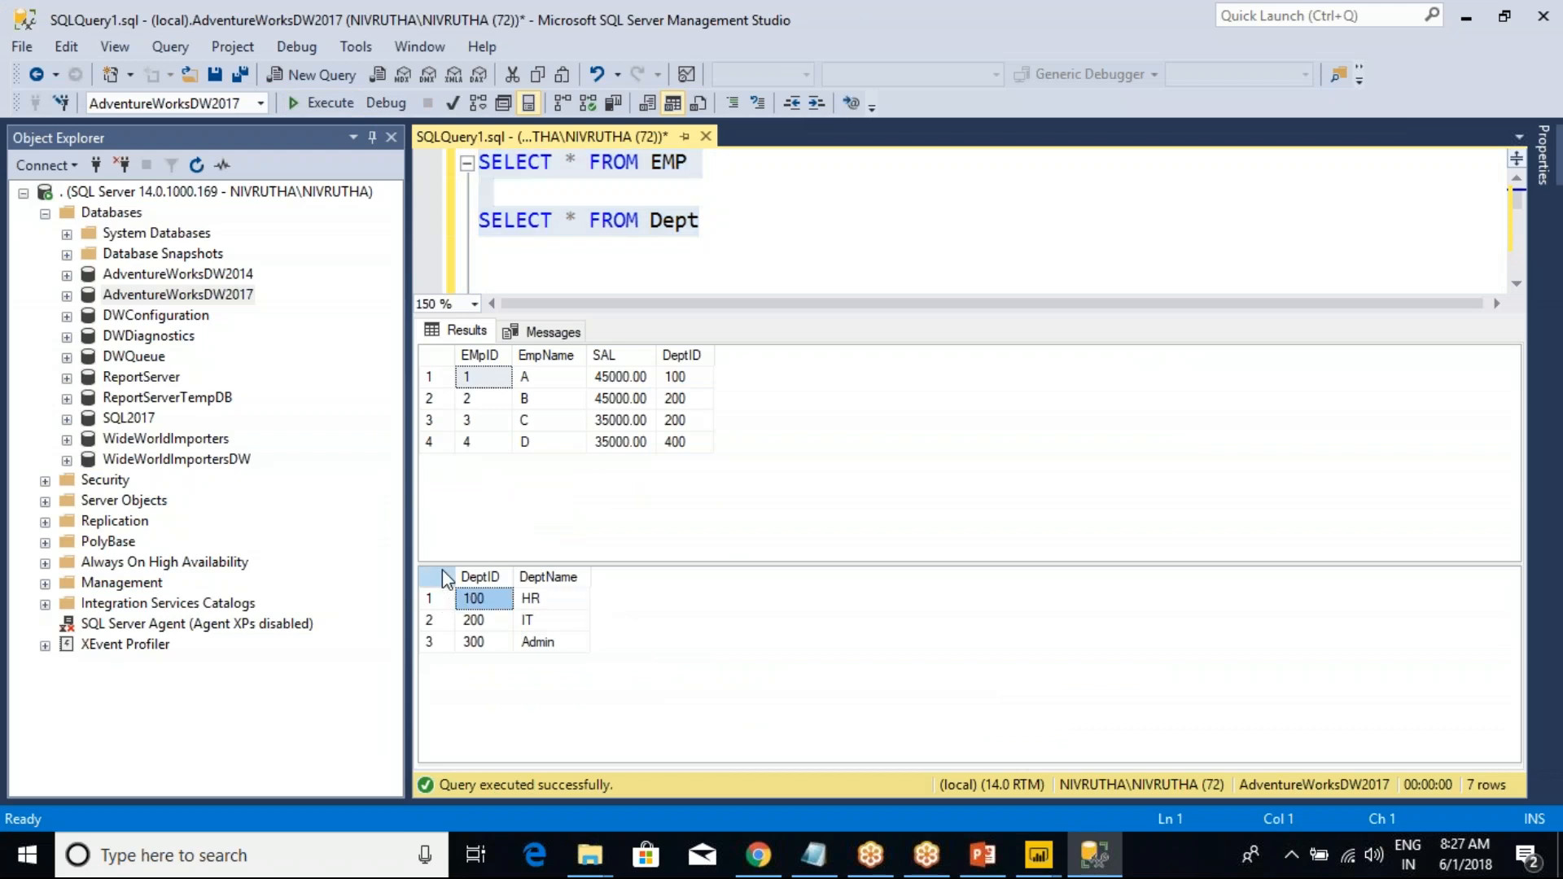
left_click(494, 601)
left_click(487, 621)
left_click(480, 643)
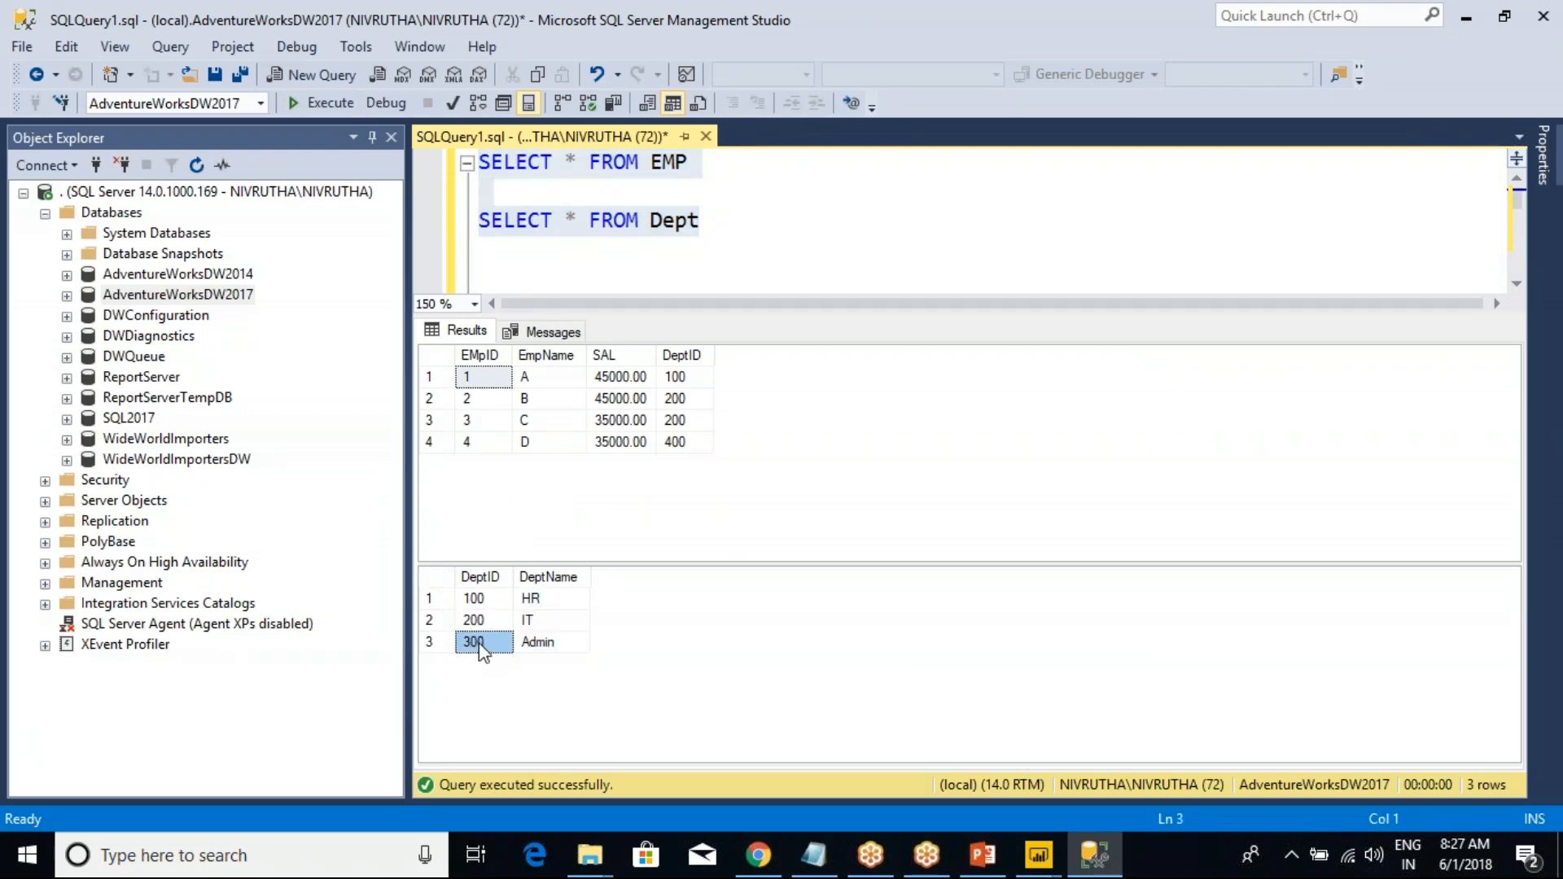
left_click(492, 603)
left_click(679, 379)
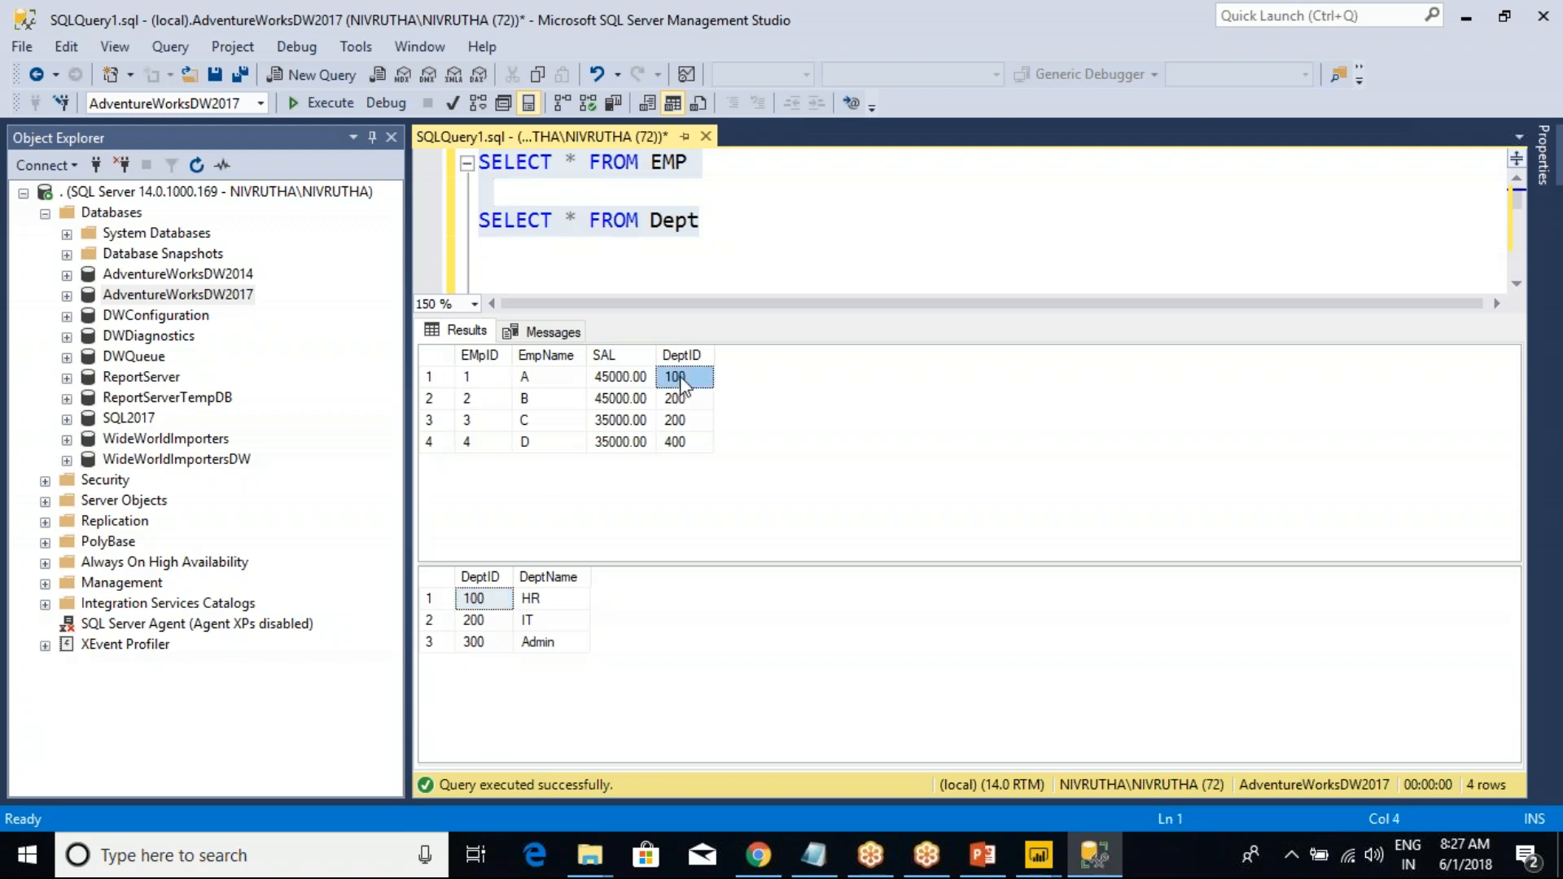
left_click(482, 621)
left_click(680, 402)
left_click_drag(681, 407, 480, 430)
- Return to Power Query Editor, close the merge settings without changes, and examine the rows of employees B and C with their DeptID
key("alt+Tab")
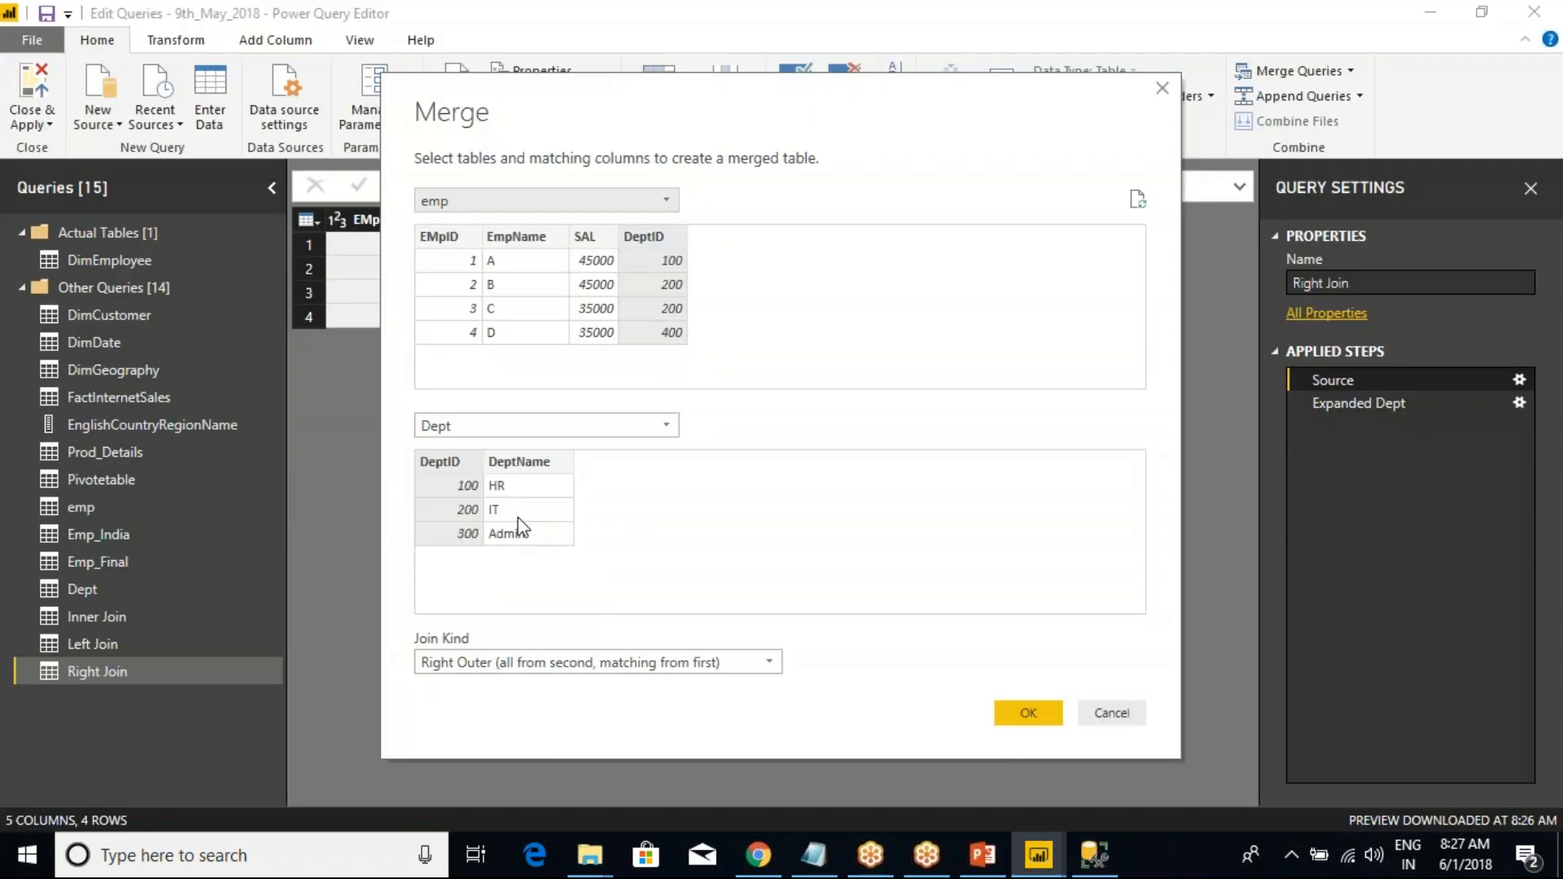
left_click(1115, 714)
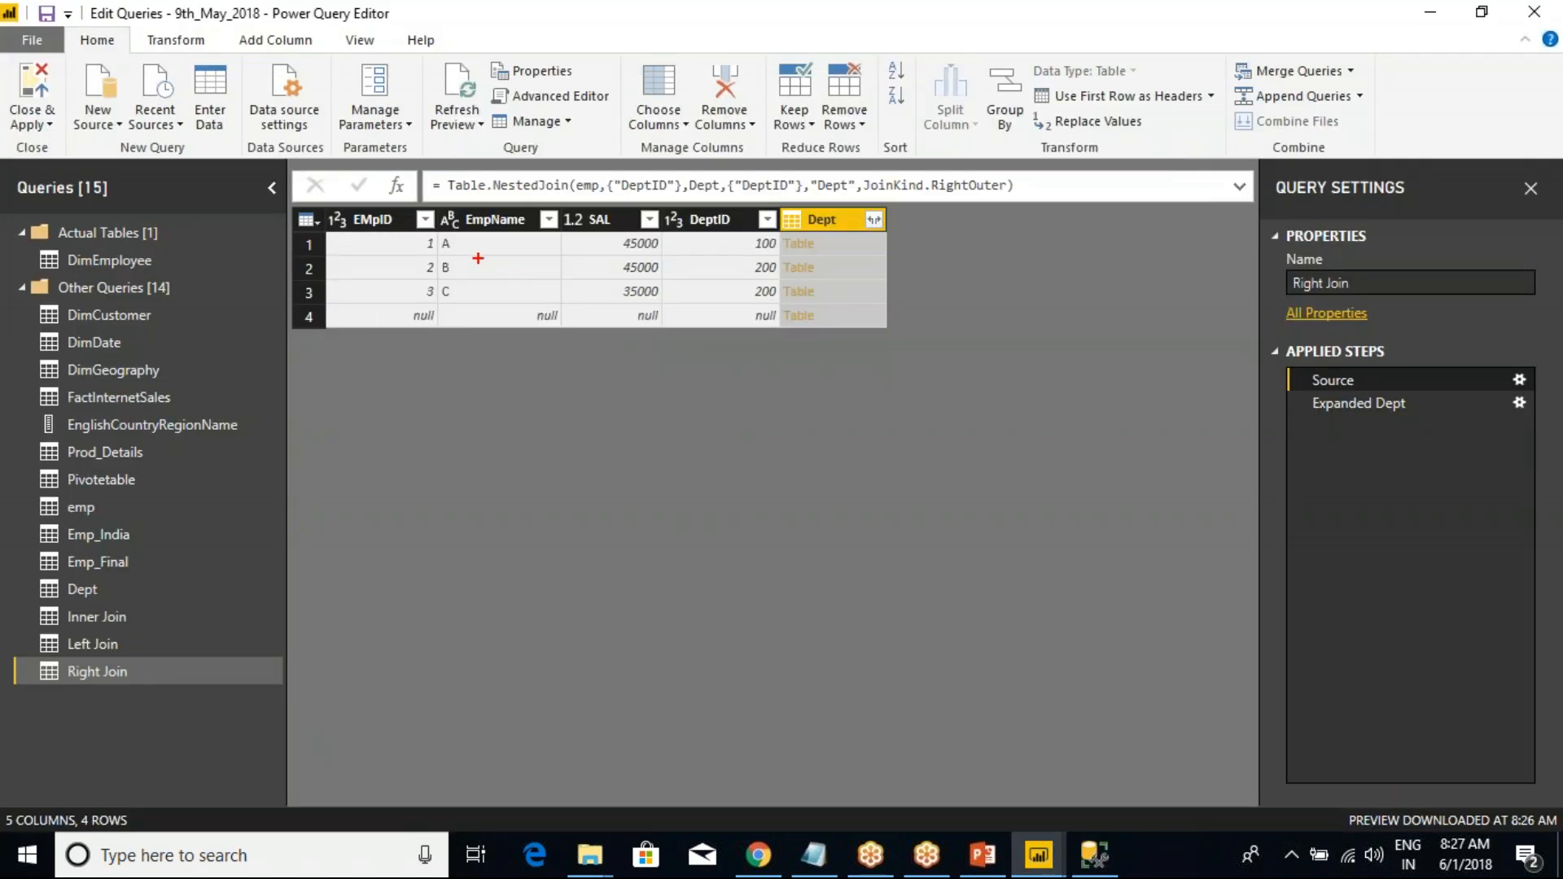
left_click_drag(473, 281, 491, 288)
left_click_drag(714, 259, 777, 295)
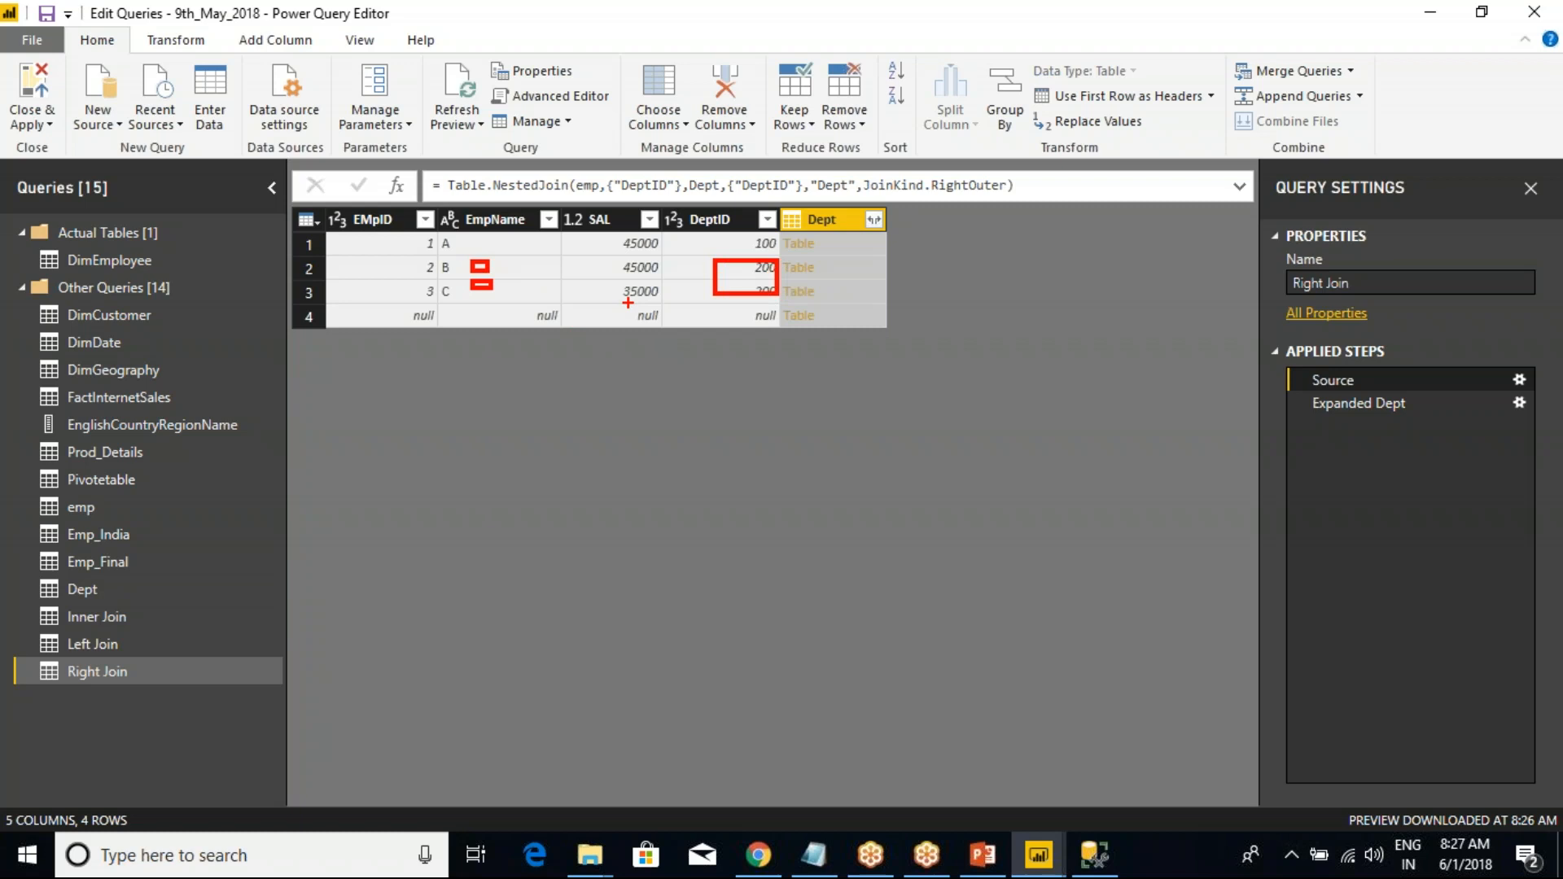
key("Escape")
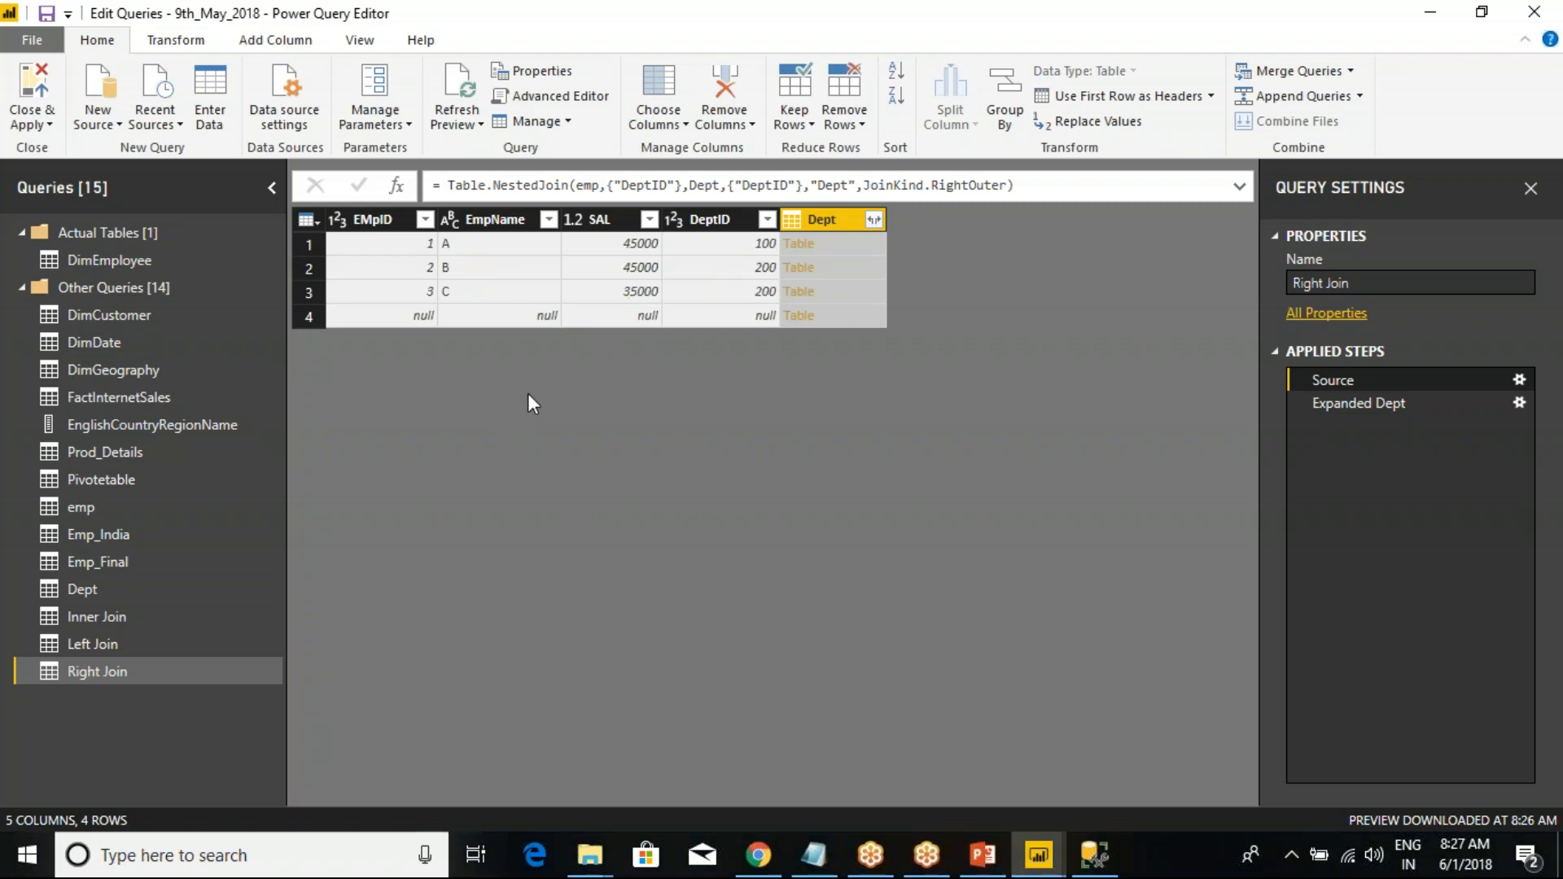
- Check the Admin department's DeptID 300 against the EMP rows in SQL Server Management Studio, then return to the Right Join query
key("alt+Tab")
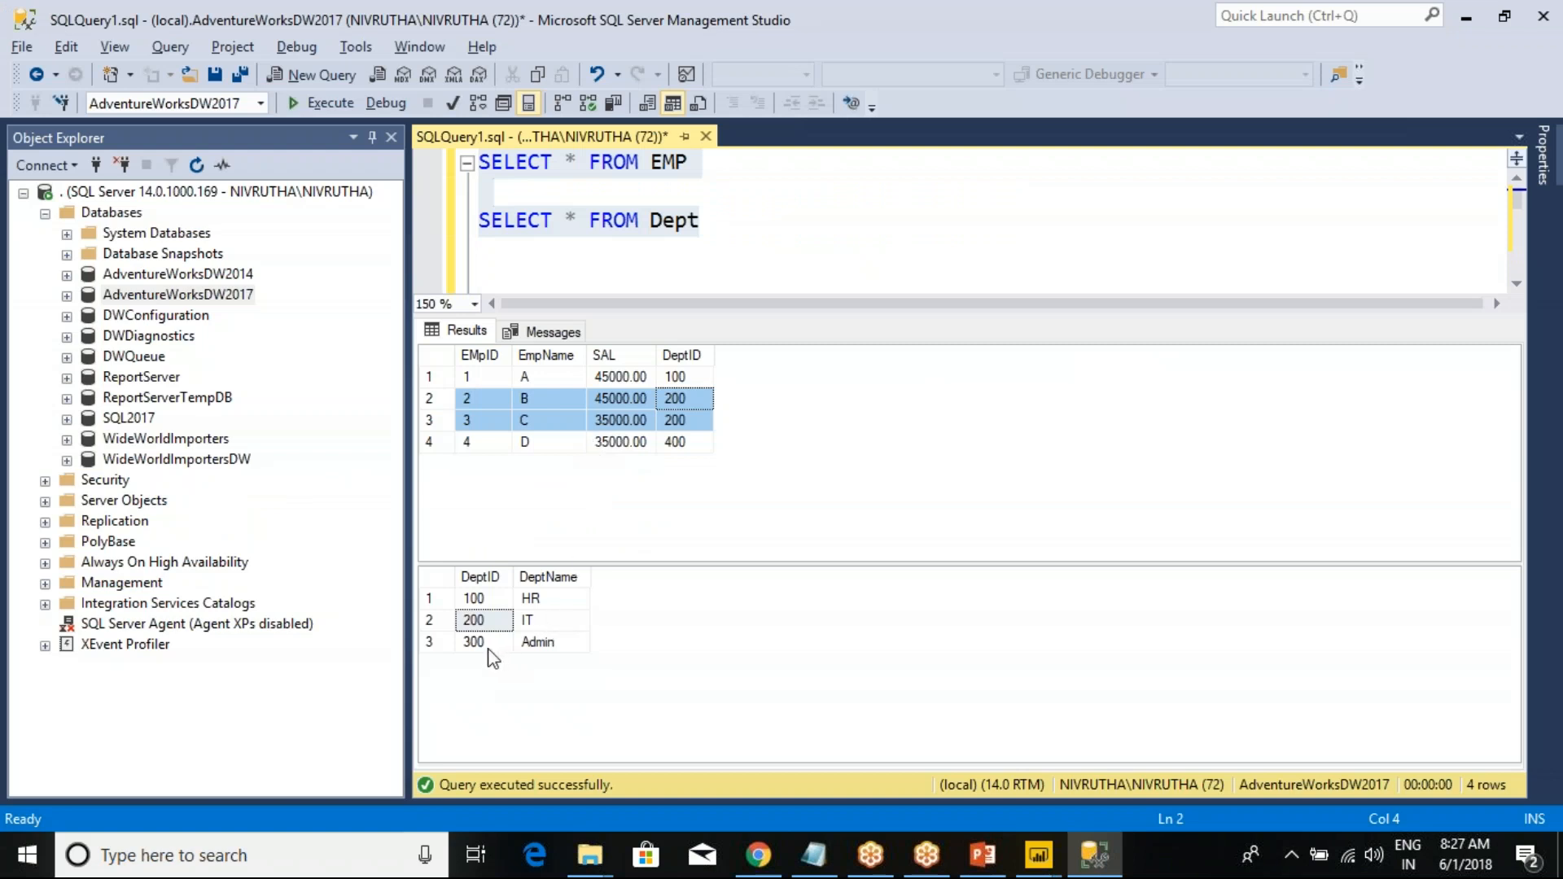
left_click(545, 642)
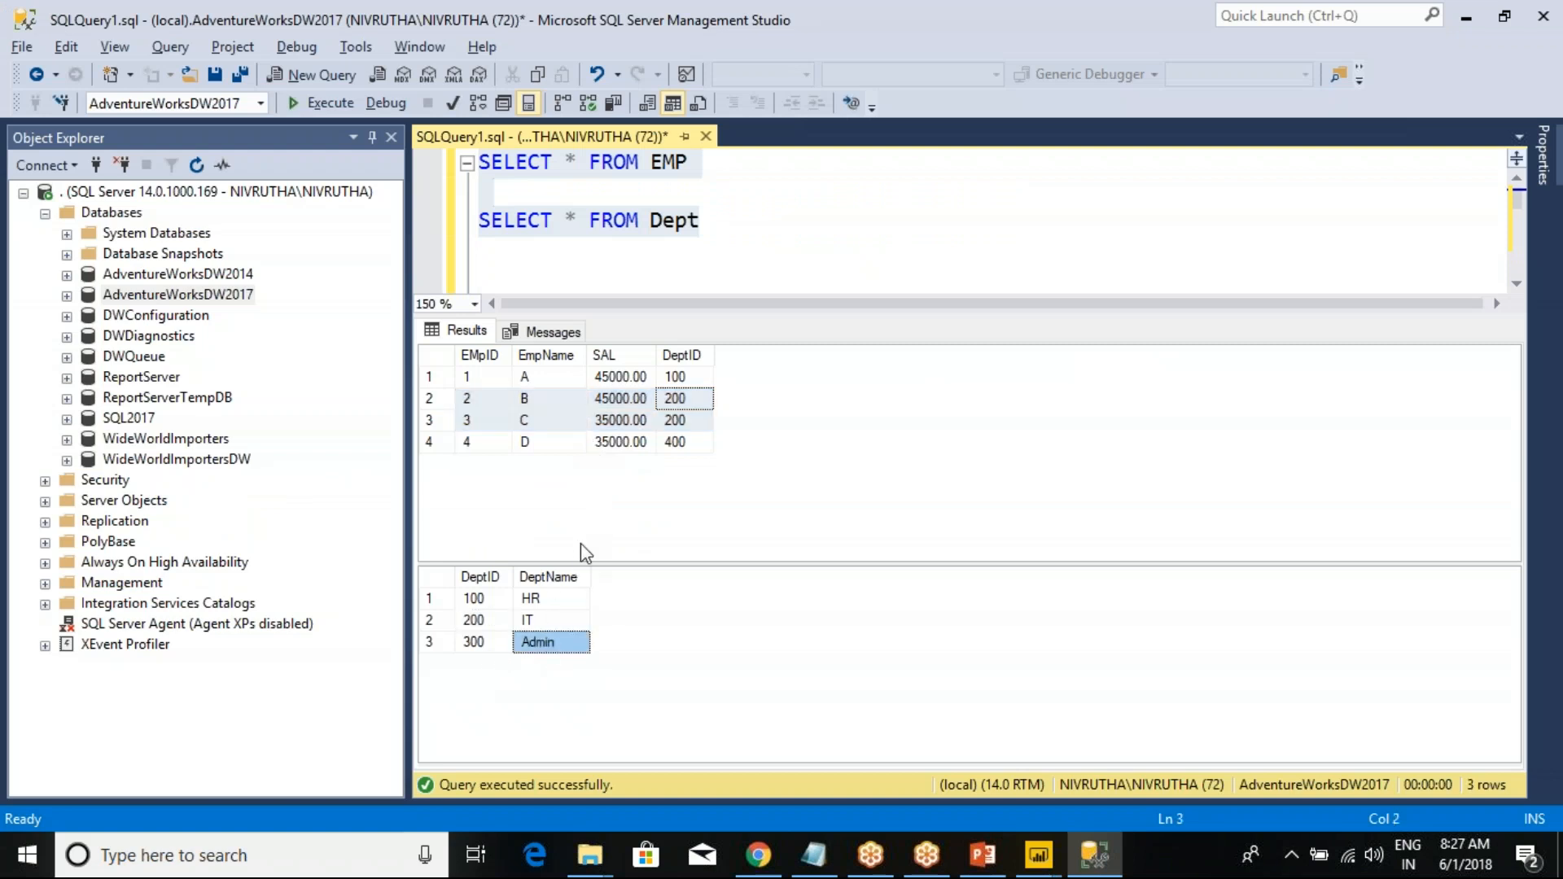
left_click(482, 601)
left_click(488, 644)
left_click(538, 646)
left_click_drag(483, 644, 539, 639)
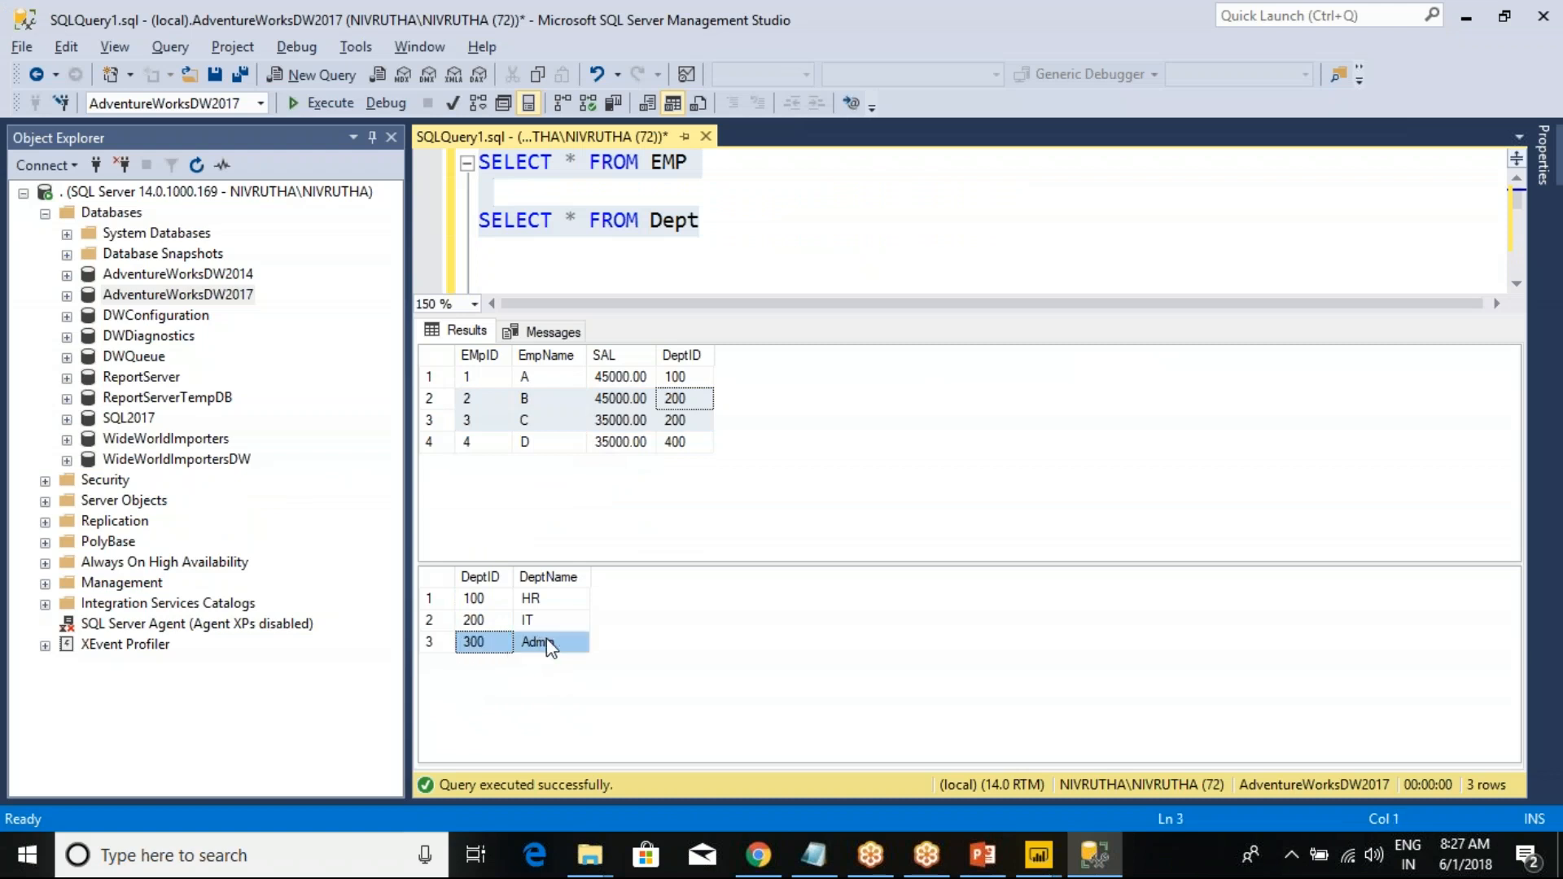
left_click(472, 643)
left_click_drag(679, 438, 496, 382)
key("alt+Tab")
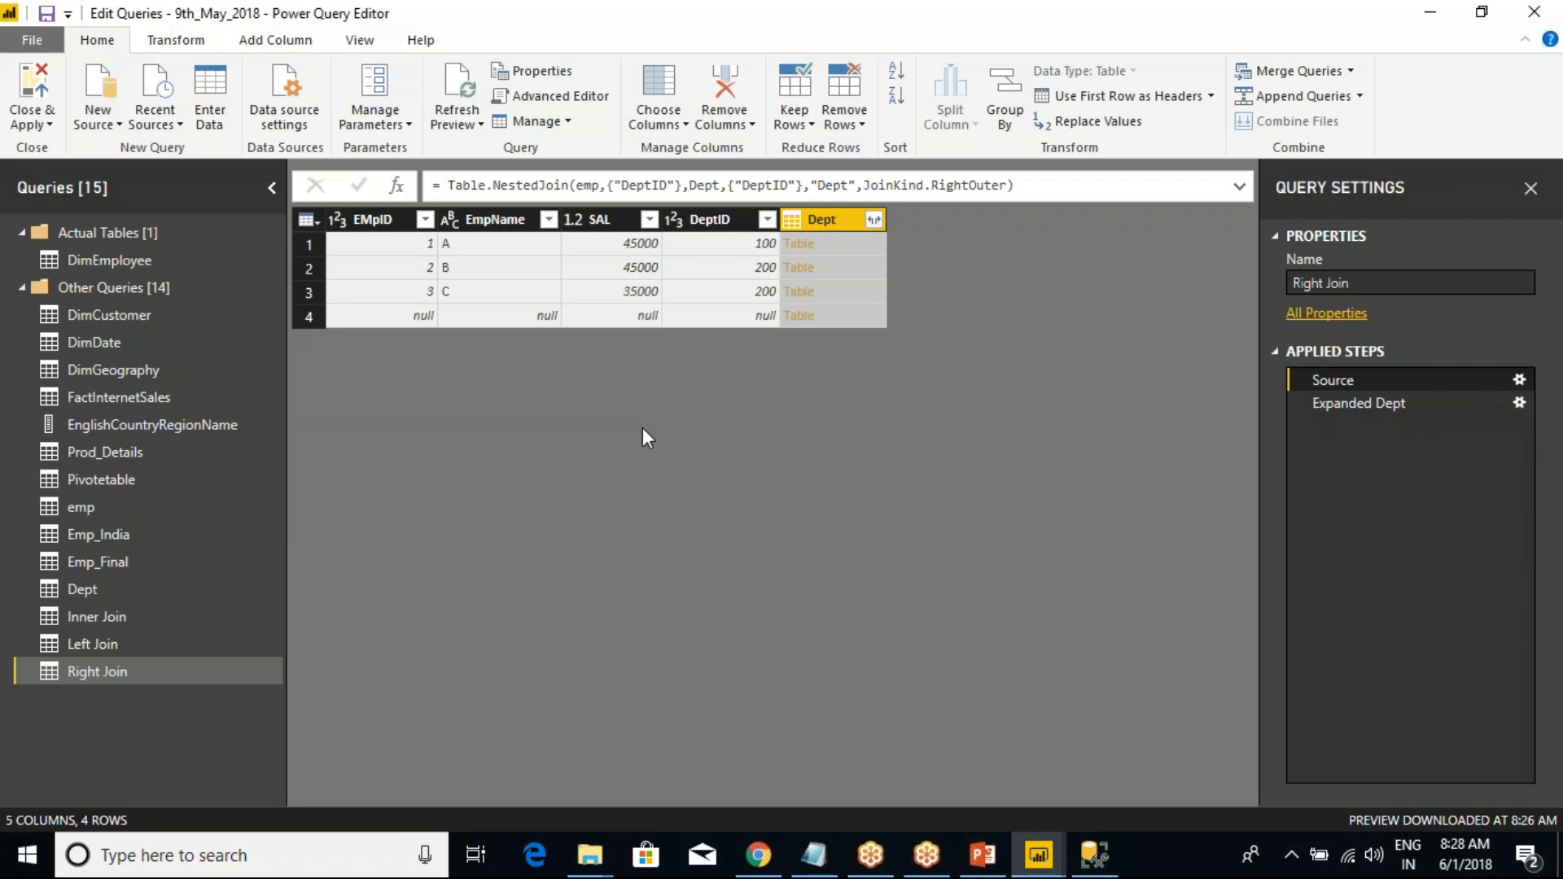
- Examine the unmatched null row in the Right Join query's Source step, and the Admin row in its Expanded Dept step
mouse_move(350, 301)
left_mouse_down()
mouse_move(651, 360)
mouse_move(777, 347)
left_mouse_up()
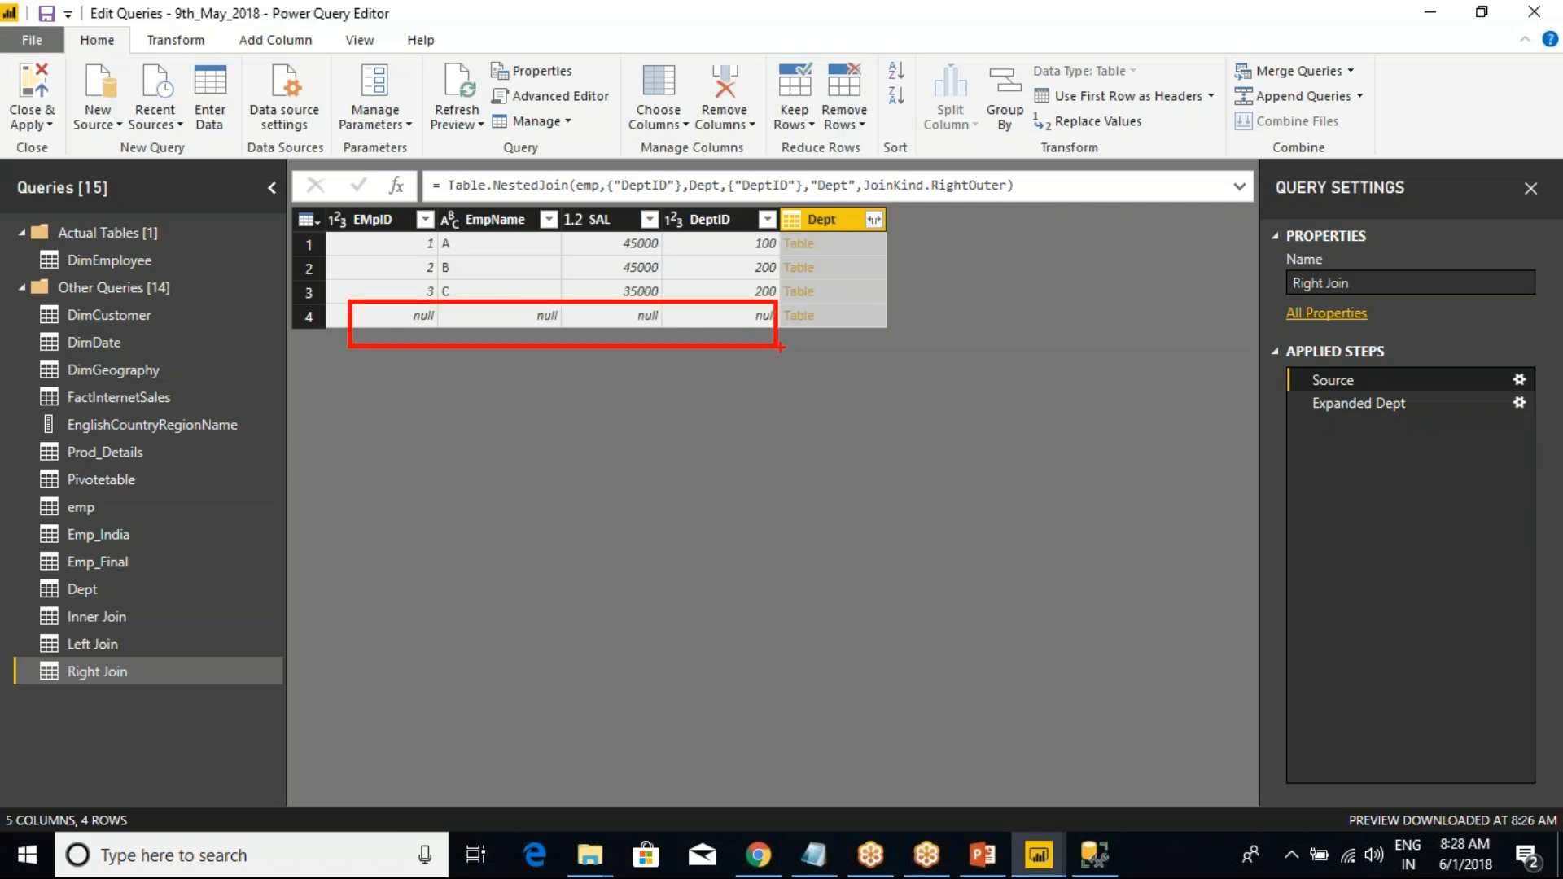
key("Escape")
left_click(1378, 406)
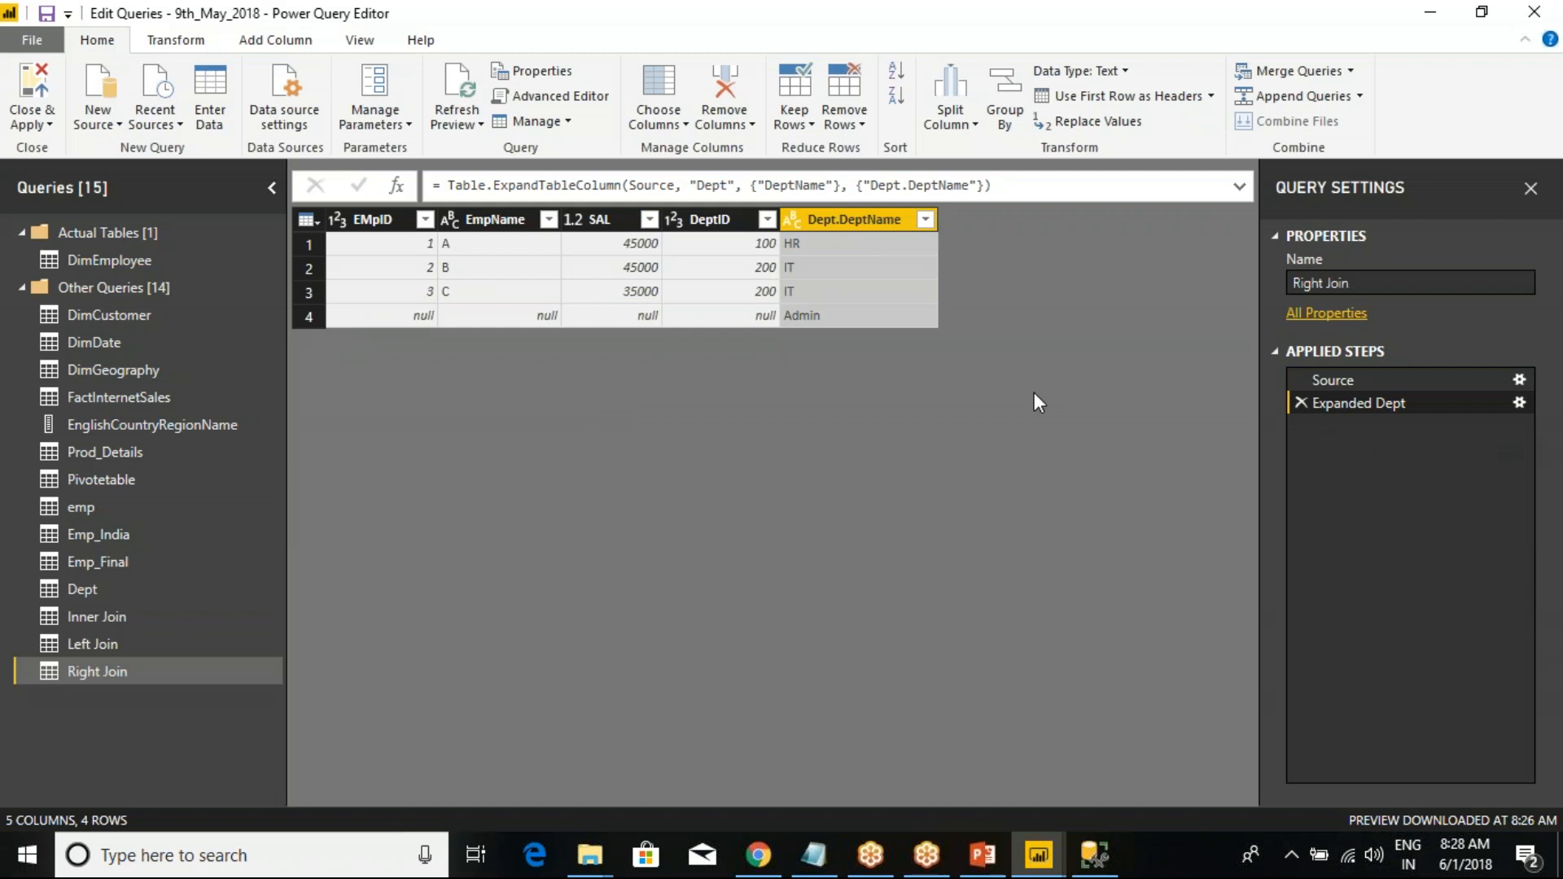
left_click(805, 316)
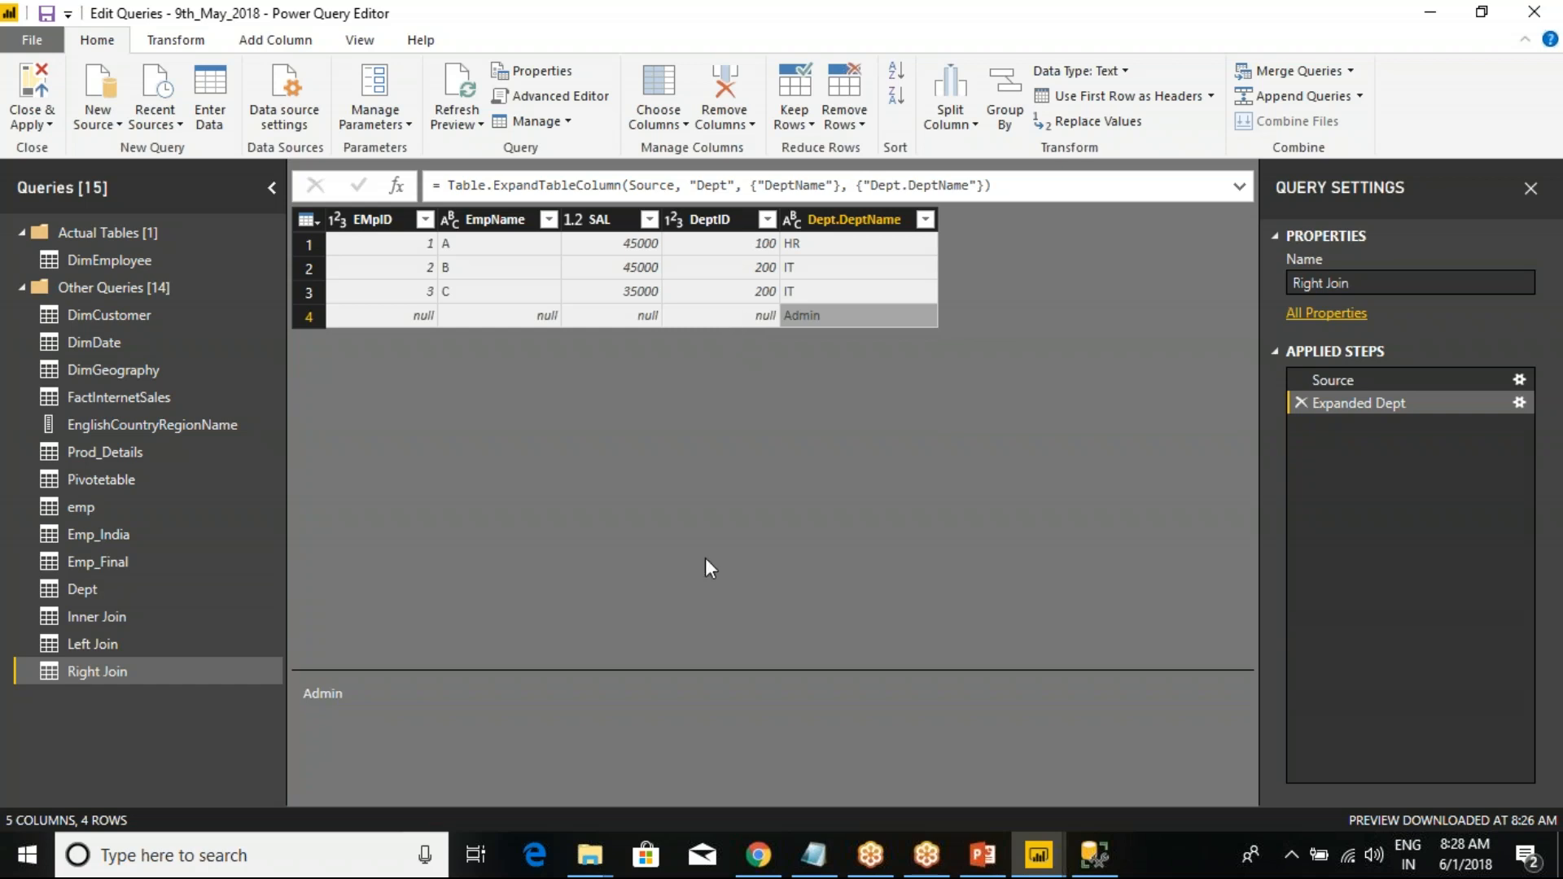
- Switch to the Class Notes in Notepad and list INNER JOIN, LEFT and RIGHT on separate lines under Merge Queries
left_click(813, 854)
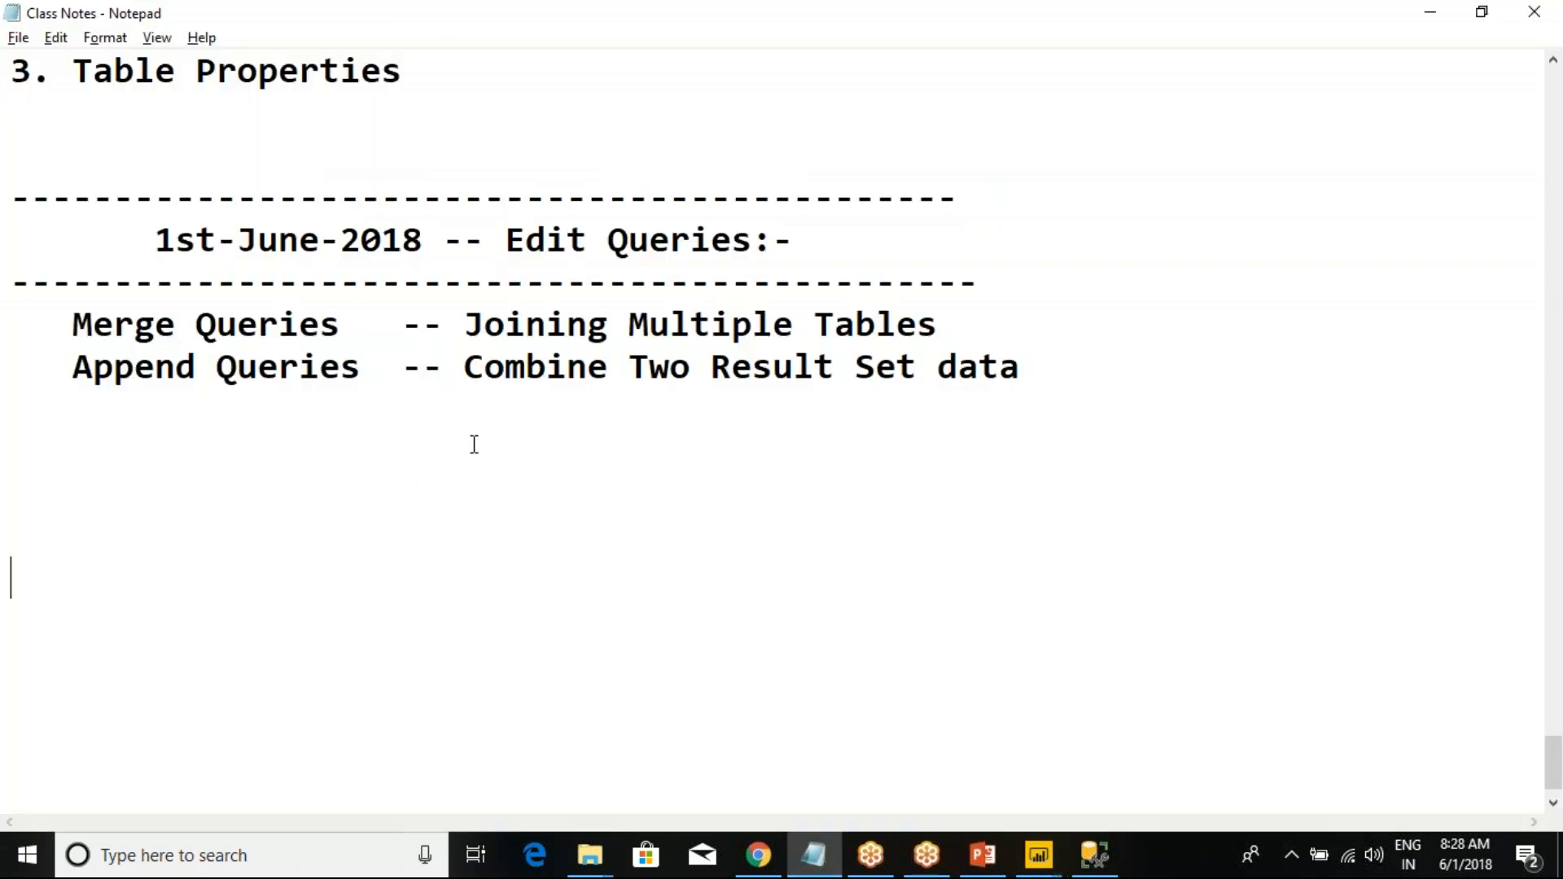
left_click(972, 325)
key("Return")
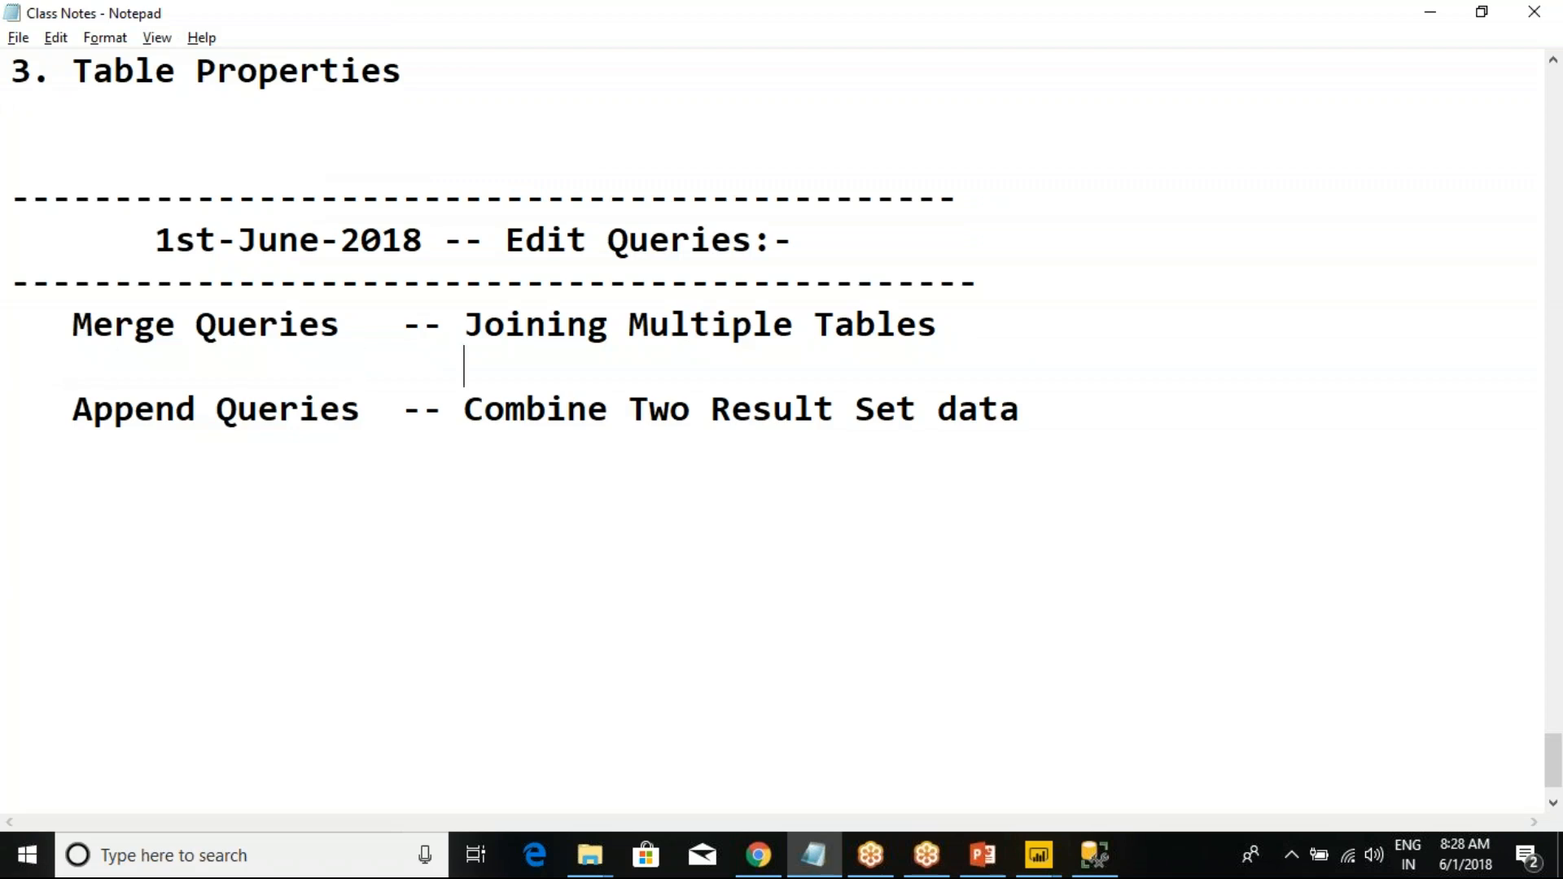
type("INNER JO")
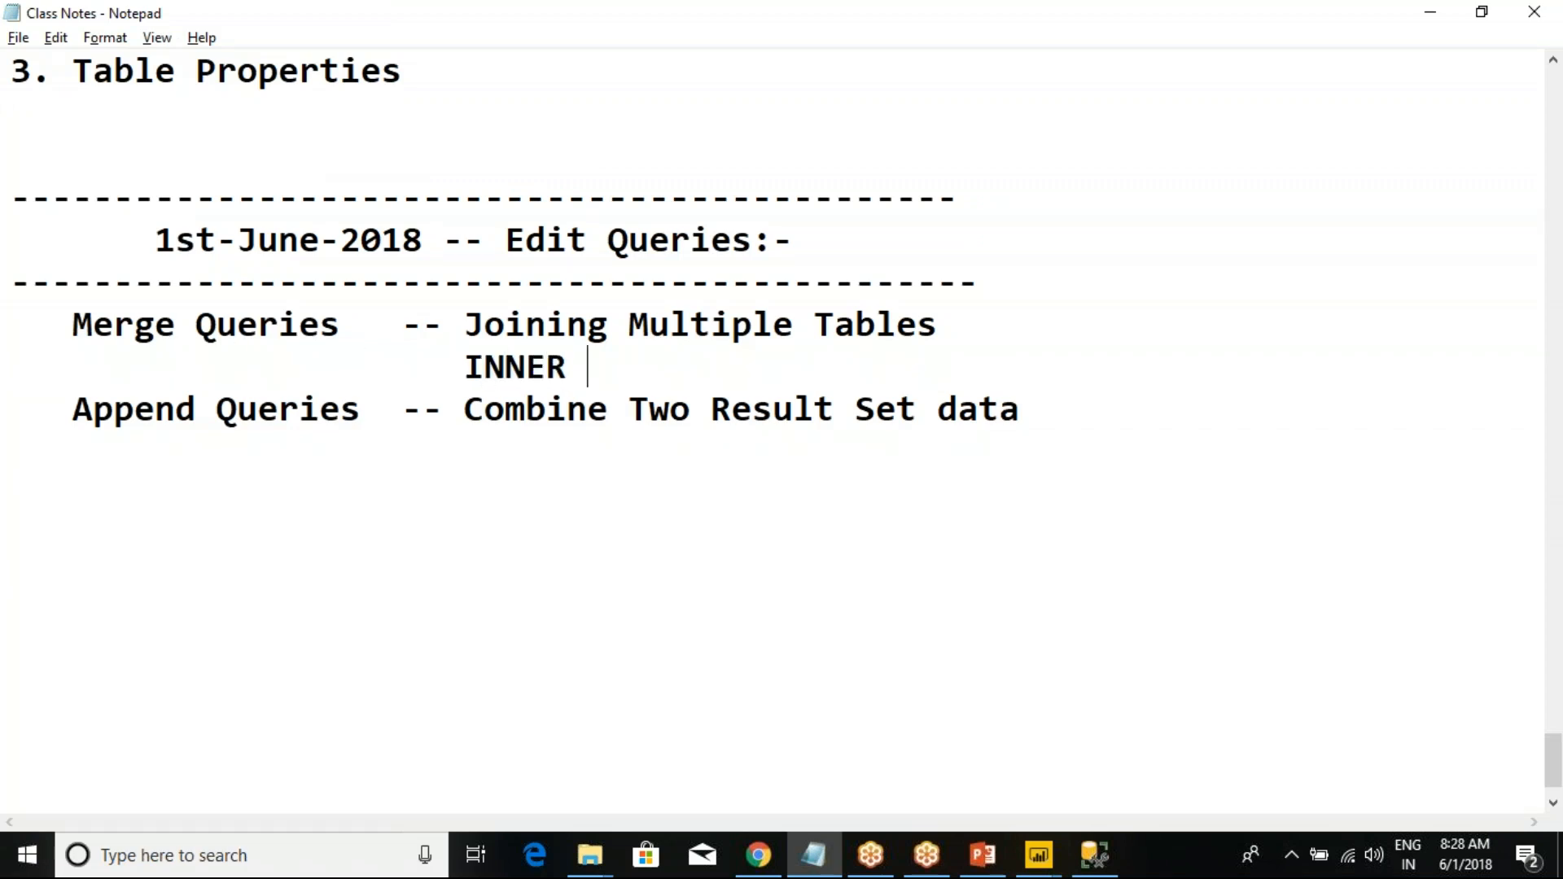
type("IN")
key("Return")
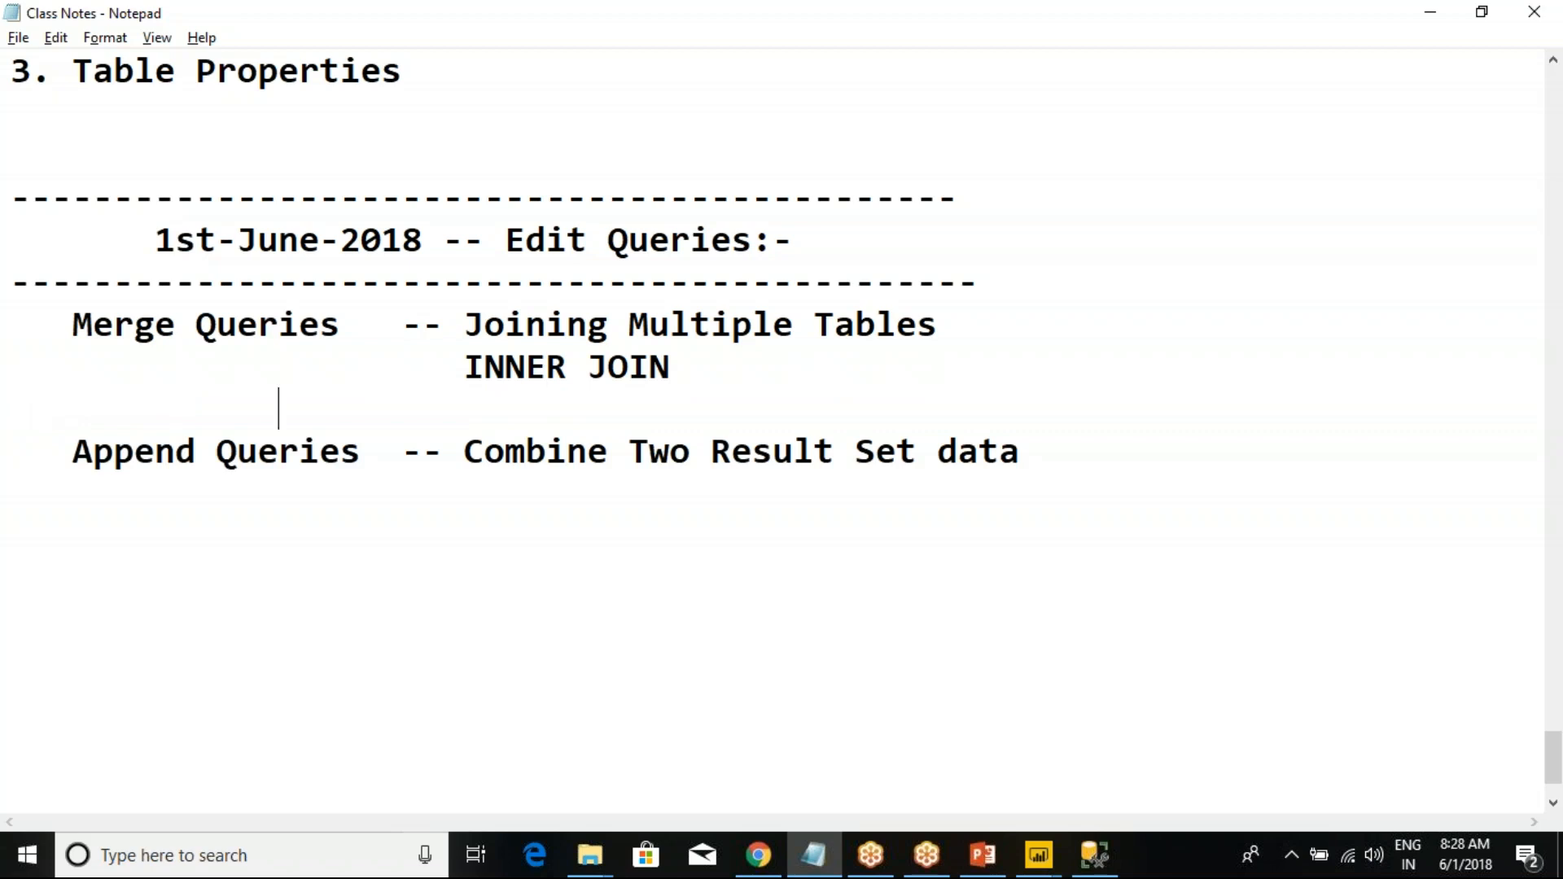
type("LEFT")
key("Return")
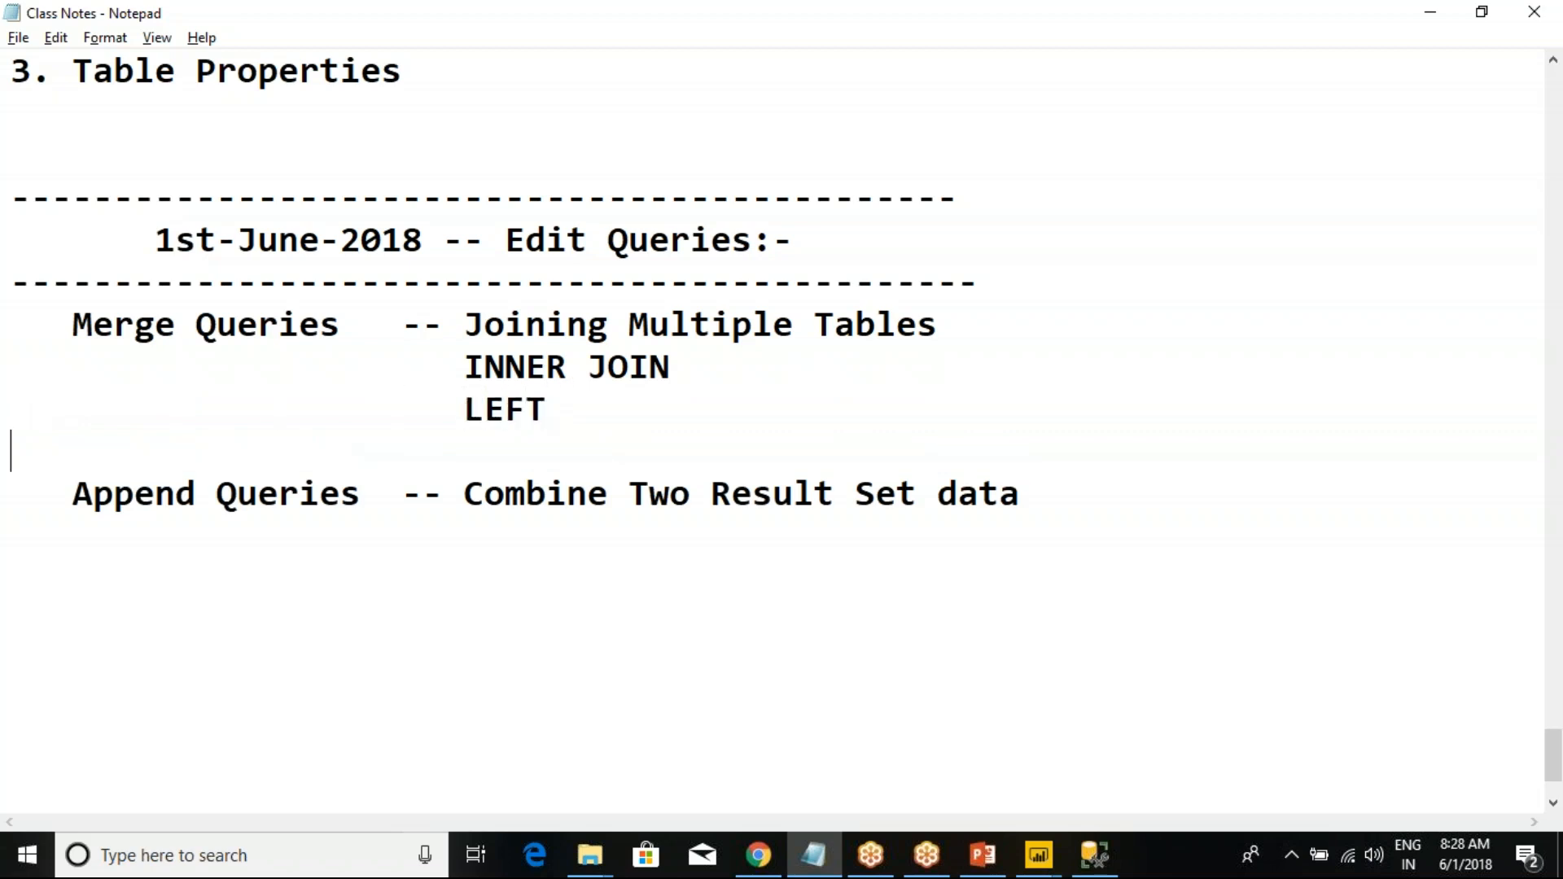
type("RIGHT")
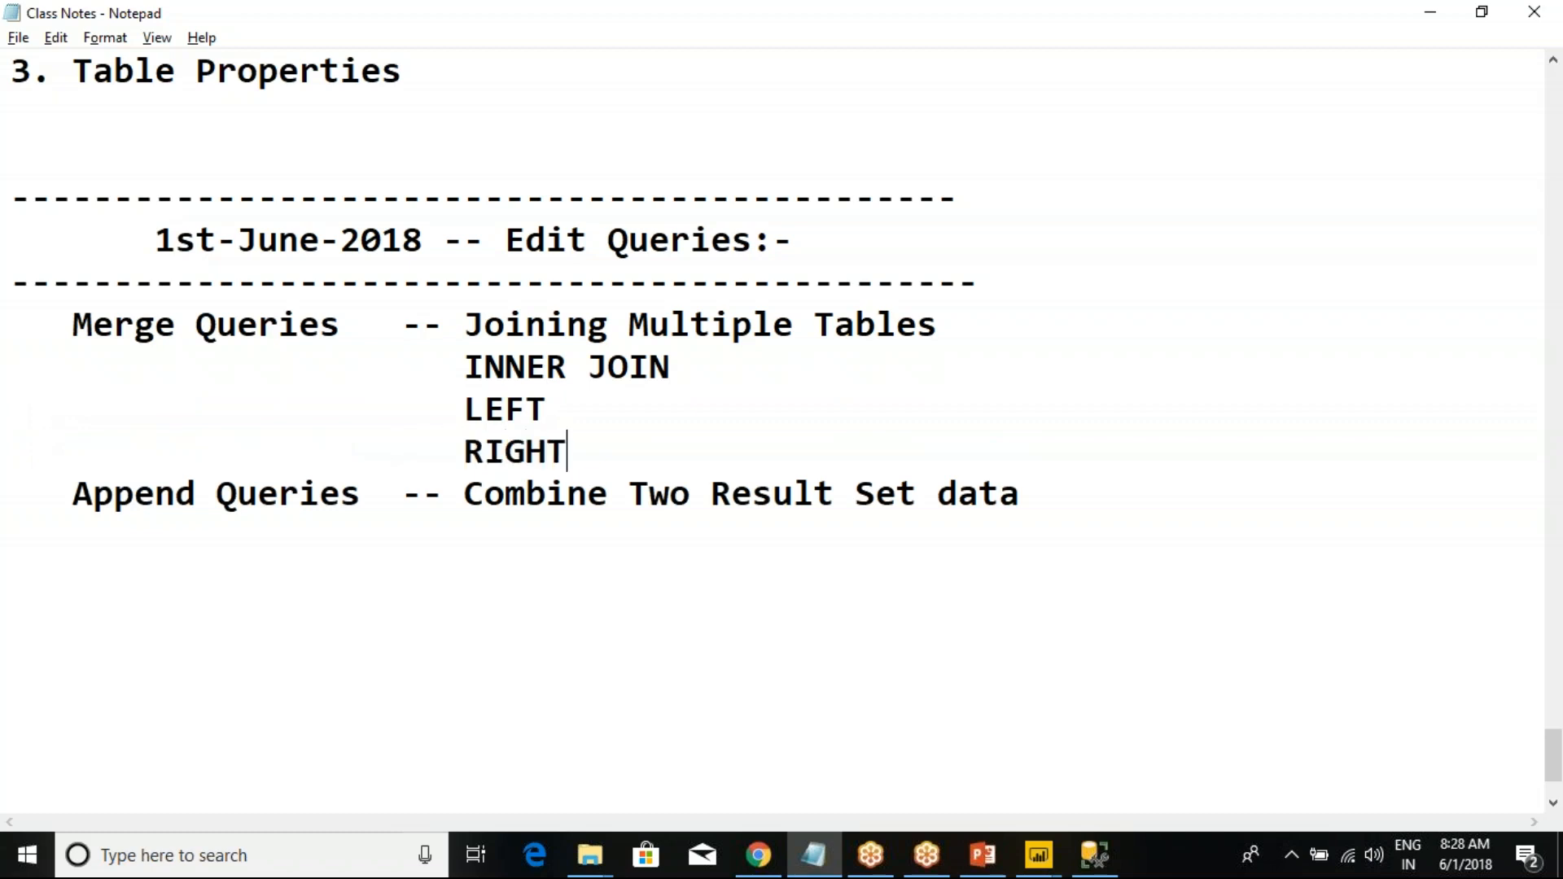
- Add the lines "FULL OUTER JOIN = LEFT + RIGHT", "LEFT ANTI" and "RIGHT ANTI" below RIGHT in the join list
key("Return")
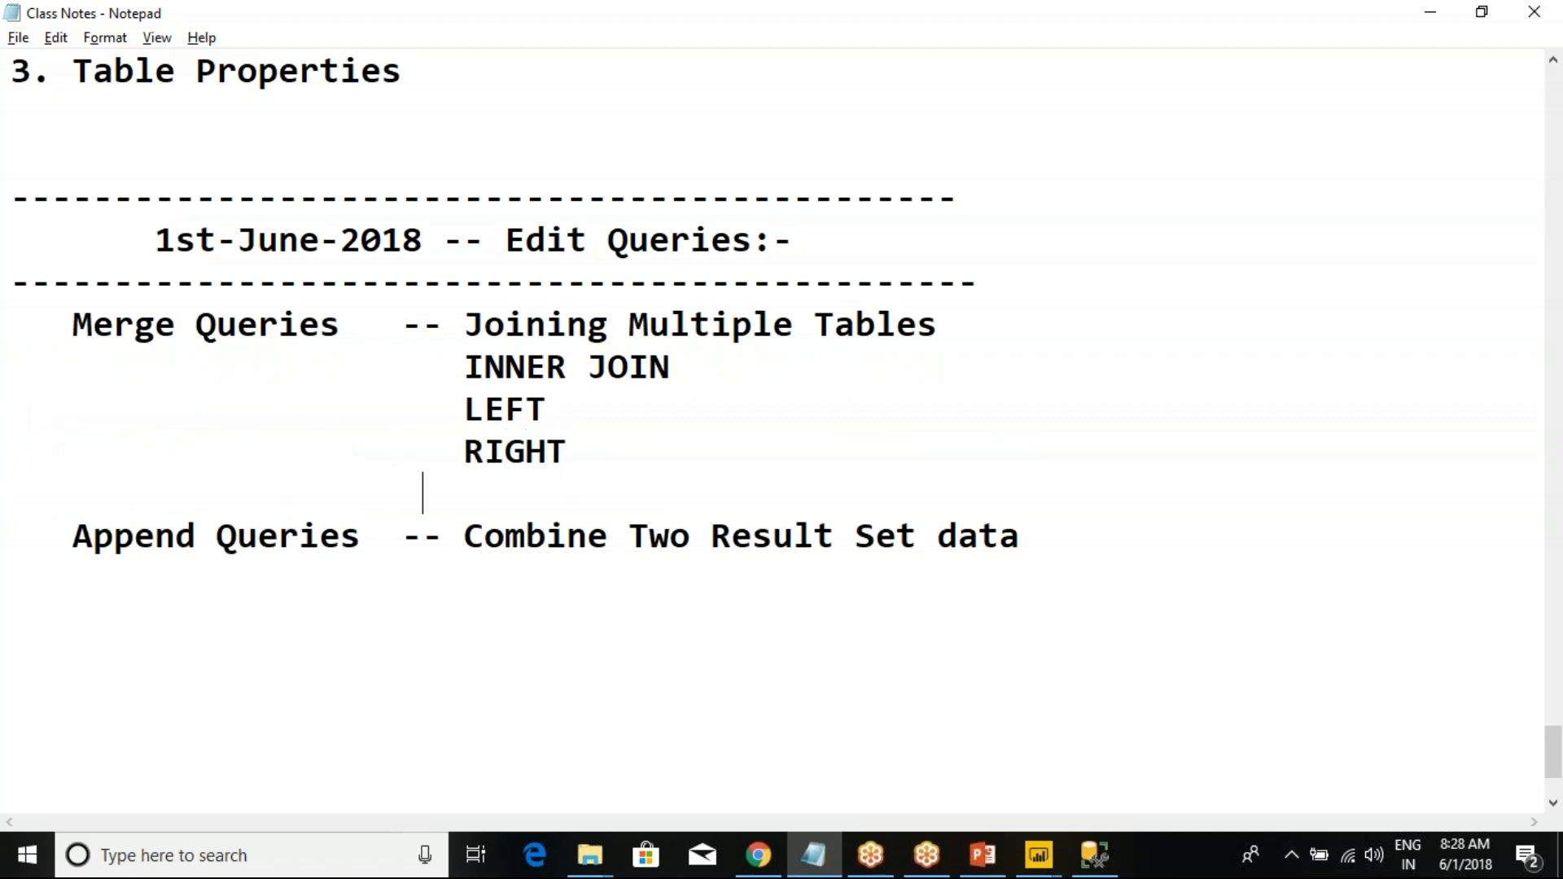
key("BackSpace")
type("FULL OUTER JOIN = LEFT + RIGHT")
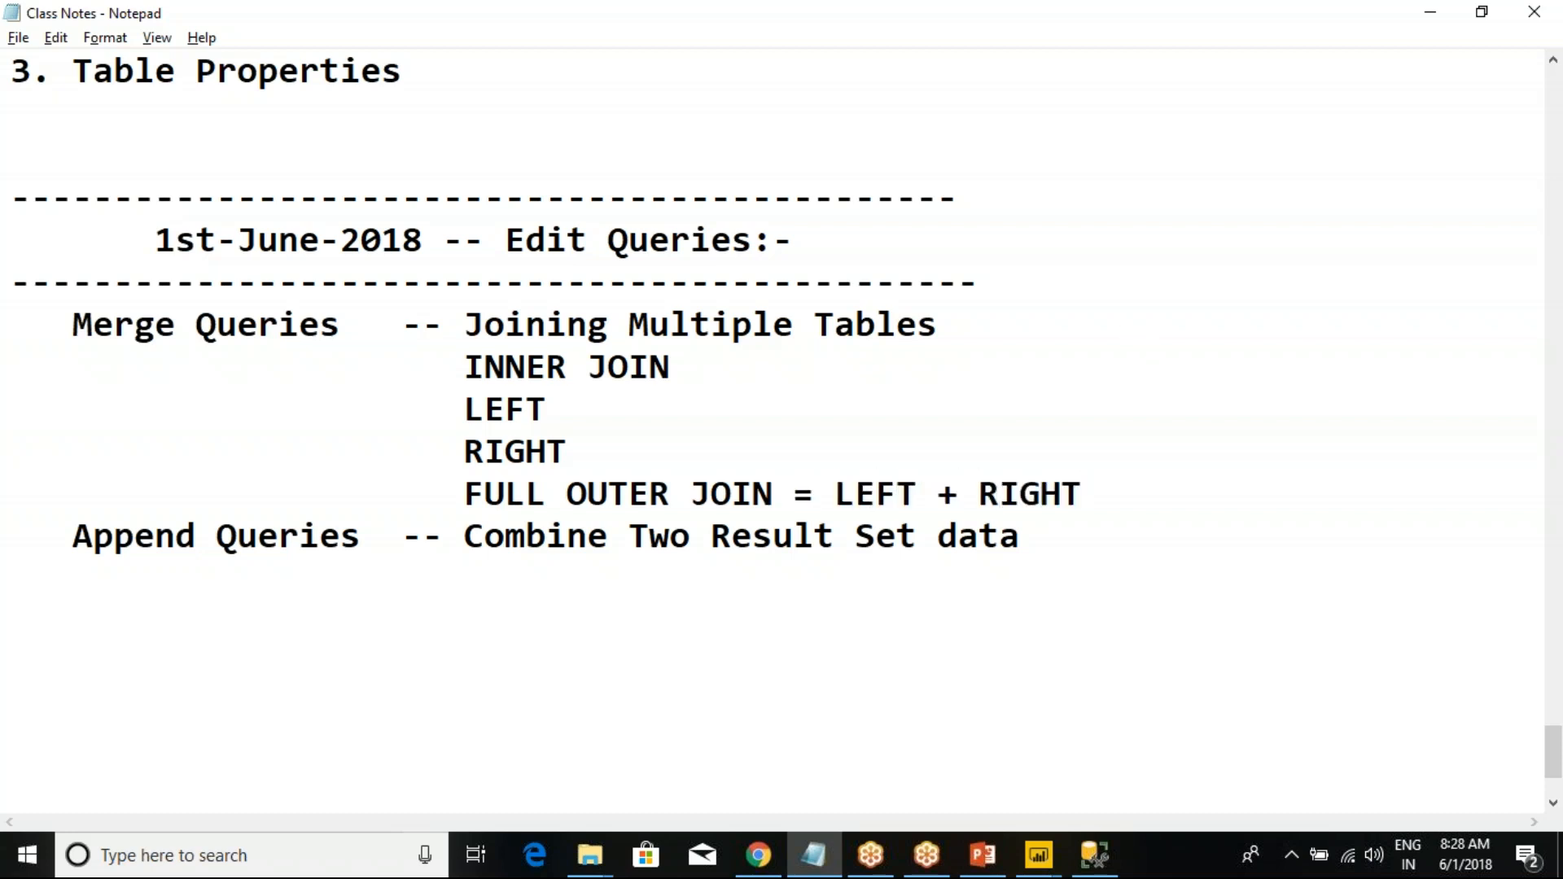
key("Return")
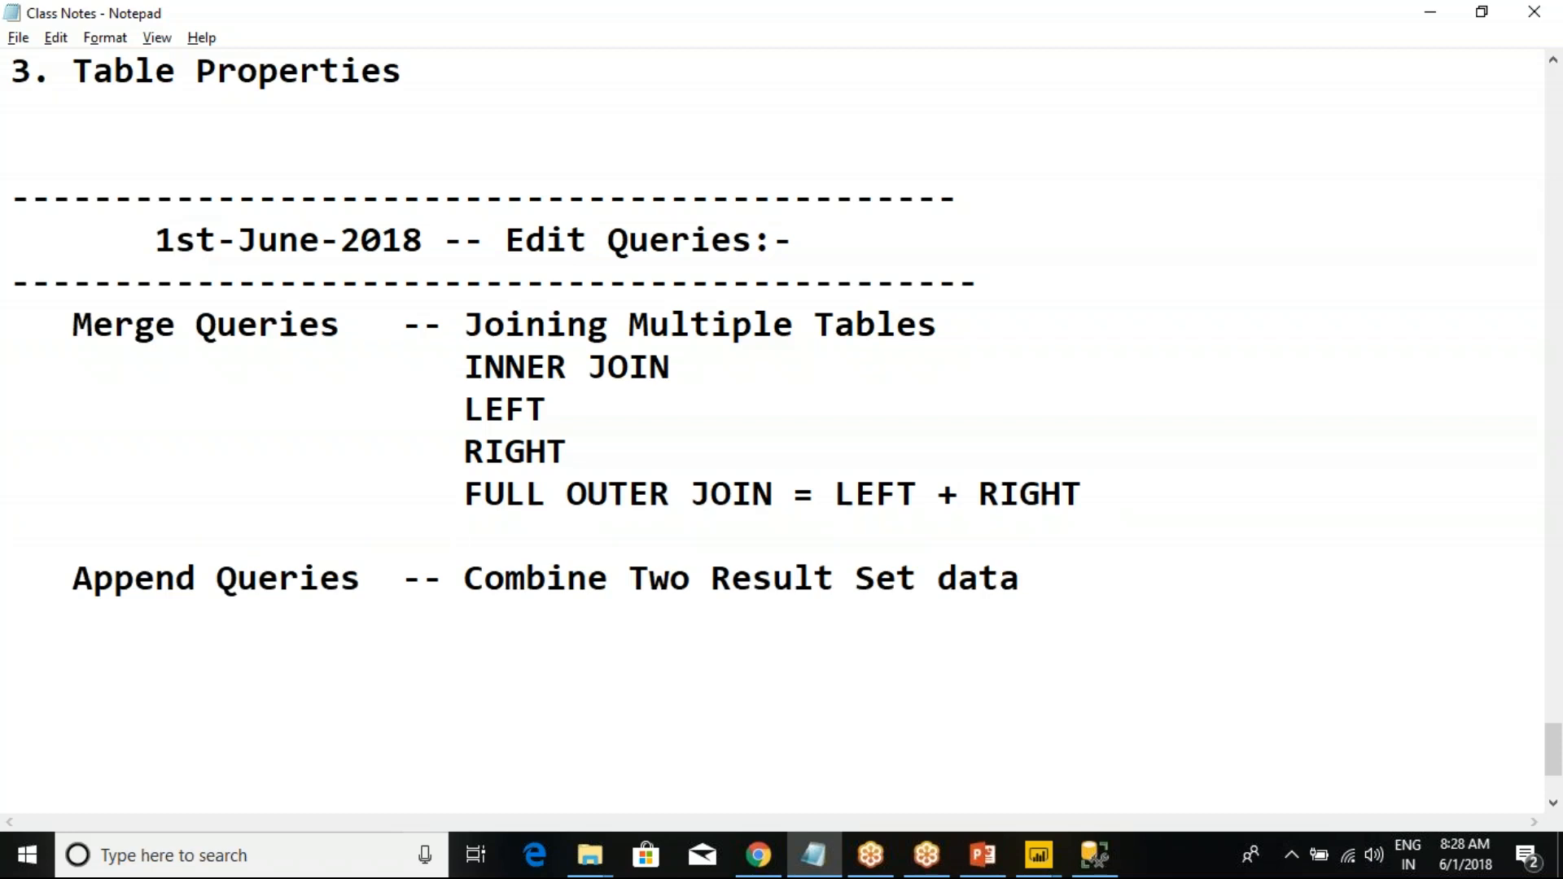
type("LEFT ANTI")
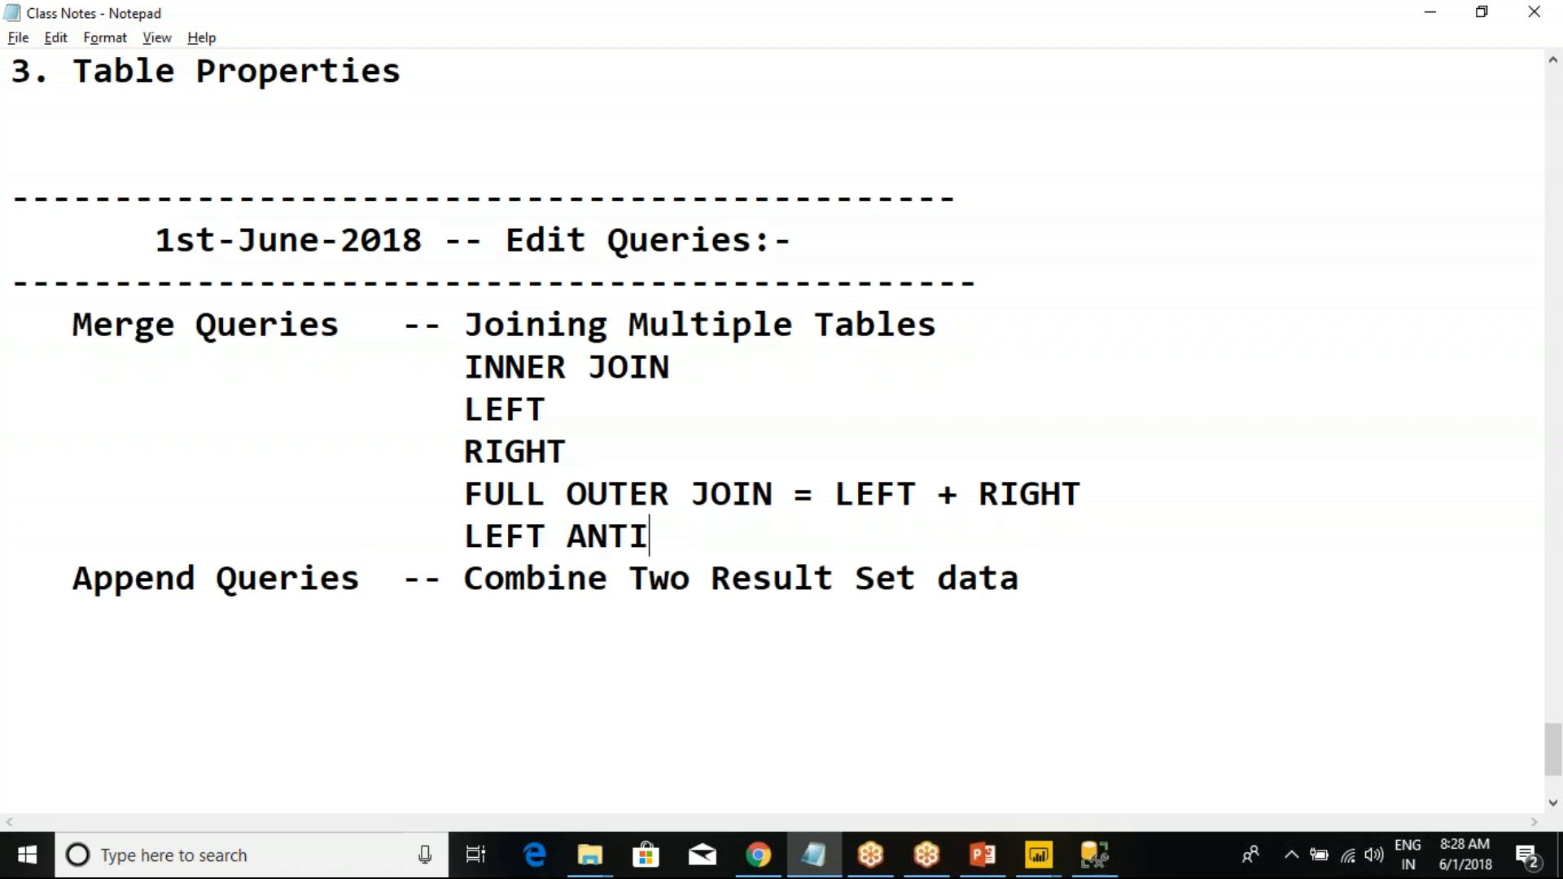
key("Return")
type("RIGHT ANTI")
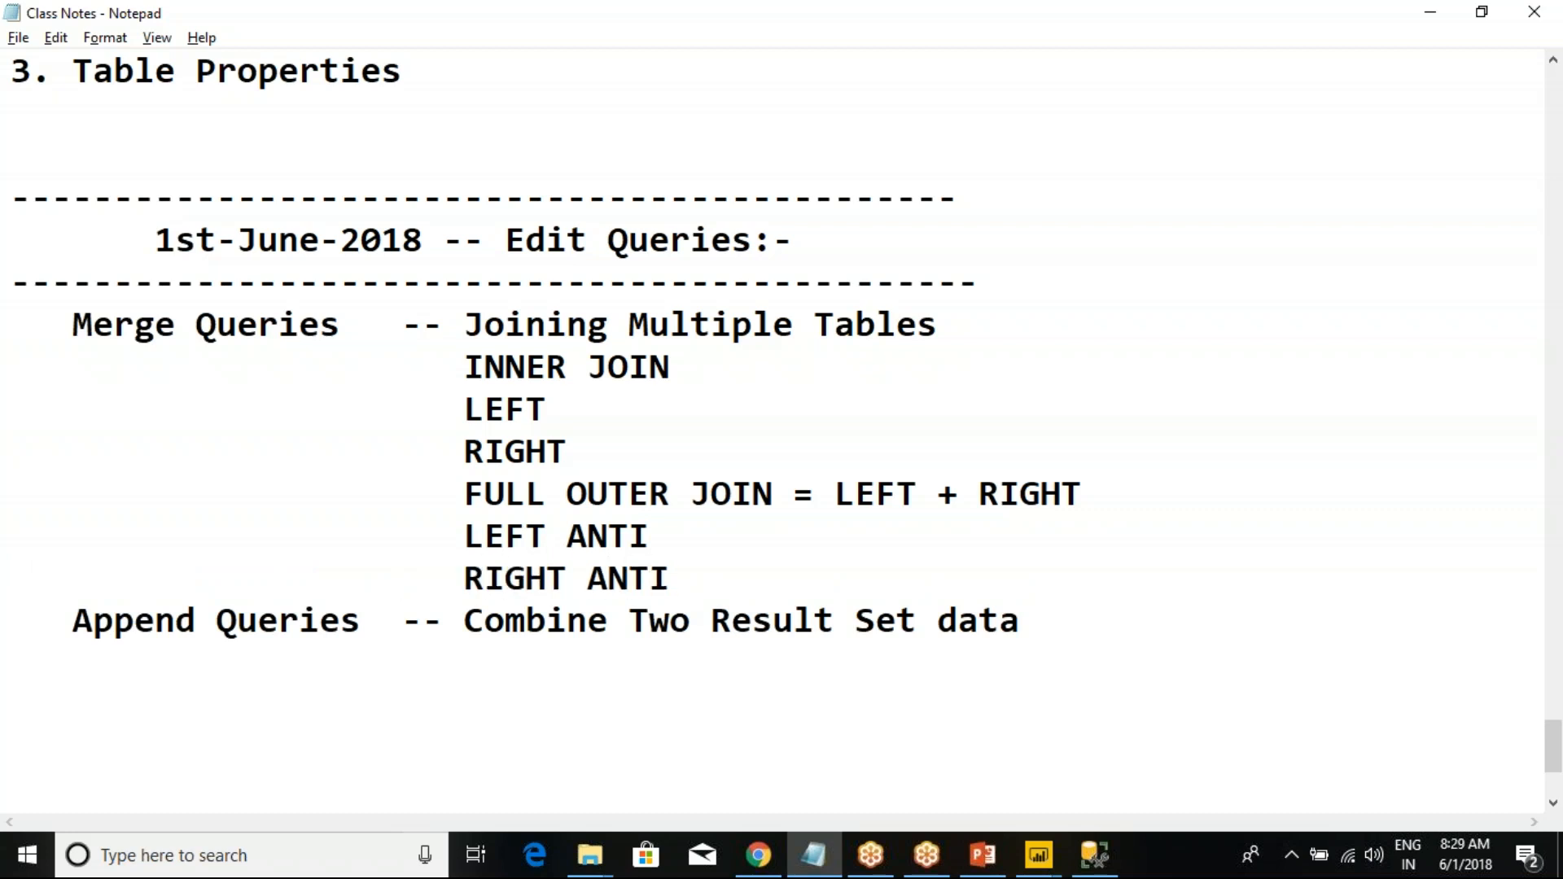
- Review the LEFT ANTI, RIGHT ANTI and FULL OUTER JOIN lines in the class notes
left_click_drag(458, 538, 655, 525)
left_click(655, 525)
left_click_drag(453, 579, 668, 561)
left_click(668, 560)
left_click_drag(423, 494, 1066, 488)
left_click(1062, 492)
- Return to Power Query Editor and open the emp query
mouse_move(1038, 854)
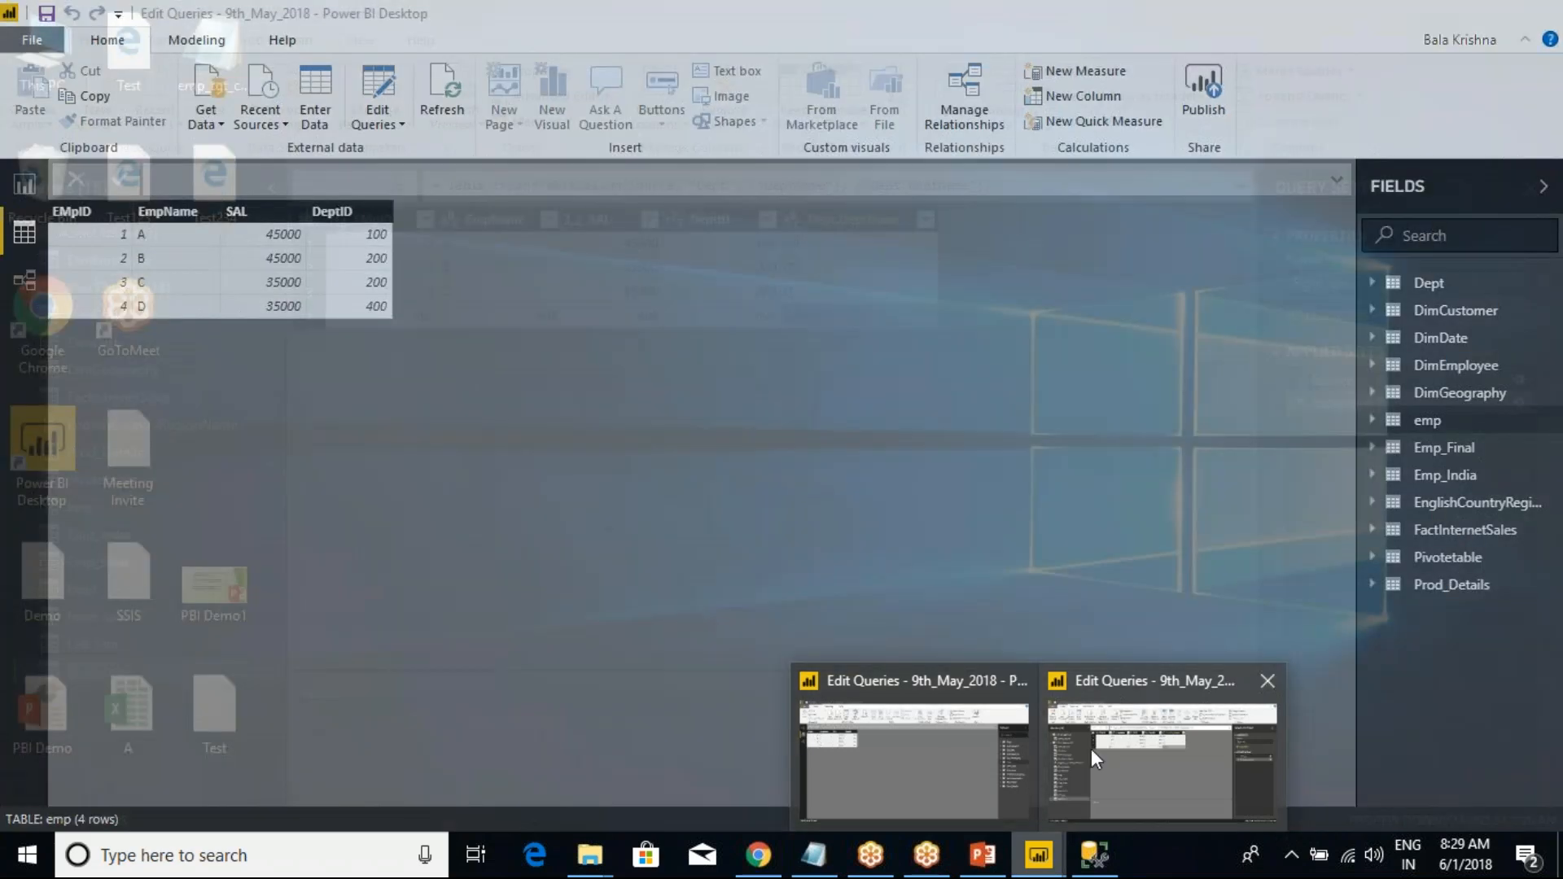
left_click(1091, 748)
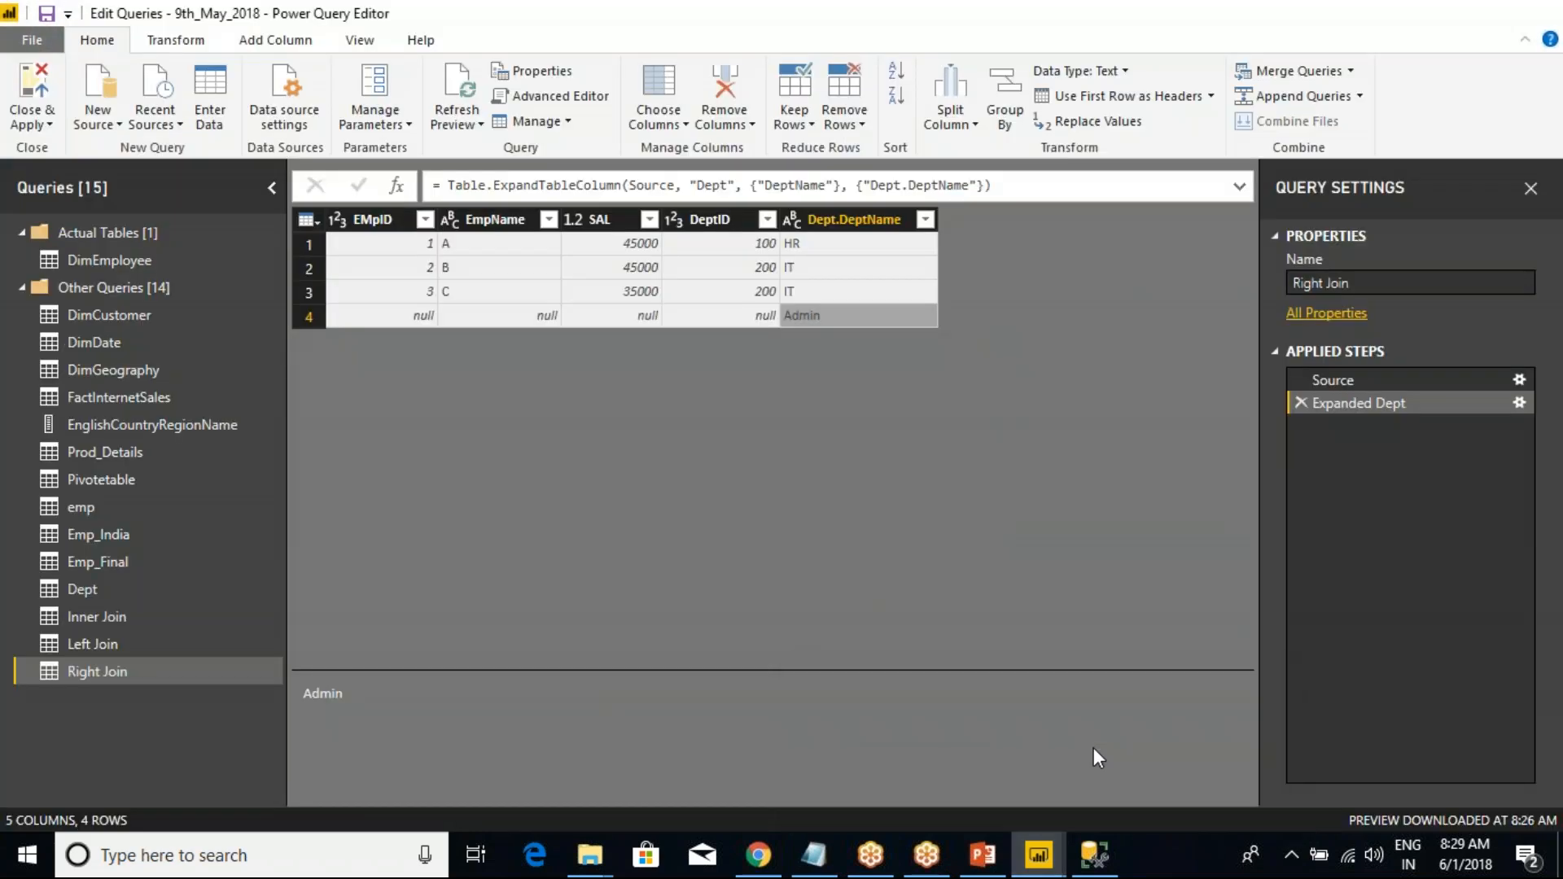
mouse_move(1038, 853)
left_click(846, 765)
left_click(1048, 843)
left_click(1087, 765)
left_click(96, 591)
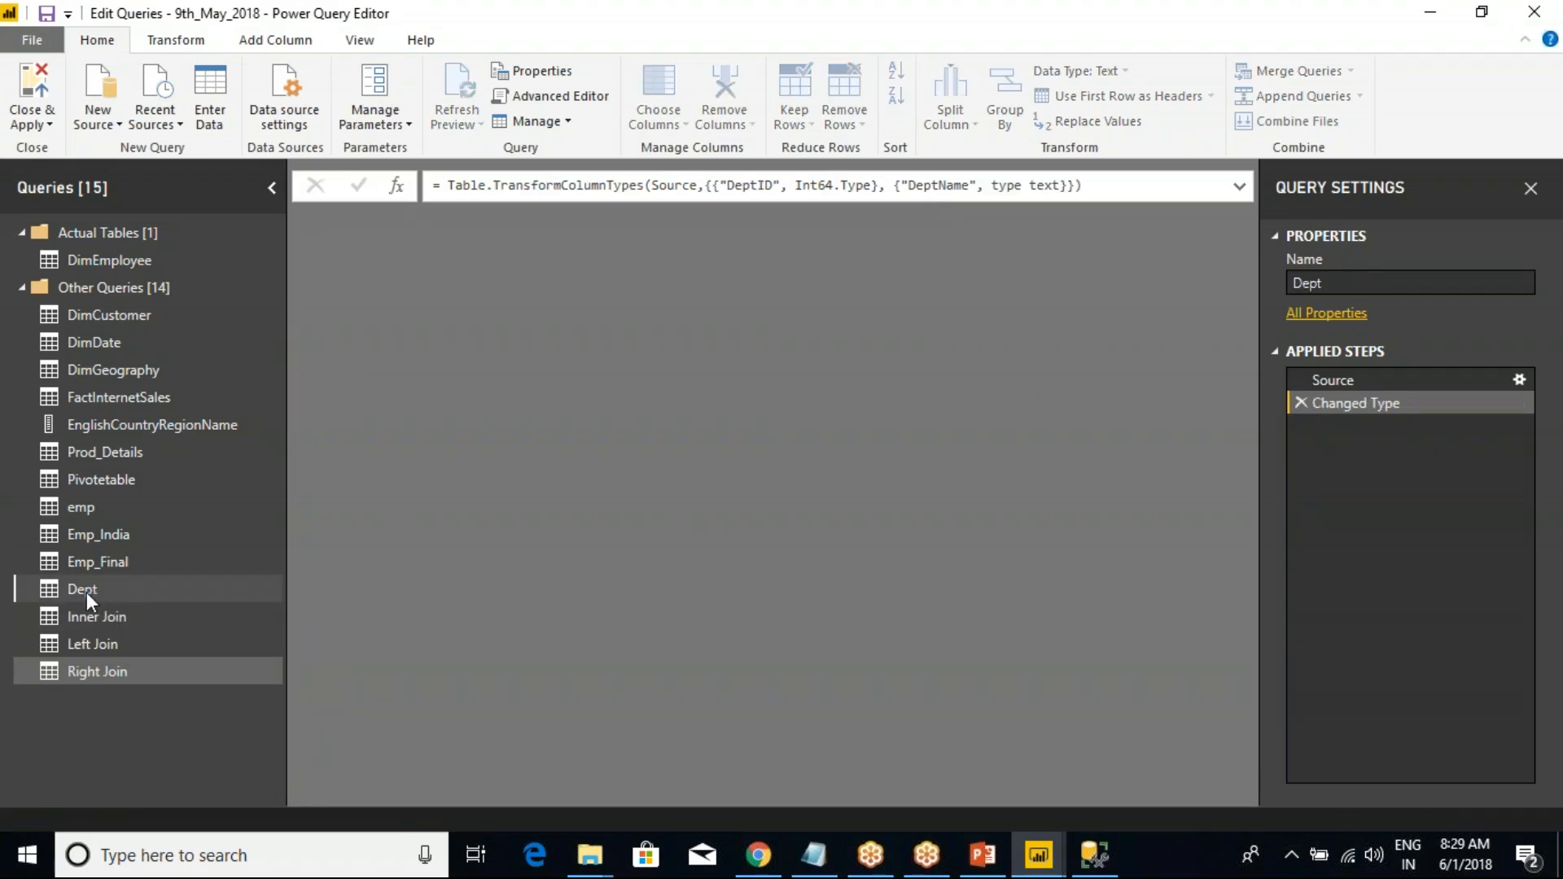
left_click(89, 509)
right_click(89, 509)
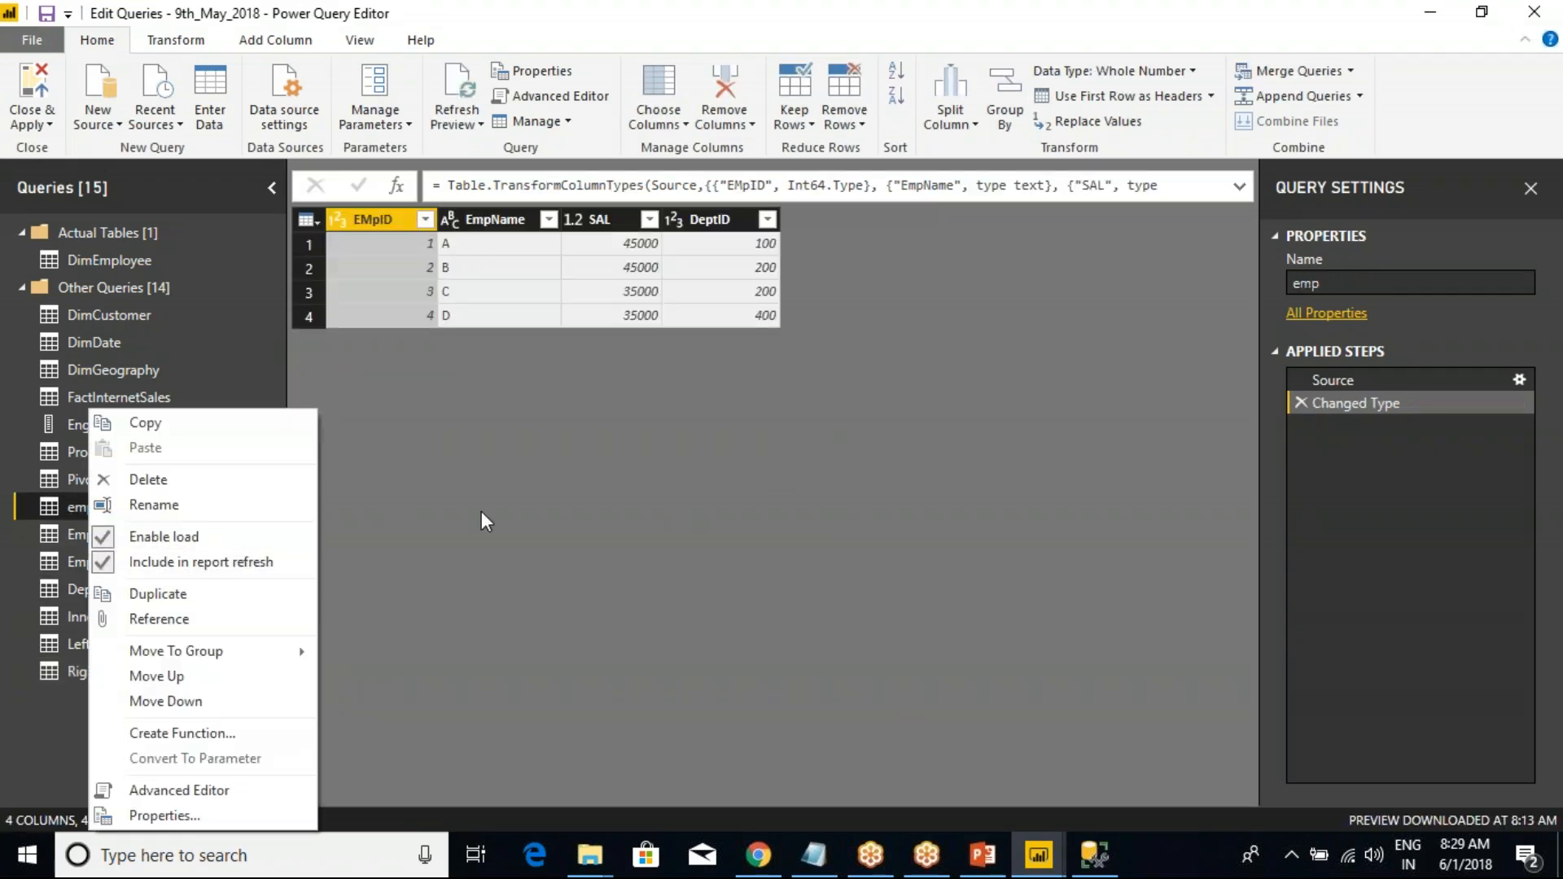
left_click(590, 501)
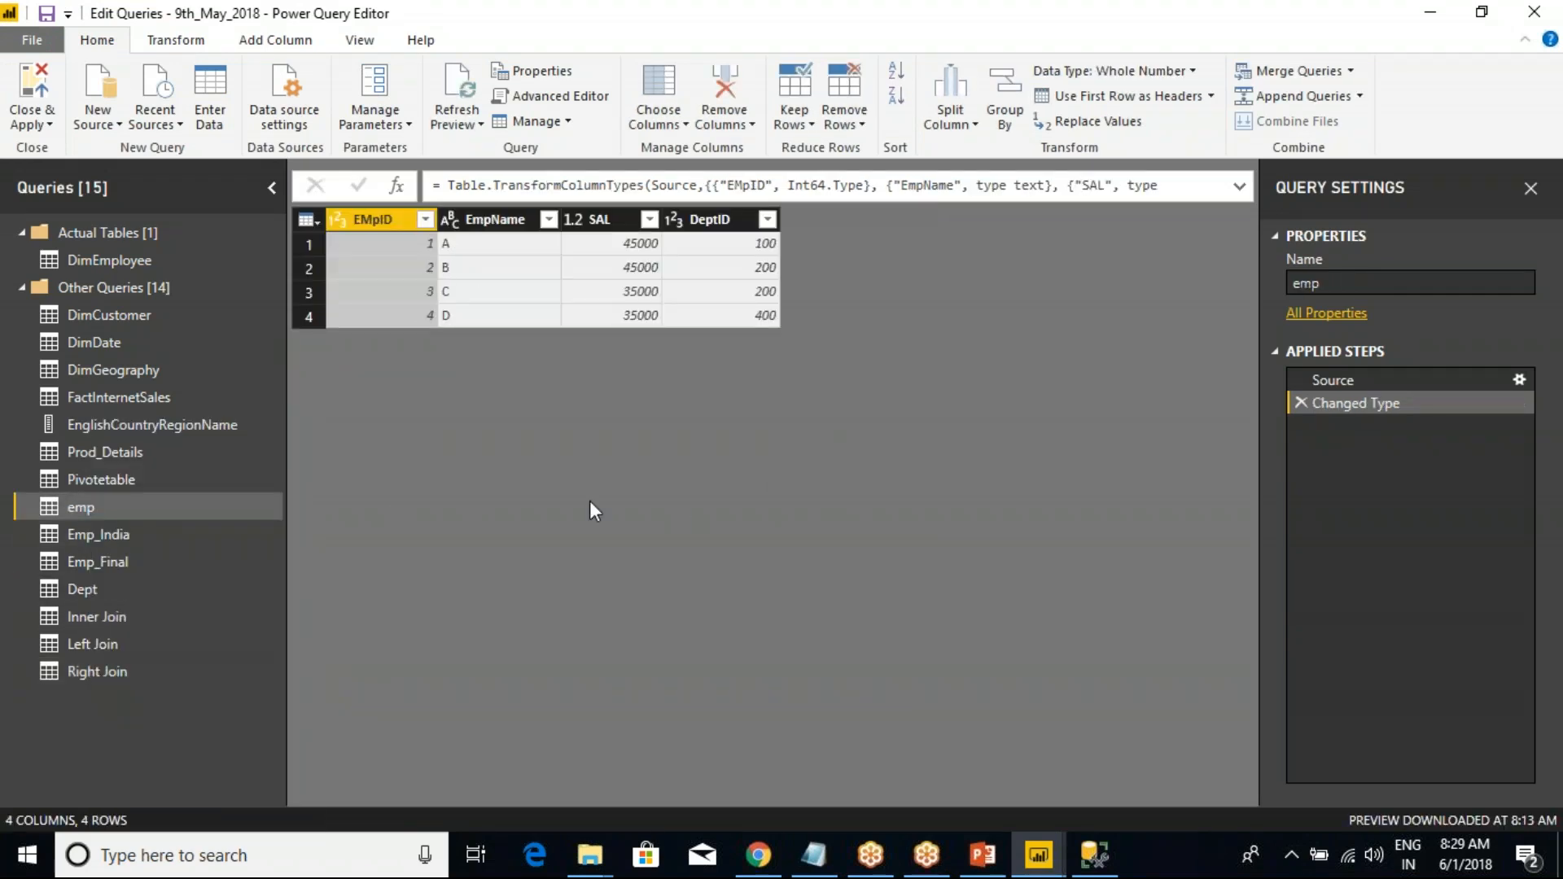
- Merge emp with Dept on DeptID as a new query, using the Full Outer (all rows from both) join kind
left_click(1350, 72)
left_click(1353, 123)
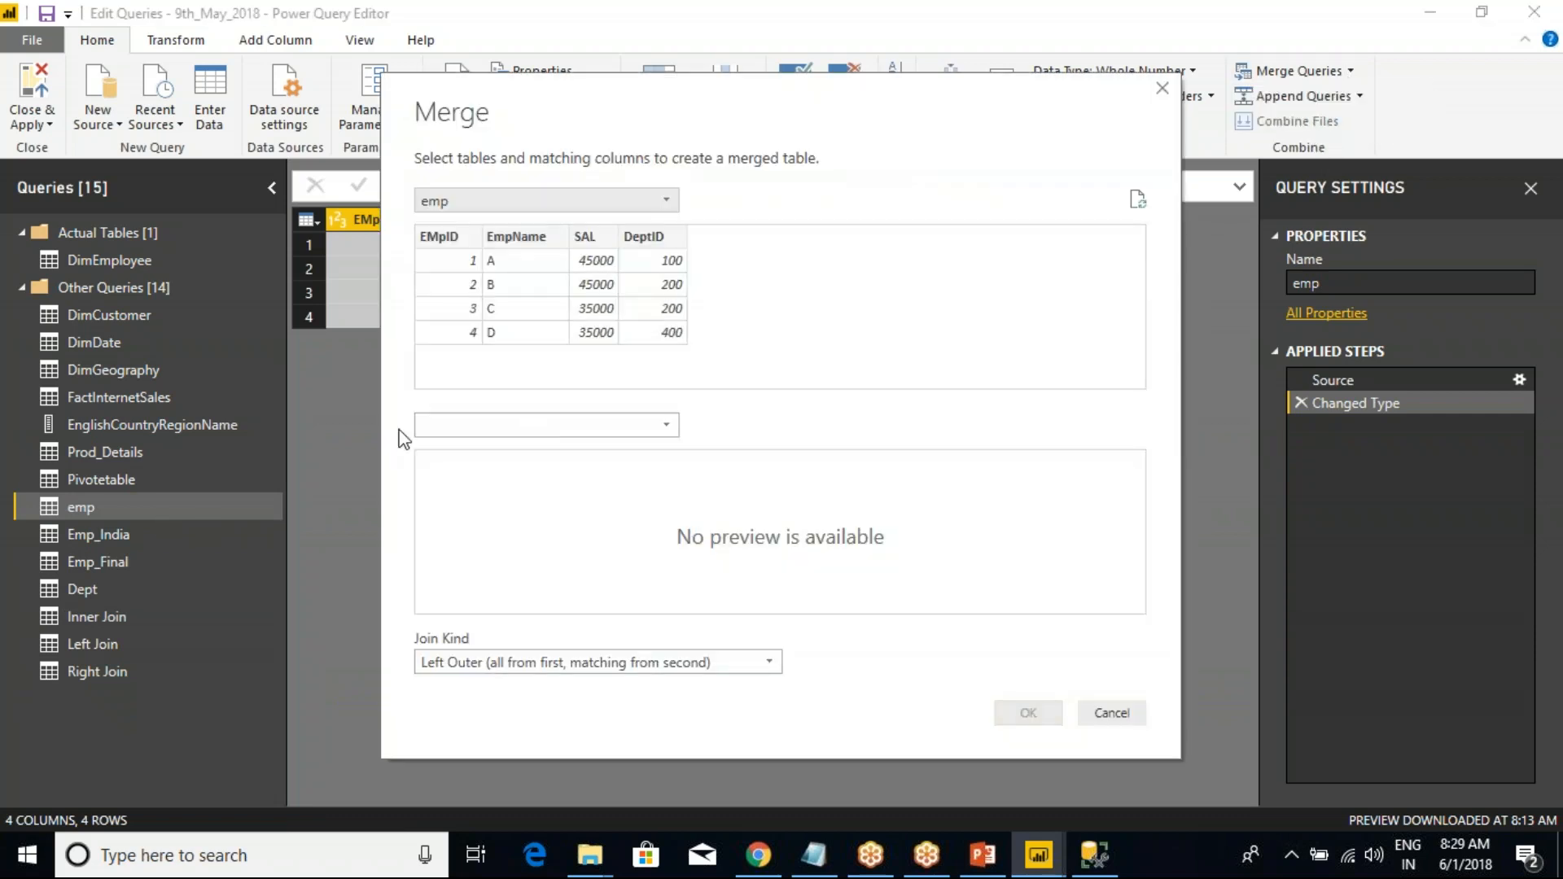
left_click(450, 427)
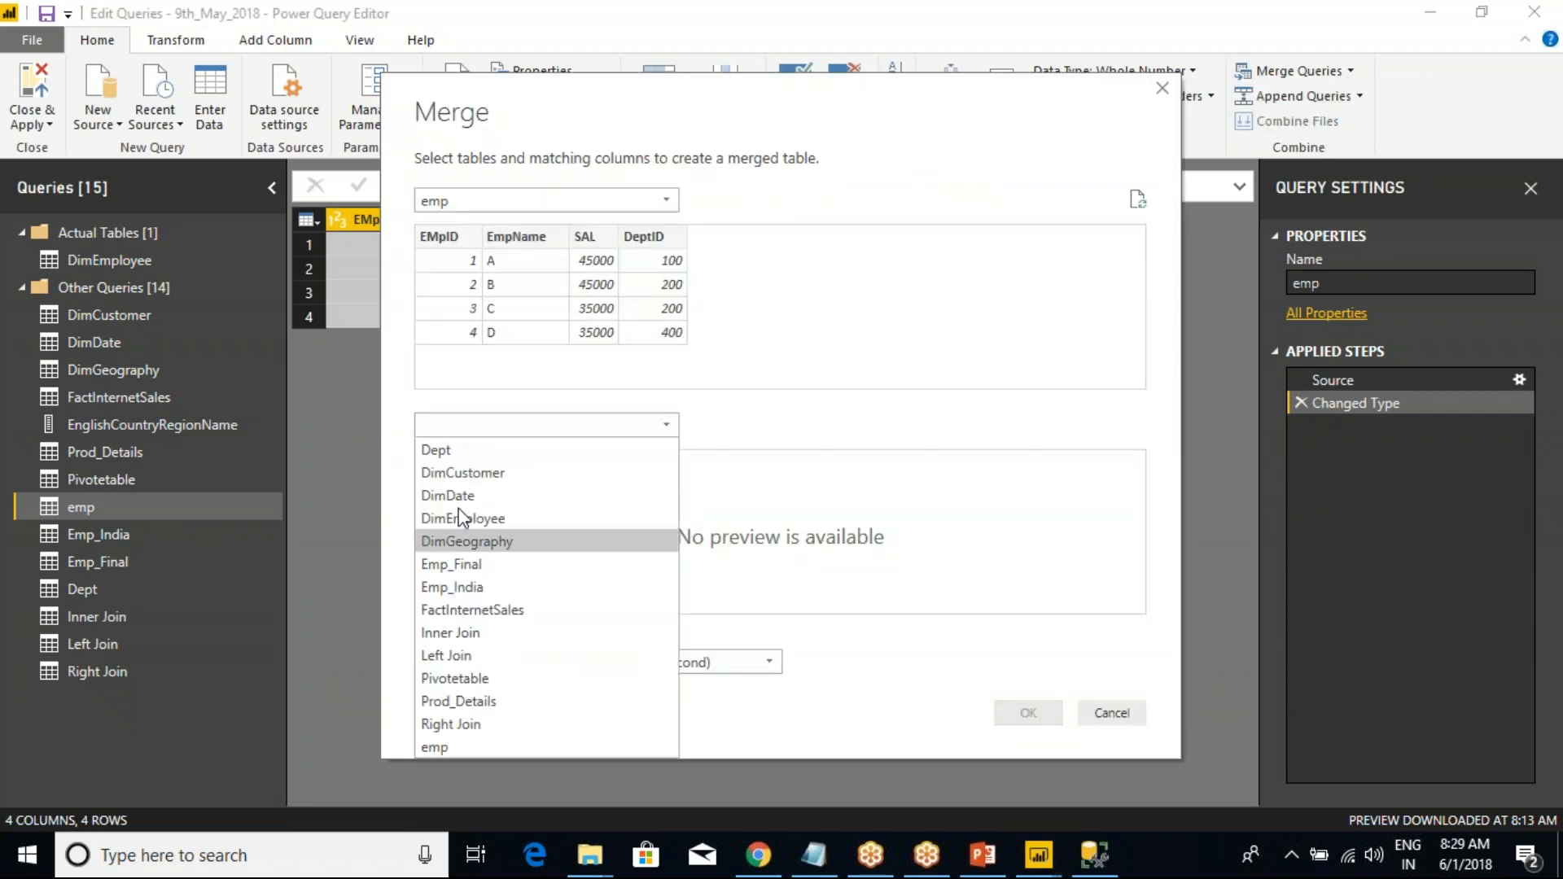
left_click(456, 449)
left_click(655, 237)
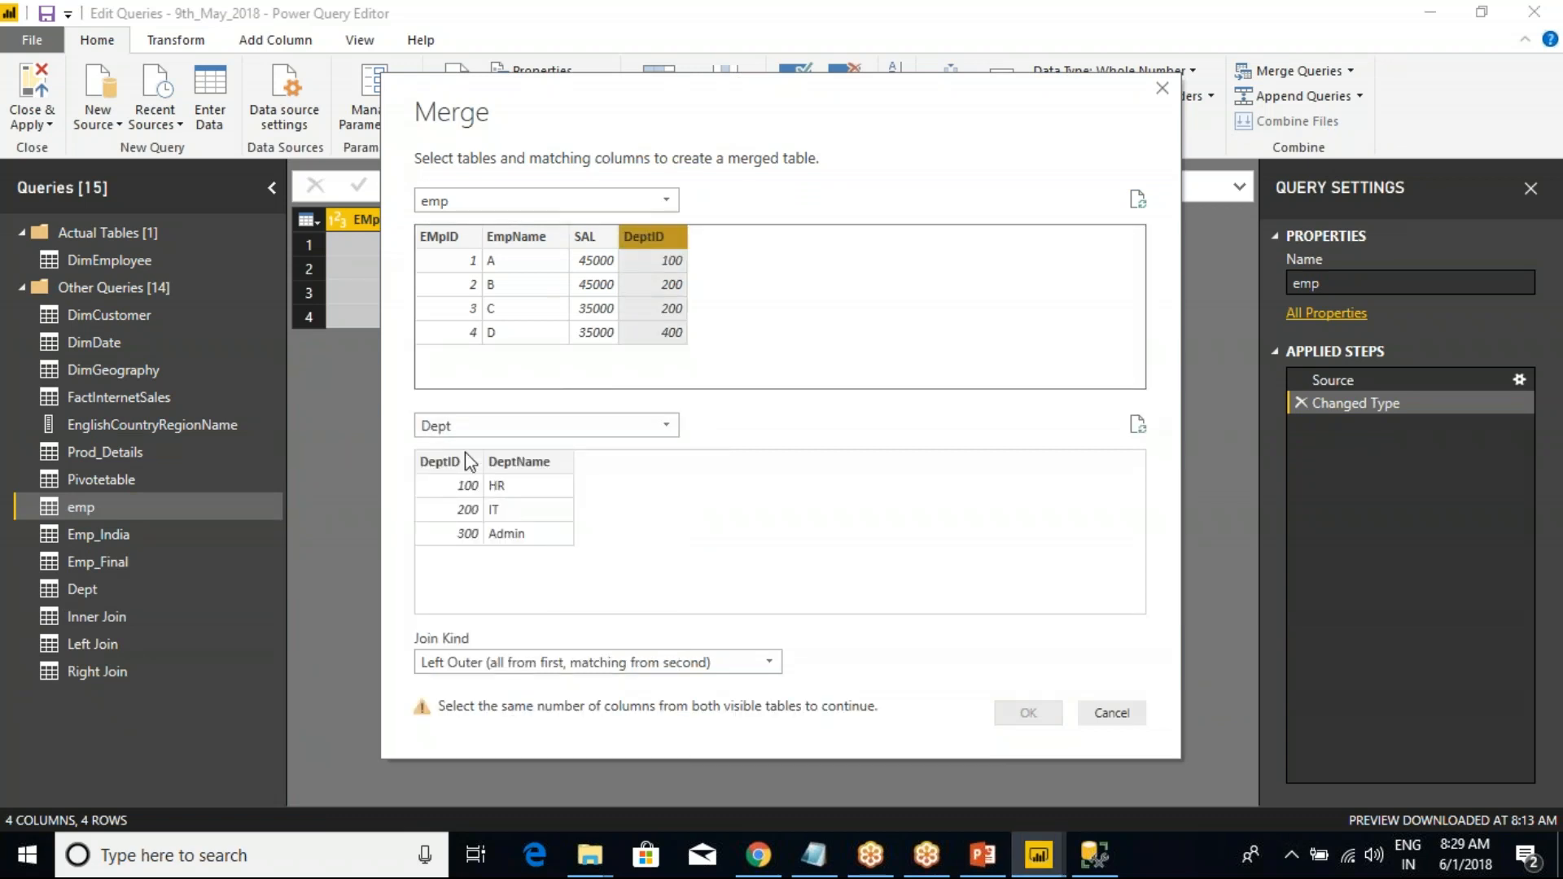
left_click(452, 460)
left_click(500, 662)
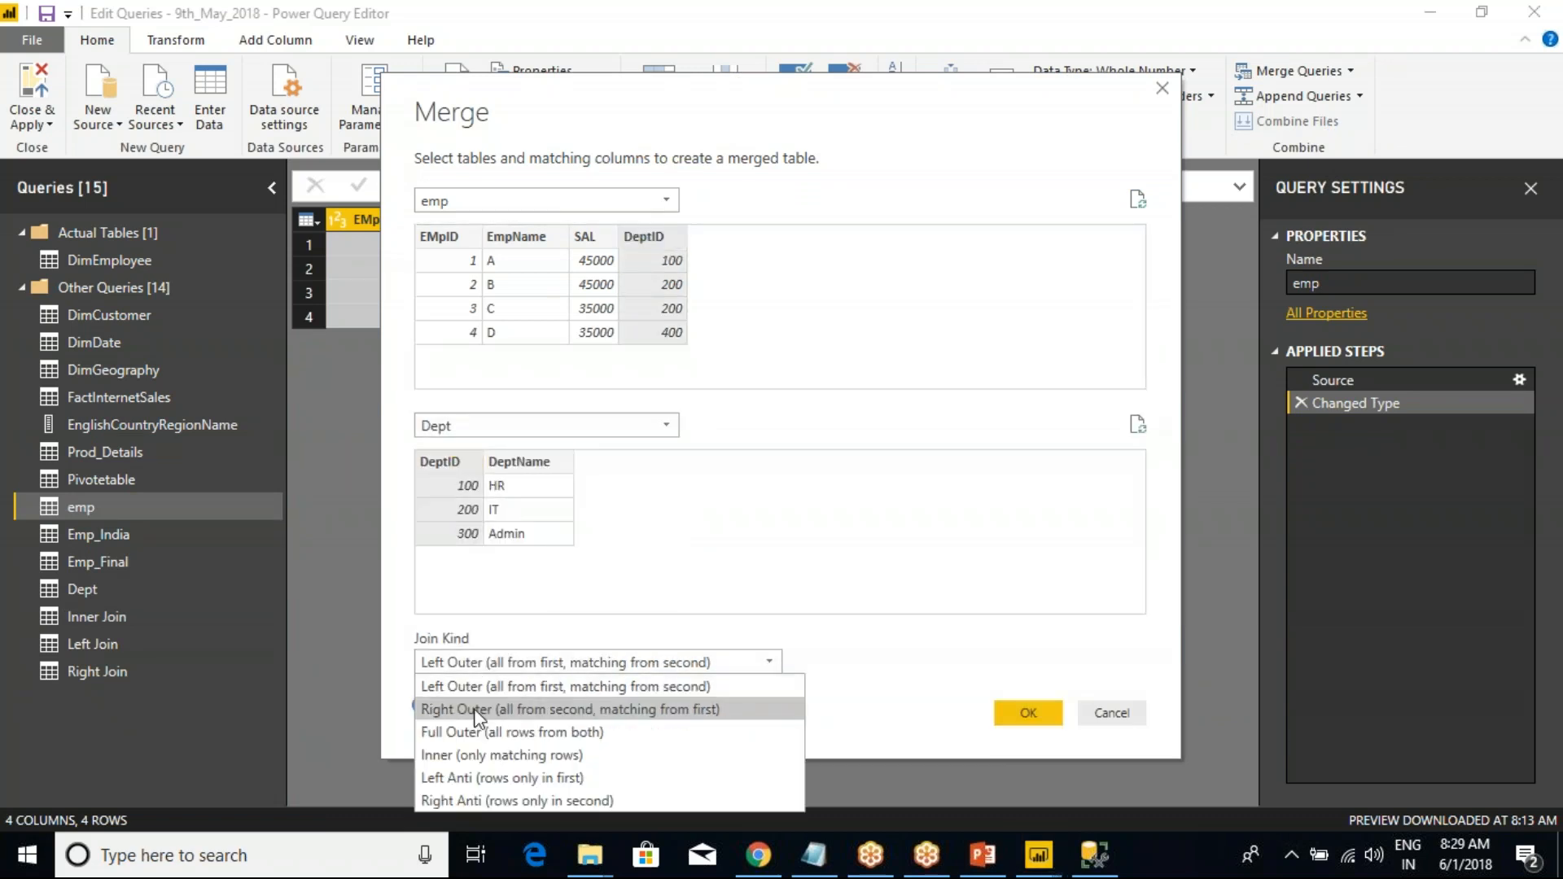
left_click(472, 732)
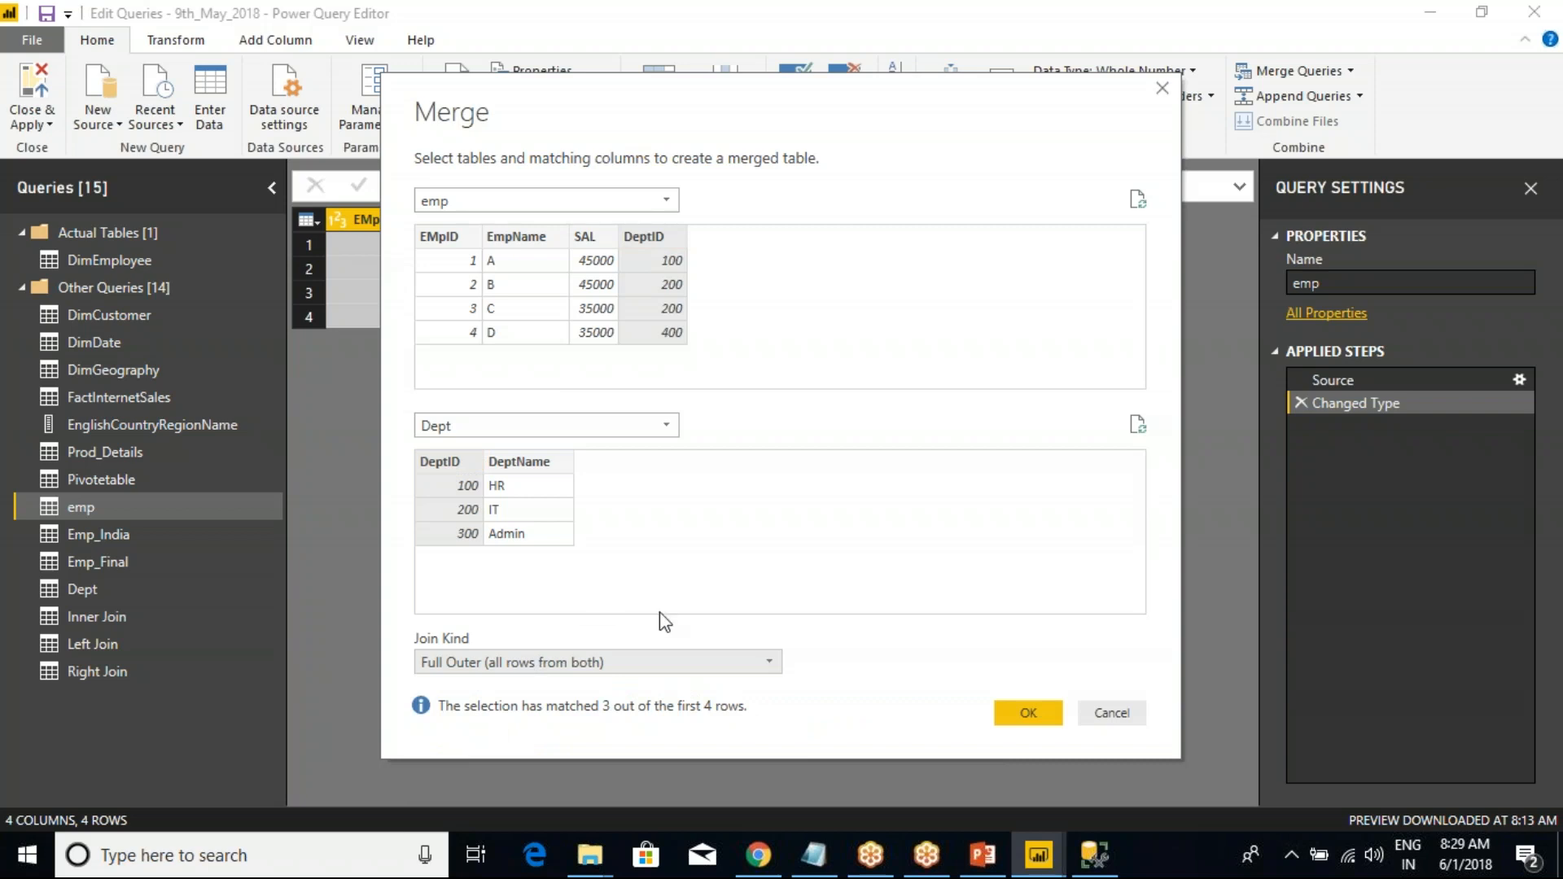
left_click(1028, 712)
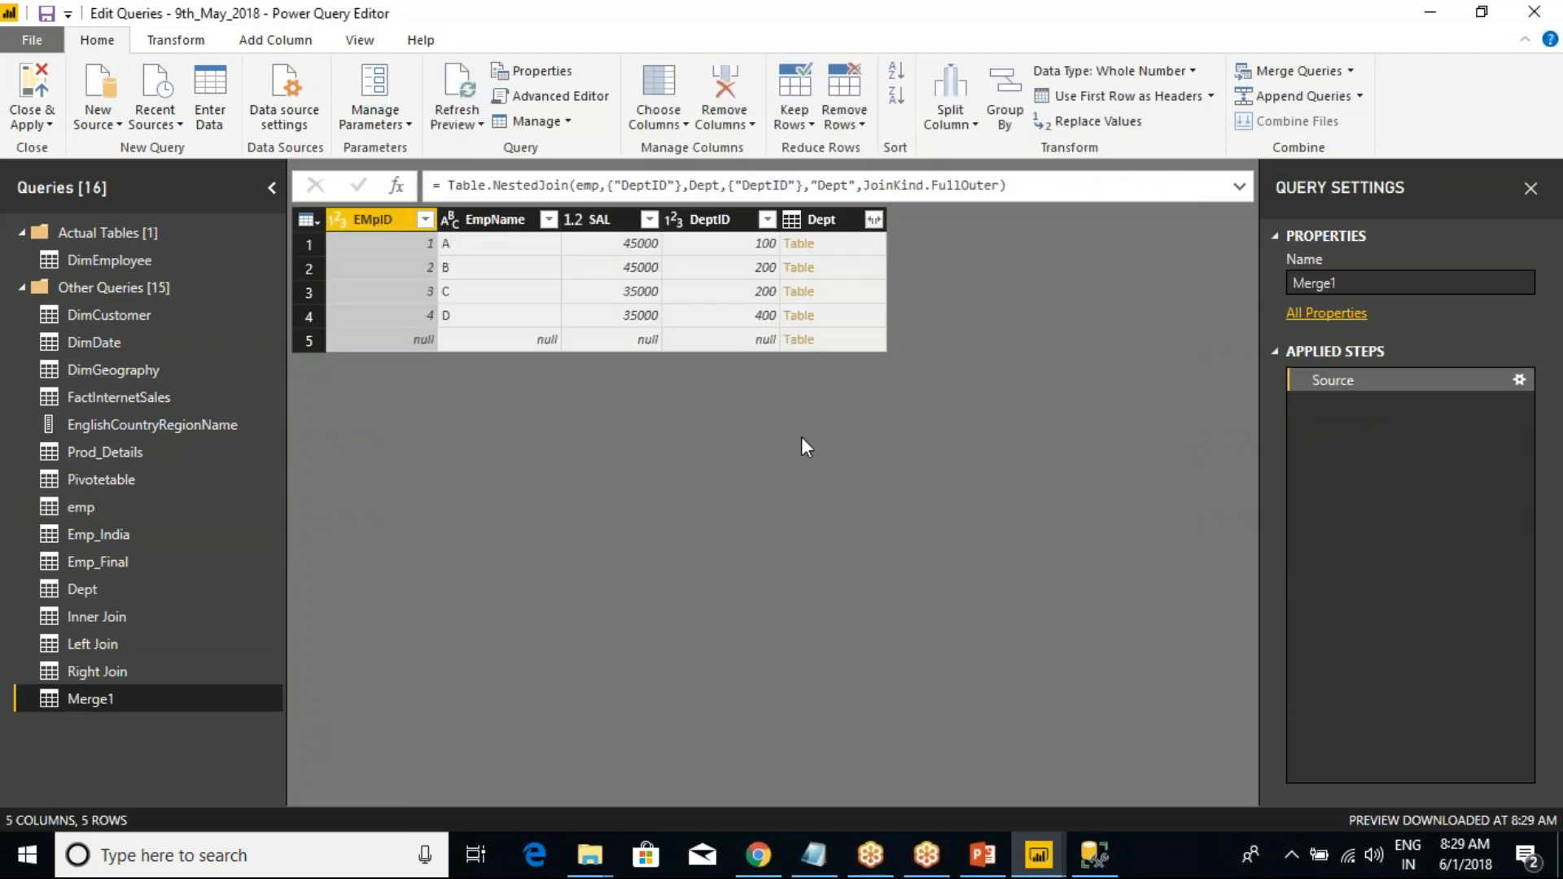
- Expand the Dept column of the full outer merge to include only DeptName
left_click(873, 219)
left_click(538, 311)
left_click(538, 356)
left_click(744, 481)
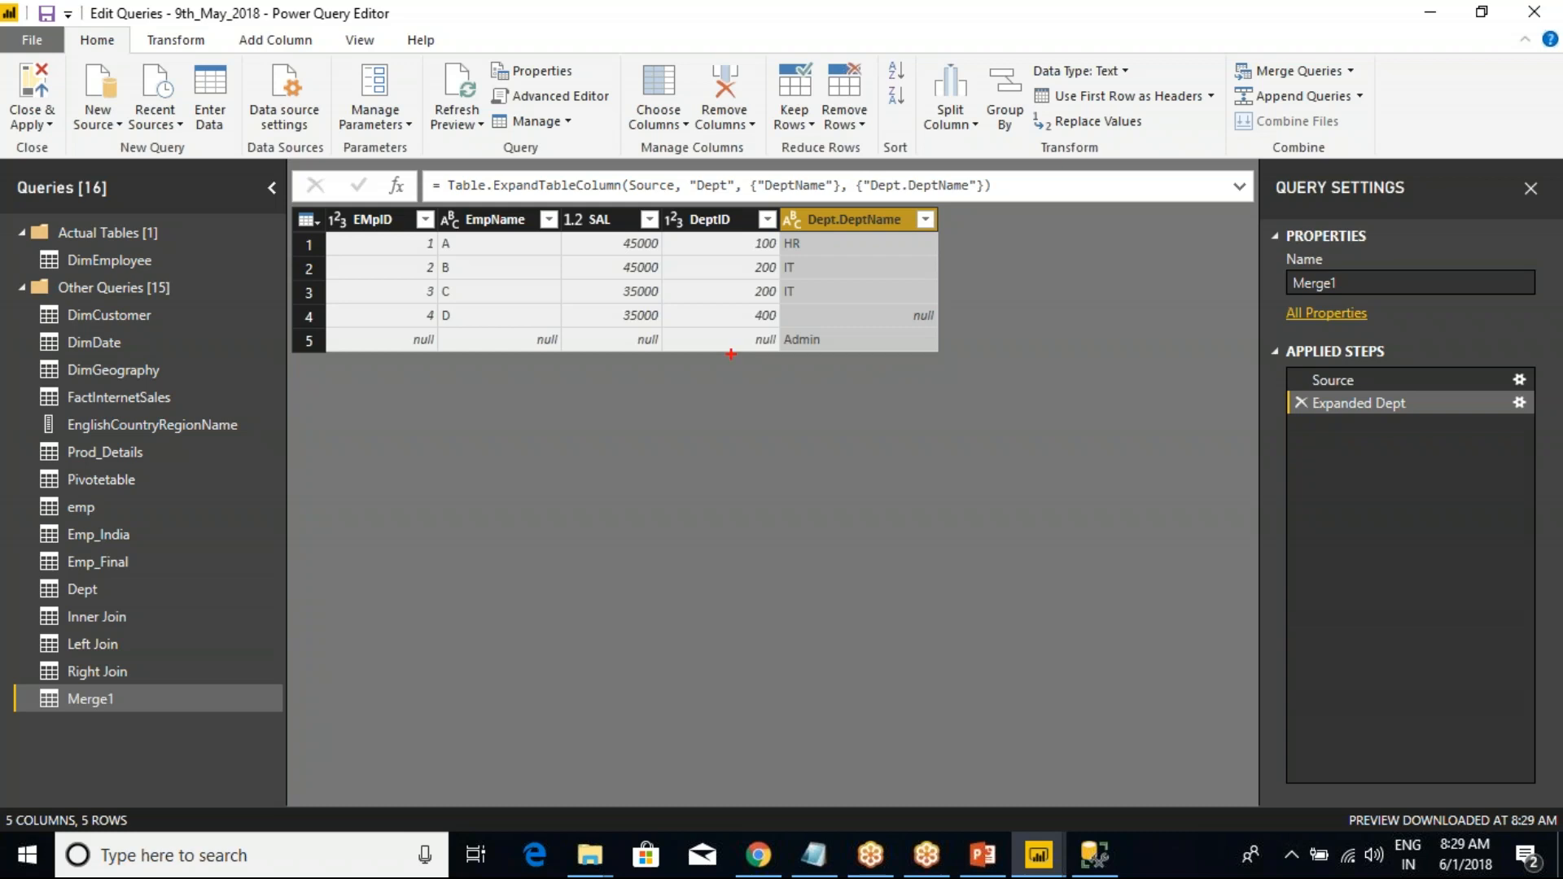
- Examine the full outer join result, comparing employee D's row and the Admin row with the matching rows
left_click_drag(308, 316, 830, 310)
key("Escape")
key("ctrl+2")
mouse_move(314, 200)
left_mouse_down()
mouse_move(560, 329)
mouse_move(940, 345)
mouse_move(943, 327)
left_mouse_up()
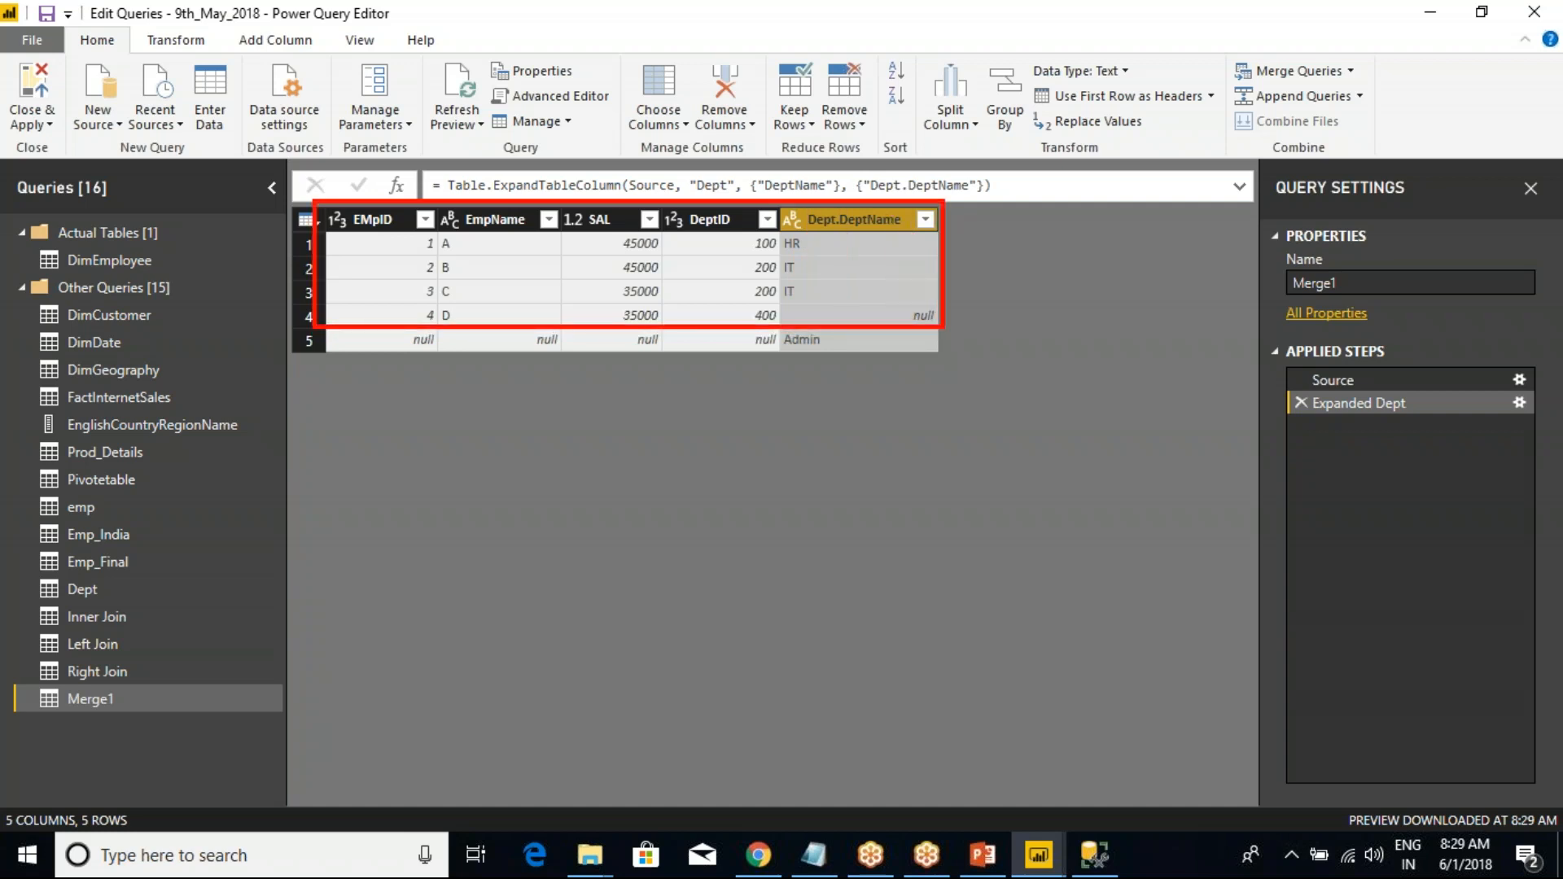
key("Escape")
key("ctrl+2")
mouse_move(322, 319)
left_mouse_down()
mouse_move(934, 313)
mouse_move(403, 314)
left_mouse_up()
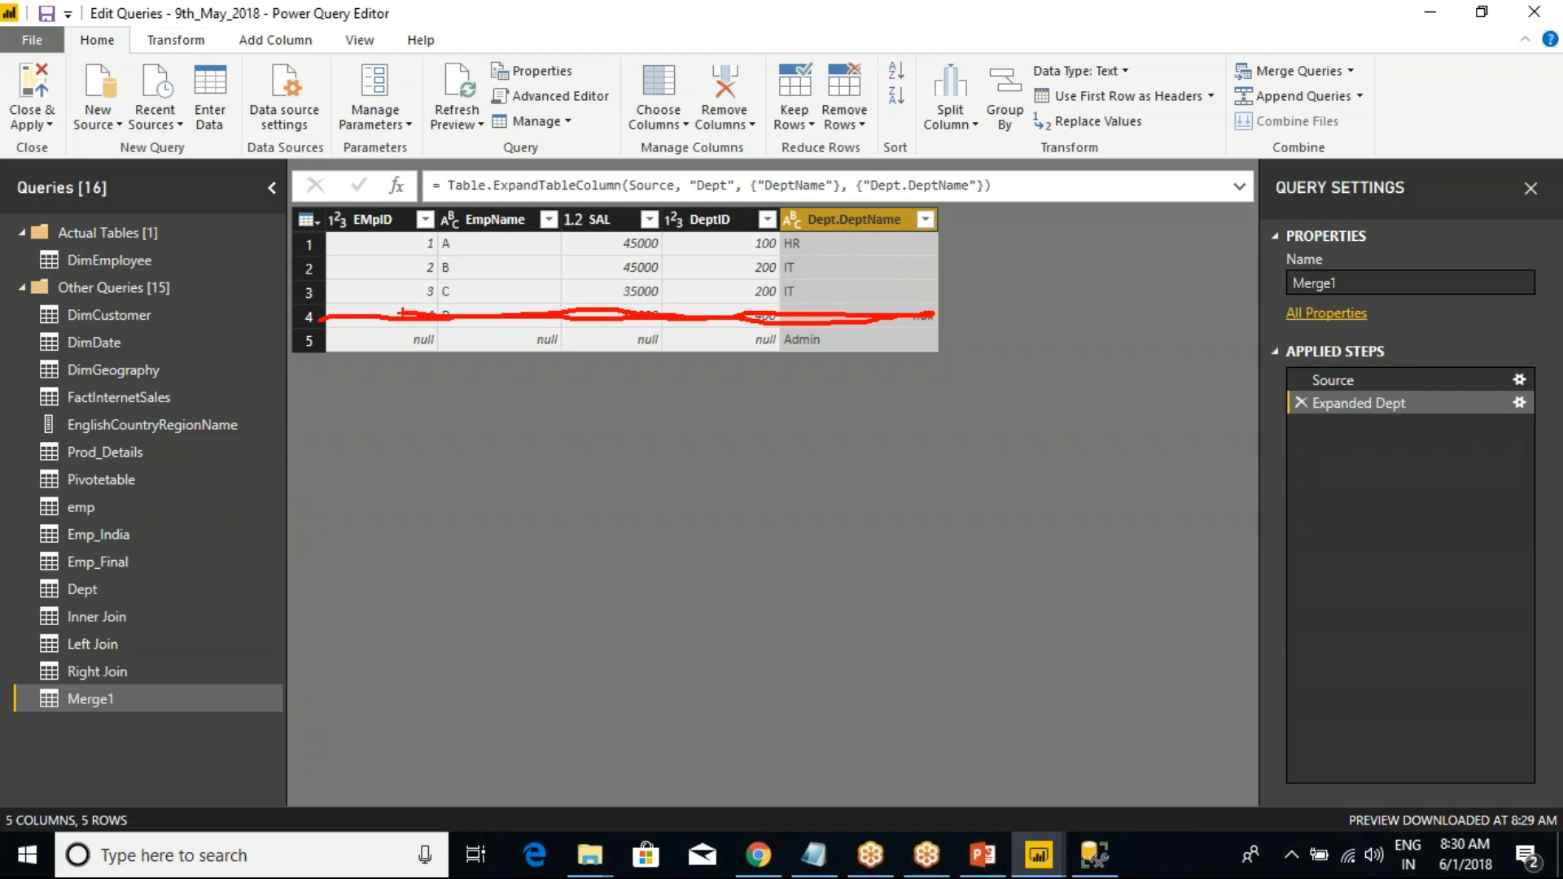
mouse_move(305, 187)
left_mouse_down()
mouse_move(370, 256)
mouse_move(862, 391)
mouse_move(948, 385)
left_mouse_up()
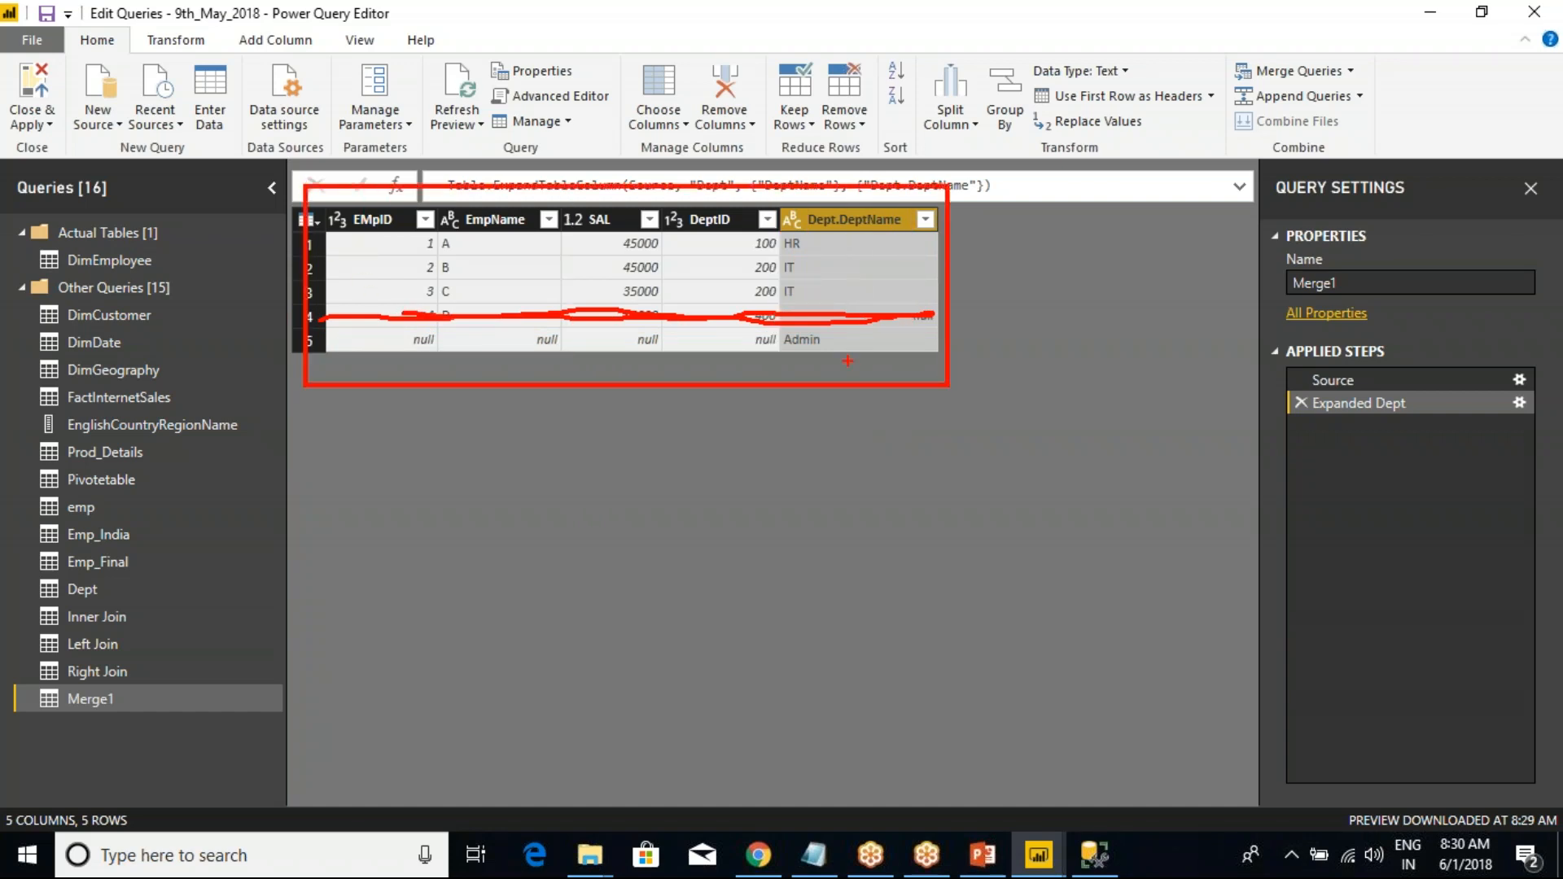
key("Escape")
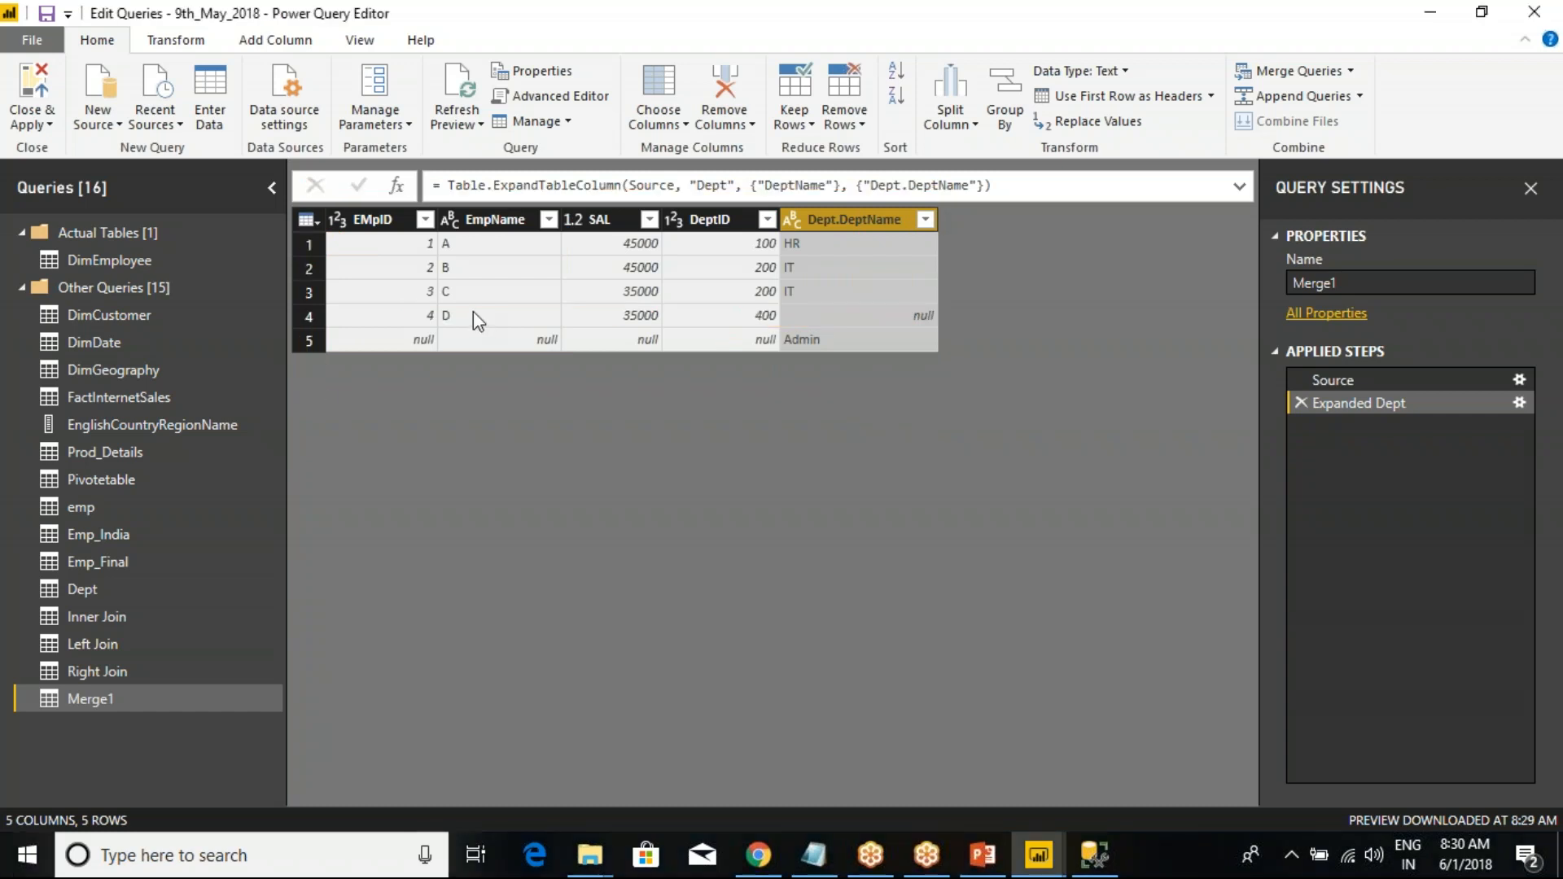
mouse_move(286, 204)
left_mouse_down()
mouse_move(865, 432)
mouse_move(1017, 434)
left_mouse_up()
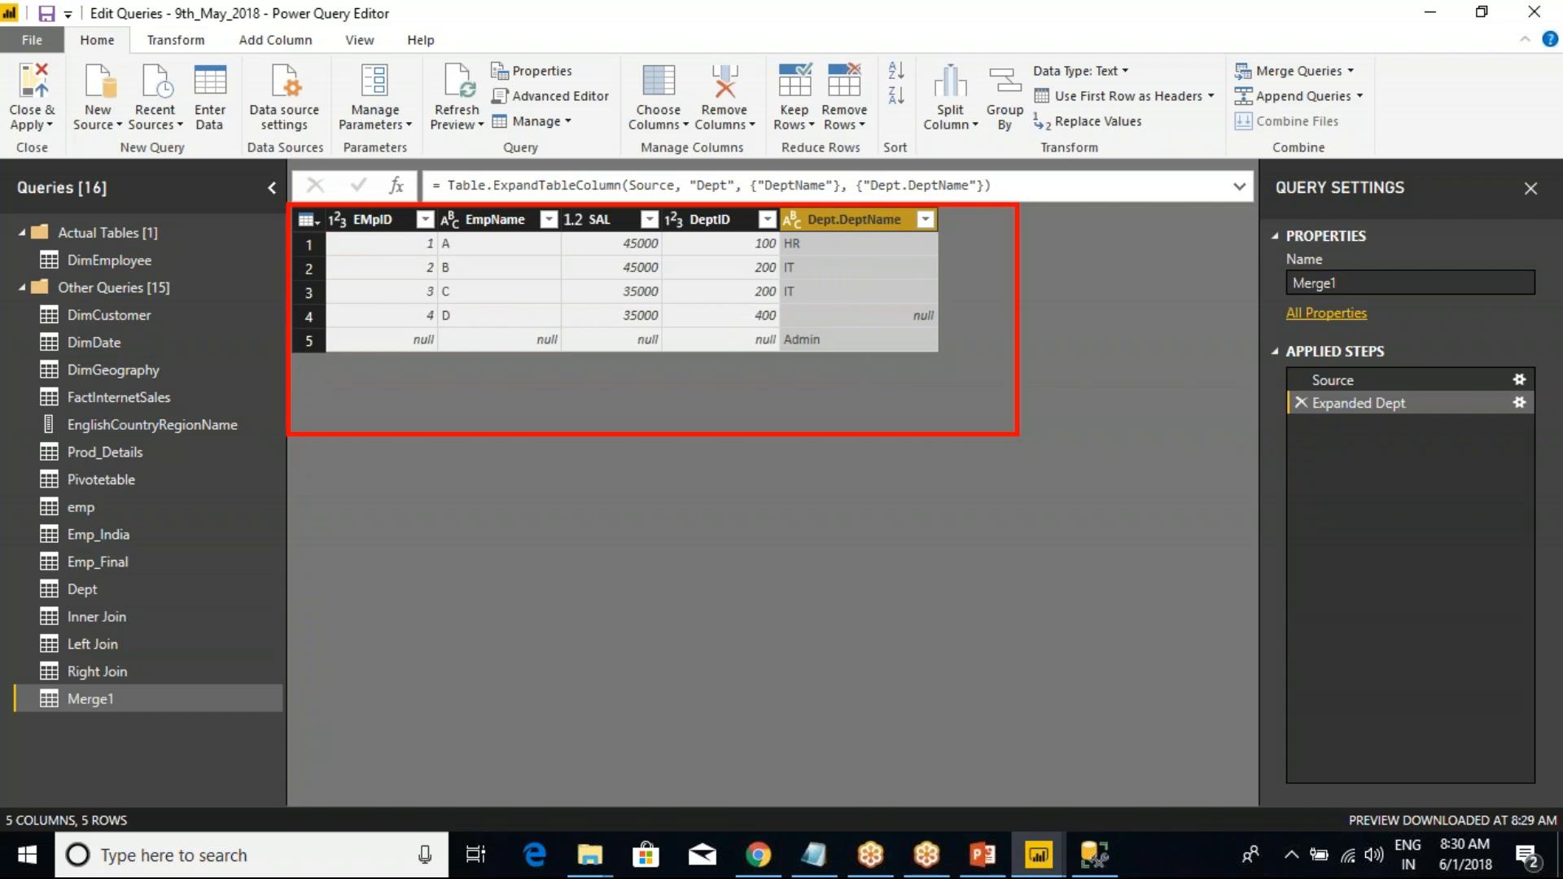
left_click_drag(383, 244, 823, 243)
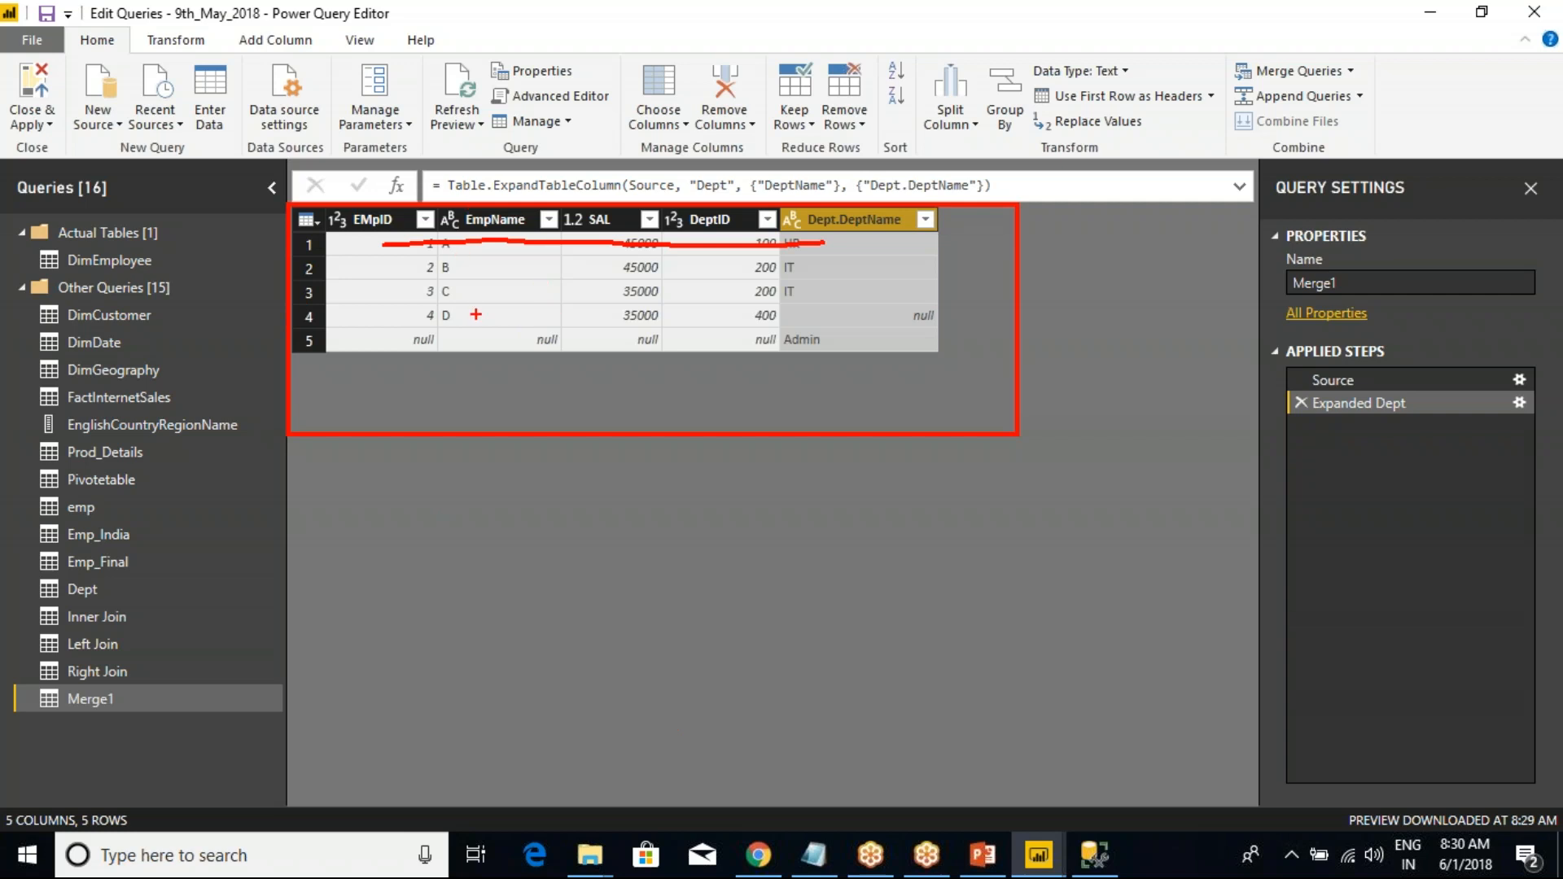
key("Escape")
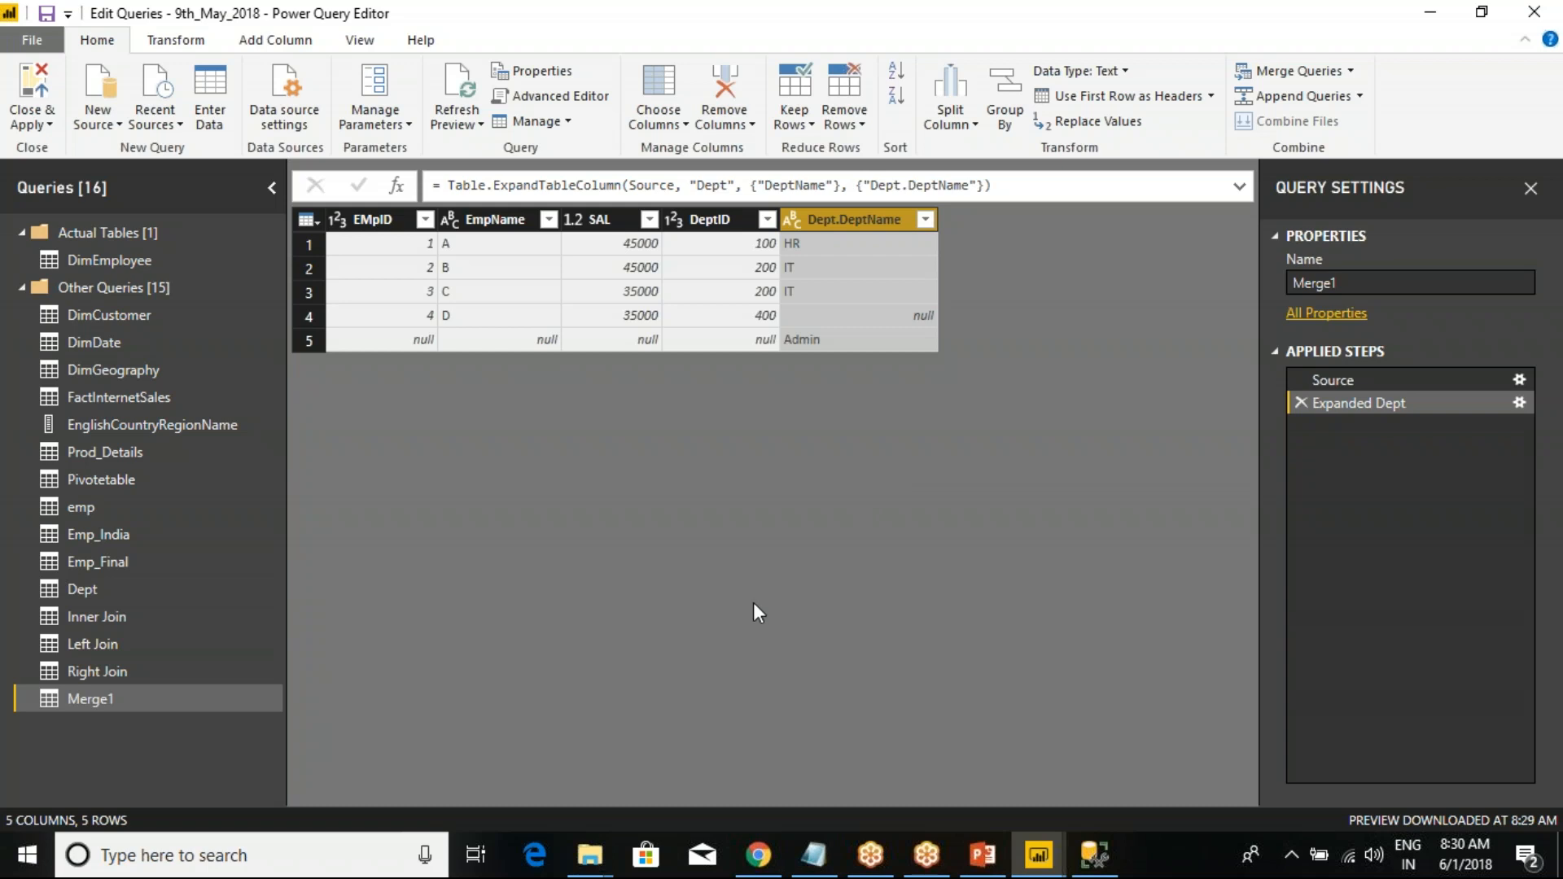
- Launch Microsoft Paint with a blank canvas and maximize its window
key("super+r")
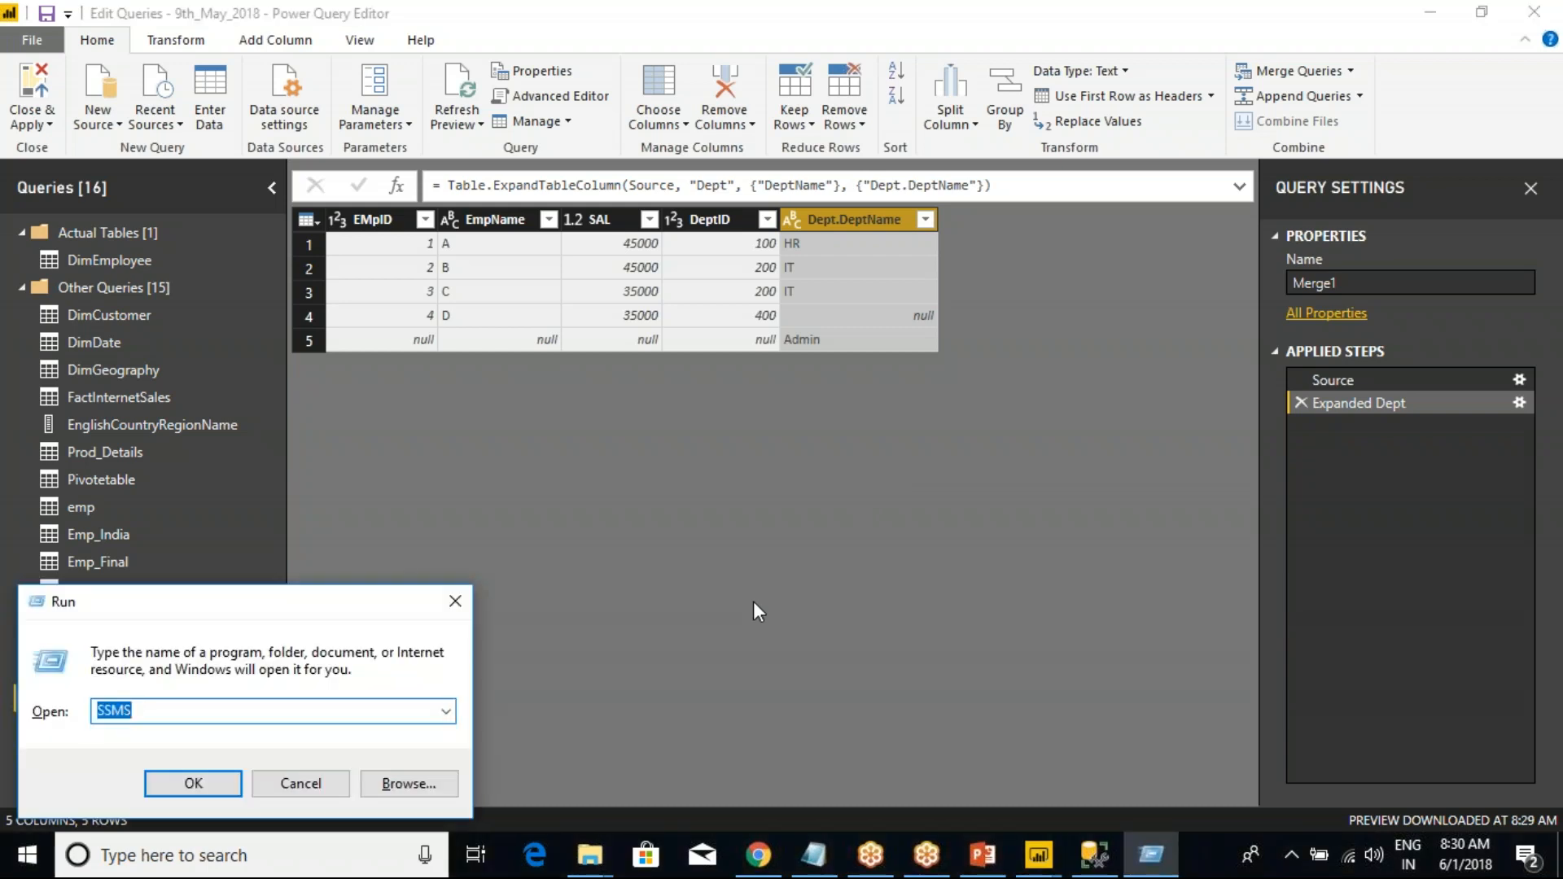
type("mspaint")
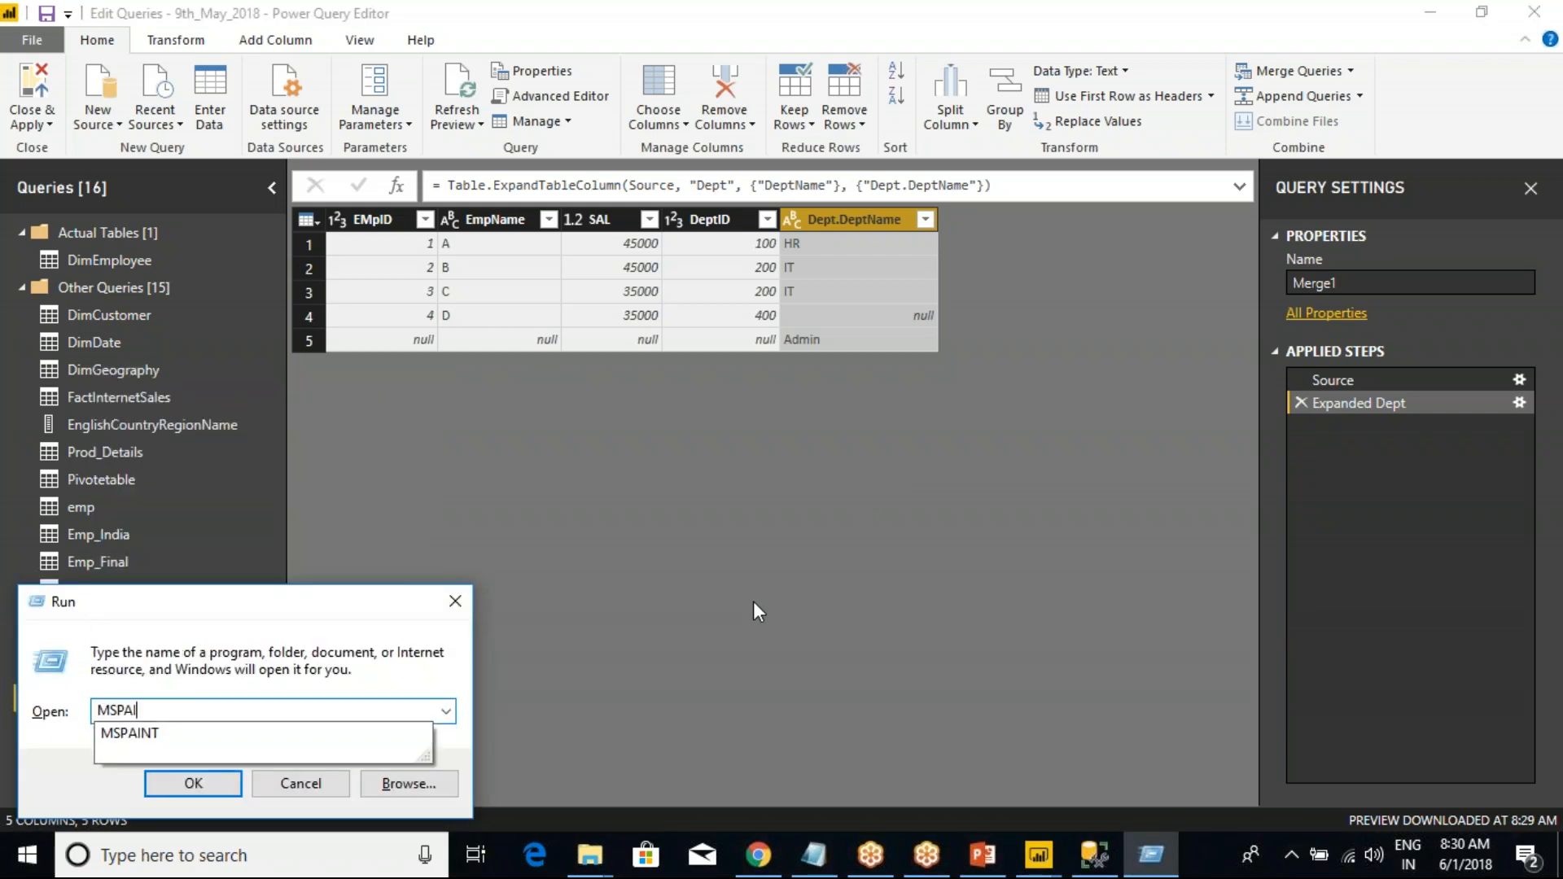
key("Return")
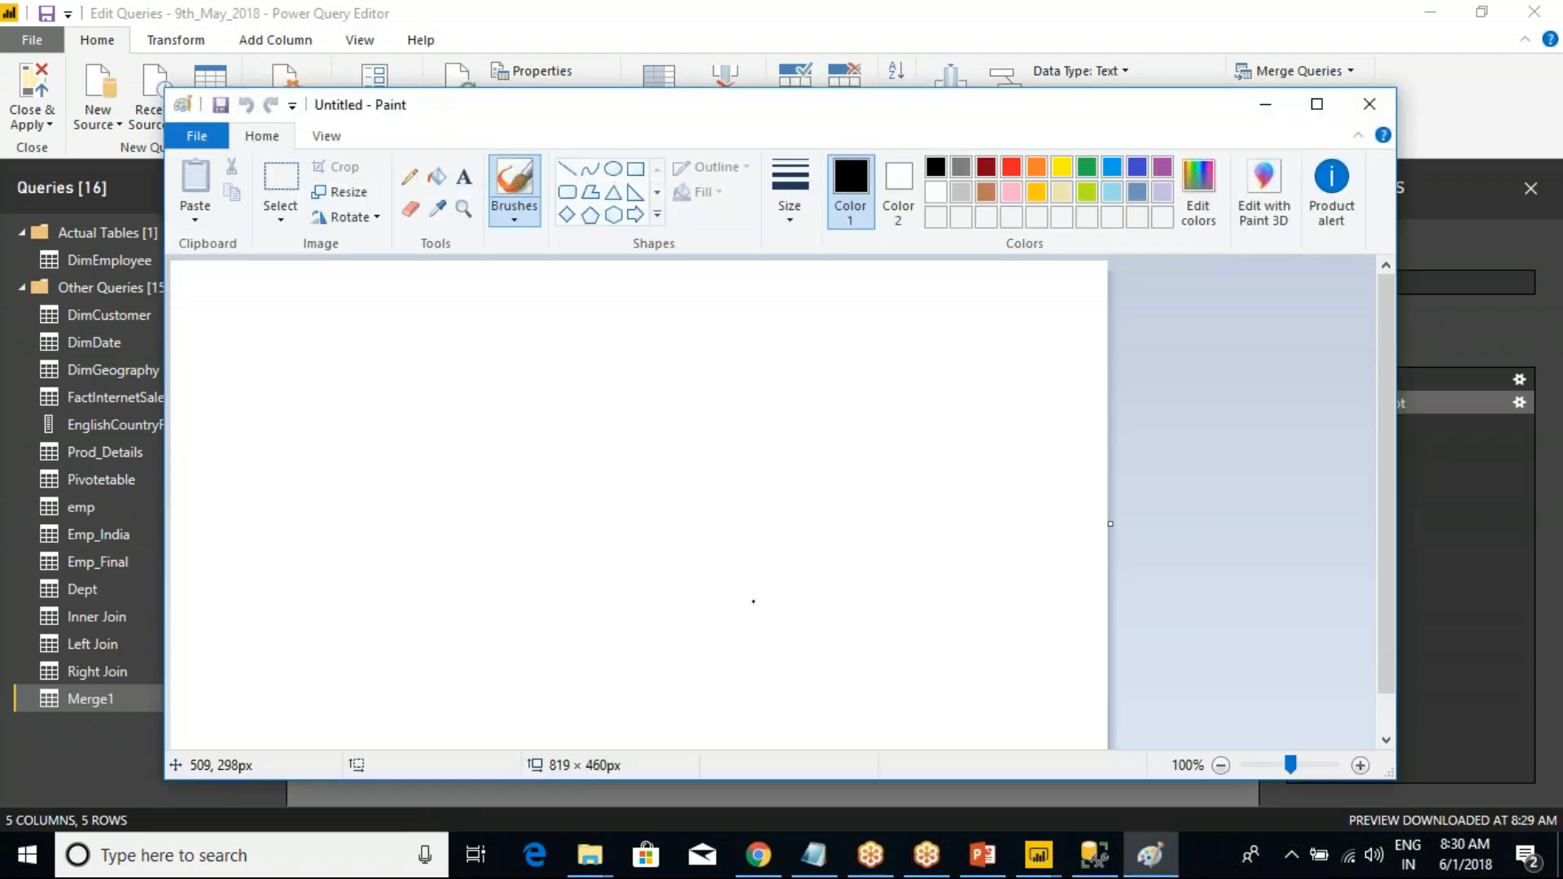
left_click(1317, 106)
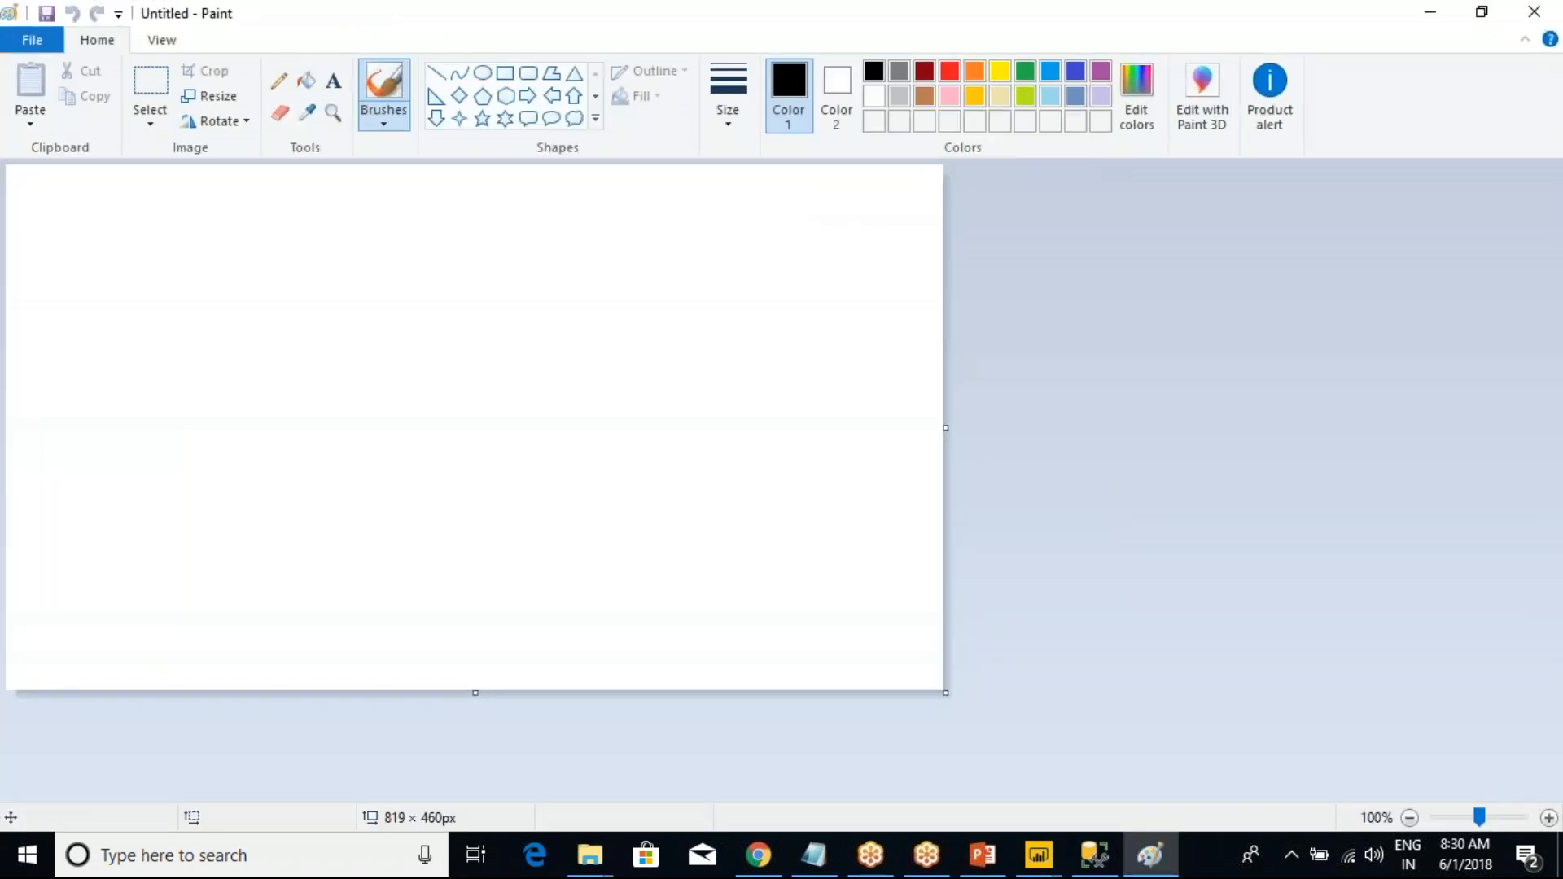
- Draw two overlapping red circles side by side, with the second about 230 × 263 px
left_click(951, 73)
mouse_move(153, 289)
left_mouse_down()
mouse_move(432, 526)
mouse_move(420, 572)
left_mouse_up()
left_click(447, 239)
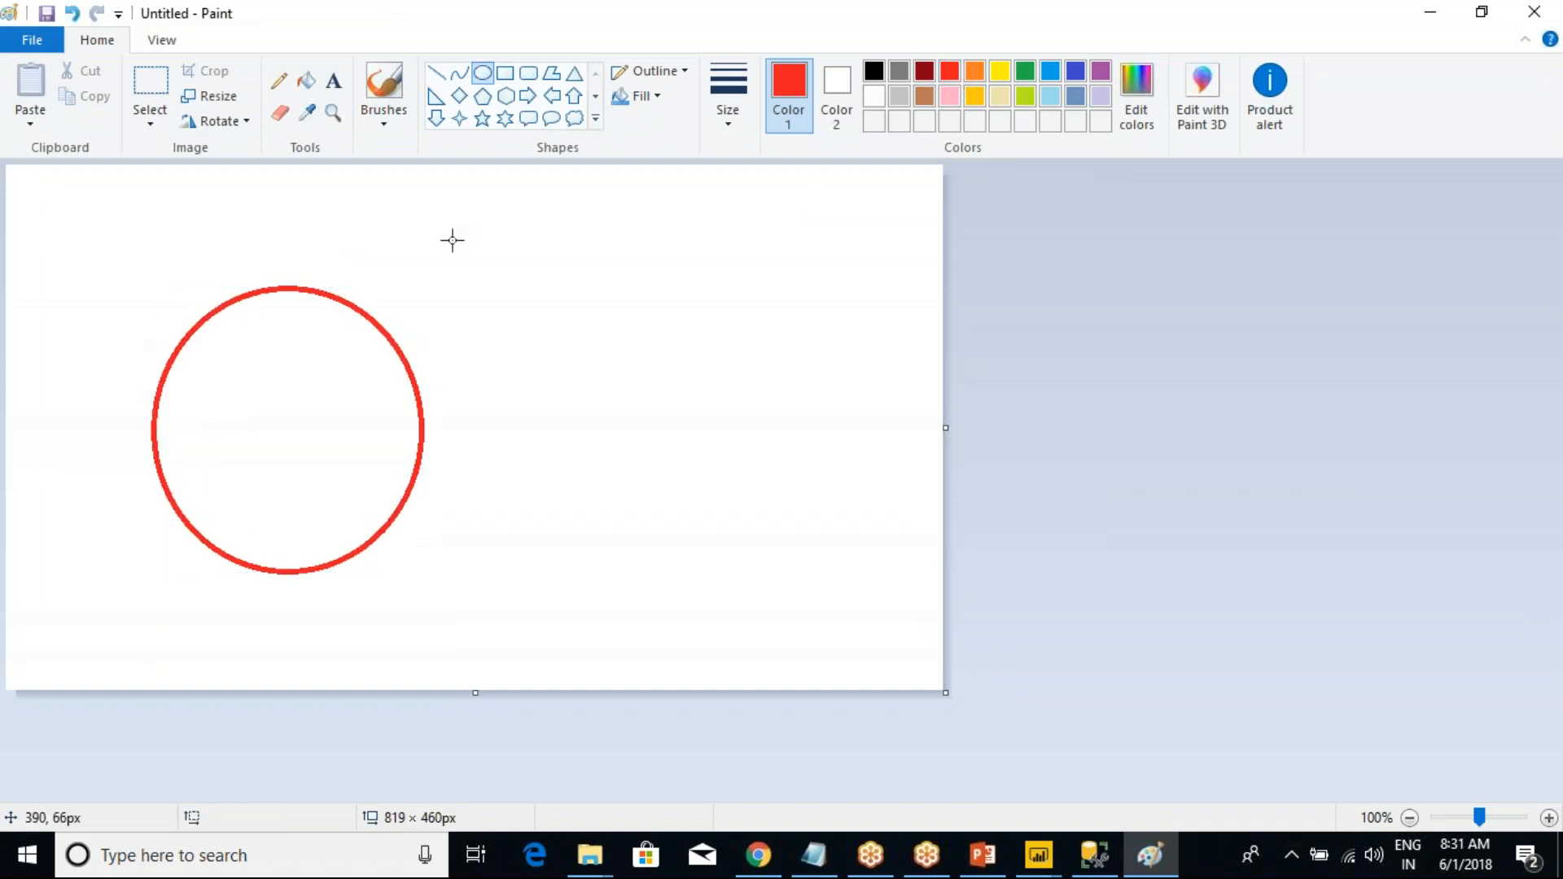
left_click_drag(327, 277, 588, 576)
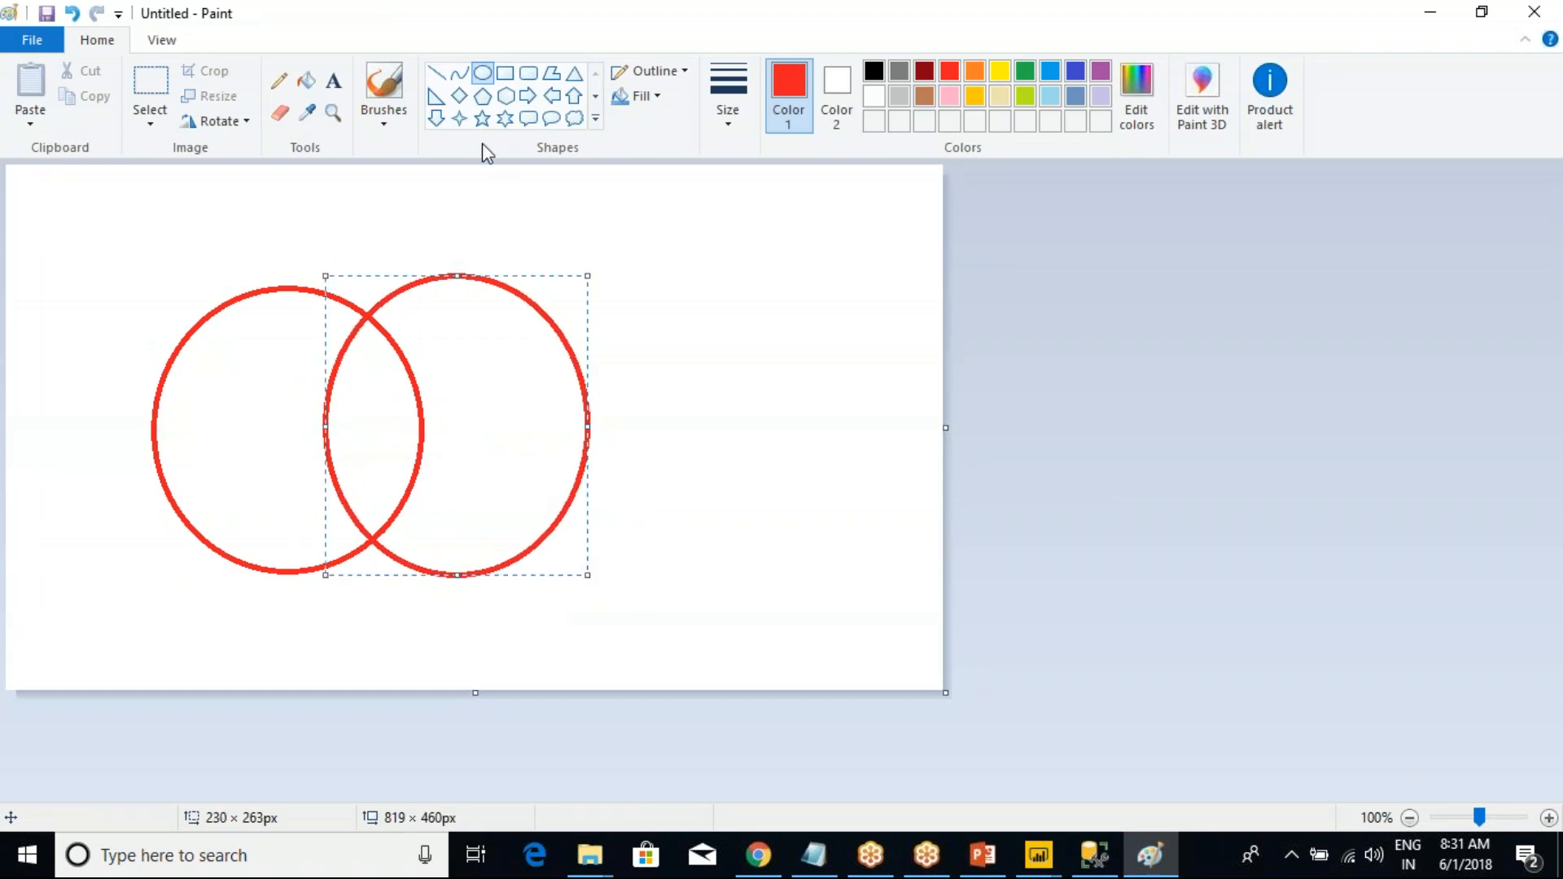
- Add red text labels above the circles, EMP for the first and DEPT for the second
left_click(333, 80)
left_click_drag(310, 293, 184, 230)
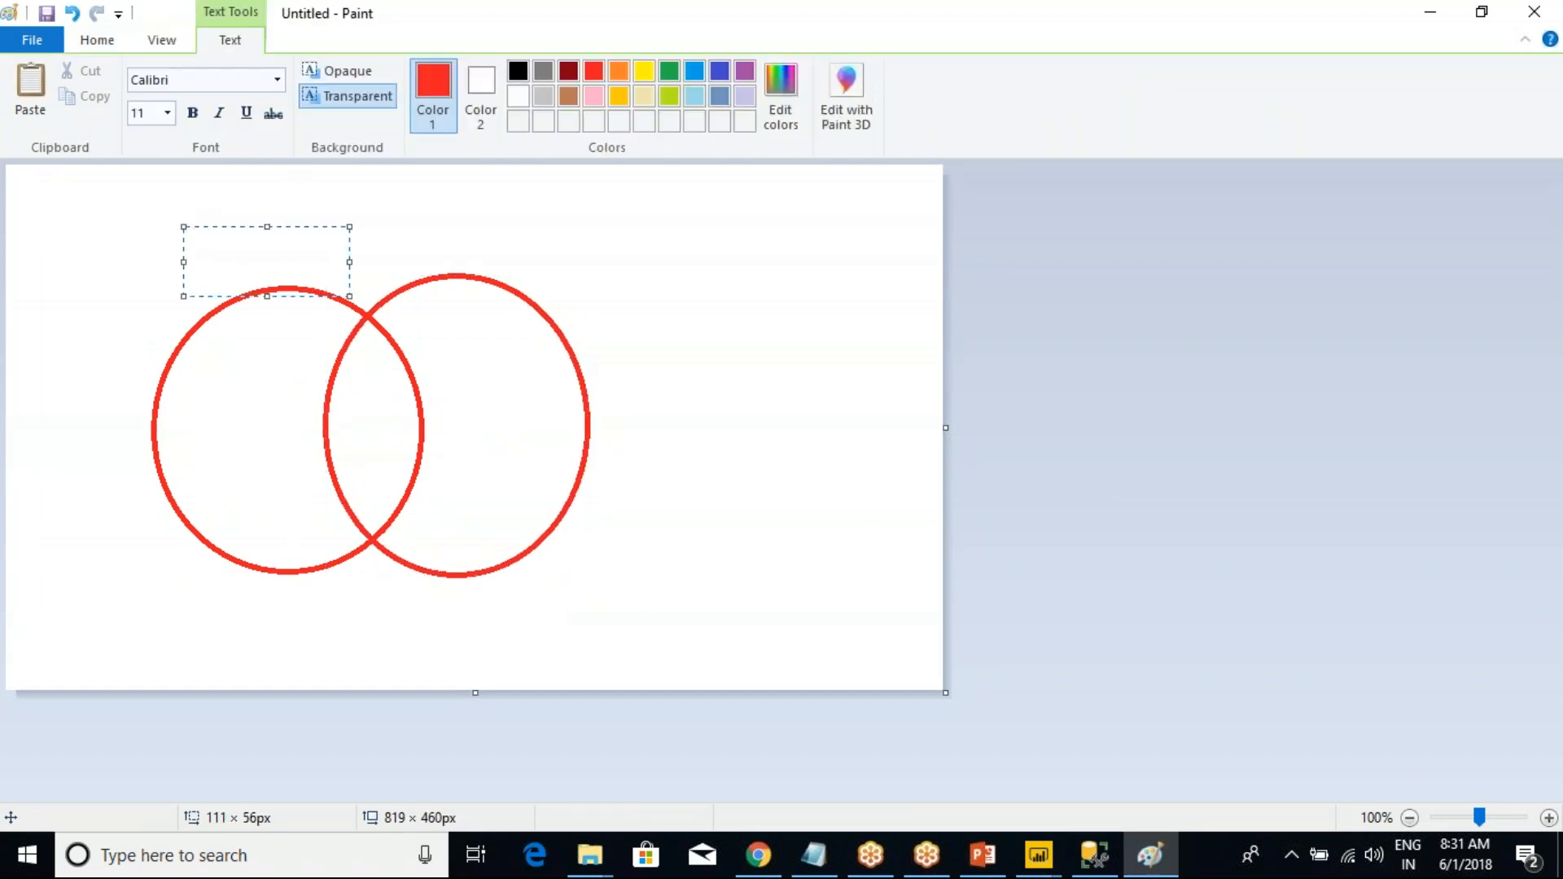
type("EMP")
left_click(404, 237)
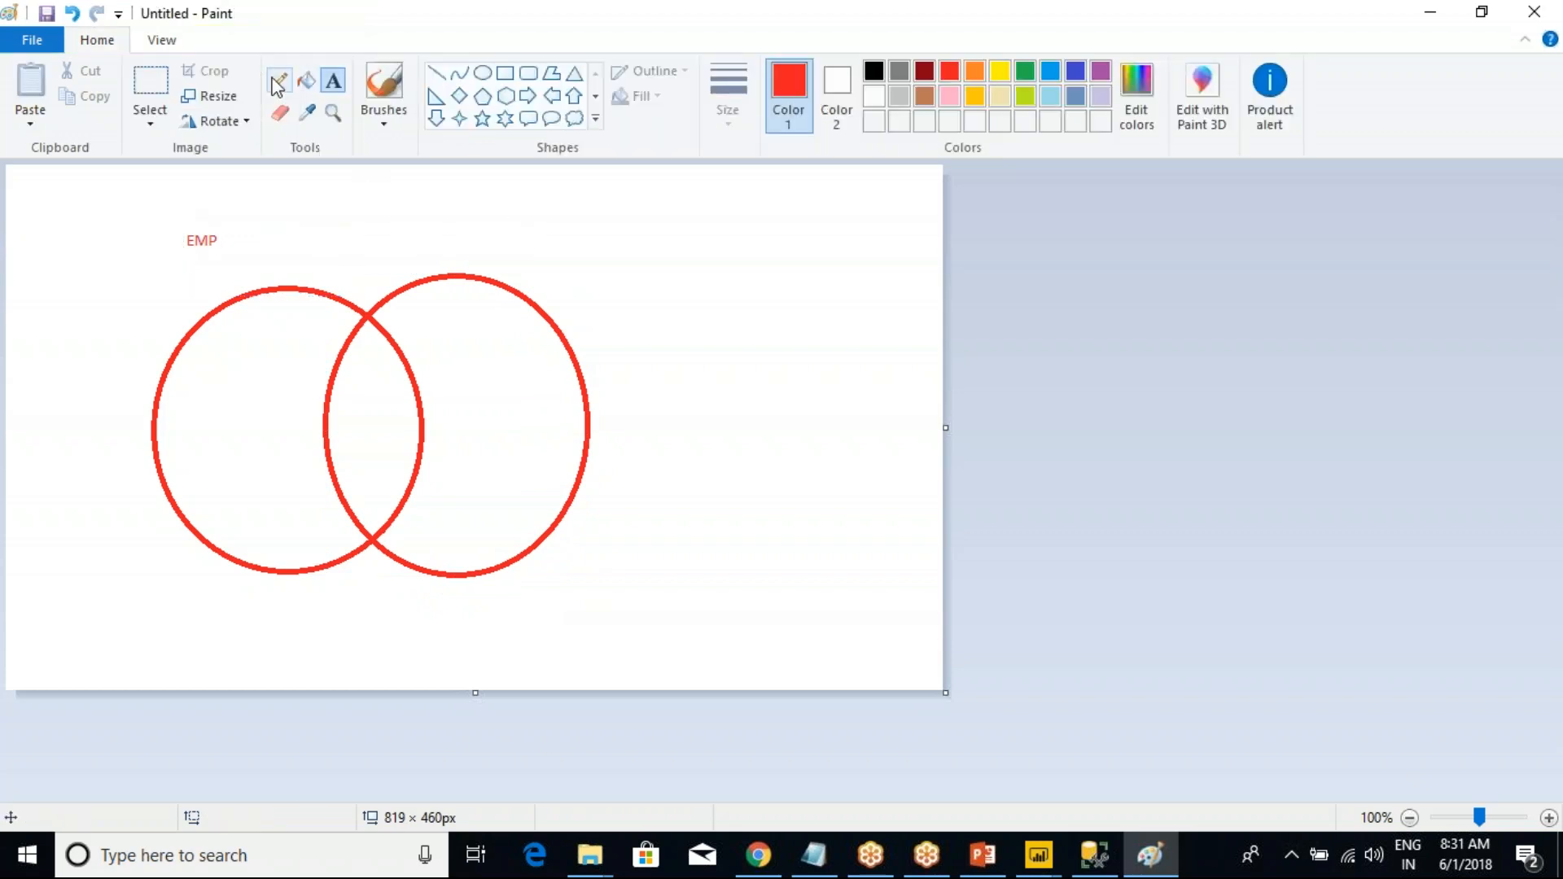
left_click(393, 225)
type("DEPT")
left_click(724, 396)
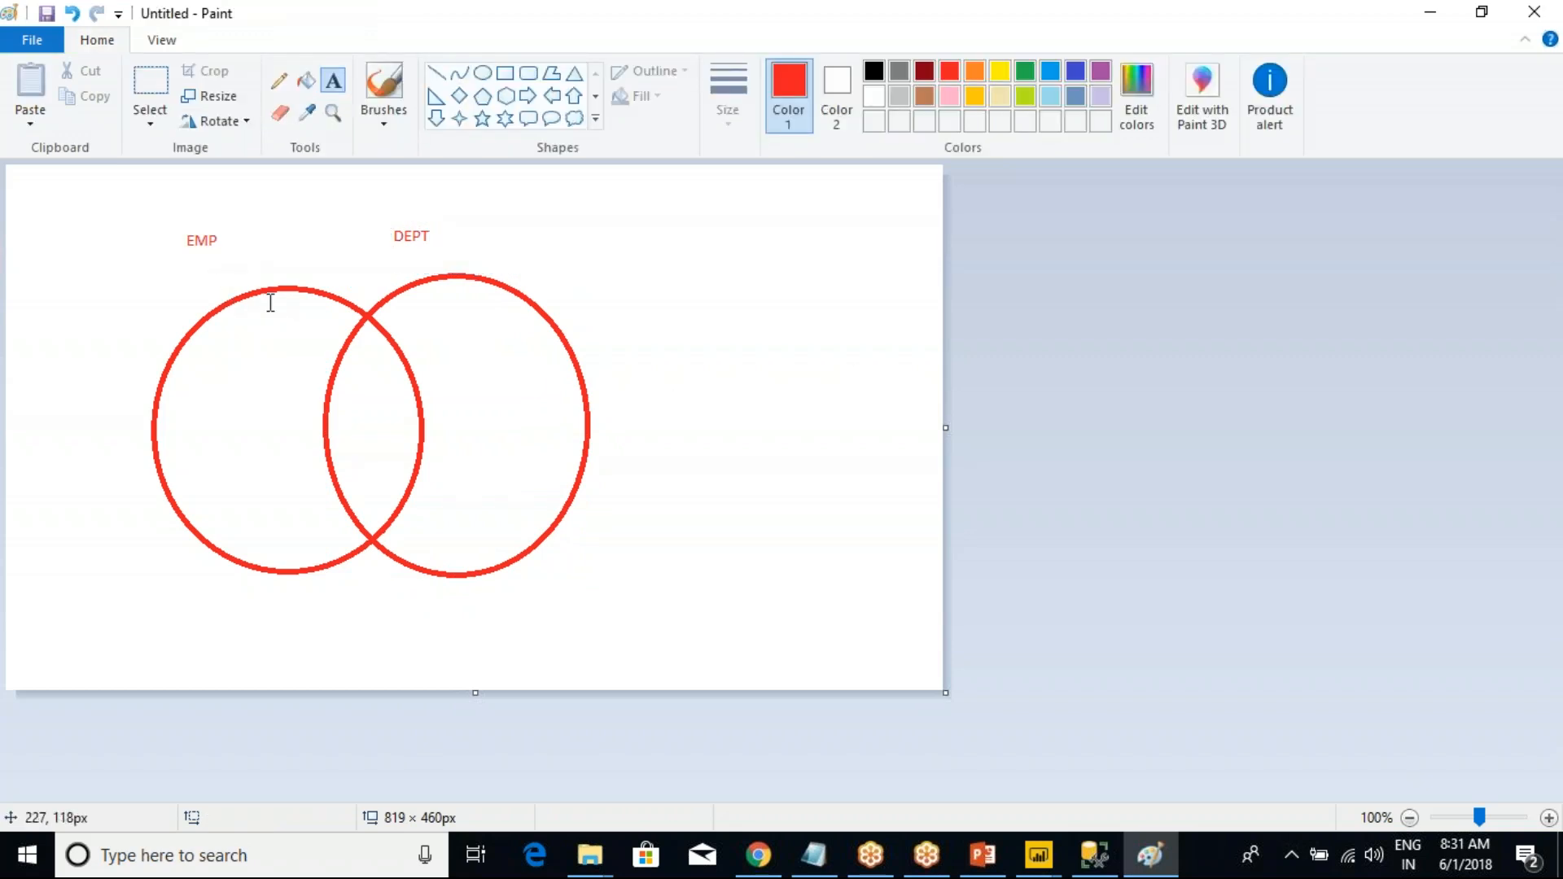
left_click(284, 84)
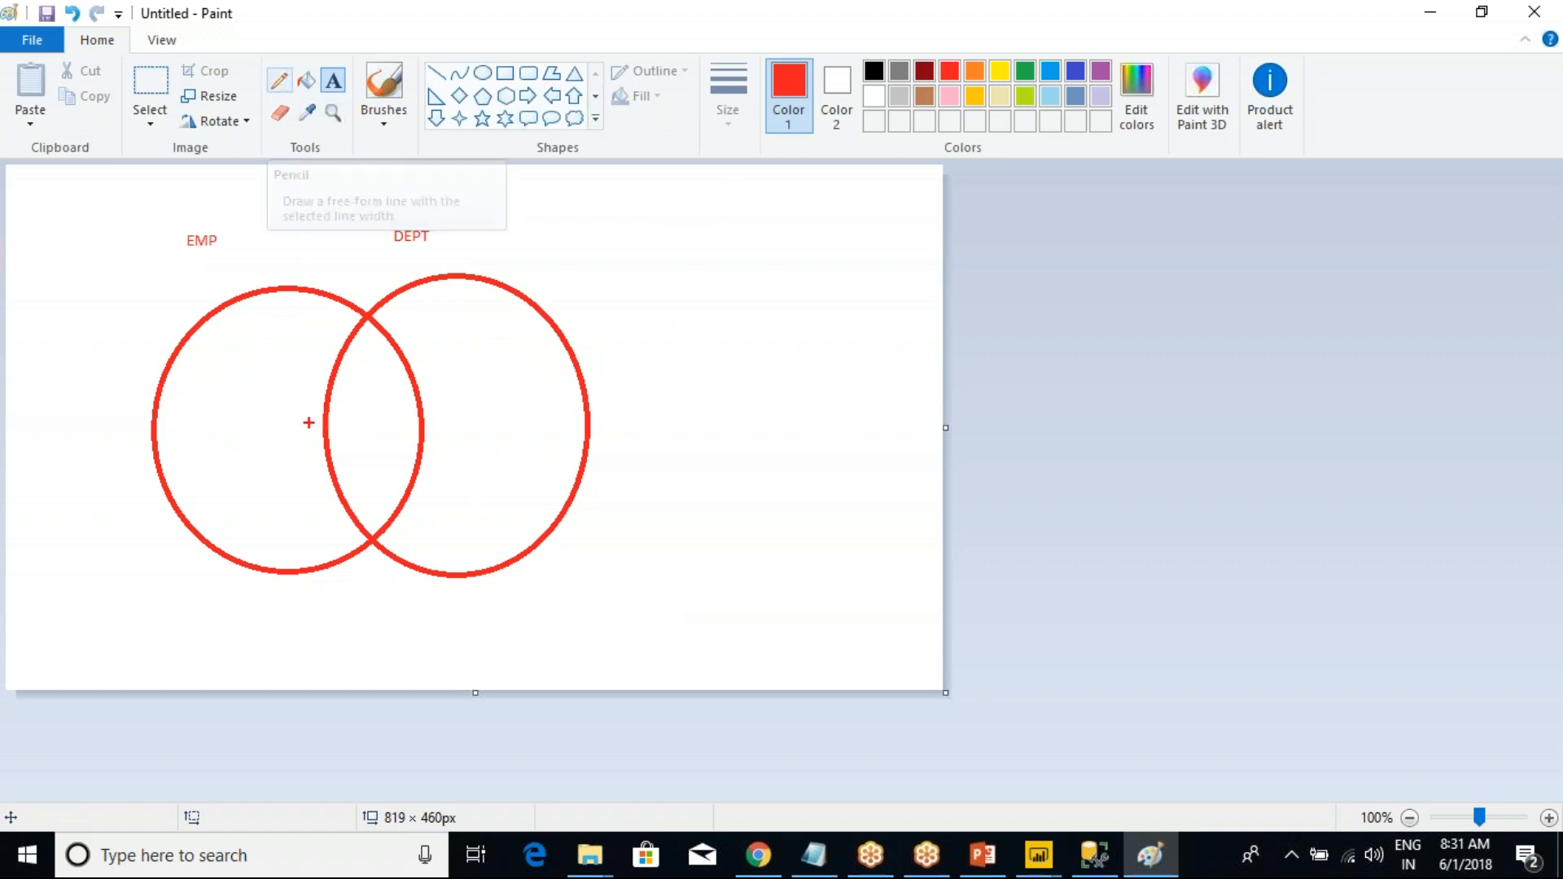
left_click_drag(220, 351, 244, 358)
key("ctrl+z")
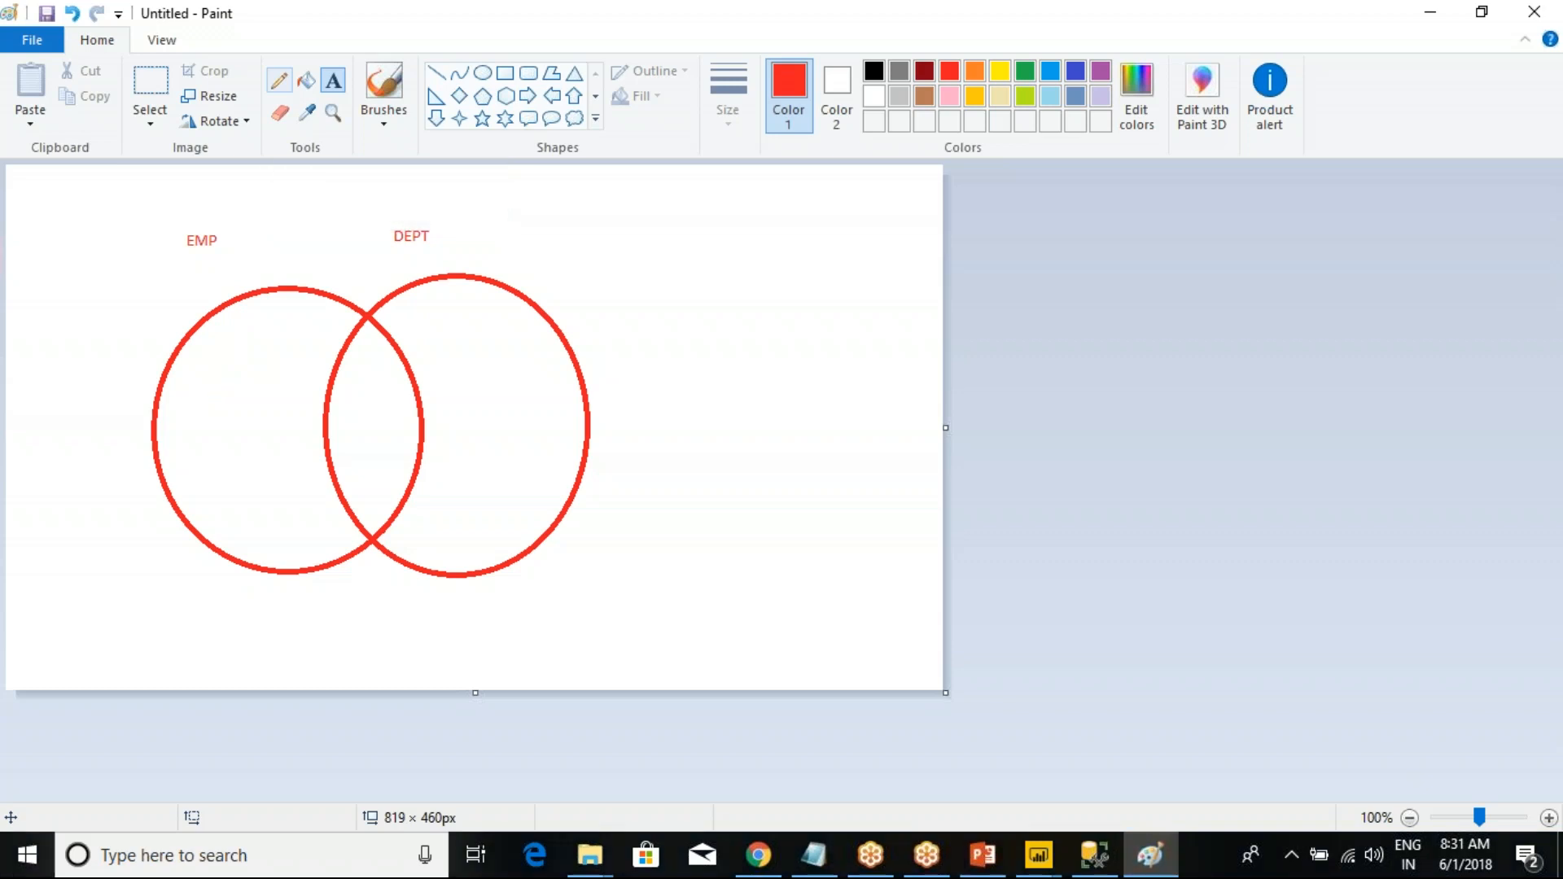
- Check the DeptID values of EMP and Dept in the SQL Server Management Studio results and return to the Paint diagram
key("alt+Tab")
key("Tab")
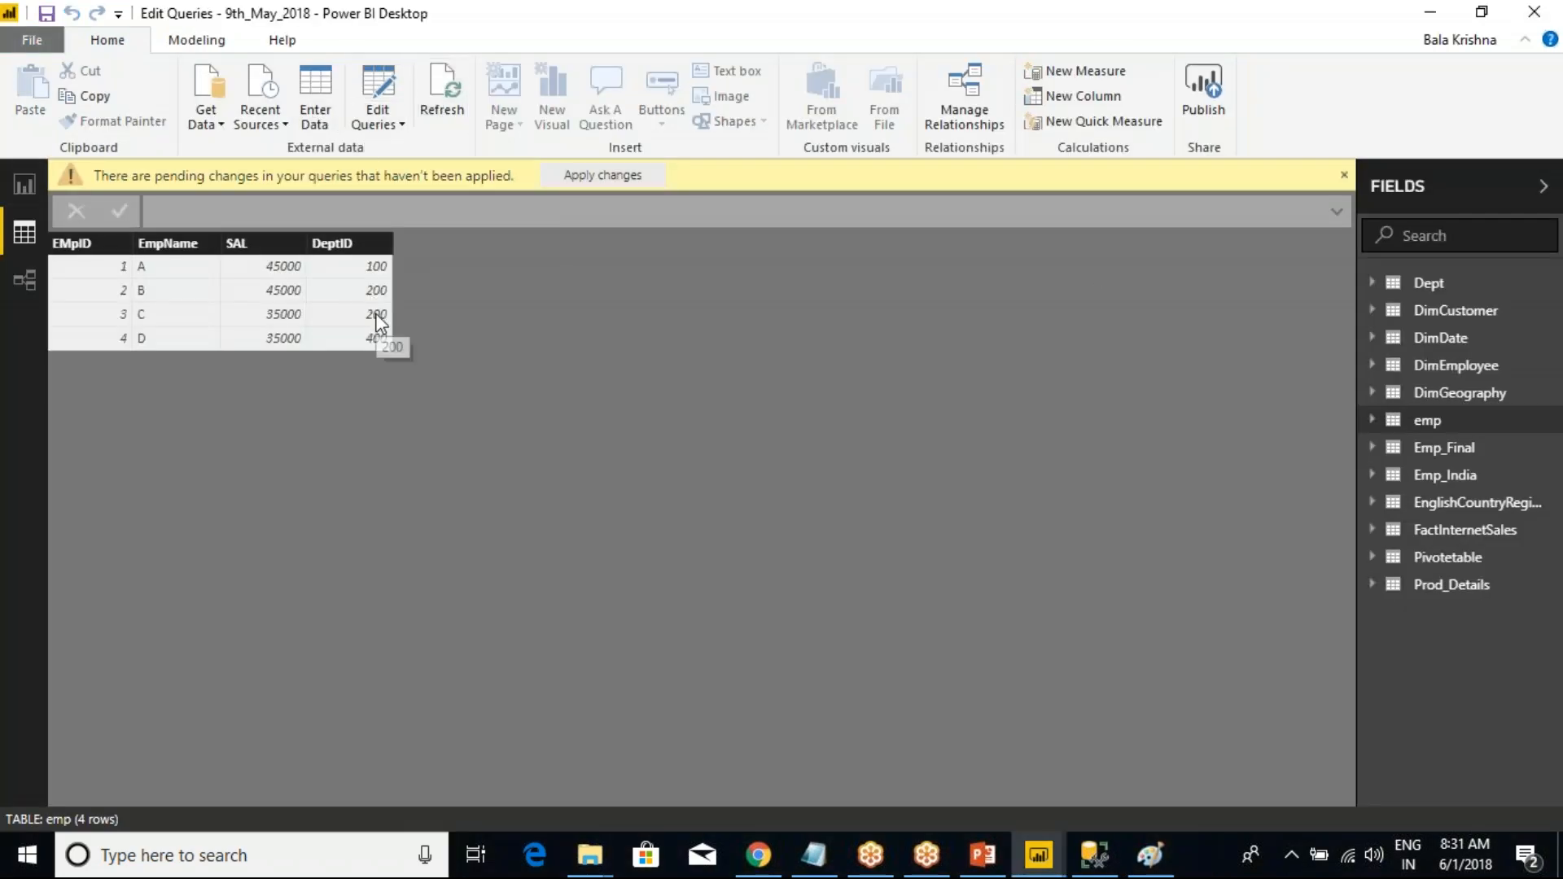
left_click(1093, 854)
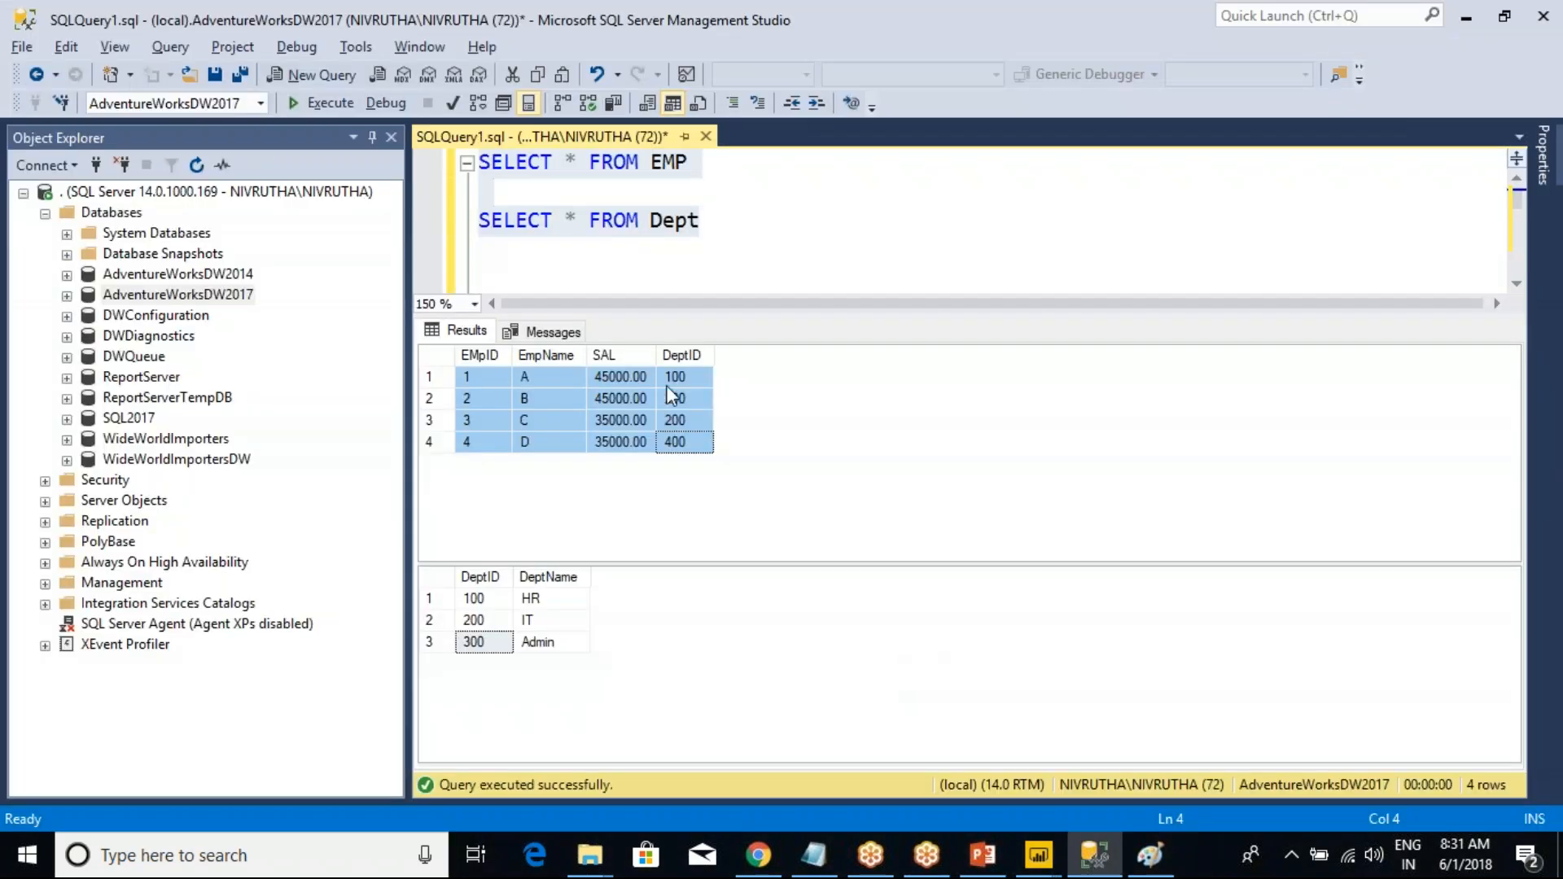
key("alt+Tab")
key("alt+Tab")
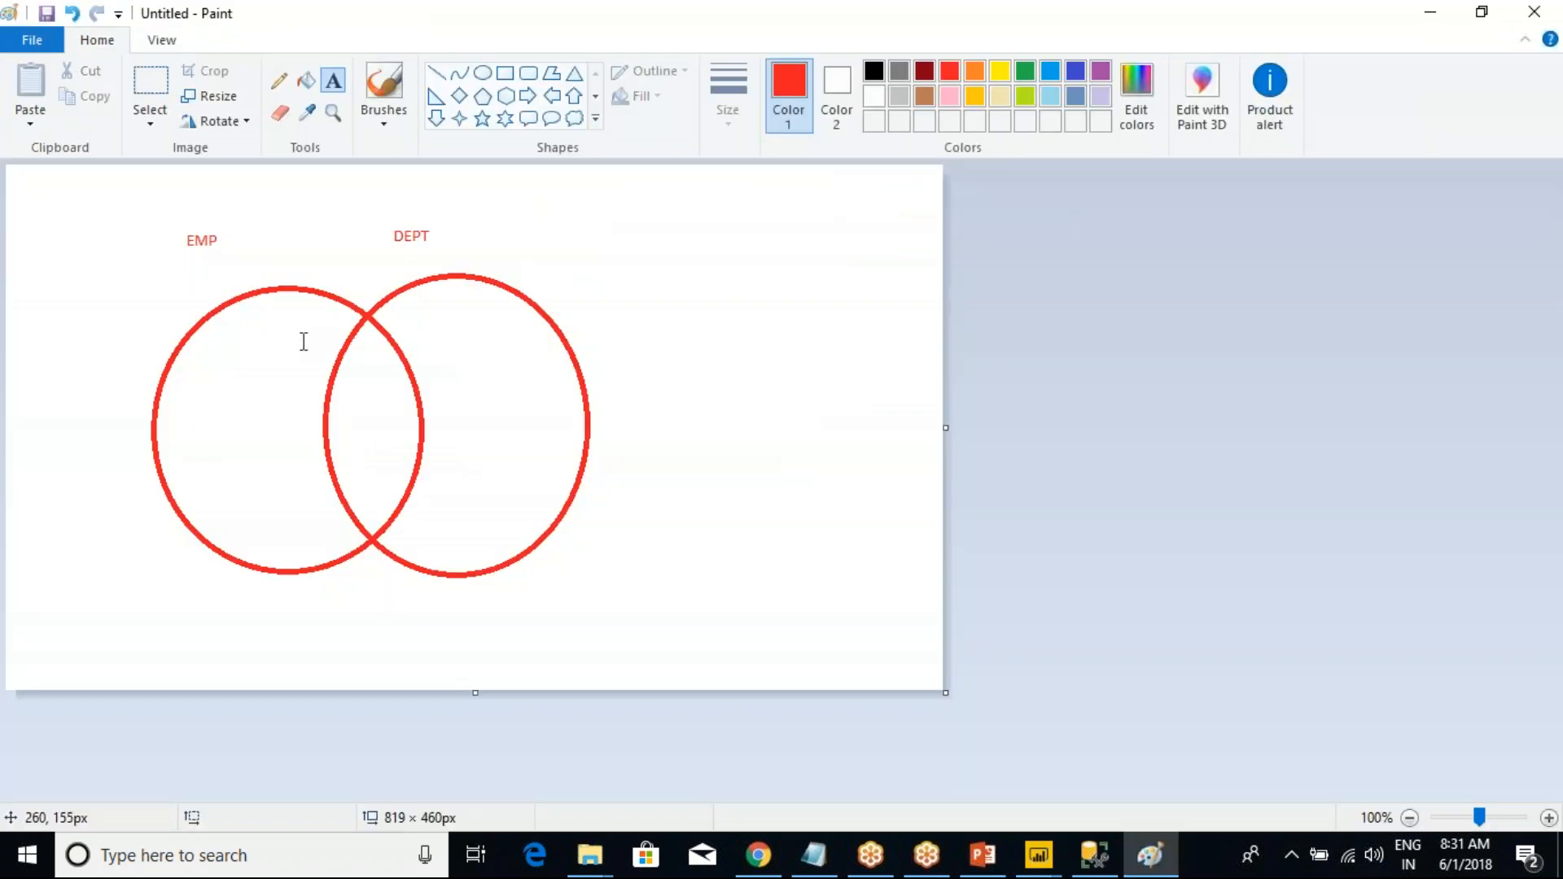
- Handwrite the DeptID values 100, 200 and 400 in red inside the EMP circle
mouse_move(224, 344)
left_mouse_down()
mouse_move(280, 350)
mouse_move(262, 338)
left_mouse_up()
left_click_drag(206, 400, 238, 413)
mouse_move(255, 399)
left_mouse_down()
mouse_move(248, 411)
mouse_move(287, 409)
mouse_move(273, 392)
left_mouse_up()
mouse_move(225, 459)
left_mouse_down()
mouse_move(261, 497)
mouse_move(290, 480)
left_mouse_up()
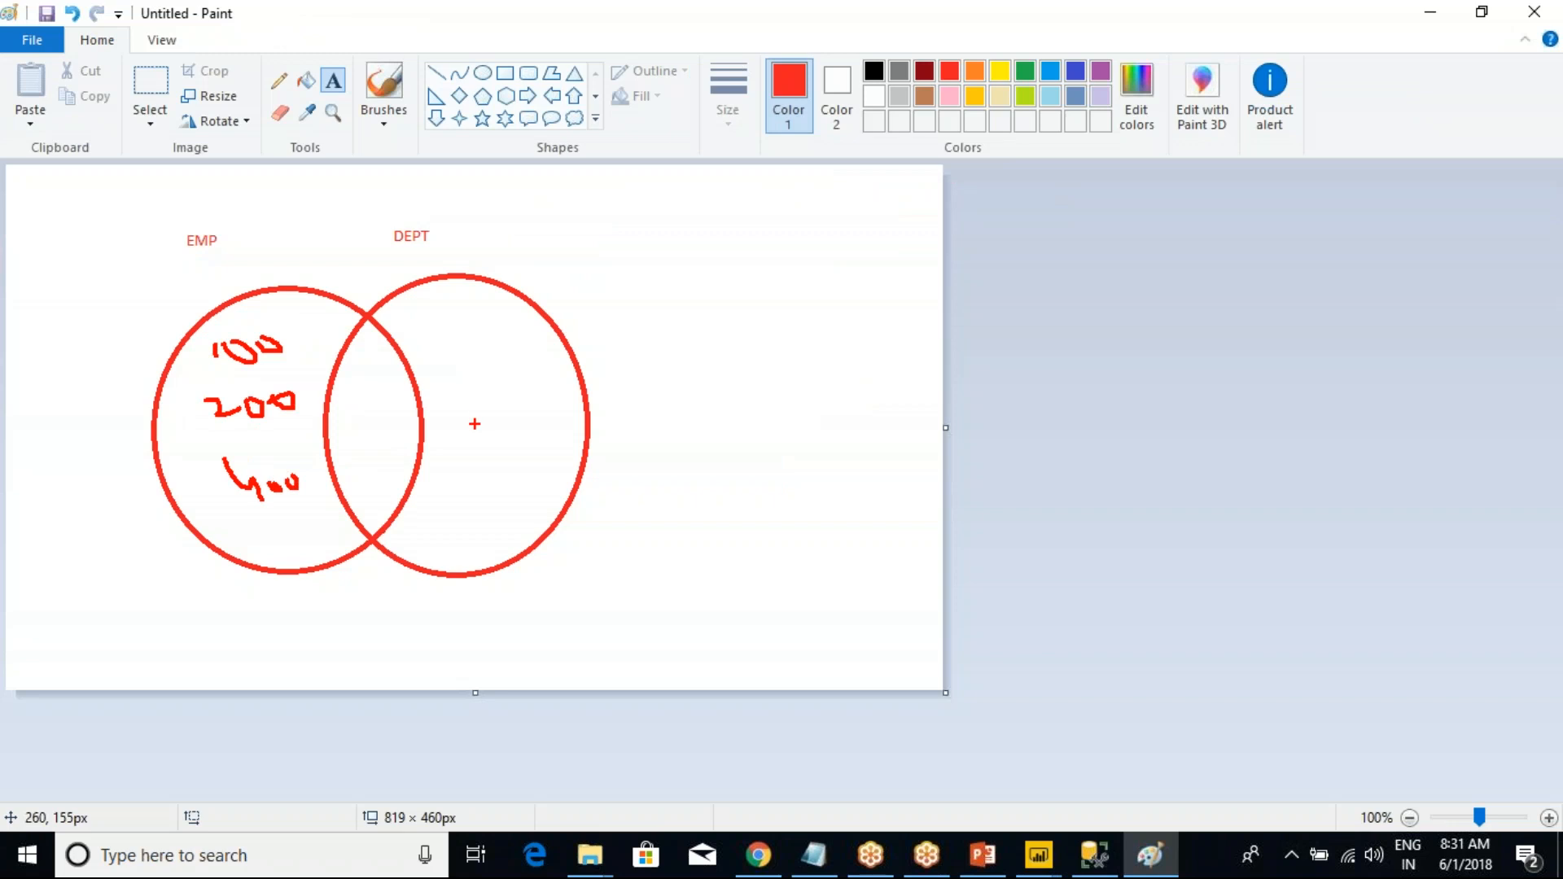
- Handwrite the DeptID values 100, 200 and 300 in red inside the DEPT circle
mouse_move(457, 327)
left_mouse_down()
mouse_move(461, 349)
mouse_move(525, 328)
left_mouse_up()
mouse_move(454, 397)
left_mouse_down()
mouse_move(461, 417)
mouse_move(529, 389)
left_mouse_up()
left_click_drag(485, 453, 485, 478)
mouse_move(511, 456)
left_mouse_down()
mouse_move(506, 468)
mouse_move(575, 468)
mouse_move(569, 440)
left_mouse_up()
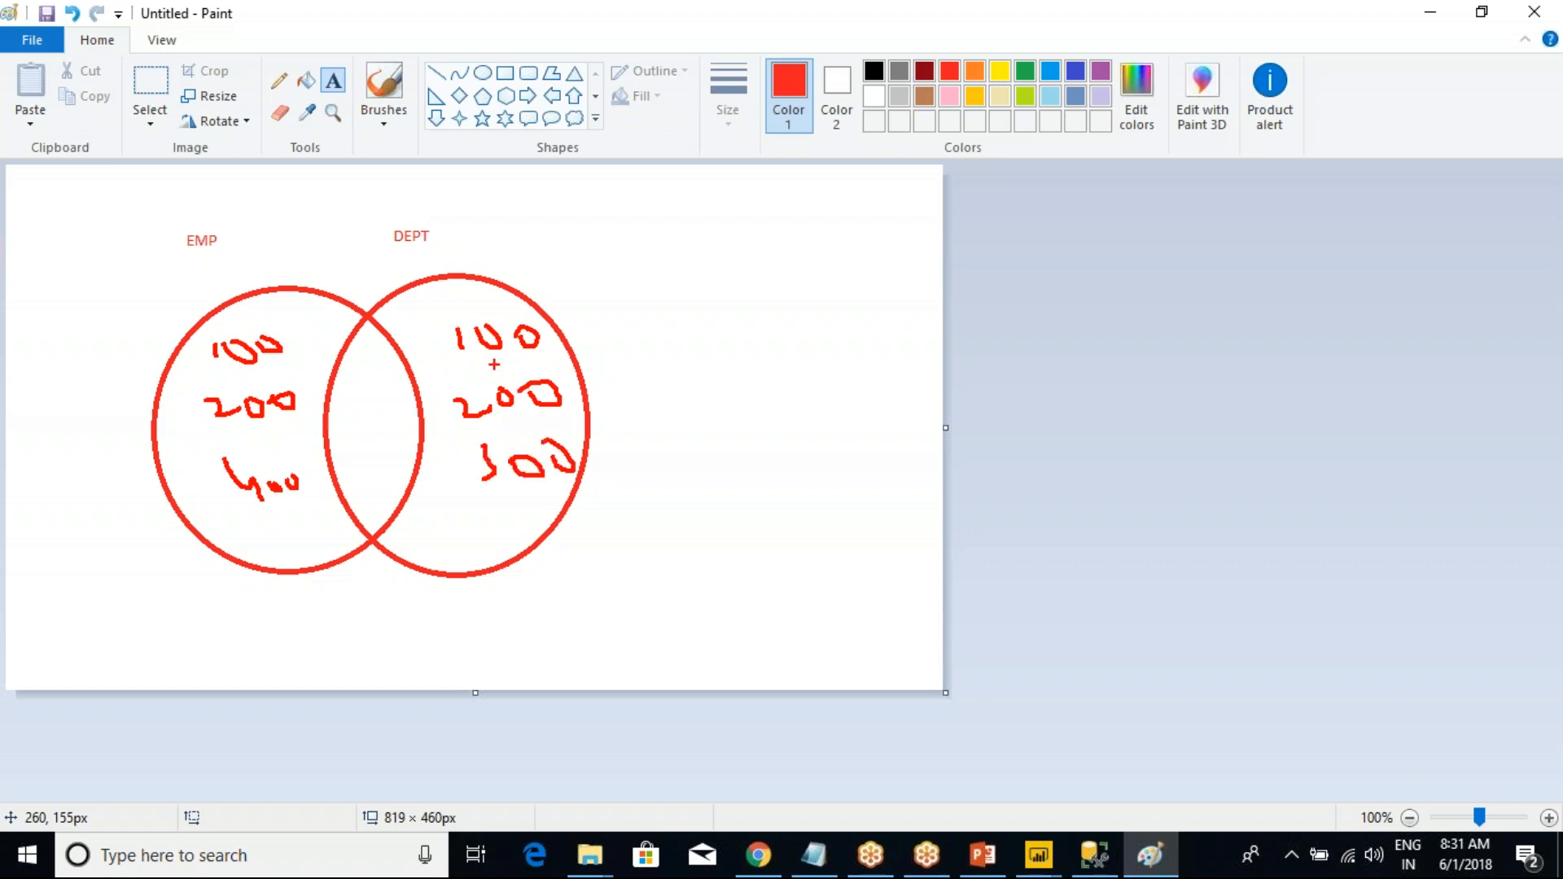
- Mark both circles with pointer strokes and draw lines comparing their DeptIDs row by row, then clear the handwritten annotations
left_click_drag(446, 240, 472, 302)
left_click_drag(273, 244, 281, 286)
left_click_drag(291, 346, 436, 345)
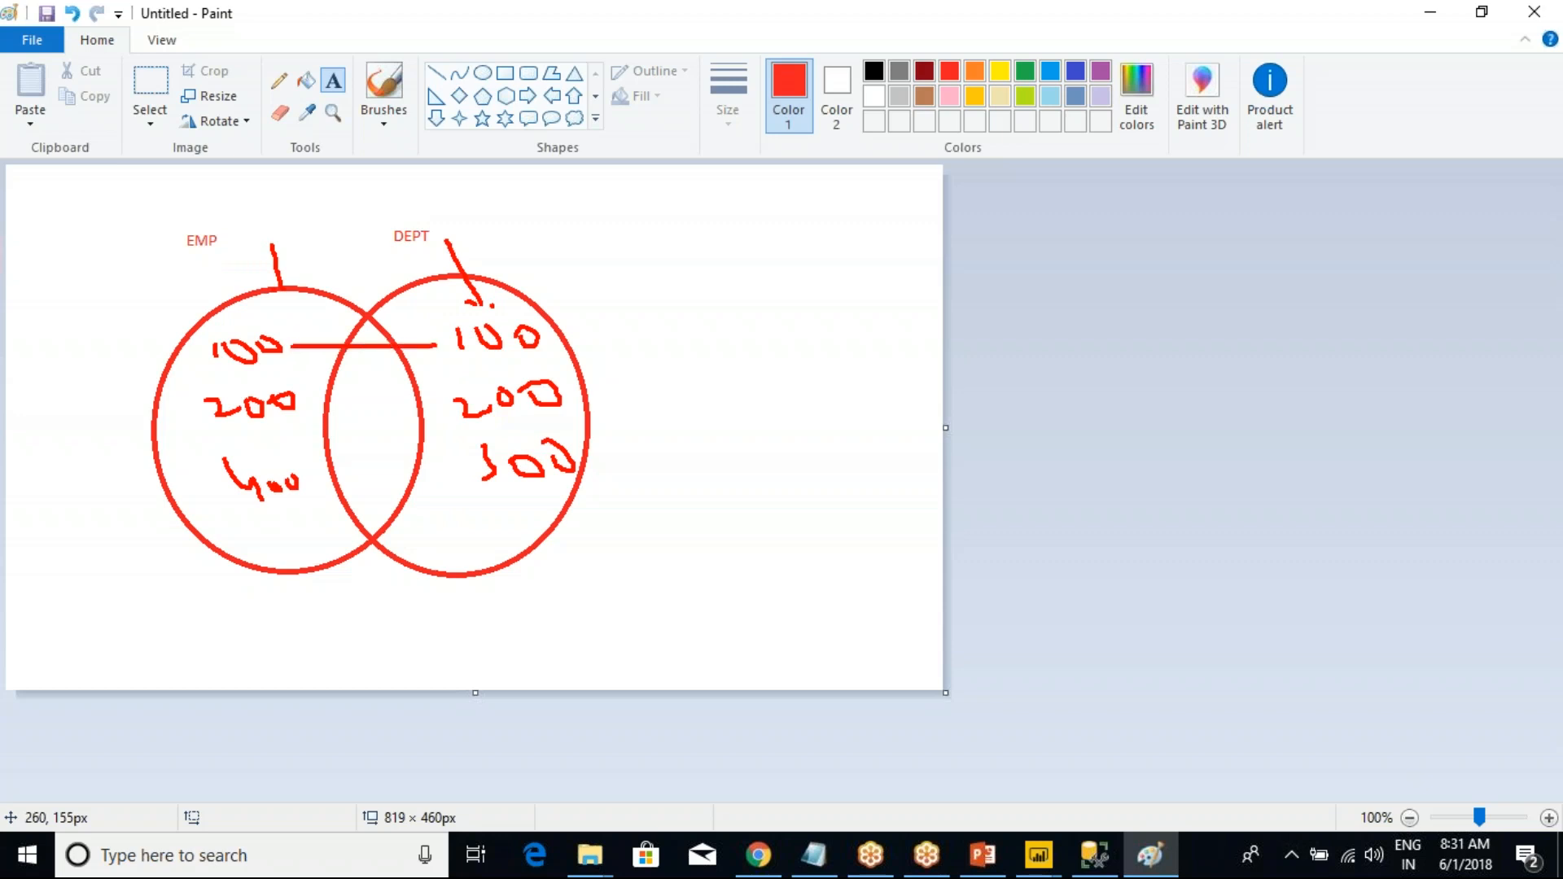
left_click_drag(320, 402, 450, 403)
left_click_drag(319, 478, 483, 478)
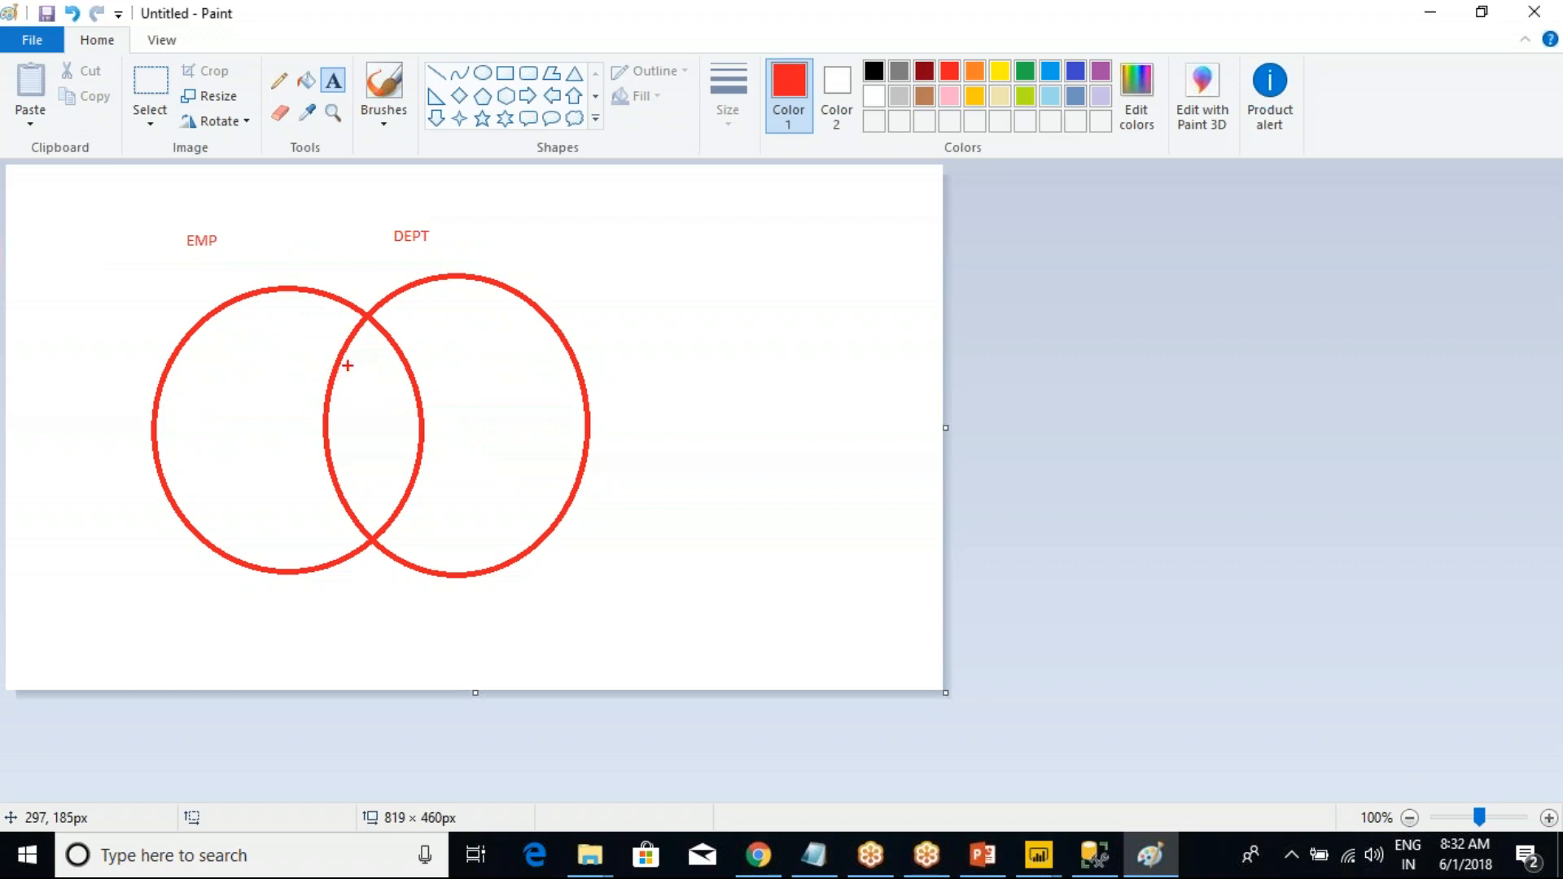
- Handwrite 100 and 200 in the circles' overlap, 400 in the EMP-only area and 300 in the DEPT-only area
mouse_move(352, 365)
left_mouse_down()
mouse_move(407, 379)
mouse_move(395, 366)
left_mouse_up()
mouse_move(380, 418)
left_mouse_down()
mouse_move(368, 412)
mouse_move(405, 414)
left_mouse_up()
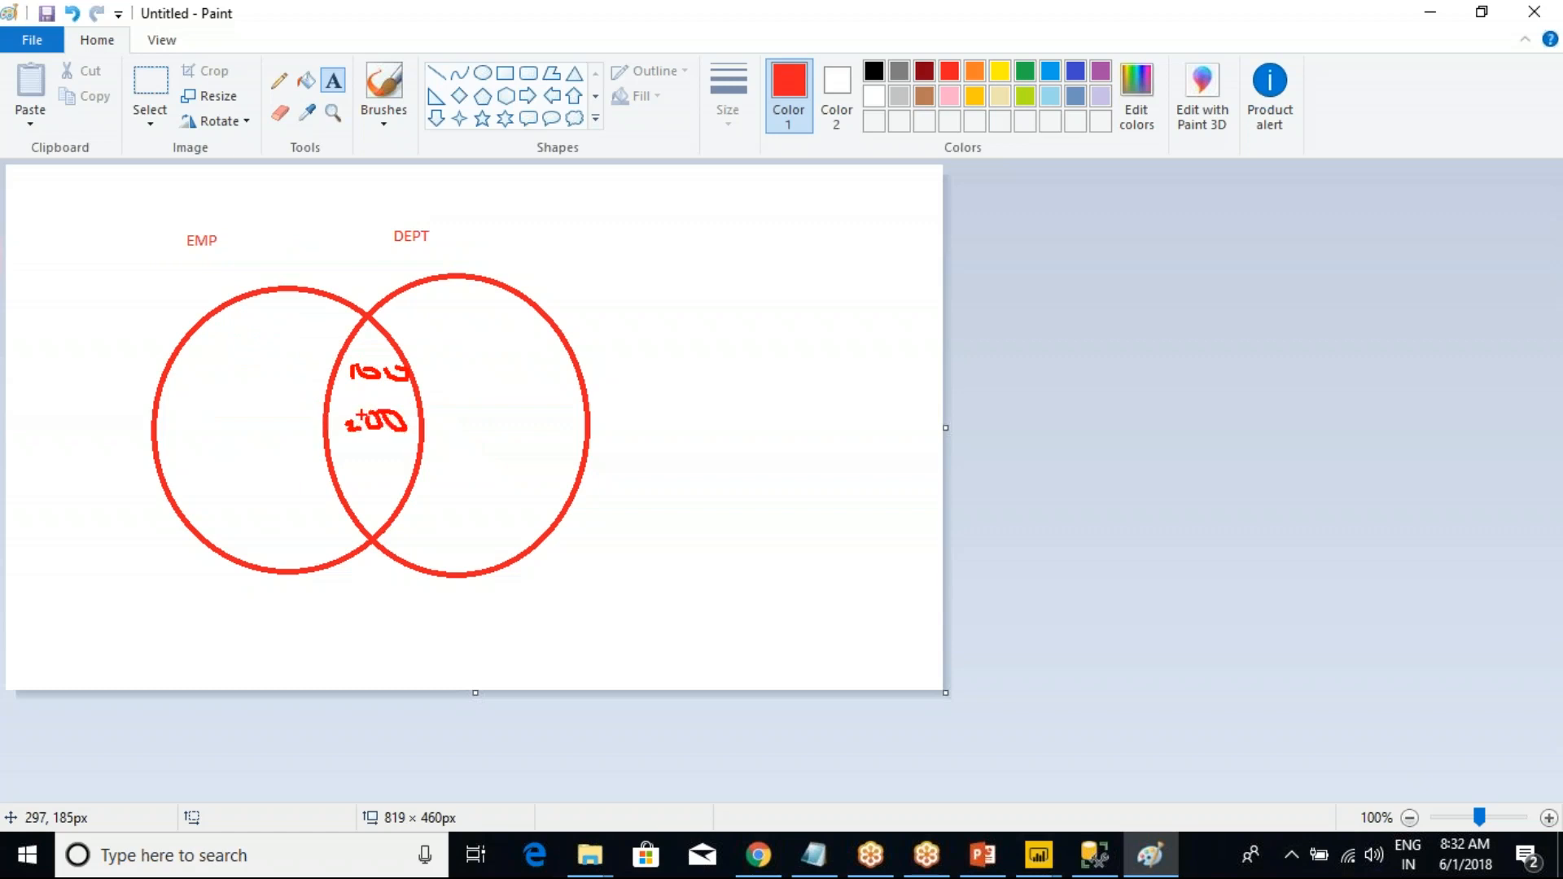
left_click_drag(200, 411, 228, 415)
mouse_move(224, 410)
left_mouse_down()
mouse_move(231, 433)
mouse_move(275, 404)
left_mouse_up()
mouse_move(456, 404)
left_mouse_down()
mouse_move(466, 431)
mouse_move(441, 467)
mouse_move(506, 439)
mouse_move(490, 429)
mouse_move(530, 436)
left_mouse_up()
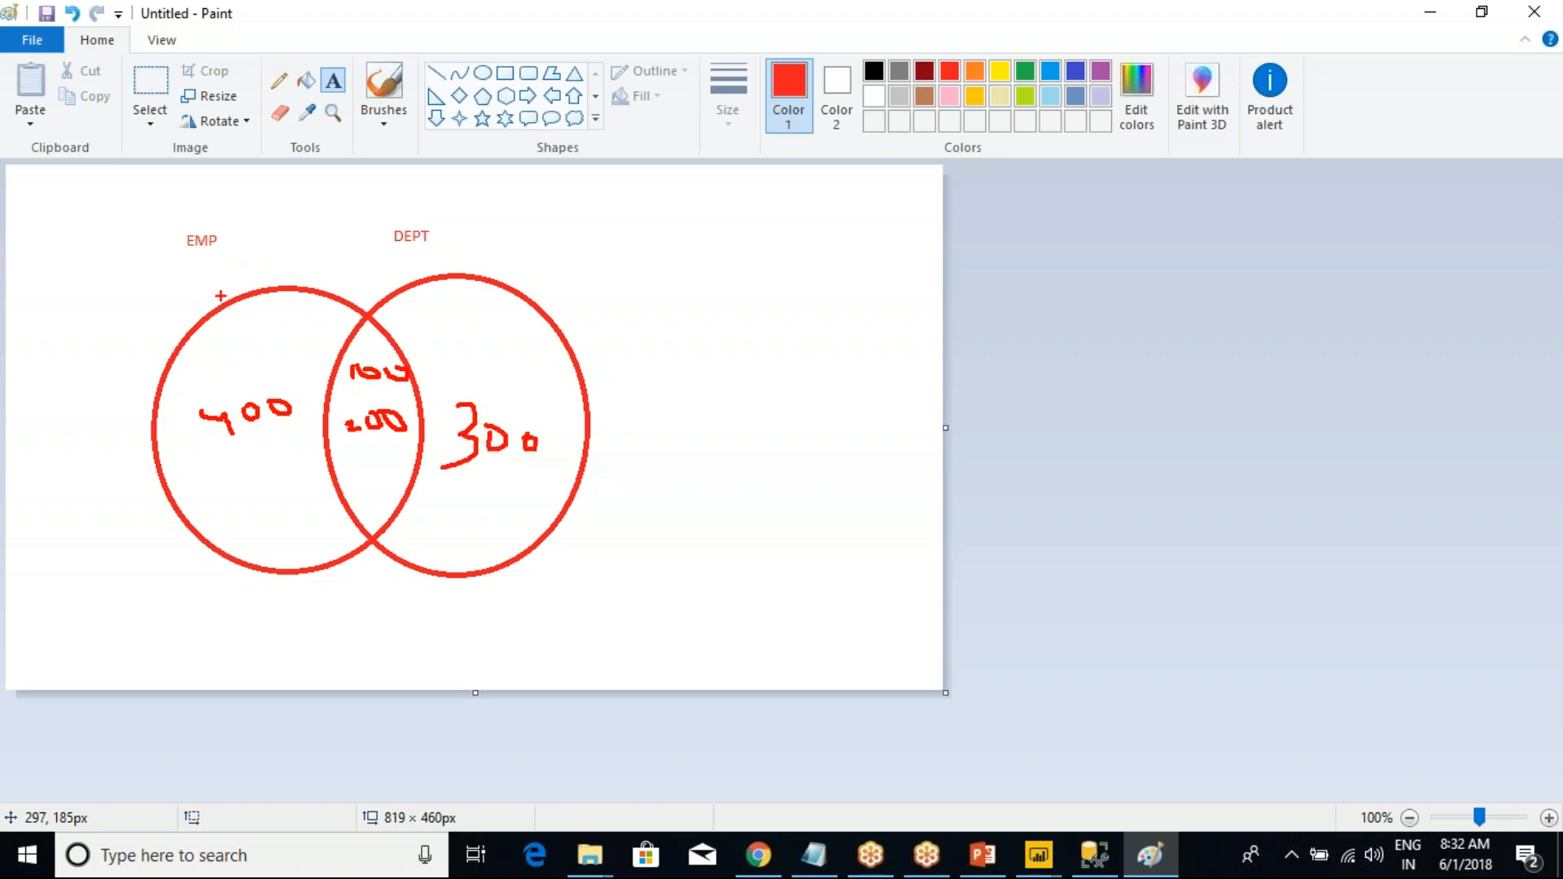
- Draw a red rectangle around the whole EMP circle, including its overlap with DEPT
left_click_drag(98, 261, 418, 588)
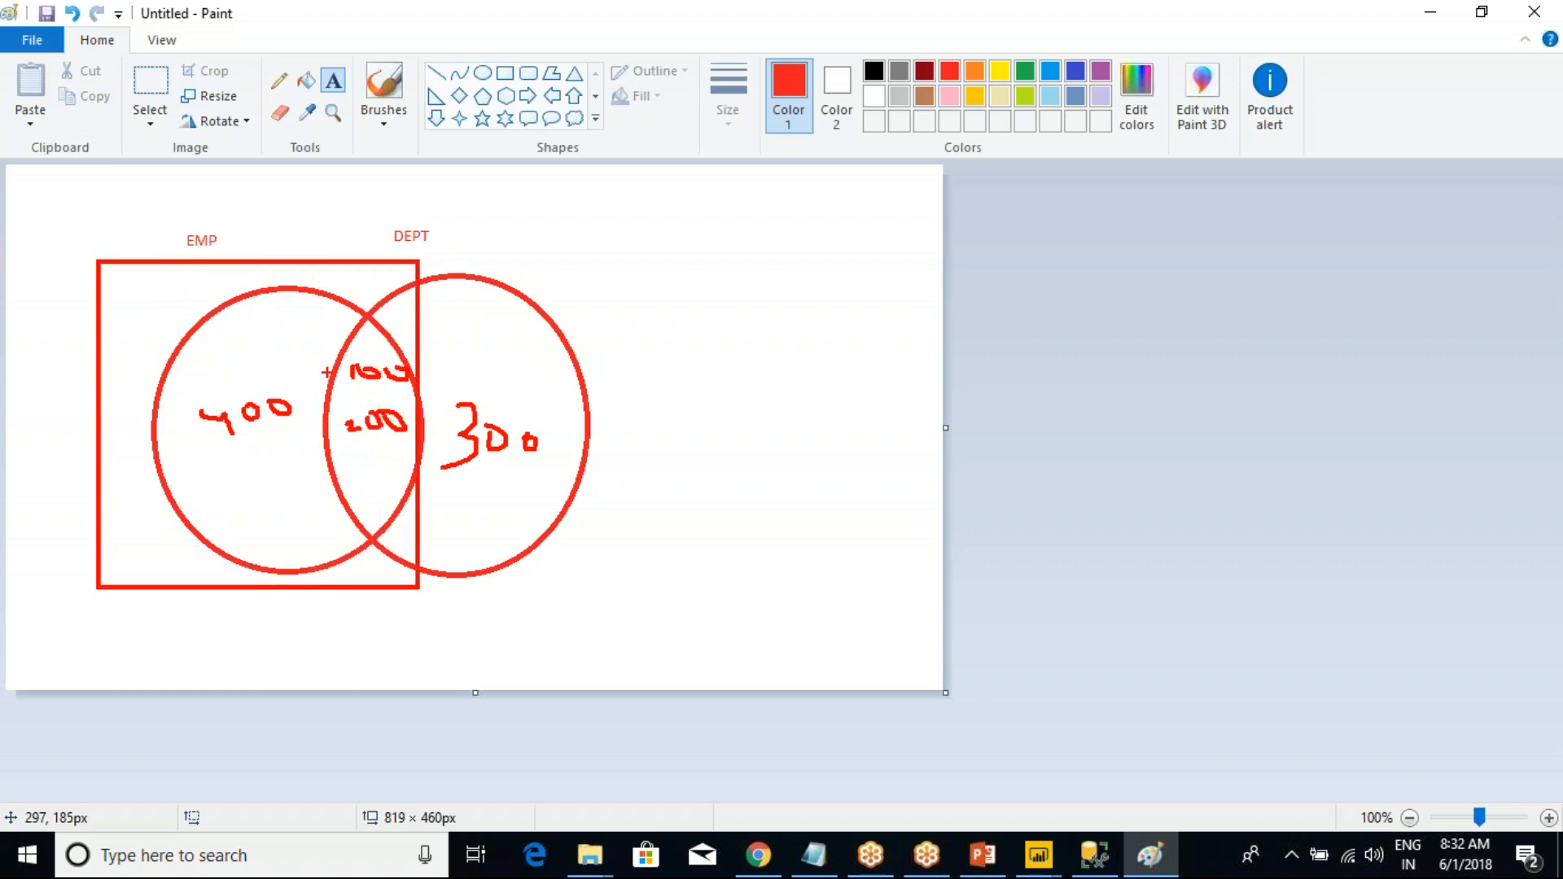
- Undo the rectangle around the EMP circle and trace the EMP circle, the overlap and the DEPT circle freehand
key("ctrl+z")
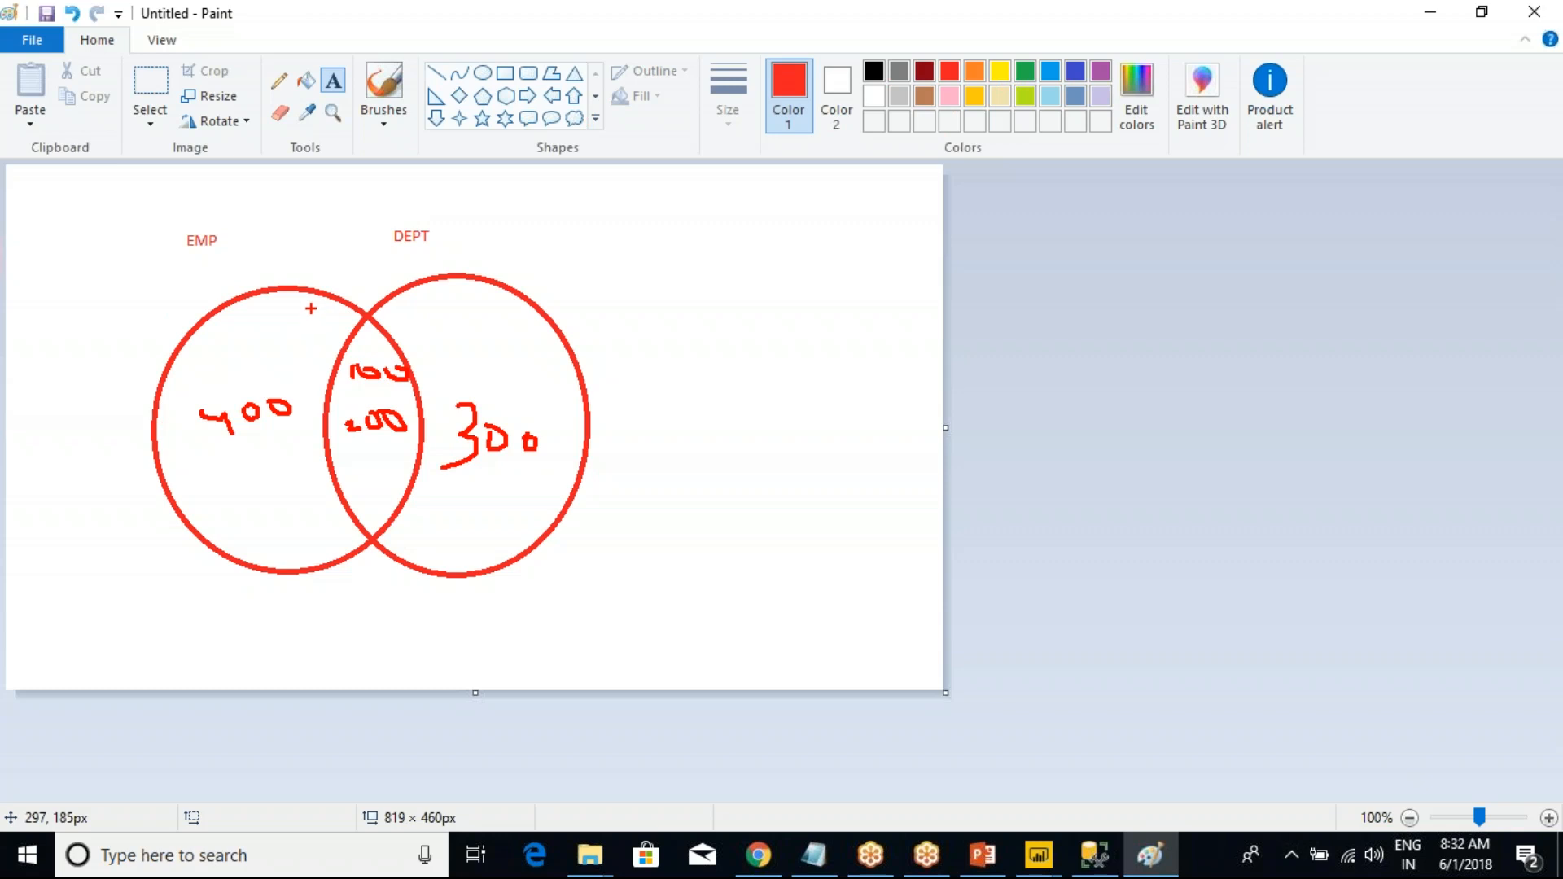
mouse_move(218, 307)
left_mouse_down()
mouse_move(189, 319)
mouse_move(167, 430)
mouse_move(240, 565)
mouse_move(401, 522)
mouse_move(428, 412)
mouse_move(371, 324)
mouse_move(204, 315)
left_mouse_up()
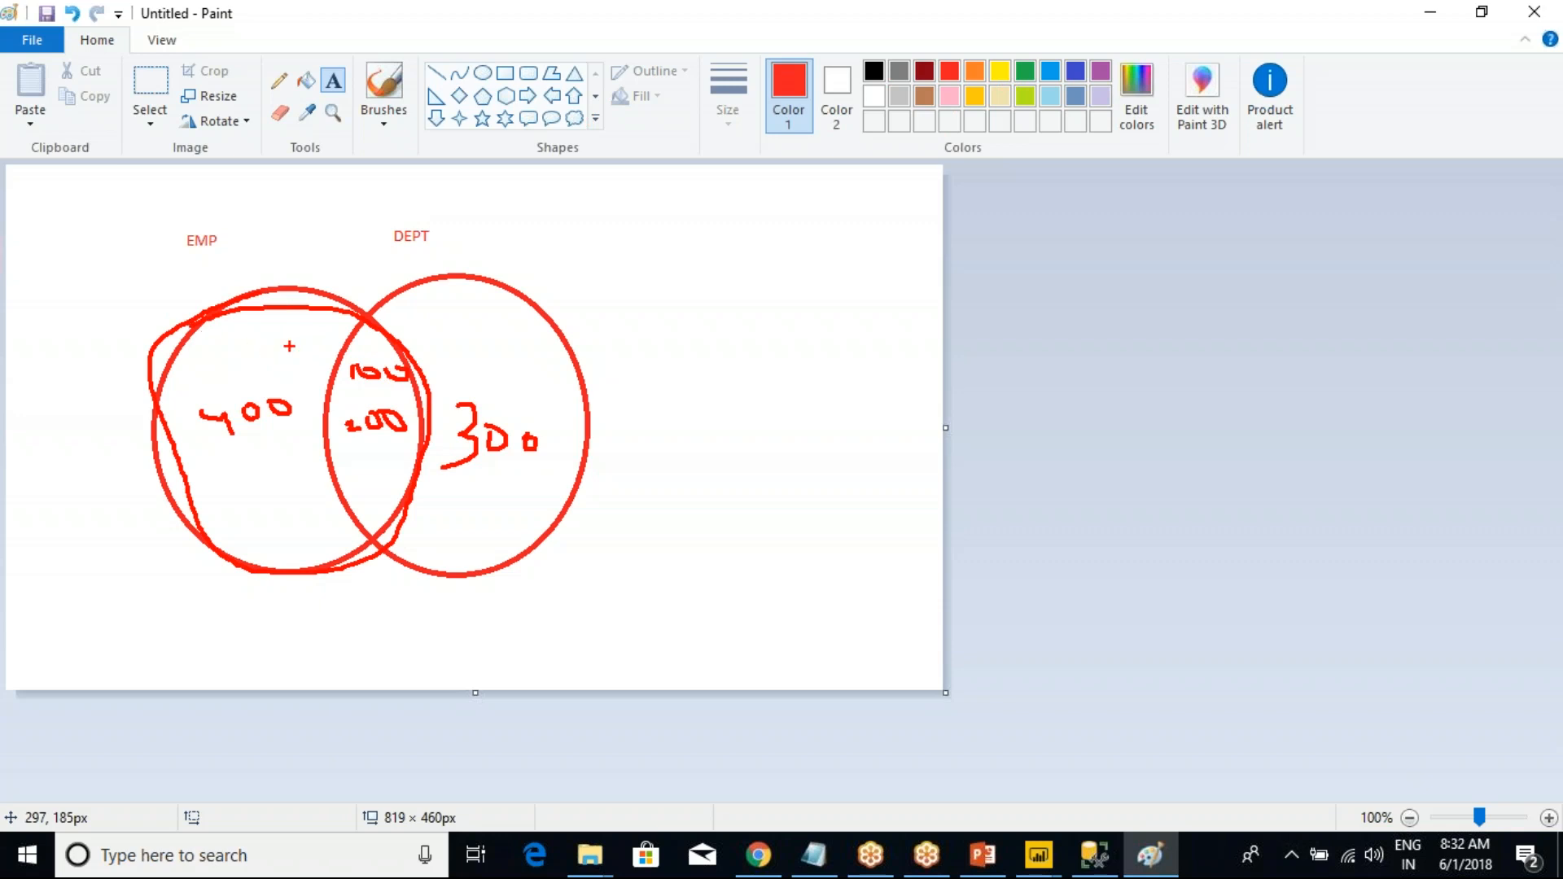
mouse_move(374, 346)
left_mouse_down()
mouse_move(358, 350)
mouse_move(365, 495)
mouse_move(376, 348)
mouse_move(379, 465)
left_mouse_up()
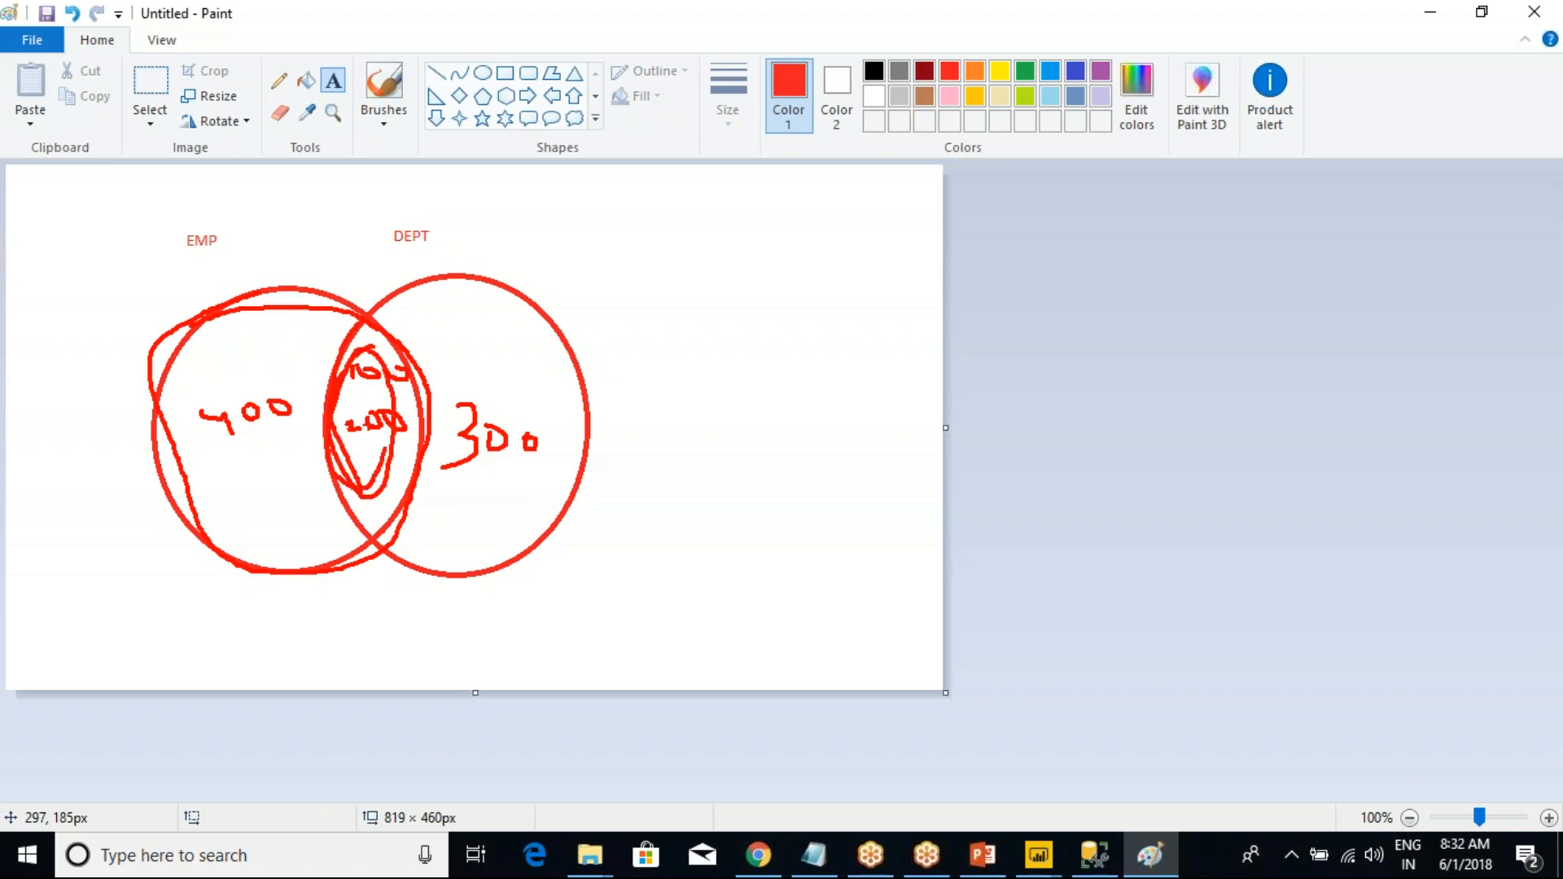
mouse_move(441, 280)
left_mouse_down()
mouse_move(397, 299)
mouse_move(325, 449)
mouse_move(566, 338)
mouse_move(464, 302)
left_mouse_up()
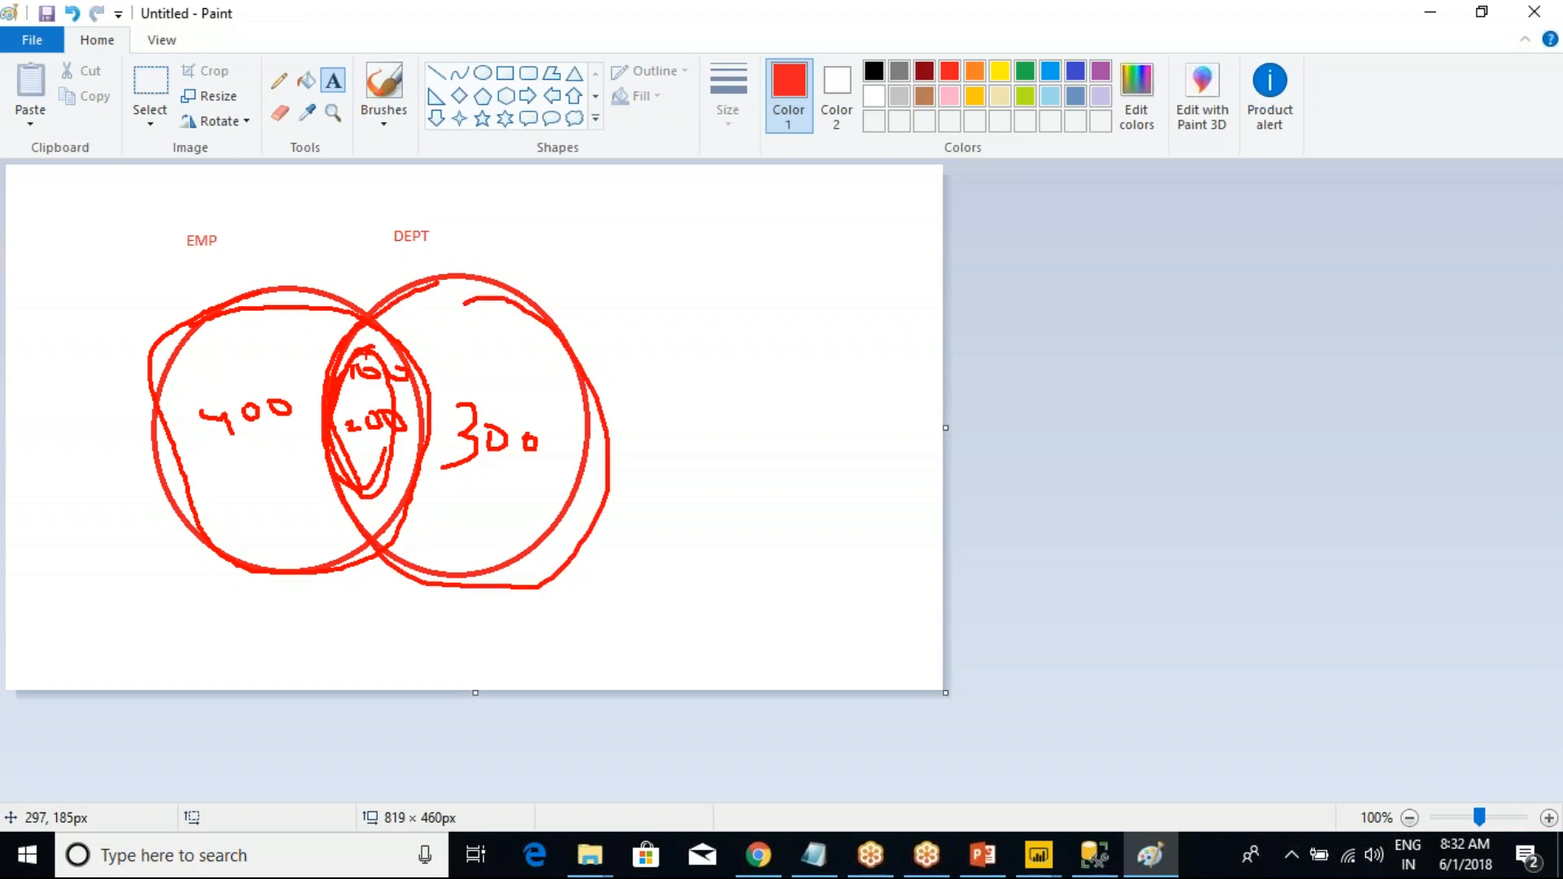
mouse_move(363, 334)
left_mouse_down()
mouse_move(373, 457)
mouse_move(379, 350)
mouse_move(360, 413)
left_mouse_up()
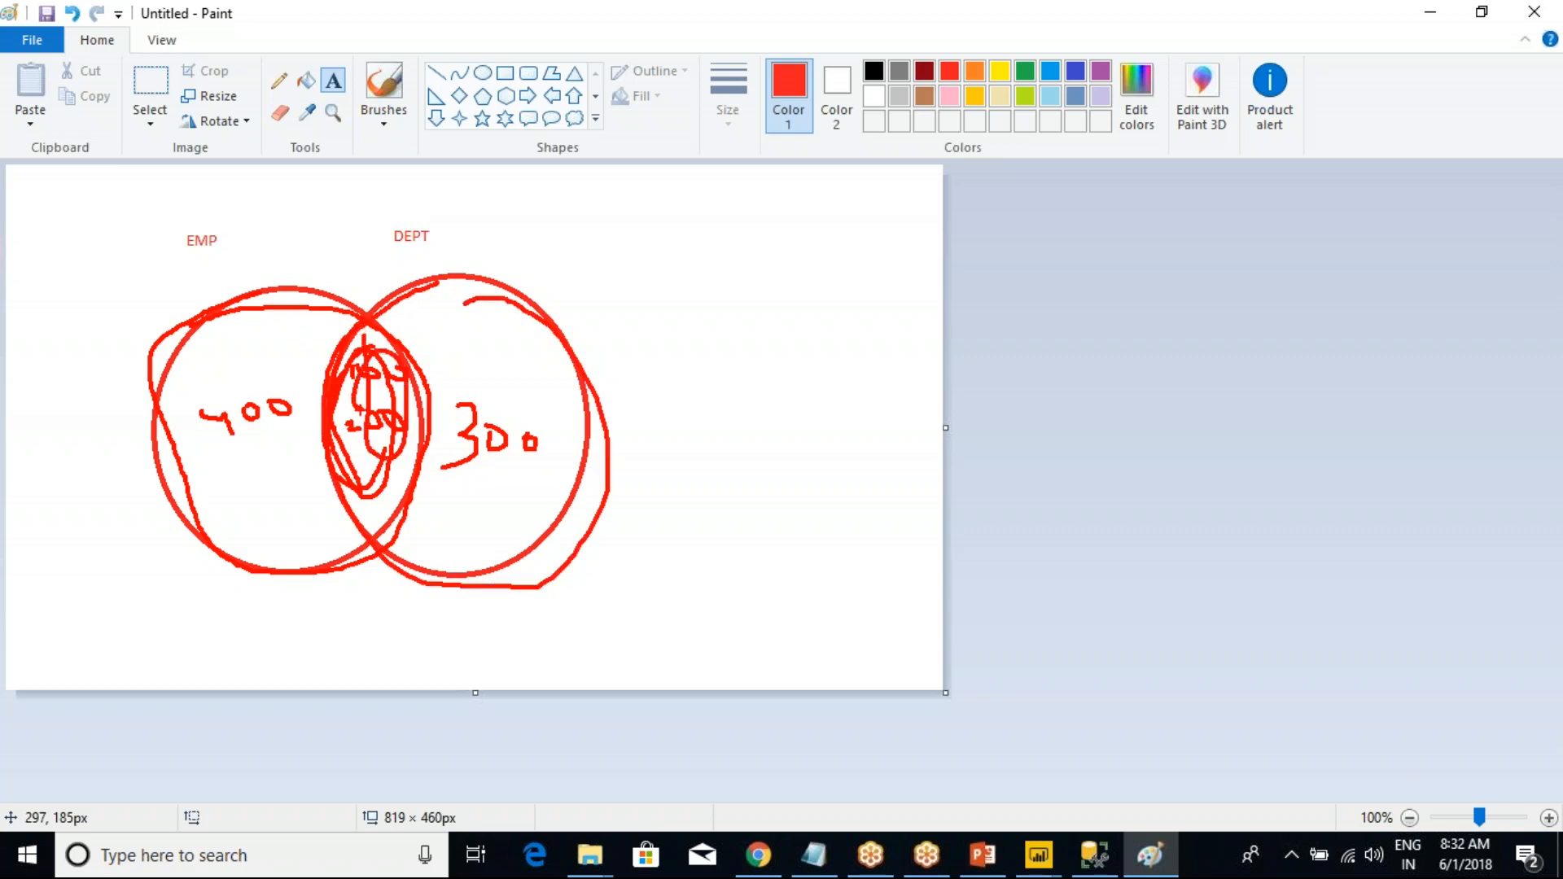
- Undo all the freehand traces over the EMP and DEPT circles
key("ctrl+z")
key("ctrl+z")
key("ctrl+z")
key("ctrl+z")
key("ctrl+z")
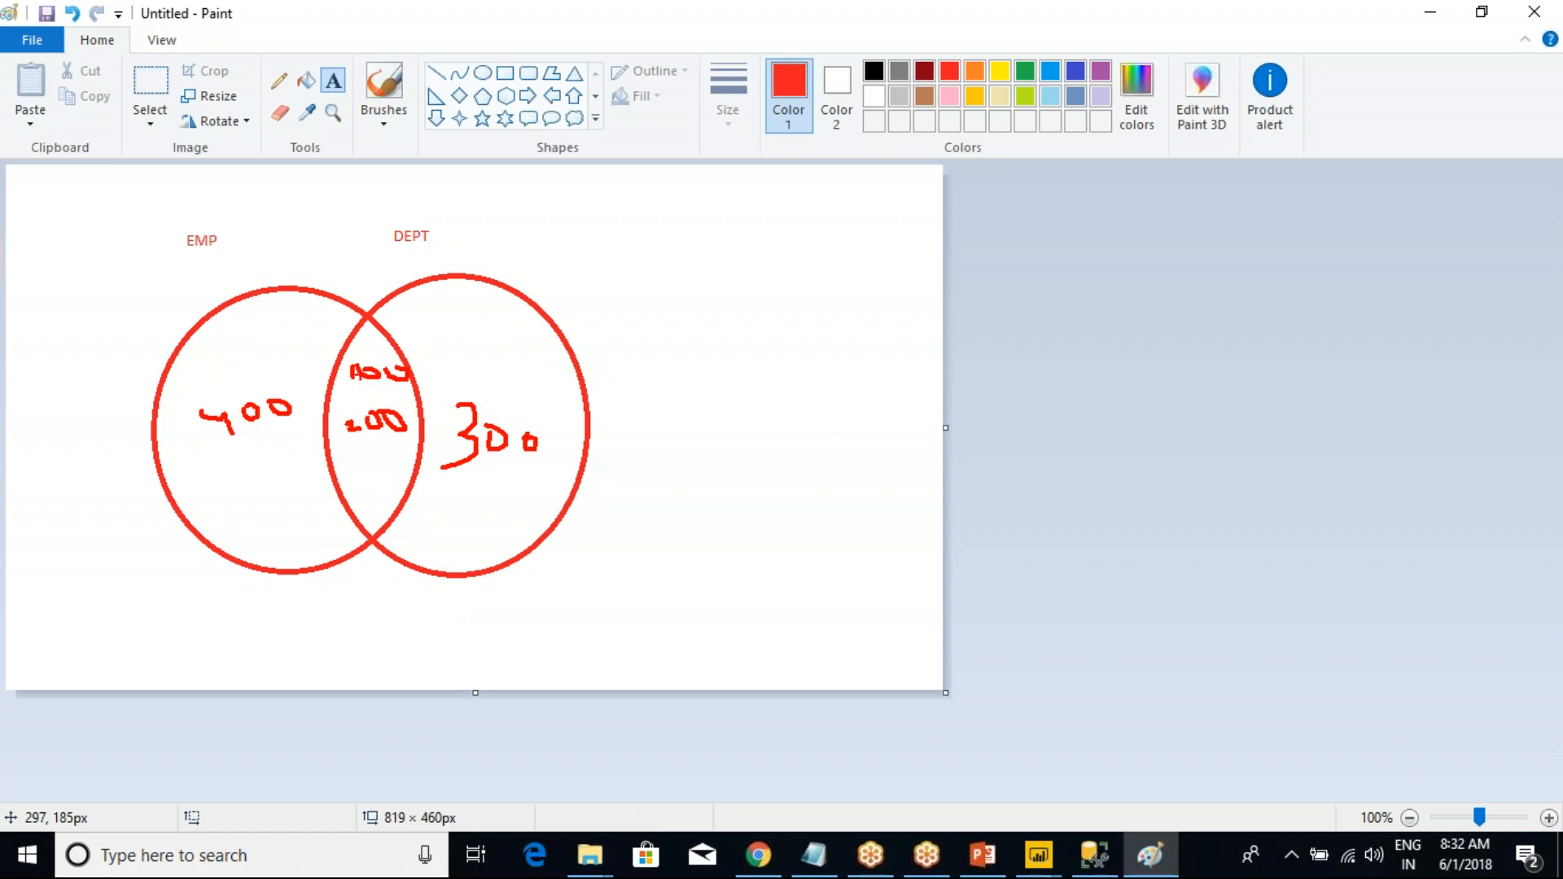
- Sketch a boxed list of short marks beside the Venn diagram and mark out the area around both circles
mouse_move(694, 289)
left_mouse_down()
mouse_move(699, 310)
mouse_move(747, 303)
left_mouse_up()
left_click_drag(693, 332, 710, 364)
left_click_drag(721, 357, 743, 376)
left_click_drag(710, 415, 715, 442)
left_click_drag(710, 498, 737, 528)
left_click_drag(774, 528, 774, 535)
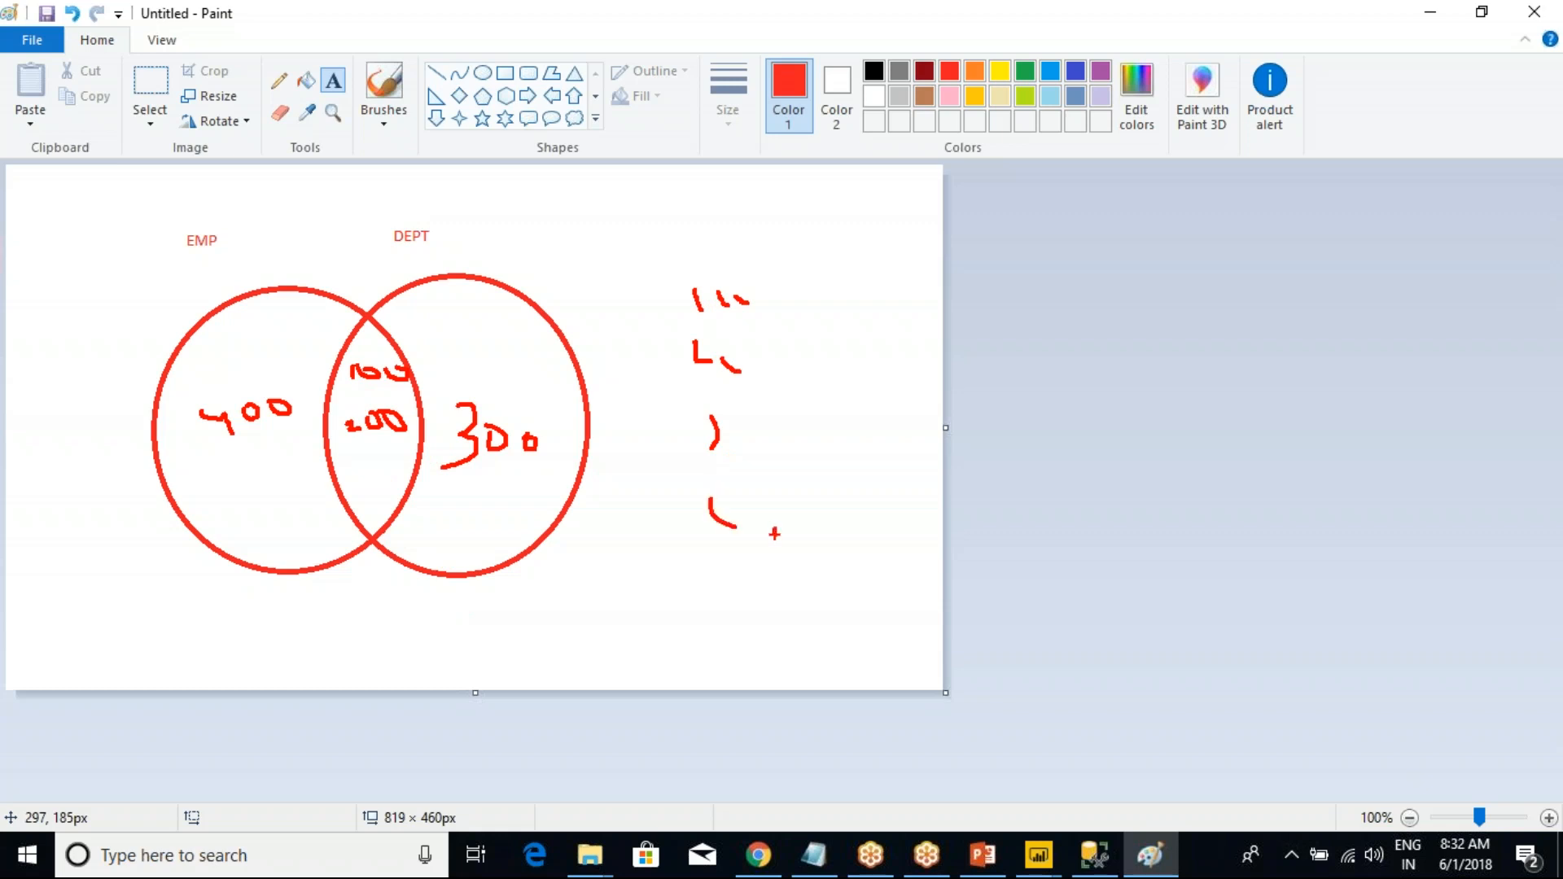
left_click_drag(649, 262, 659, 514)
mouse_move(649, 261)
left_mouse_down()
mouse_move(762, 298)
mouse_move(786, 553)
mouse_move(664, 485)
mouse_move(668, 466)
left_mouse_up()
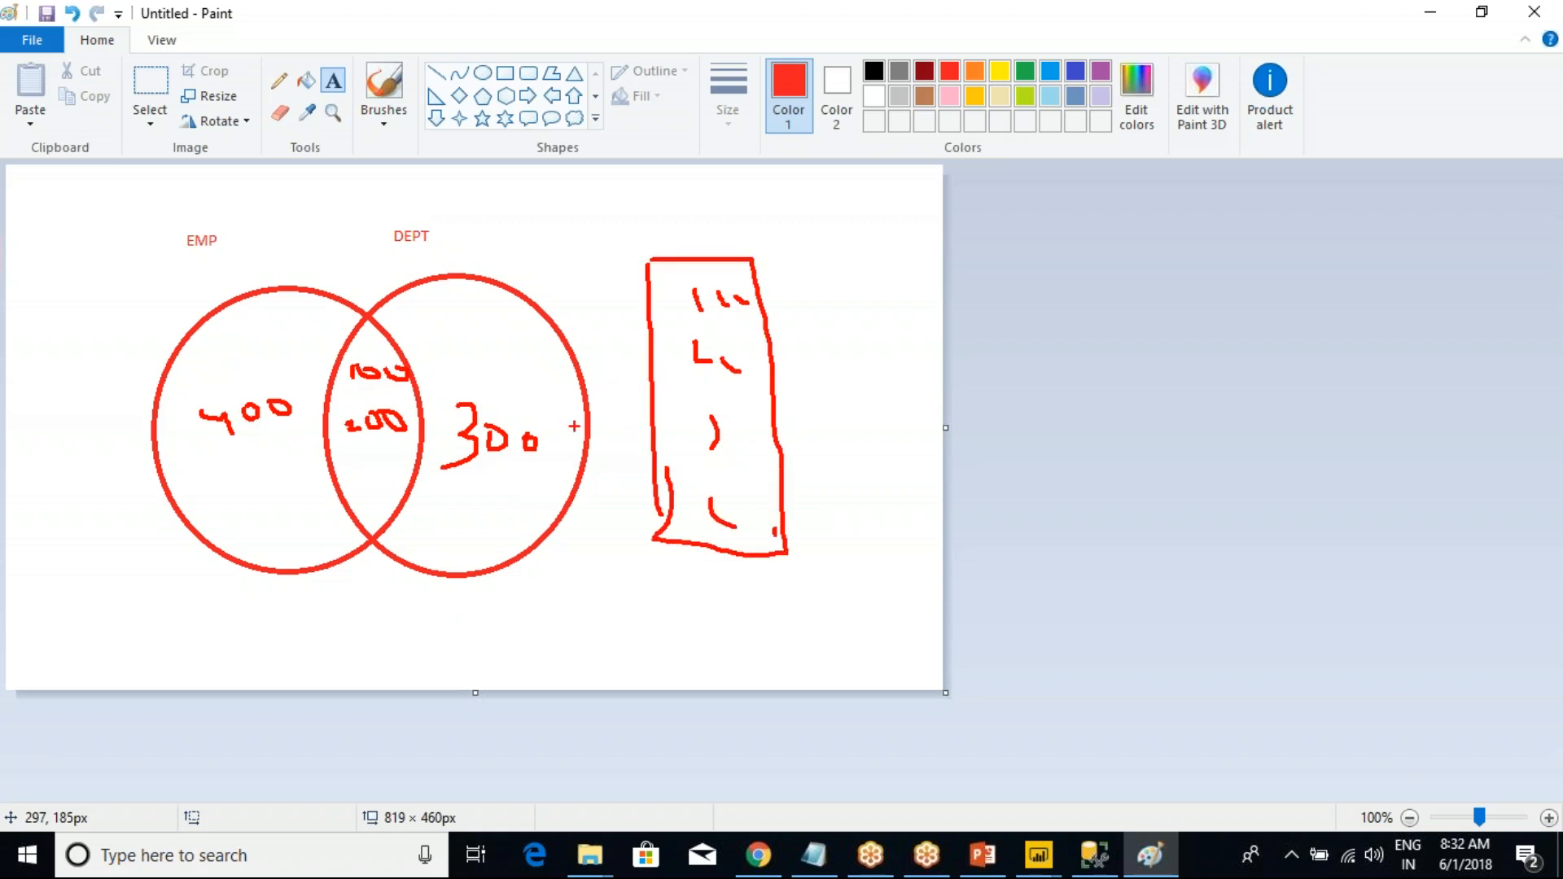
left_click_drag(133, 204, 609, 610)
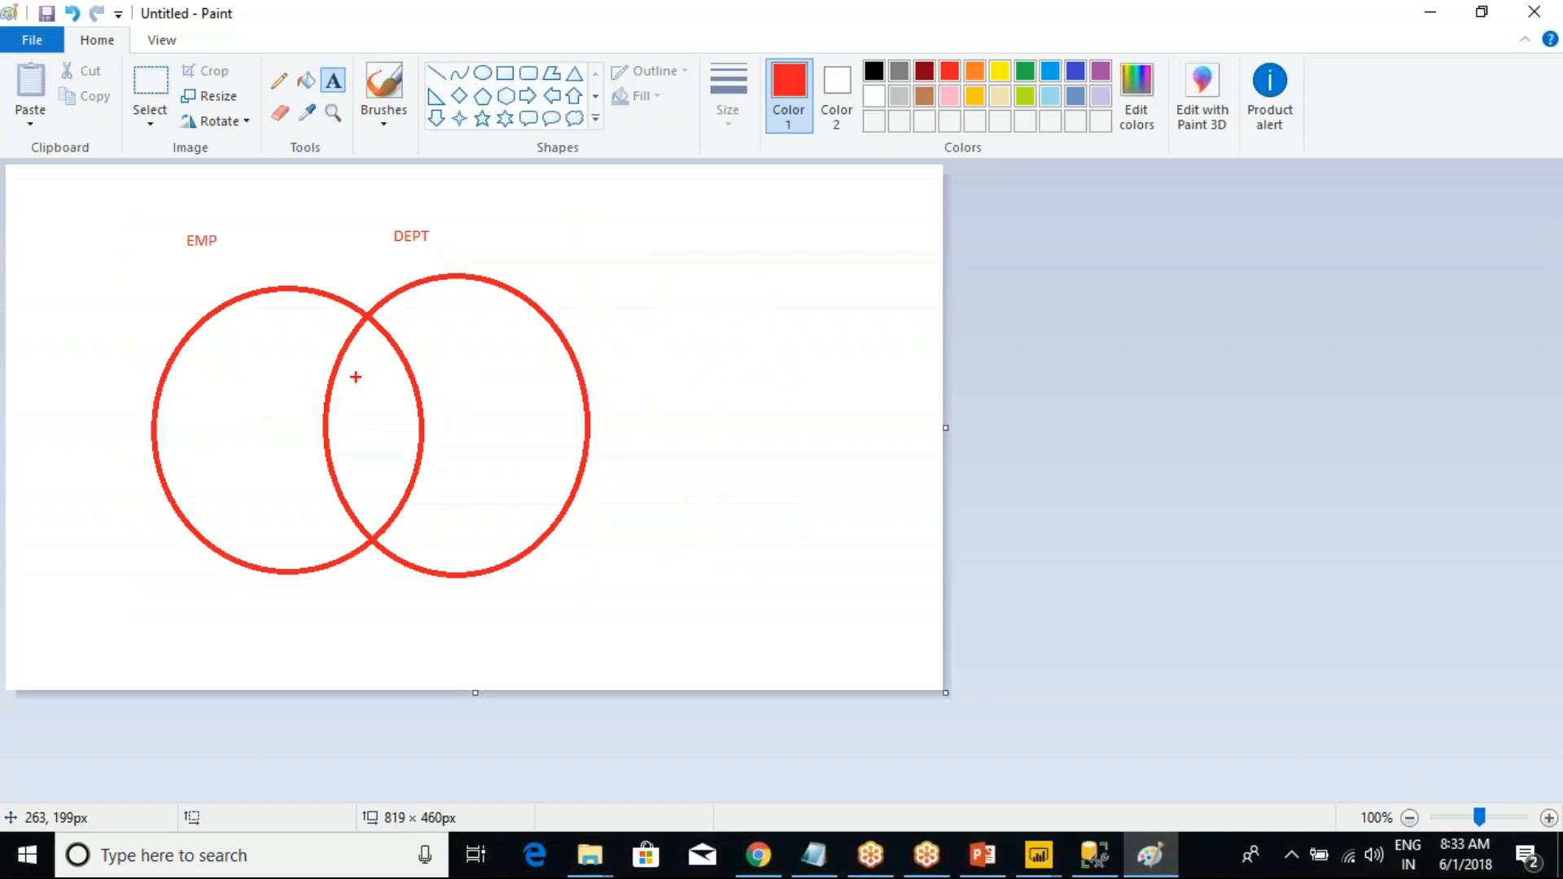
- Handwrite 100 and 200 in the overlap, 400 in the EMP circle and 300 in the DEPT circle
left_click_drag(368, 380, 391, 380)
mouse_move(351, 428)
left_mouse_down()
mouse_move(351, 454)
mouse_move(416, 450)
mouse_move(396, 443)
left_mouse_up()
mouse_move(191, 397)
left_mouse_down()
mouse_move(244, 439)
mouse_move(260, 407)
mouse_move(294, 407)
mouse_move(273, 406)
left_mouse_up()
mouse_move(478, 394)
left_mouse_down()
mouse_move(476, 434)
mouse_move(493, 431)
left_mouse_up()
left_click_drag(505, 404, 520, 435)
left_click_drag(525, 407, 538, 435)
left_click_drag(470, 399, 479, 407)
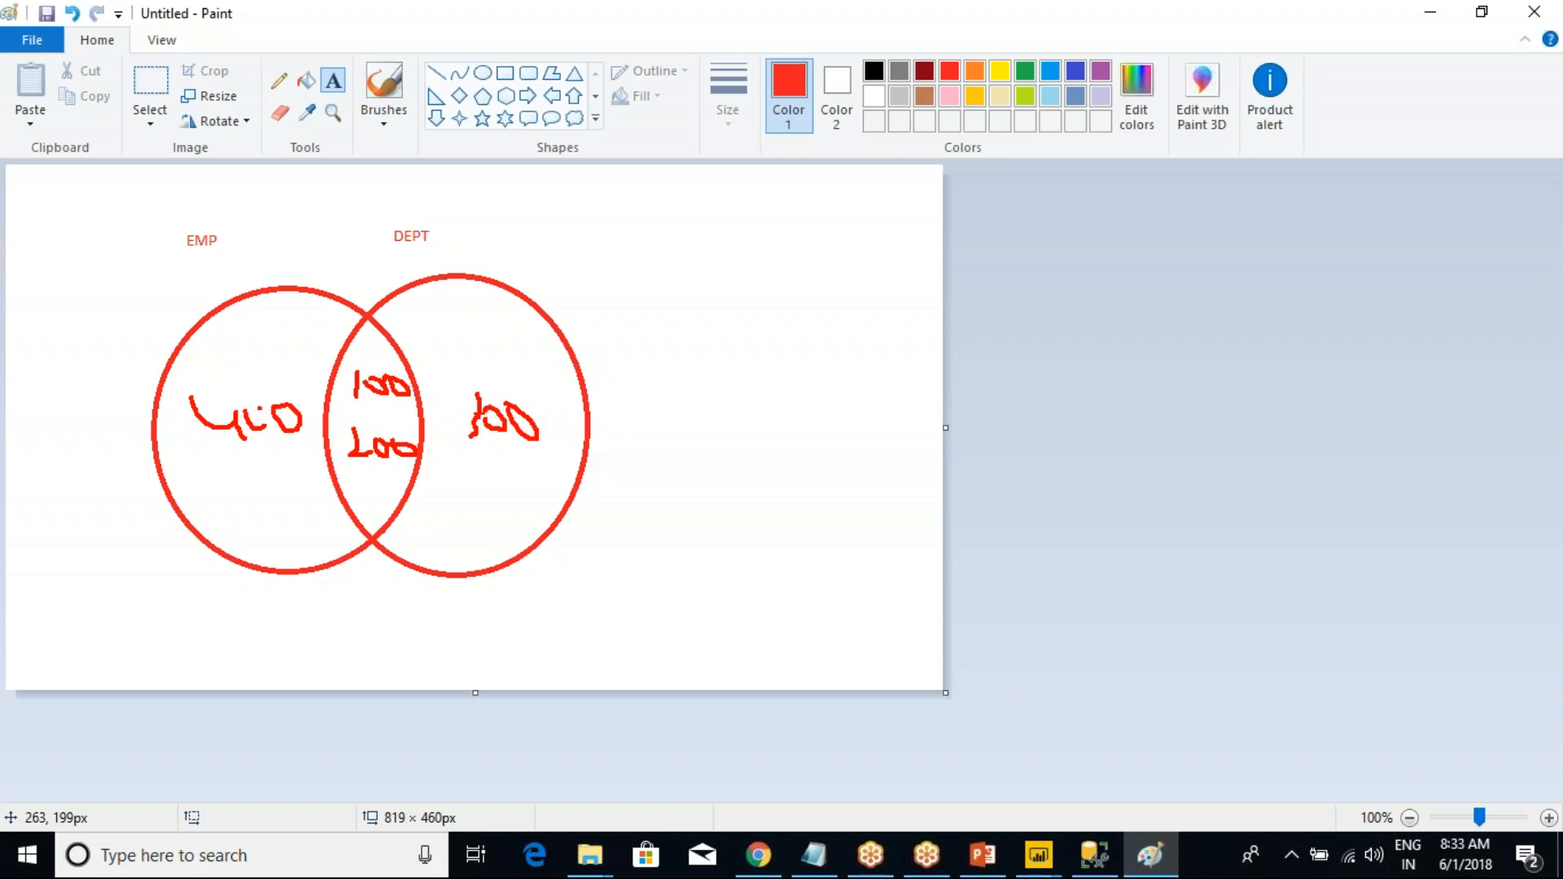
- Draw arrows pointing down at the EMP and DEPT circles and mark the EMP-only area around 400
left_click_drag(264, 209, 272, 311)
left_click_drag(290, 295, 281, 321)
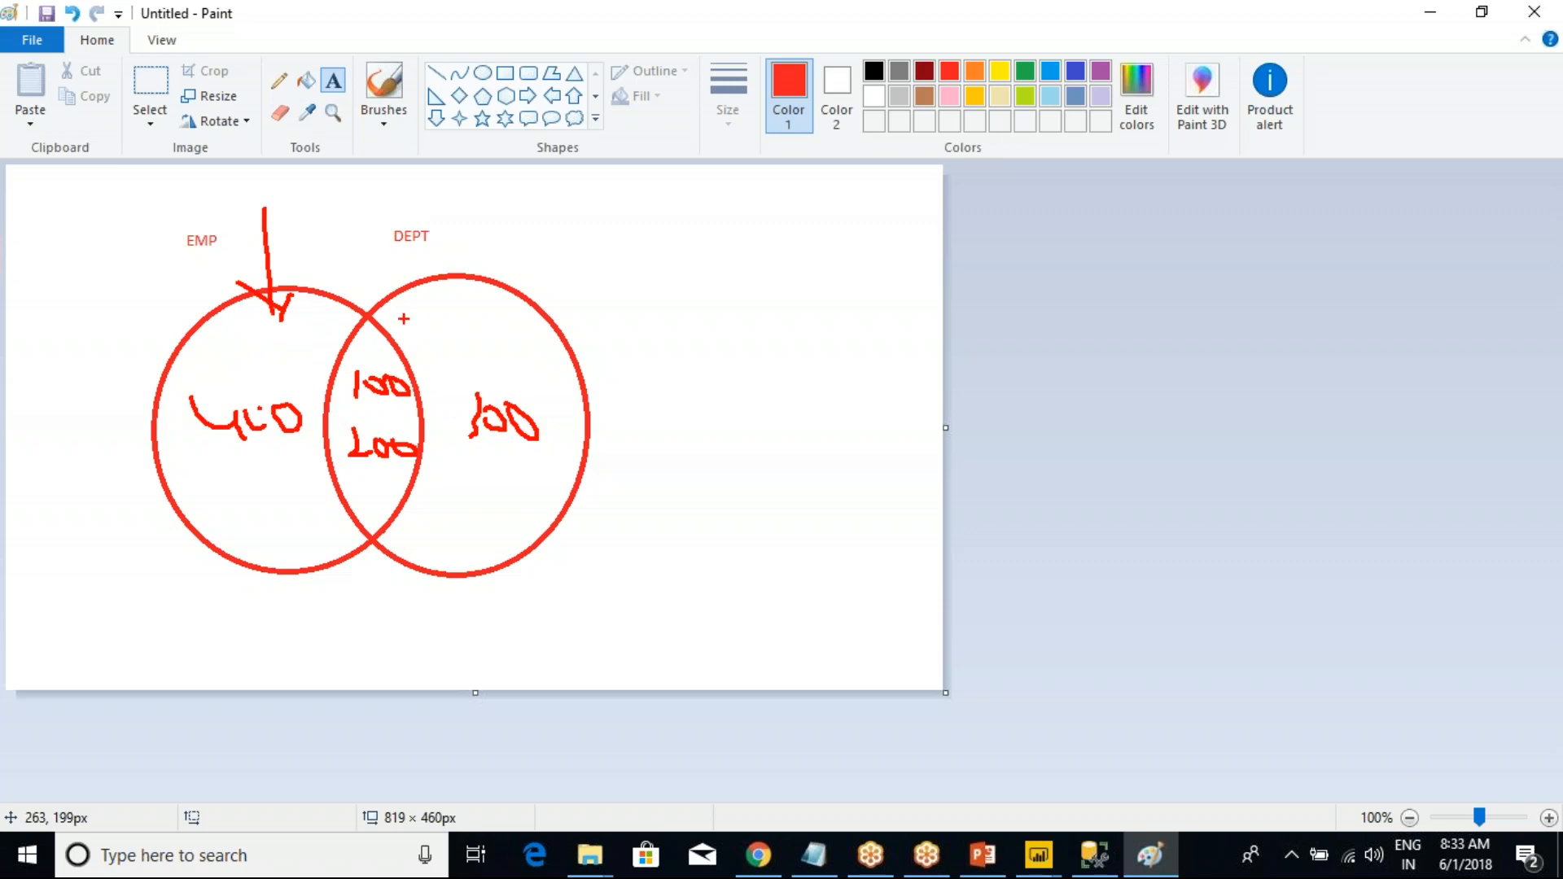
left_click_drag(499, 212, 506, 279)
left_click_drag(239, 425, 204, 580)
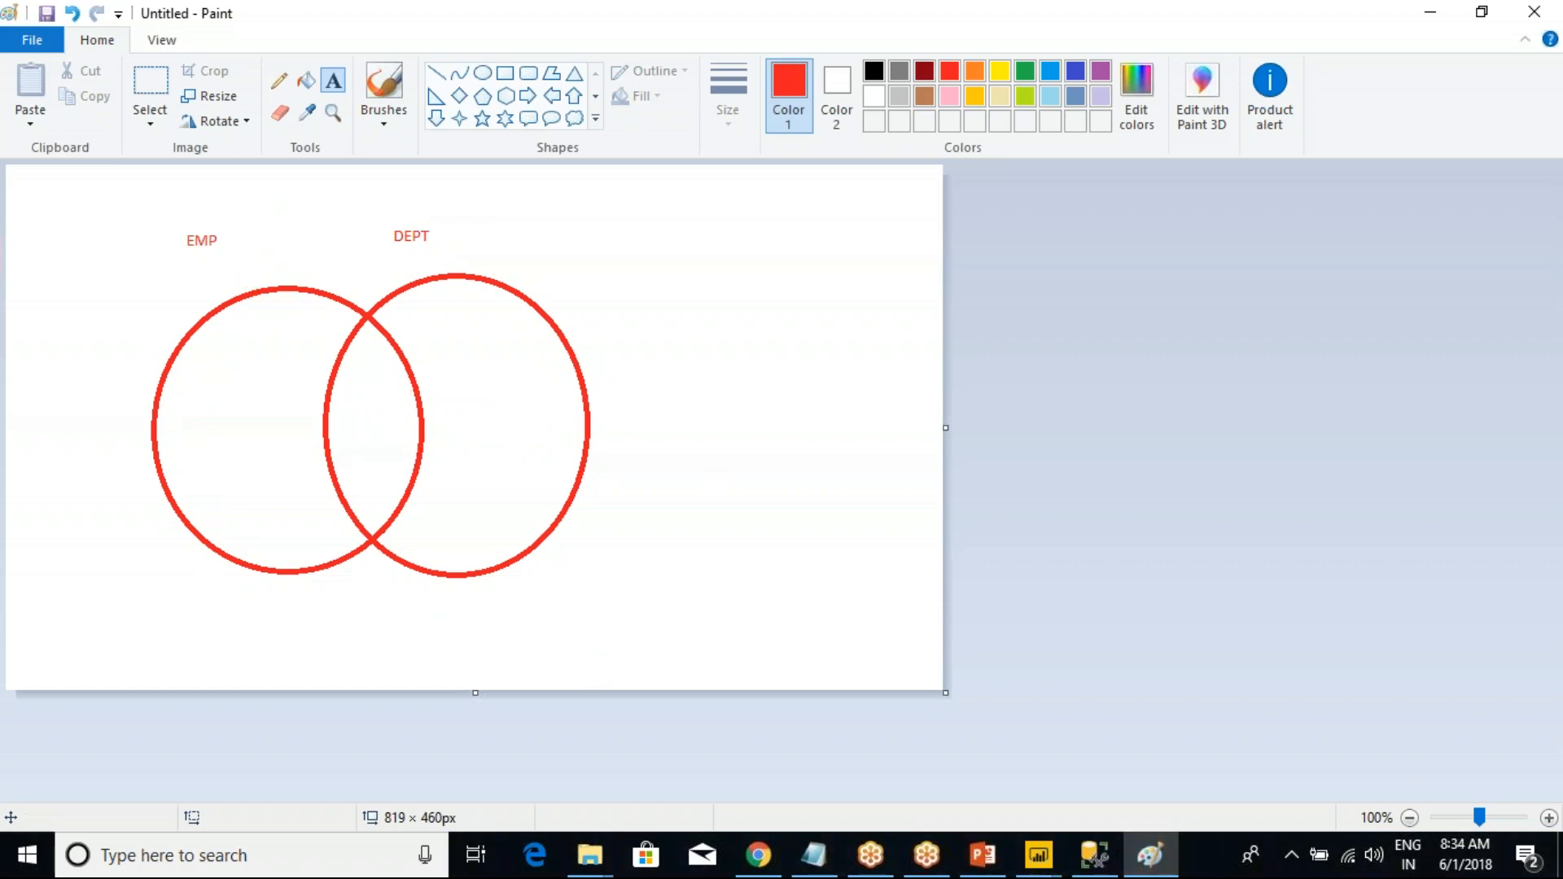
- Switch to the Power Query Editor and rename the Merge1 query as FullJoin
mouse_move(1033, 862)
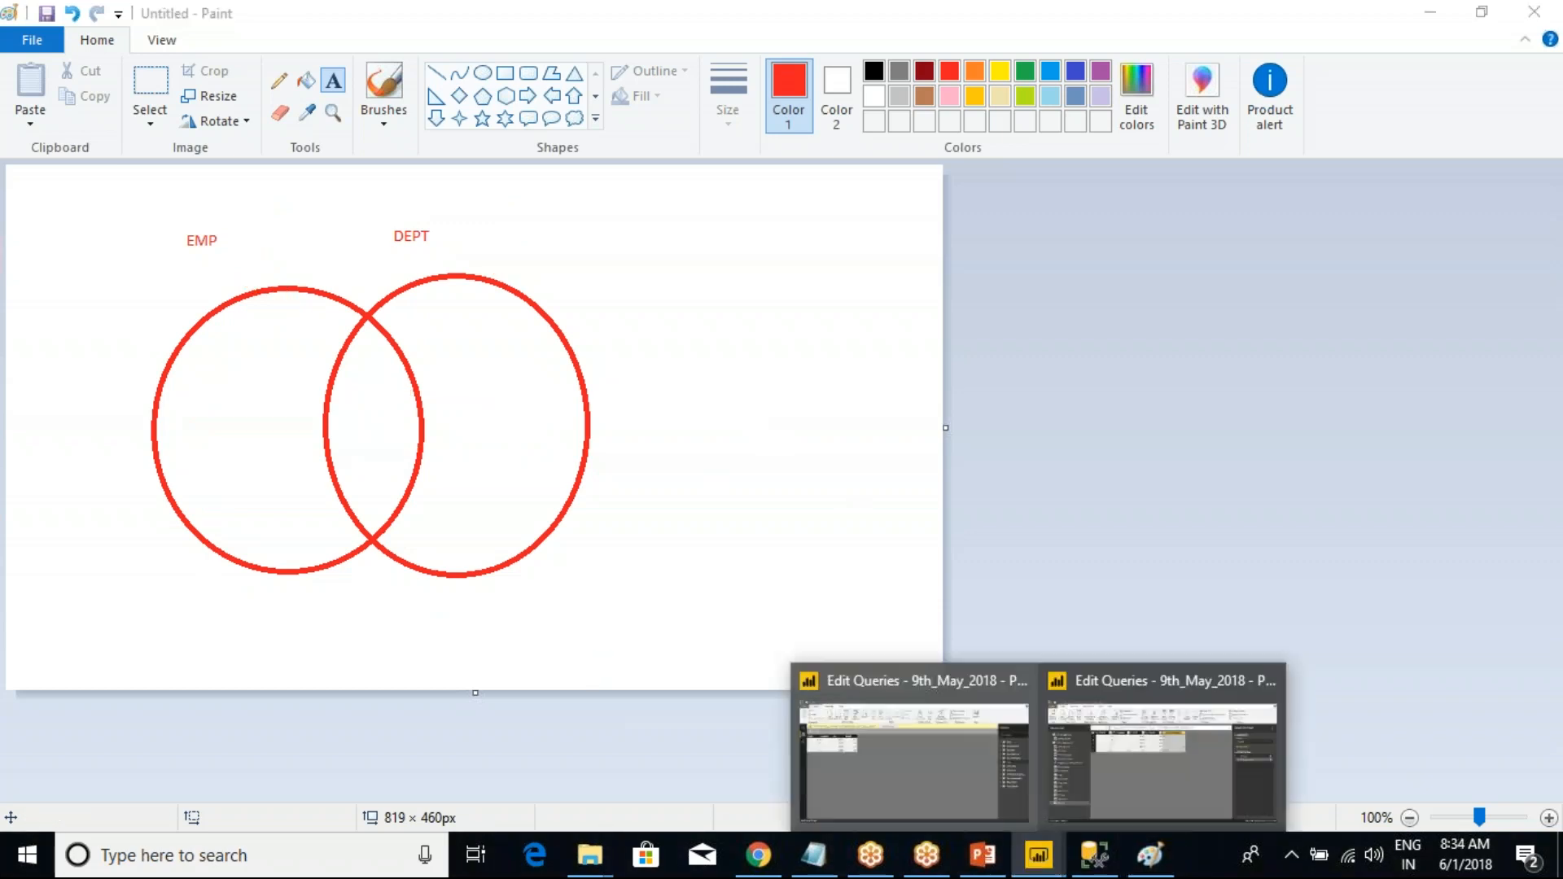
left_click(1169, 737)
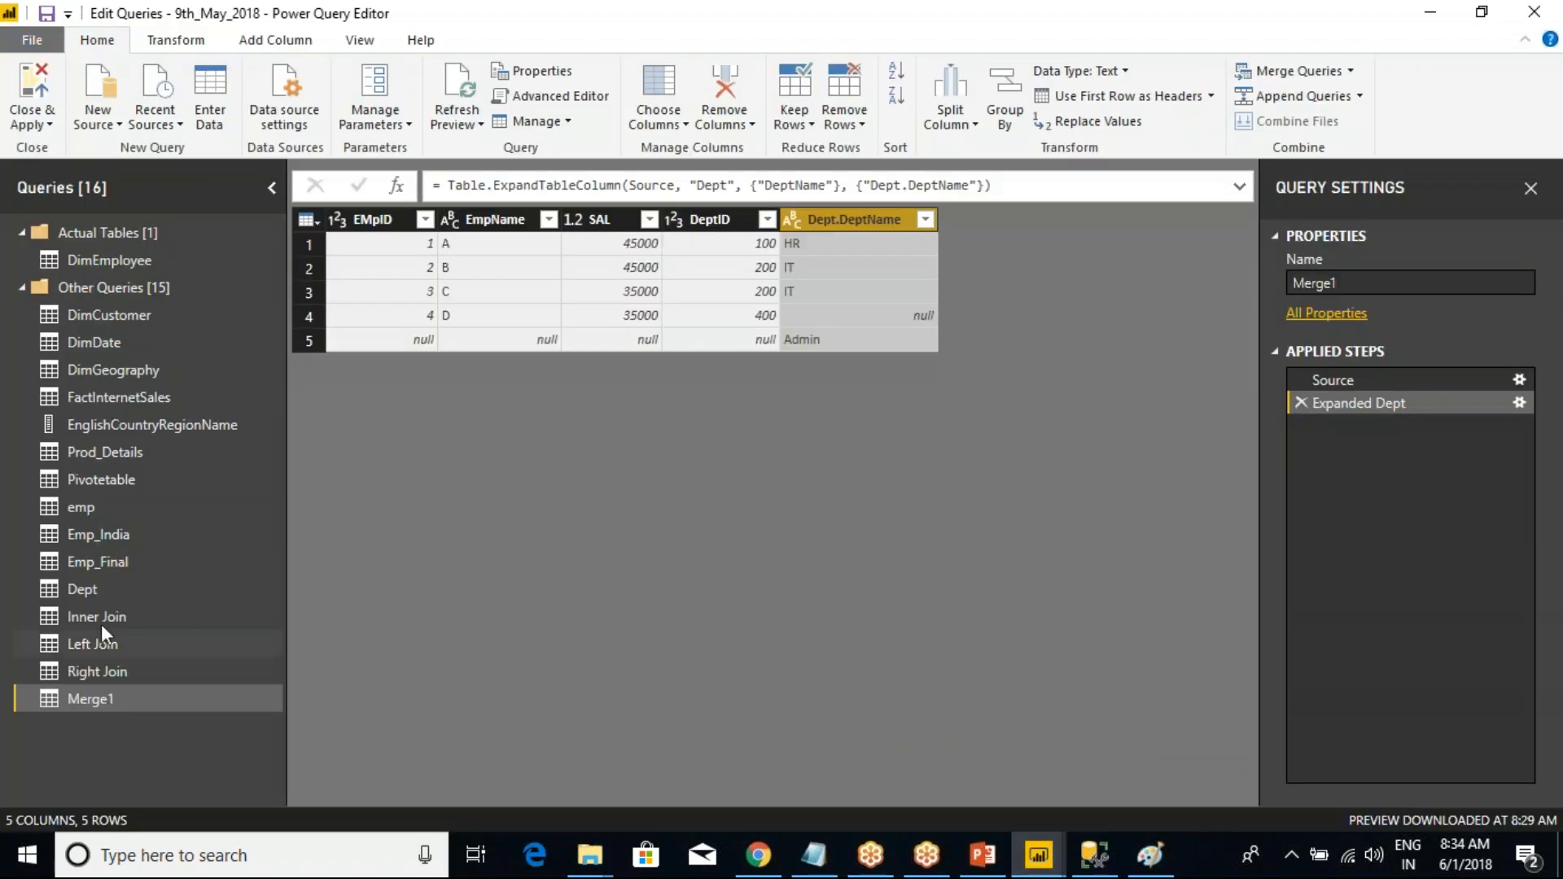
right_click(94, 700)
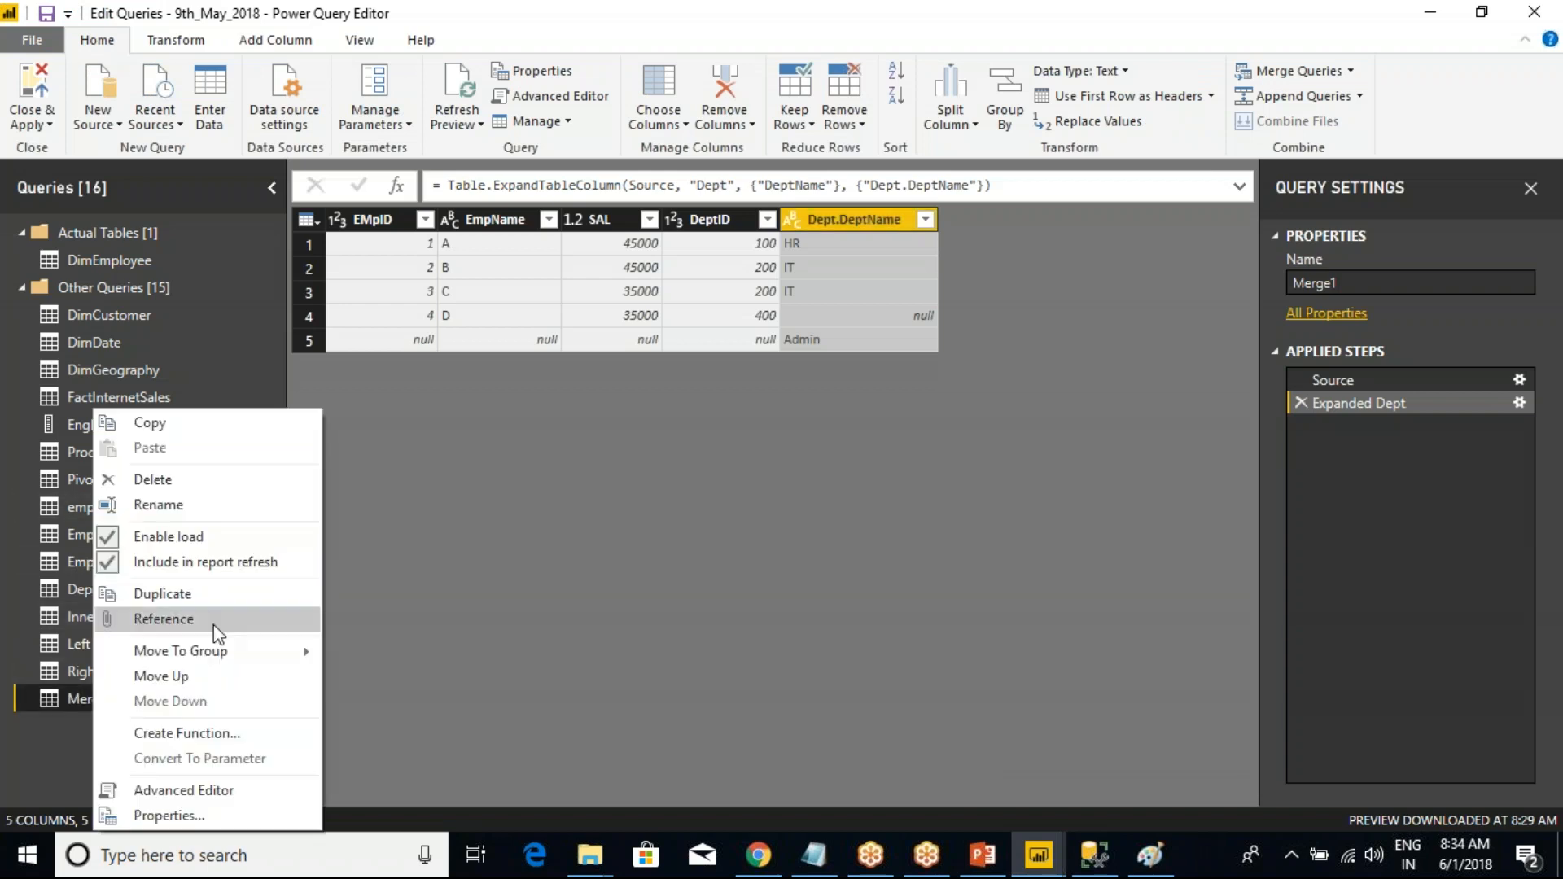
left_click(186, 502)
type("FullJoin")
key("Return")
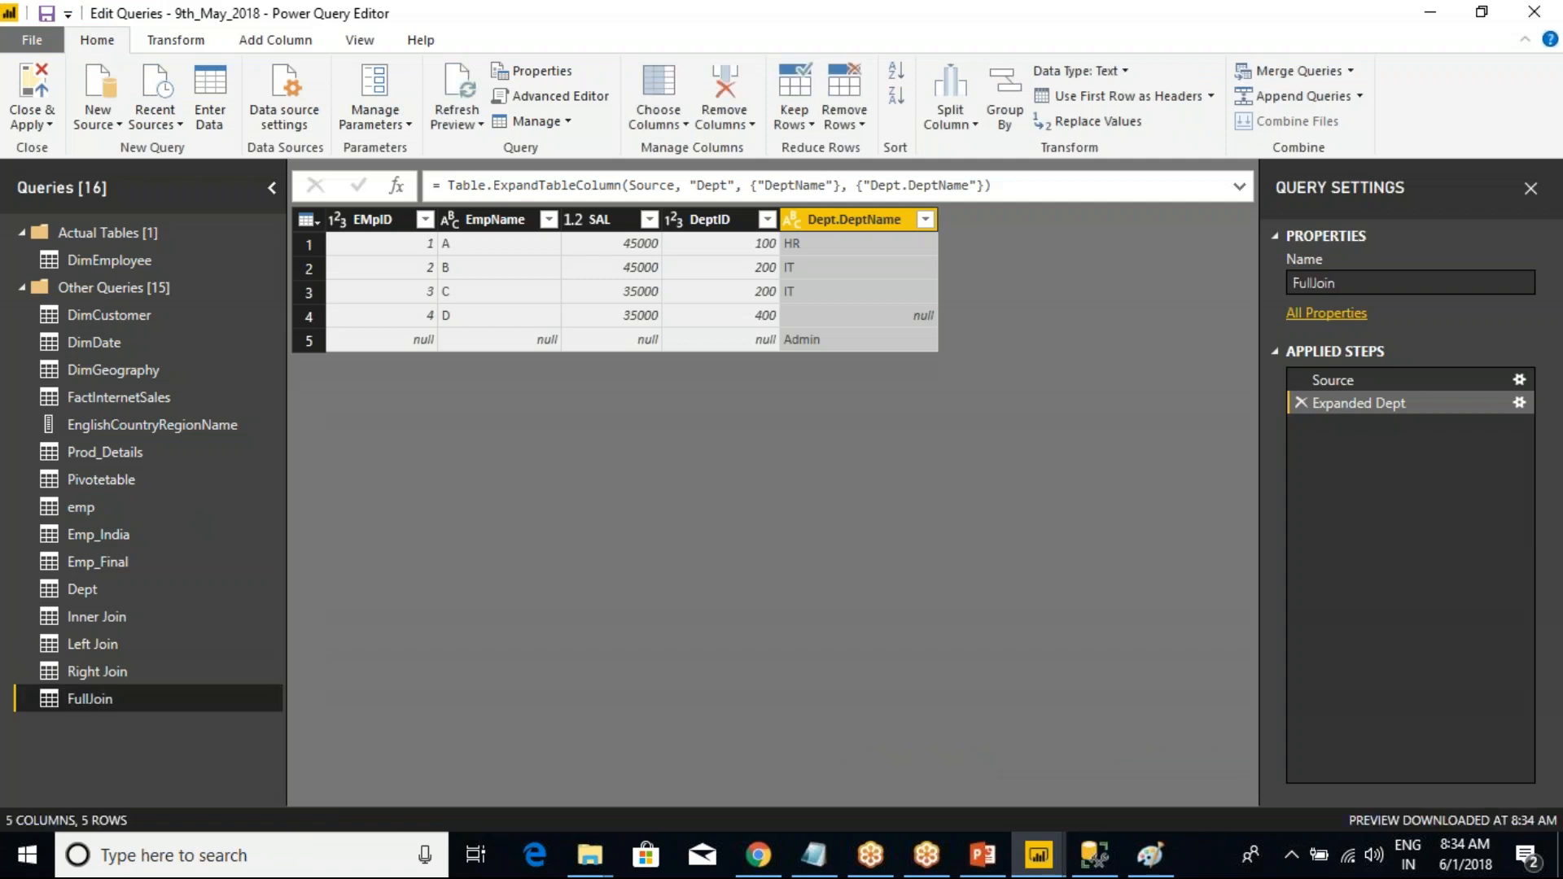
- Set up a merge of the emp query with Dept as a new query, matching both tables on DeptID
left_click(91, 506)
right_click(84, 506)
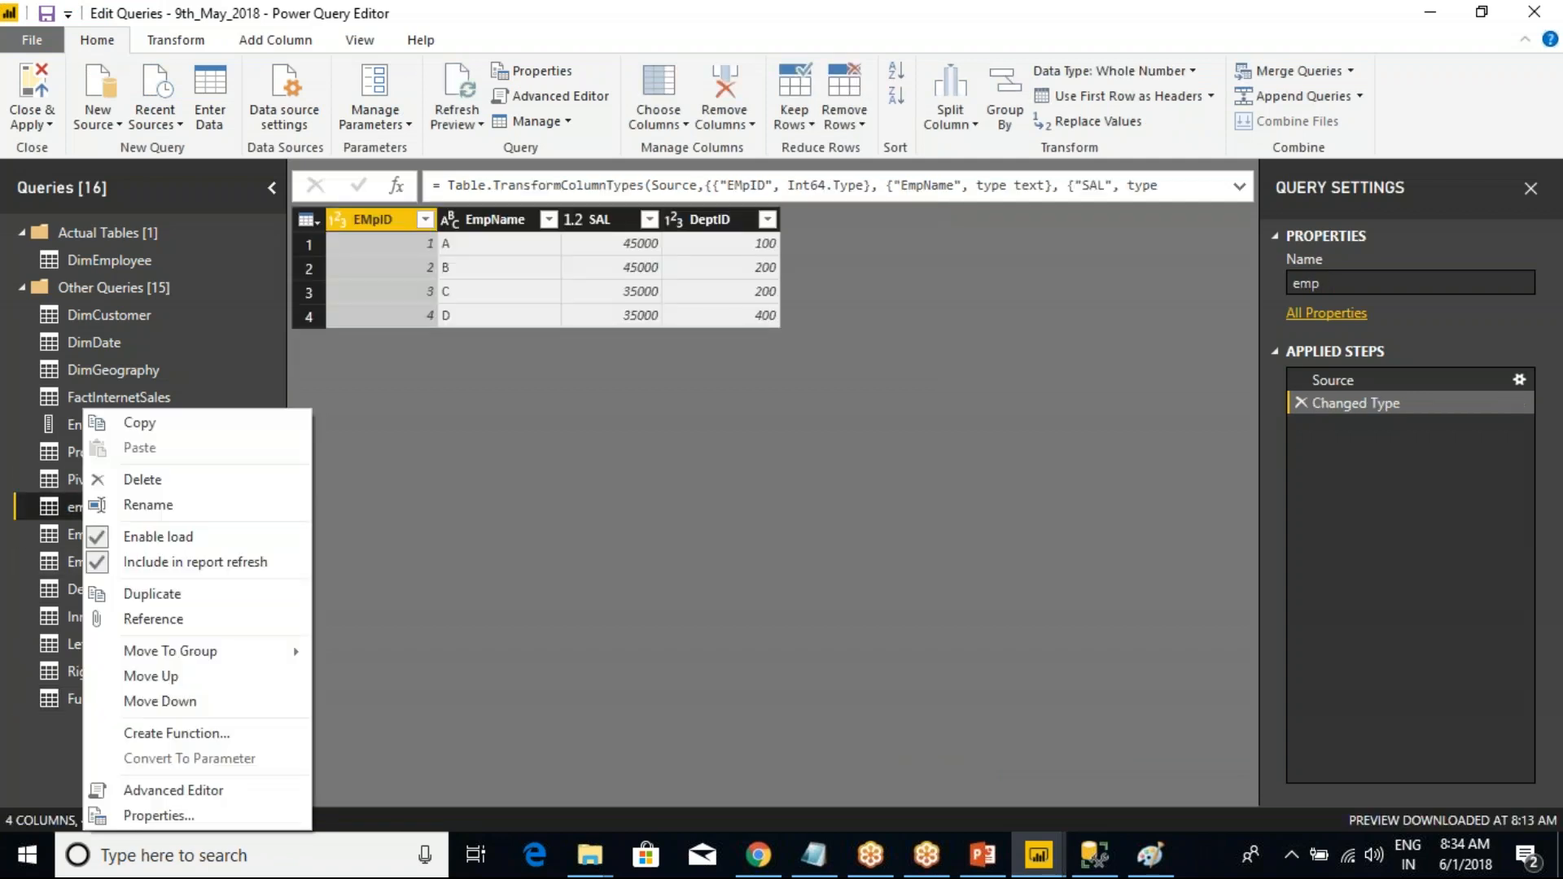
left_click(1035, 373)
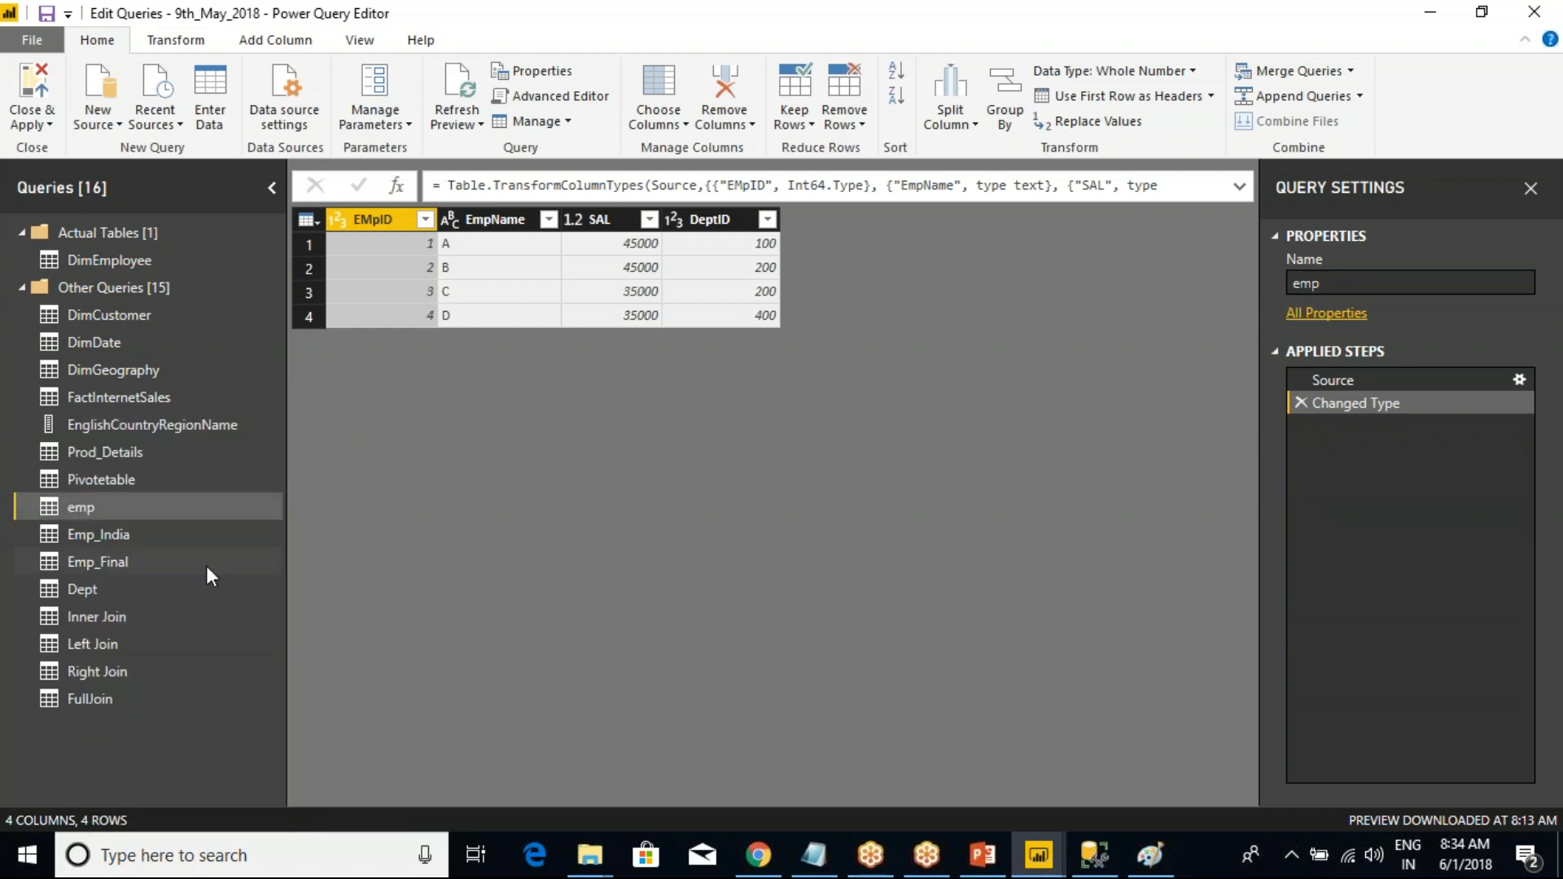
left_click(1357, 96)
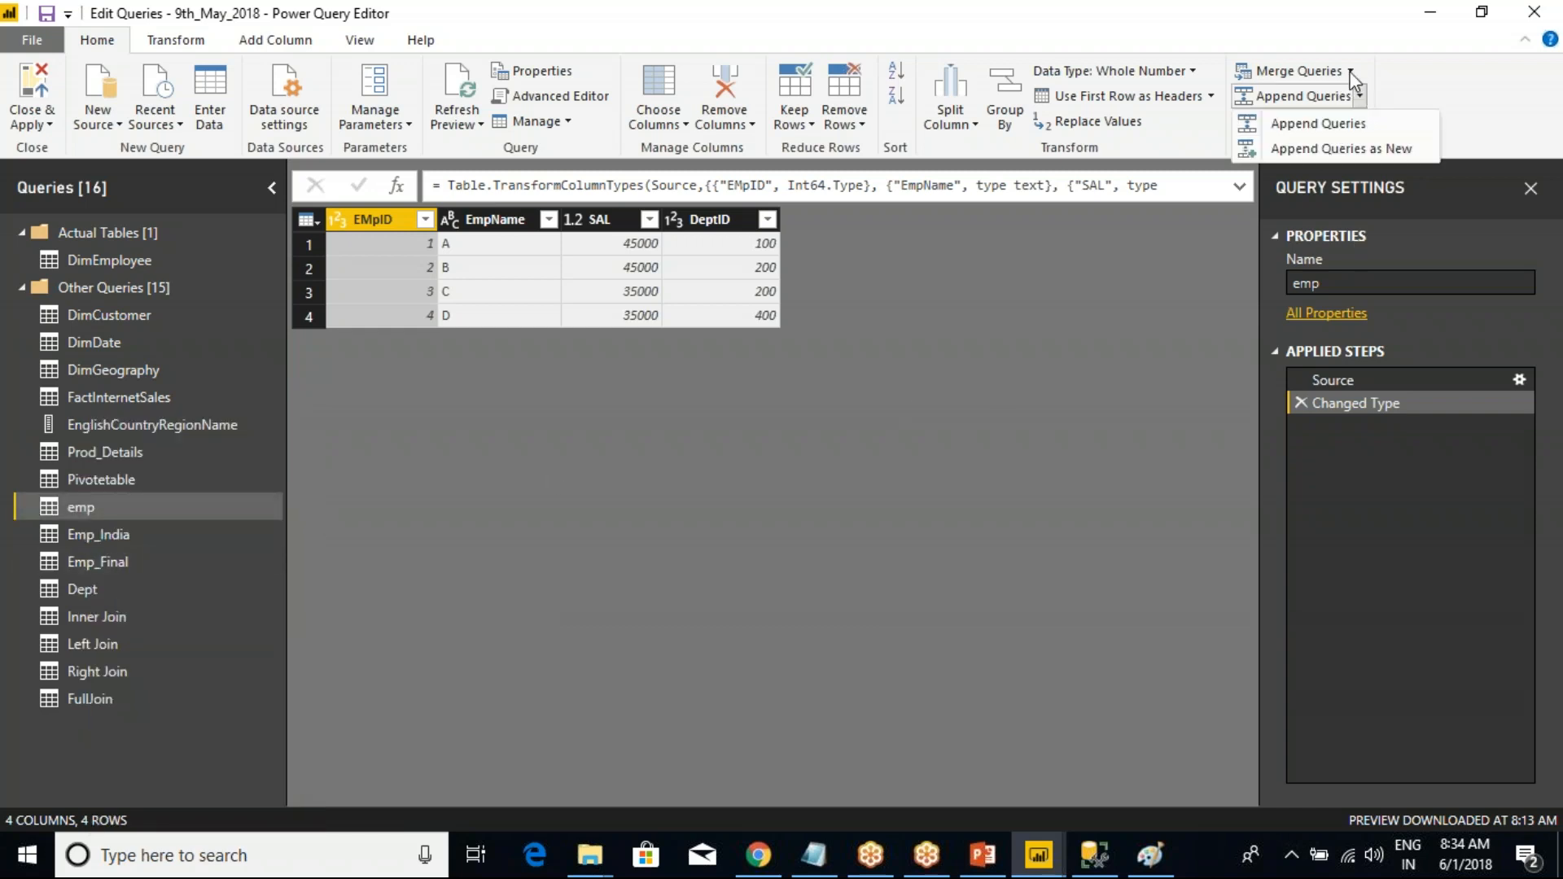
left_click(1351, 73)
left_click(1359, 125)
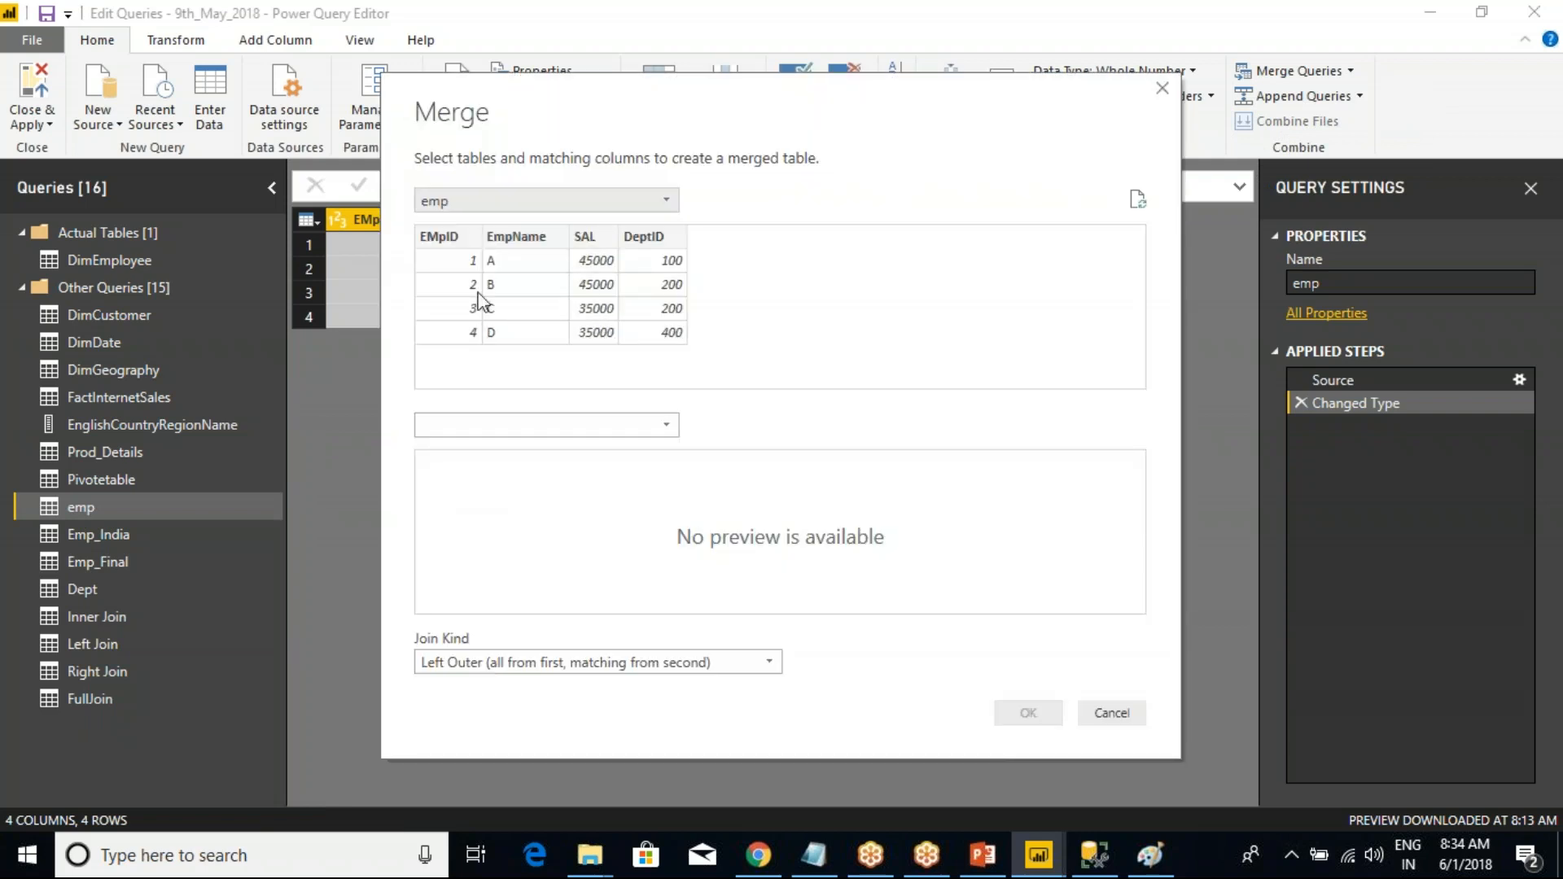
left_click(499, 426)
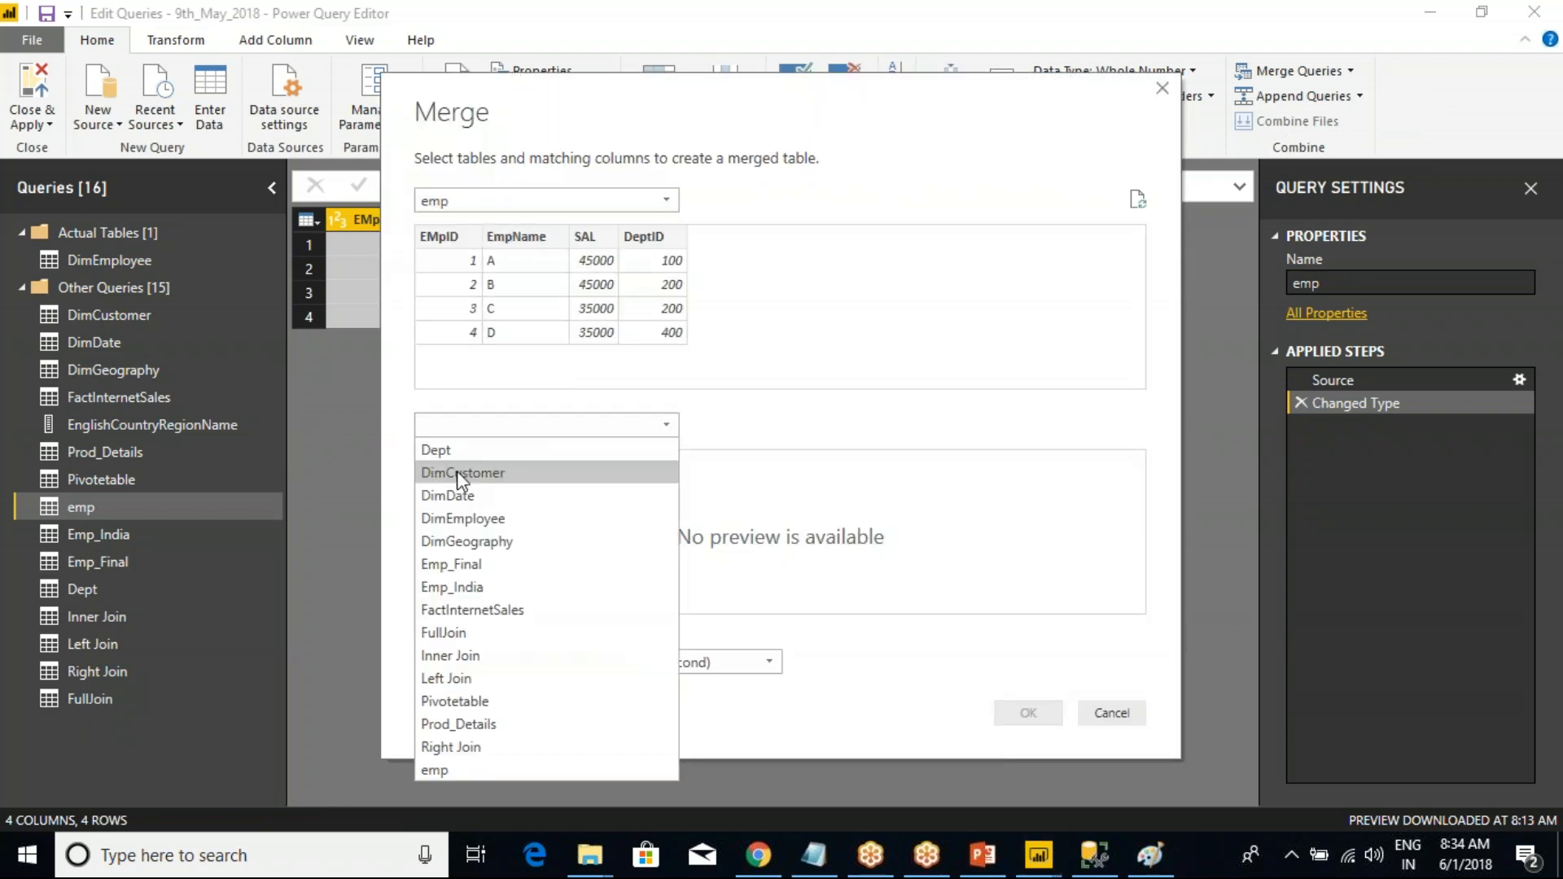
left_click(448, 451)
left_click(655, 236)
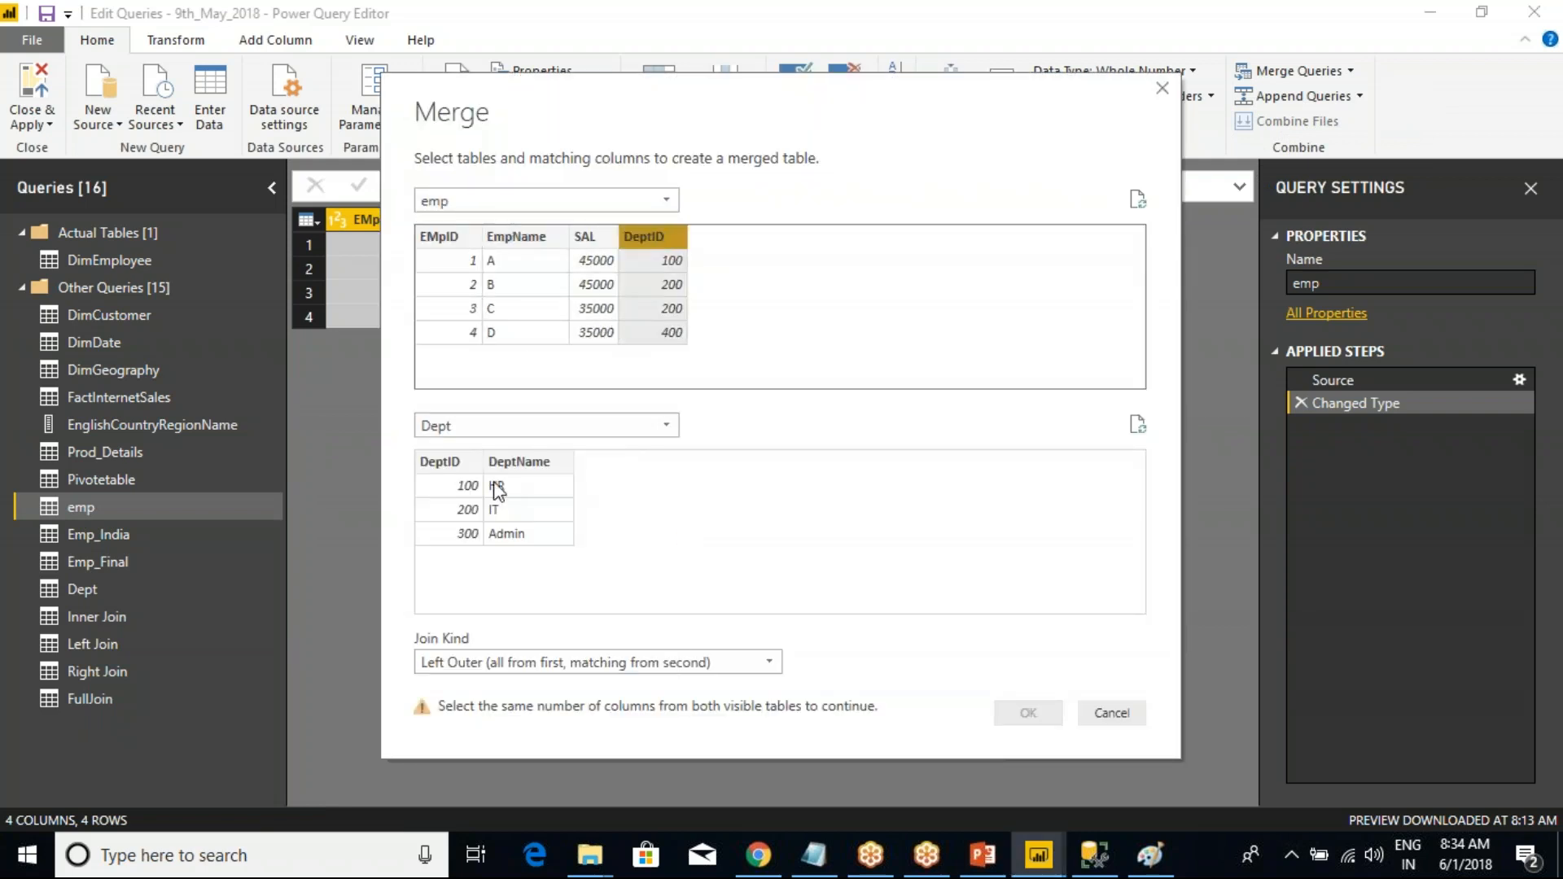
left_click(441, 461)
- Choose the Left Anti join kind and create the merged query
left_click(517, 669)
left_click(462, 777)
left_click(1011, 713)
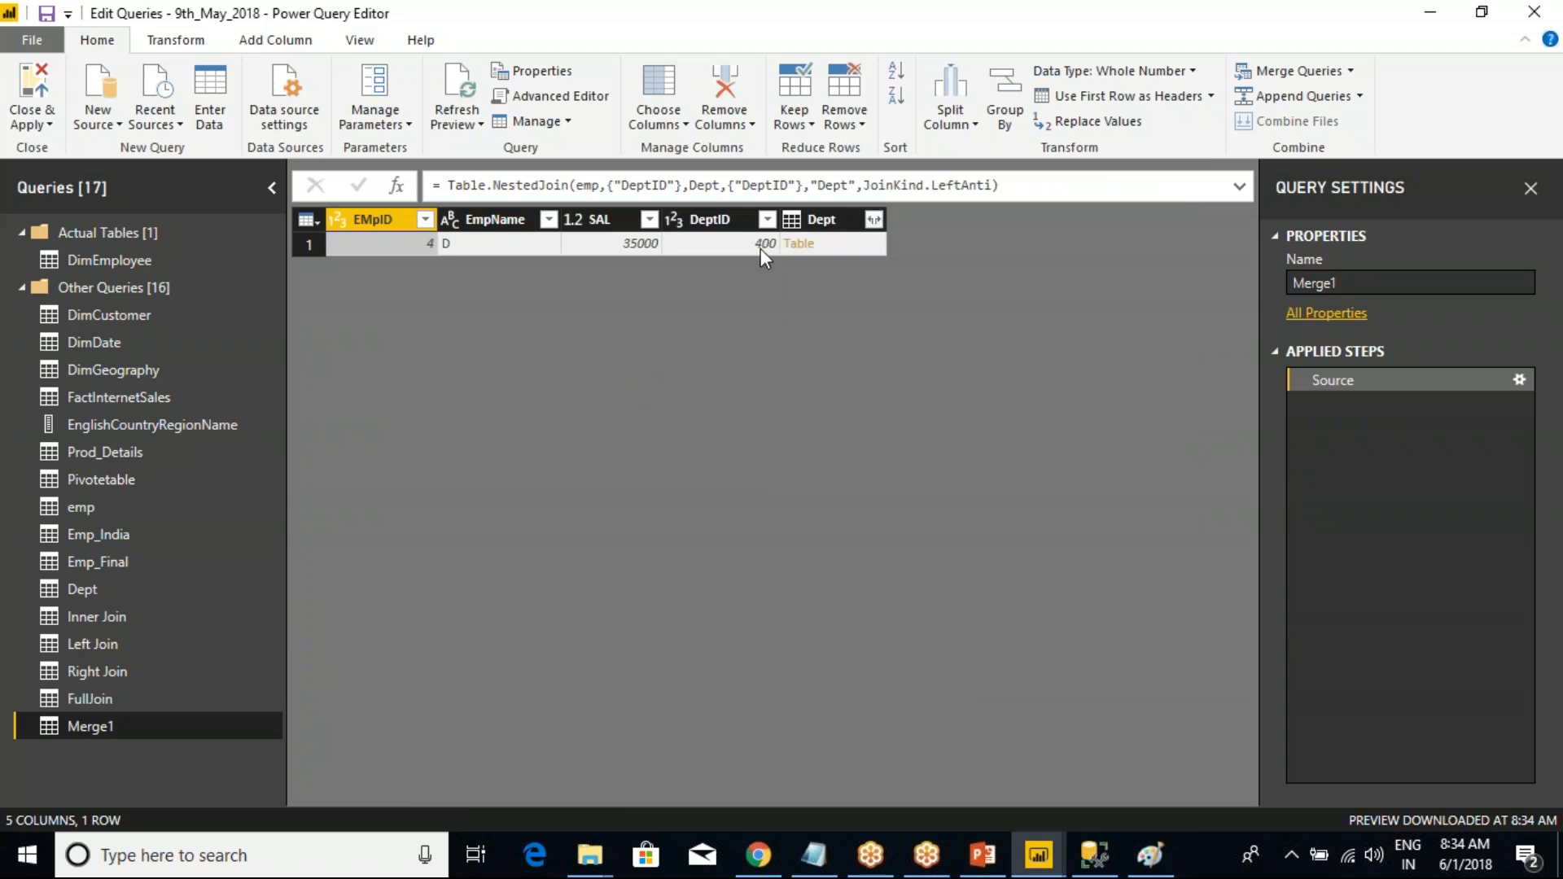
- Edit the Source step of the merged query to use the Right Anti join kind
left_click(1516, 381)
left_click(549, 659)
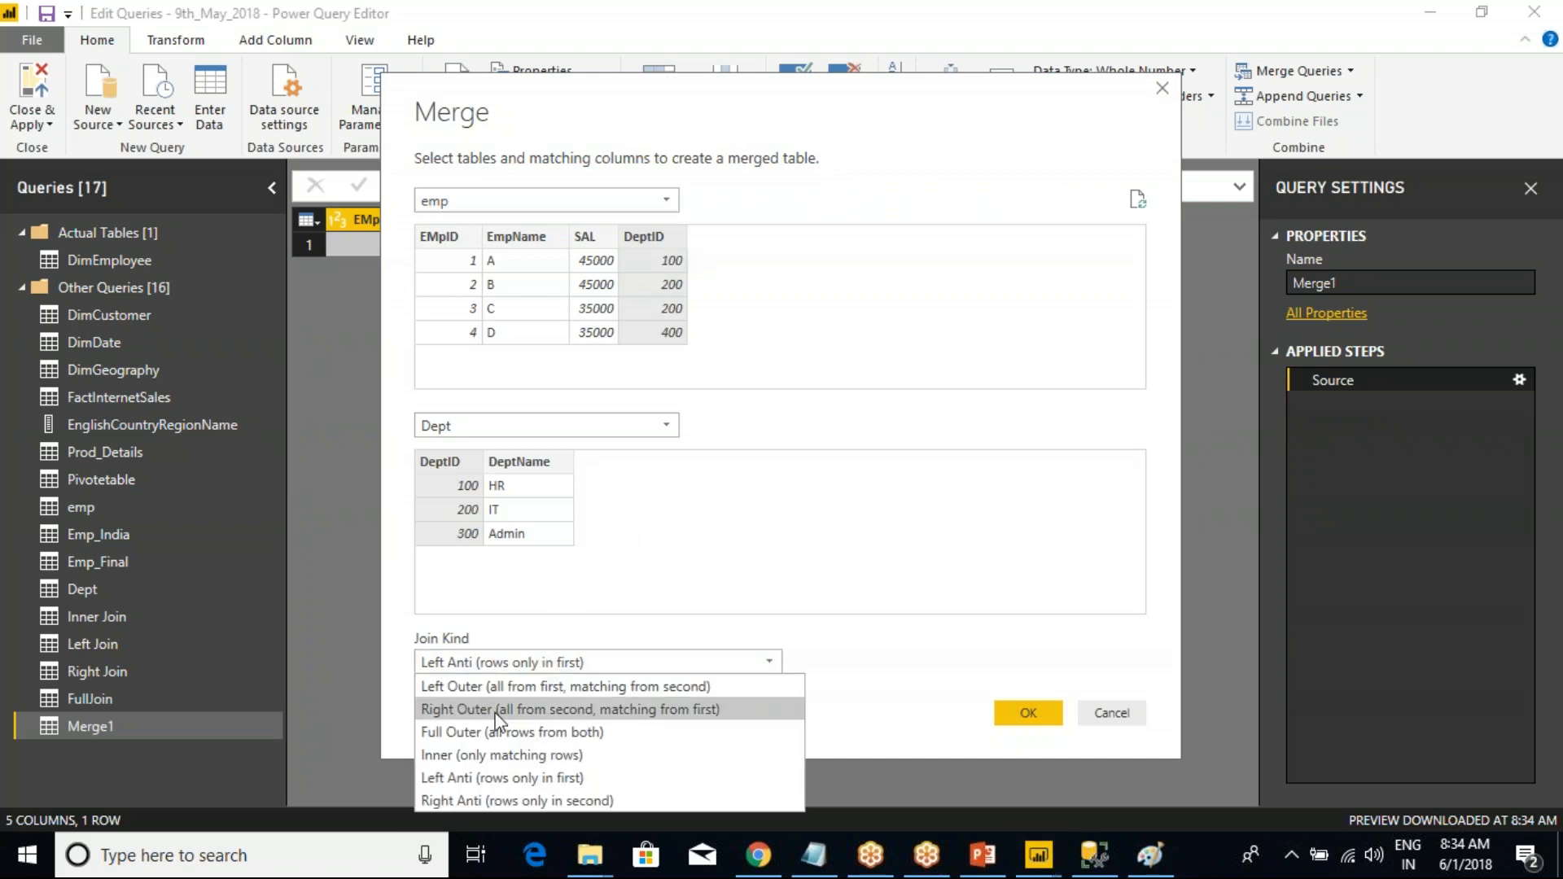
left_click(466, 799)
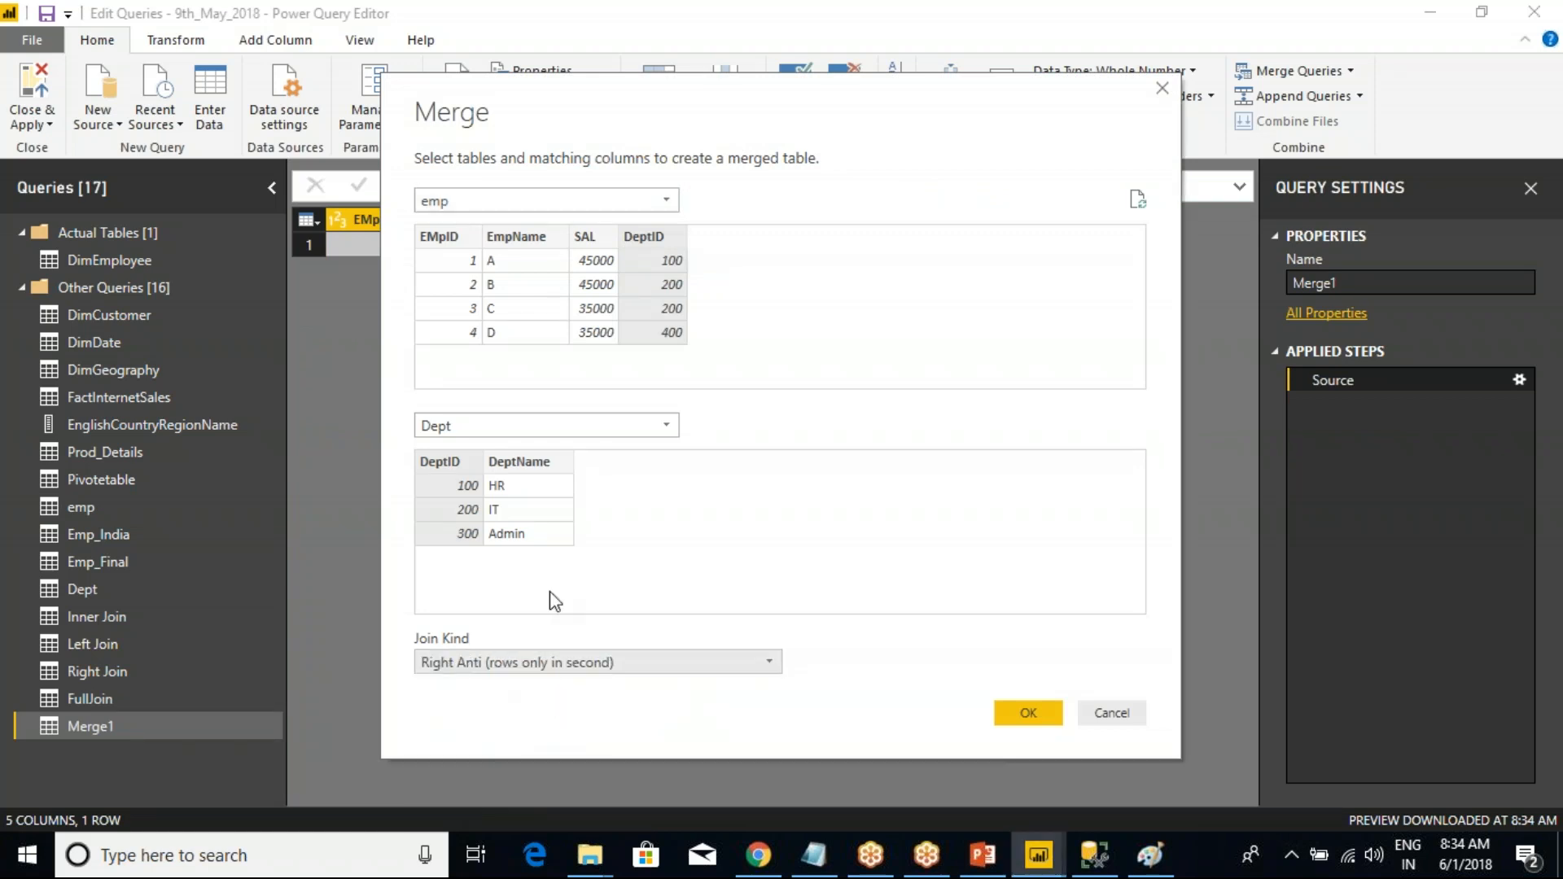
left_click(1024, 713)
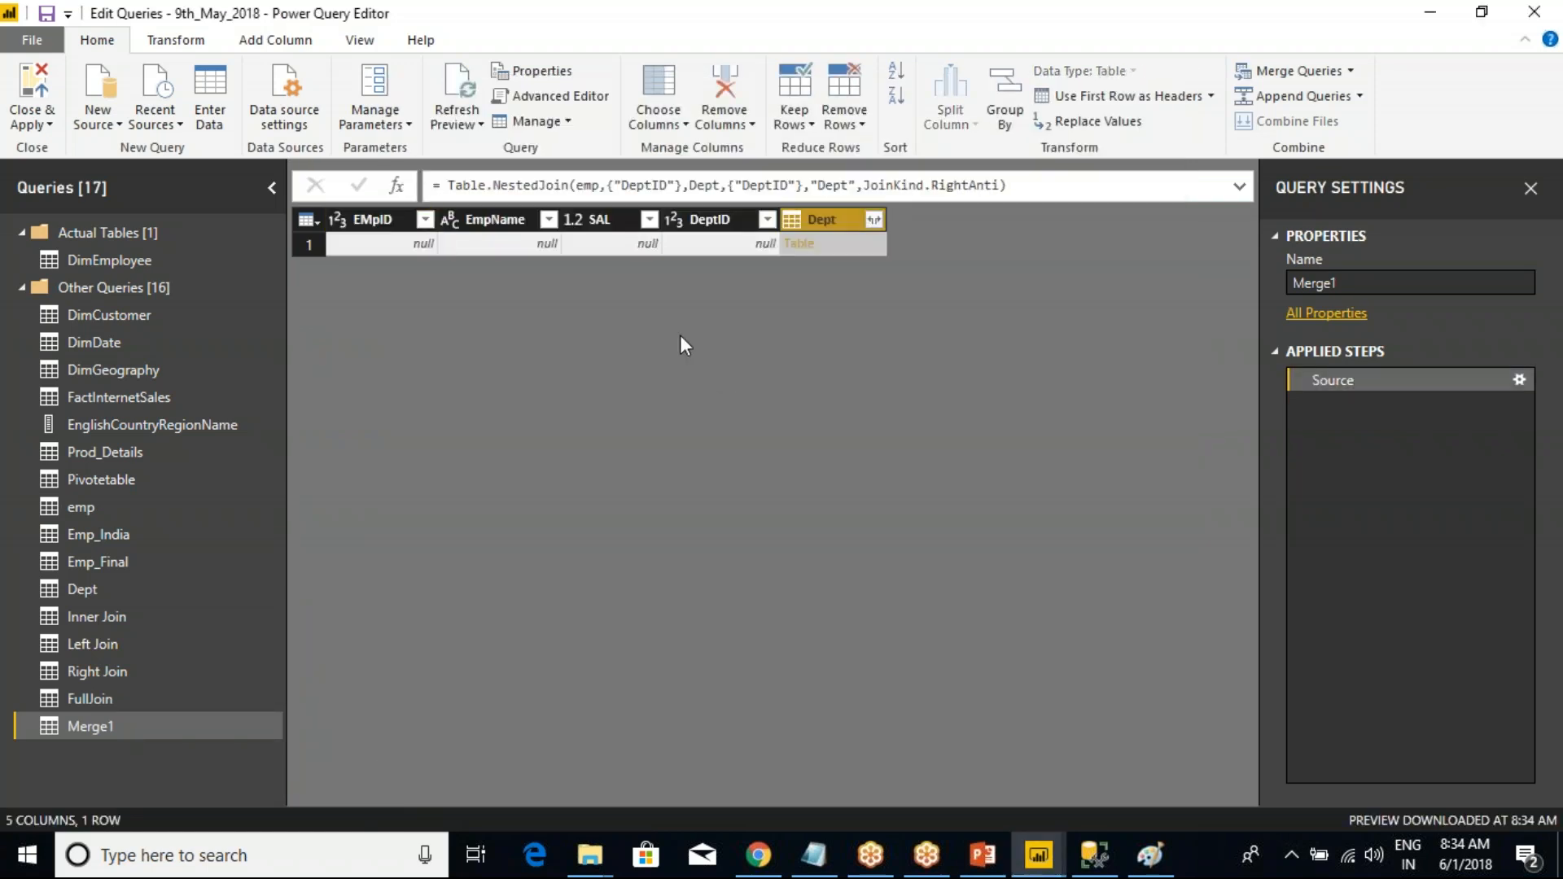
- Expand the merged Dept column with only the DeptName field
left_click(873, 219)
left_click(556, 342)
left_click(743, 480)
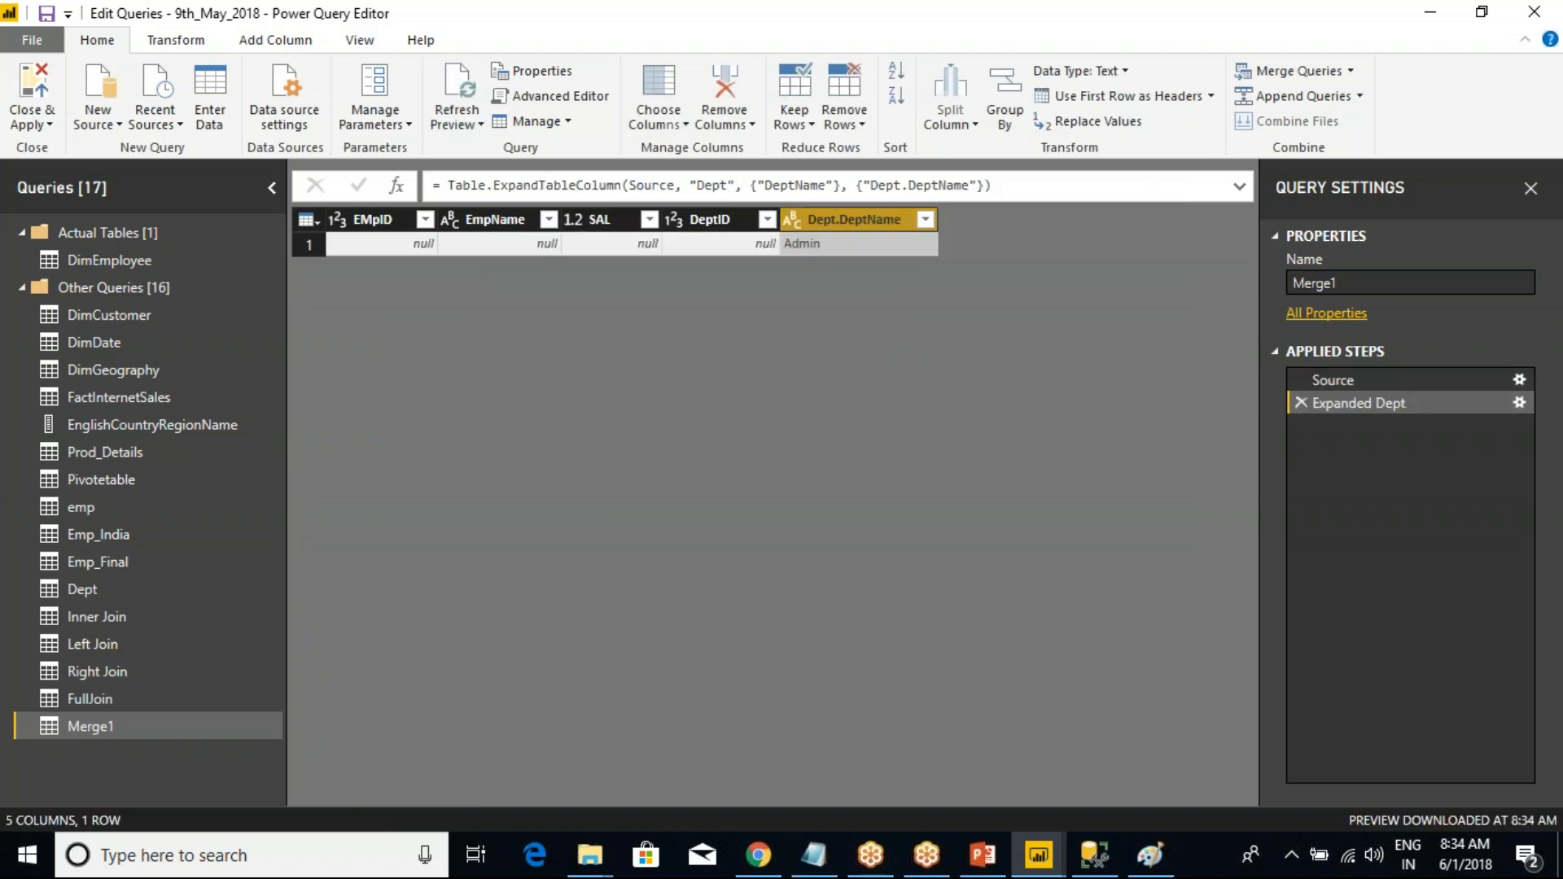
- Edit the Expanded Dept step to also include DeptID, and check the values in both expanded Dept columns
left_click(925, 221)
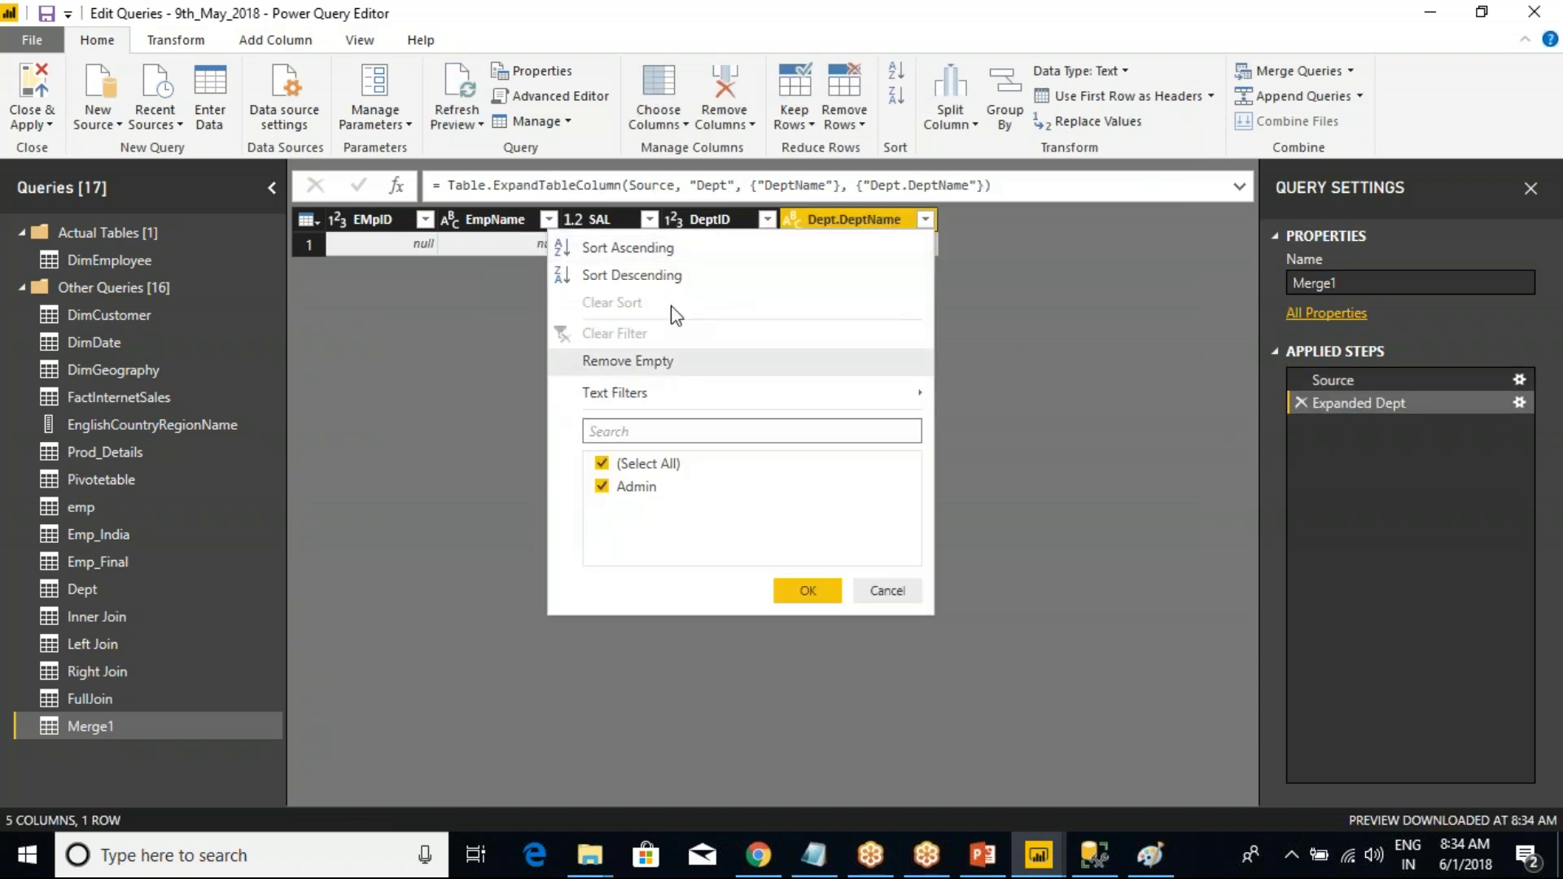
left_click(1086, 340)
left_click(1519, 402)
left_click(652, 221)
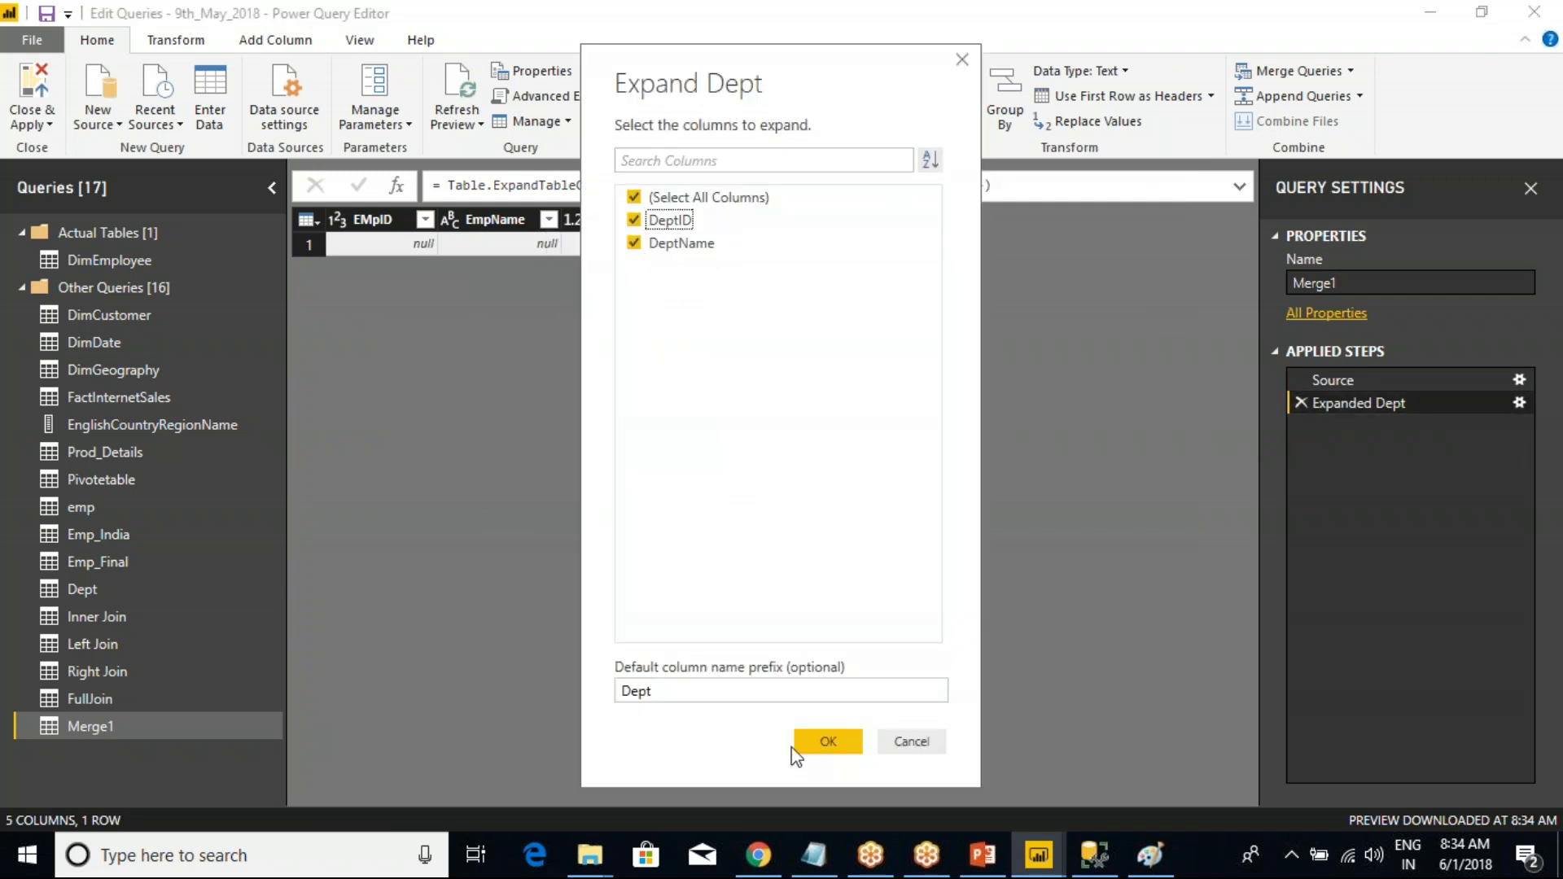
left_click(827, 740)
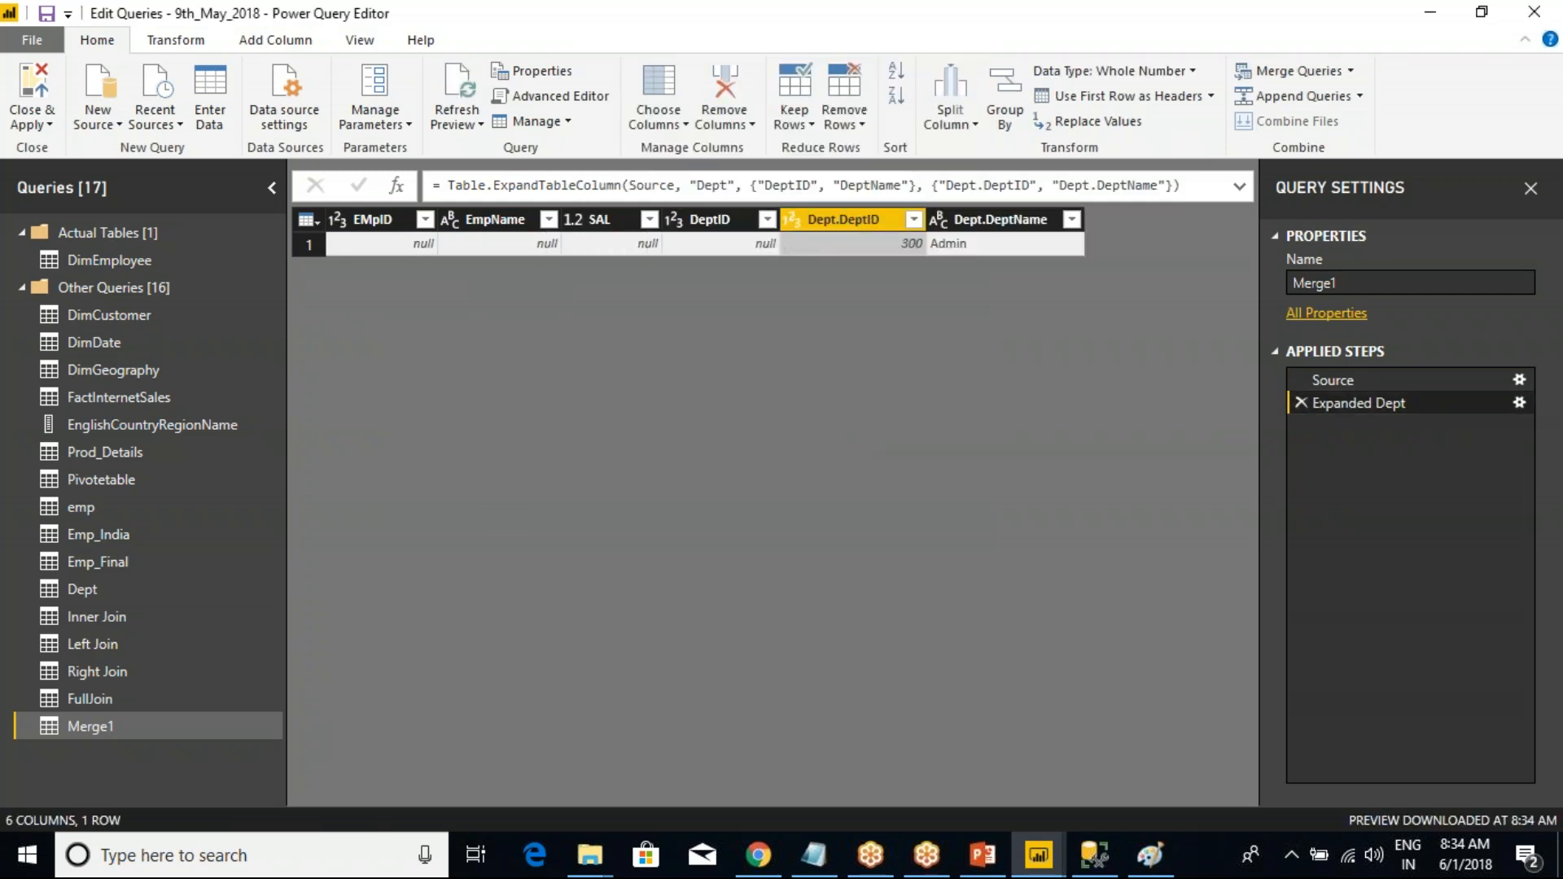
left_click(901, 244)
left_click(997, 245)
left_click(891, 242)
left_click(947, 246)
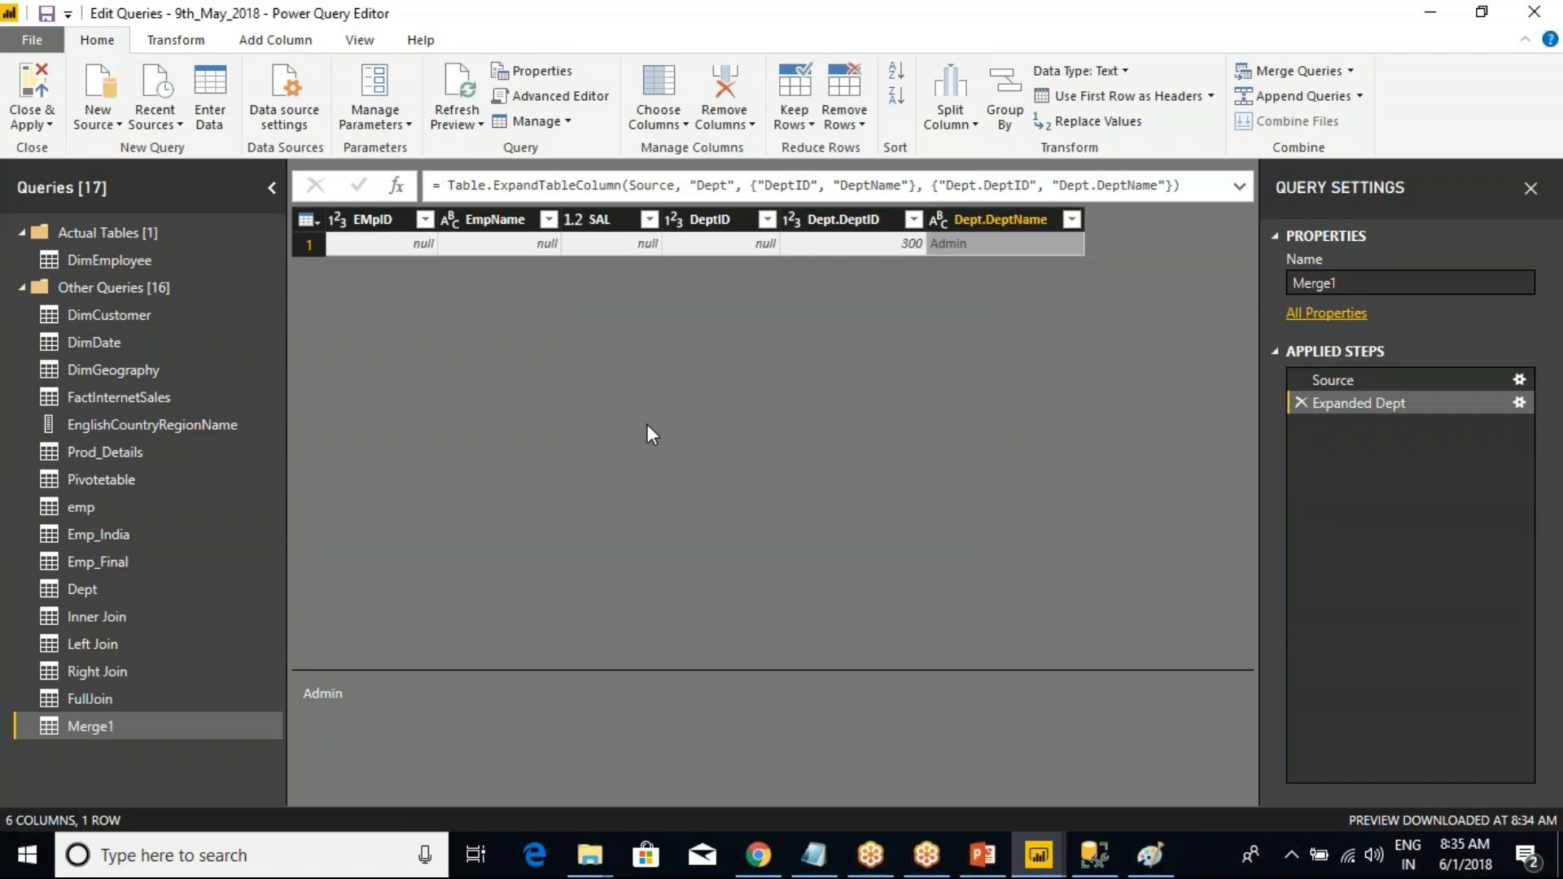
- Save the file and apply the pending query changes
left_click(46, 15)
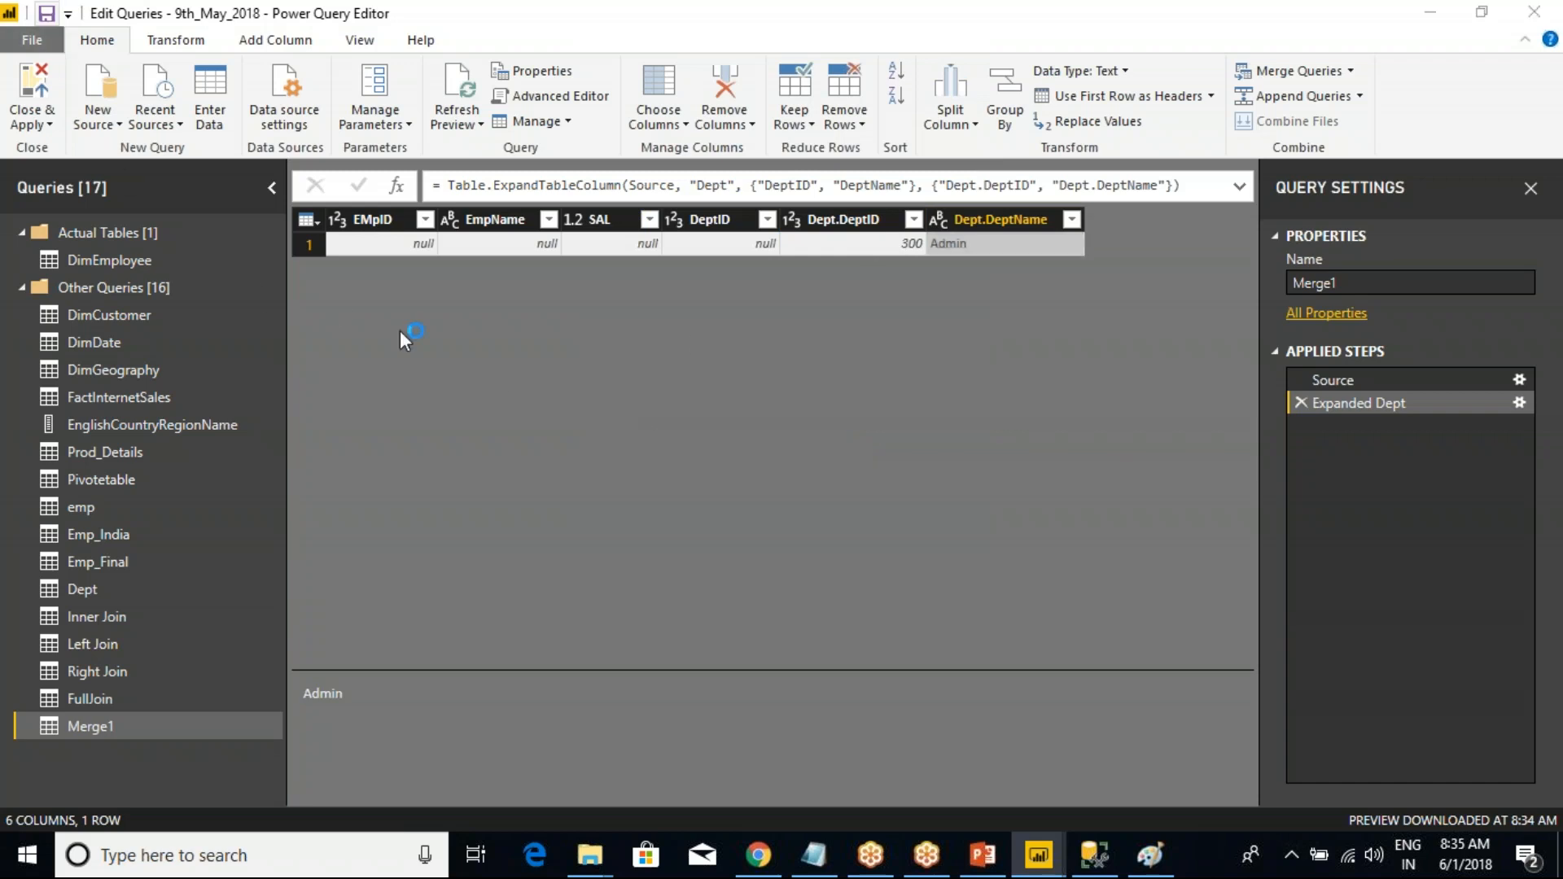
left_click(817, 479)
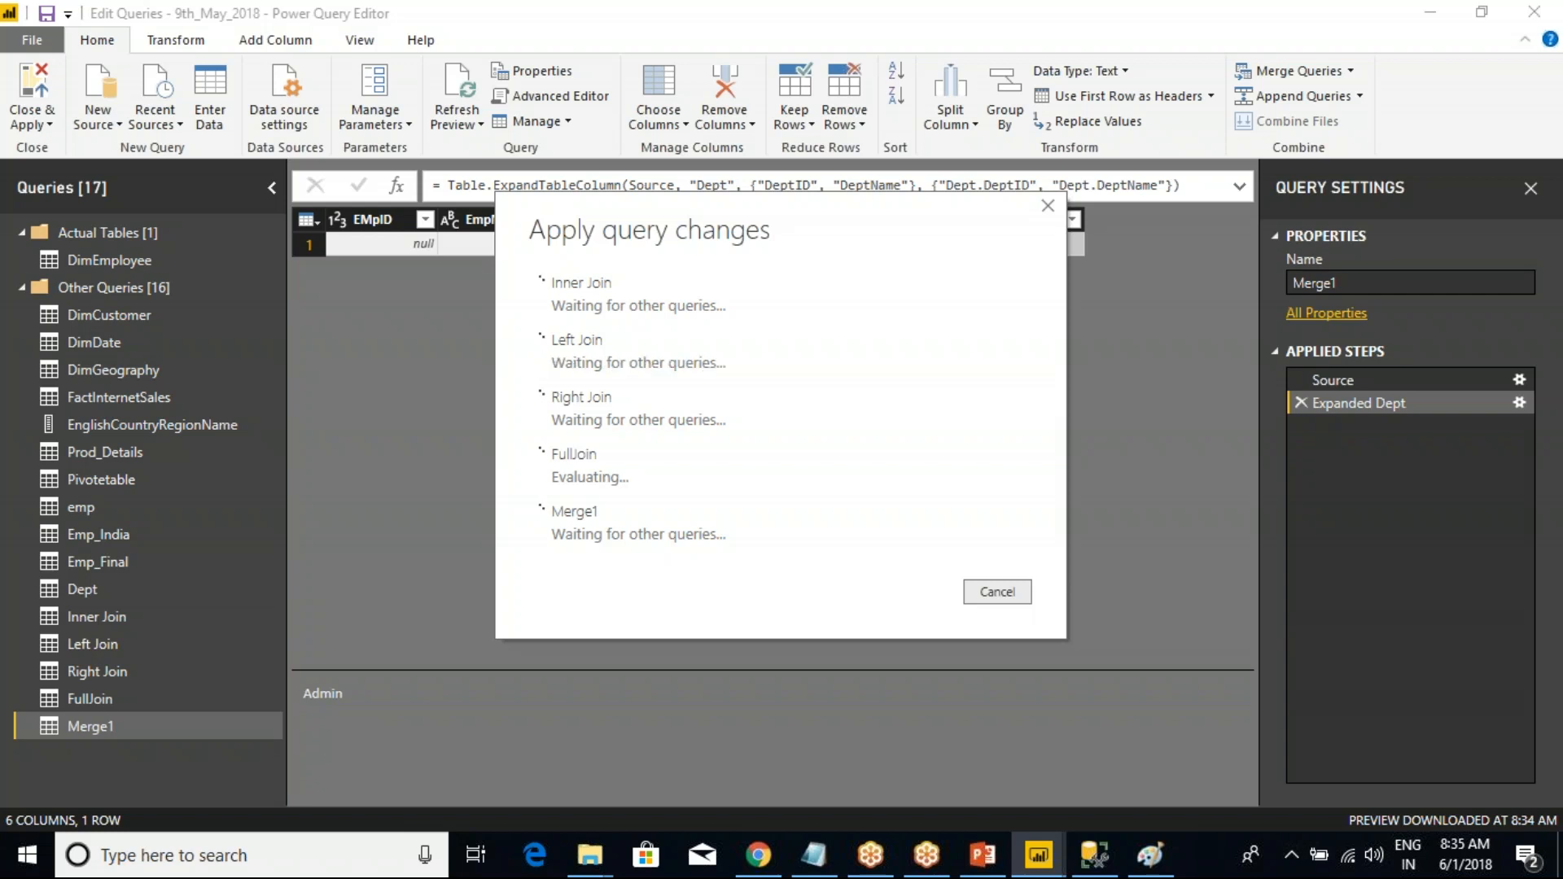
- Switch to the Class Notes file in Notepad and select the whole 1st-June-2018 Edit Queries section
left_click(814, 854)
left_click_drag(1087, 623, 12, 334)
left_click(234, 397)
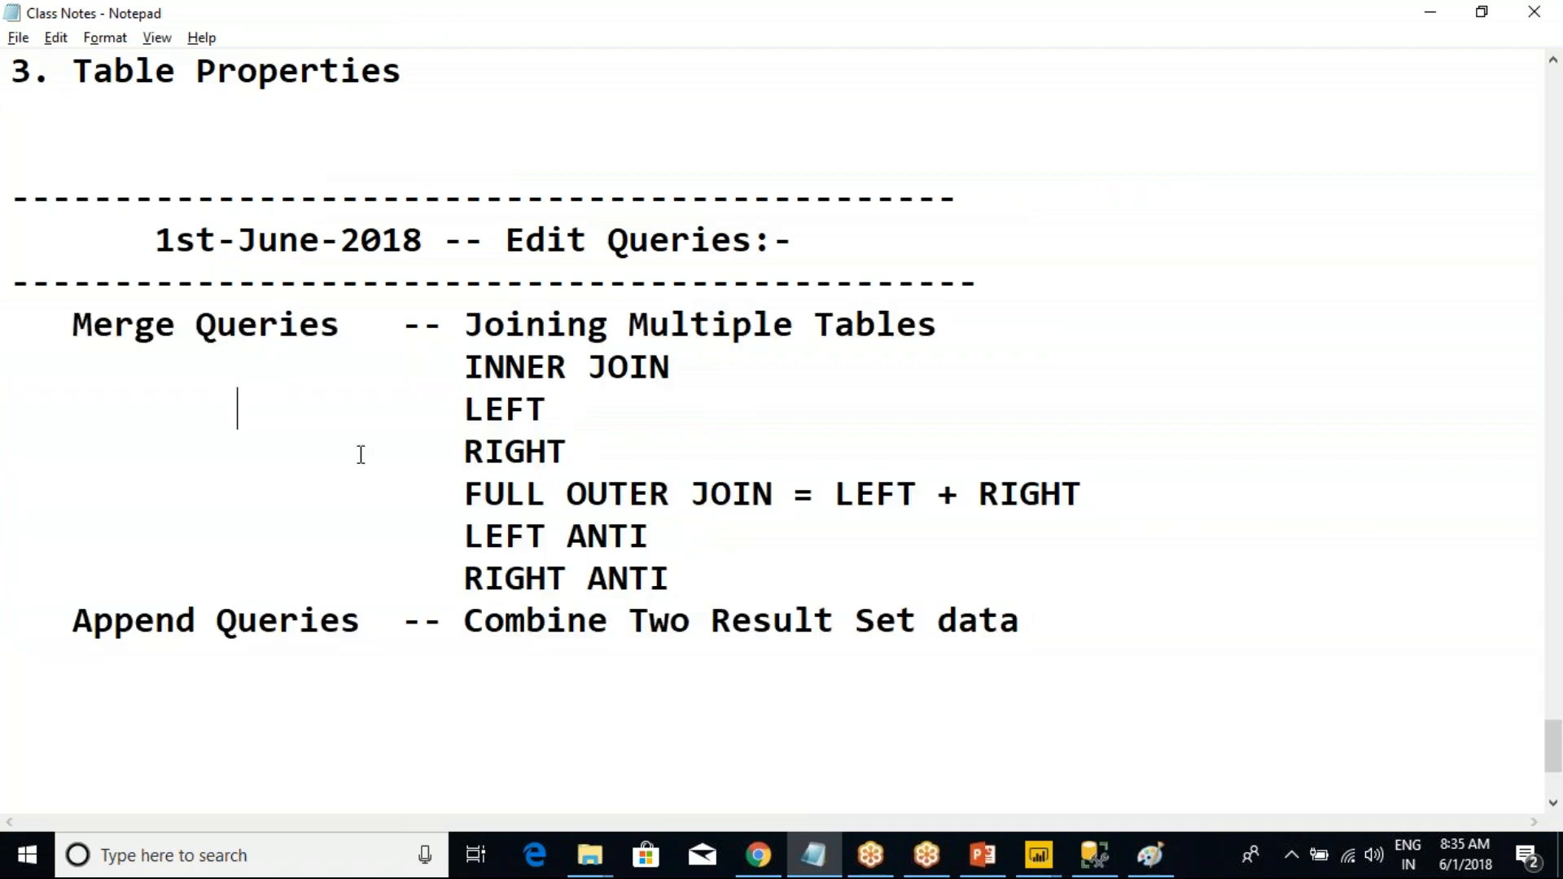
left_click_drag(1050, 628, 12, 199)
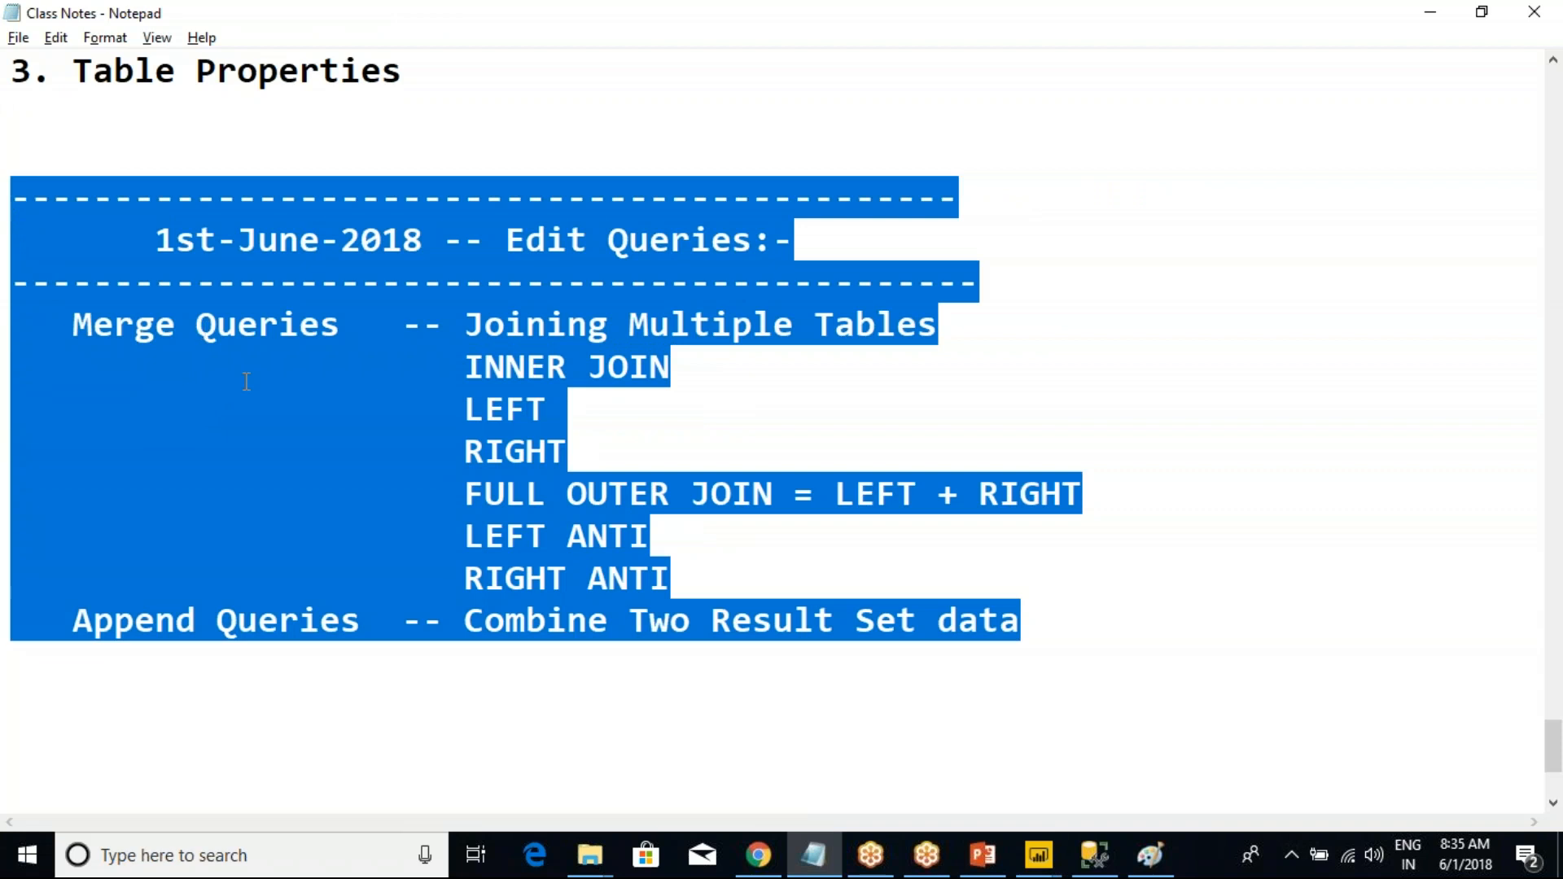
left_click(254, 408)
left_click_drag(18, 203, 1071, 634)
left_click(1071, 634)
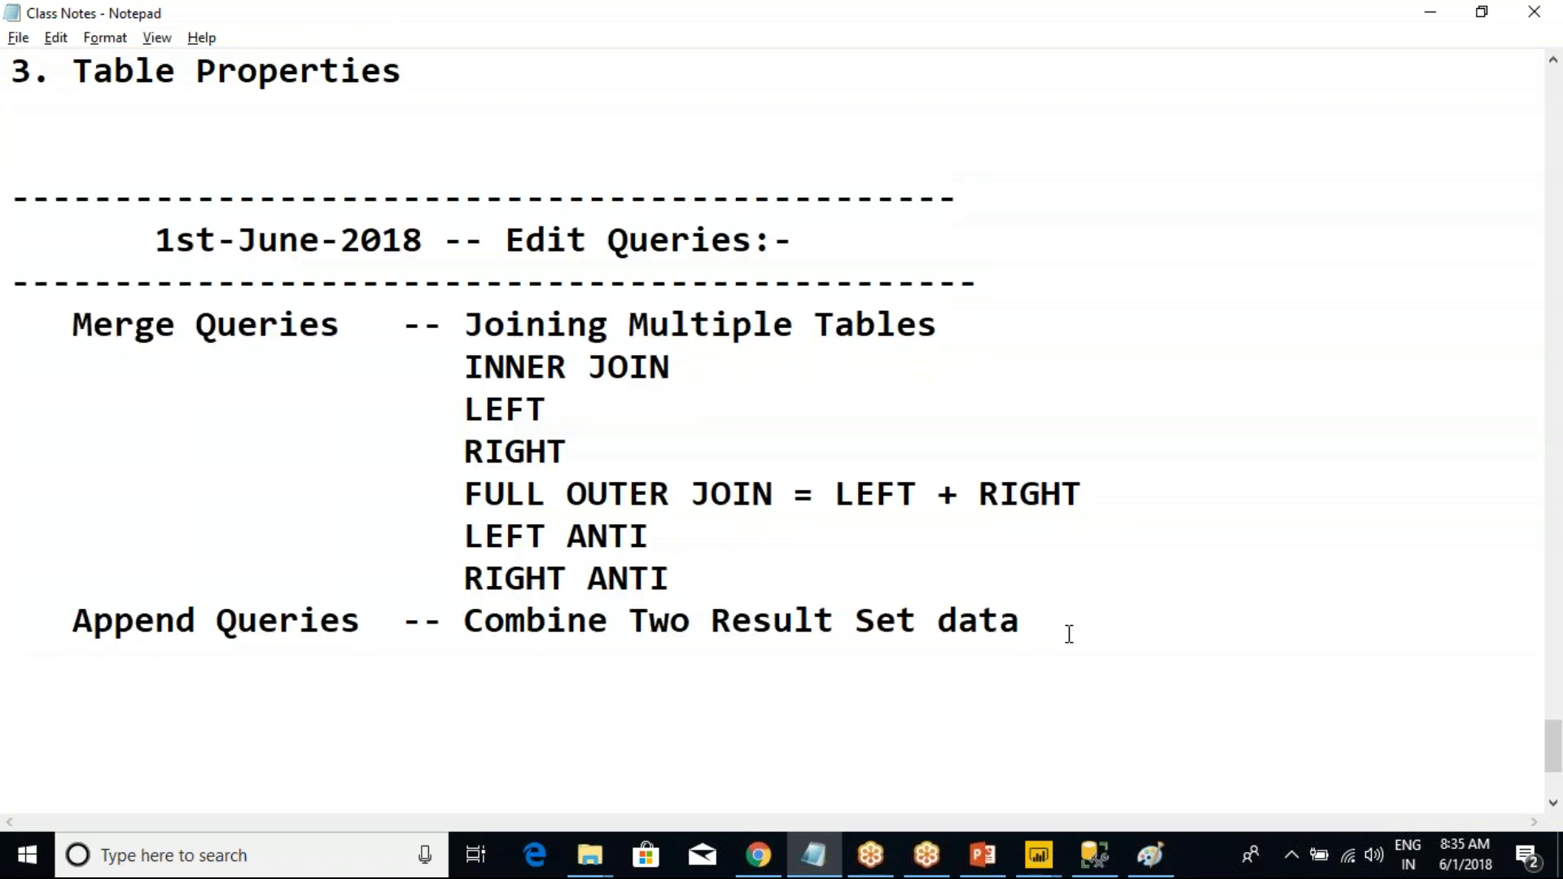
left_click_drag(1071, 634, 20, 203)
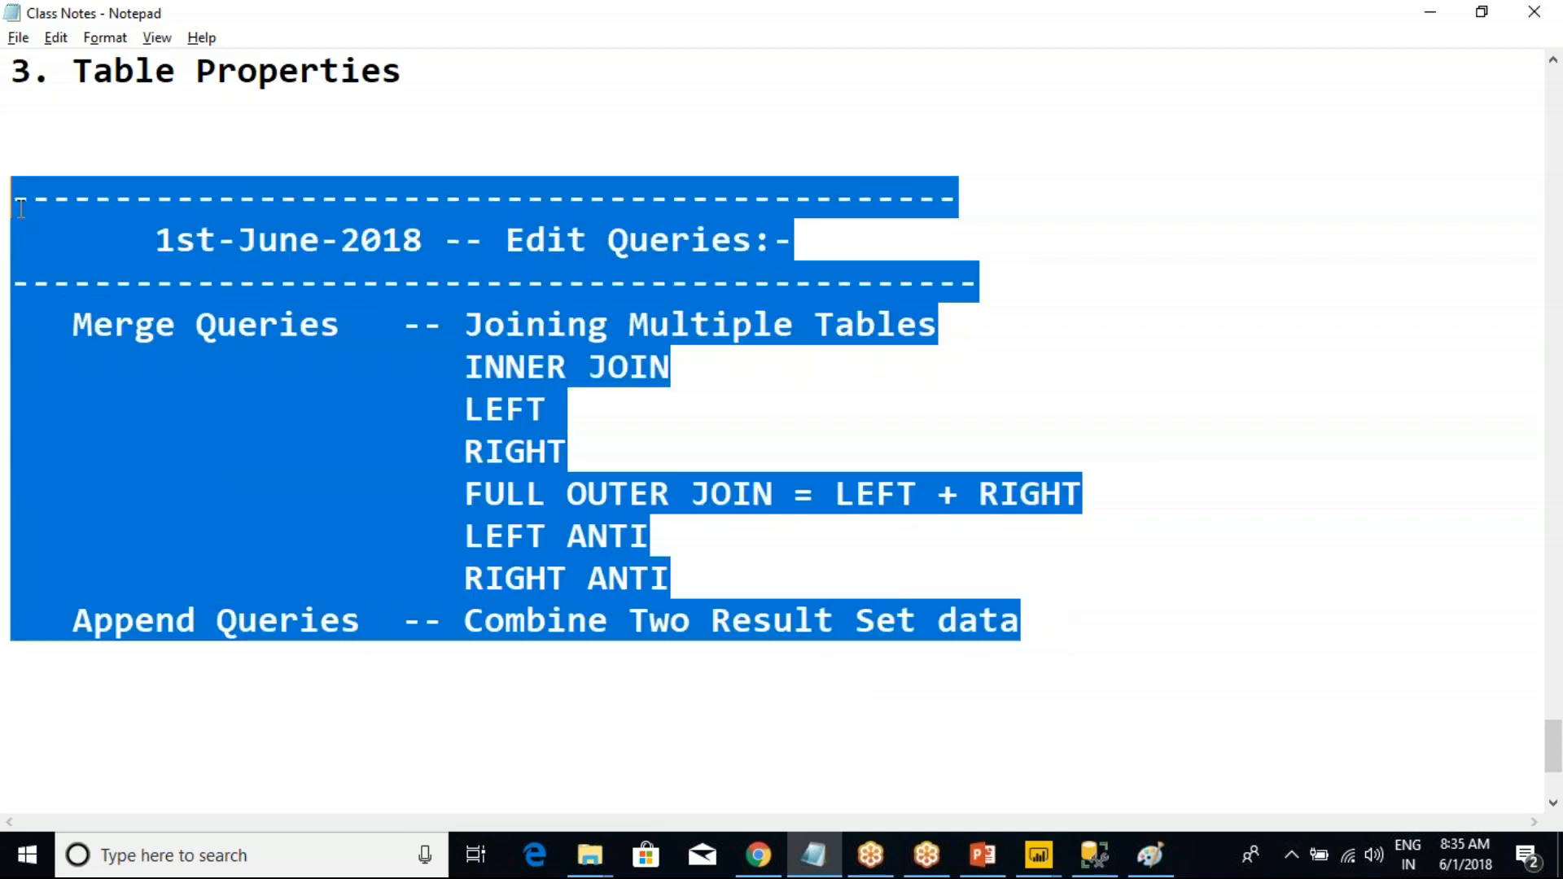
left_click(33, 203)
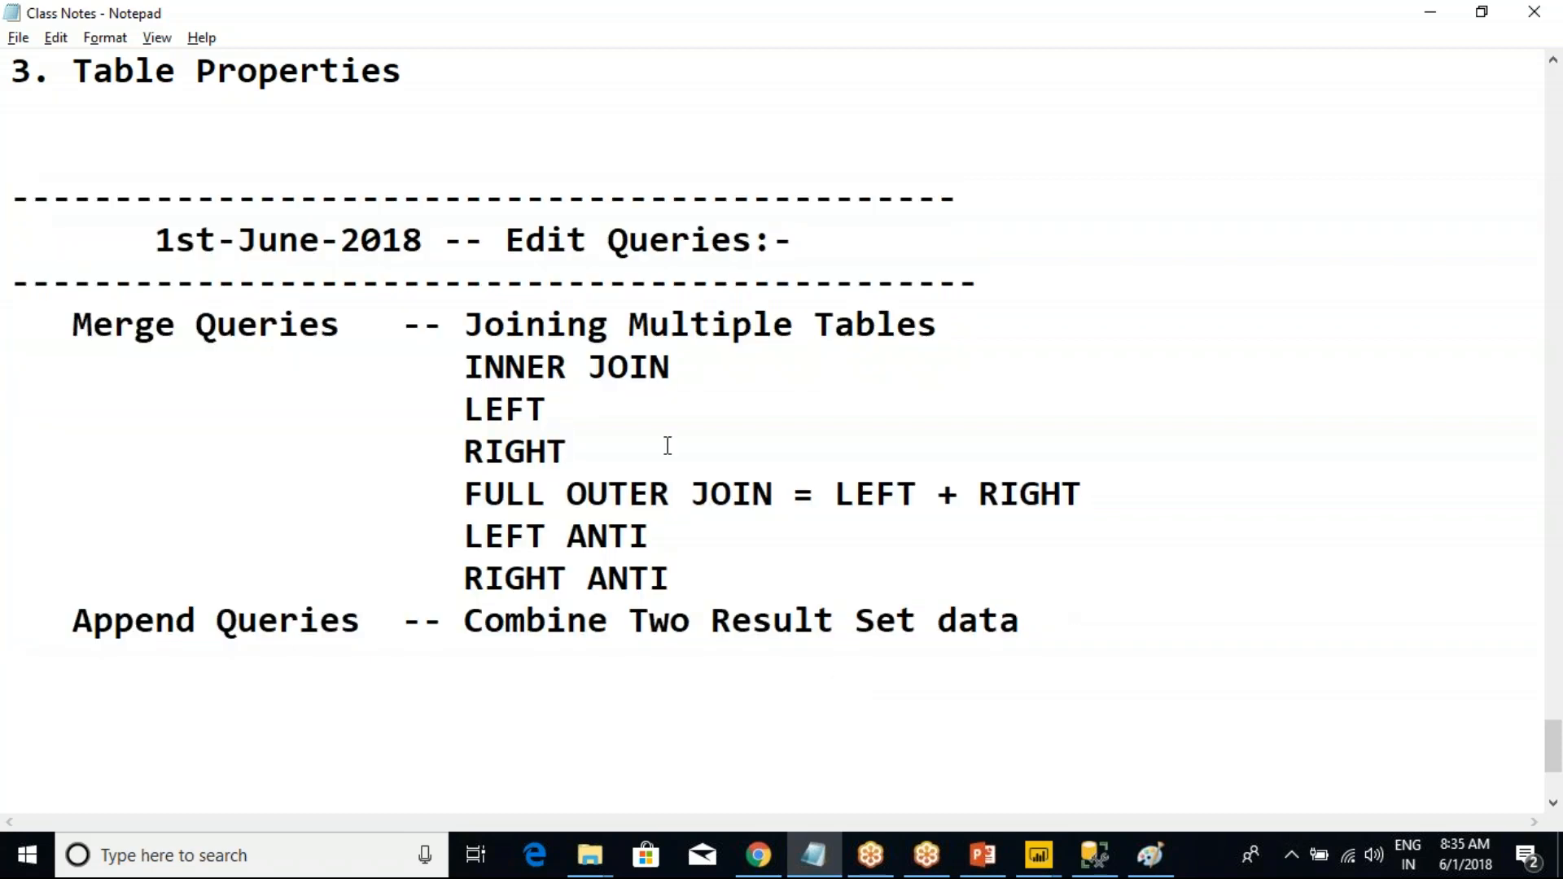
left_click_drag(1061, 646, 11, 199)
left_click(155, 281)
- Switch to the Power Query Editor, save the file and apply the query changes
mouse_move(1038, 862)
left_click(1142, 743)
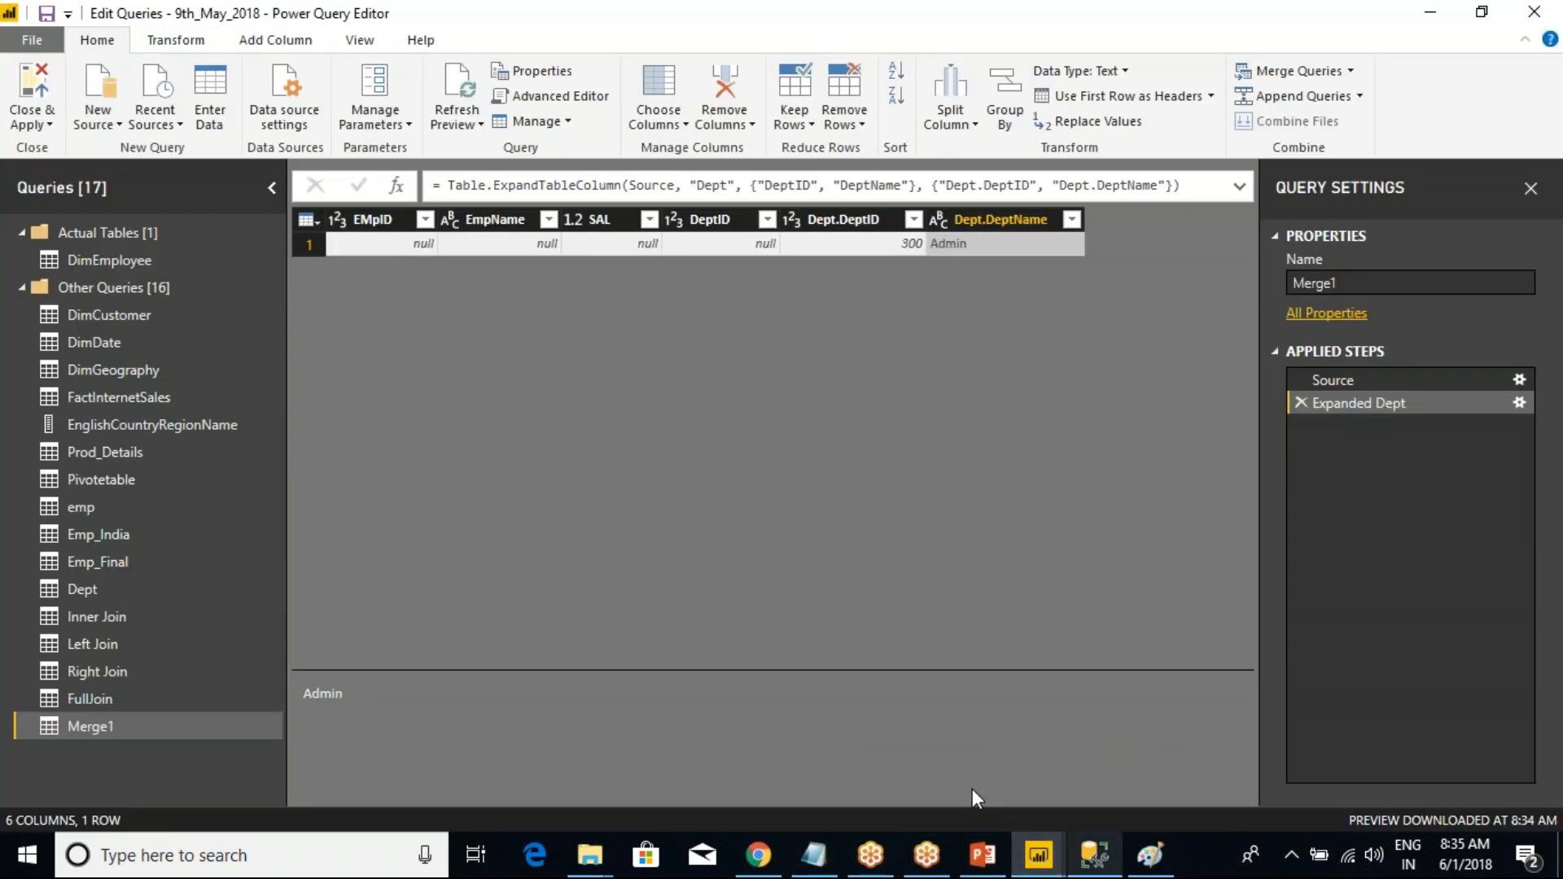
left_click(46, 13)
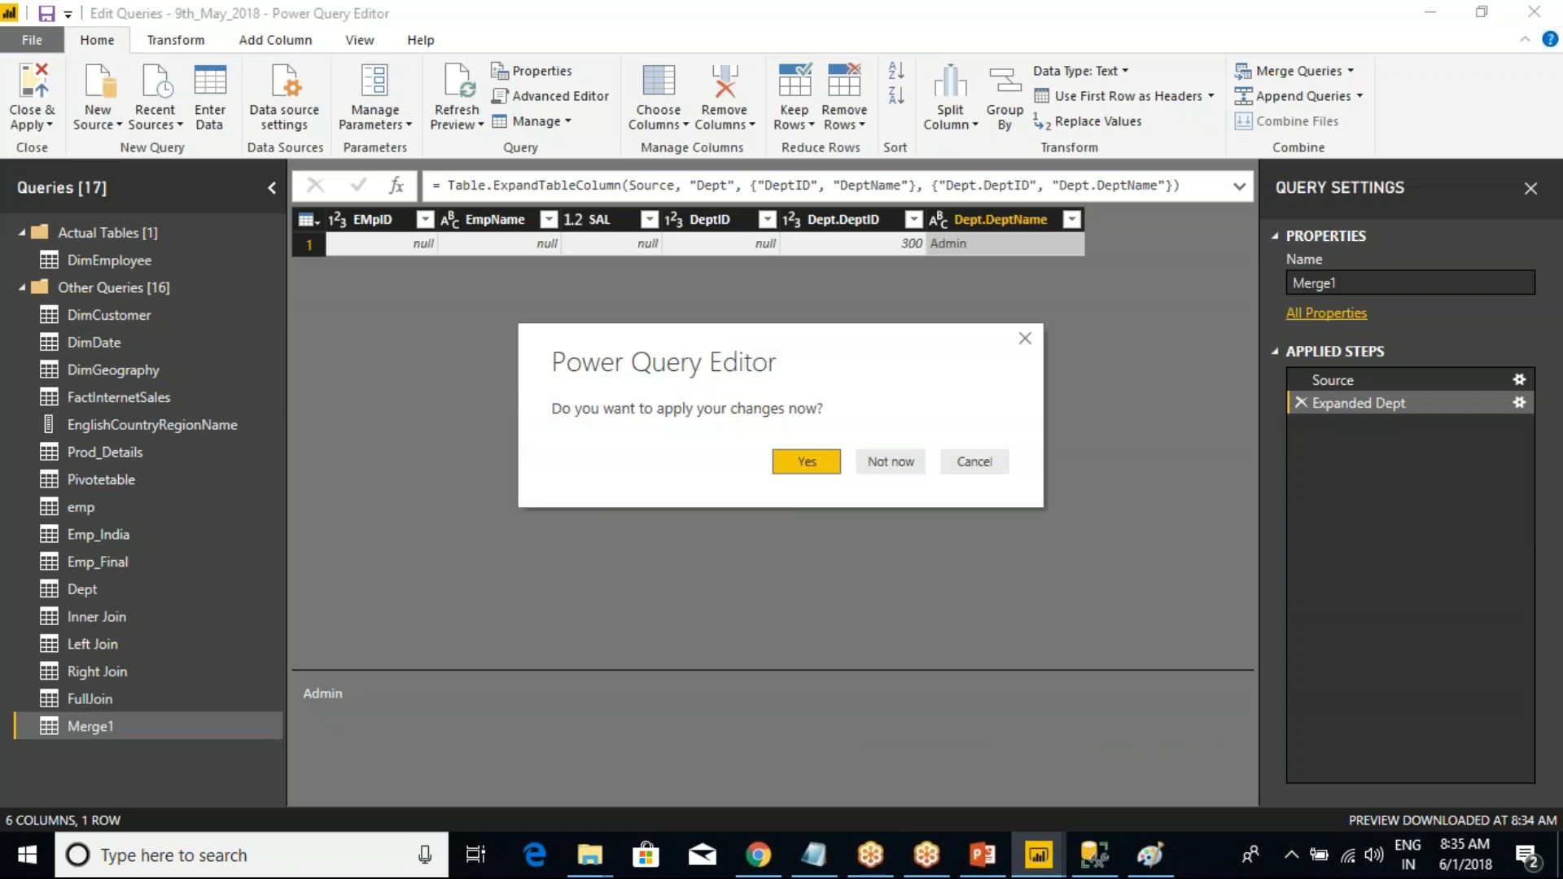
left_click(825, 464)
- Switch to Power BI Desktop and reopen the query editor
key("alt+Tab")
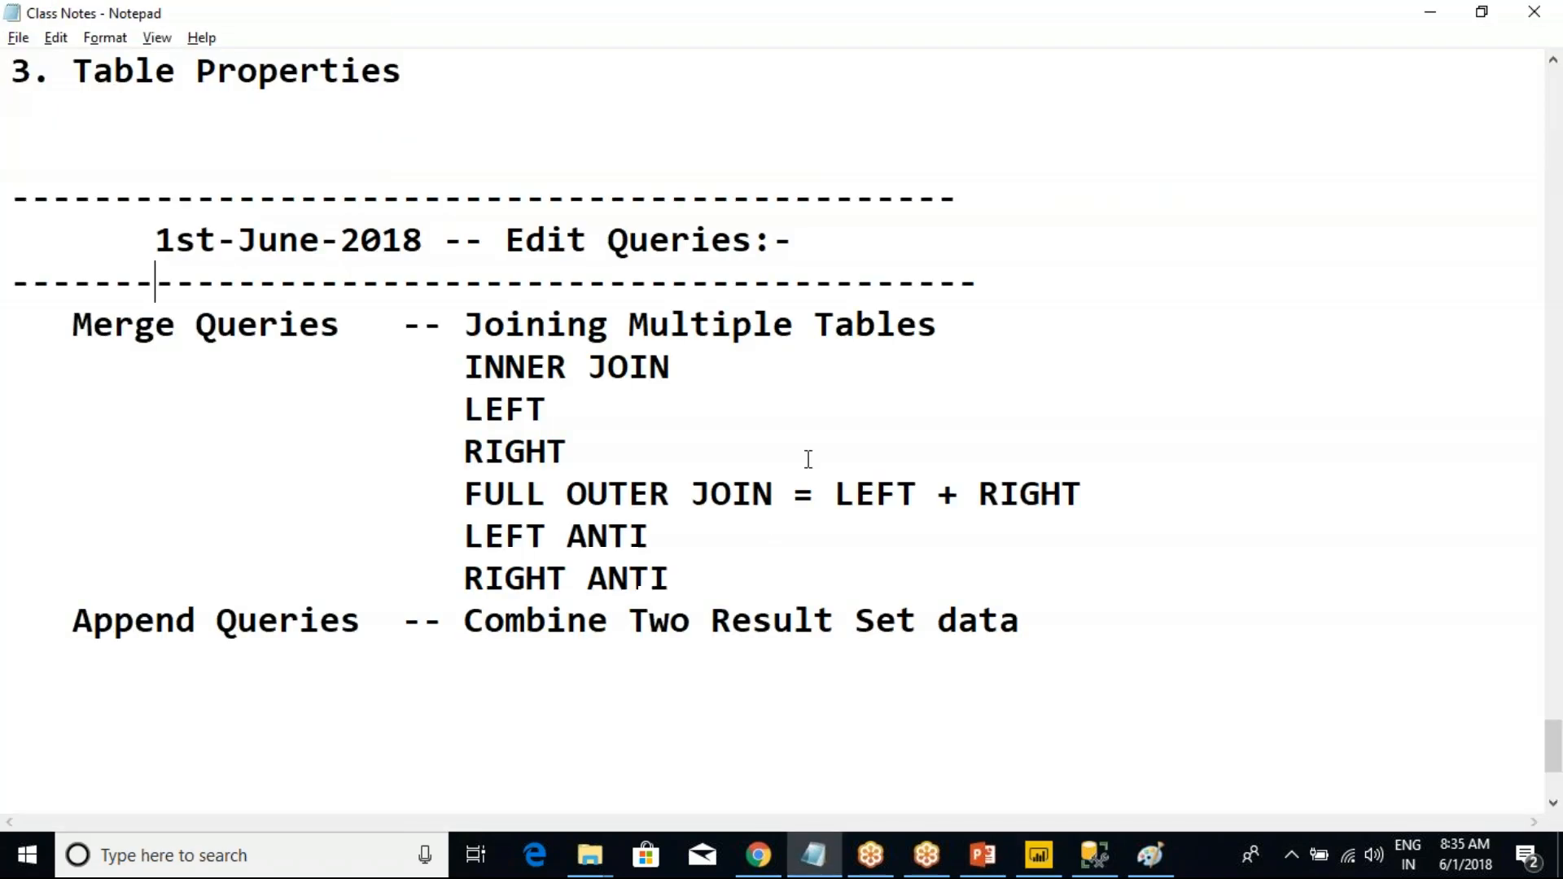
left_click(1038, 854)
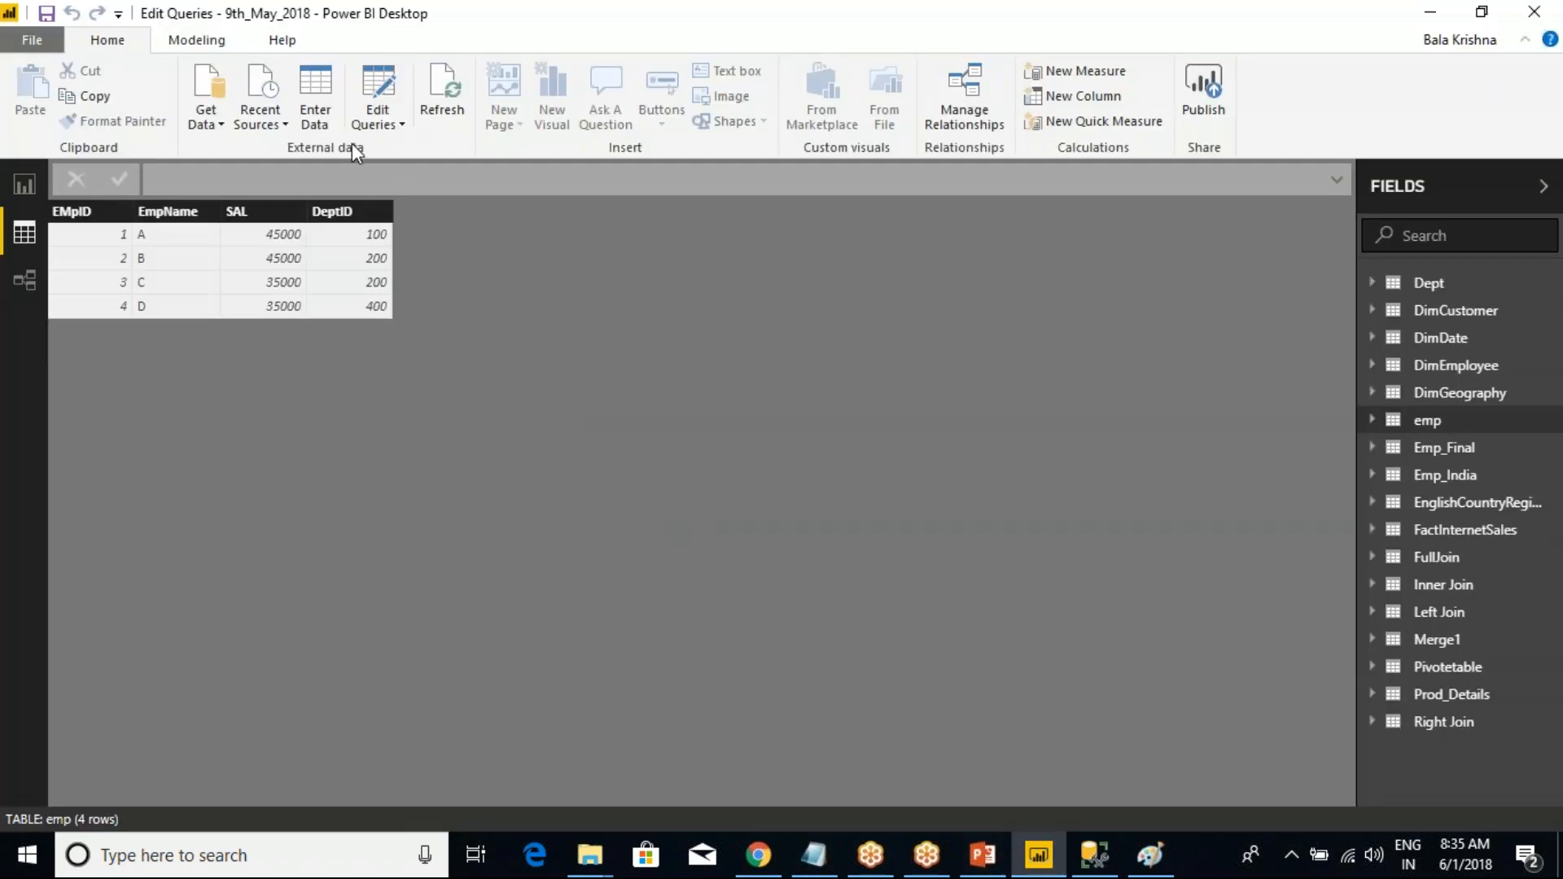
left_click(391, 122)
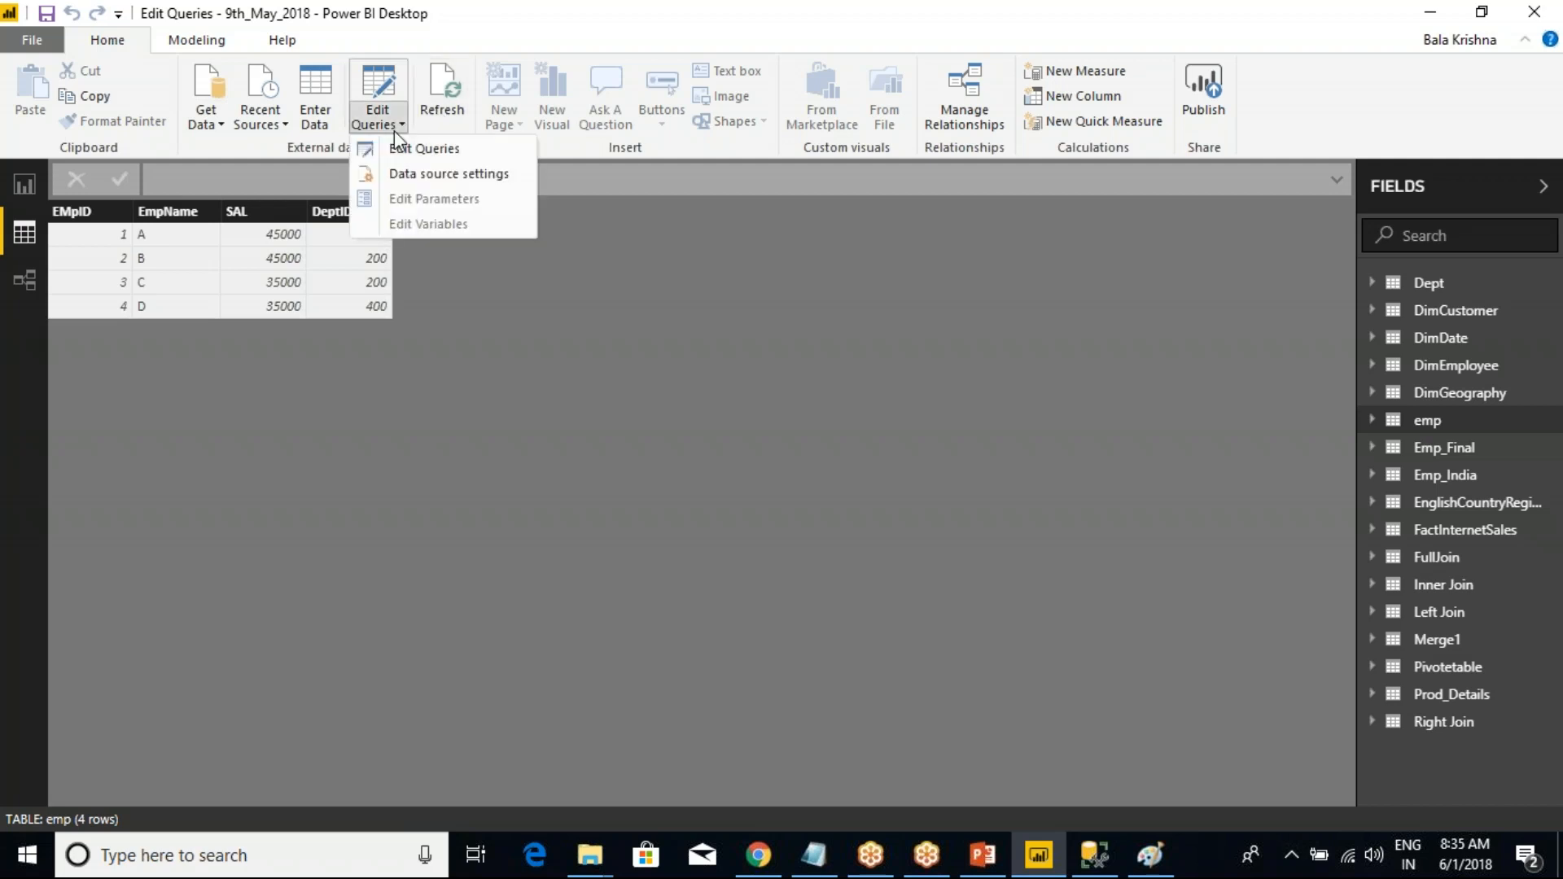
left_click(414, 150)
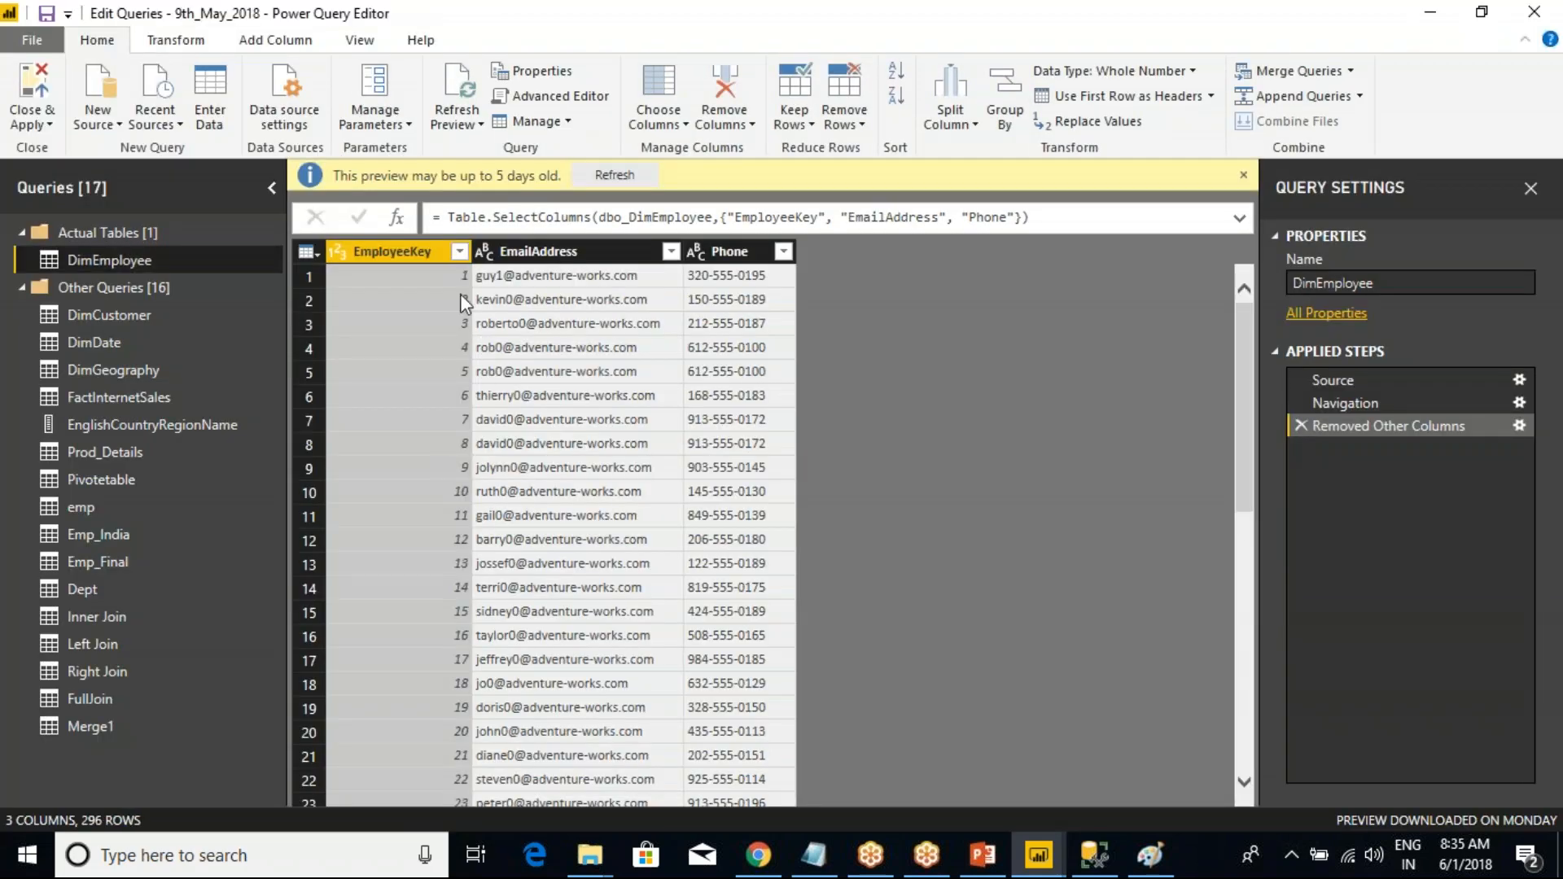
- Look through the DimDate and DimGeography queries, checking the commands offered for the City column and for the whole table
left_click(94, 344)
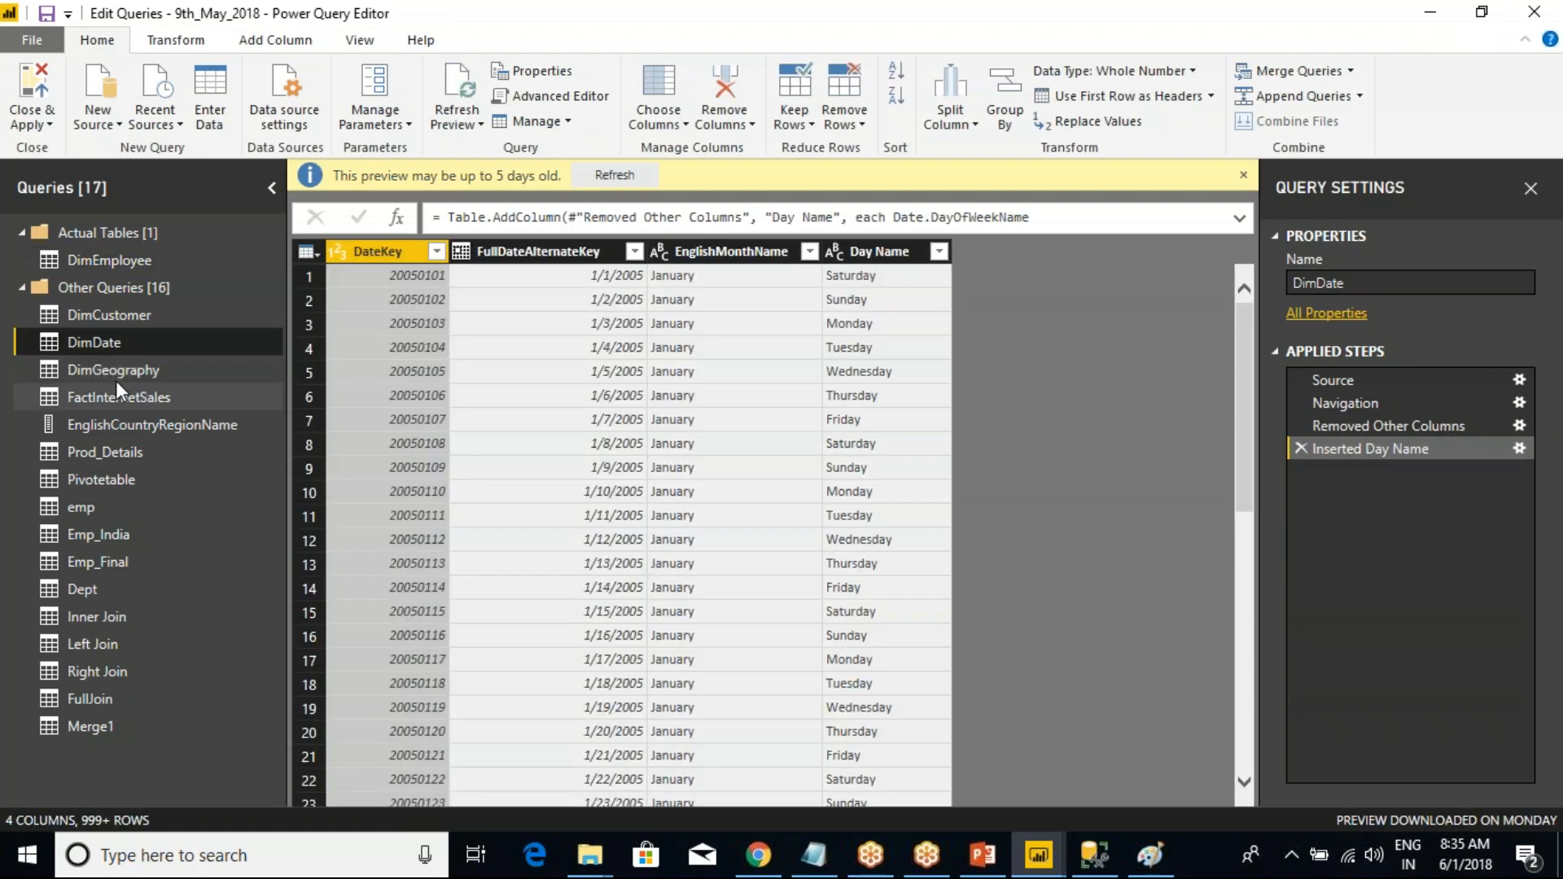
left_click(114, 373)
right_click(402, 251)
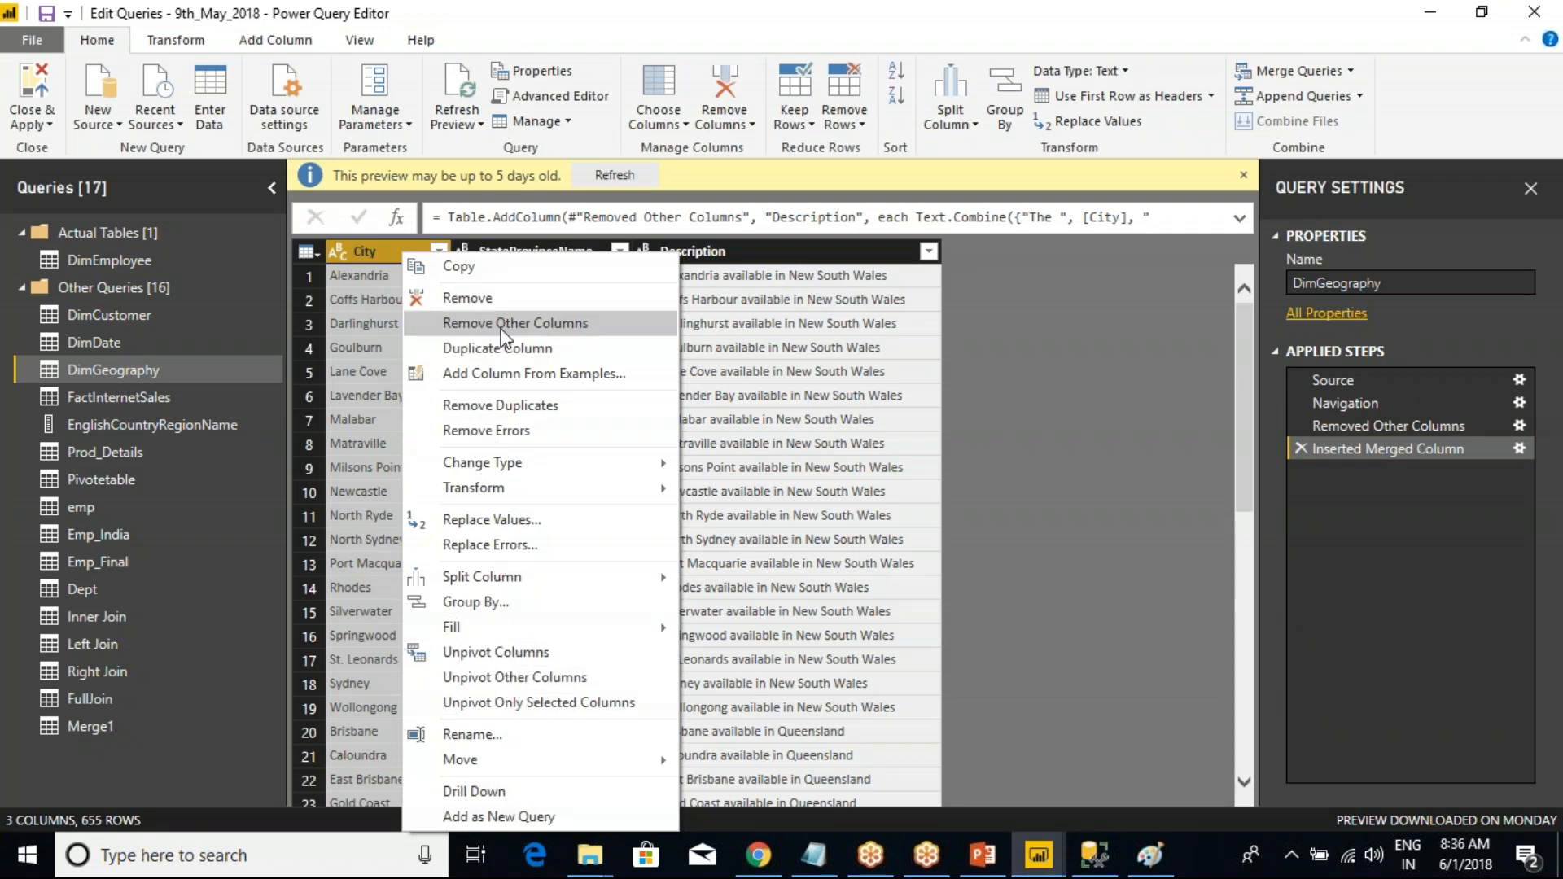
left_click(313, 252)
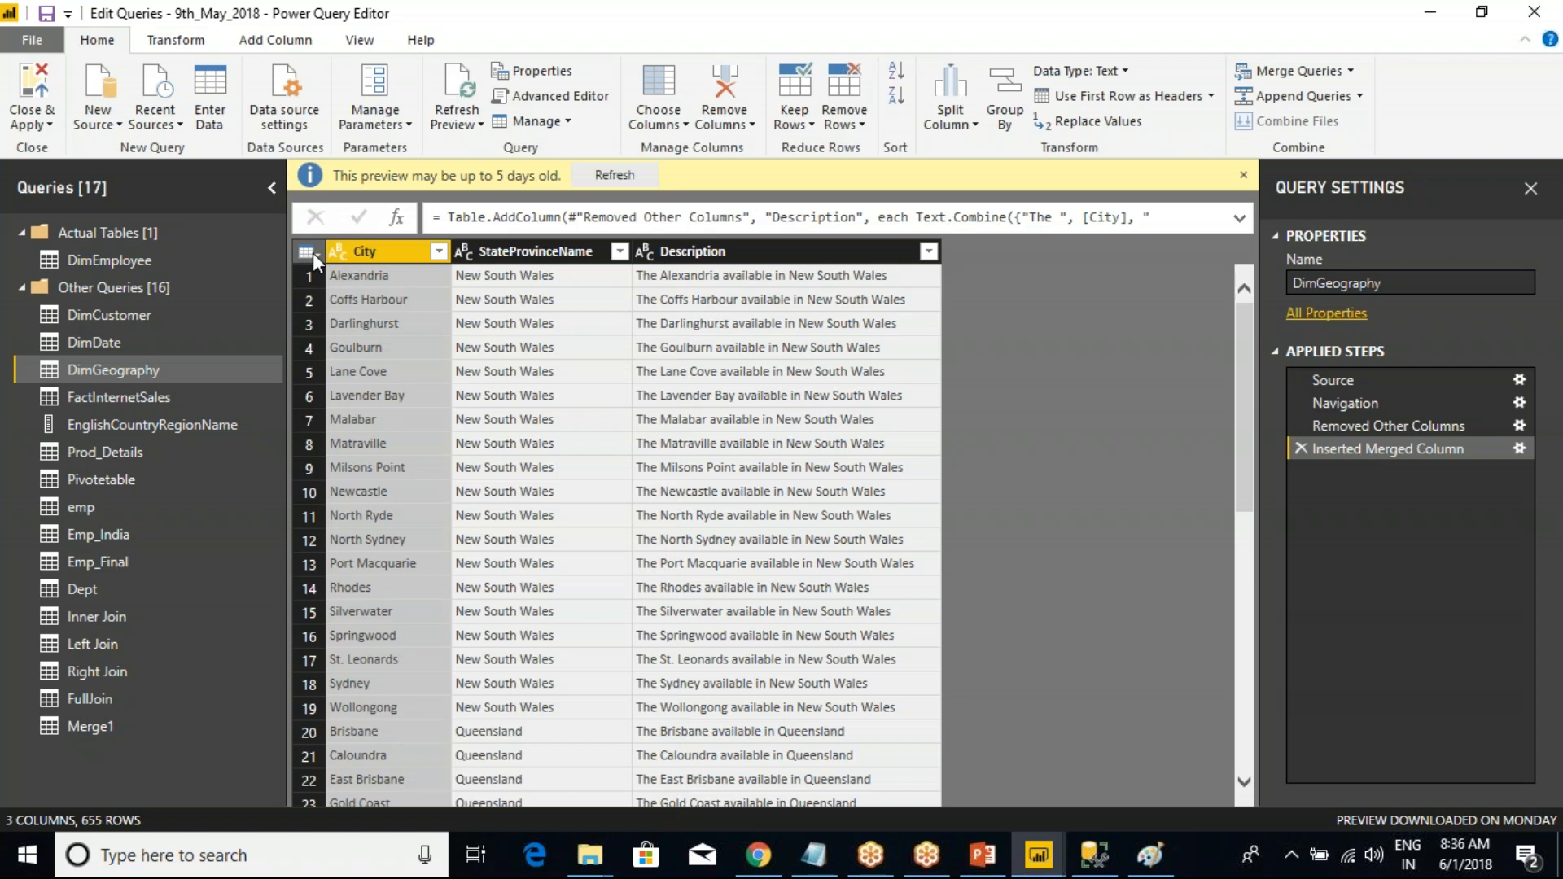
left_click(312, 252)
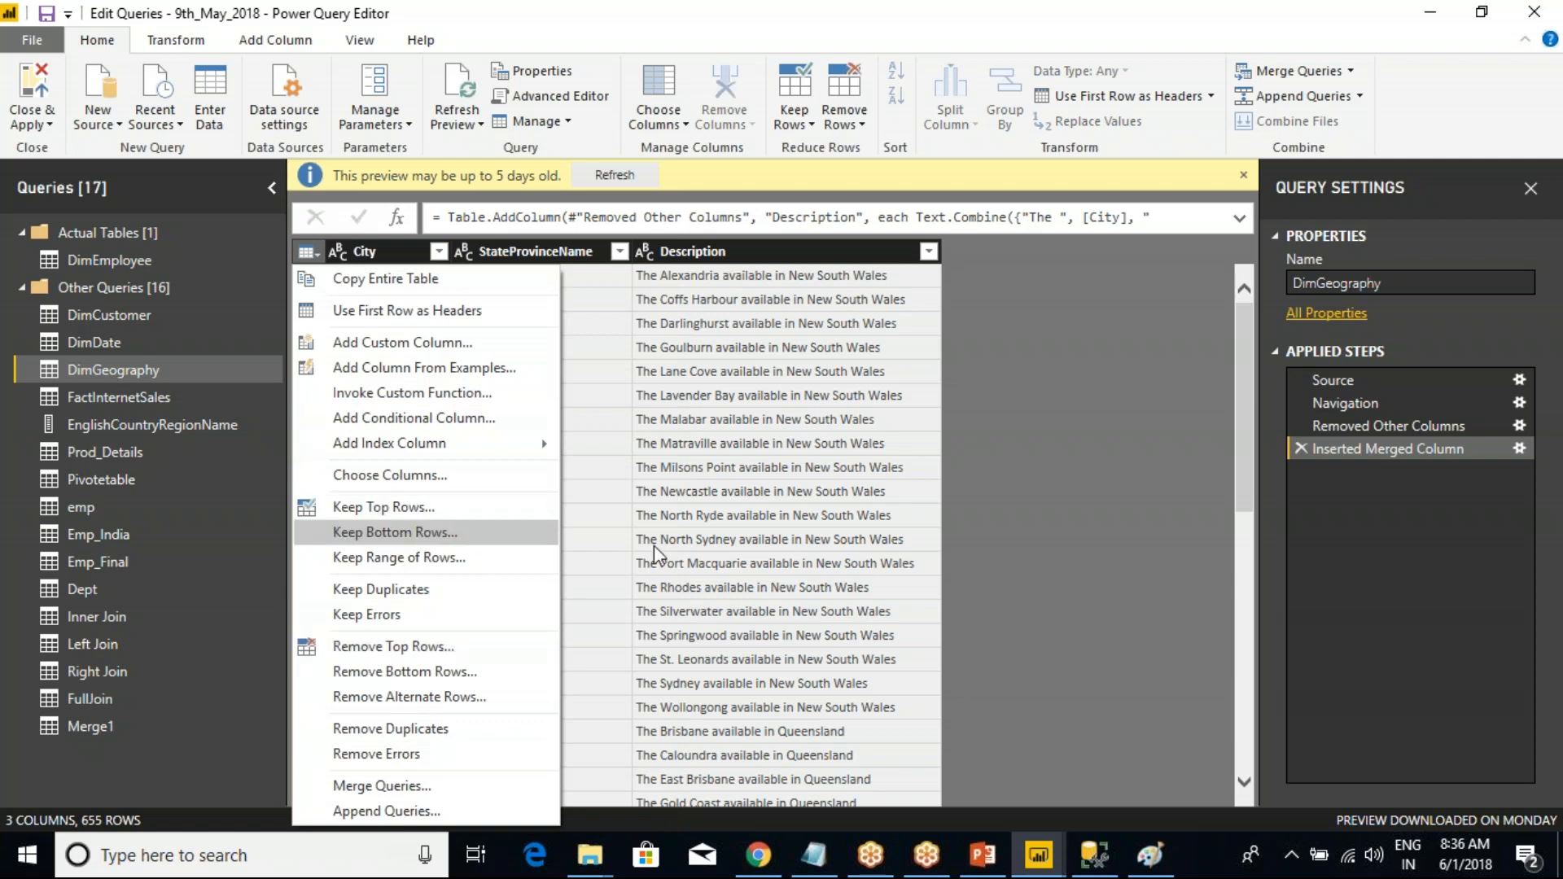
left_click(867, 376)
- Review the DimCustomer query's commands and applied steps, and delete its Sorted Rows1 and Added Conditional Column1 steps
left_click(86, 320)
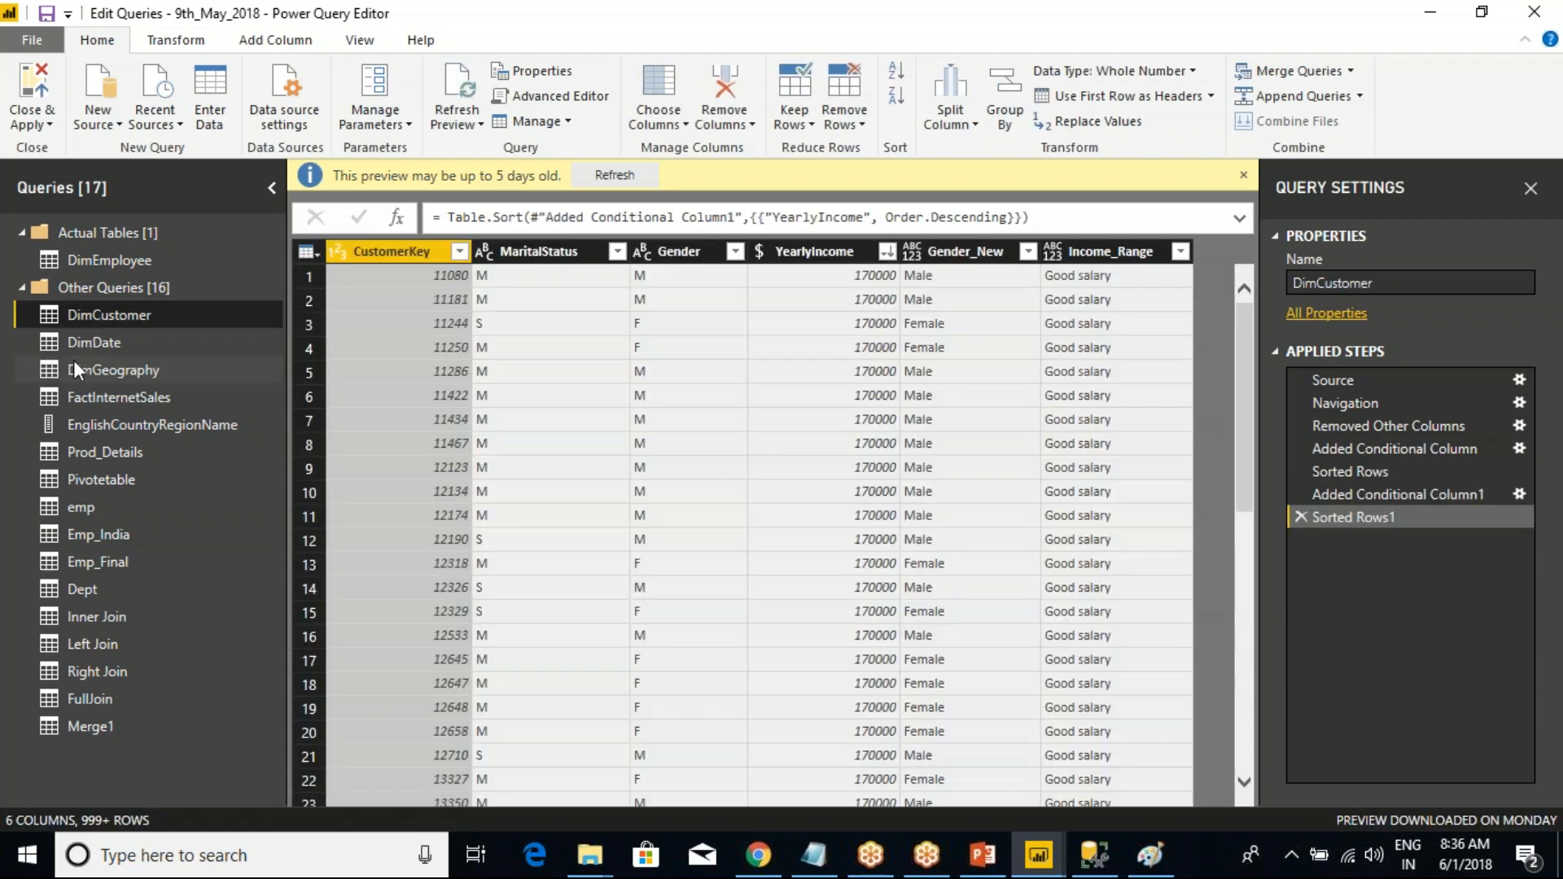
right_click(97, 314)
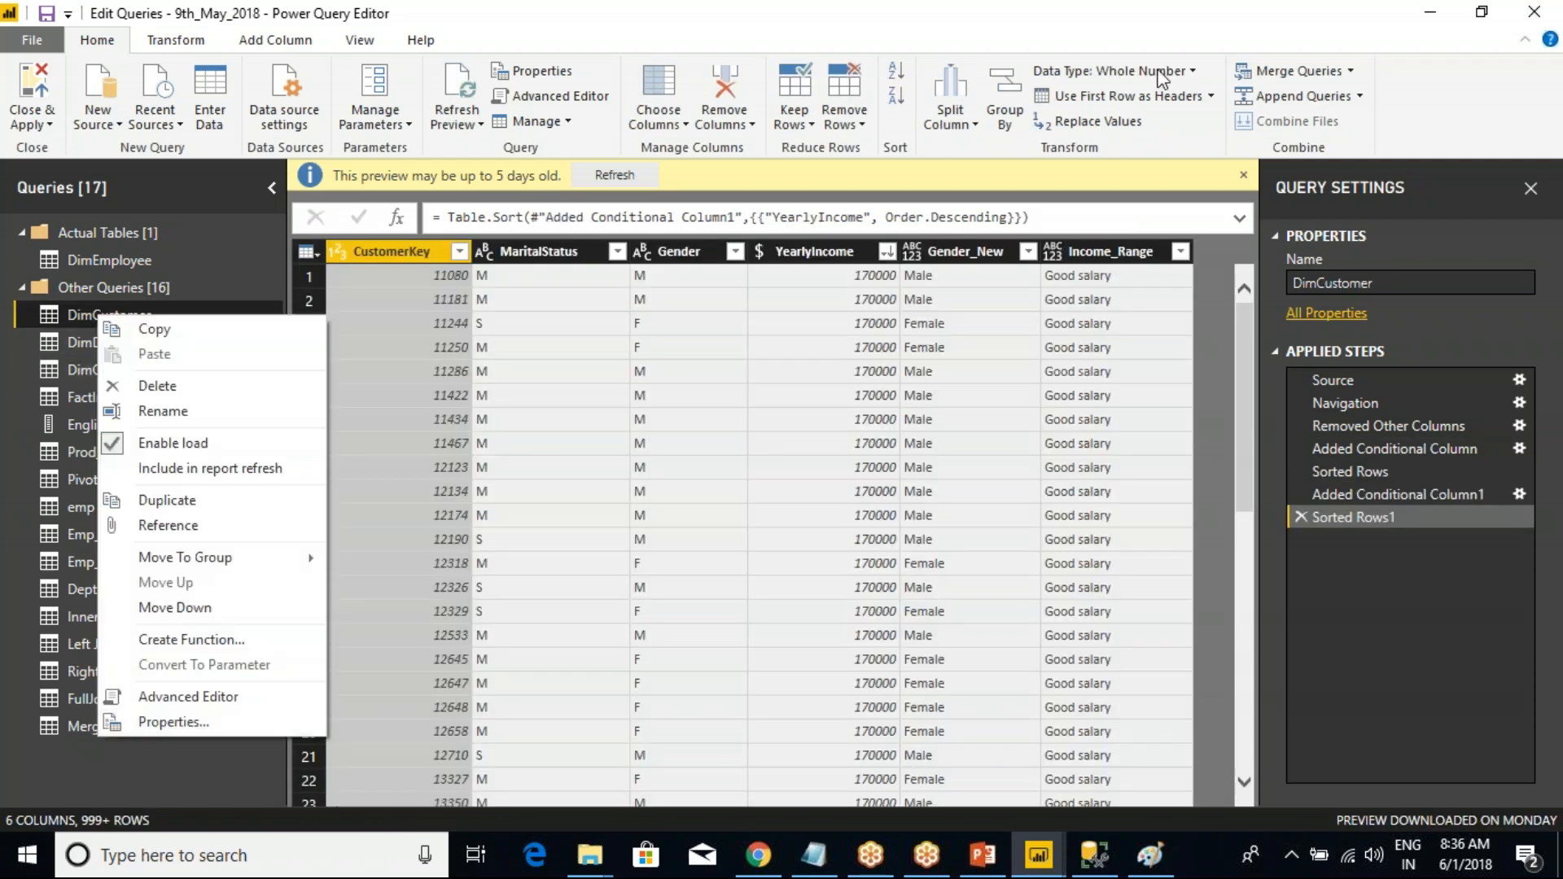
left_click(1151, 39)
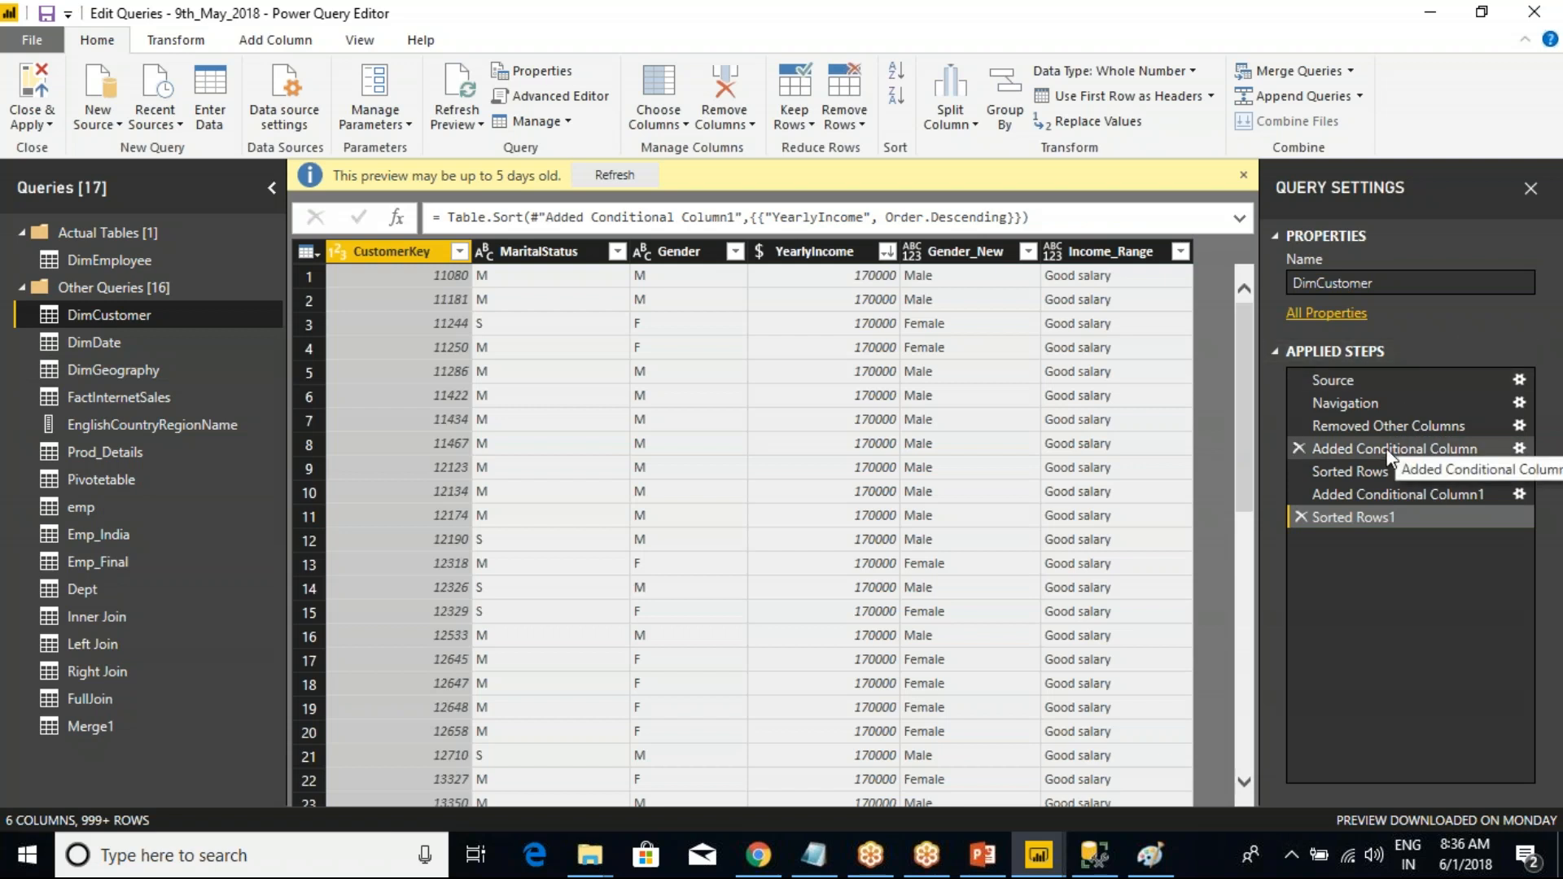
left_click_drag(1260, 337, 1546, 566)
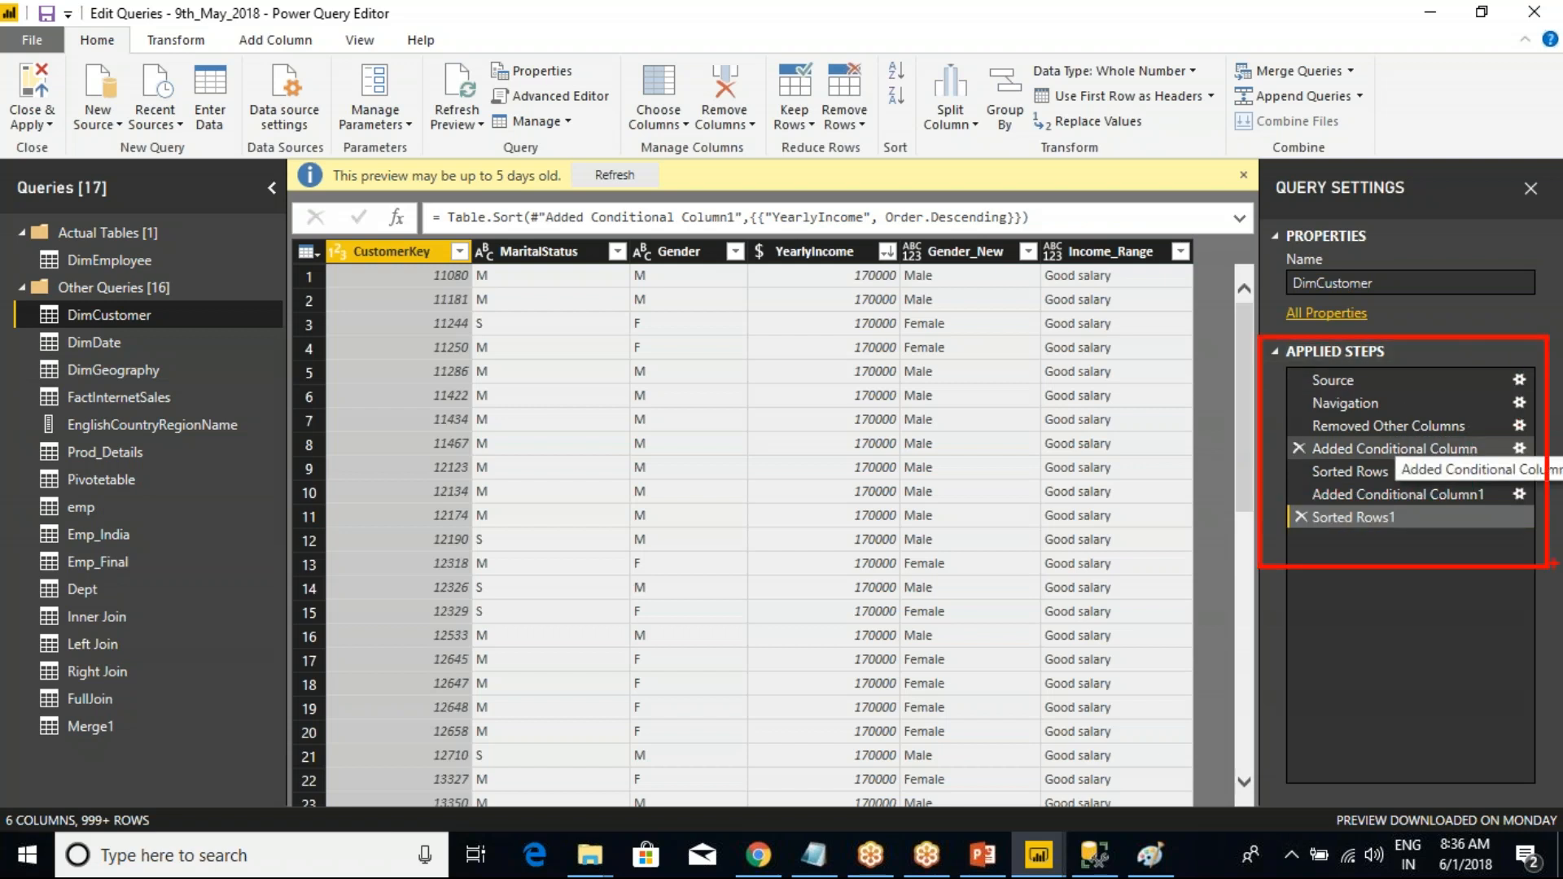
key("Escape")
left_click(1297, 518)
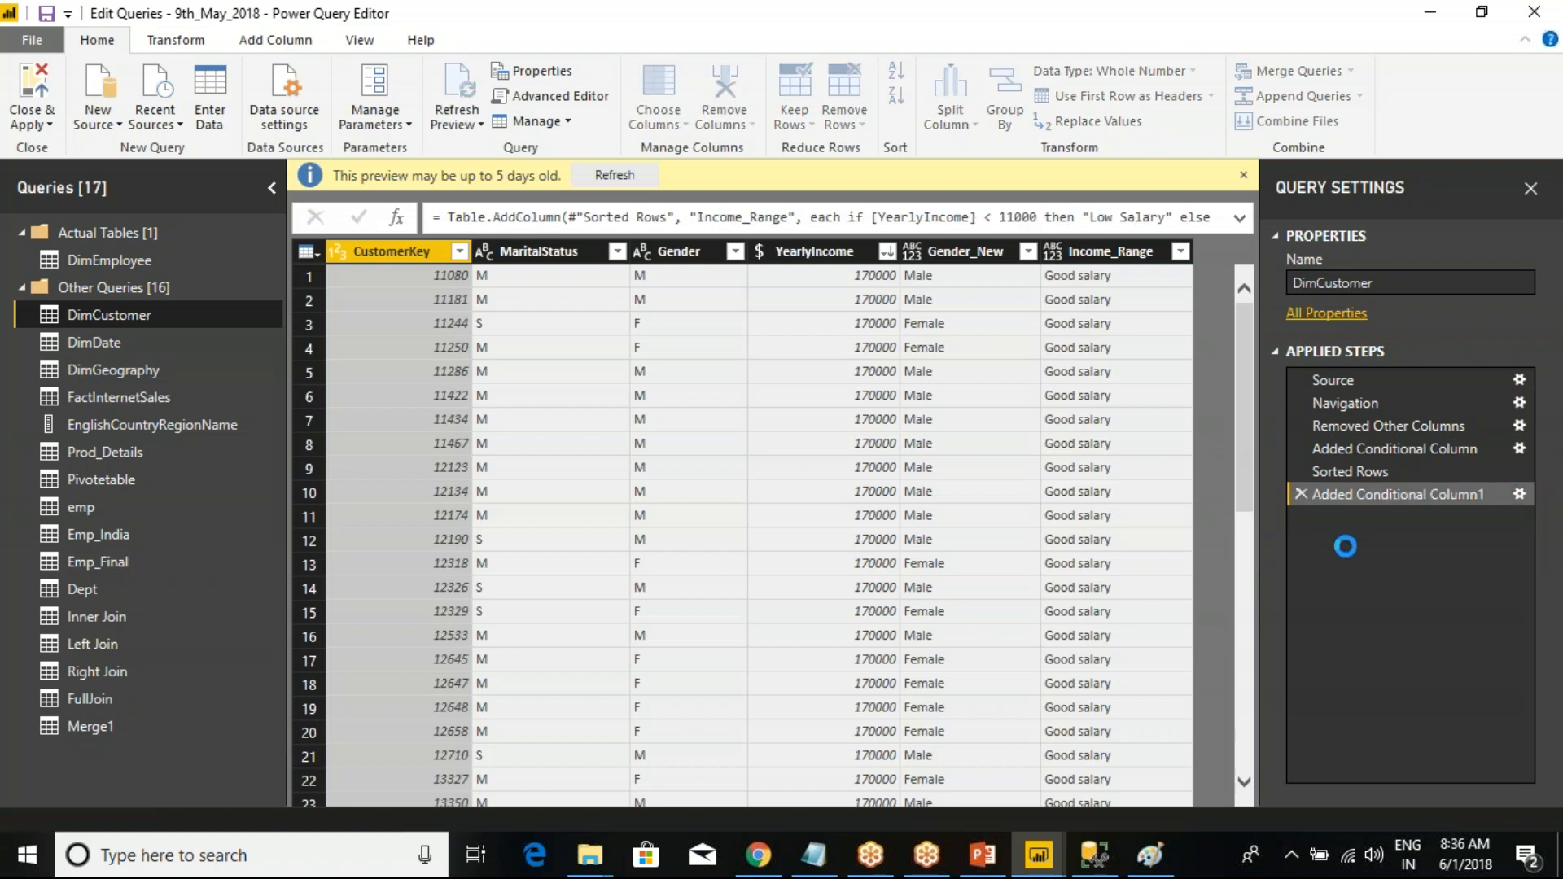
left_click(1300, 494)
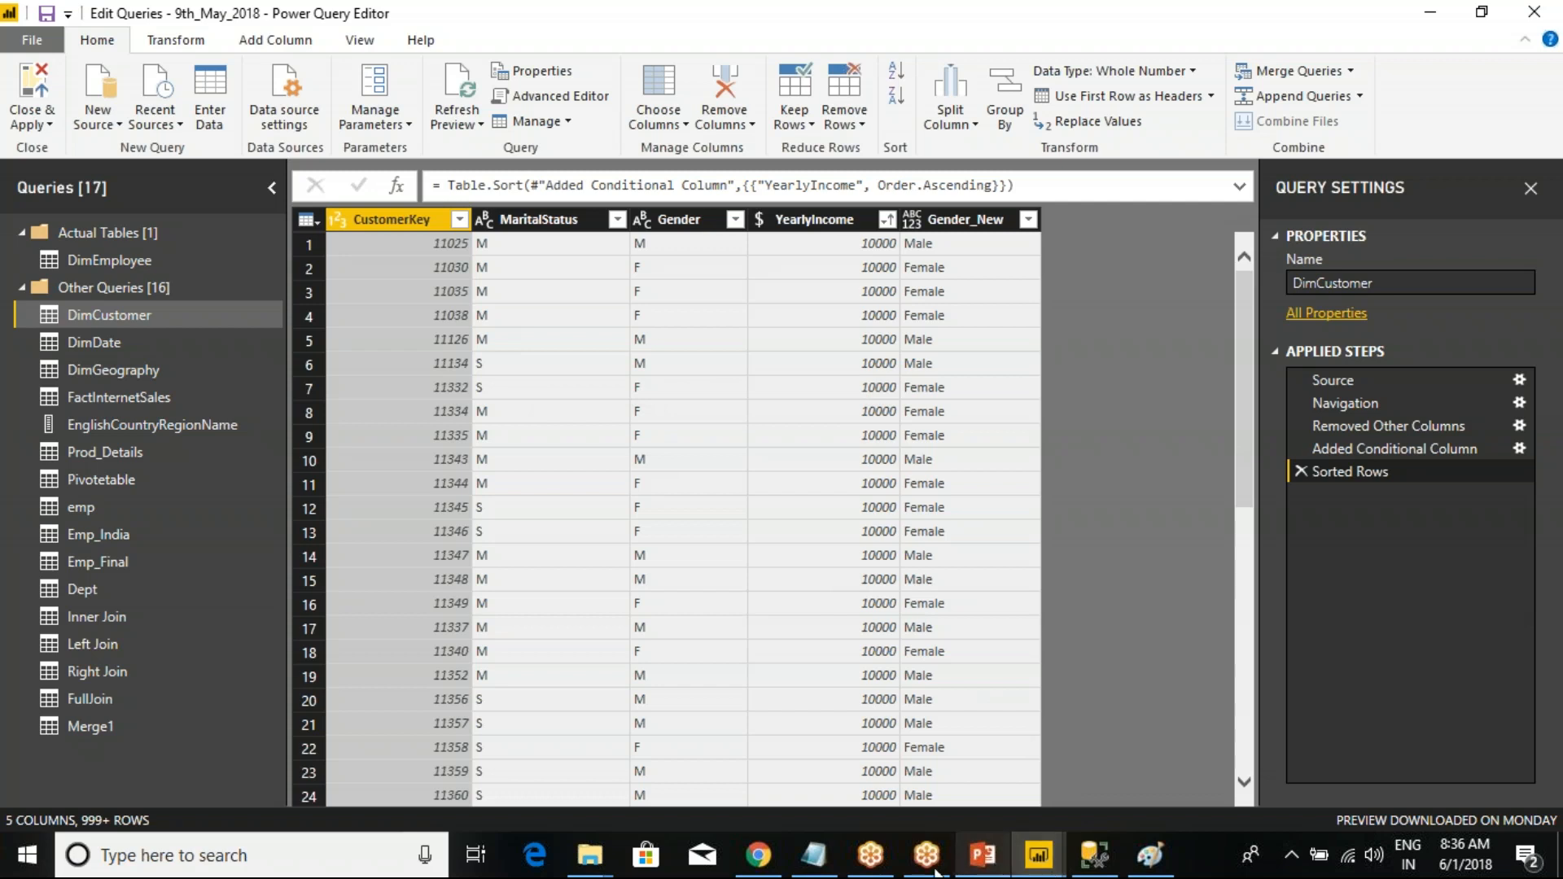
- Switch to the Class Notes file in Notepad and add the heading "Discussion of each Tables:" below the Append Queries line
left_click(818, 854)
scroll(698, 603, "down", 2)
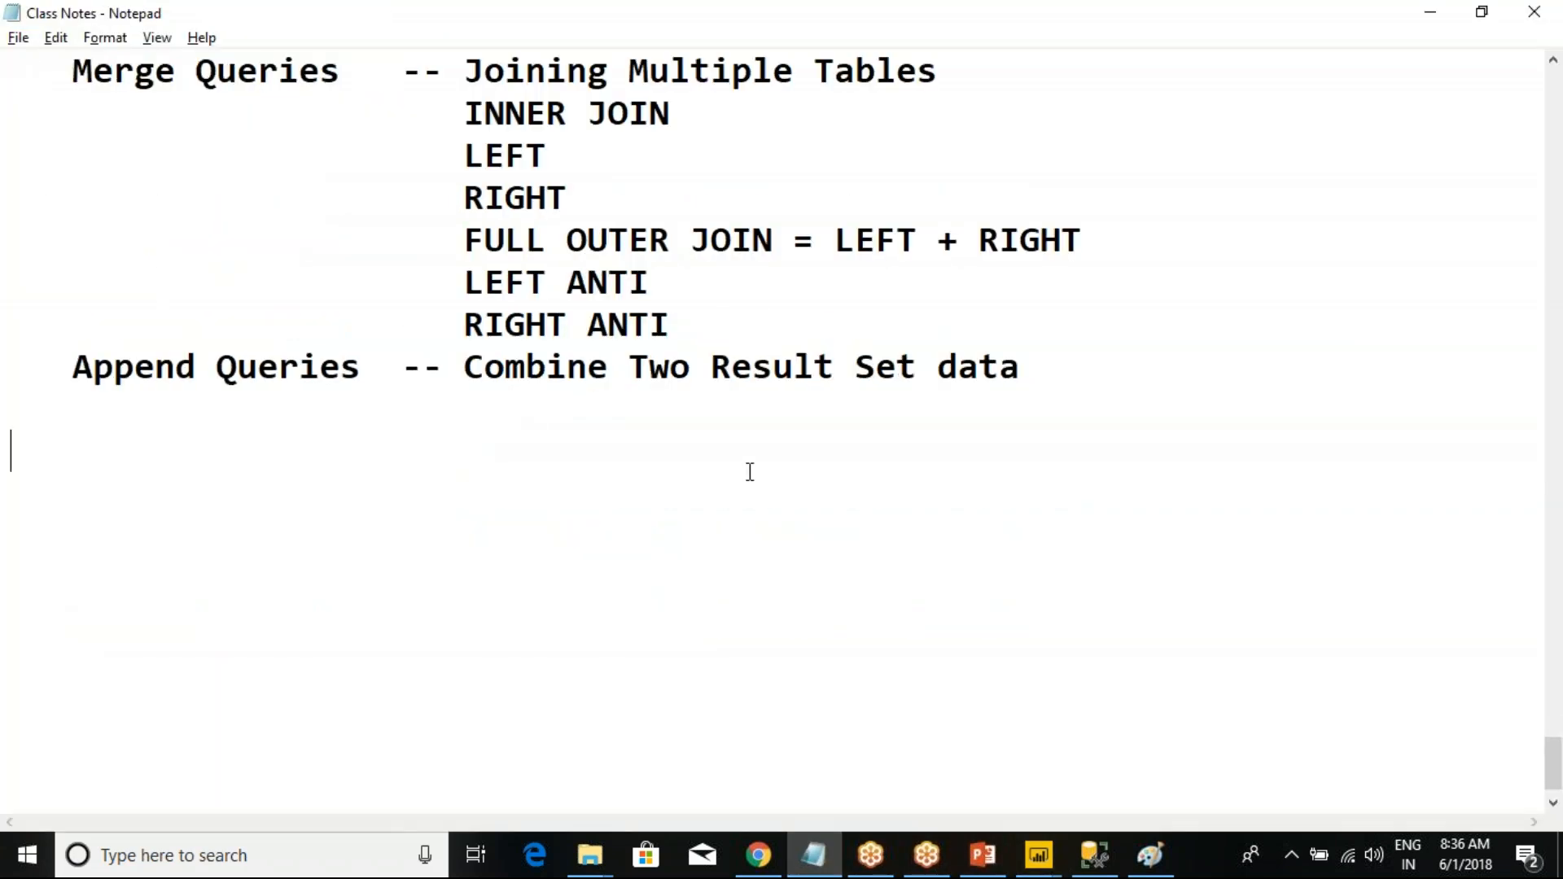
type("Disc")
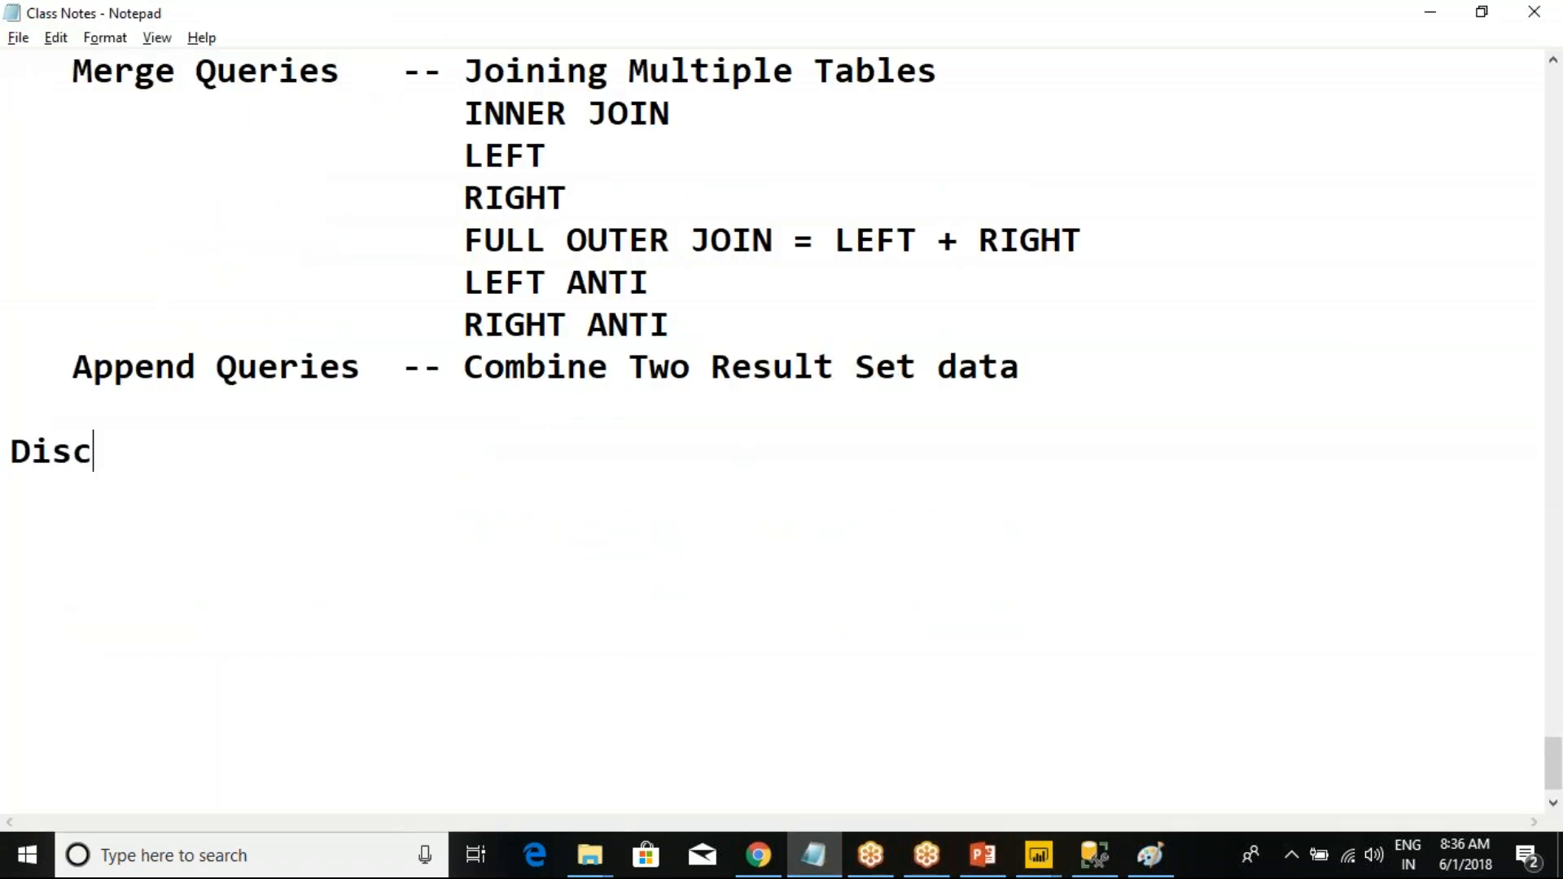
type("ussion of ")
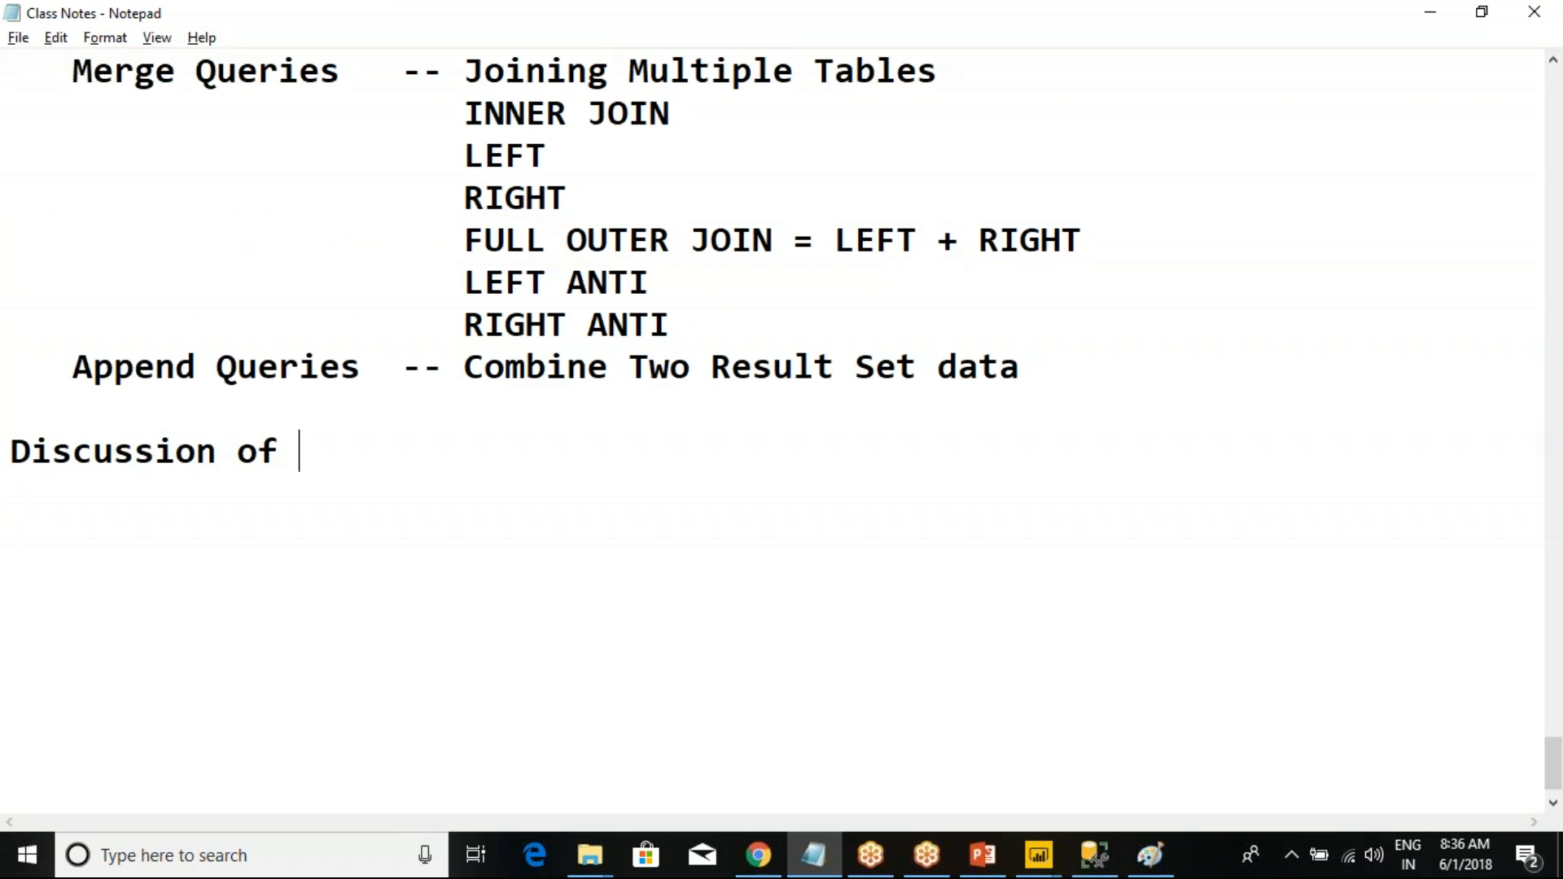
type("ach Ta")
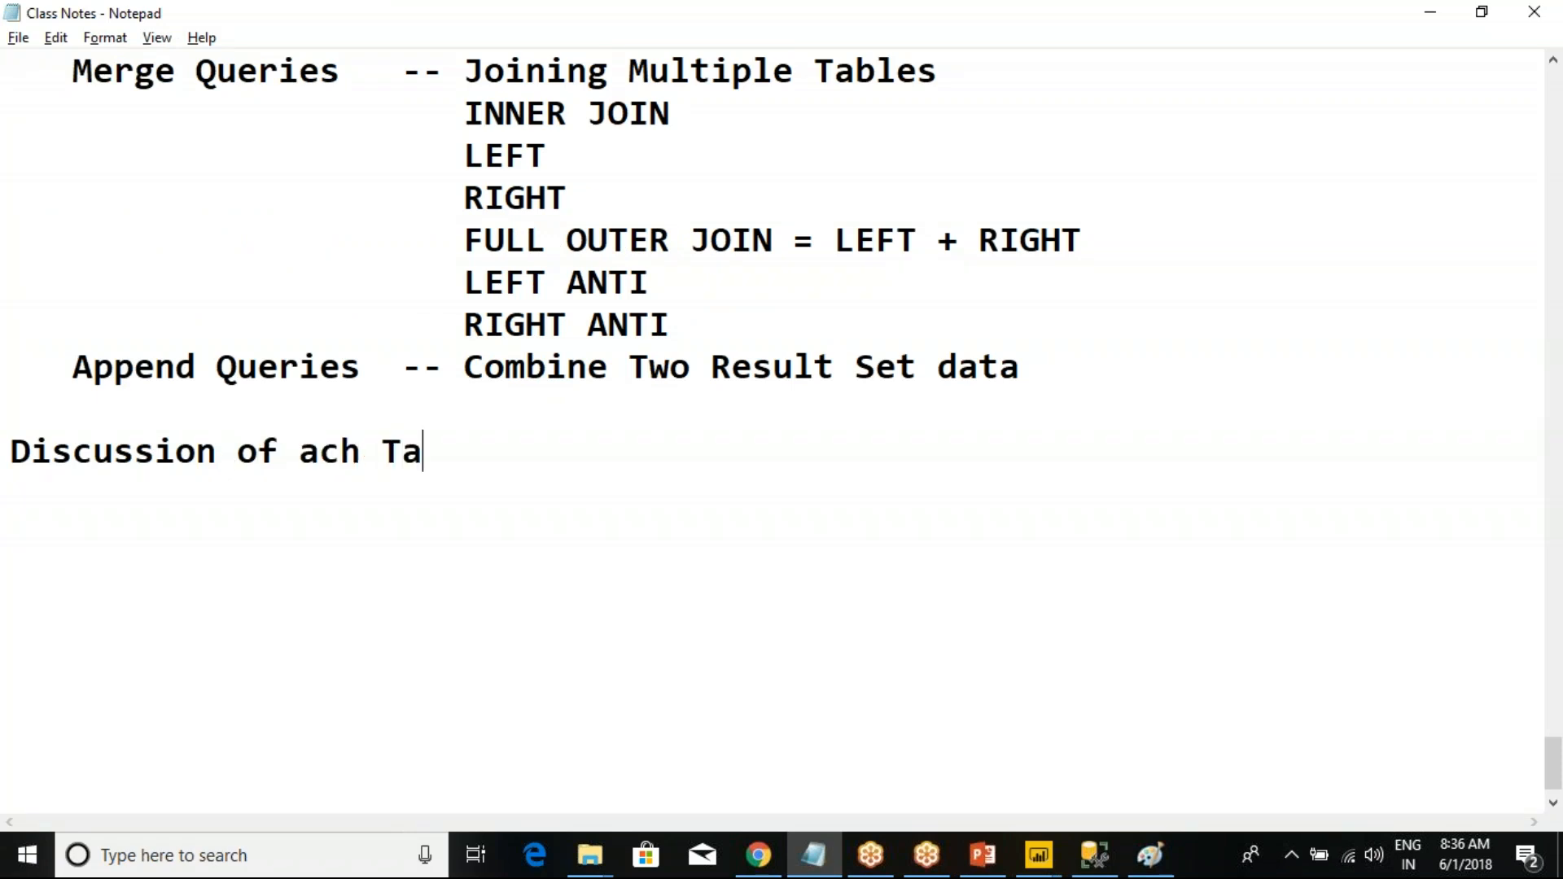
type("bles:")
key("Return")
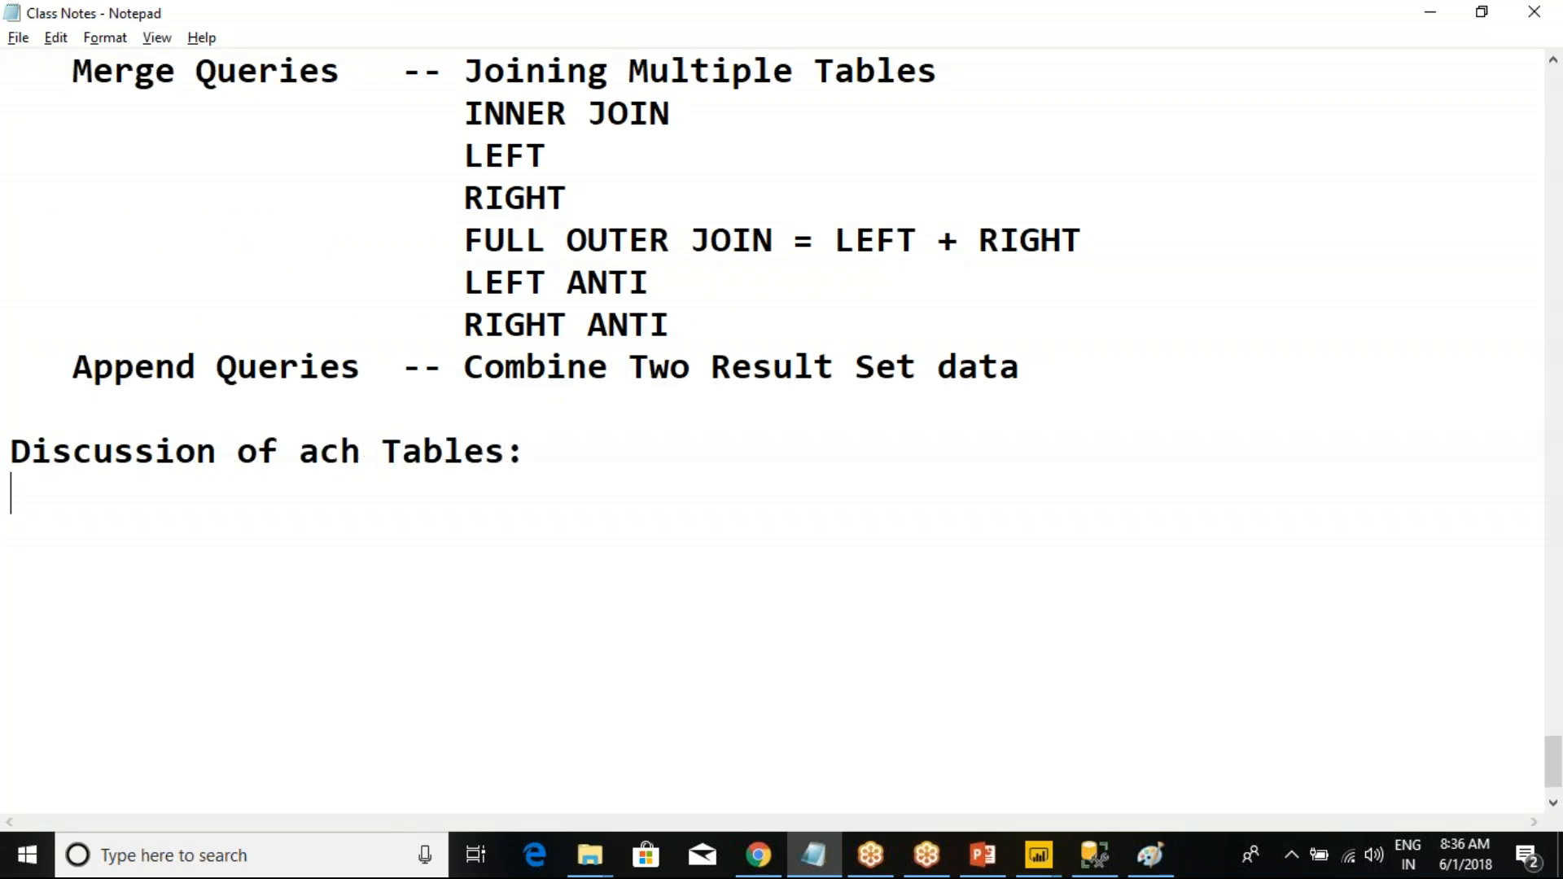
left_click(300, 455)
type("e")
left_click(565, 454)
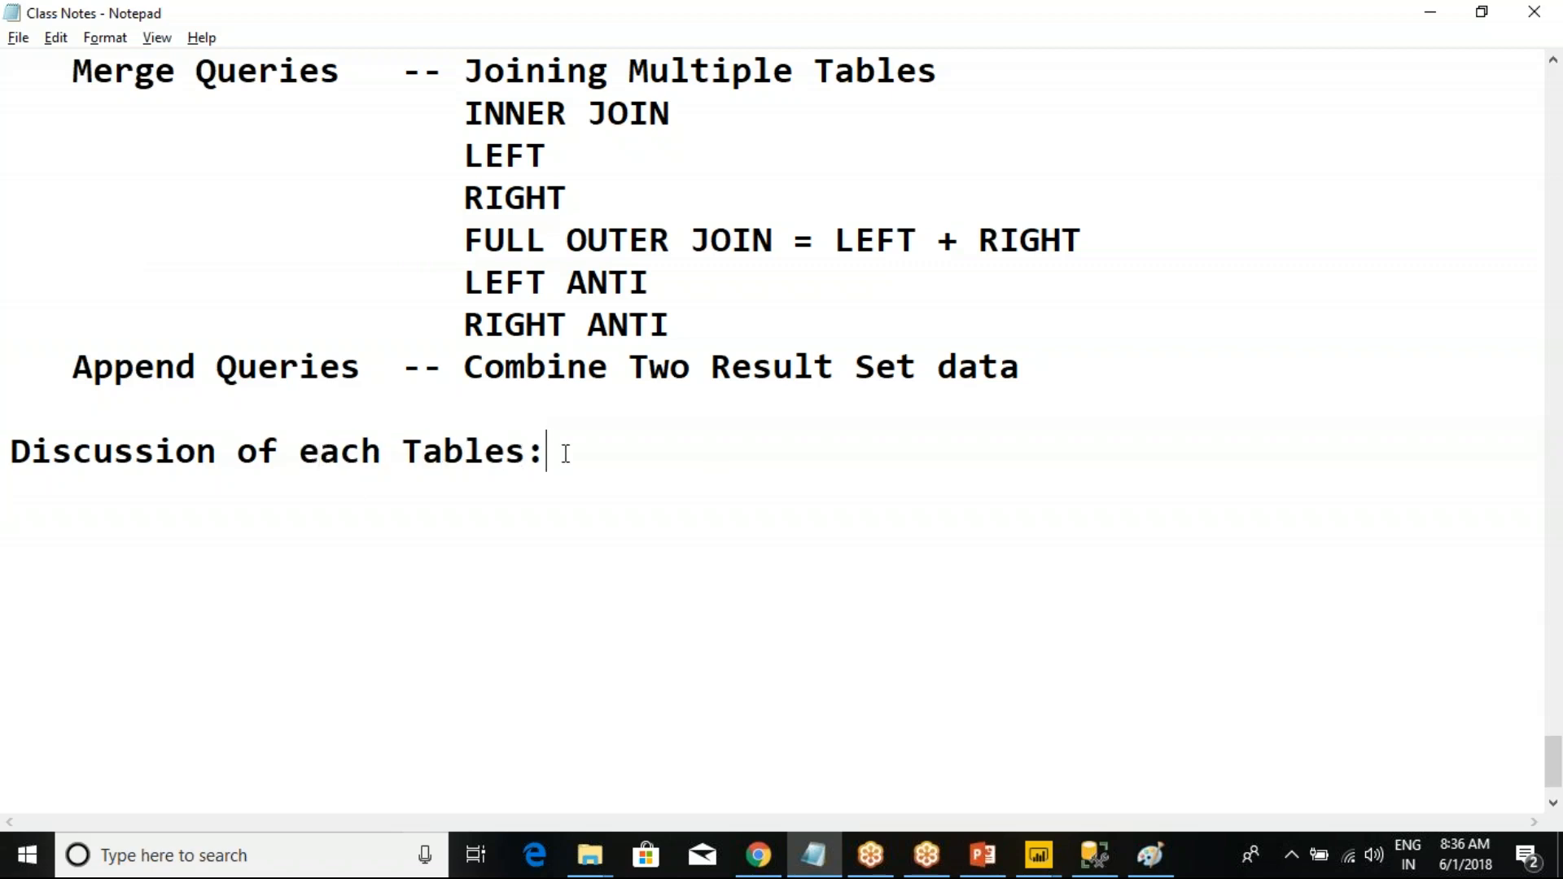
- Underline the new heading with a row of dashes and change its word "Tables" to "Tabs"
key("Return")
type("-----------------------------------")
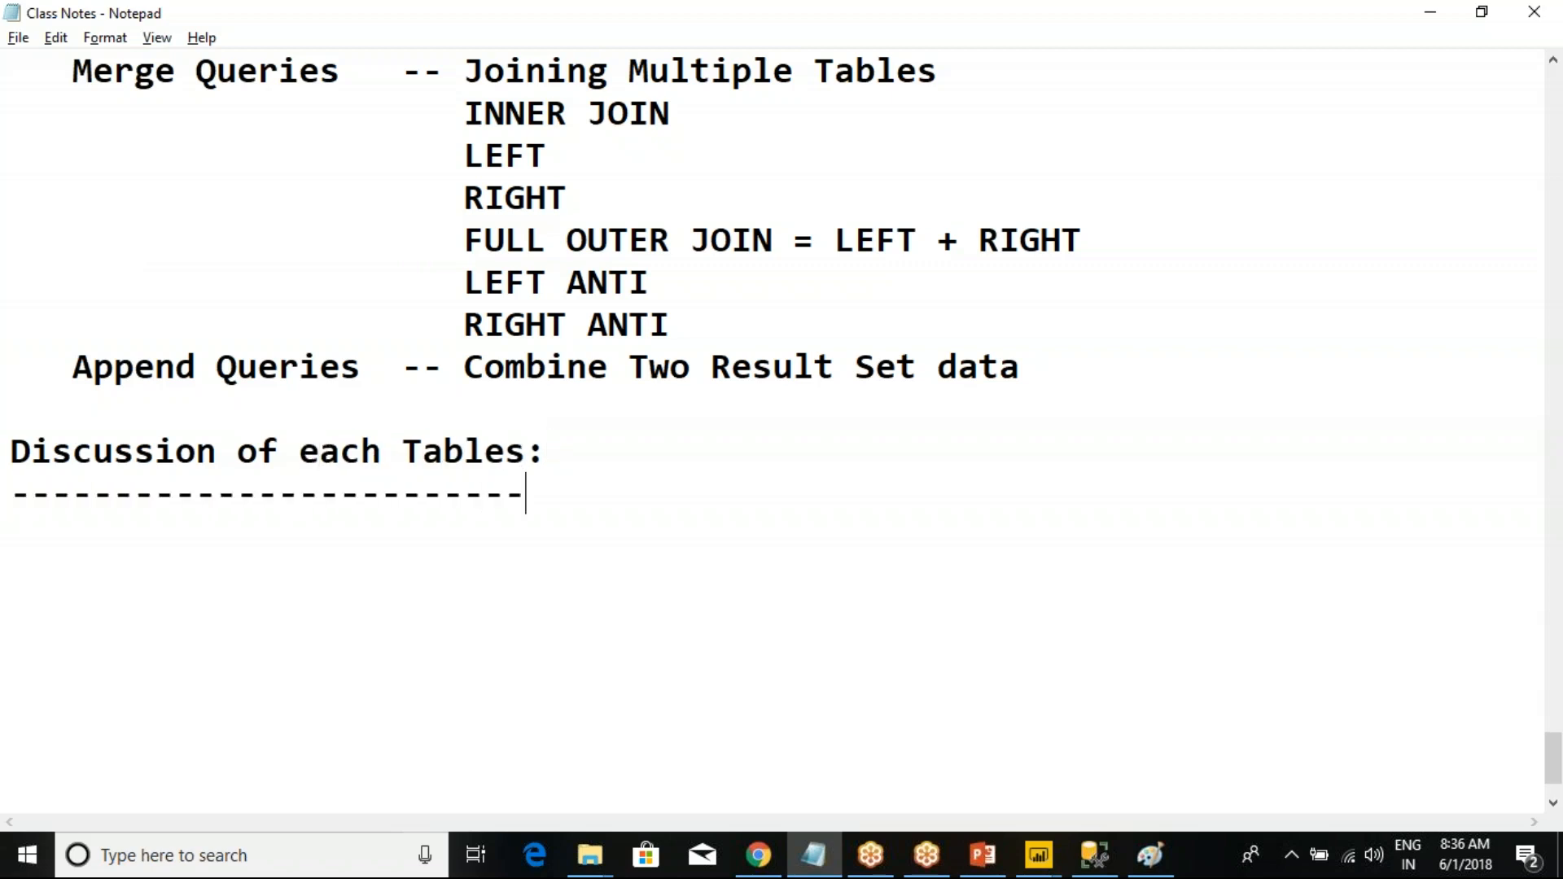
key("BackSpace")
key("BackSpace")
key("BackSpace")
key("BackSpace")
key("BackSpace")
key("BackSpace")
key("BackSpace")
left_click(485, 451)
key("BackSpace")
key("Delete")
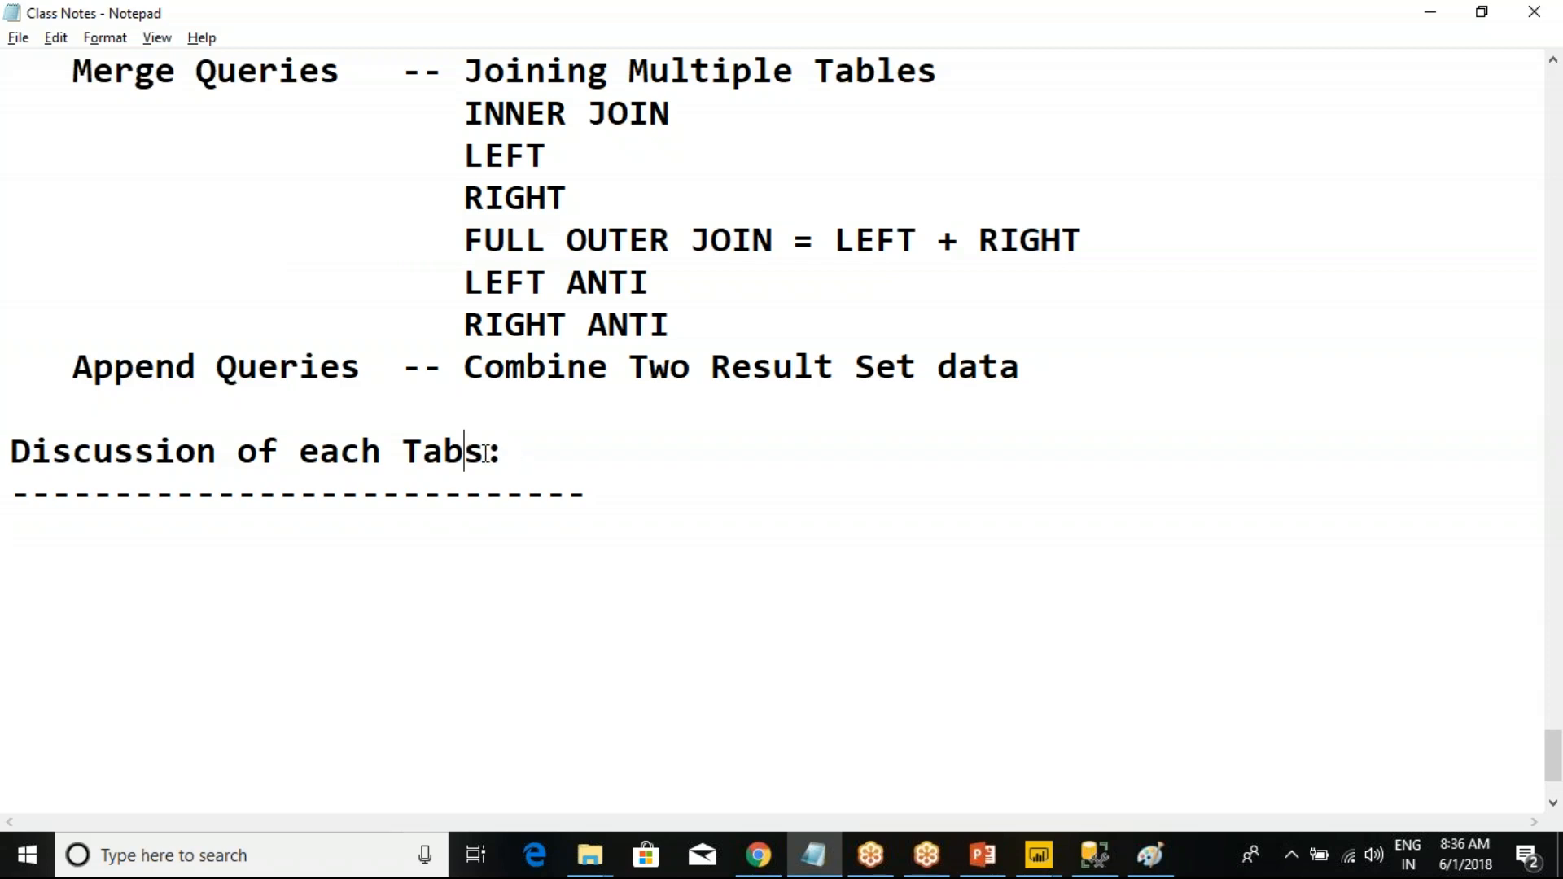
- List "Home" and "Transform" on separate lines under the dashed line
left_click(605, 495)
key("Return")
type("HJO")
key("BackSpace")
key("BackSpace")
type("ome")
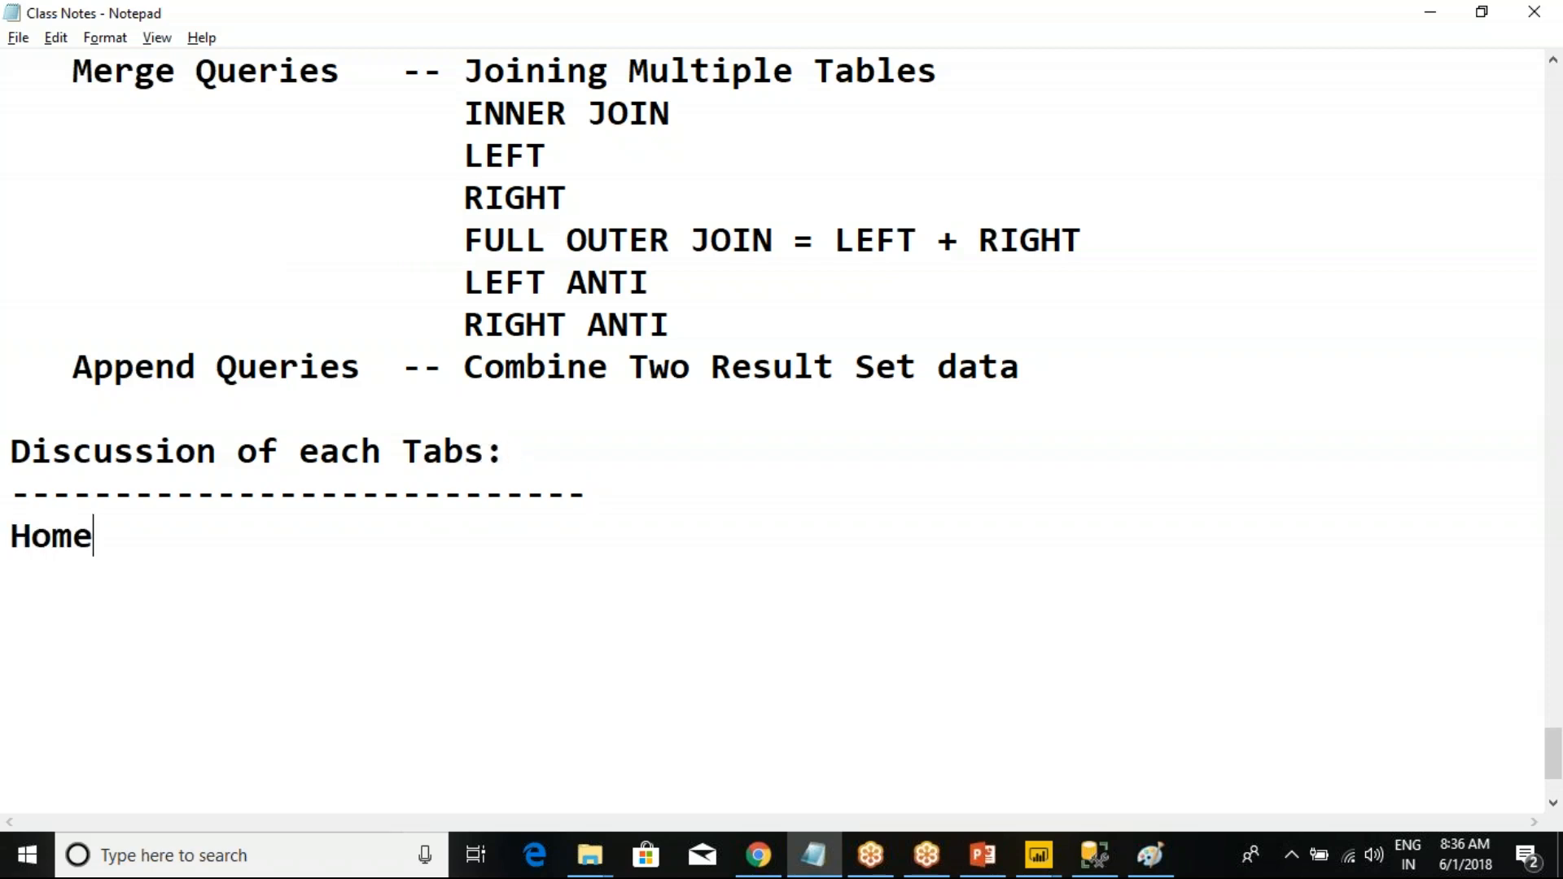
key("Return")
key("alt+Tab")
key("alt+Tab")
type("Transform")
key("Return")
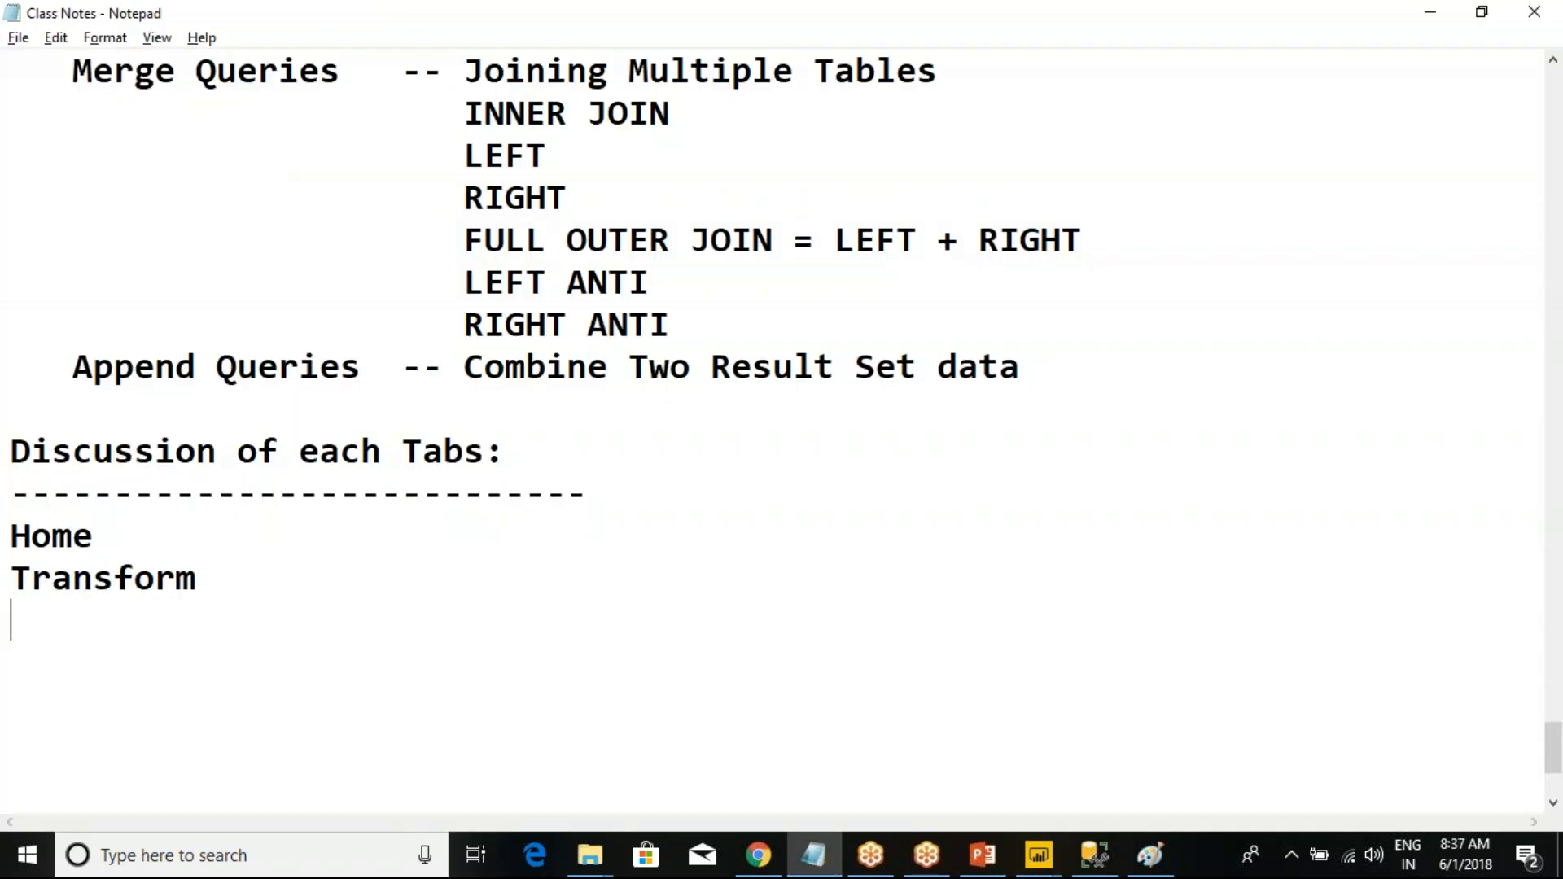
- Continue the list with the lines "add Column", "view" and "Help -- DOne"
key("alt+Tab")
key("alt+Tab")
type("add")
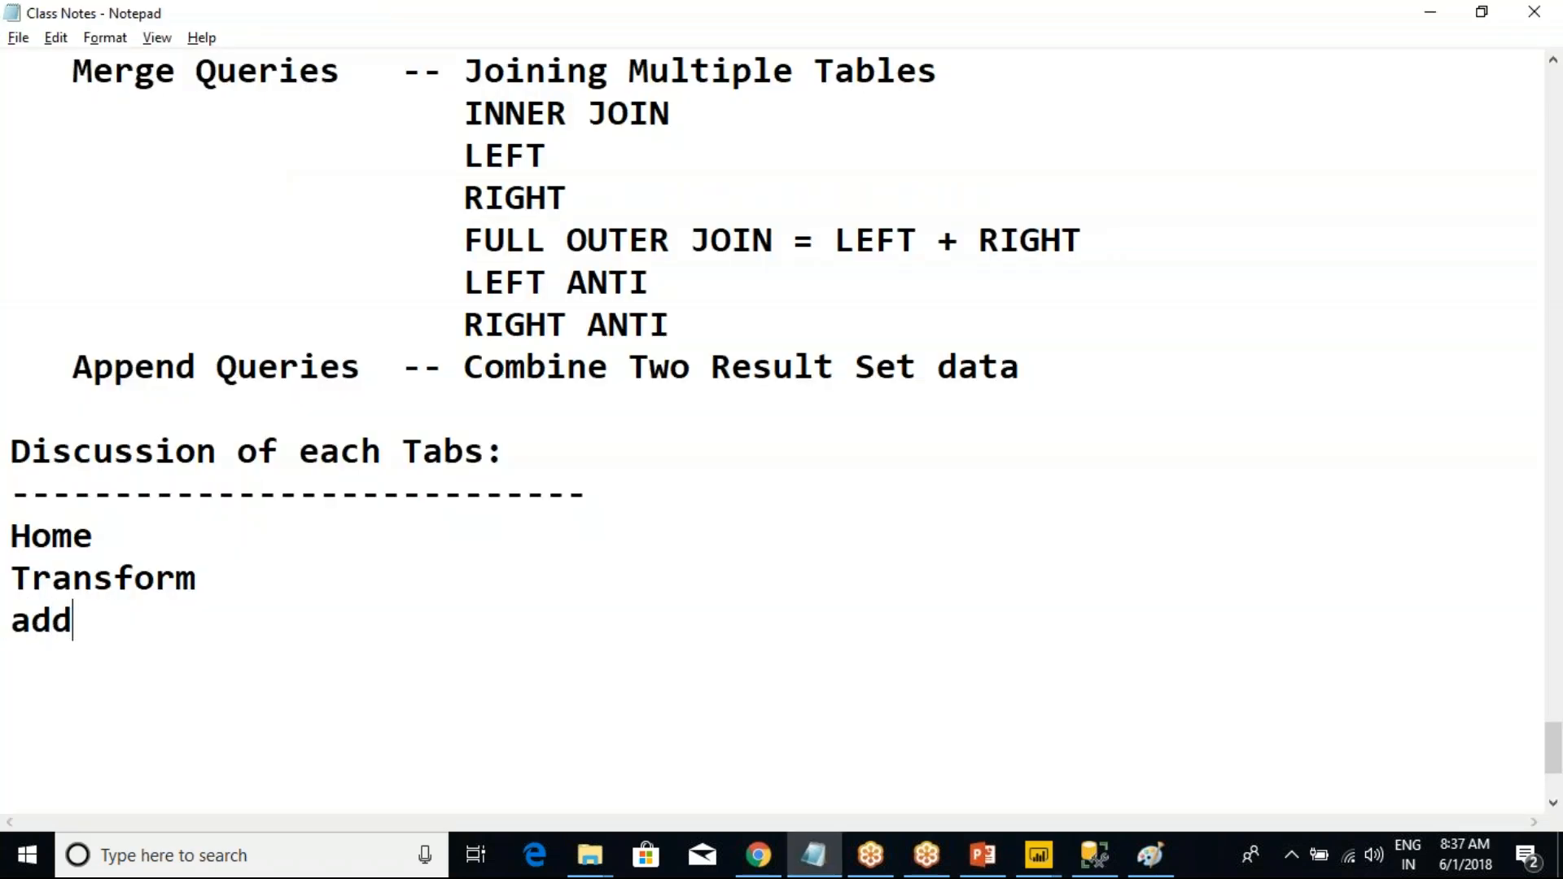
type(" Column")
key("Return")
key("alt+Tab")
key("alt+Tab")
type("vie")
type("Help  ")
type(" -- ")
type("DOne")
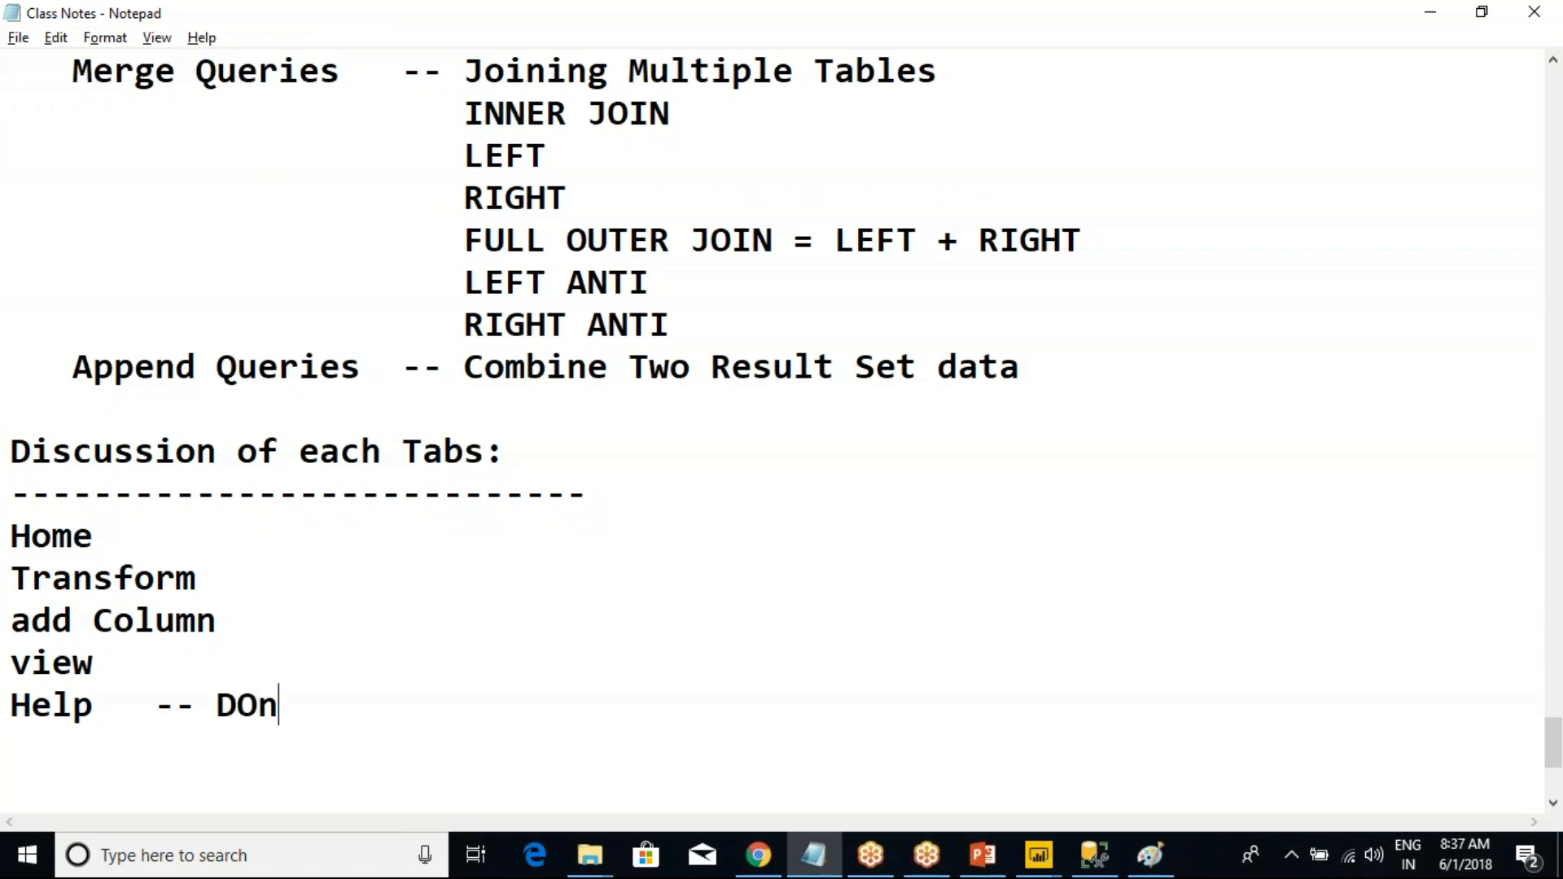
- Examine the help and community resources offered in the Power Query Editor and in Power BI Desktop
key("alt+Tab")
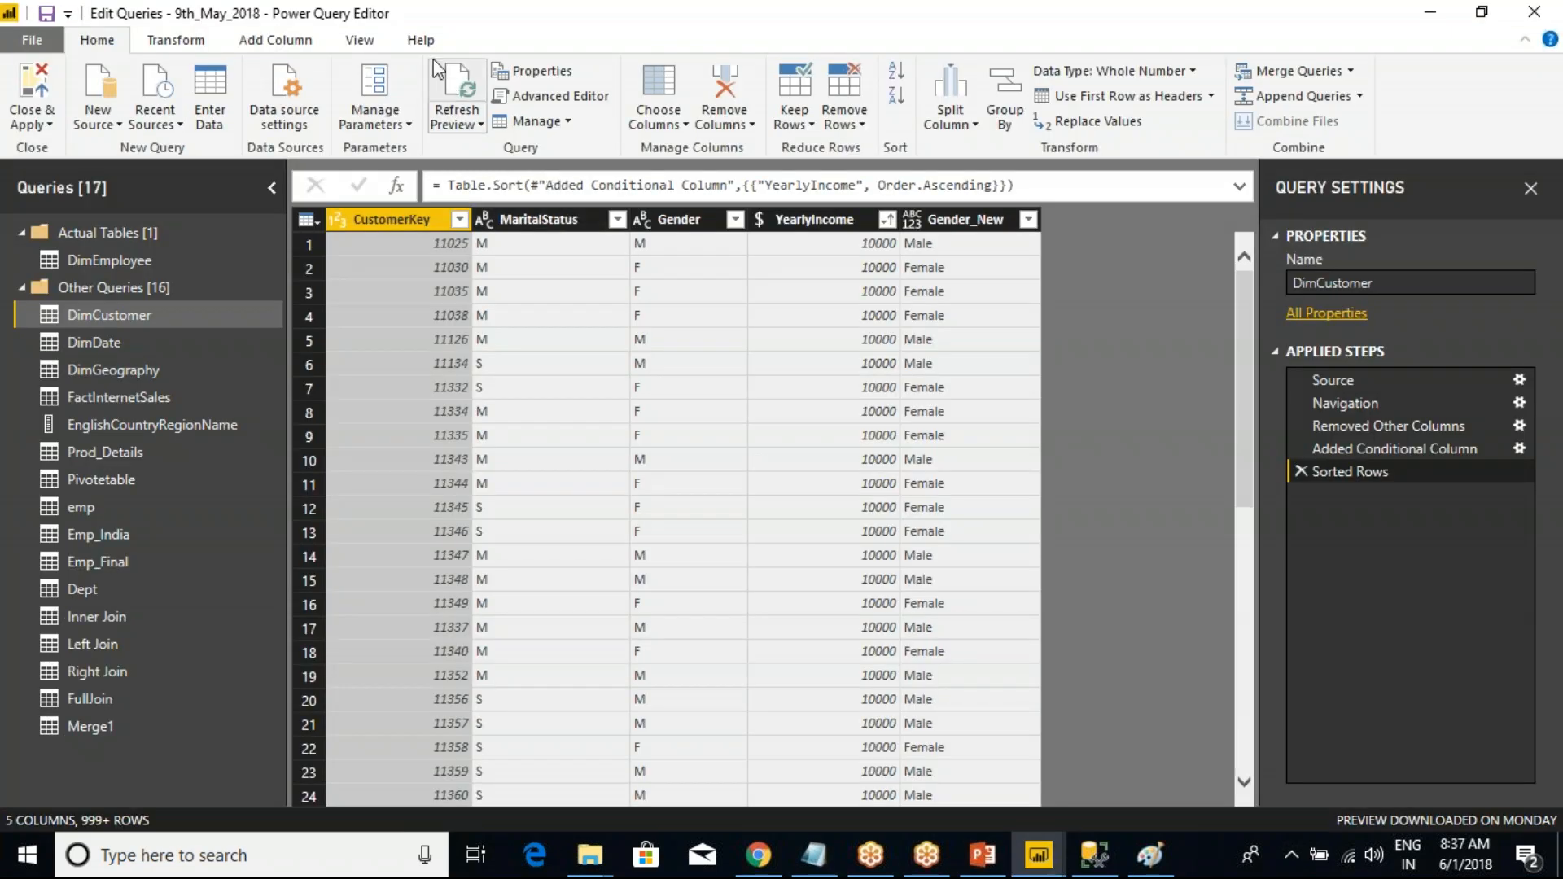
left_click(421, 40)
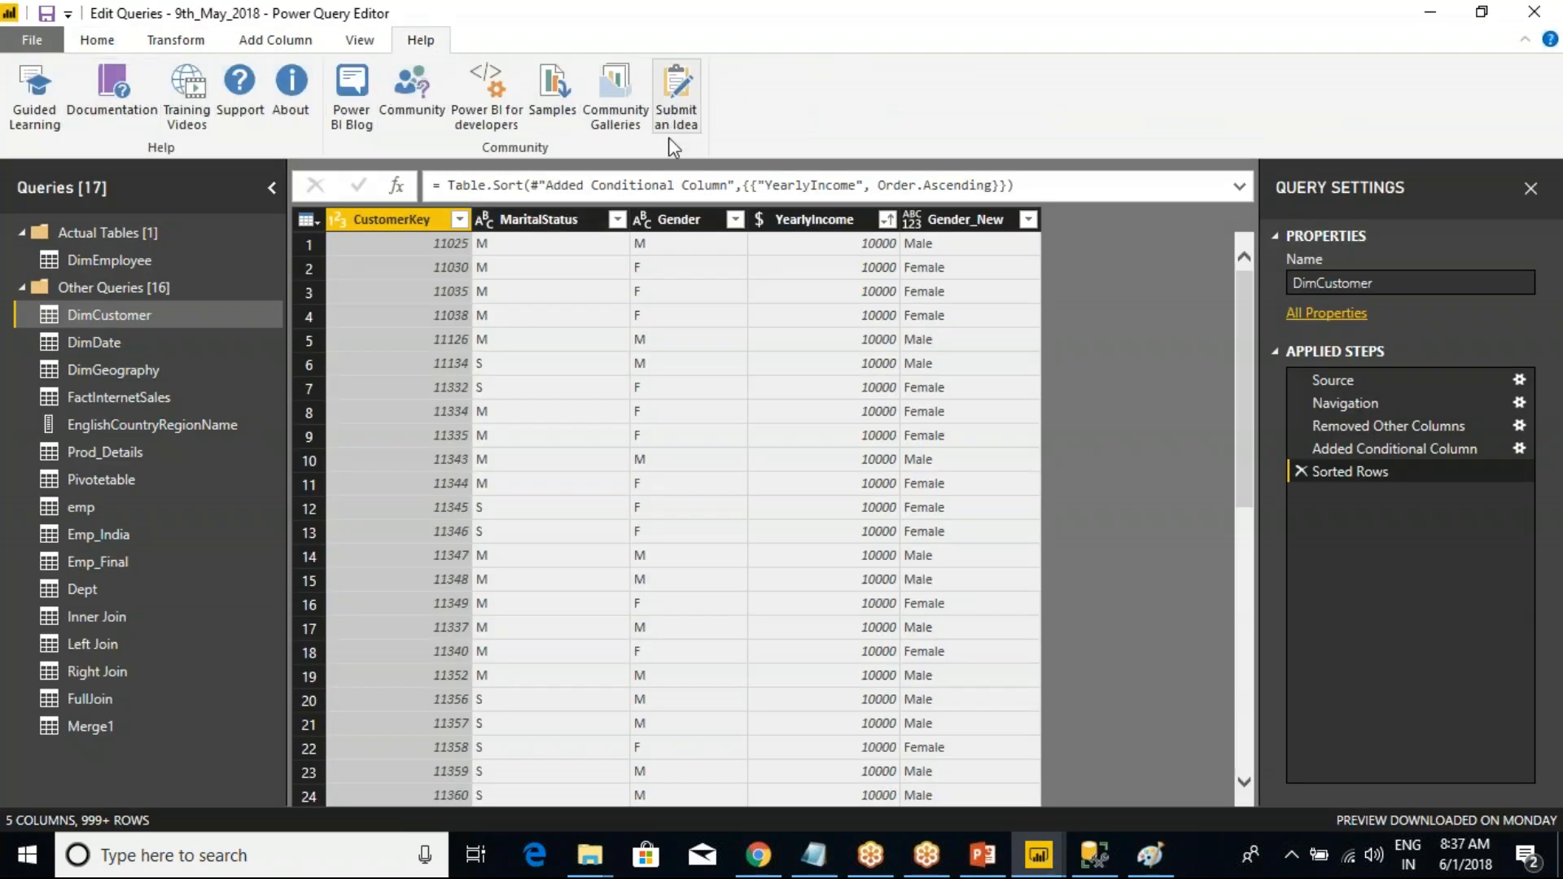
left_click(1016, 855)
left_click(912, 757)
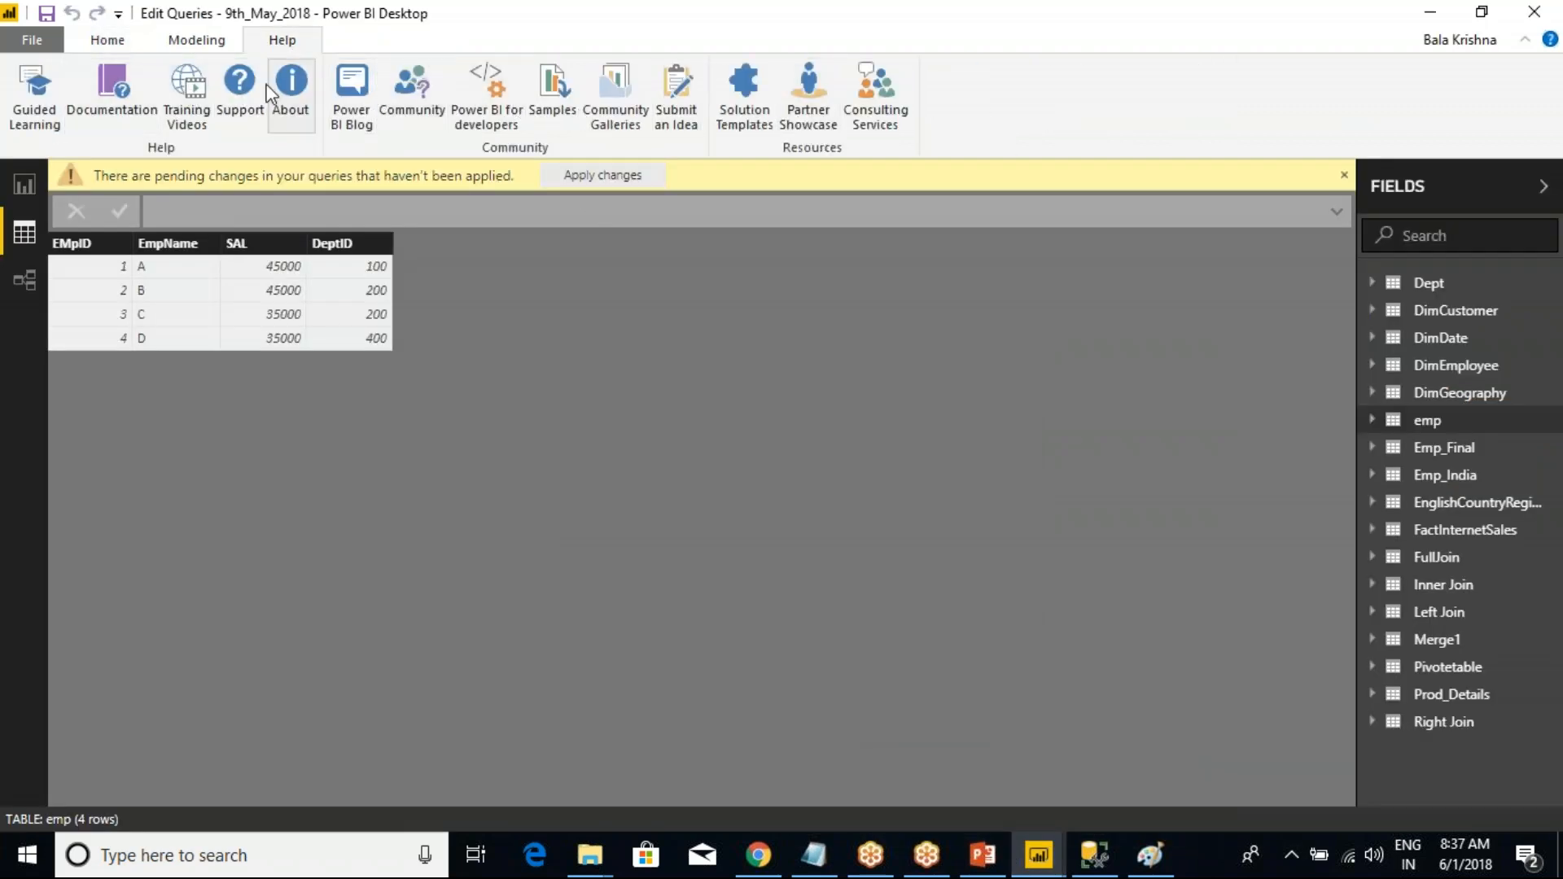
left_click(107, 40)
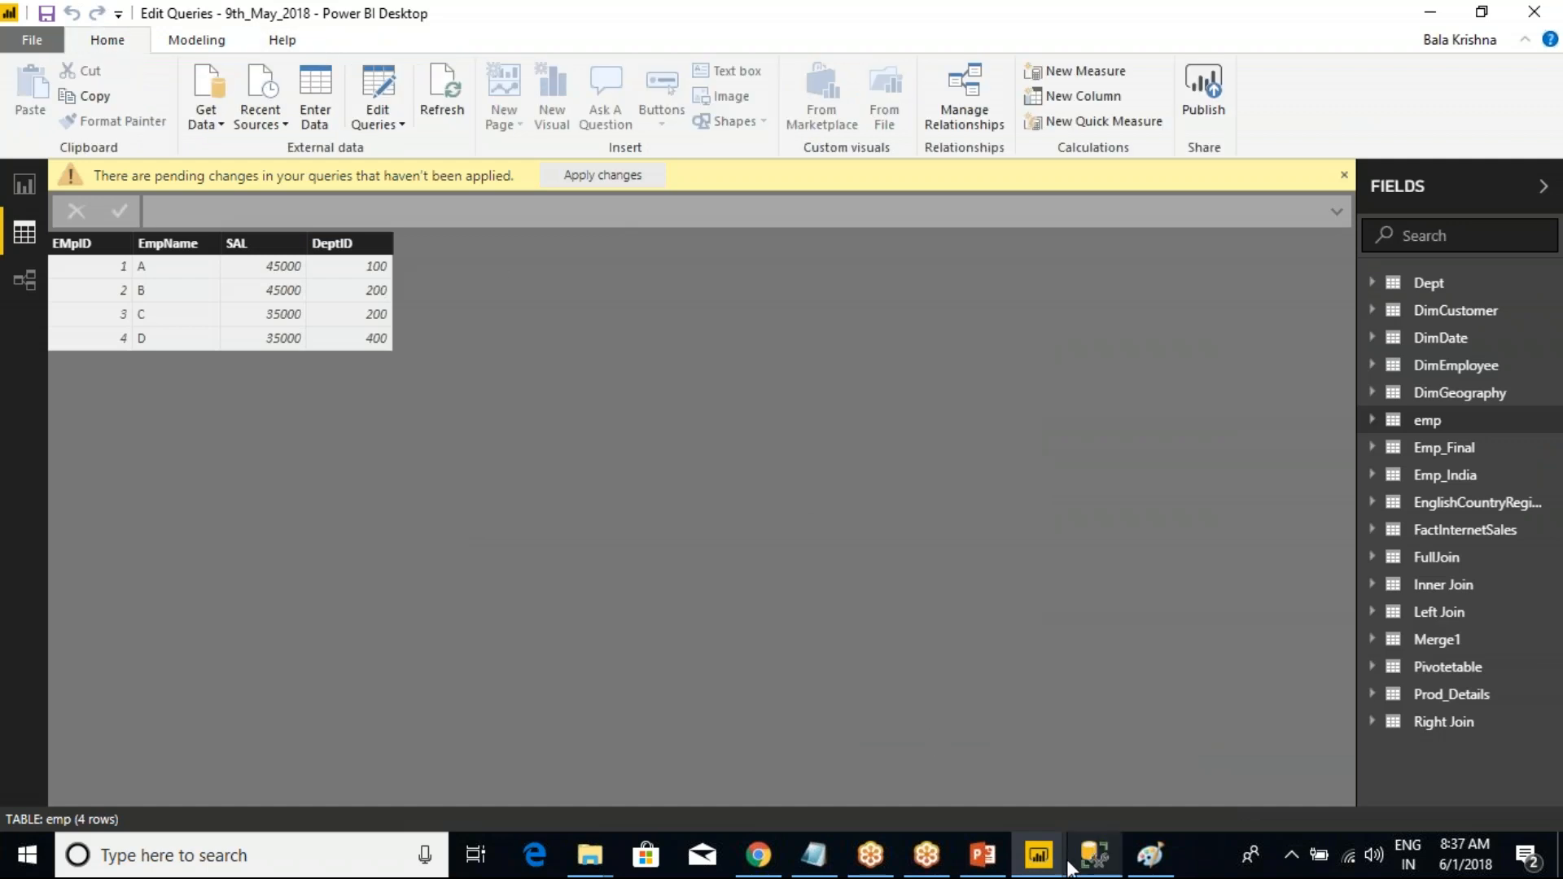
- In the Notepad class notes, correct "DOne" to "Done" on the Help line and move "-- Done" further away from "Help"
mouse_move(1040, 854)
left_click(1097, 787)
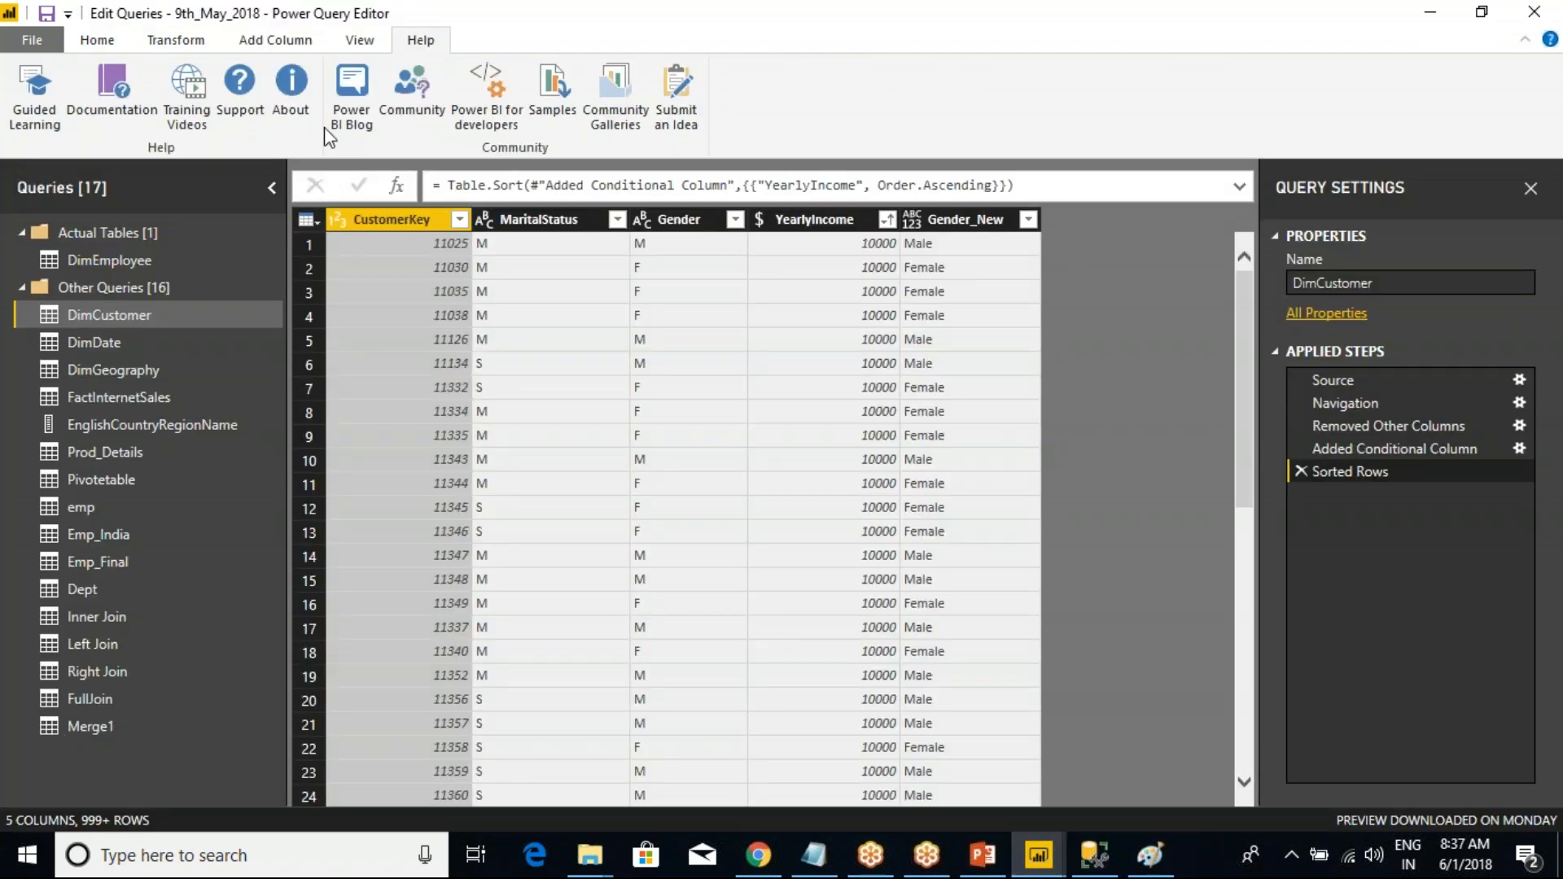
key("alt+Tab")
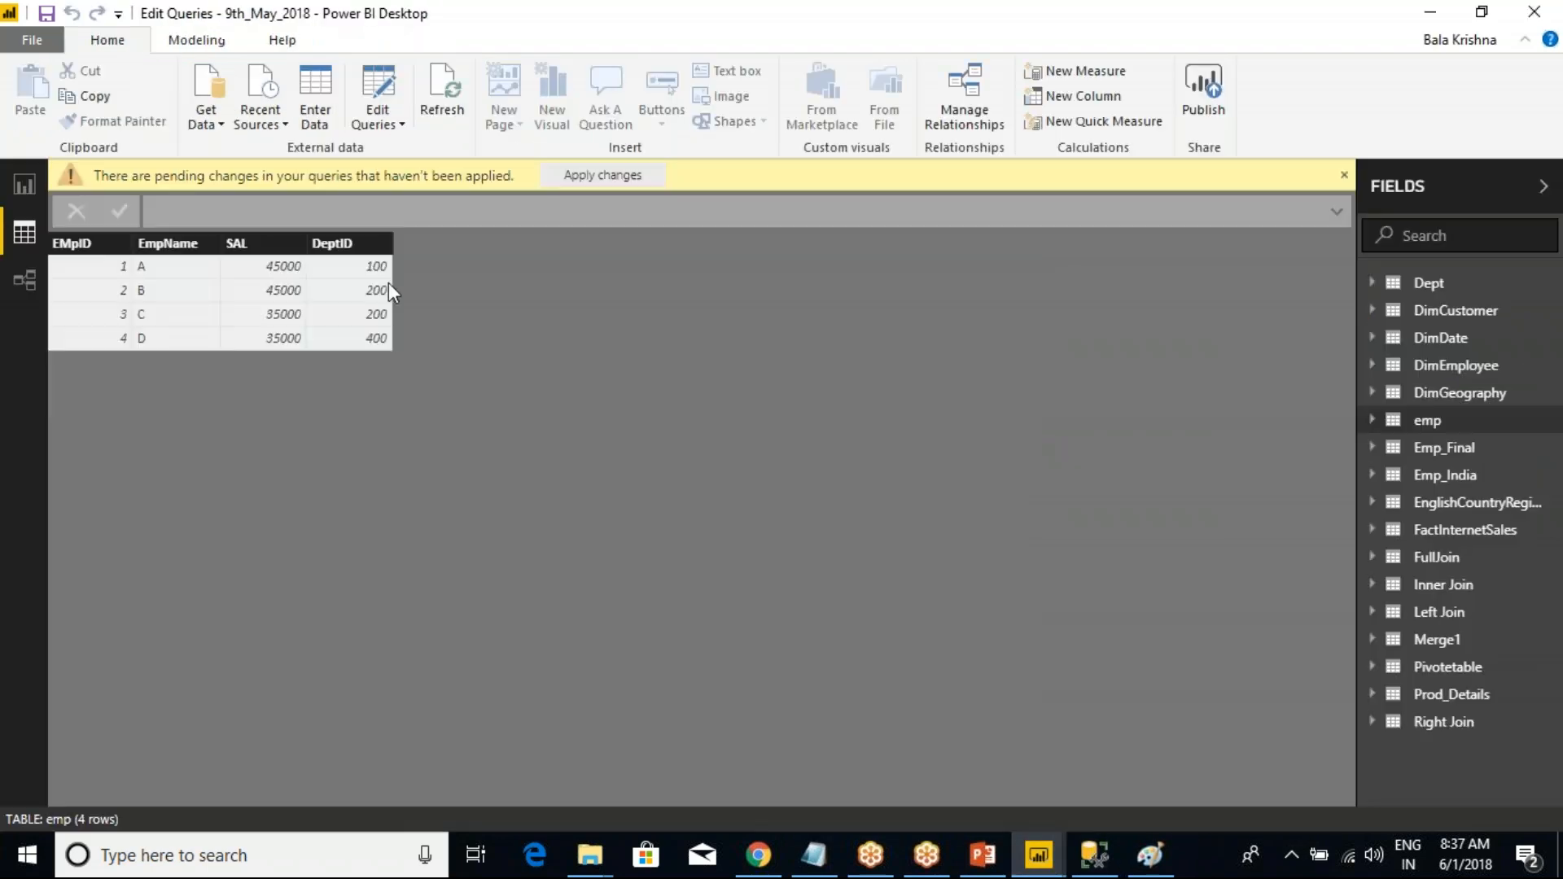
key("alt+Tab")
key("Tab")
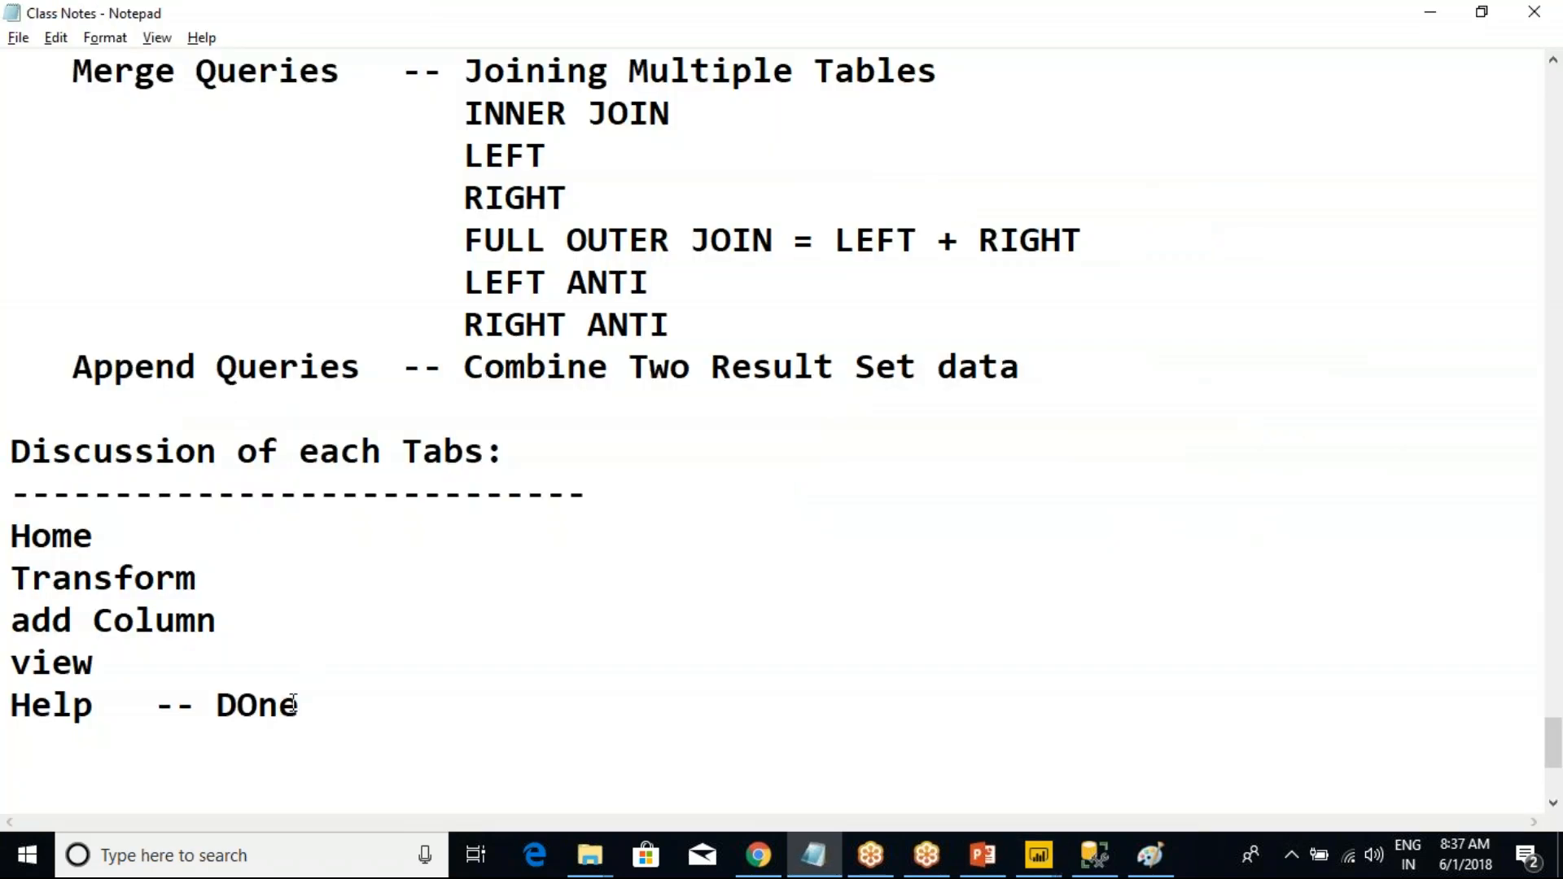
left_click(258, 705)
key("BackSpace")
type("o")
left_click(156, 705)
left_click(261, 682)
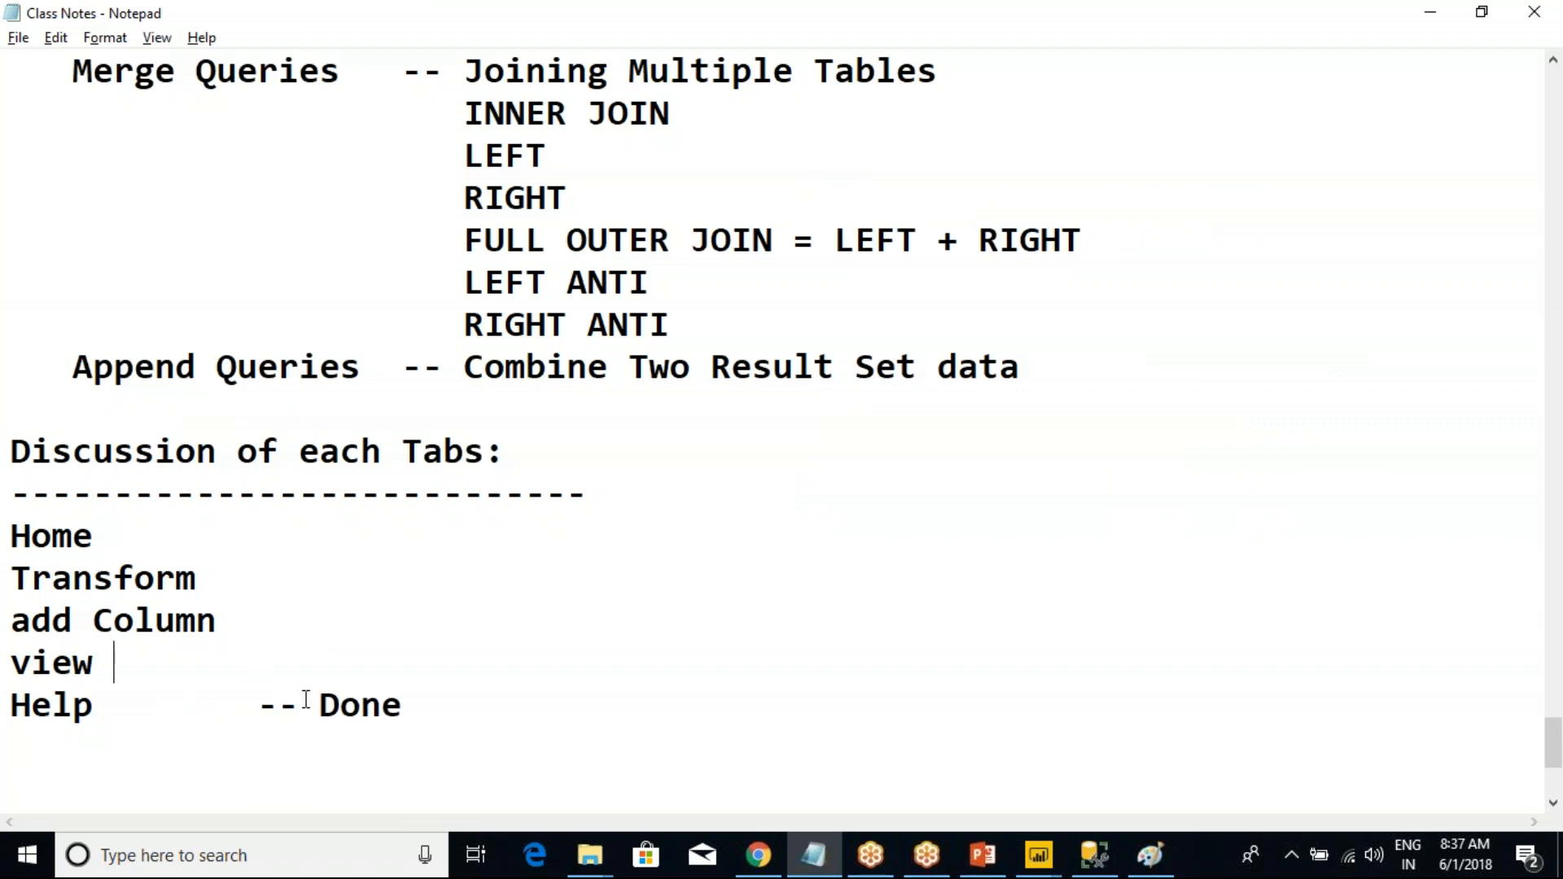
- Add a "--" marker after each of the view, add Column, Transform and Home entries in the notes
key("BackSpace")
type("--")
left_click(271, 621)
type("--")
left_click(264, 574)
type("--")
left_click(266, 532)
type("--")
- Switch to the Power Query Editor and hide and show the Query Settings pane, leaving it hidden
key("alt+Tab")
key("alt+Tab")
key("Tab")
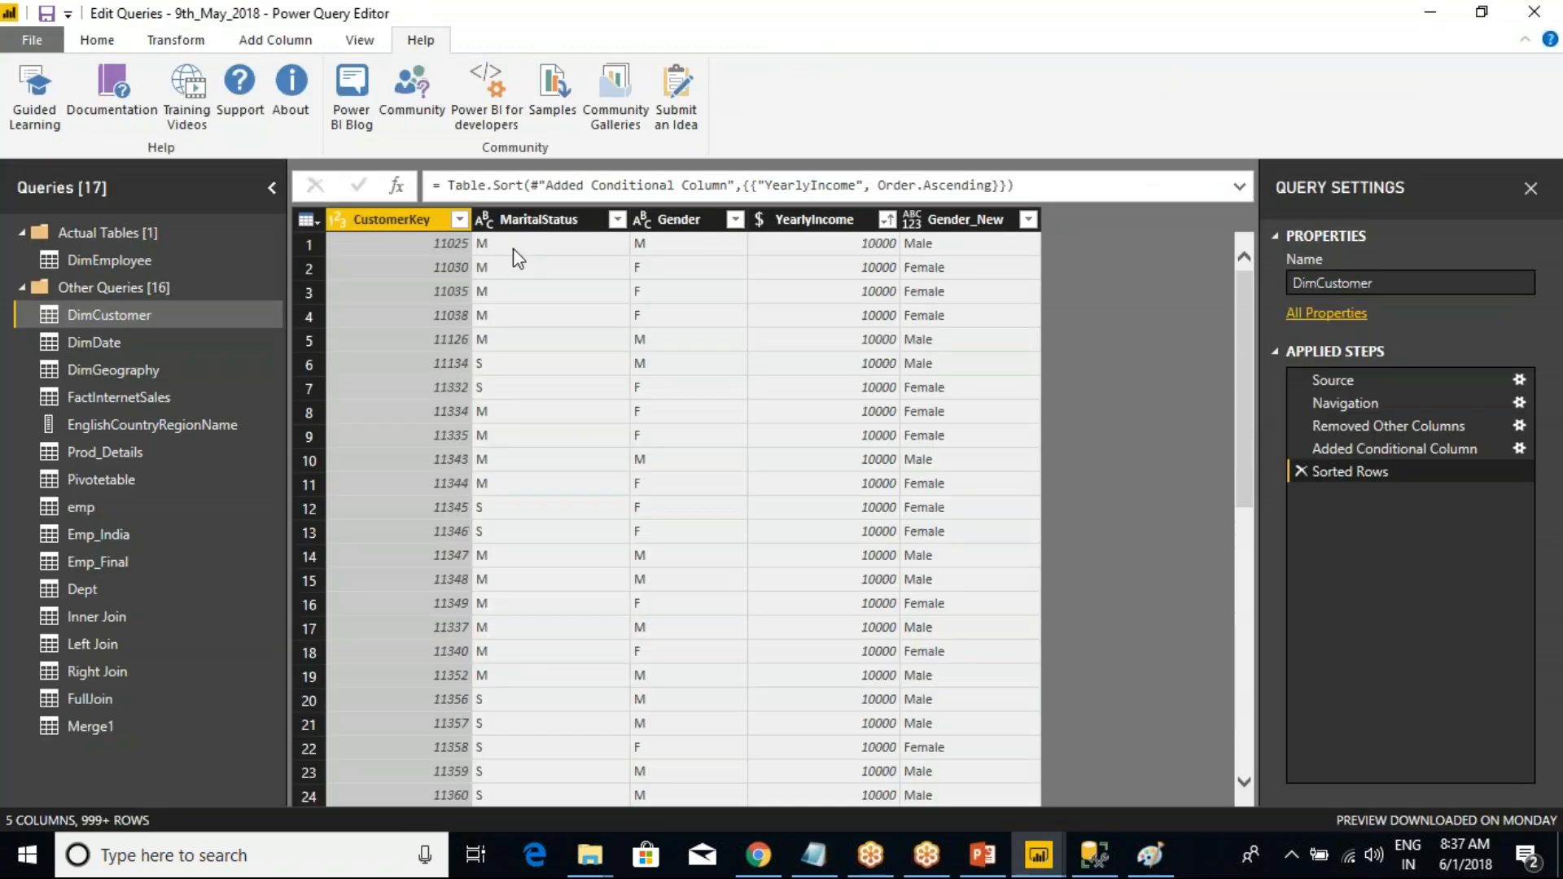
left_click(360, 42)
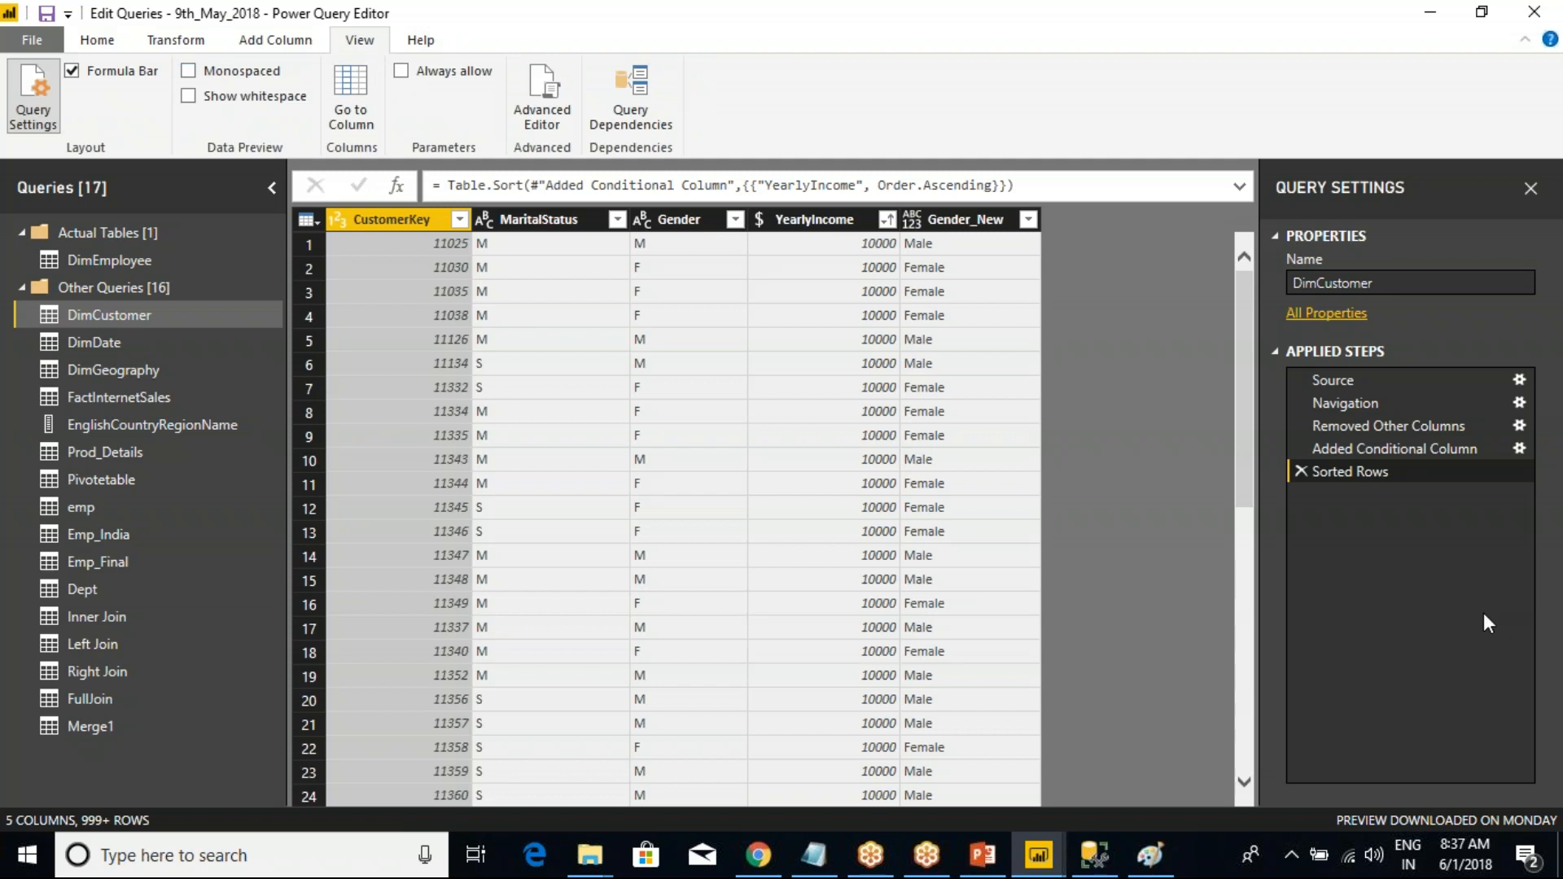
left_click(1532, 189)
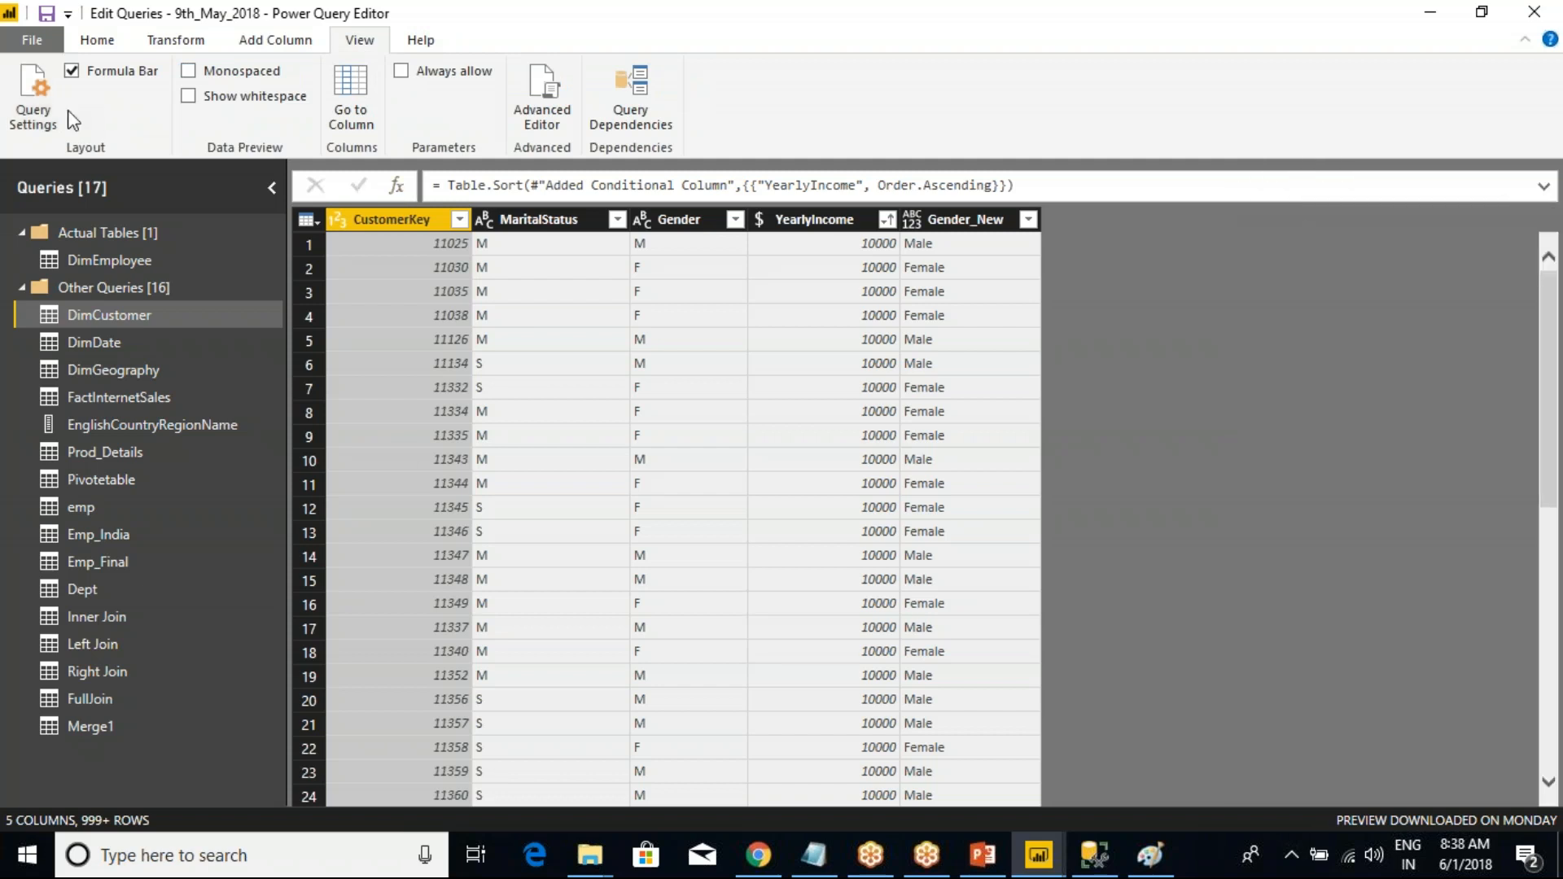
left_click(36, 122)
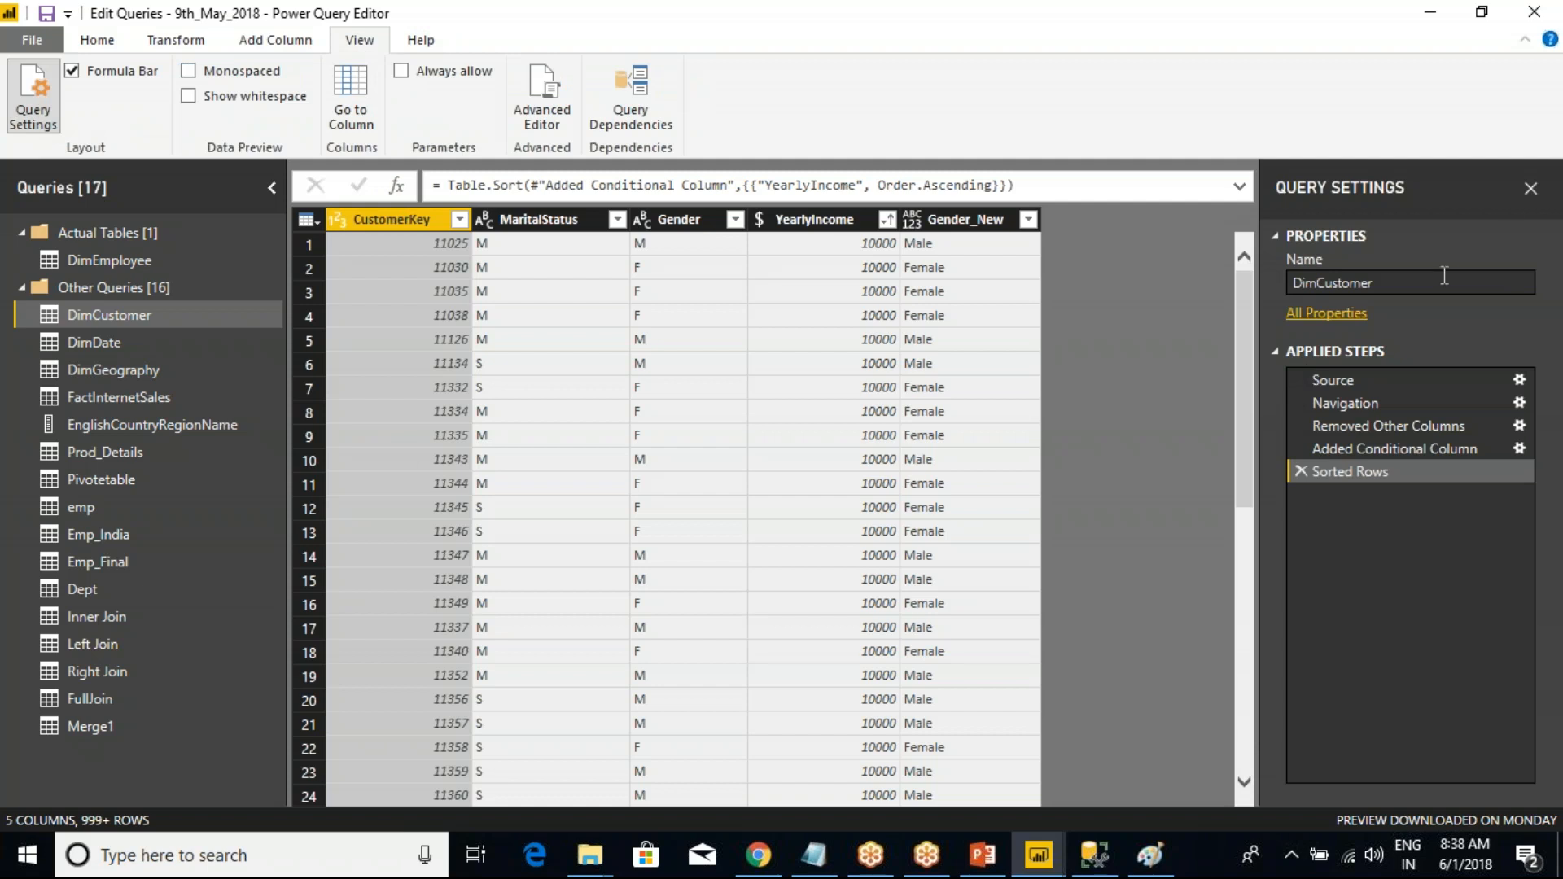
left_click(1532, 189)
left_click(34, 110)
left_click(1531, 189)
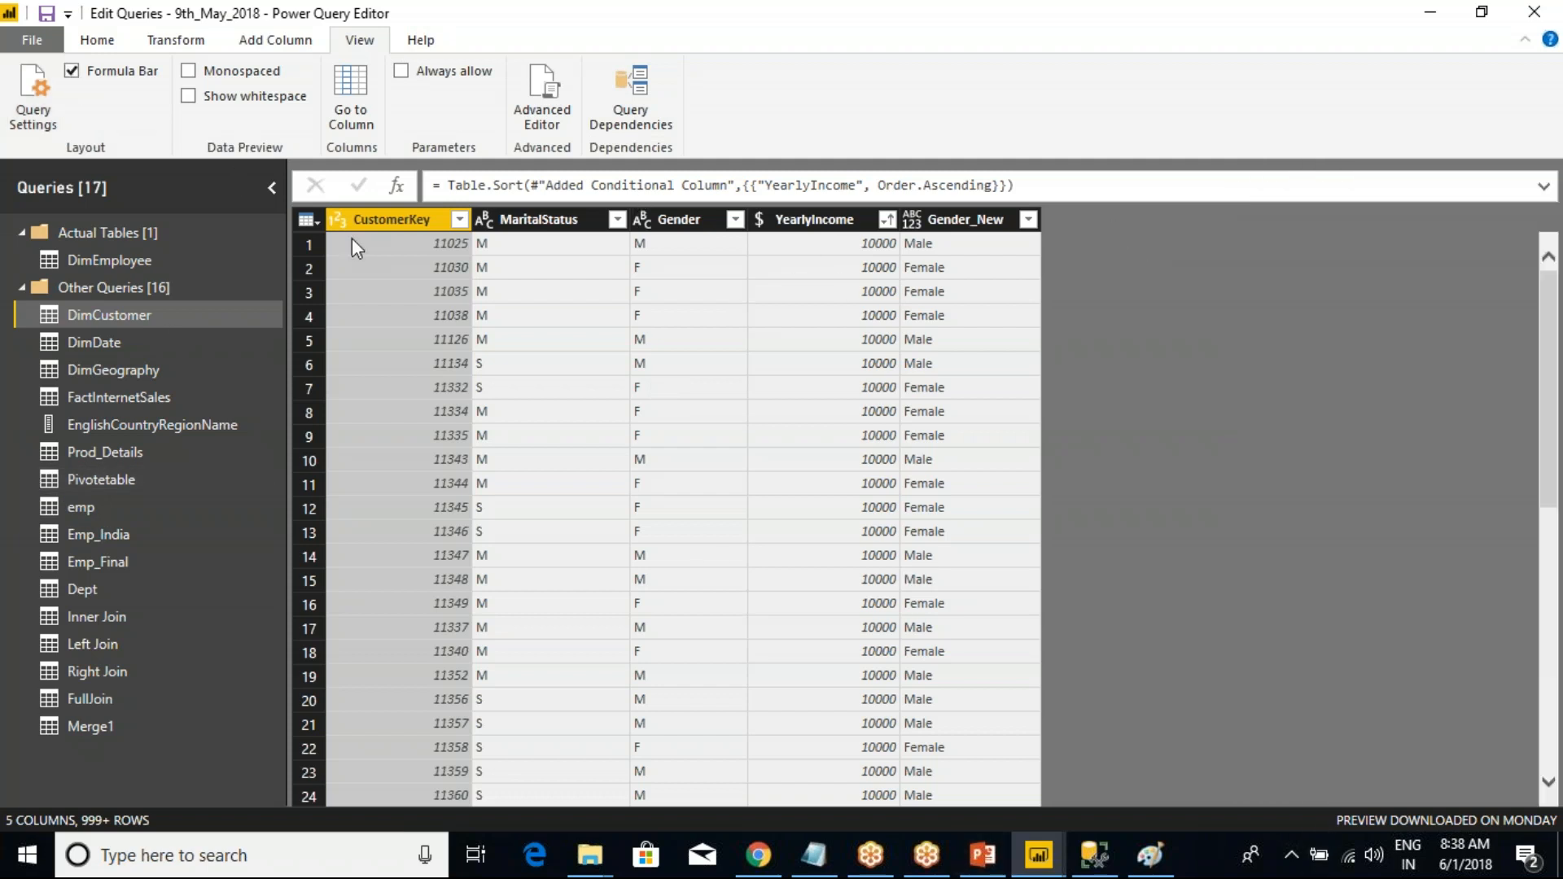
- Examine the formulas of the DimCustomer, EnglishCountryRegionName and Emp_India queries in the formula bar
mouse_move(403, 163)
left_mouse_down()
mouse_move(589, 213)
mouse_move(1054, 213)
left_mouse_up()
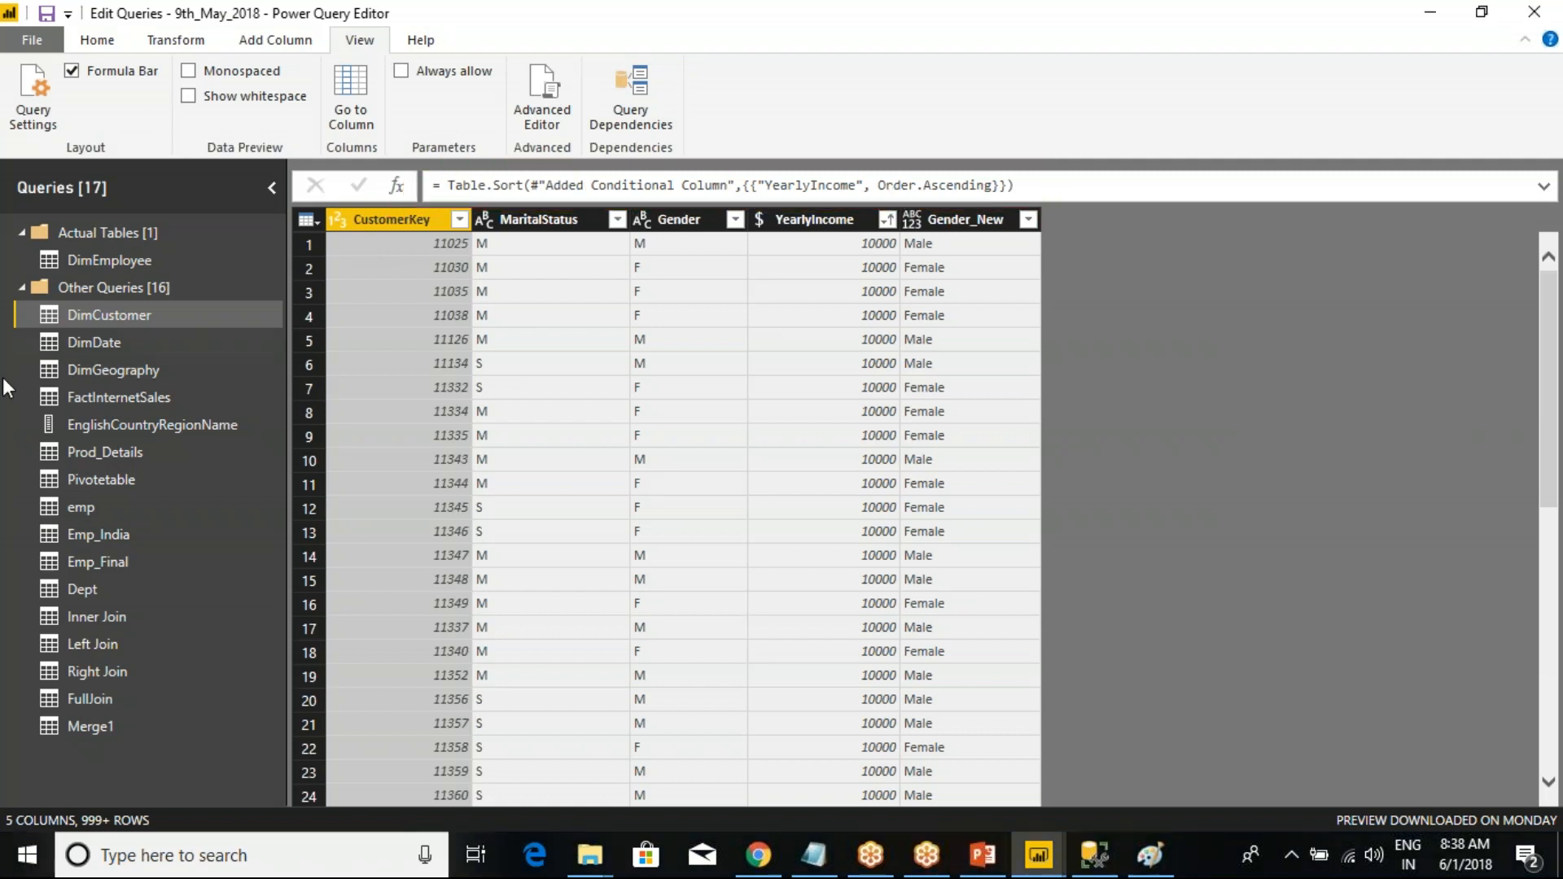
left_click(195, 425)
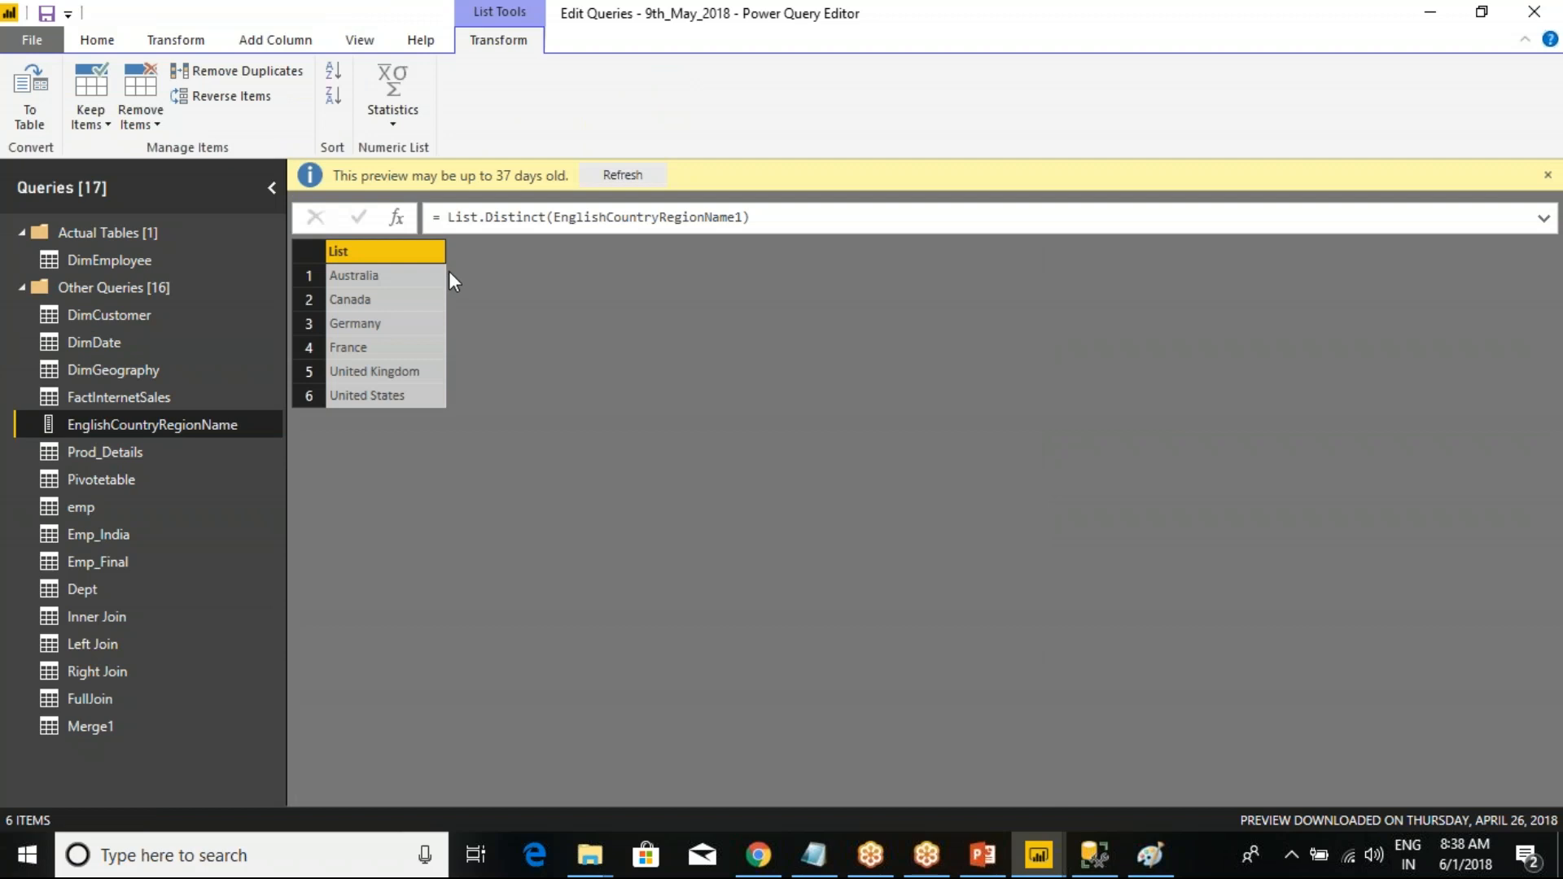
mouse_move(422, 197)
left_mouse_down()
mouse_move(586, 241)
mouse_move(765, 239)
left_mouse_up()
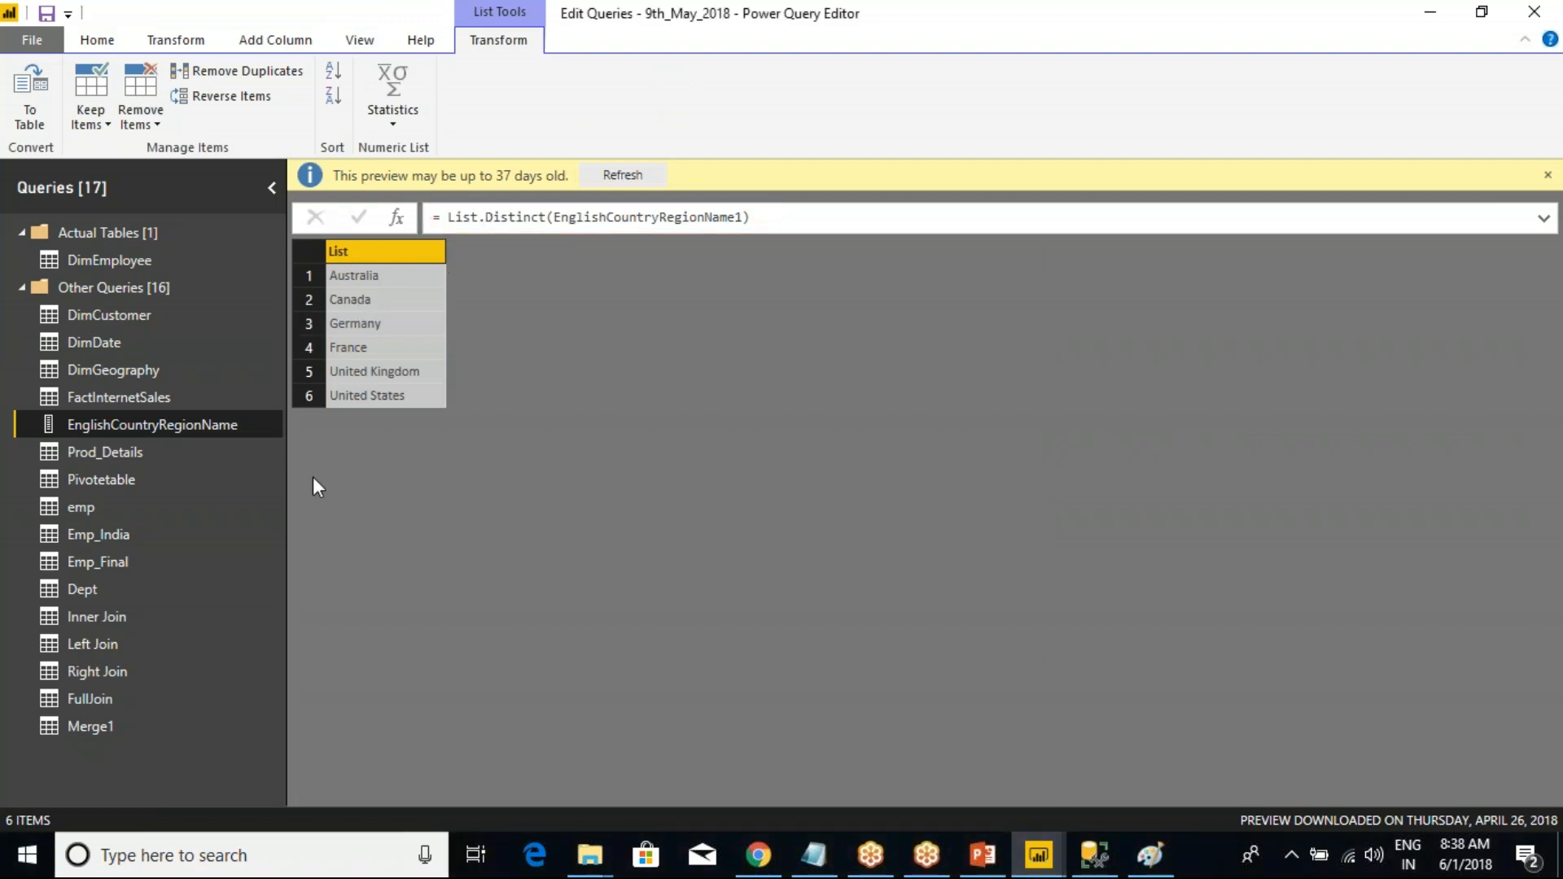
left_click(132, 533)
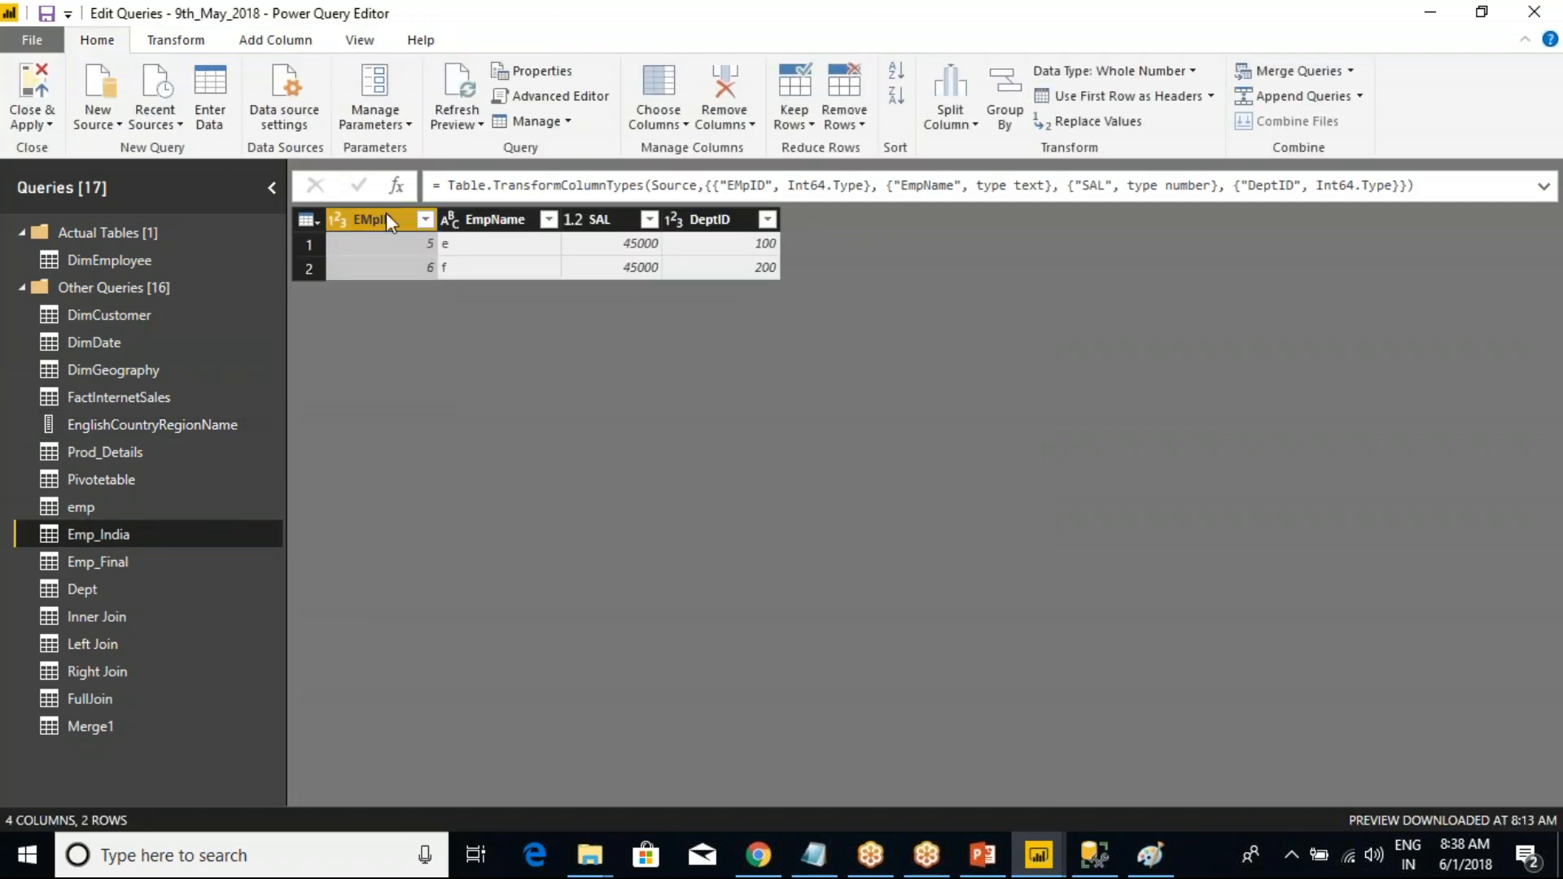
key("ctrl+2")
mouse_move(418, 166)
left_mouse_down()
mouse_move(688, 216)
mouse_move(1346, 237)
mouse_move(1393, 213)
left_mouse_up()
key("Escape")
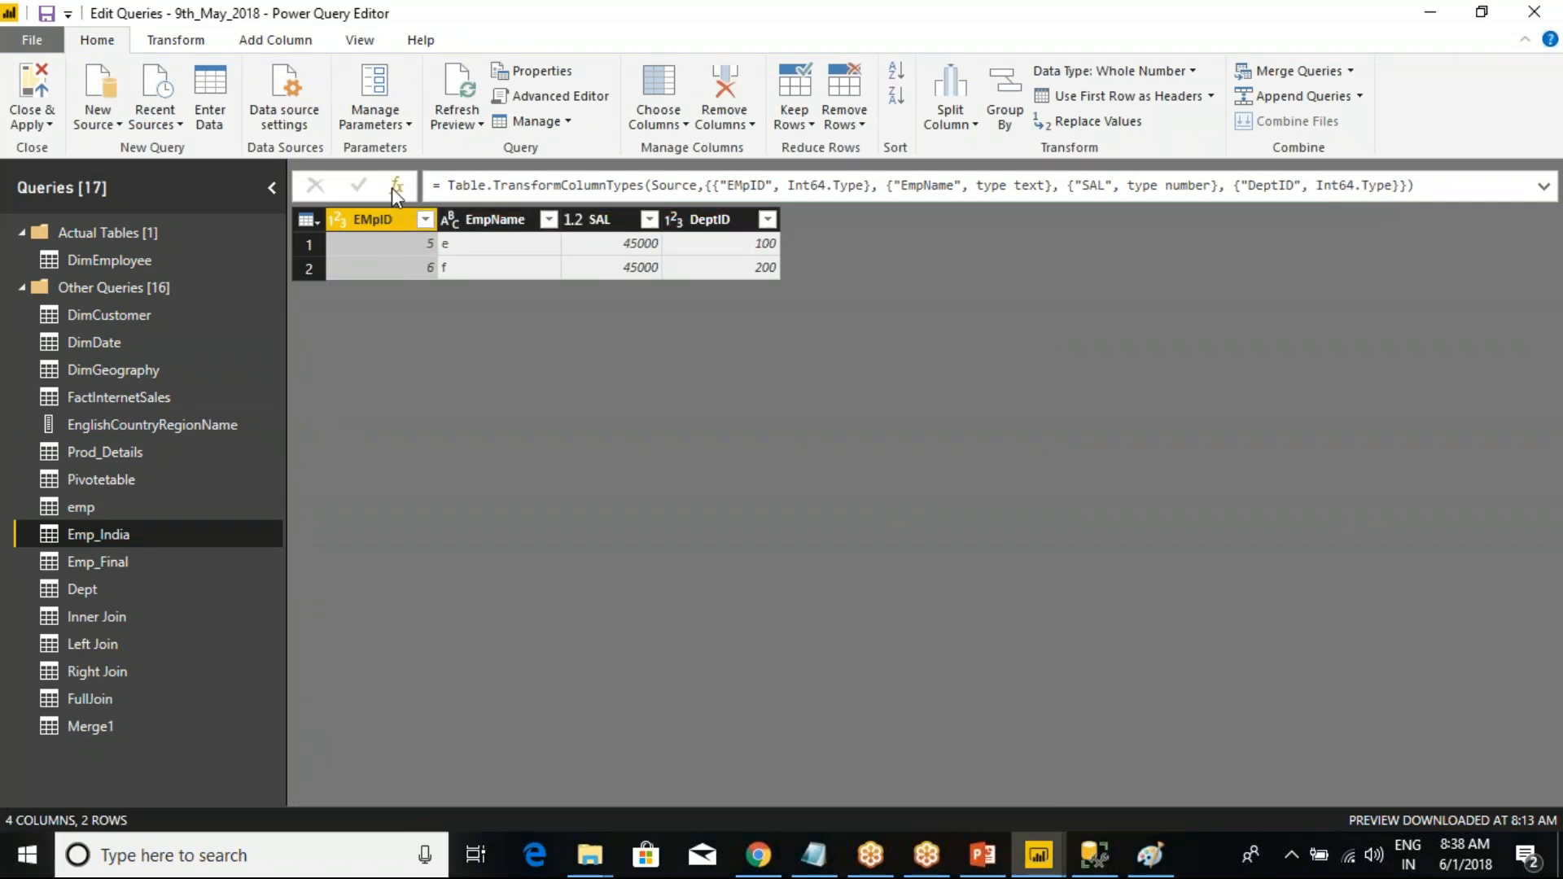
- Toggle the formula bar off and on for the Emp_India query, leaving it shown
left_click(359, 40)
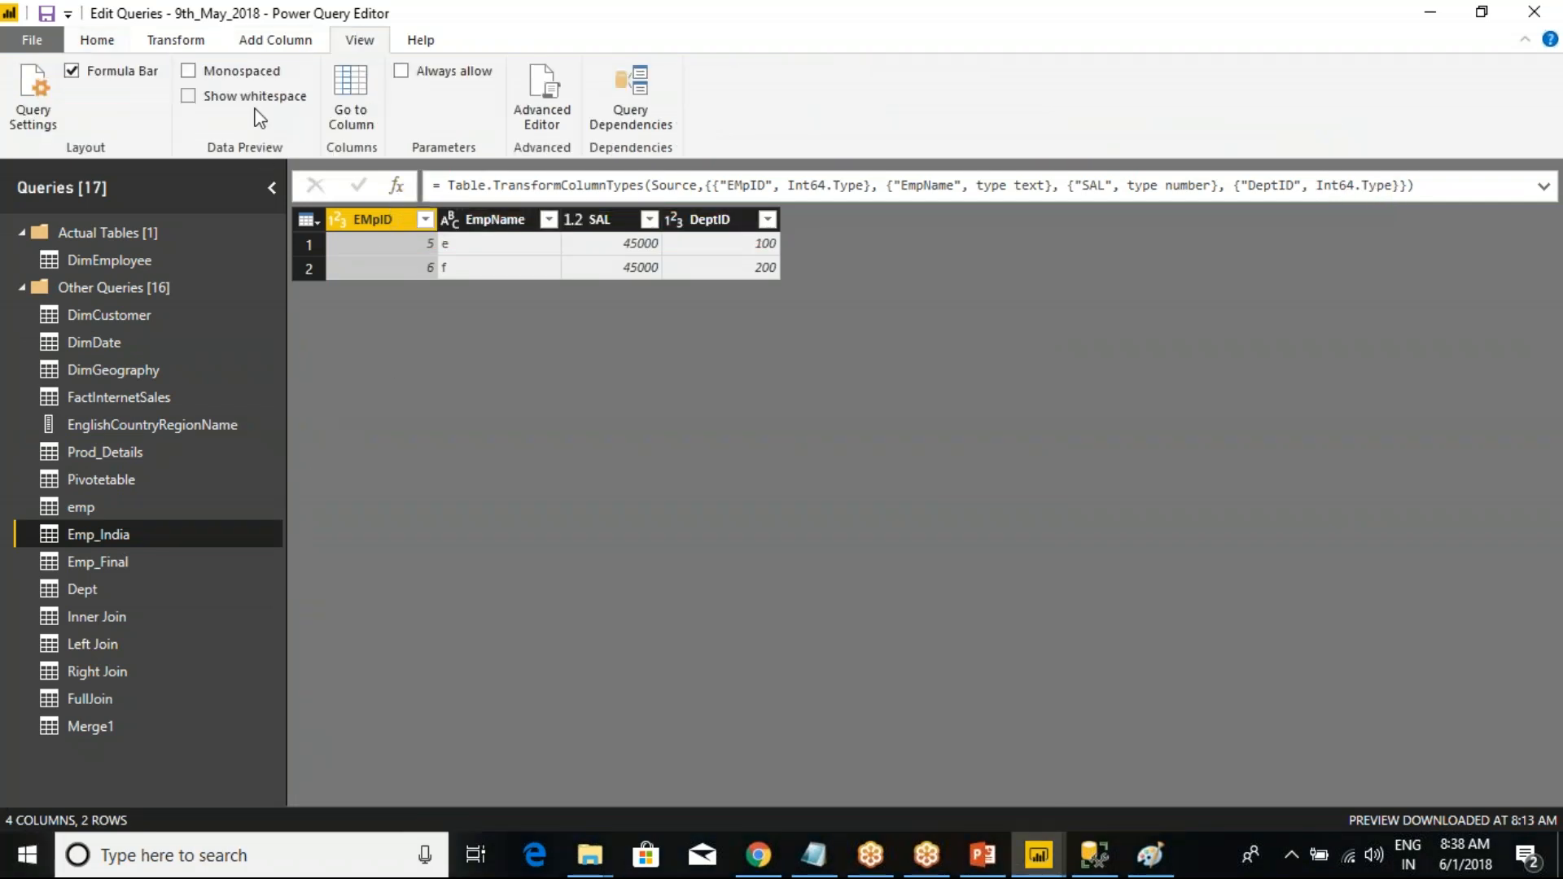
left_click(73, 71)
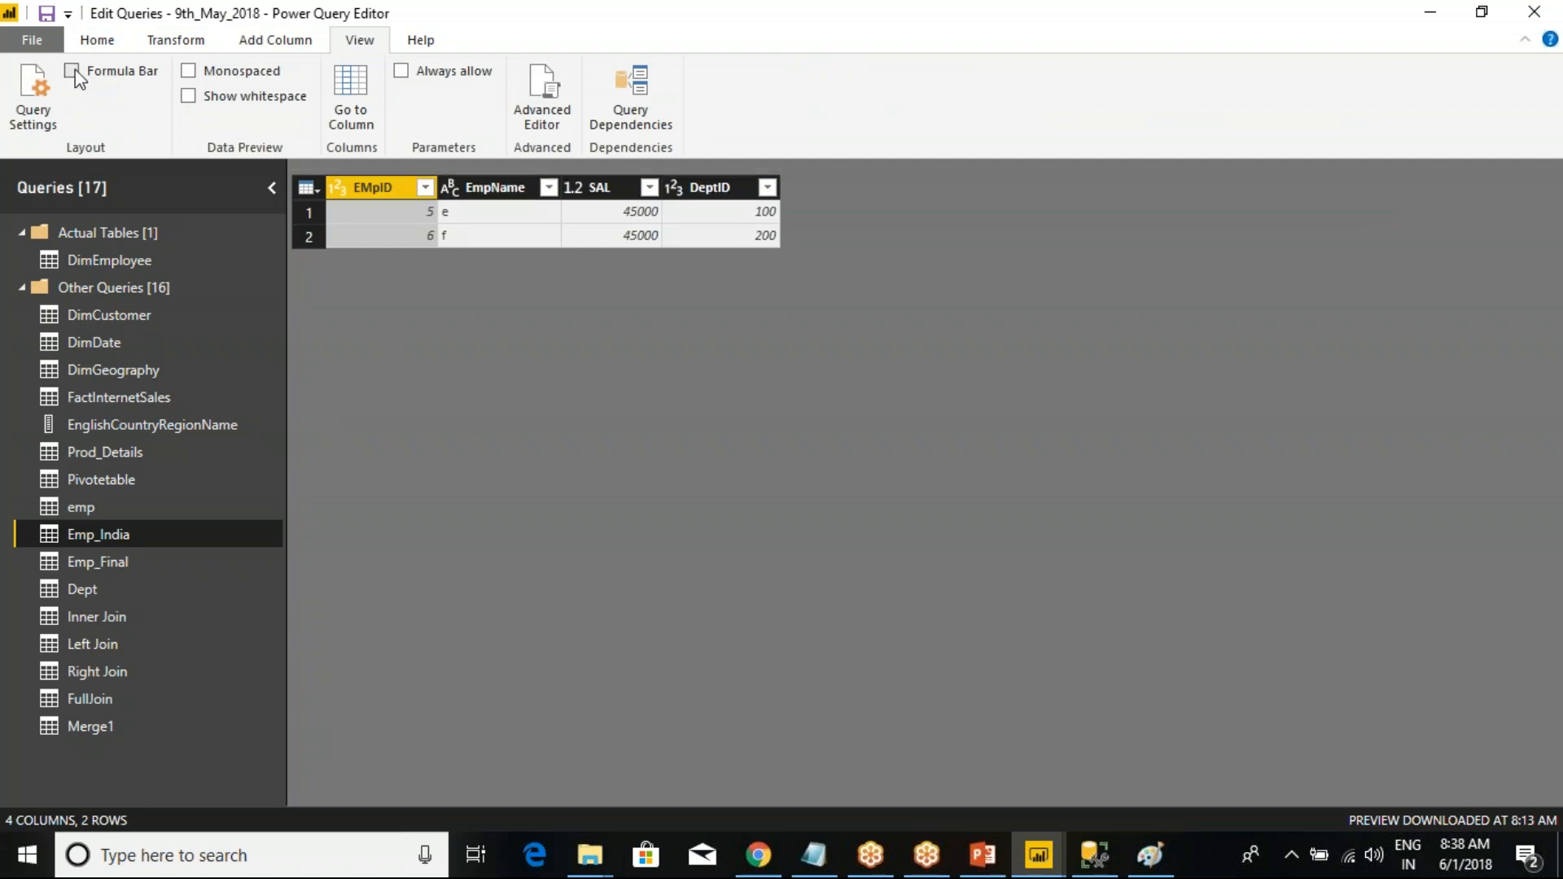
left_click(74, 71)
left_click(74, 71)
left_click(74, 71)
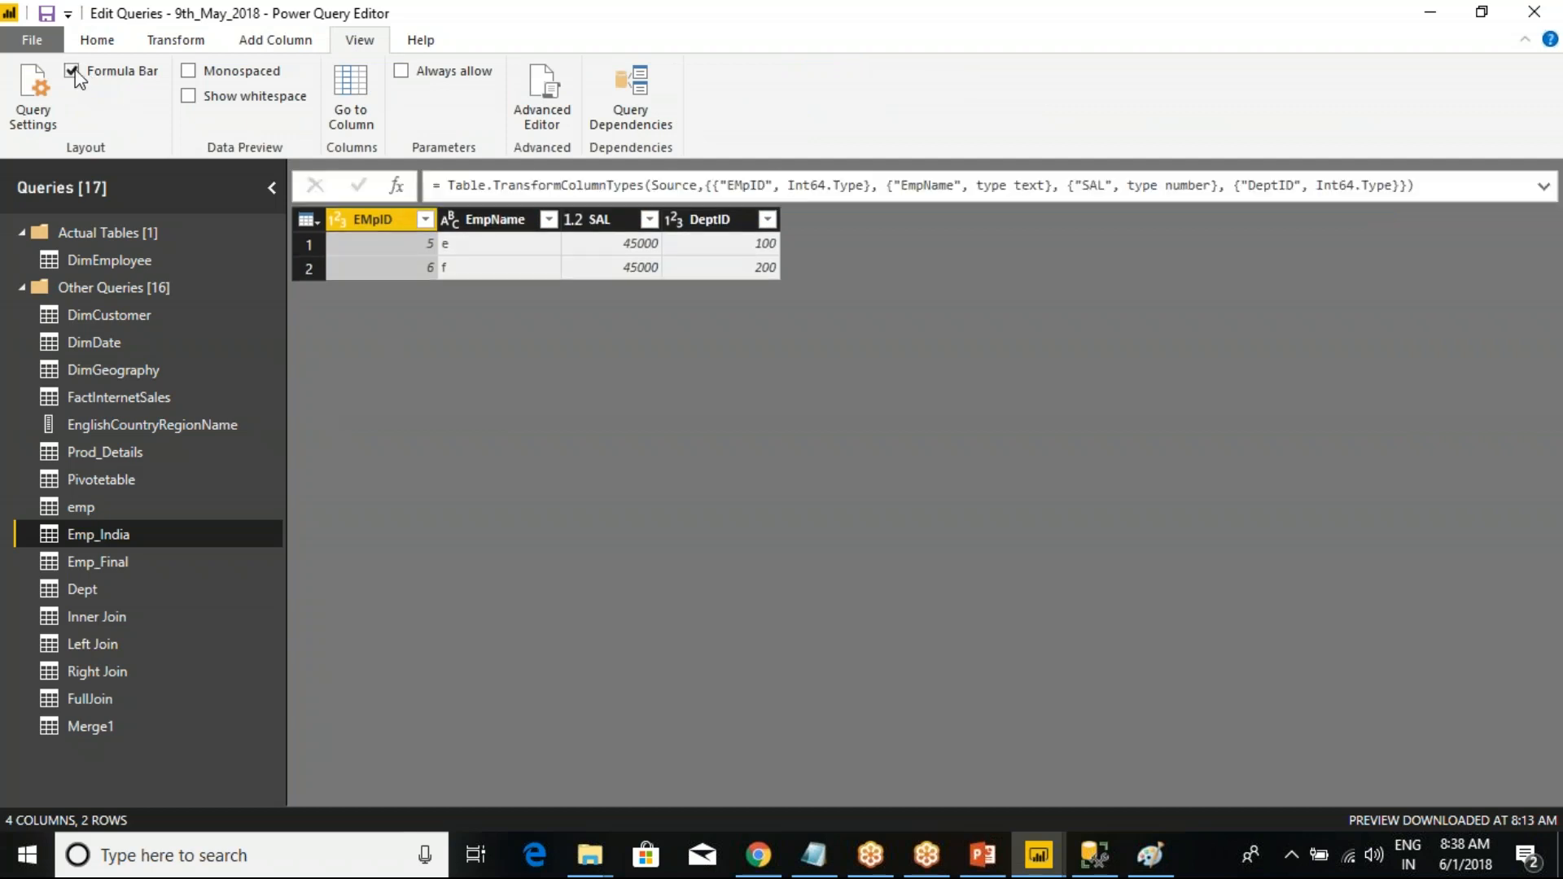
- Open the DimDate query and examine its data preview with the Monospaced option switched on and off
left_click(98, 344)
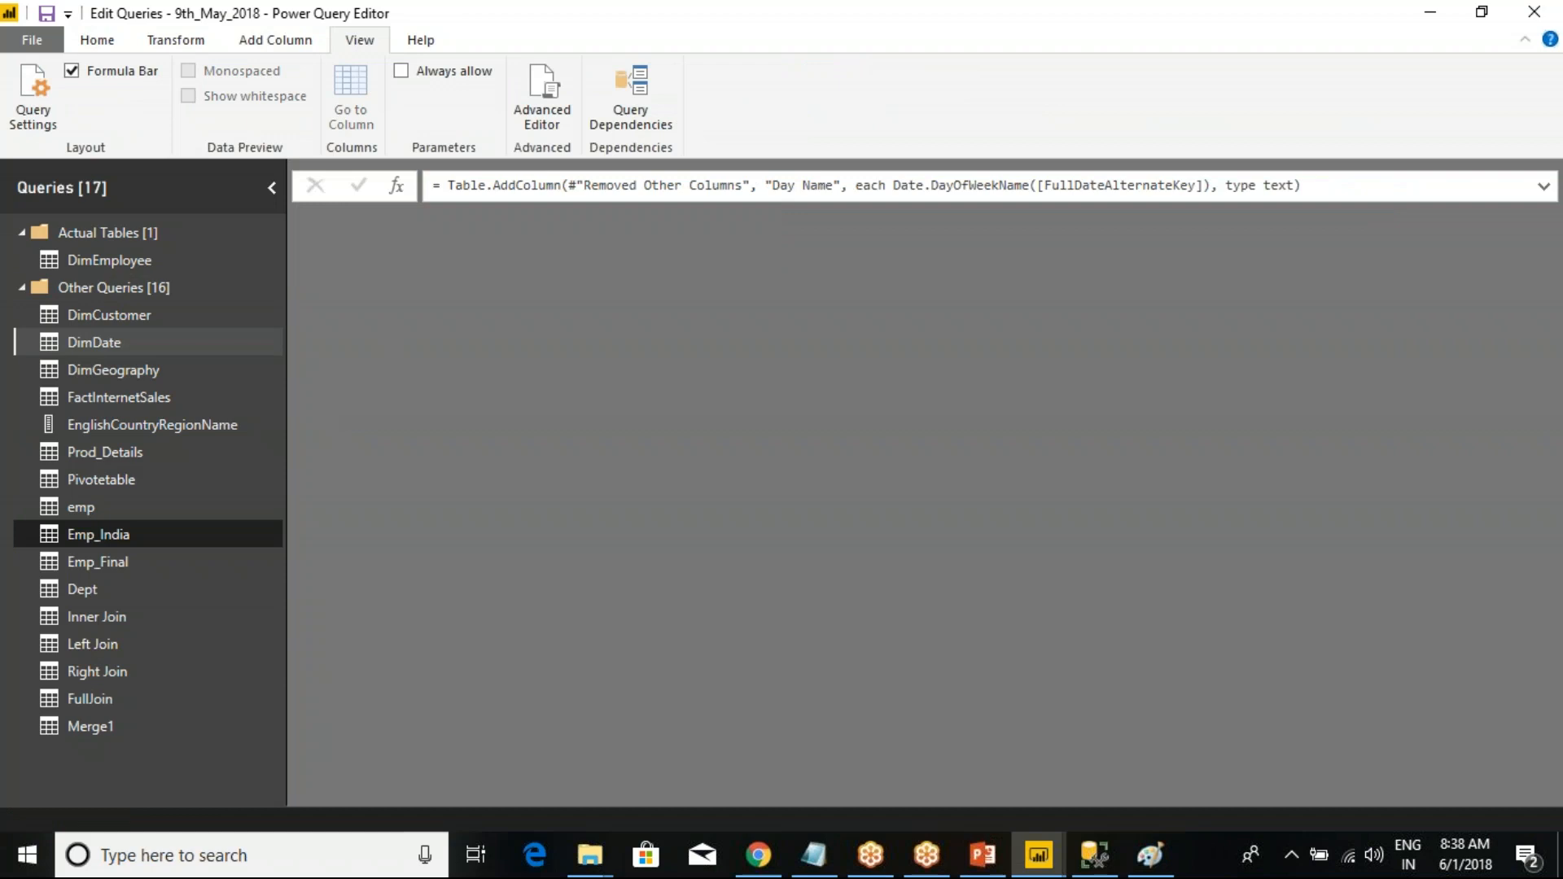
left_click(190, 72)
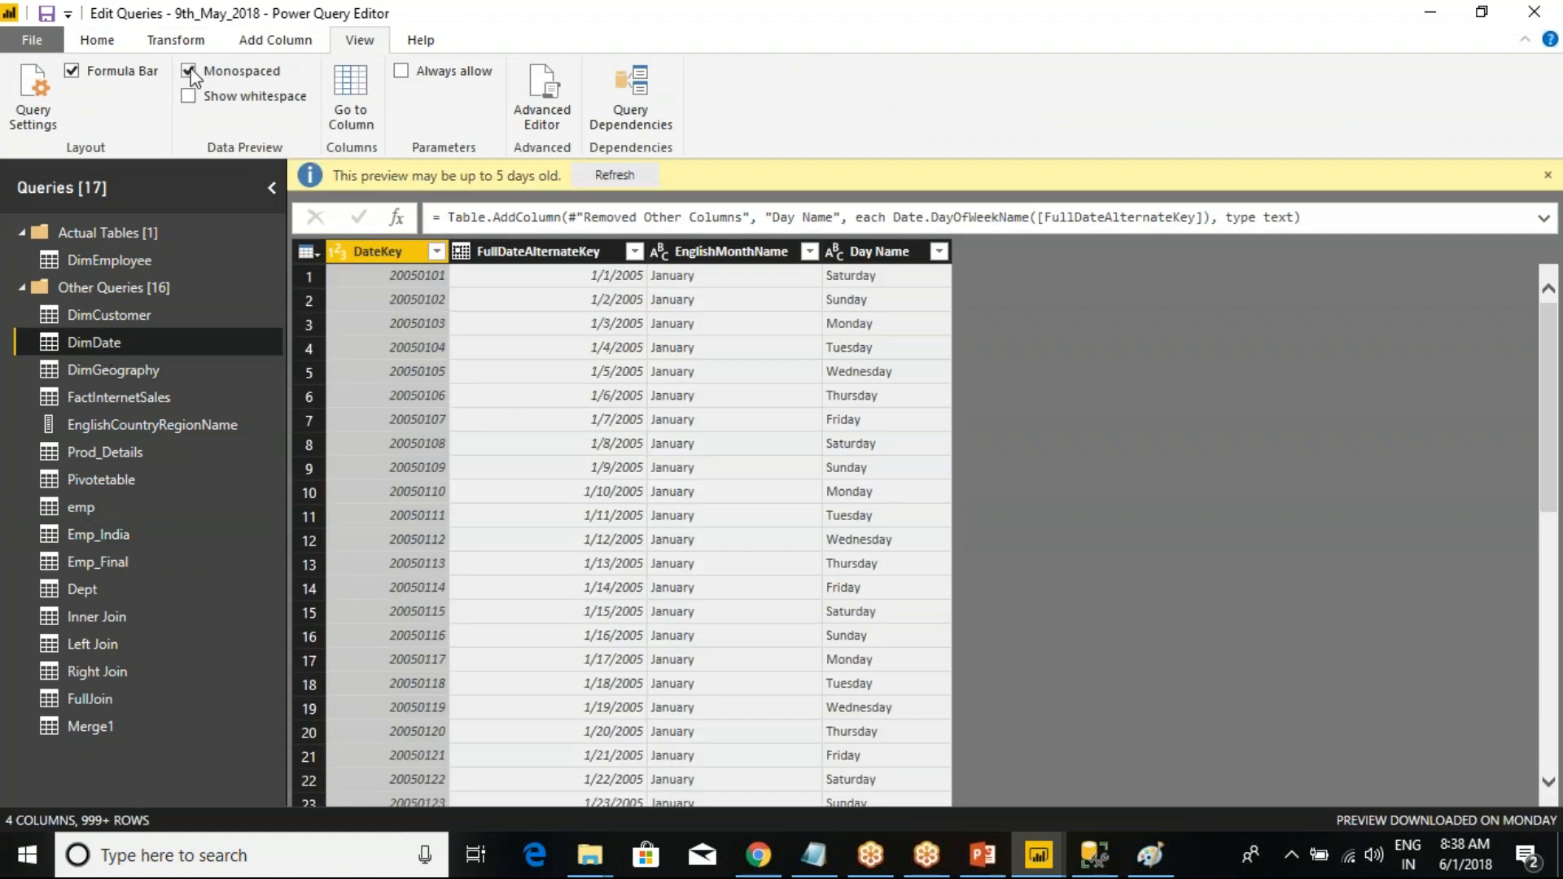
left_click(190, 73)
left_click(190, 73)
left_click(192, 77)
mouse_move(324, 244)
left_mouse_down()
mouse_move(865, 499)
mouse_move(963, 745)
left_mouse_up()
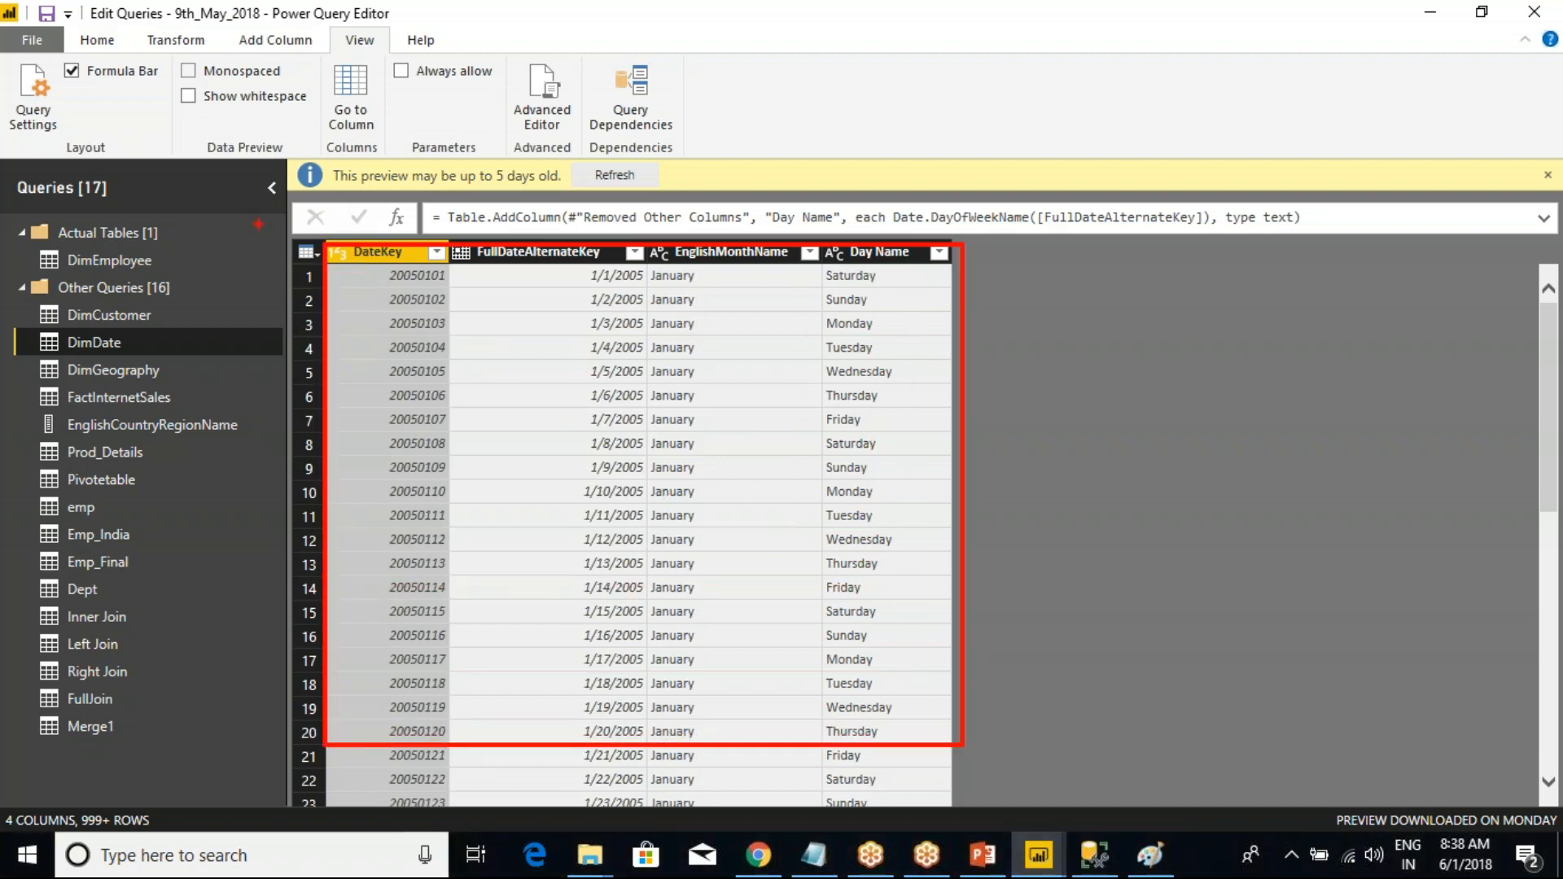
key("Escape")
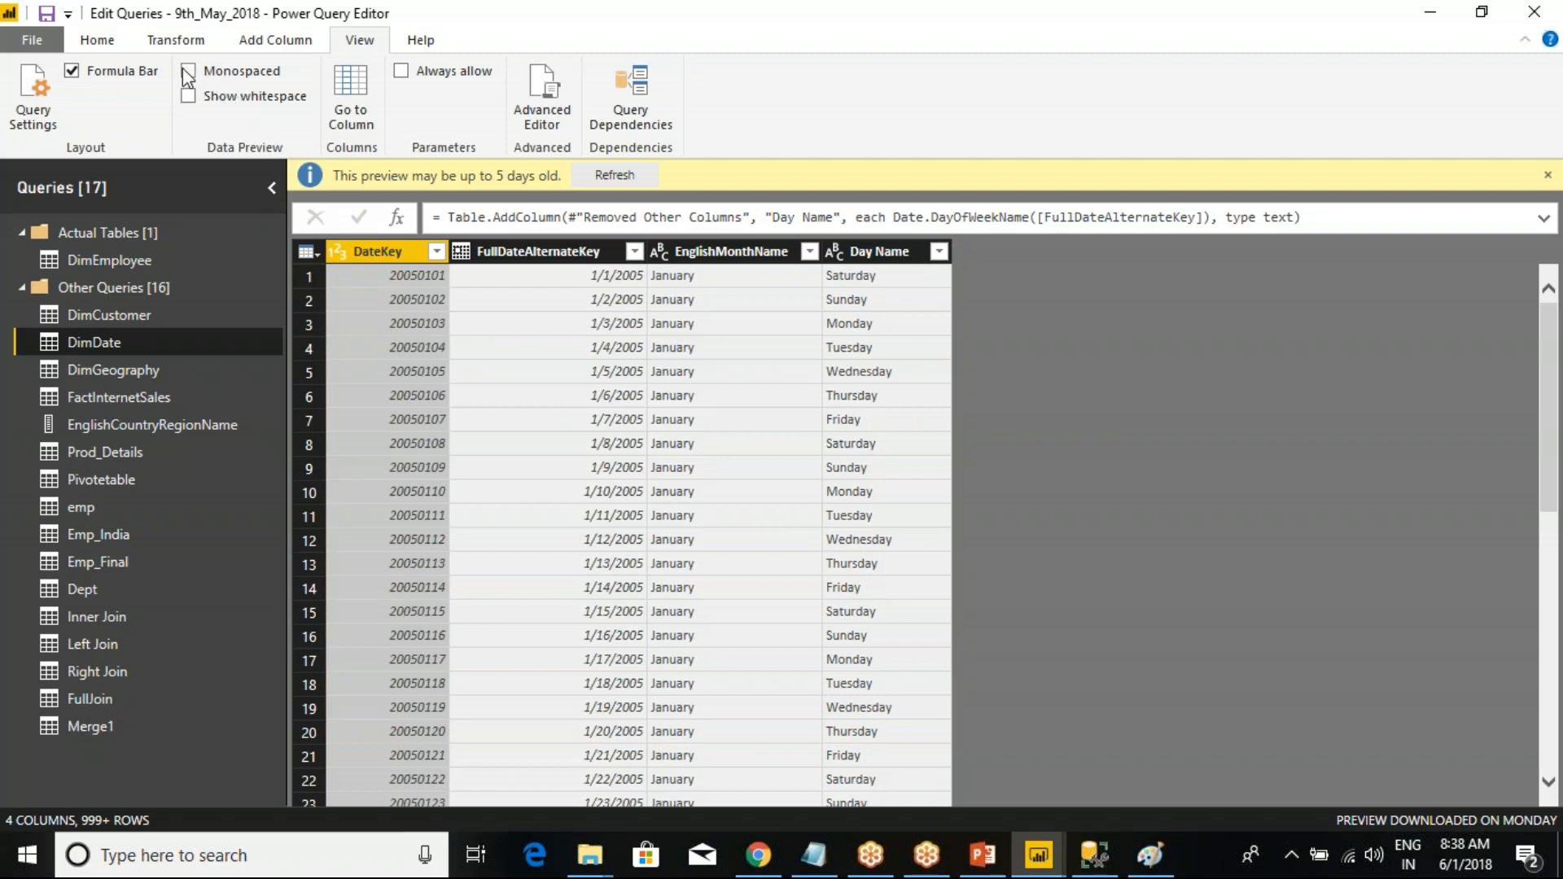
- Compare the DimDate data with the Monospaced and Show whitespace options enabled and disabled, leaving both off
left_click(188, 72)
left_click(188, 73)
left_click(188, 73)
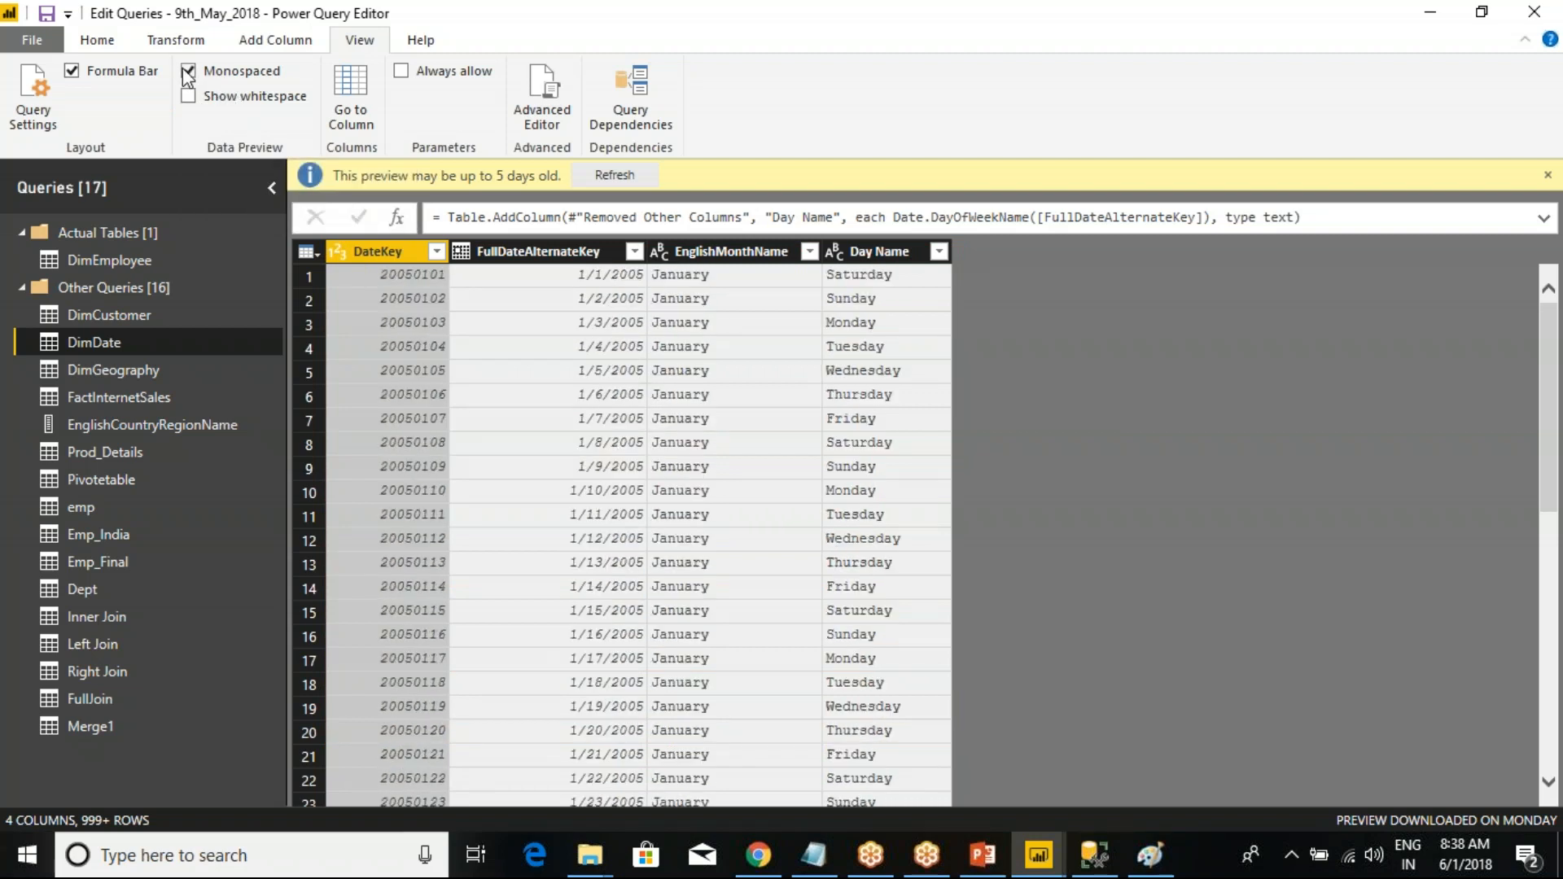
left_click(188, 75)
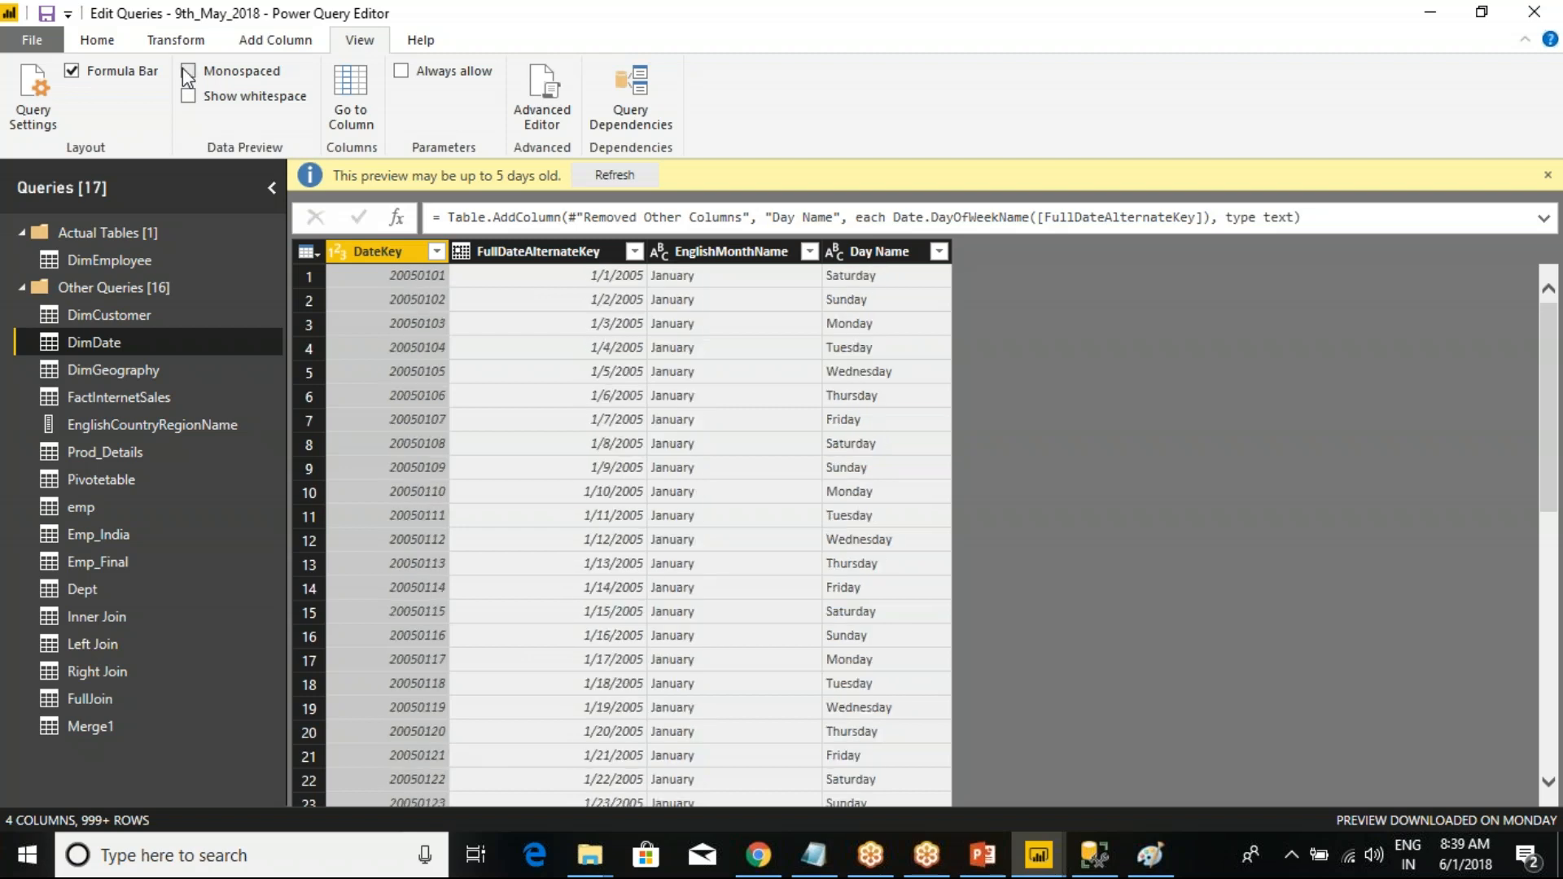
left_click(188, 74)
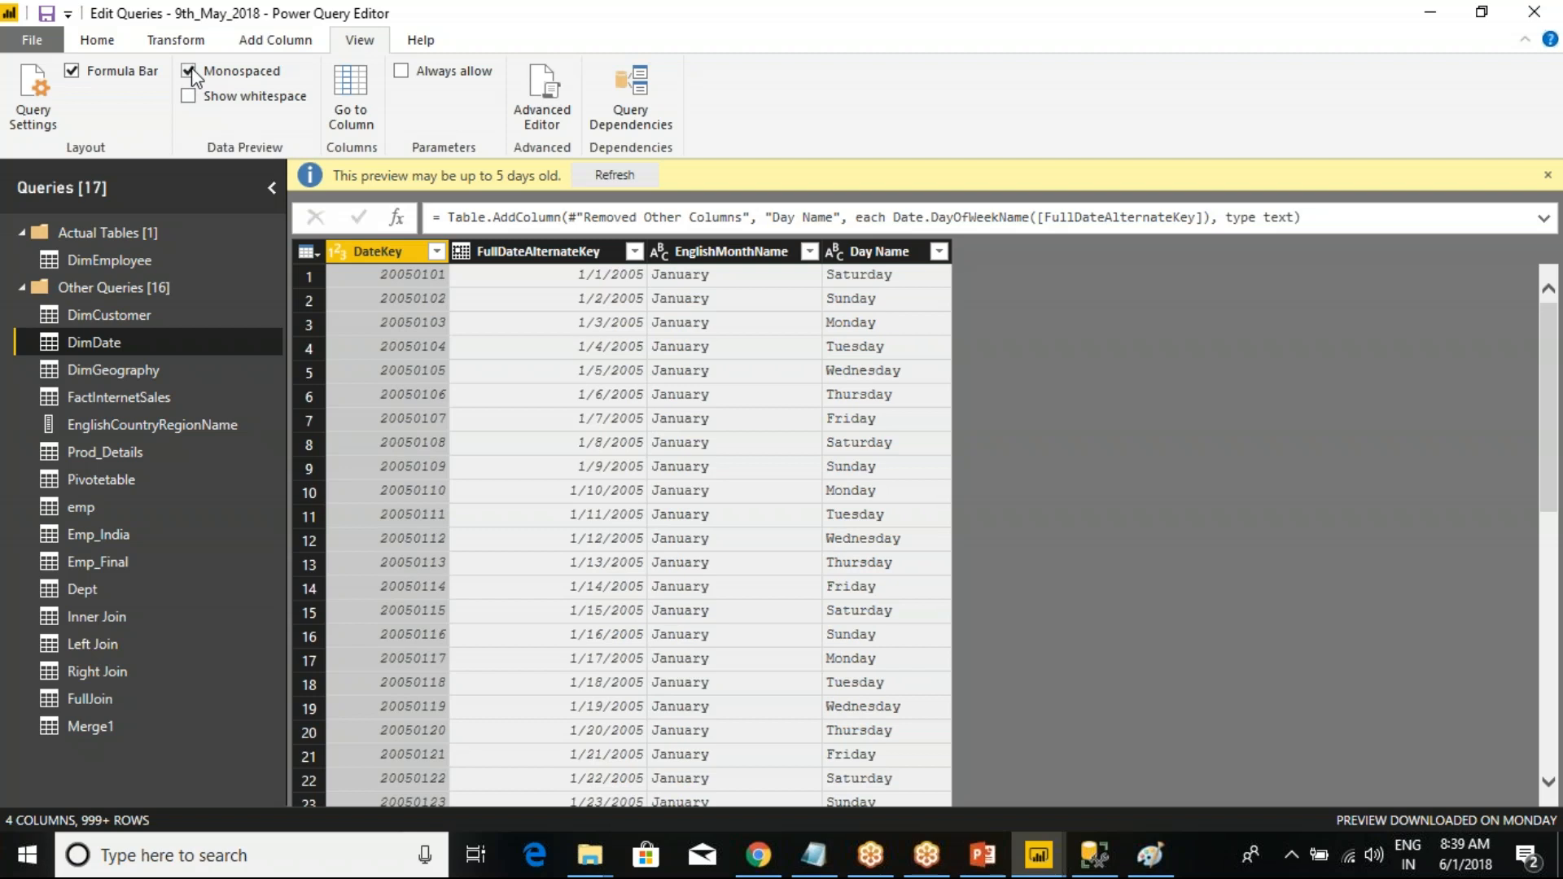
left_click(189, 75)
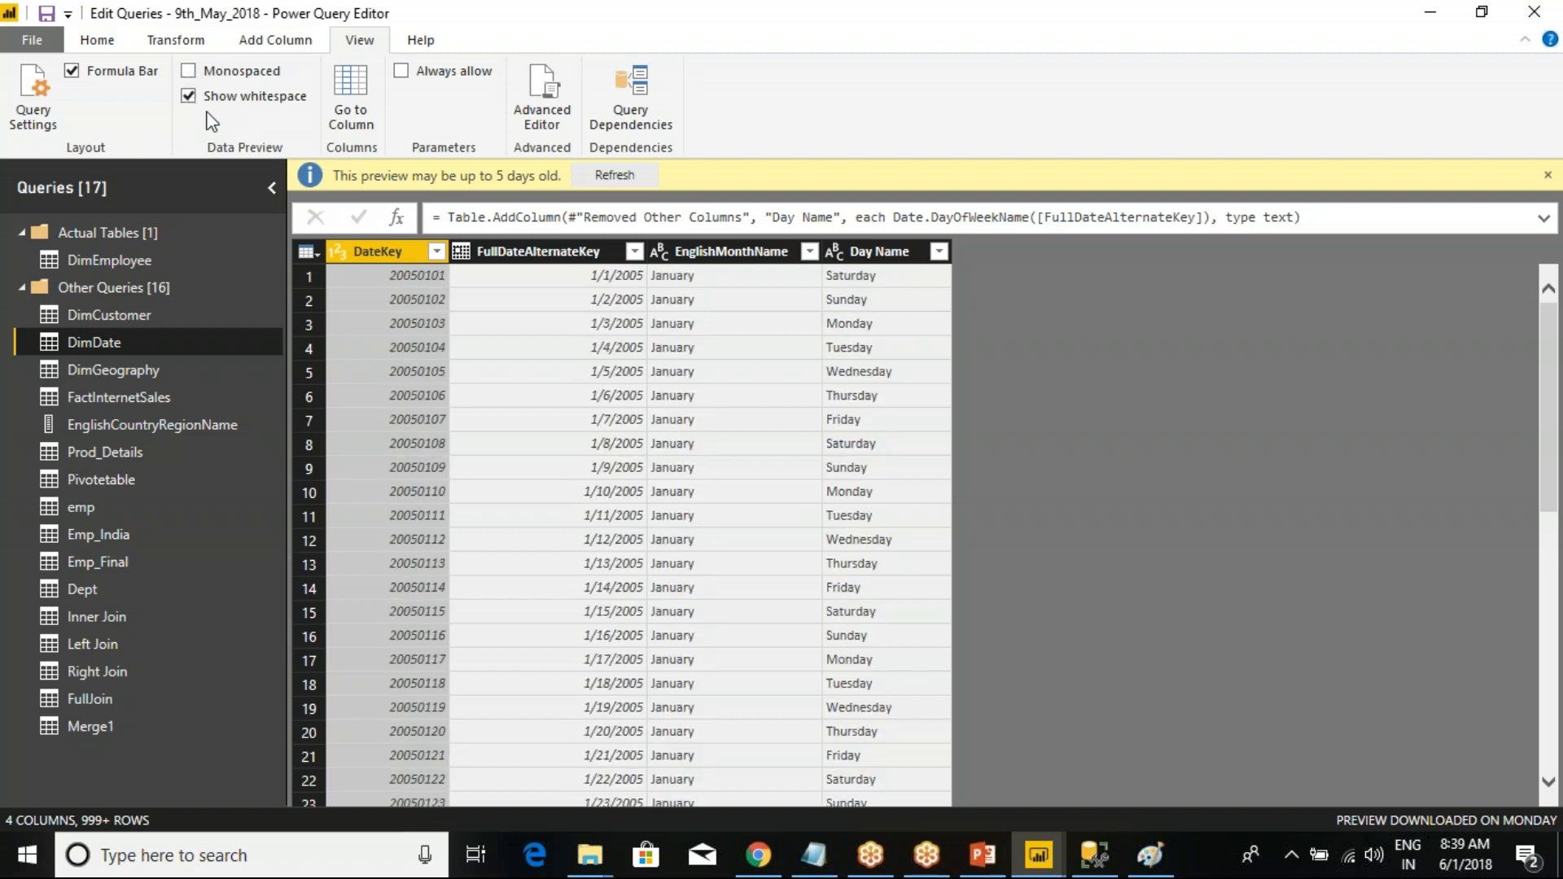
left_click(193, 97)
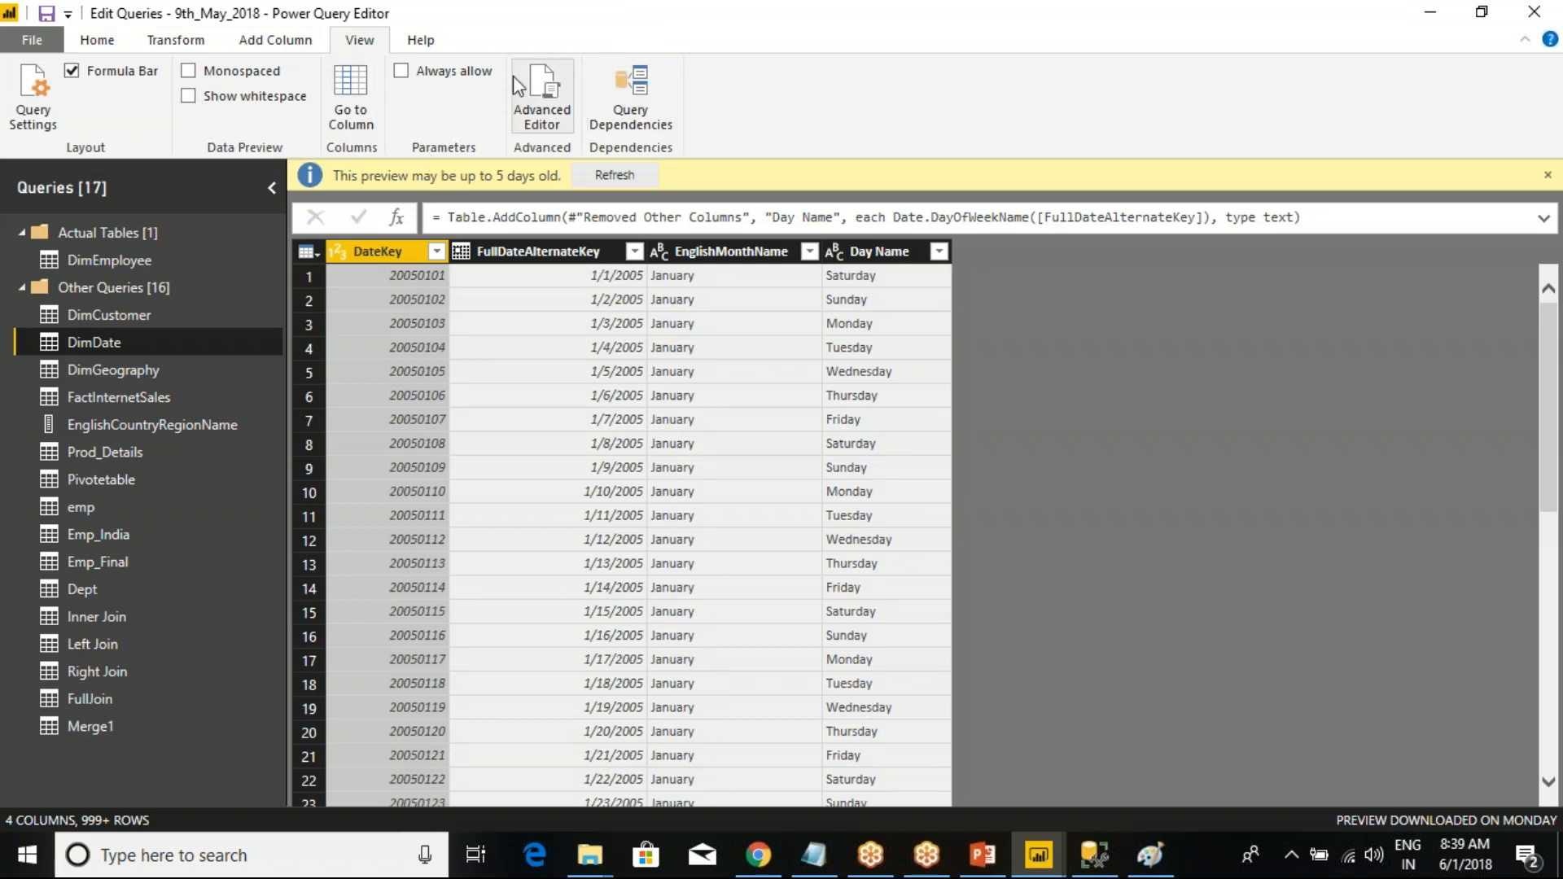
- Select the DateKey column of DimDate and use Go to Column to jump to Day Name
left_click(879, 252)
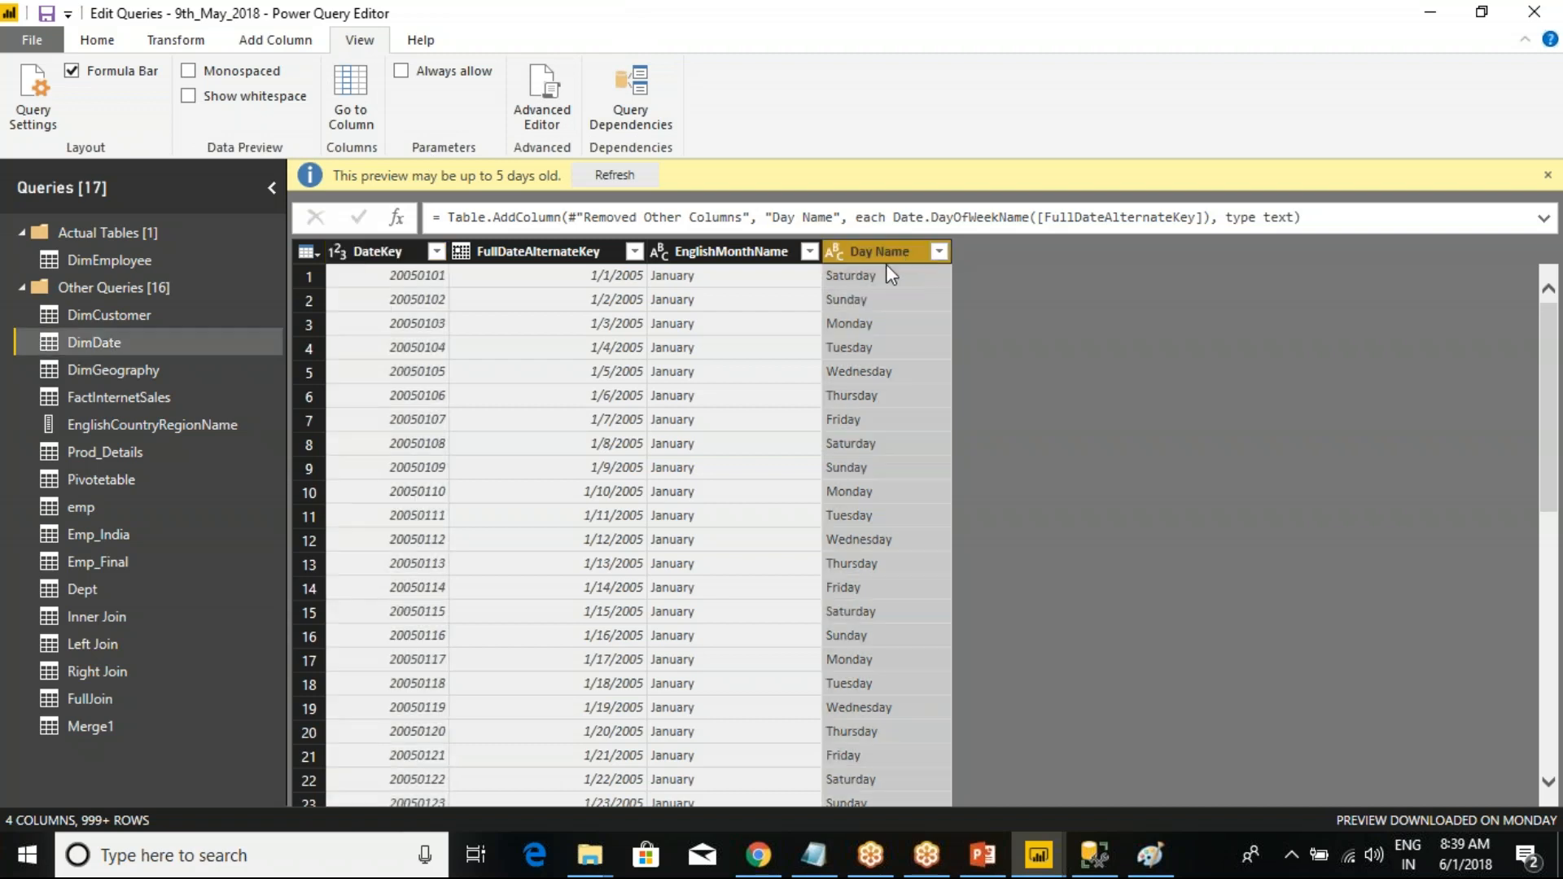
left_click(379, 251)
left_click(350, 96)
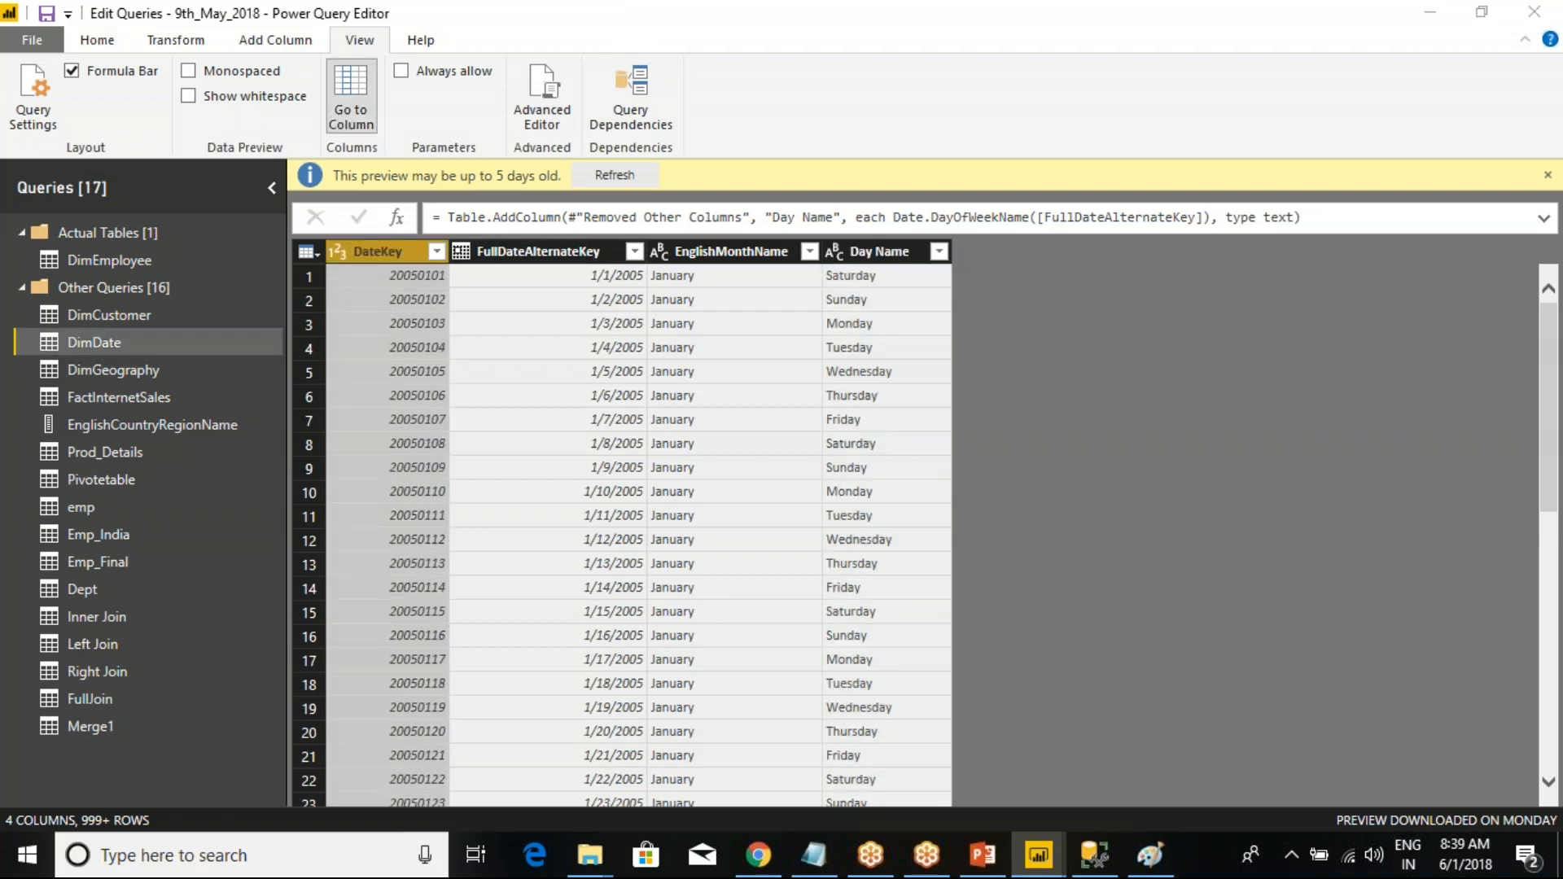
left_click(661, 225)
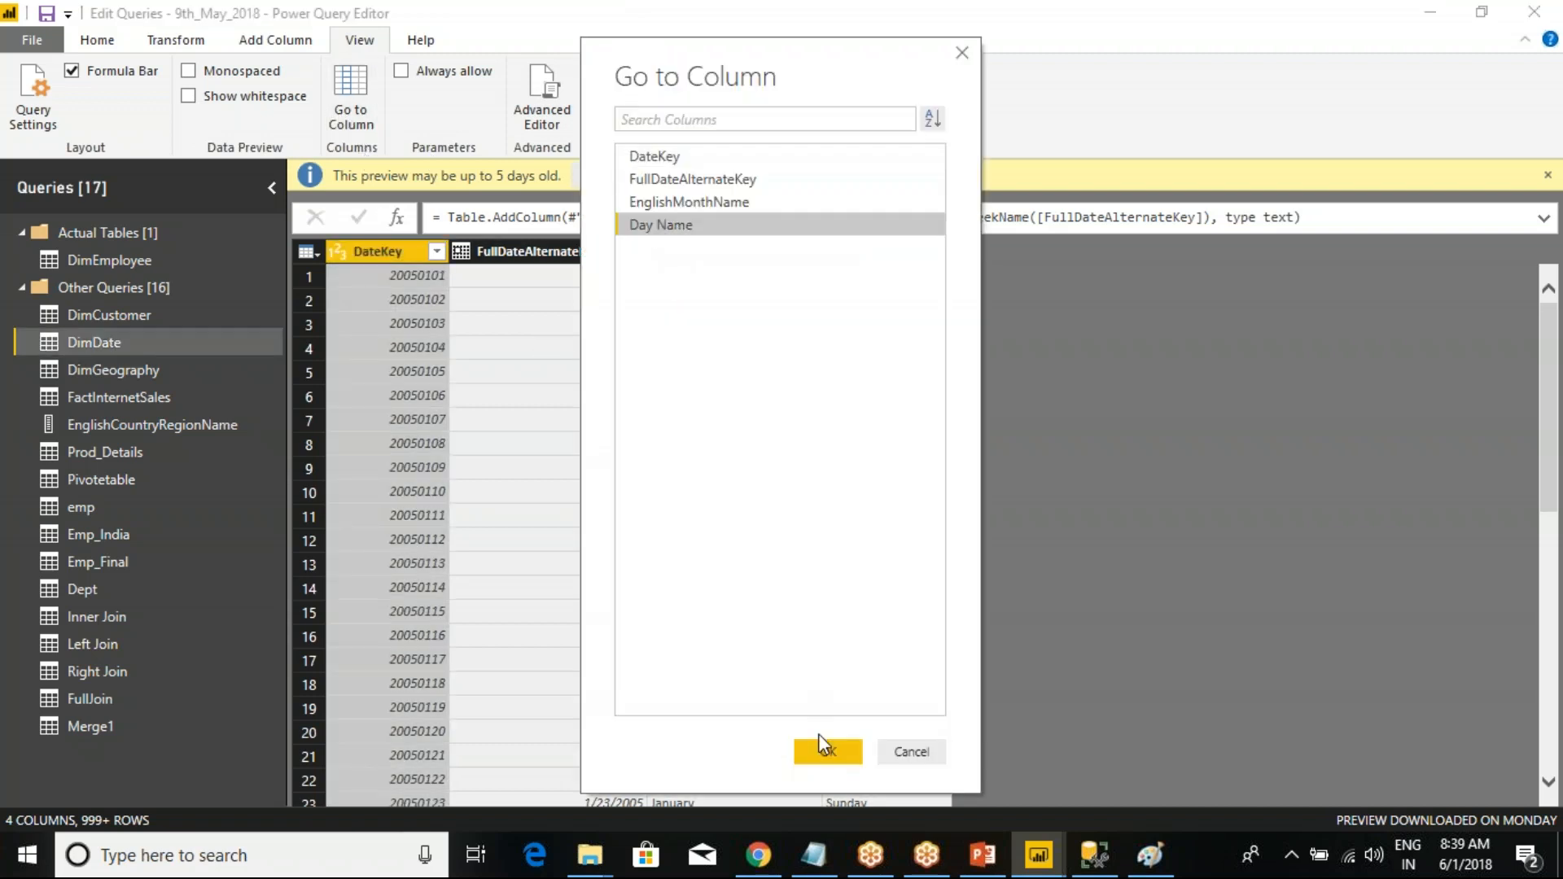
left_click(824, 747)
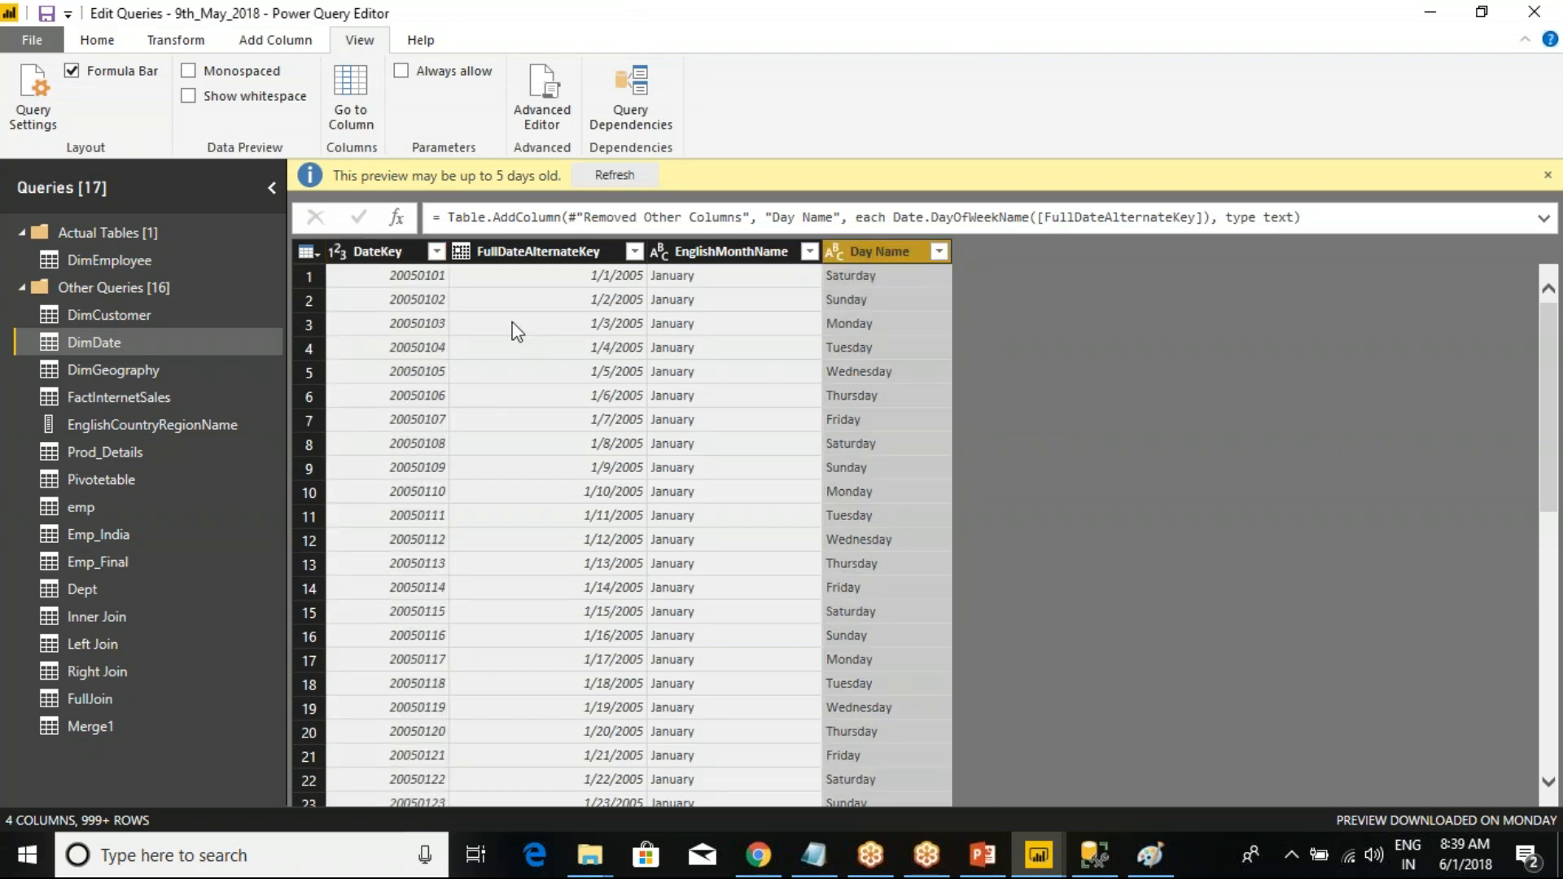
- Open the FactInternetSales query and use Go to Column with the search text Ship to jump to the ShipDate column
left_click(111, 399)
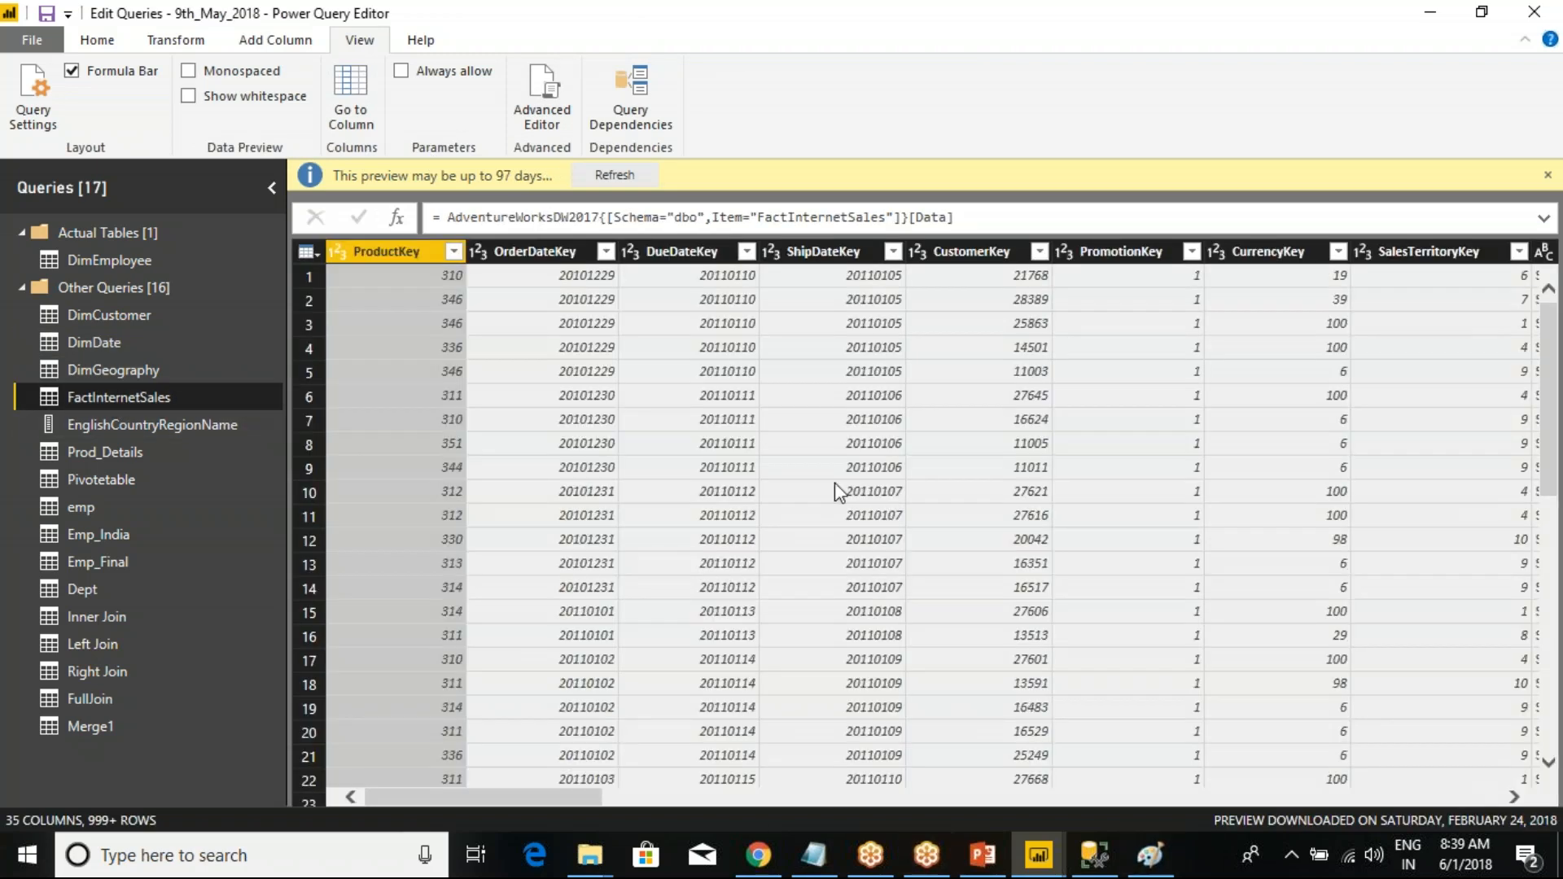
left_click(124, 368)
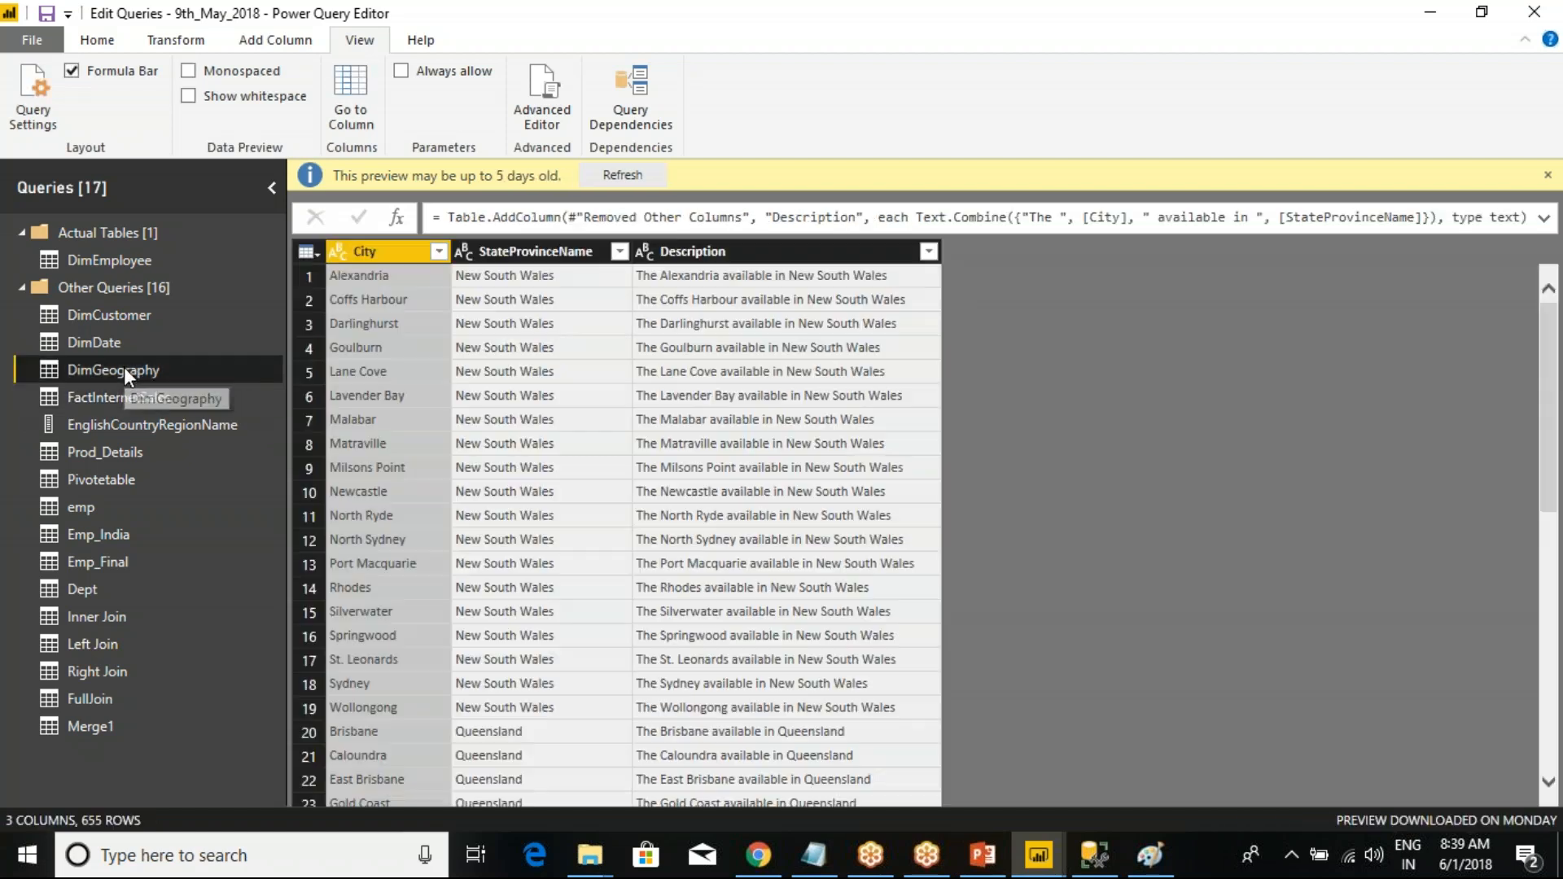
left_click(121, 396)
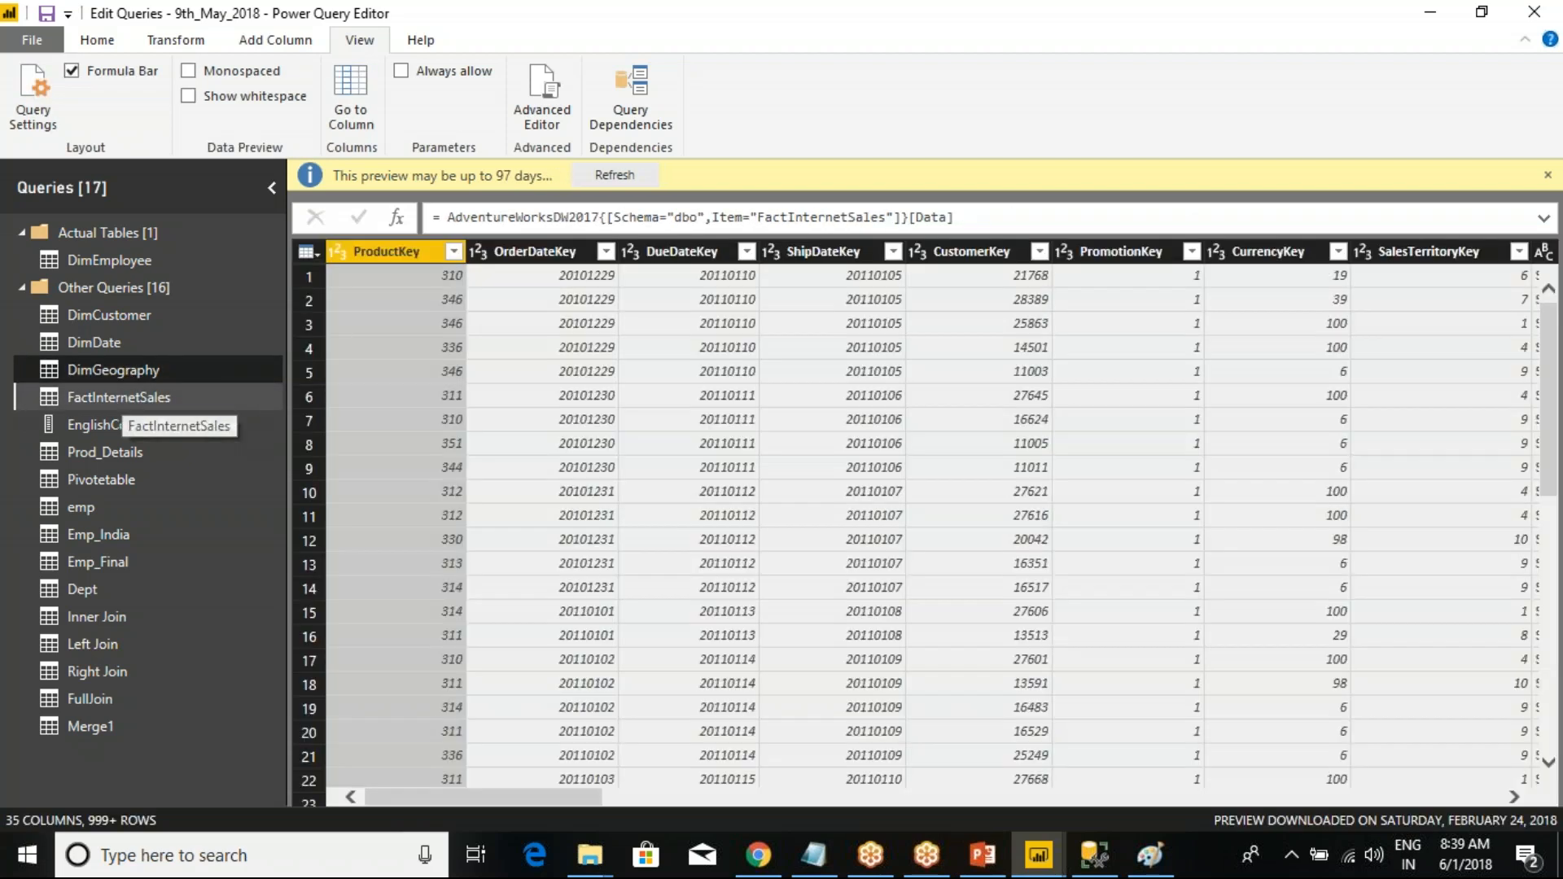
left_click_drag(565, 788, 537, 761)
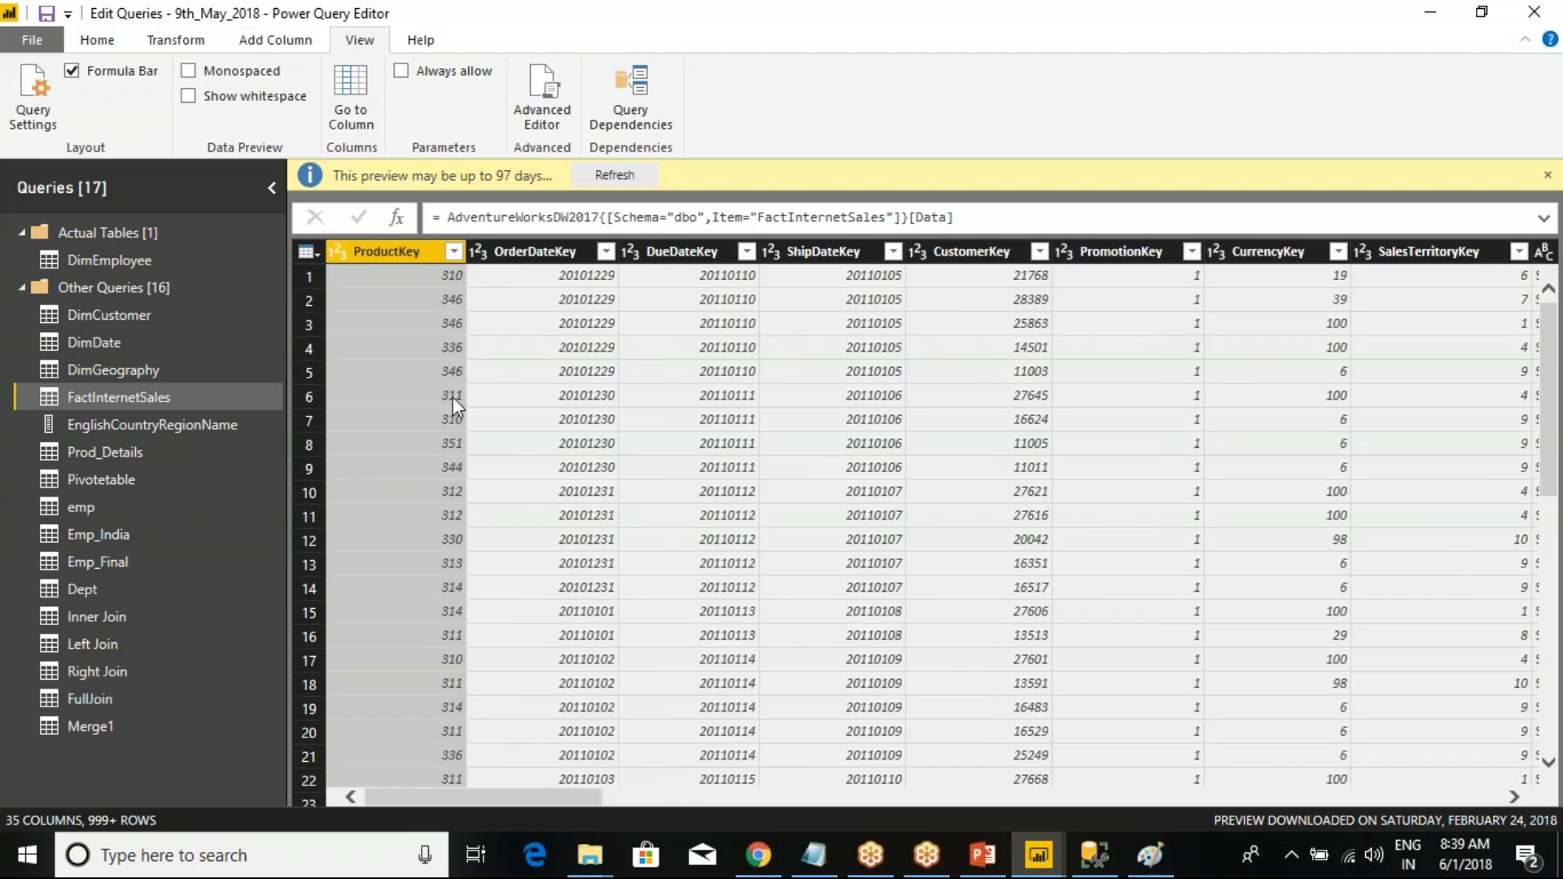
left_click(348, 114)
type("S")
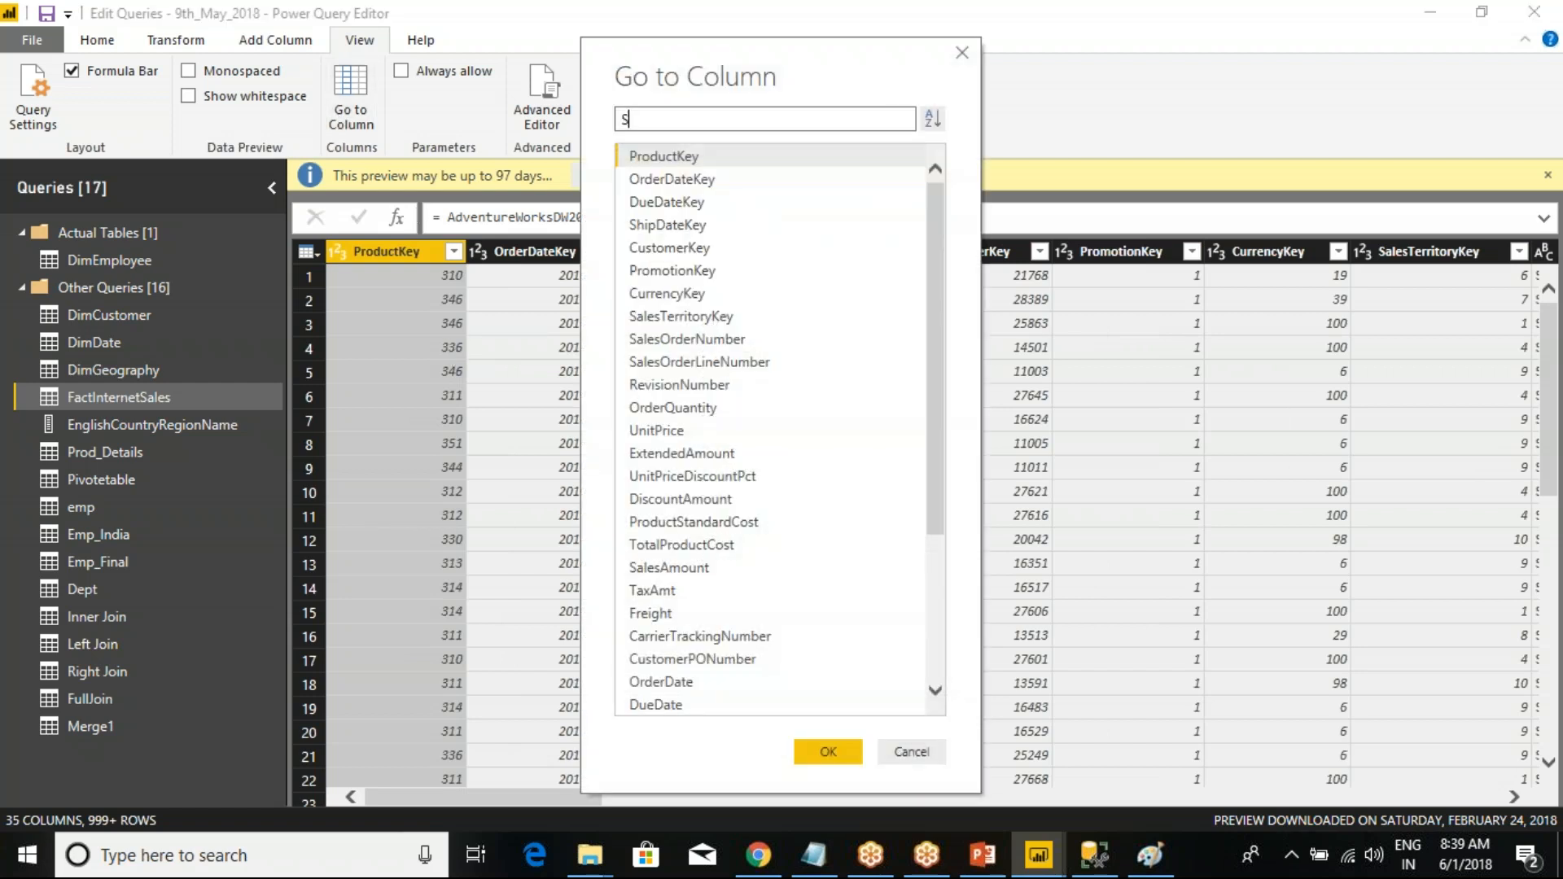
type("hip")
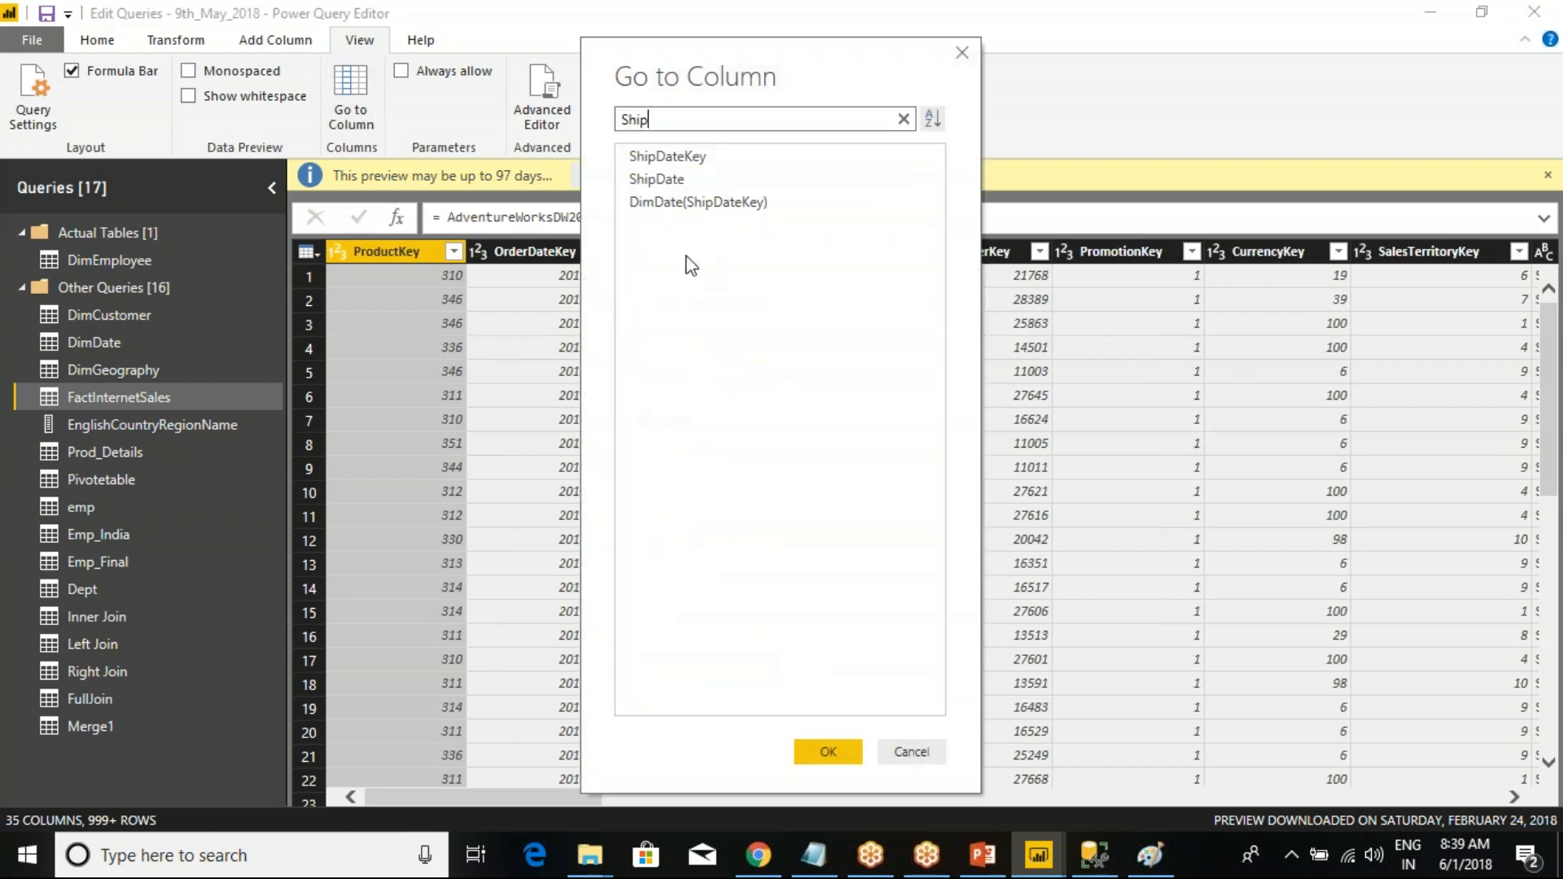
left_click(677, 181)
left_click(843, 753)
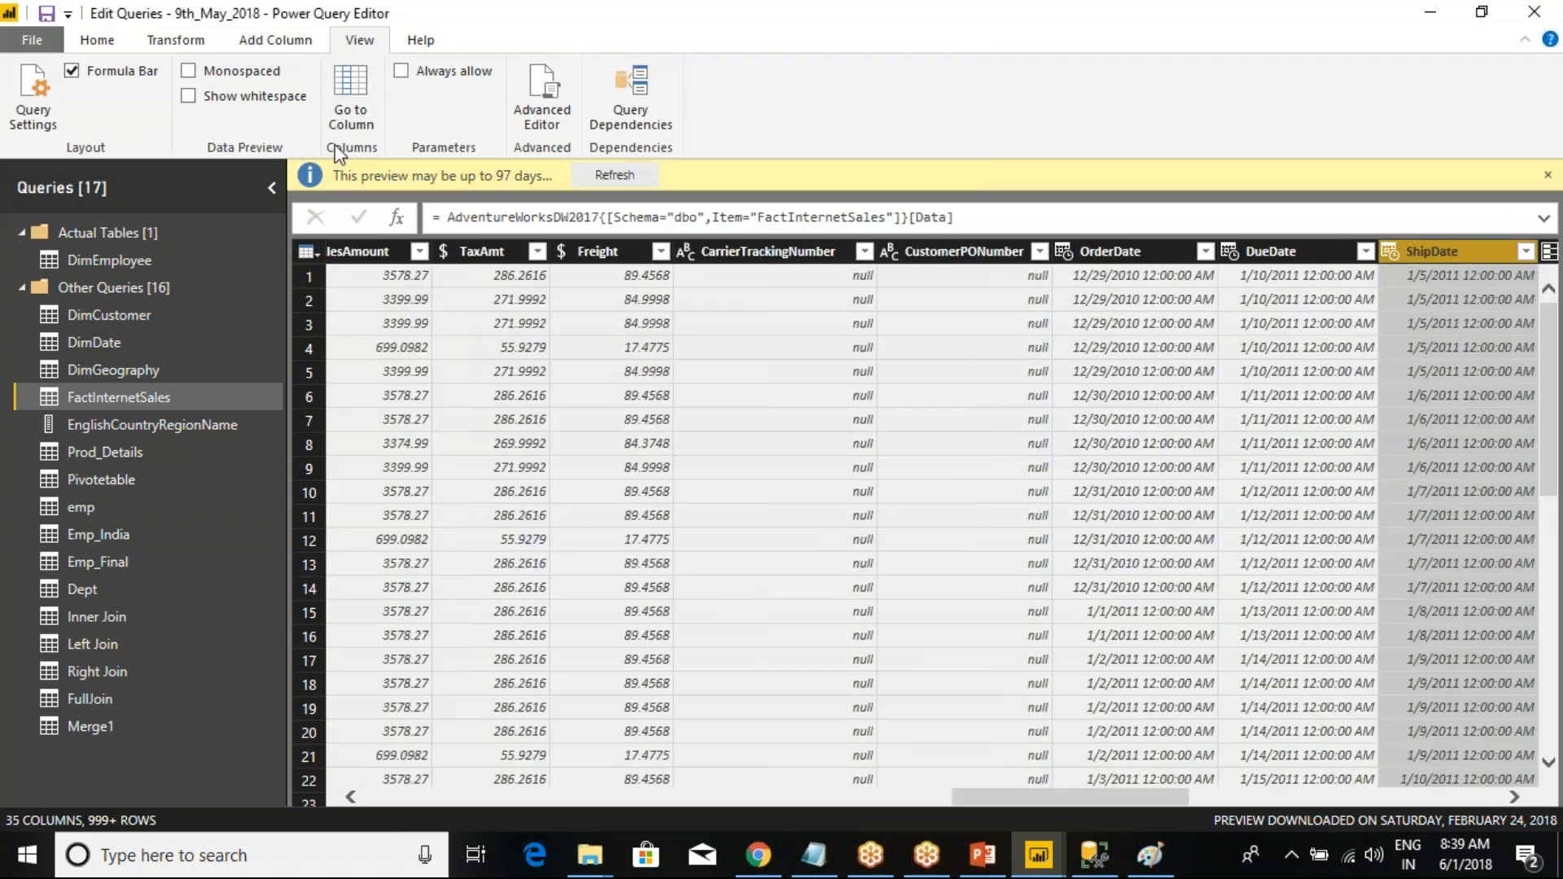
- Examine the FactInternetSales query code in the Advanced Editor, close it, and point out that query in the queries list
left_click(403, 73)
left_click(537, 122)
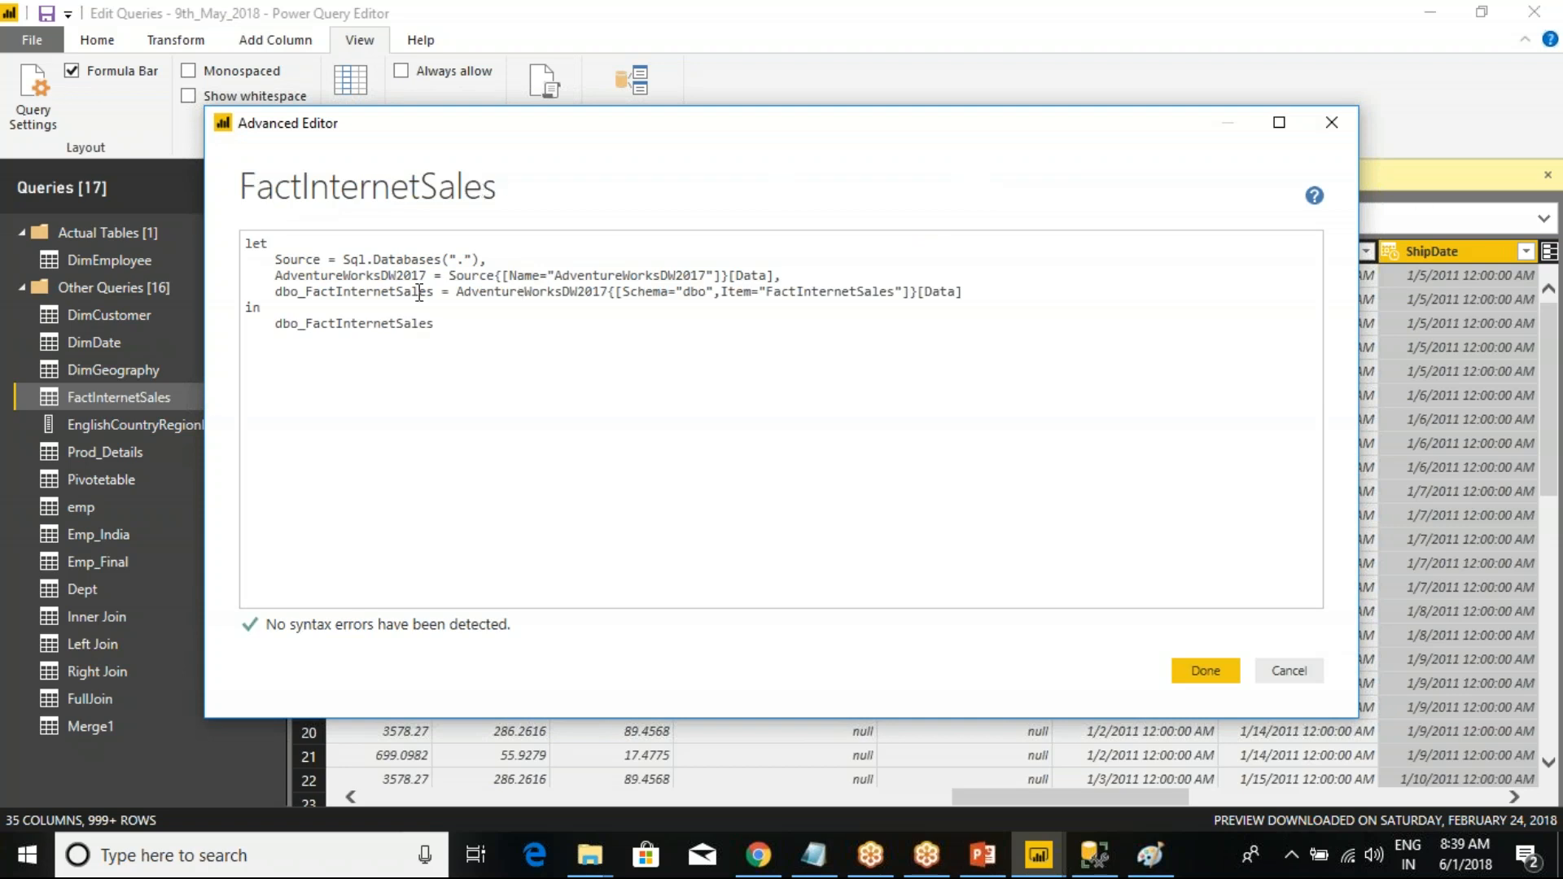
left_click(1331, 122)
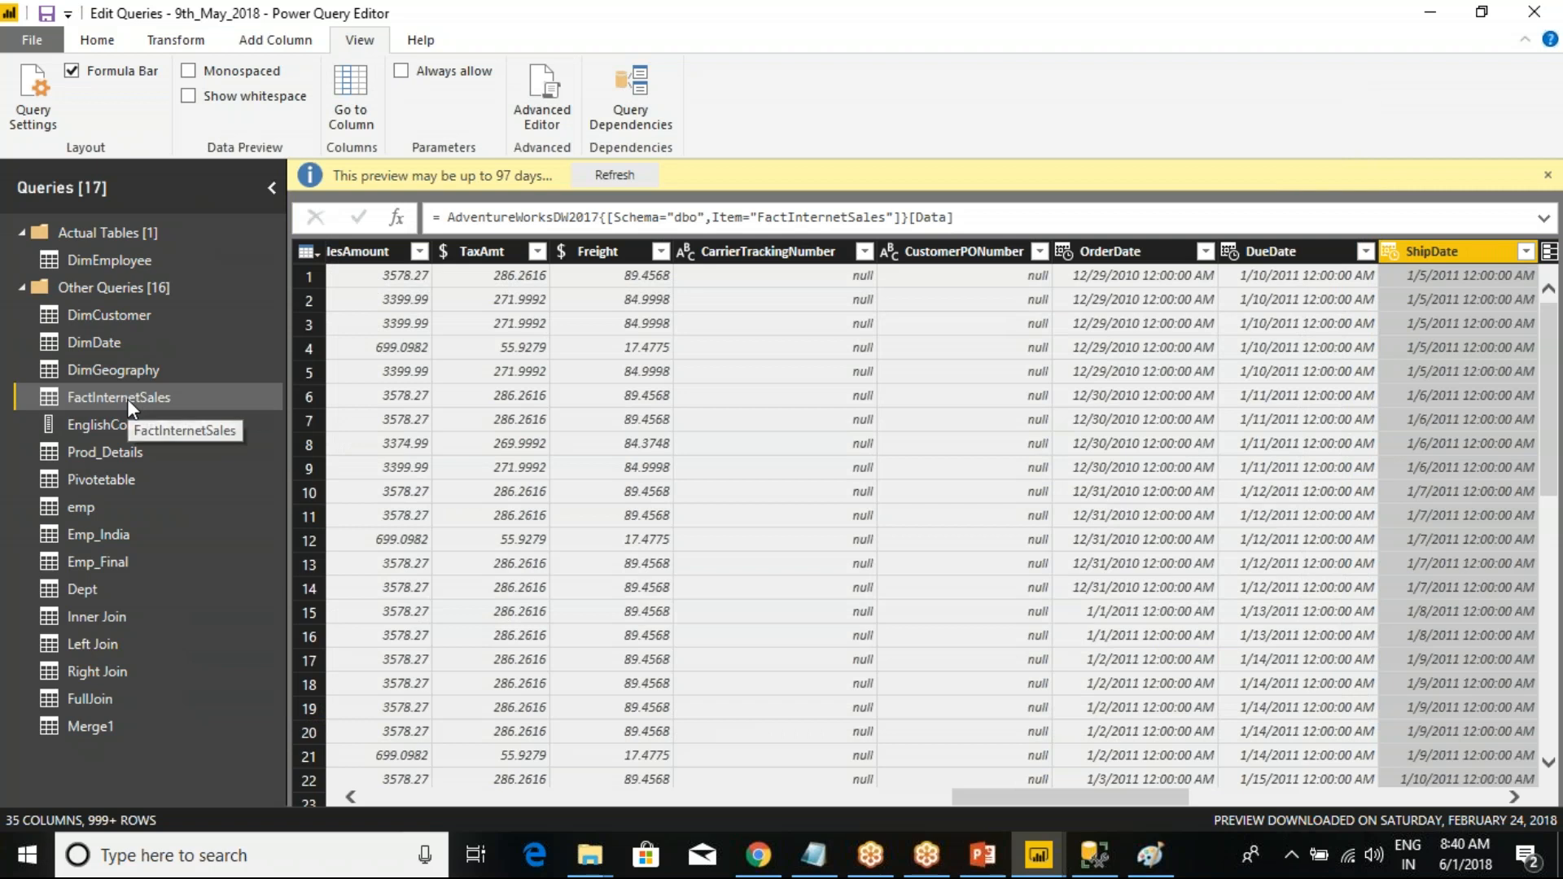
left_click_drag(13, 383, 206, 418)
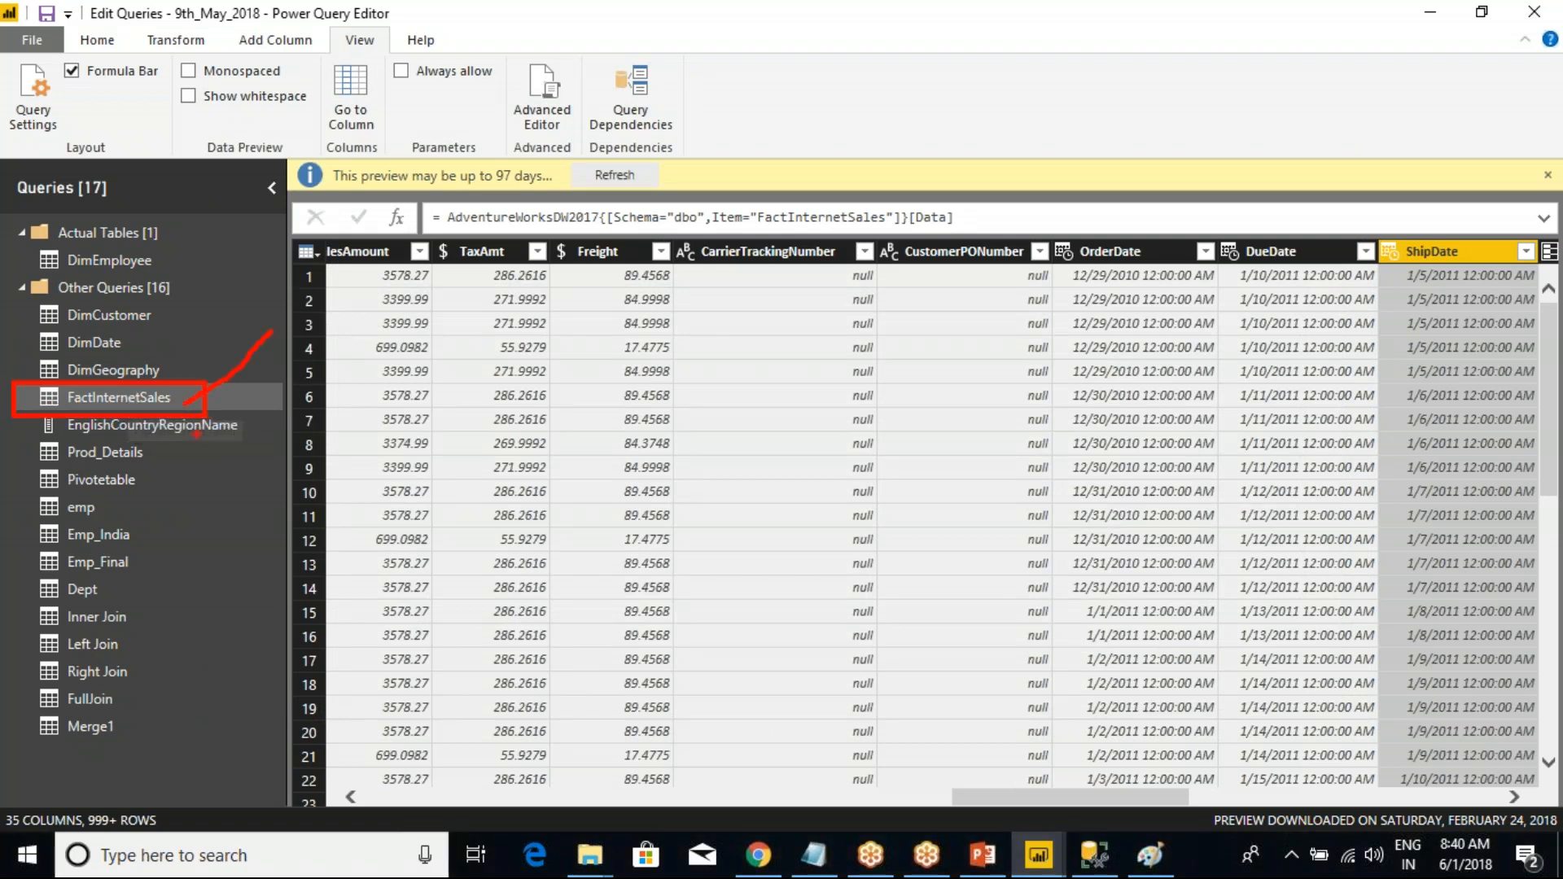
left_click_drag(225, 398, 279, 376)
key("Escape")
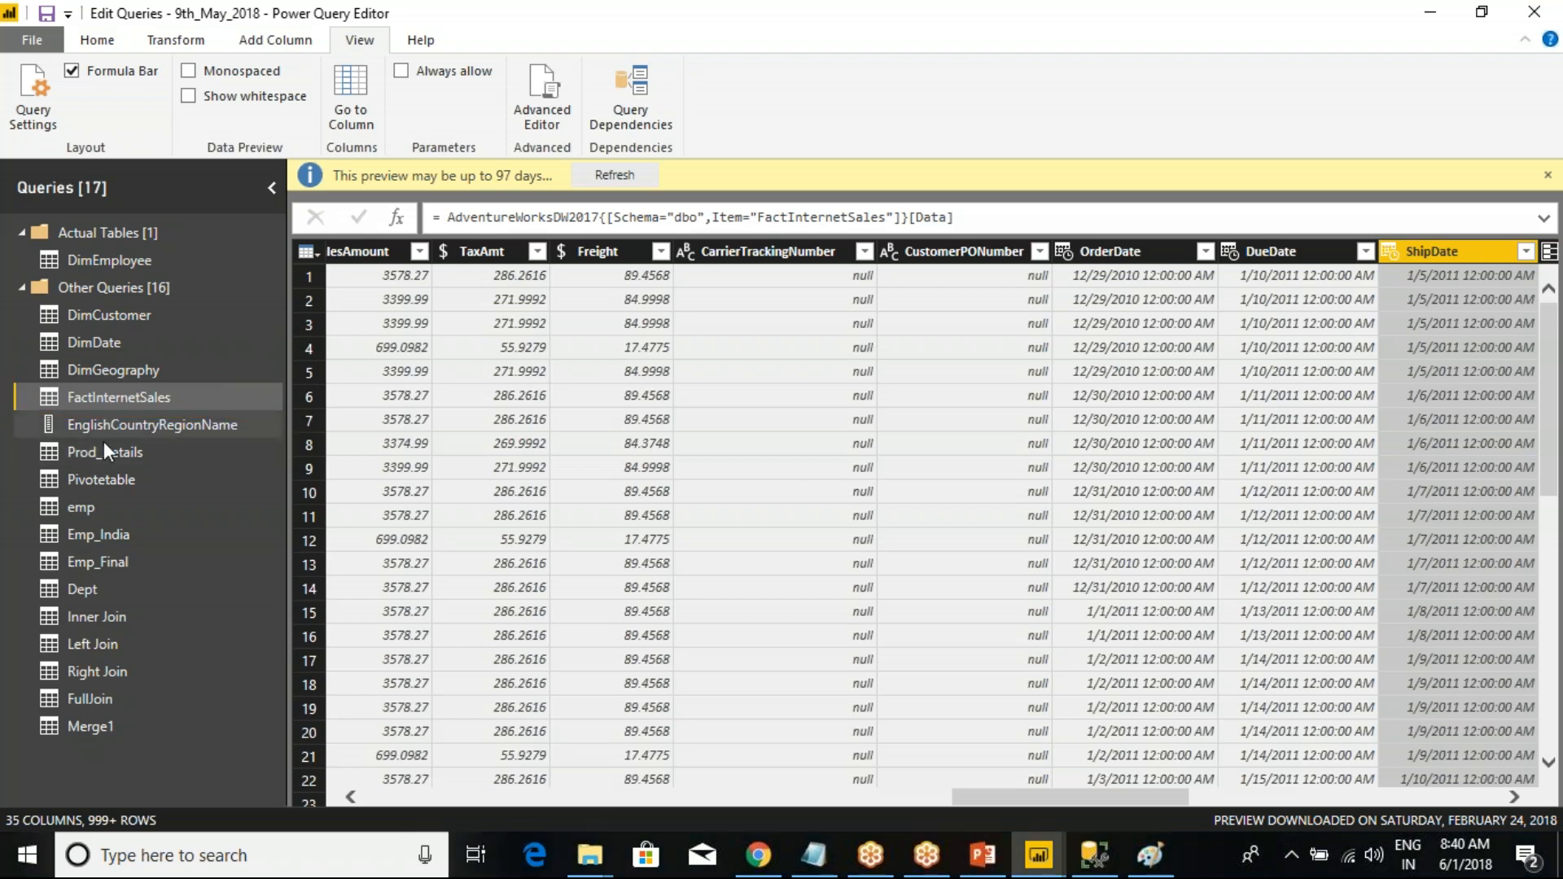
- Examine the emp query's Source and Changed Type code in the Advanced Editor with temporary markings, and close it without changes
left_click(71, 506)
left_click(540, 98)
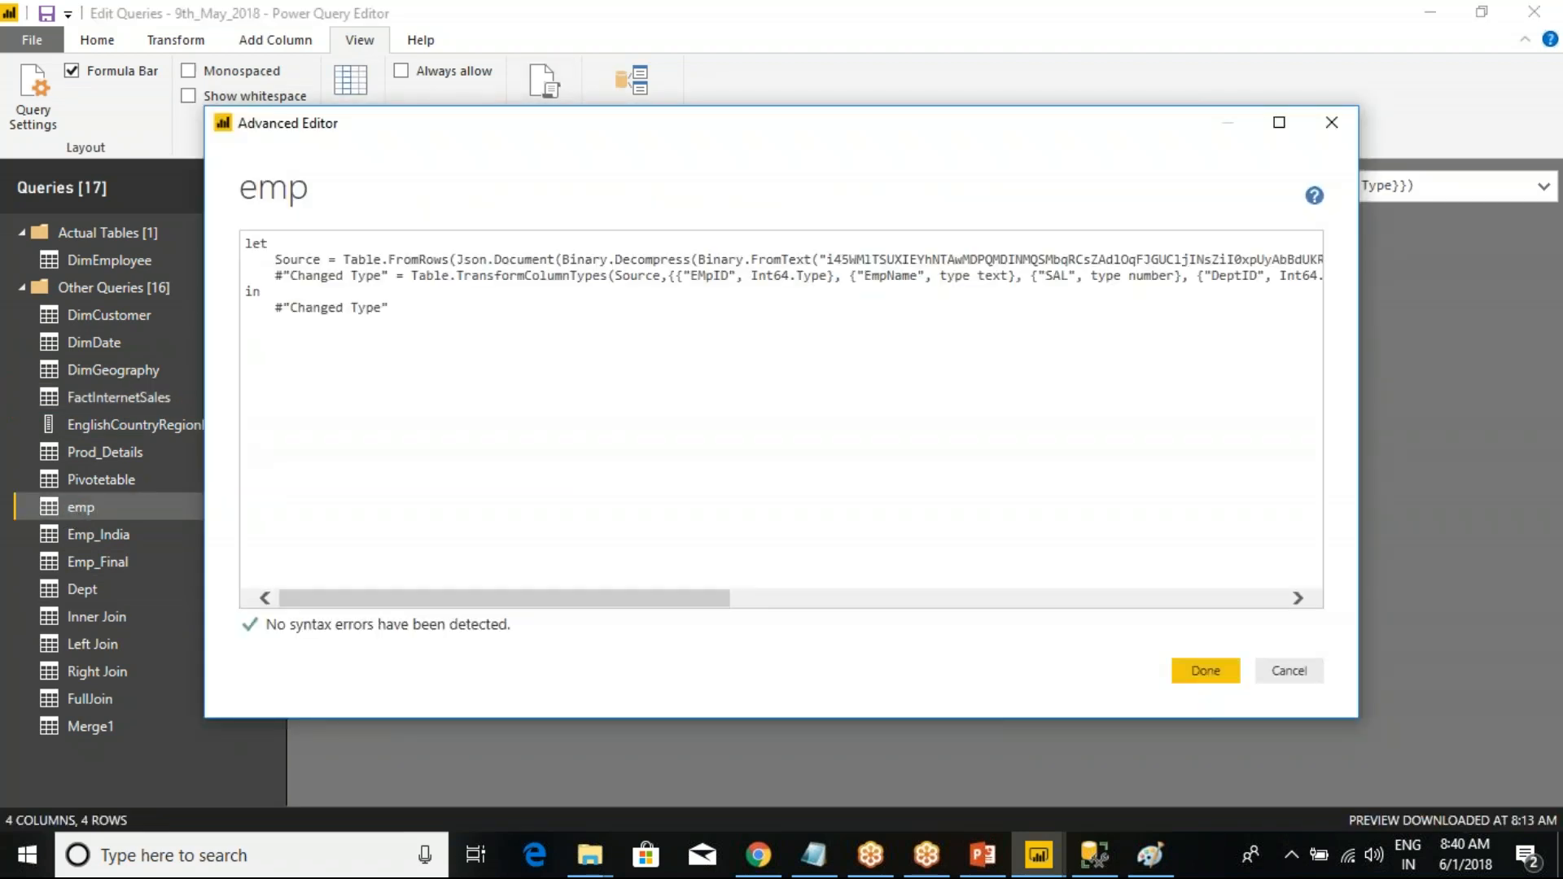
mouse_move(229, 222)
left_mouse_down()
mouse_move(965, 339)
mouse_move(1354, 360)
left_mouse_up()
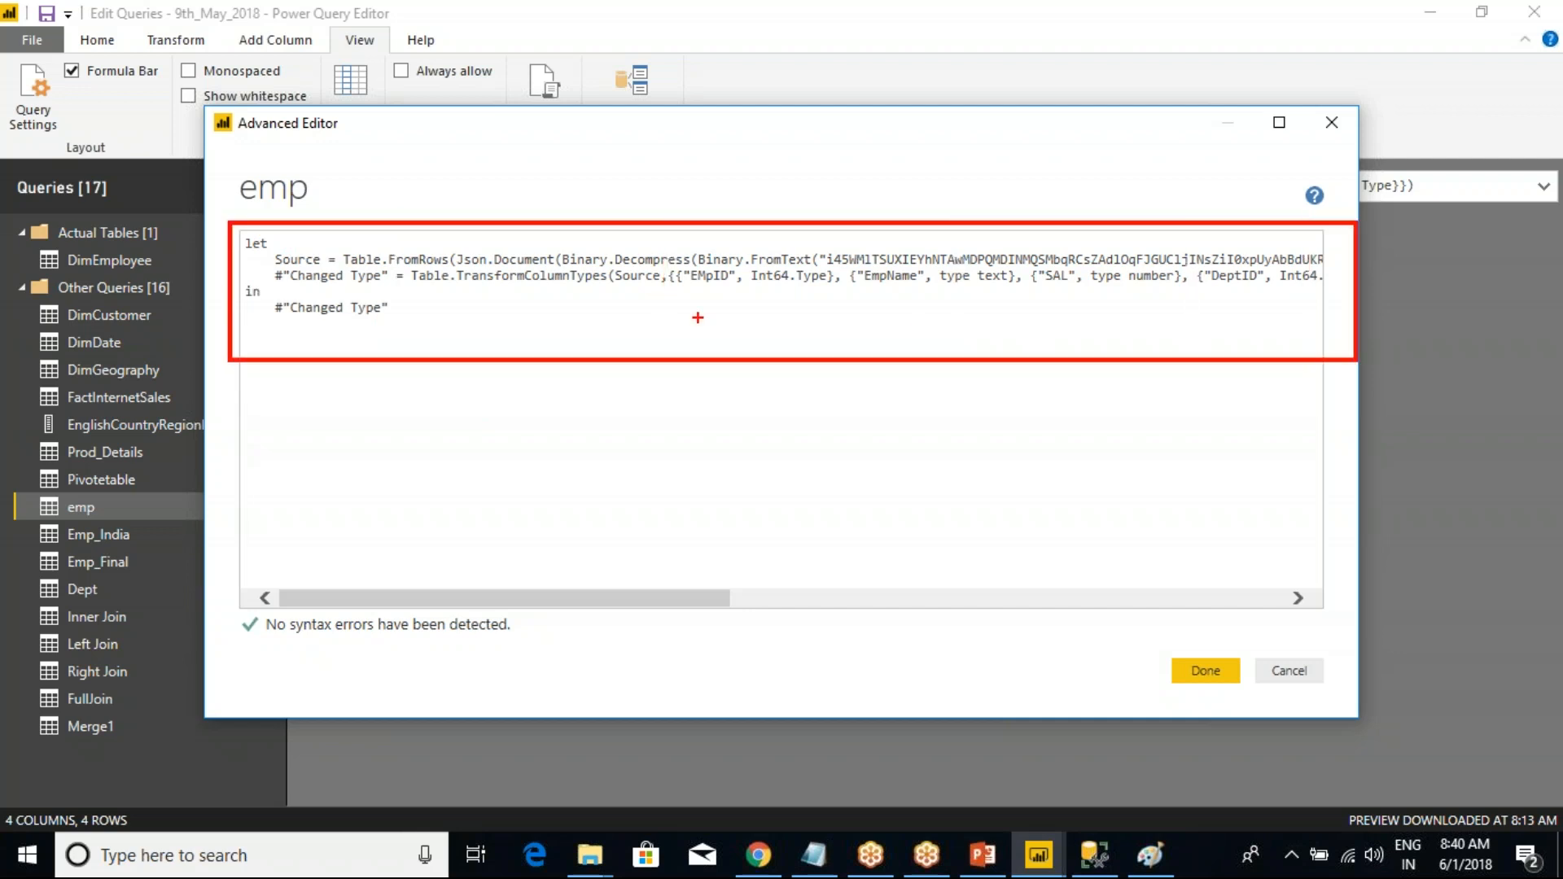
left_click_drag(461, 258, 512, 238)
left_click_drag(788, 262, 828, 240)
left_click_drag(712, 305, 718, 333)
left_click_drag(772, 282, 795, 338)
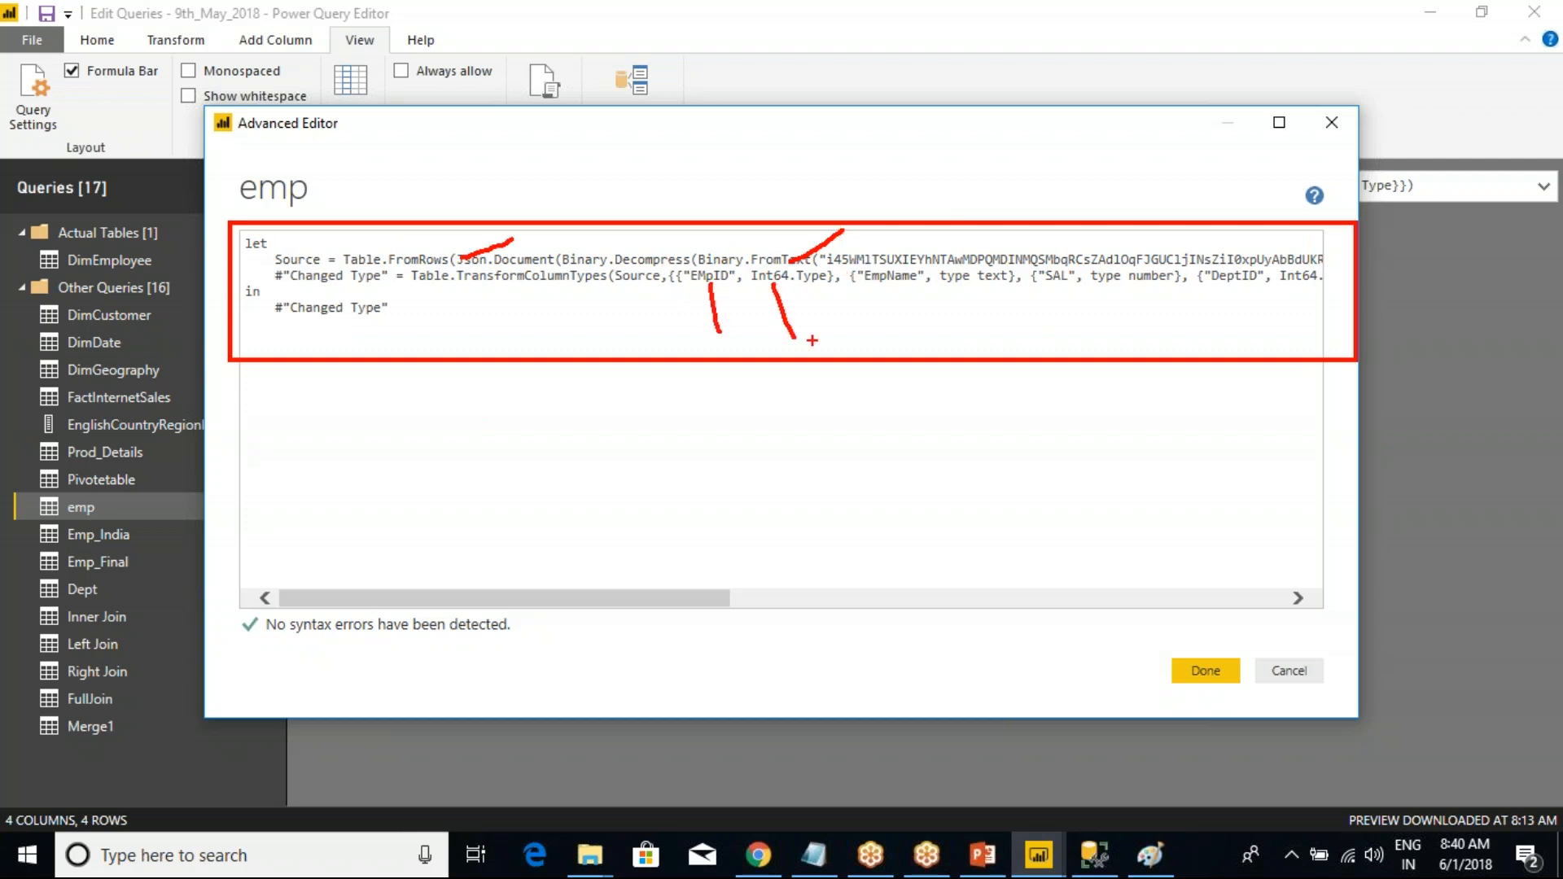
left_click_drag(883, 285, 898, 339)
left_click_drag(980, 279, 1001, 327)
mouse_move(1300, 308)
left_mouse_down()
mouse_move(1245, 249)
mouse_move(609, 192)
mouse_move(237, 238)
mouse_move(308, 303)
left_mouse_up()
mouse_move(1169, 317)
left_mouse_down()
mouse_move(1066, 238)
mouse_move(462, 244)
left_mouse_up()
key("Escape")
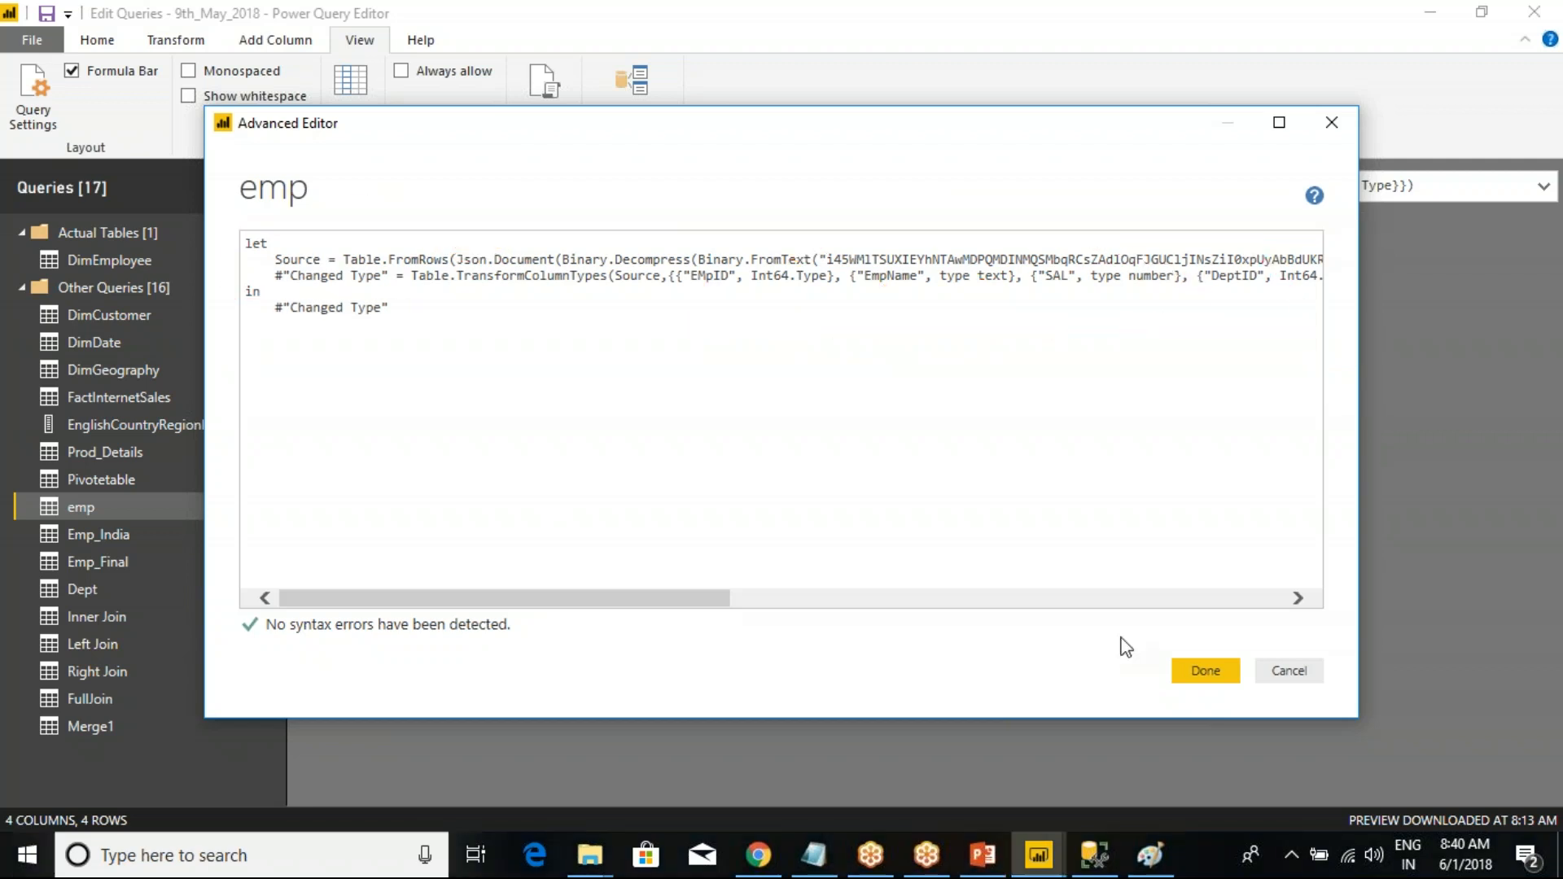
left_click(1298, 680)
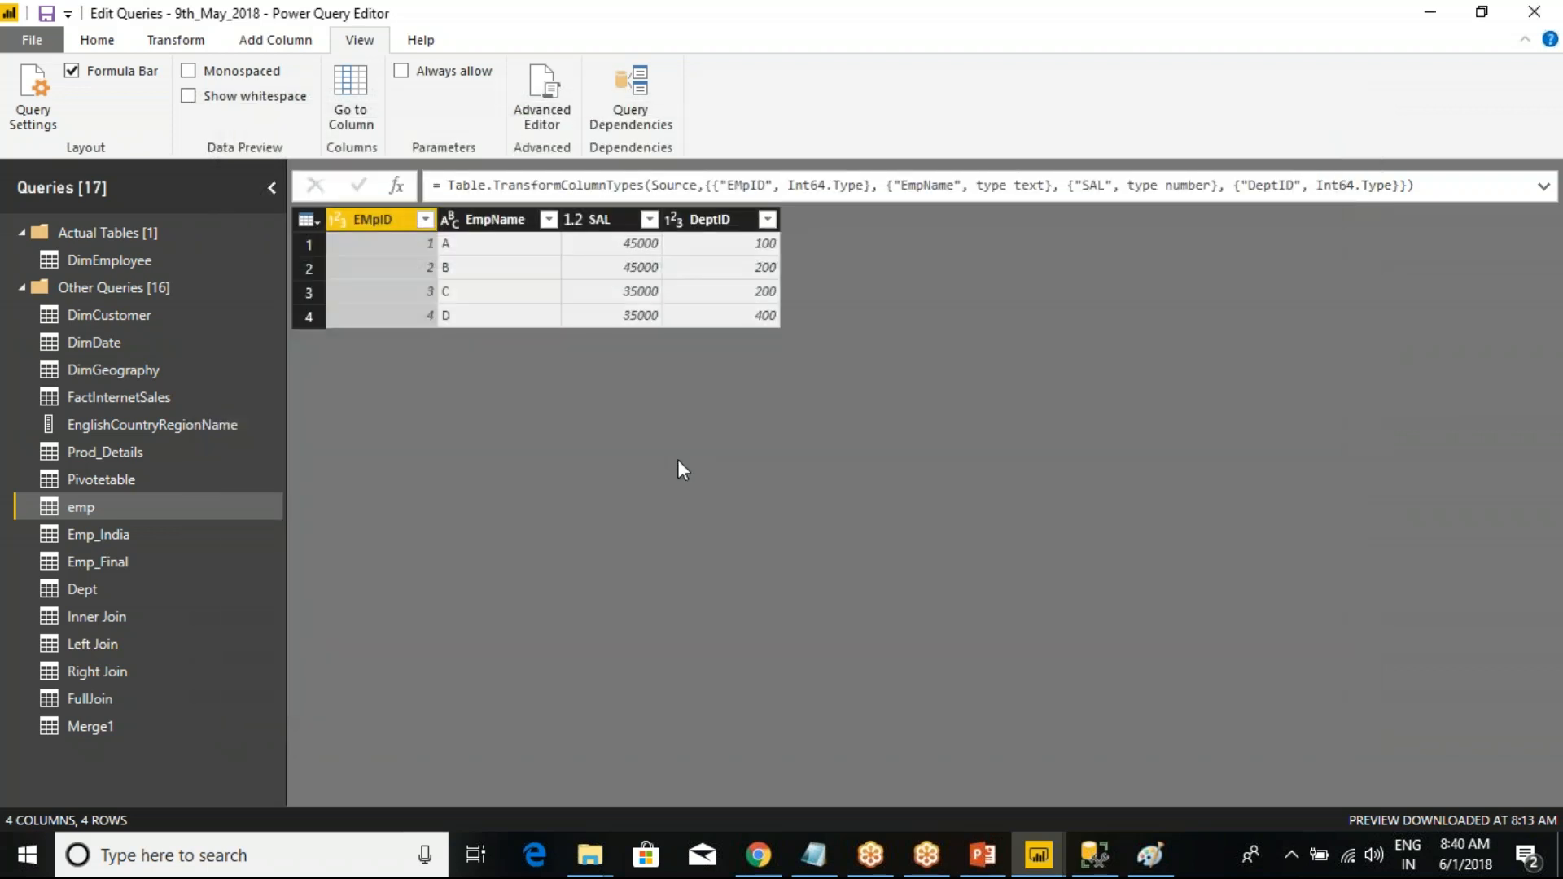
- Open the Query Dependencies diagram, maximize it and enlarge it until the query names are readable
left_click(629, 122)
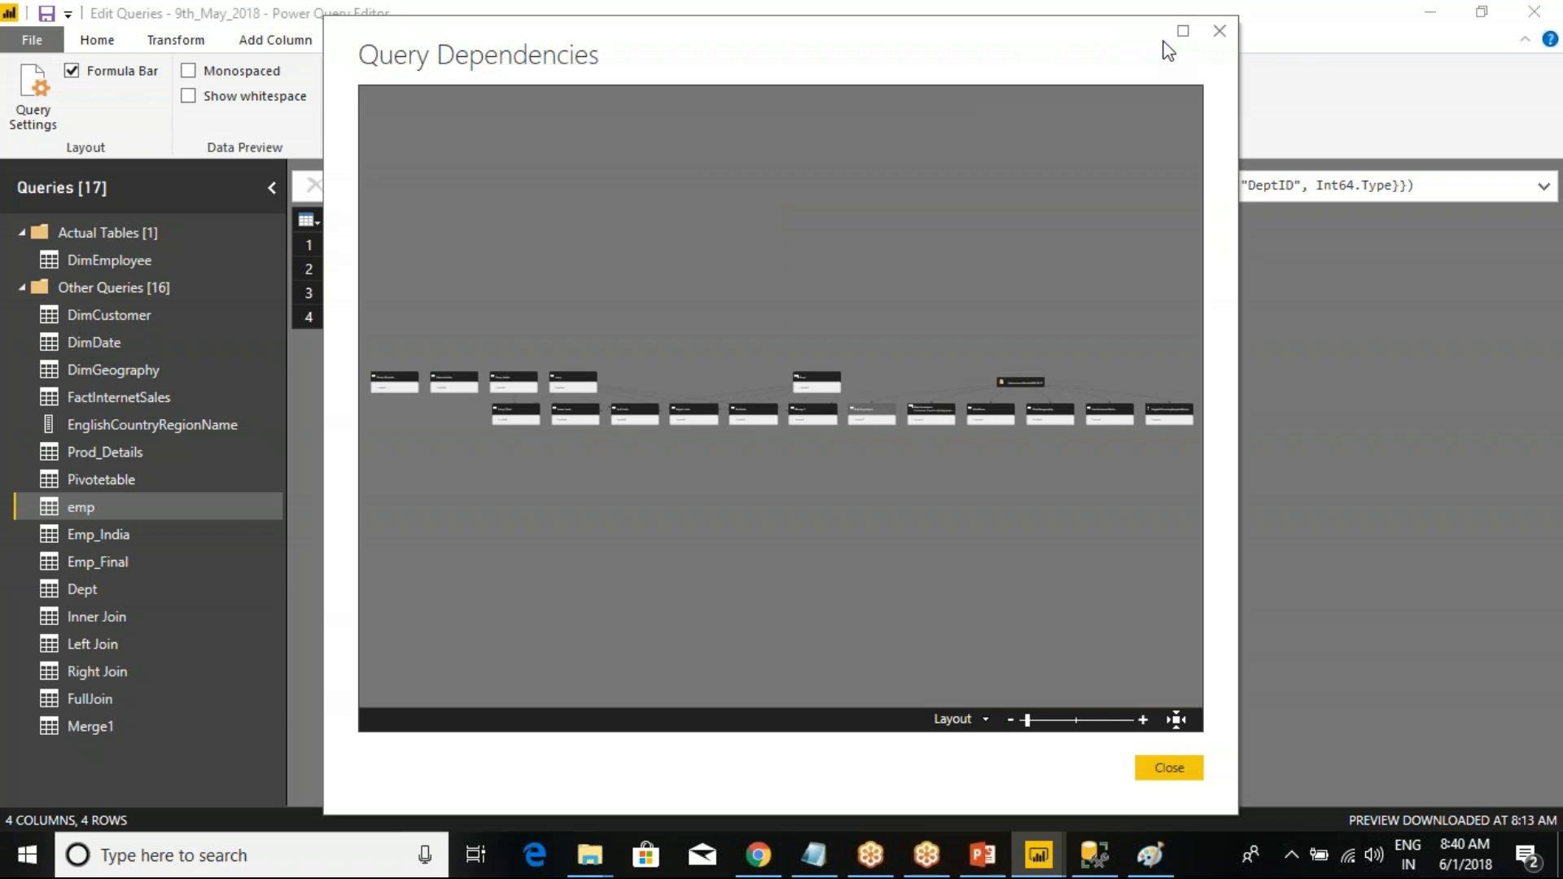
left_click(1182, 33)
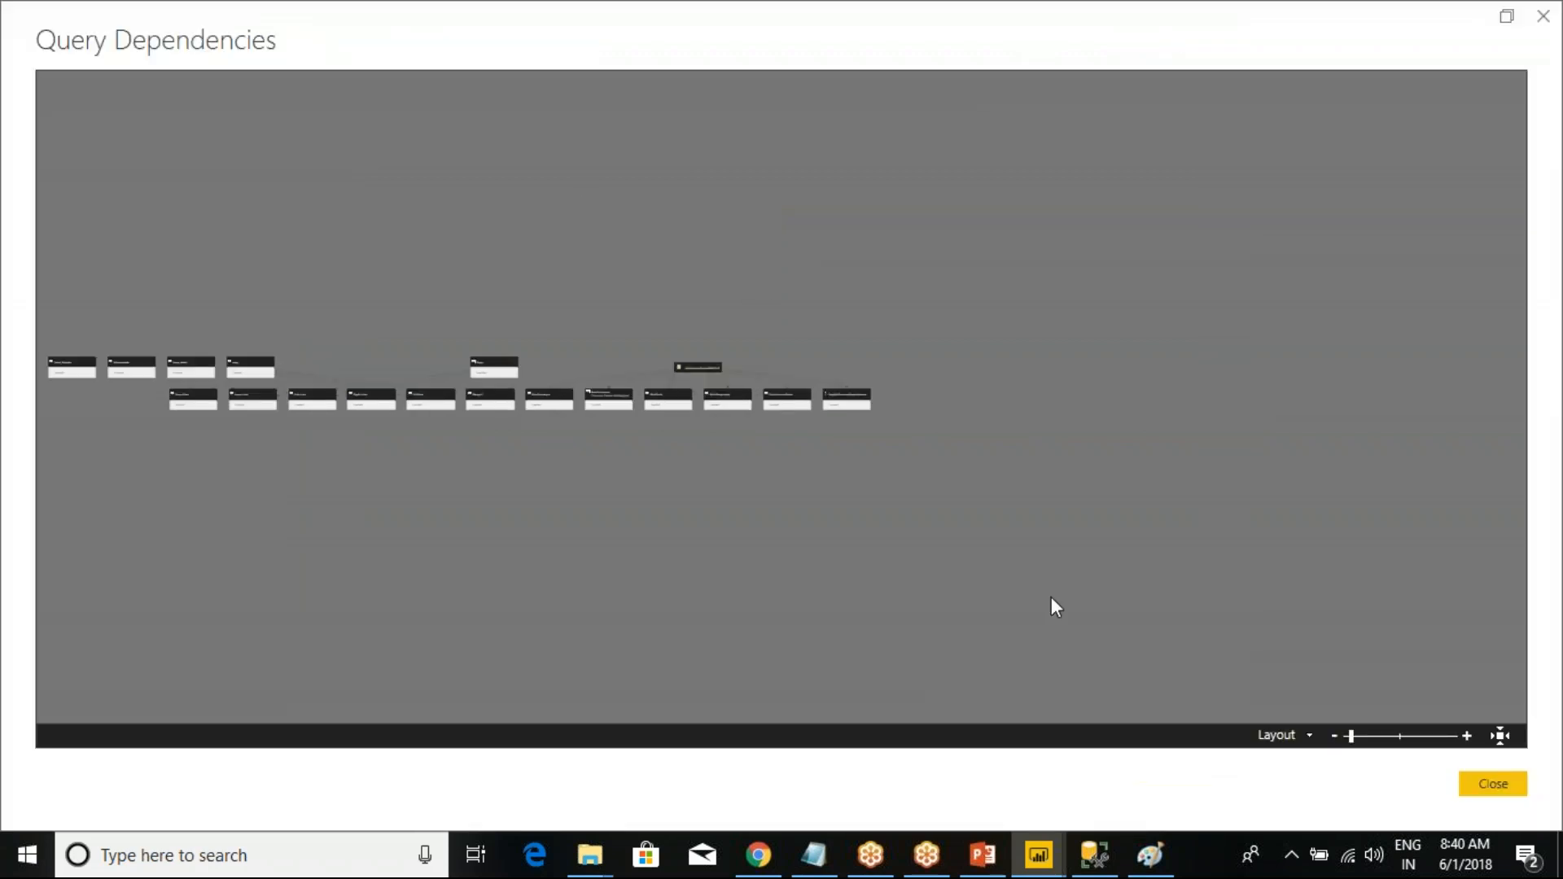
left_click(1466, 736)
left_click(1466, 736)
left_click(1465, 735)
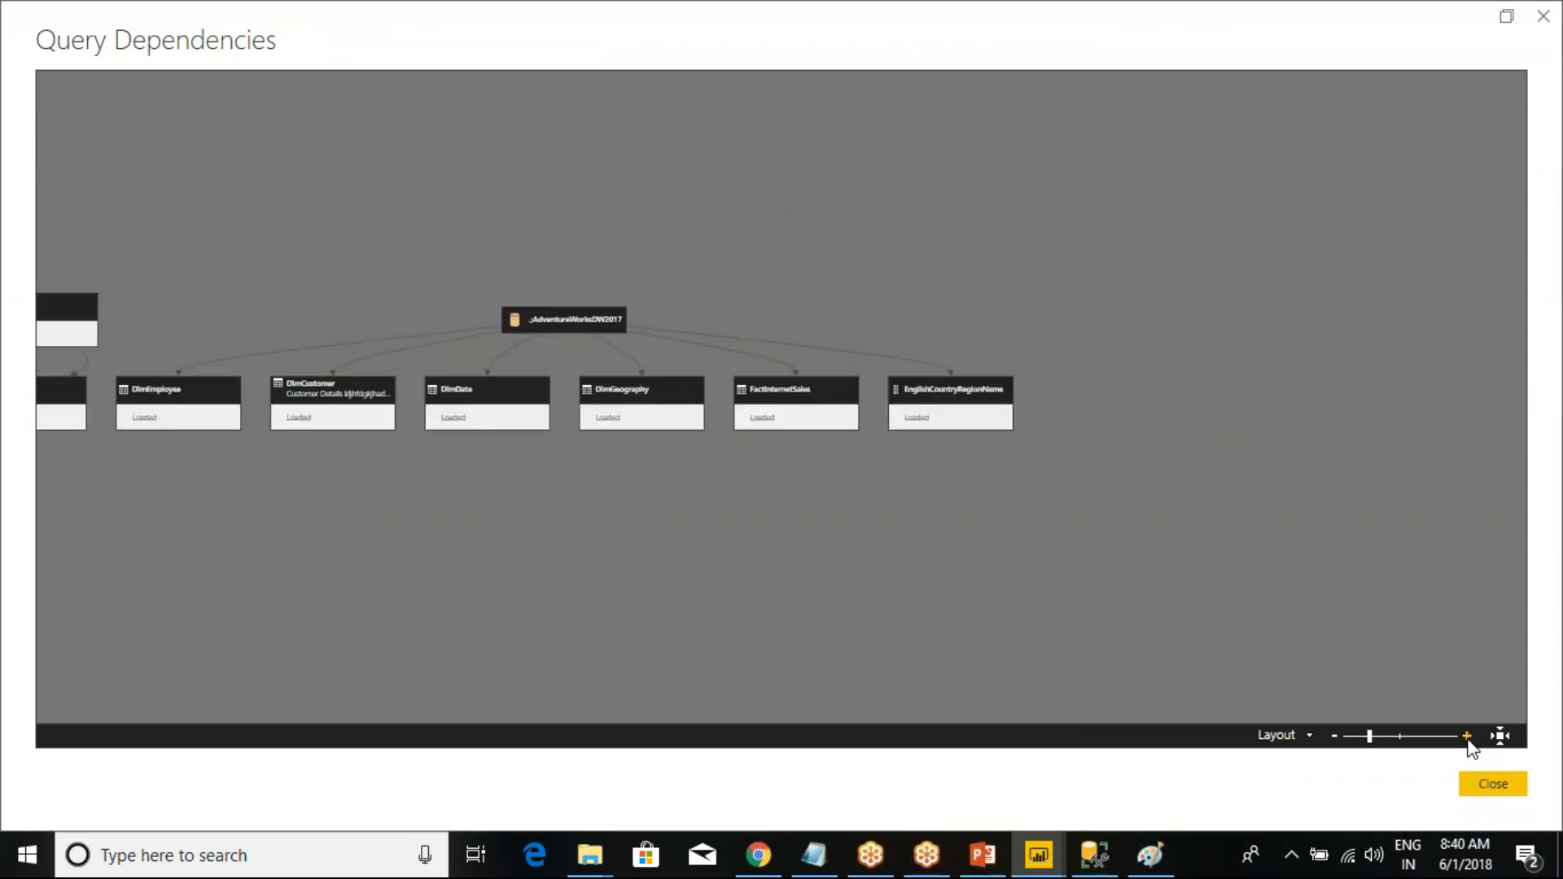
left_click(1466, 735)
left_click(1466, 735)
left_click(1466, 736)
- Examine the Dept query and its dependent queries, including FullJoin and Merge1, in the dependencies diagram
left_click_drag(399, 316, 674, 271)
mouse_move(471, 503)
left_mouse_down()
mouse_move(842, 495)
mouse_move(584, 518)
mouse_move(1113, 536)
left_mouse_up()
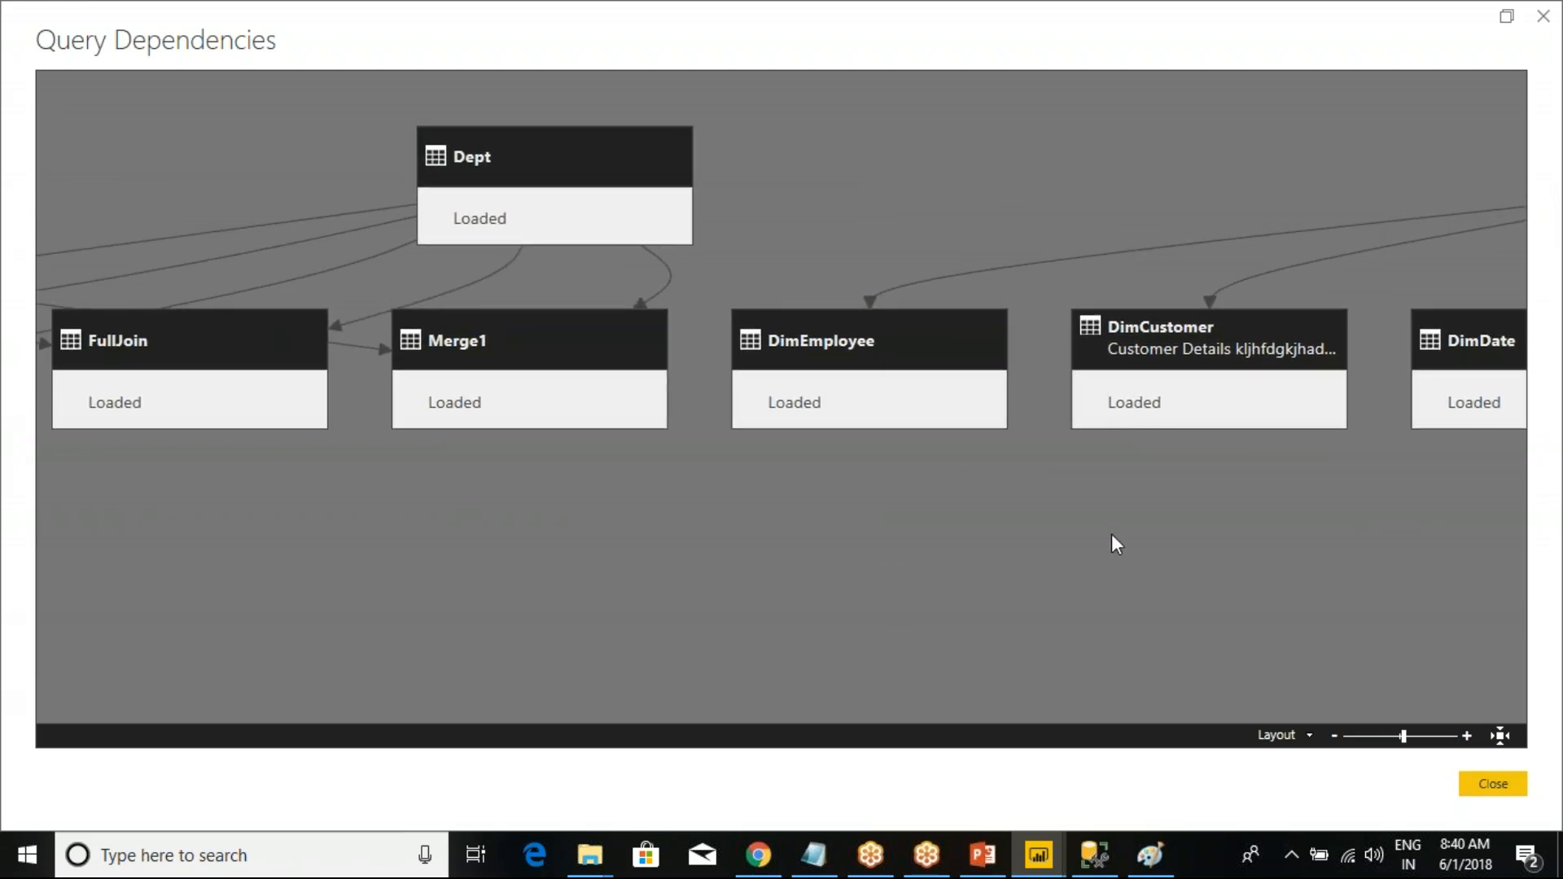
left_click_drag(656, 570, 806, 569)
left_click_drag(571, 530, 682, 598)
left_click_drag(848, 236, 581, 130)
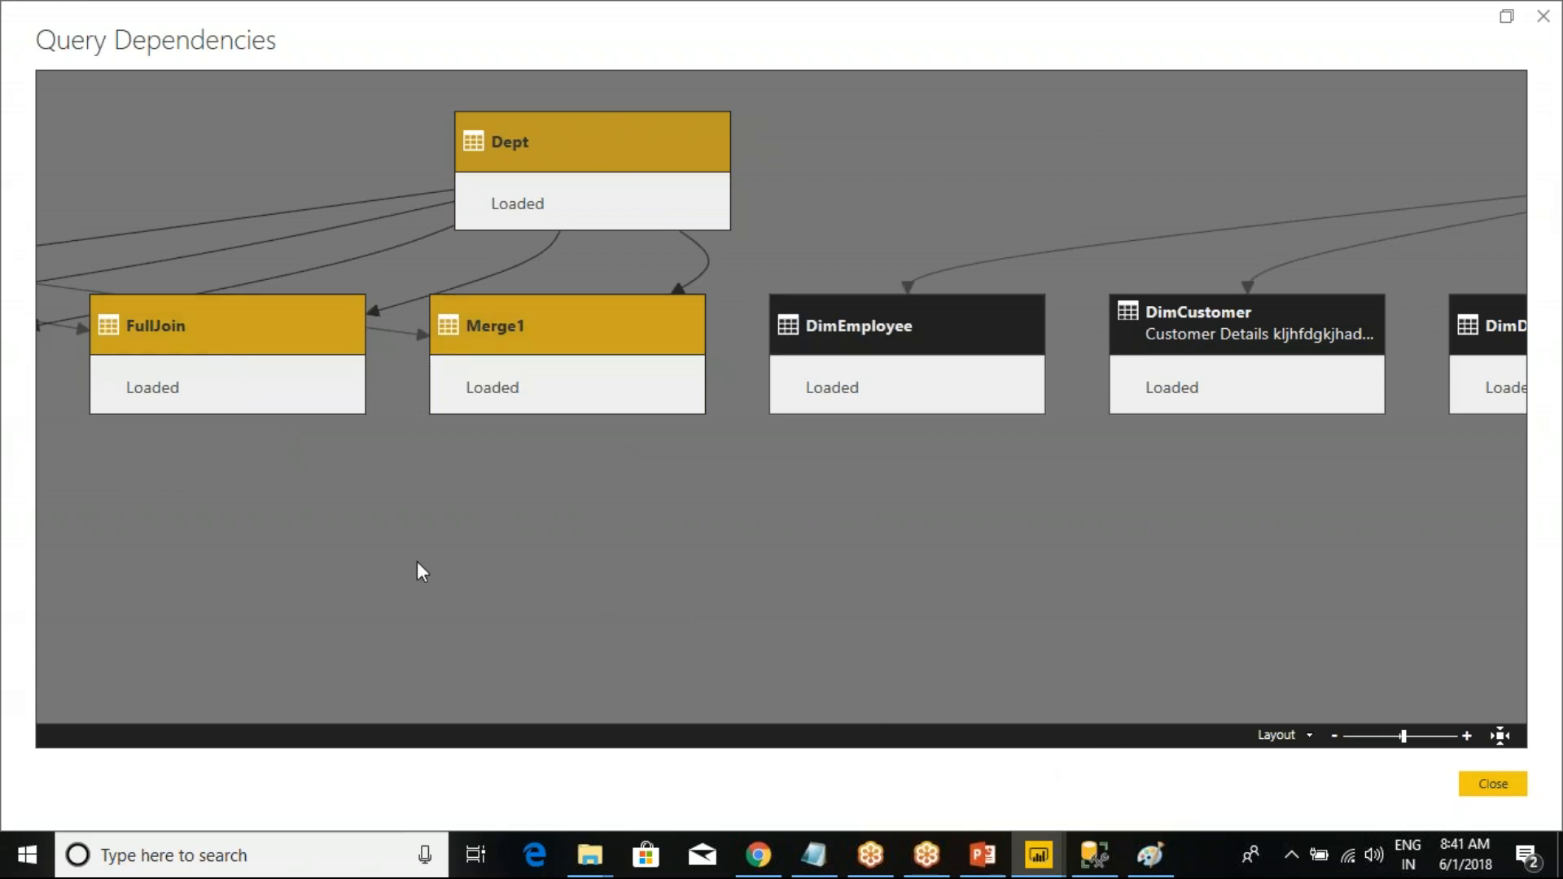
left_click_drag(421, 571, 974, 617)
left_click_drag(554, 578, 868, 589)
left_click_drag(667, 579, 97, 453)
left_click_drag(958, 462, 174, 499)
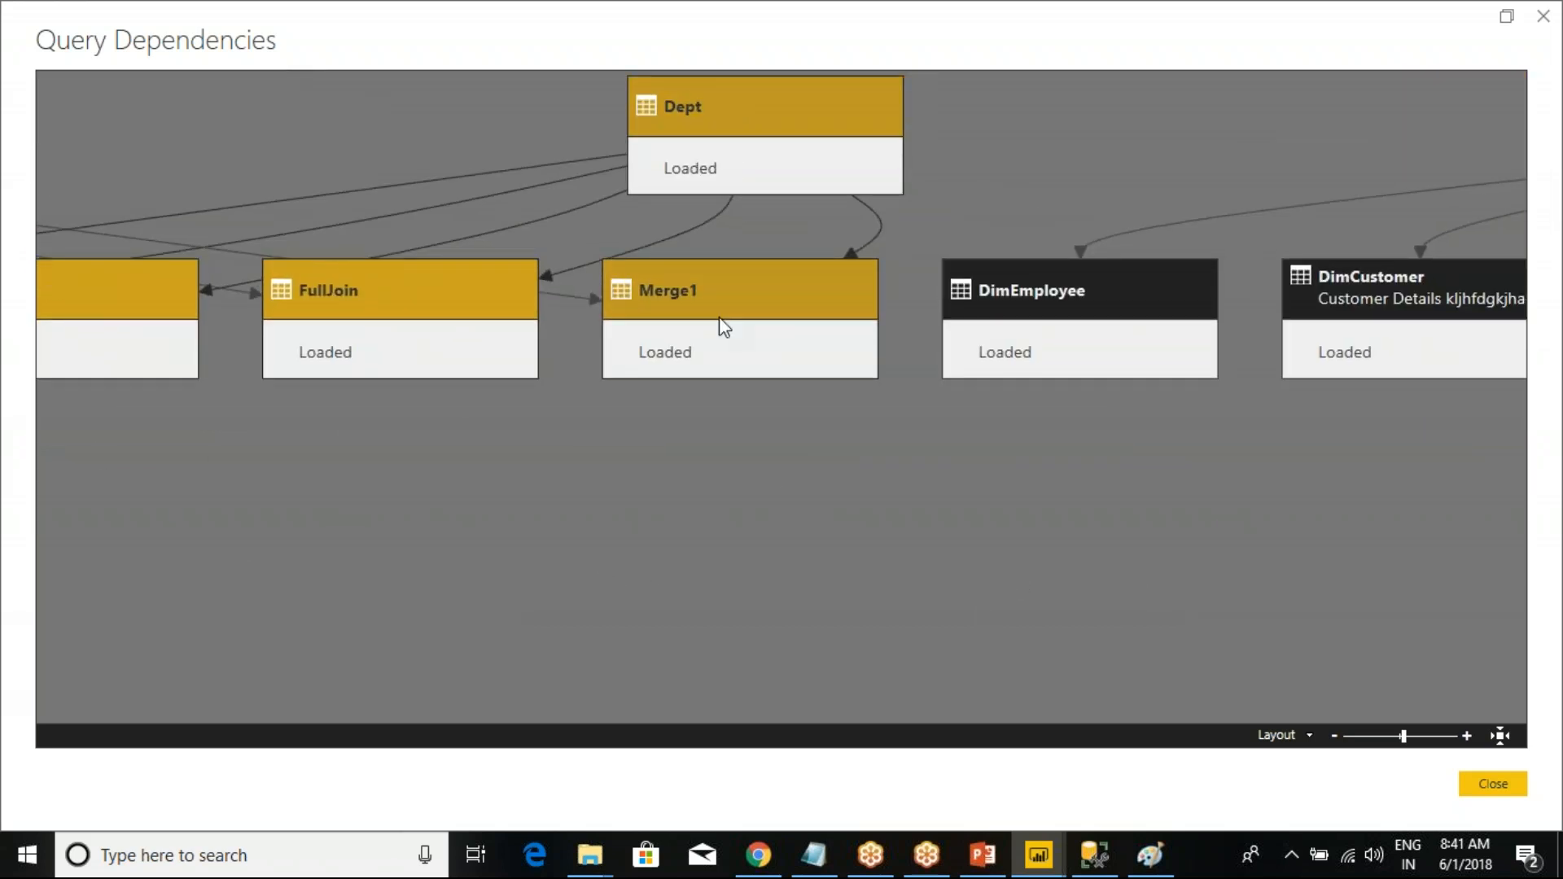
left_click(769, 313)
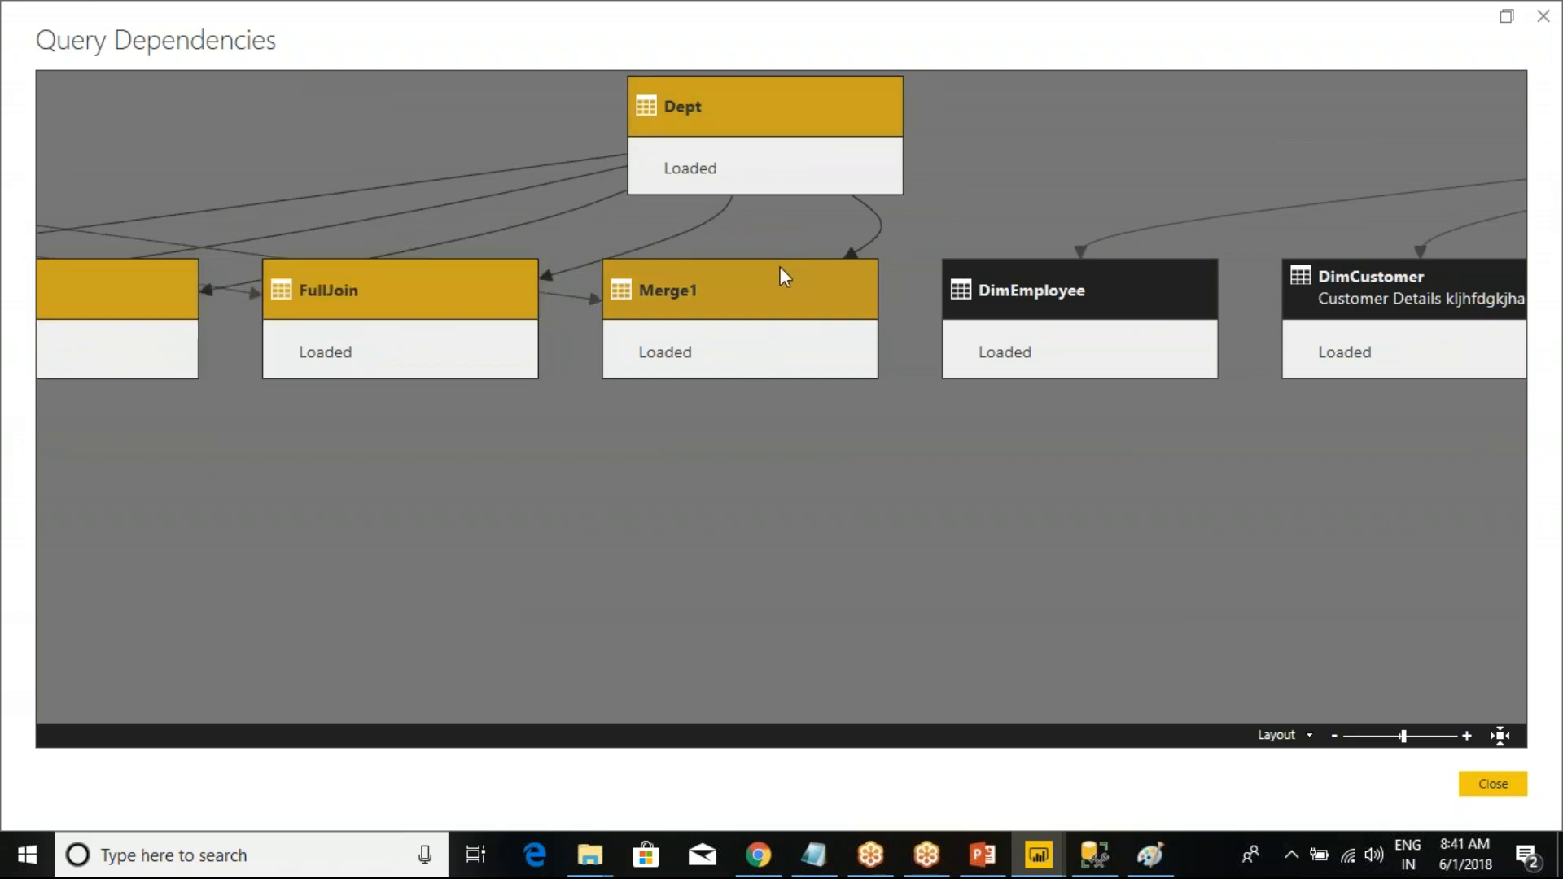
- Highlight the dependencies of DimEmployee, followed by all queries fed by the AdventureWorksDW2017 source
left_click(1009, 285)
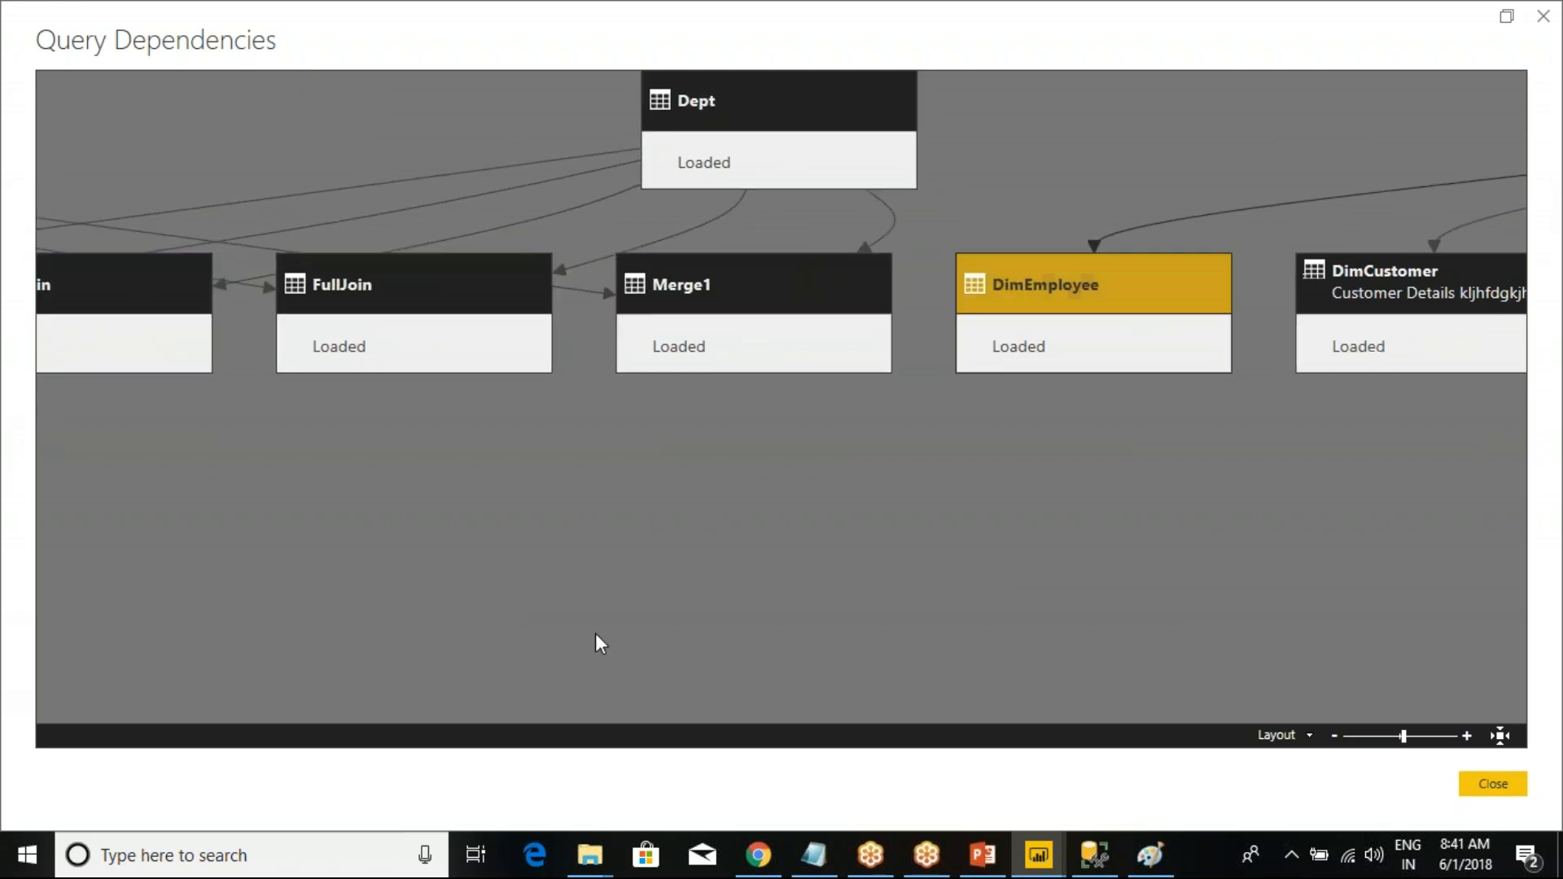
scroll(599, 643, "right", 8)
left_click(1212, 199)
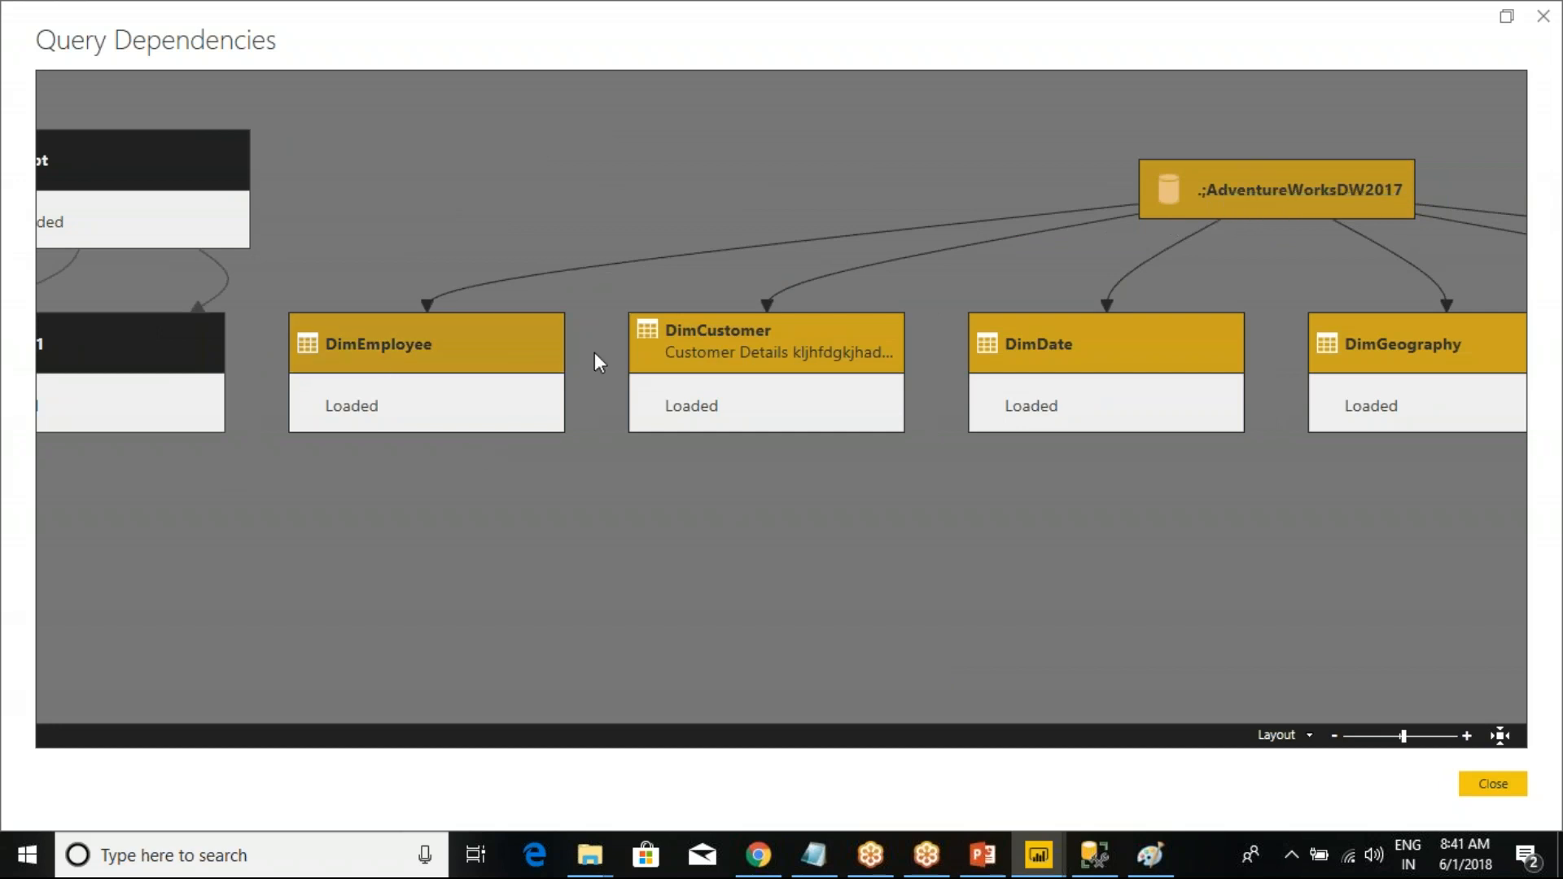
left_click_drag(1147, 624, 517, 562)
left_click_drag(917, 507, 911, 603)
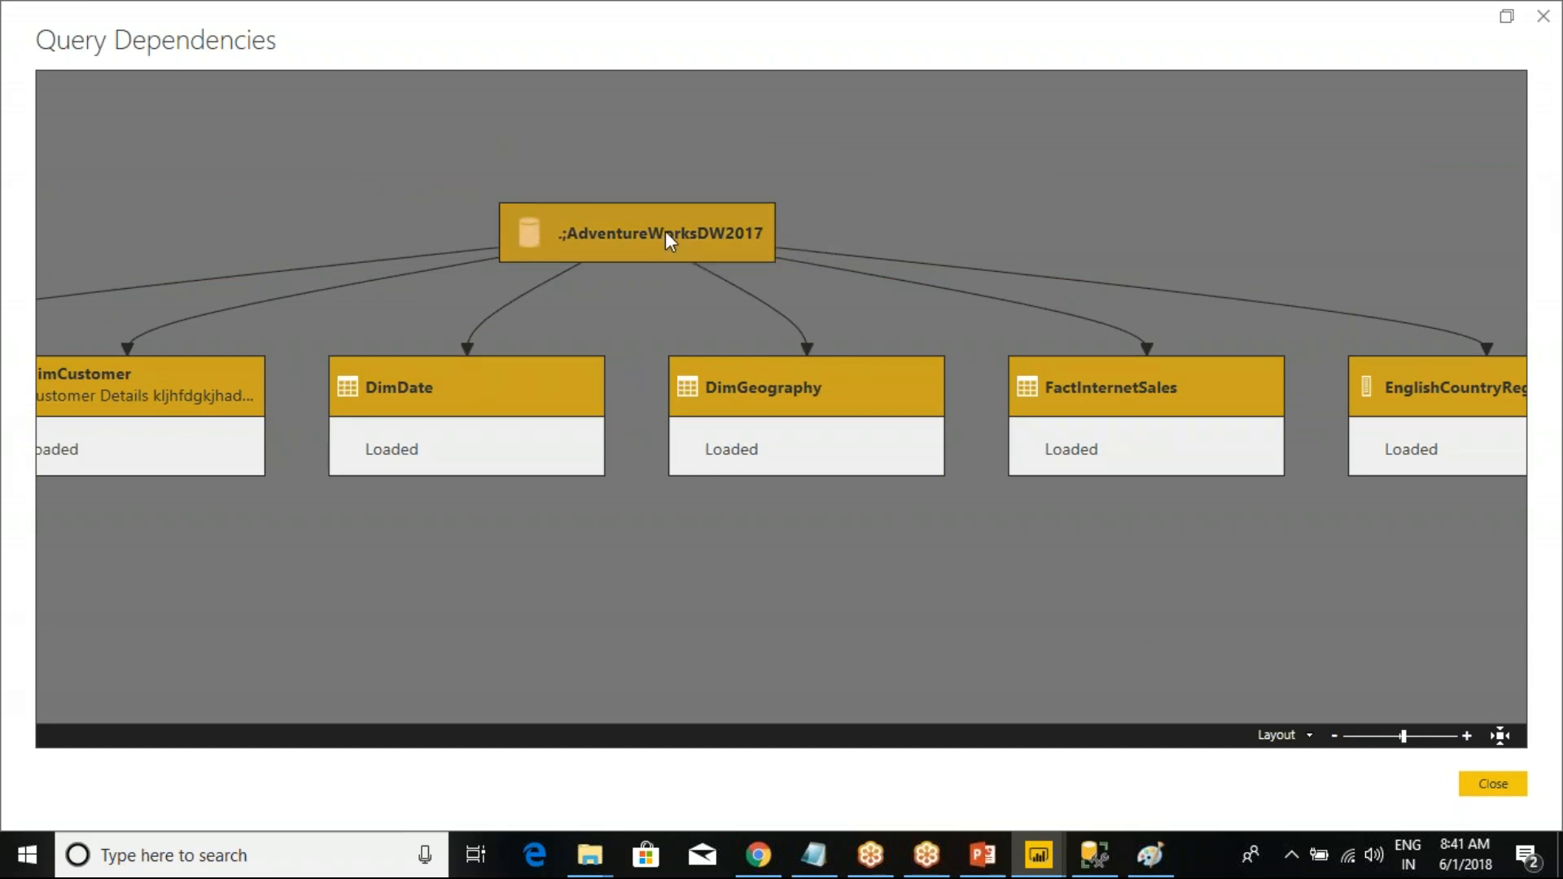
- Trace DimDate, DimGeography and FactInternetSales to the AdventureWorksDW2017 source, review that source's branches again, and close the diagram
left_click(561, 396)
left_click(830, 396)
left_click(1071, 376)
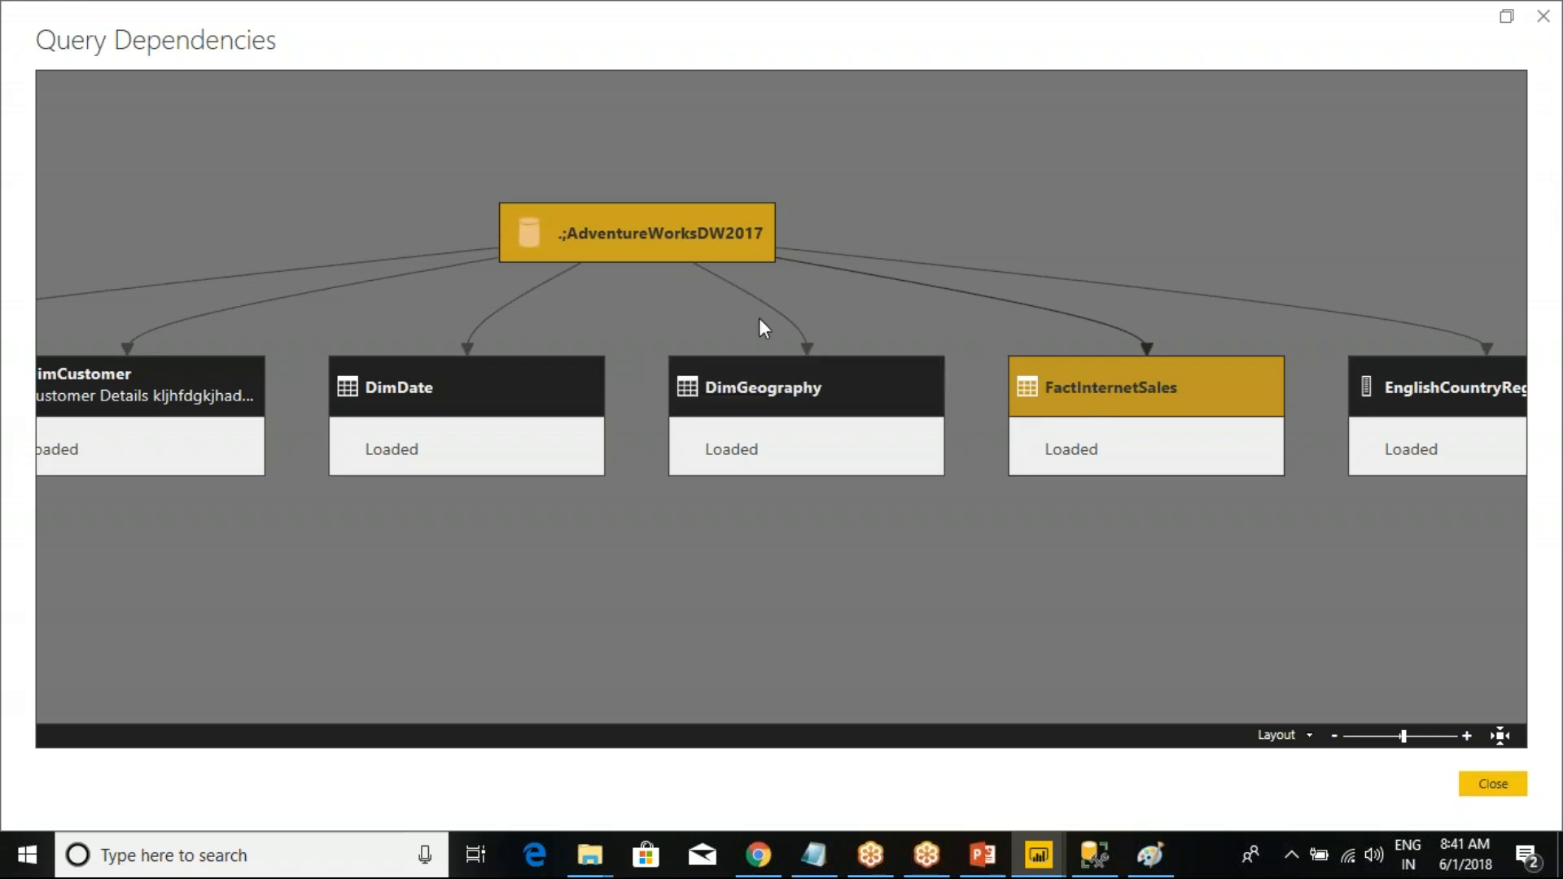
left_click(707, 241)
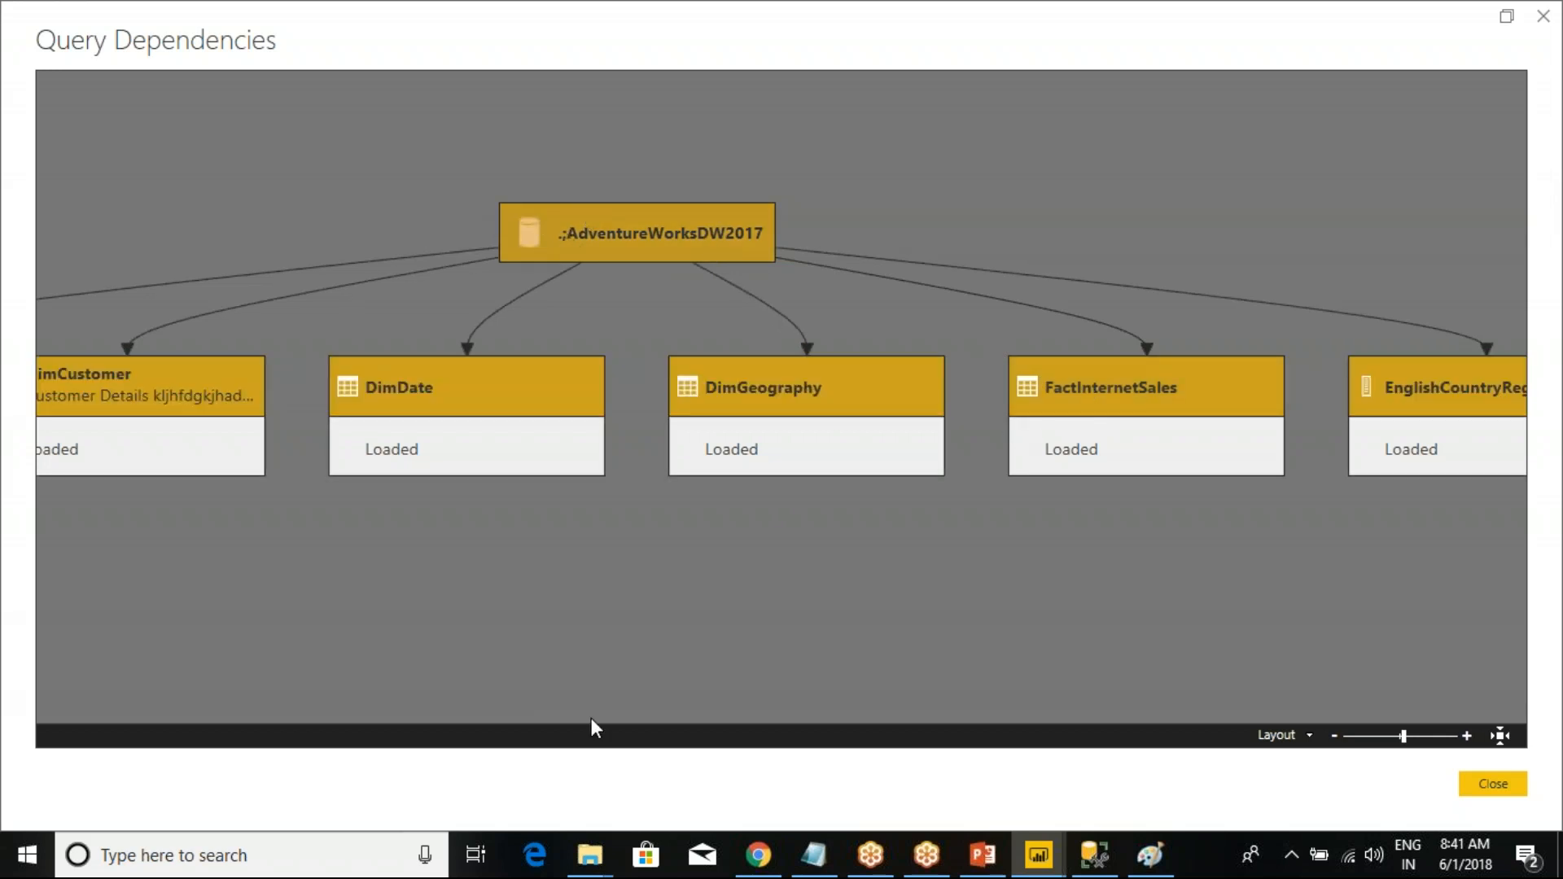
left_click_drag(537, 607, 1368, 624)
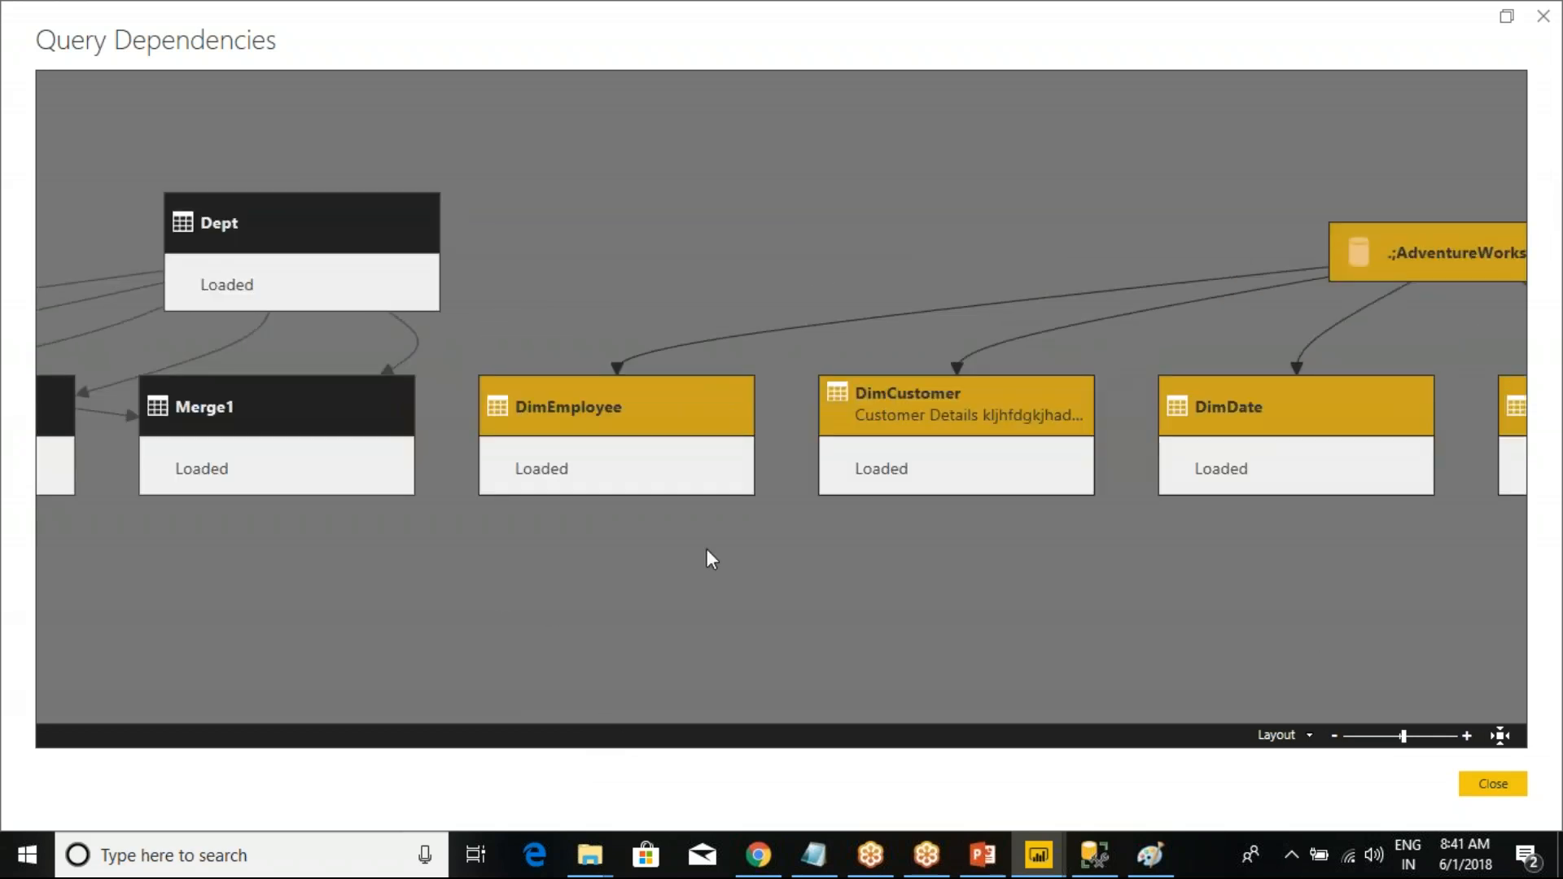
left_click_drag(1316, 232, 1087, 242)
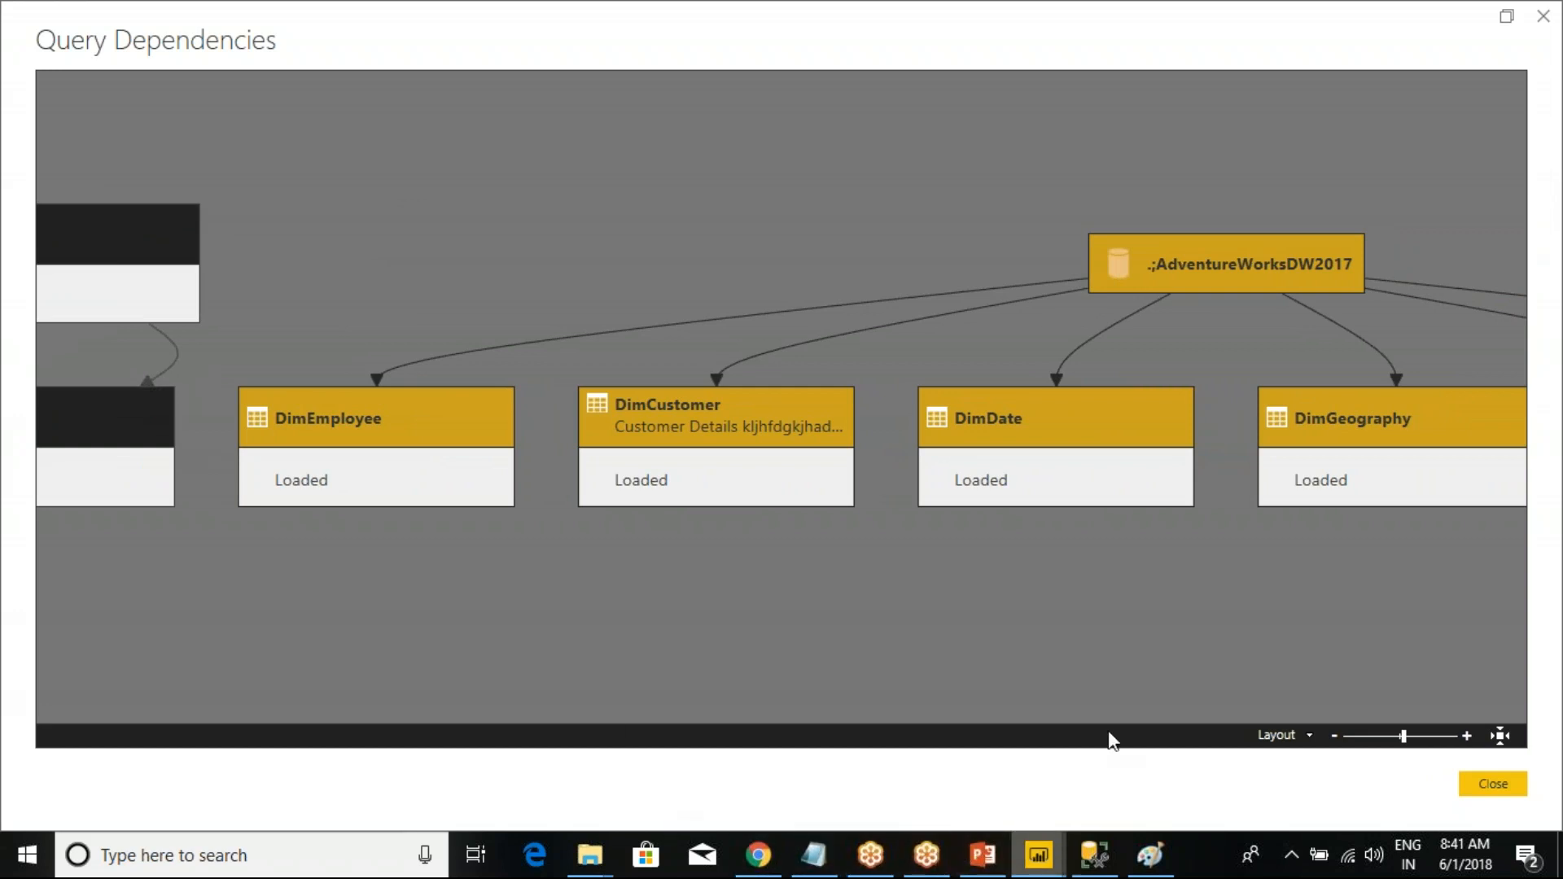
left_click(1492, 784)
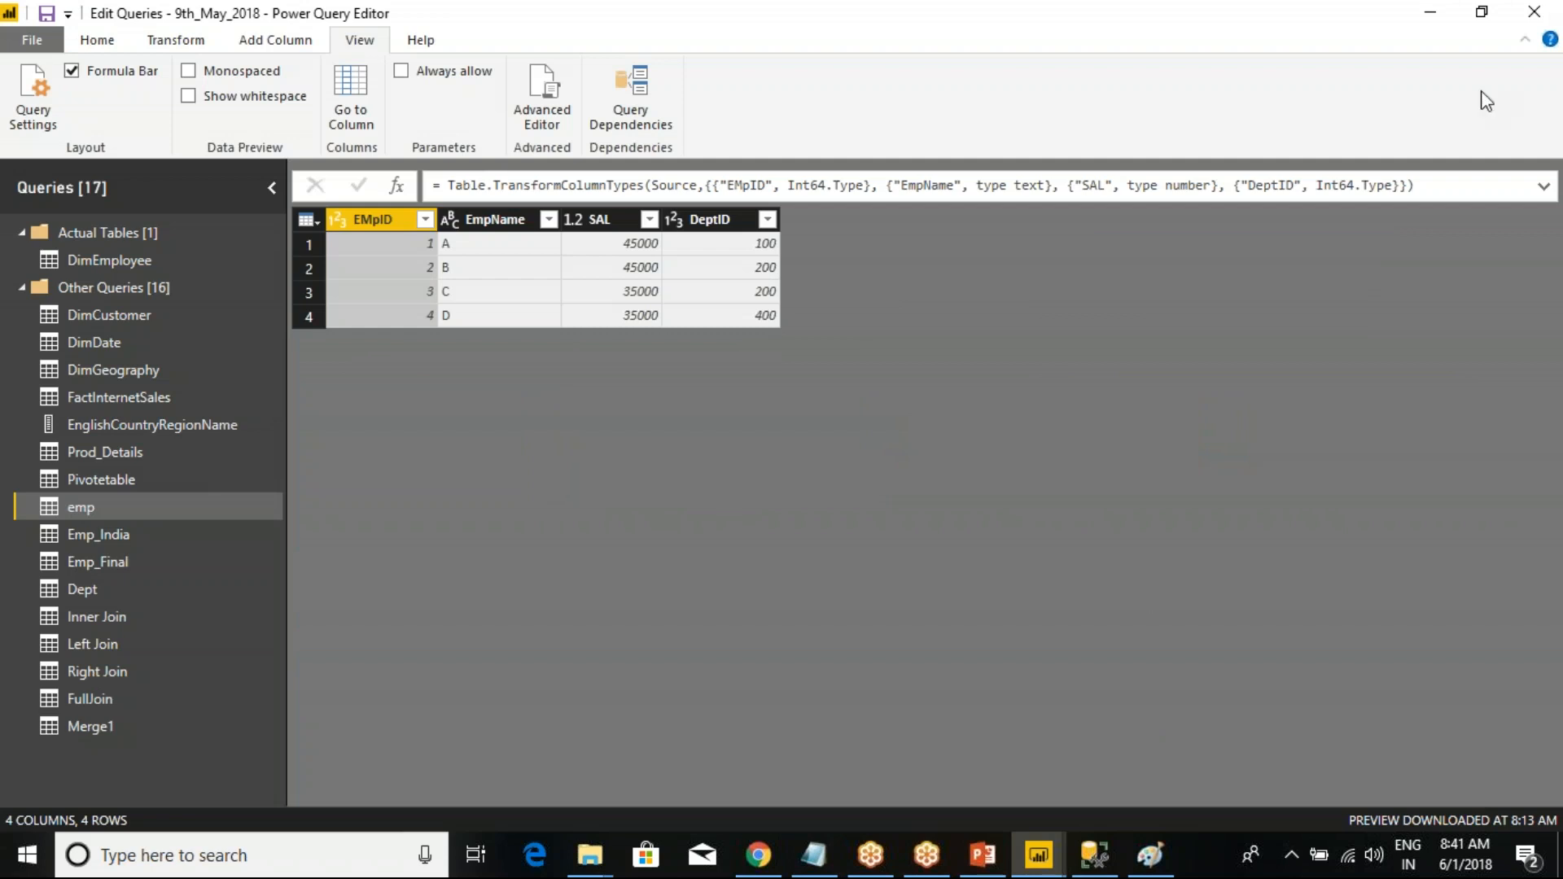
- Switch to the main Power BI Desktop window, start an Excel import and browse to the Power BI folder on drive D
mouse_move(1036, 870)
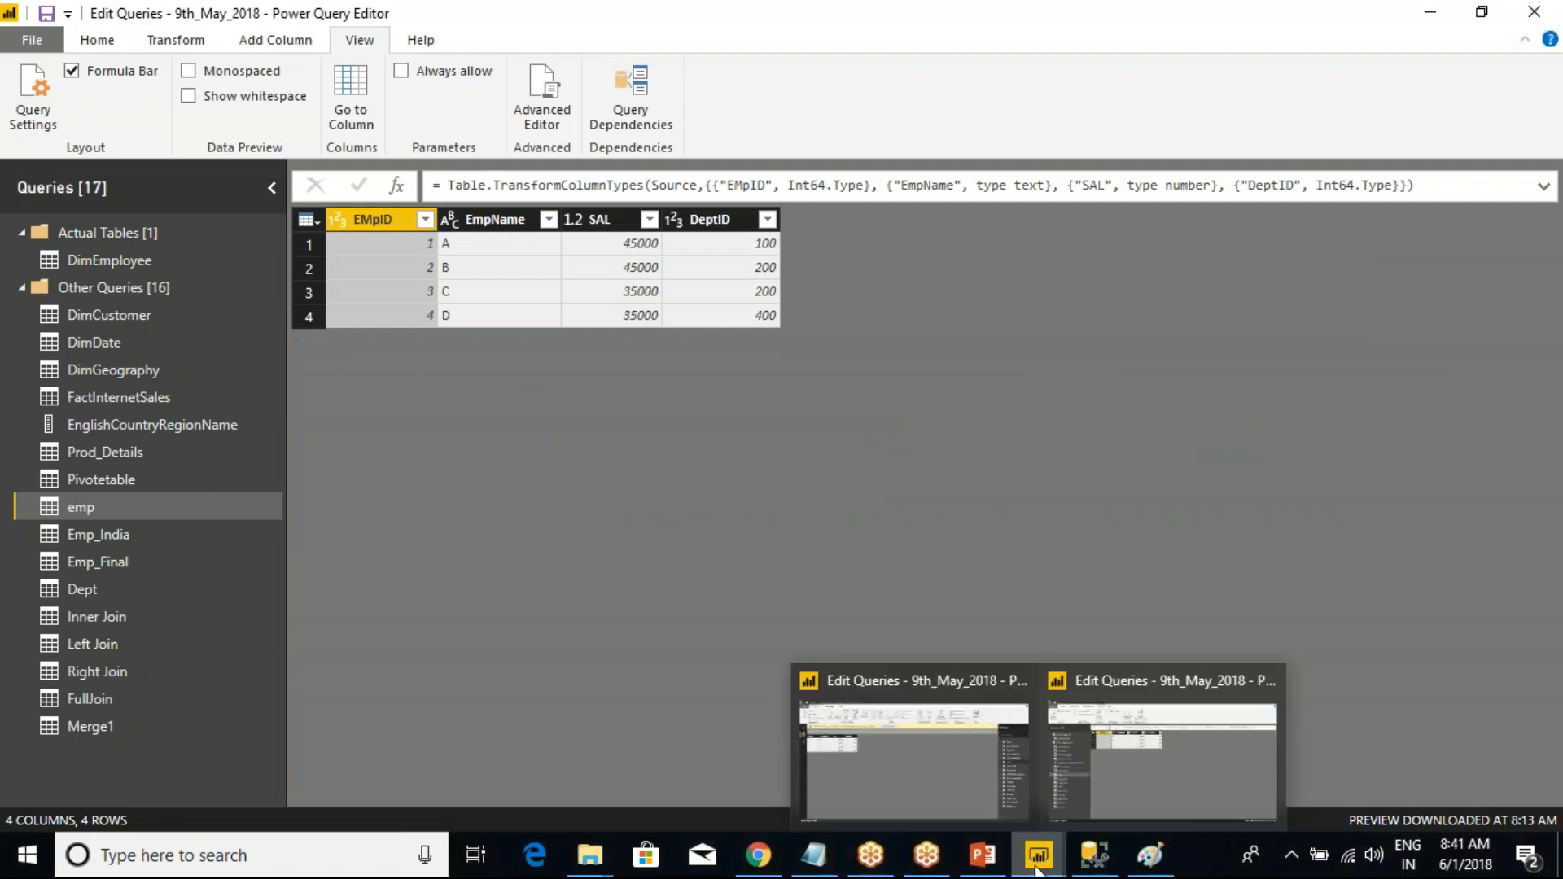
left_click(925, 747)
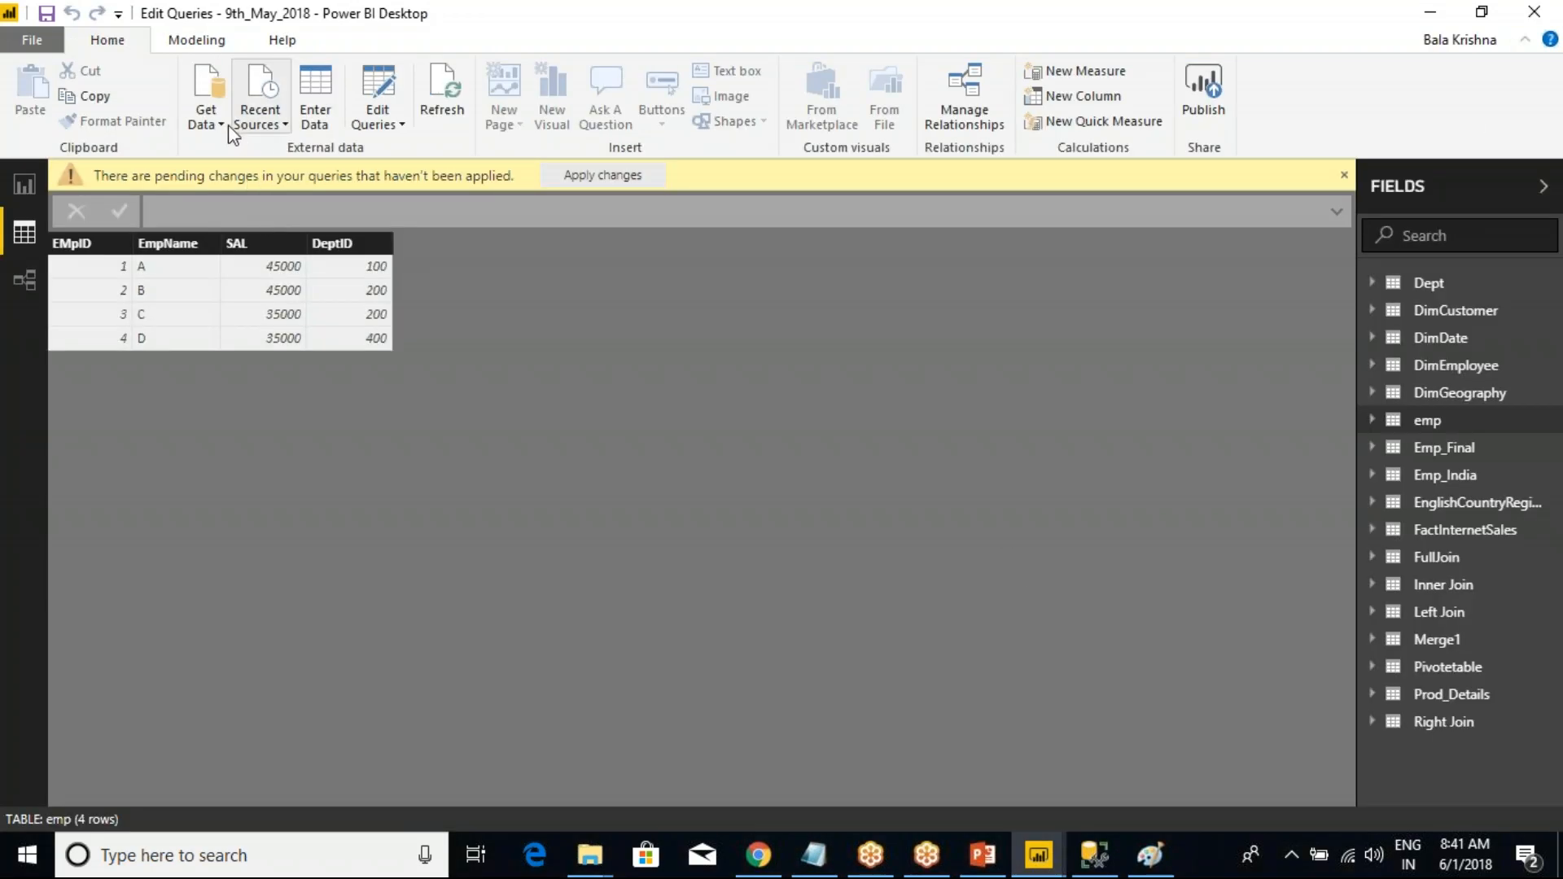
left_click(228, 124)
left_click(252, 181)
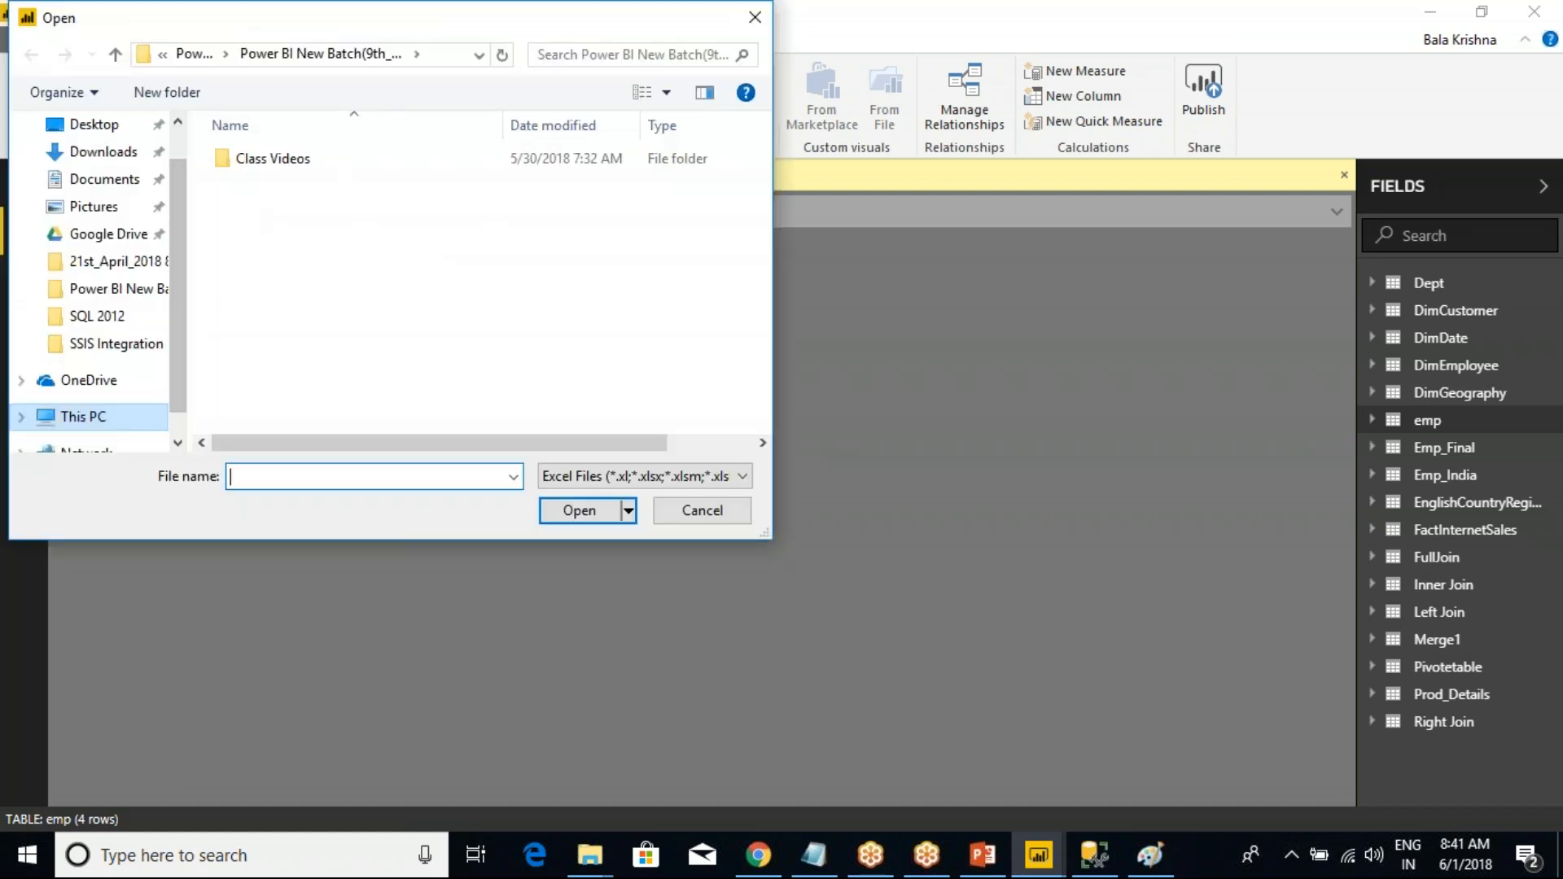
left_click(91, 417)
double_click(365, 407)
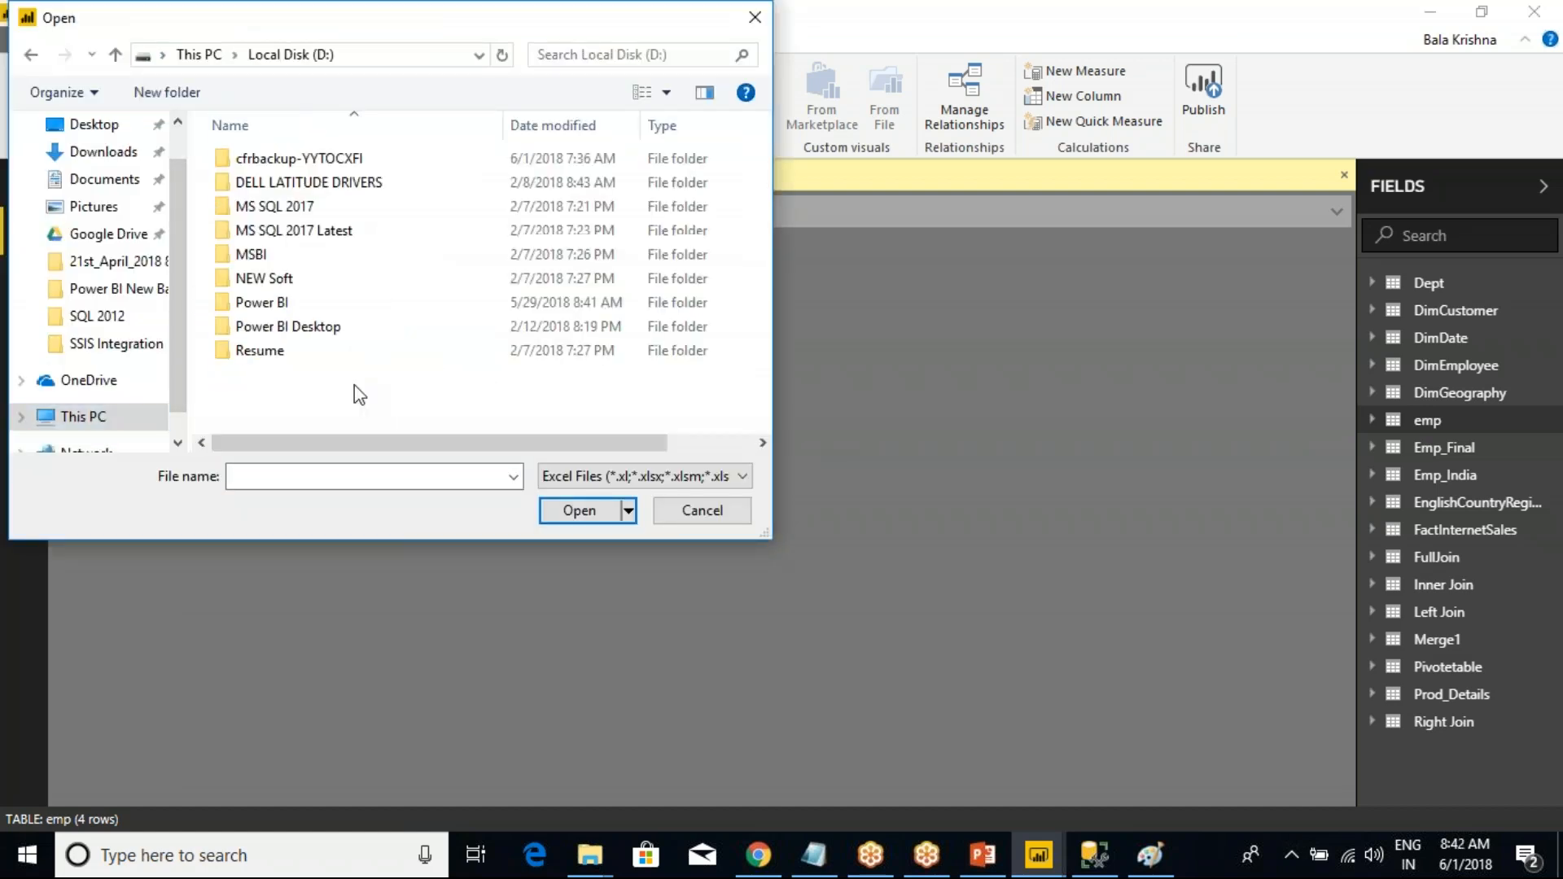
double_click(301, 305)
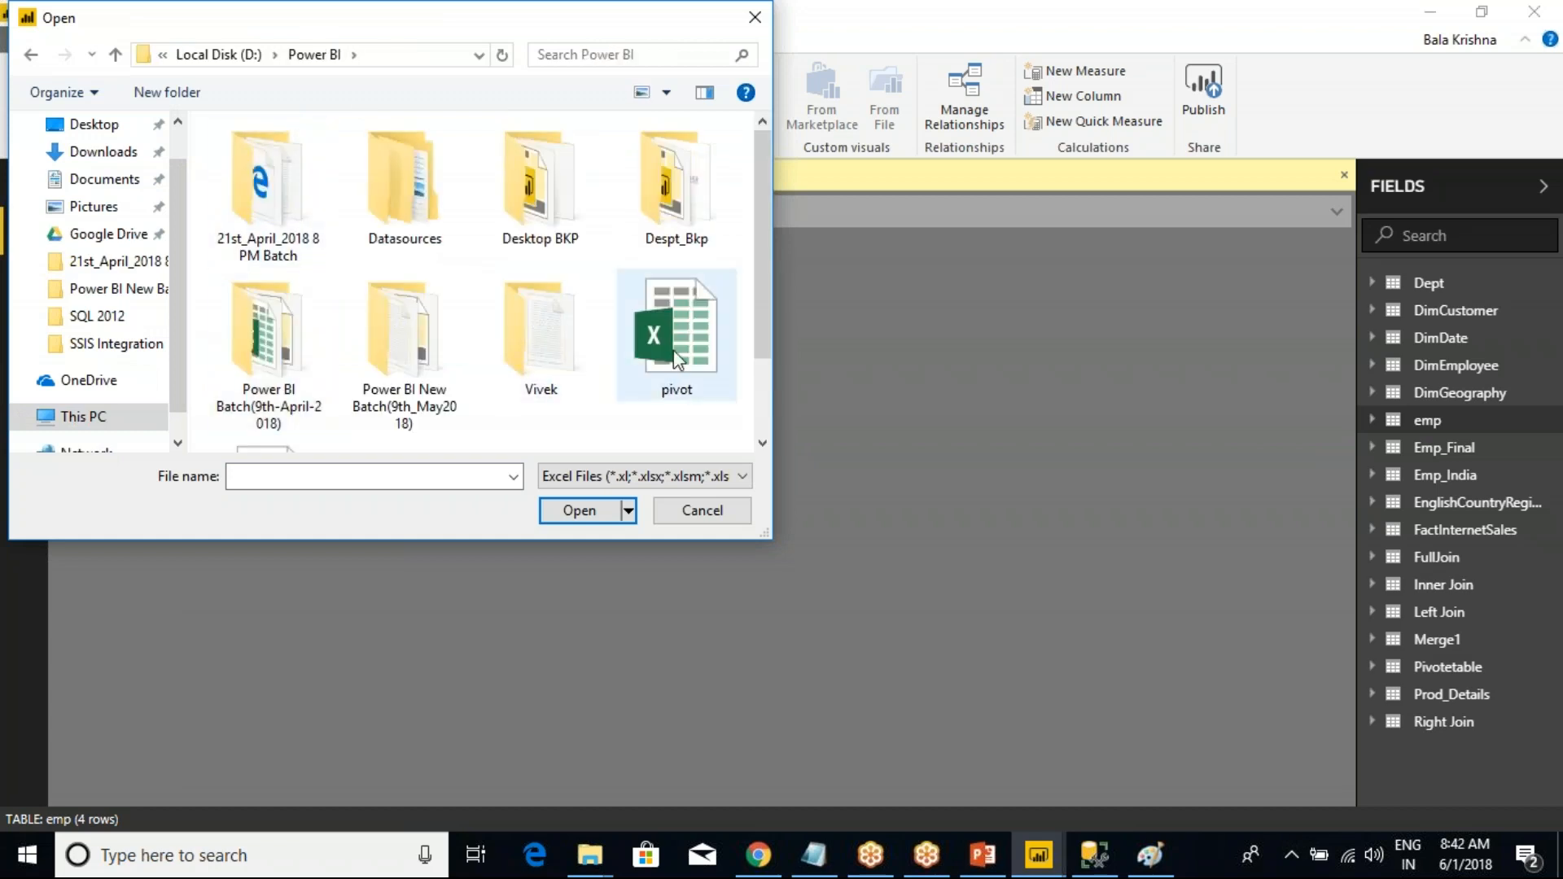
scroll(520, 320, "down", 1)
left_click(286, 407)
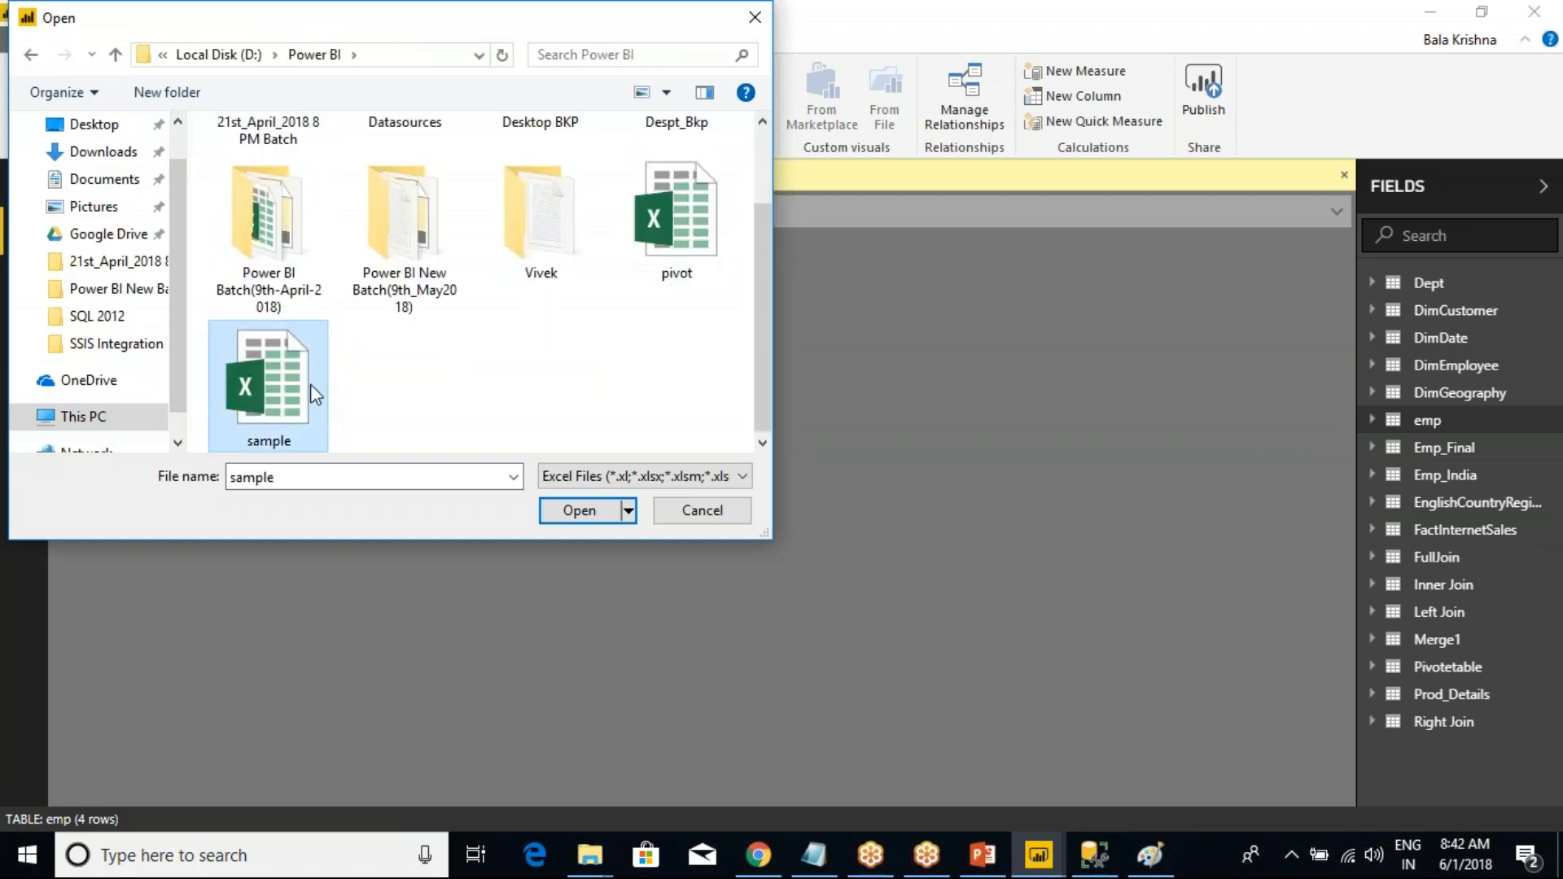
scroll(316, 395, "up", 1)
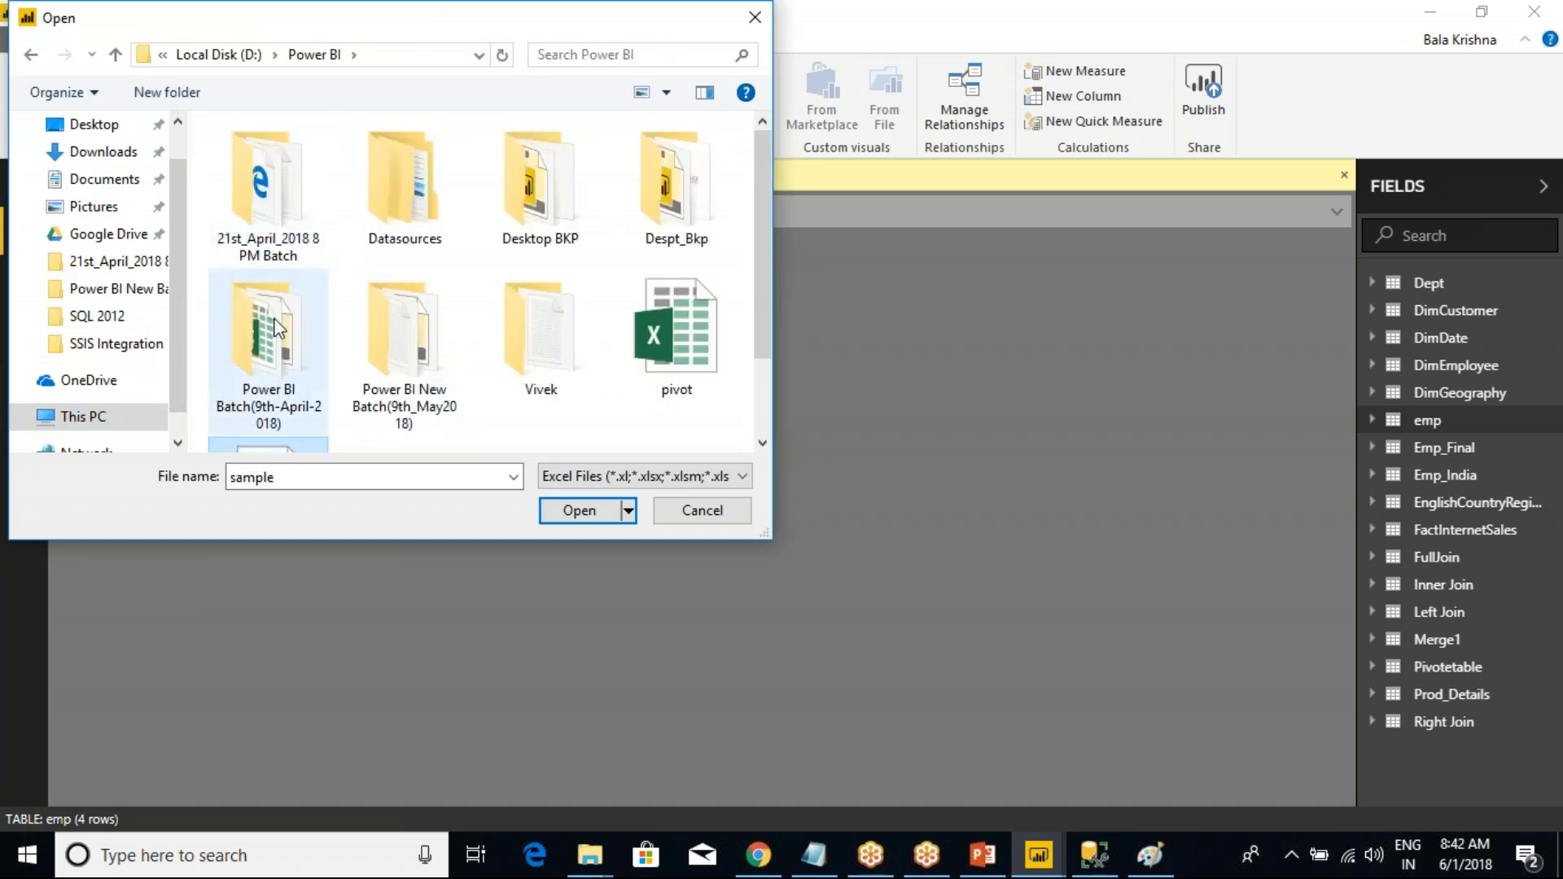
double_click(402, 389)
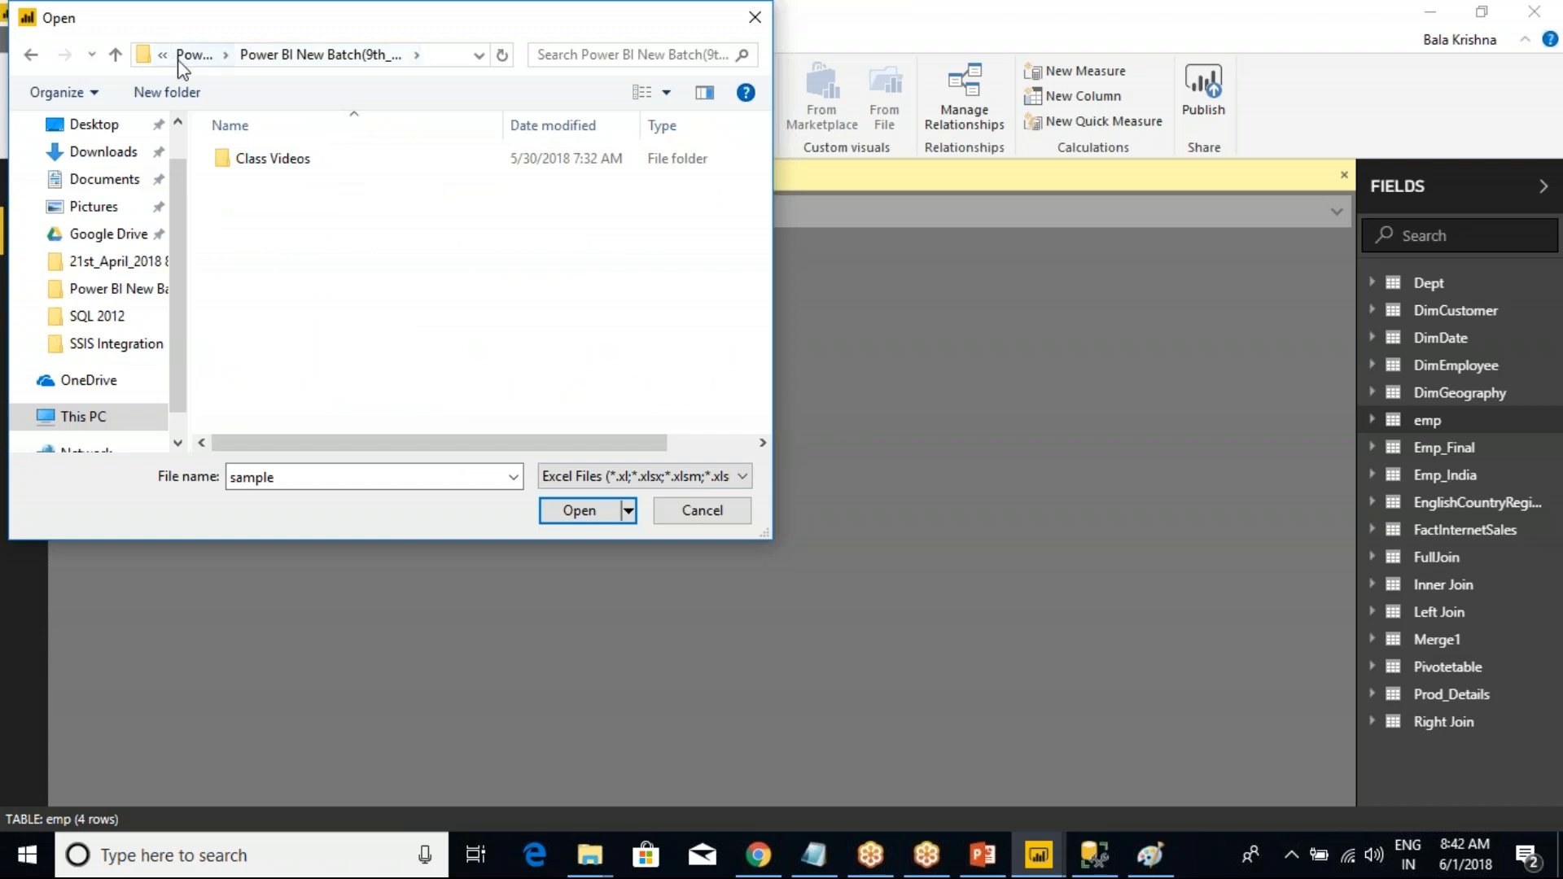
left_click(179, 61)
- Open the Emp workbook from the Power BI Batch(9th-April-2018) folder and load its Sheet1
double_click(296, 346)
left_click(272, 257)
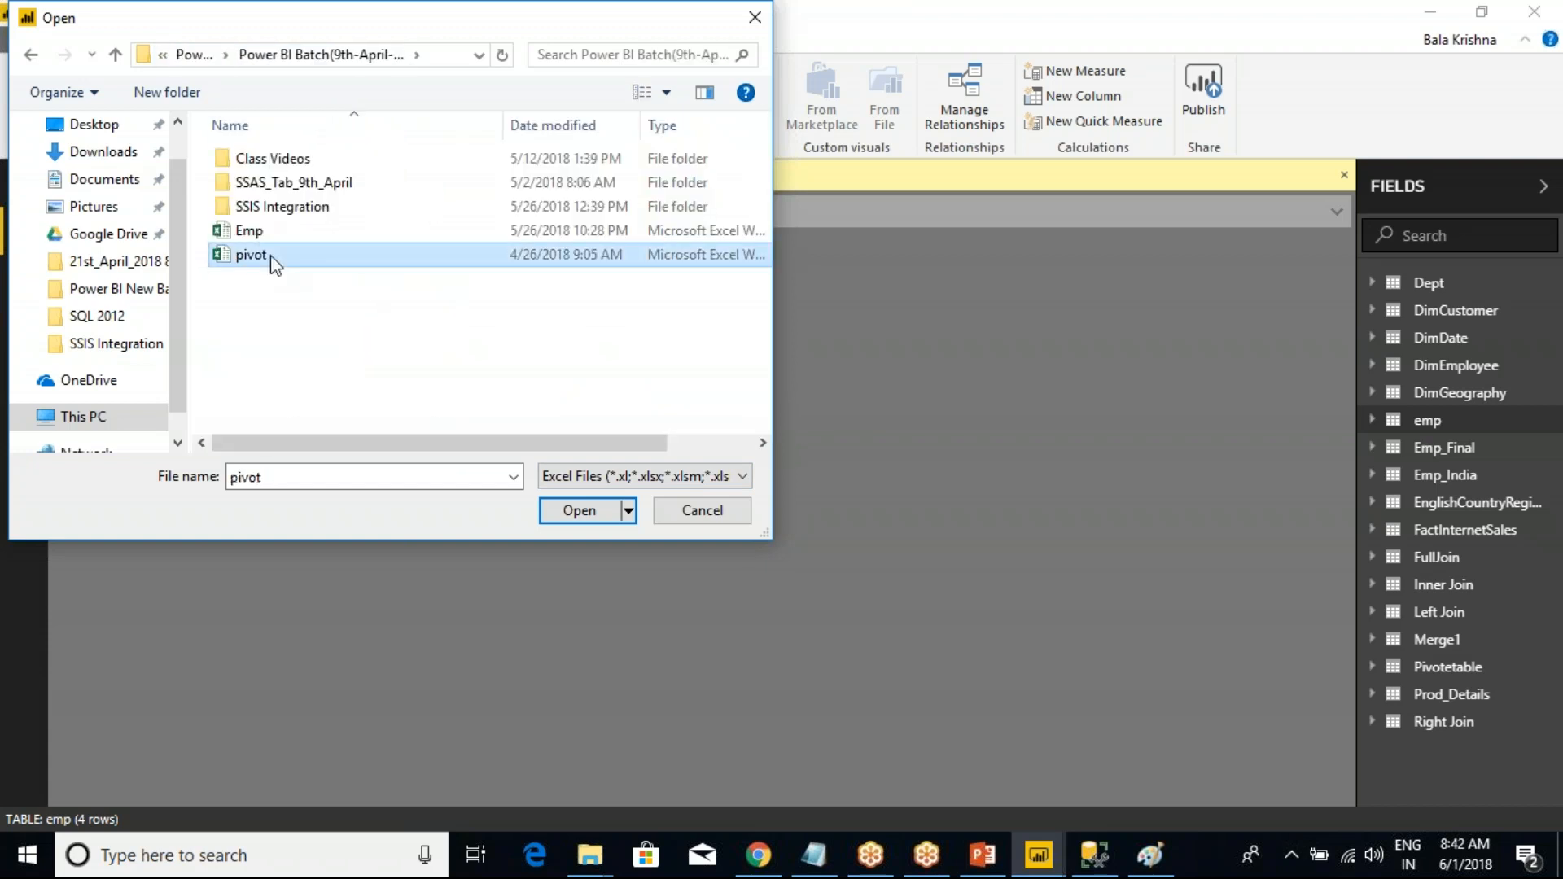
left_click(259, 232)
left_click(559, 510)
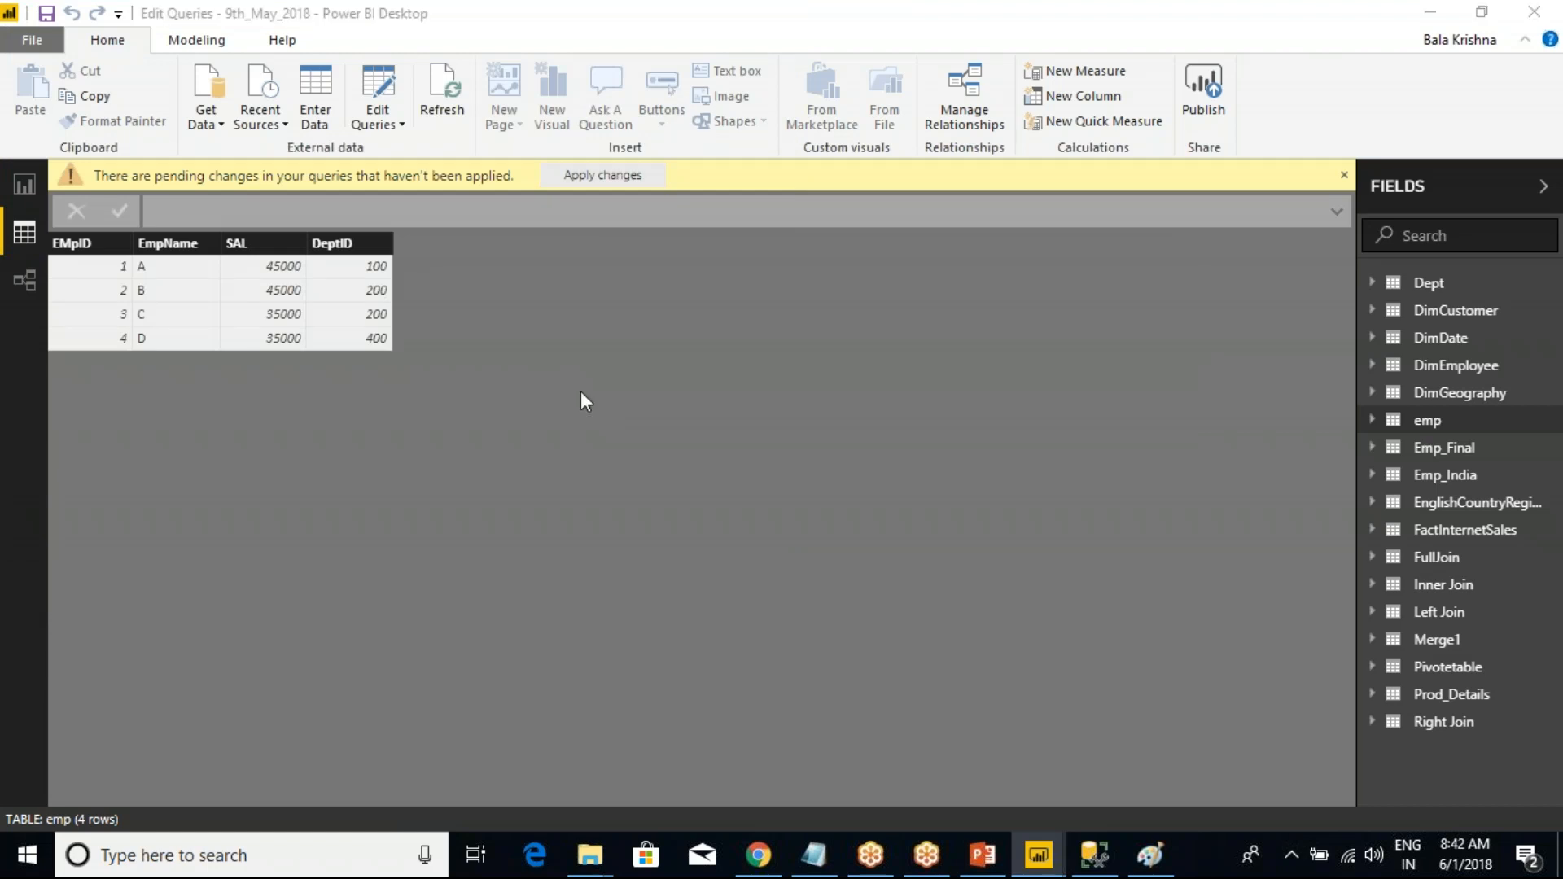
key("space")
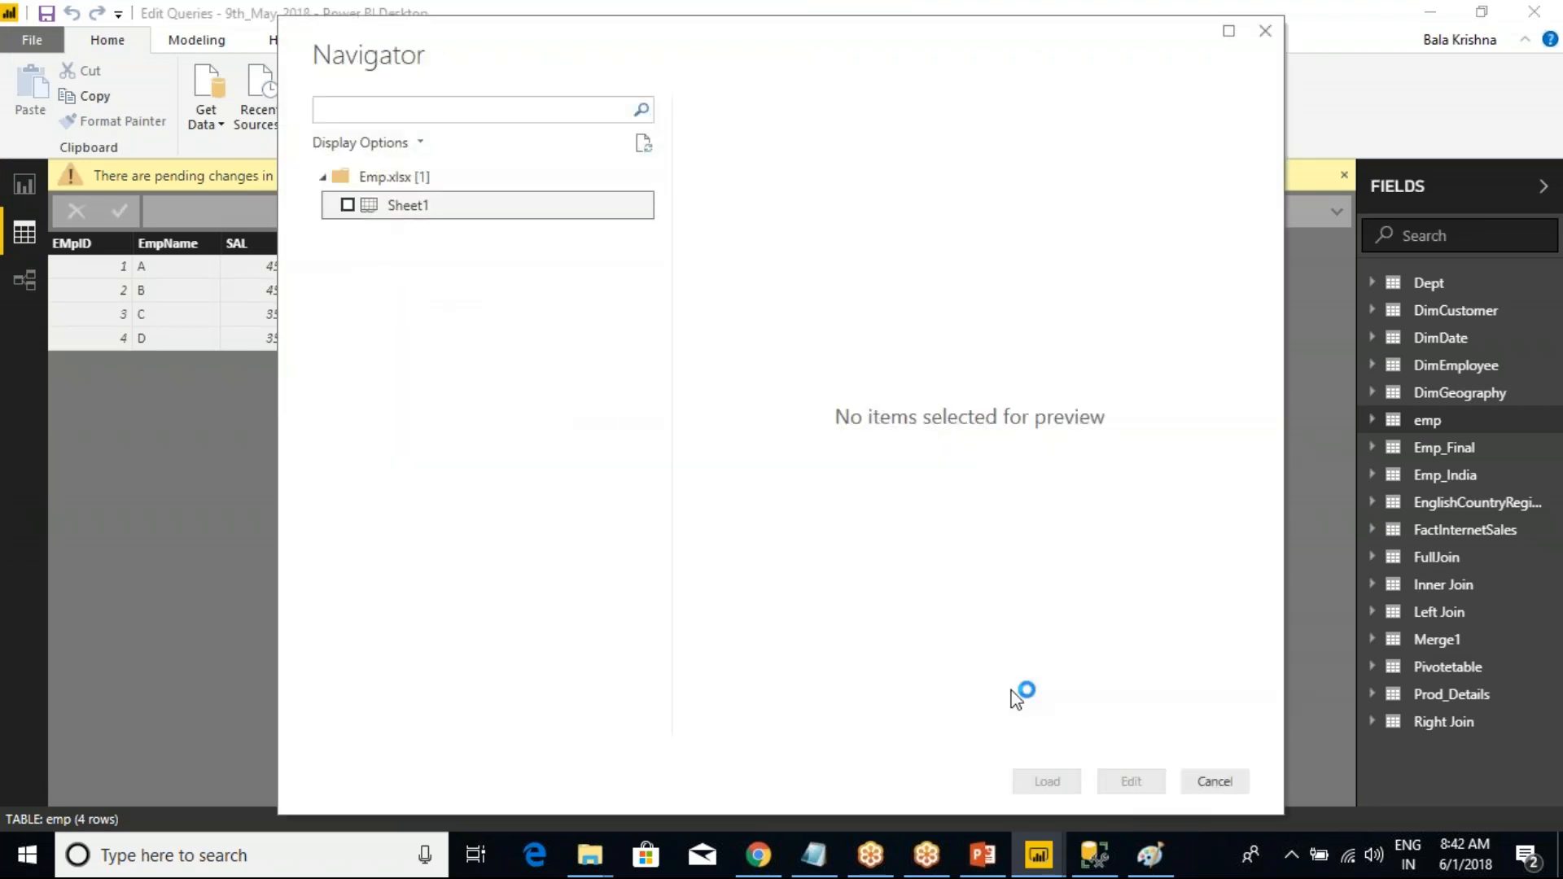
left_click(1063, 780)
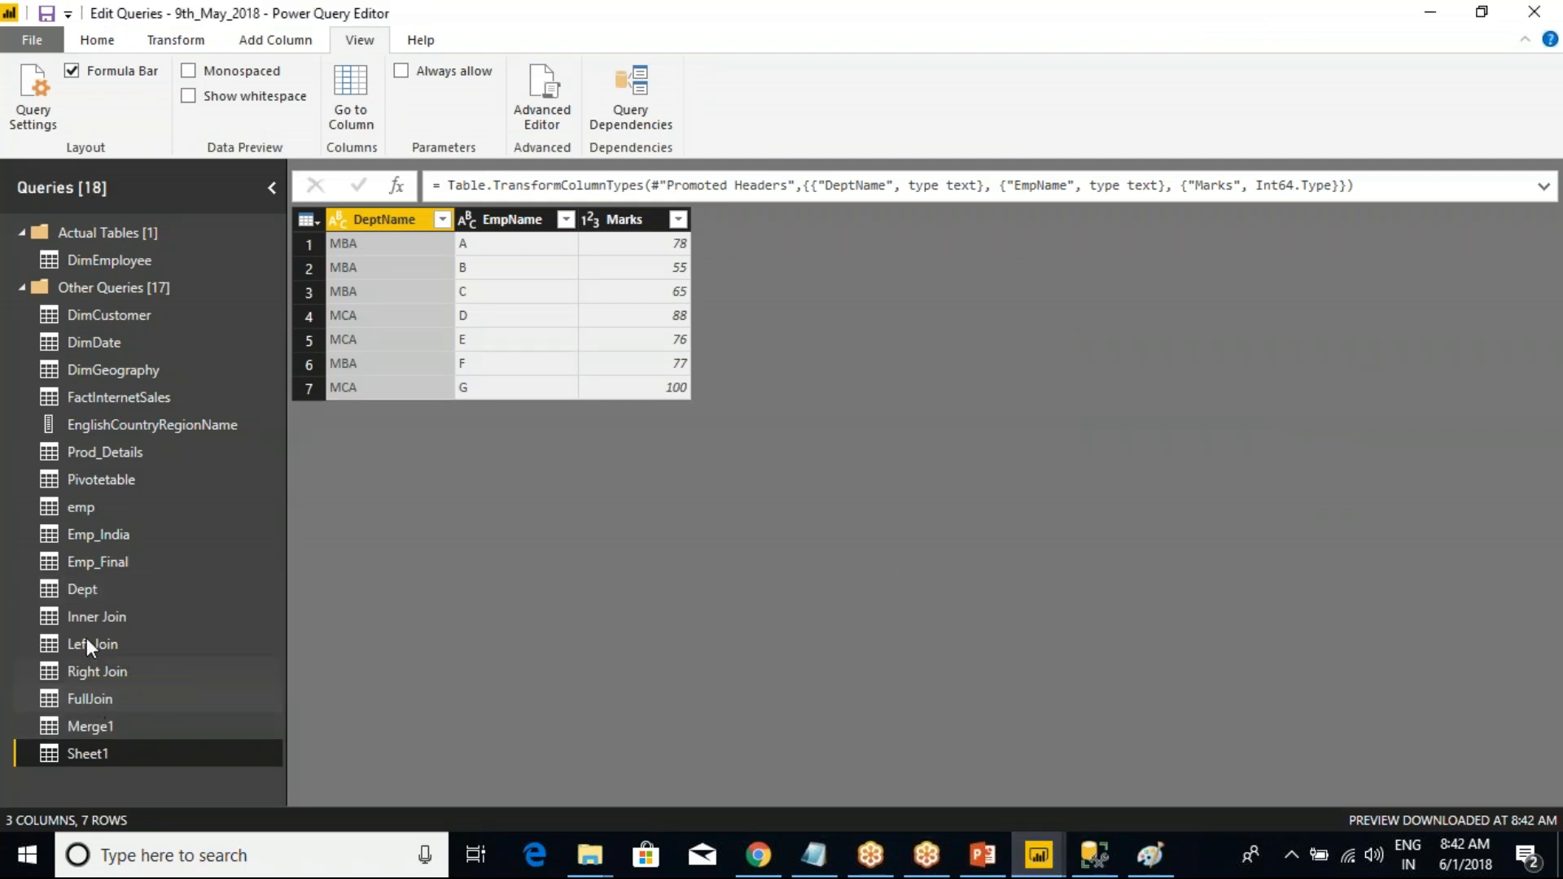
- Refresh the data preview of the emp query in the Power Query Editor
left_click(81, 506)
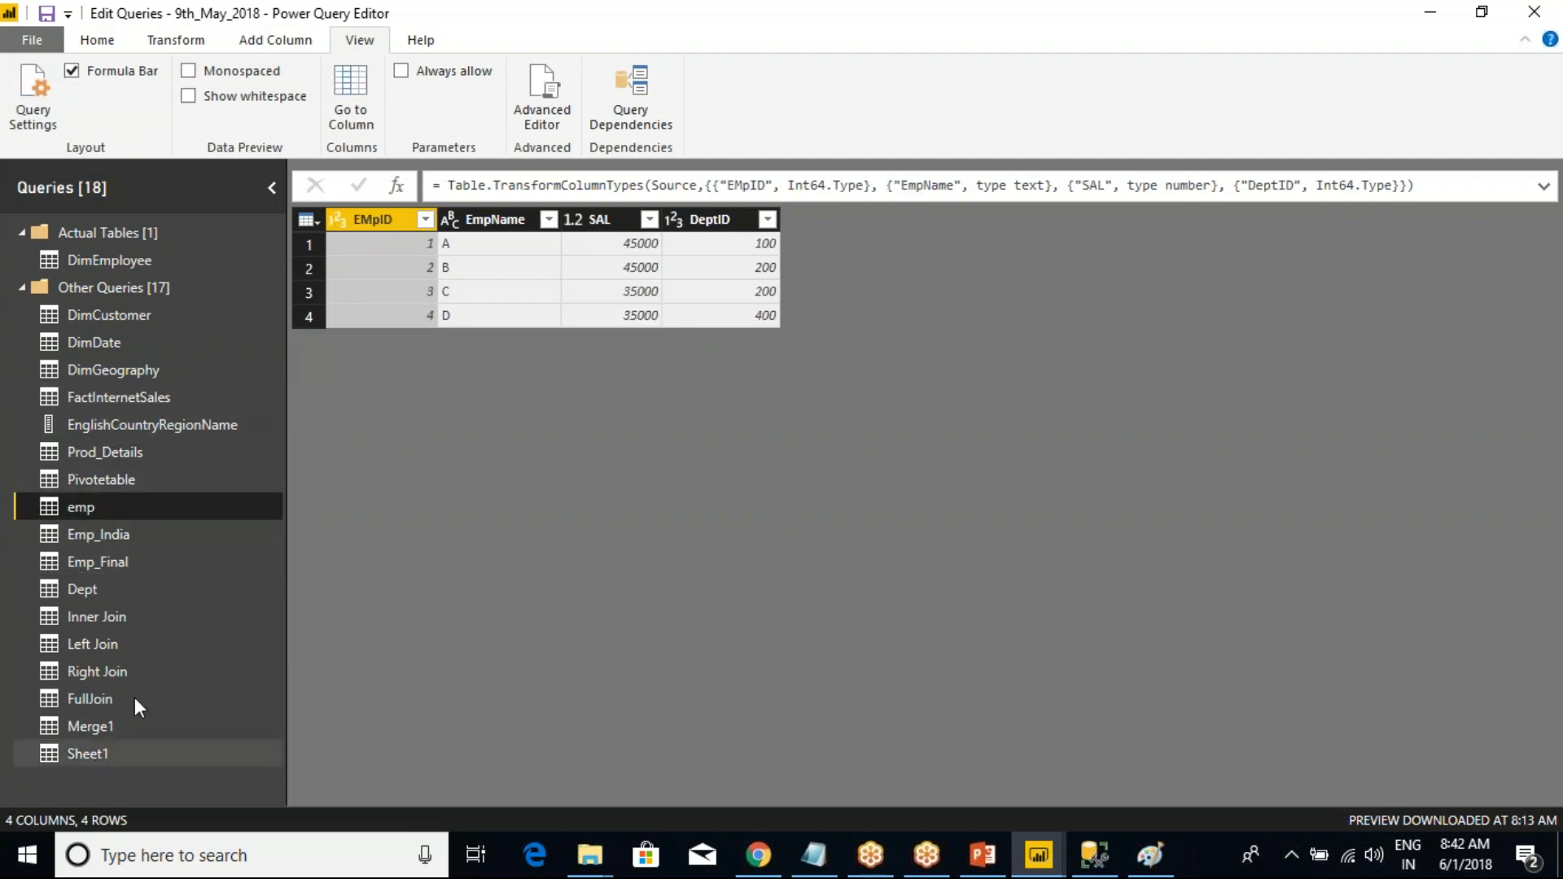
left_click(114, 41)
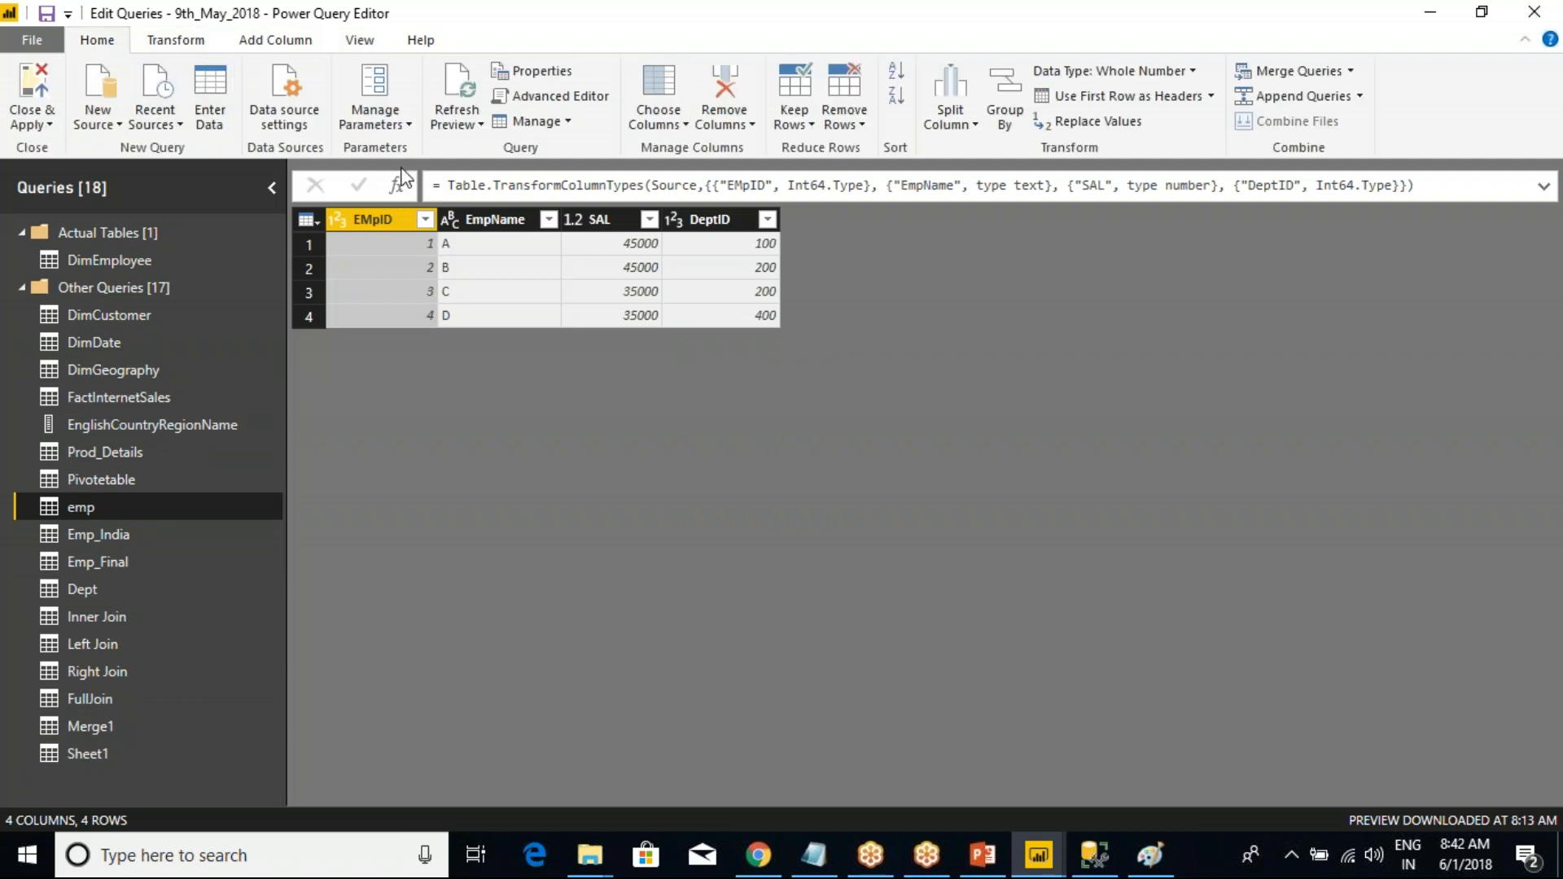
left_click(456, 118)
left_click(499, 148)
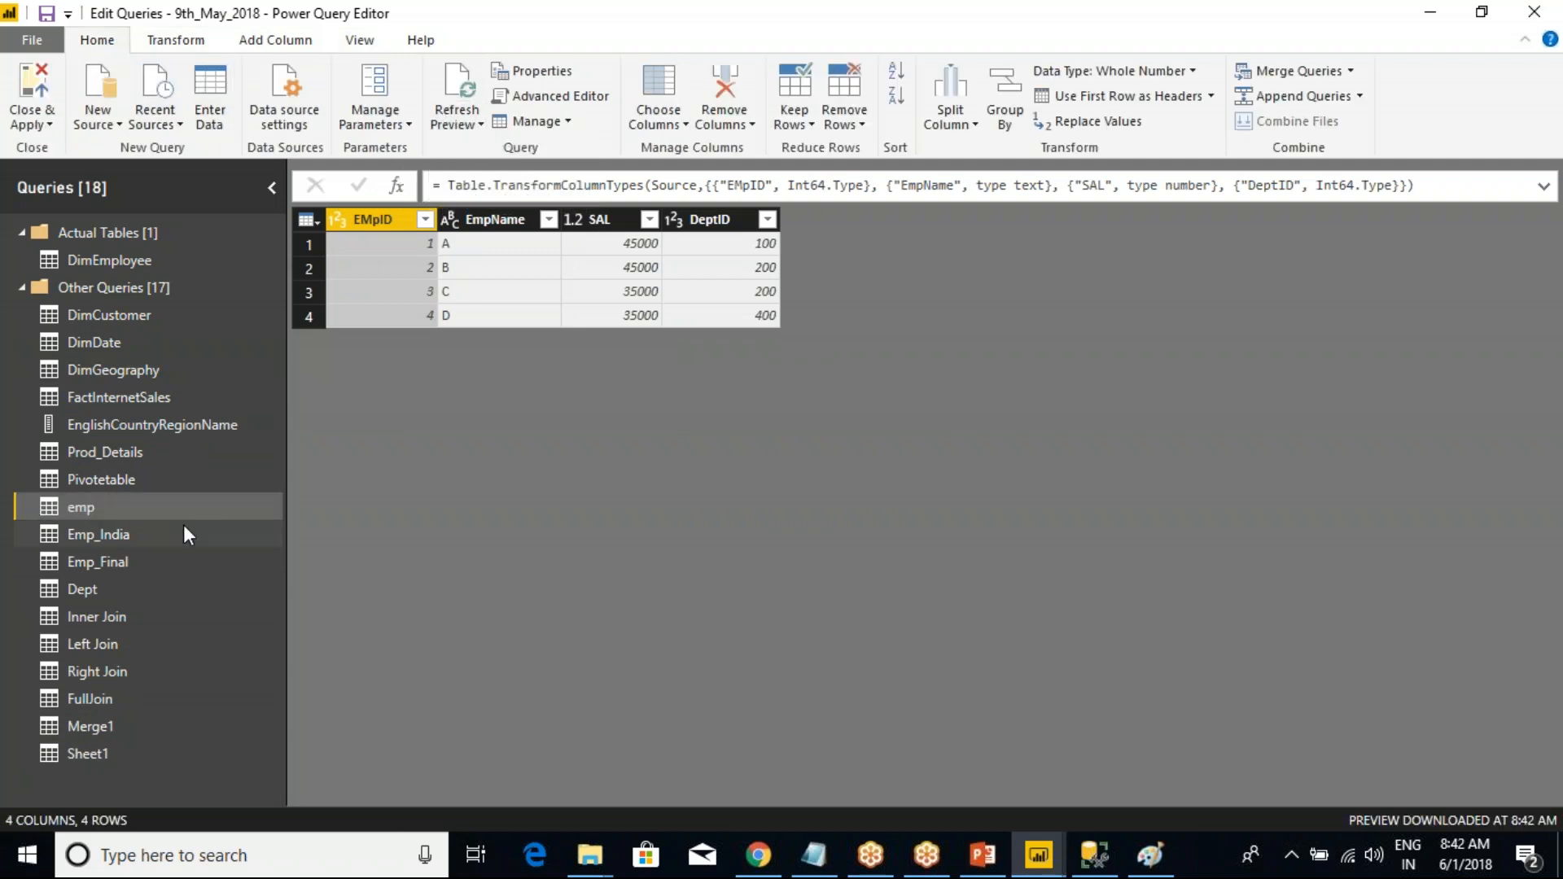
- Display the data of the newly imported Sheet1 query
left_click(104, 745)
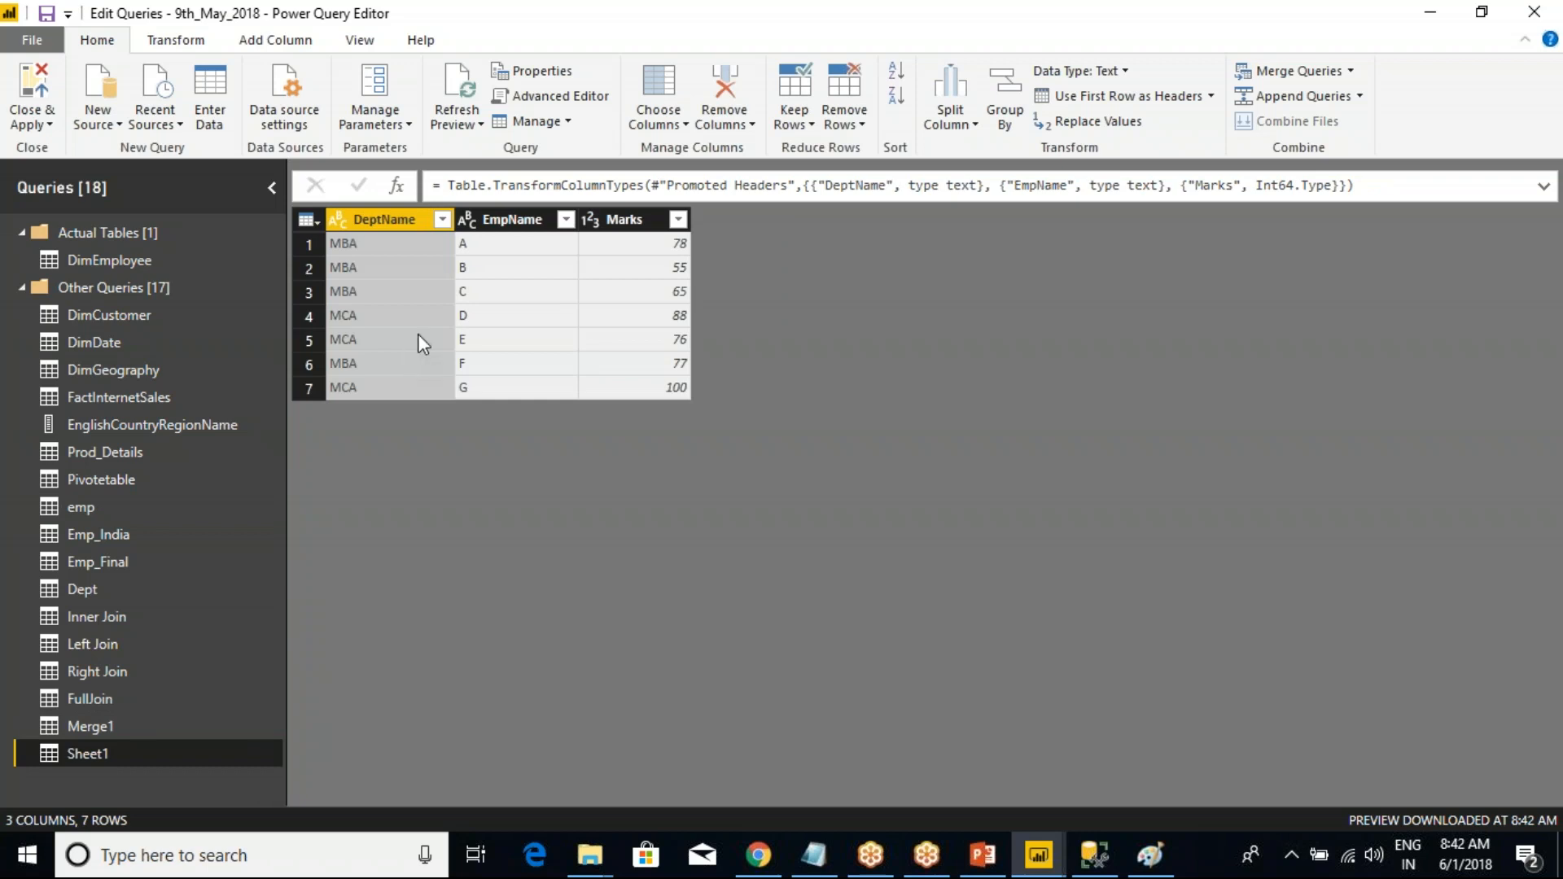
right_click(95, 752)
left_click(433, 633)
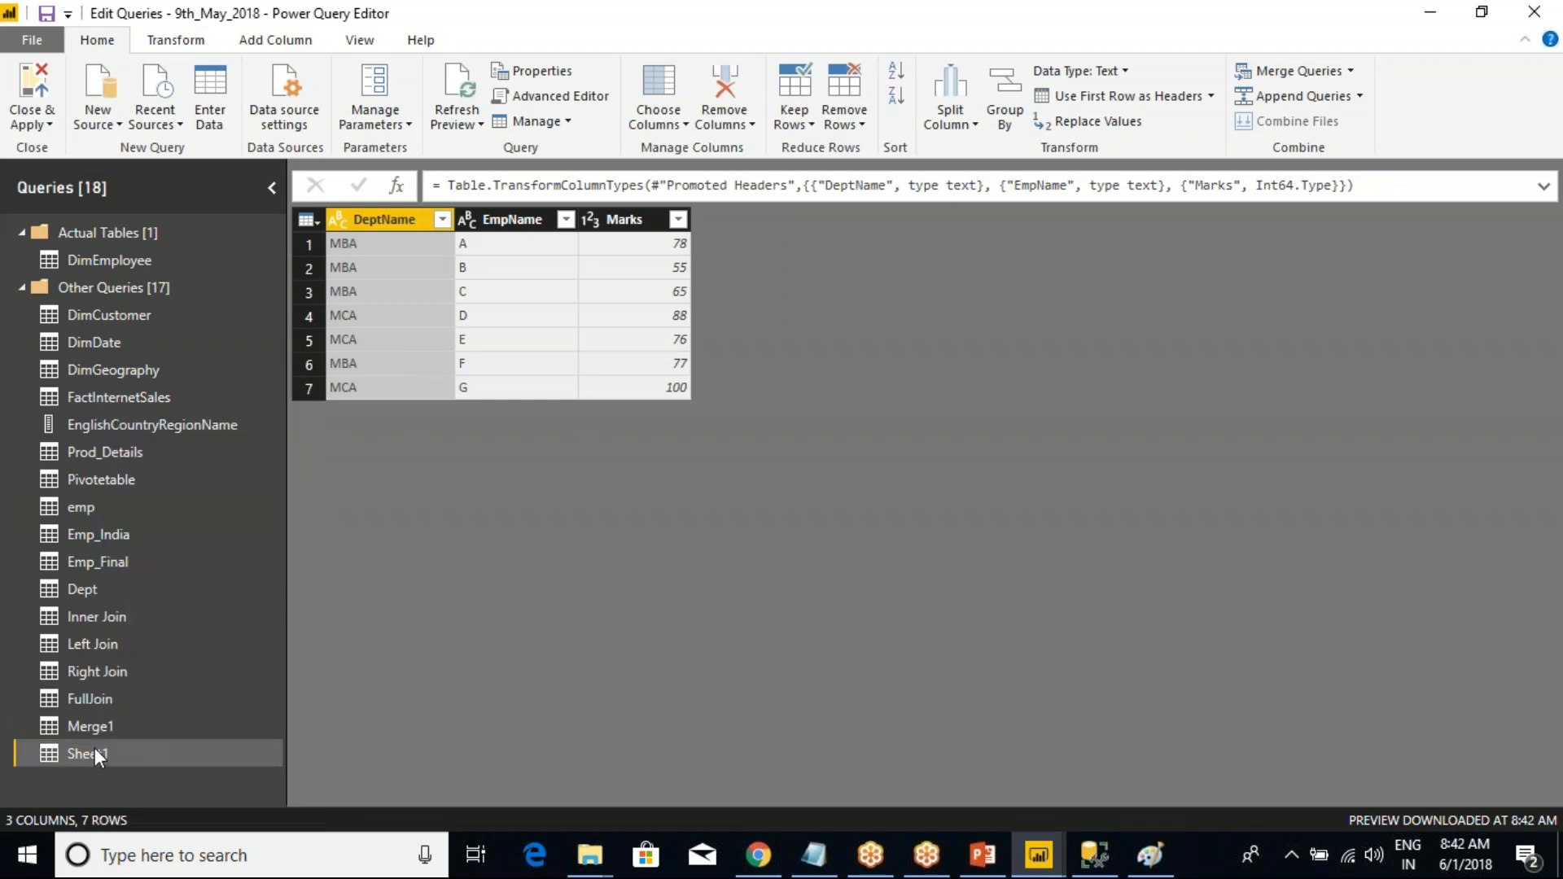
- Open the Query Dependencies diagram maximized, enlarge it until names are readable, and highlight the file source feeding Sheet1
left_click(359, 40)
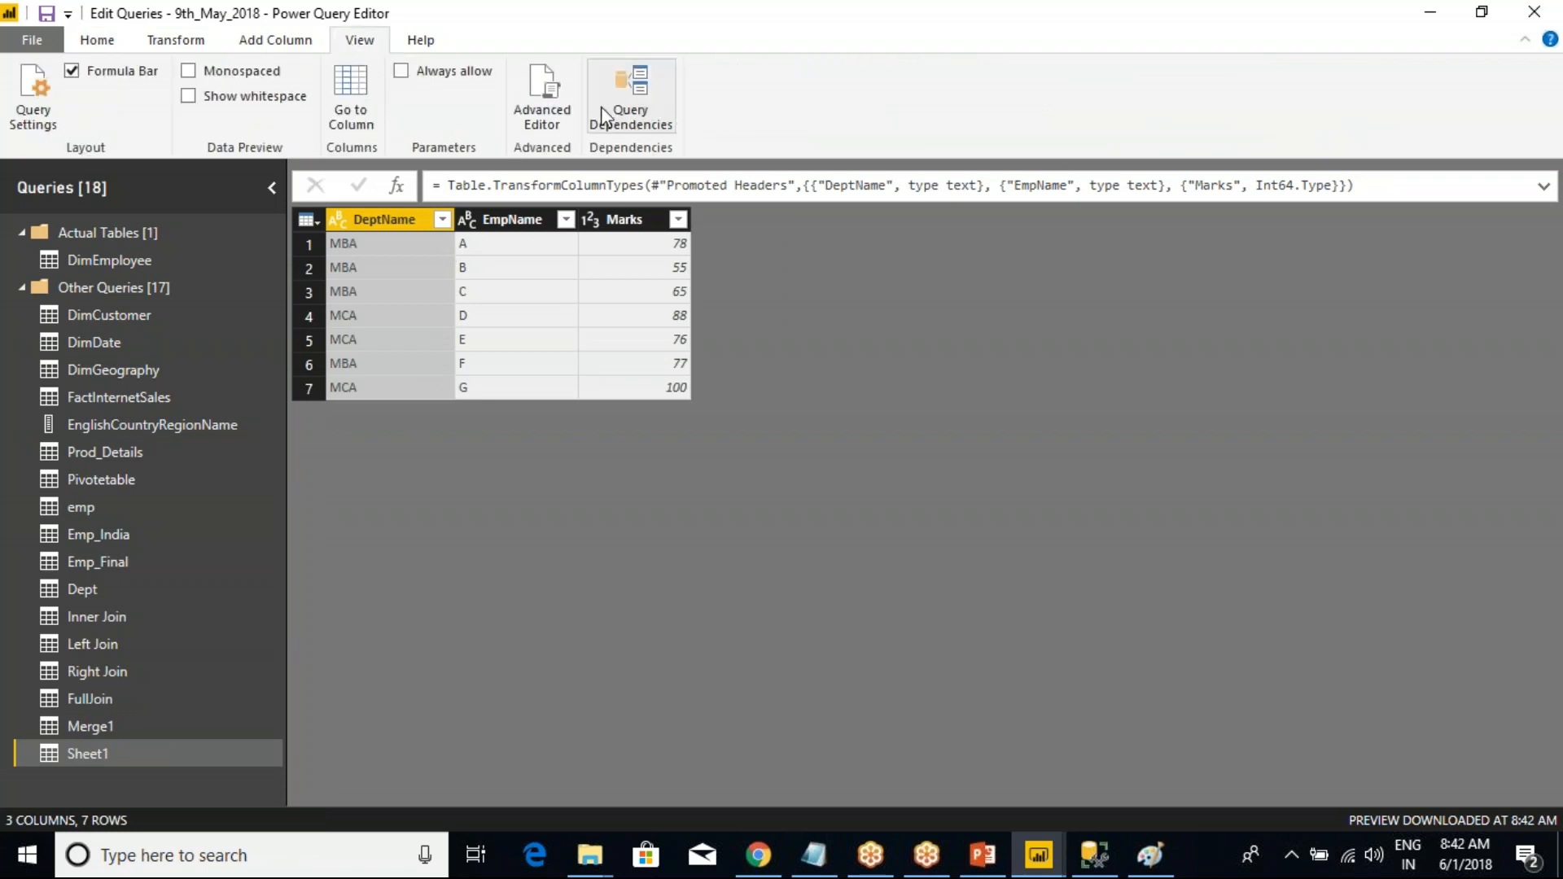
left_click(648, 111)
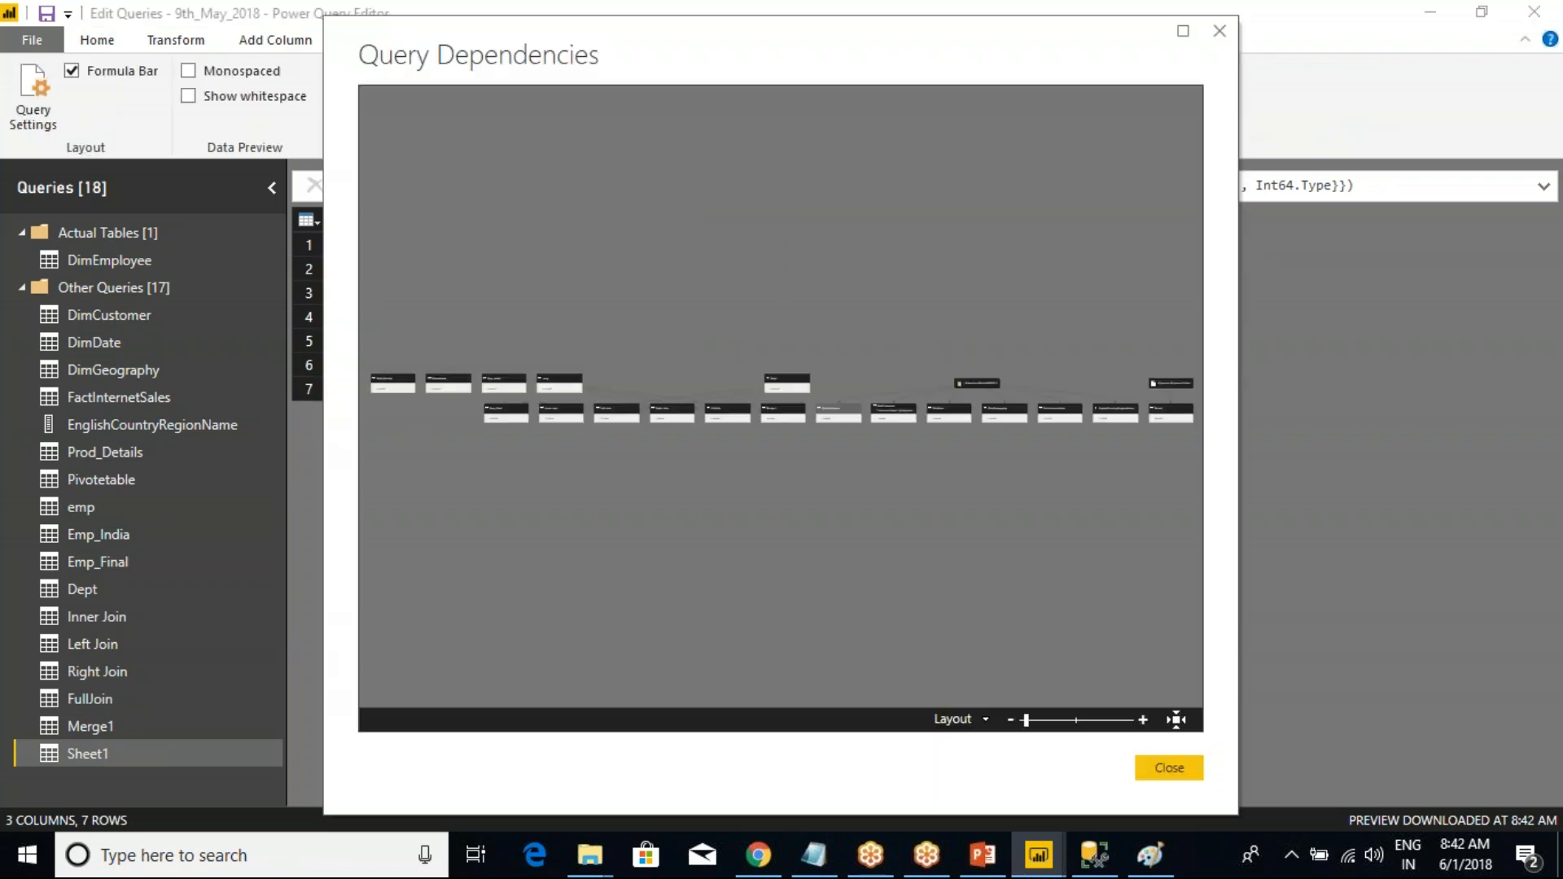
left_click(1182, 33)
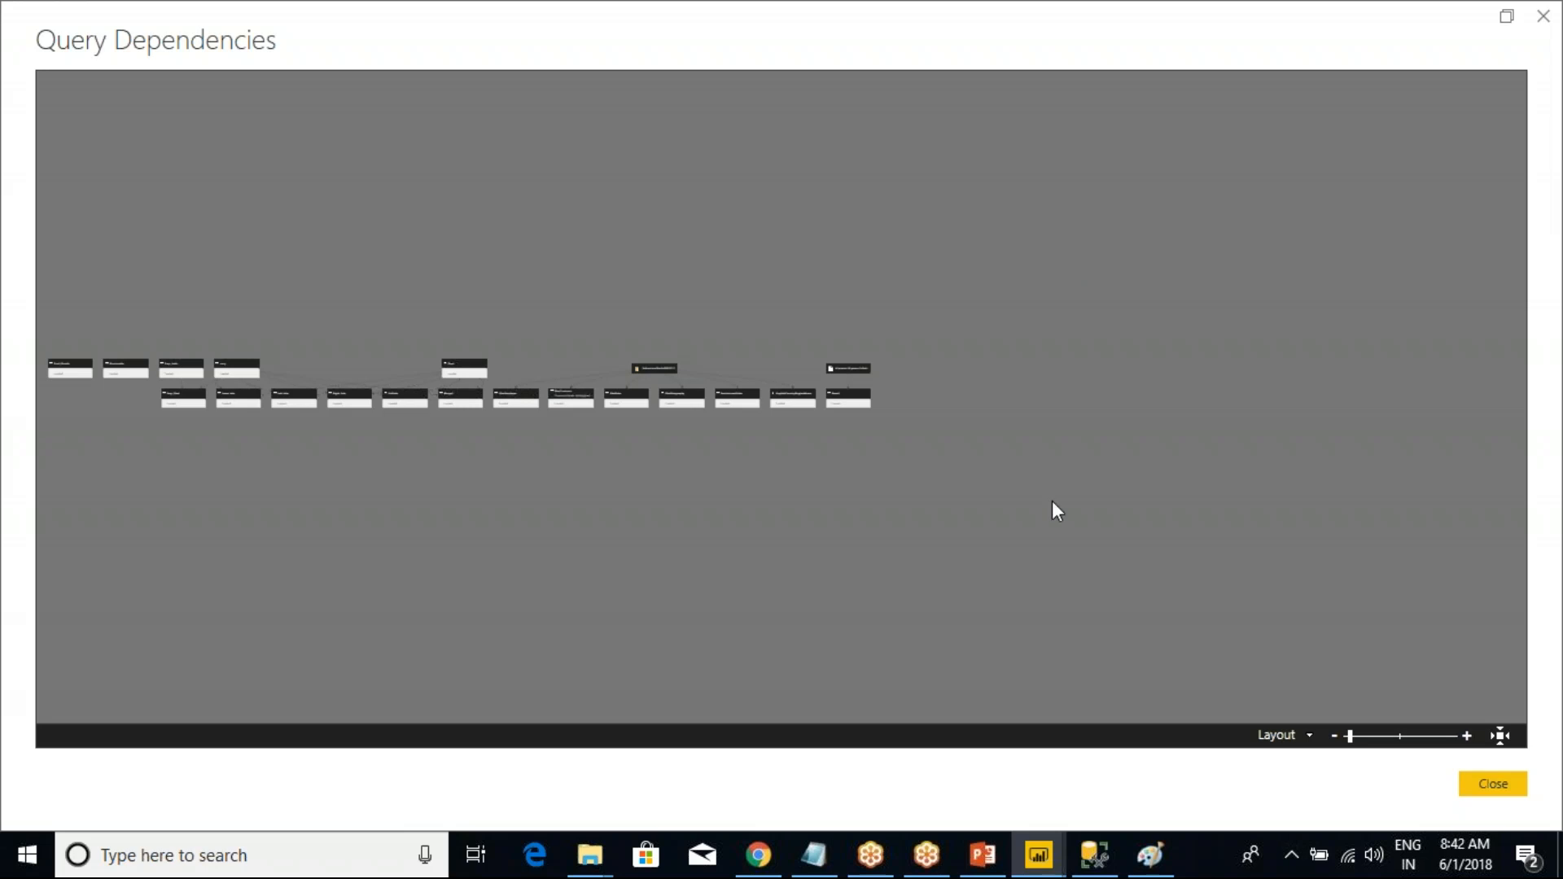
left_click(1467, 737)
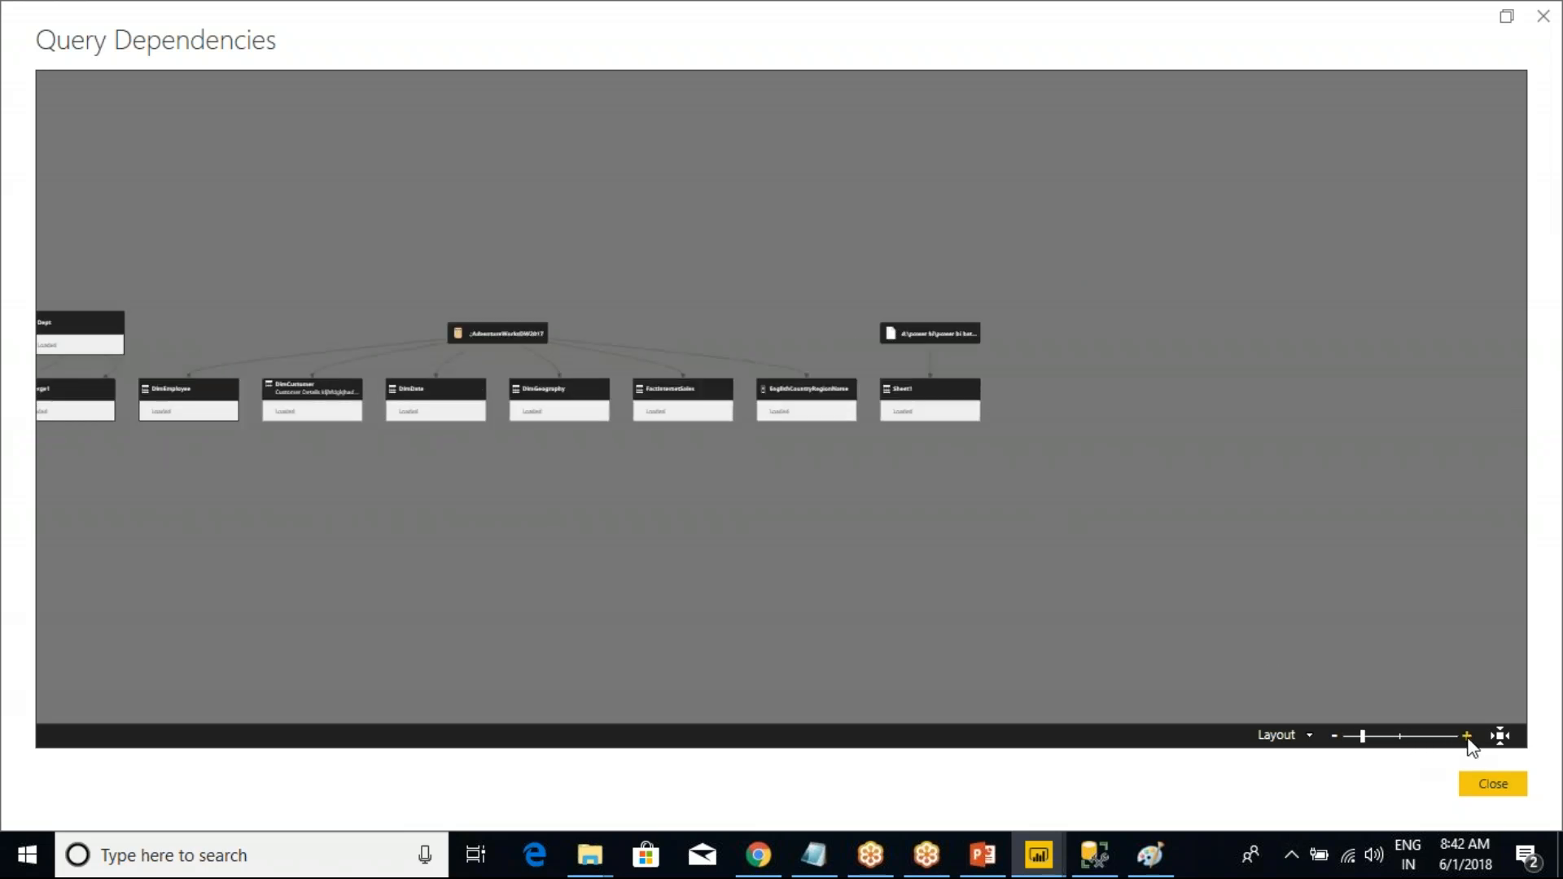
left_click(1467, 737)
left_click(1466, 736)
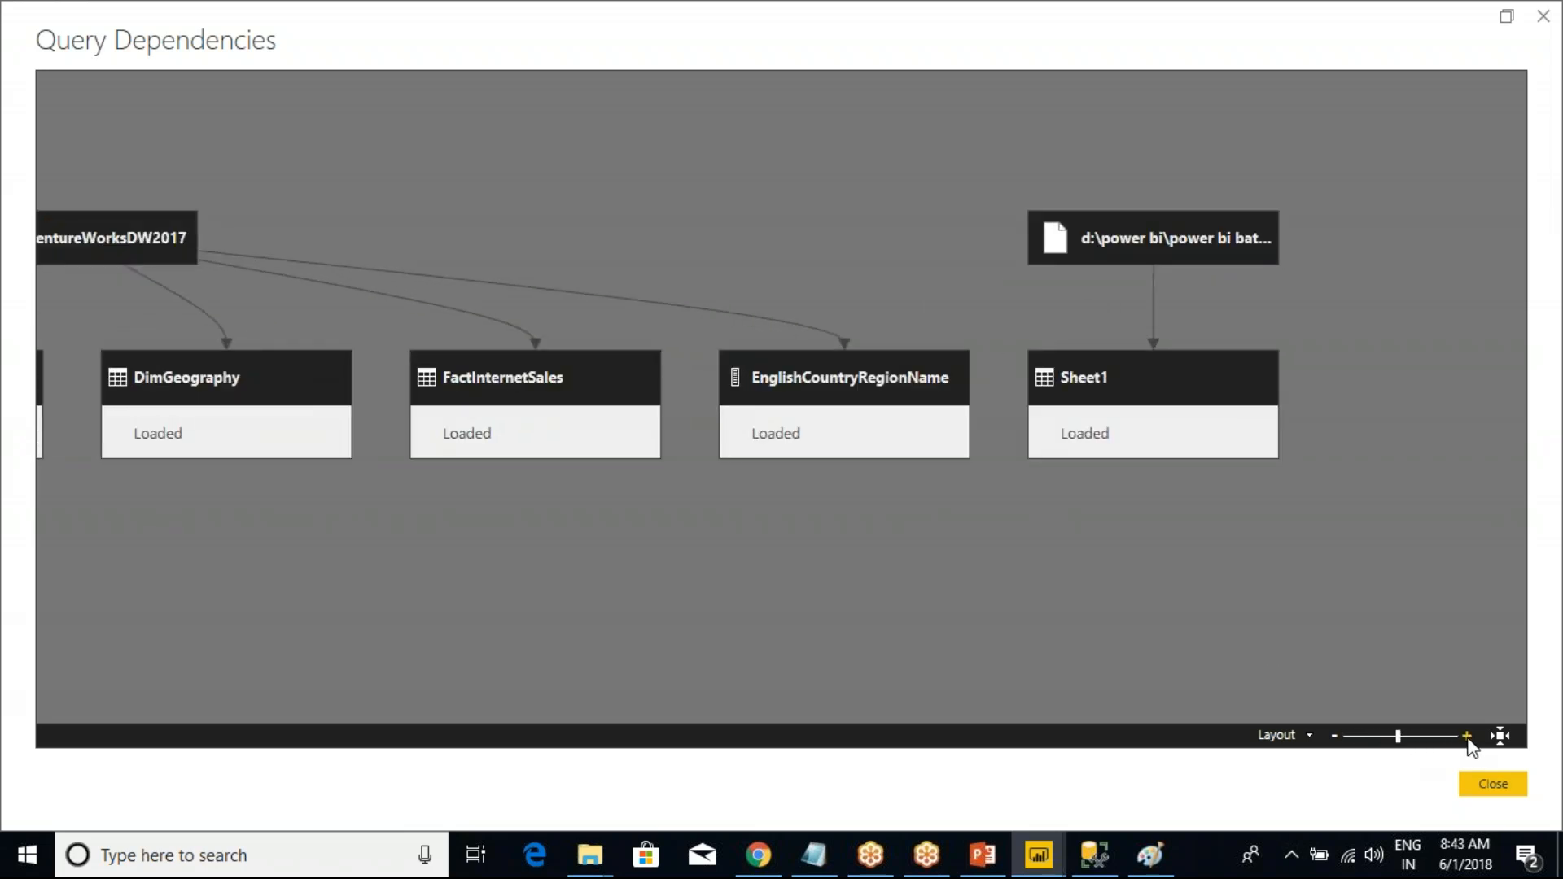
left_click(1467, 737)
left_click(1160, 215)
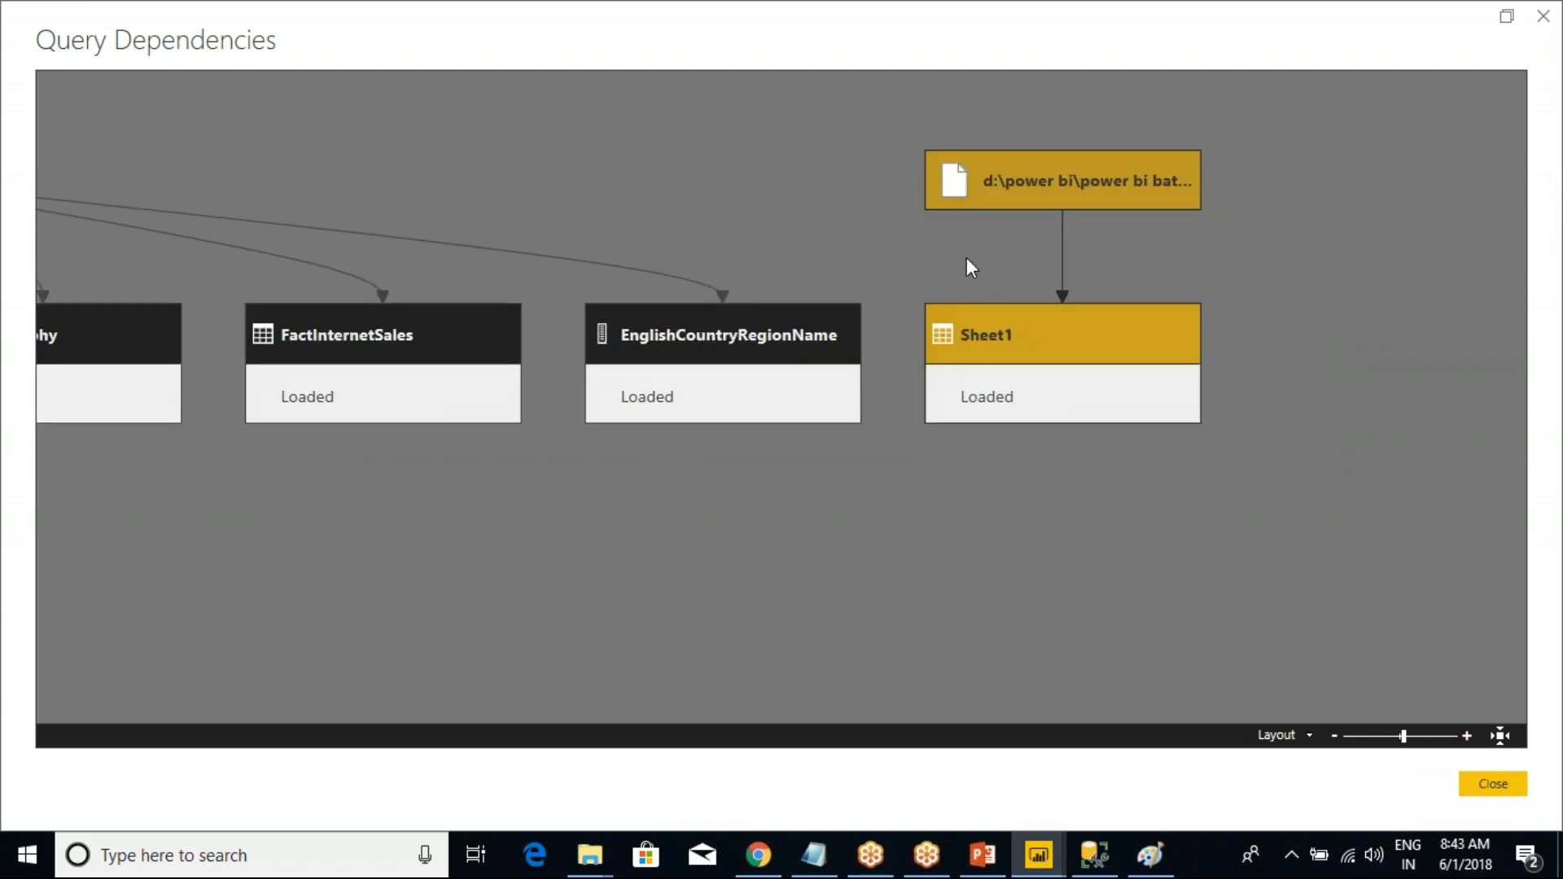
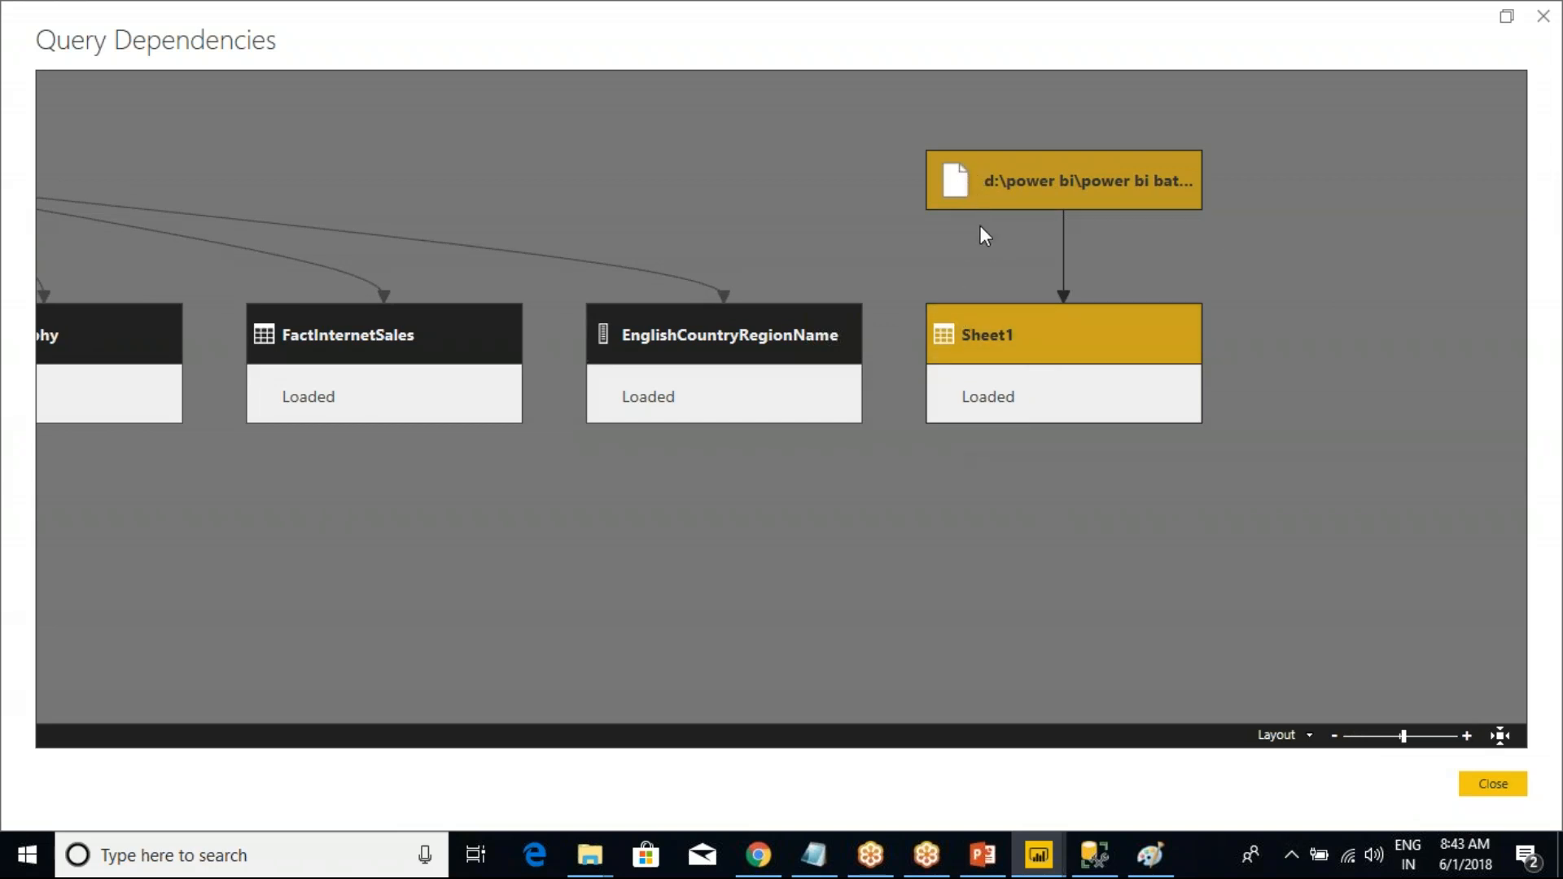
- Compare the AdventureWorksDW2017, Dept and join query branches with the file source feeding Sheet1, and close the dependencies diagram
left_click_drag(732, 572, 1126, 577)
left_click_drag(424, 527, 936, 494)
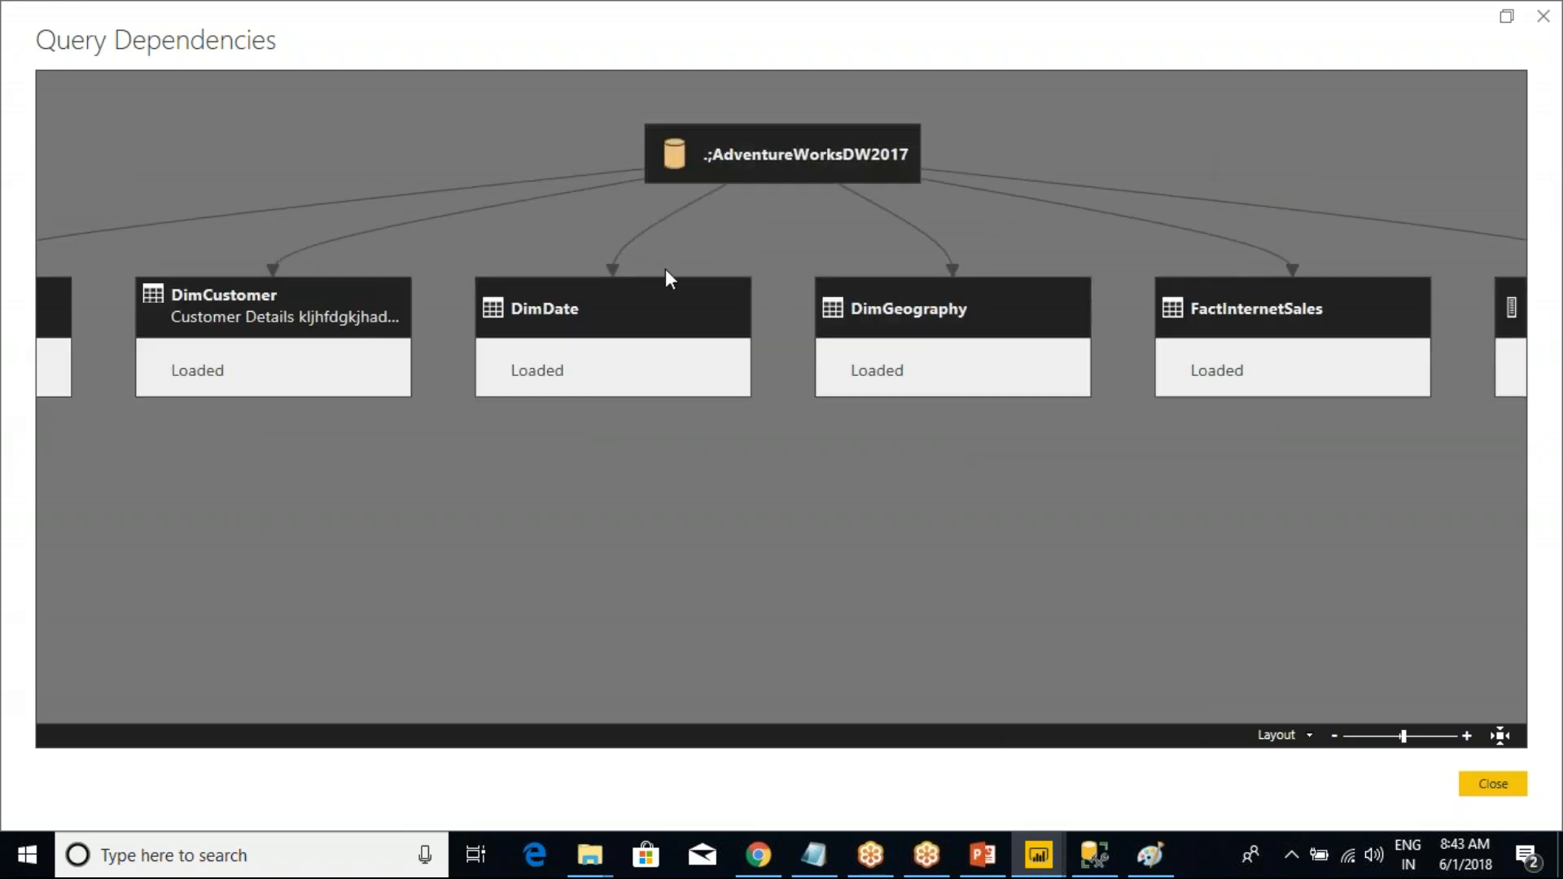
left_click_drag(477, 549, 1032, 569)
left_click_drag(532, 562, 789, 562)
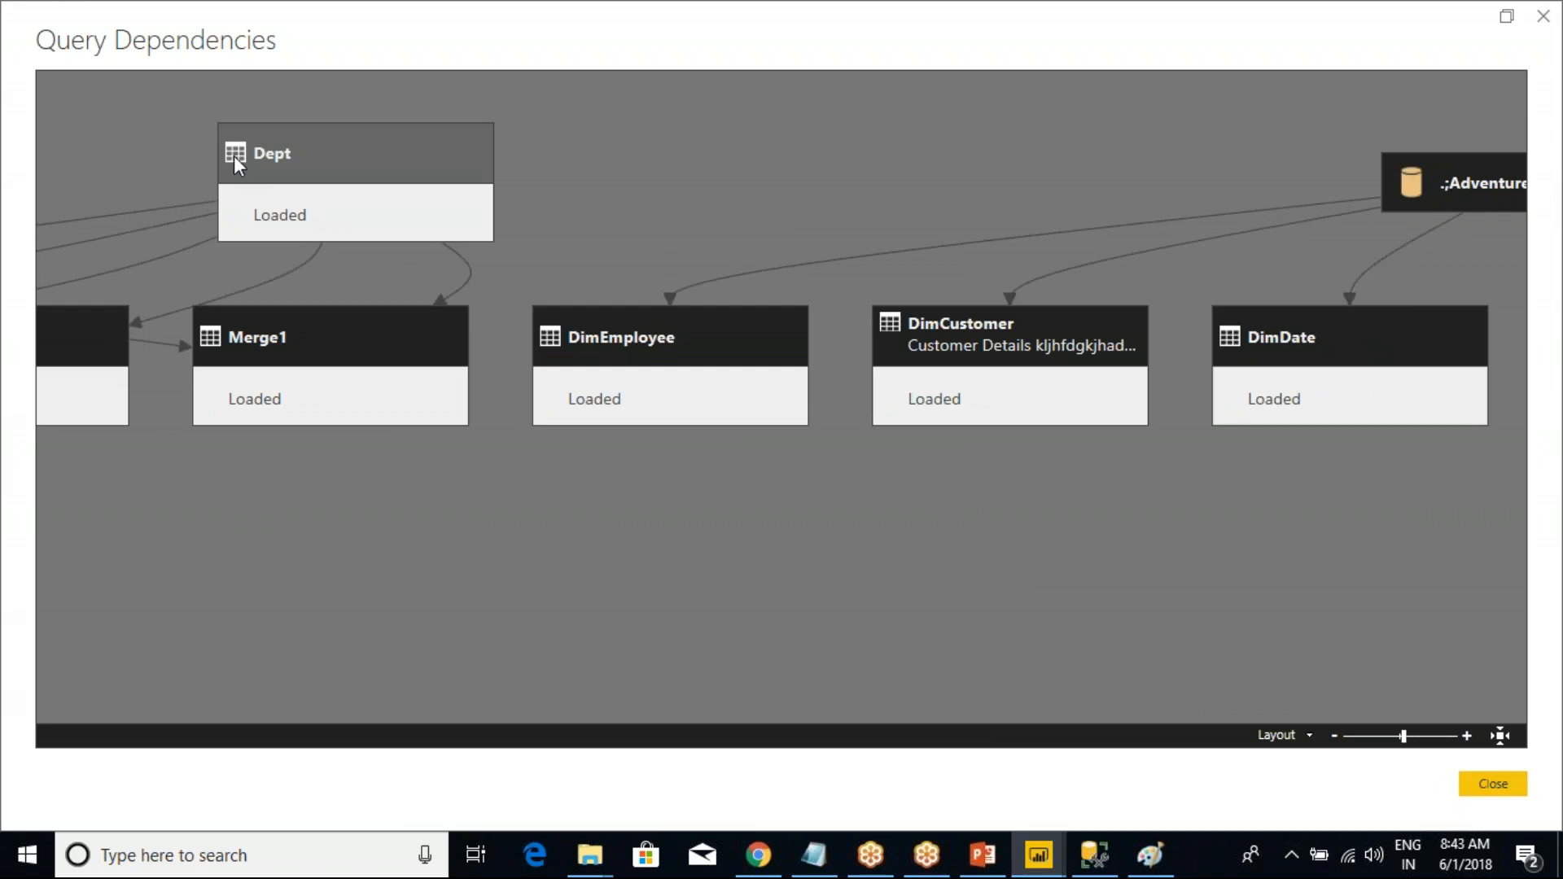
left_click_drag(255, 476, 1083, 513)
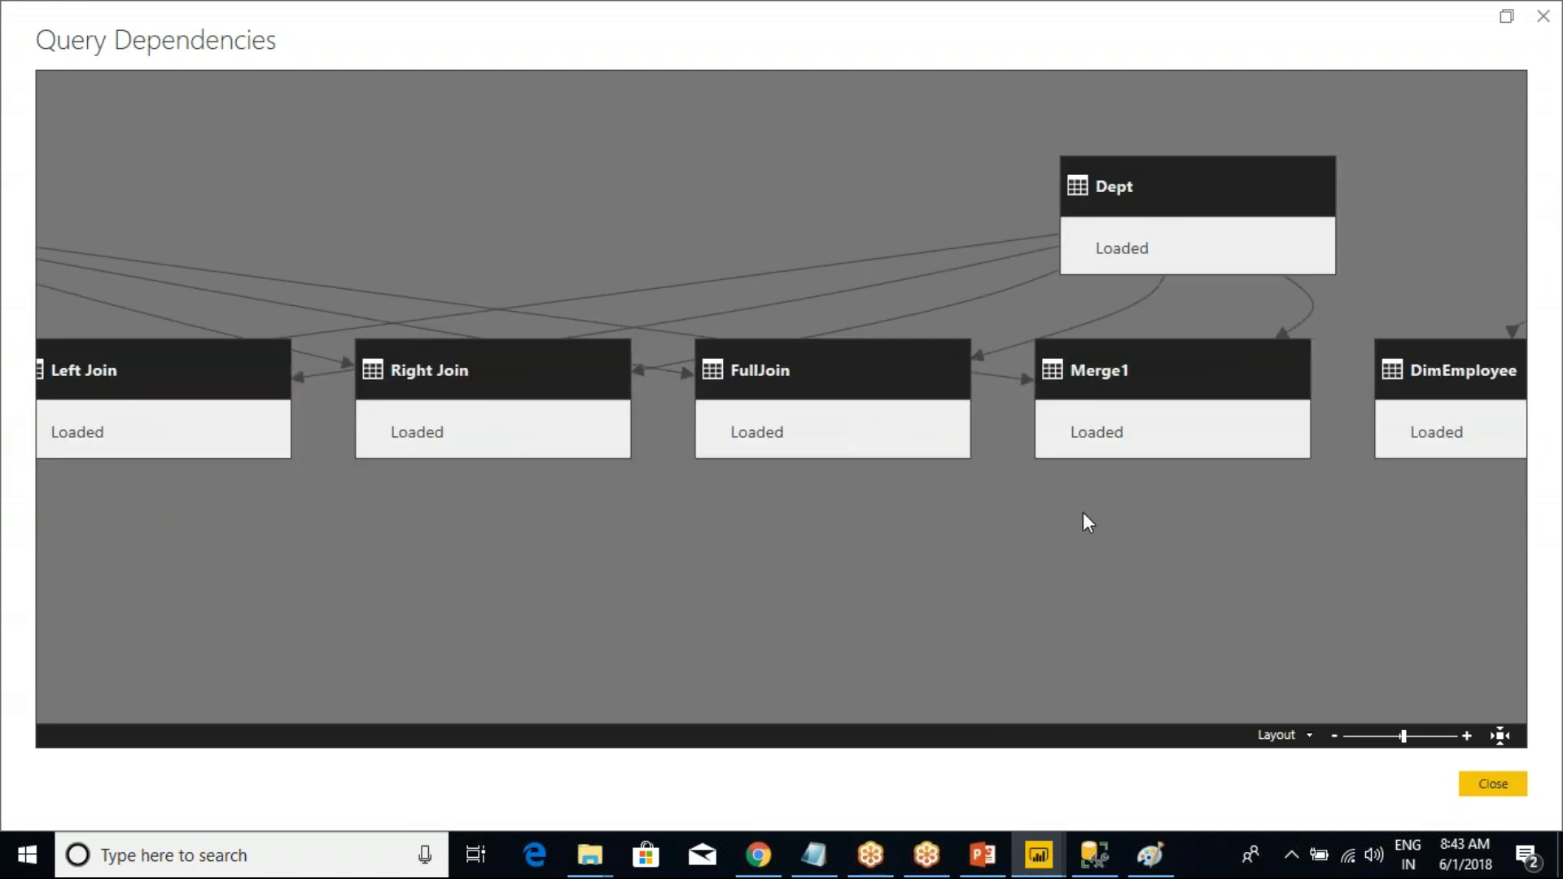
left_click_drag(617, 562, 1047, 562)
left_click_drag(468, 547, 0, 455)
left_click_drag(999, 491, 0, 461)
left_click_drag(885, 539, 57, 592)
left_click_drag(897, 575, 351, 599)
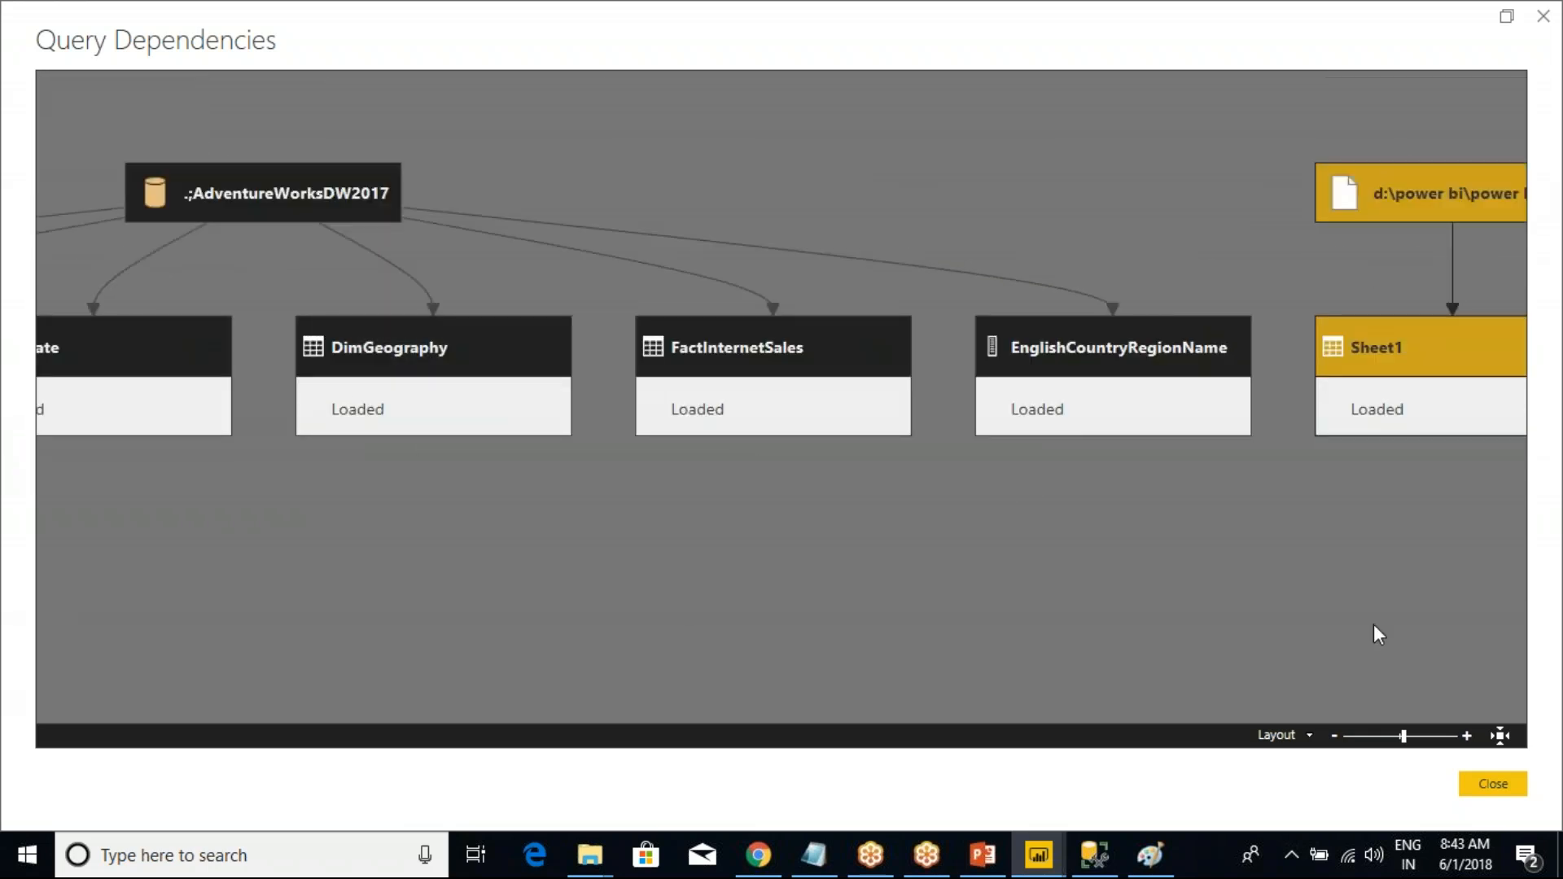
left_click_drag(1378, 632, 366, 565)
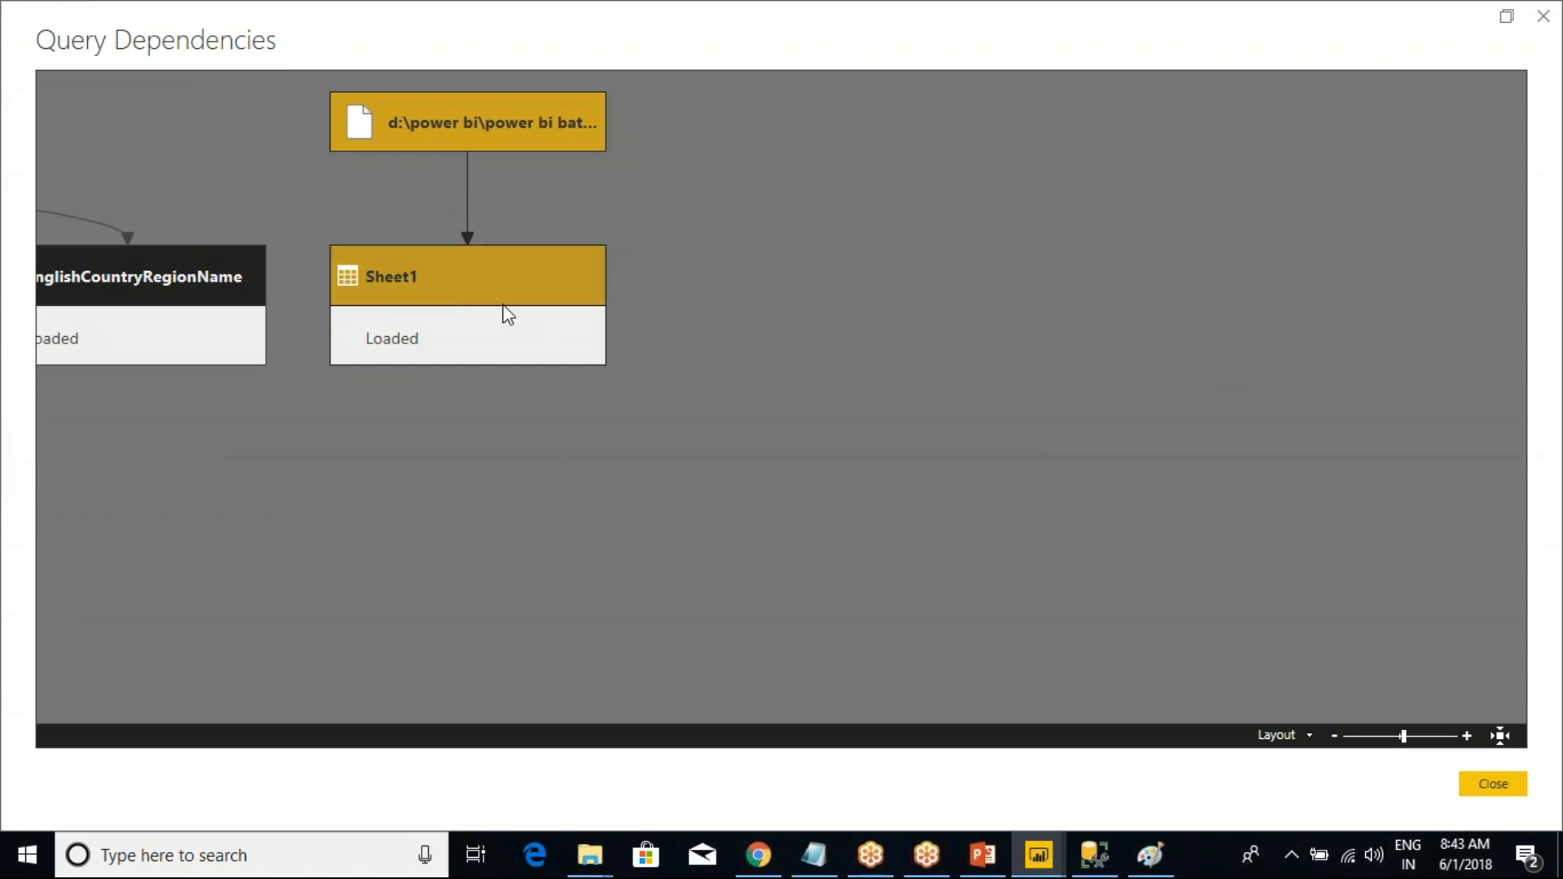
left_click(1542, 15)
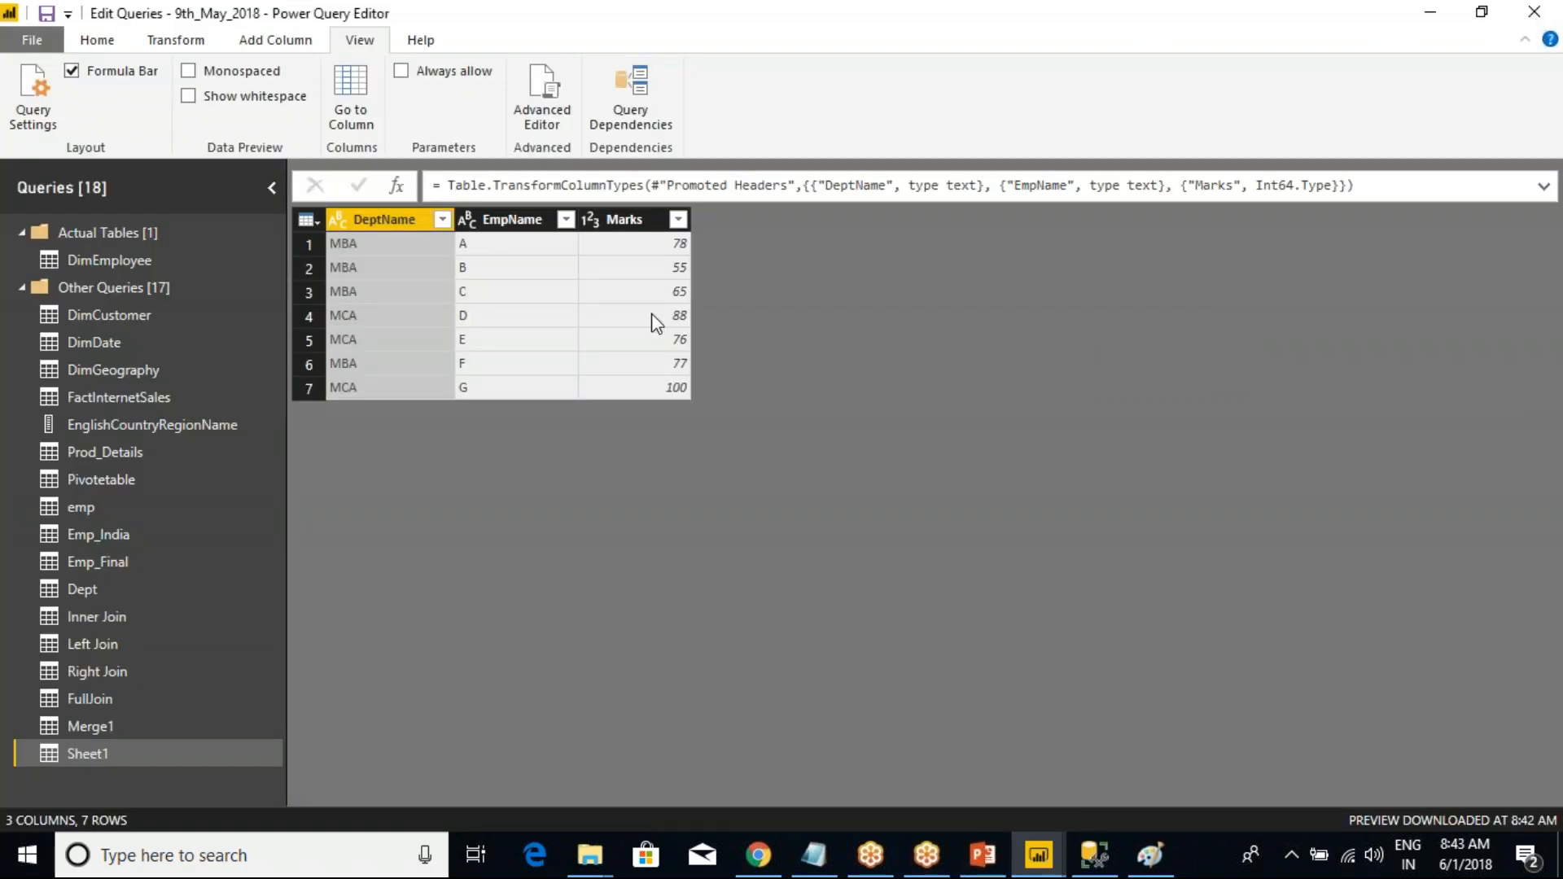
- Switch to the Class Notes in Notepad and mark the view entry in the tabs list as Done
key("alt+Tab")
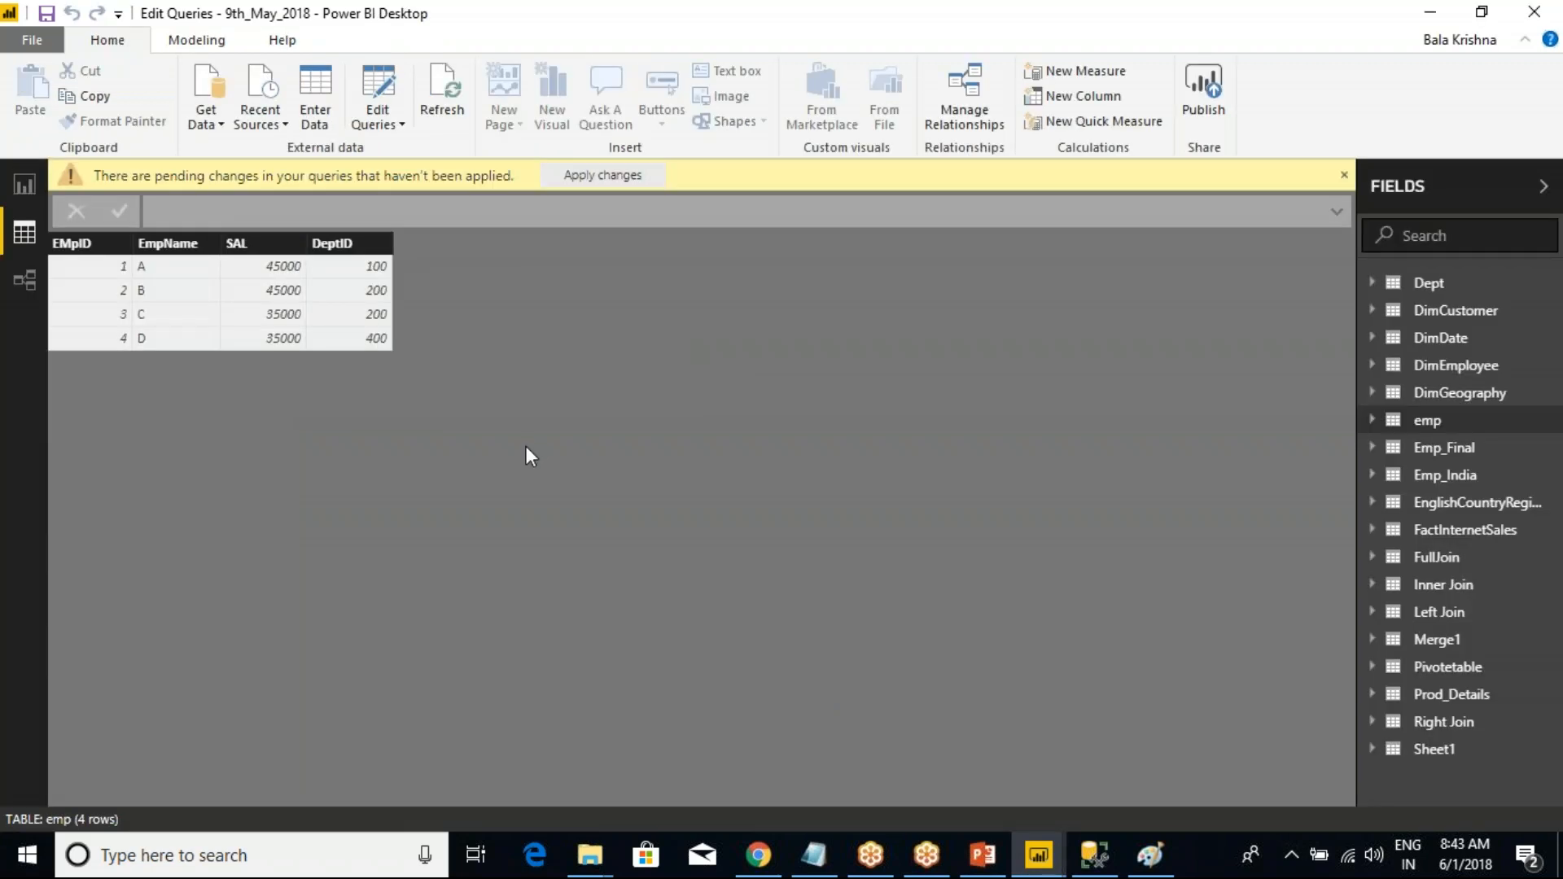
key("alt+Tab")
key("alt+Tab")
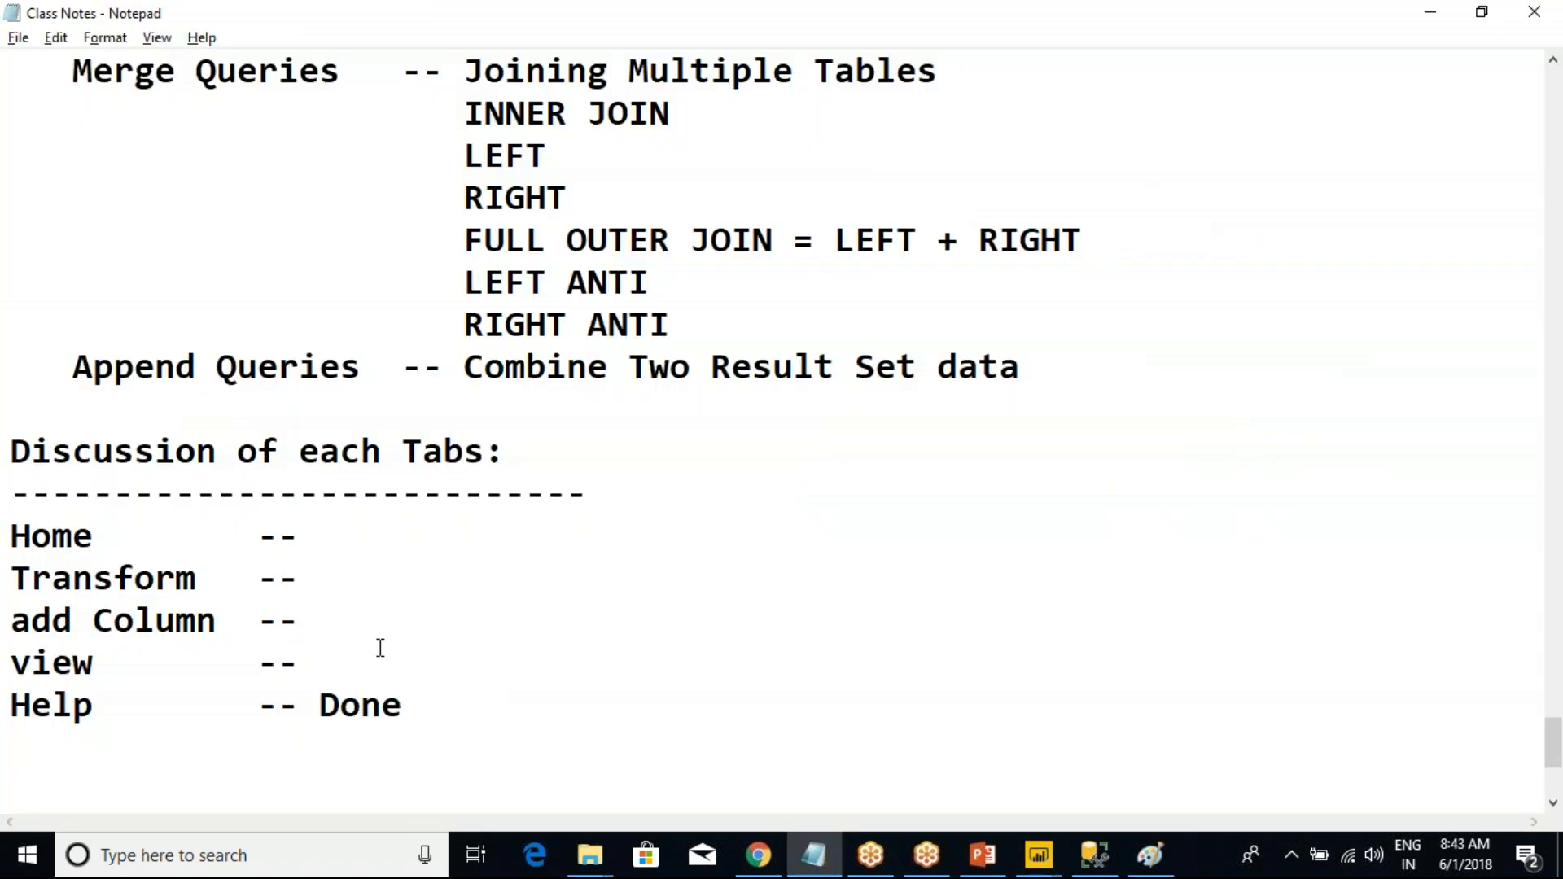
left_click(374, 650)
type("Done")
- Return to the Power Query Editor and bring up the commands for adding columns to Sheet1
key("alt+Tab")
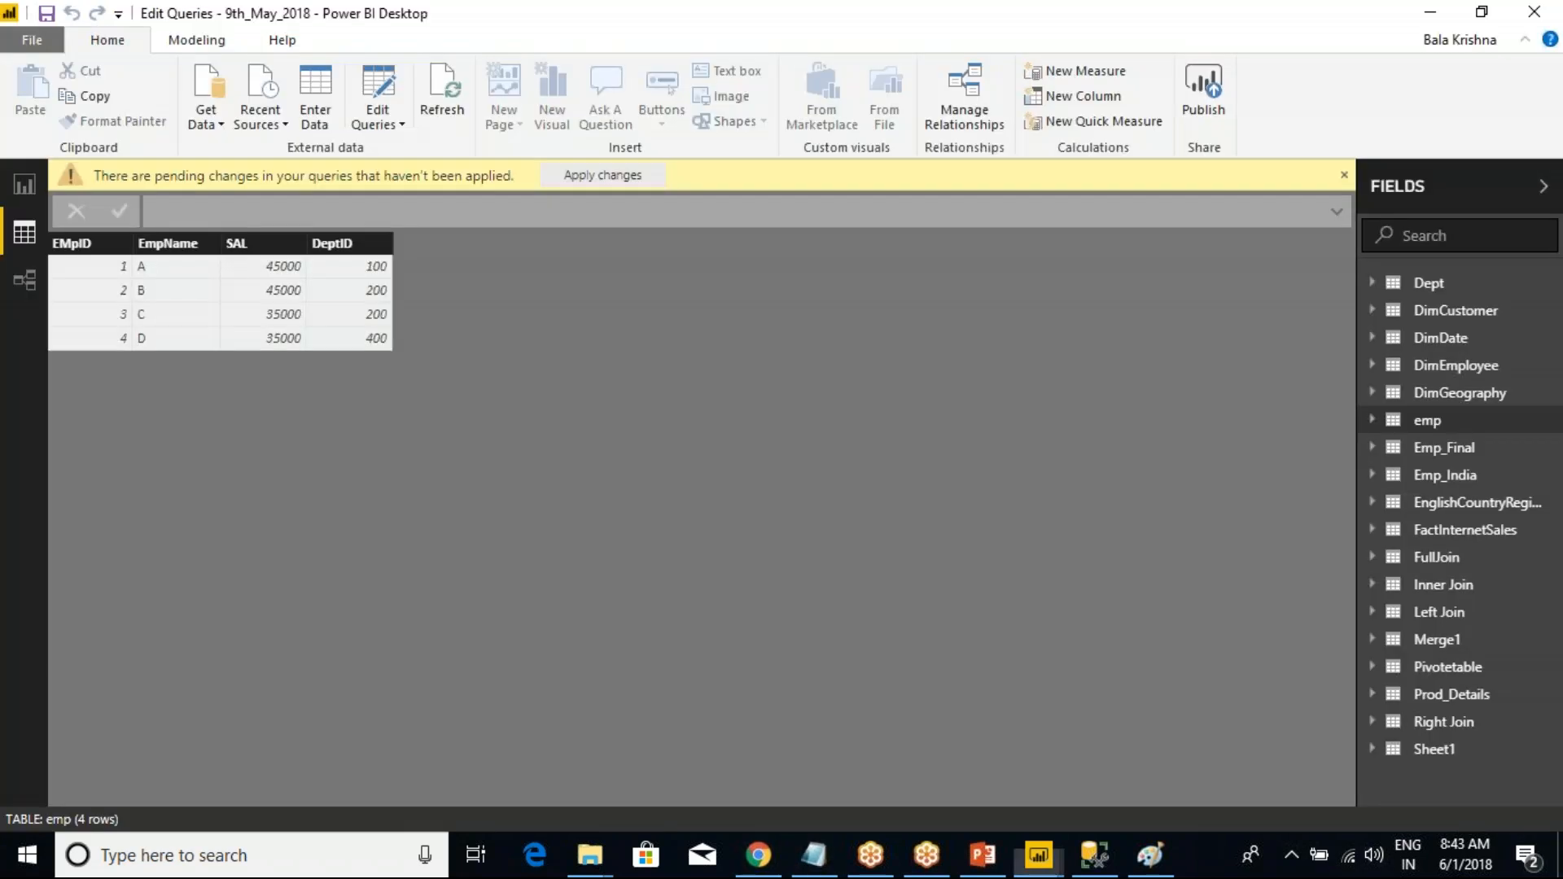
key("alt+Tab")
key("alt+Tab")
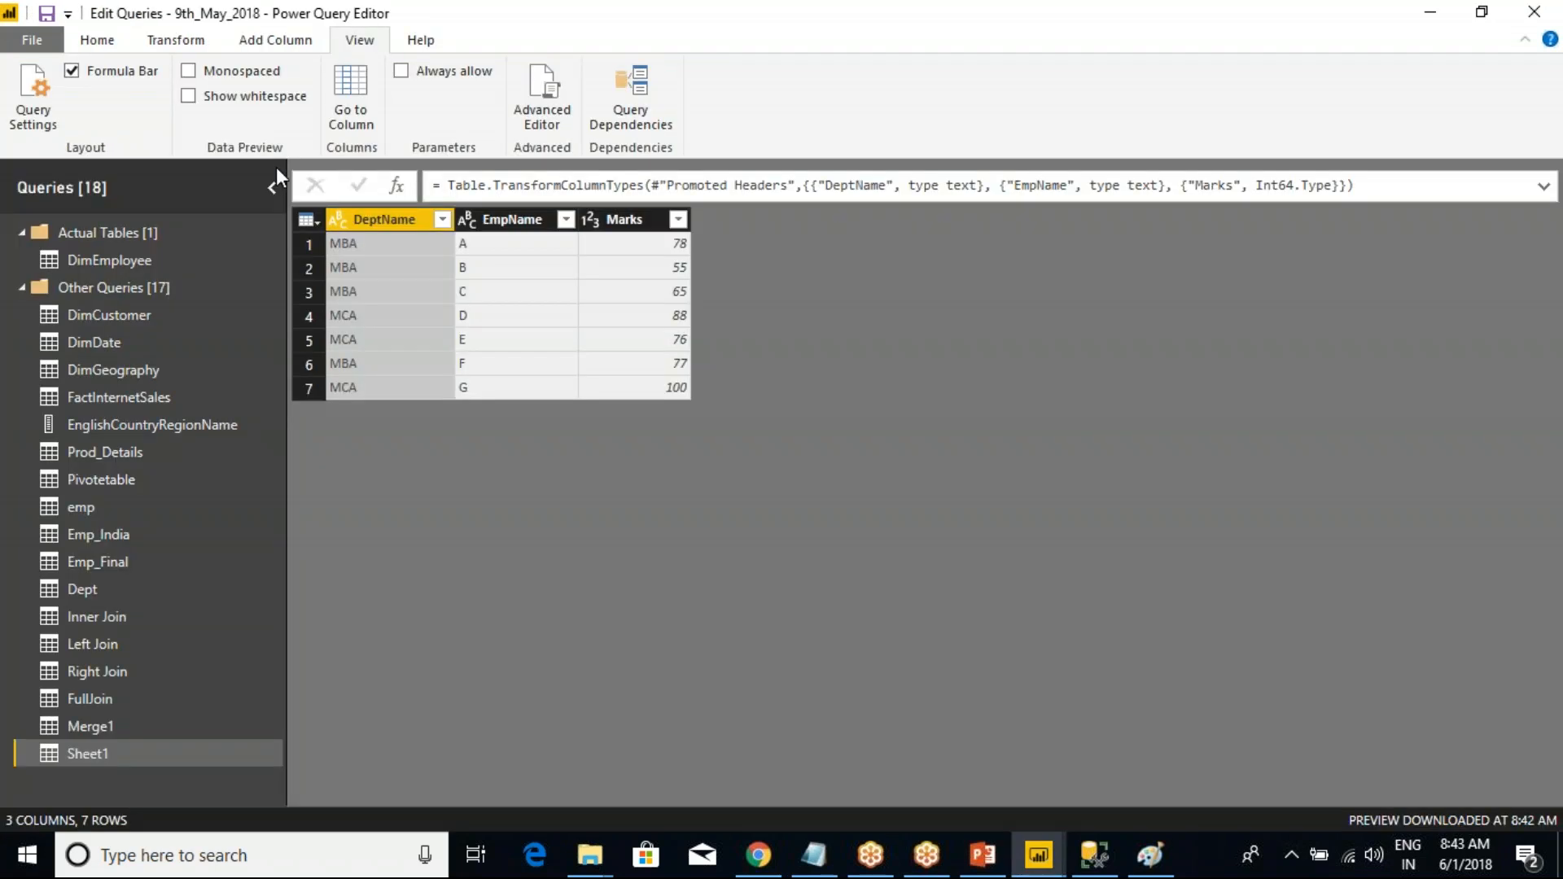
left_click(273, 41)
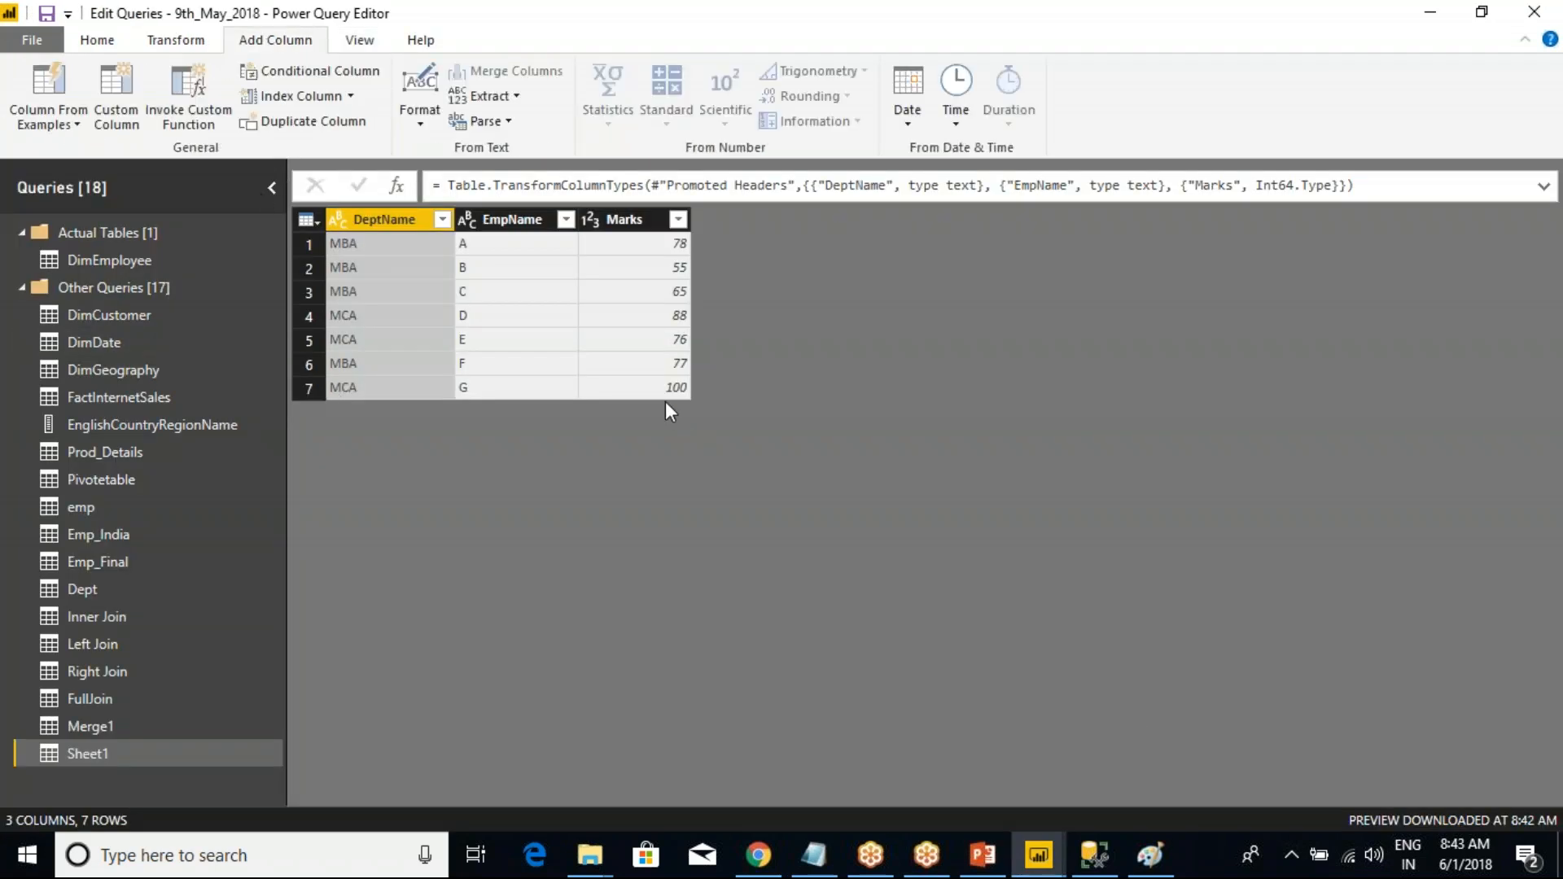
- Open the DimGeography query and review the general column-adding commands, including the Column From Examples and Index Column options
left_click_drag(4, 60, 87, 143)
key("Escape")
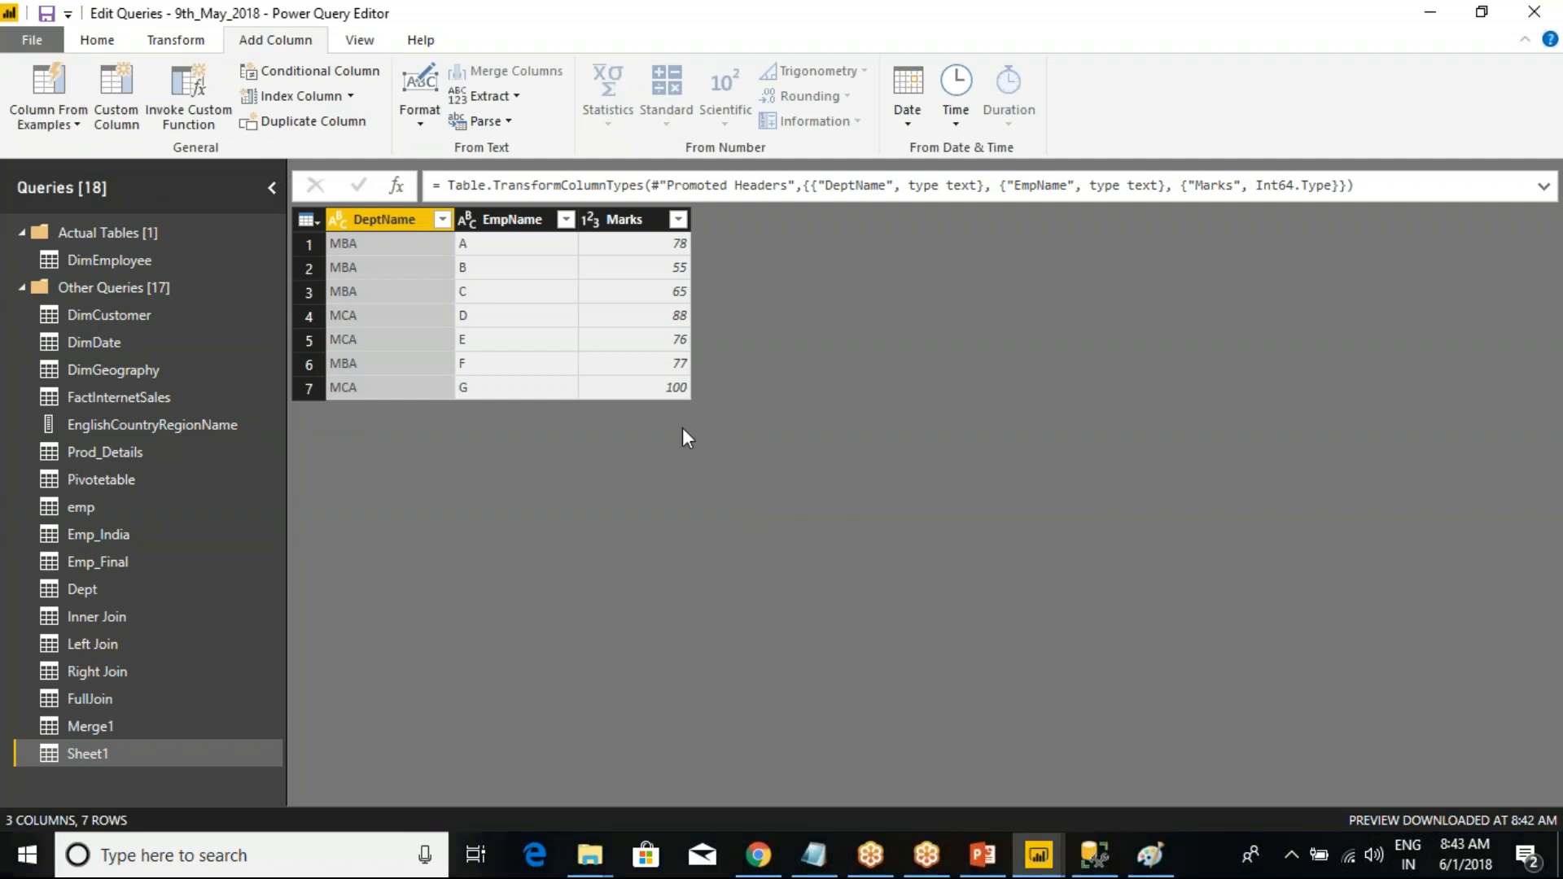
left_click(102, 369)
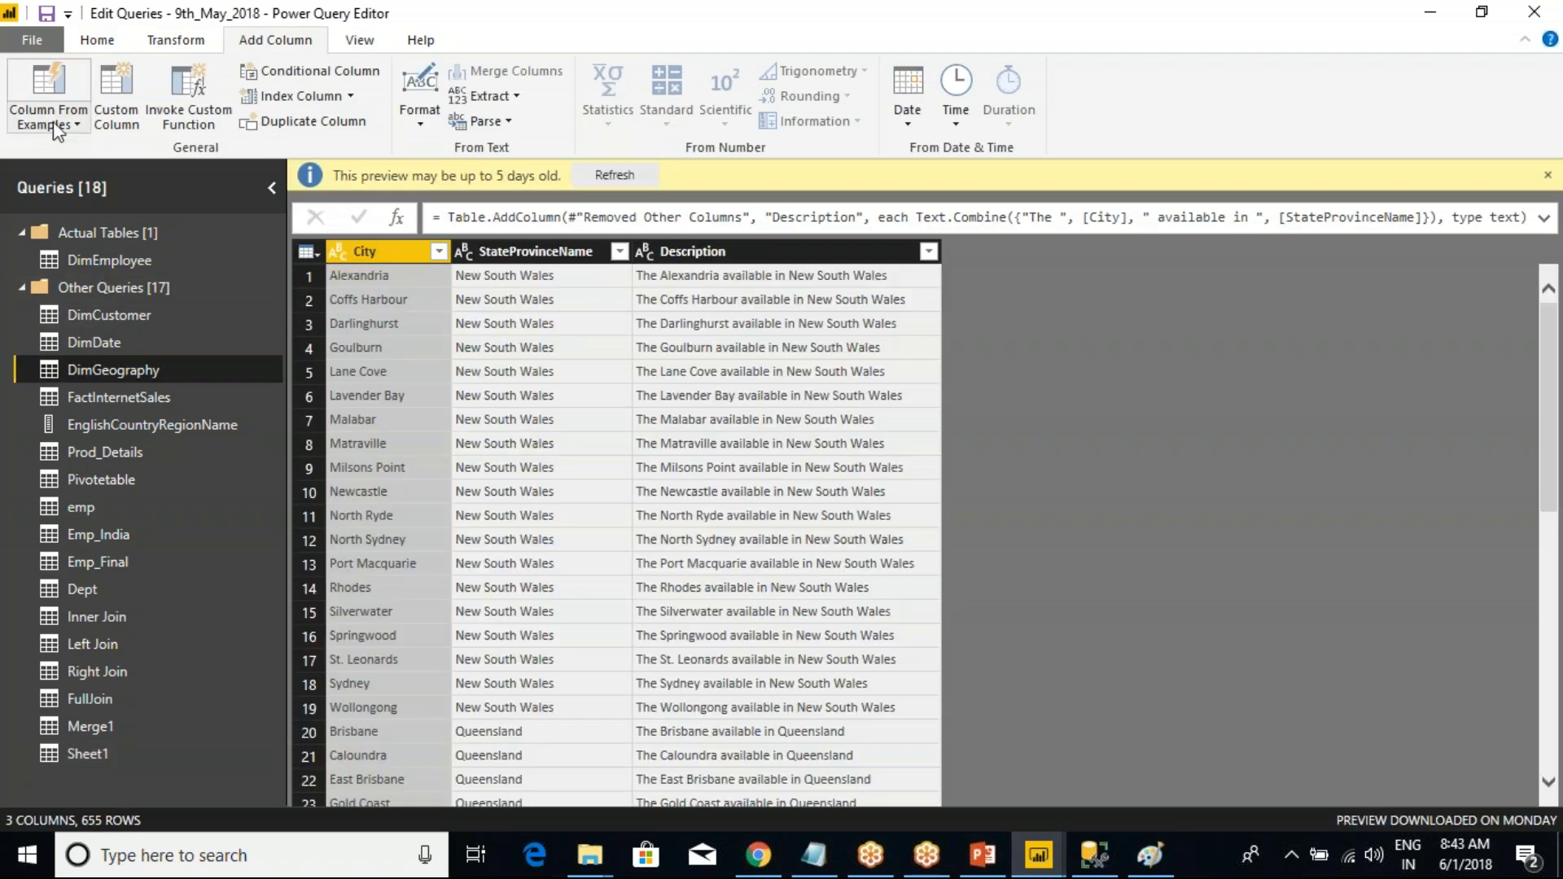
left_click(74, 125)
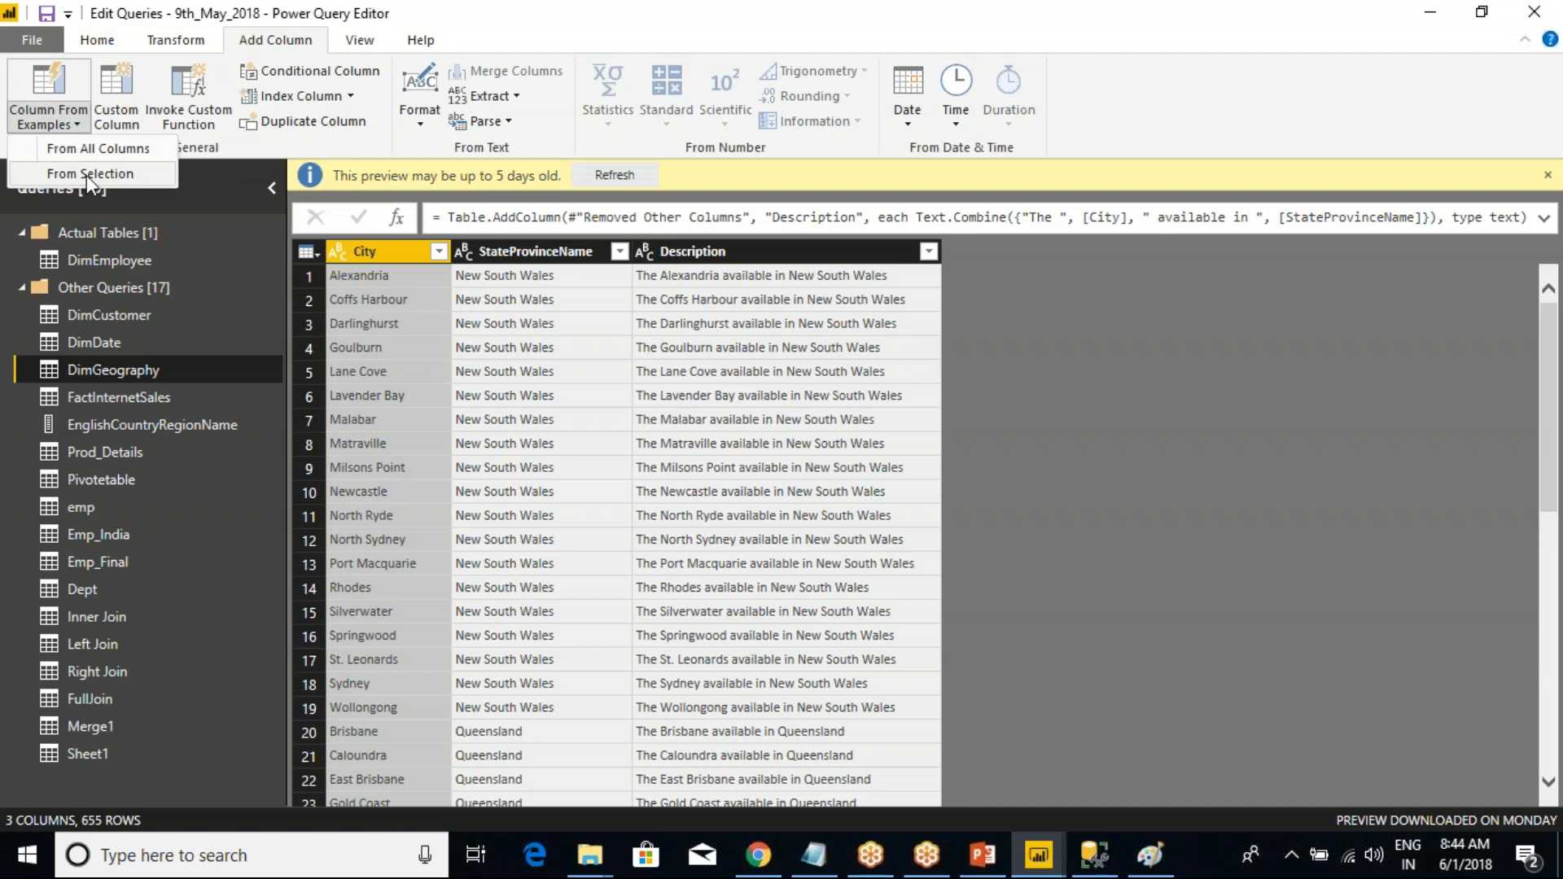
left_click(486, 4)
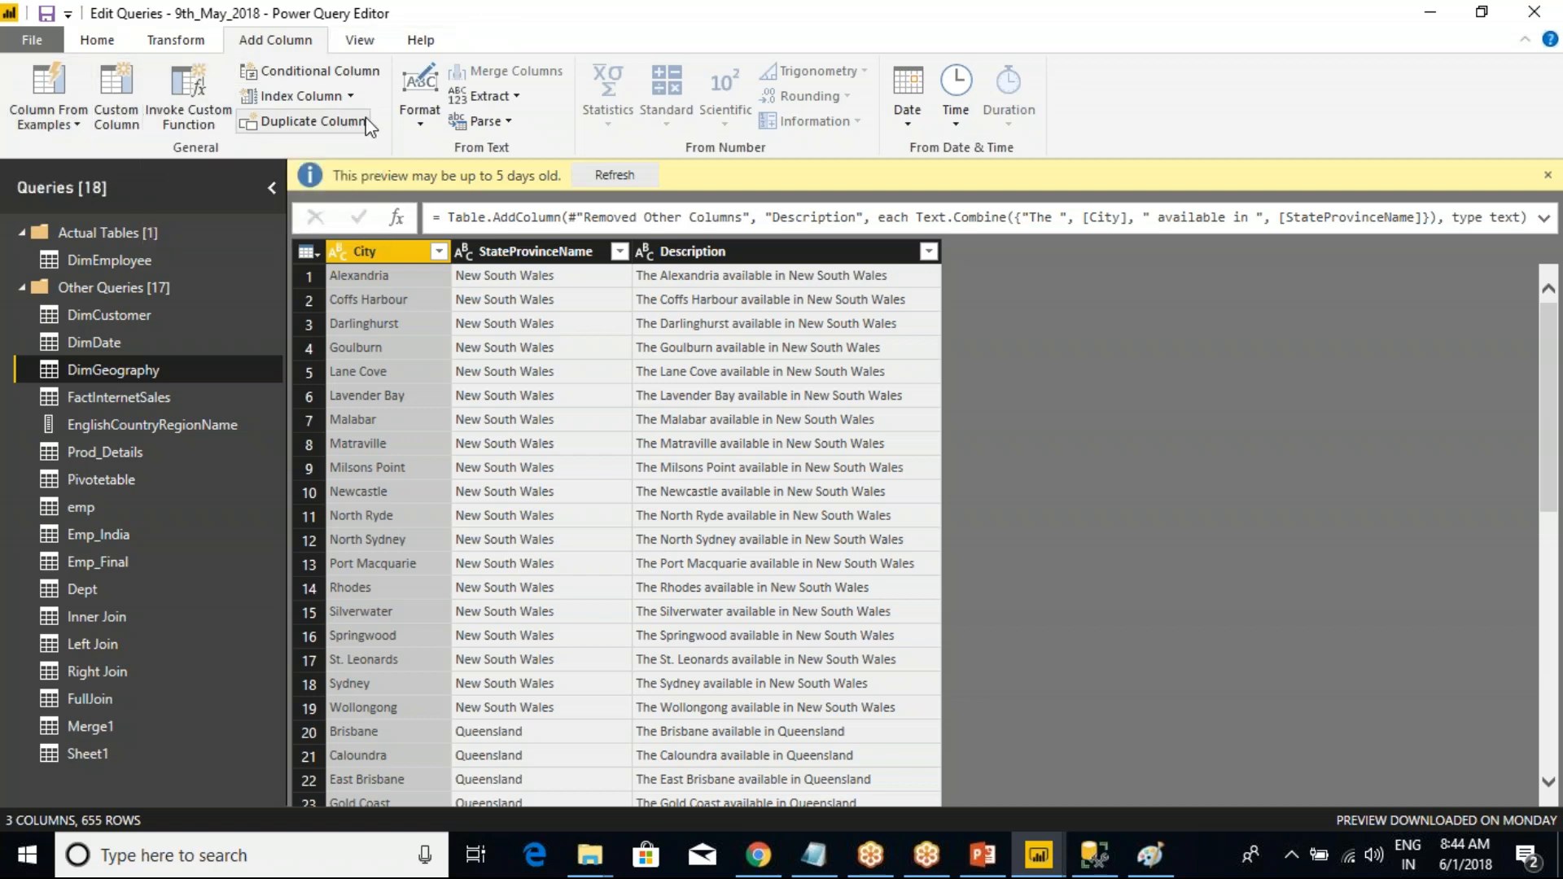
left_click(350, 97)
left_click(351, 97)
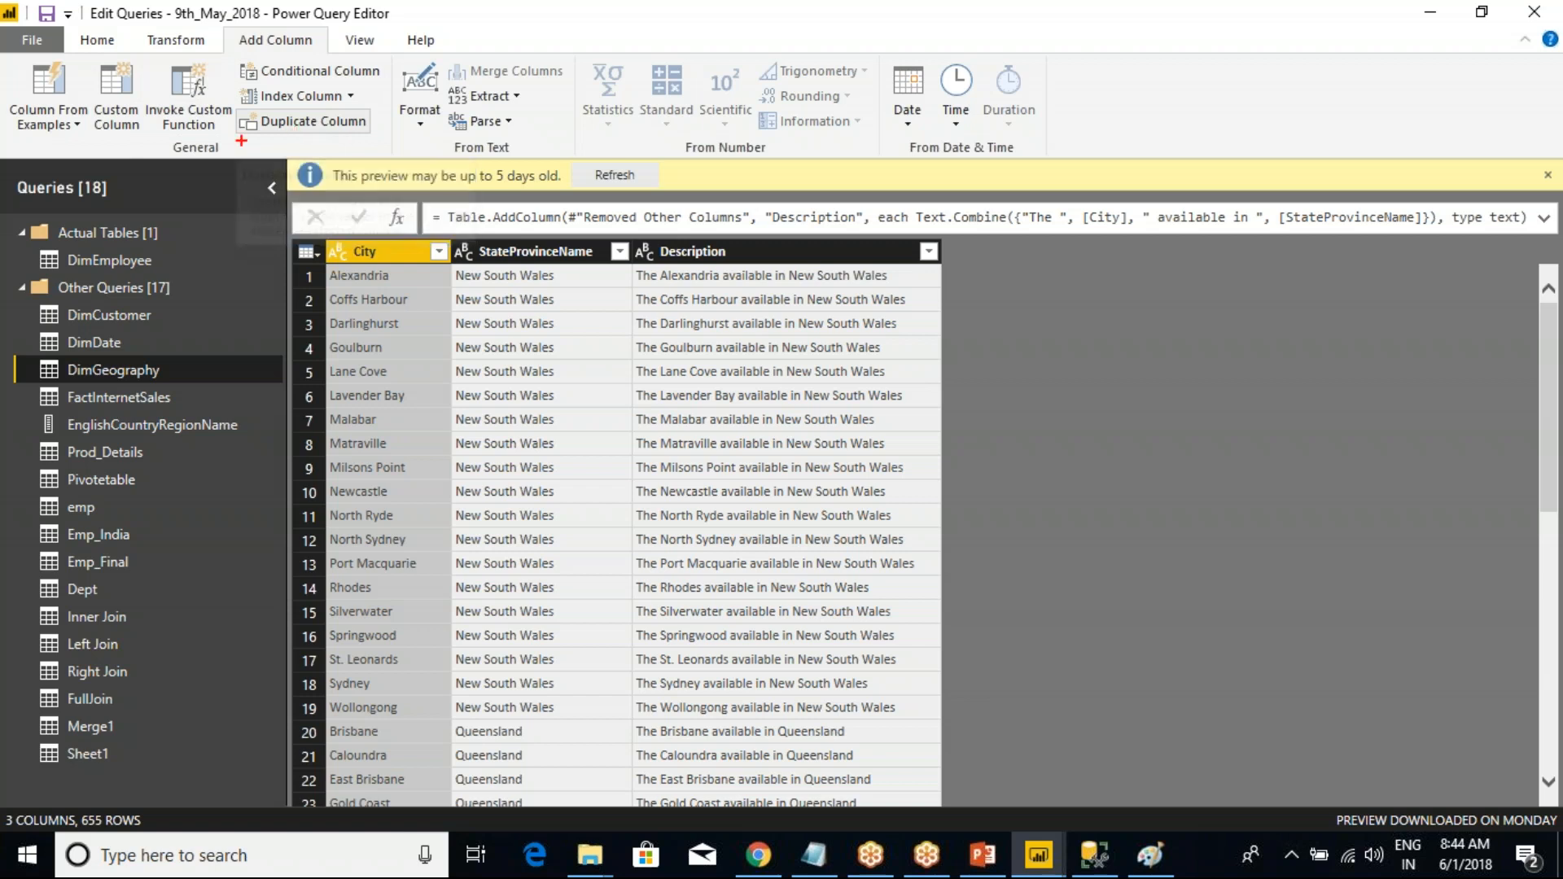
left_click_drag(16, 57, 368, 159)
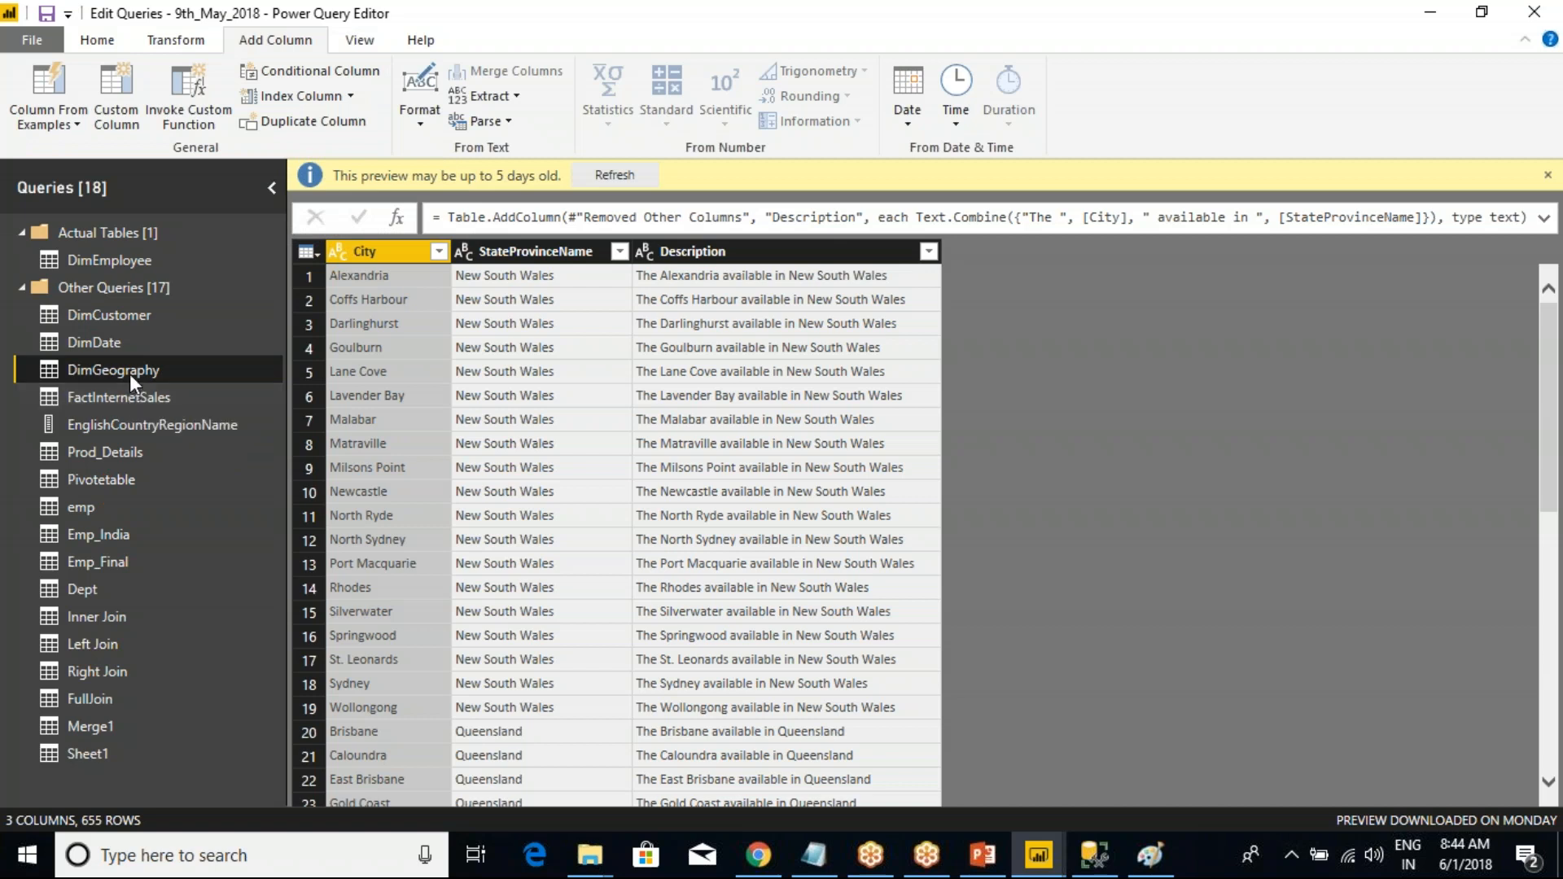
- Compare the Format options for adding a column from City with the Transform options offered for the StateProvinceName column
left_click(392, 250)
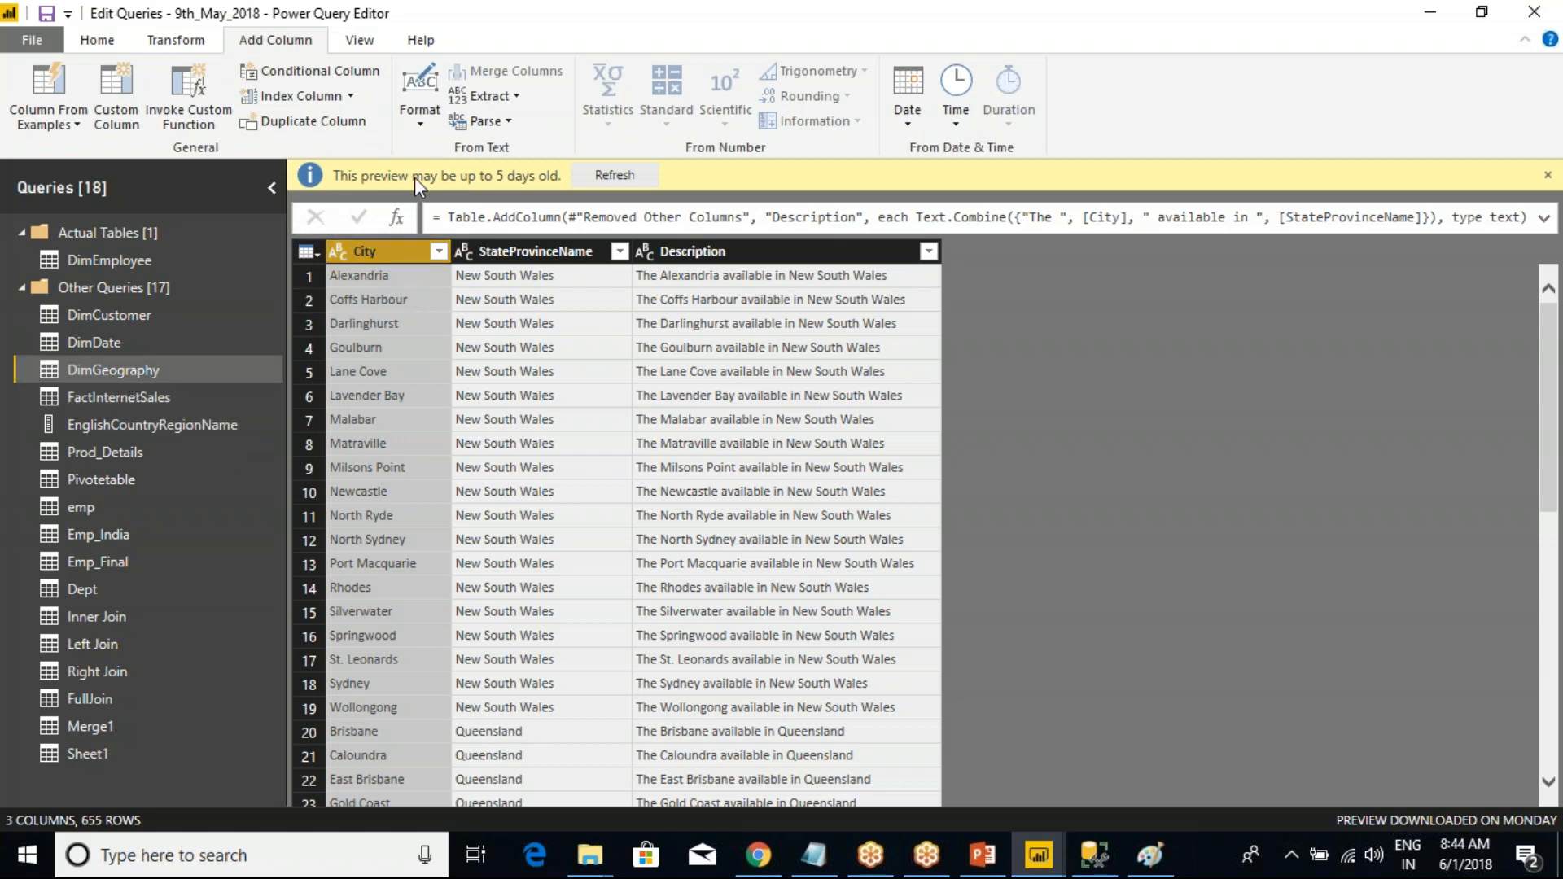
left_click(420, 93)
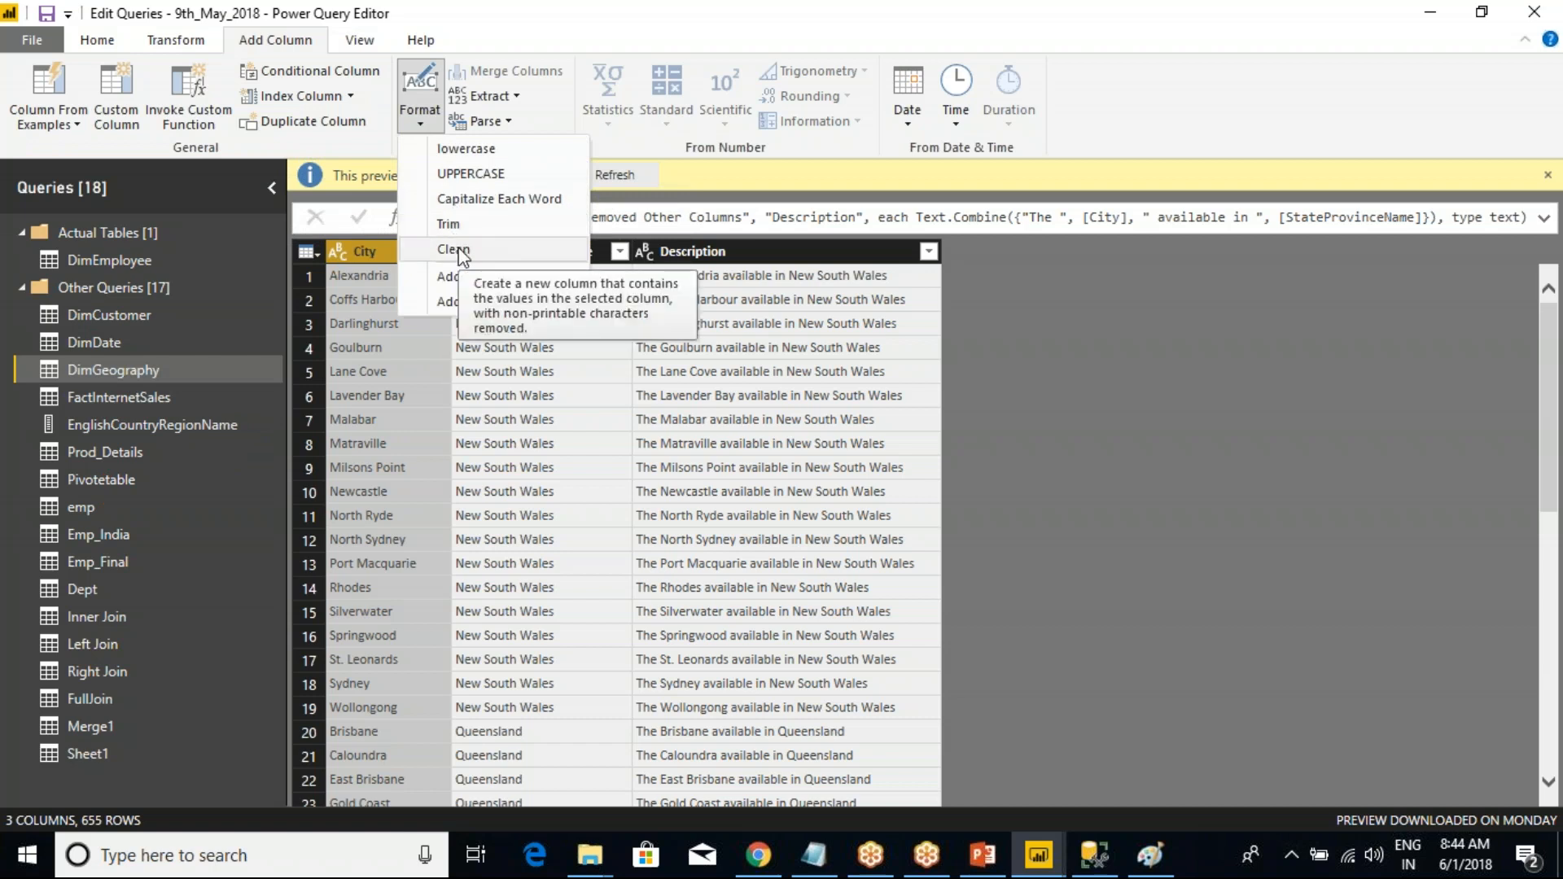
left_click(1156, 426)
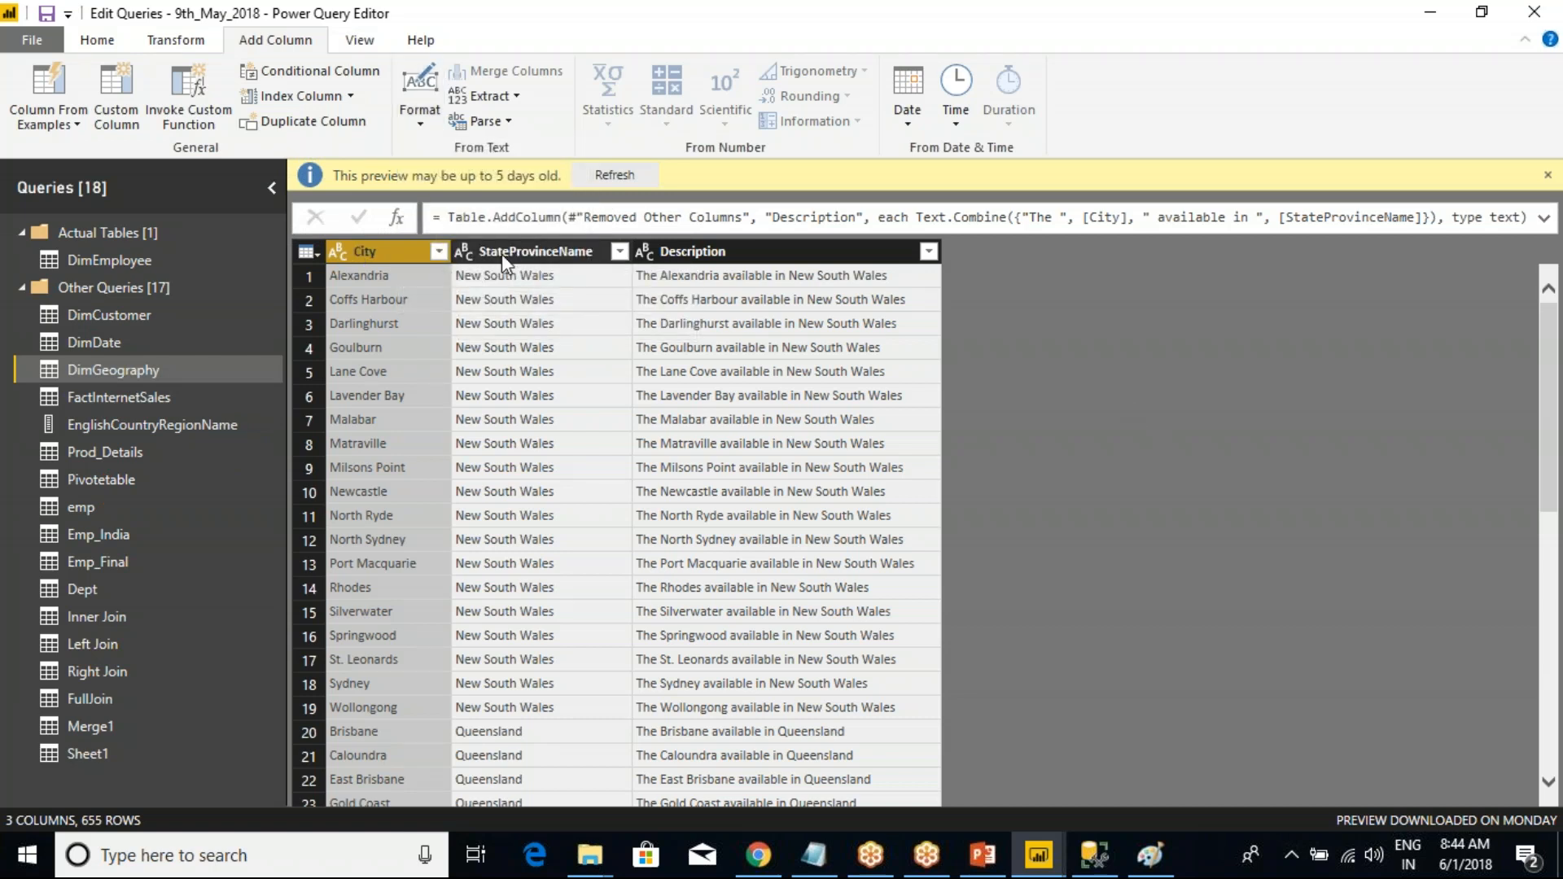
left_click(699, 256)
left_click(521, 254)
right_click(523, 254)
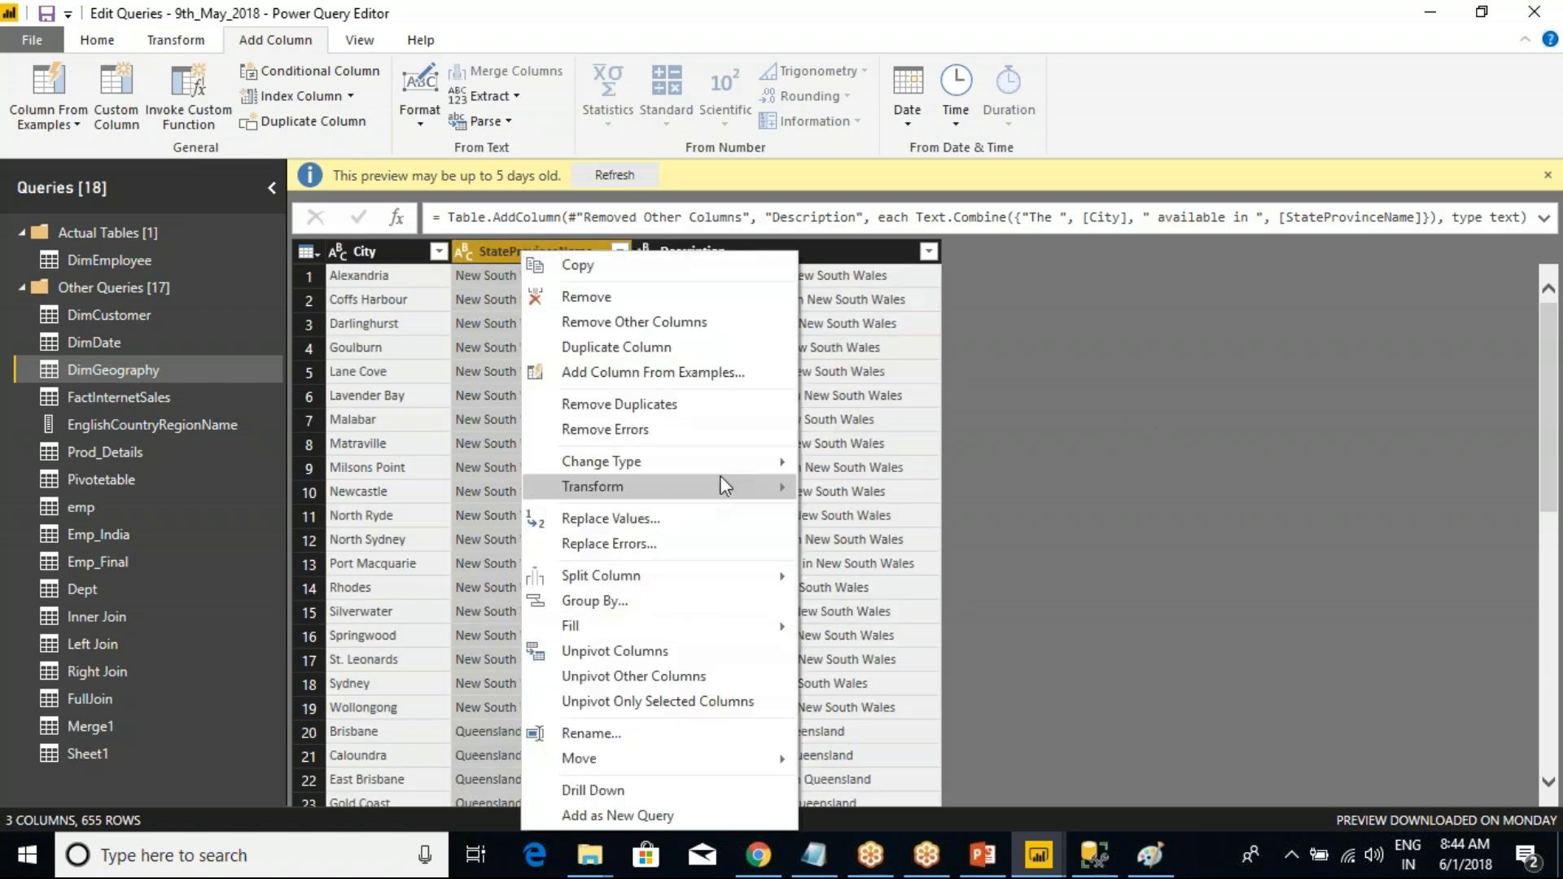
mouse_move(731, 486)
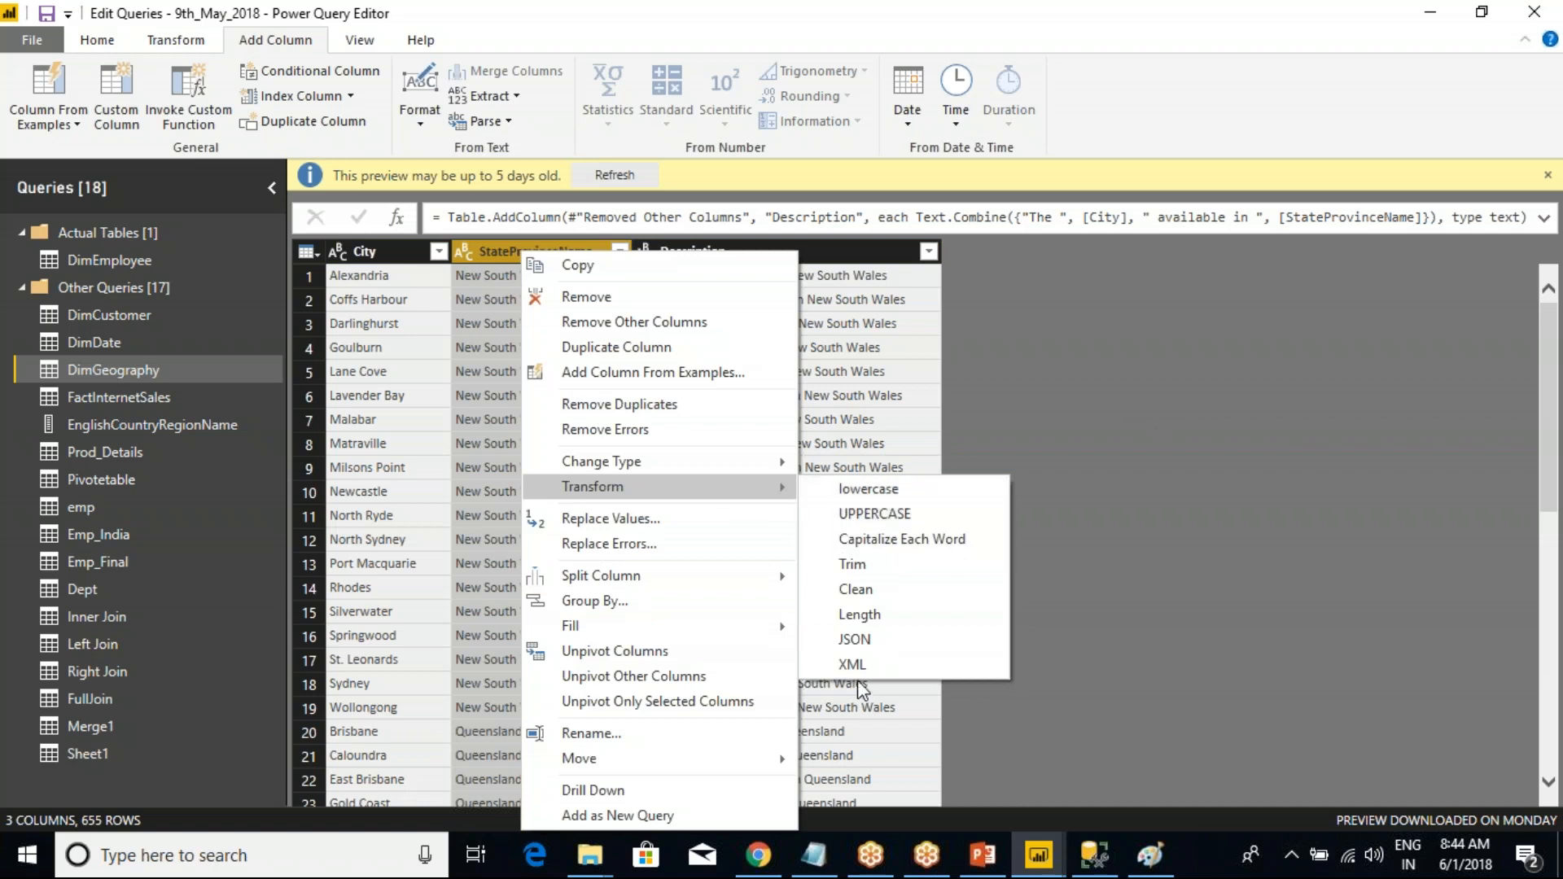
left_click(1105, 405)
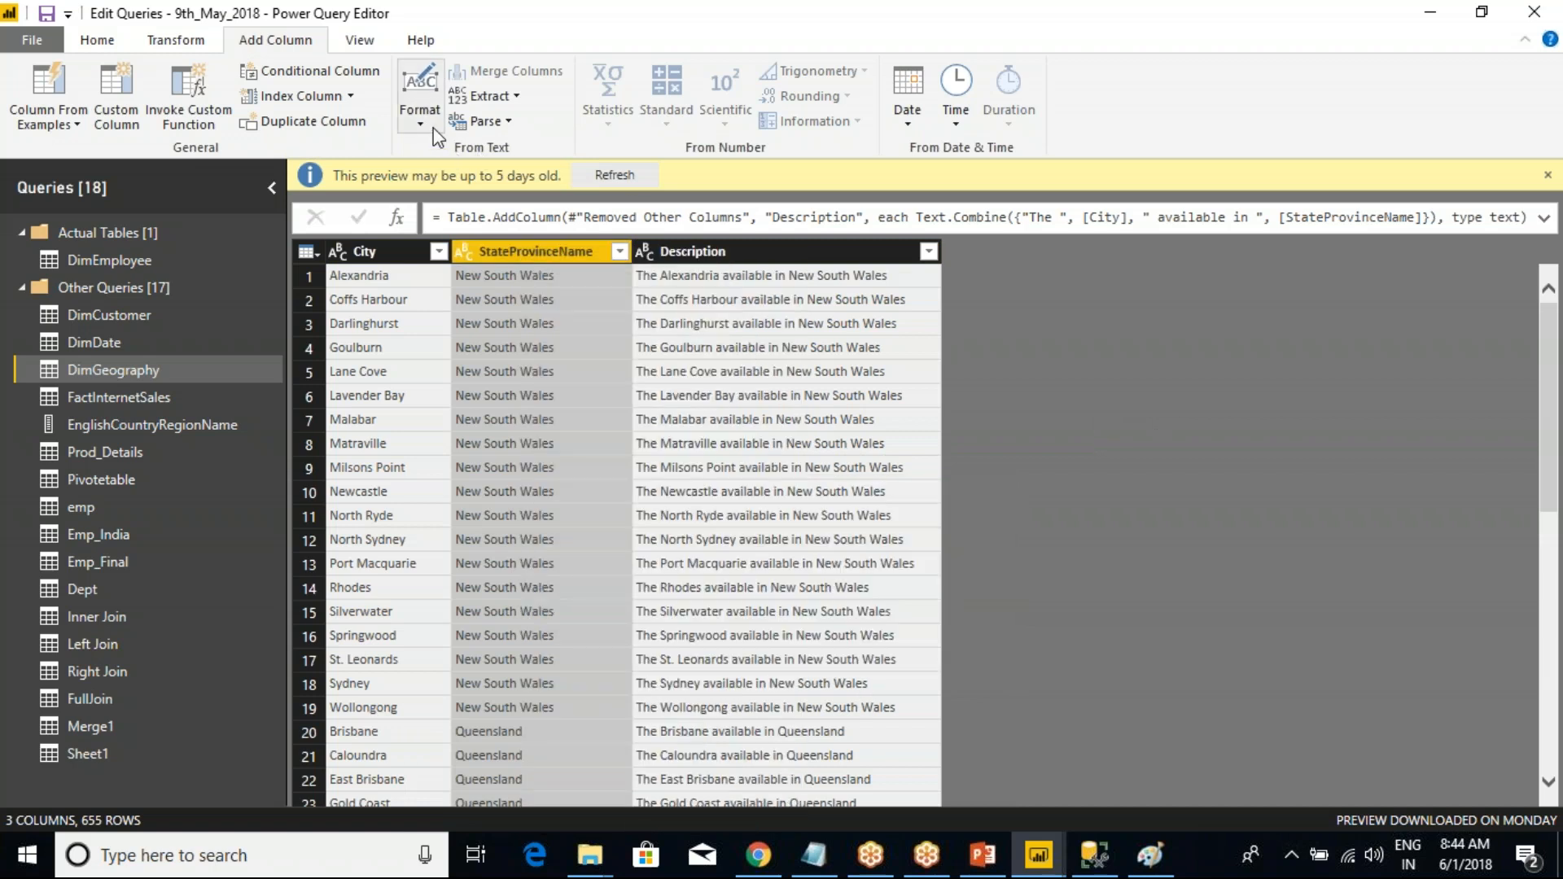
left_click(420, 98)
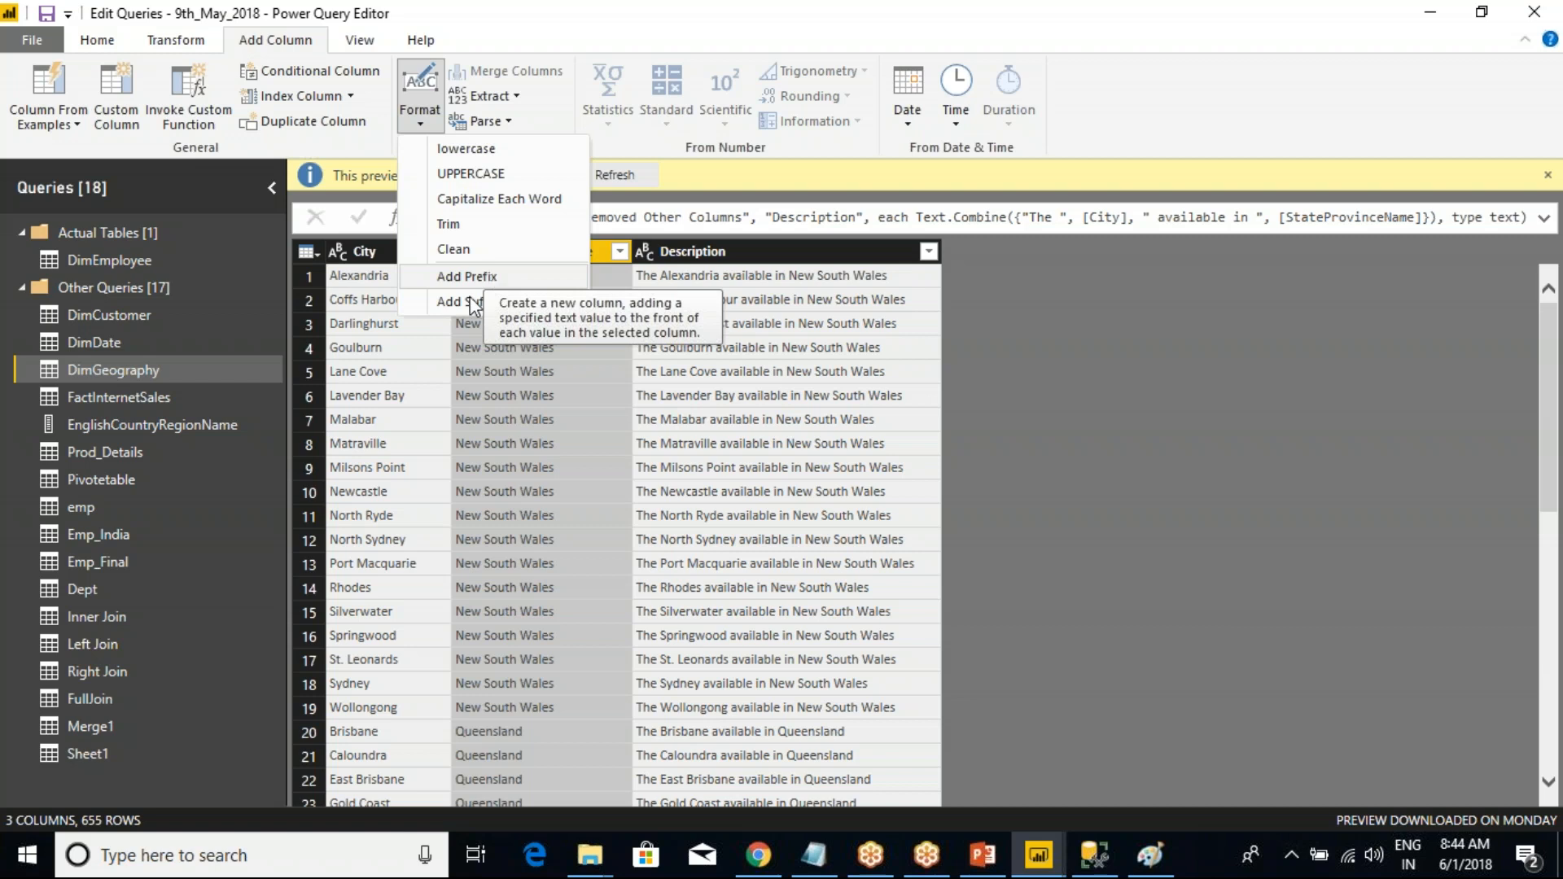
left_click(166, 334)
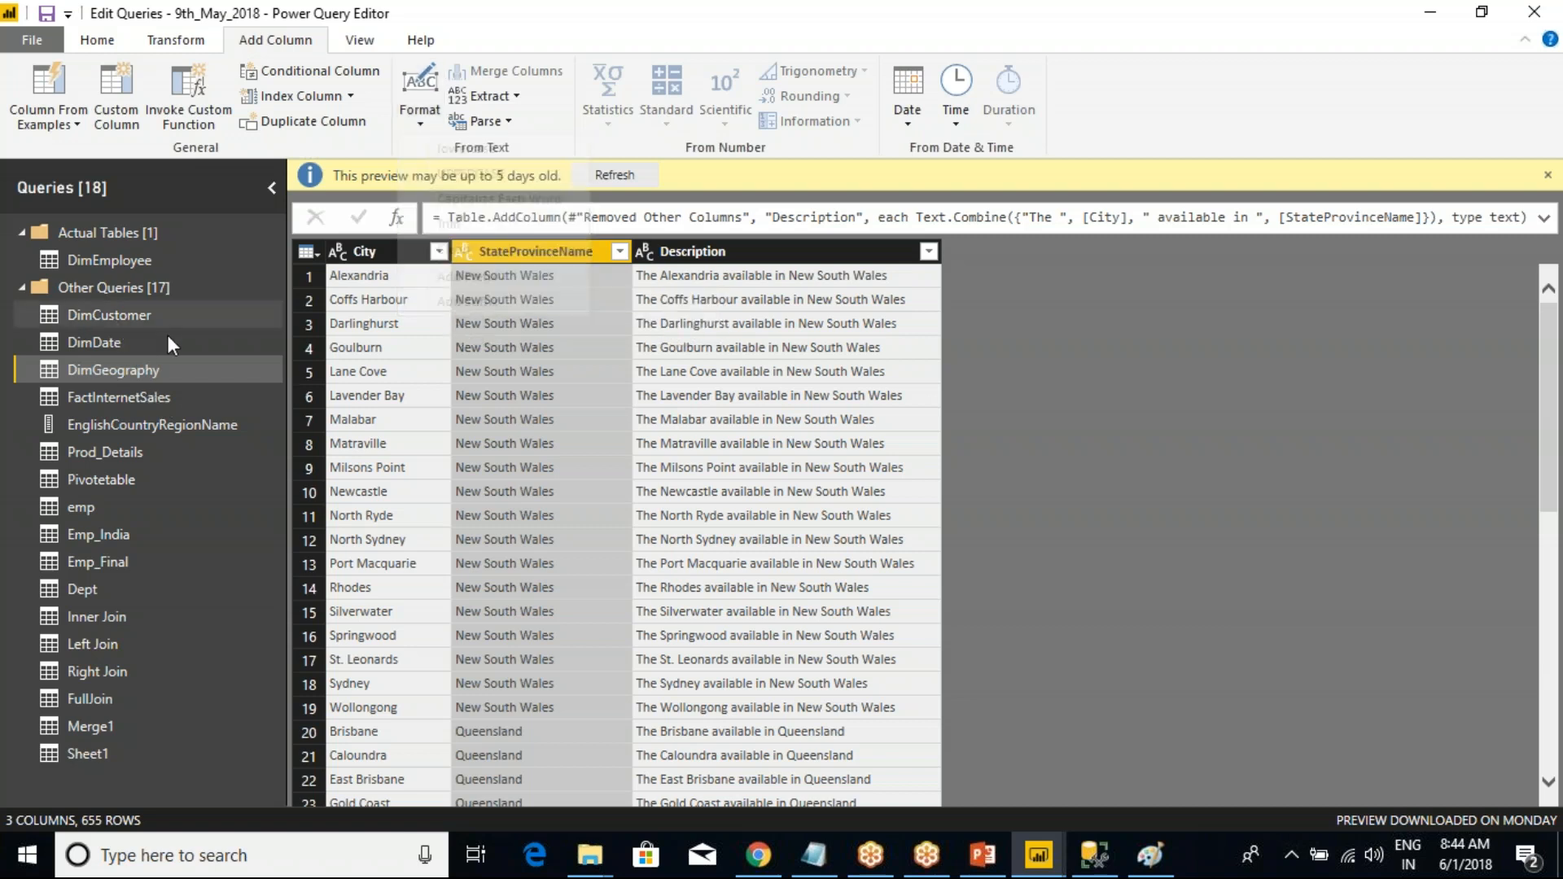
- Open the DimCustomer query, inspect its MaritalStatus column and the columns available in Choose Columns, and leave the selection unchanged
left_click(102, 317)
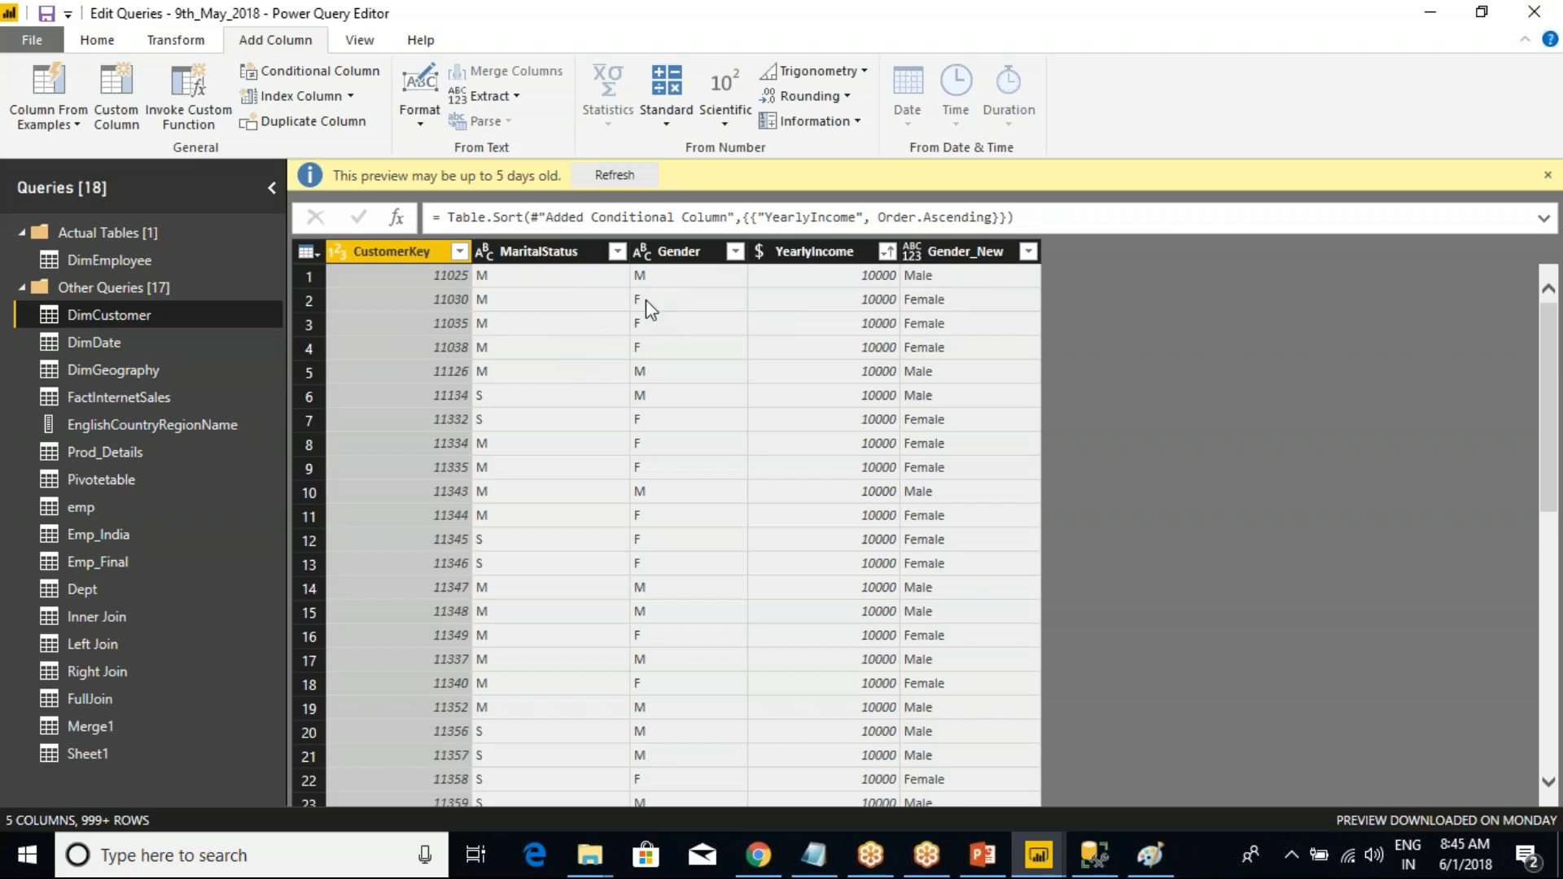
left_click(535, 254)
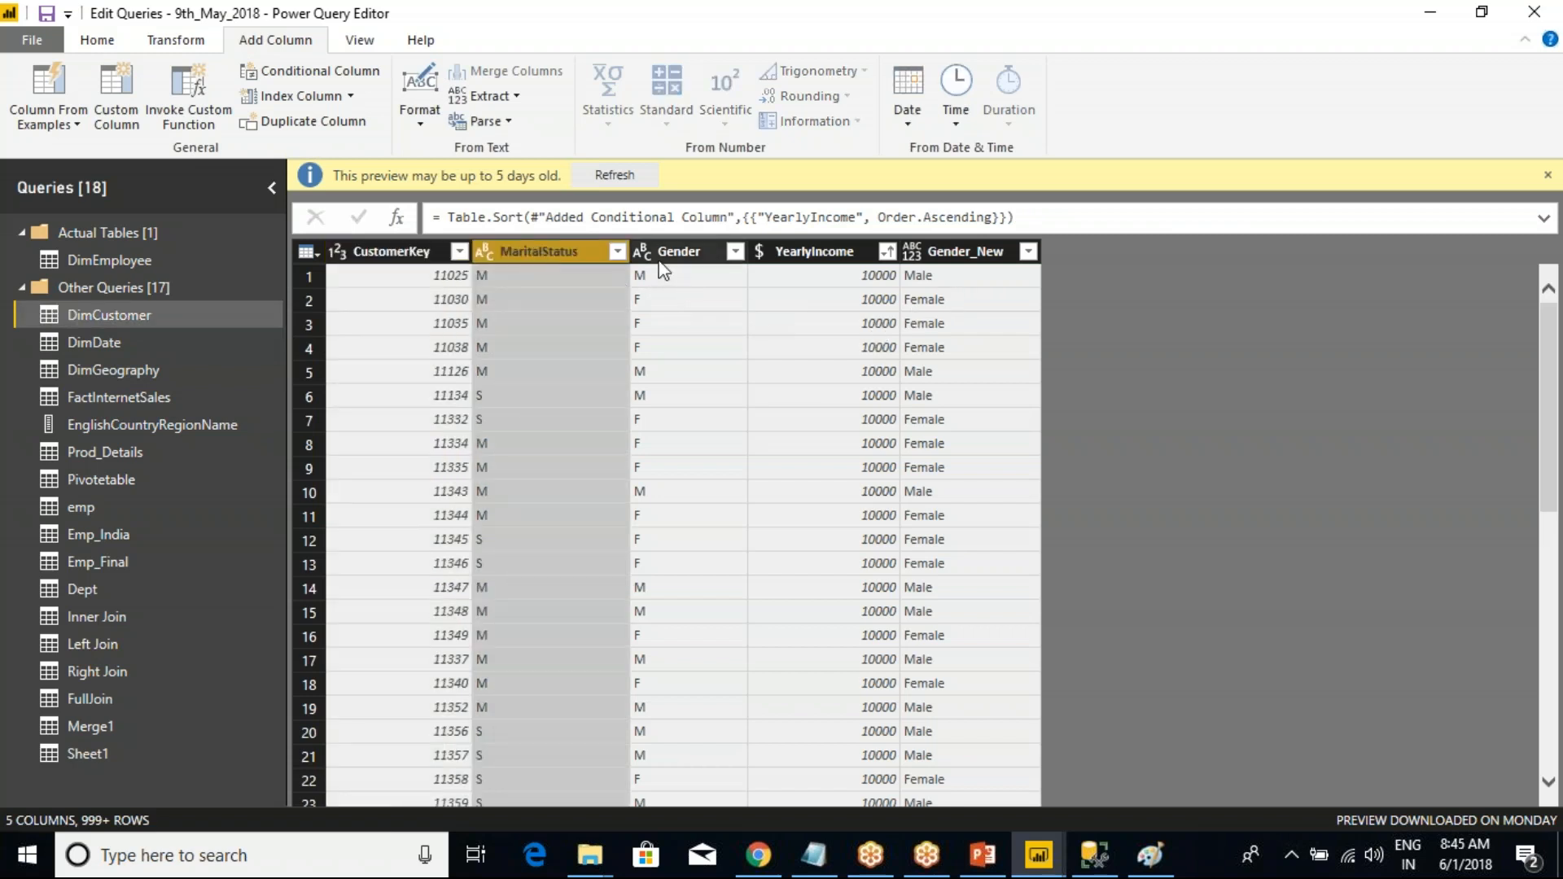
mouse_move(144, 315)
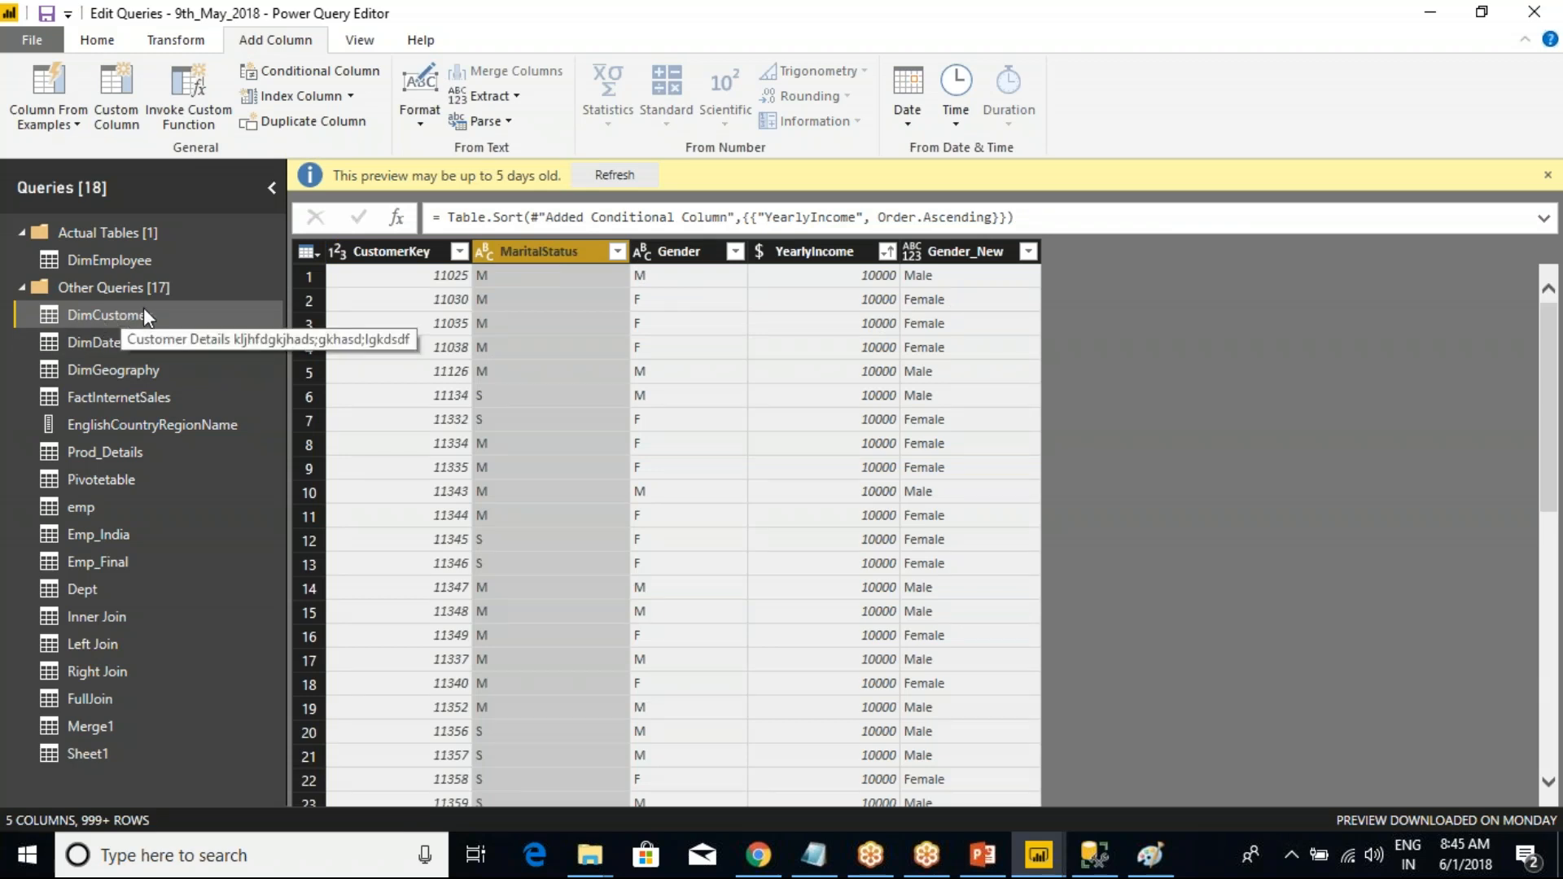
left_click(332, 252)
left_click(309, 254)
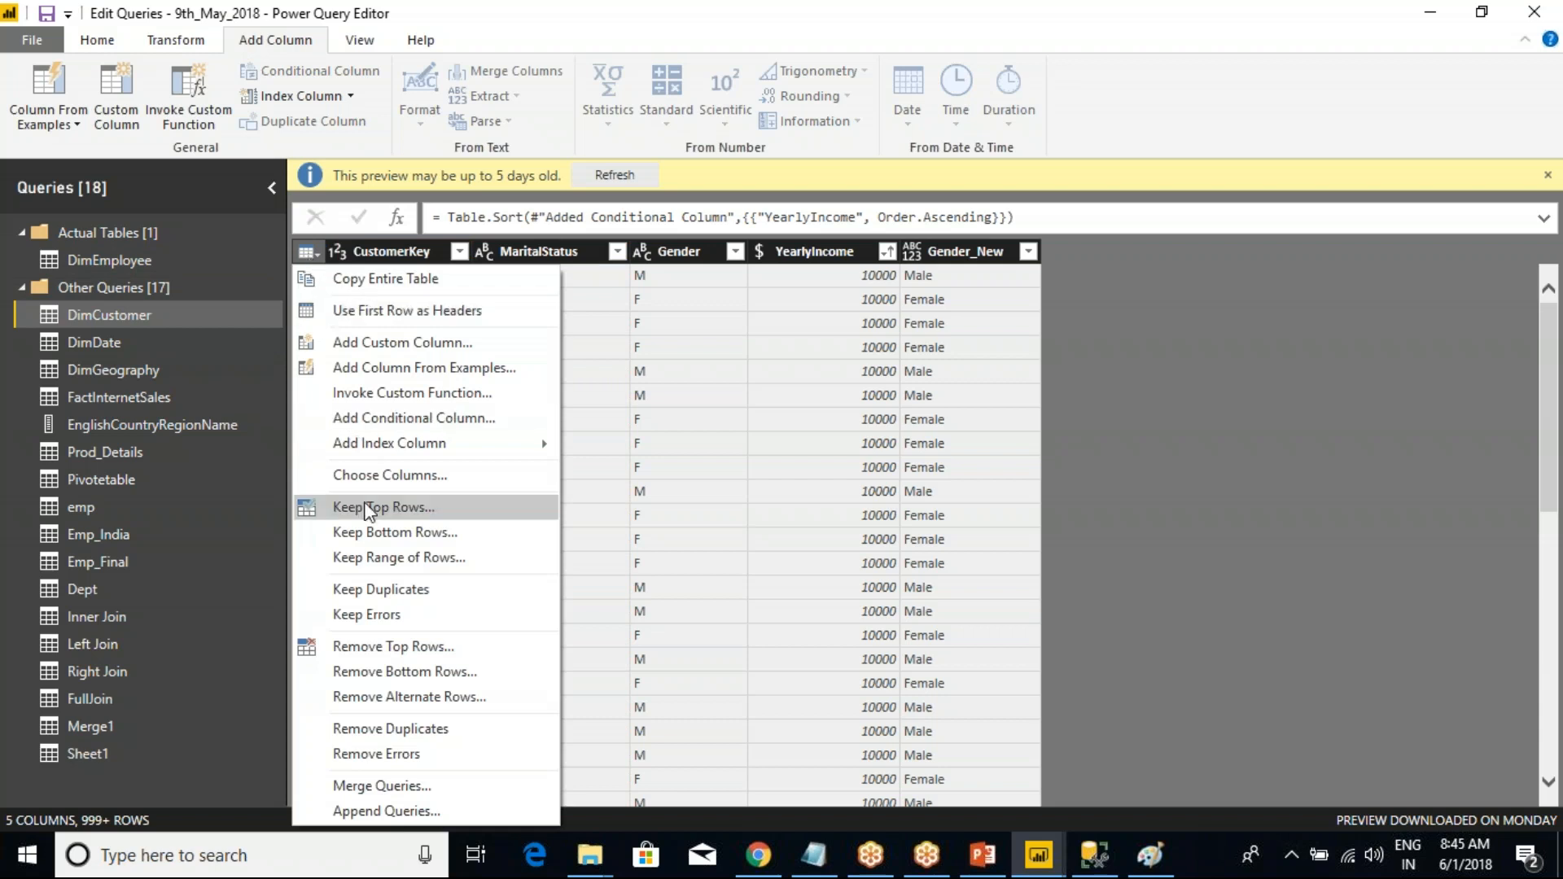
left_click(389, 475)
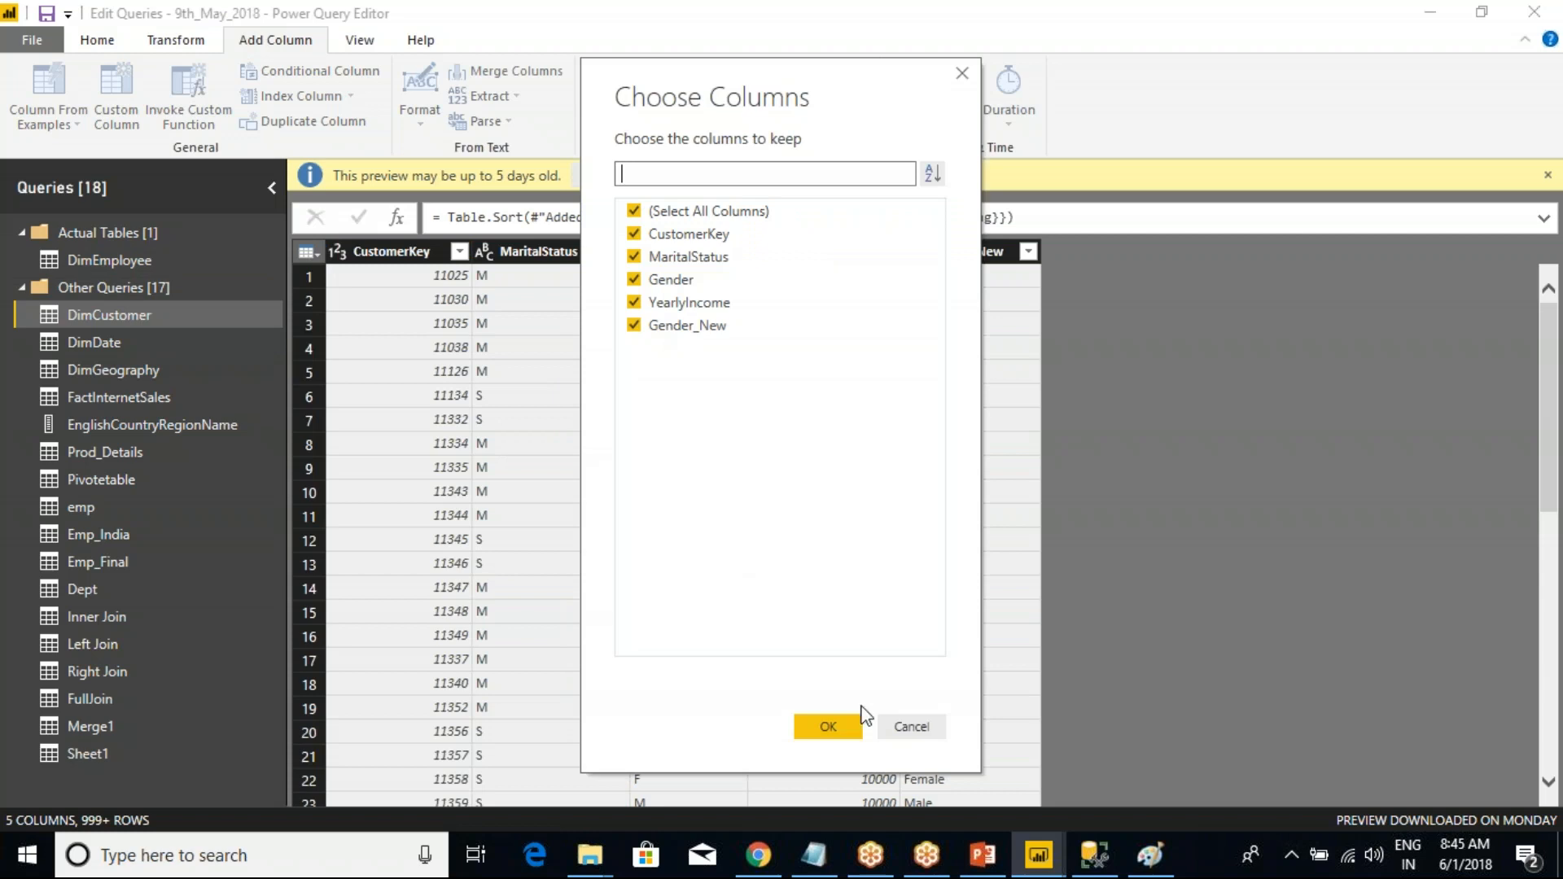
left_click(911, 726)
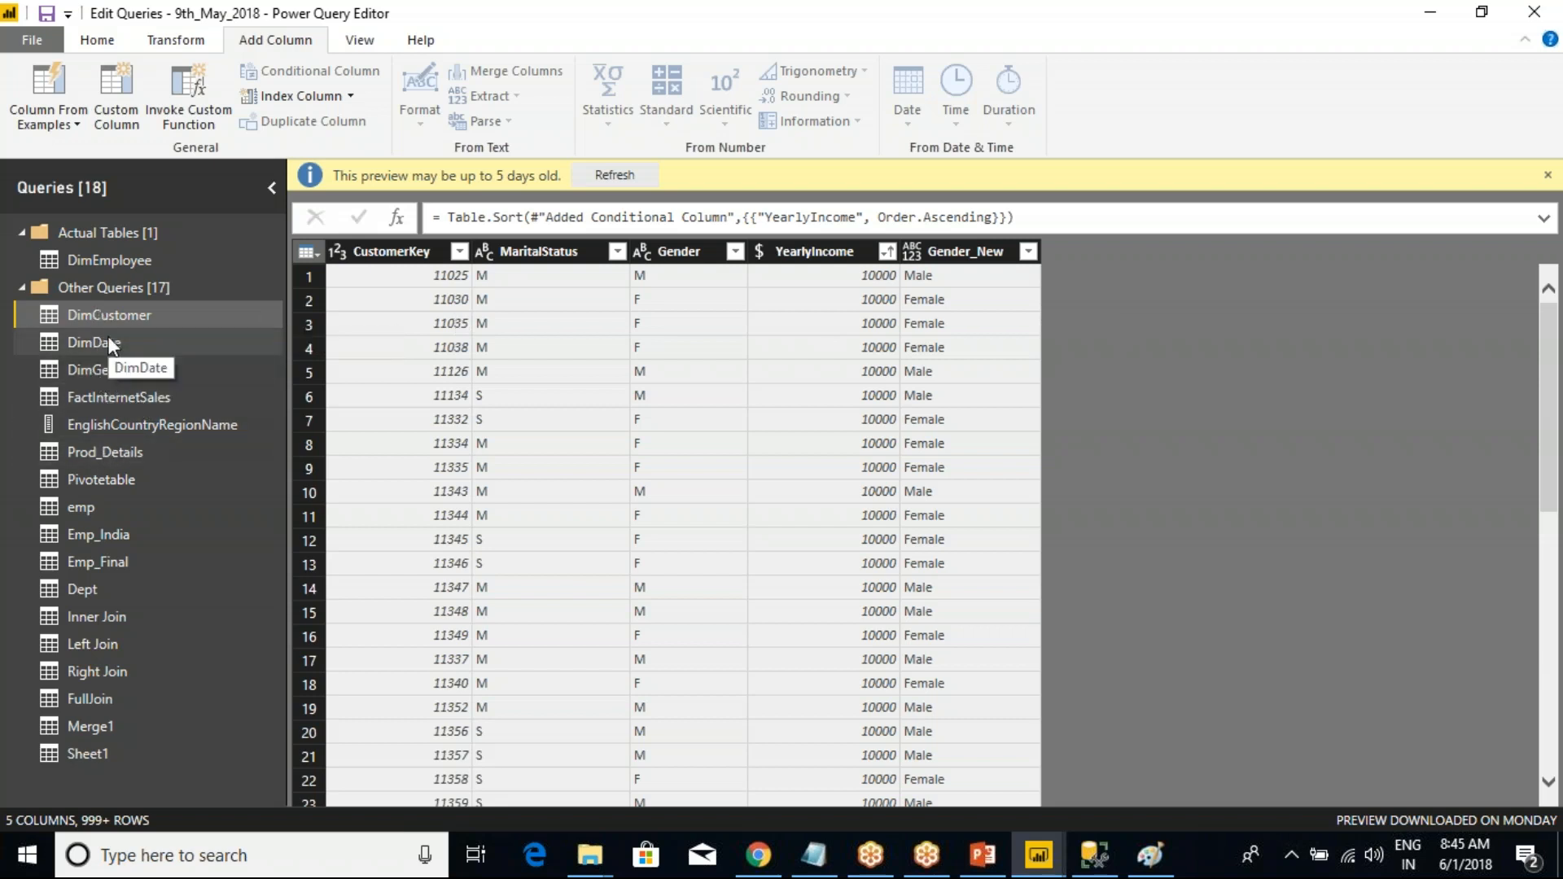
- In the DimEmployee query, add FirstName, LastName and MiddleName to the columns to keep
left_click(79, 259)
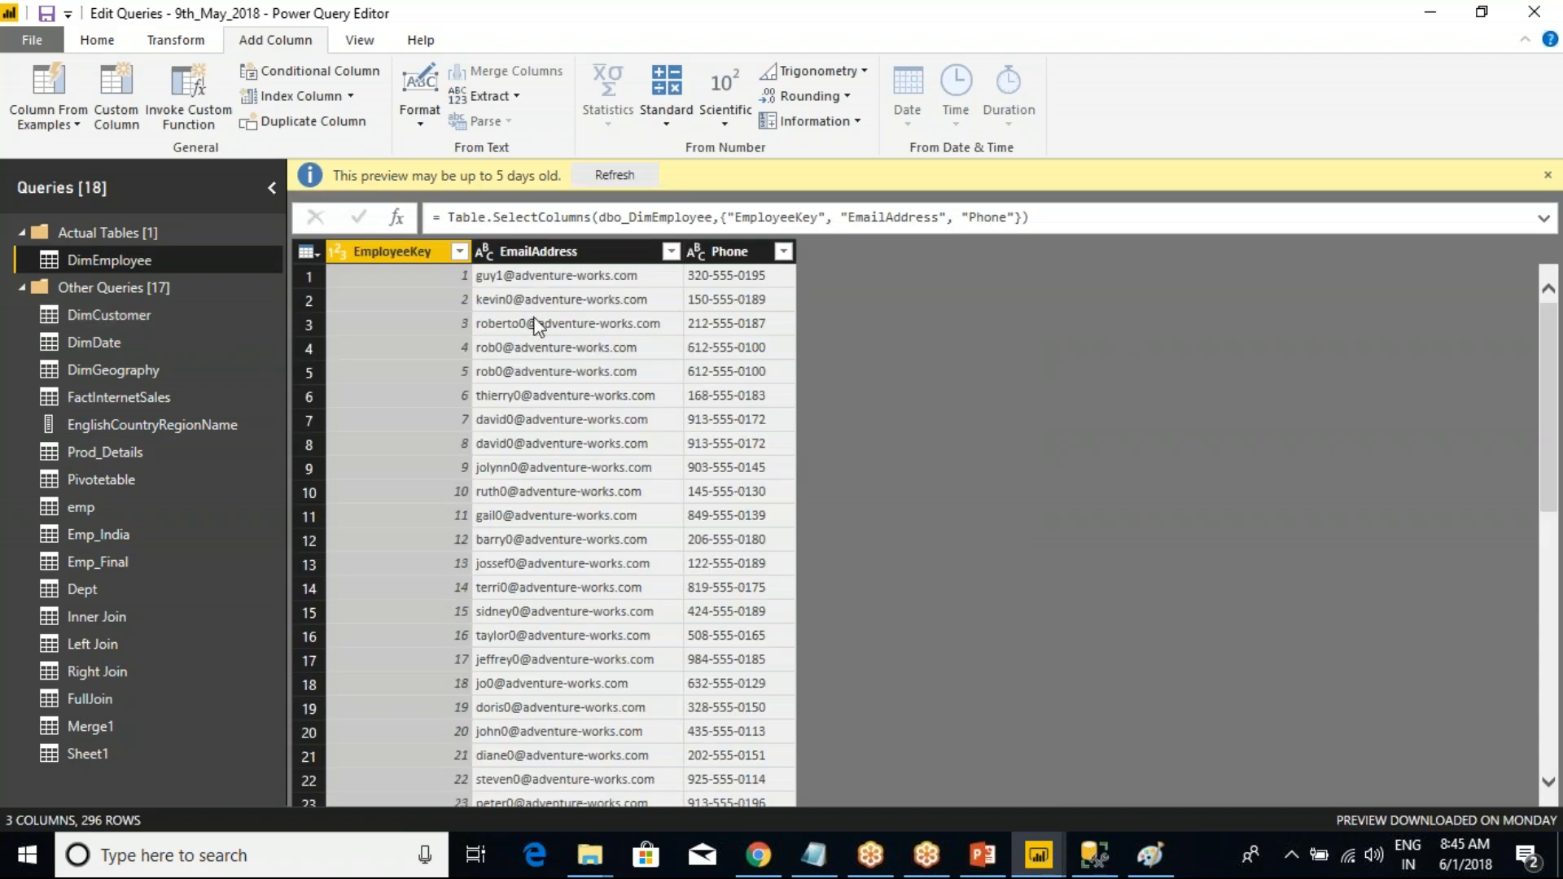
left_click(318, 252)
left_click(390, 475)
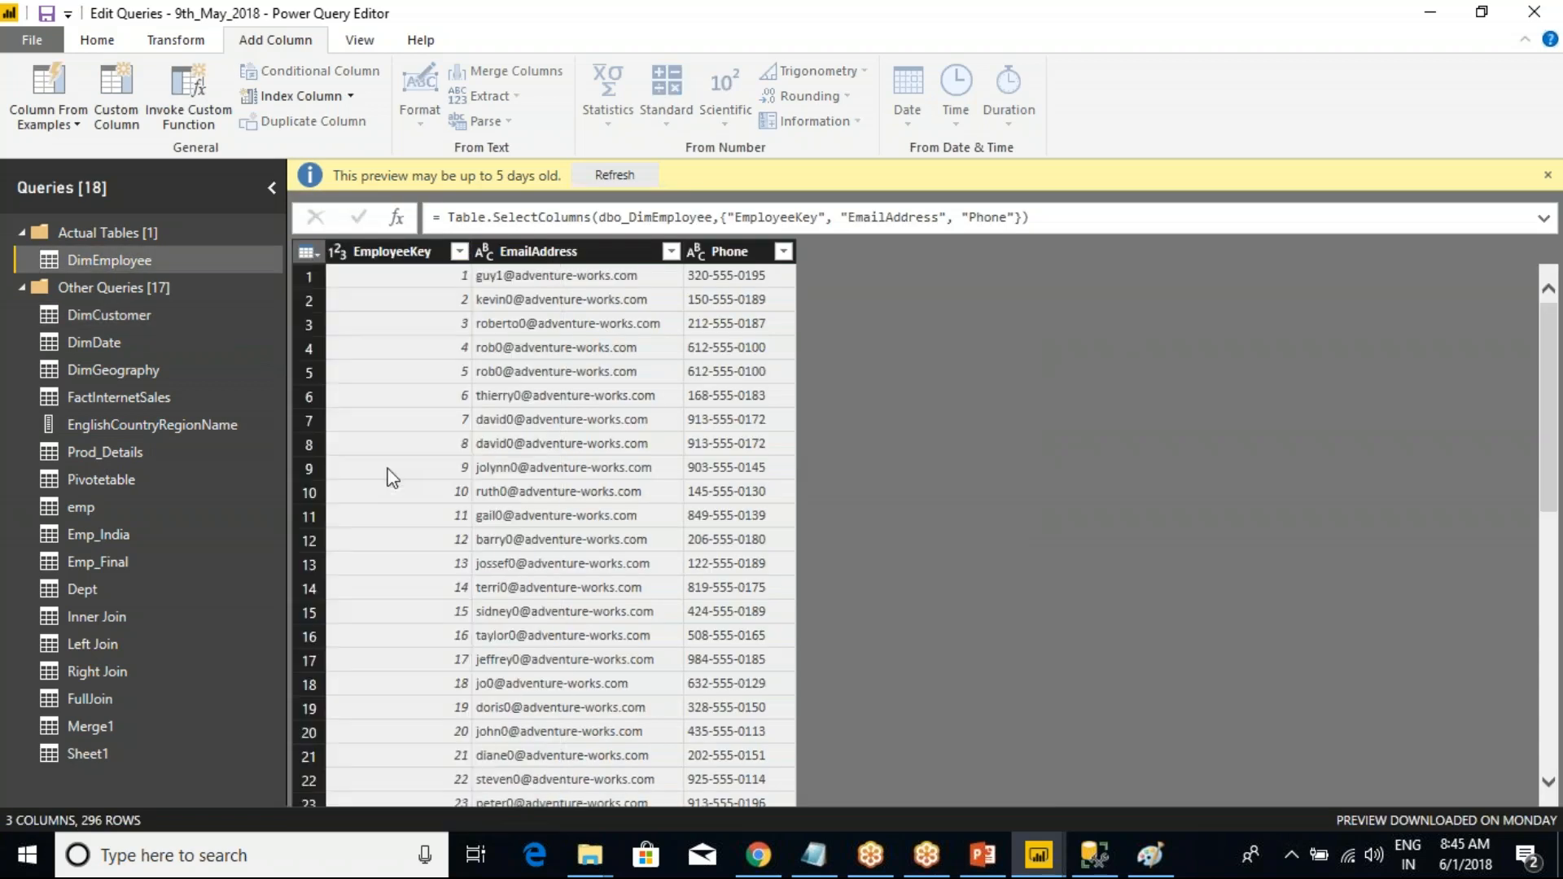
left_click(633, 348)
left_click(633, 370)
left_click(633, 394)
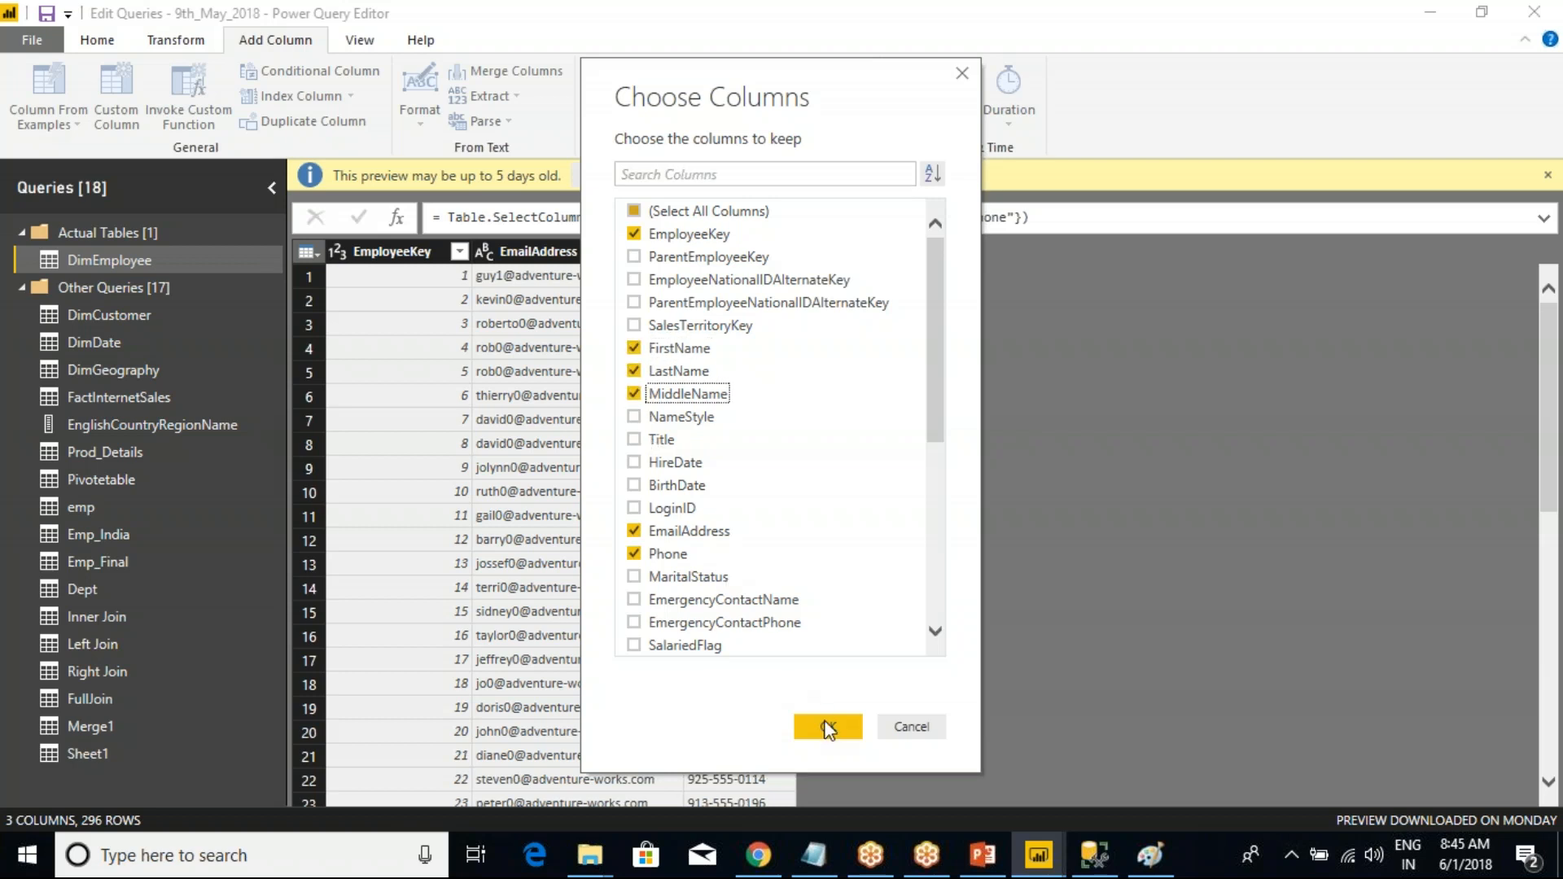
left_click(828, 726)
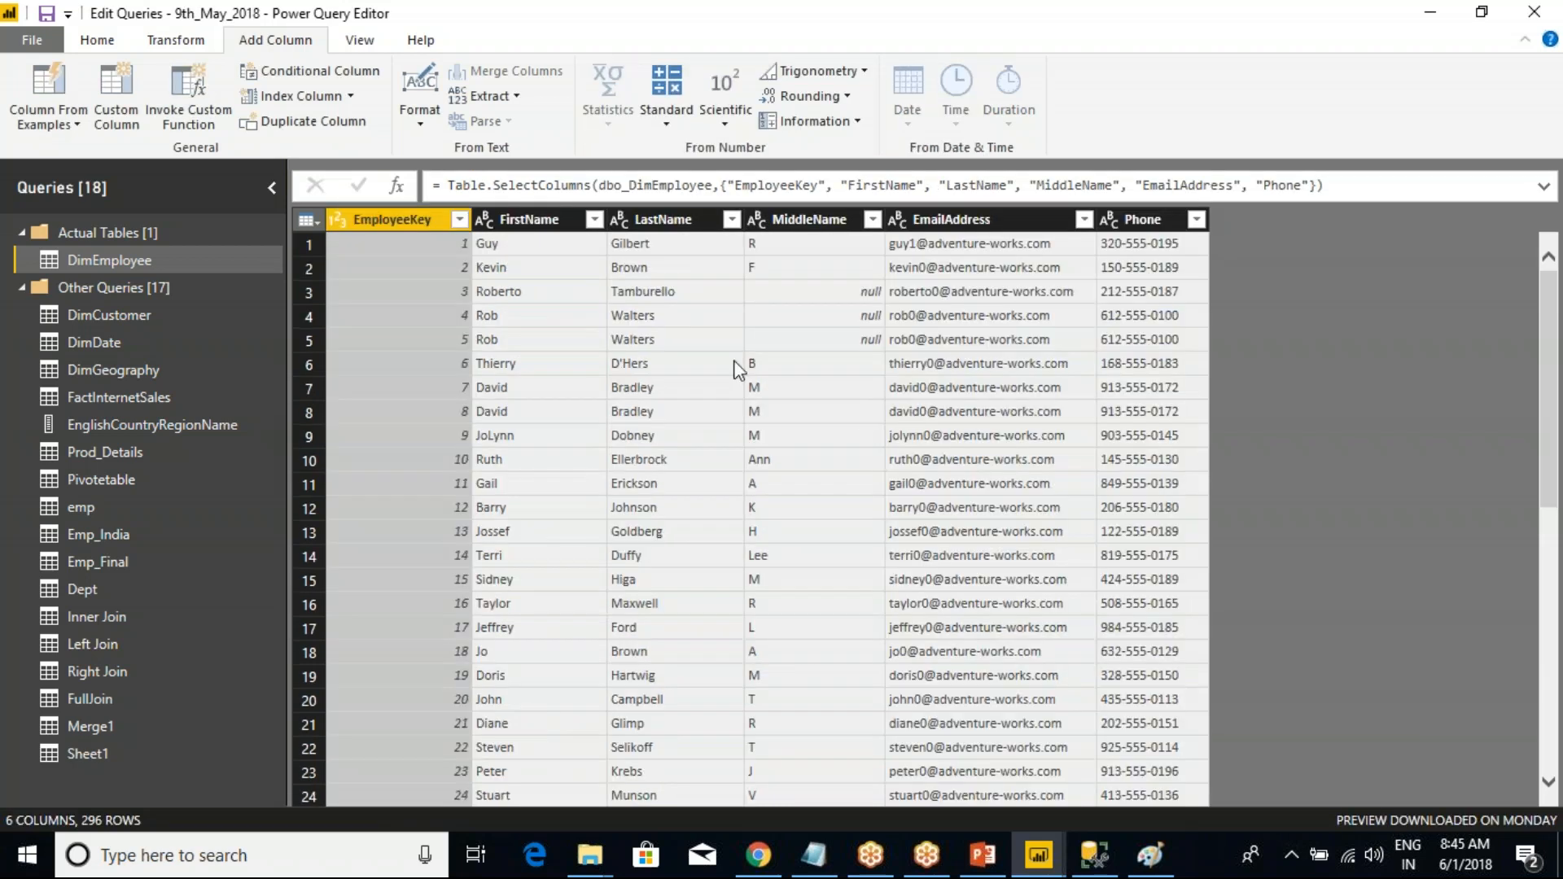
- Add a column that puts the prefix "Mr" before each FirstName value, and highlight the source and new columns for comparison
left_click(528, 221)
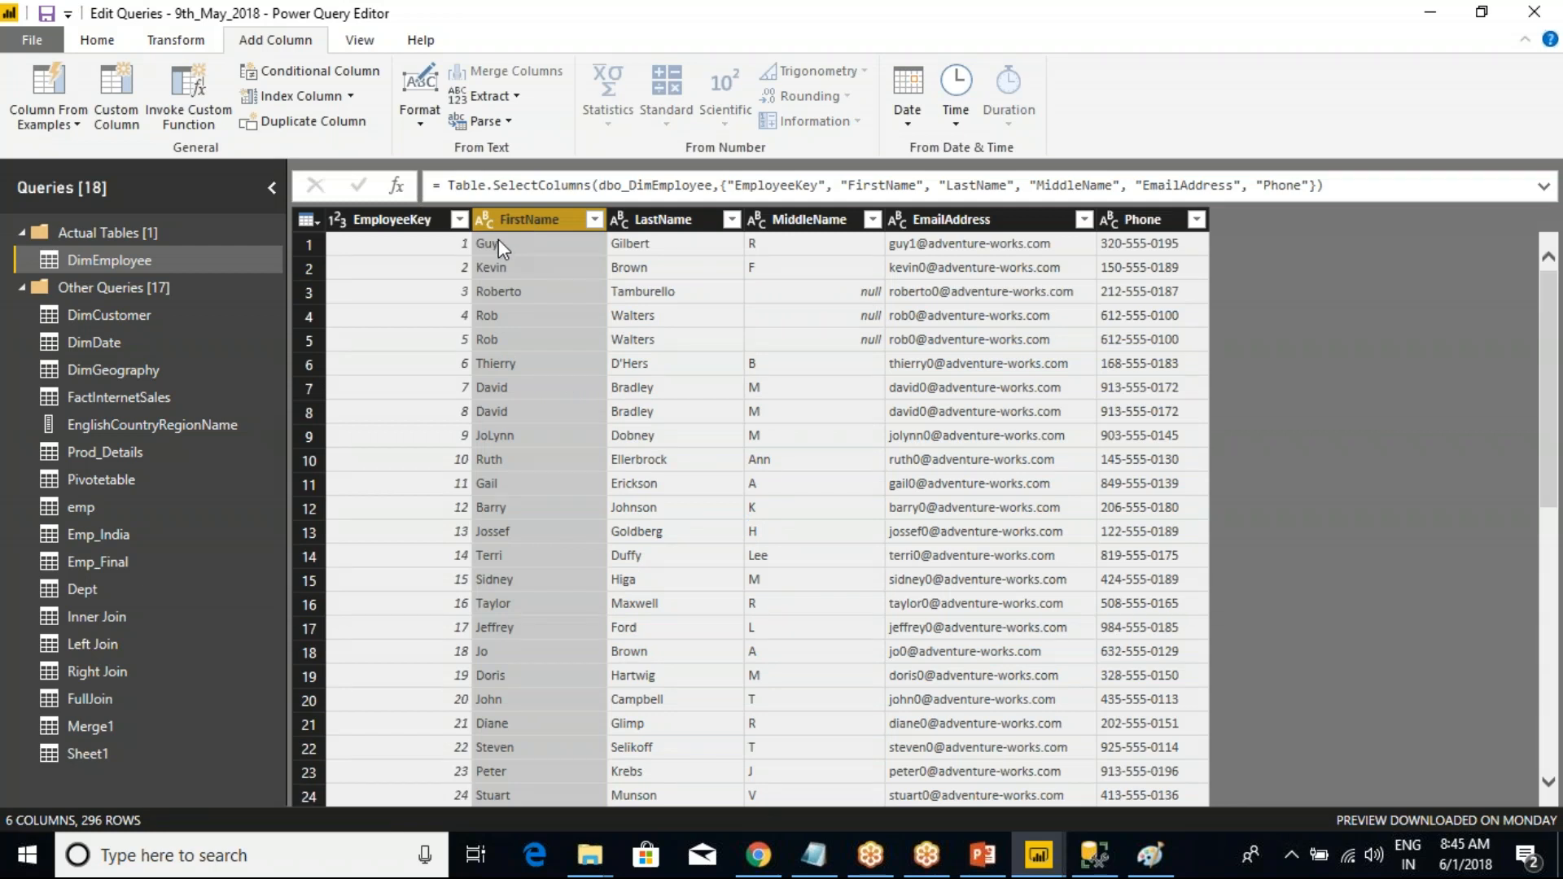
left_click(420, 122)
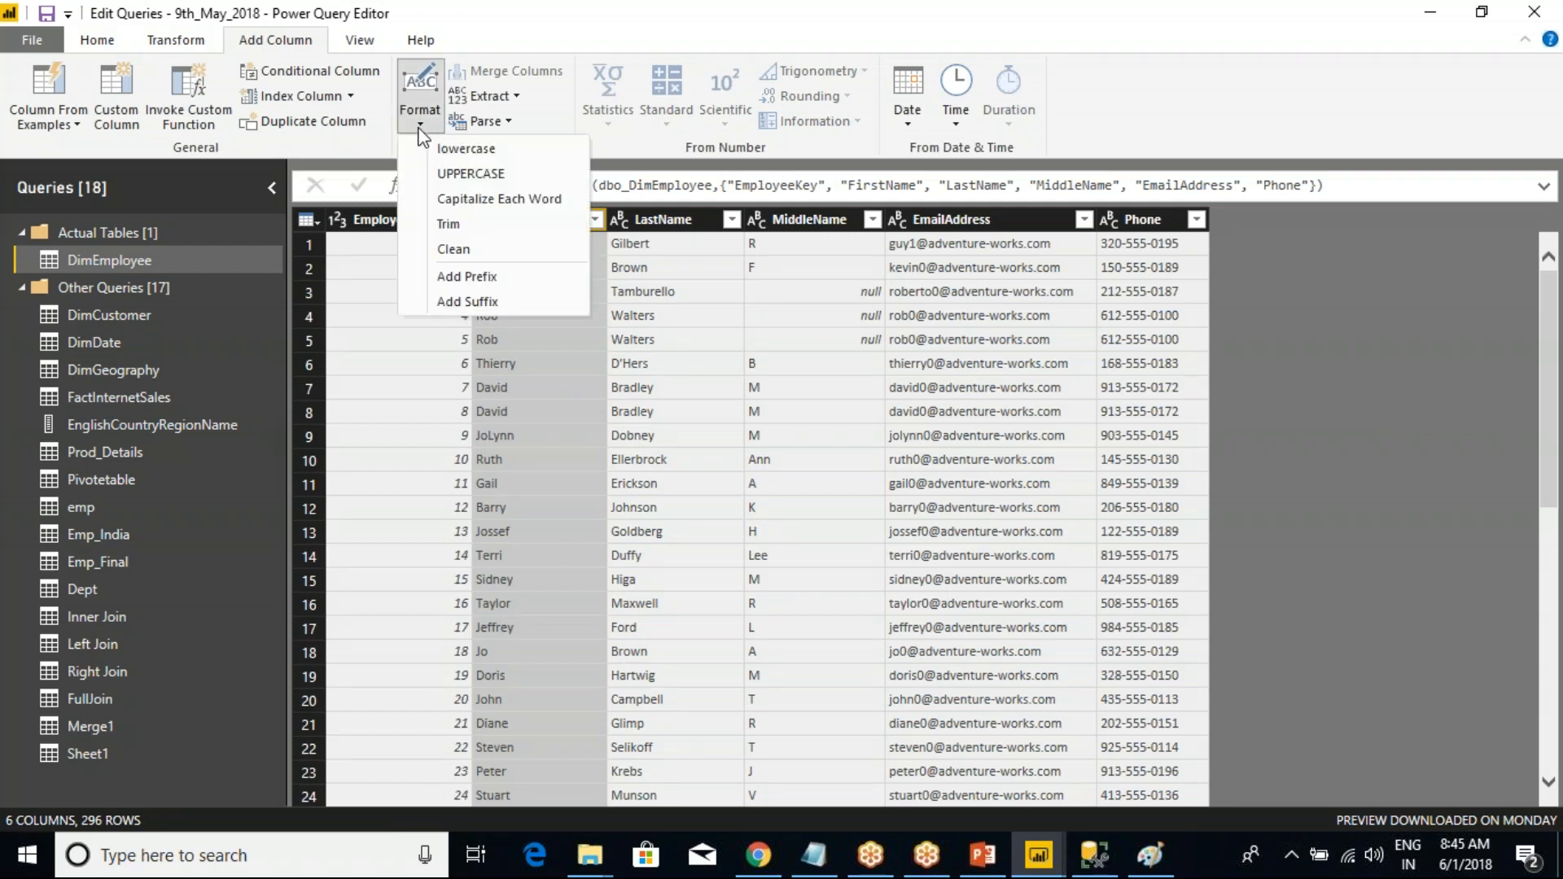
left_click(467, 277)
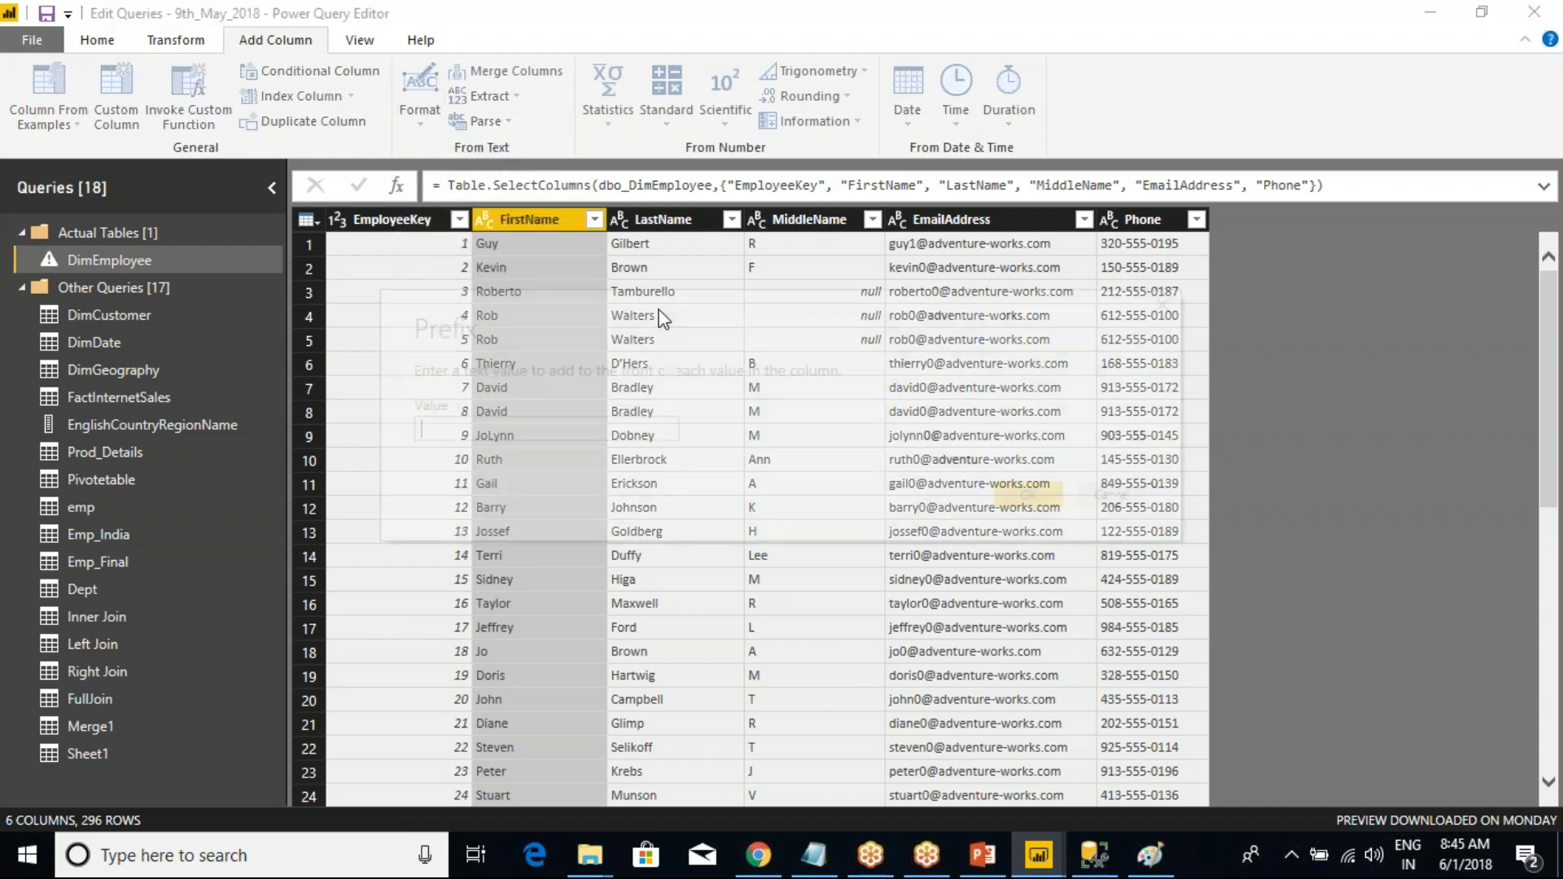
type("Mr")
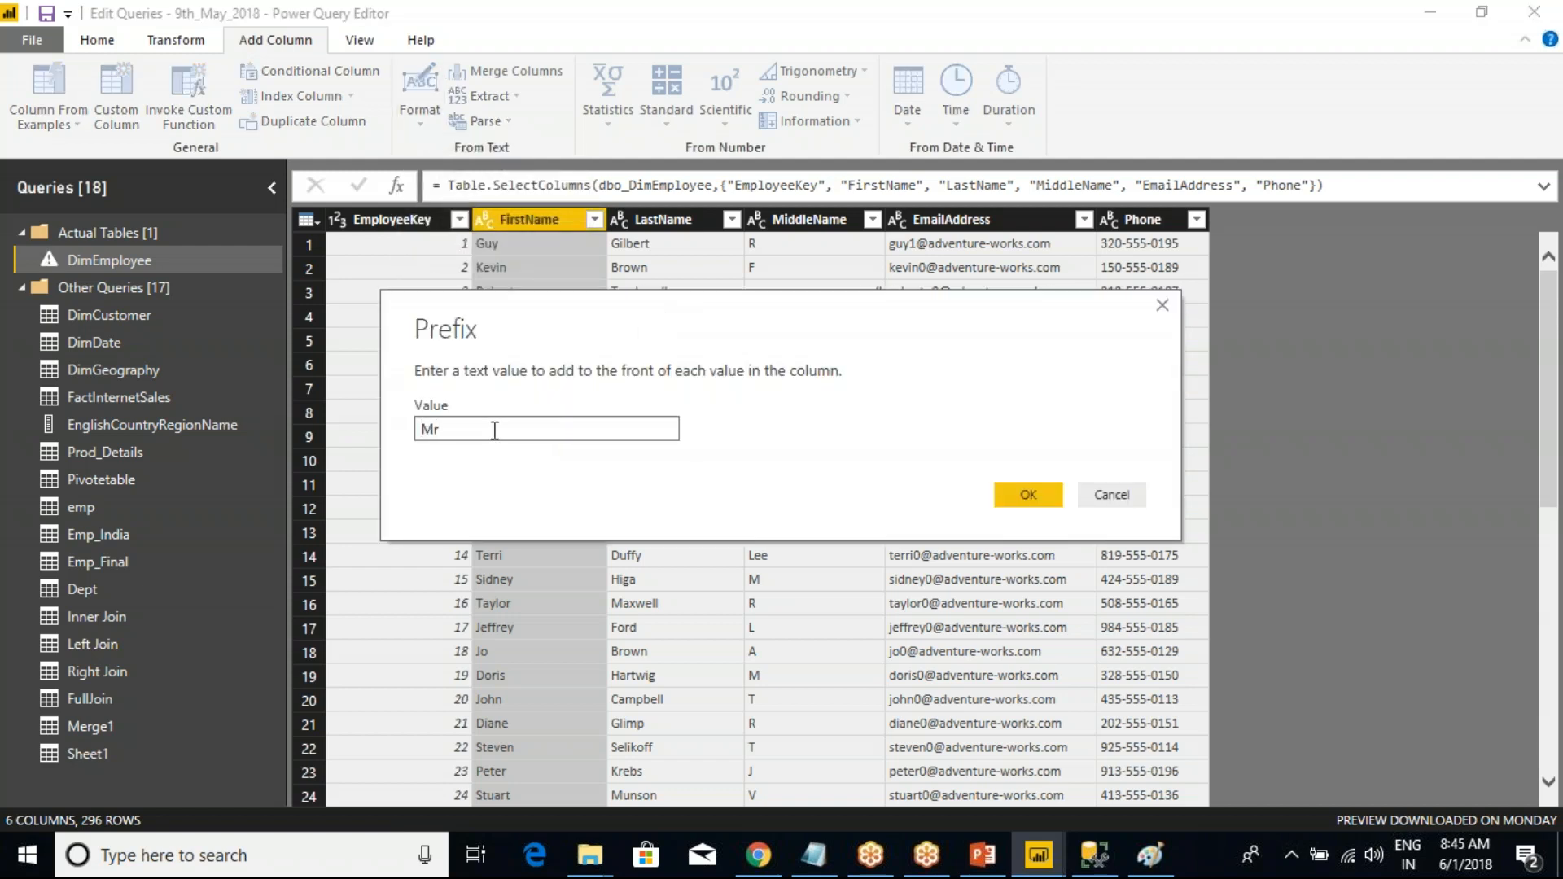
left_click(1028, 500)
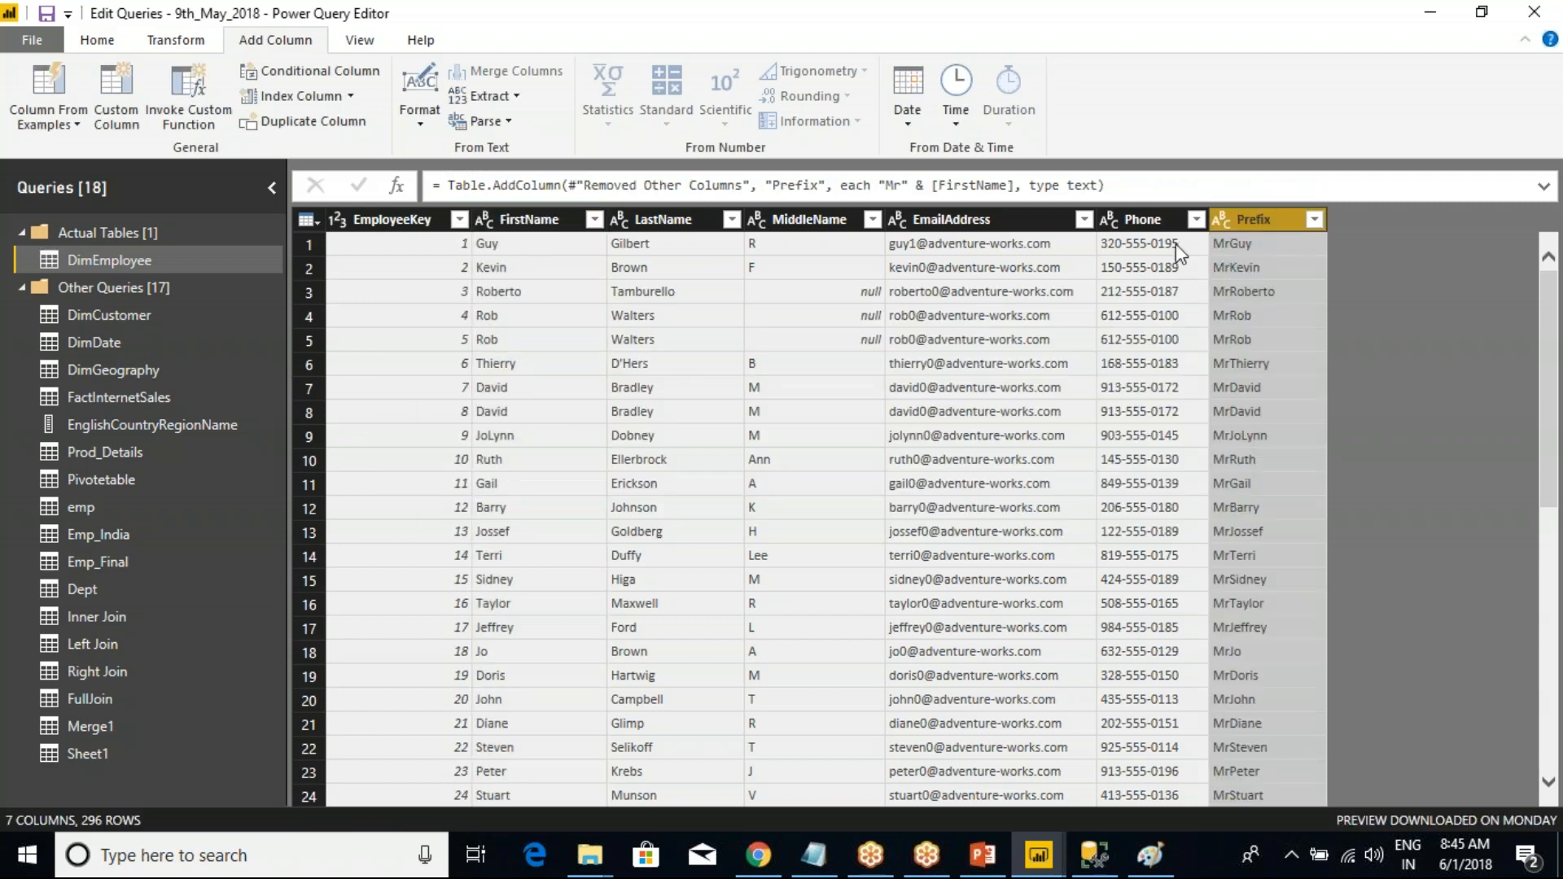
mouse_move(460, 204)
left_mouse_down()
mouse_move(616, 368)
mouse_move(575, 603)
left_mouse_up()
mouse_move(1209, 228)
left_mouse_down()
mouse_move(1253, 420)
mouse_move(1255, 525)
left_mouse_up()
key("Escape")
- Show the query settings and edit the Inserted Prefix step so its value is "Mr " with a trailing space
left_click(361, 41)
left_click(33, 98)
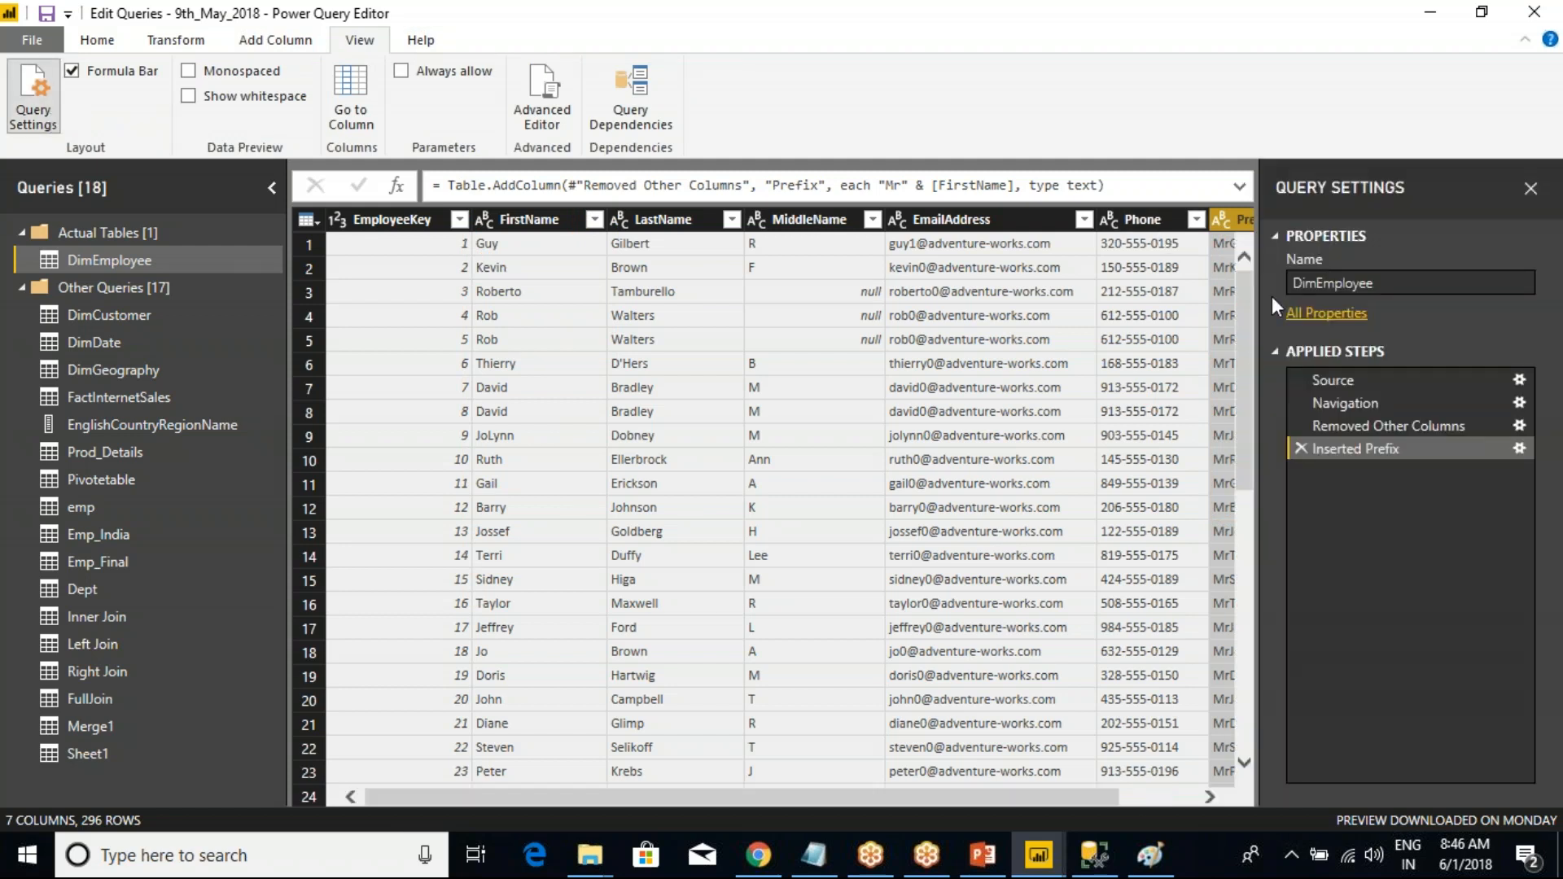
left_click(1518, 449)
left_click(492, 422)
type(".")
left_click(1028, 494)
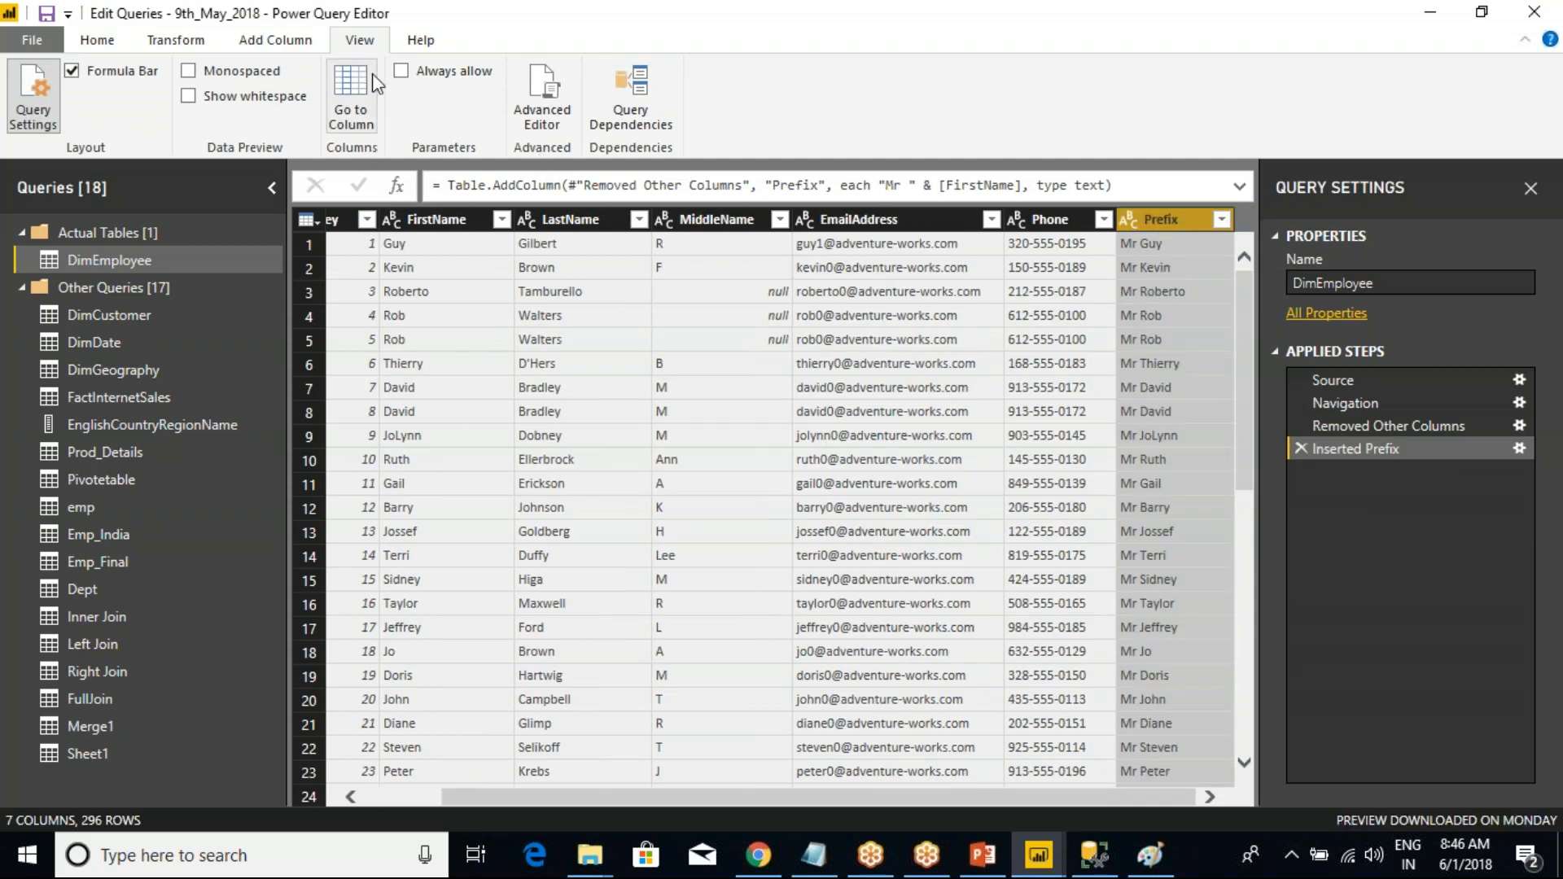
- Review the Format, Extract and Parse options for adding a column from text in DimEmployee
left_click(281, 39)
left_click(425, 114)
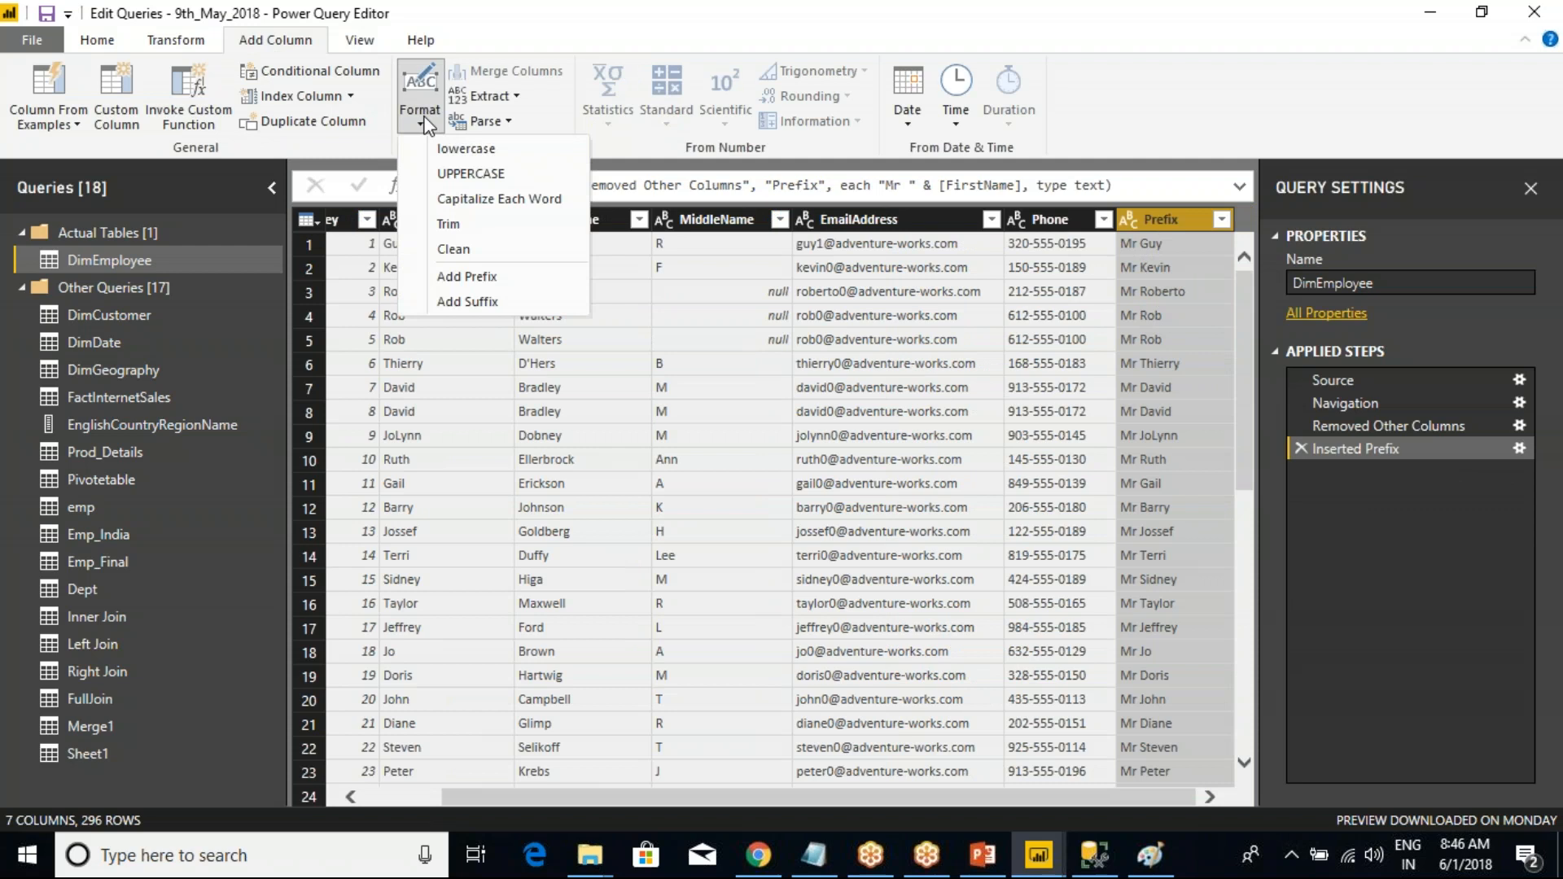
left_click(518, 7)
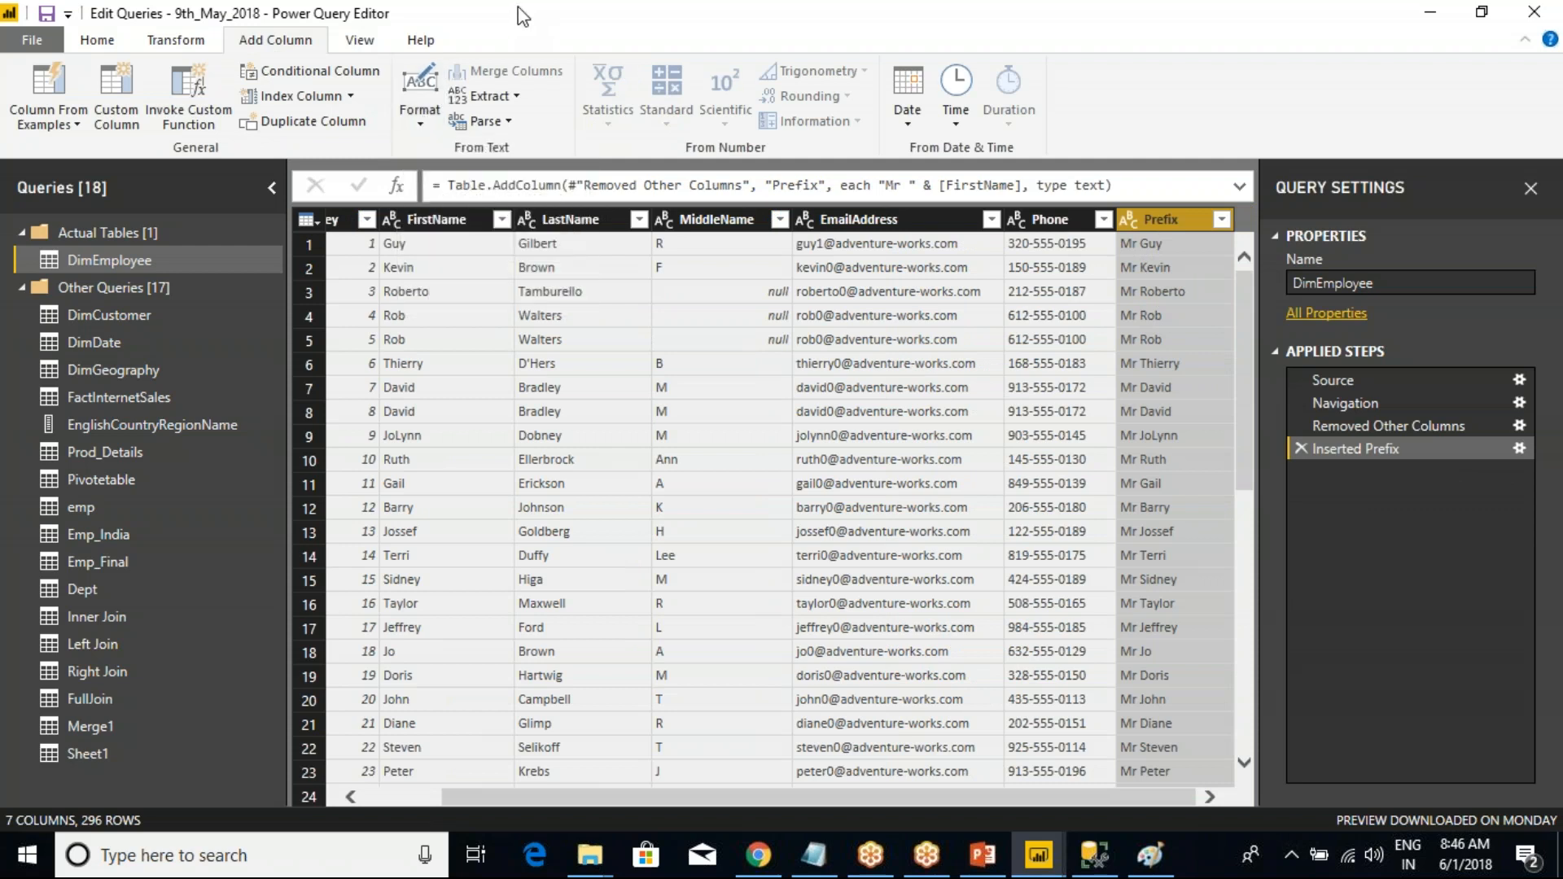
left_click(516, 96)
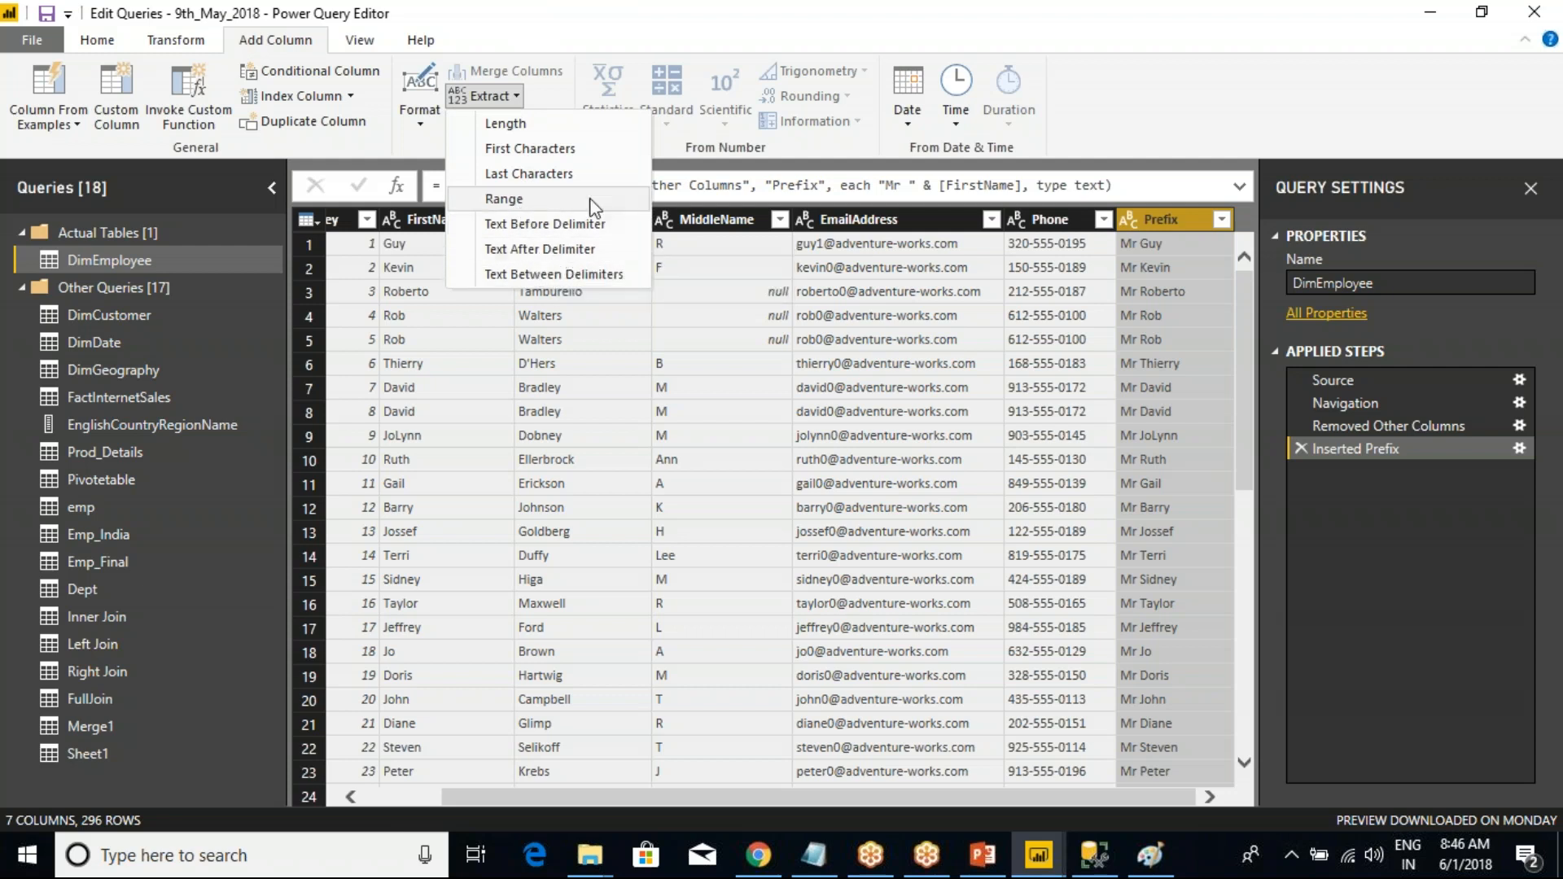
left_click(567, 42)
left_click(511, 98)
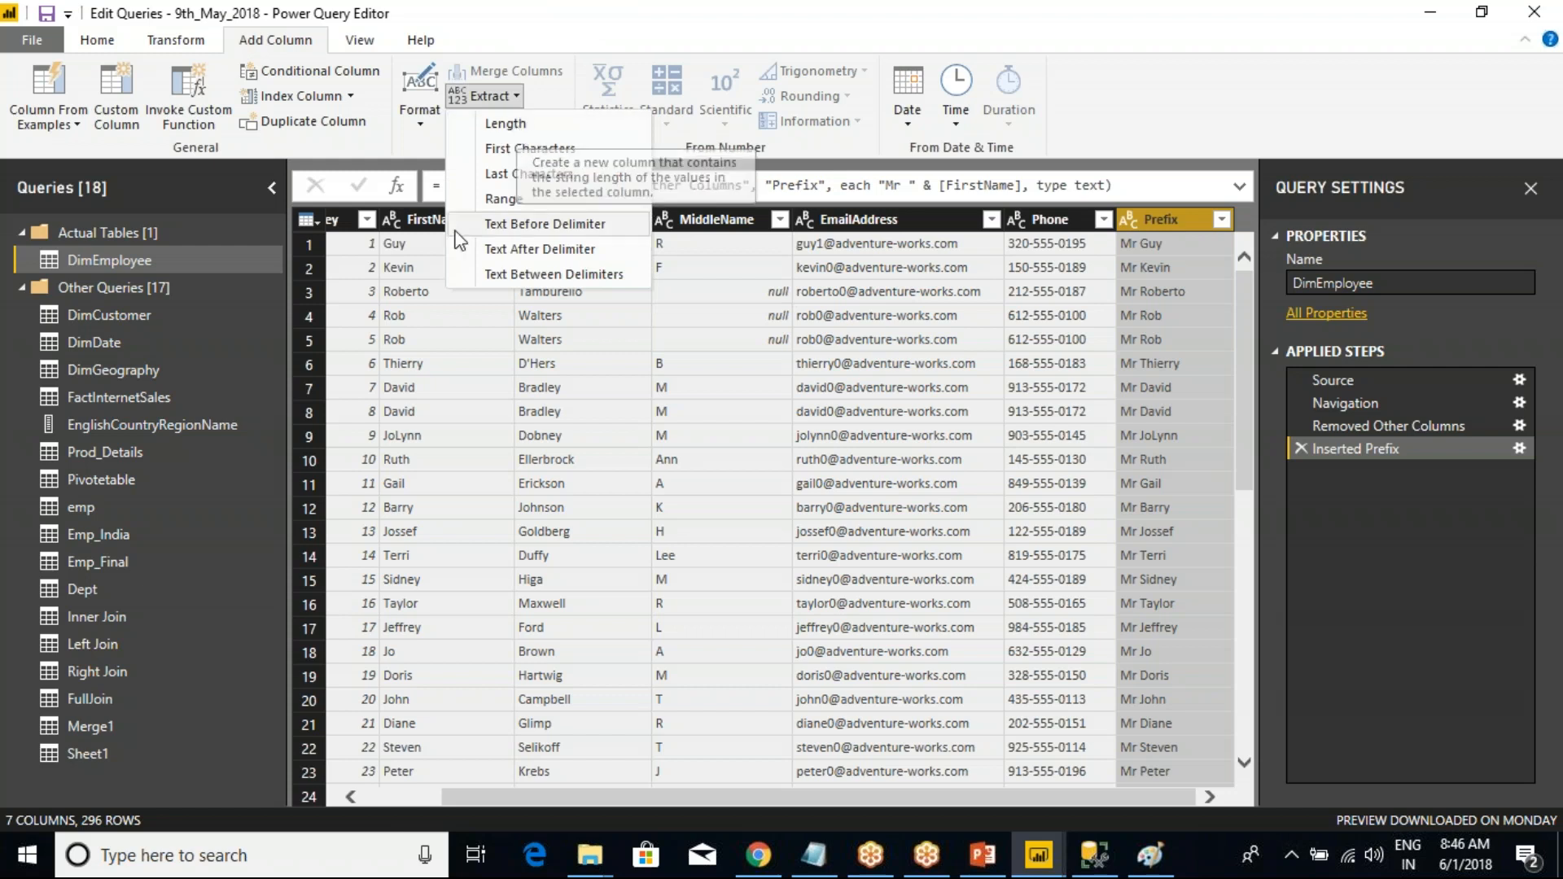
left_click(430, 231)
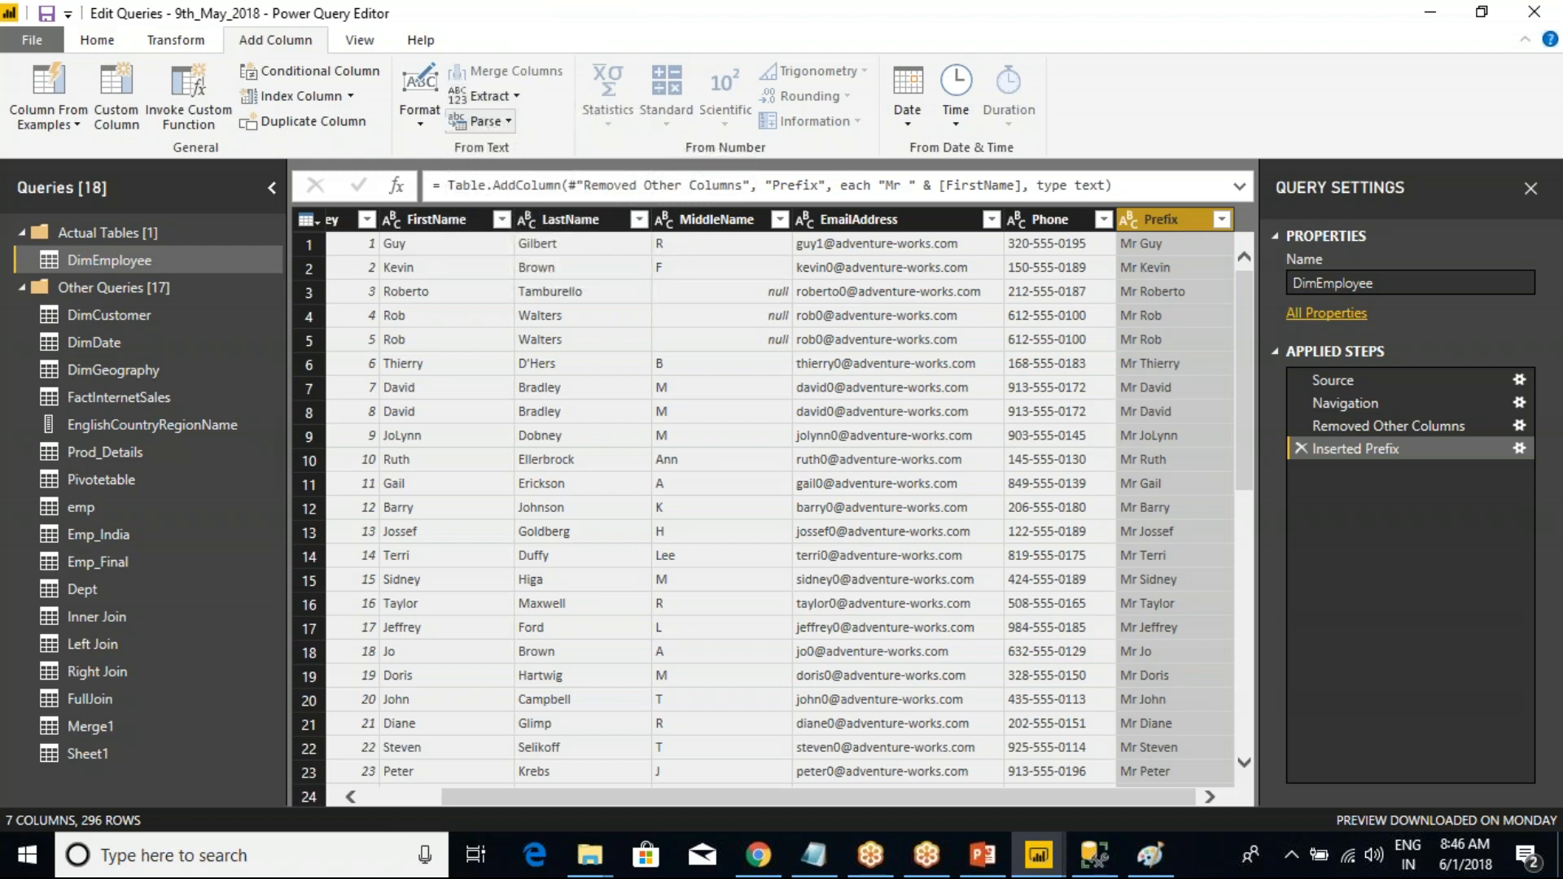
left_click(510, 122)
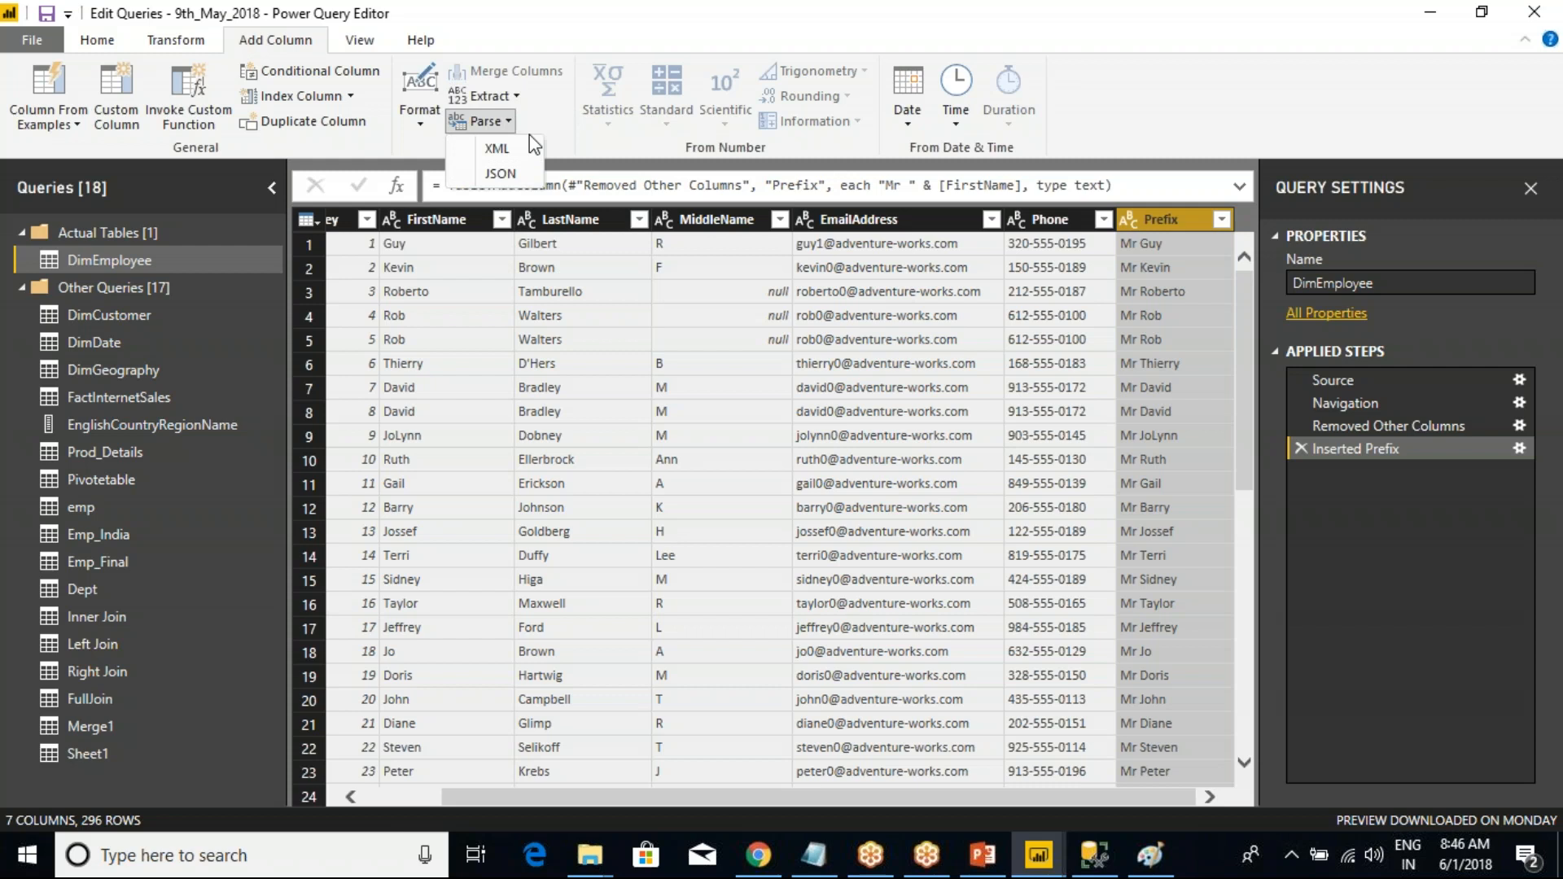
left_click(583, 42)
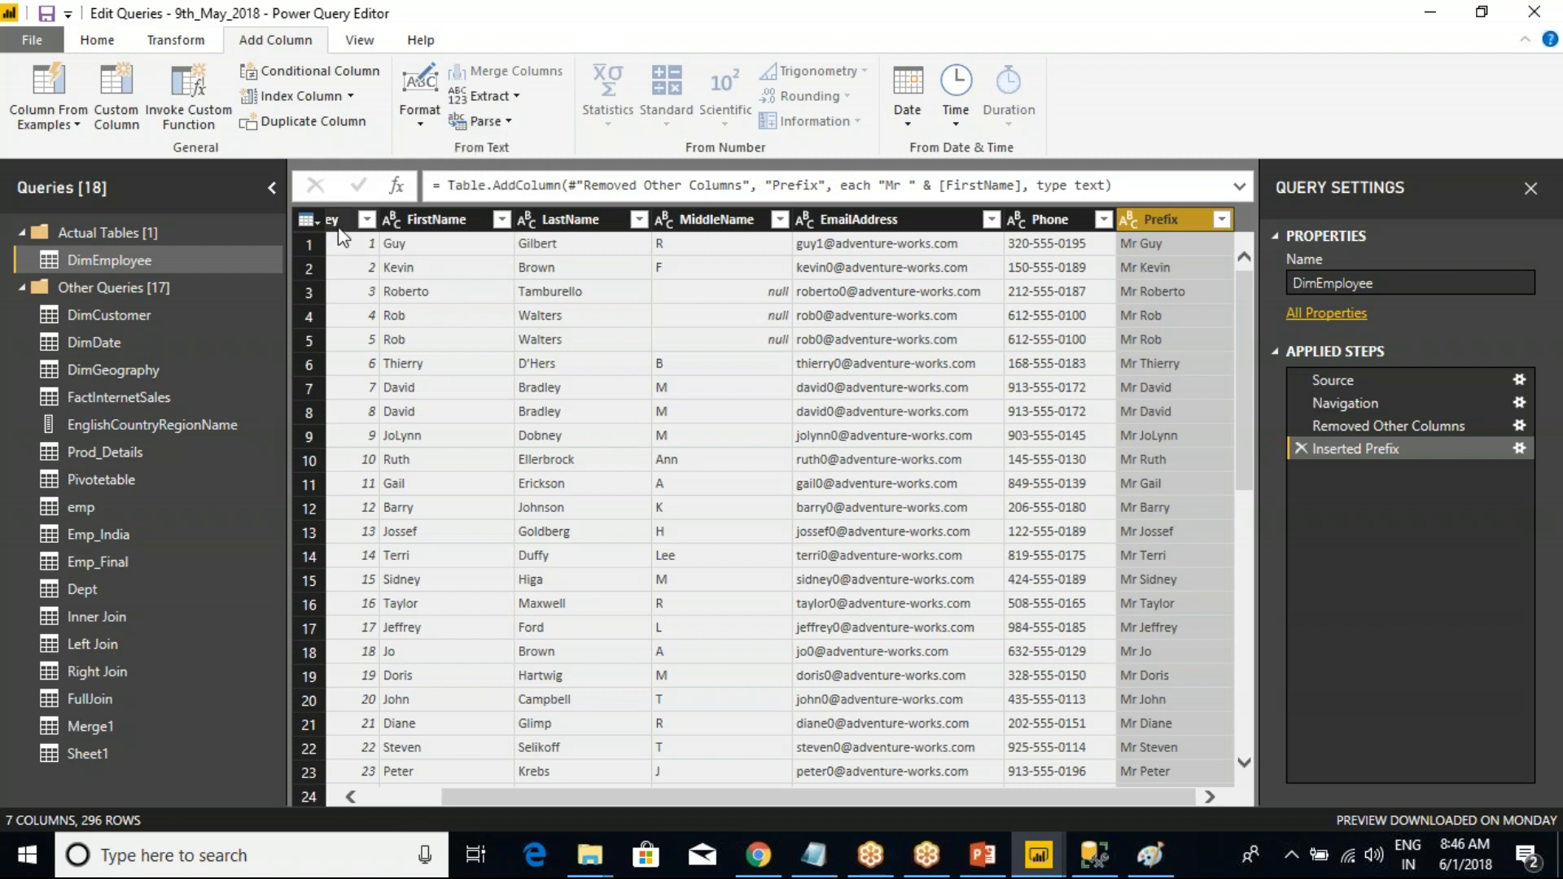
- Add a column that adds 100 to each EmployeeKey value, and inspect the first few values of the new column
left_click(342, 220)
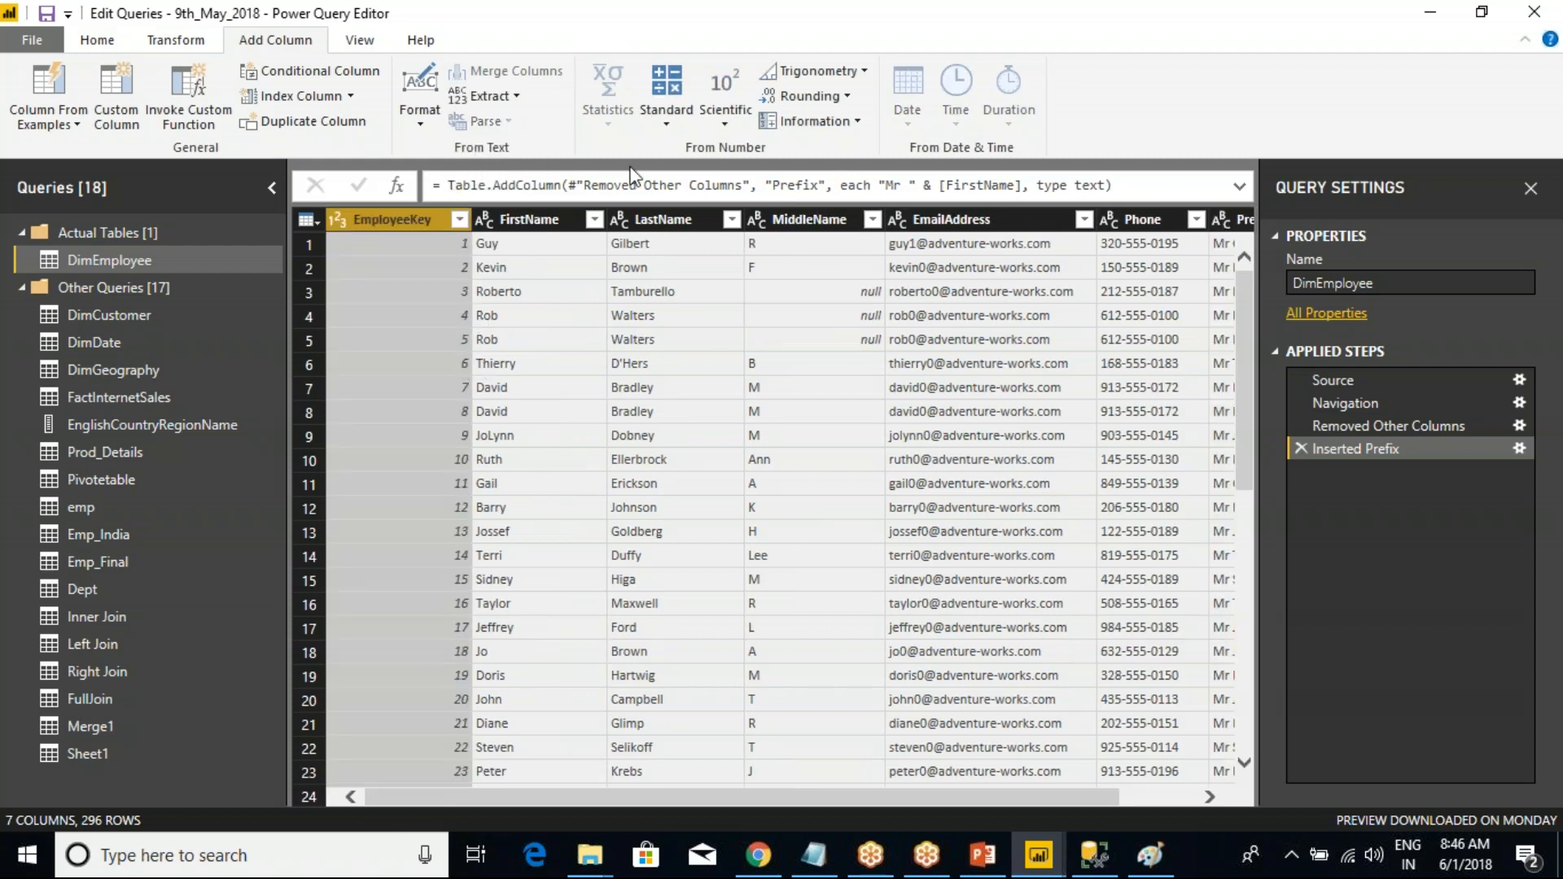
left_click(666, 123)
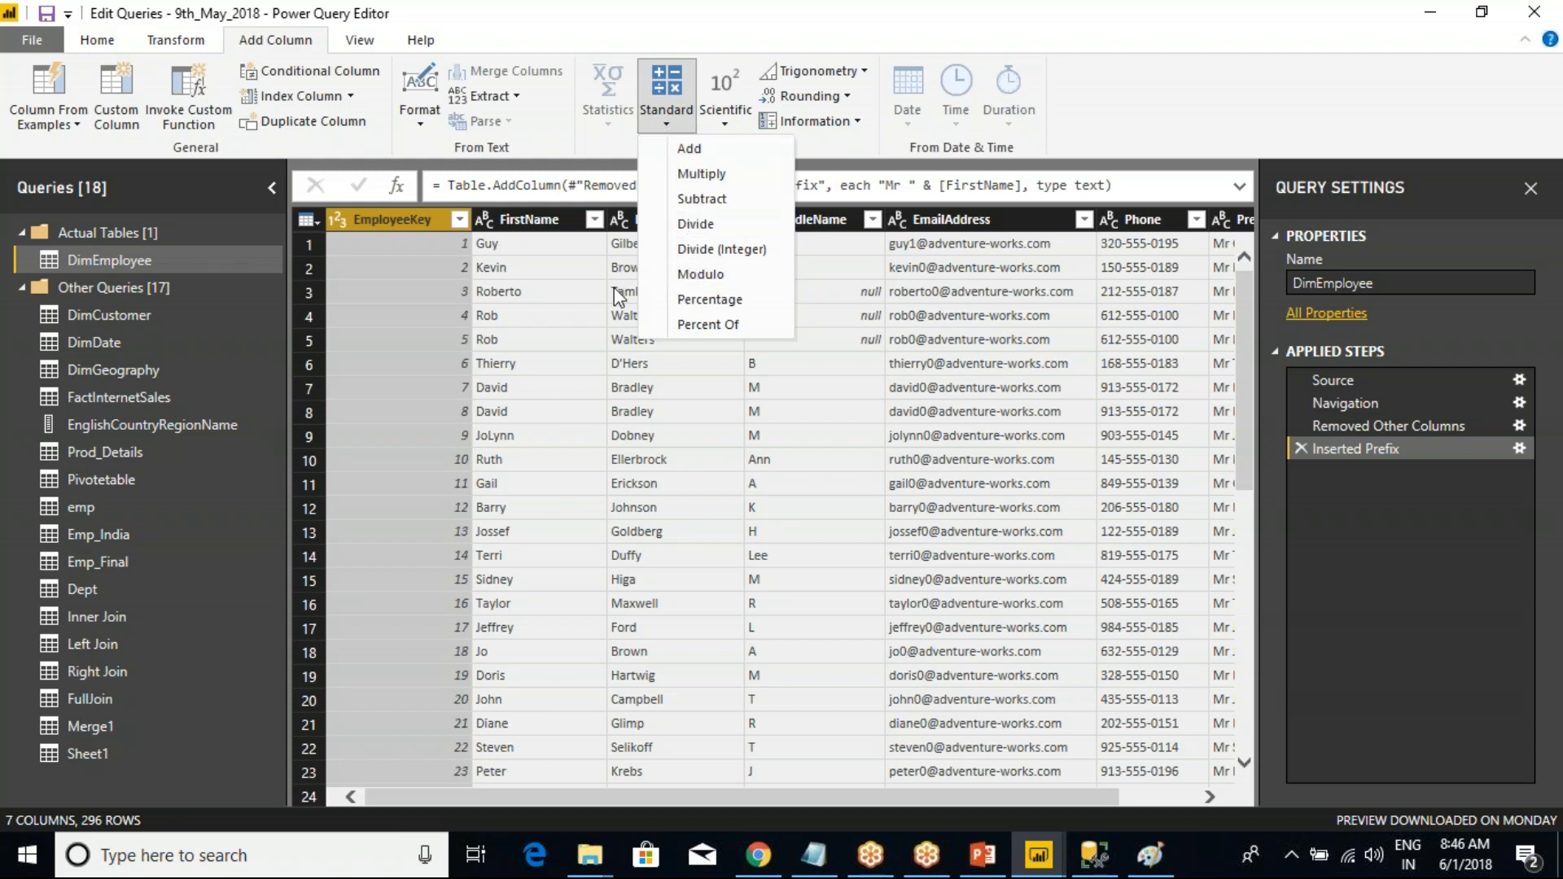
left_click(409, 244)
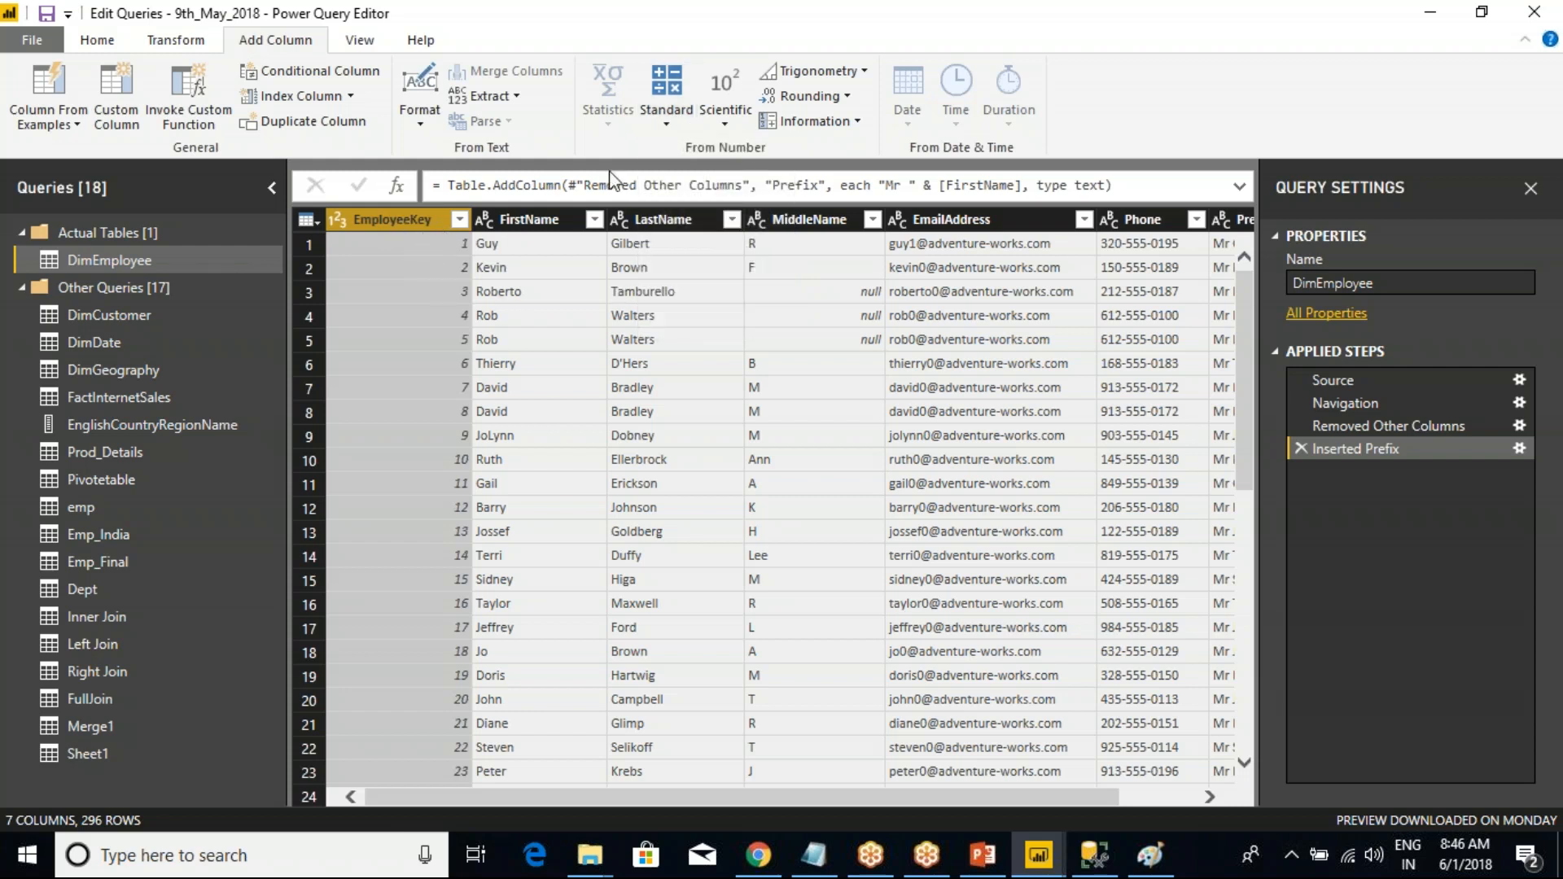
left_click(668, 125)
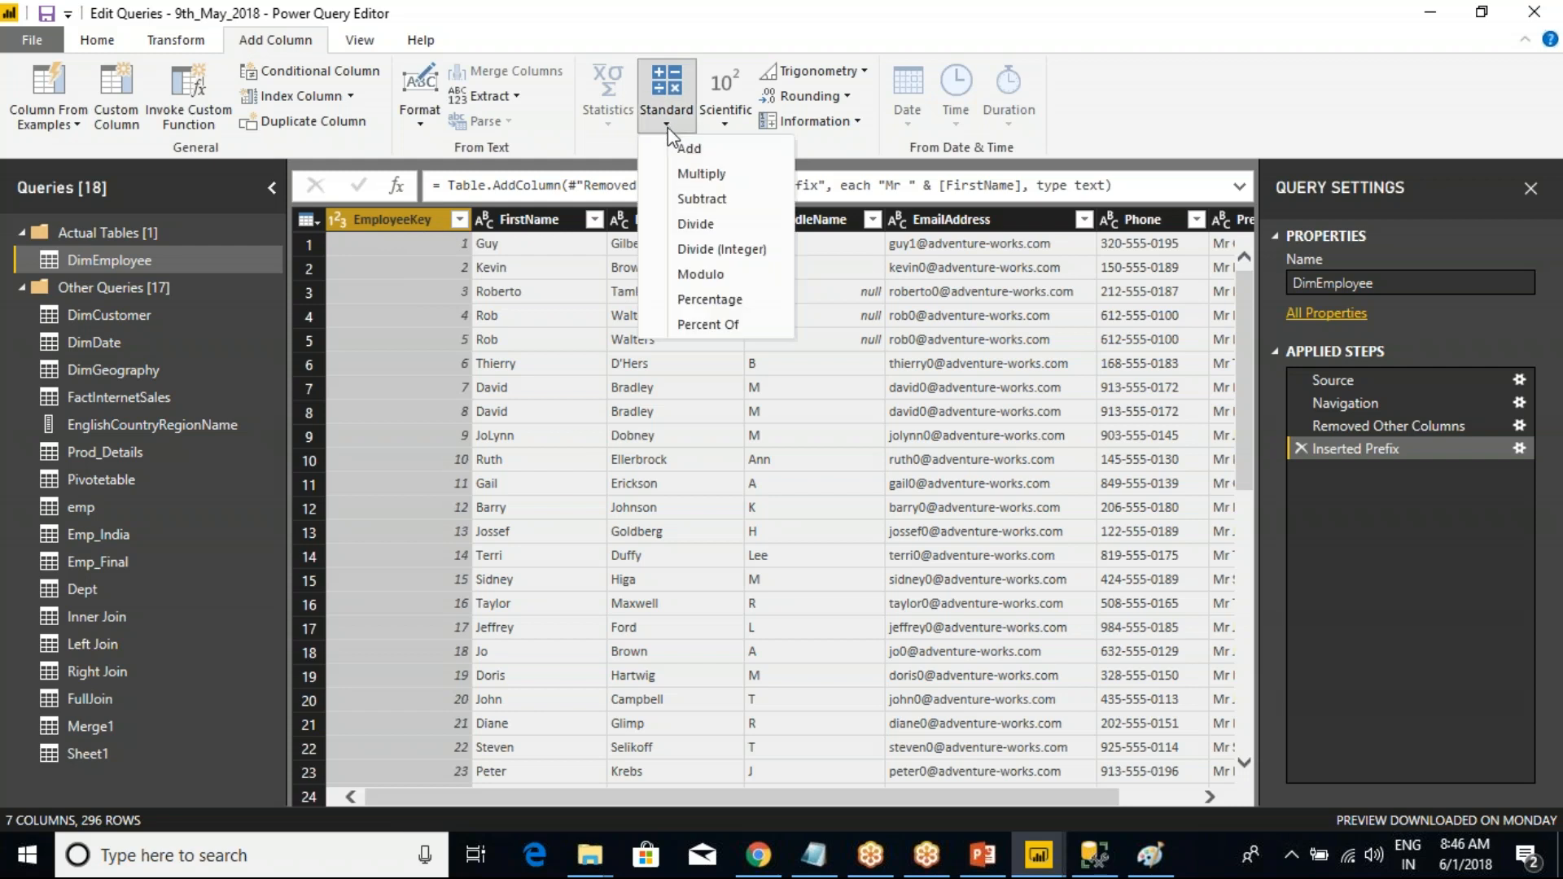
left_click(705, 150)
type("100")
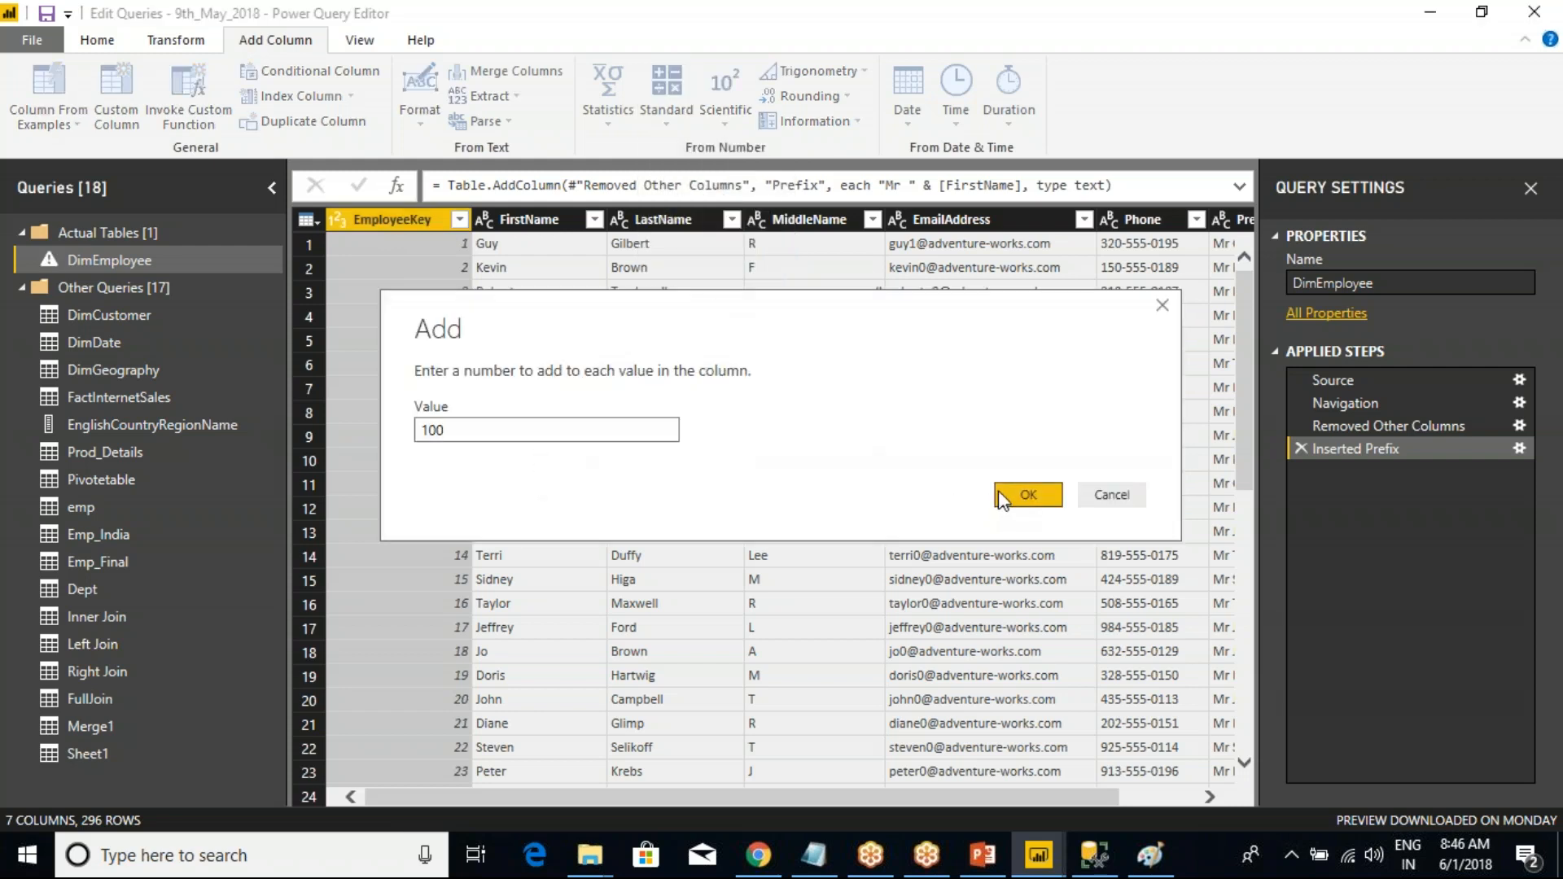
left_click(998, 493)
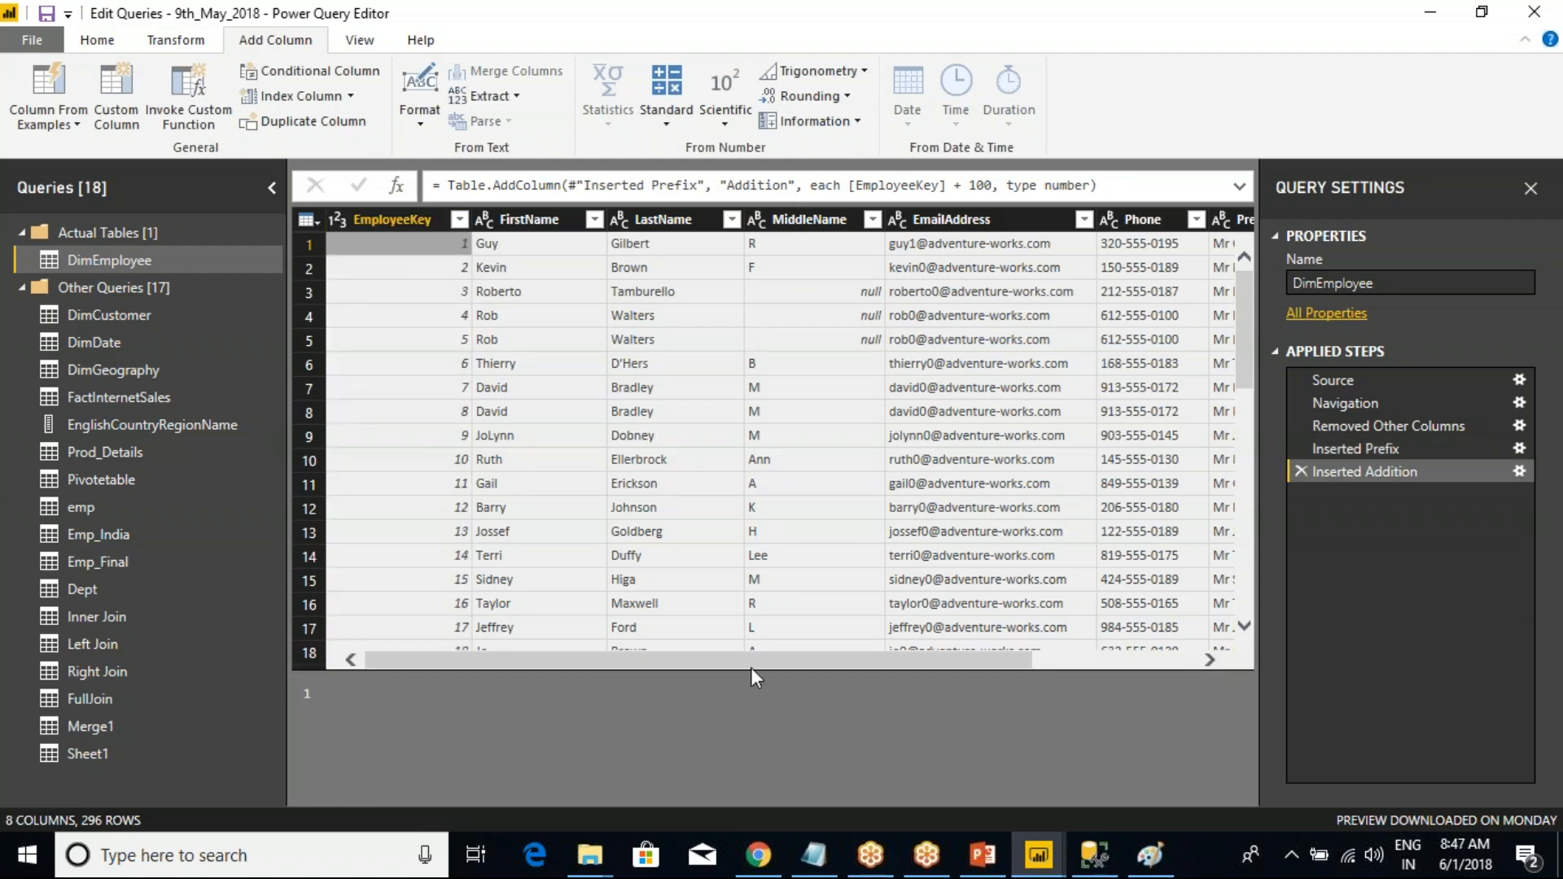
left_click_drag(428, 653, 814, 656)
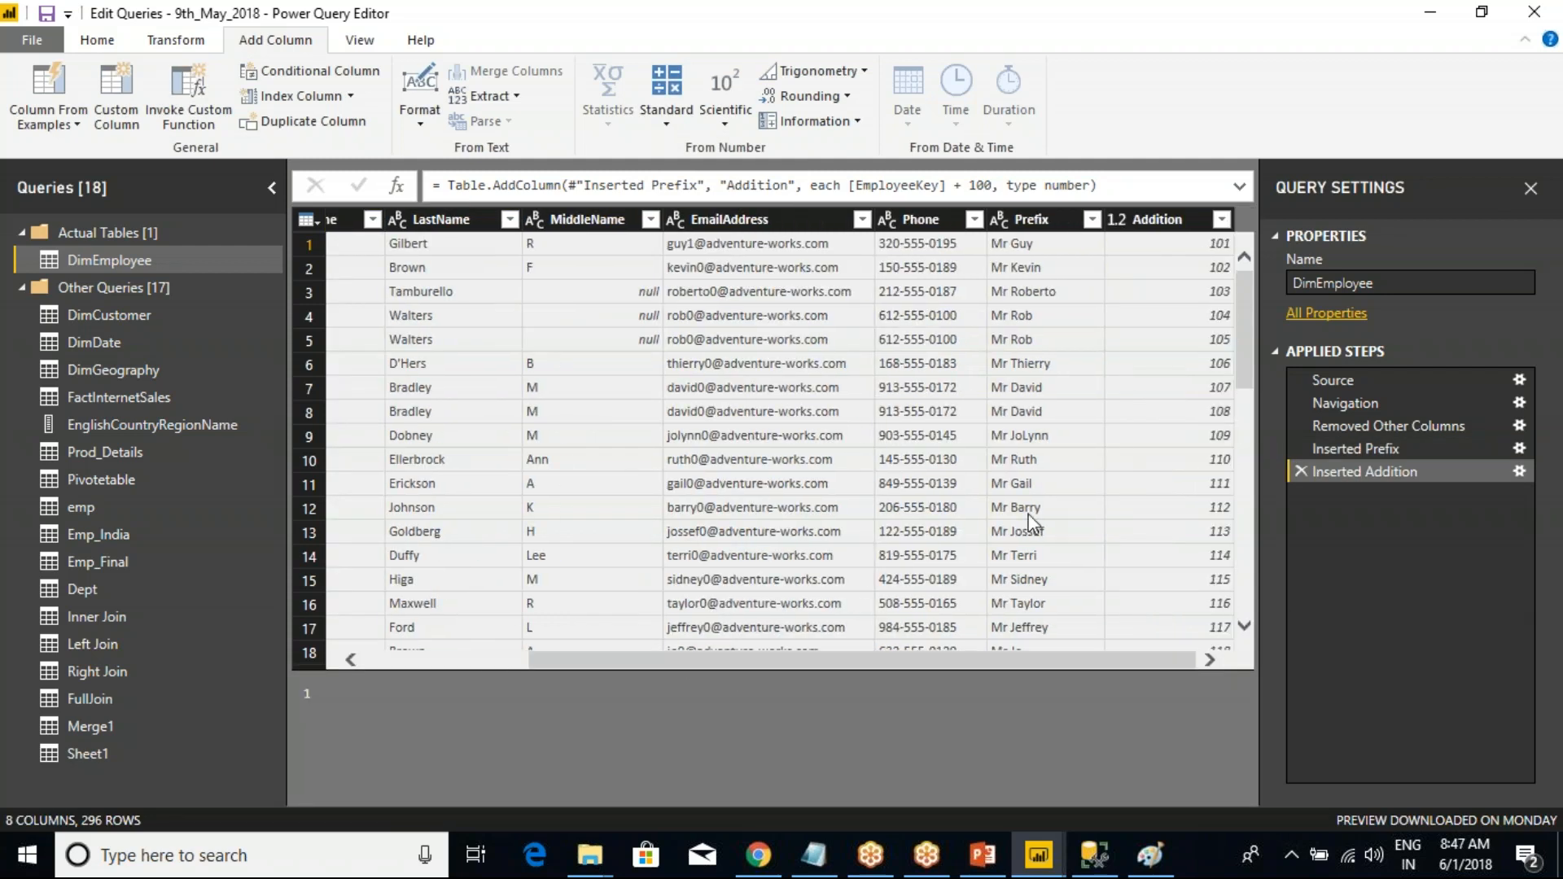
left_click(1176, 247)
left_click(1180, 269)
left_click(1184, 293)
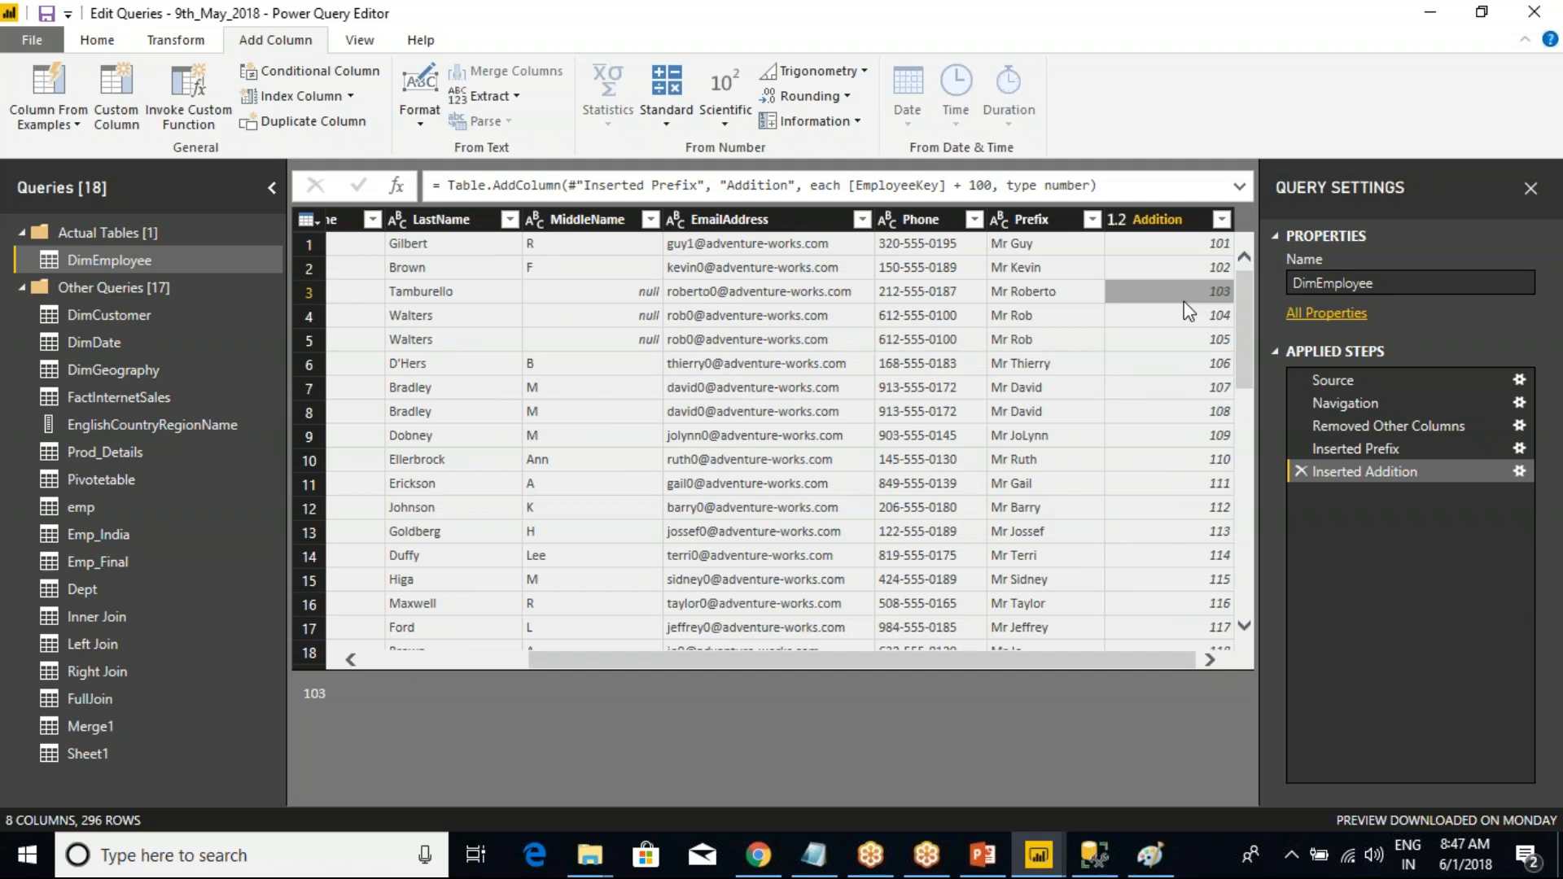
- Delete the Inserted Addition and Inserted Prefix steps from the DimEmployee query
left_click(1300, 473)
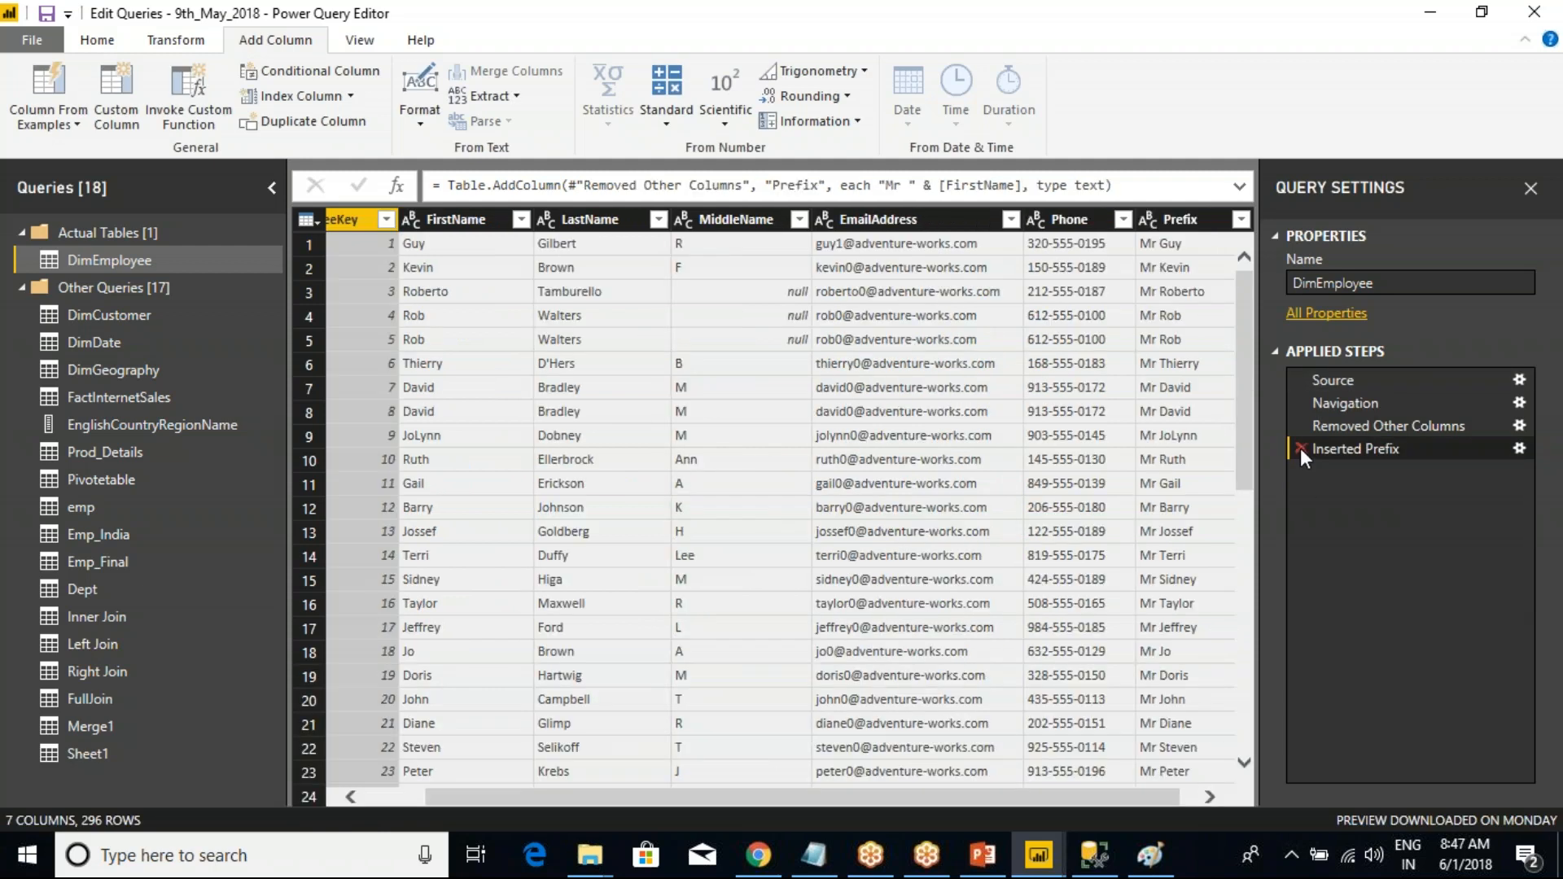
left_click(1301, 448)
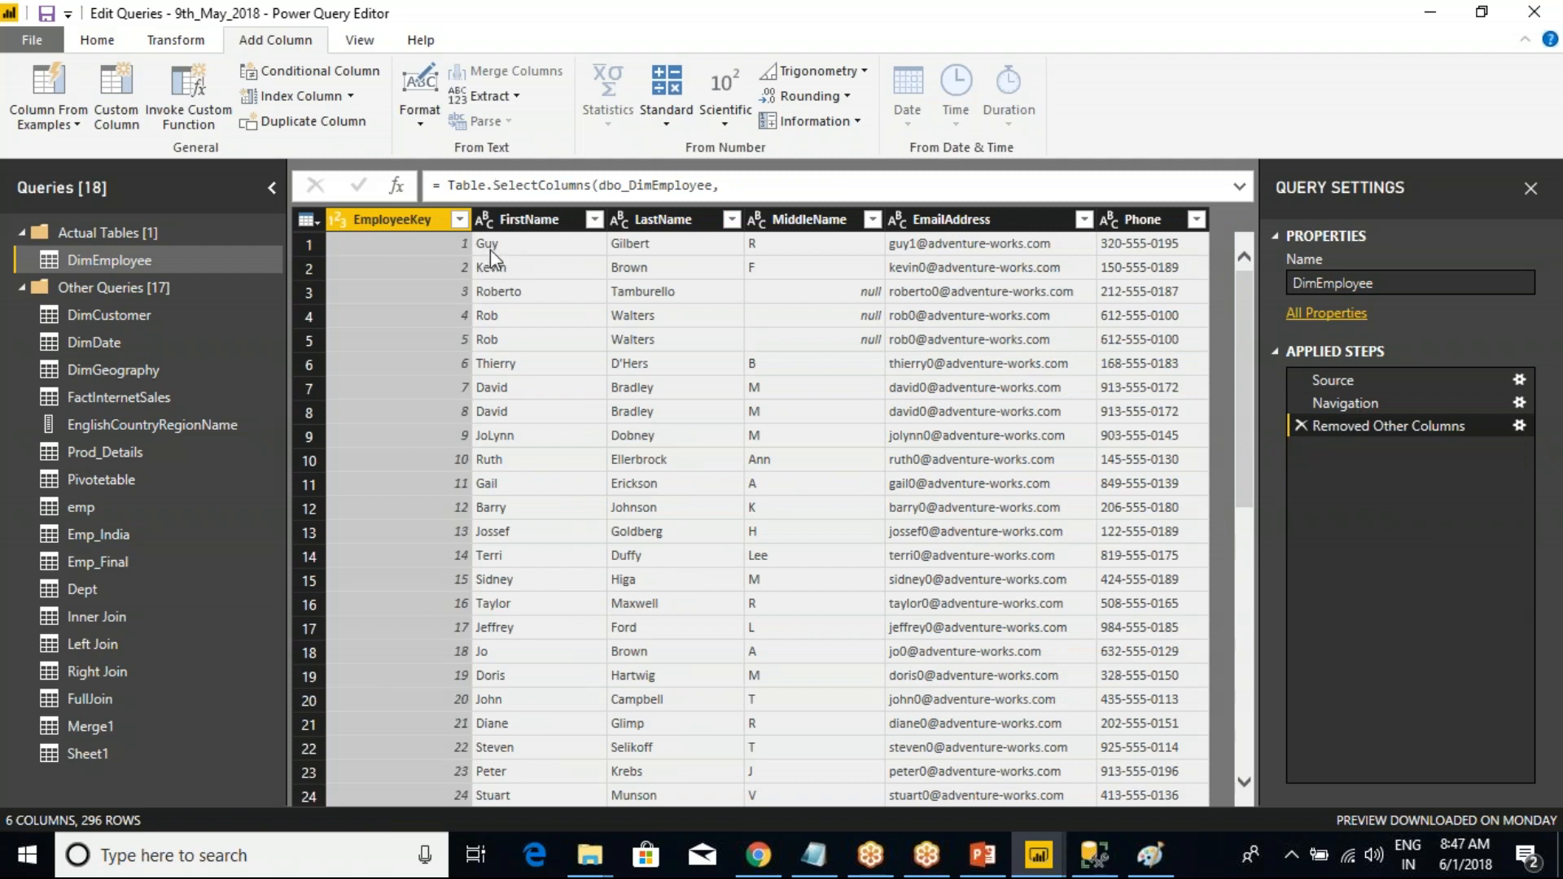
- In FactInternetSales, select the TotalProductCost column and review the Standard, Scientific, Trigonometry, Rounding and Information options for numeric columns
left_click(98, 396)
left_click_drag(441, 794, 790, 814)
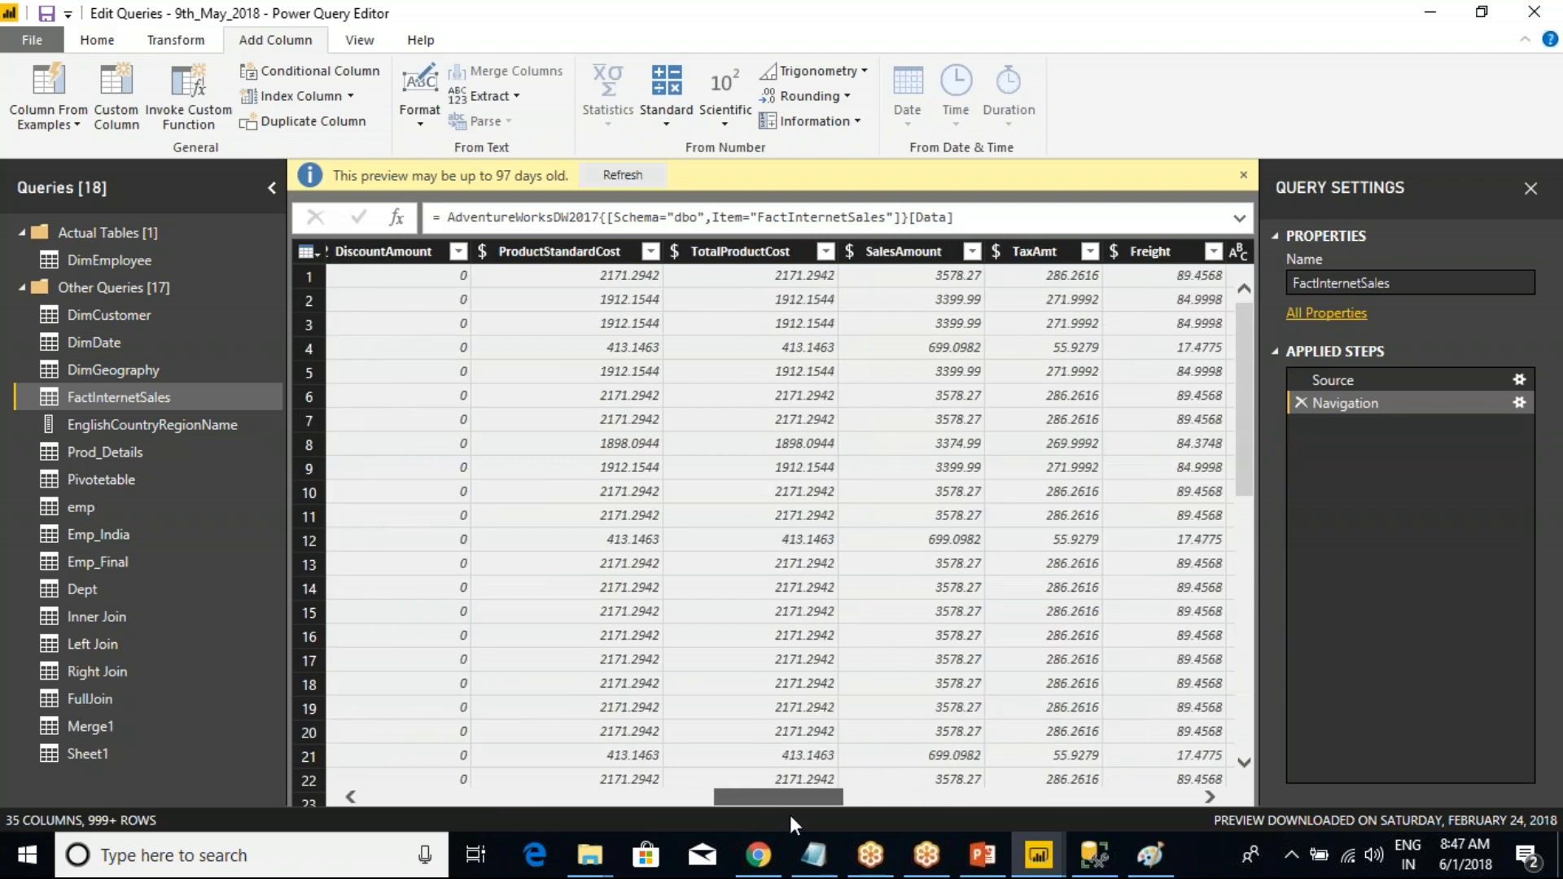
left_click(752, 252)
left_click(666, 96)
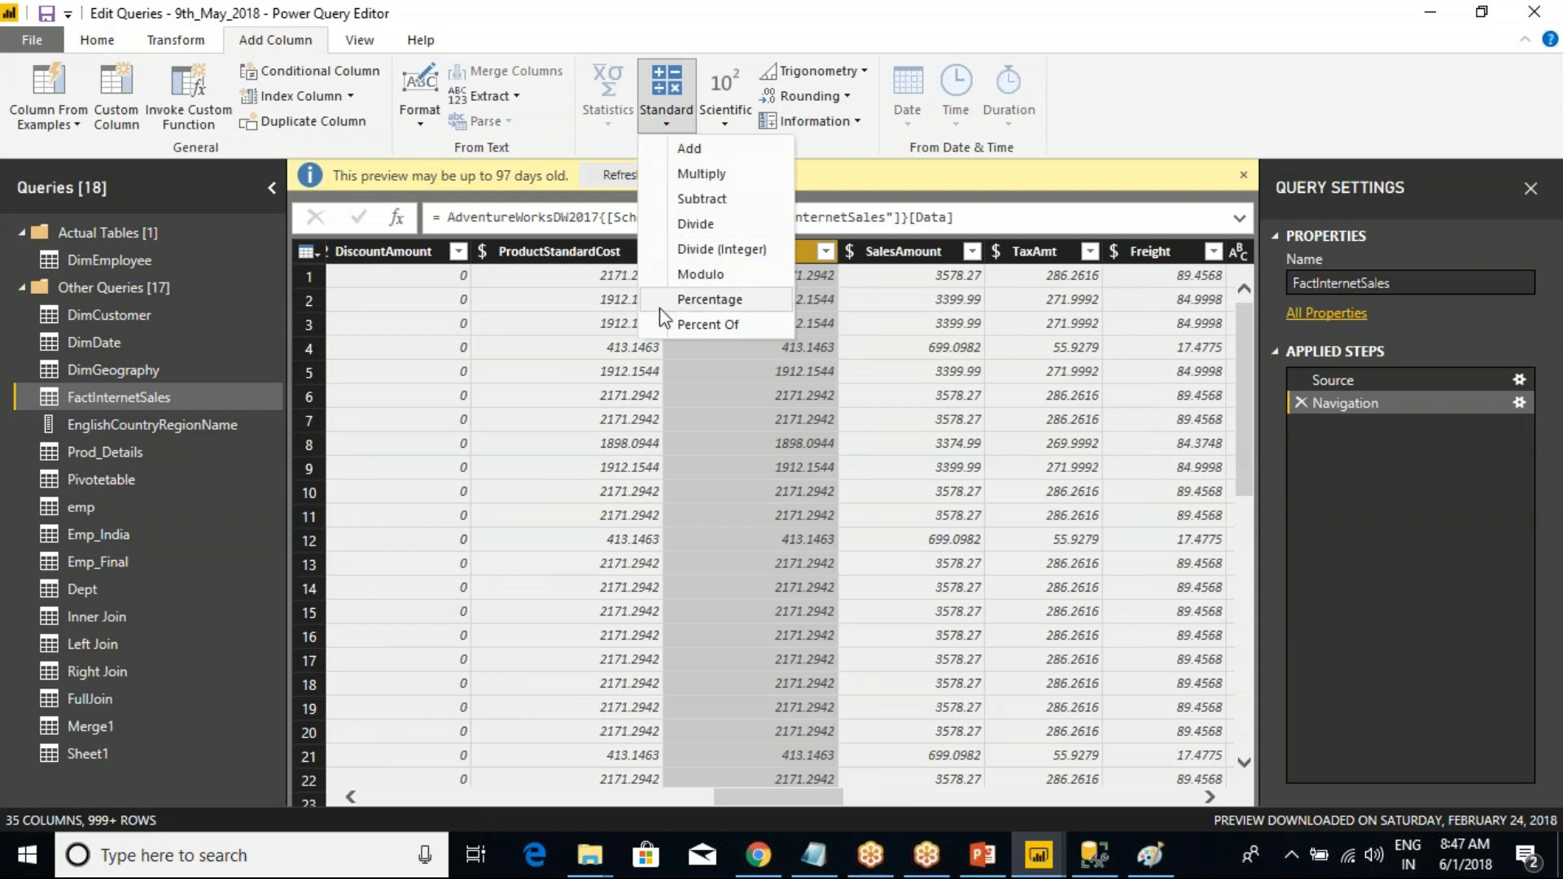
left_click(725, 123)
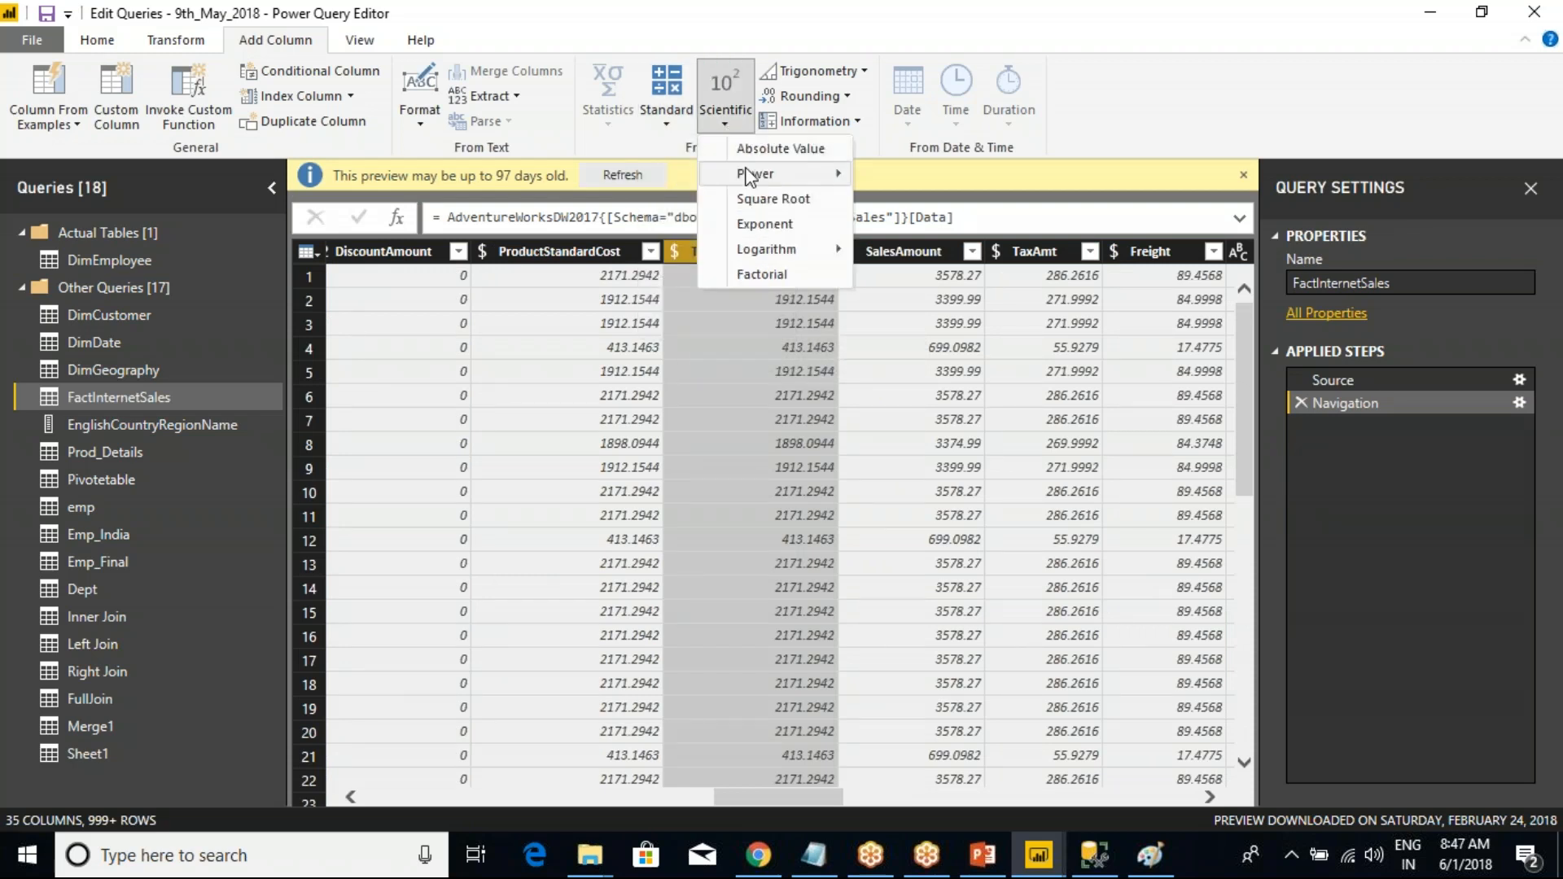
mouse_move(749, 175)
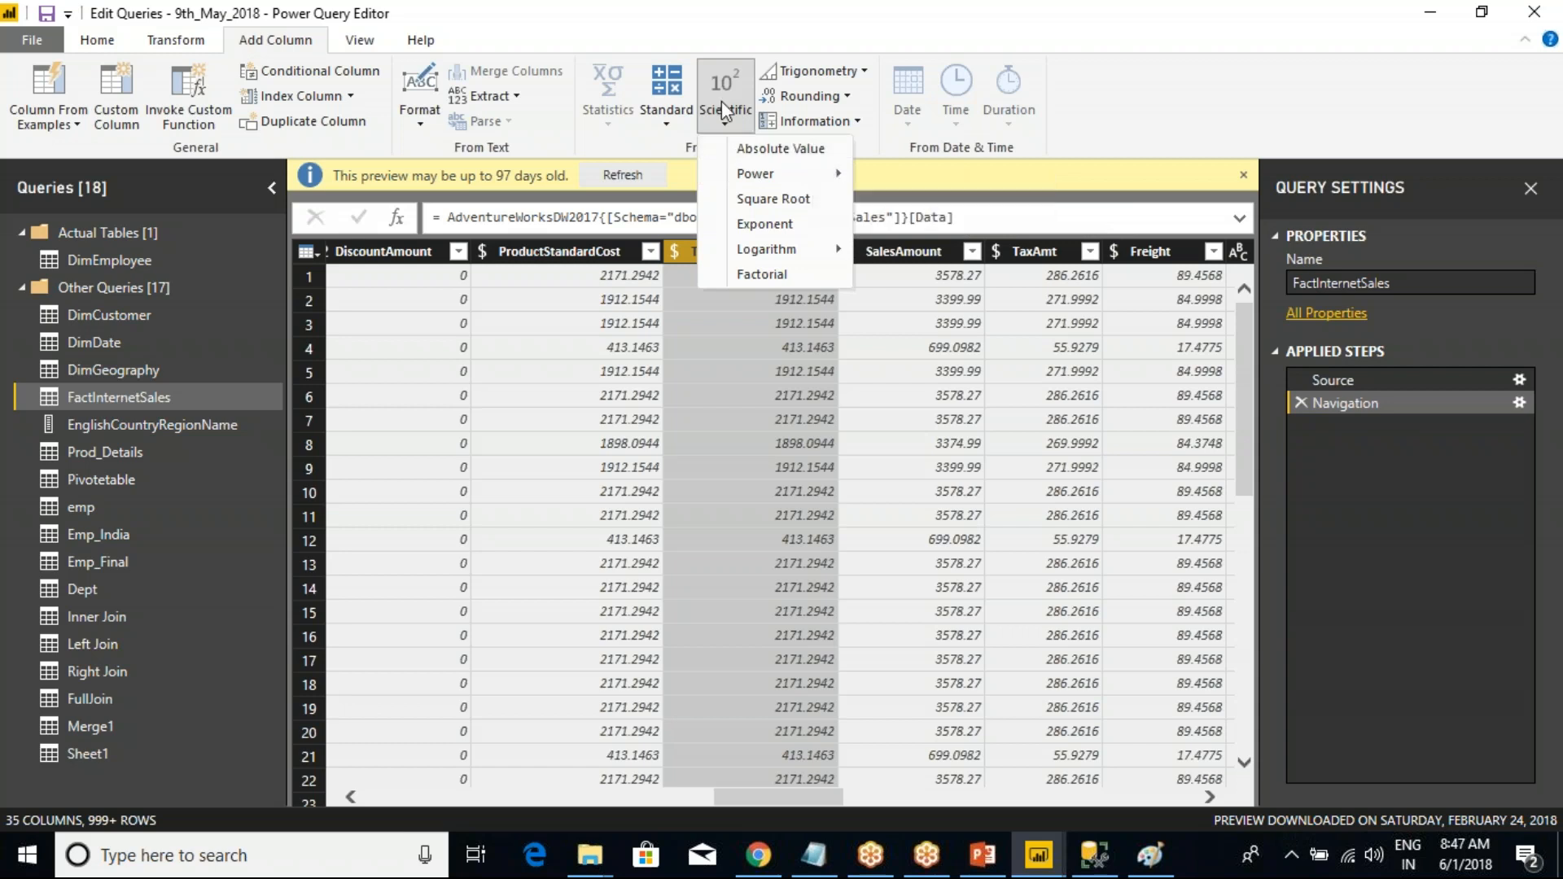
left_click(647, 36)
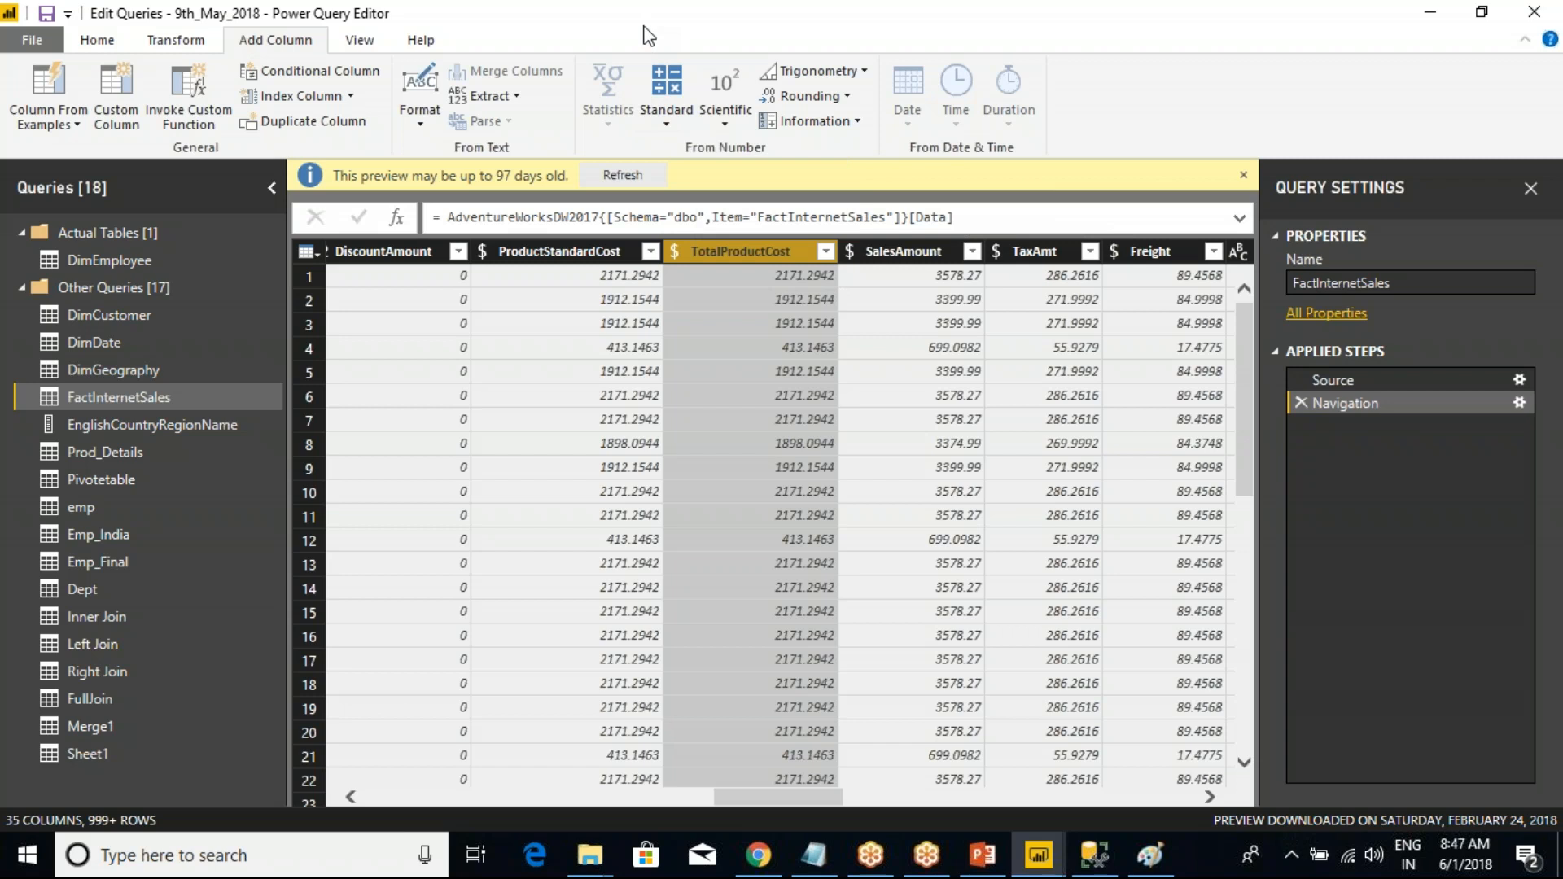
left_click(866, 75)
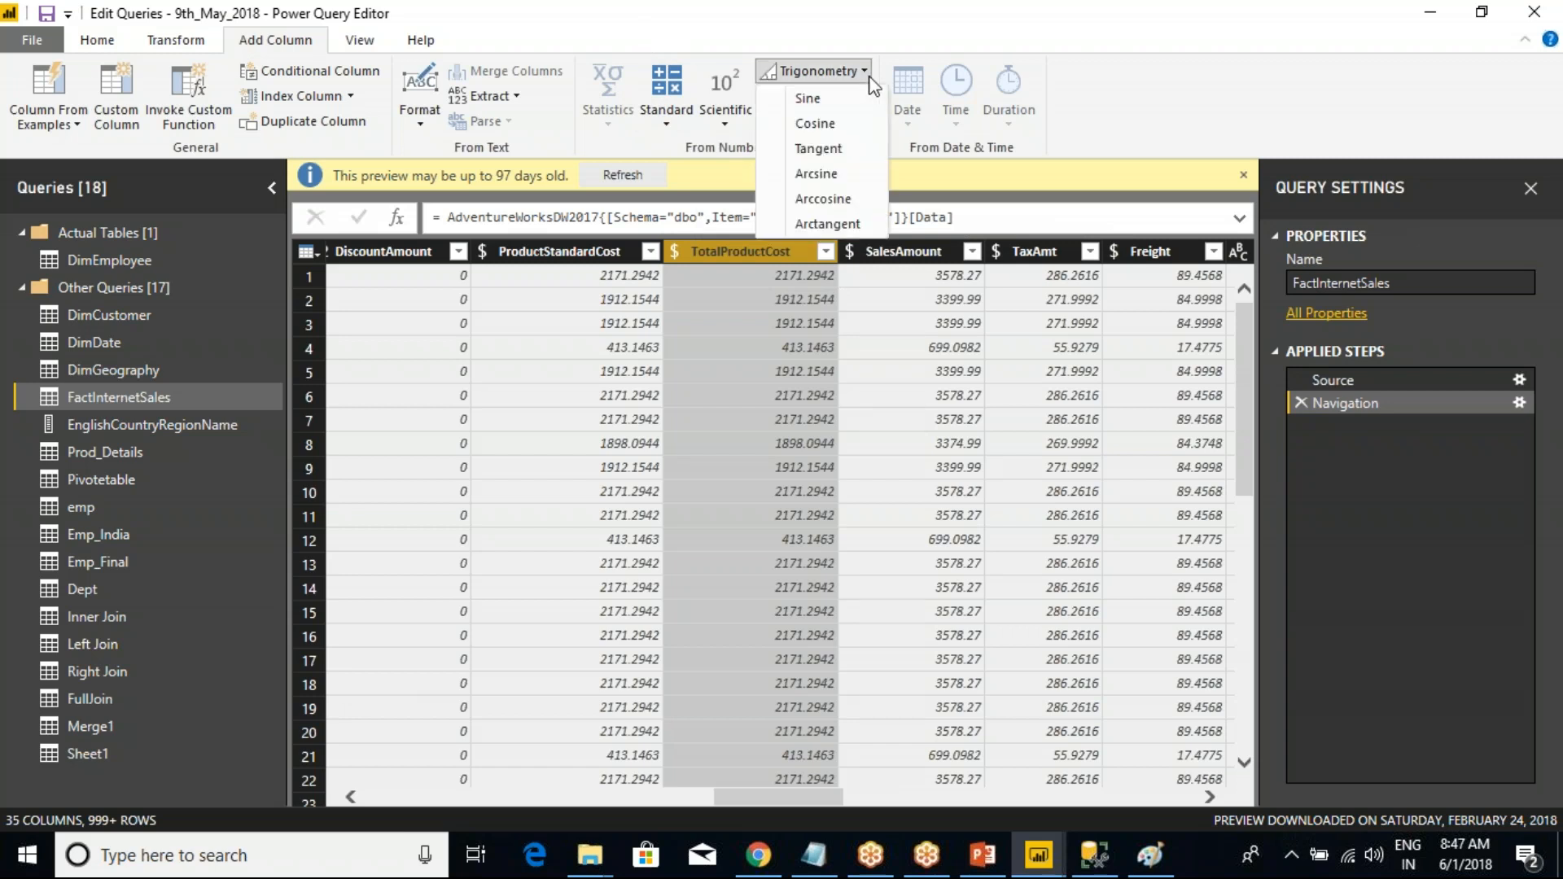
left_click(902, 5)
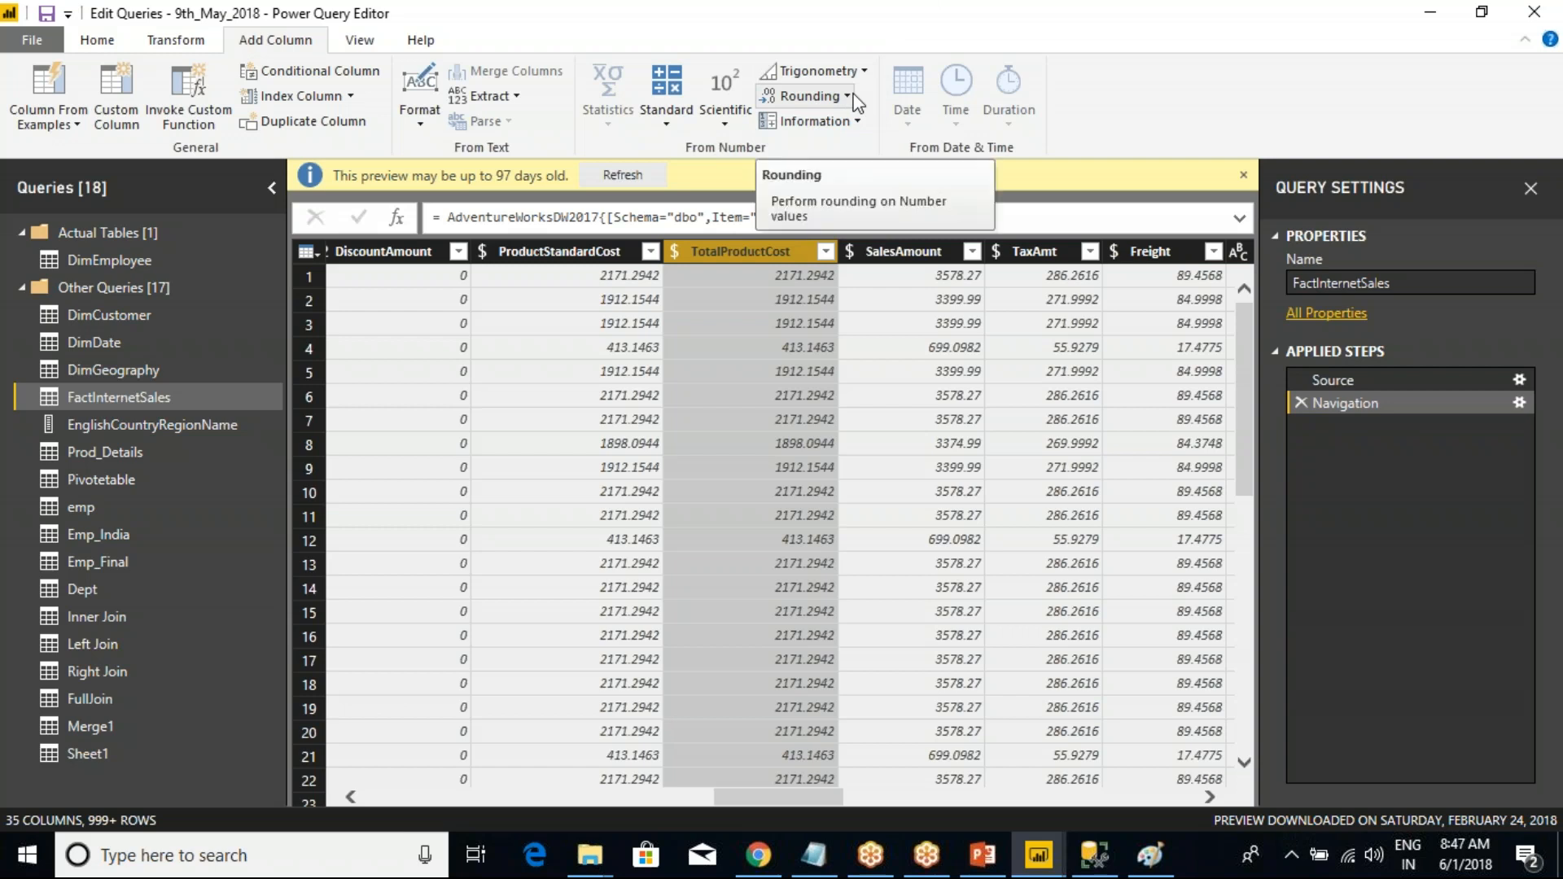
left_click(853, 96)
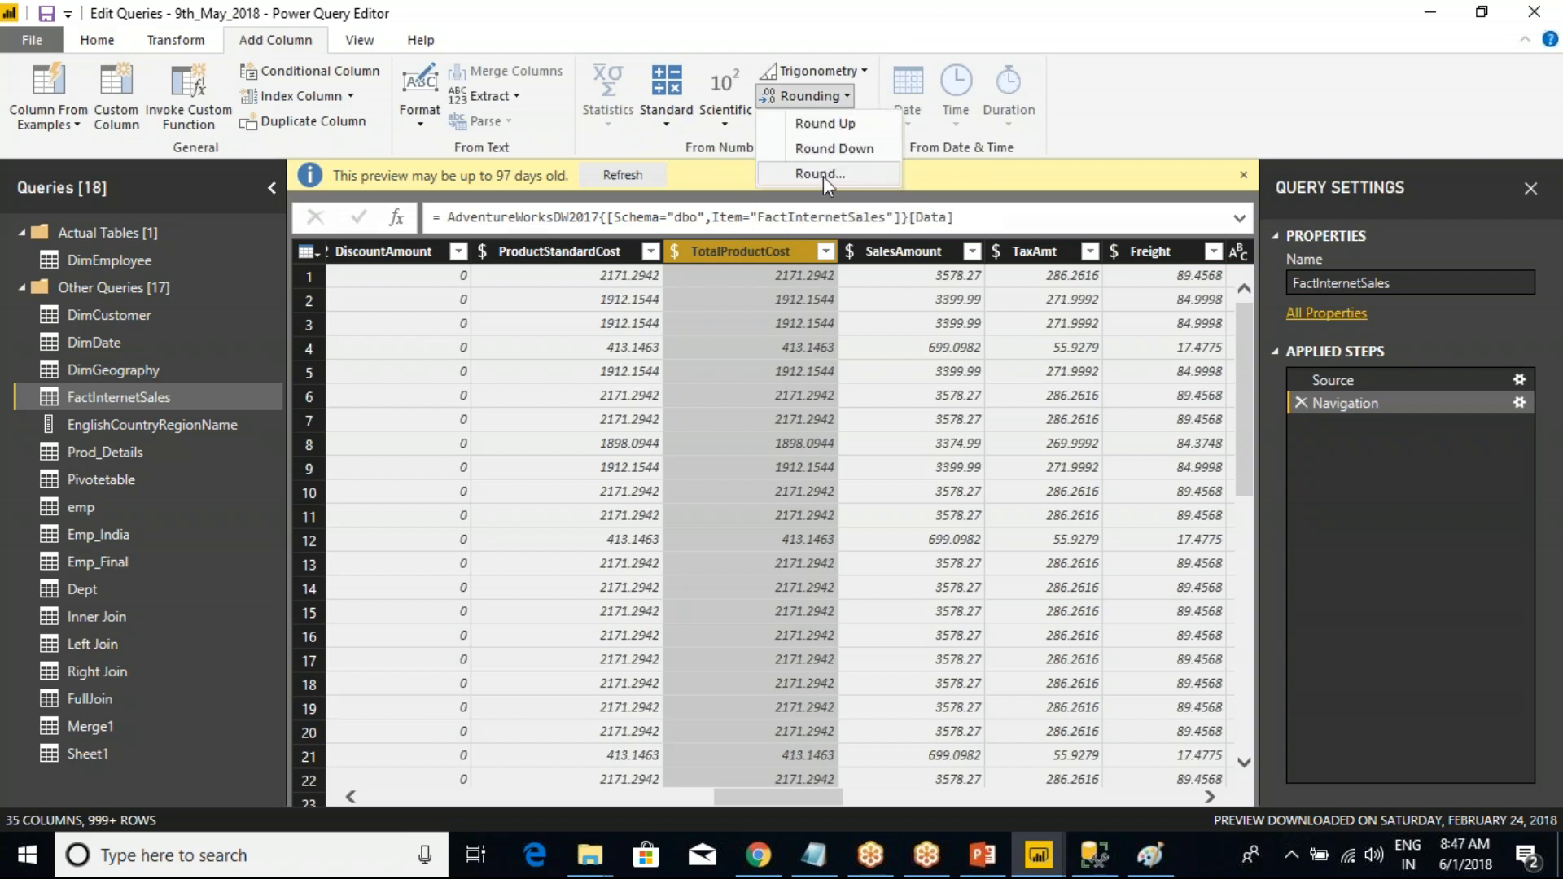
left_click(838, 96)
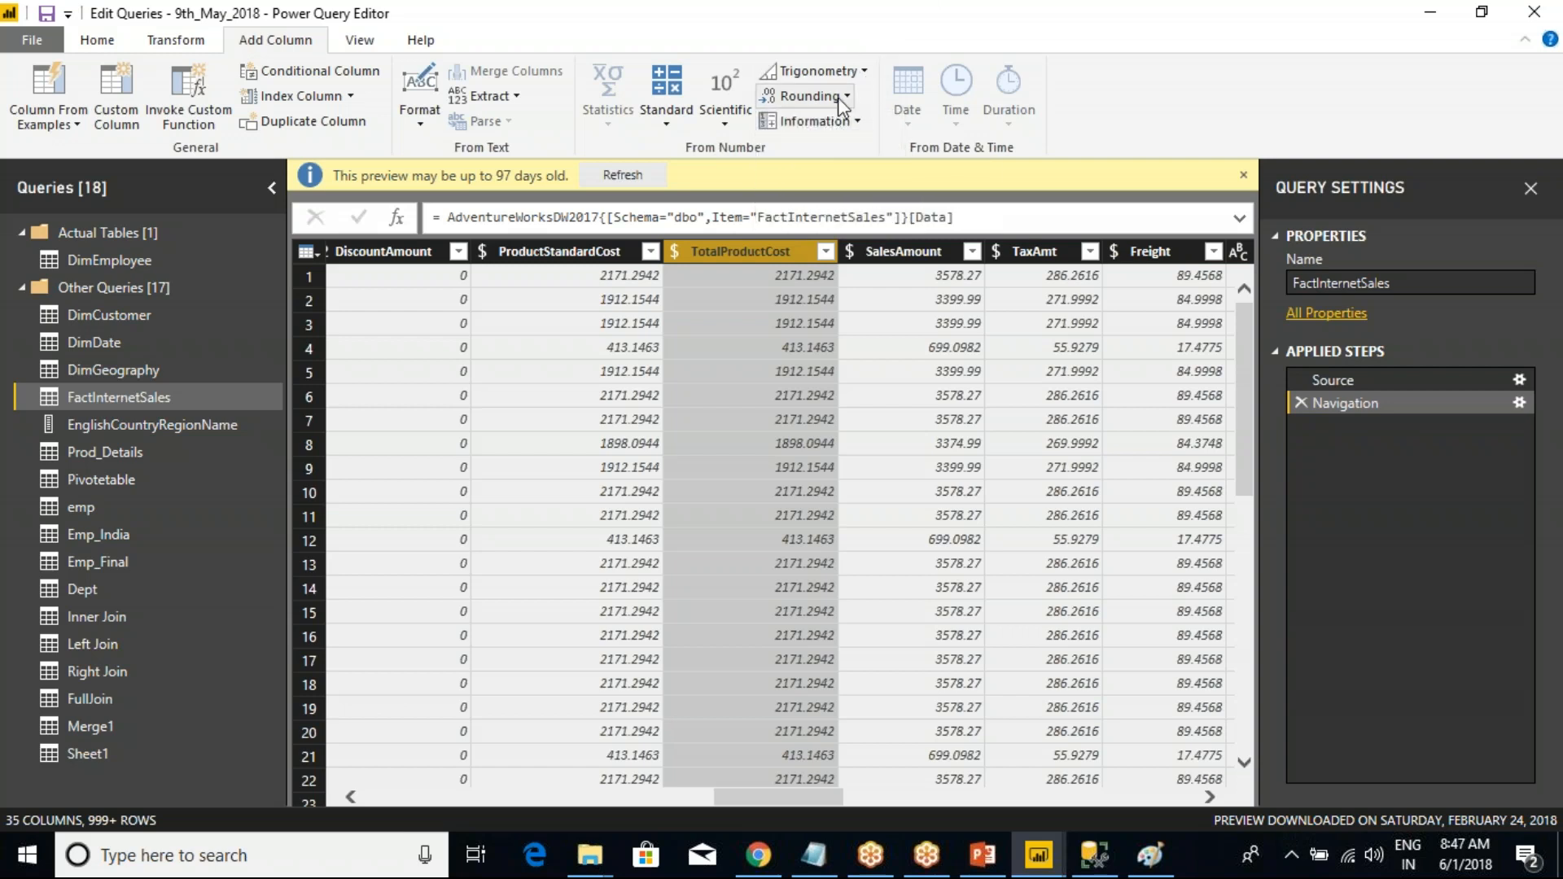
left_click(812, 120)
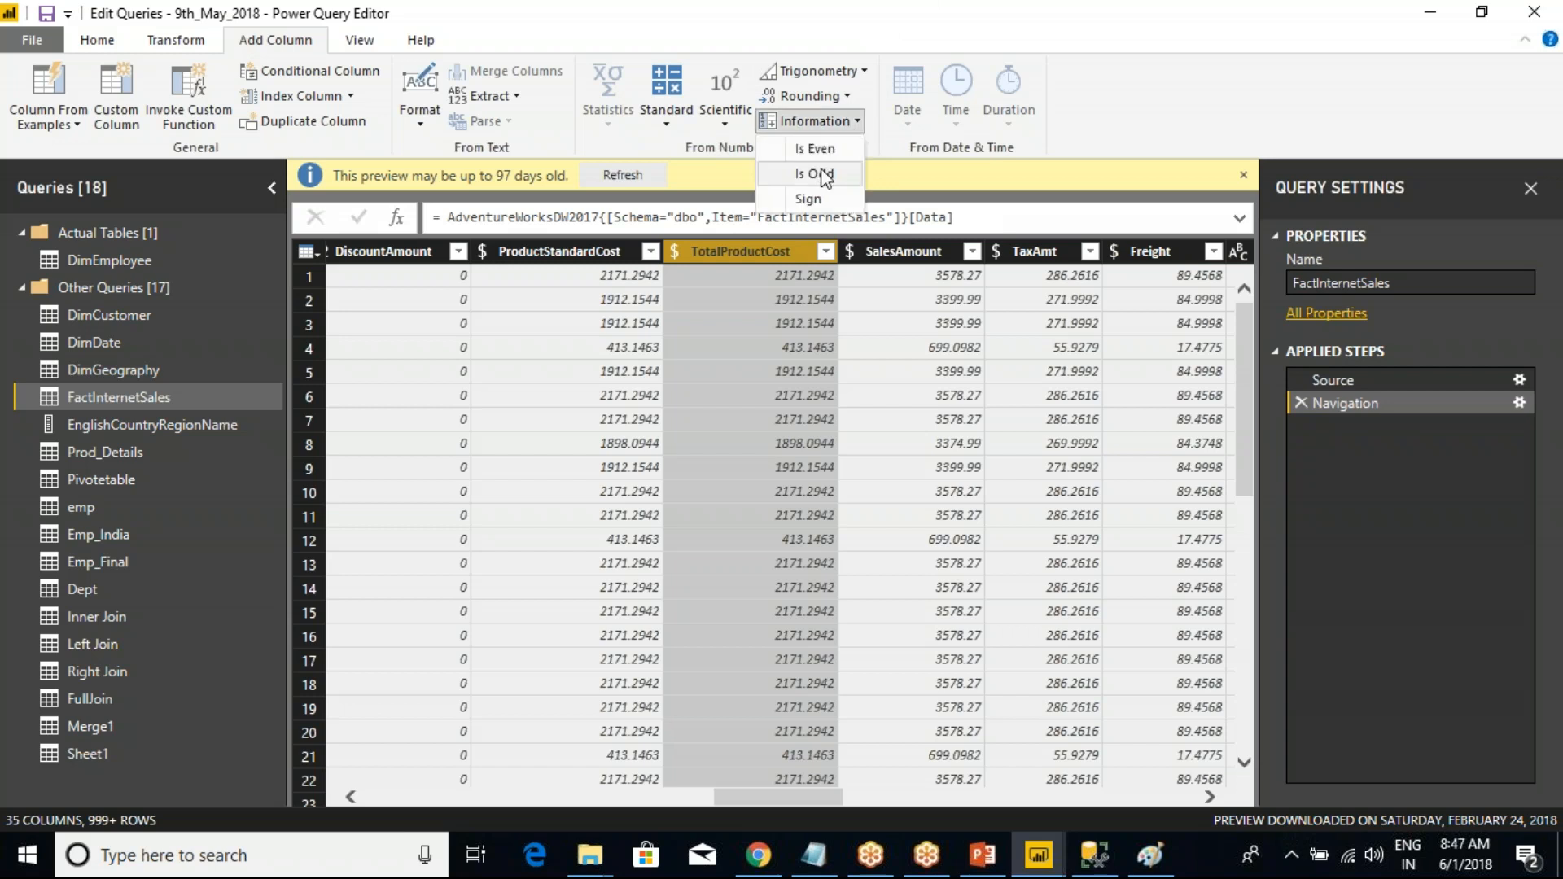
left_click(857, 35)
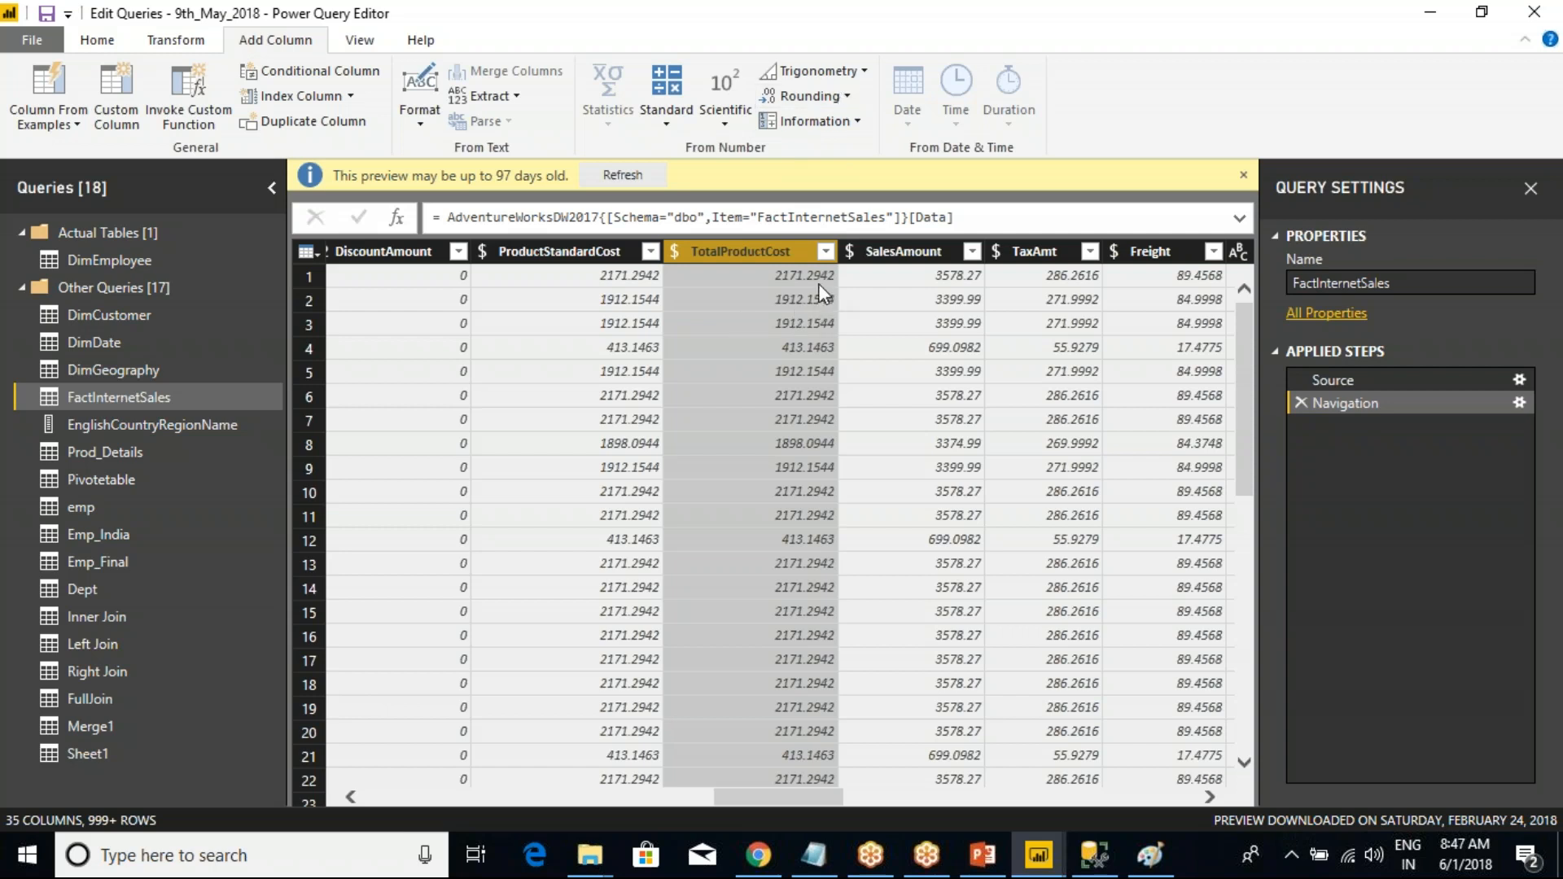
- Add a column that rounds TotalProductCost to 0 decimal places
mouse_move(659, 238)
left_mouse_down()
mouse_move(855, 405)
mouse_move(856, 525)
mouse_move(834, 610)
left_mouse_up()
key("Escape")
left_click(844, 96)
left_click(840, 167)
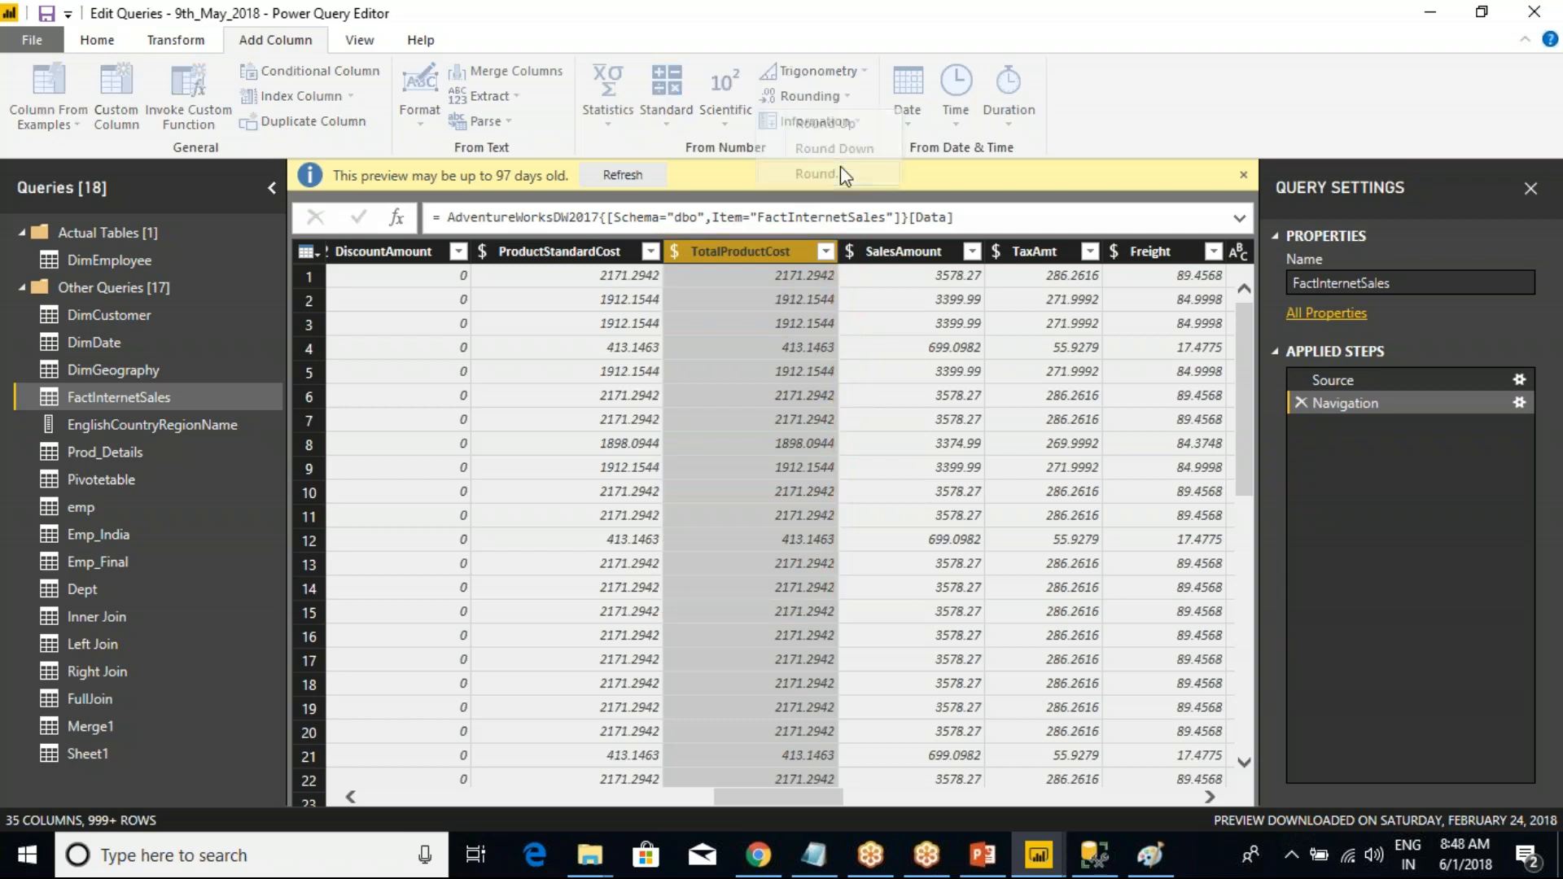
left_click(476, 431)
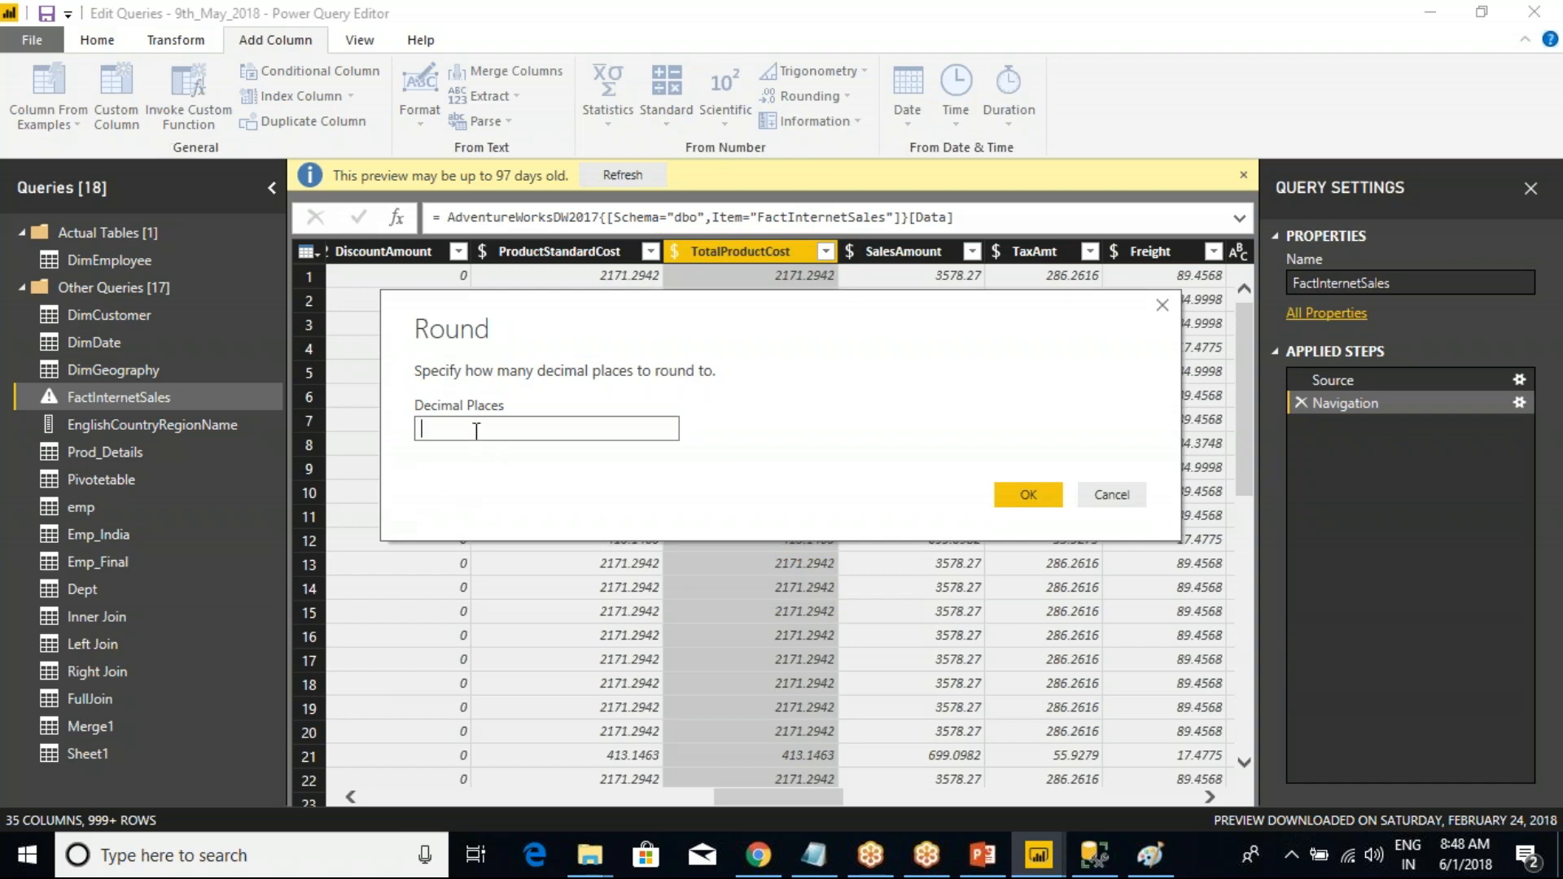
type("0")
left_click(1028, 494)
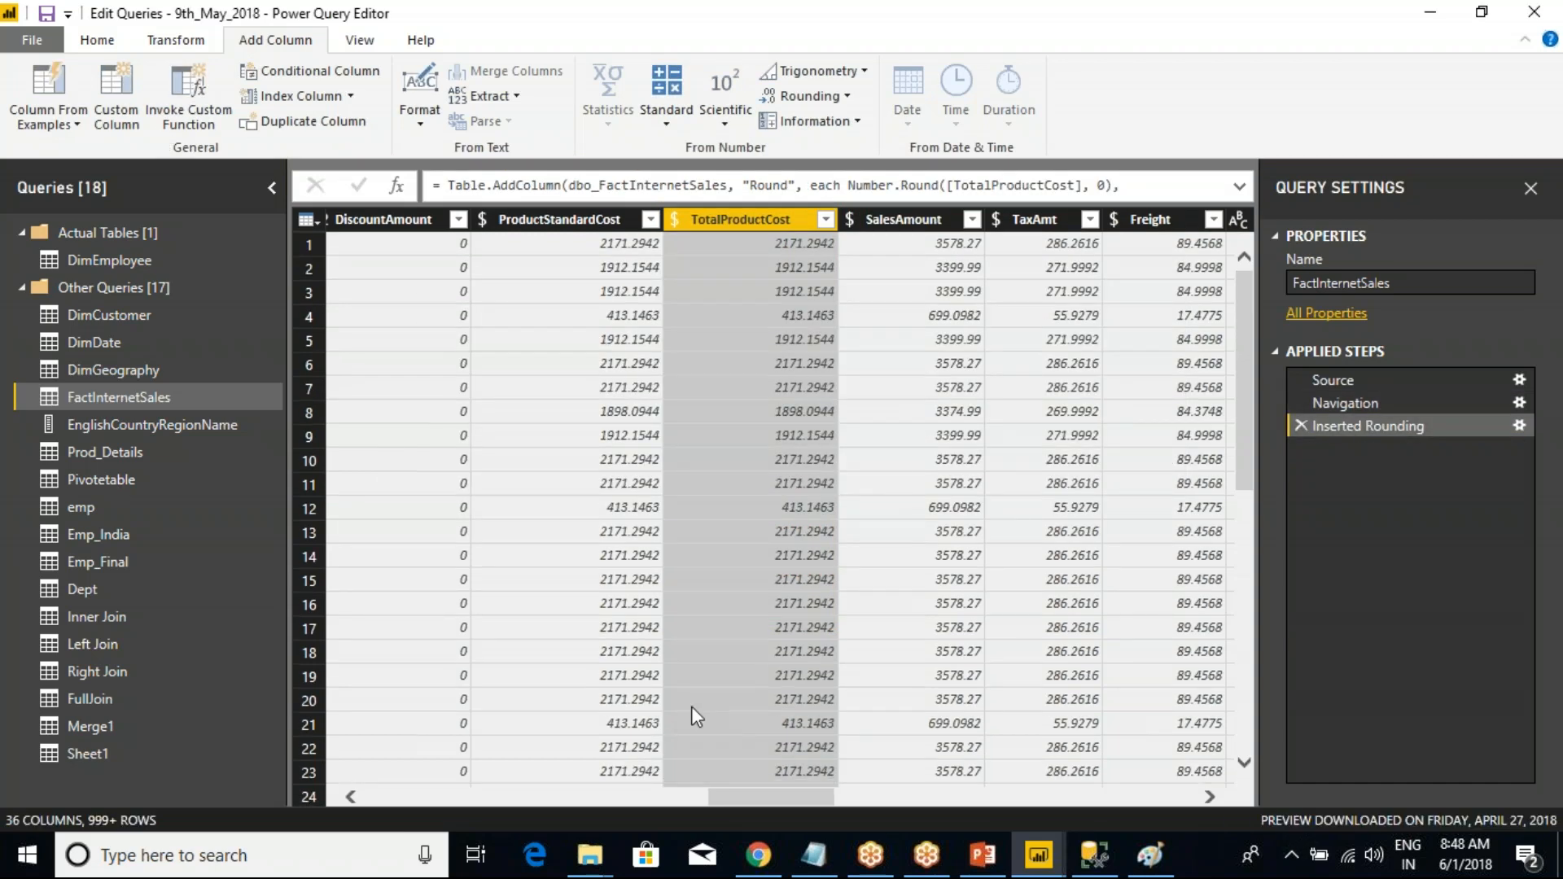
- Inspect the new Round column and compare its values with the TotalProductCost column
left_click_drag(747, 799, 1248, 773)
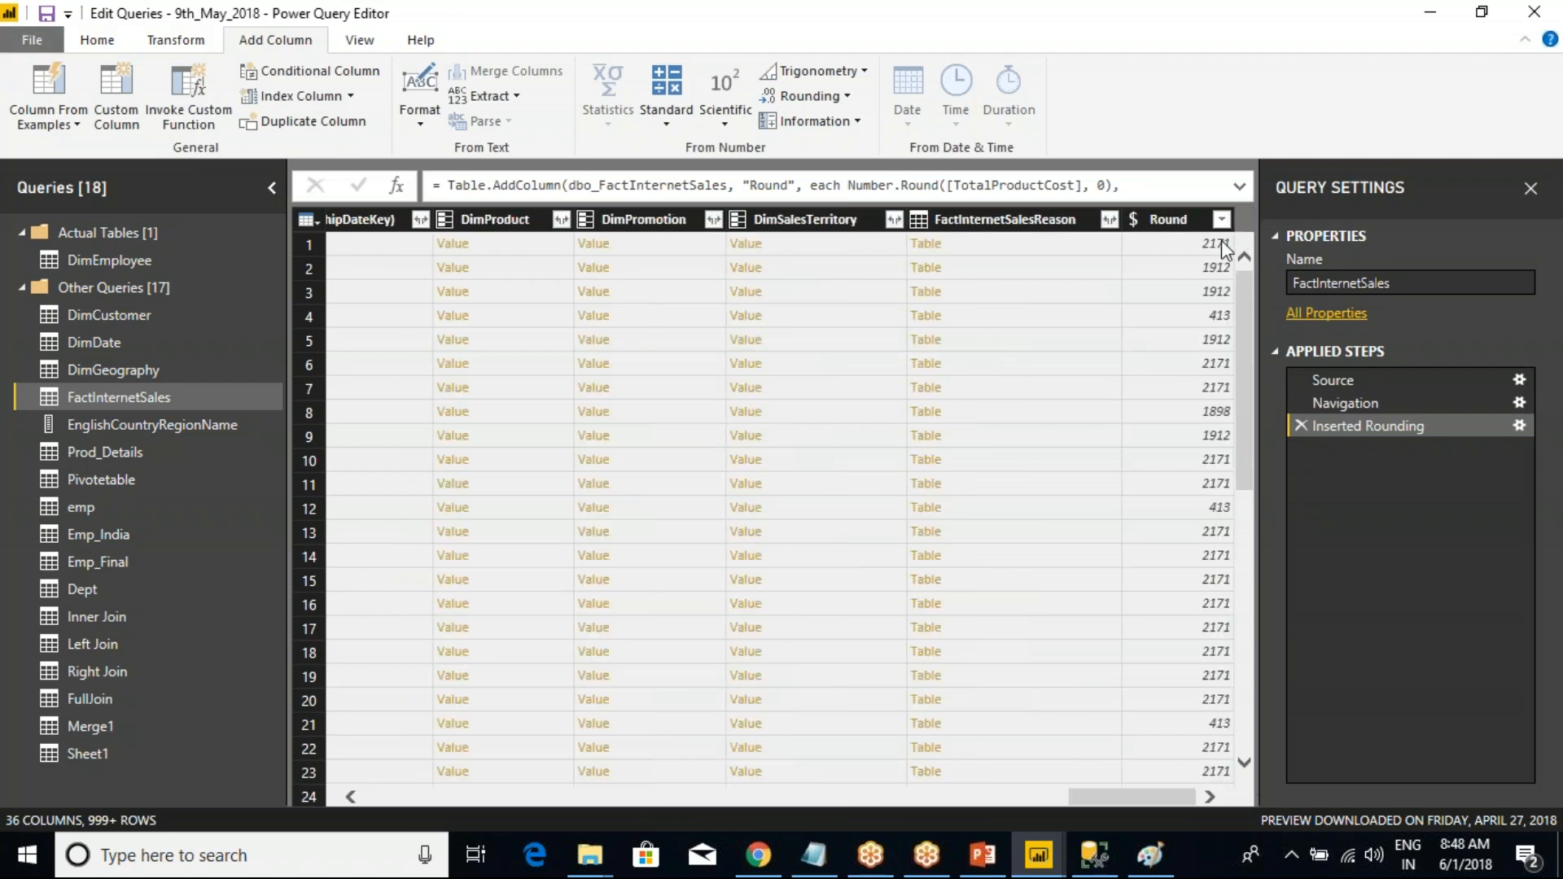
left_click(1182, 222)
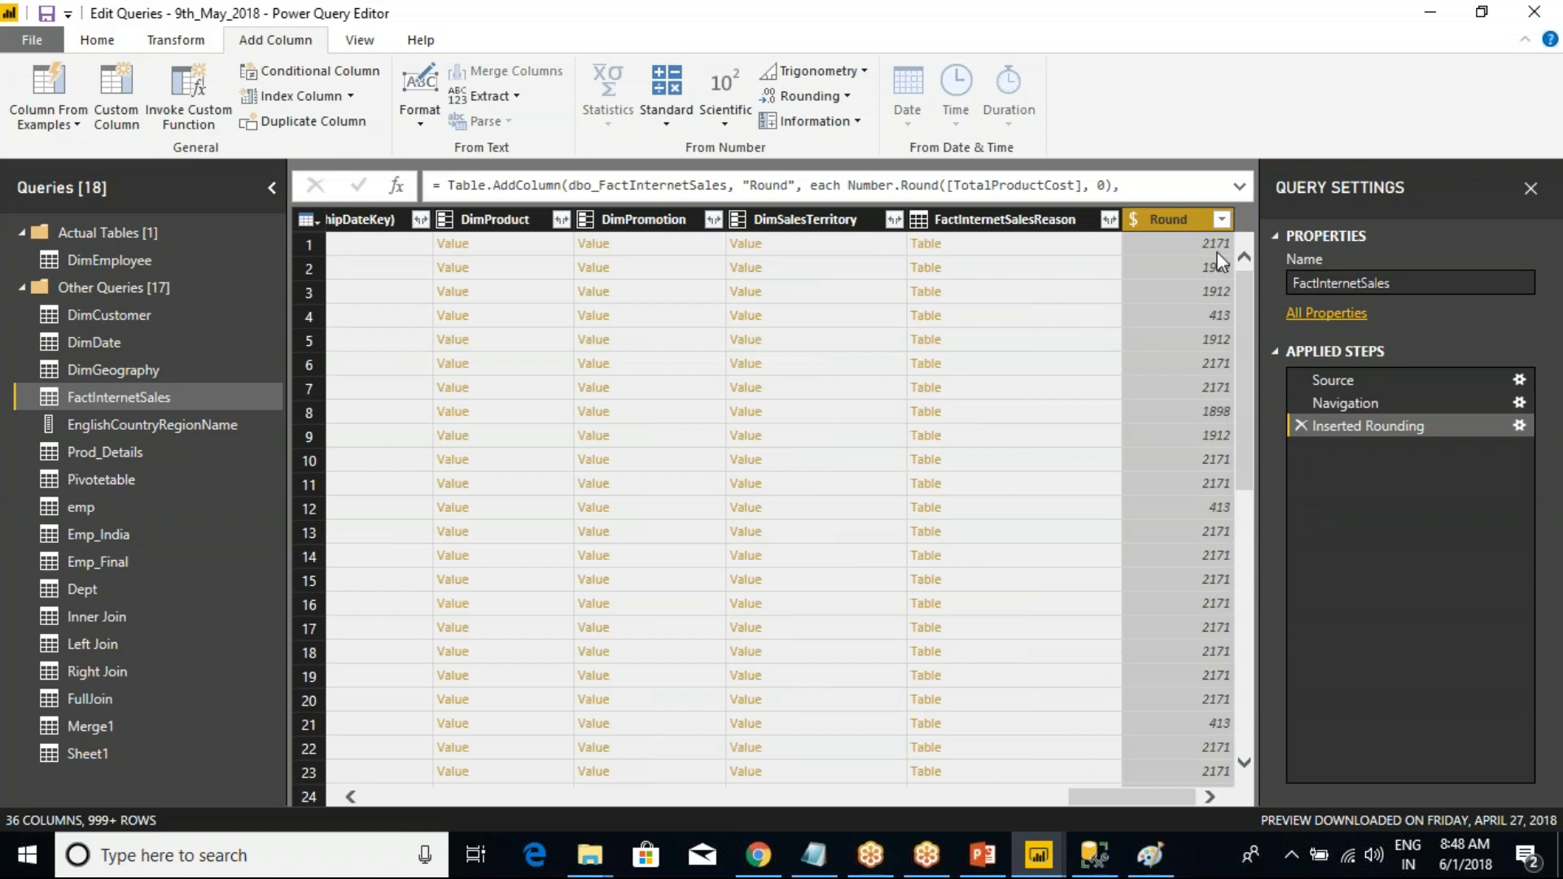
left_click_drag(1165, 793, 692, 775)
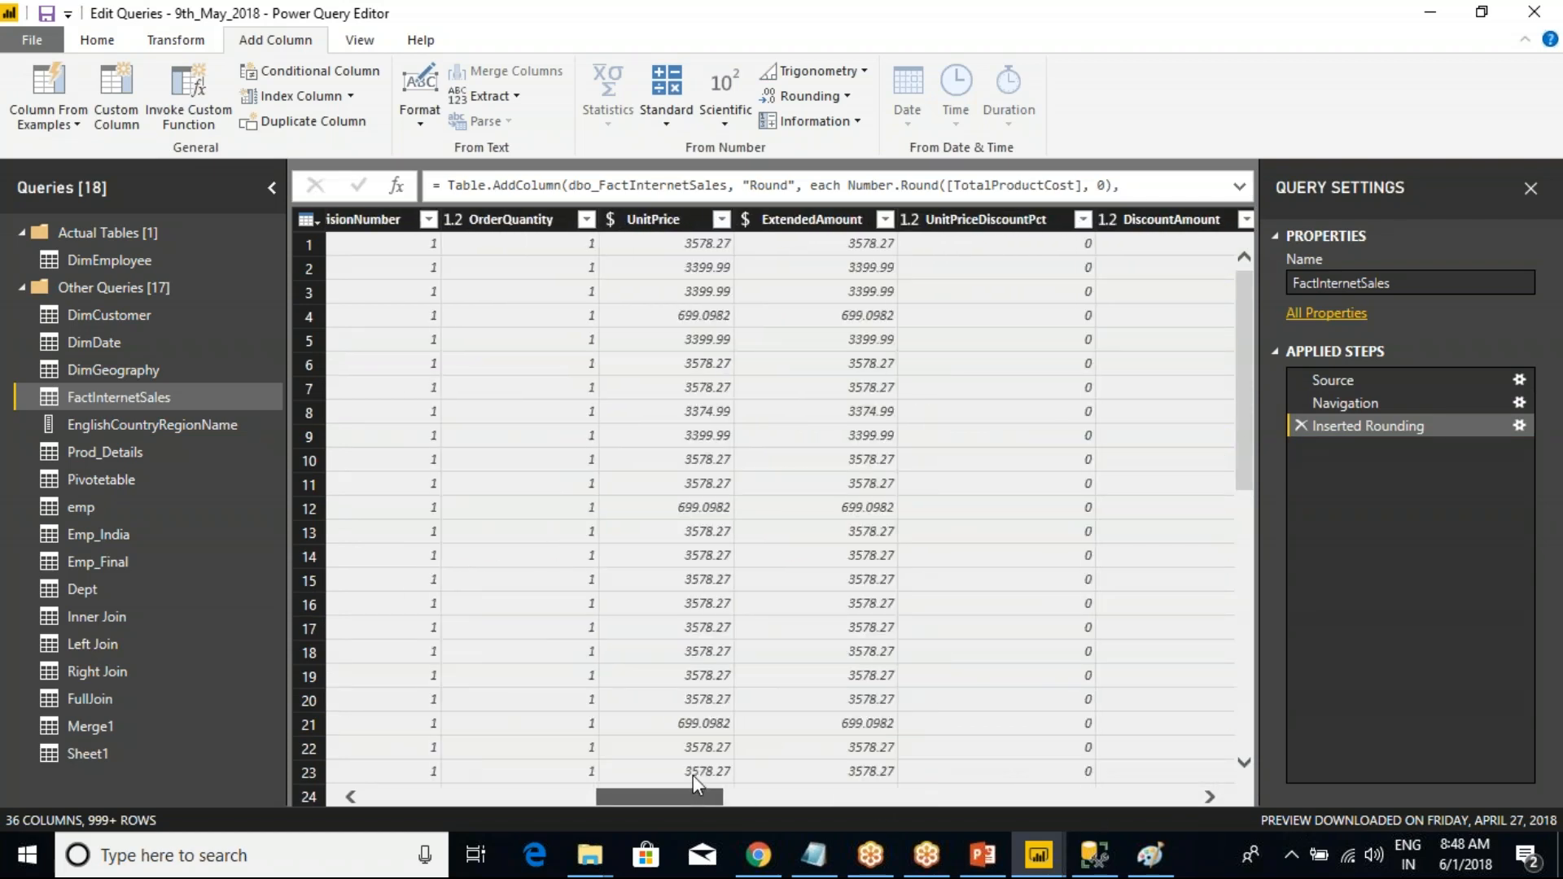
left_click_drag(692, 775, 817, 789)
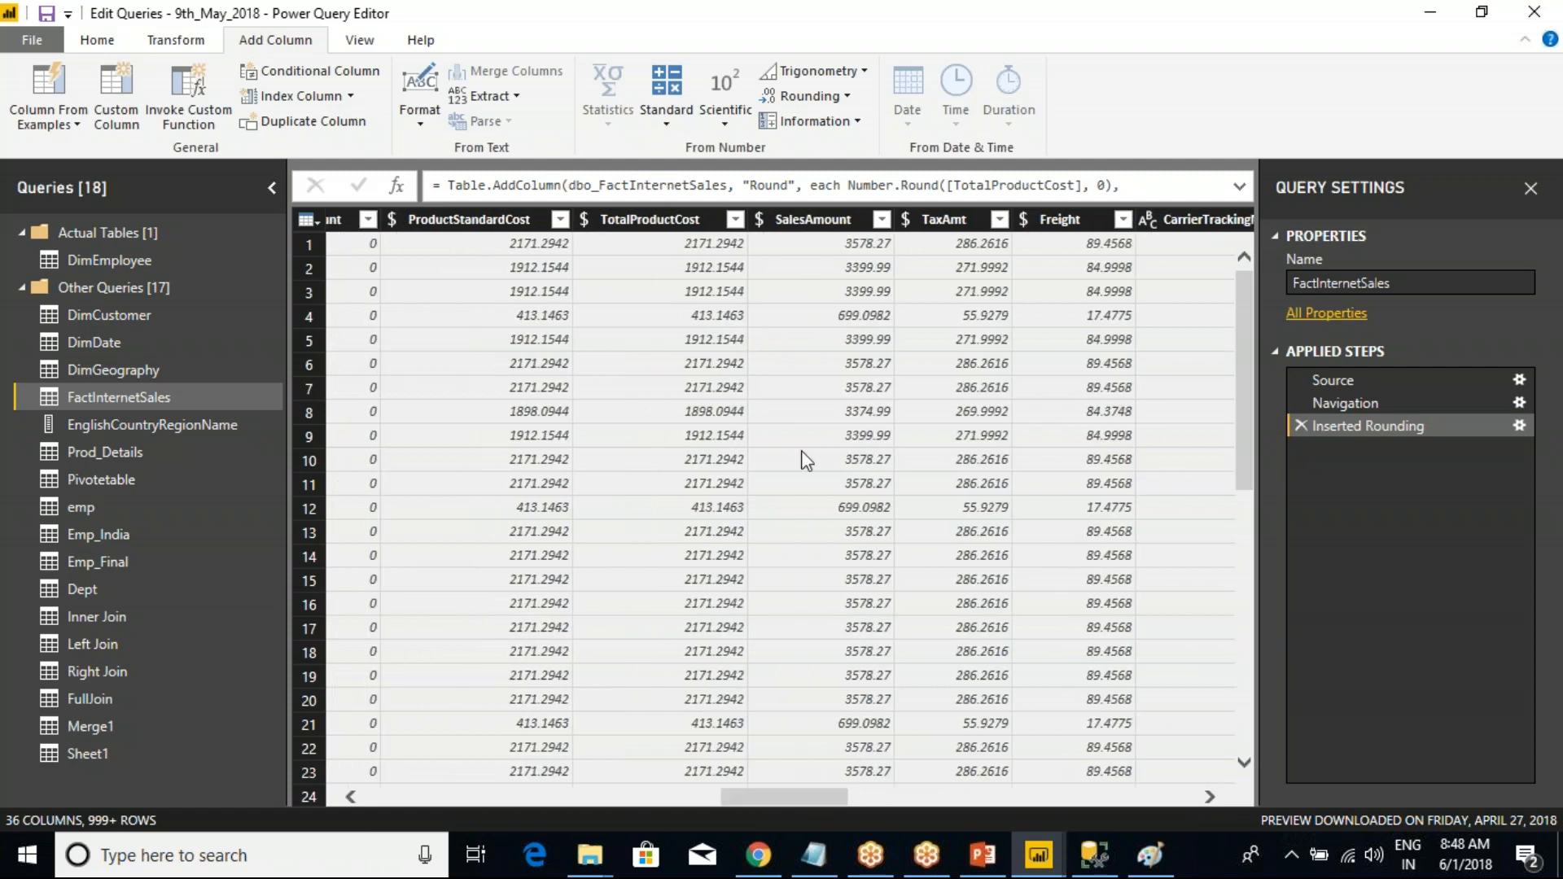
- Examine the TotalProductCost values down the rows and check the decimal places setting of the Inserted Rounding step
left_click(694, 240)
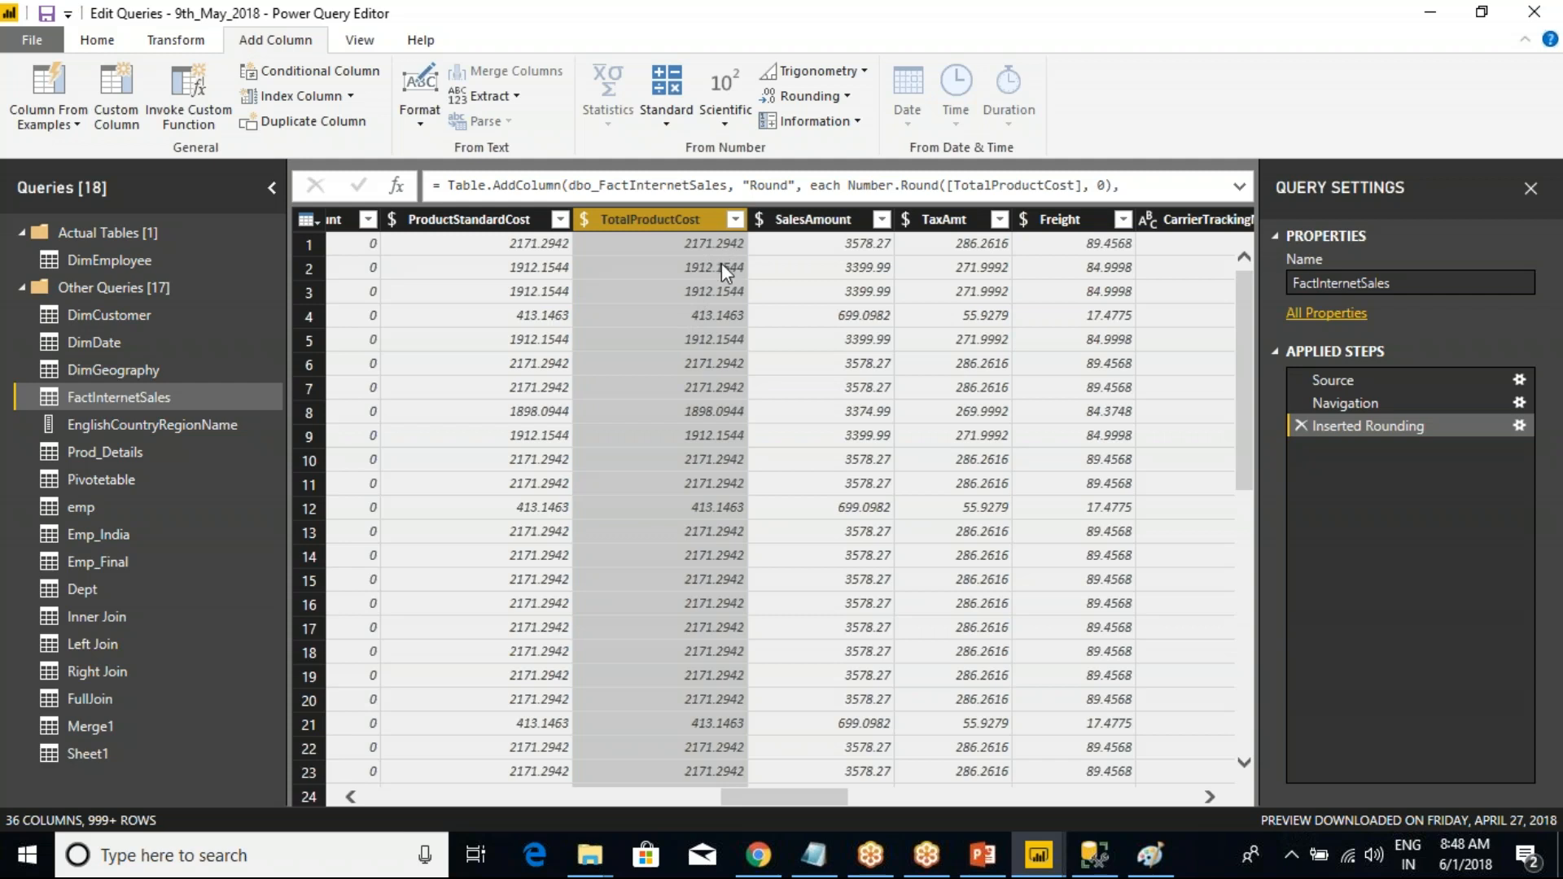
scroll(723, 262, "down", 3)
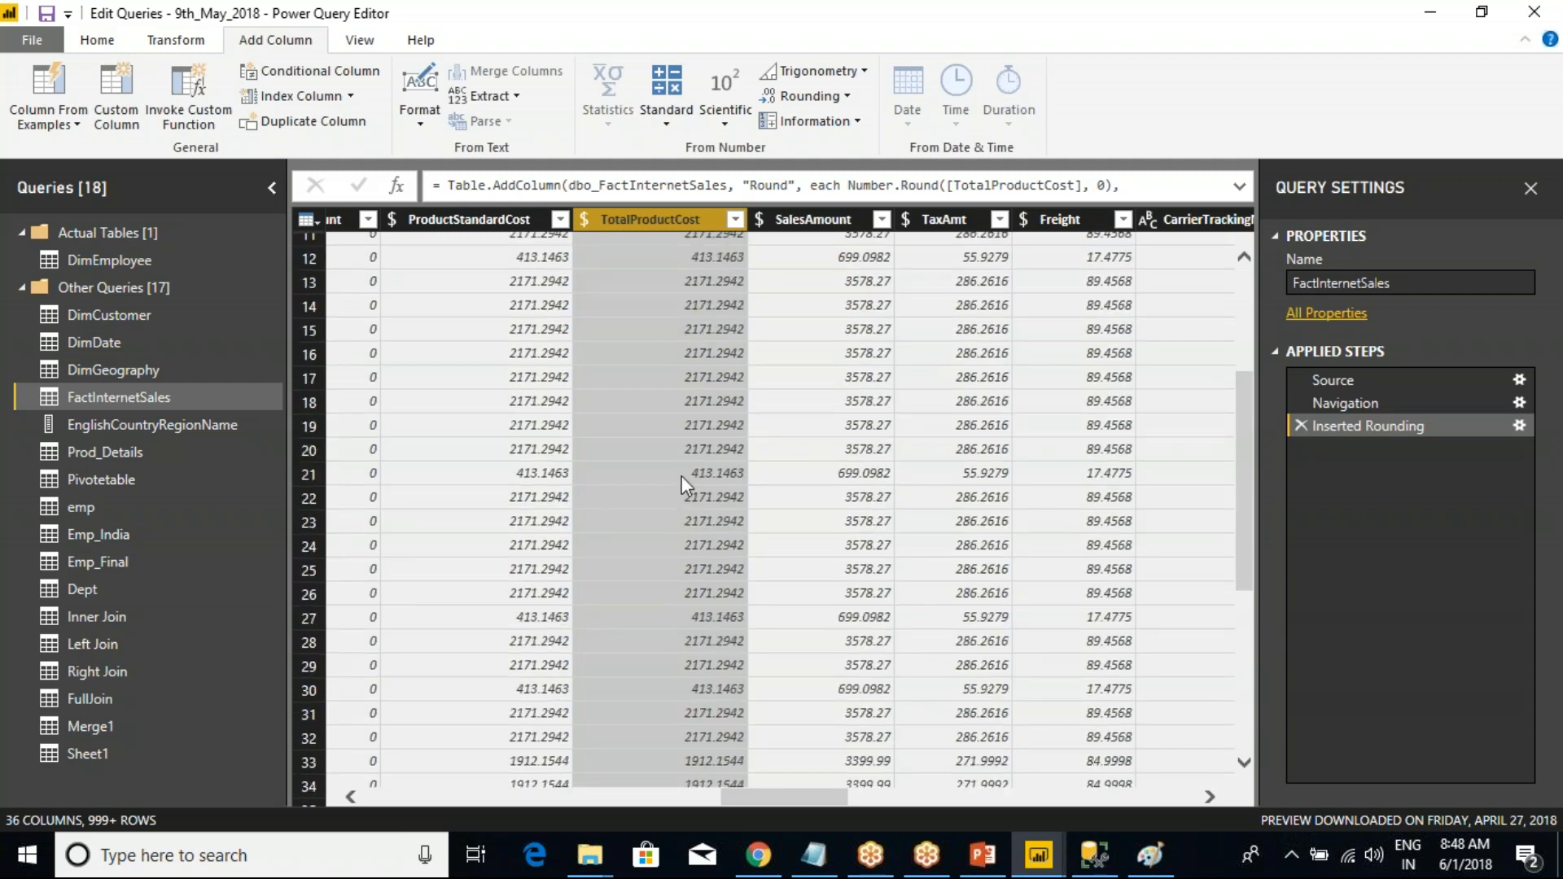
scroll(682, 472, "down", 2)
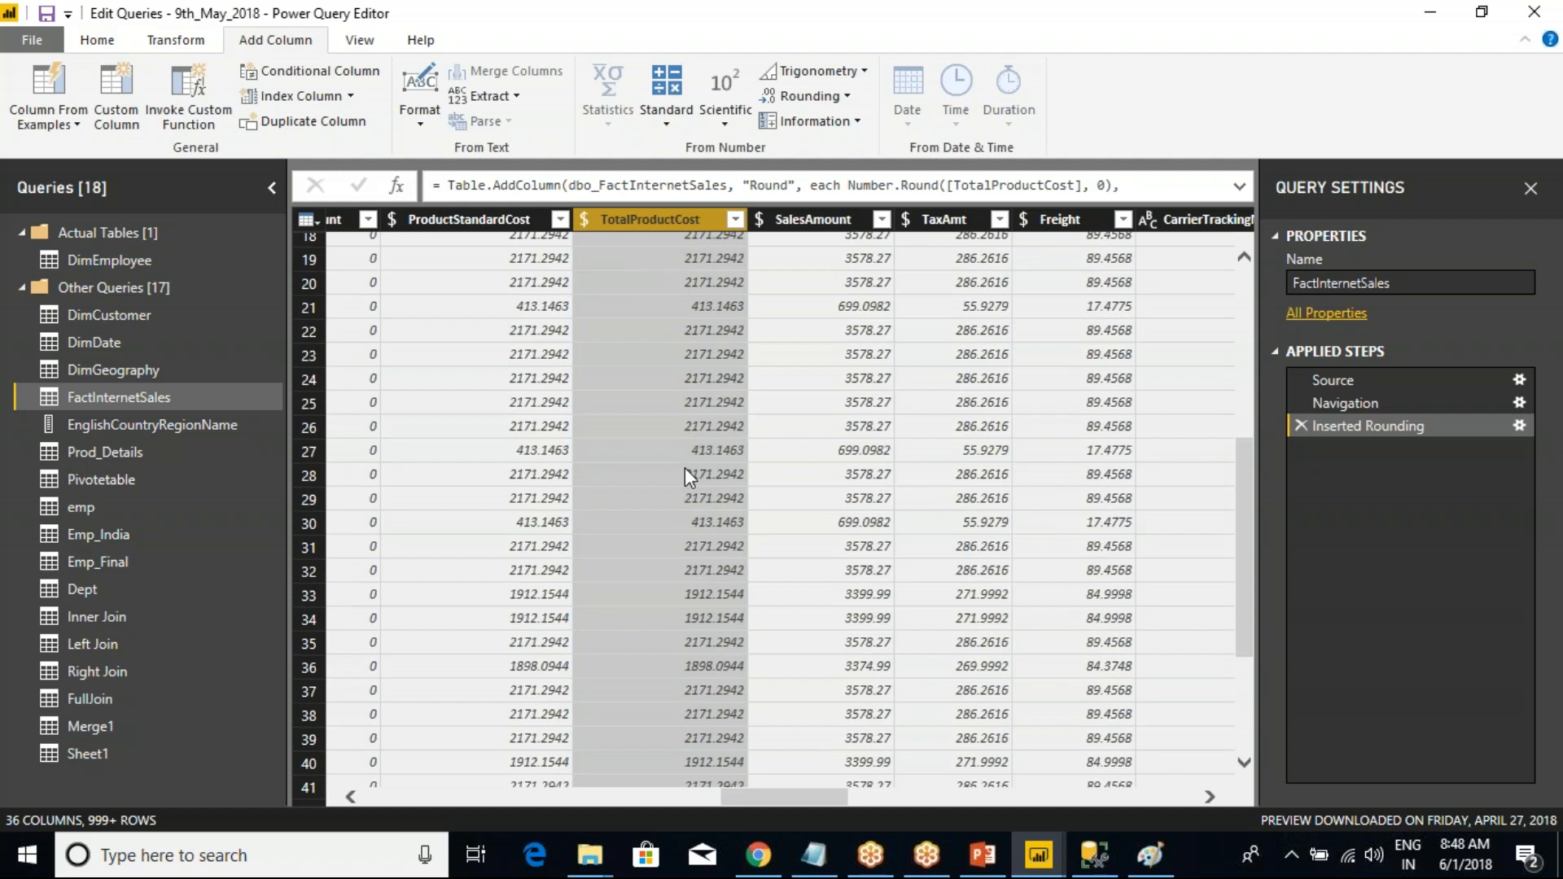
scroll(685, 472, "down", 3)
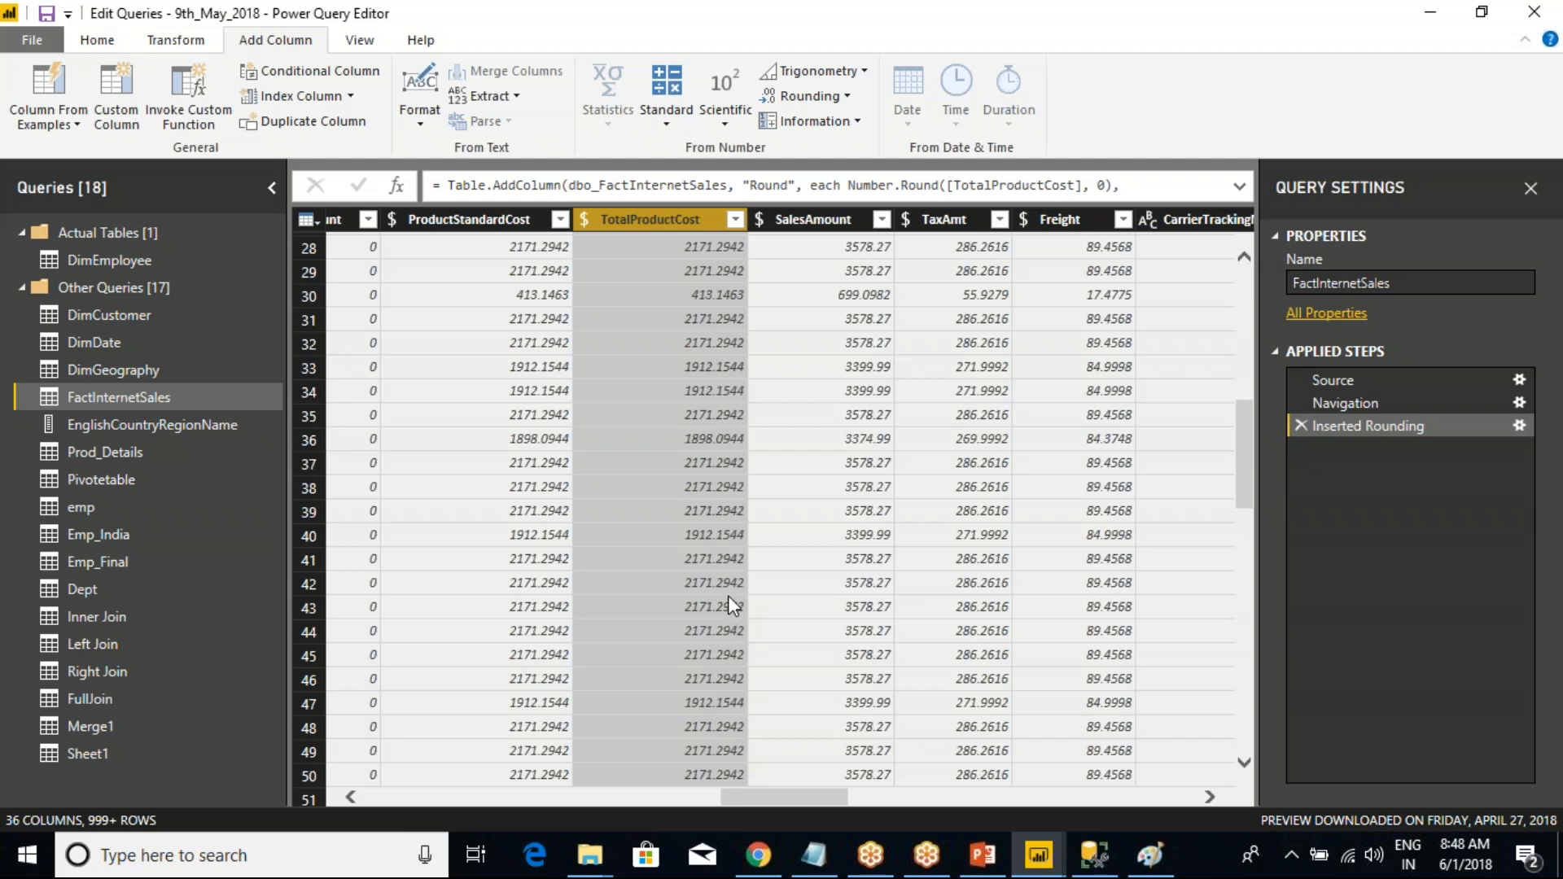
scroll(728, 604, "down", 6)
scroll(728, 592, "down", 6)
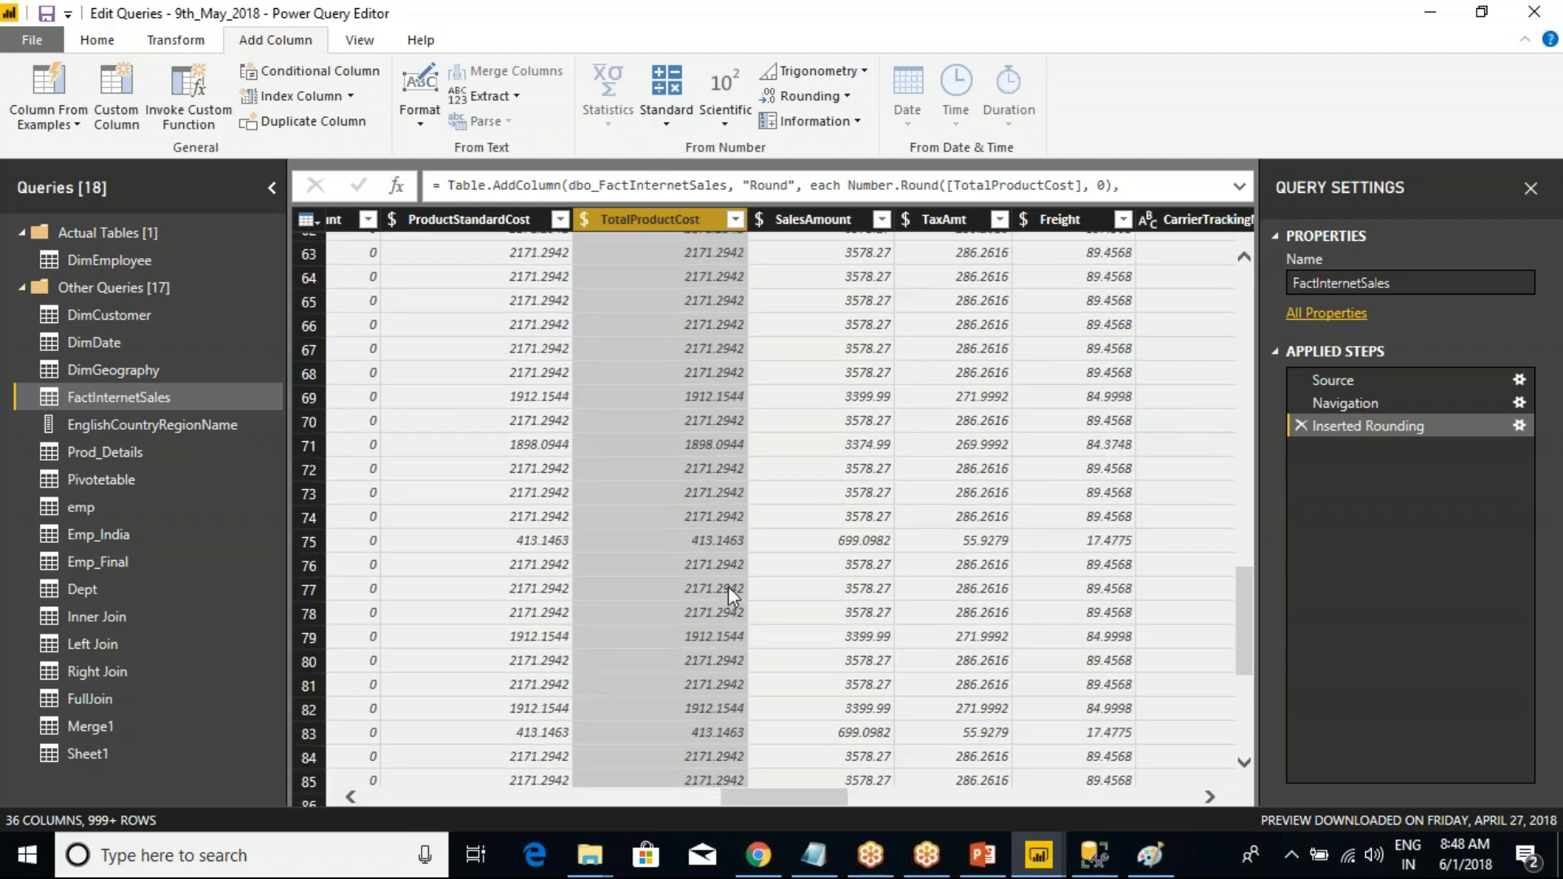
scroll(726, 583, "down", 11)
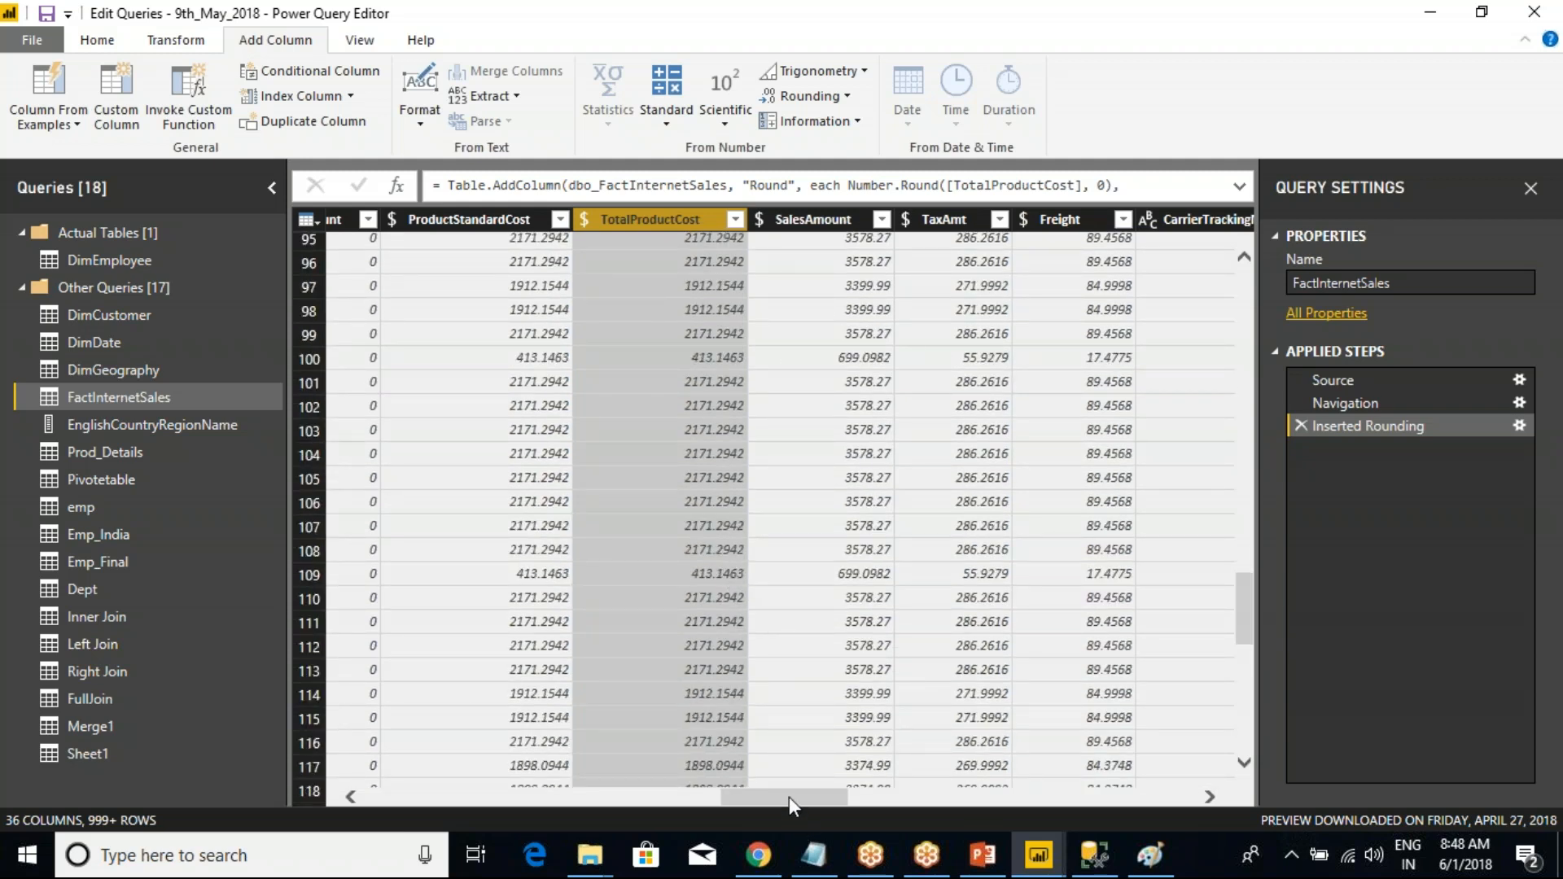
left_click(1518, 425)
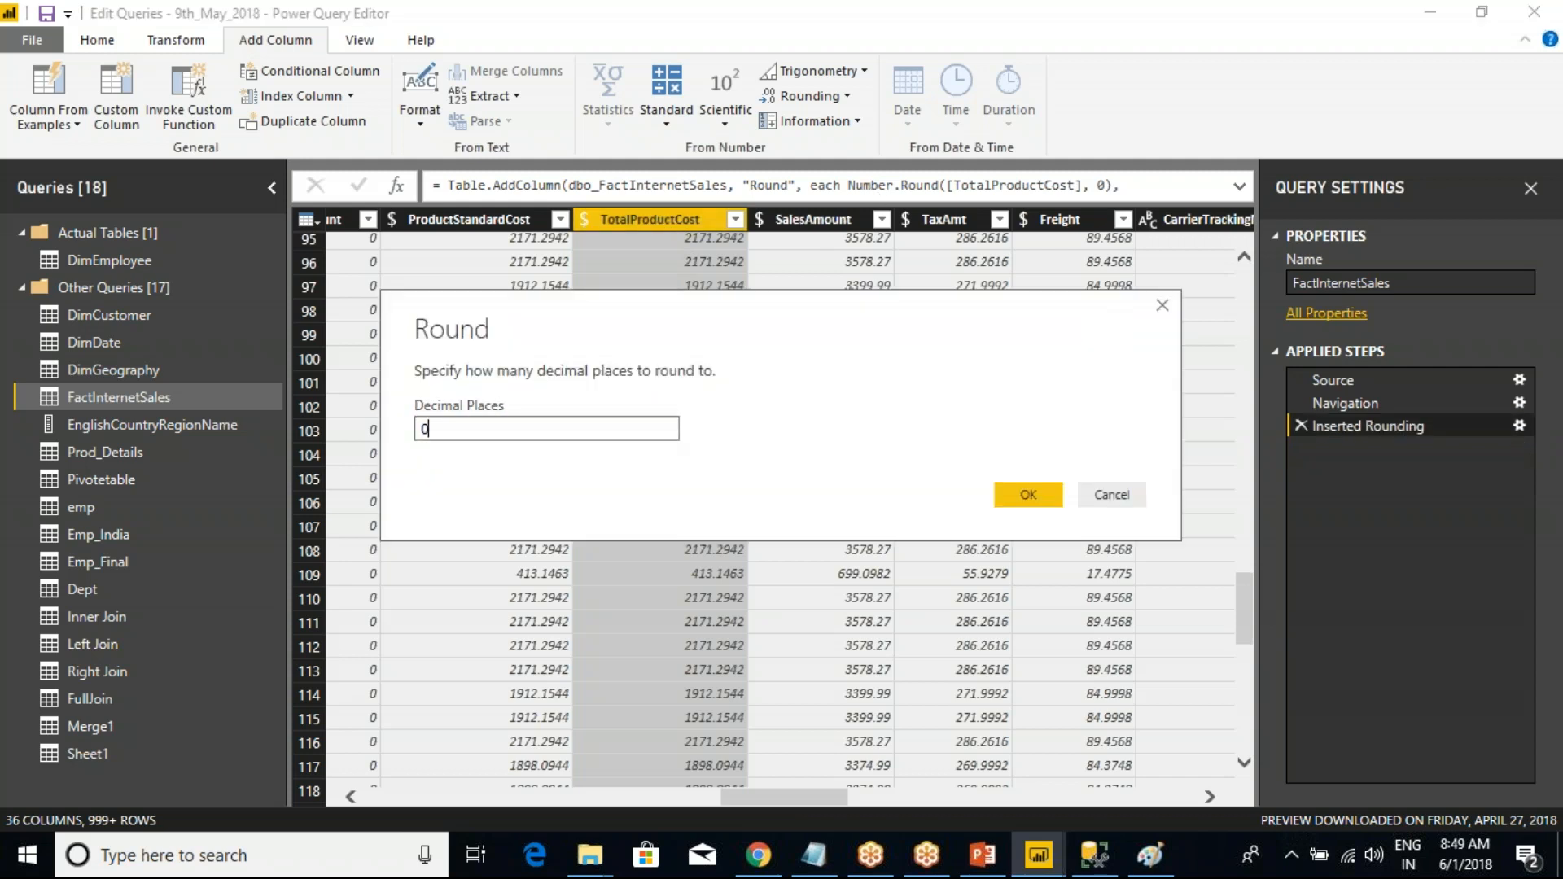
left_click(1112, 496)
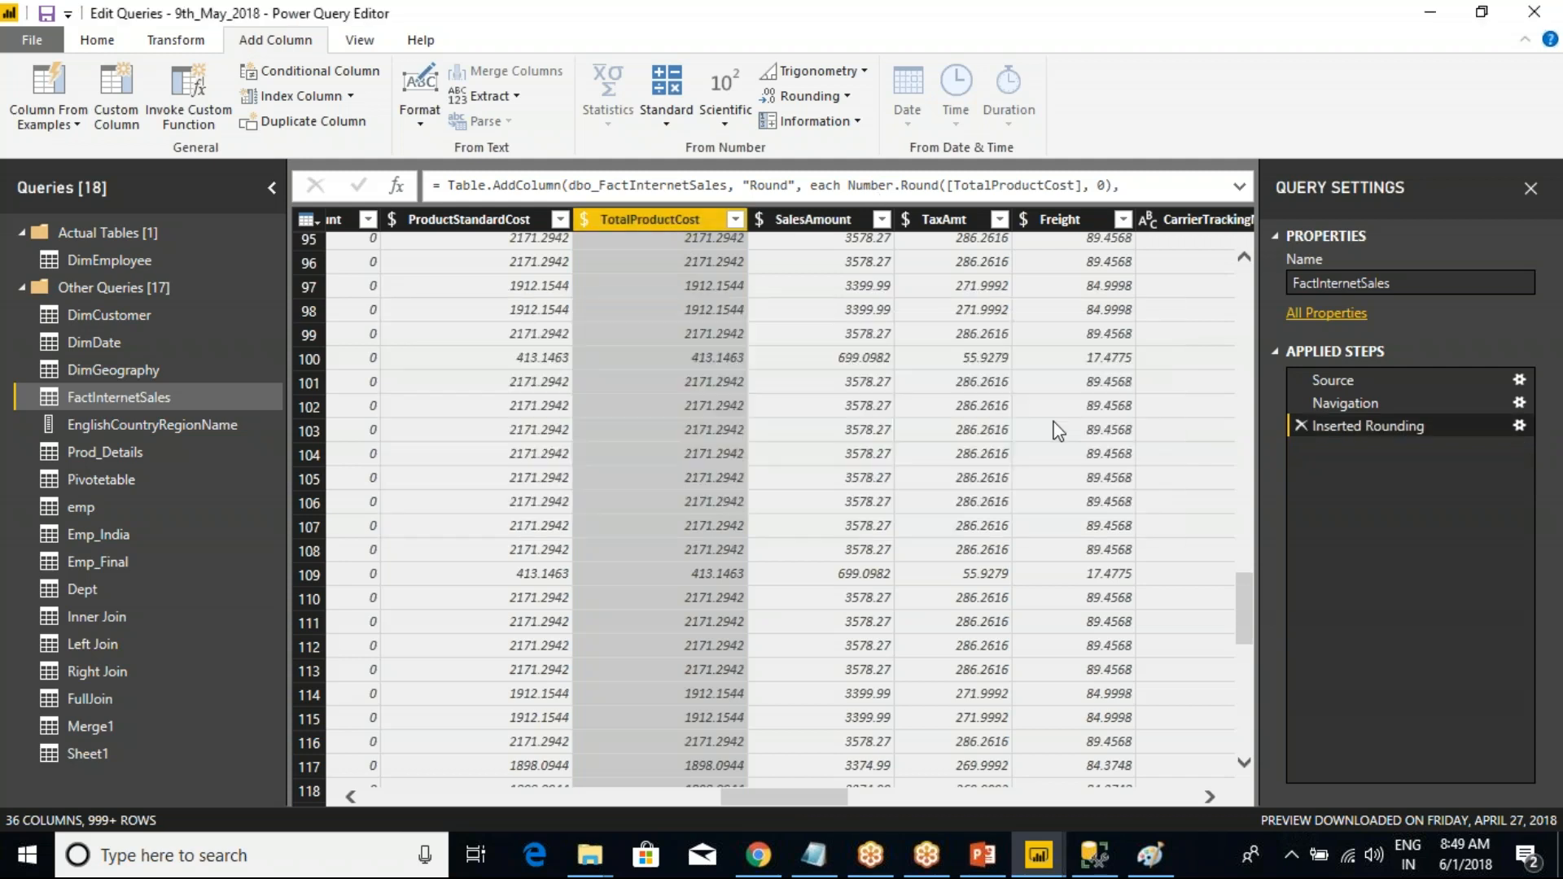
- Add a column to FactInternetSales that rounds TotalProductCost down with the Round Down option
left_click(854, 100)
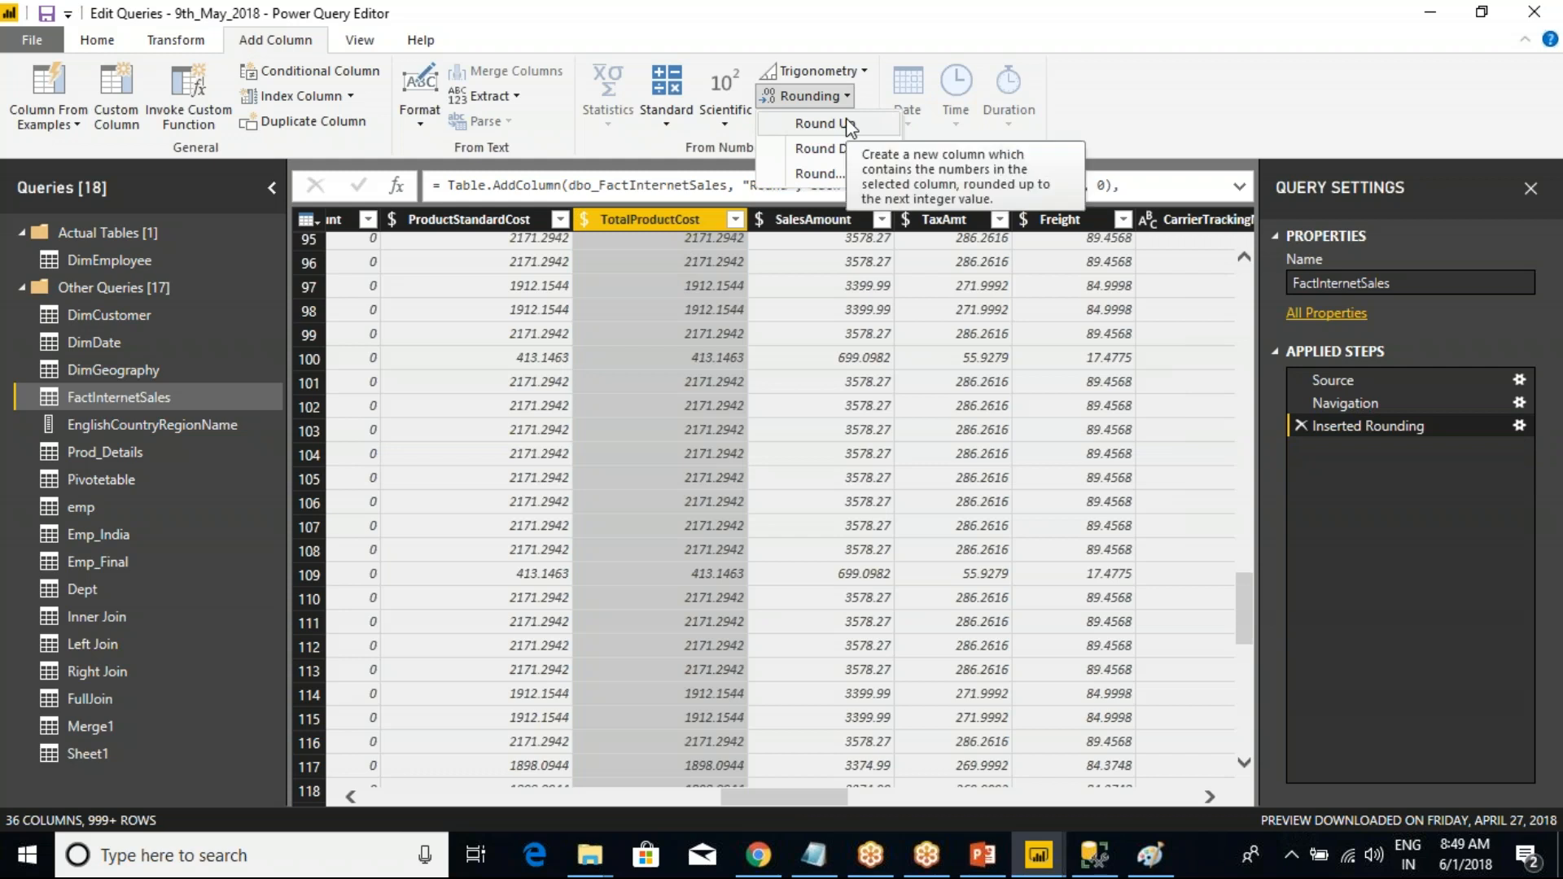
left_click_drag(625, 229, 753, 453)
mouse_move(715, 246)
left_mouse_down()
mouse_move(733, 232)
mouse_move(731, 253)
left_mouse_up()
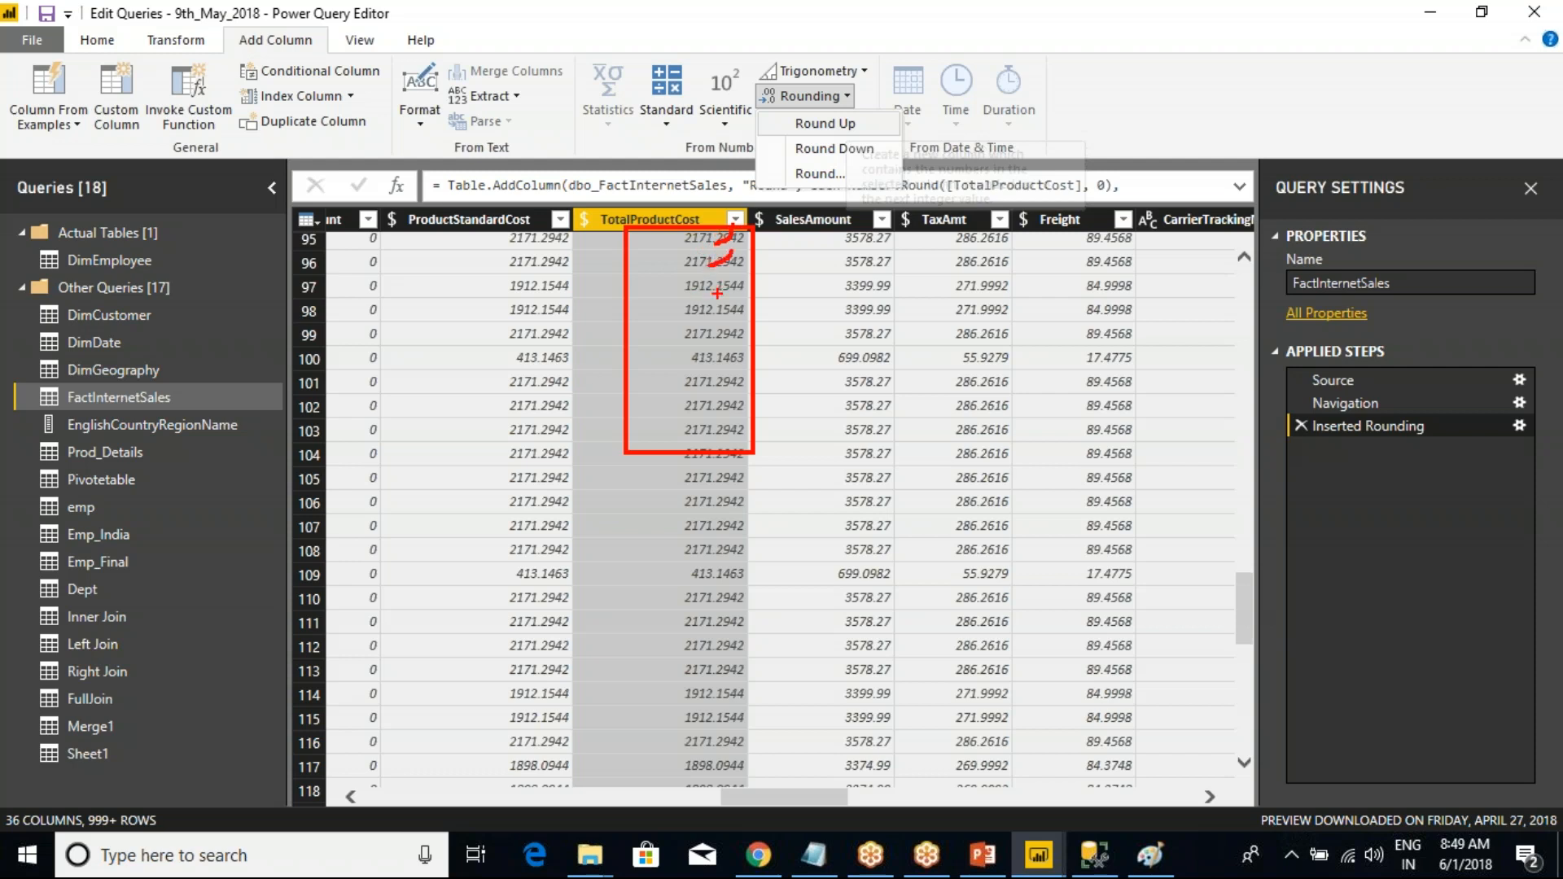
left_click_drag(714, 290, 726, 274)
mouse_move(879, 149)
left_mouse_down()
mouse_move(933, 248)
mouse_move(869, 357)
left_mouse_up()
mouse_move(710, 373)
left_mouse_down()
mouse_move(744, 387)
mouse_move(681, 380)
mouse_move(678, 430)
left_mouse_up()
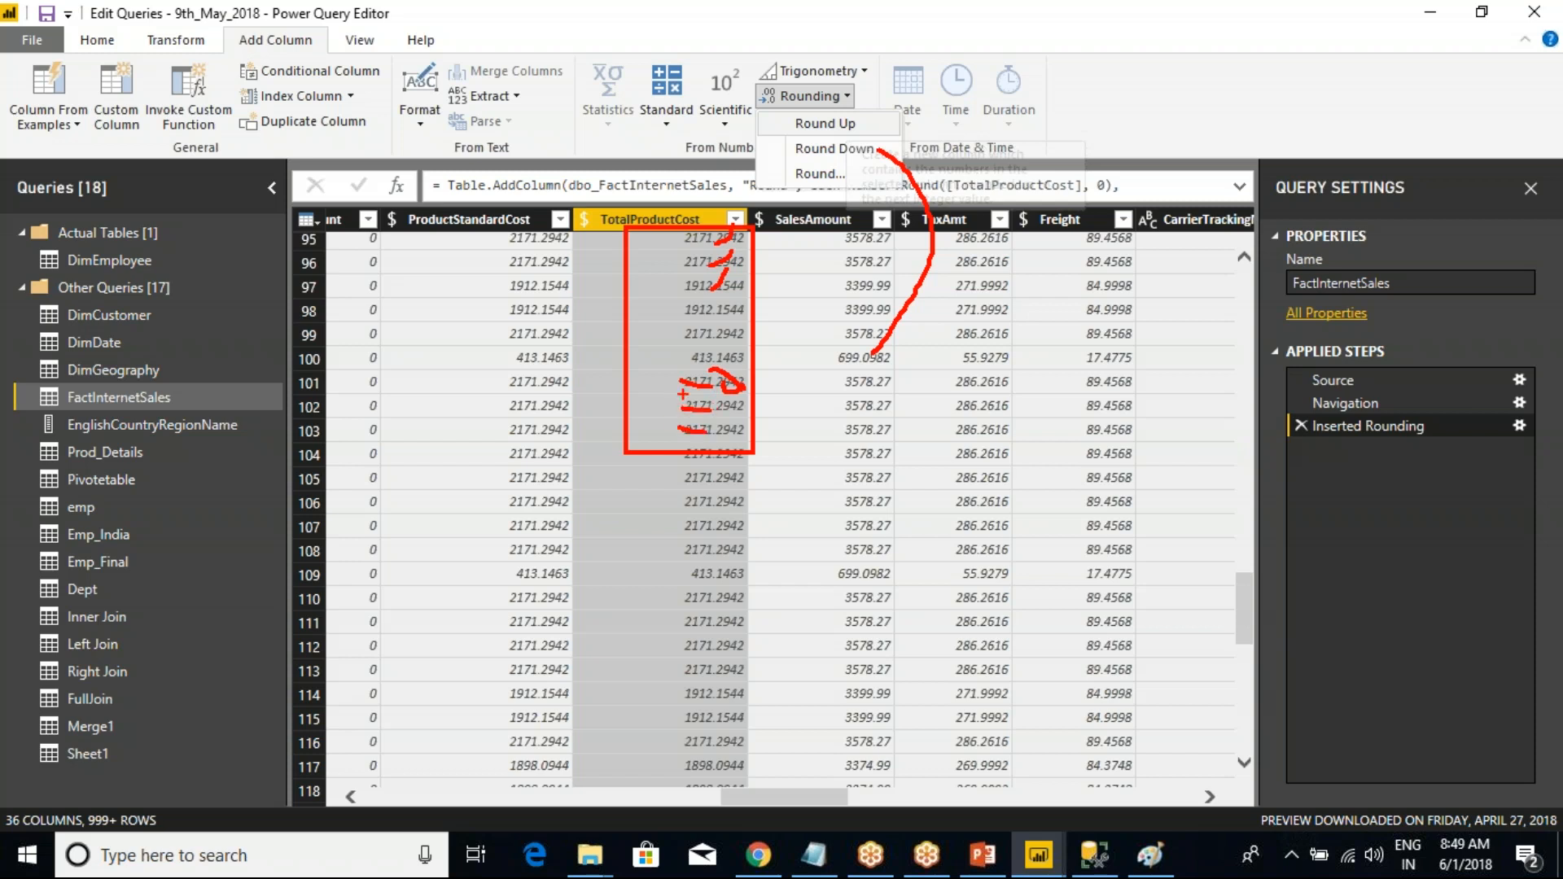
key("Escape")
left_click(809, 95)
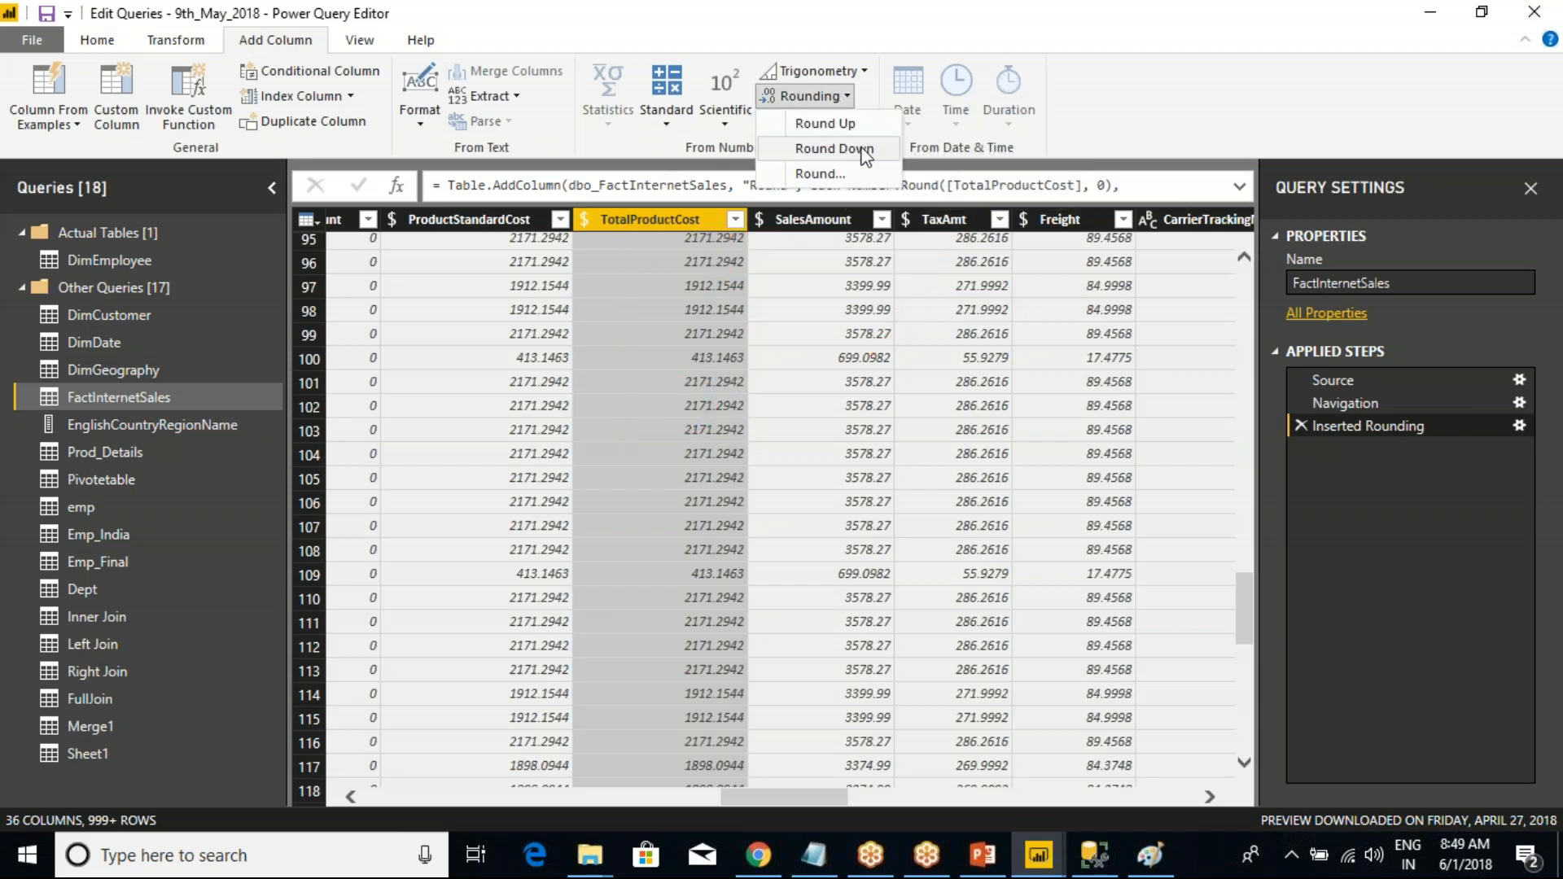
left_click(863, 150)
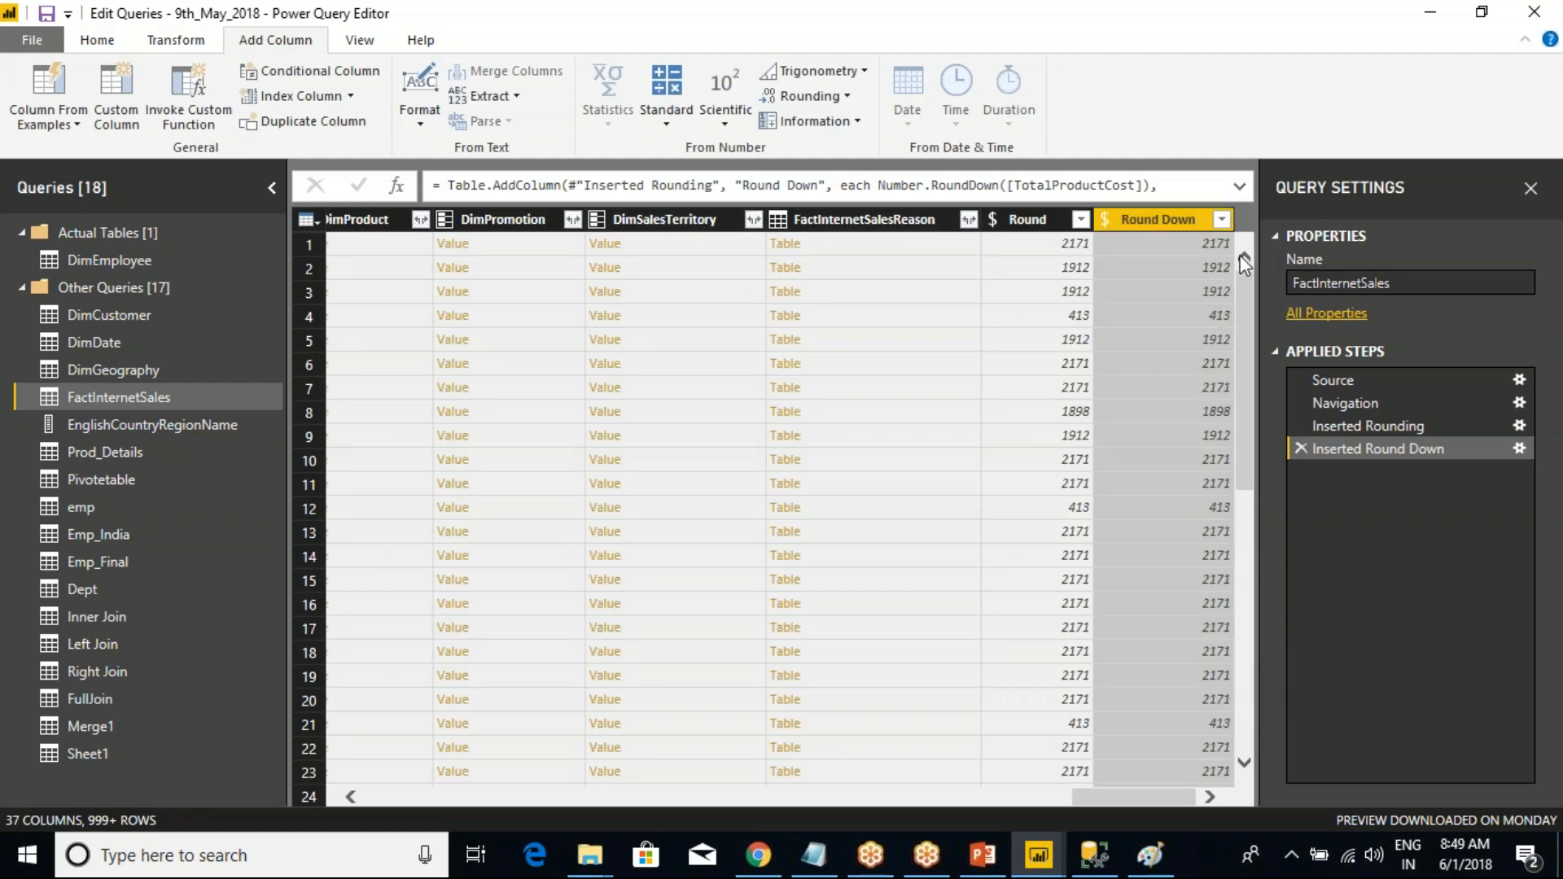
- Add a column that rounds TotalProductCost up with the Round Up option and inspect its first value
left_click_drag(1111, 798, 703, 761)
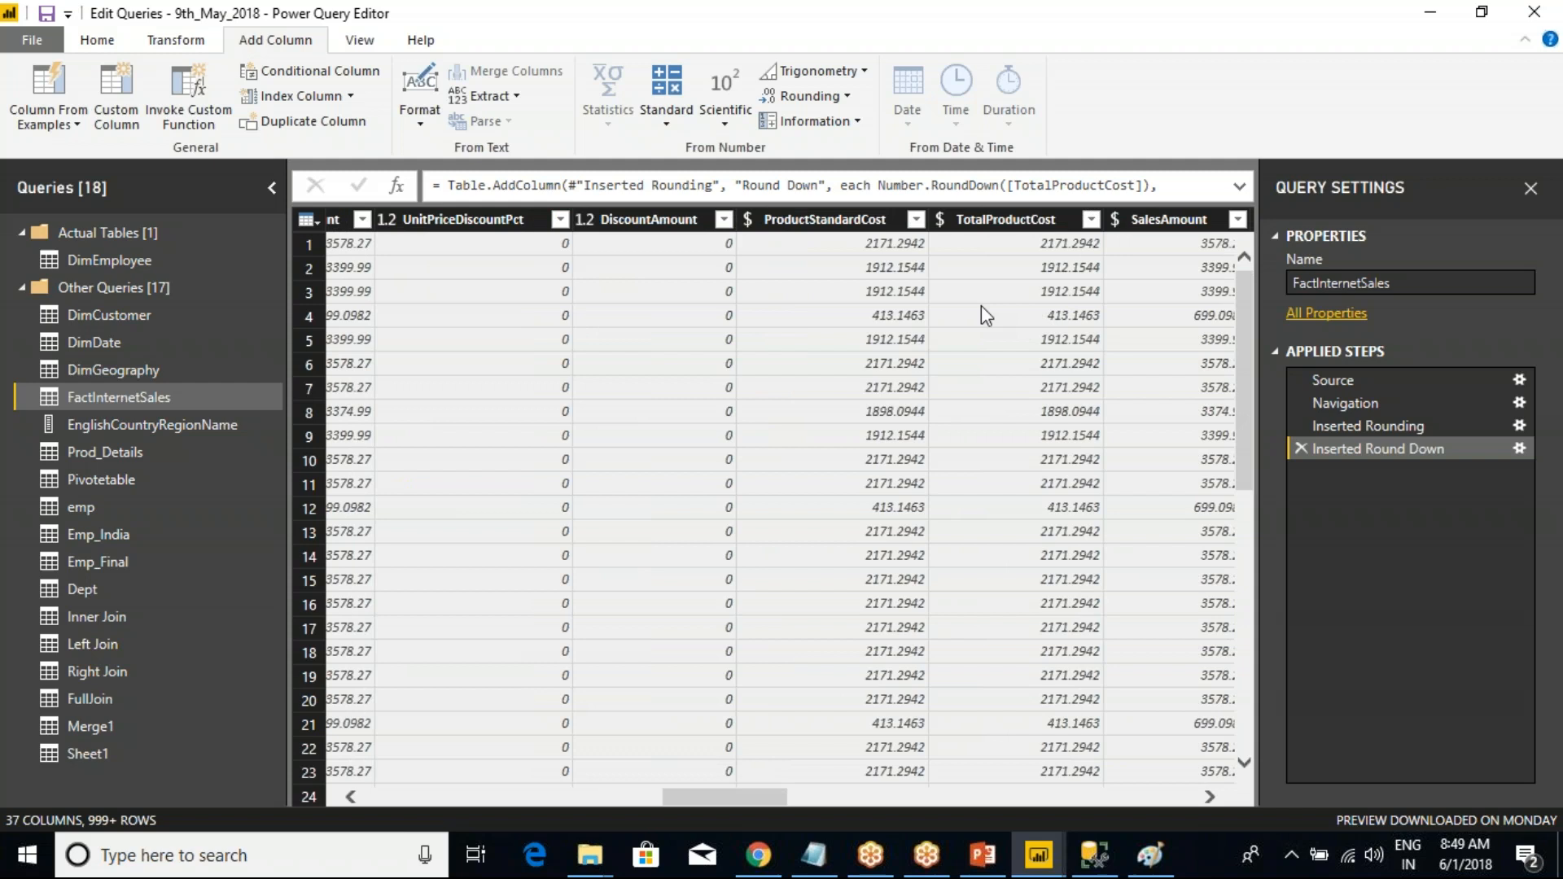
left_click(988, 220)
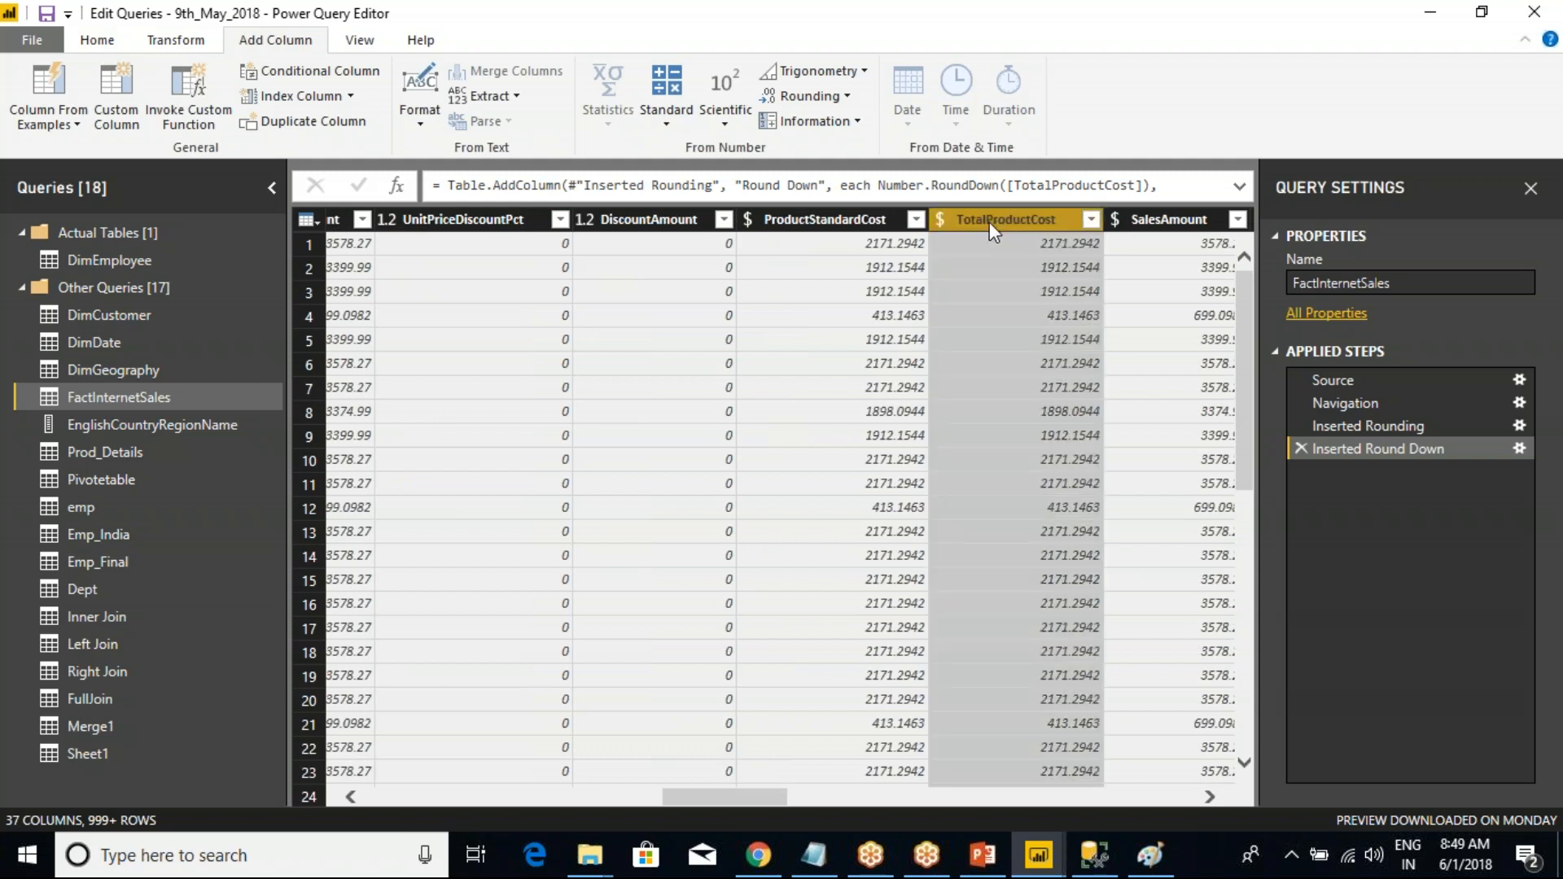
left_click(723, 115)
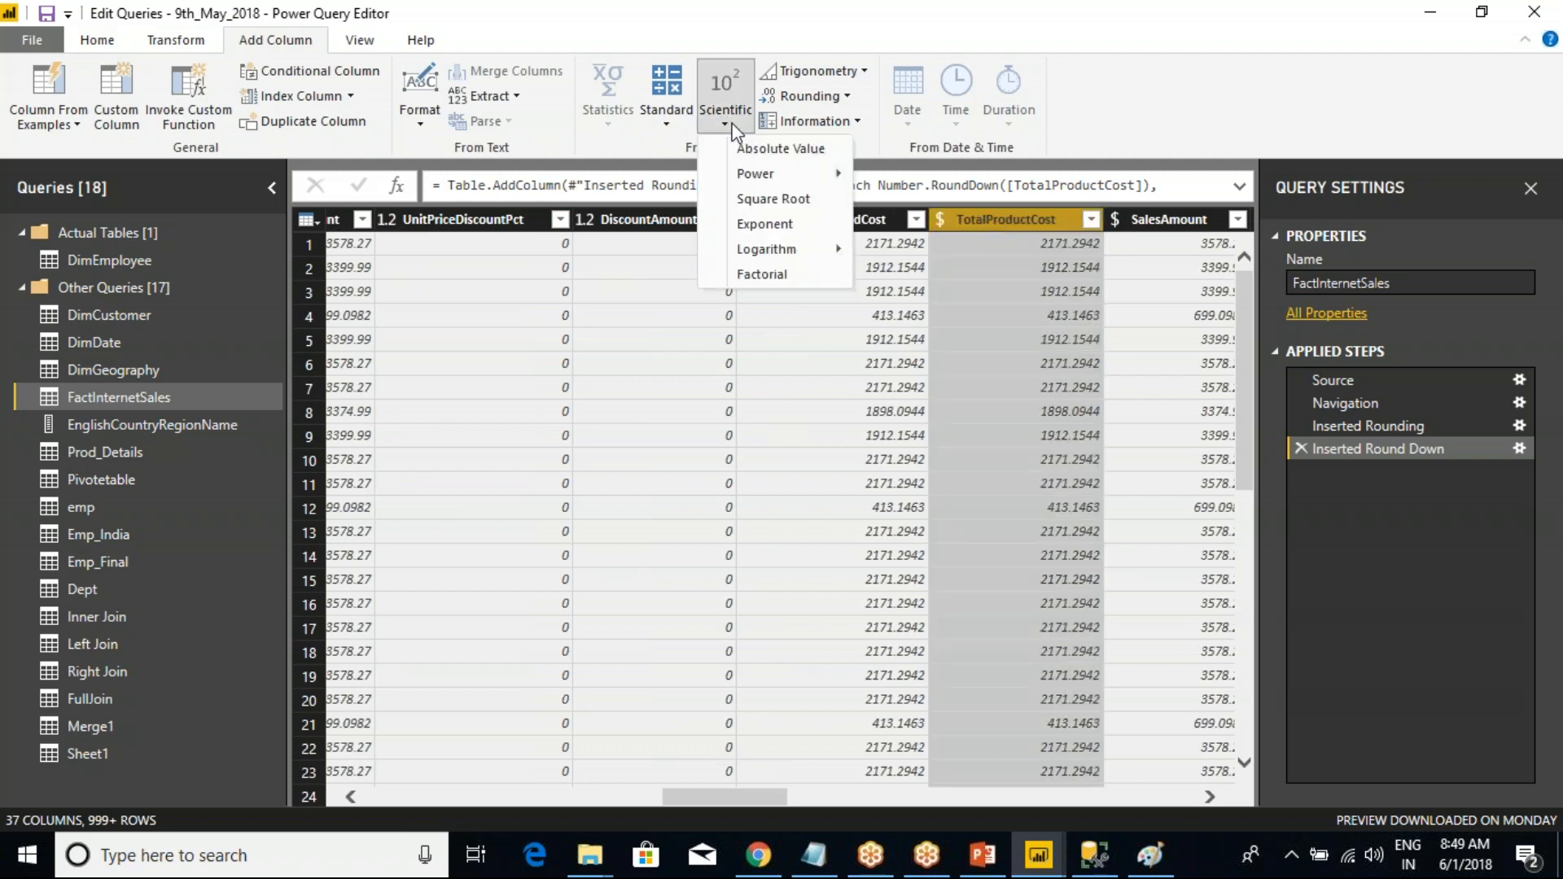
left_click(846, 96)
left_click(840, 131)
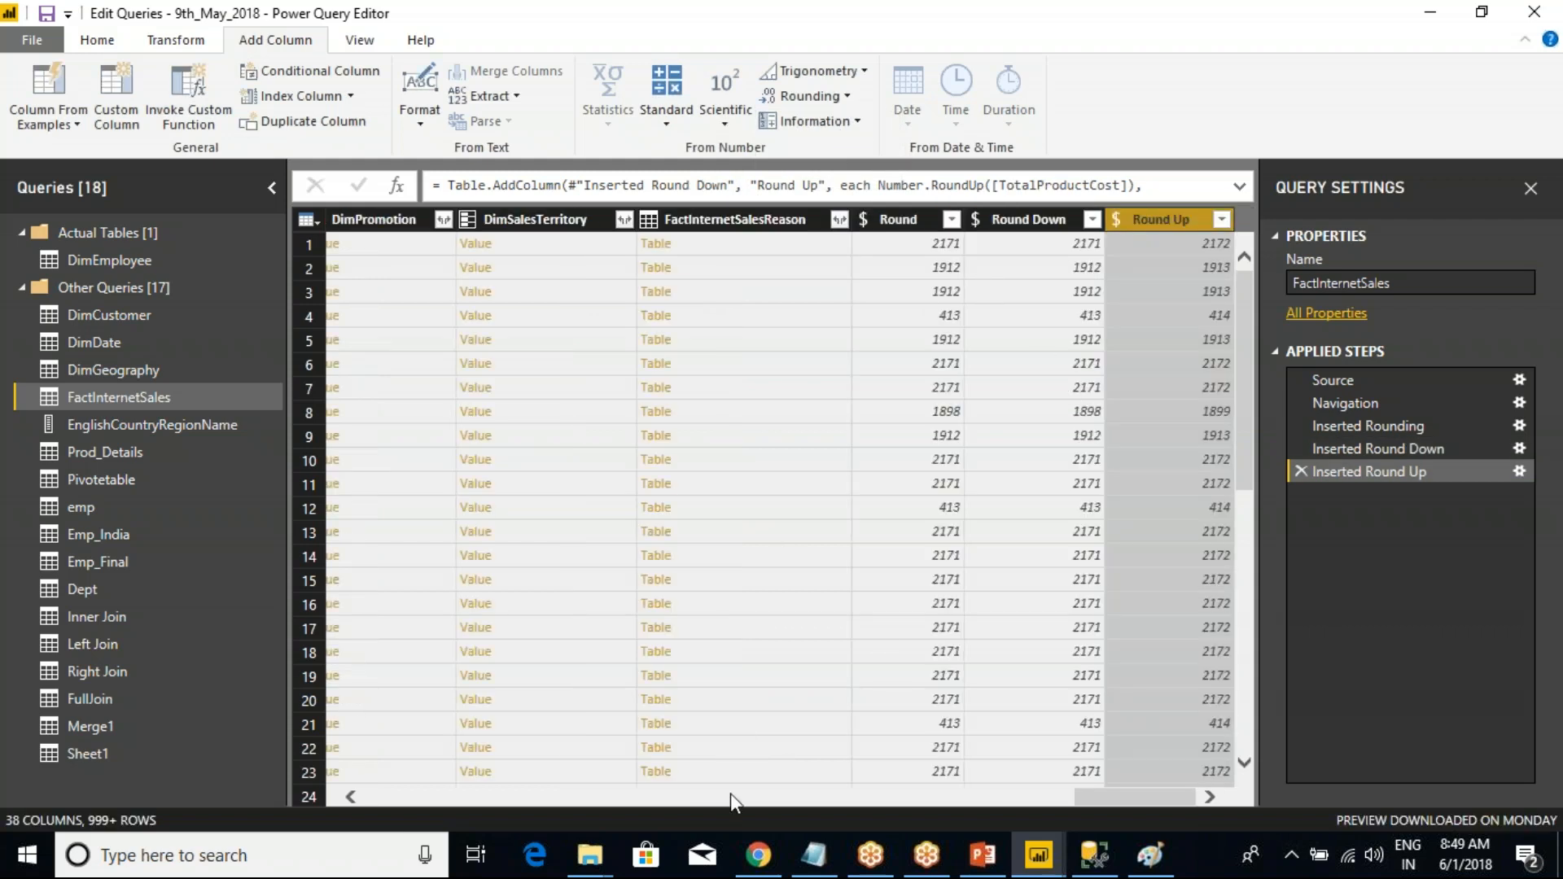
left_click(1210, 246)
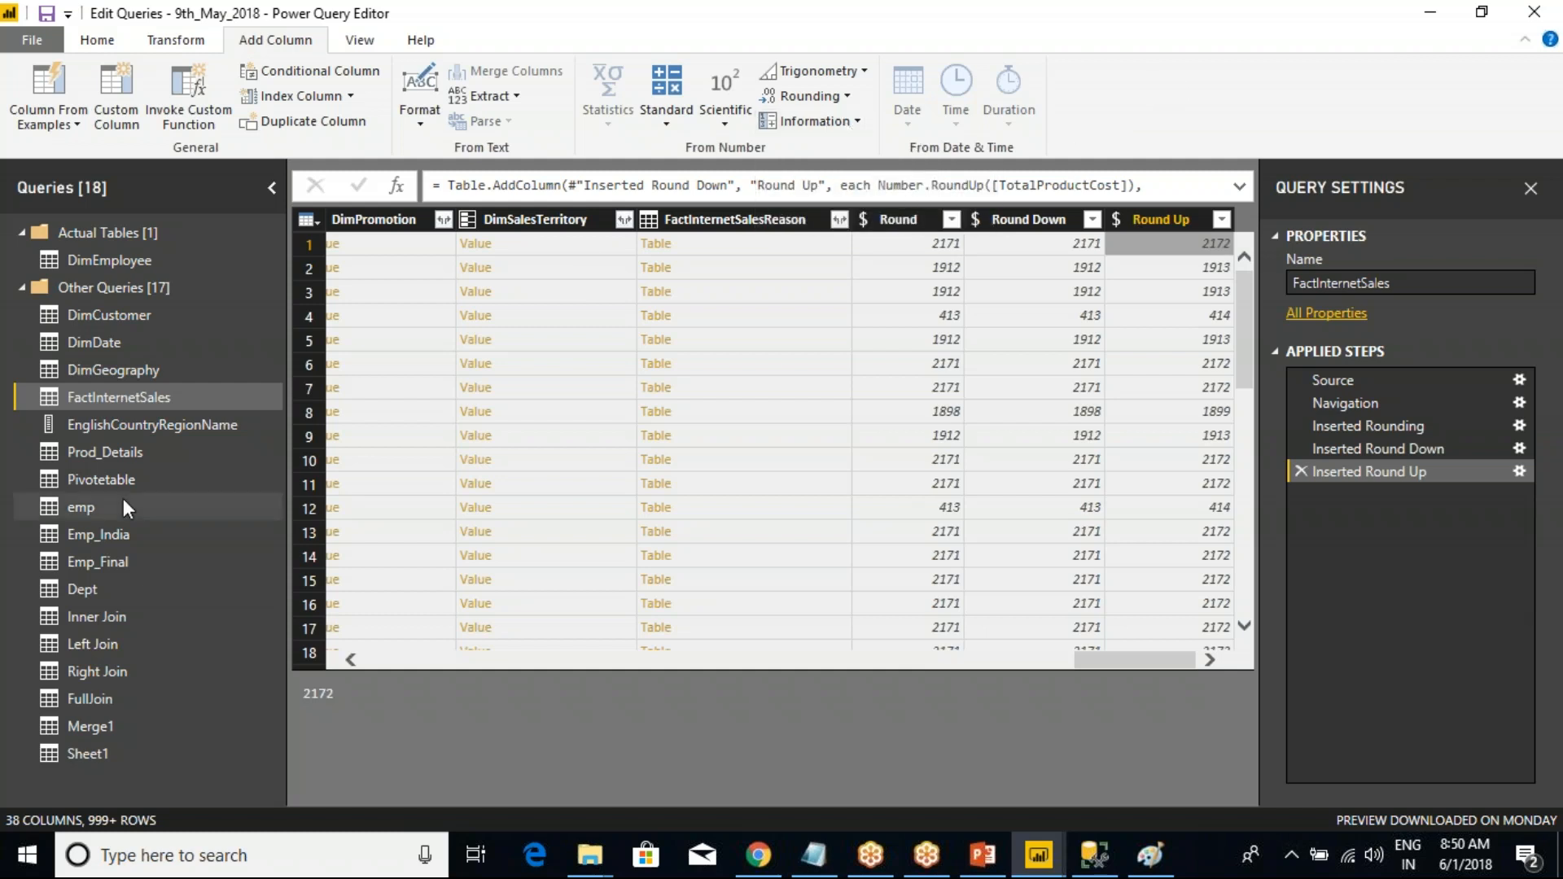
- Review which date options are available for the date and text columns in DimDate and DimGeography's Description column
left_click(65, 345)
left_click(529, 251)
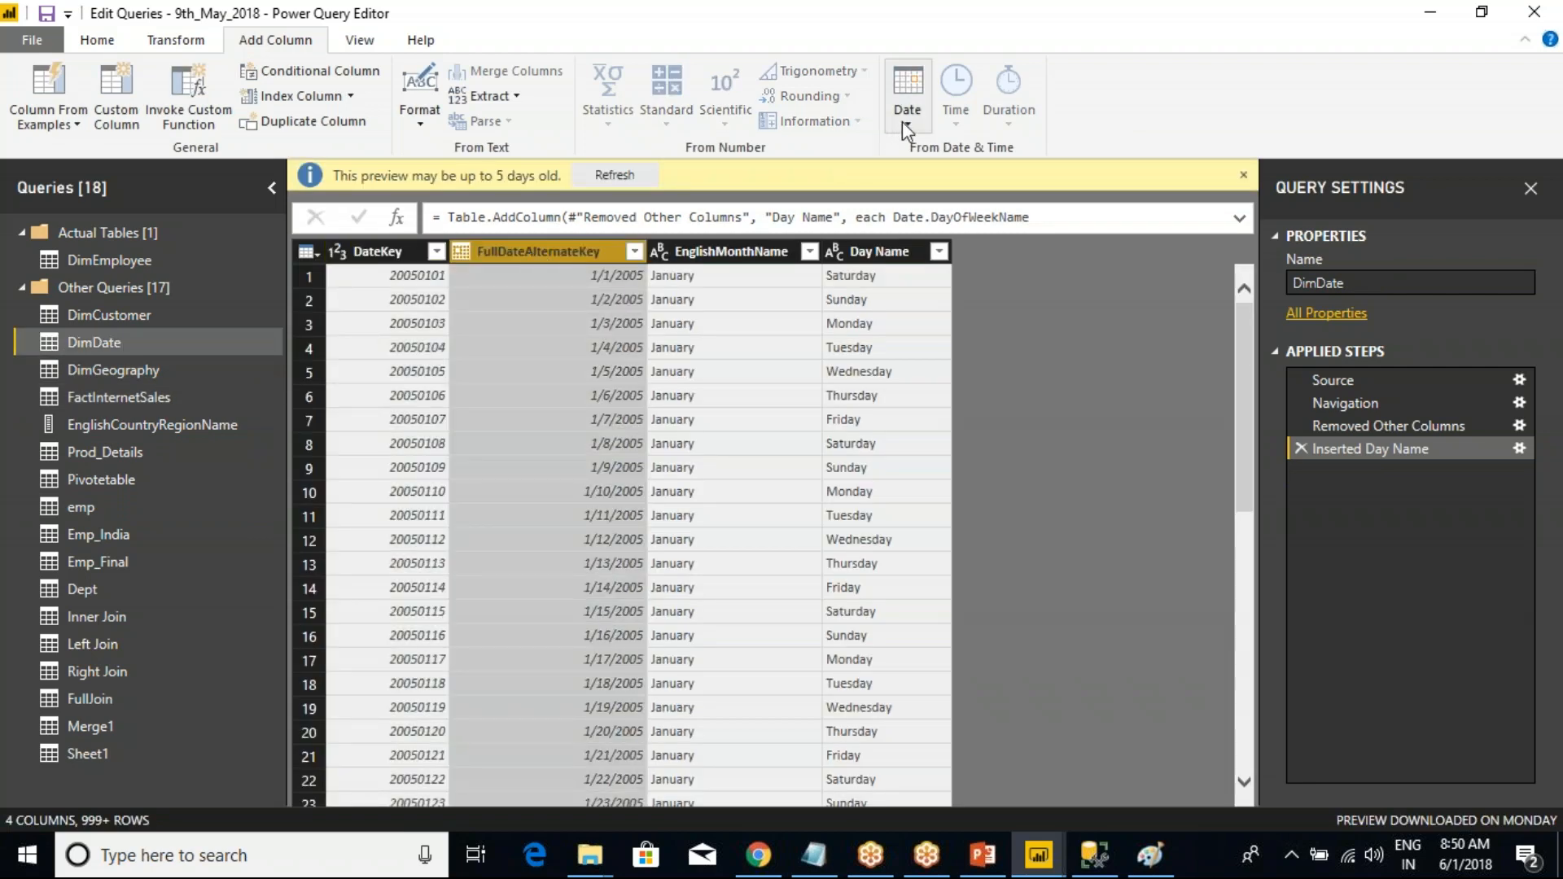
left_click(744, 251)
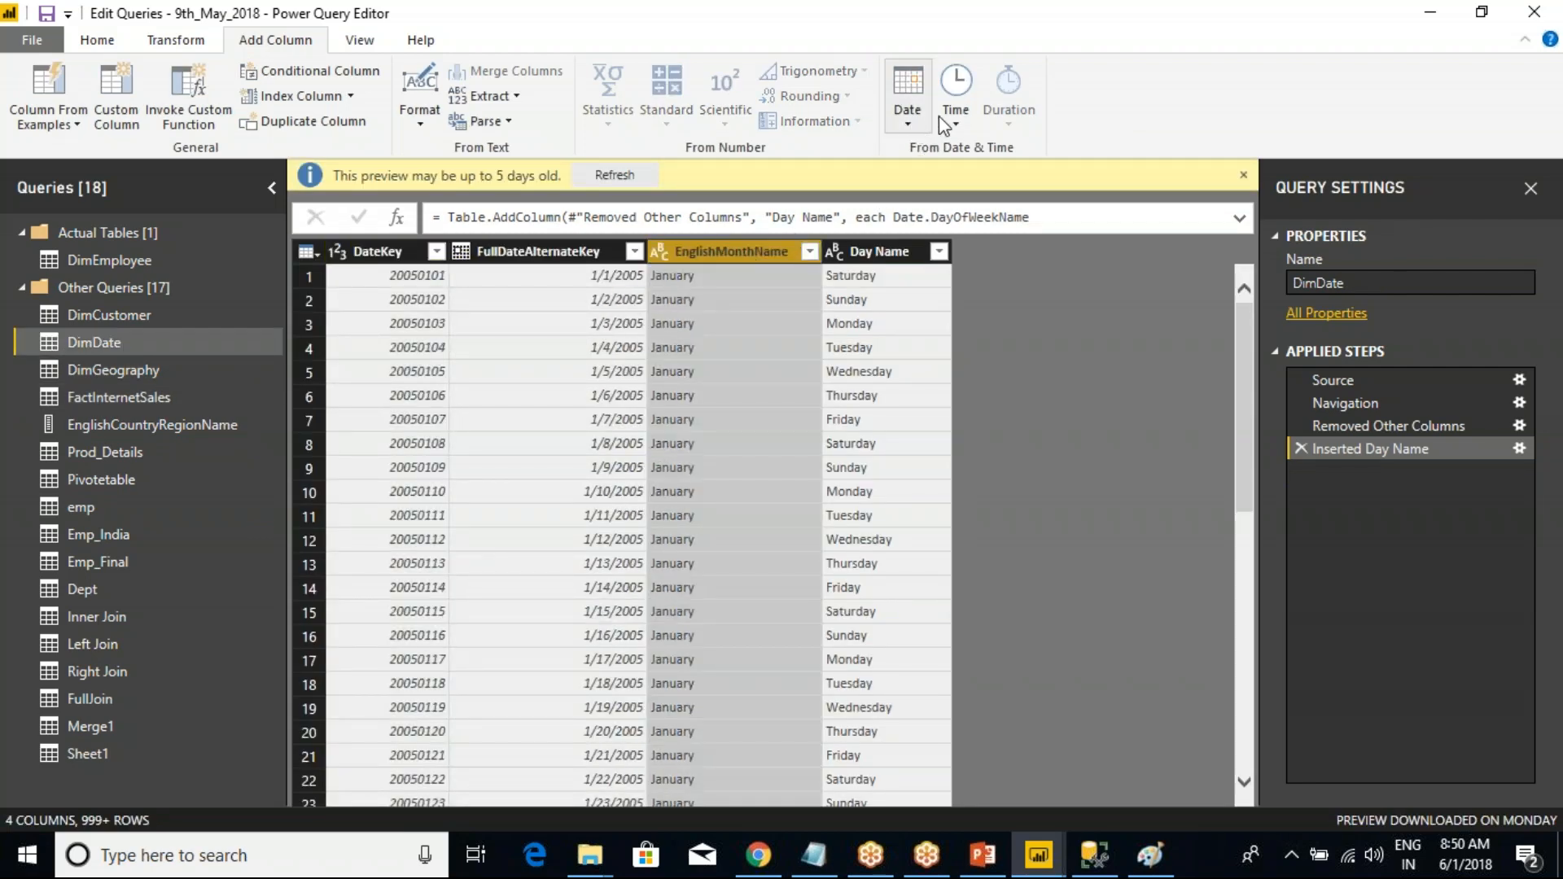
left_click(81, 371)
left_click(659, 251)
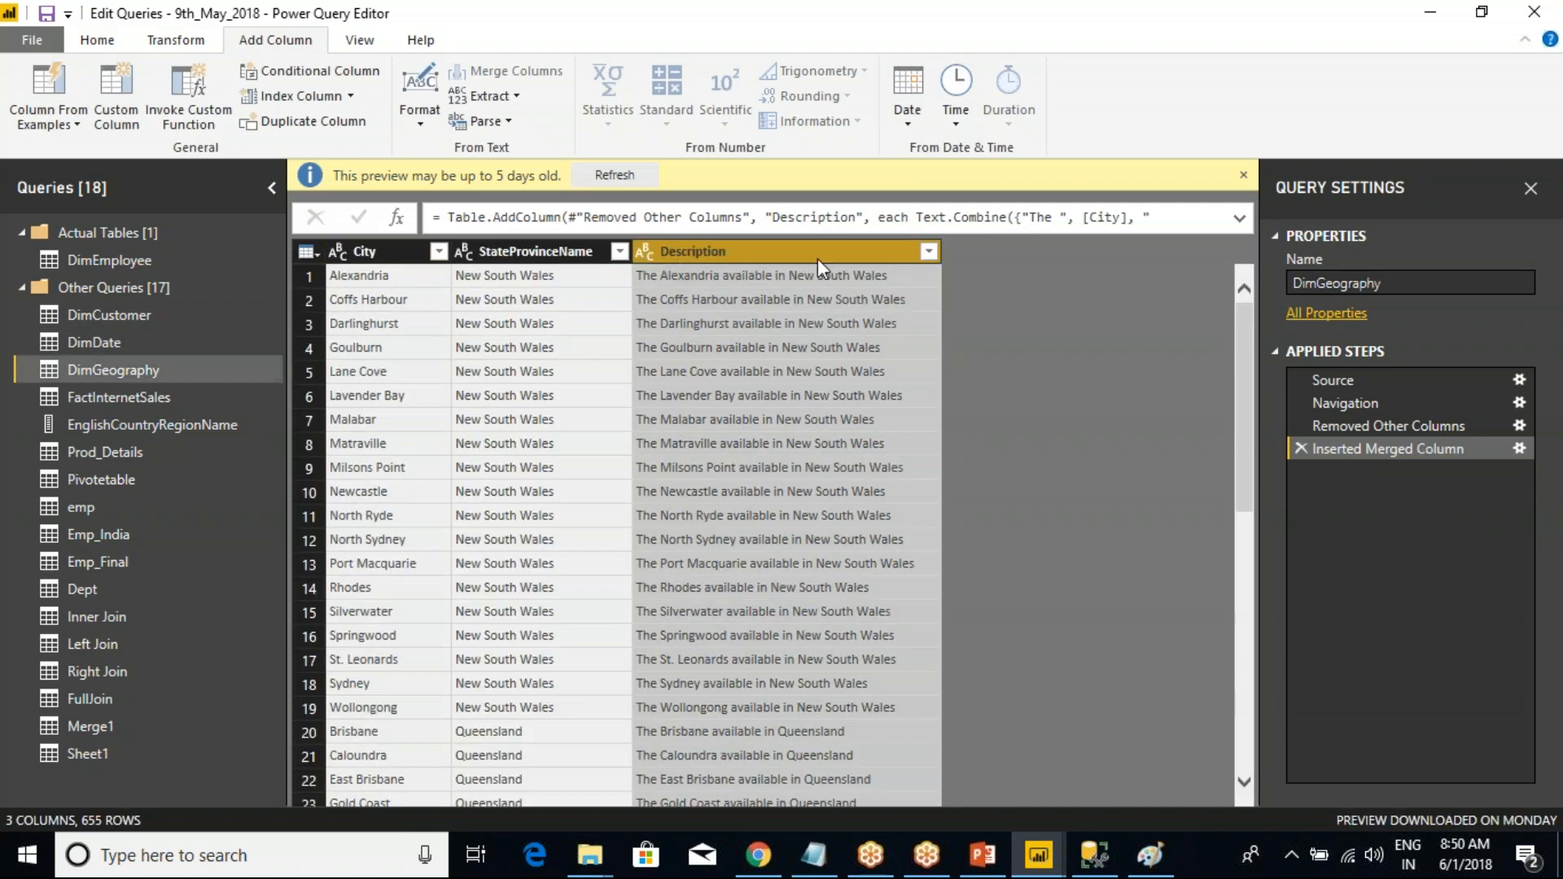
left_click(910, 122)
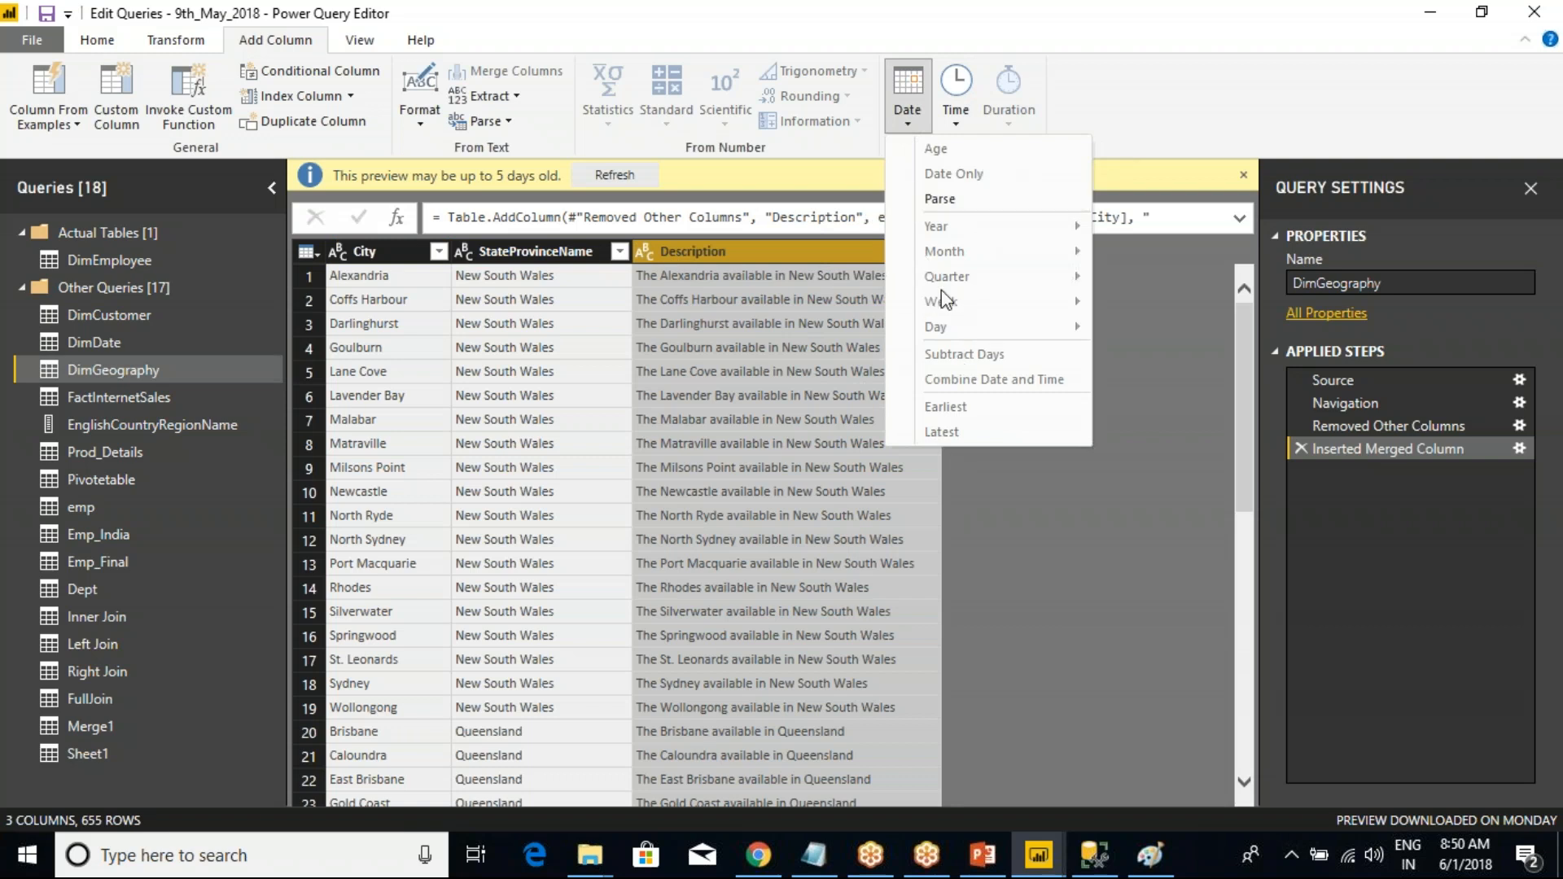
left_click(1072, 104)
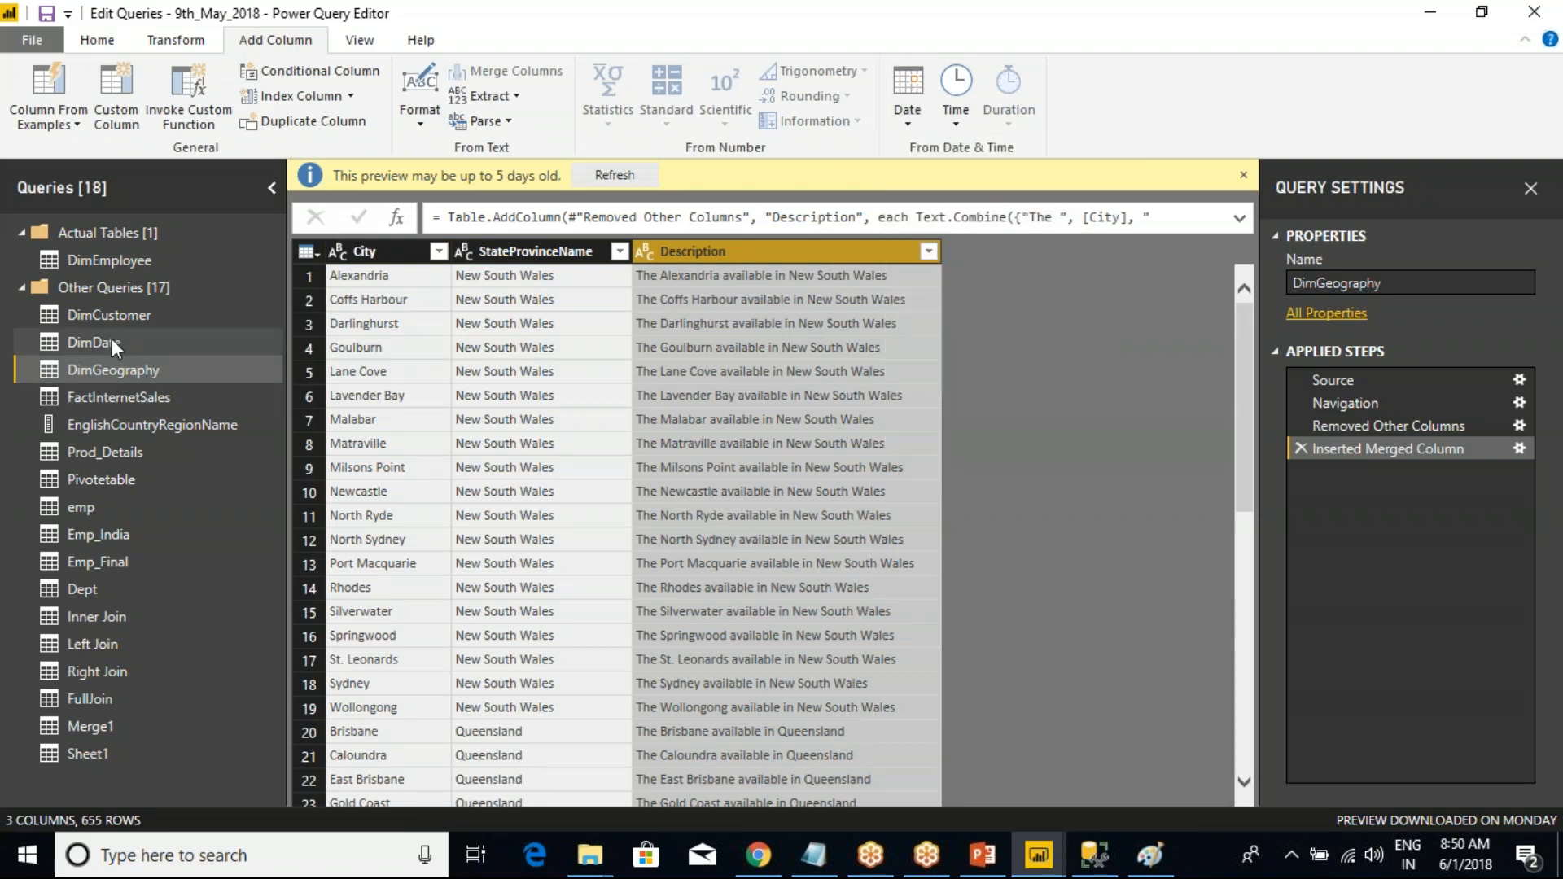
- In the DimDate query, add a Year column extracted from FullDateAlternateKey
left_click(75, 345)
left_click(494, 252)
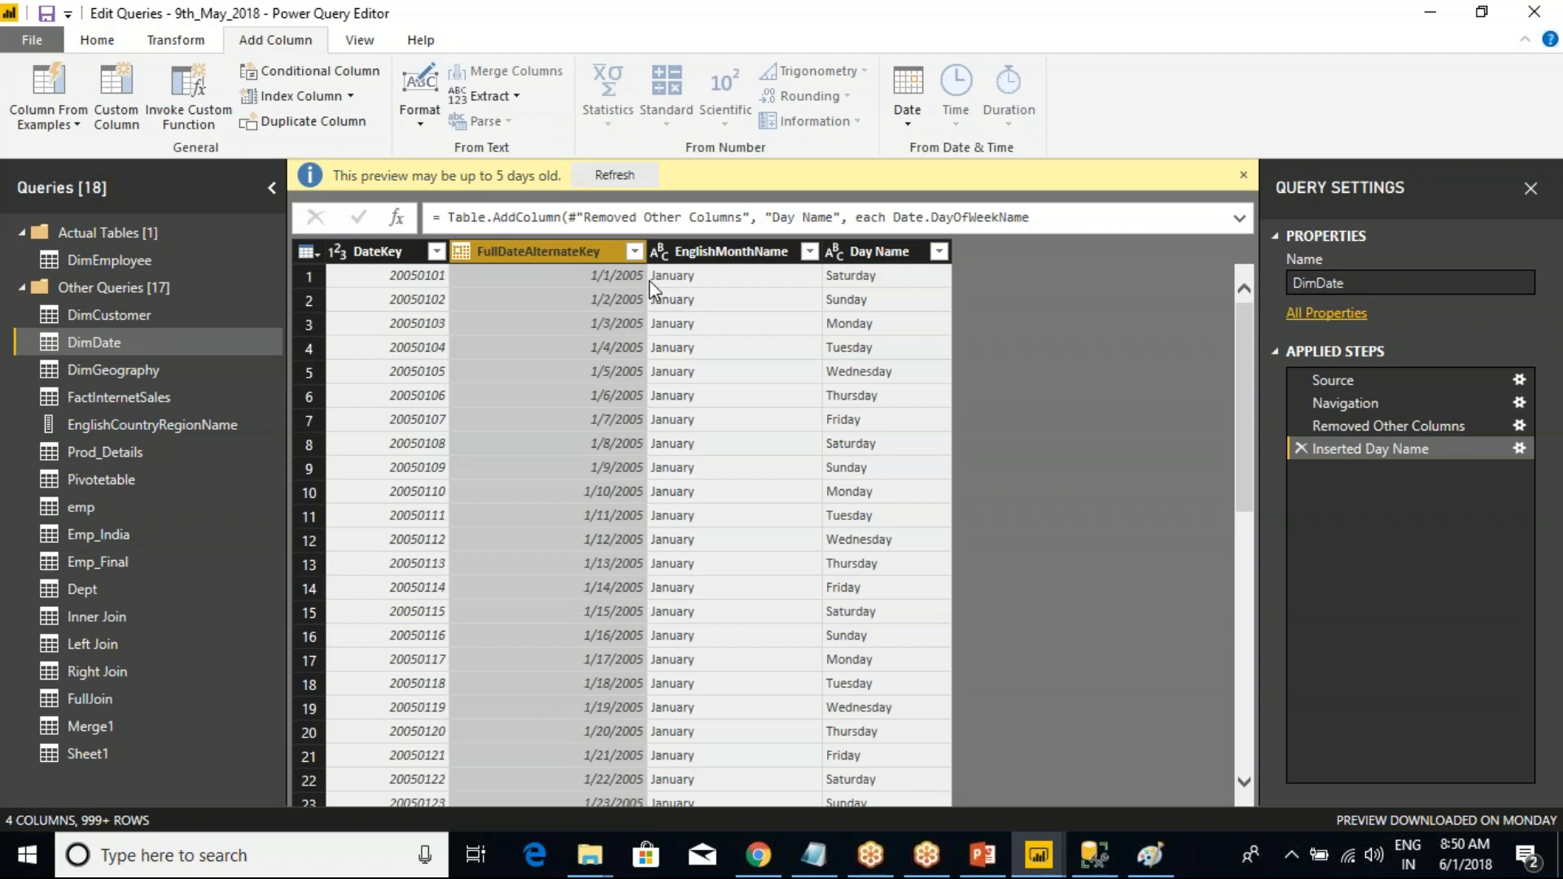
left_click(910, 122)
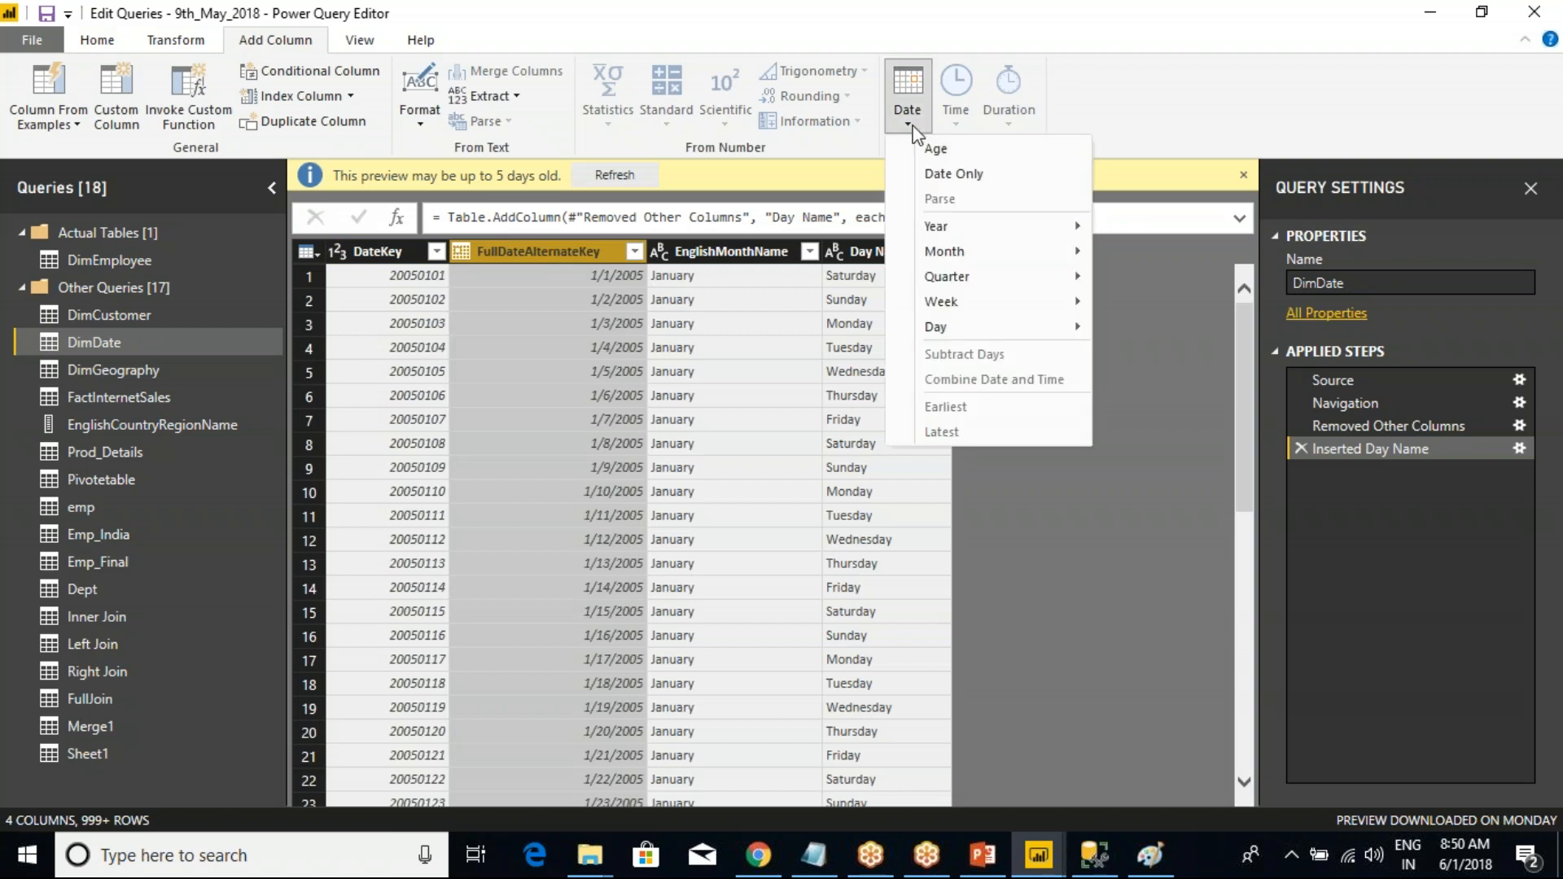
mouse_move(1003, 228)
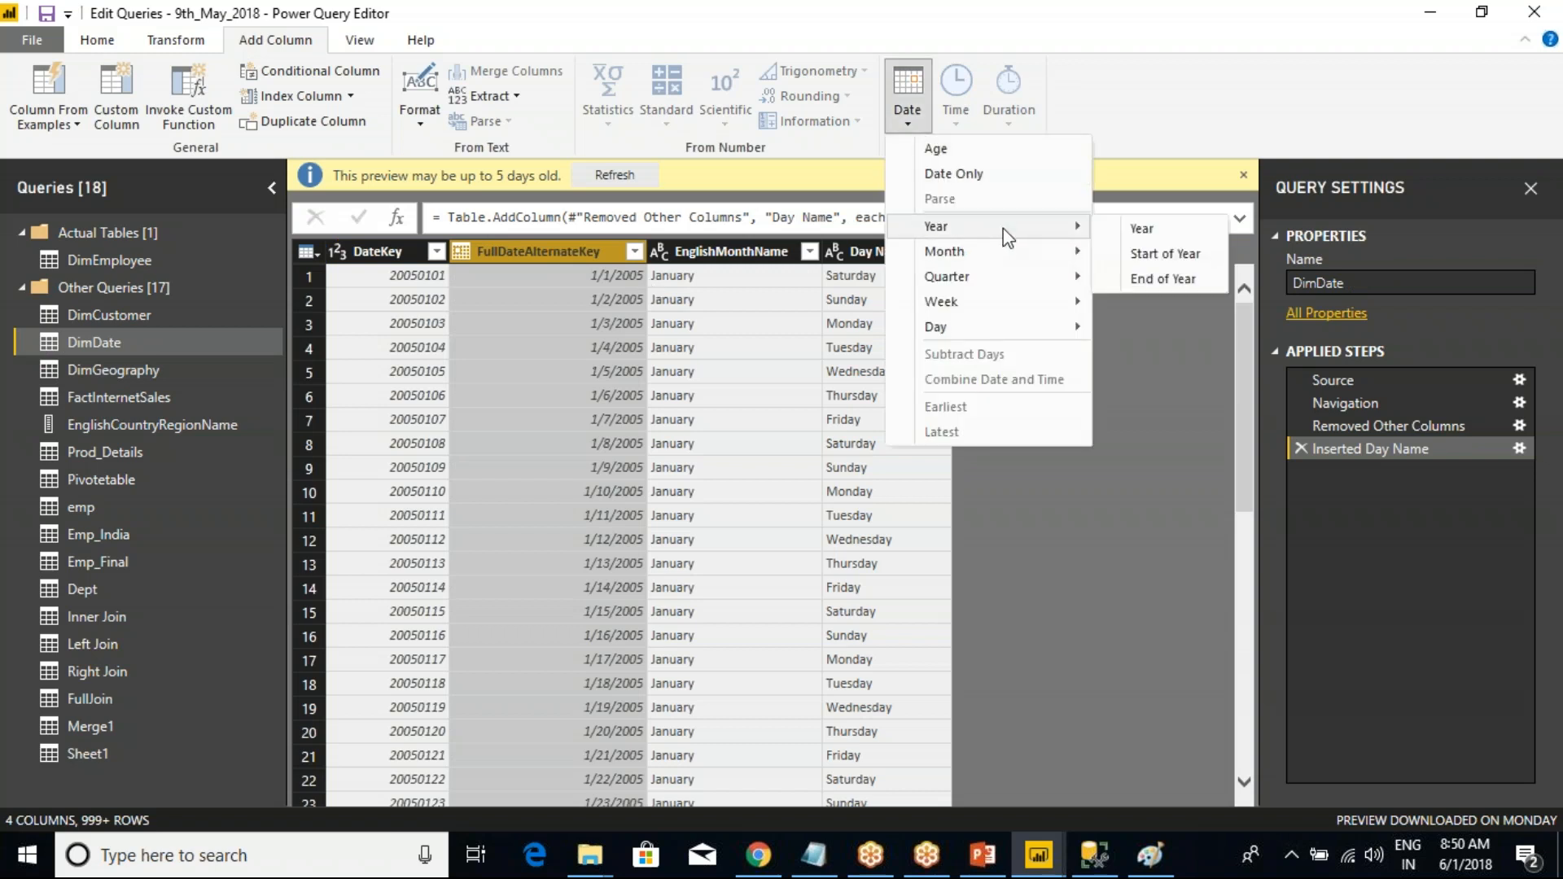
left_click(1131, 229)
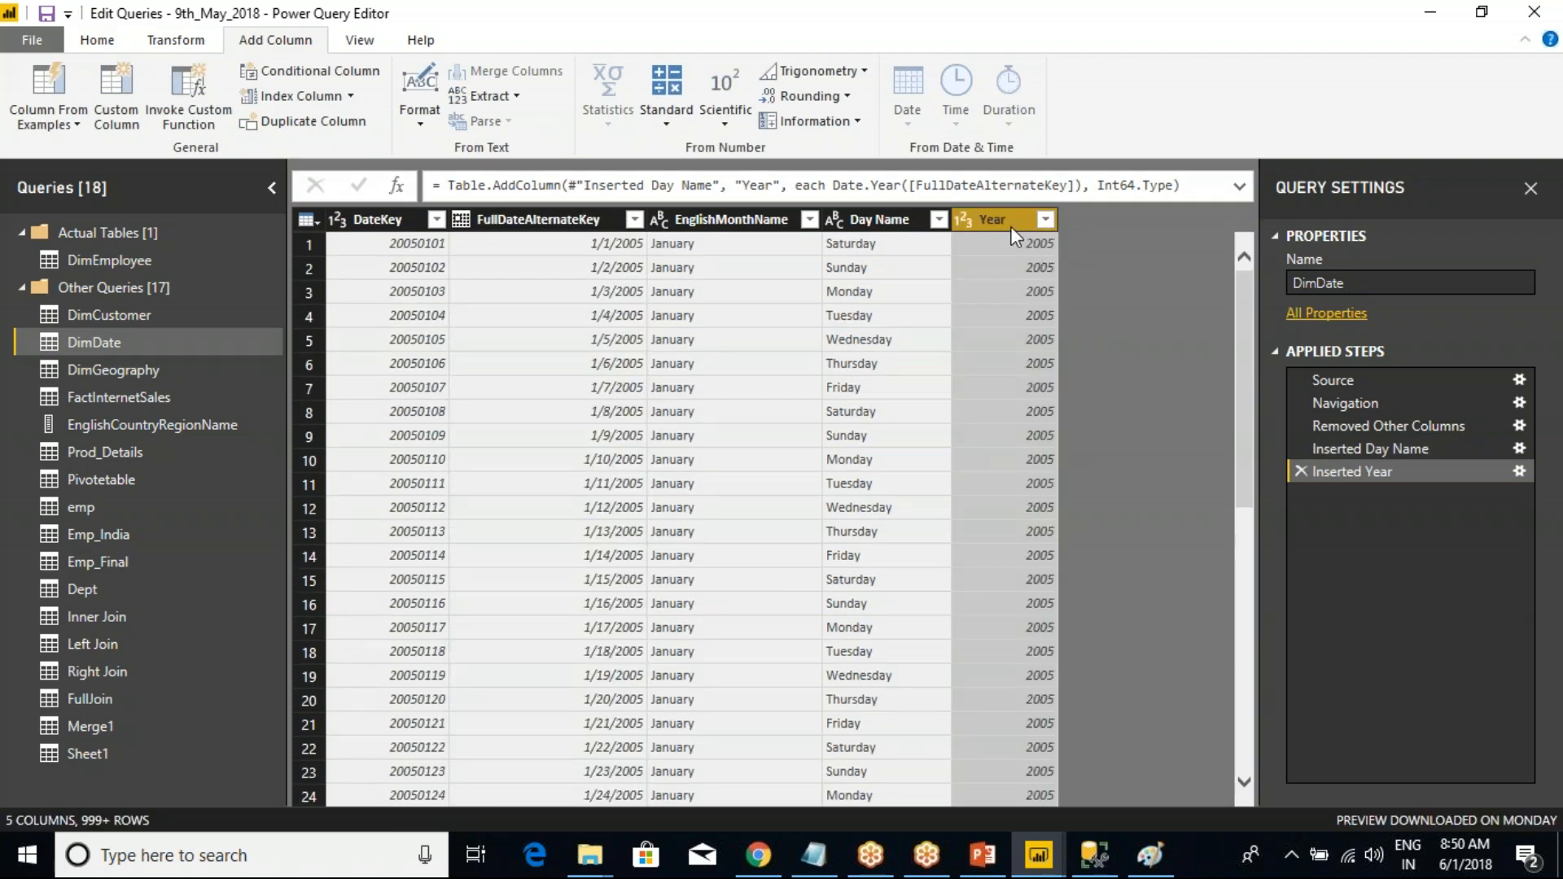
- Add a Name of Day column based on FullDateAlternateKey
left_click(573, 219)
right_click(573, 219)
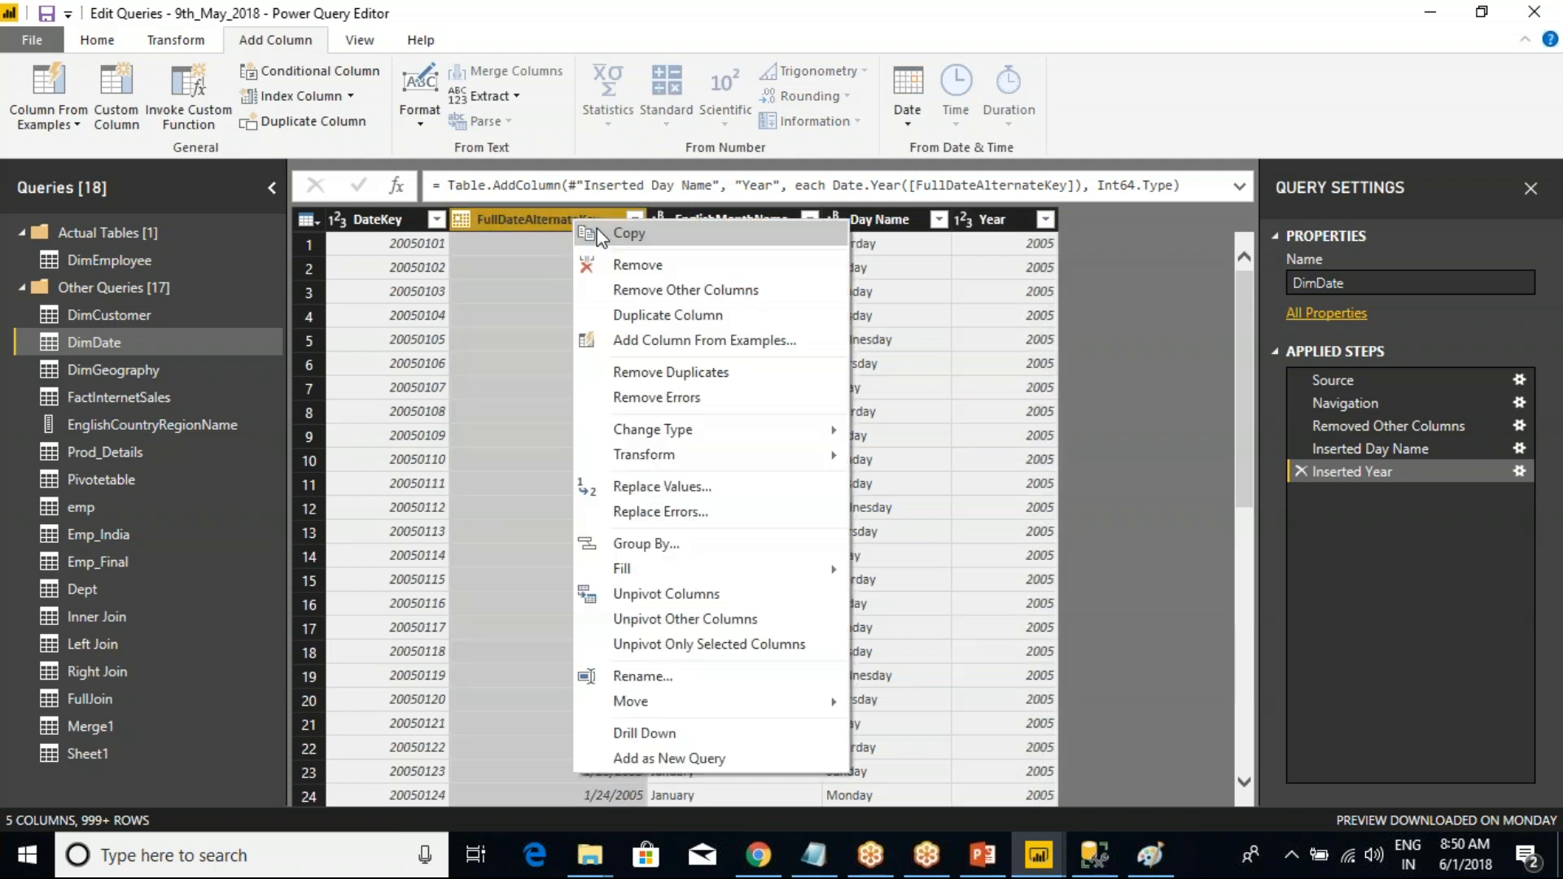
left_click(560, 226)
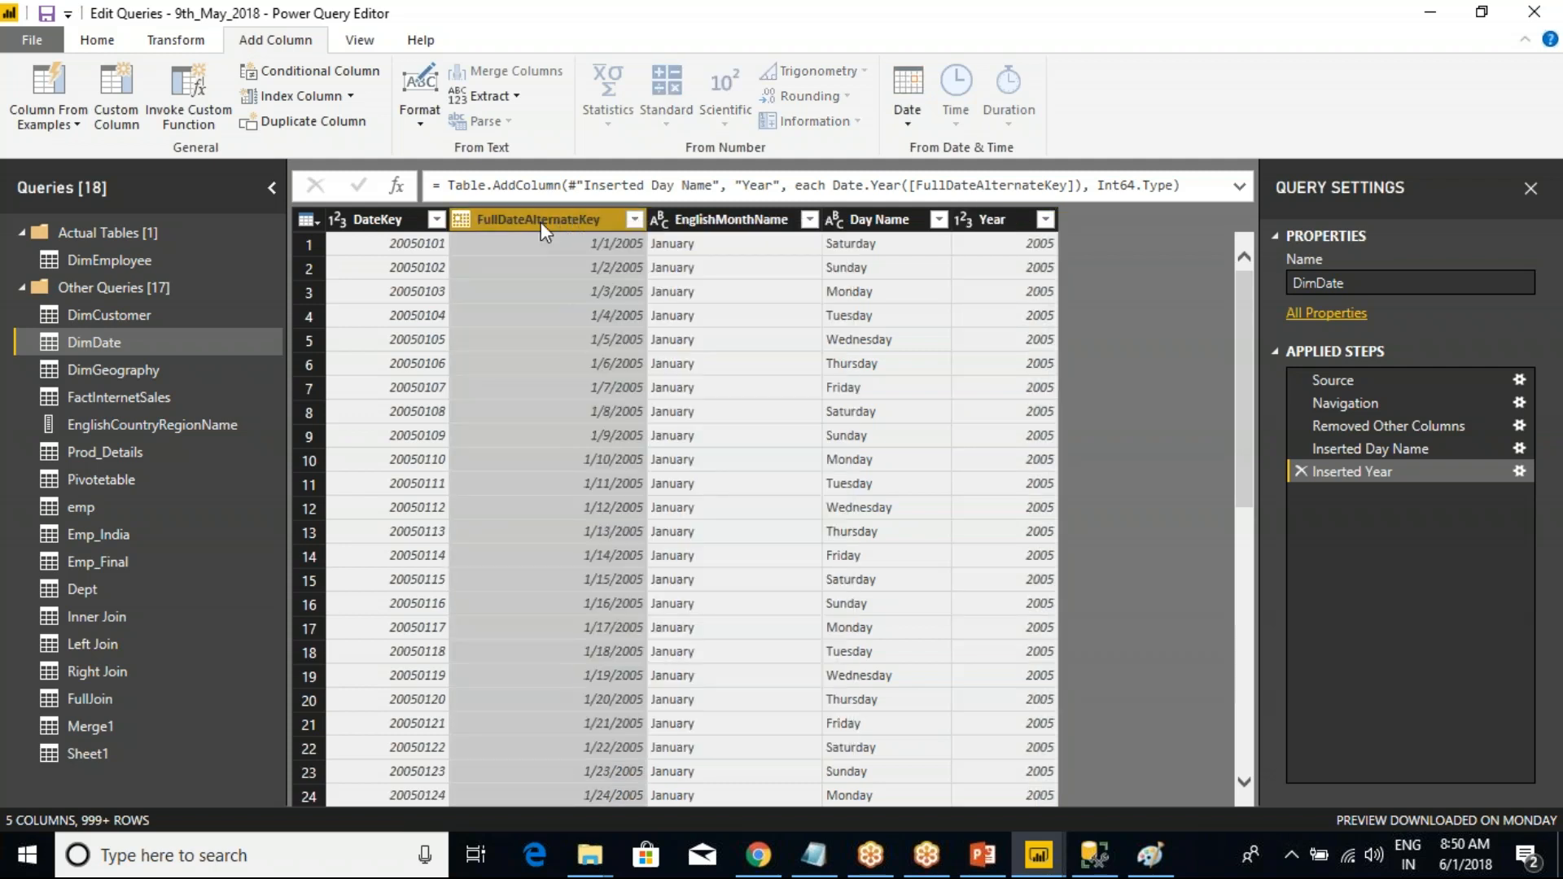
left_click(905, 122)
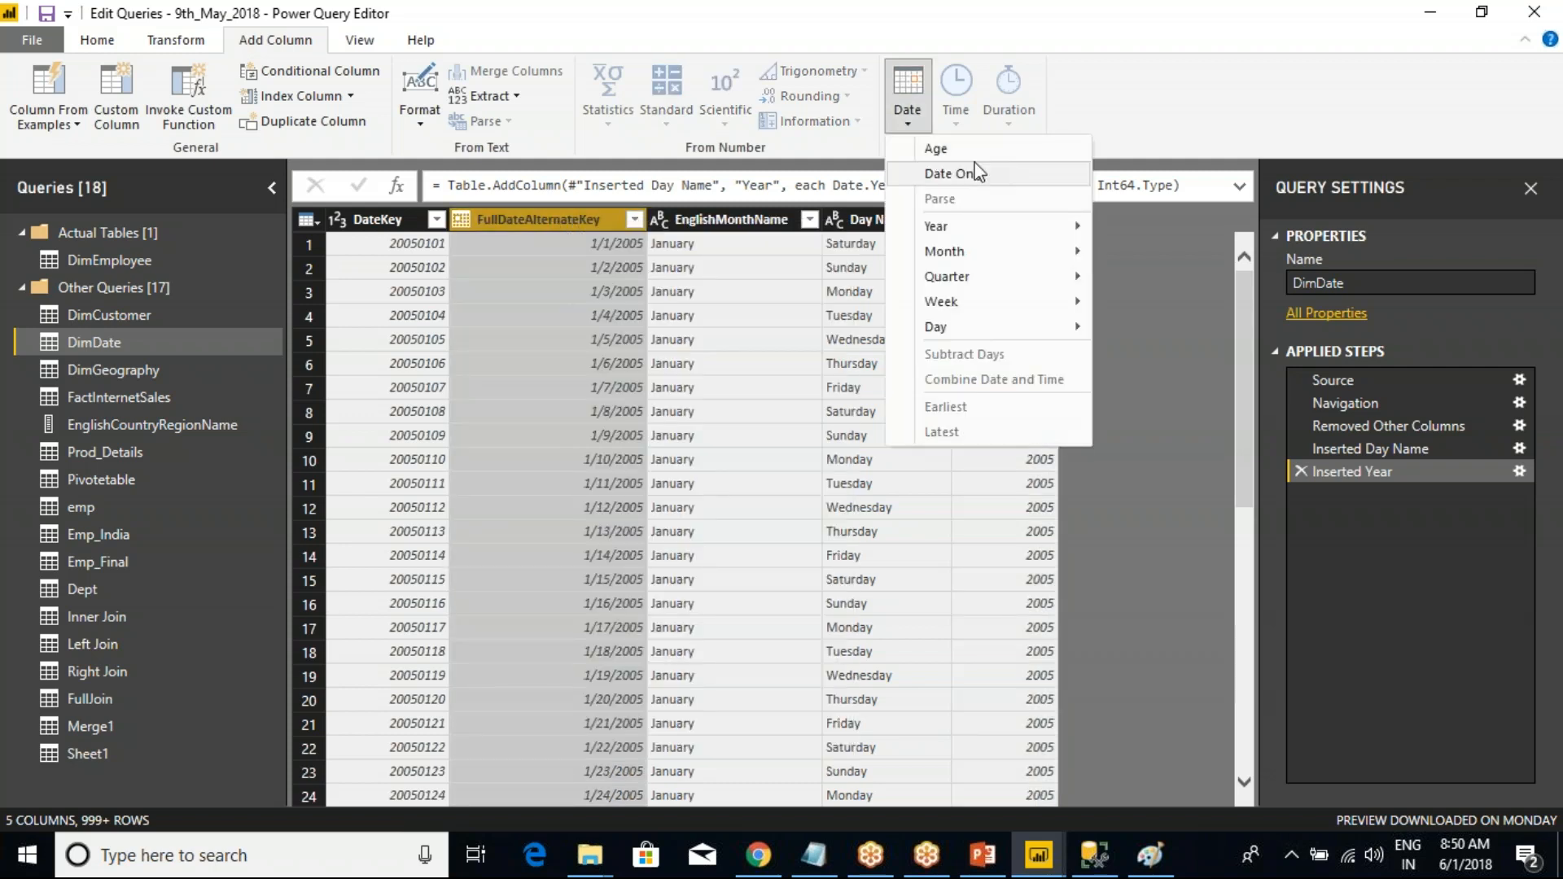
mouse_move(1011, 334)
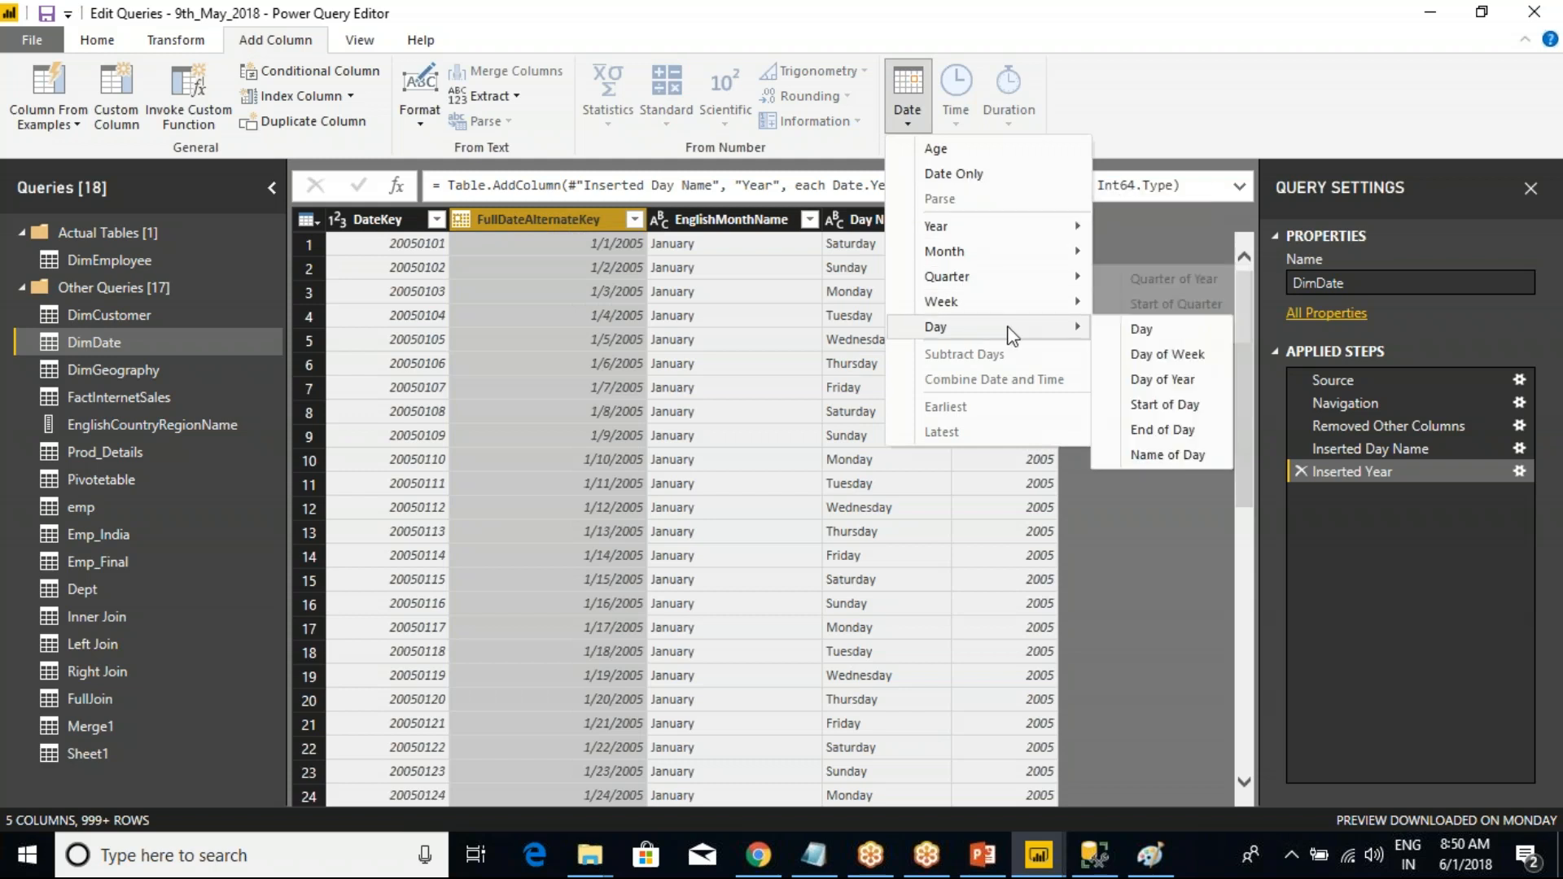
left_click(1176, 456)
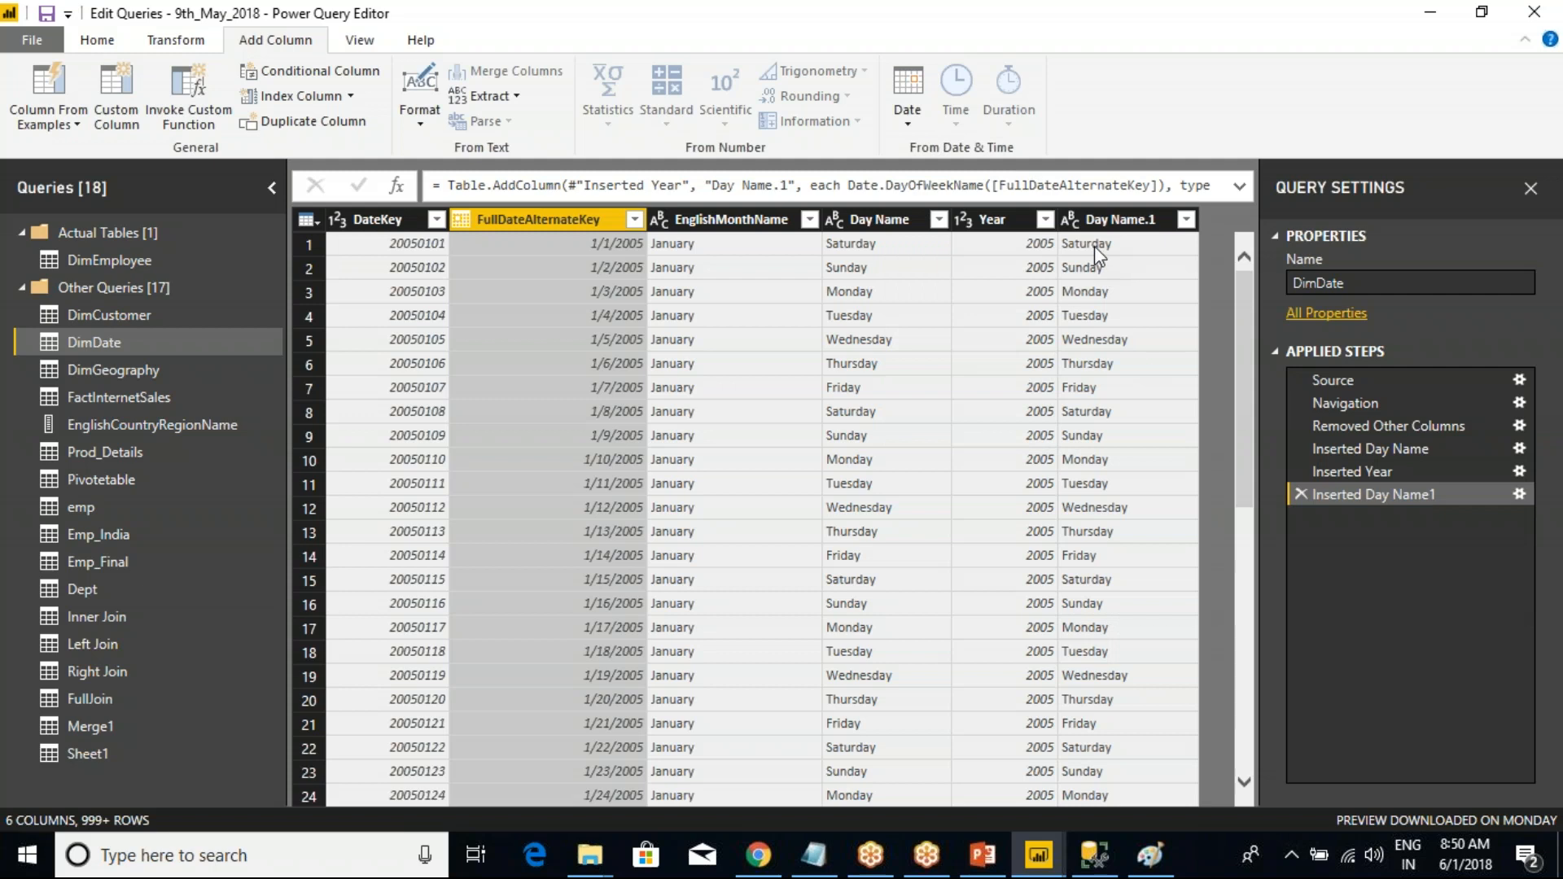
- Inspect the first five values of the Day Name.1 column and compare the column with Day Name
left_click(1093, 247)
left_click(1104, 270)
left_click(1107, 293)
left_click(1110, 317)
left_click(1115, 344)
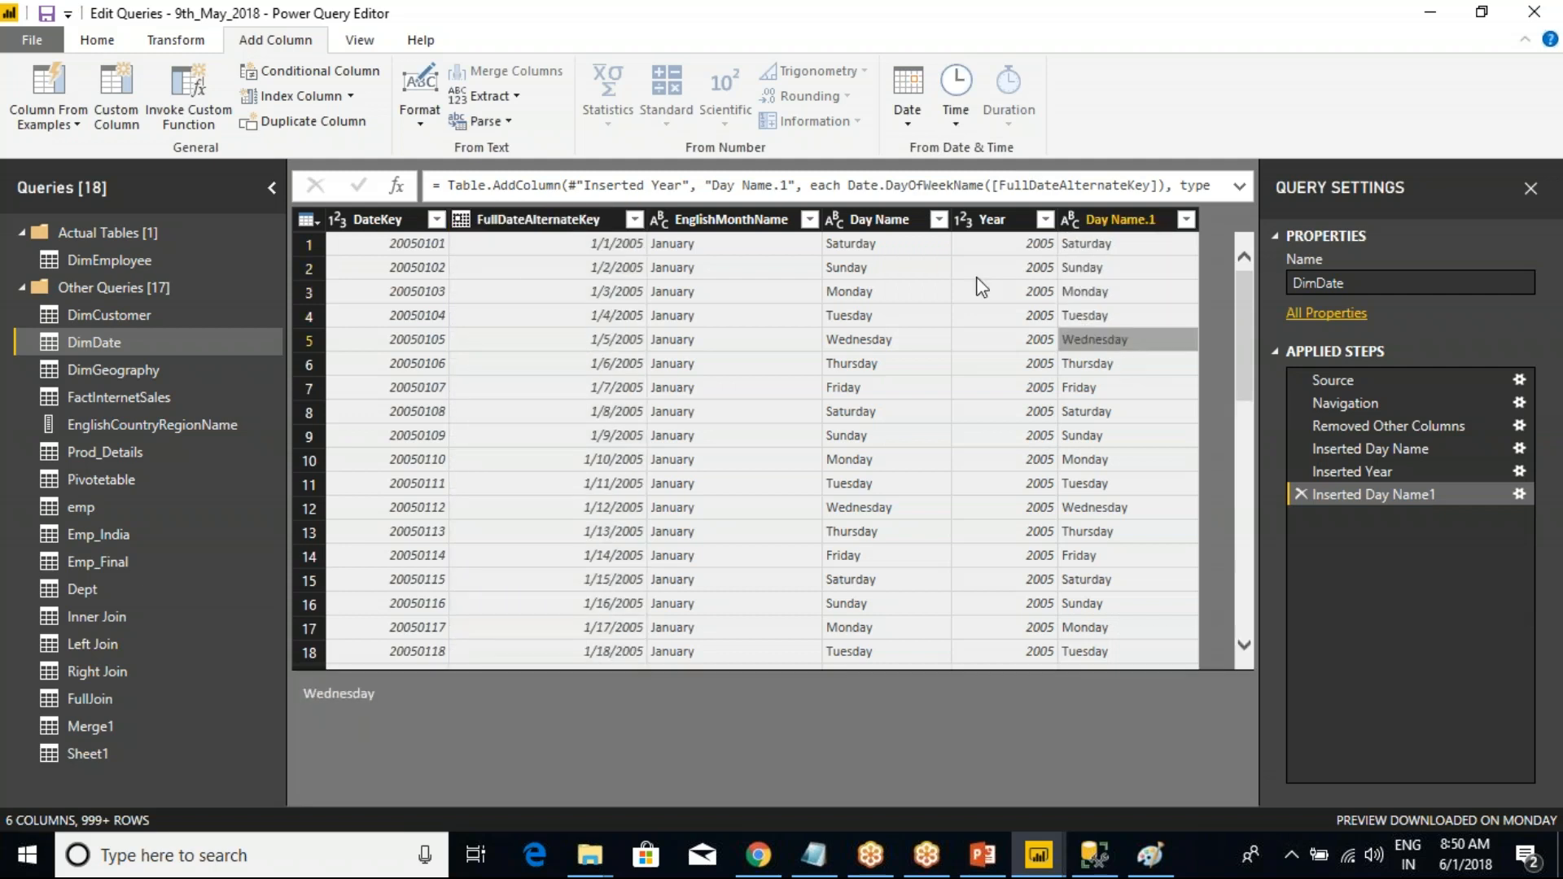
left_click(879, 224)
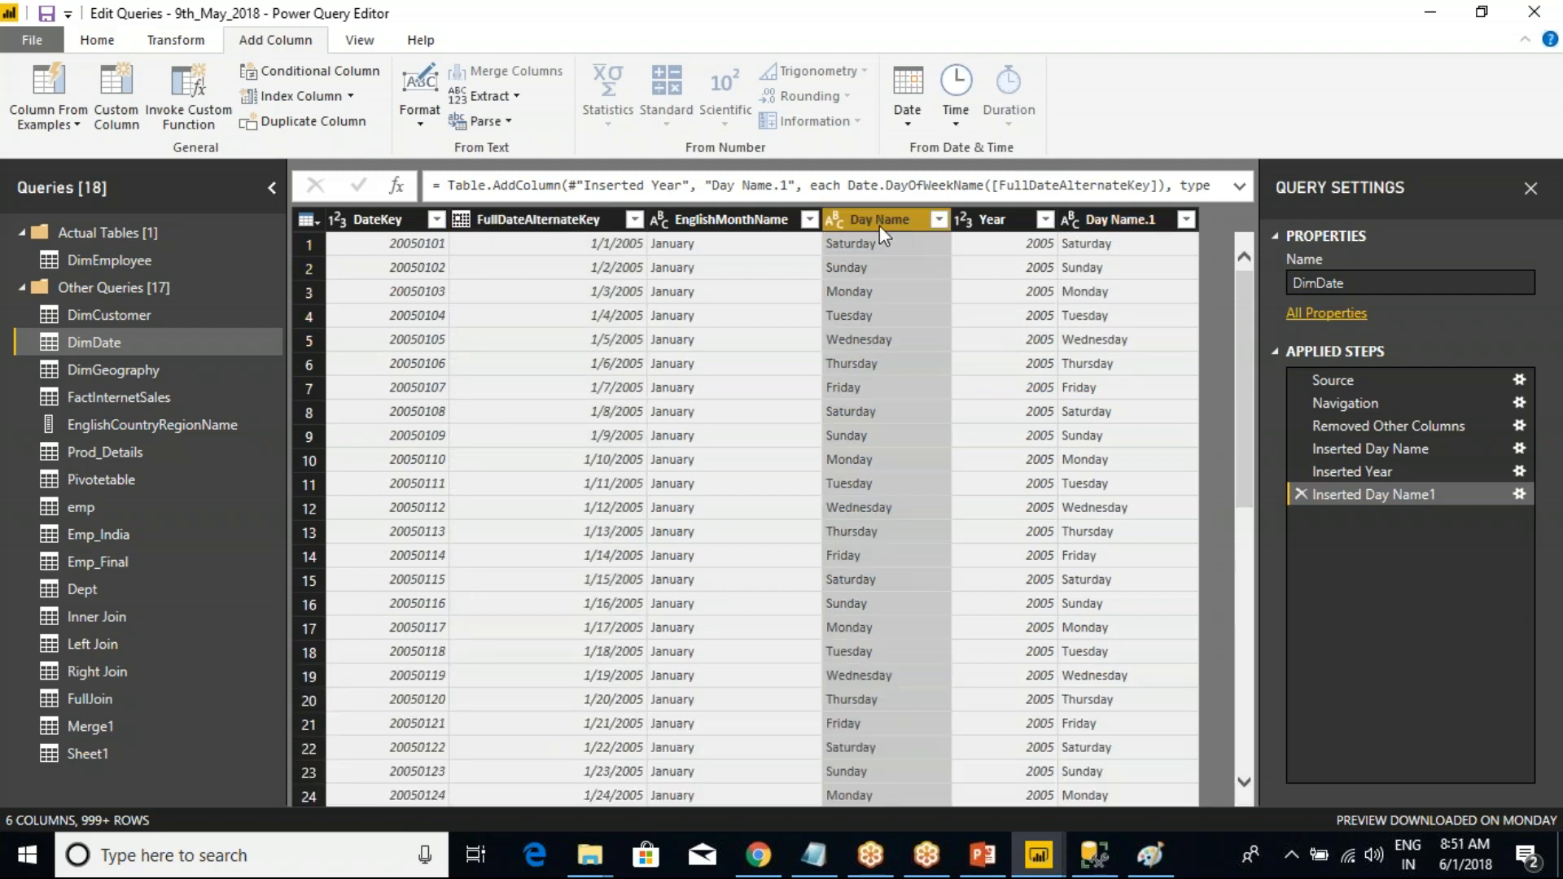
left_click(1078, 223)
left_click(1153, 78)
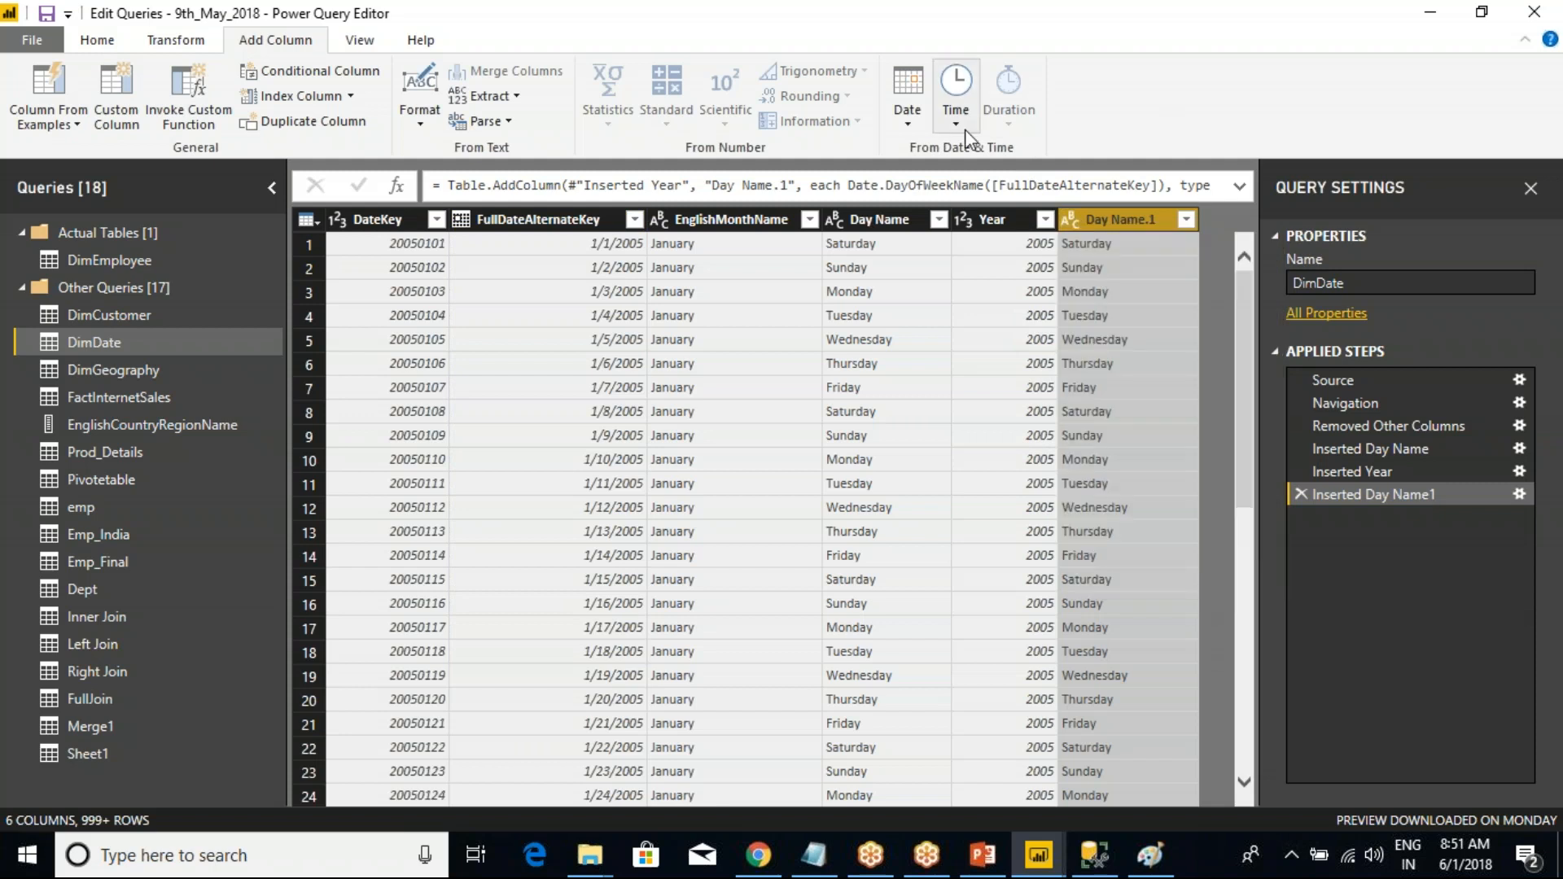
- Check which date and time options are available for the Day Name.1 column in DimDate
left_click(912, 124)
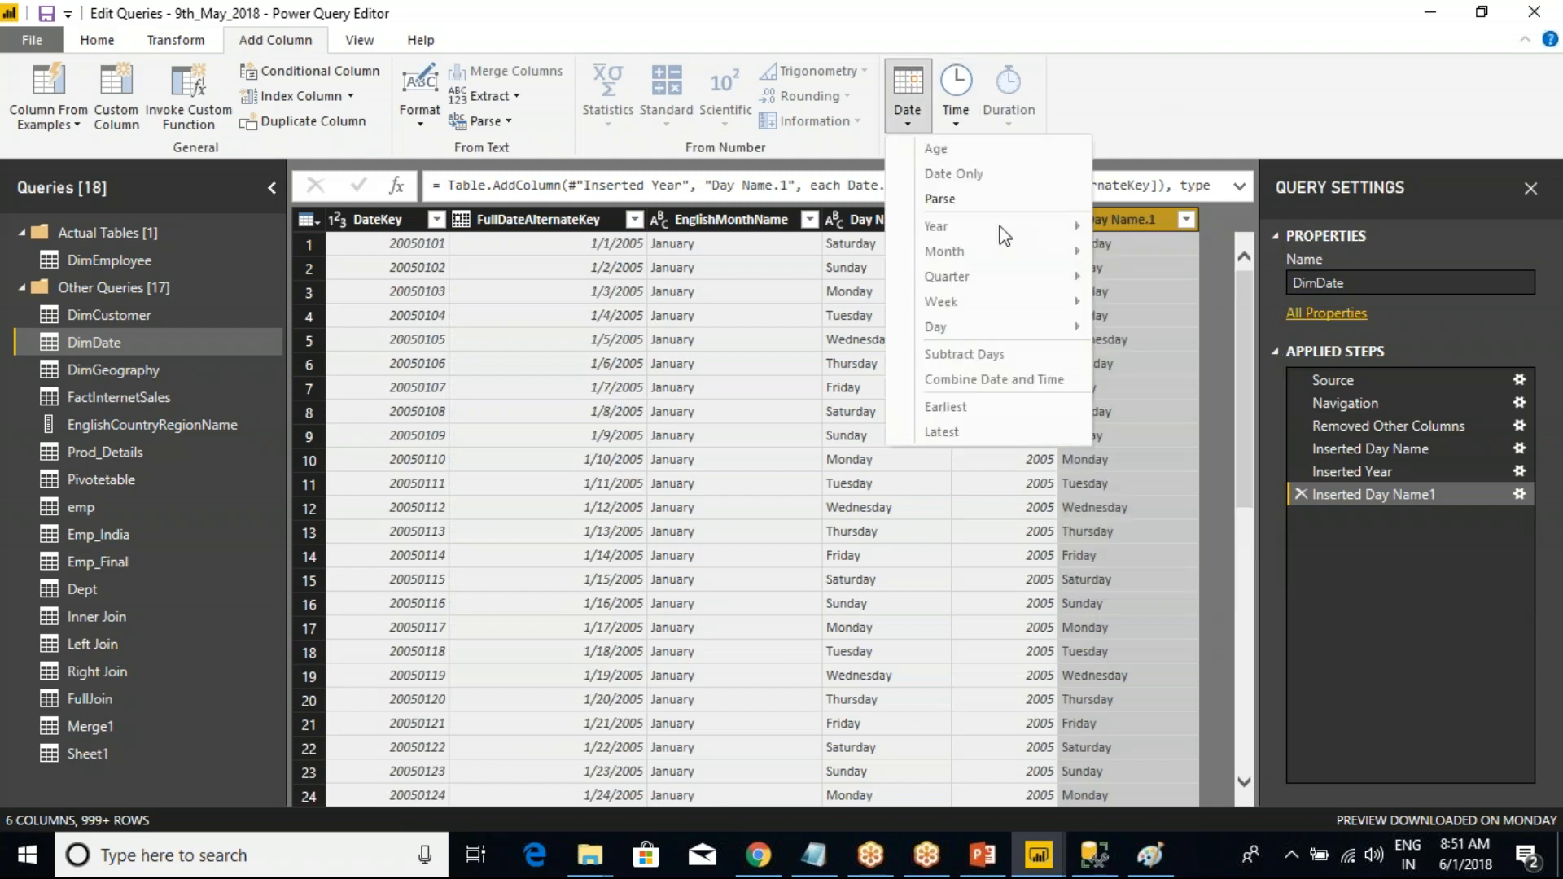
left_click(1121, 110)
left_click(954, 128)
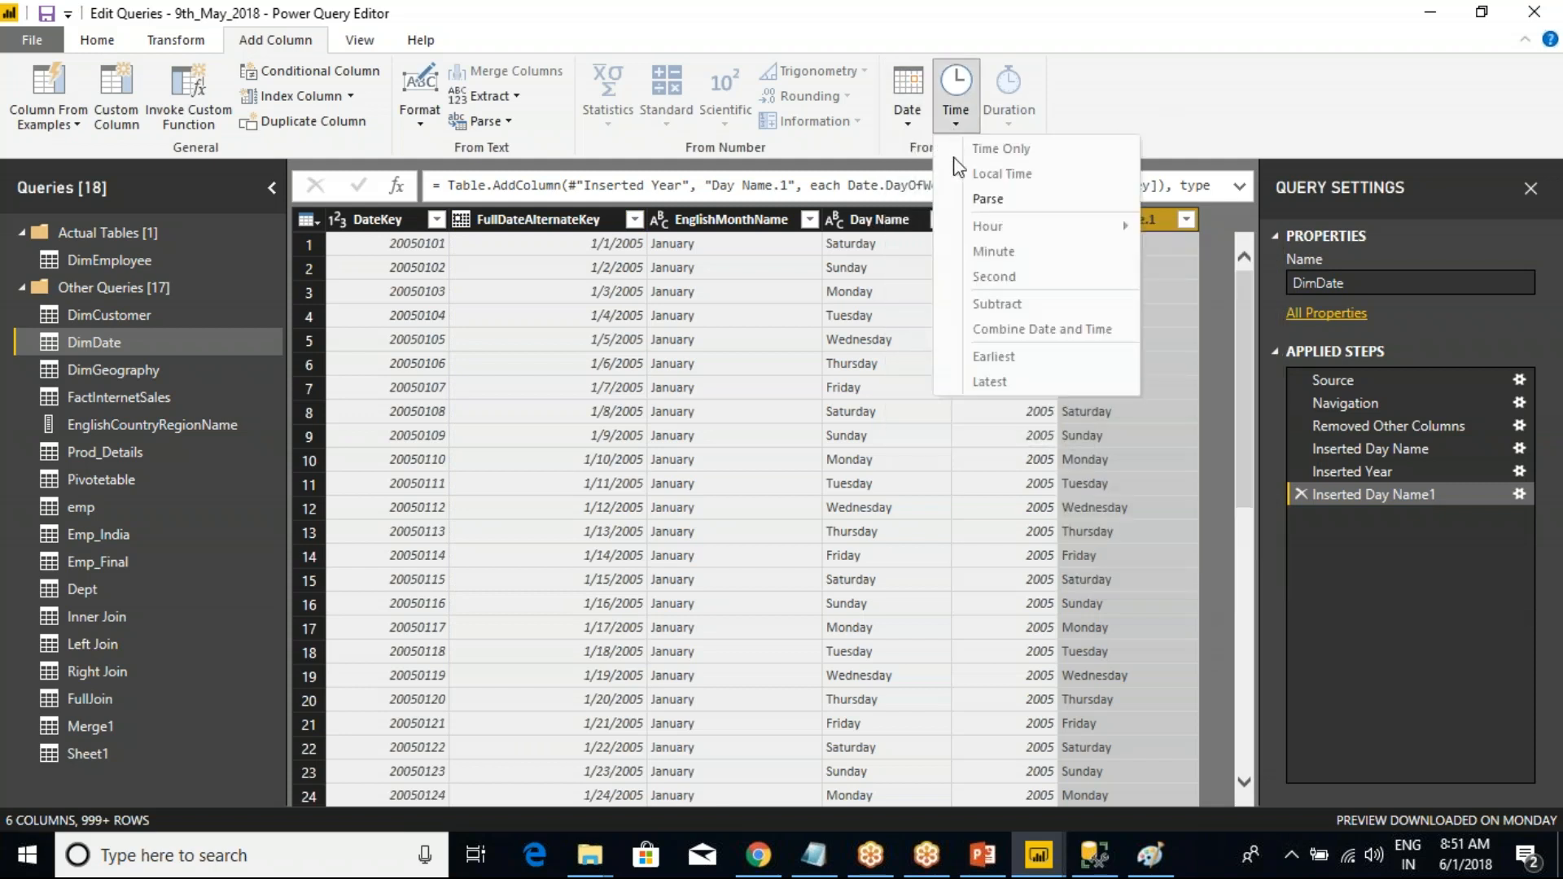
left_click(1128, 123)
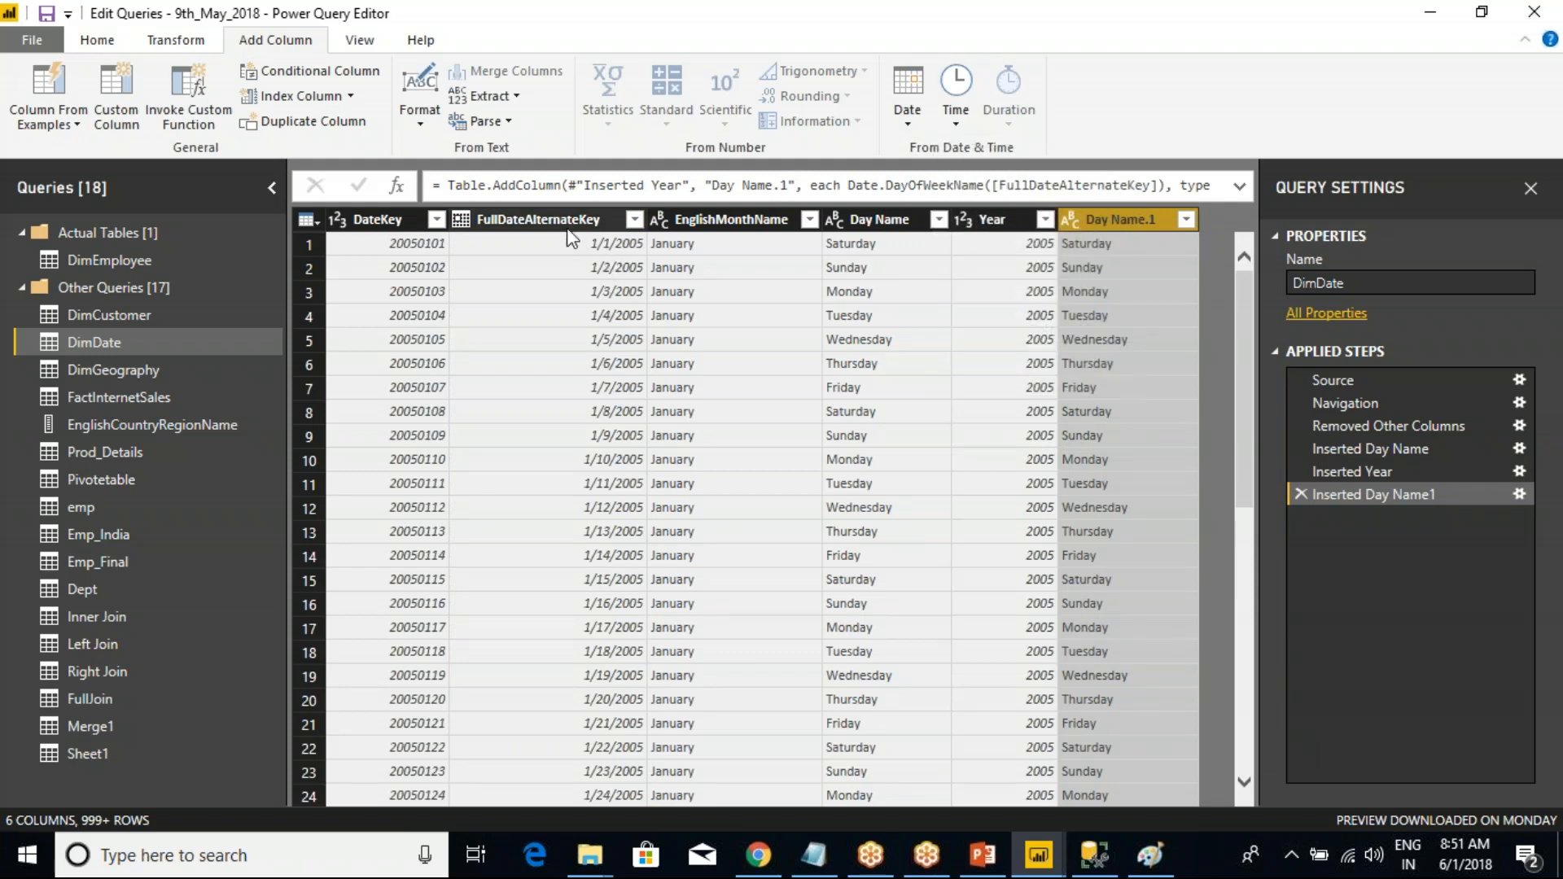
left_click(563, 221)
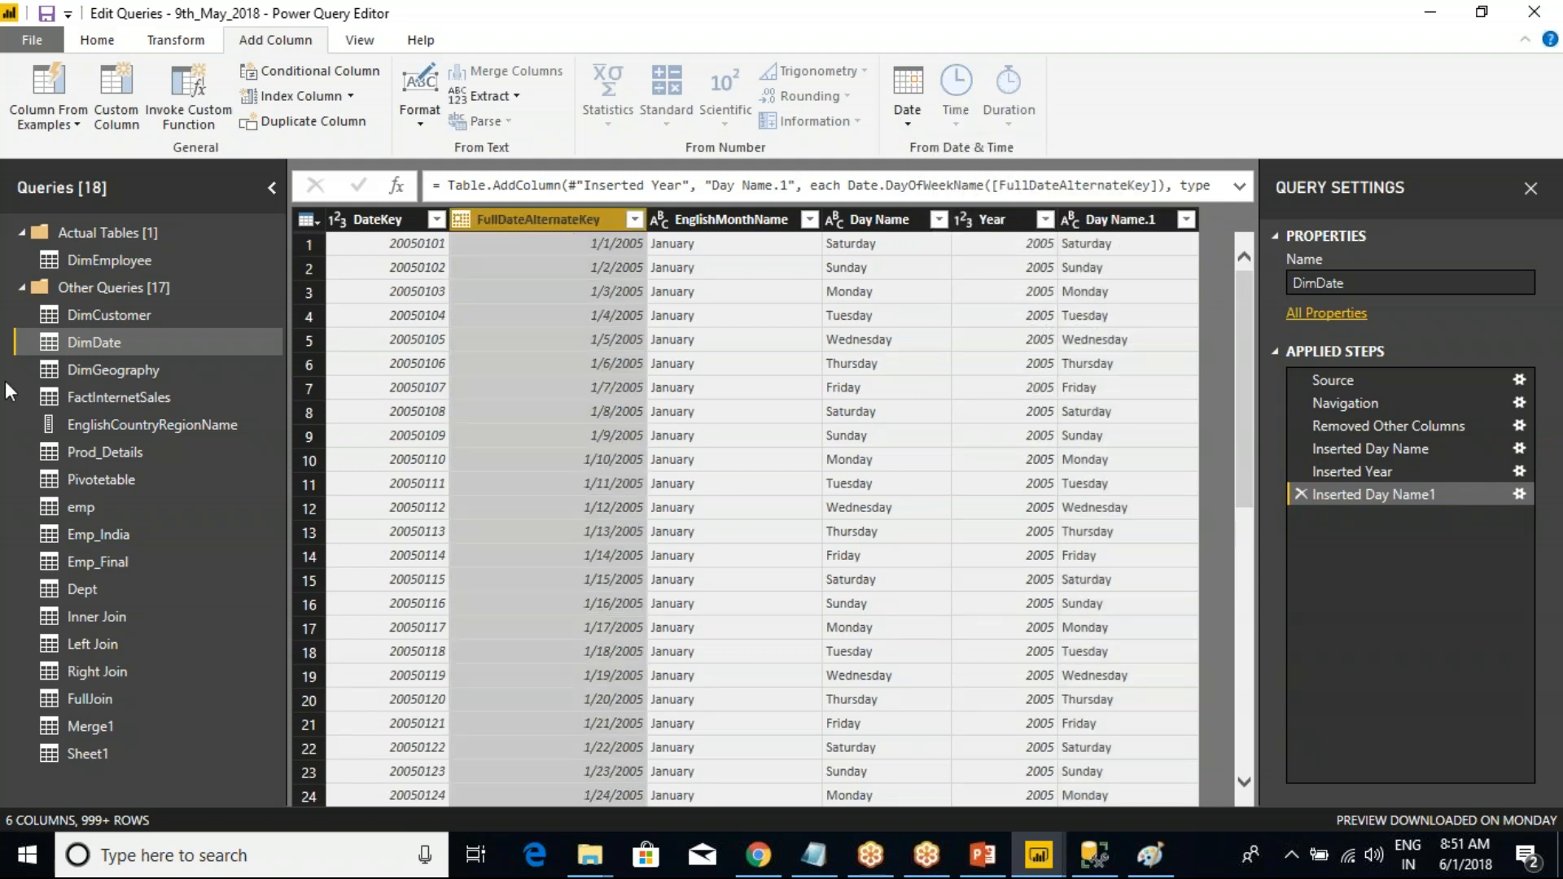
- In the FactInternetSales query, add an Hour column extracted from OrderDate
left_click(116, 399)
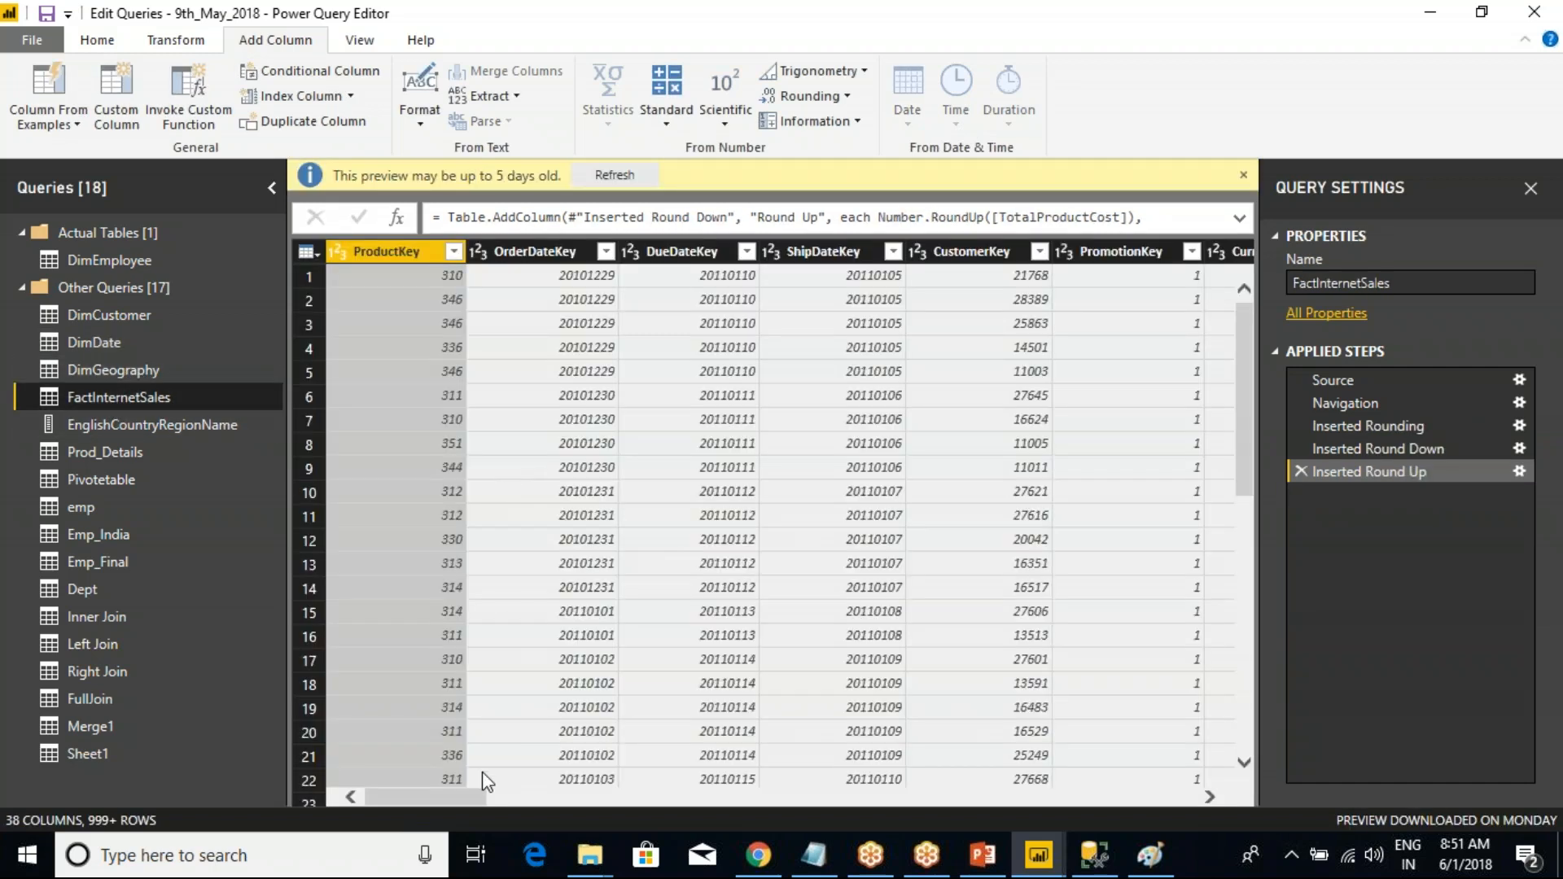
left_click_drag(451, 793, 908, 761)
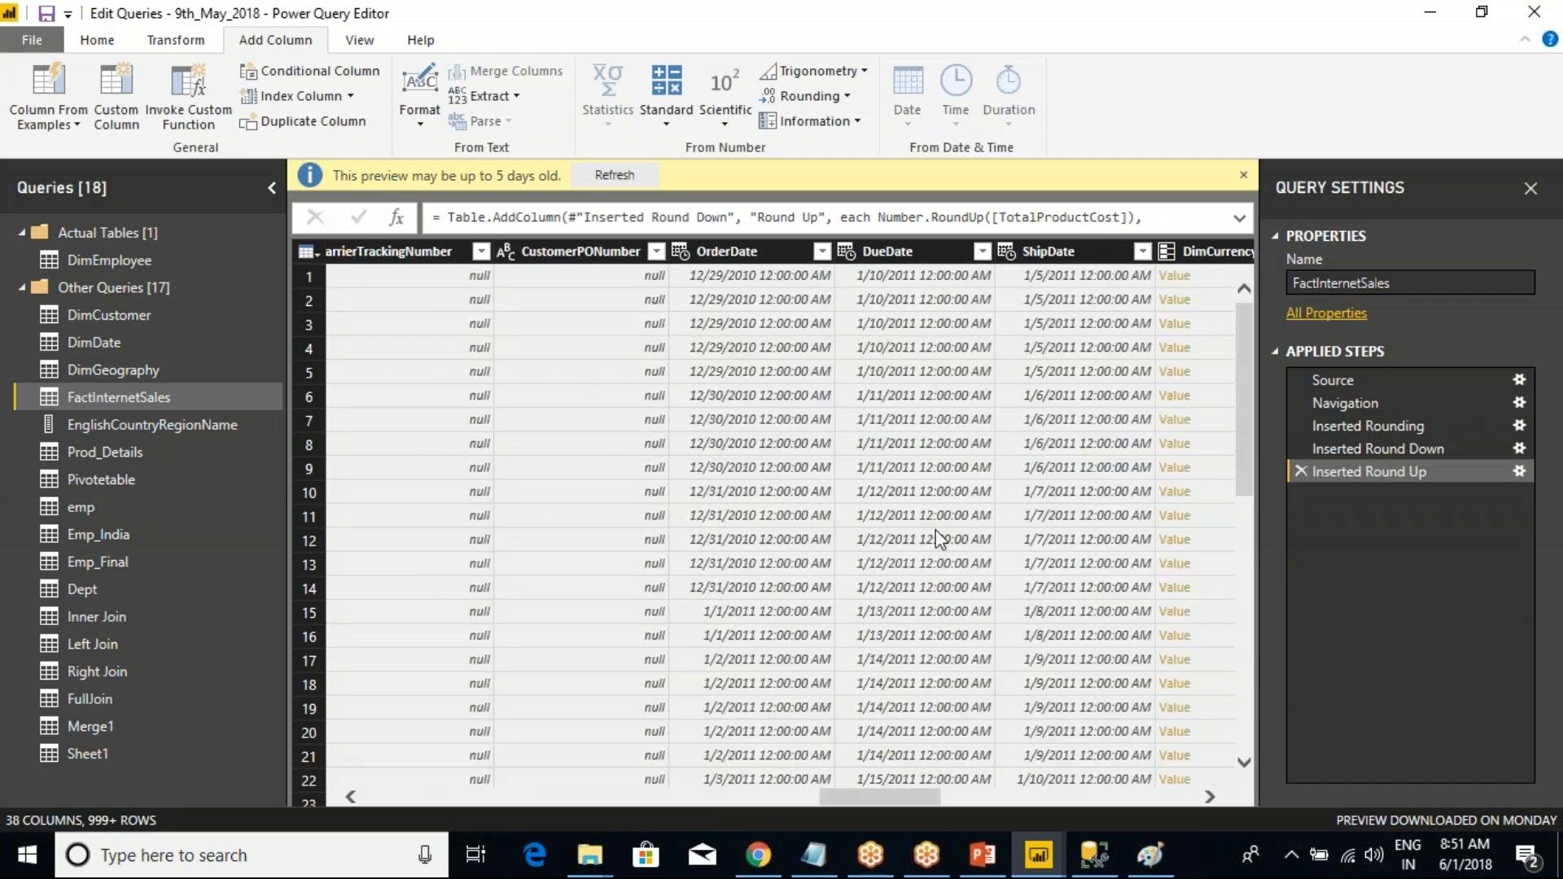
left_click(767, 259)
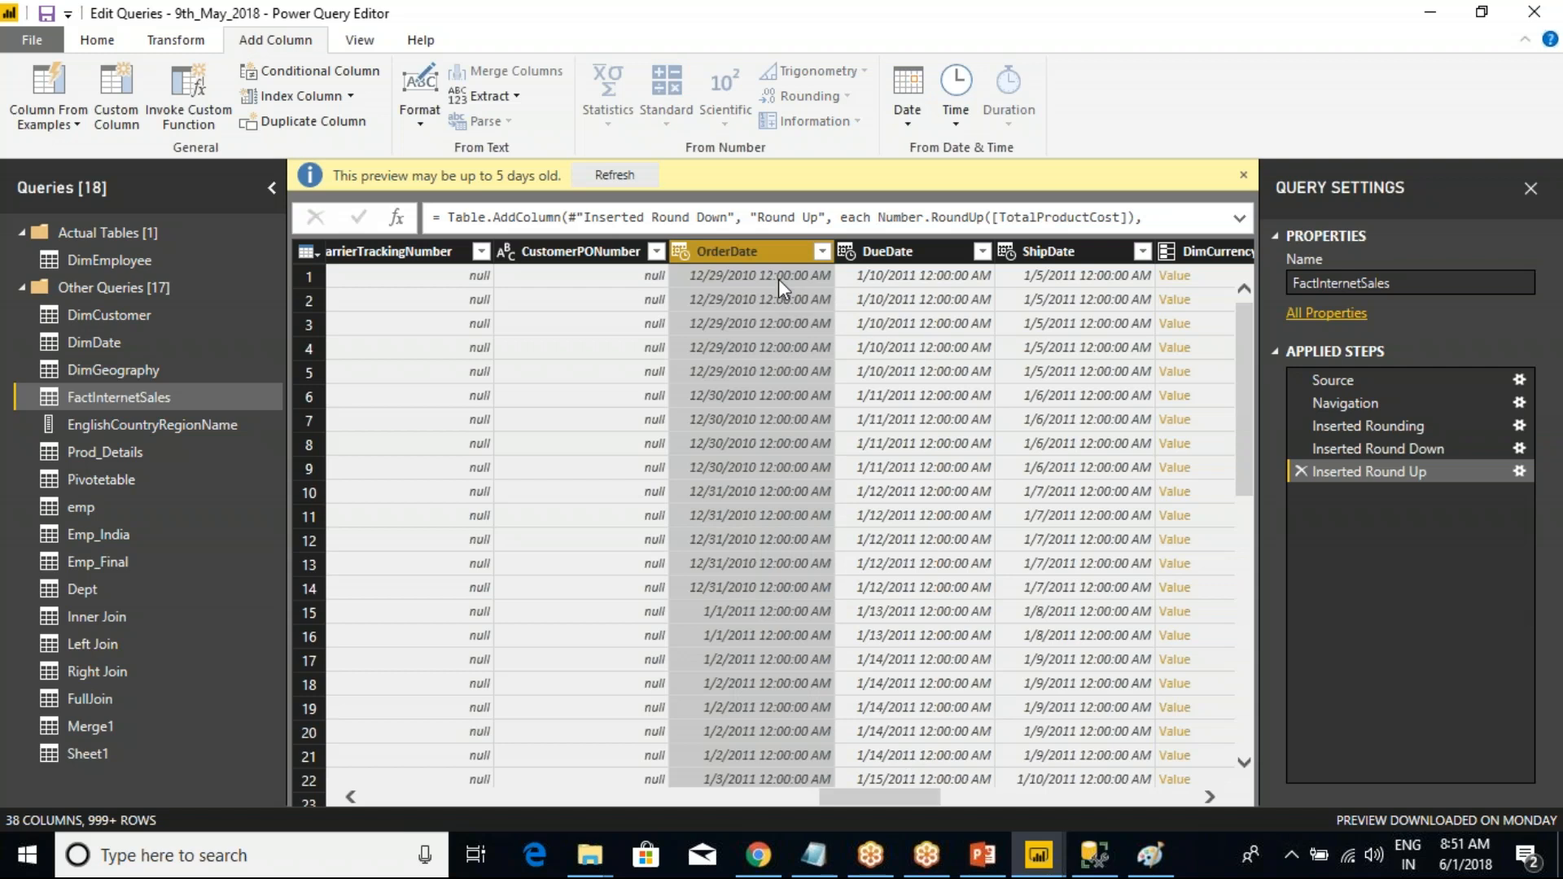
left_click(956, 122)
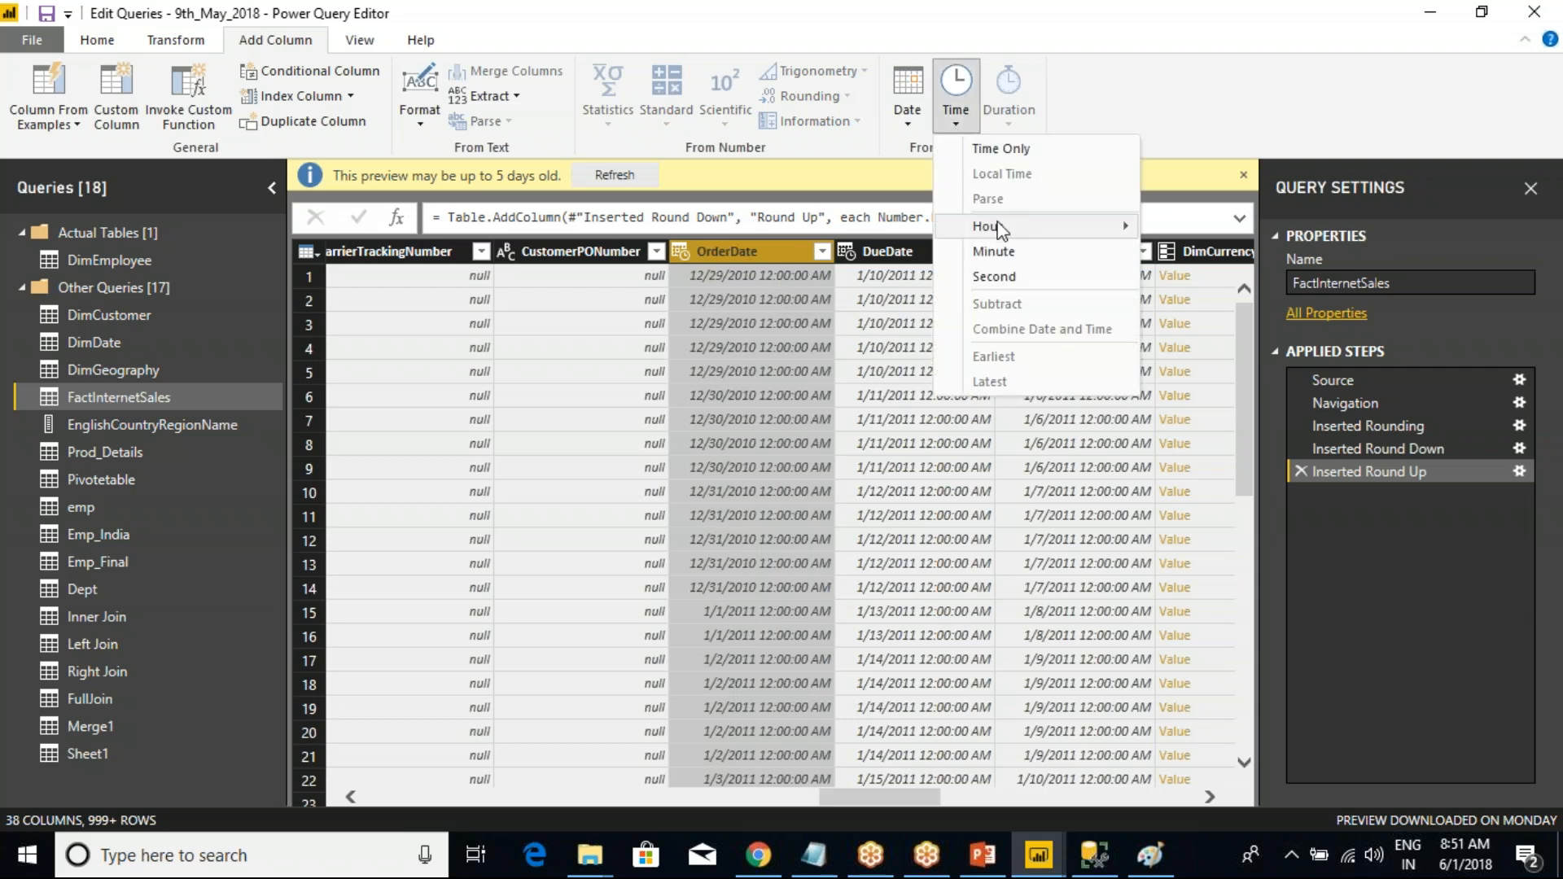
mouse_move(1003, 230)
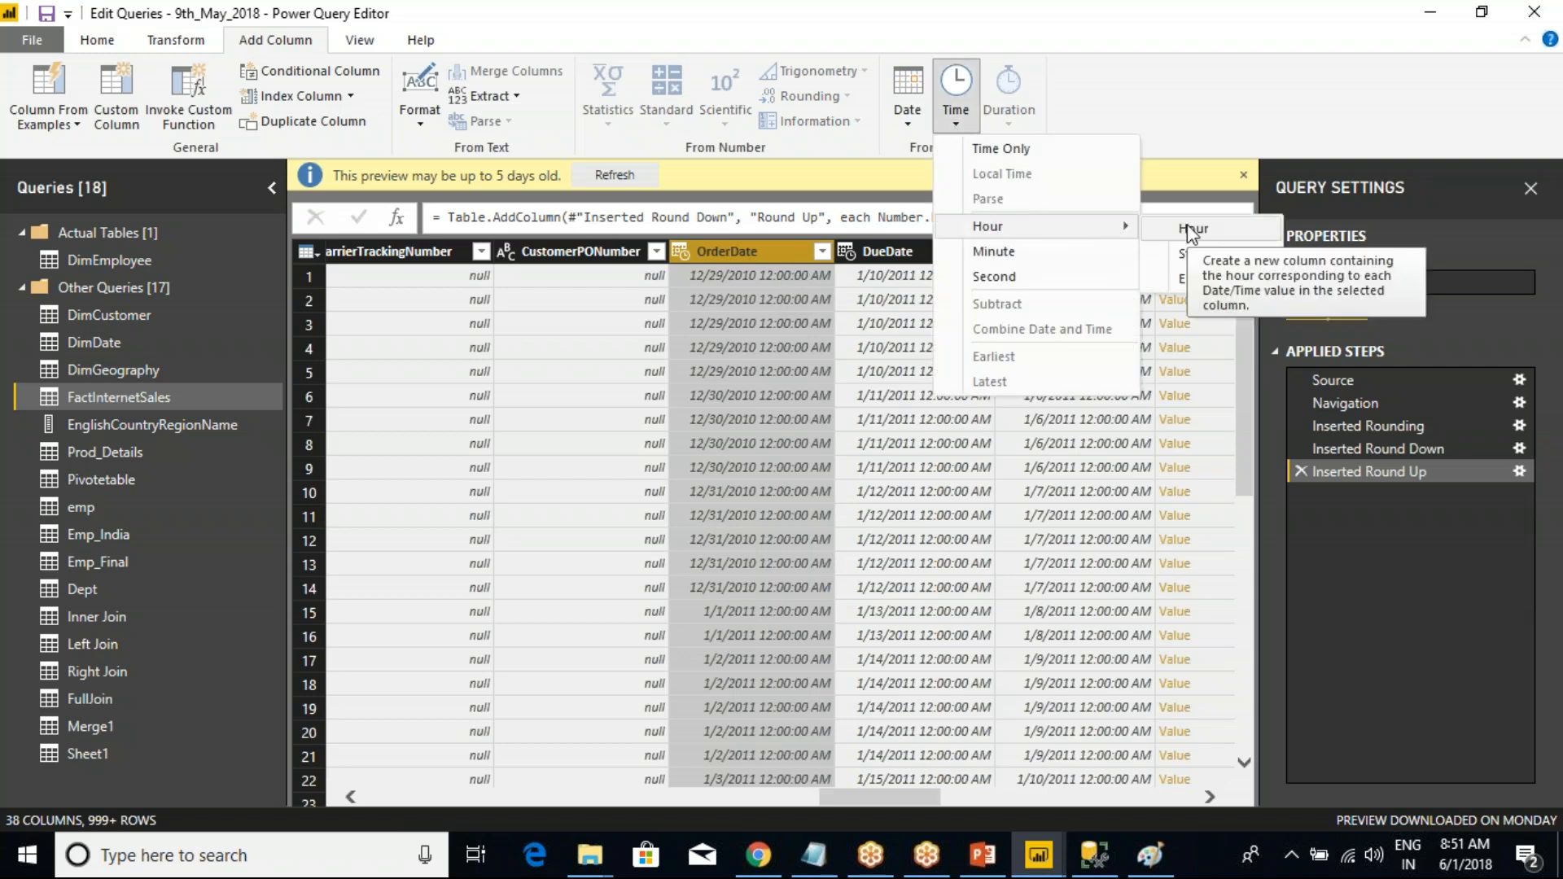
mouse_move(1082, 232)
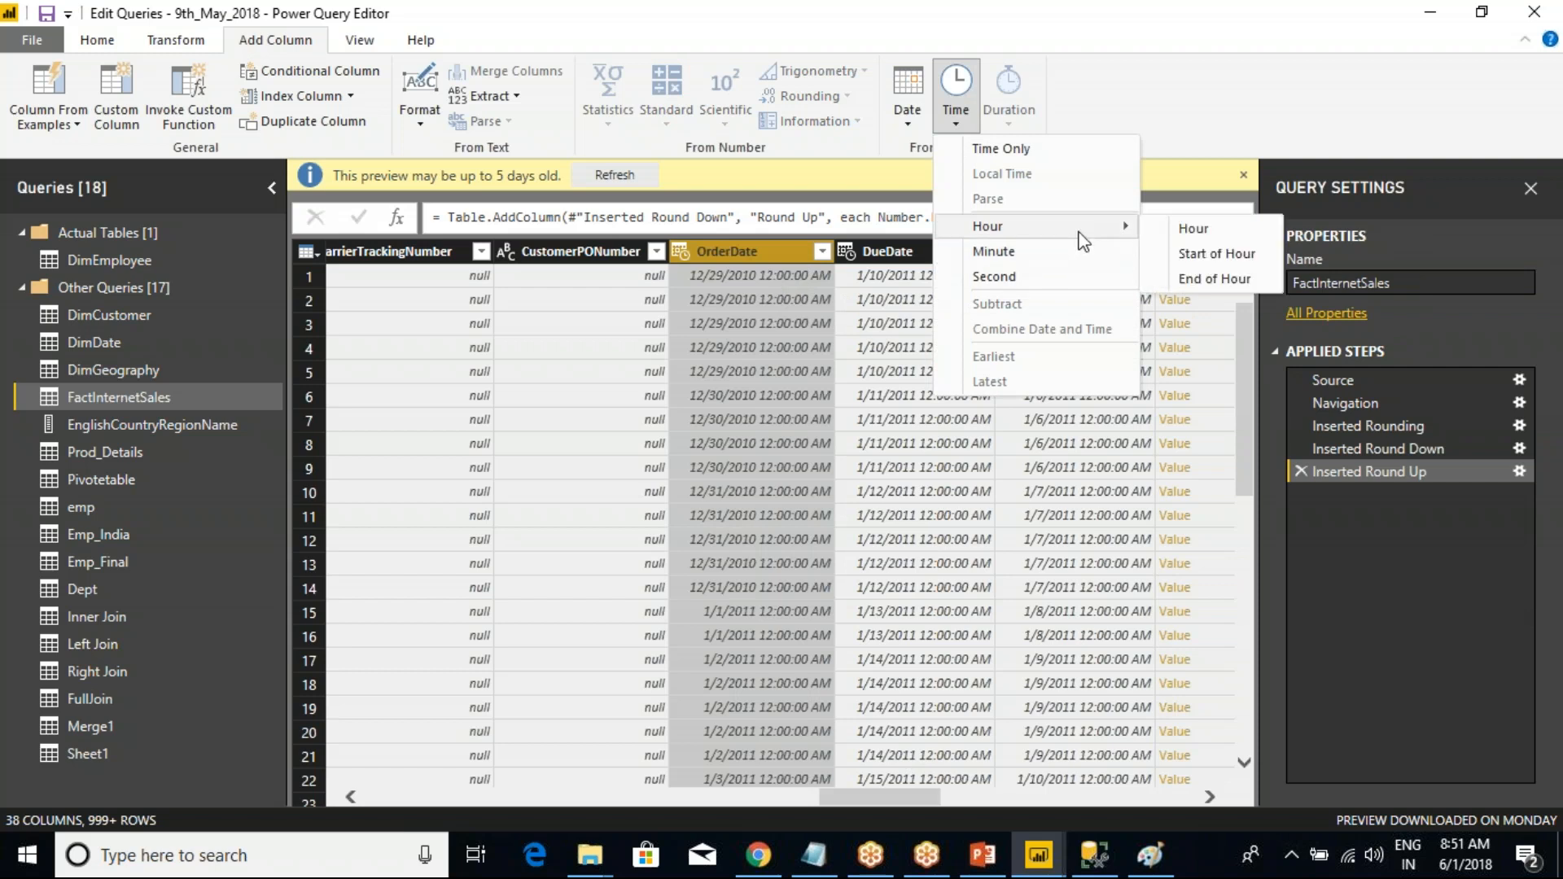
left_click(1227, 236)
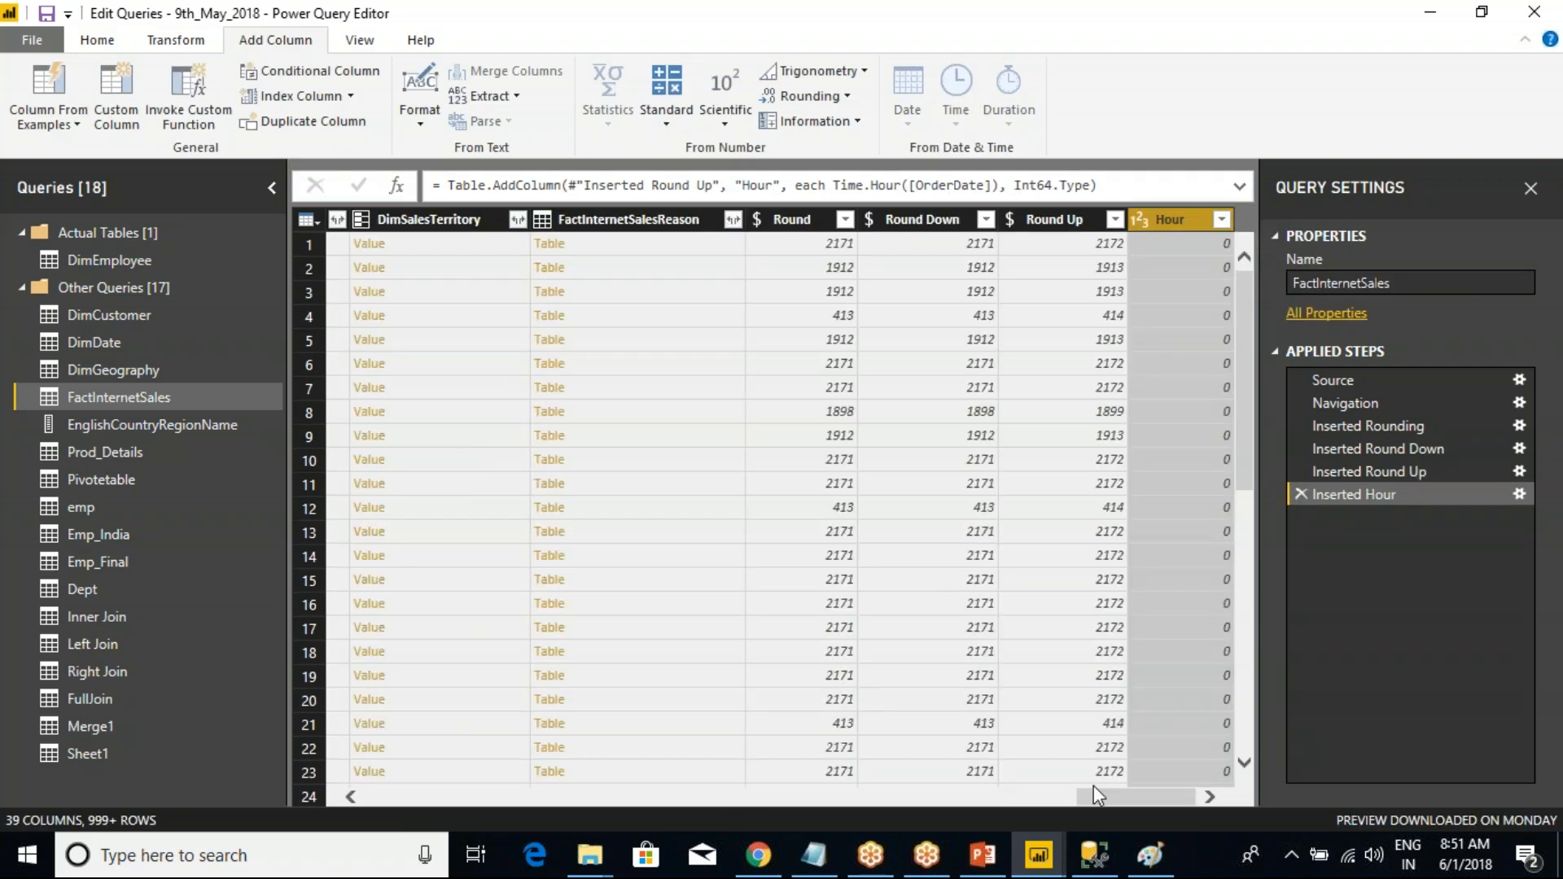
- Examine the values in the Hour column alongside the Round Up column
left_click(1093, 786)
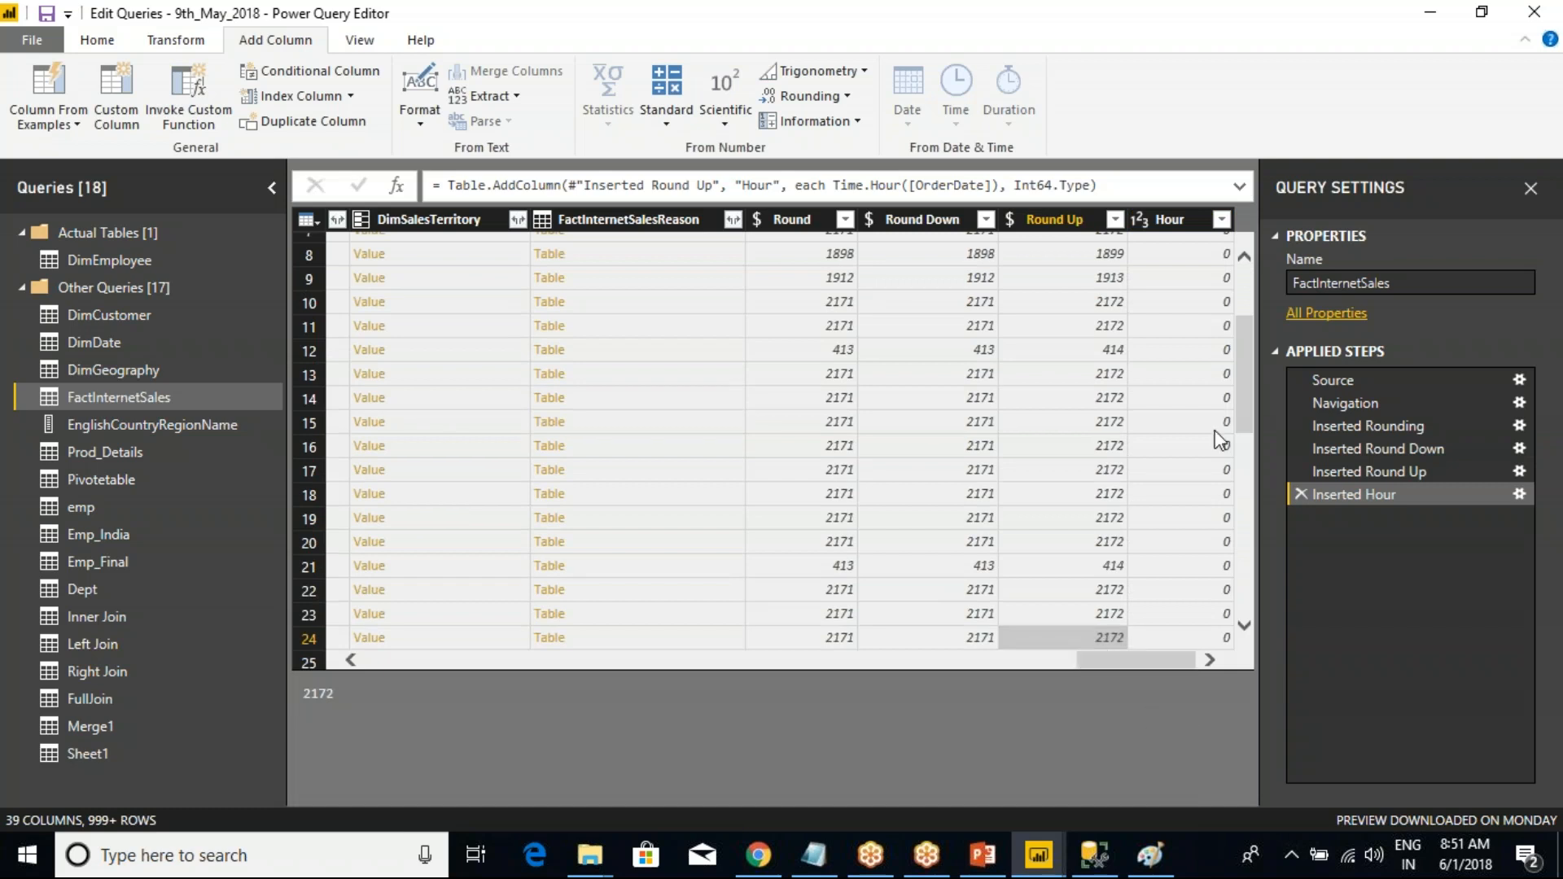
left_click(1178, 253)
scroll(1190, 318, "up", 3)
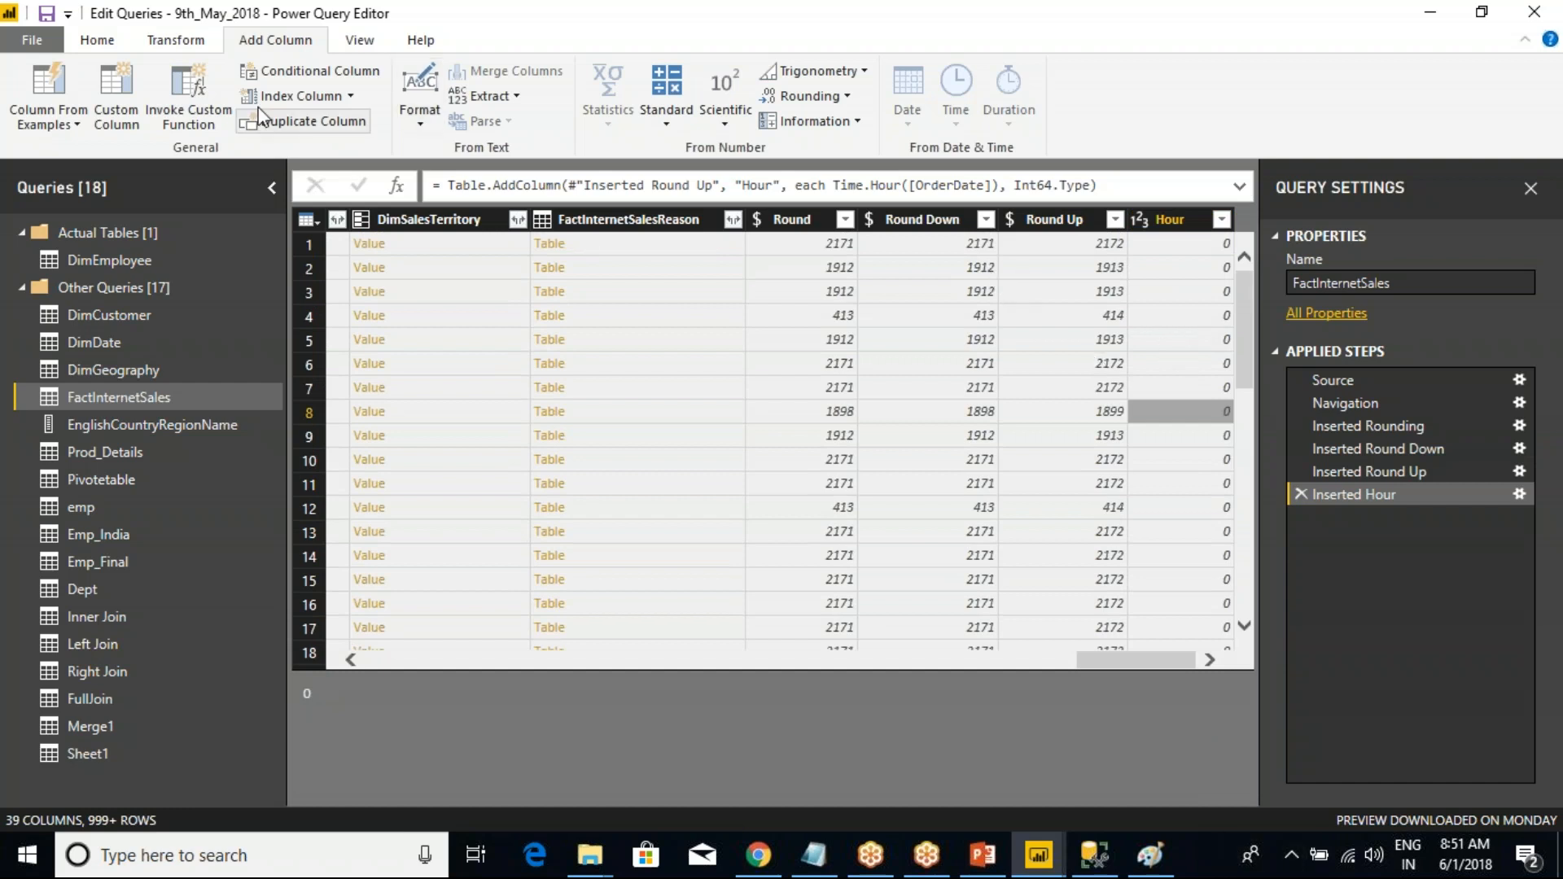
- Switch to the Class Notes file in Notepad, mark the add Column entry as Done, and return to Power Query Editor
left_click(814, 856)
left_click(366, 620)
type("Done")
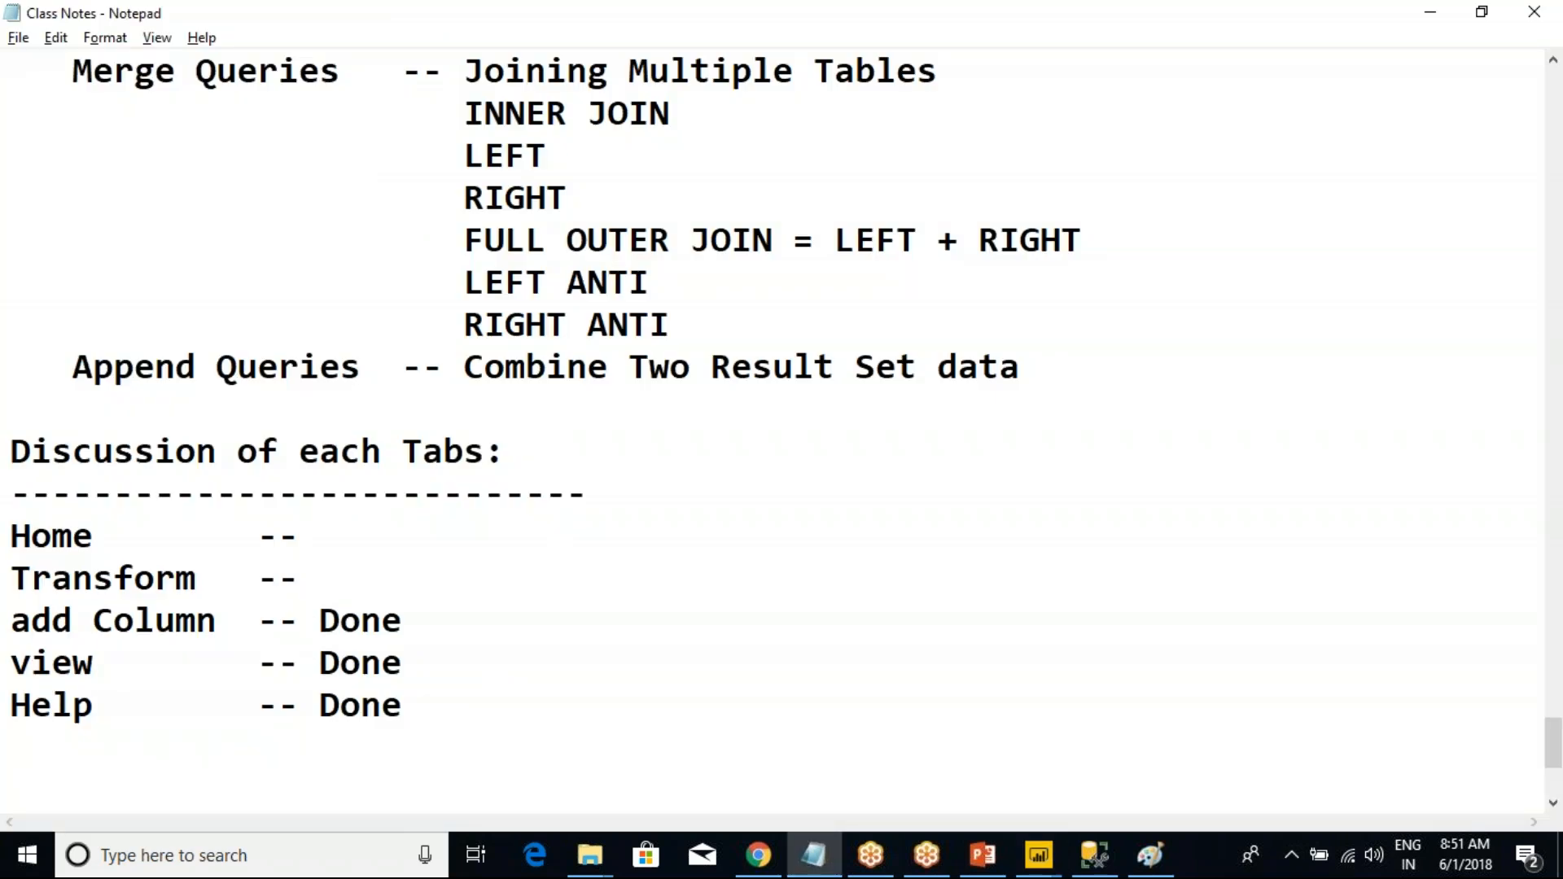
key("alt+Tab")
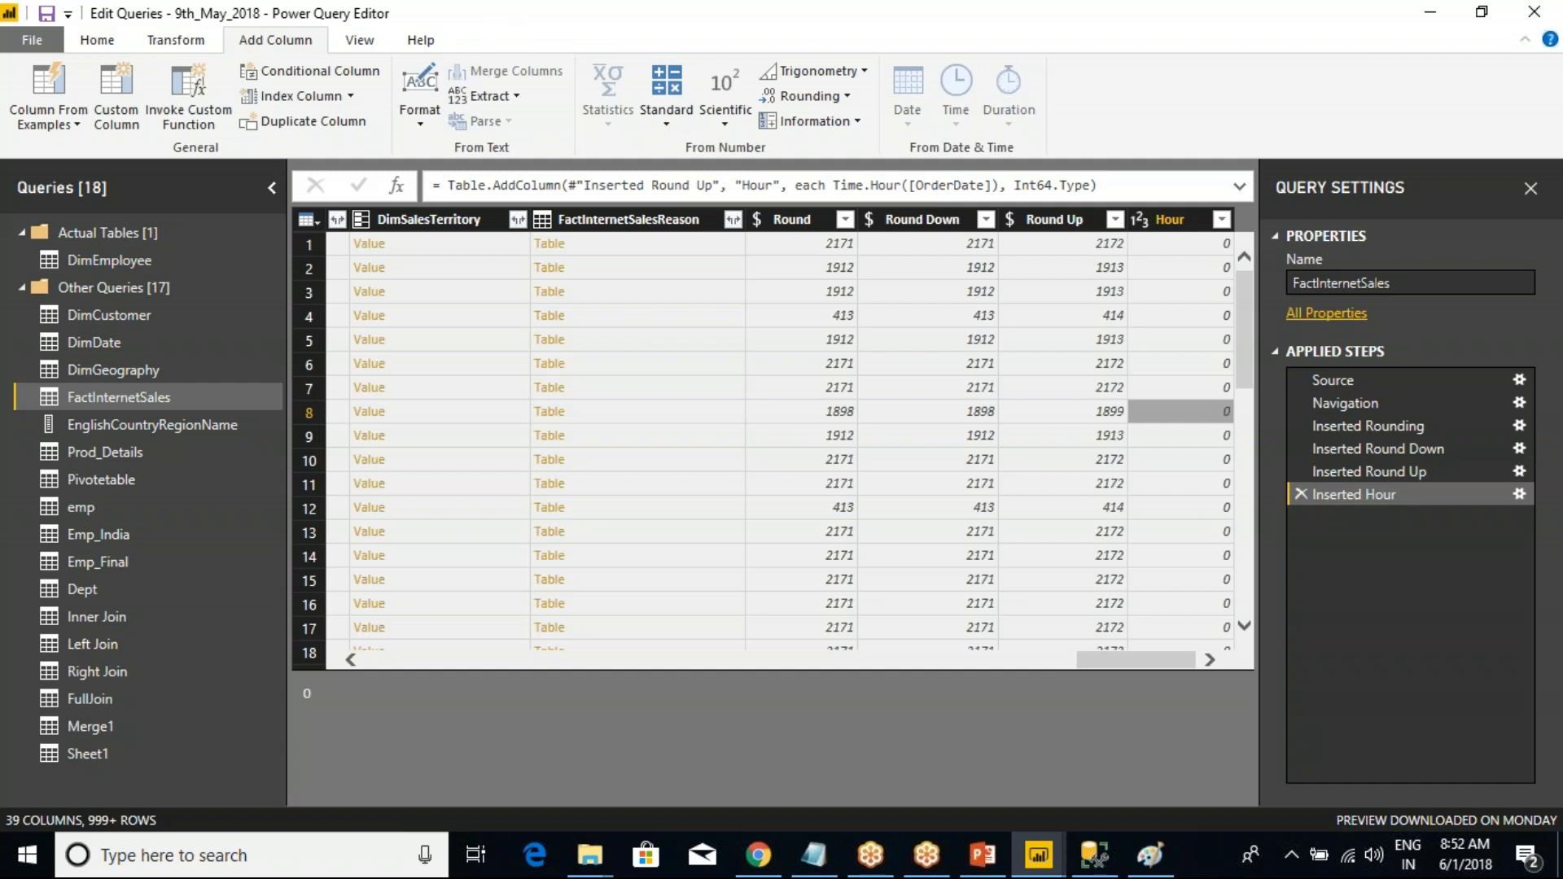
mouse_move(894, 871)
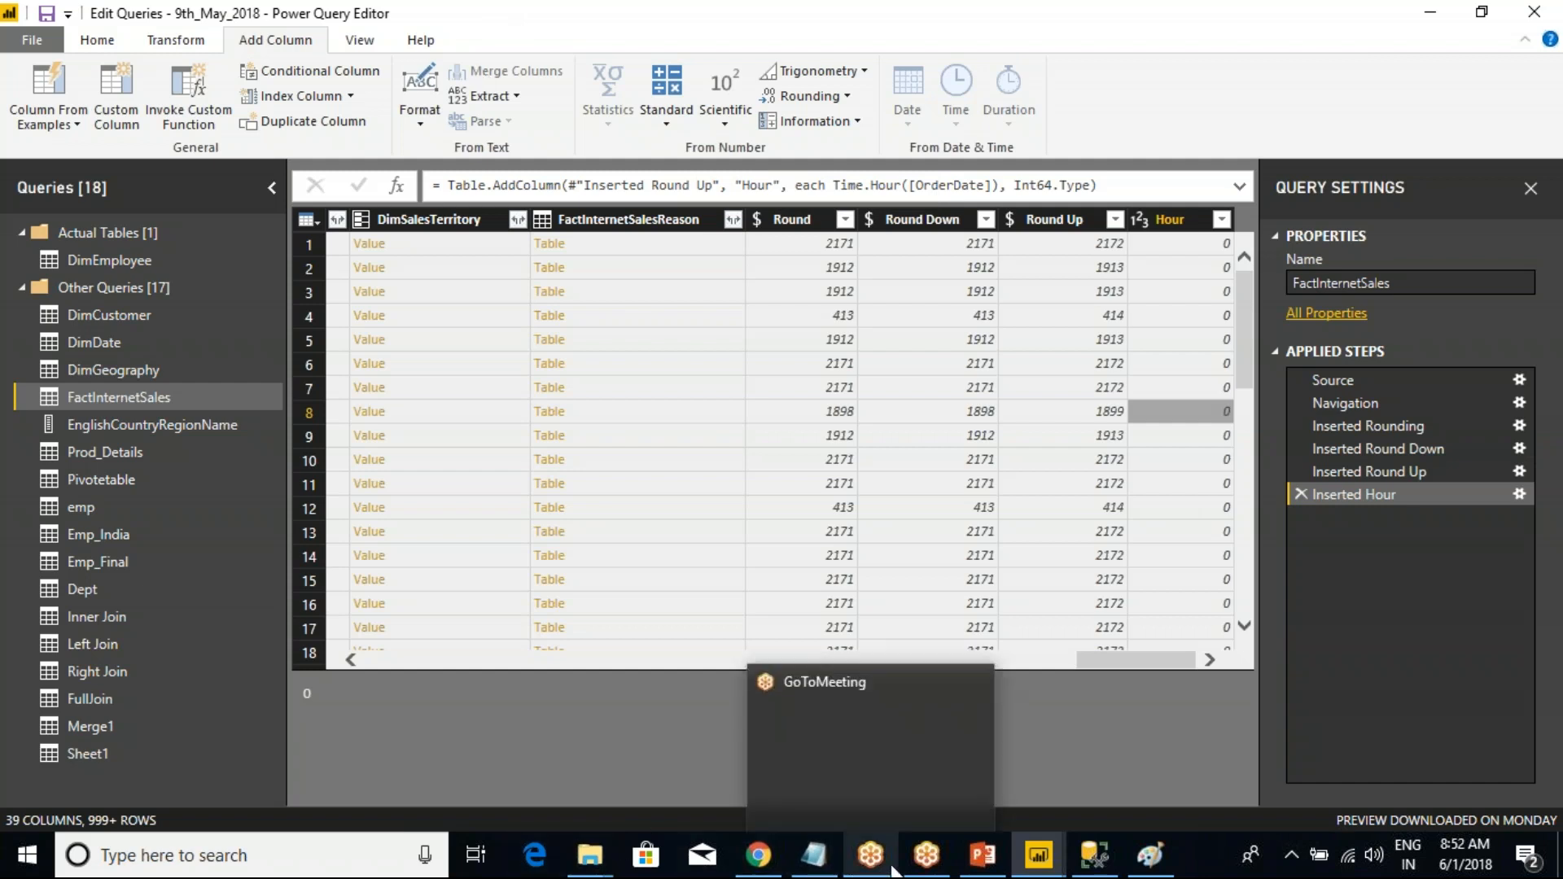
left_click(927, 855)
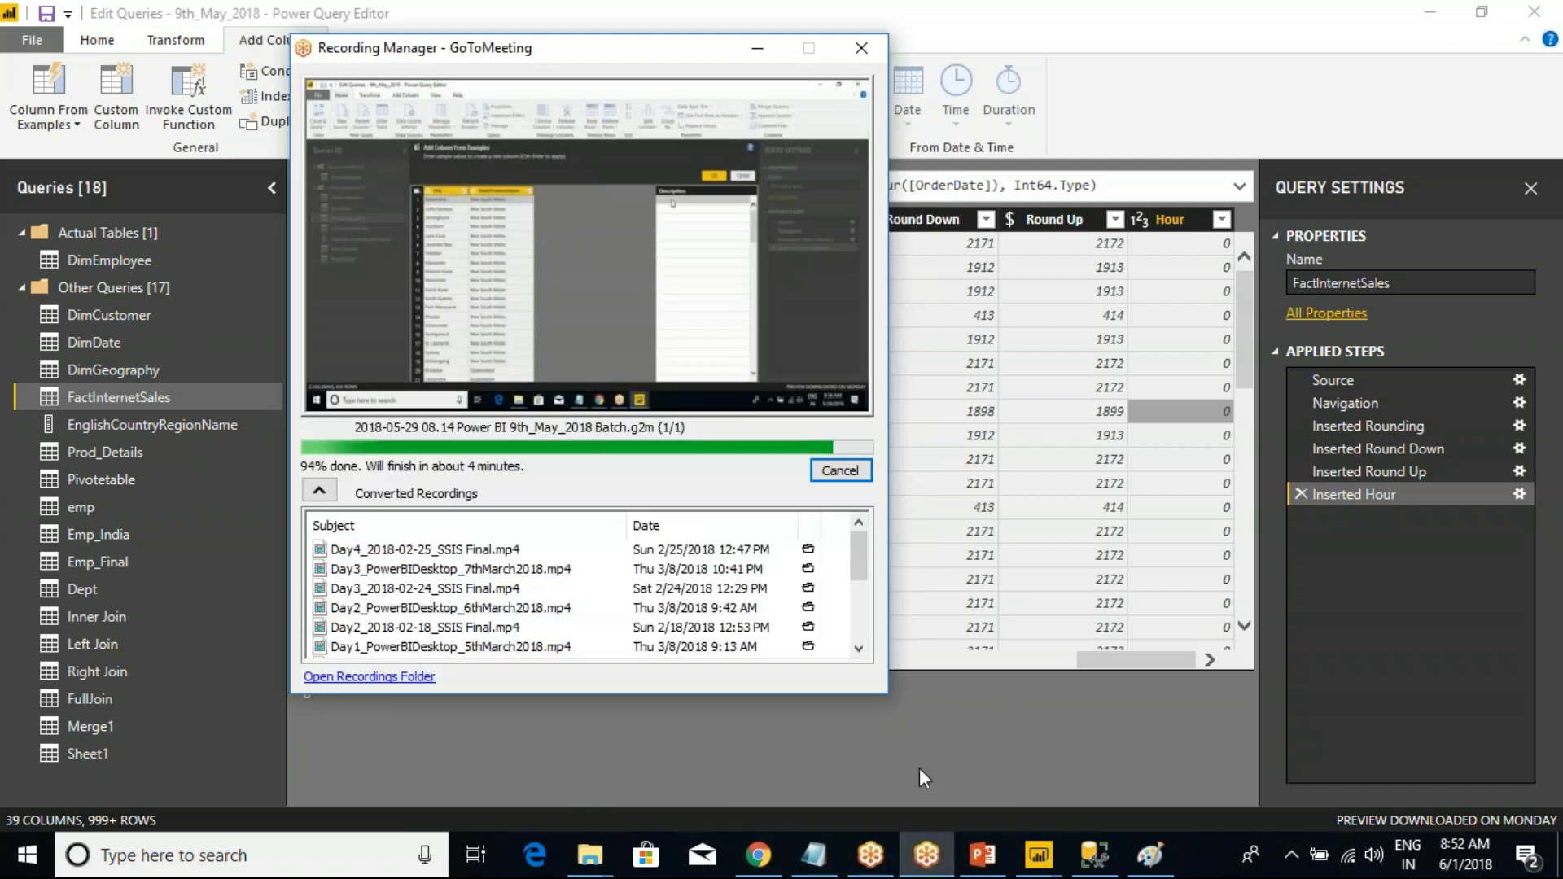
left_click(964, 723)
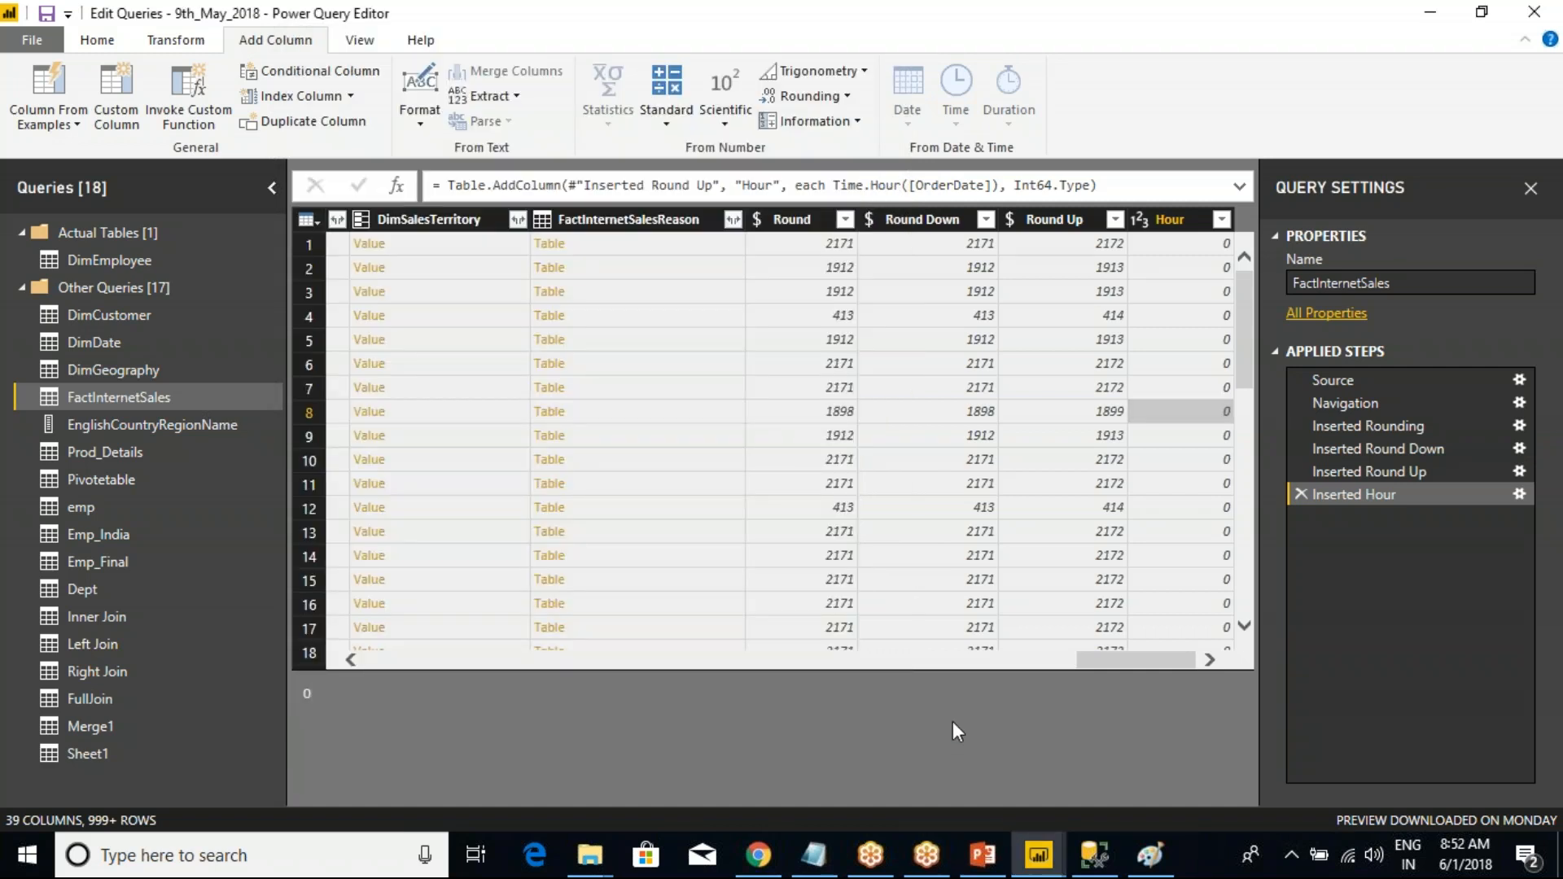
- Point out the Close & Apply, New Source, Recent Sources and Enter Data commands with red on-screen annotations
left_click(114, 45)
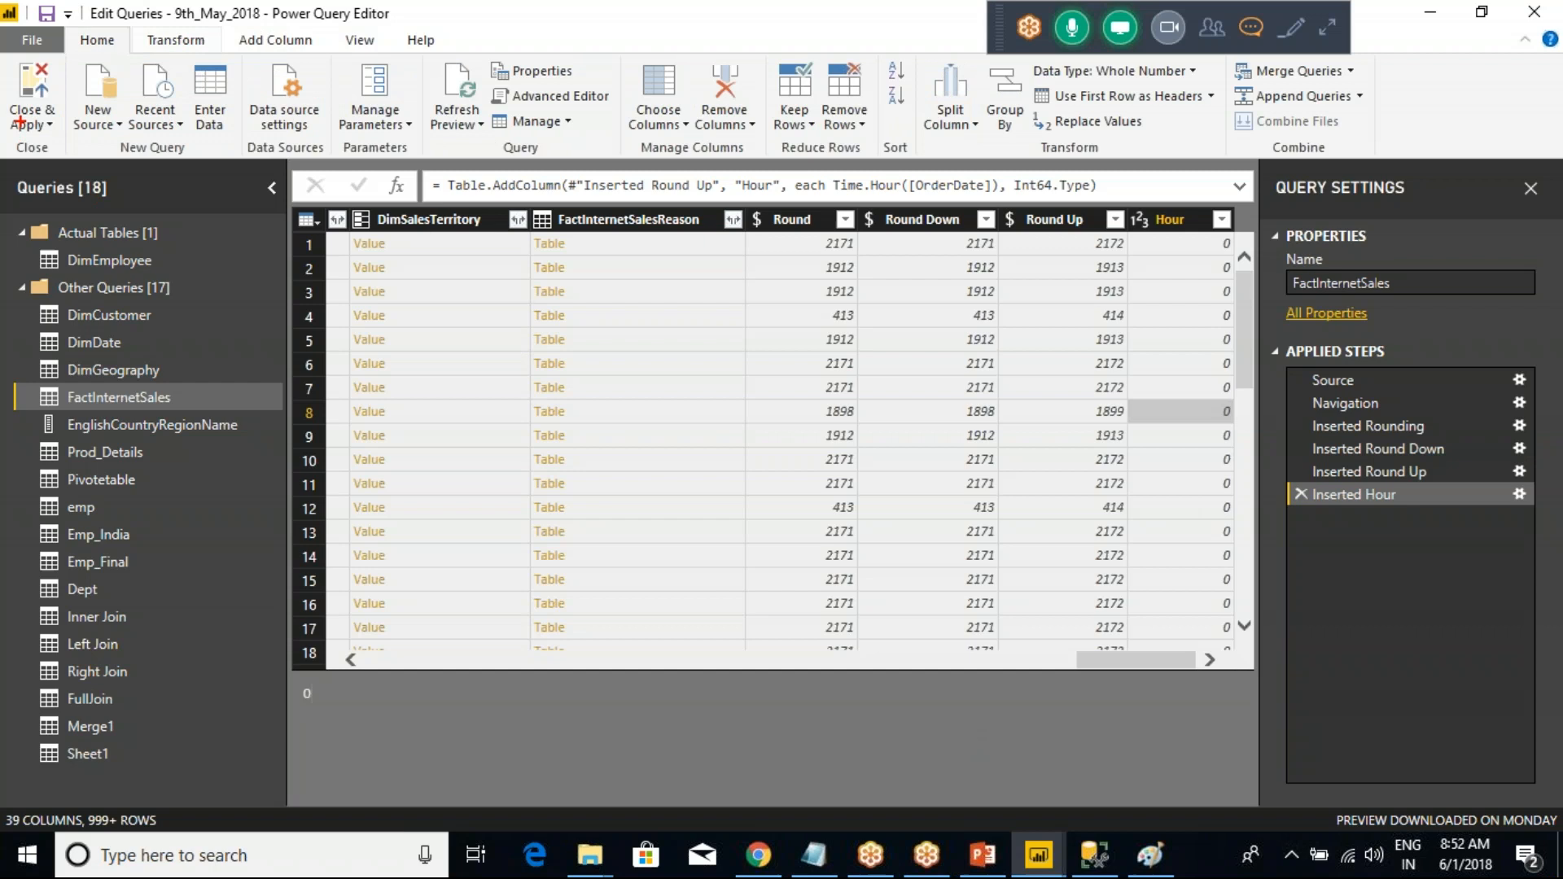
left_click_drag(4, 57, 85, 234)
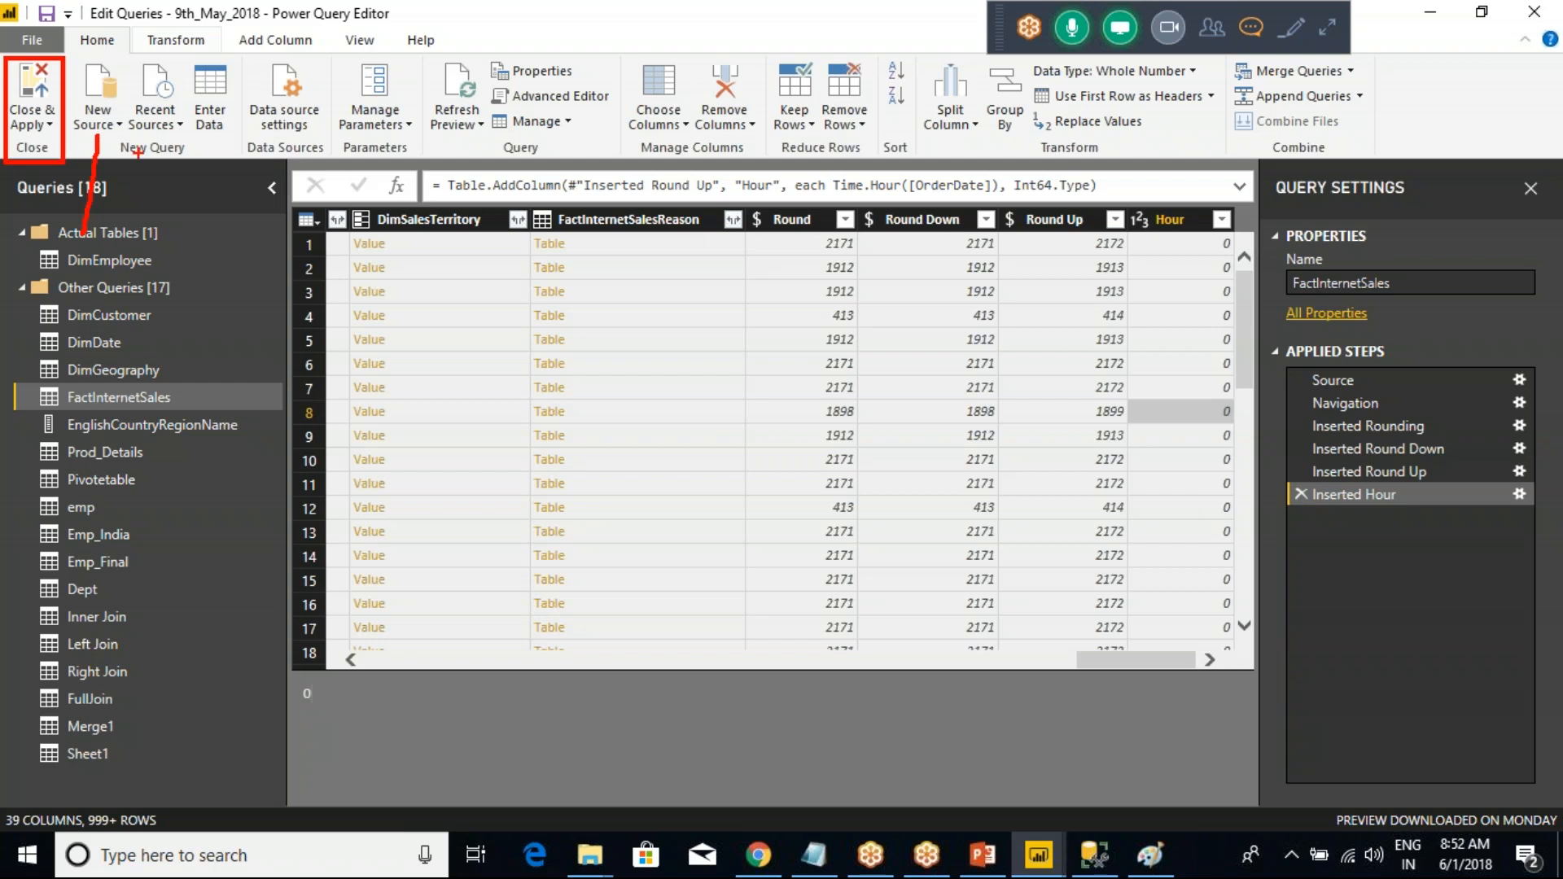
left_click_drag(148, 128, 150, 213)
left_click_drag(208, 129, 208, 181)
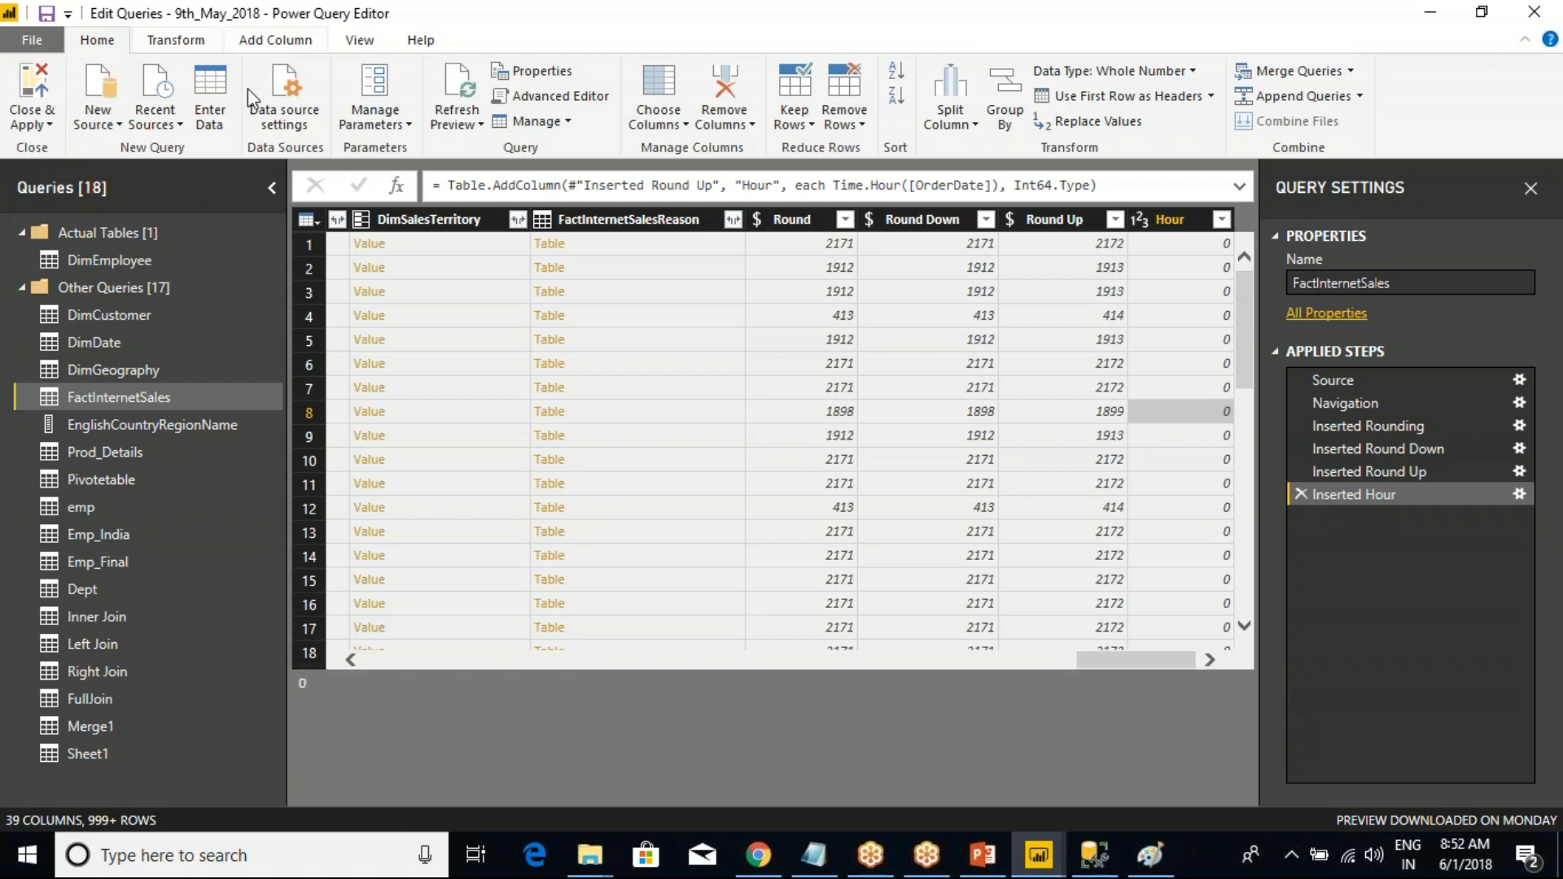
- Review the current file's data sources, AdventureWorksDW2017 and emp.xlsx, in relation to the FactInternetSales and Sheet1 queries
left_click(284, 106)
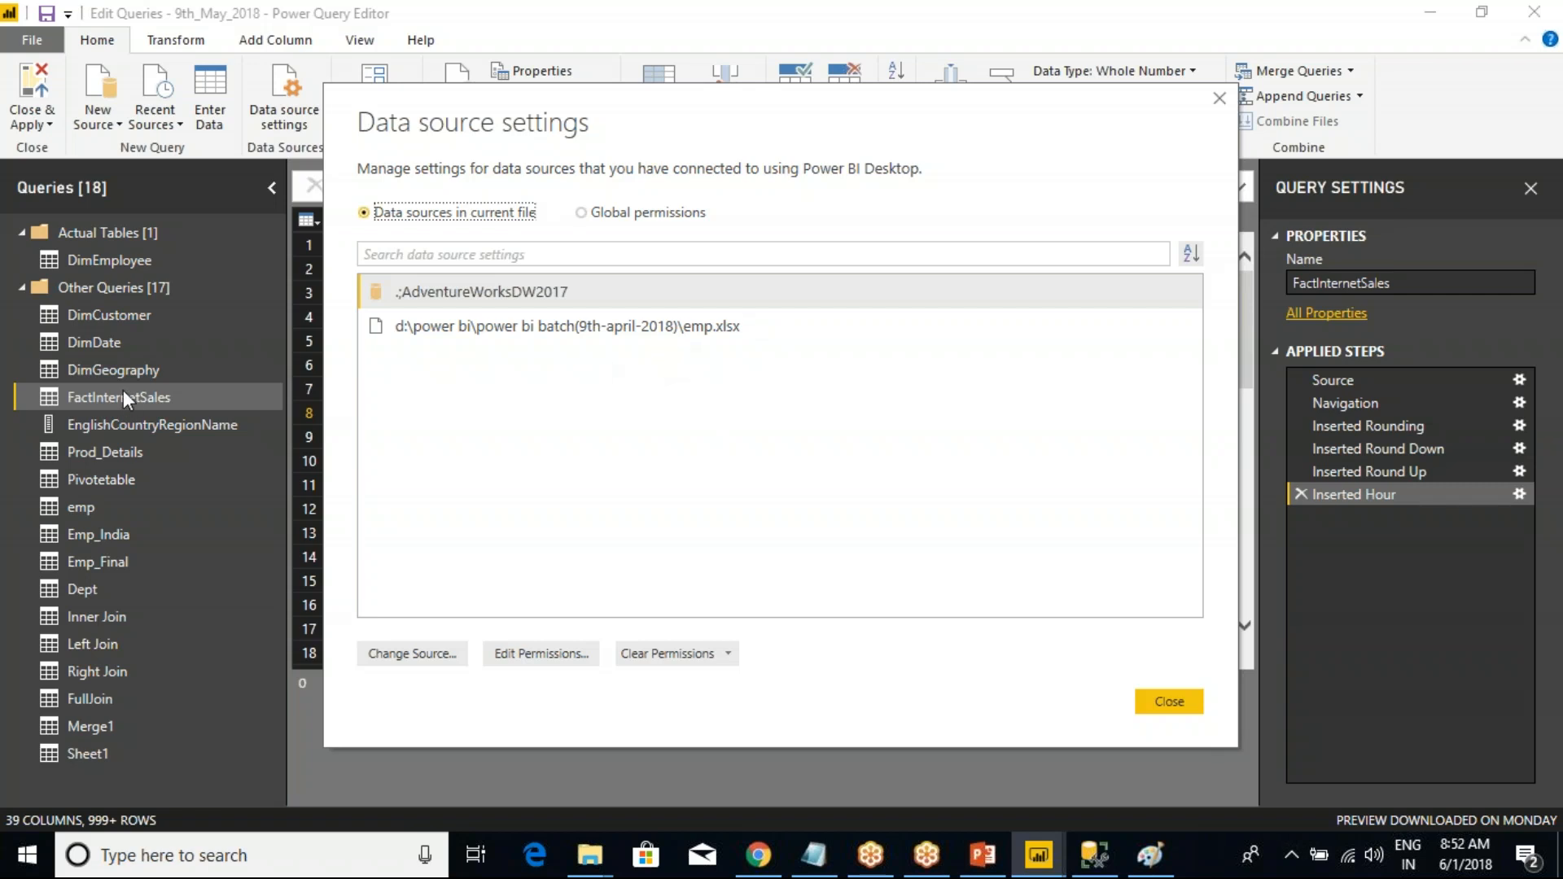
left_click(1219, 98)
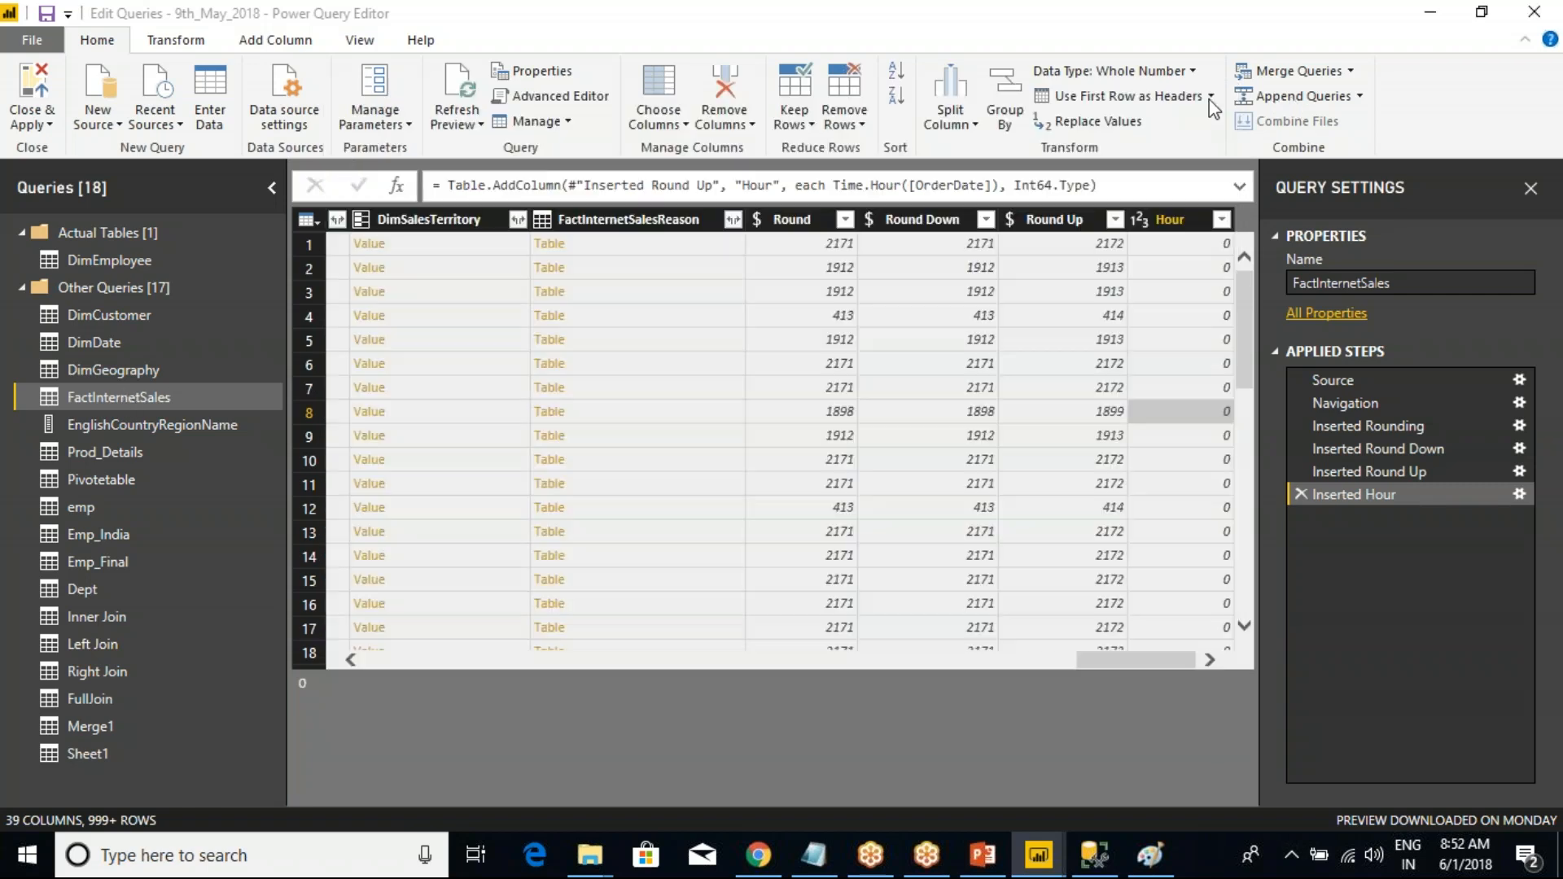
left_click(73, 754)
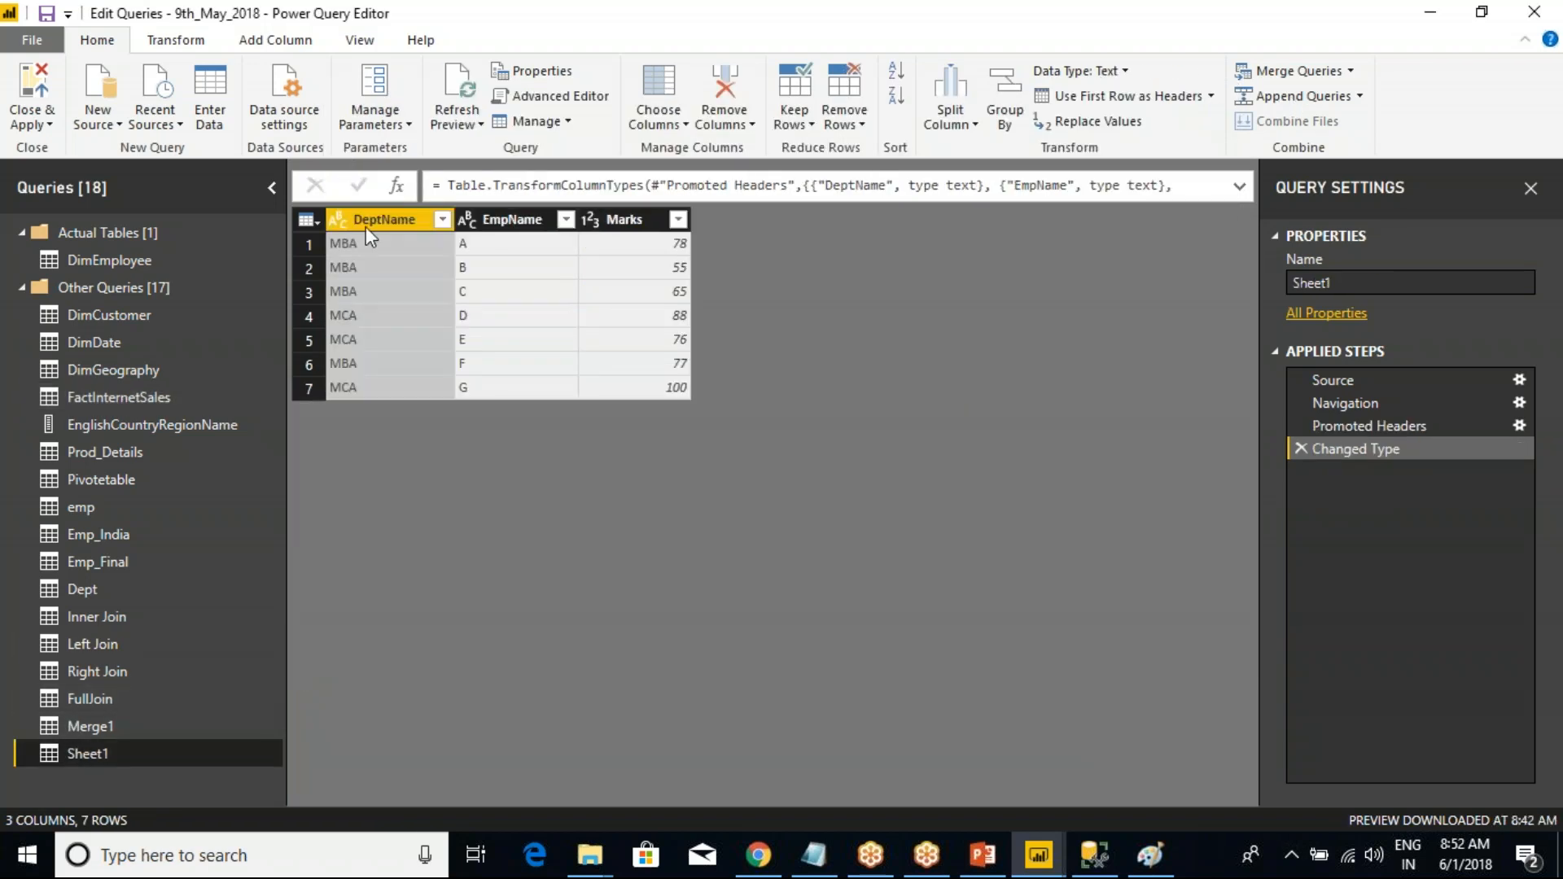
left_click(284, 110)
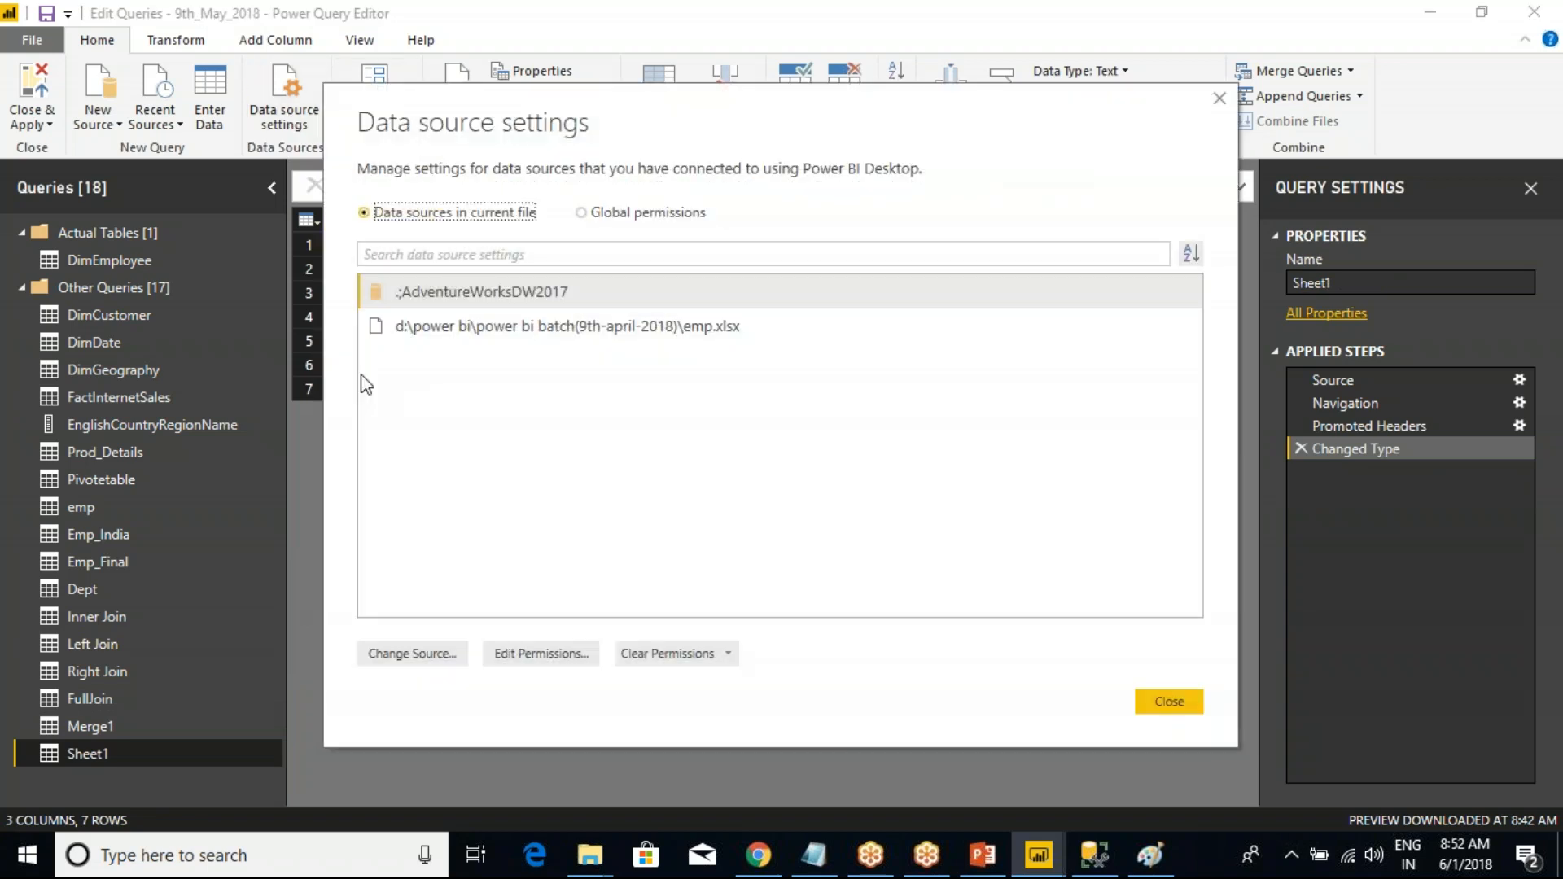
left_click(468, 330)
left_click(479, 299)
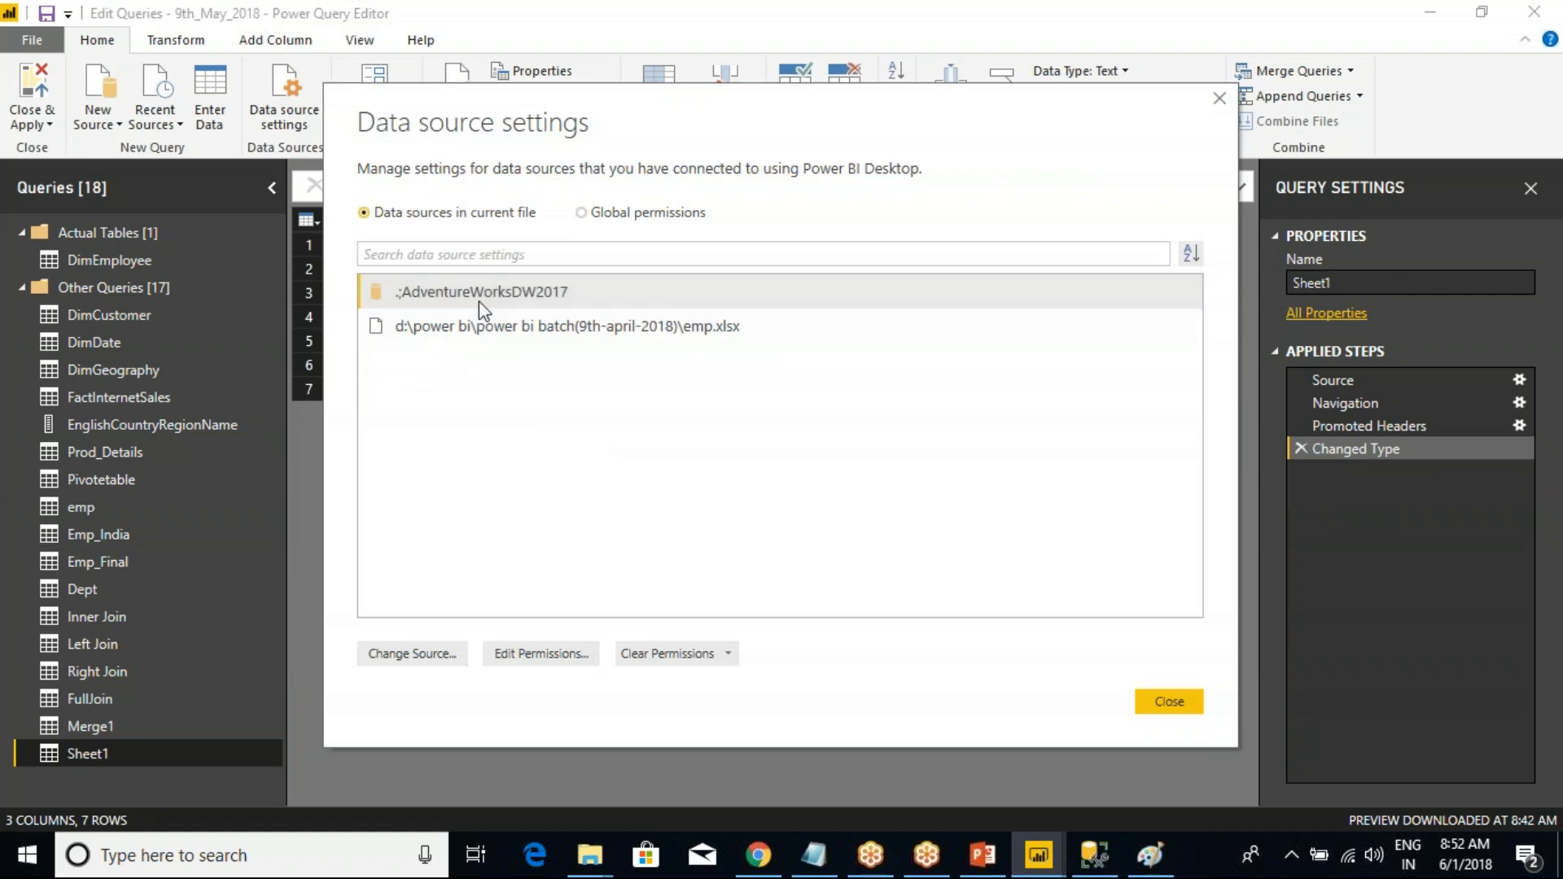
left_click(448, 322)
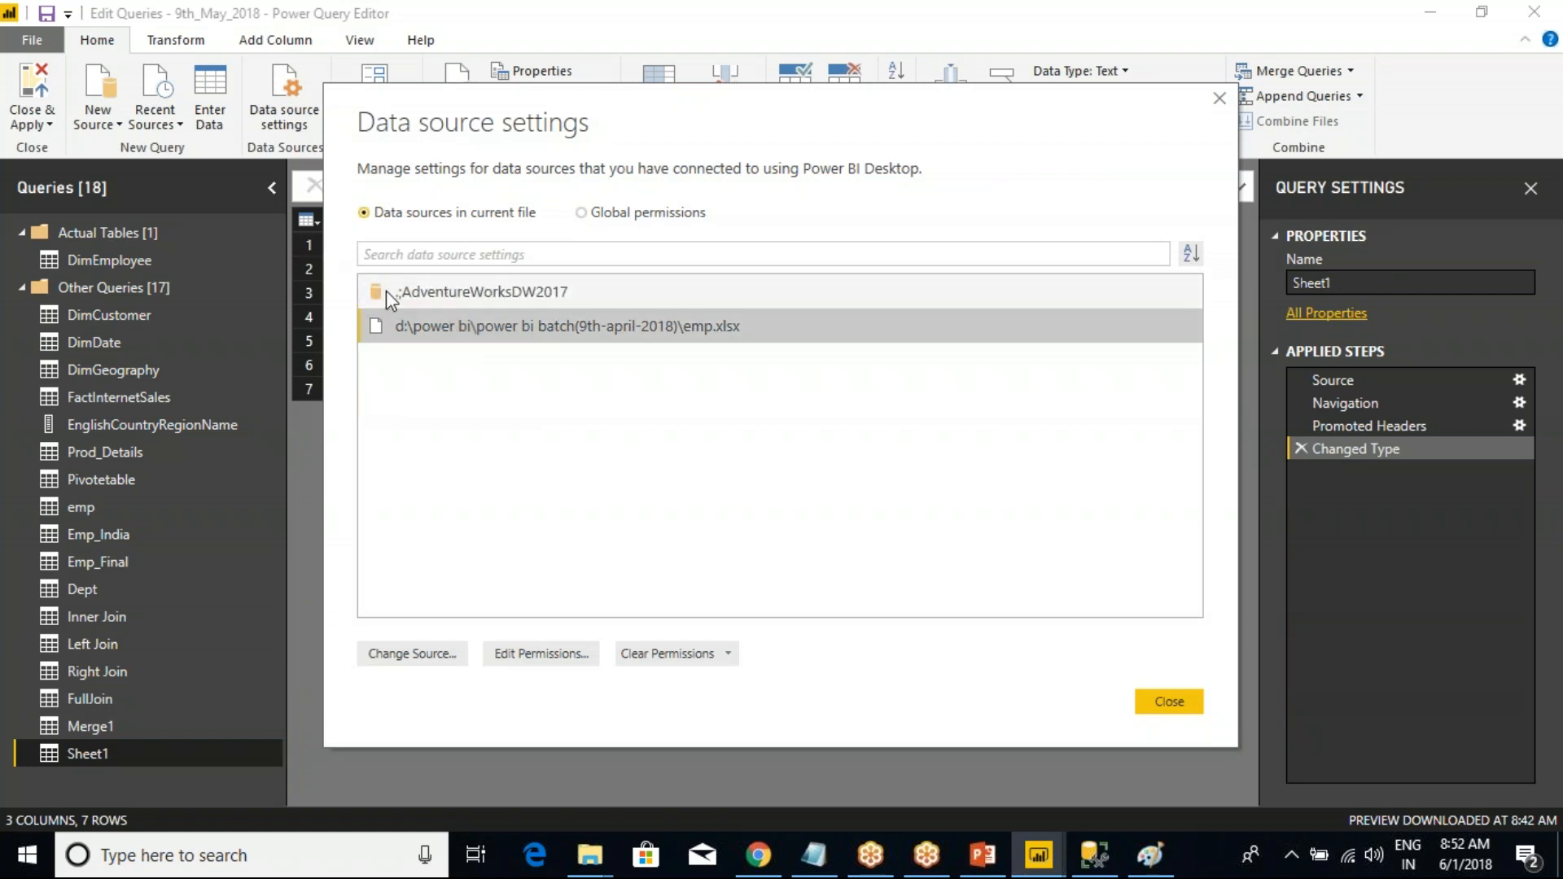
left_click(497, 293)
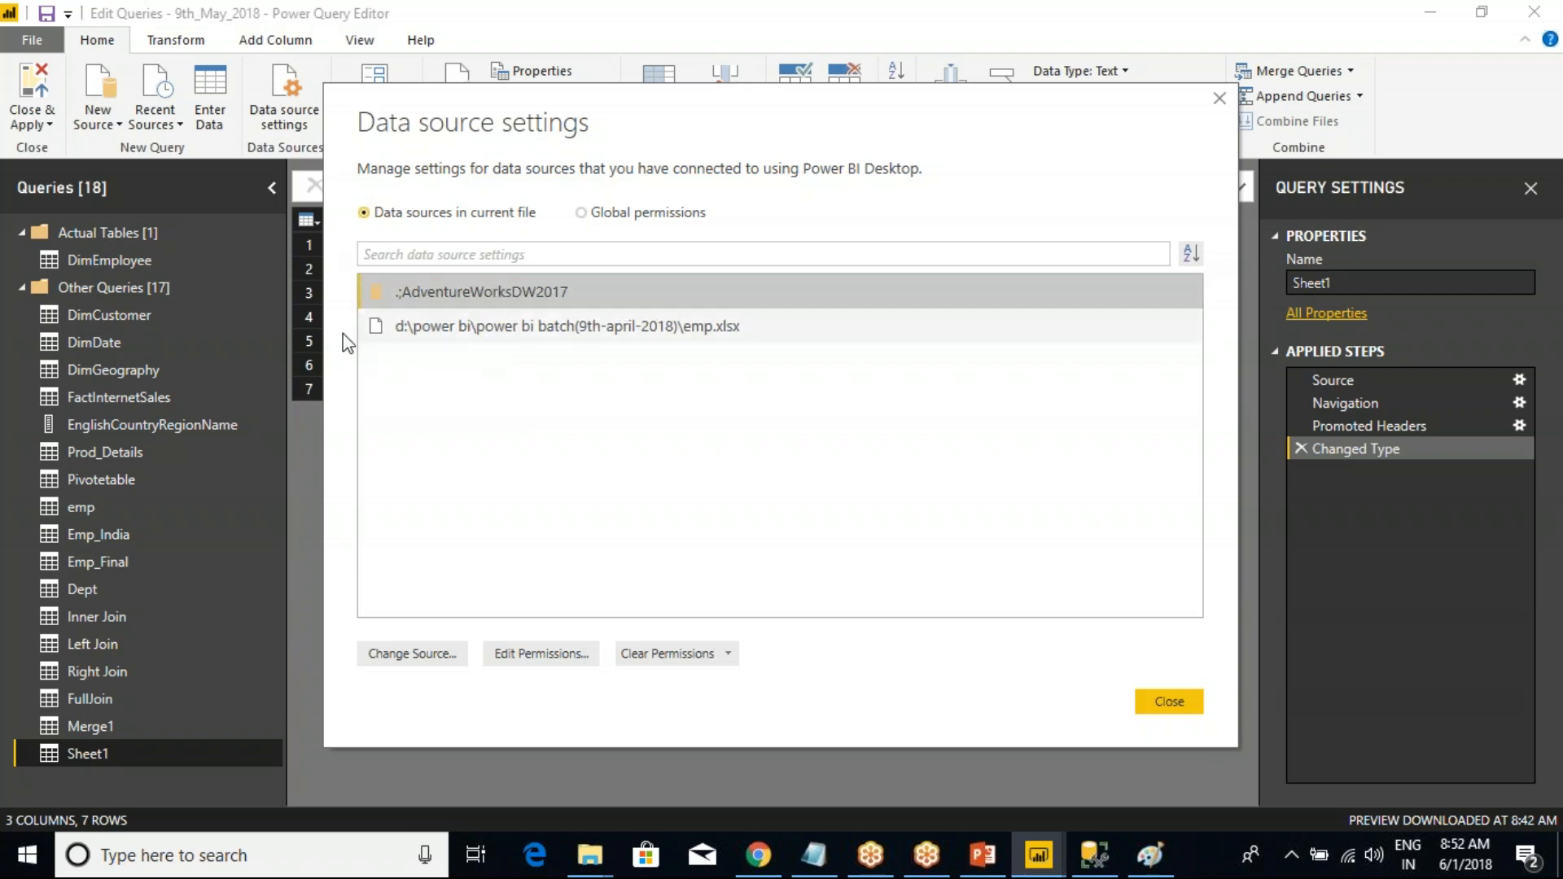
left_click(475, 333)
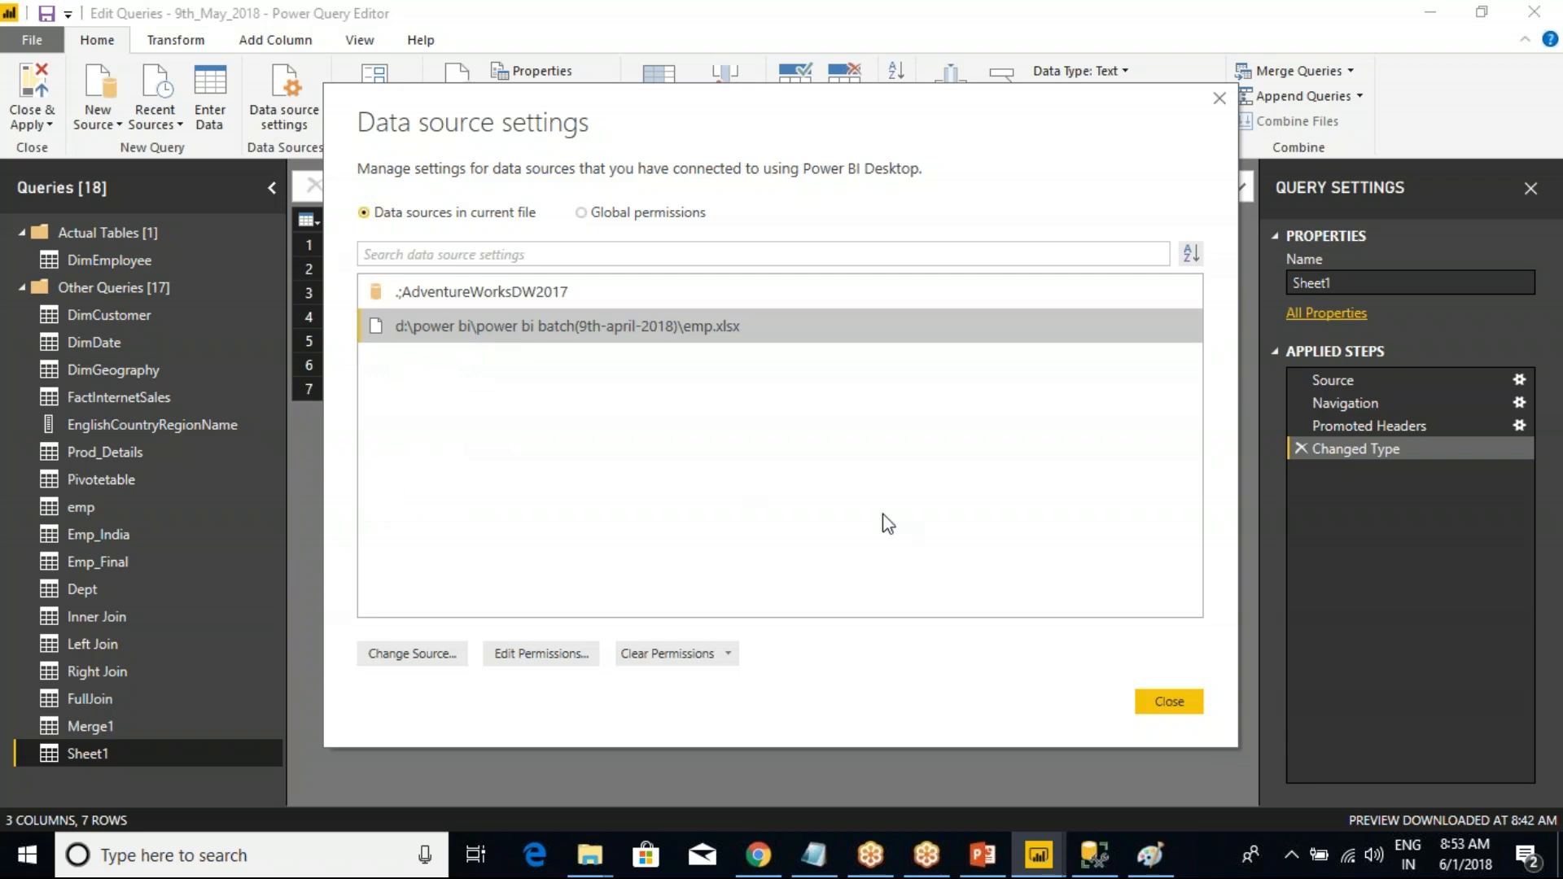
left_click(1143, 703)
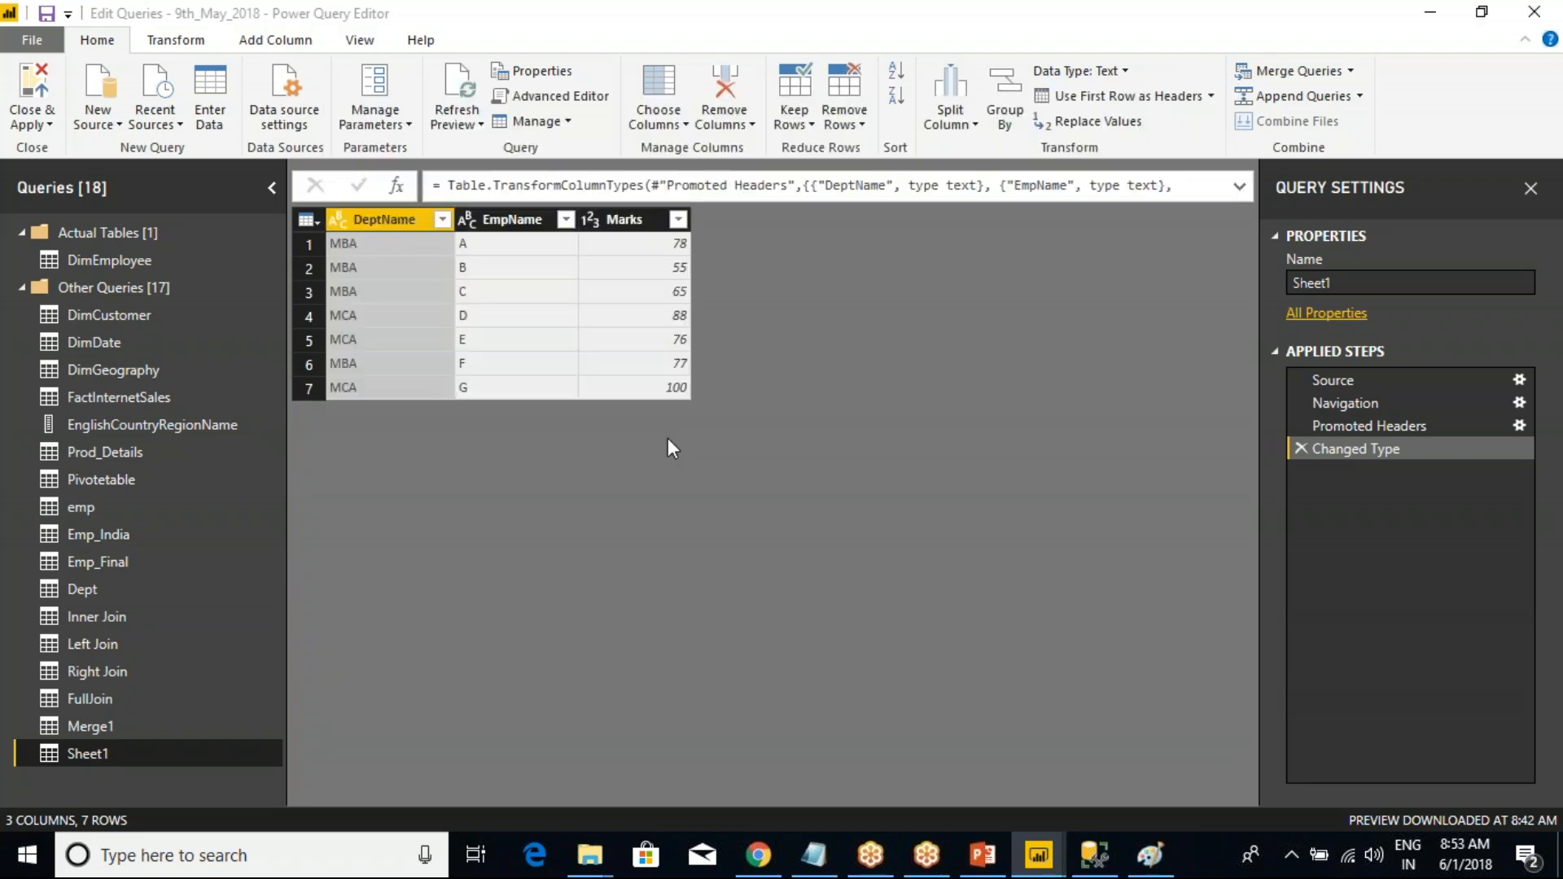
- Review the available parameter management and preview refresh options for the Sheet1 query
left_click(408, 124)
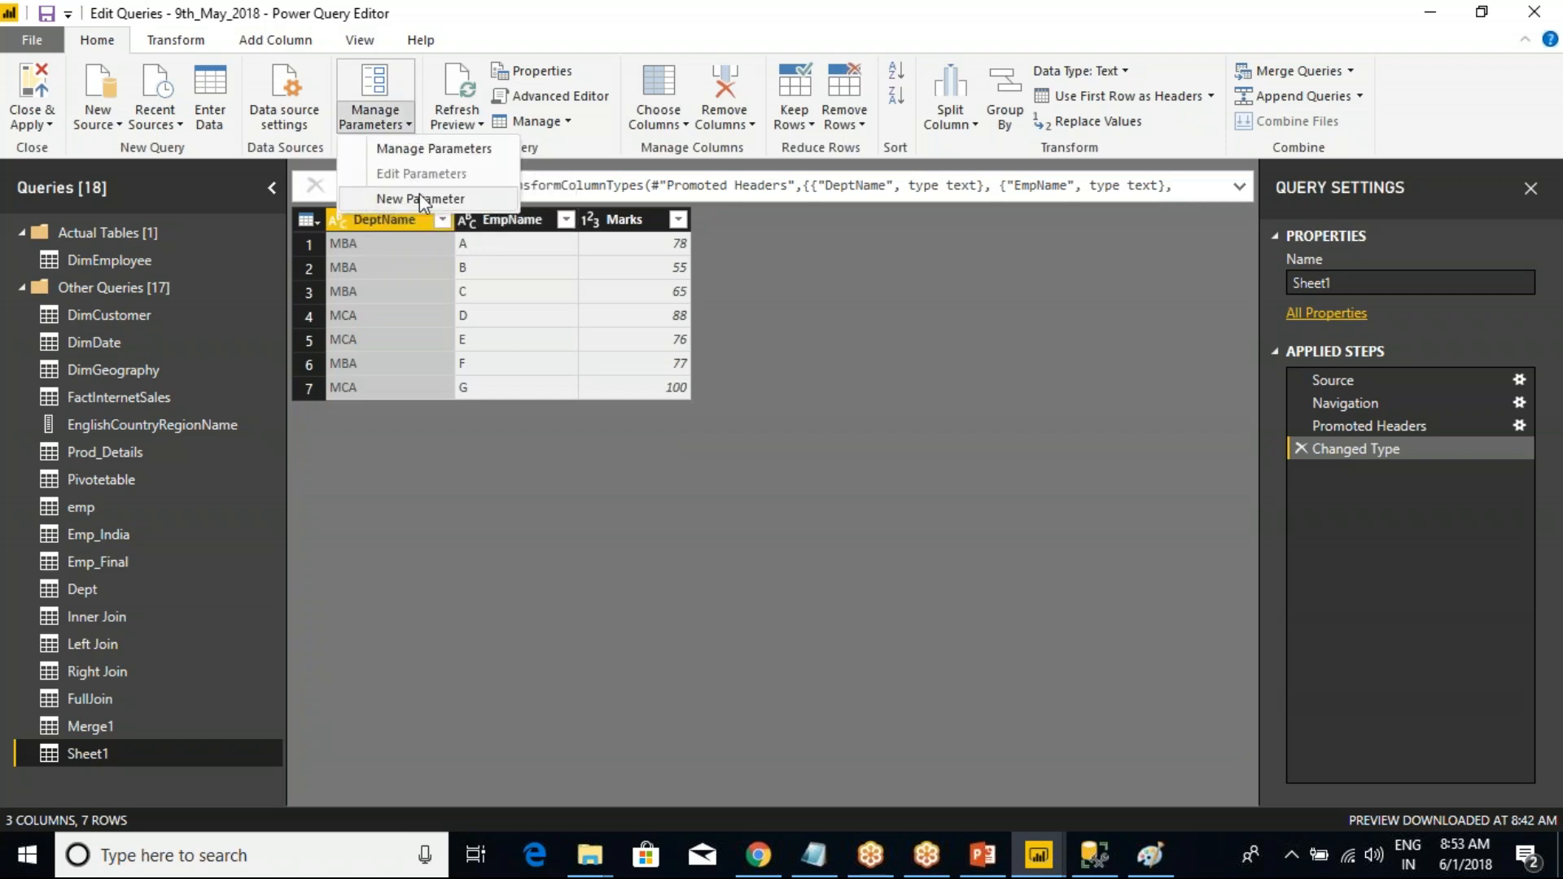
left_click(912, 386)
left_click(456, 118)
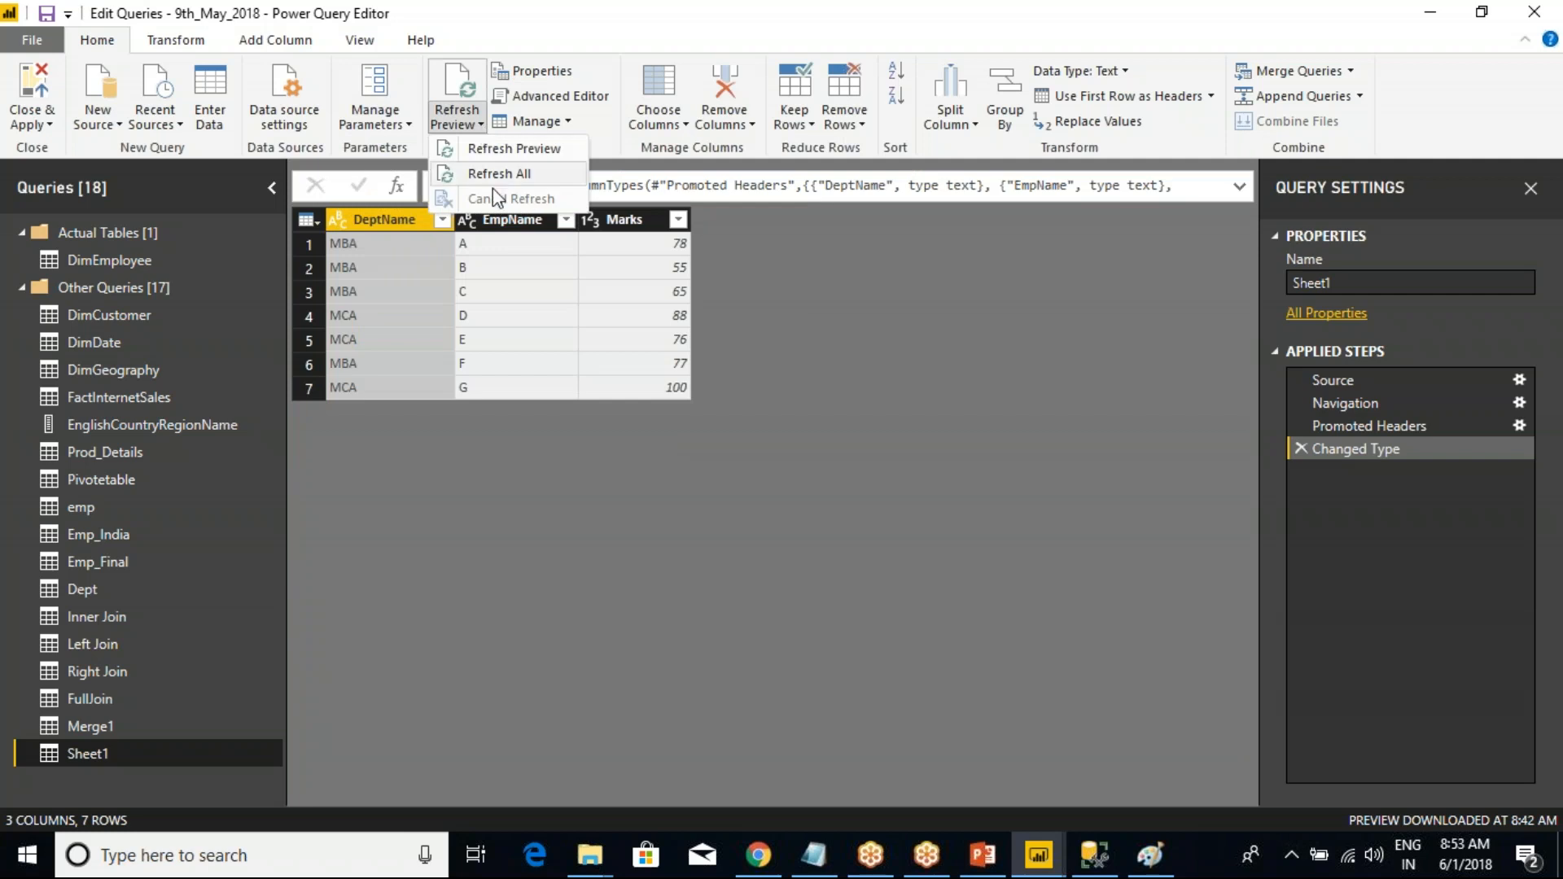
left_click(788, 261)
- Review the Sheet1 query's properties and its code in the Advanced Editor without changing anything
left_click(534, 71)
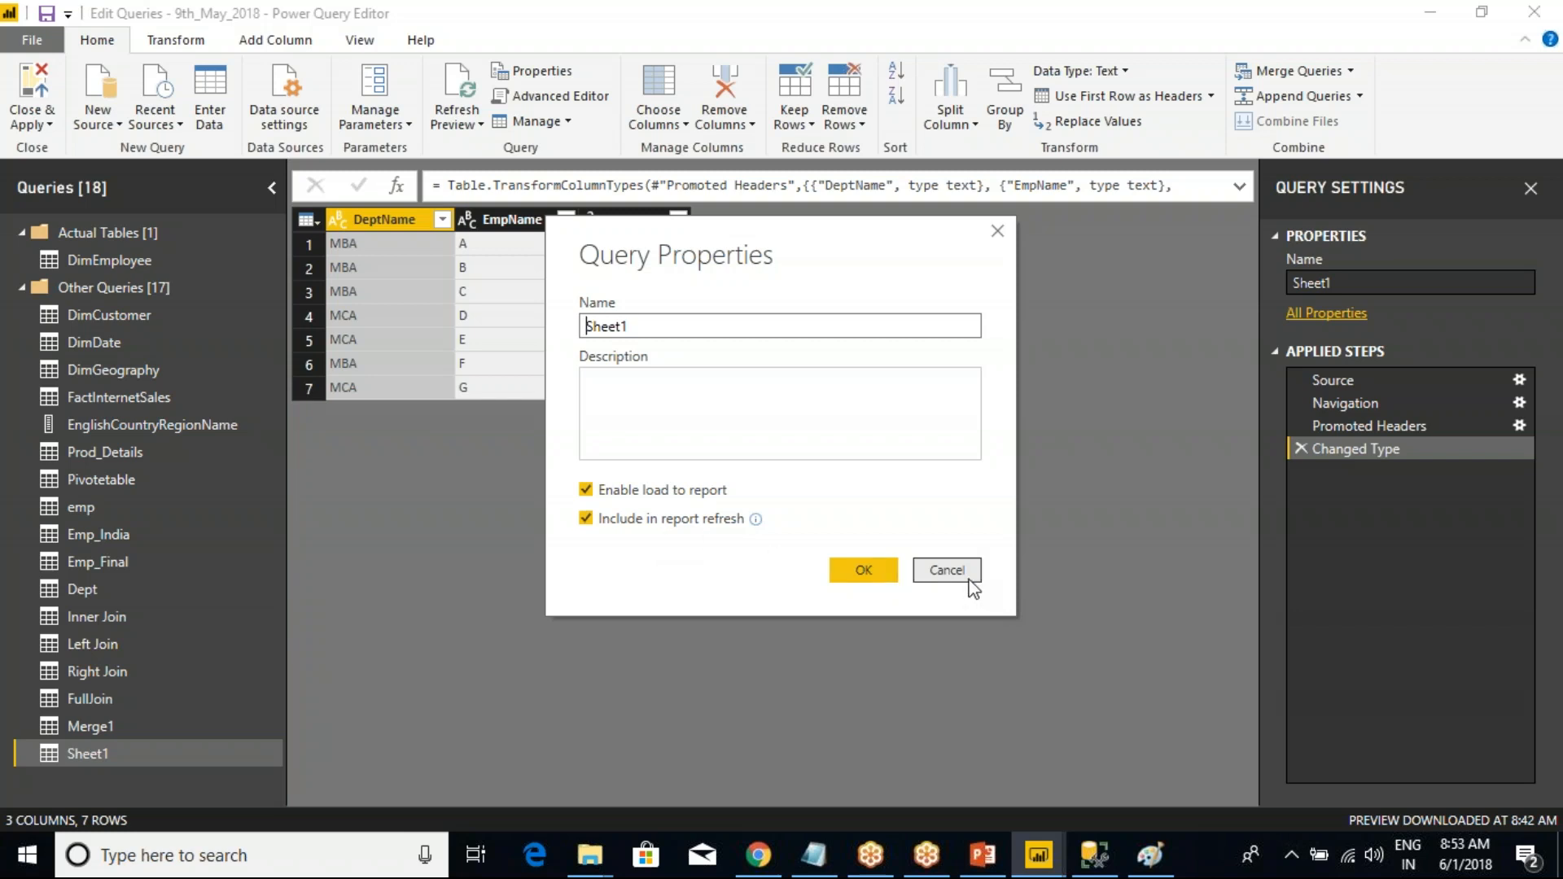
left_click(947, 570)
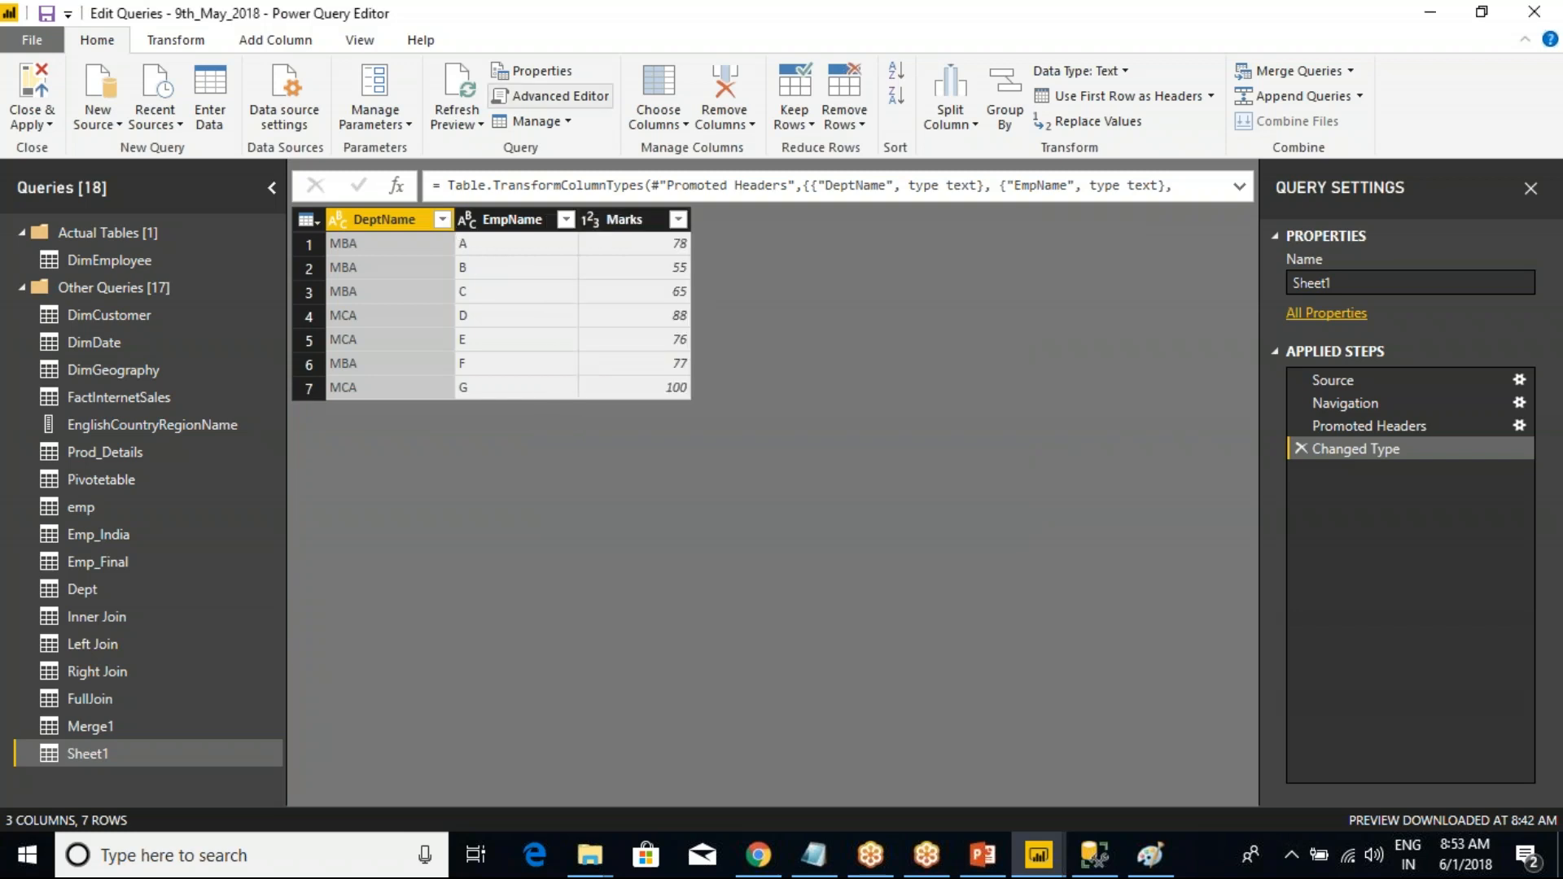
left_click(576, 97)
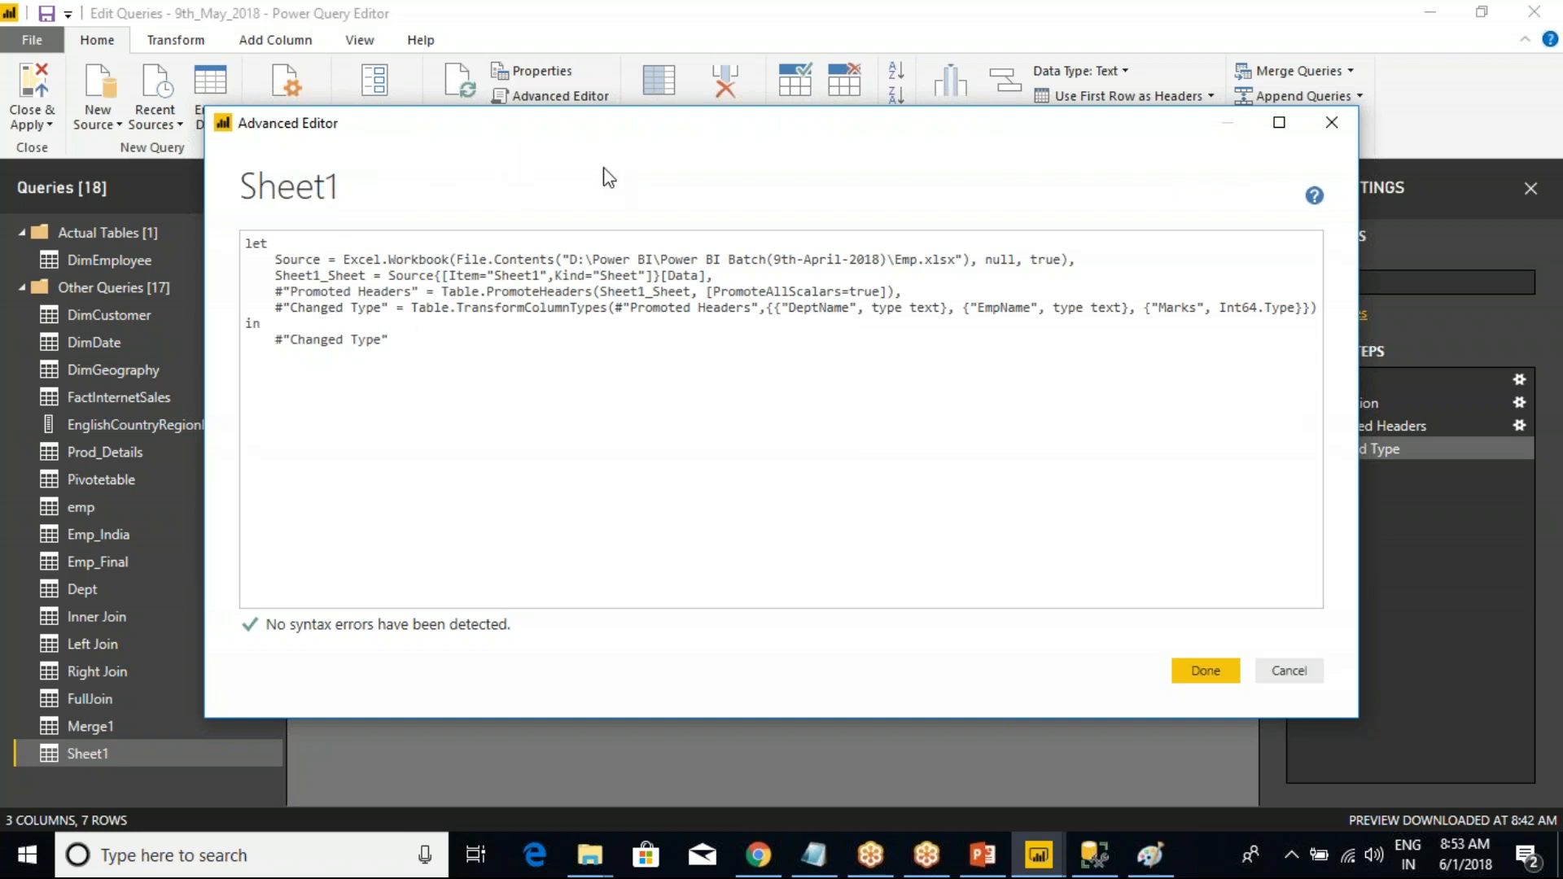
left_click(1332, 123)
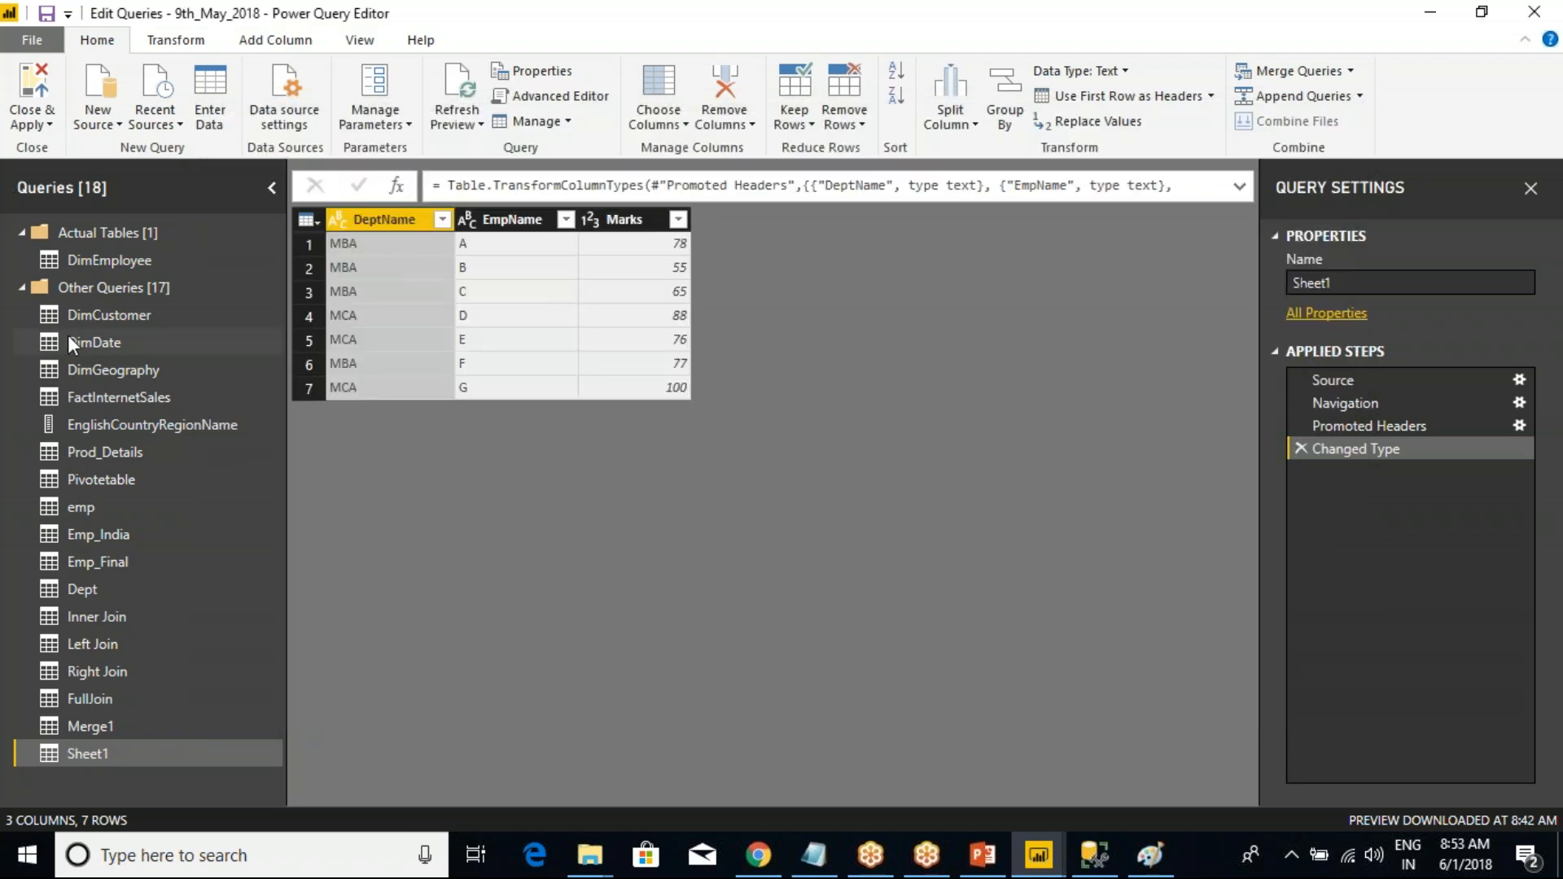
- Look at the DimEmployee query's code in the Advanced Editor and close it unchanged
left_click(98, 259)
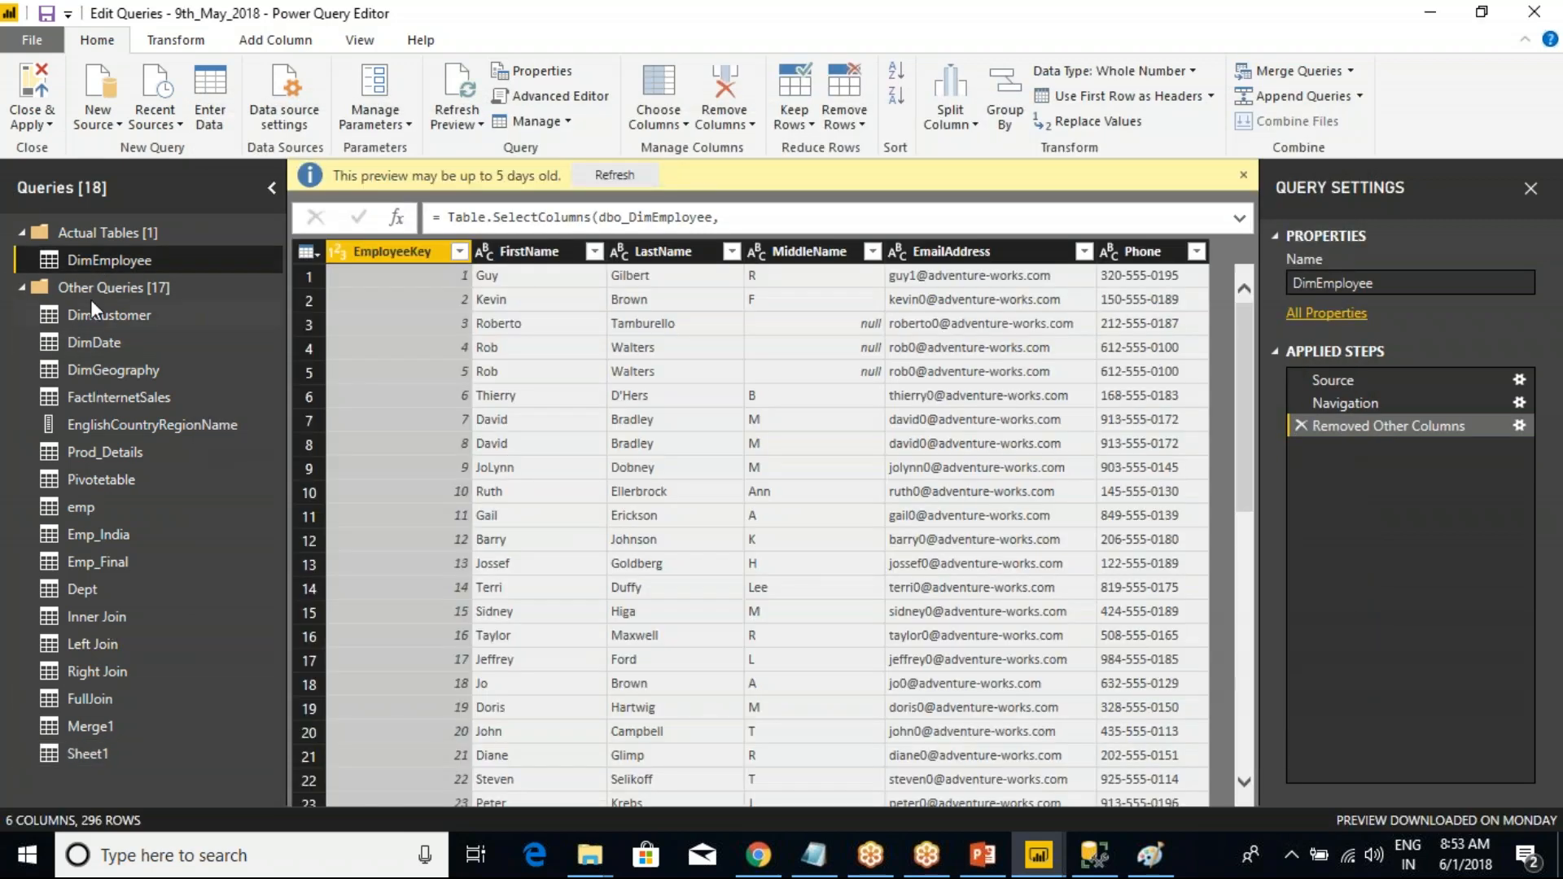
right_click(94, 261)
left_click(159, 642)
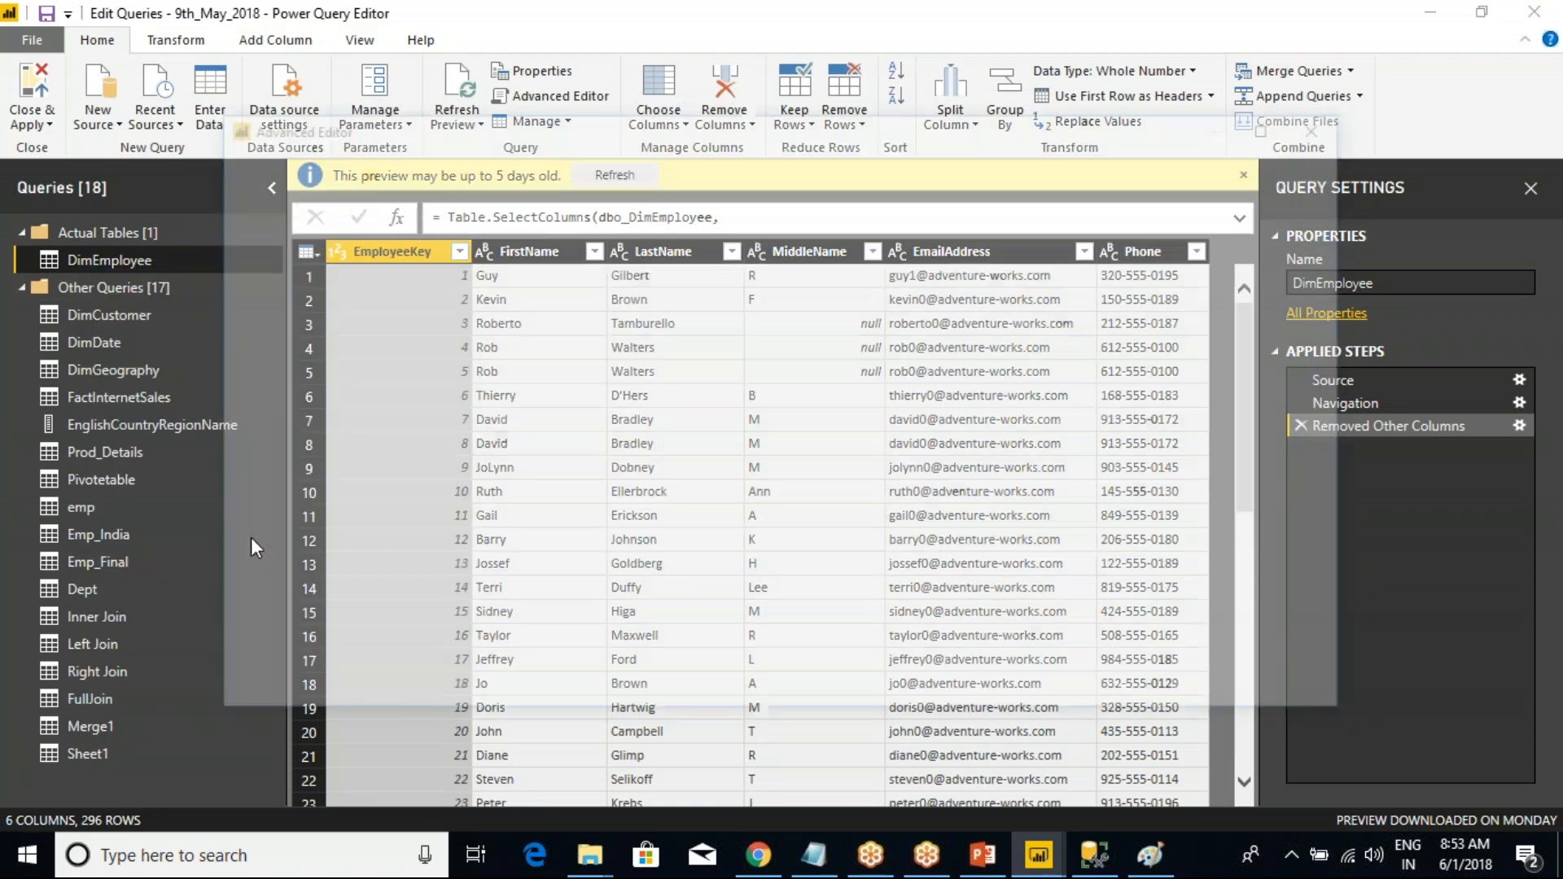
left_click(1327, 123)
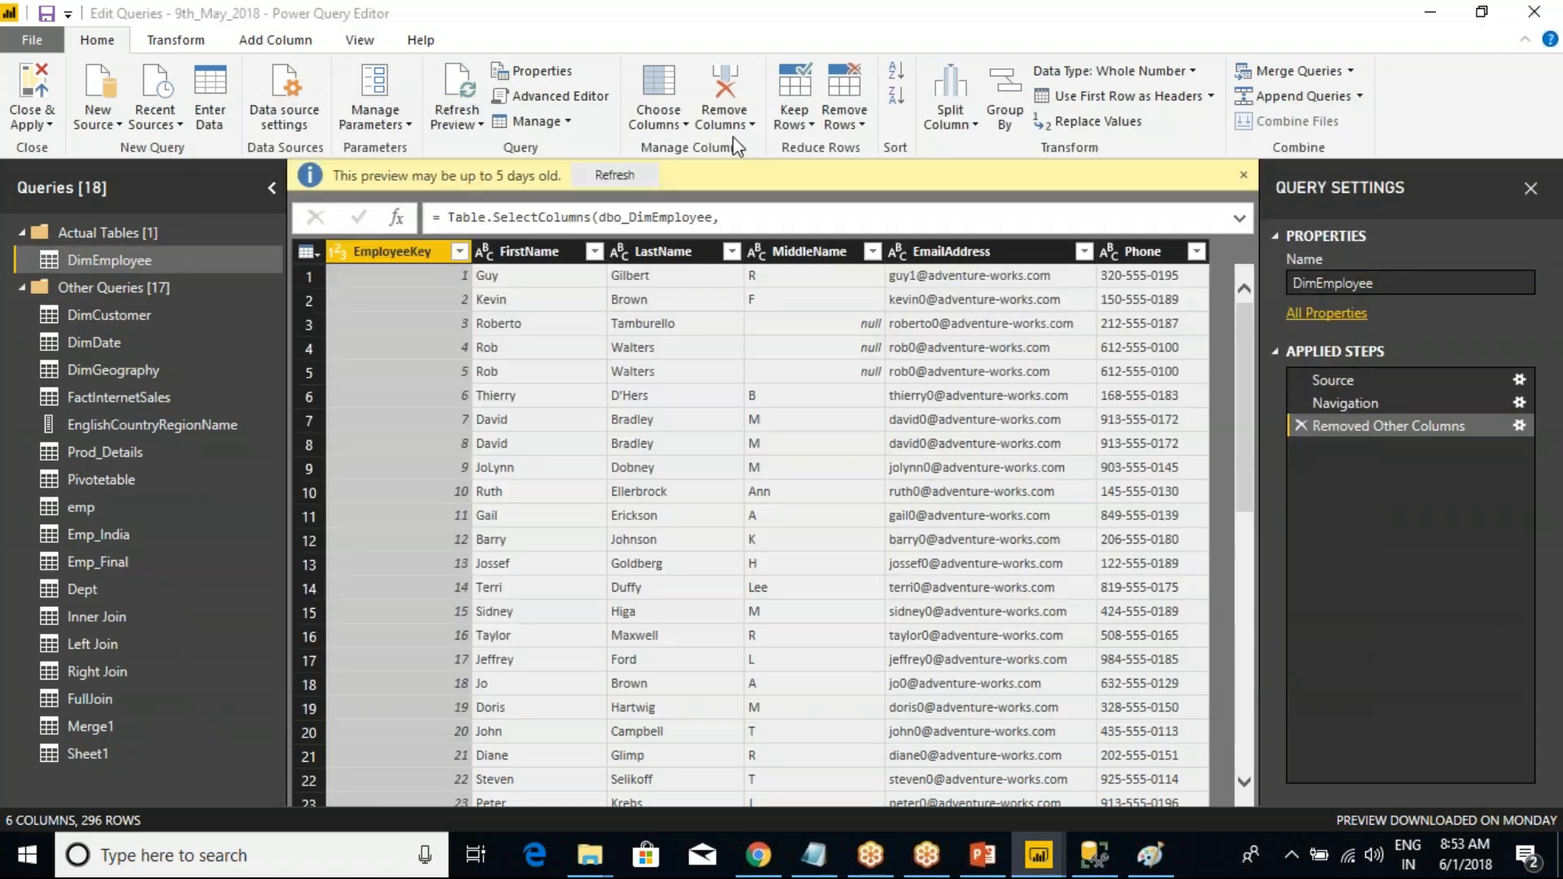
- Review the query management options for DimEmployee, along with its FirstName column and whole-table commands
left_click(569, 124)
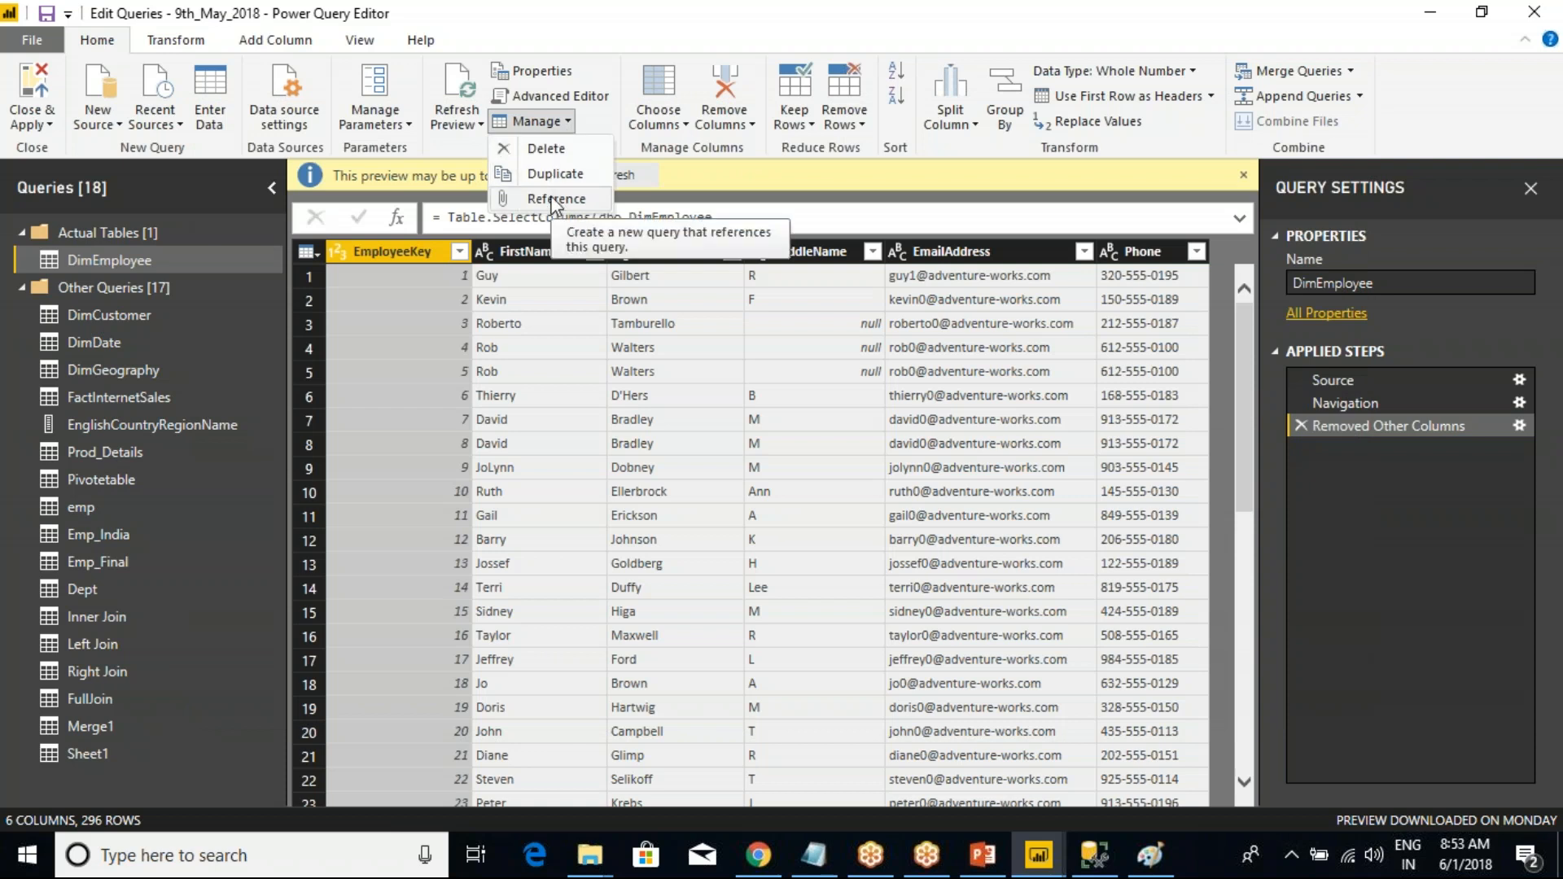
left_click(556, 249)
right_click(555, 249)
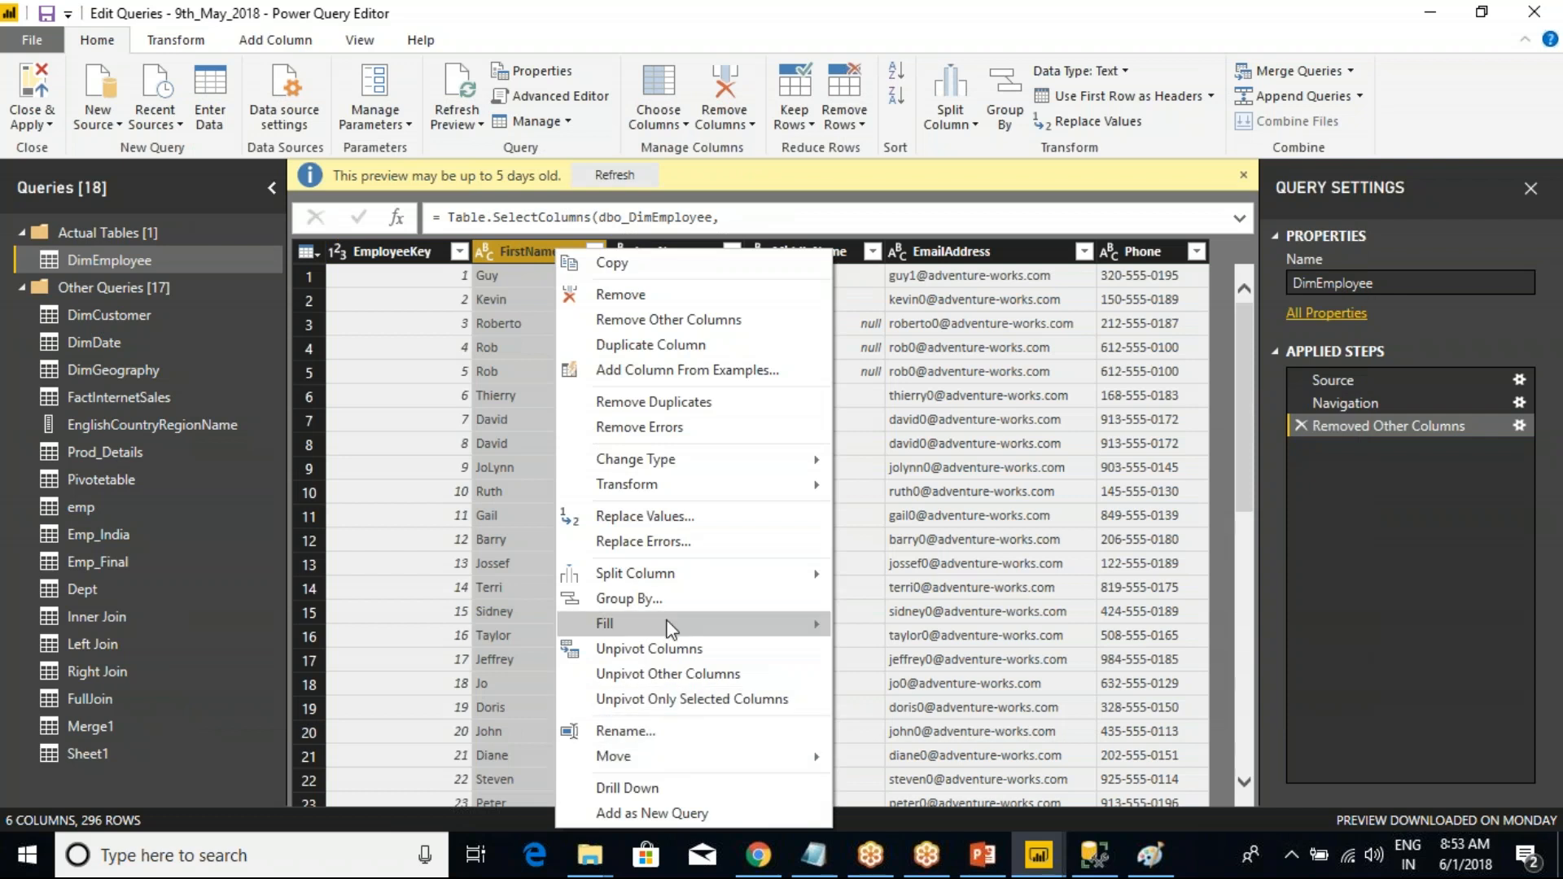
left_click(314, 254)
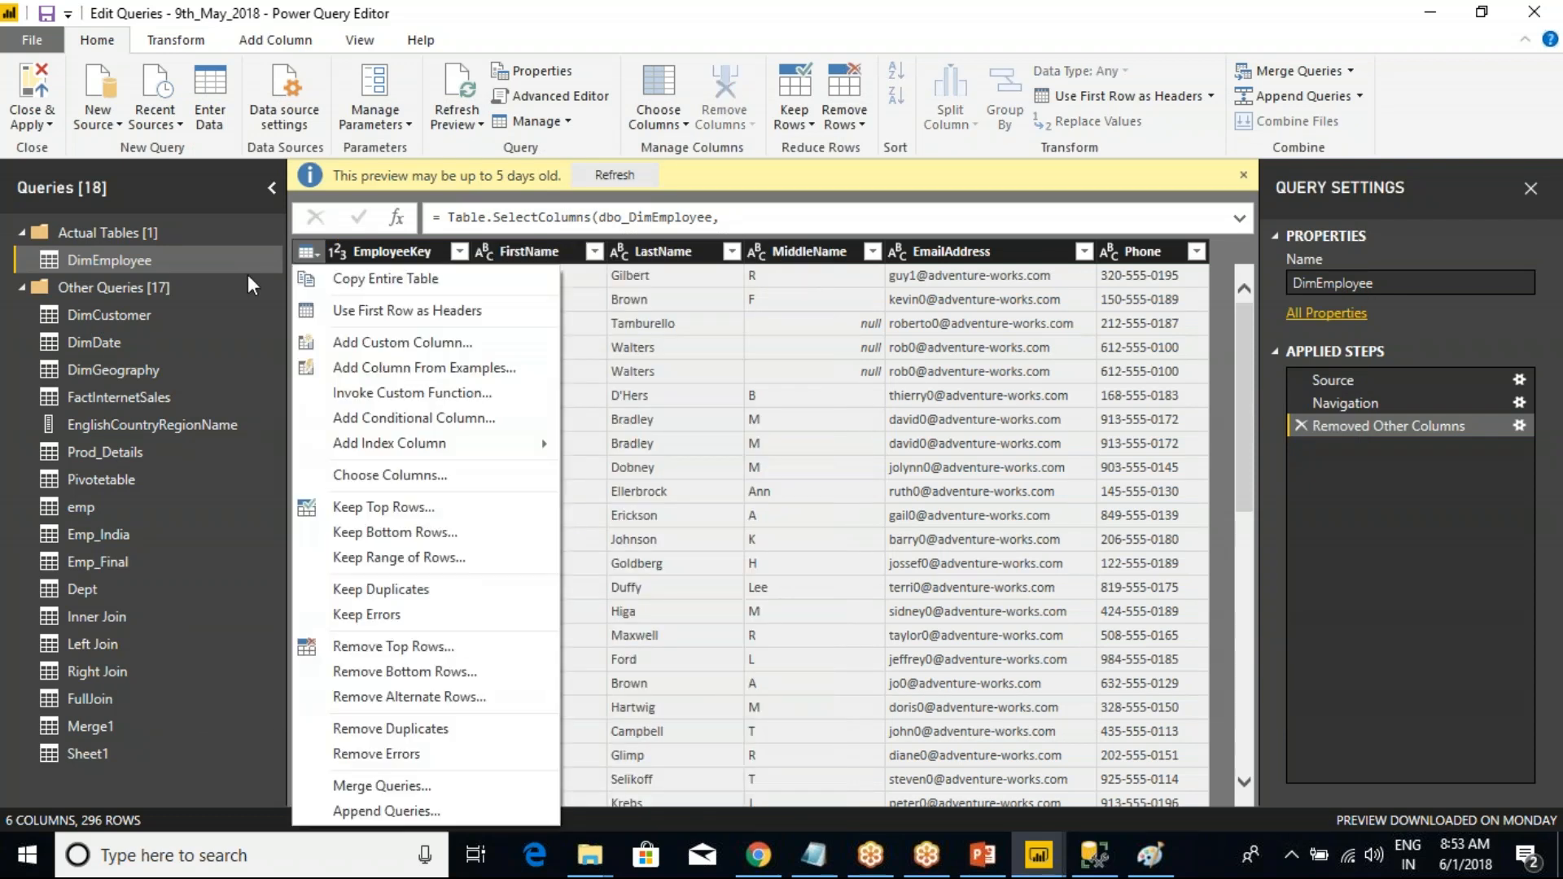
- Compare the commands available for the DimDate query, the Other Queries group, and the Emp_India query and its table
left_click(95, 344)
right_click(95, 344)
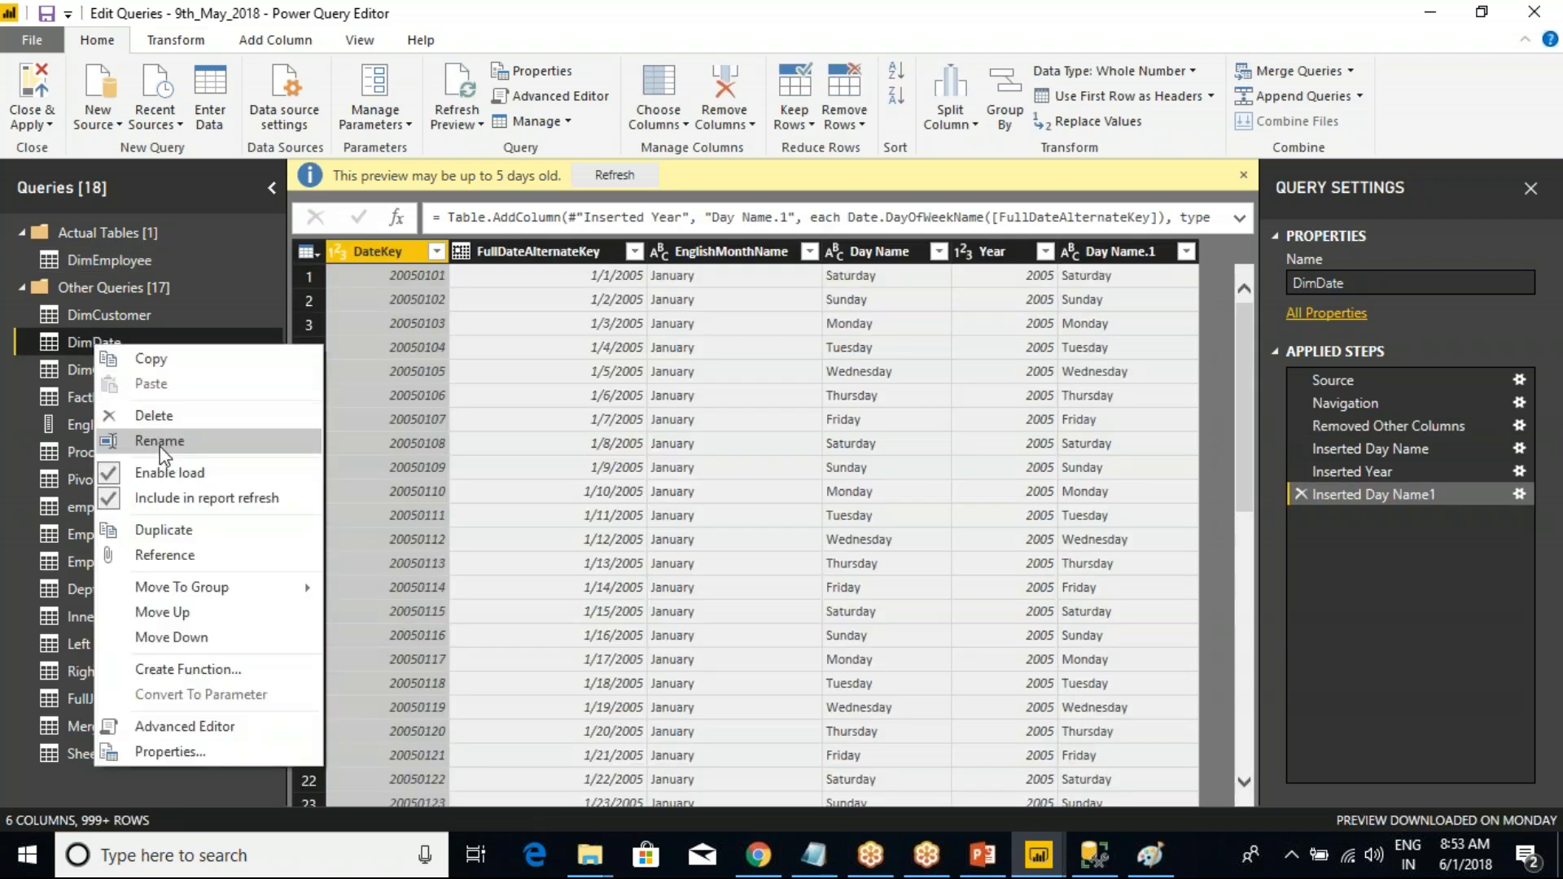
left_click(617, 4)
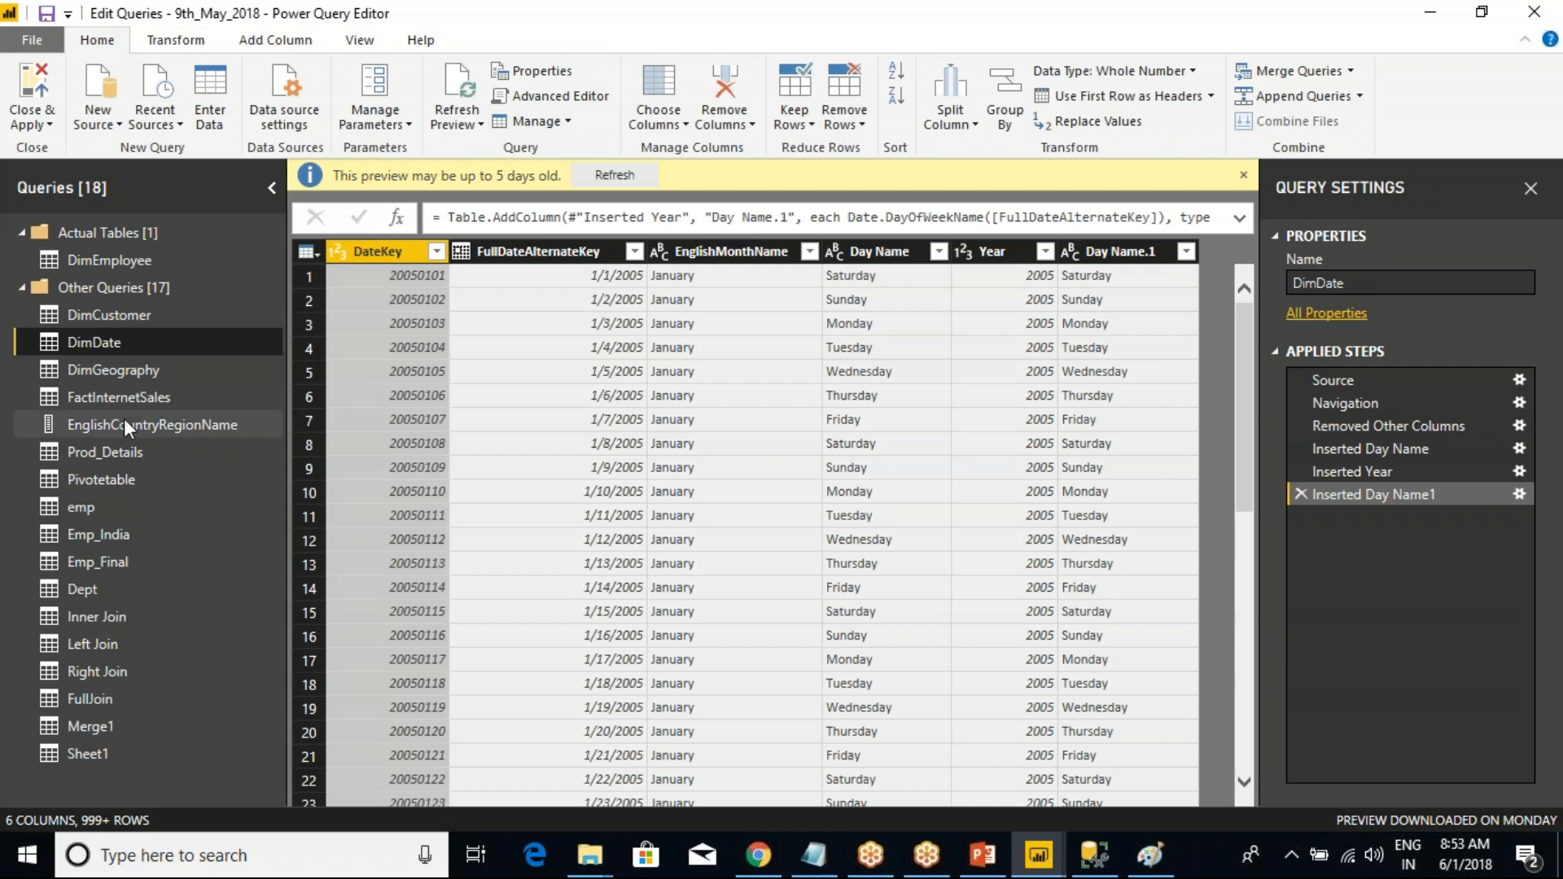
right_click(86, 286)
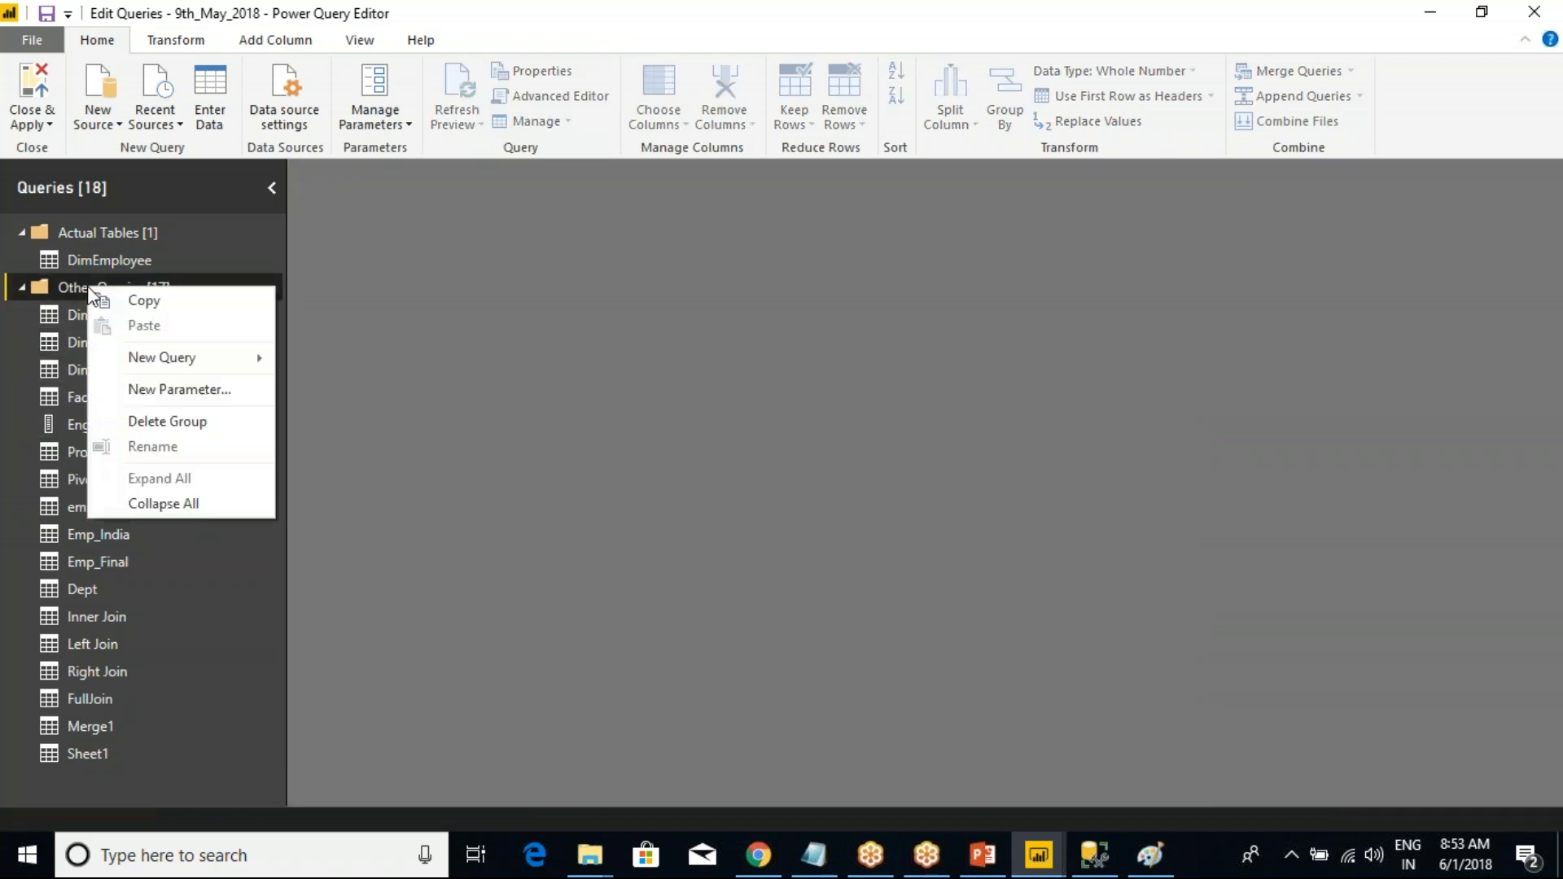
left_click(78, 533)
right_click(78, 534)
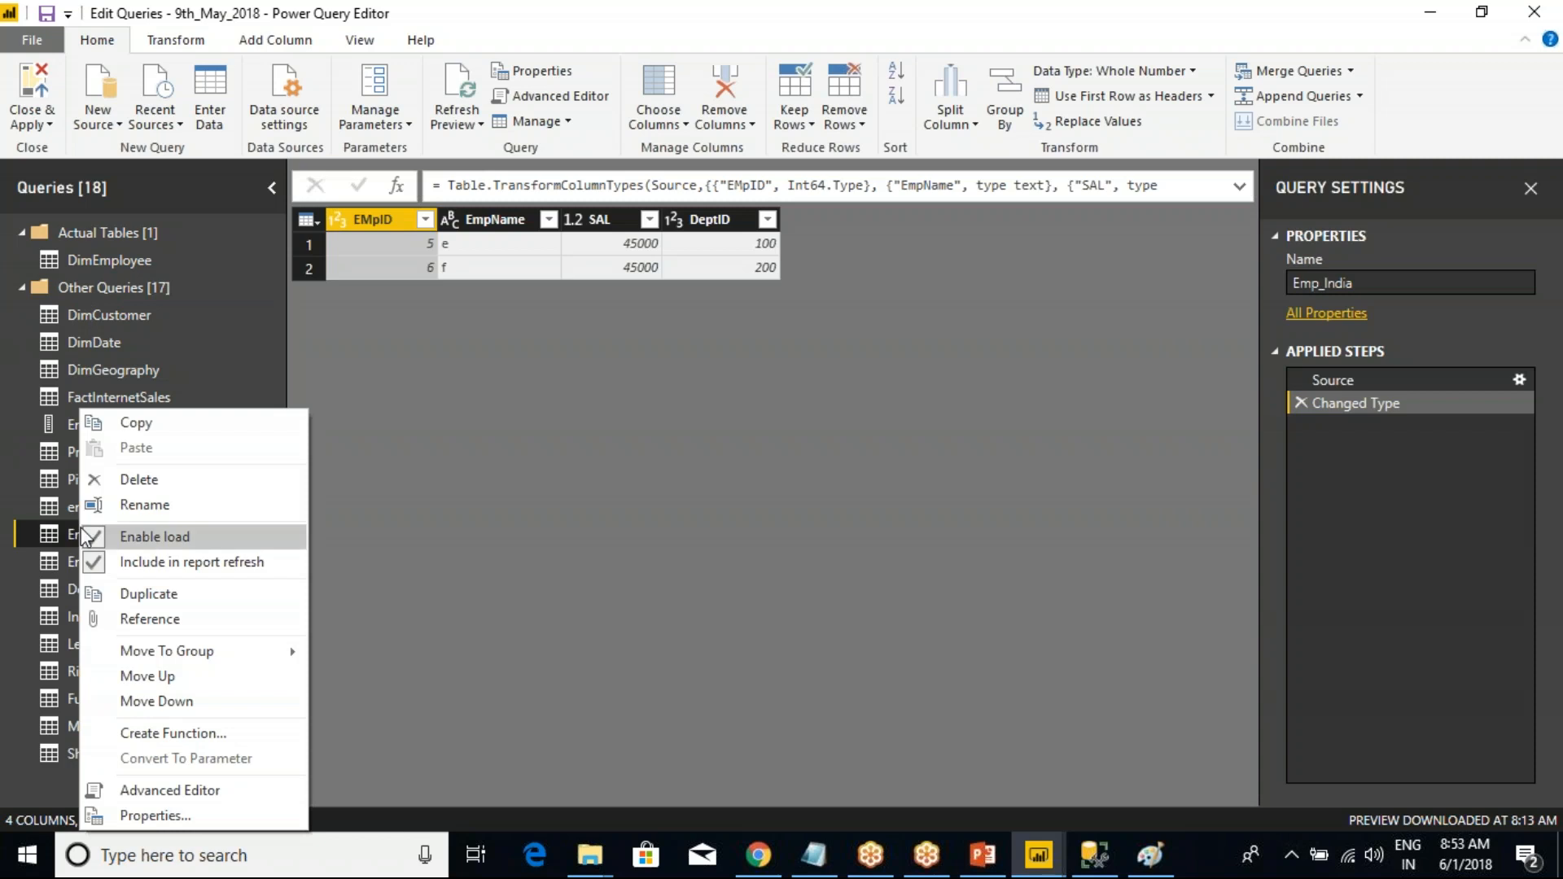
left_click(397, 218)
left_click(308, 219)
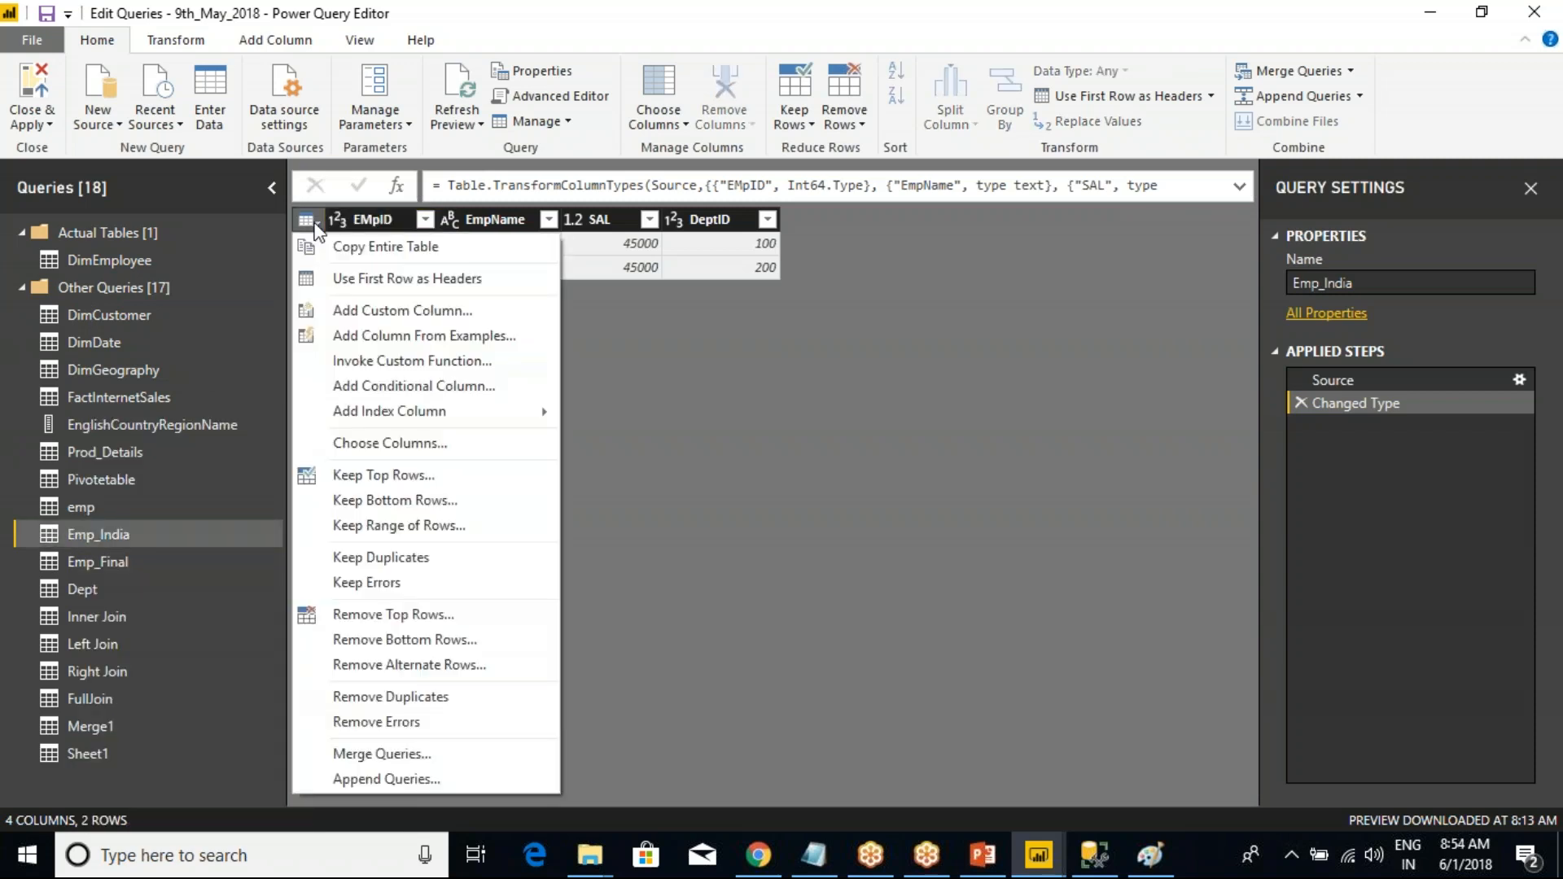
- Show the DimCustomer query and review the commands that apply to its entire table
left_click(107, 317)
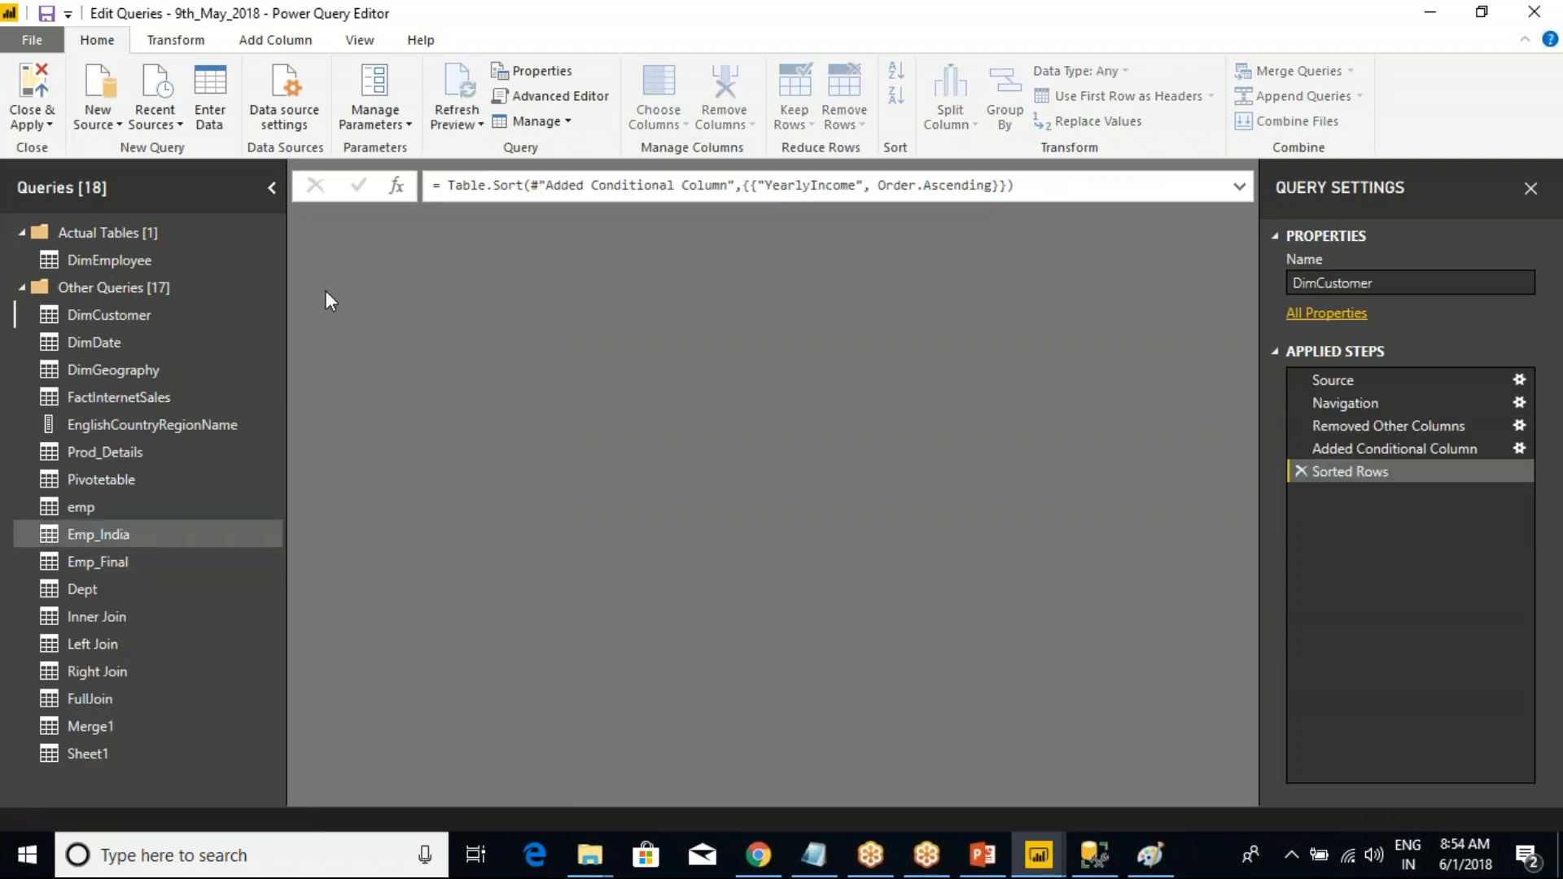
left_click(682, 126)
left_click(309, 256)
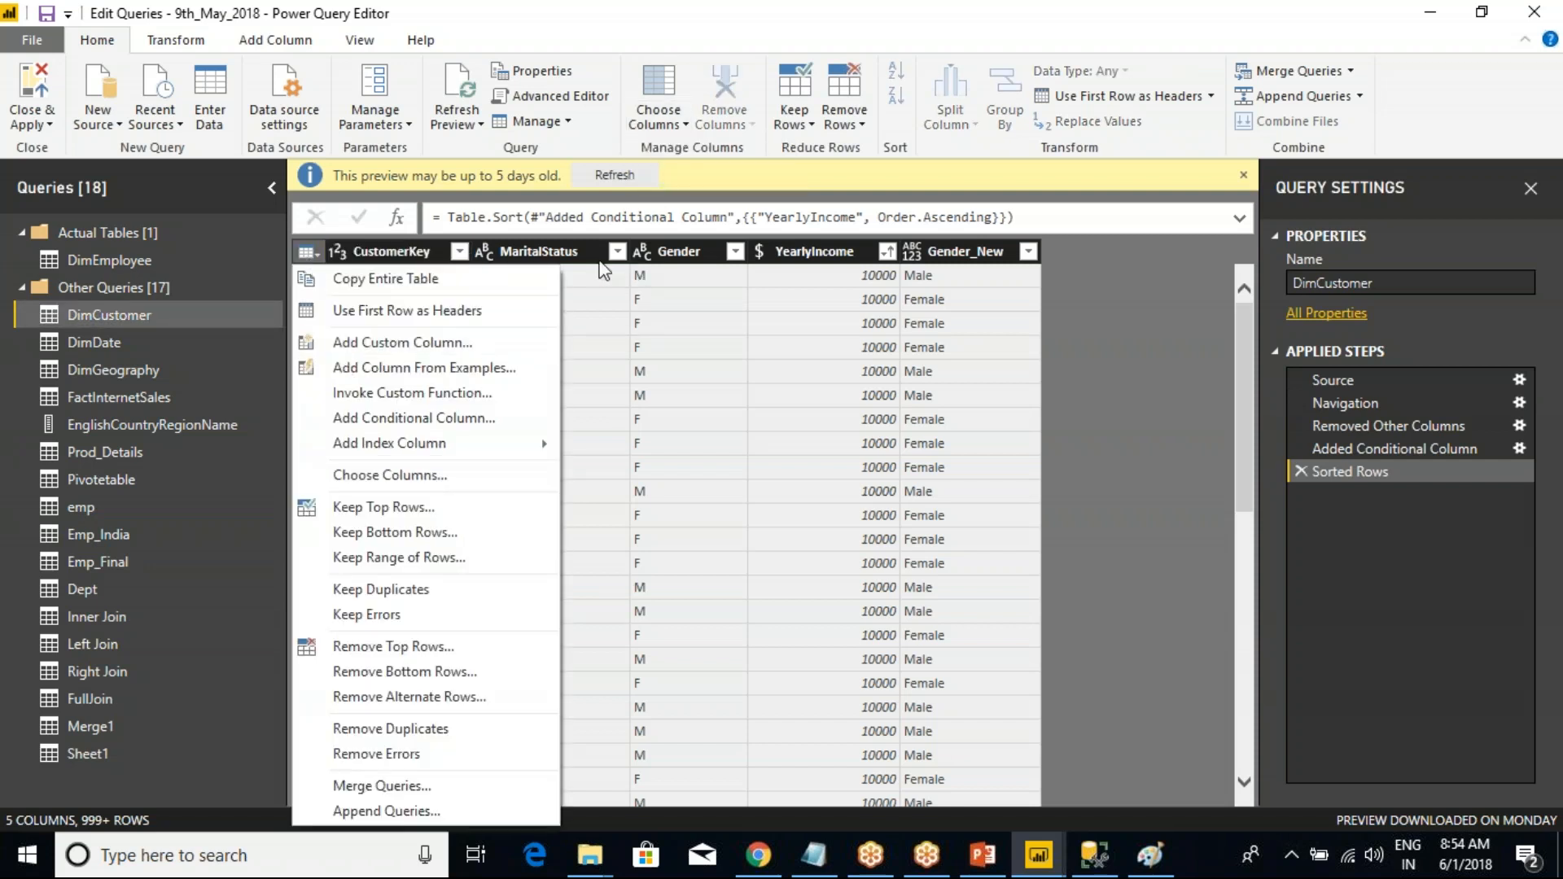
- Sort the DimCustomer rows by YearlyIncome descending, with MaritalStatus descending as the second sort level
left_click(574, 253)
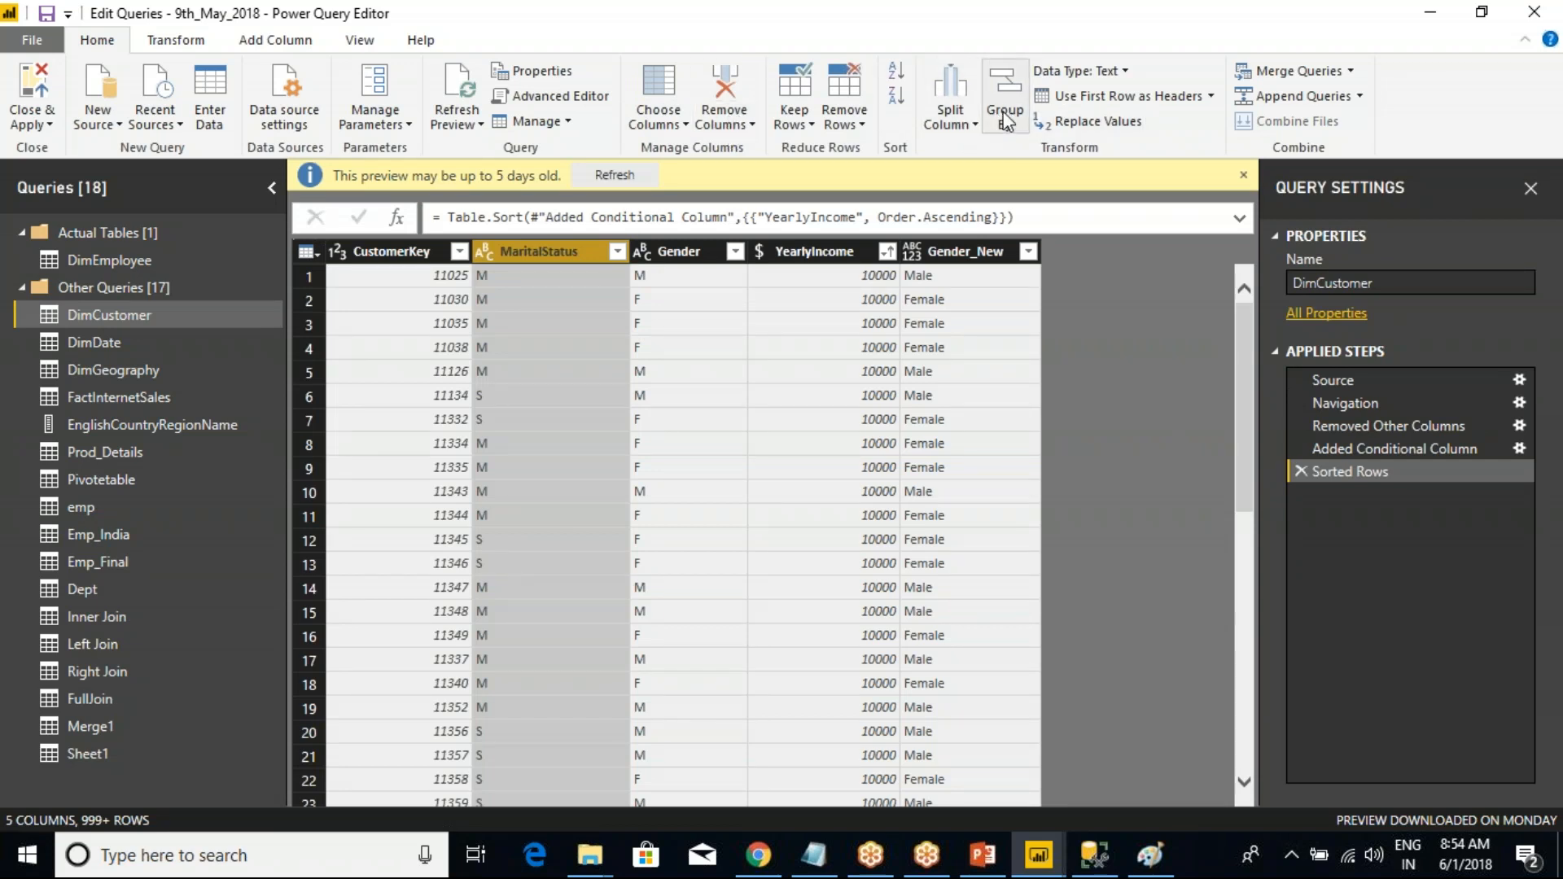
left_click(815, 253)
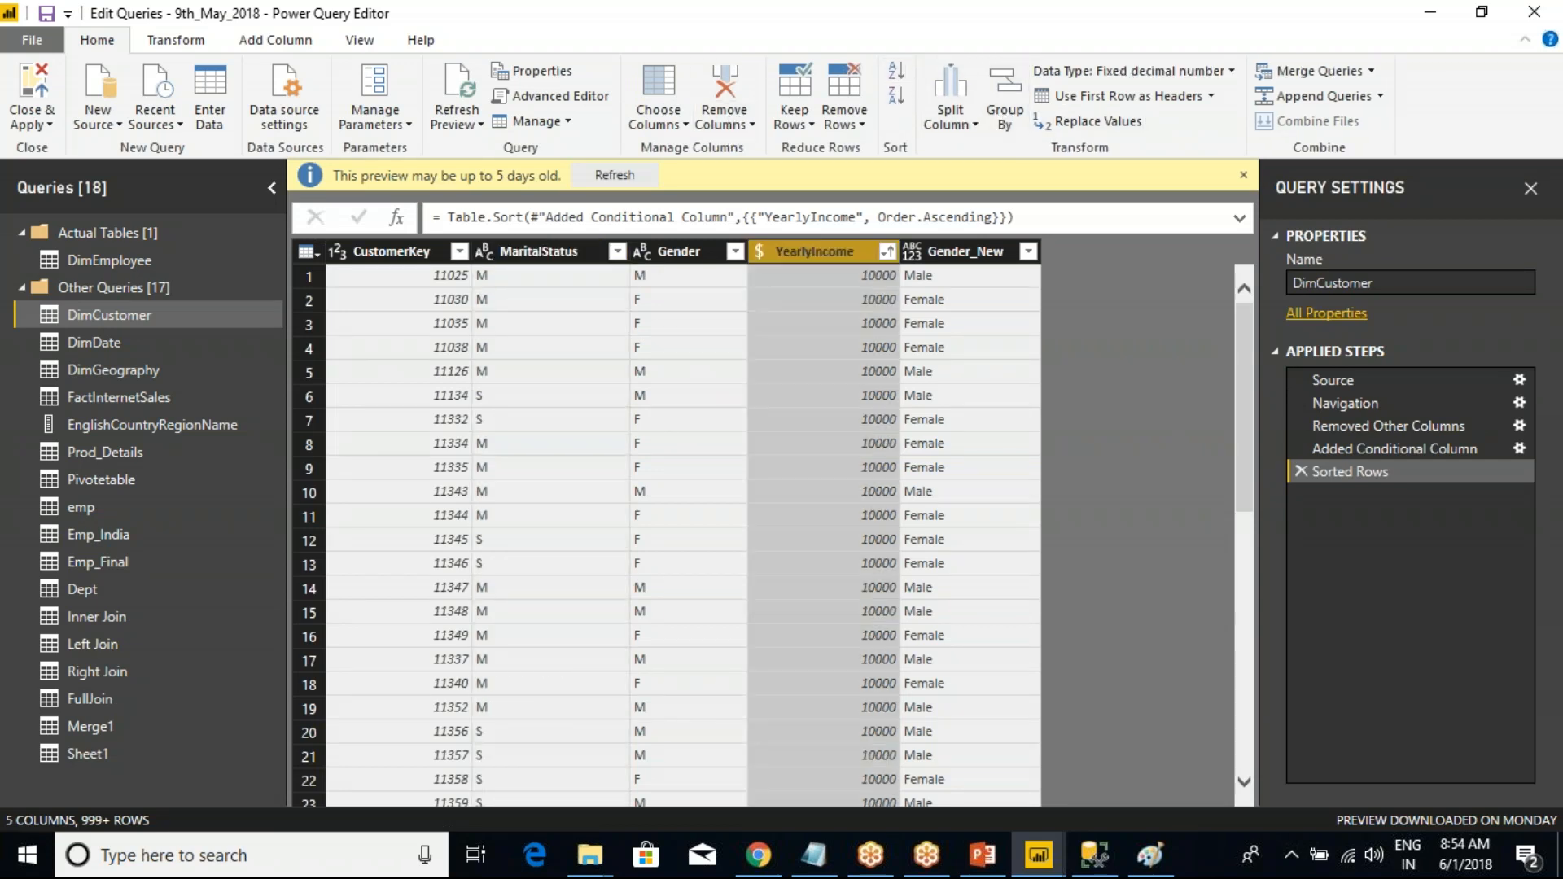
left_click(895, 96)
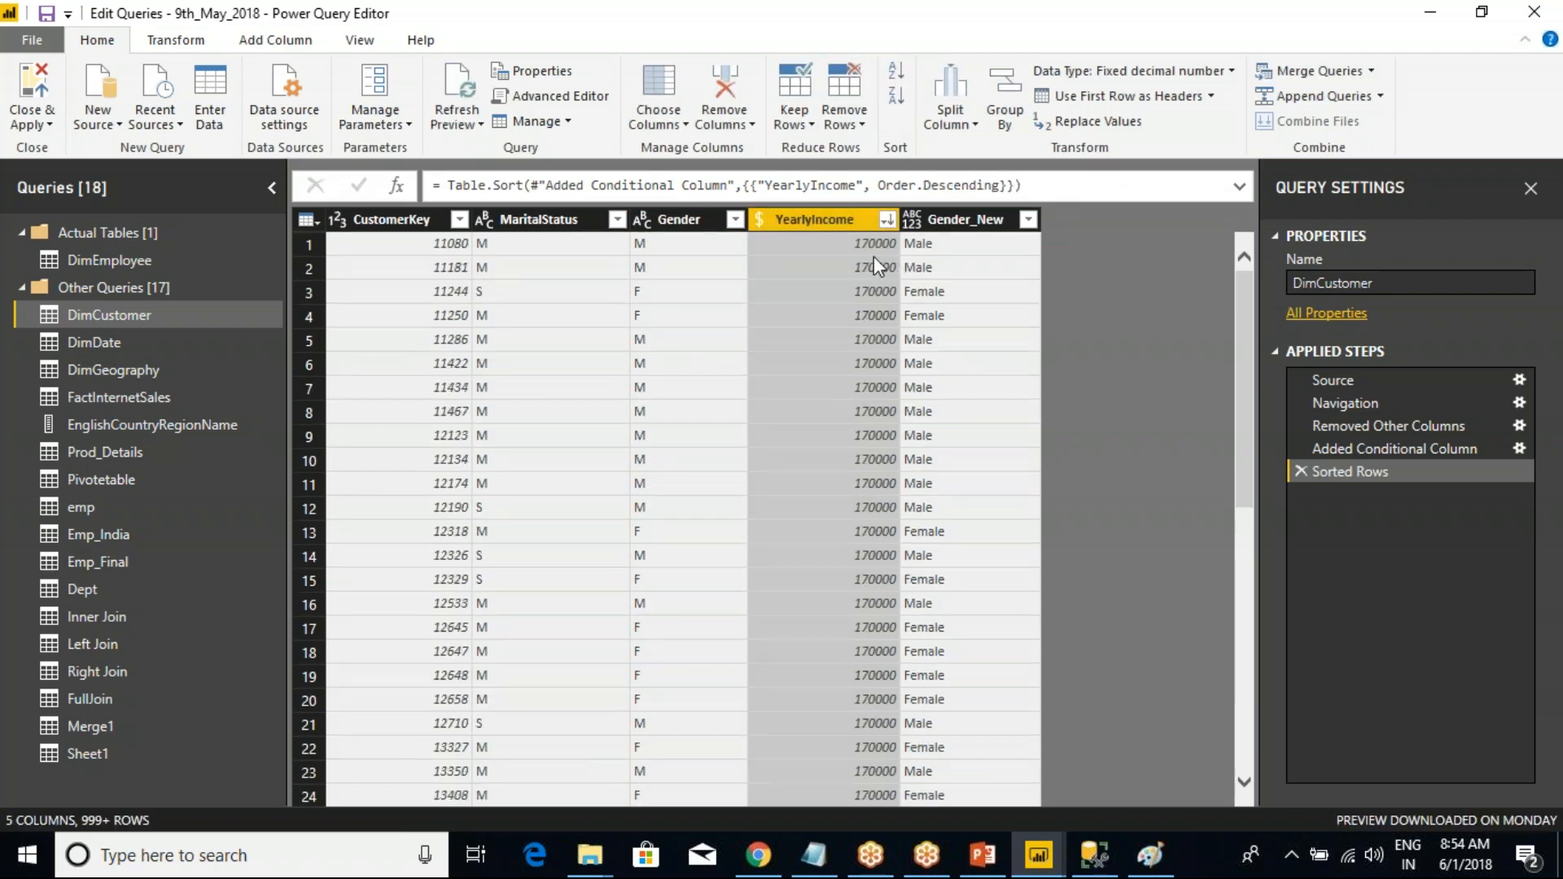
left_click(533, 220)
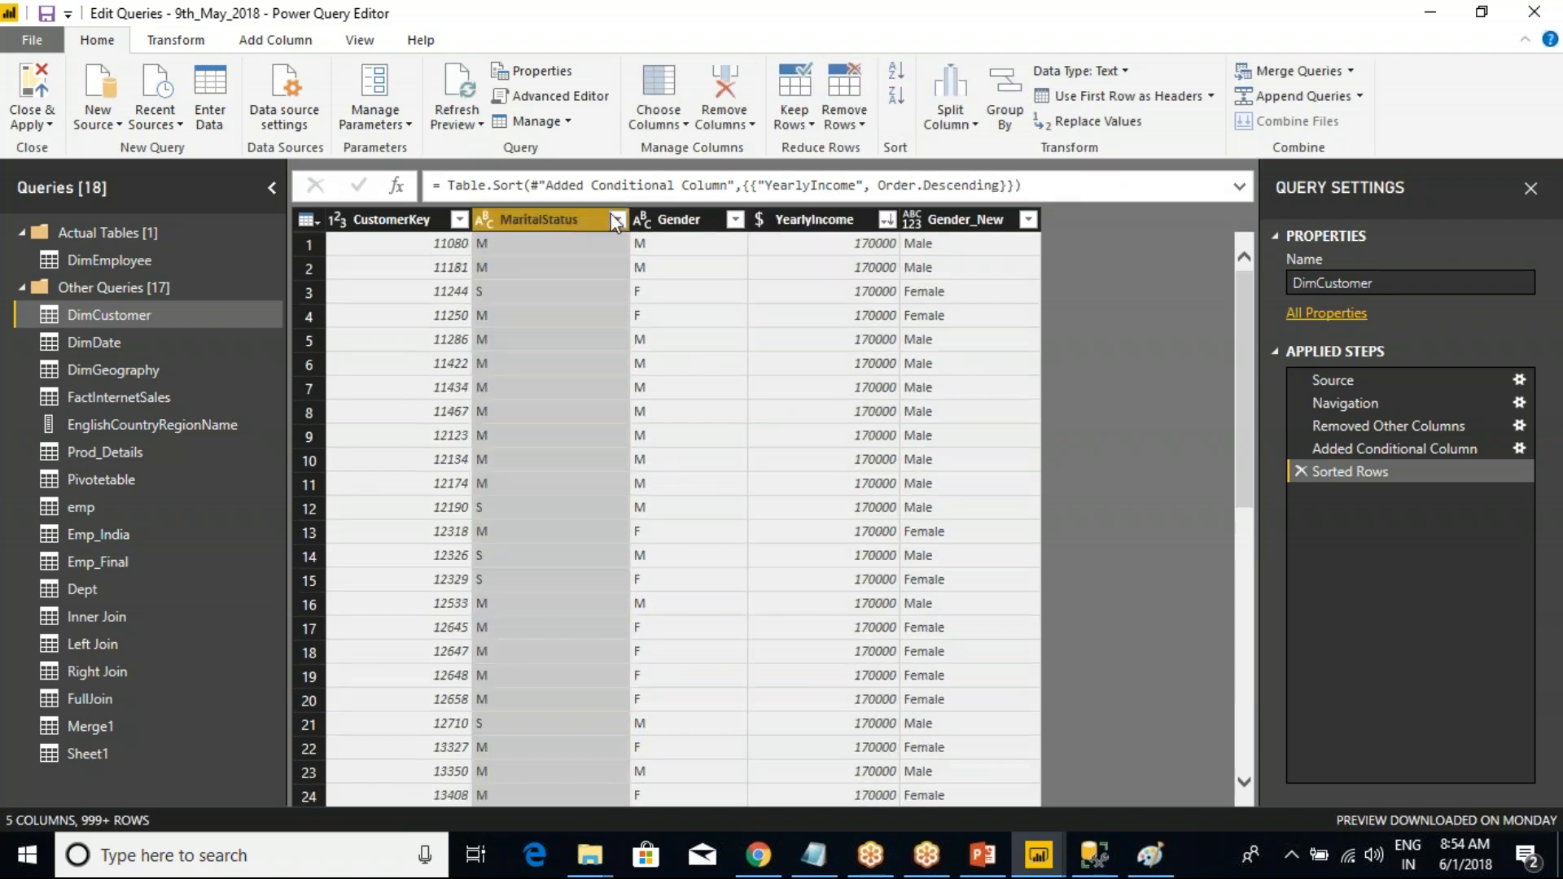
left_click(892, 79)
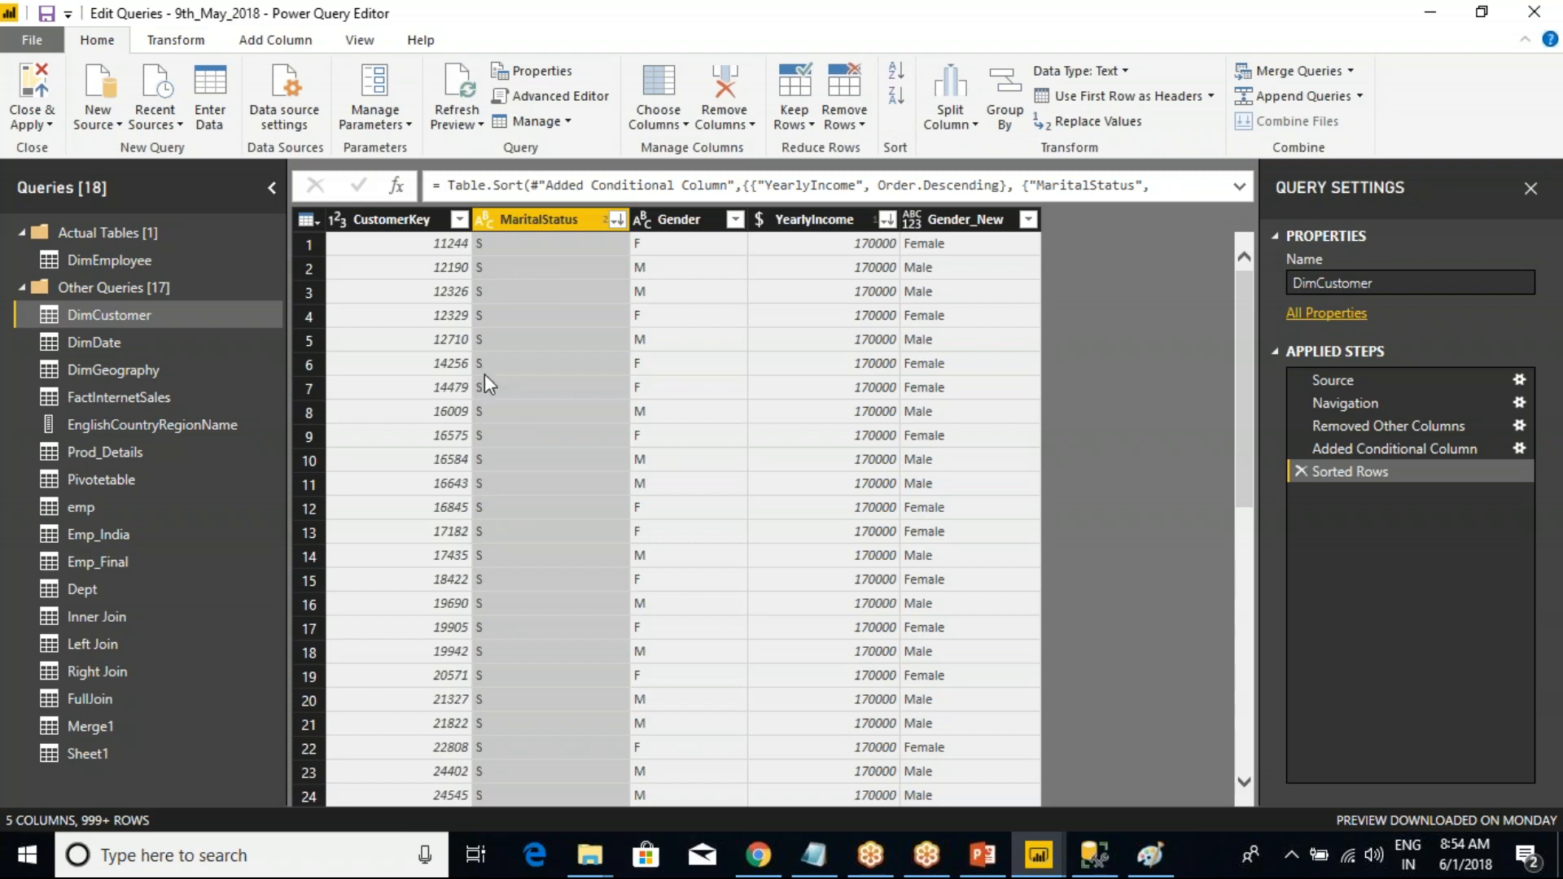
- Review the available options for keeping and removing rows in the DimCustomer query
left_click(814, 124)
left_click(863, 126)
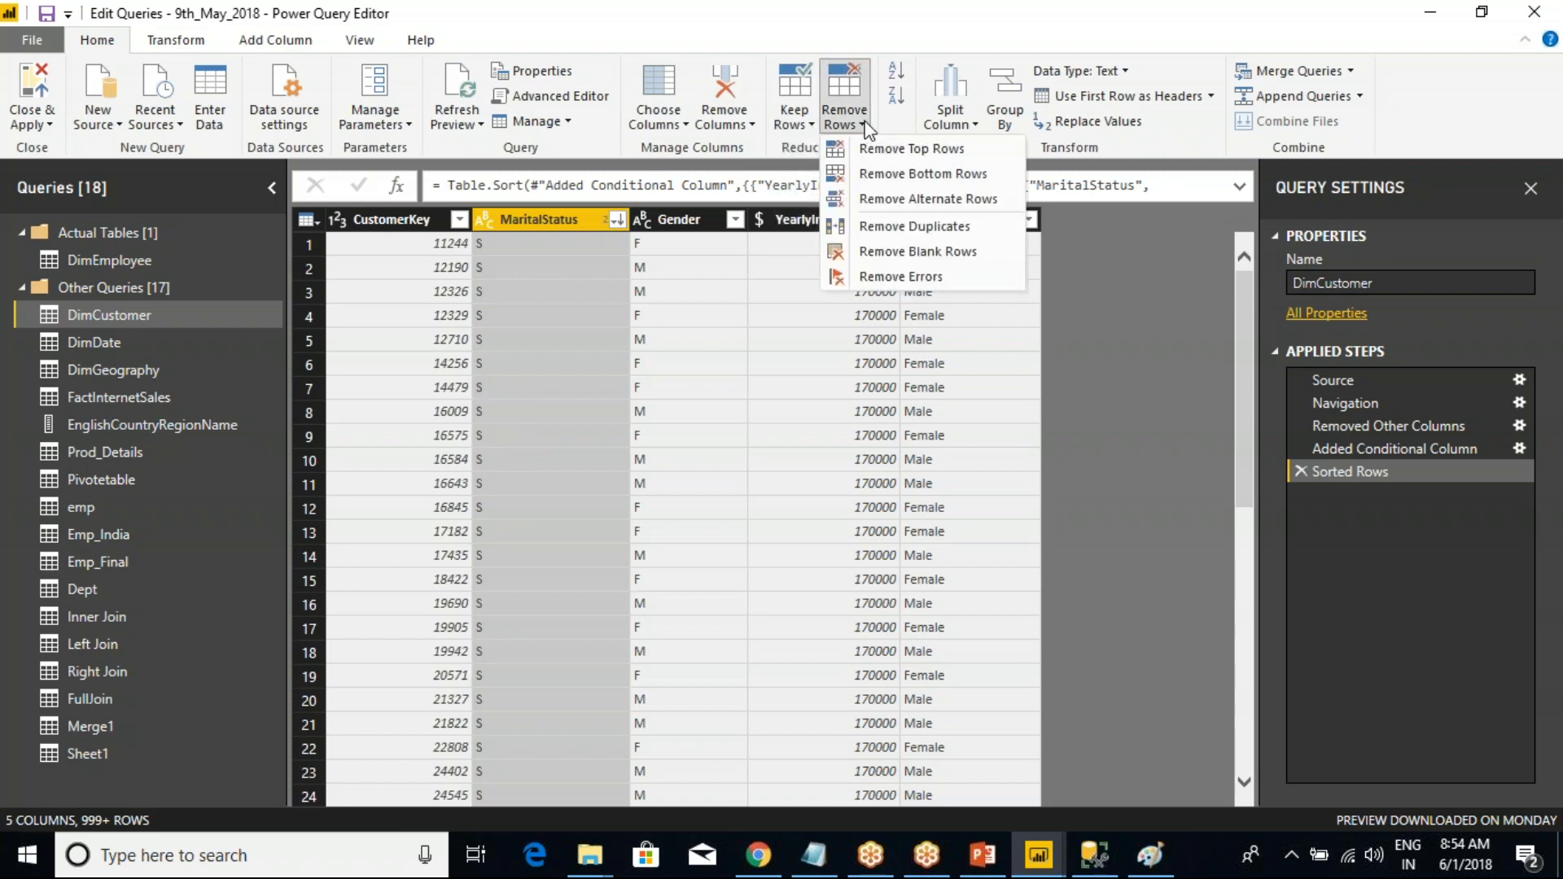
left_click(896, 6)
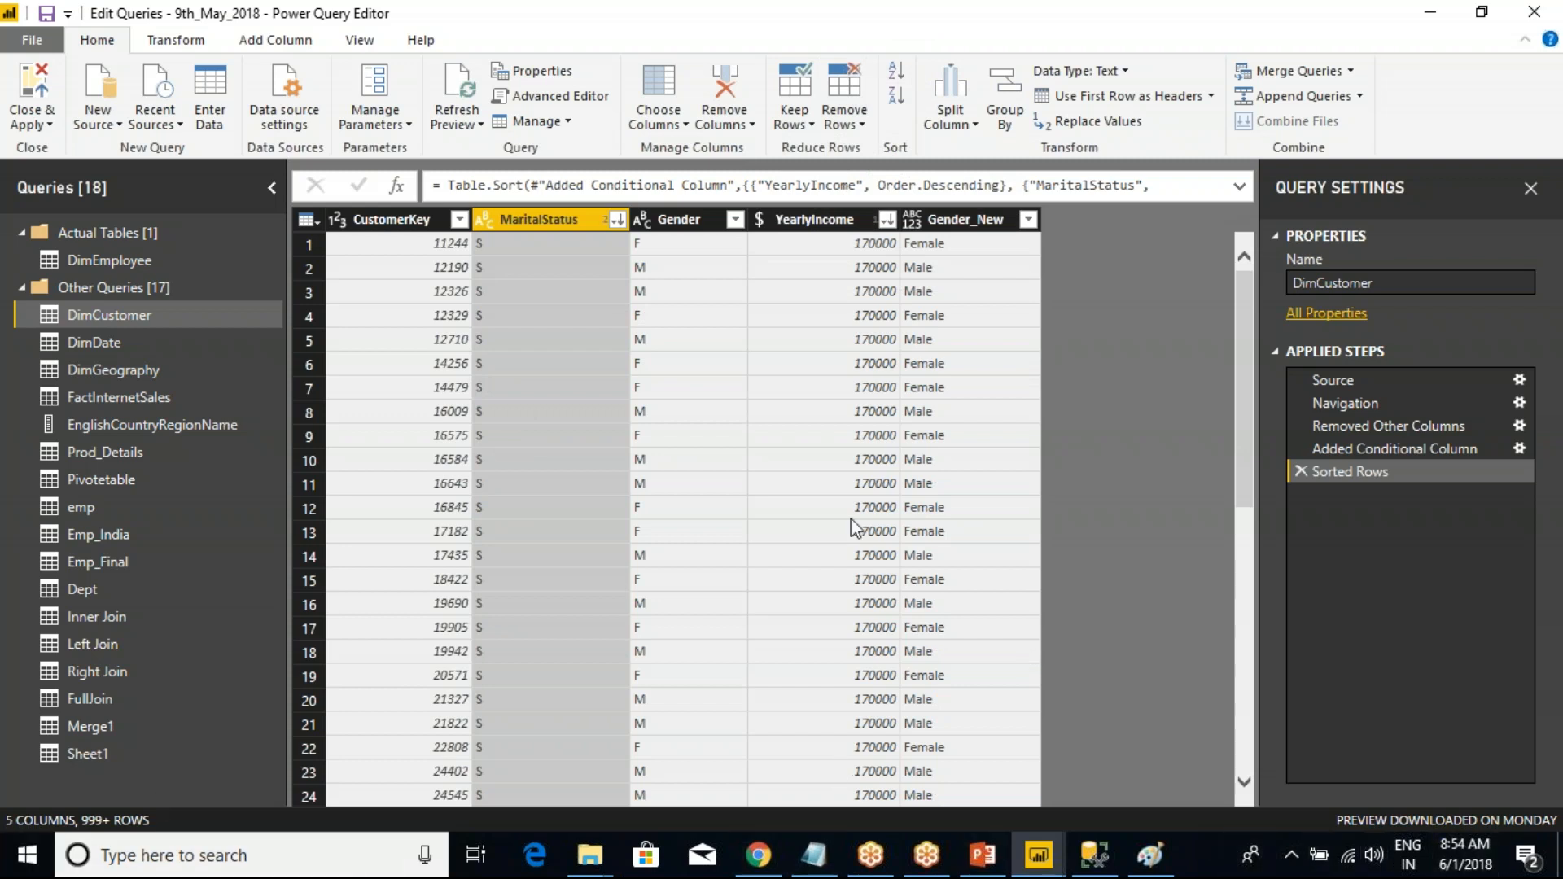
- Review the data types available for the MaritalStatus column, comparing the ribbon list with the column's Change Type options
left_click(1127, 72)
left_click(1180, 66)
left_click(1133, 70)
left_click(1071, 433)
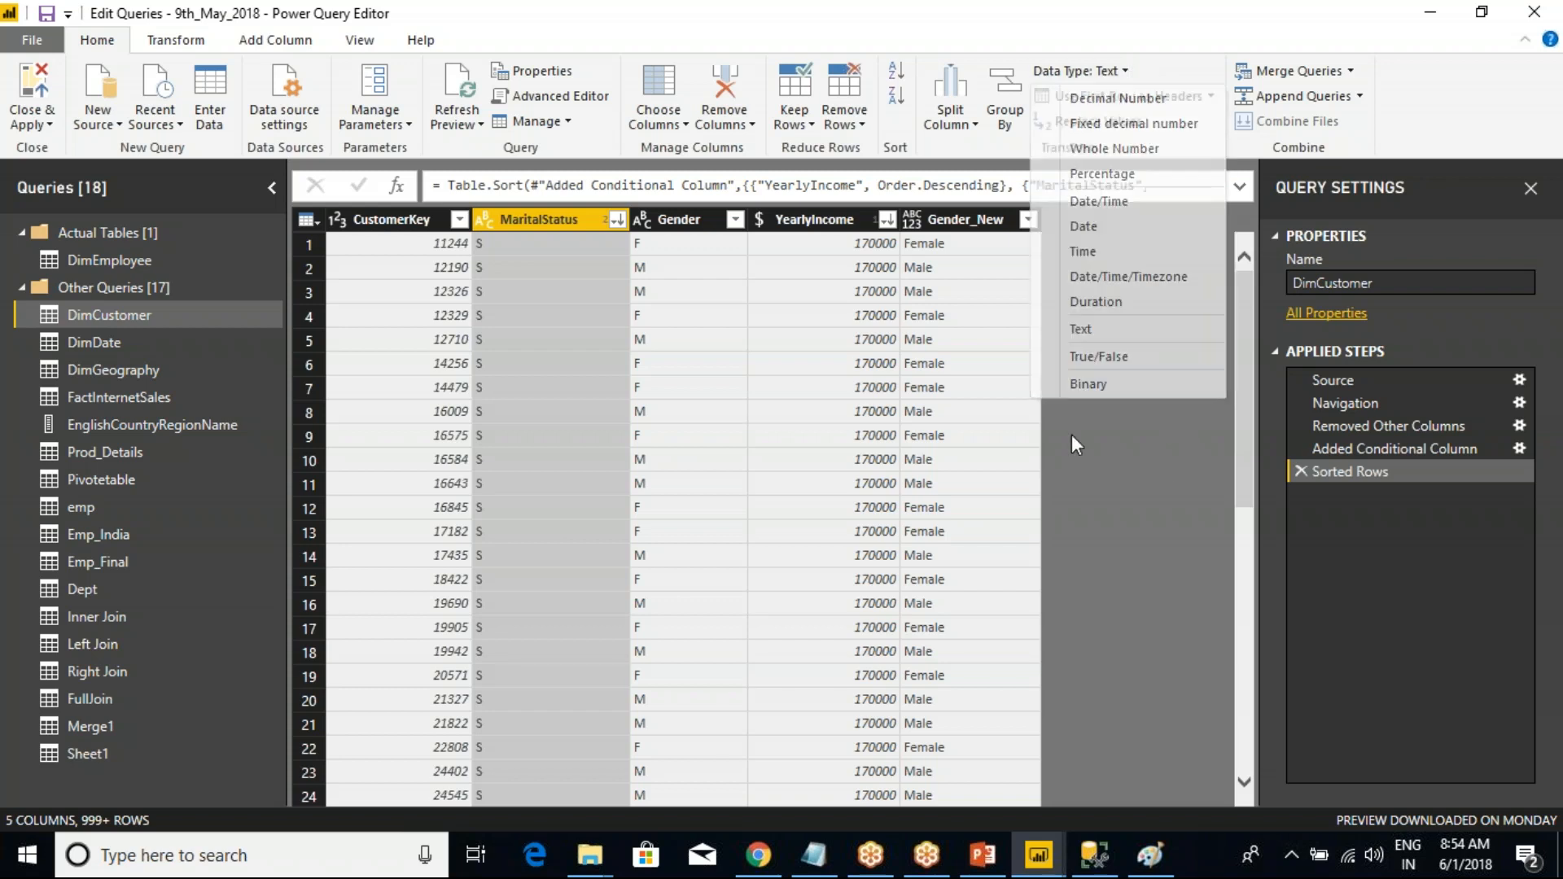
right_click(544, 217)
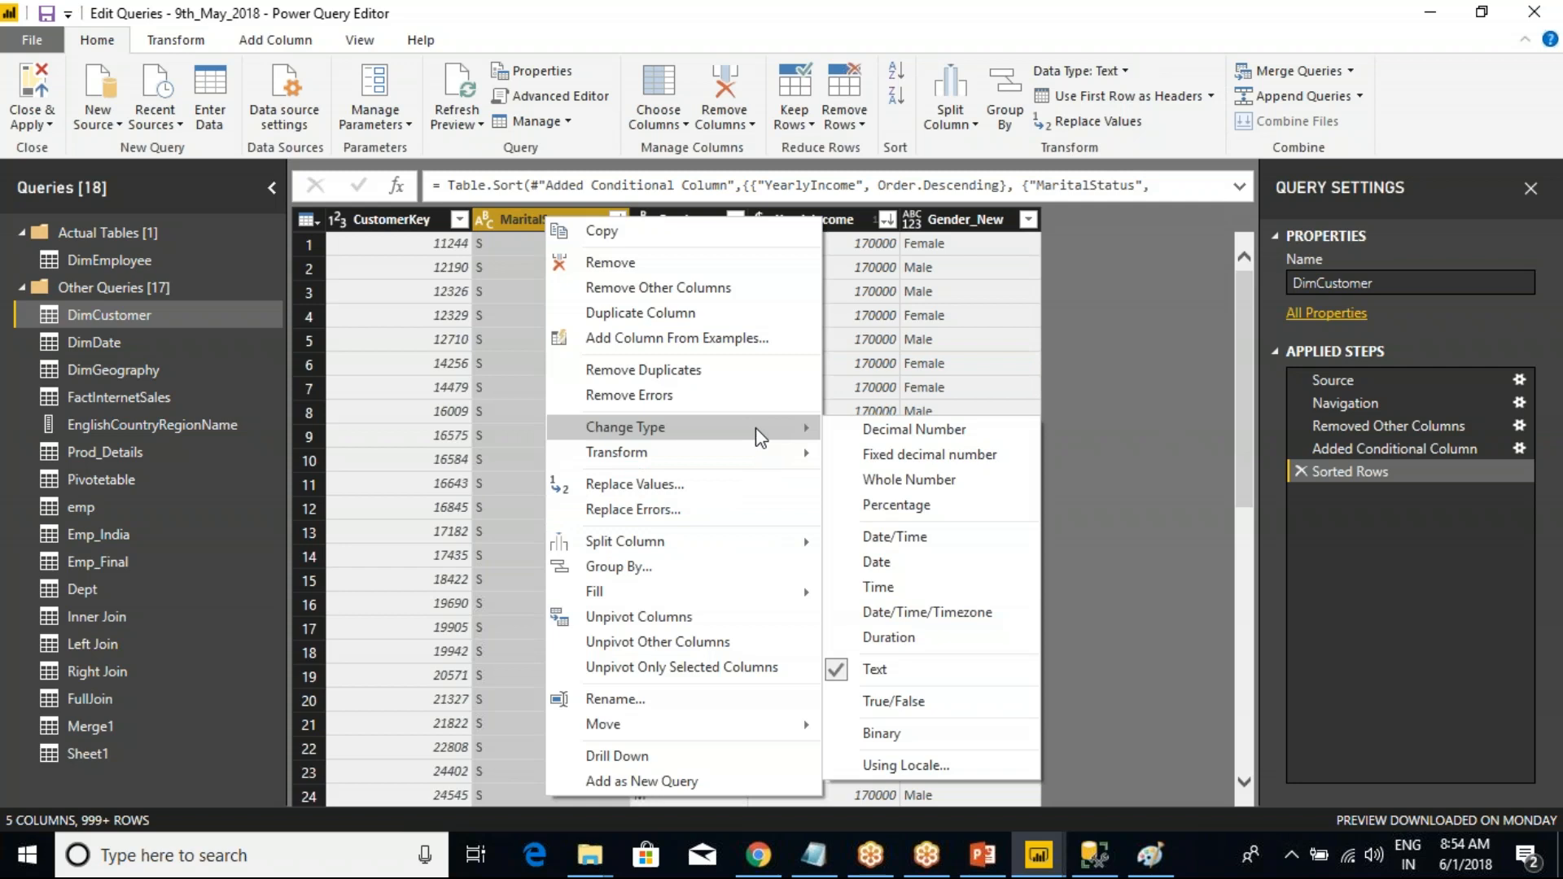
left_click(1085, 353)
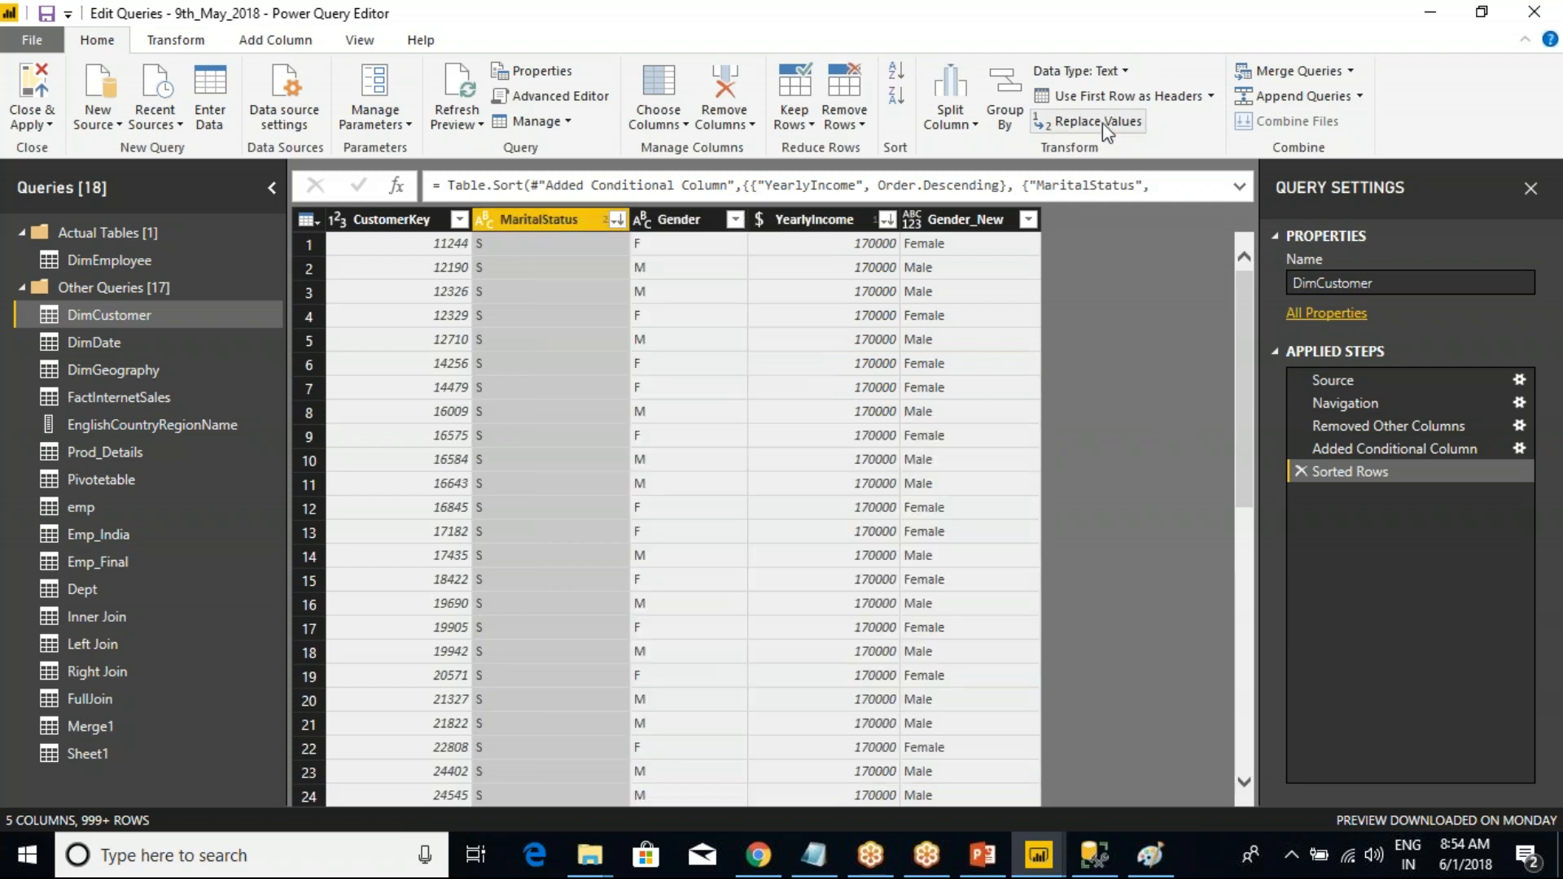
left_click(1123, 71)
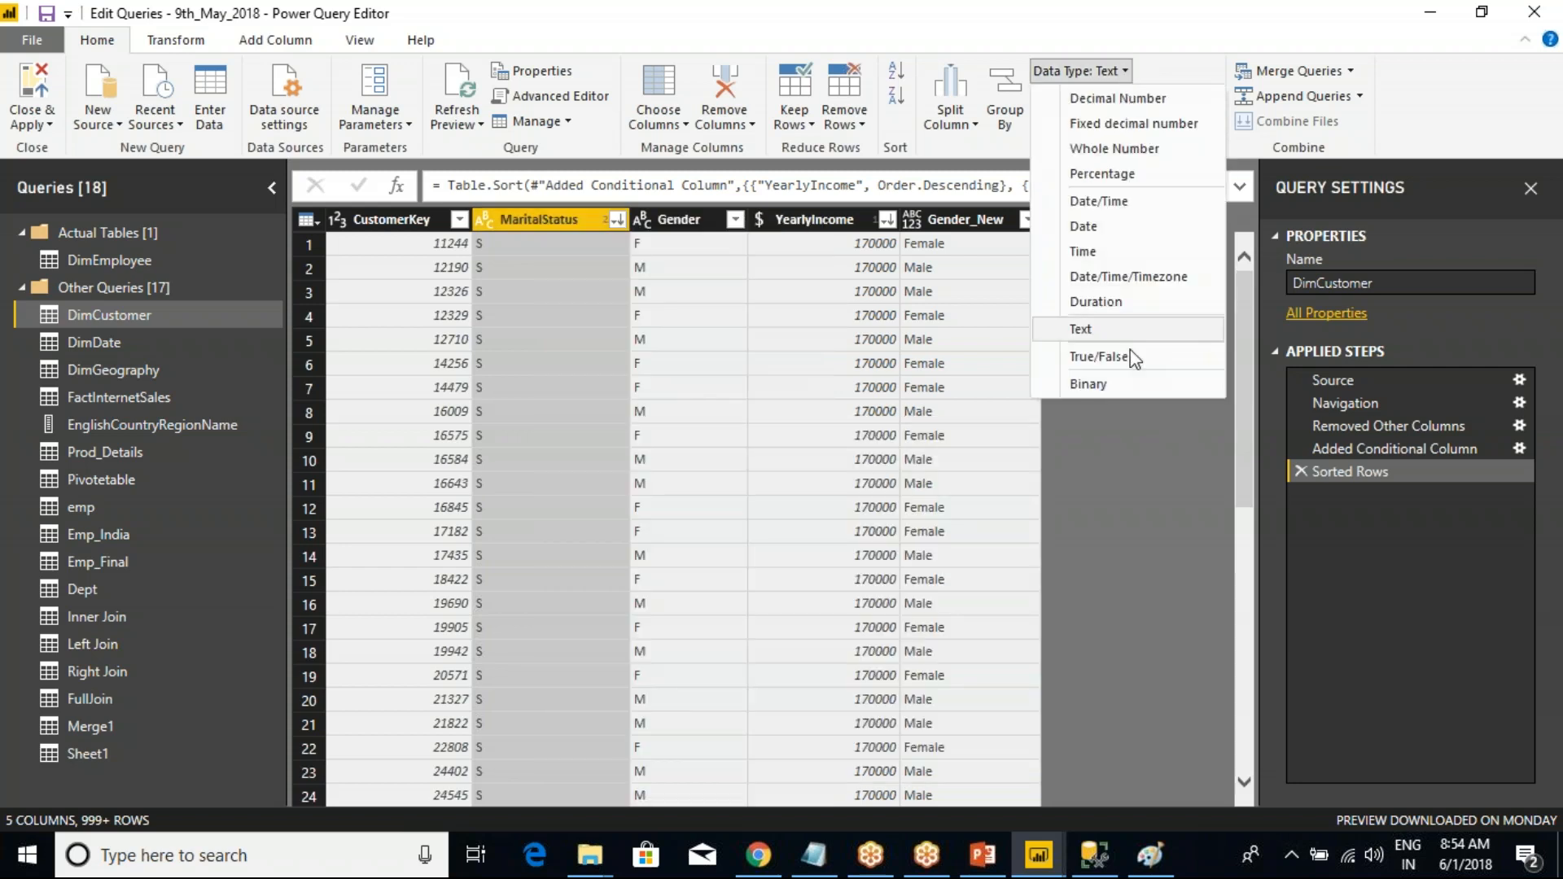
left_click(1157, 446)
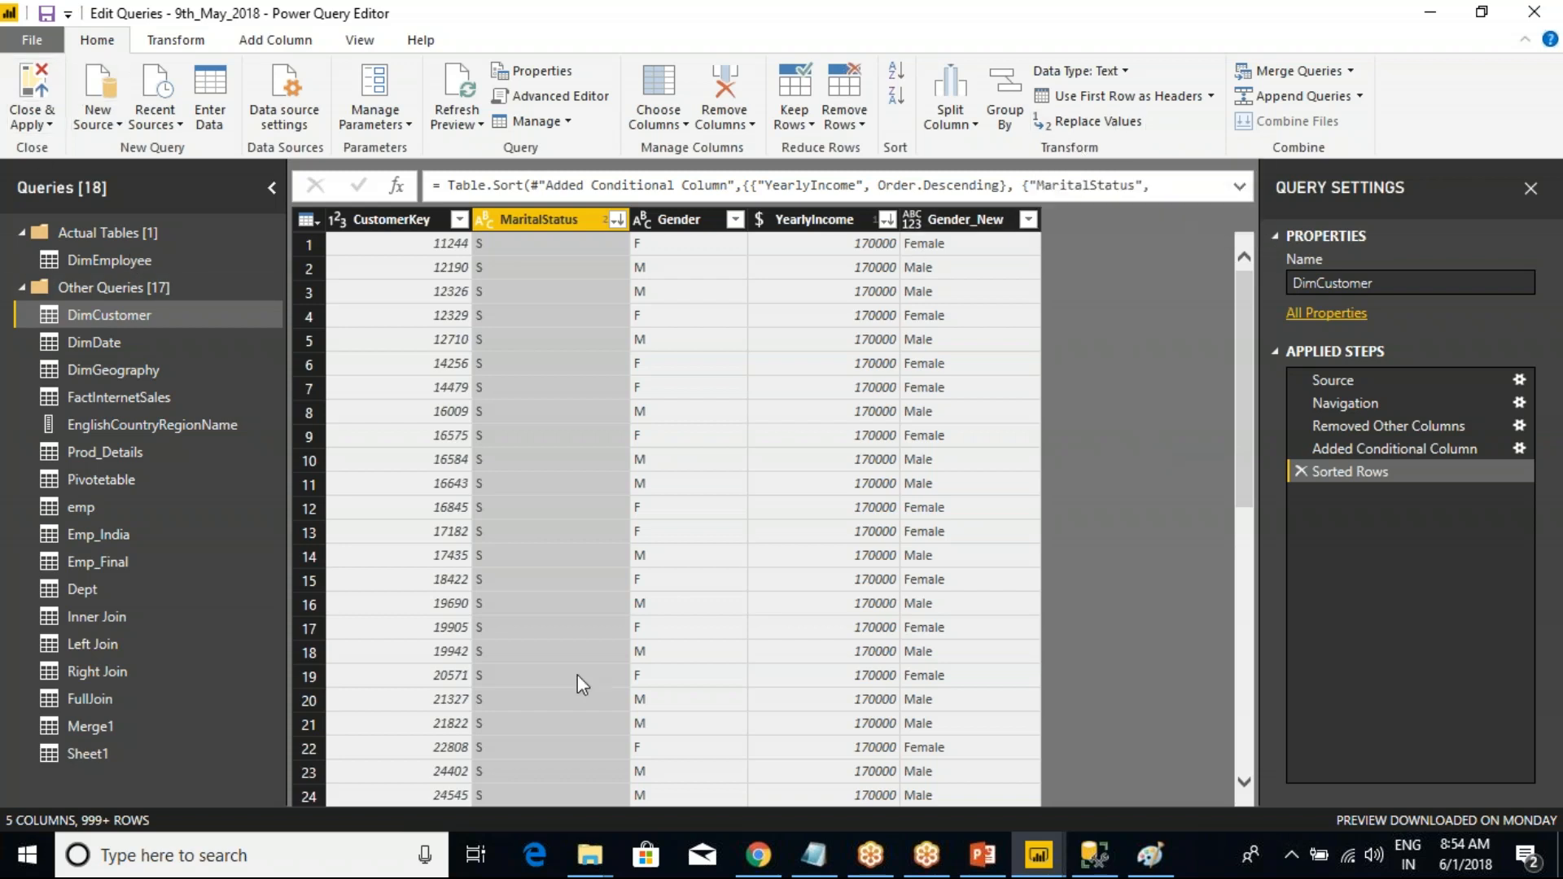
- Switch to the Class Notes file in Notepad, mark the Home entry as Done, and return to Power Query Editor
left_click(814, 854)
left_click(350, 529)
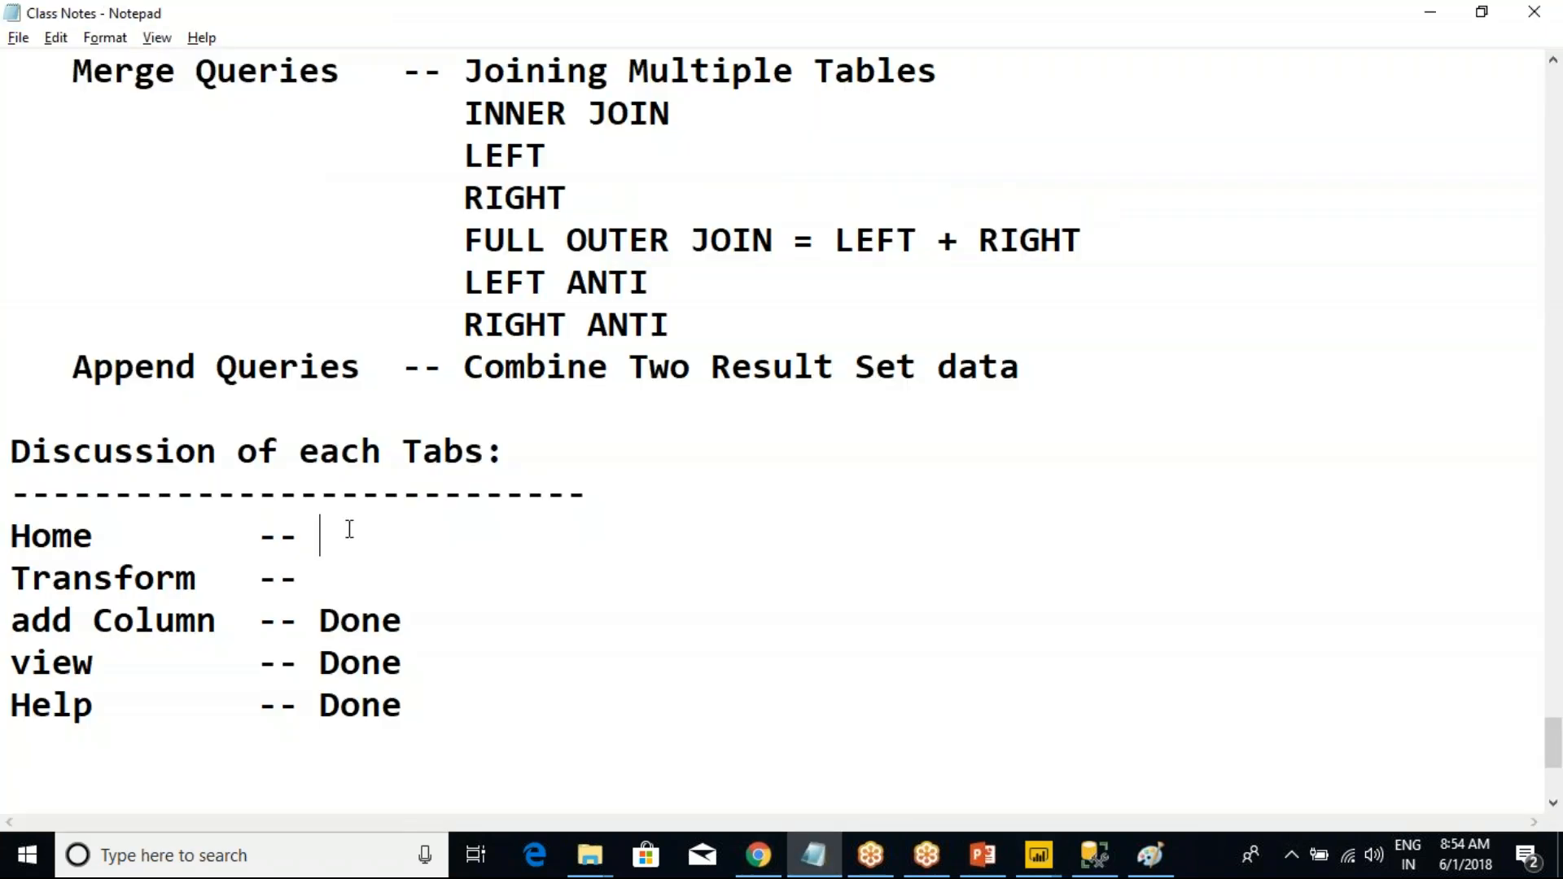
type("Done")
left_click(335, 583)
key("alt+Tab")
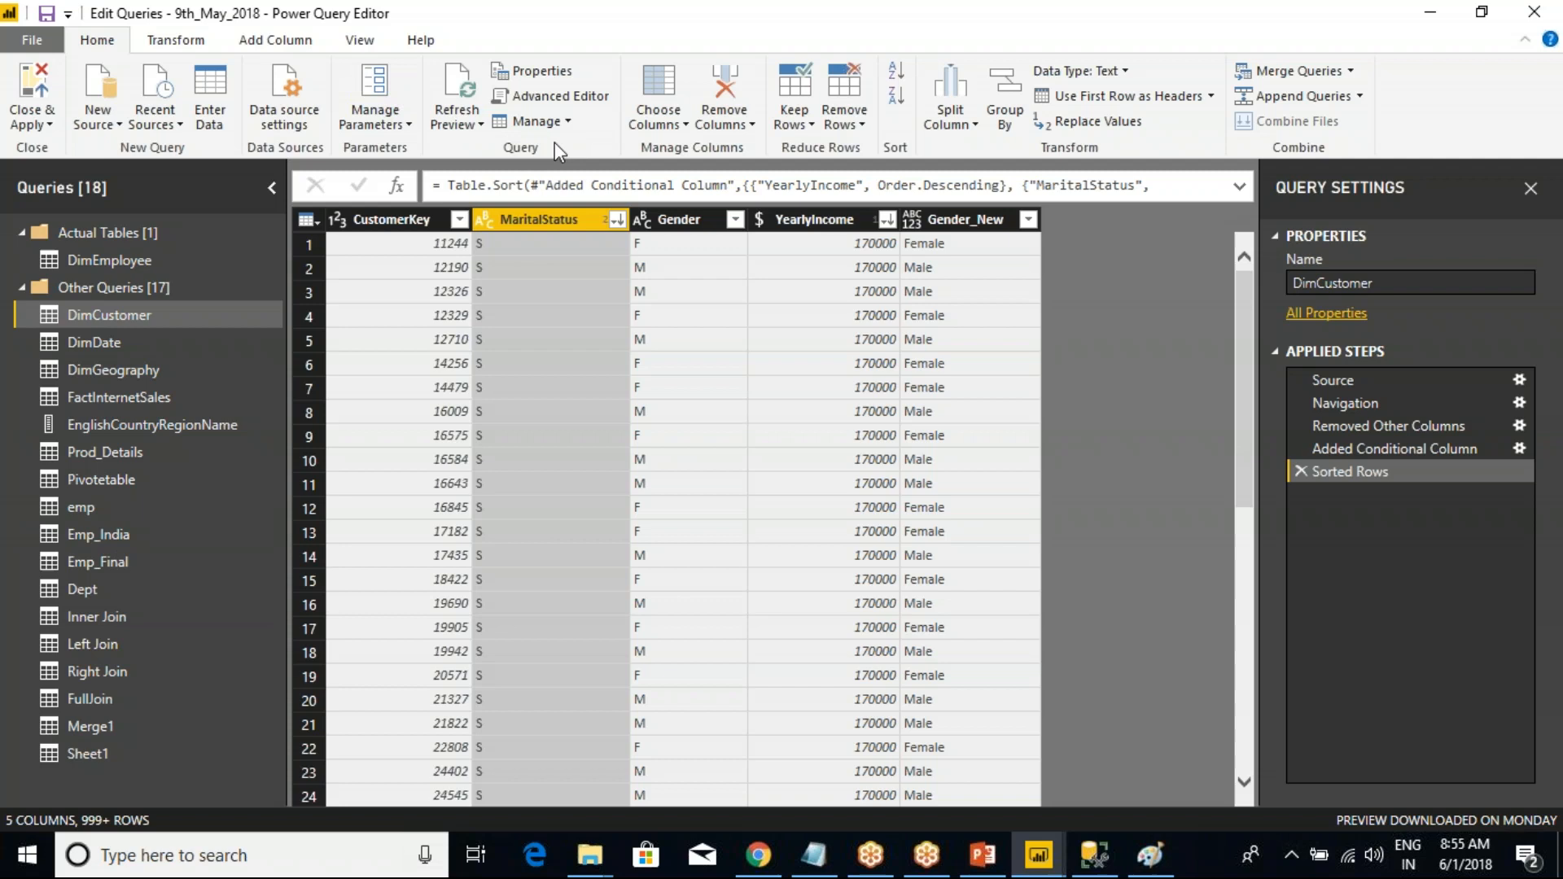
- Show the Transform commands available for the DimCustomer query
left_click(176, 40)
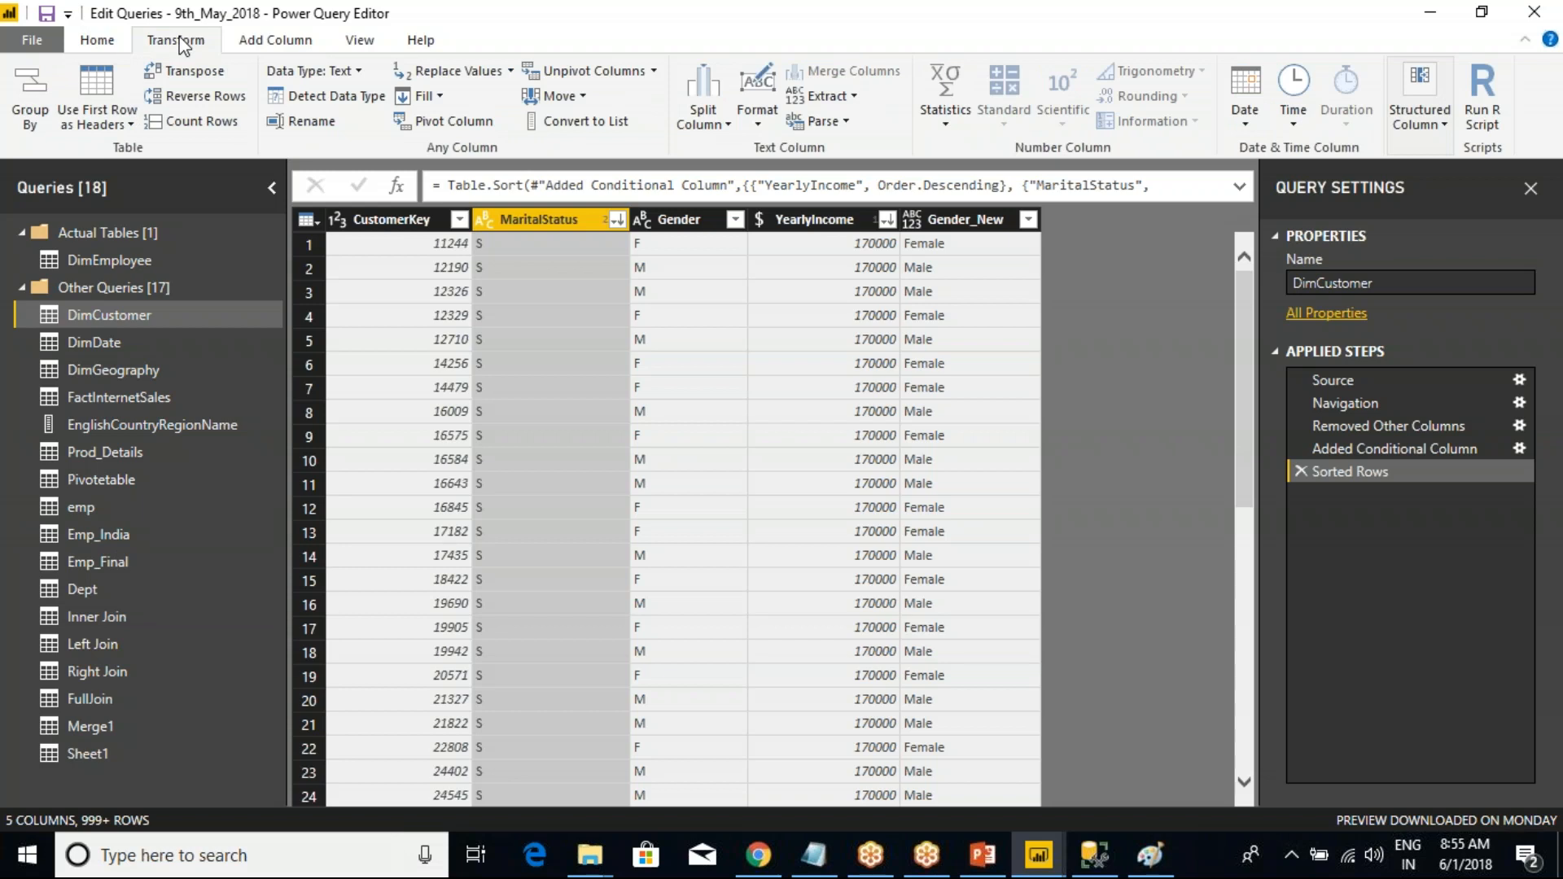
key("ctrl+2")
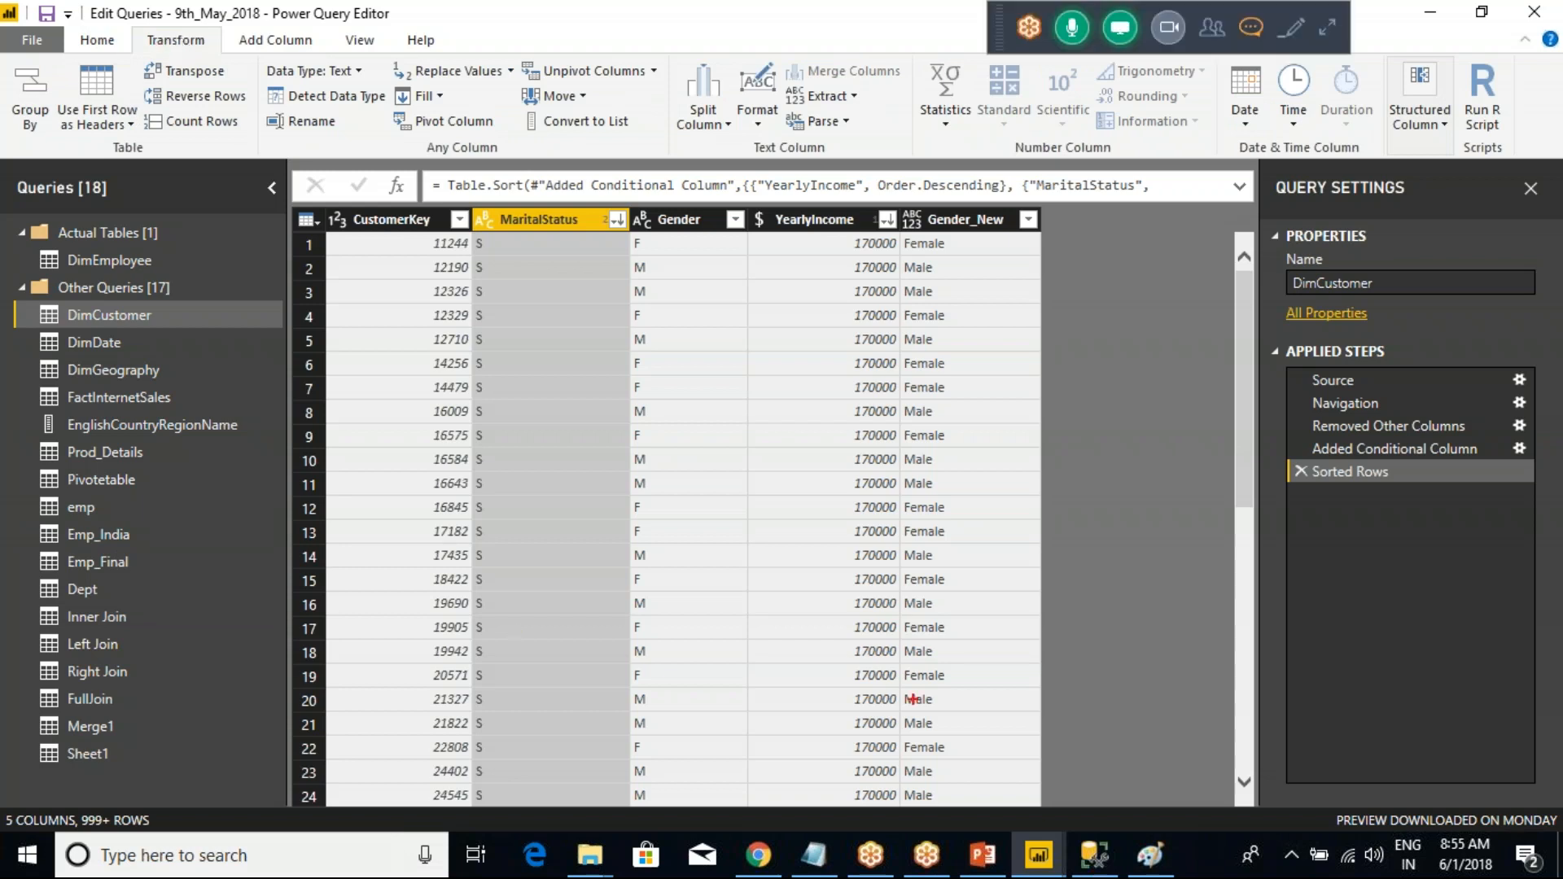
key("Escape")
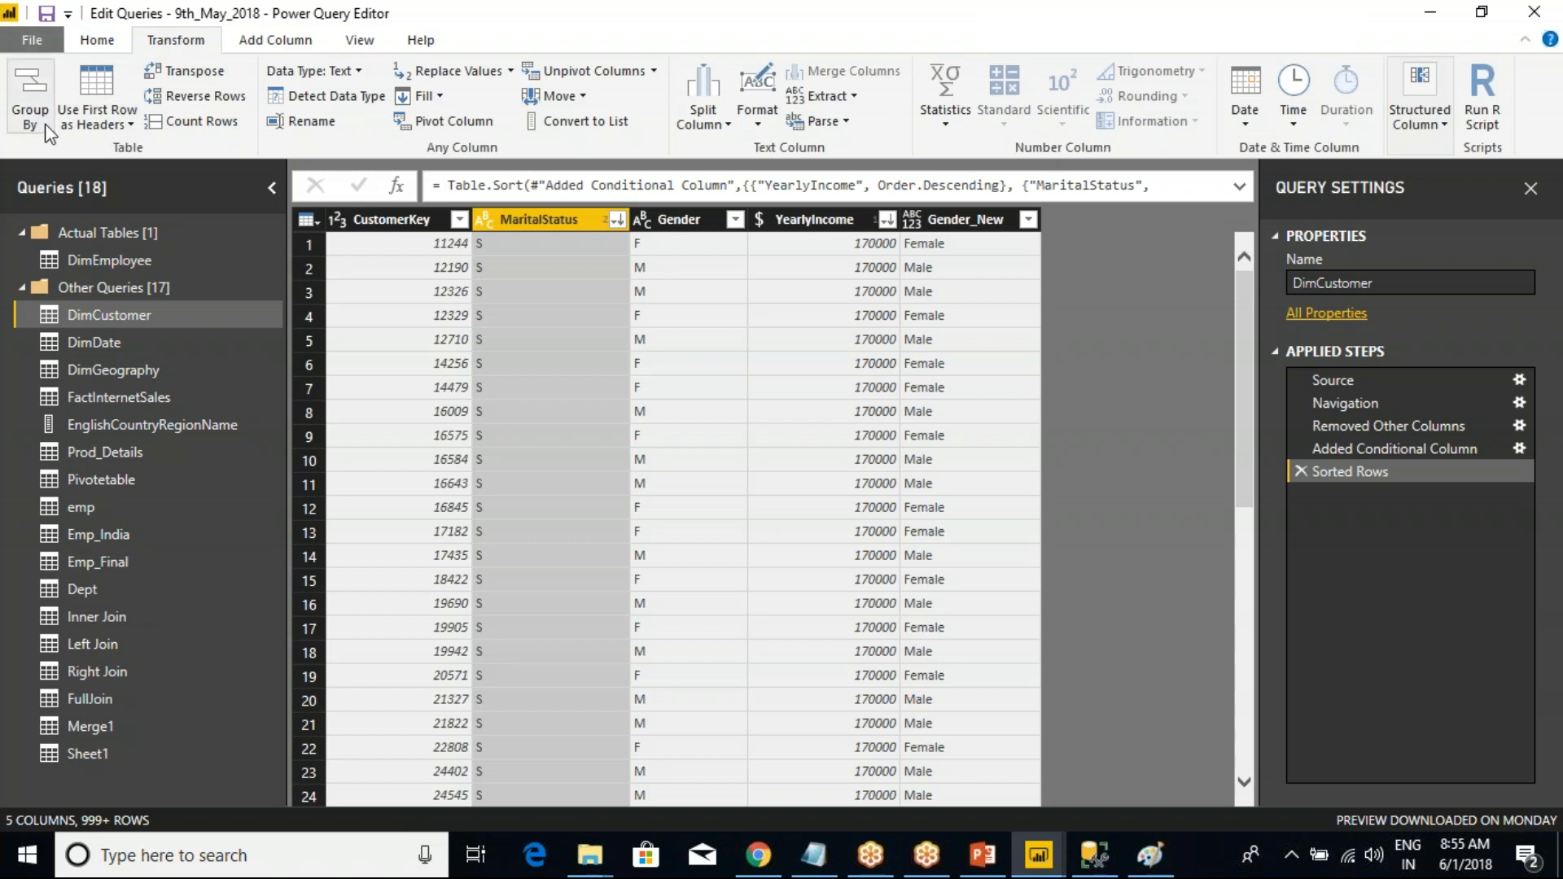
- Switch to the Class Notes file in Notepad and add the line "Tomorrow: Parameters" below the list of tabs
key("alt+Tab")
scroll(461, 578, "down", 3)
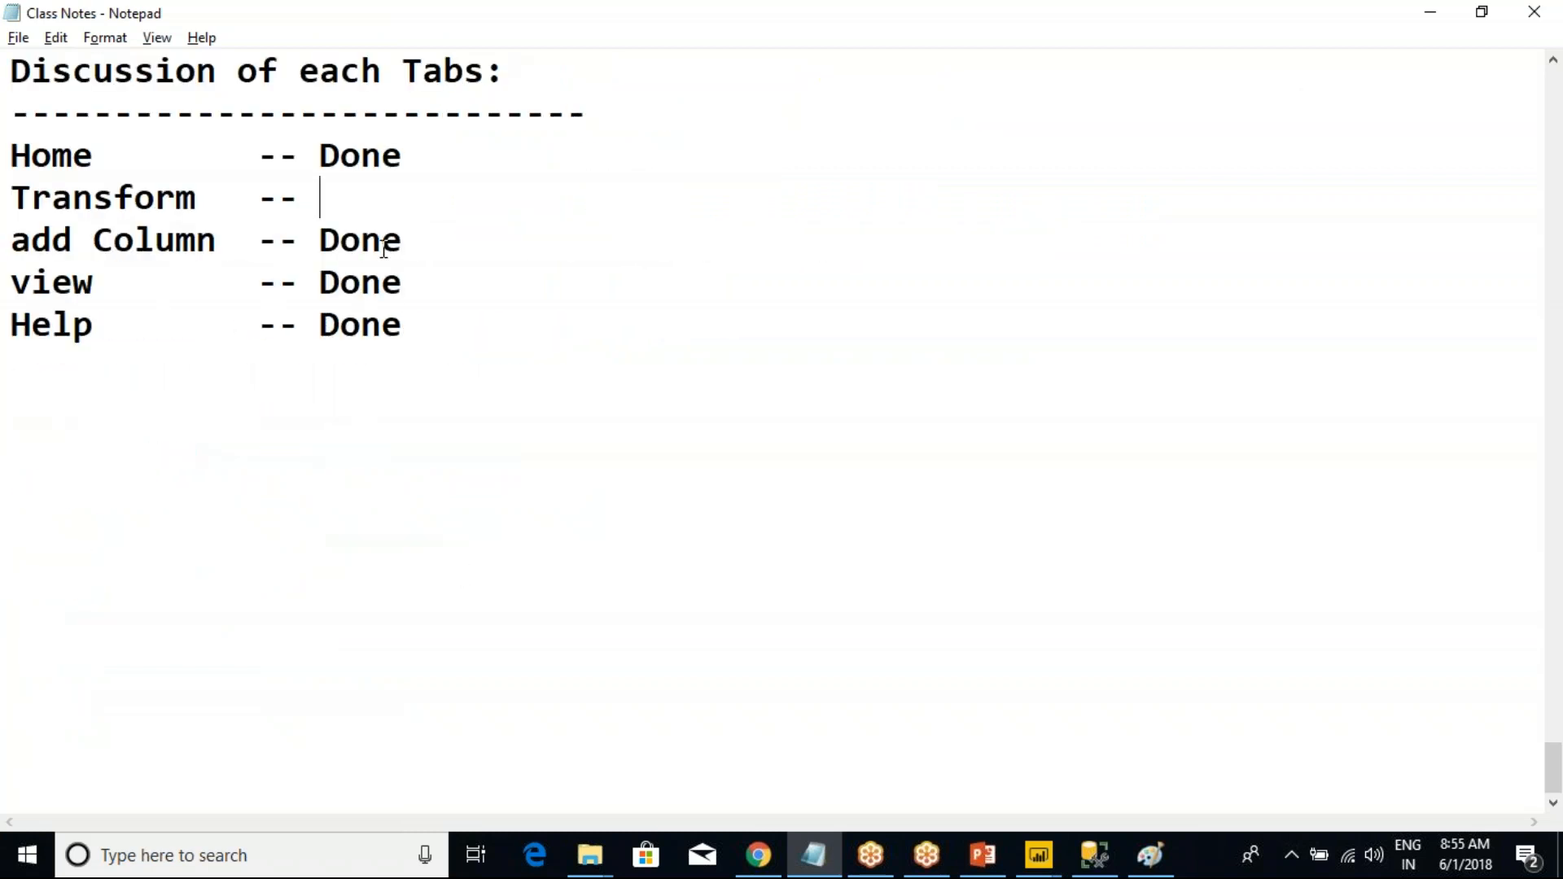
left_click(475, 387)
type("Tomor")
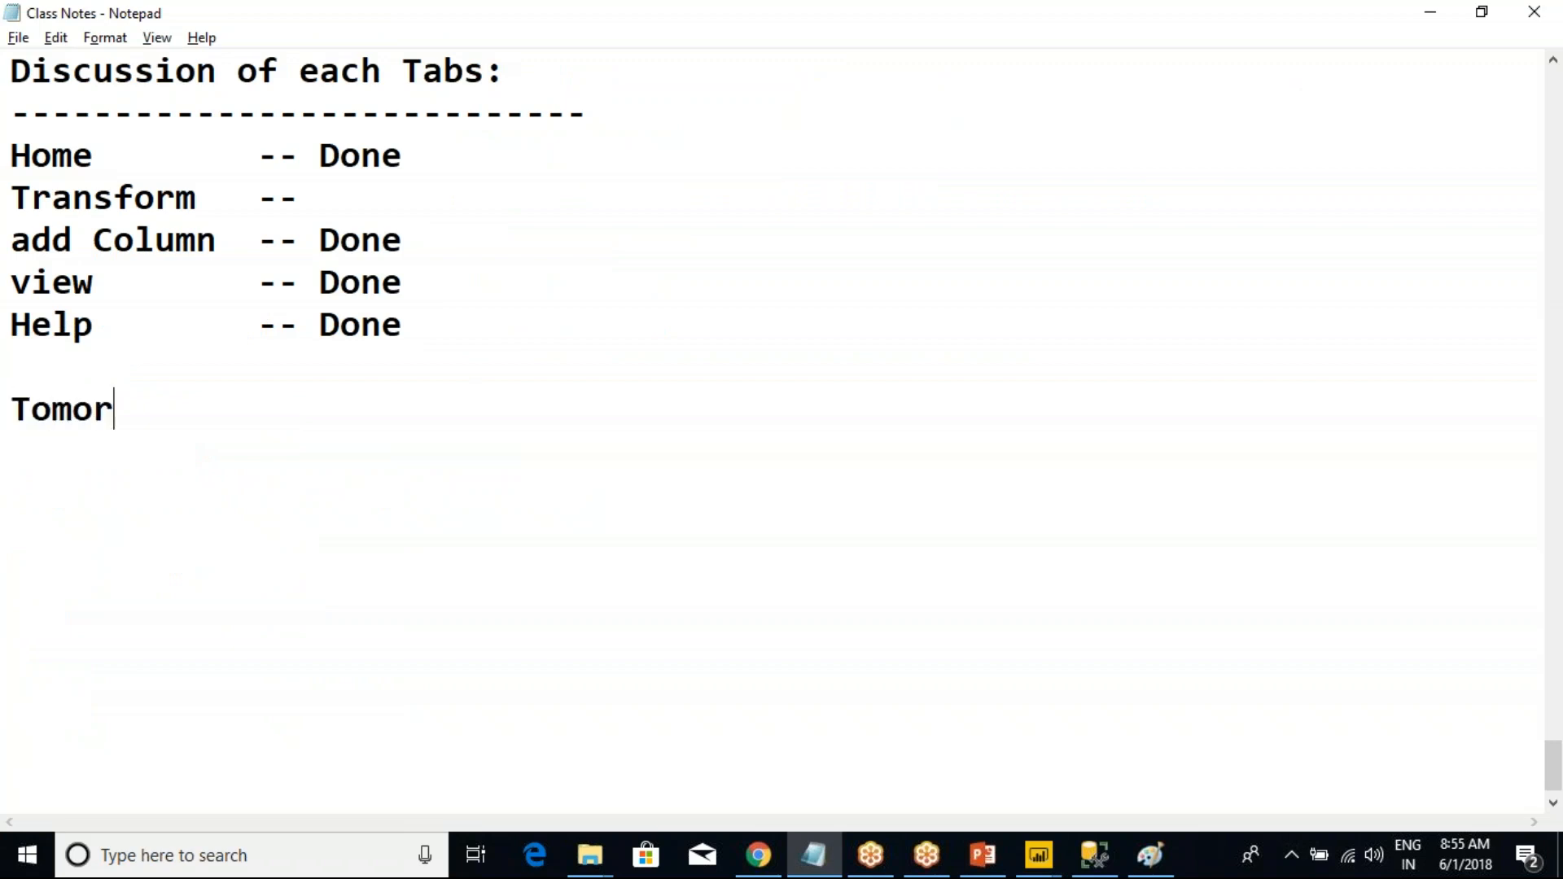
type("row: Parameters")
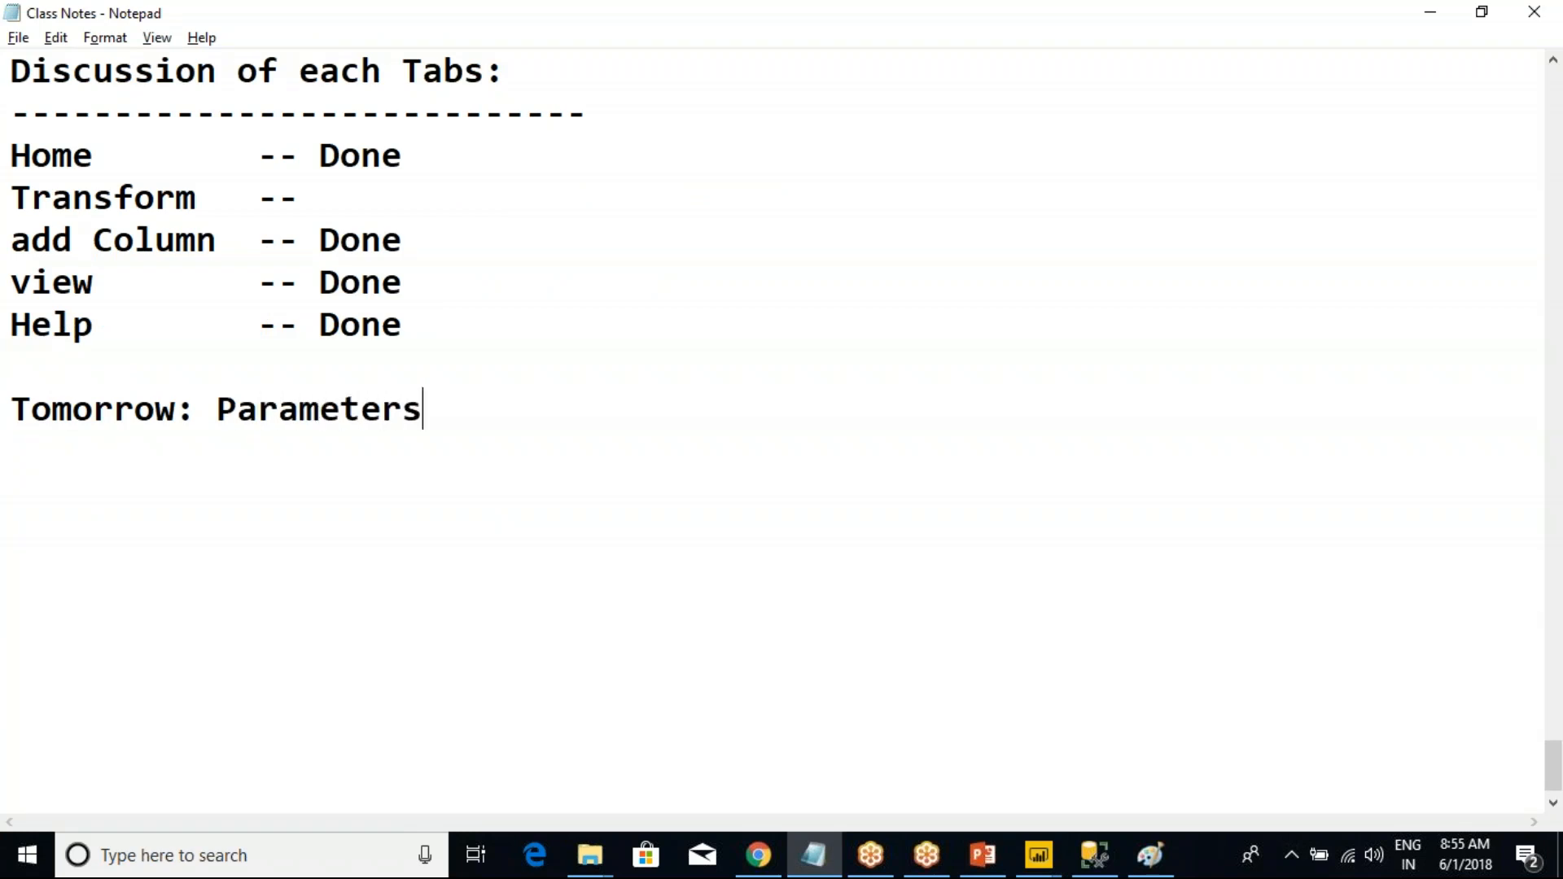
key("Tab")
- Switch to Power Query Editor and review the header-row, text Format, and Structured Column options among the Transform commands
key("alt+Tab")
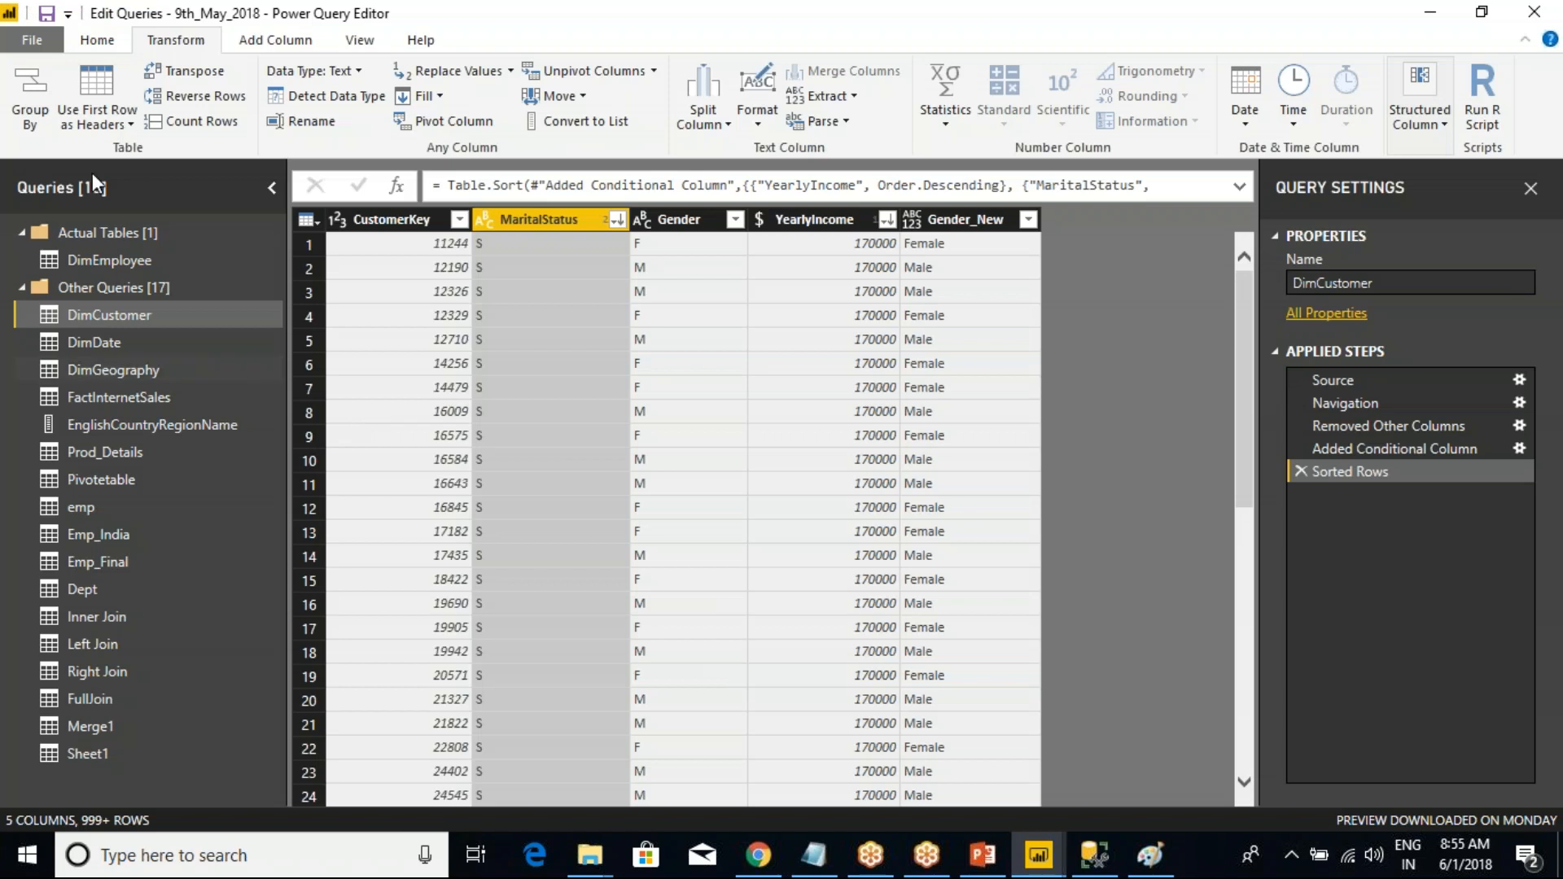
left_click(126, 127)
left_click(436, 12)
left_click(764, 136)
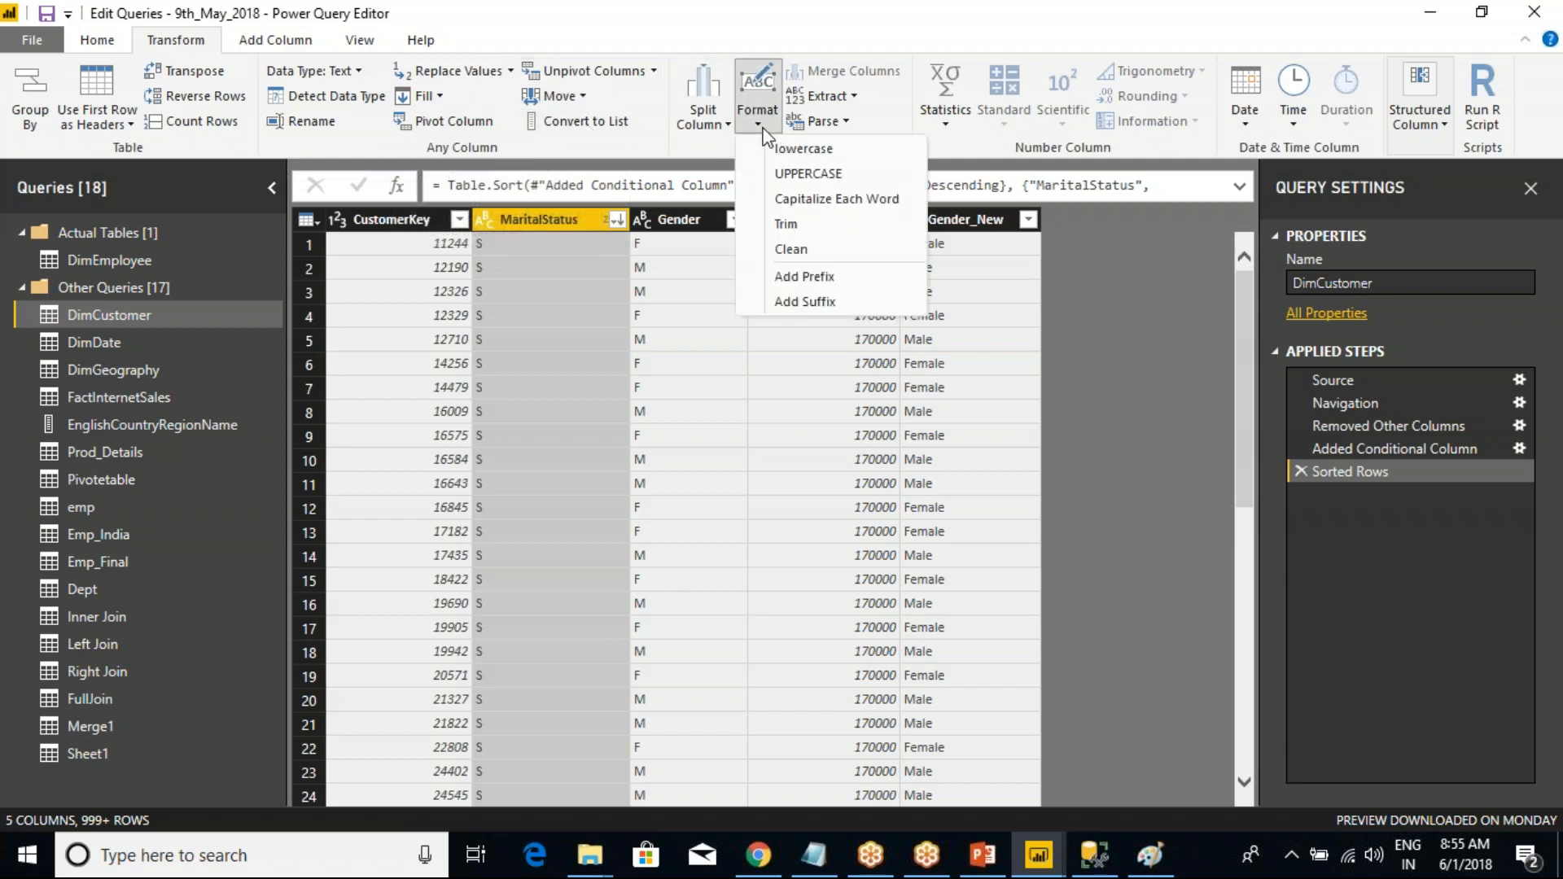
left_click(845, 14)
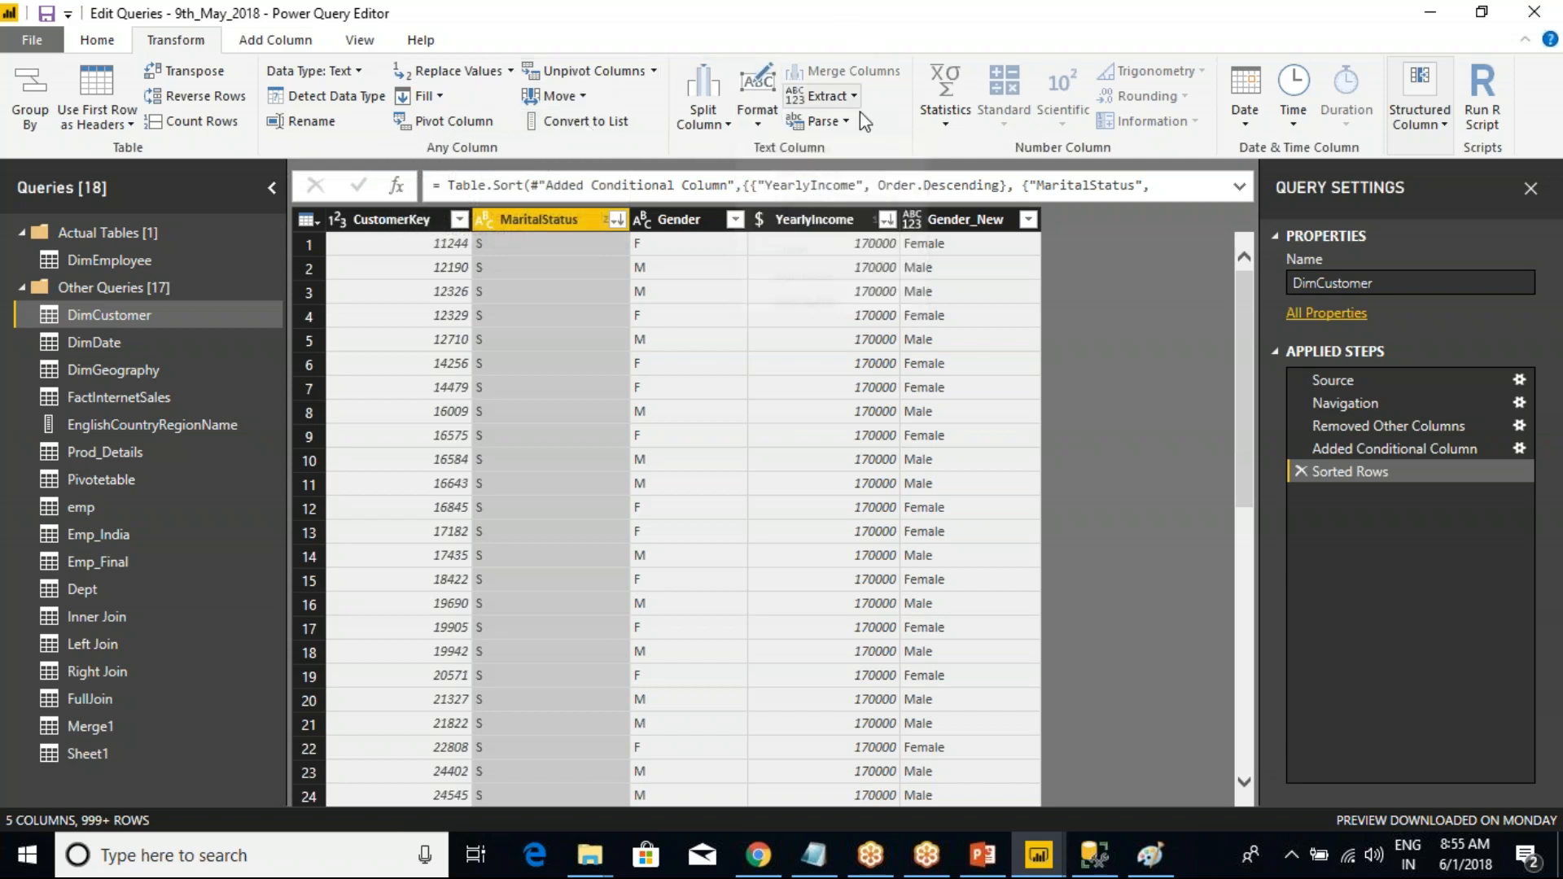
left_click(928, 130)
left_click(825, 28)
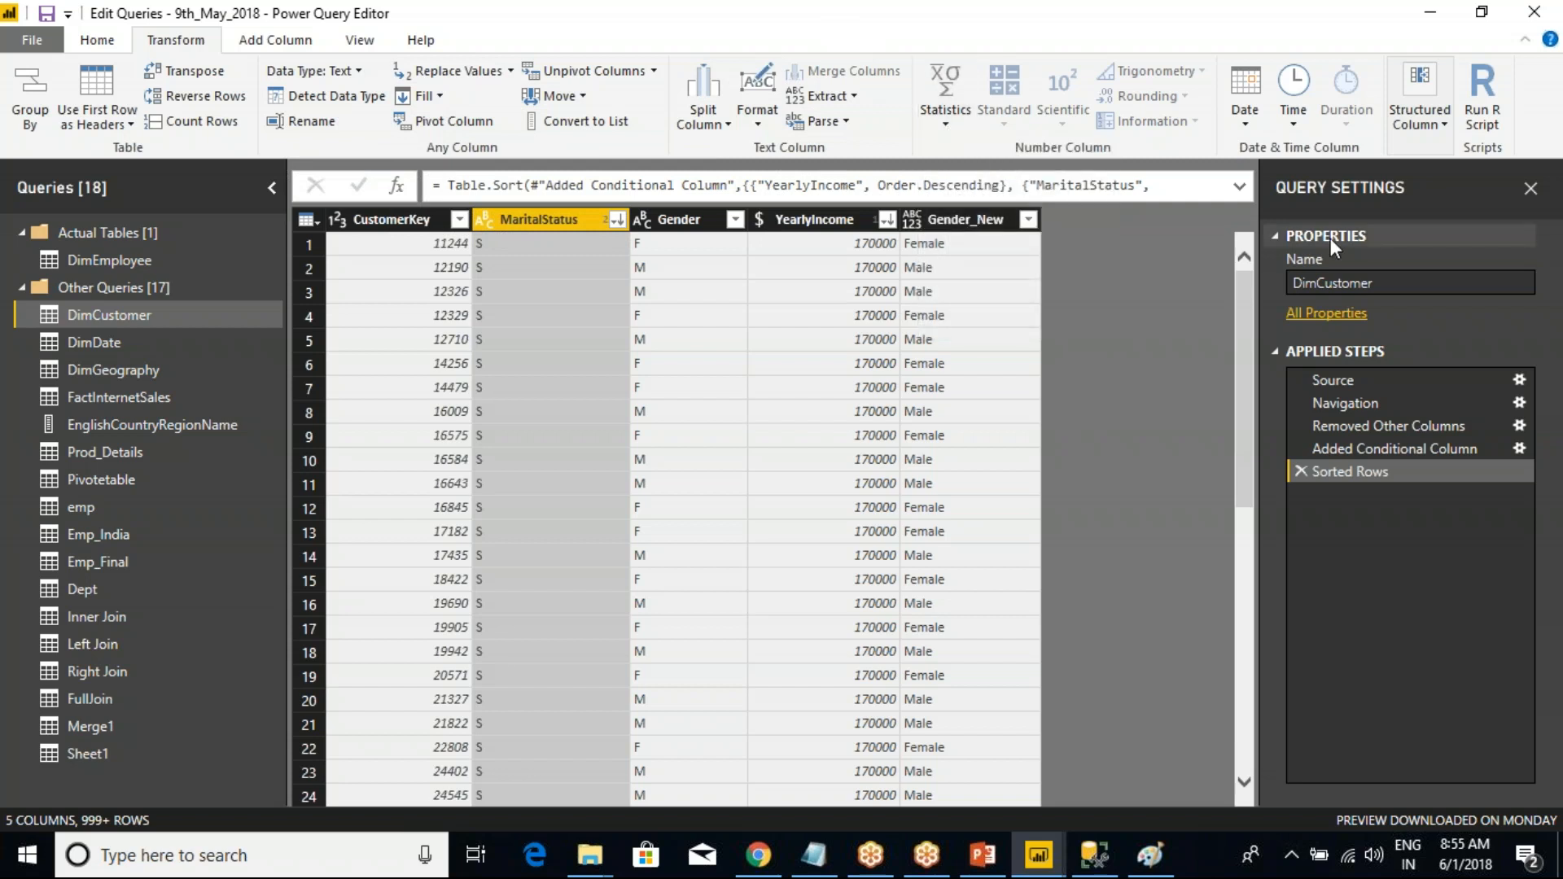
left_click(1443, 125)
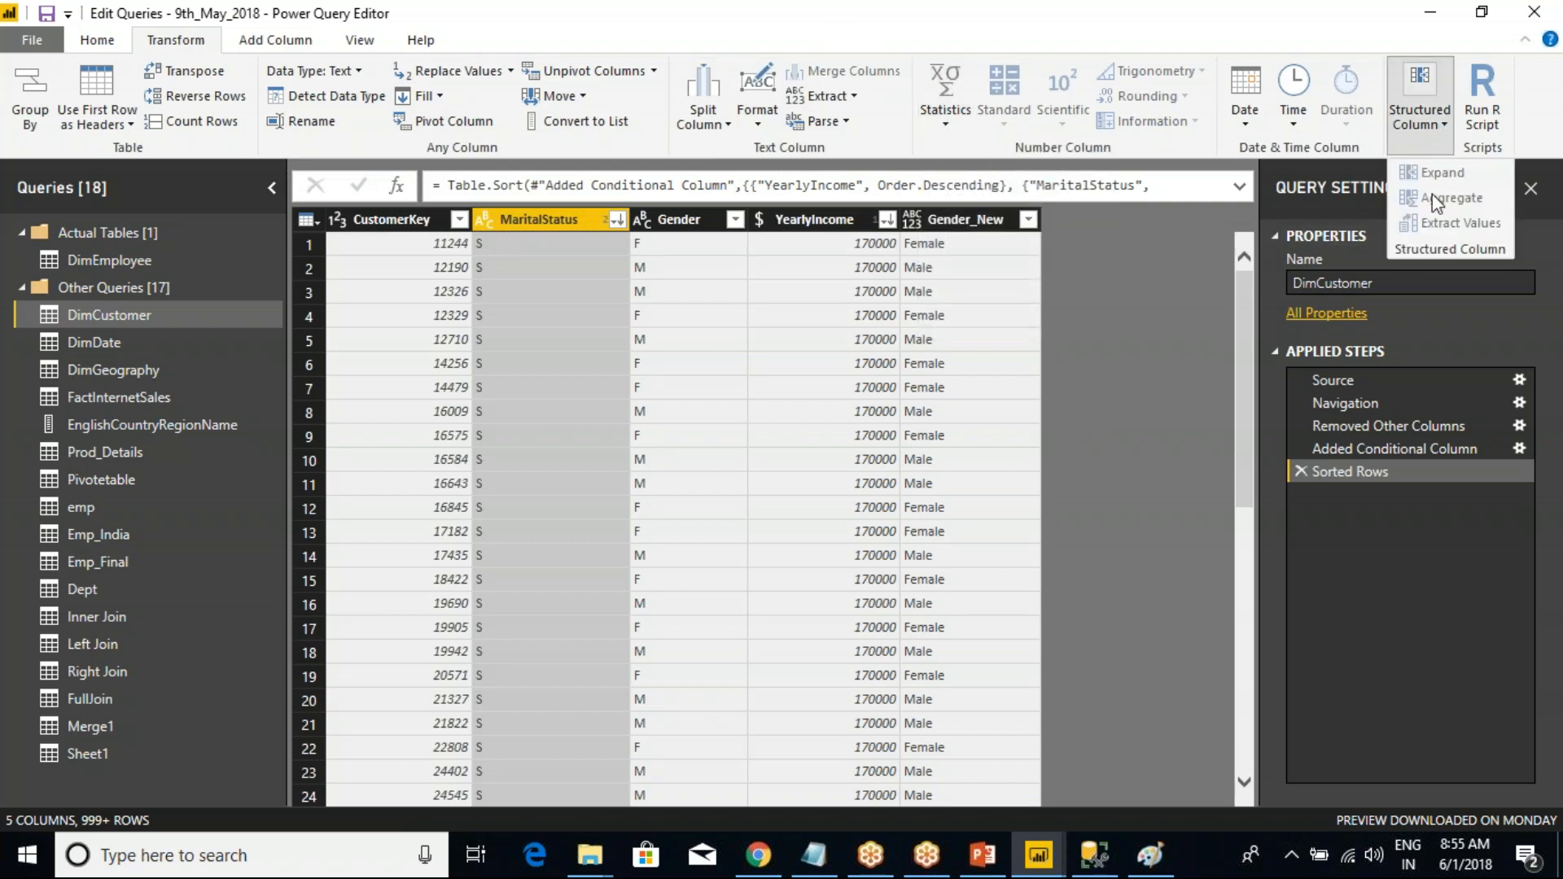
left_click(1425, 3)
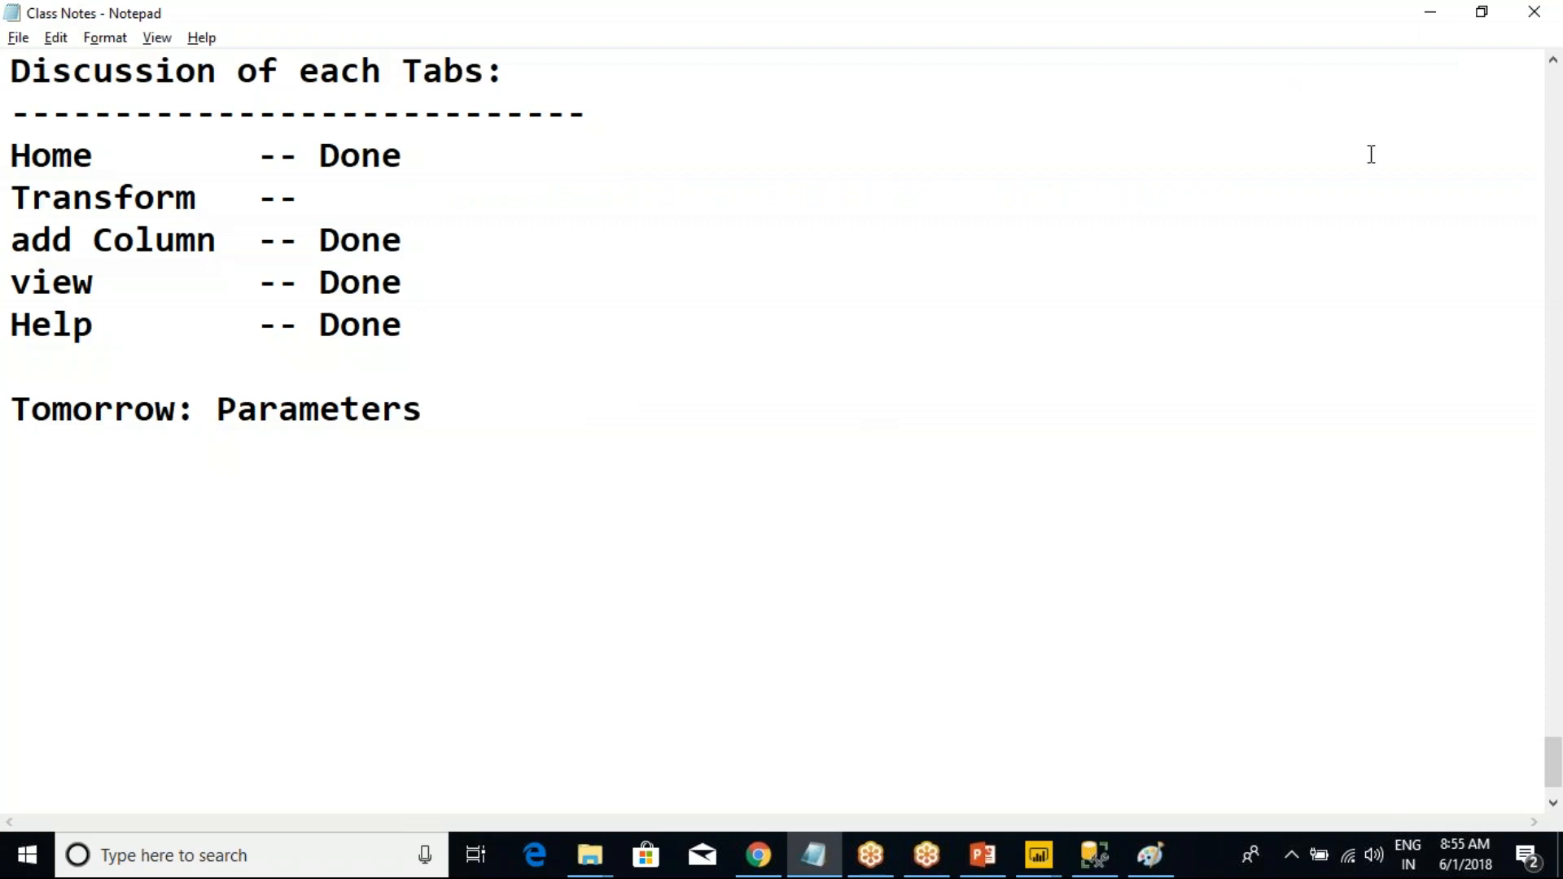
mouse_move(1040, 859)
left_click(1118, 750)
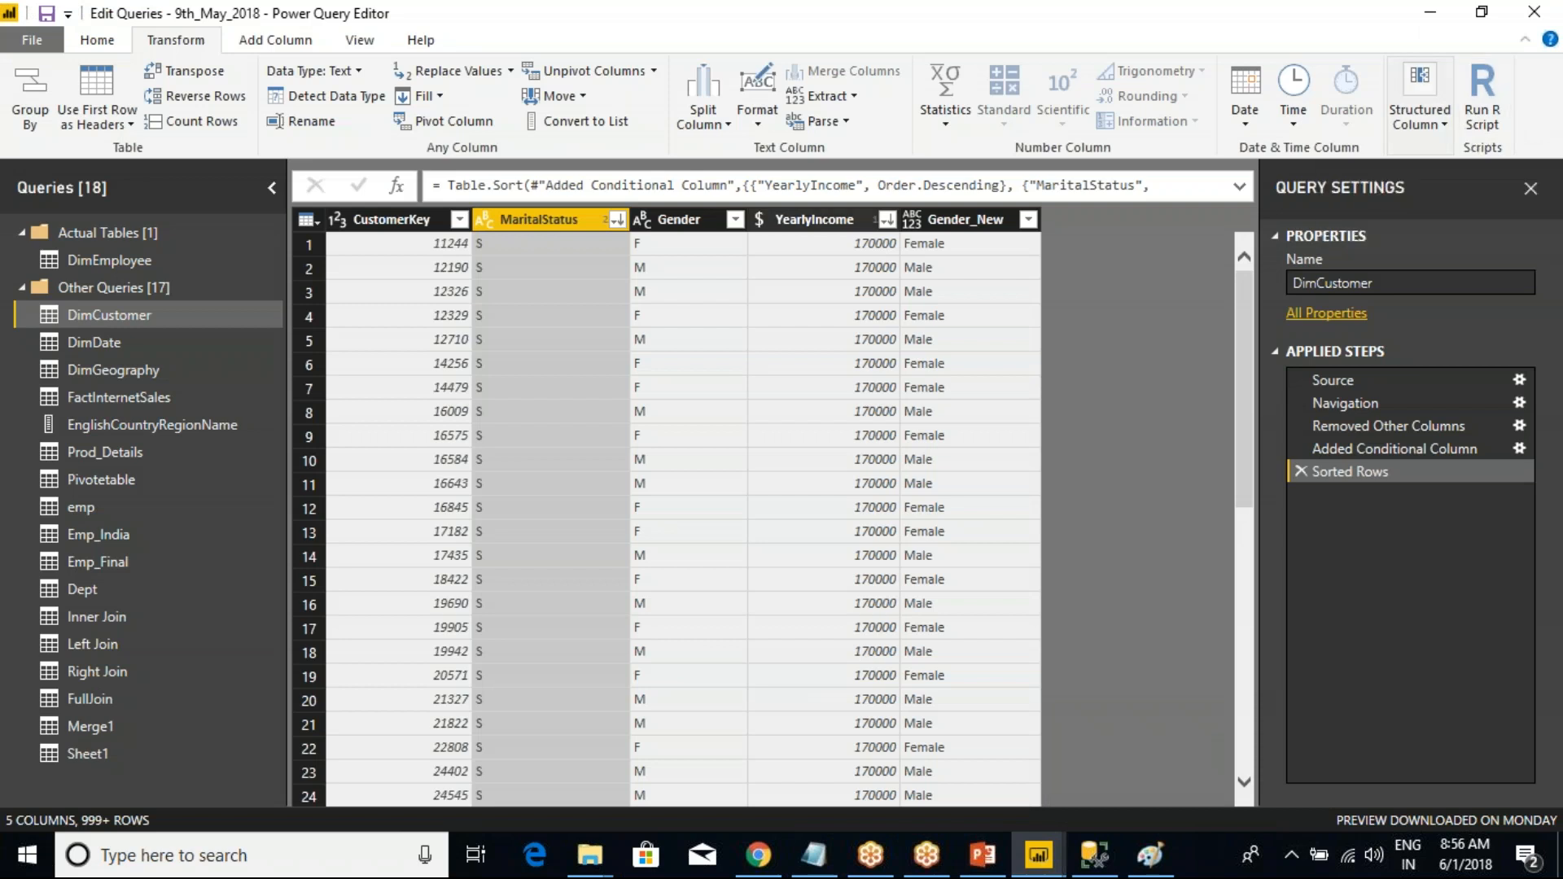
- Switch to the Class Notes file in Notepad and append "(15 minutes of time )" to the "Tomorrow: Parameters" line
key("alt+Tab")
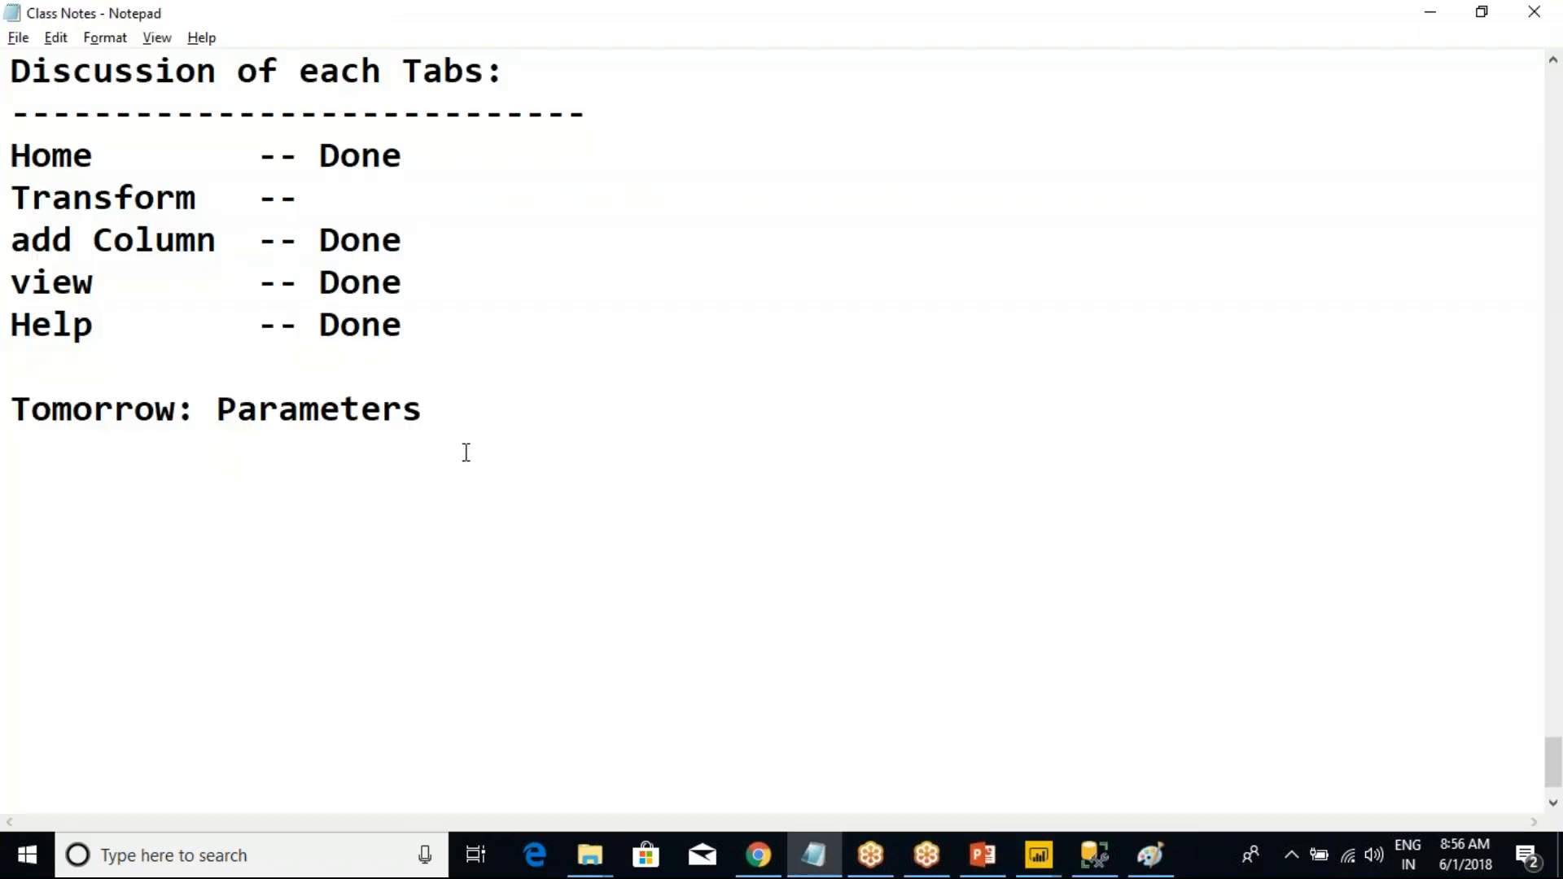
left_click_drag(440, 414, 8, 407)
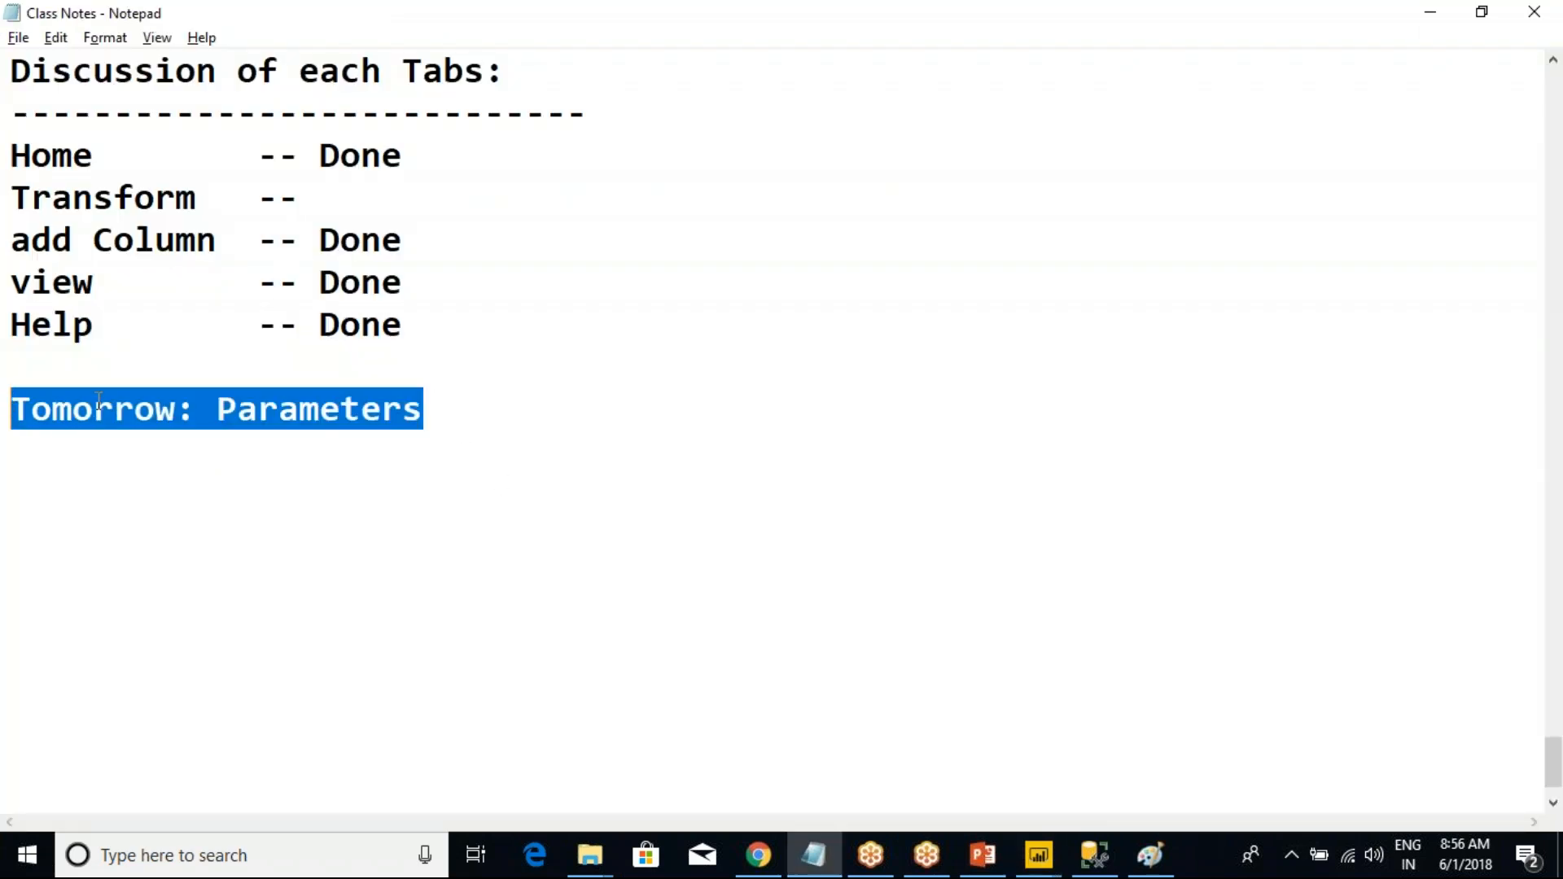
left_click(95, 404)
left_click(451, 404)
type("()")
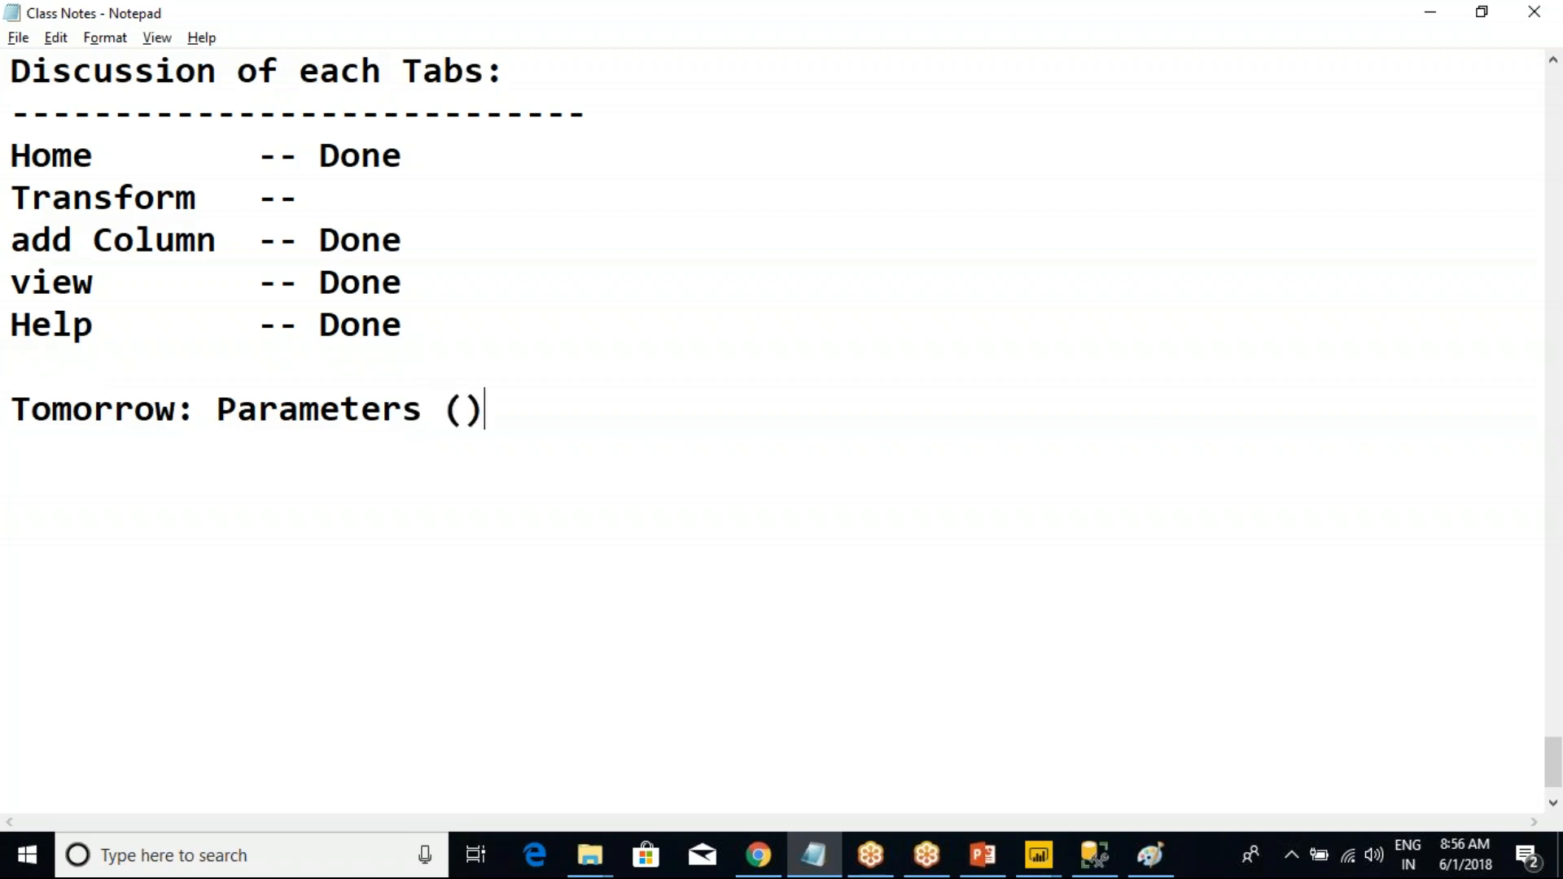
key("Left")
type("15 min")
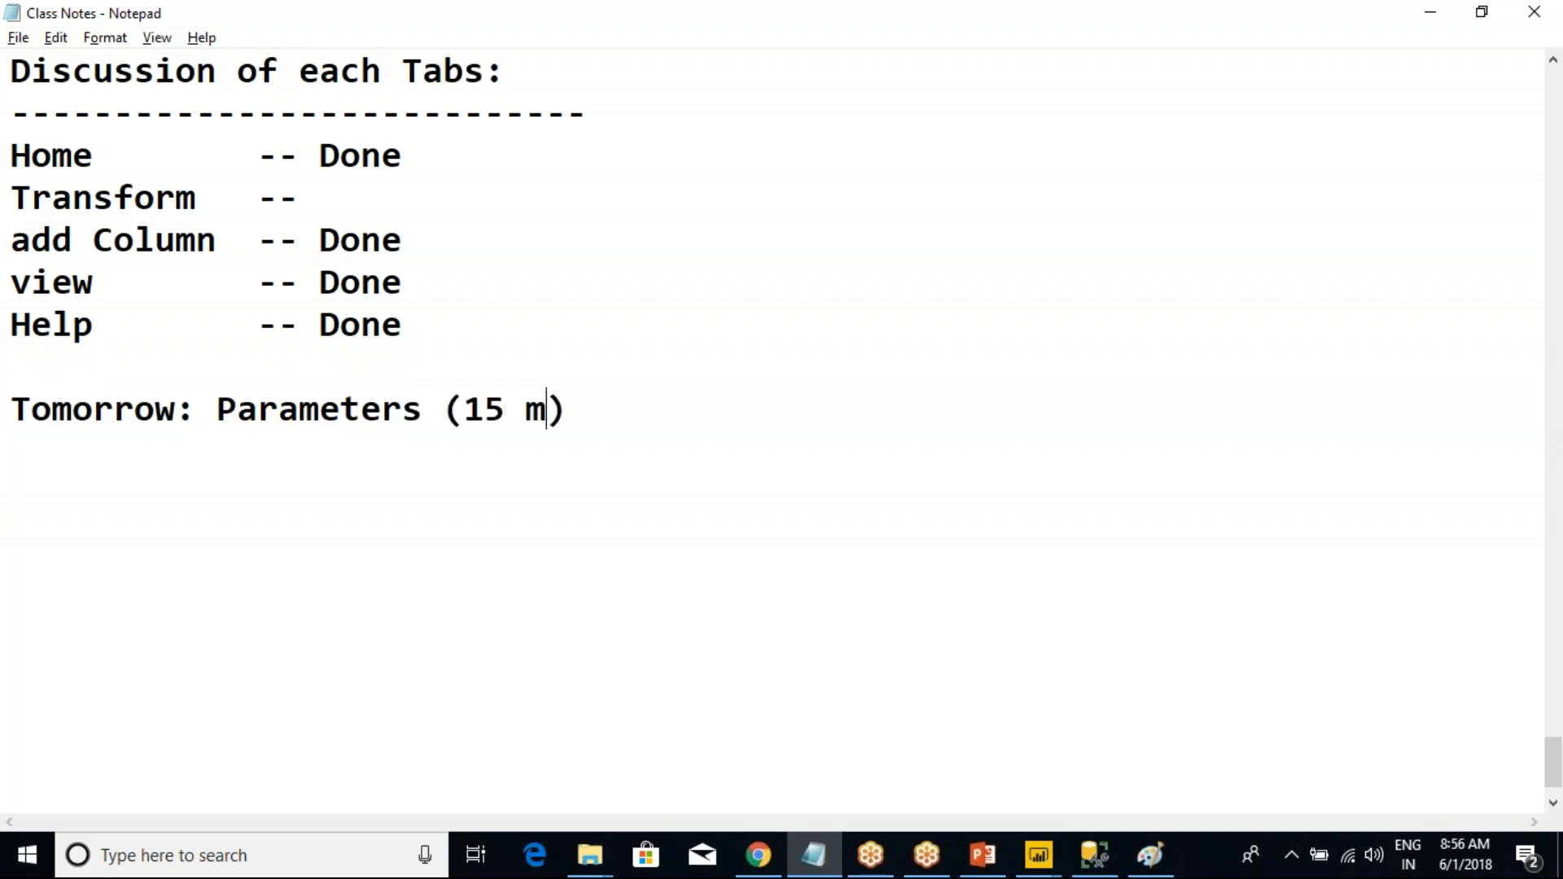
type("utes of time")
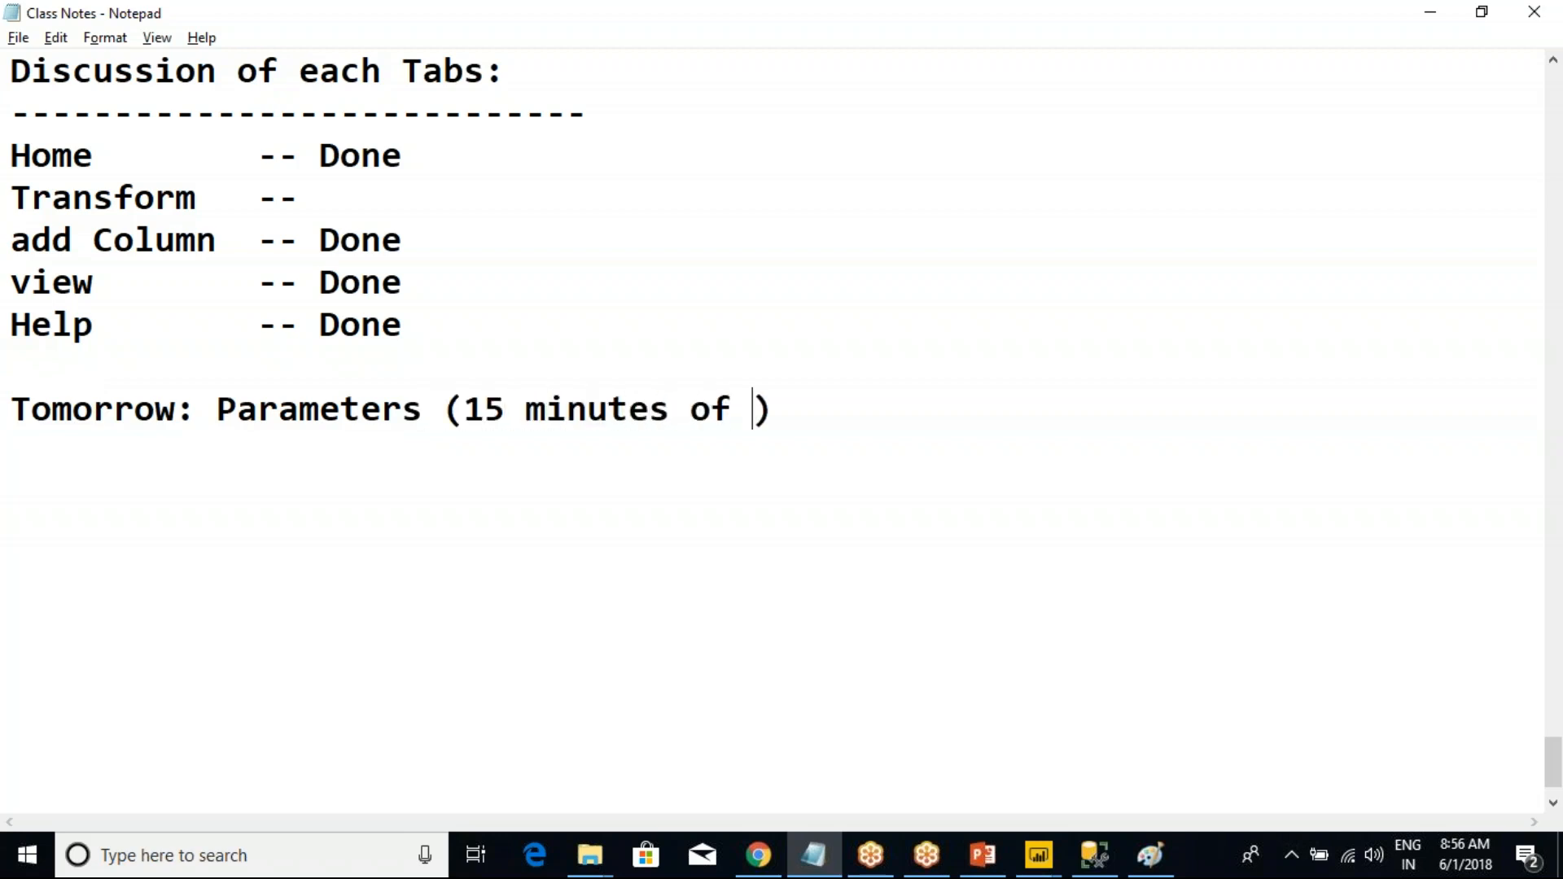
- Add the heading "Next Topic Qould Be:" below the Tomorrow line, followed by "Power BI Service" and "Dax" on separate lines
left_click(911, 410)
key("Return")
type("Next T")
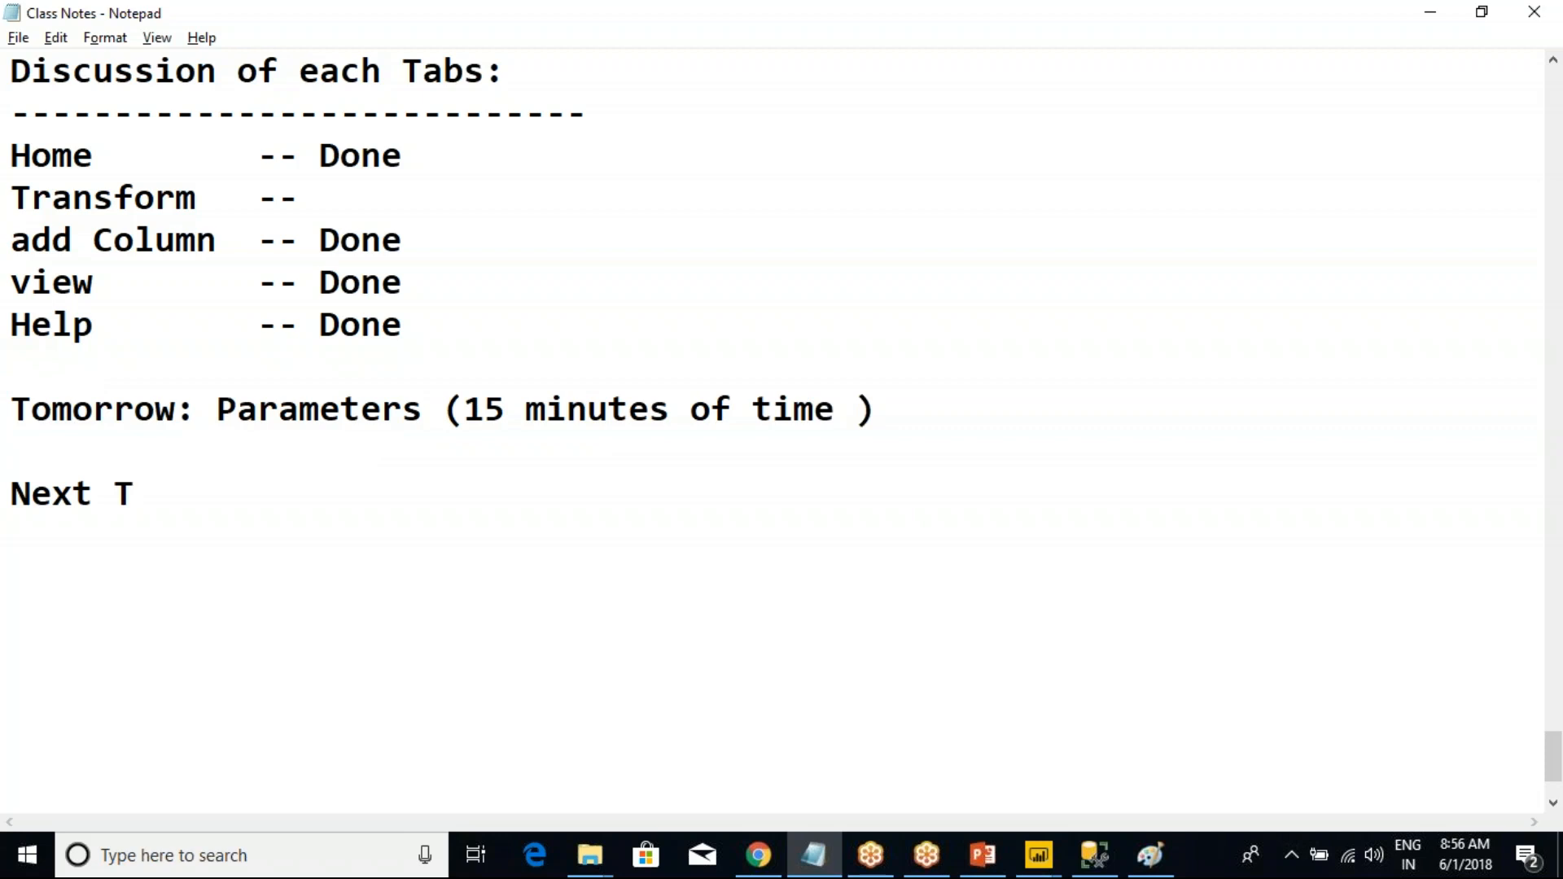
type("opic Qou")
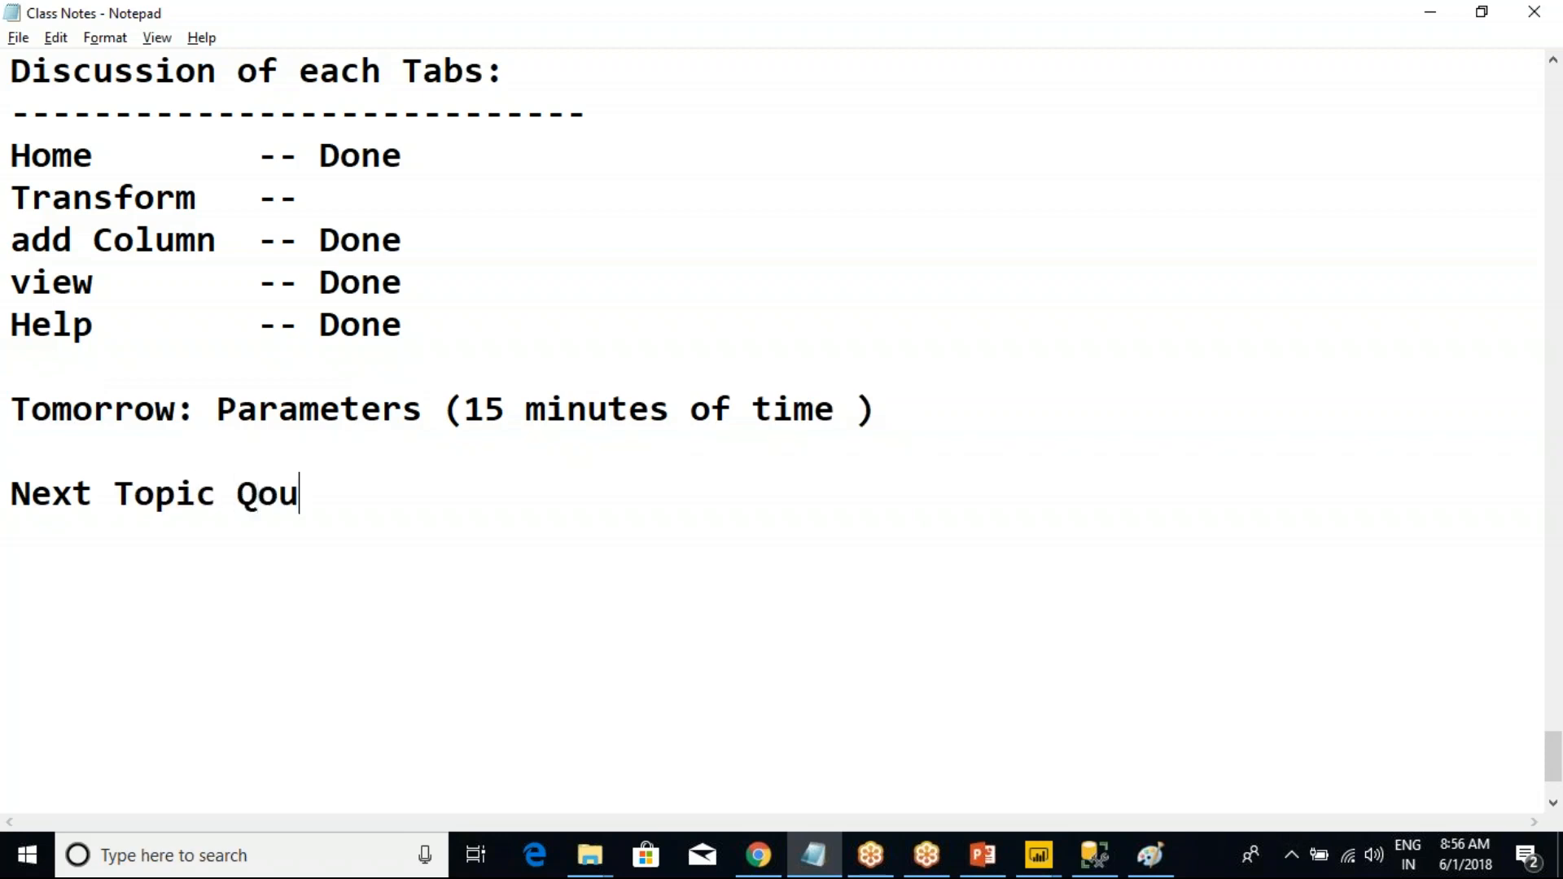
type("ld Be")
type(": ")
type("Power BI Se")
type("rvice ")
type("Dax")
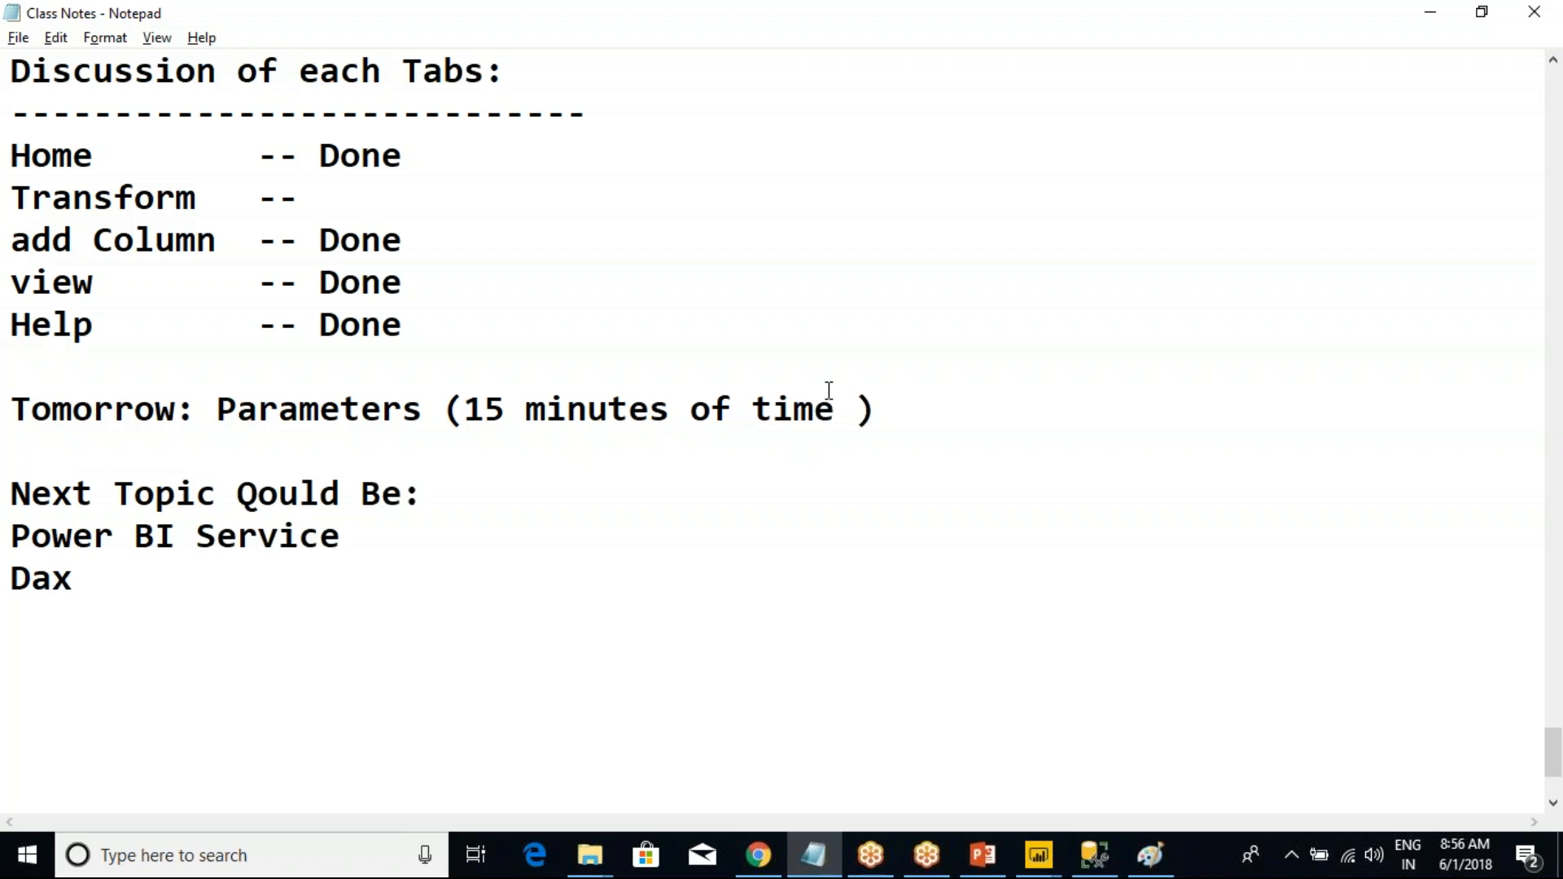
left_click(141, 452)
left_click_drag(340, 535, 103, 444)
left_click(103, 444)
left_click_drag(383, 541, 22, 415)
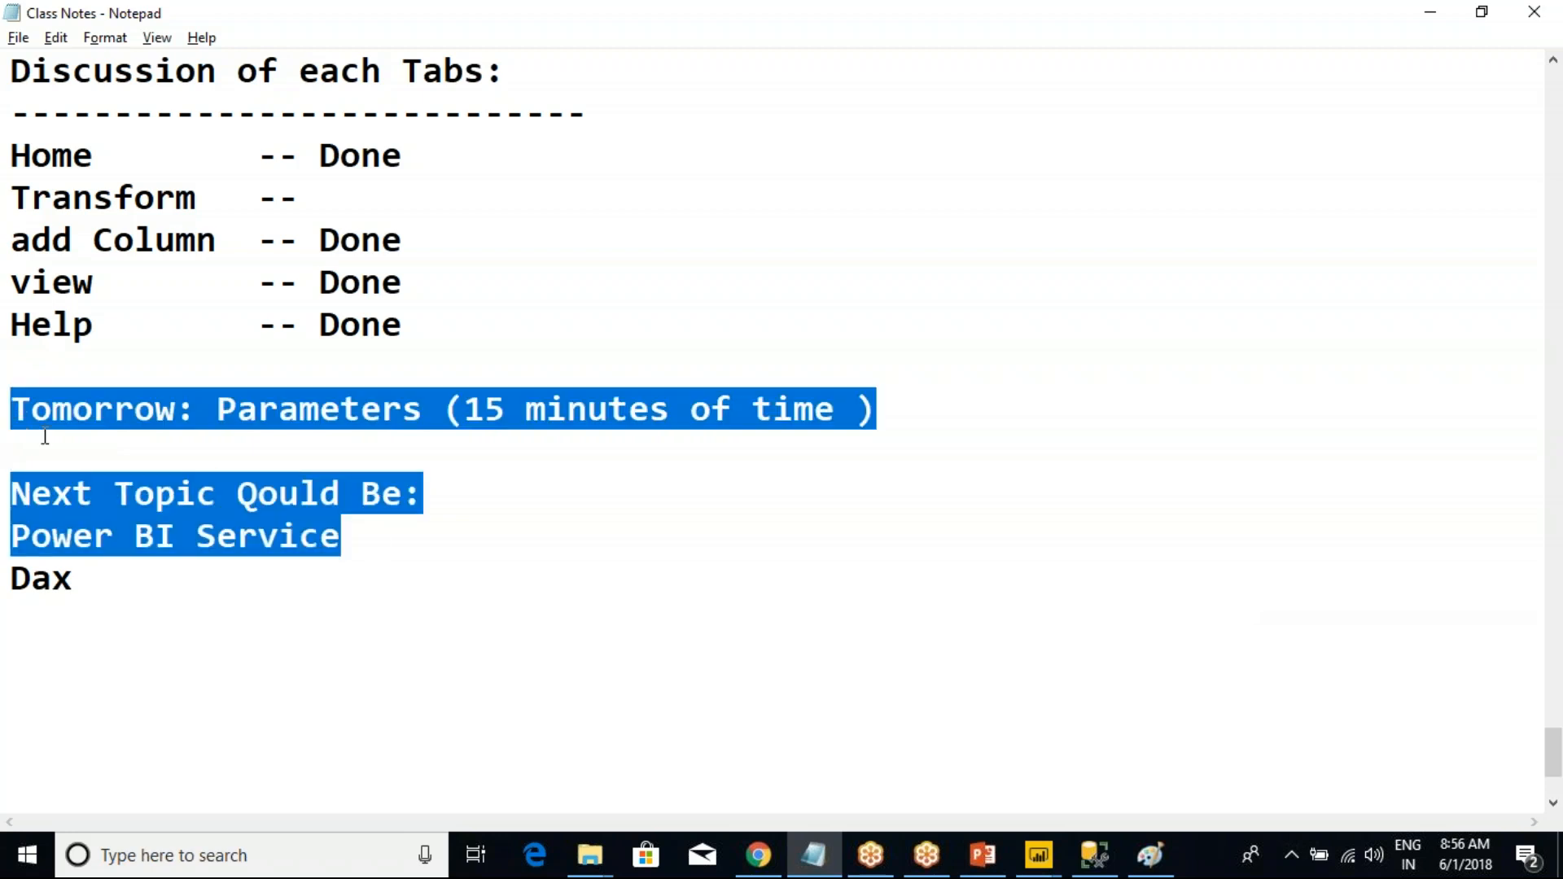
left_click(45, 437)
left_click_drag(342, 537, 126, 457)
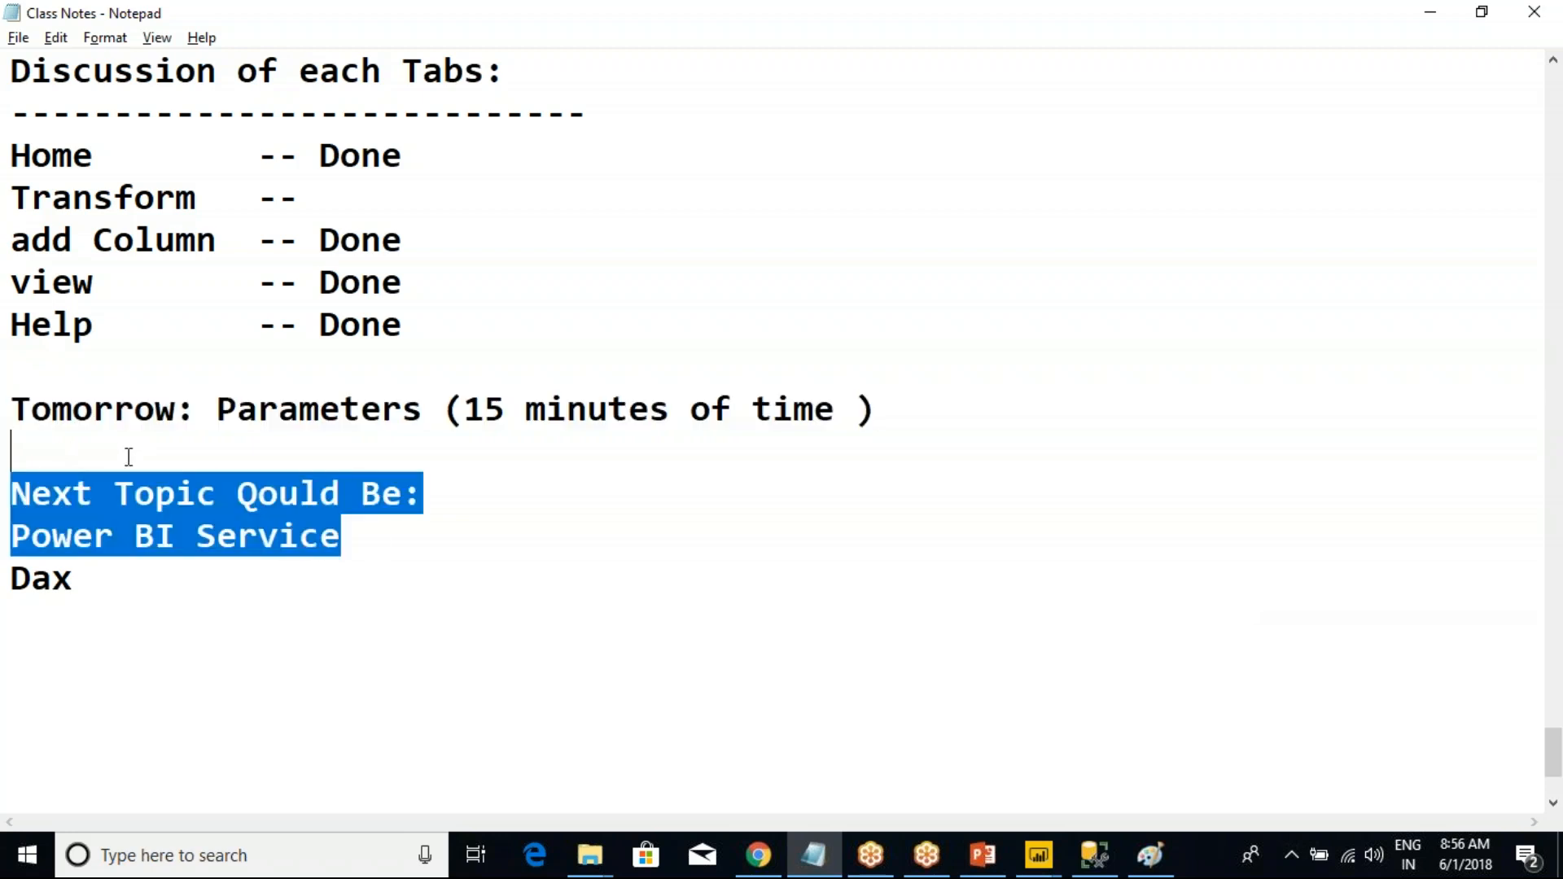
left_click(208, 368)
- Save the updated Class Notes file
left_click(18, 37)
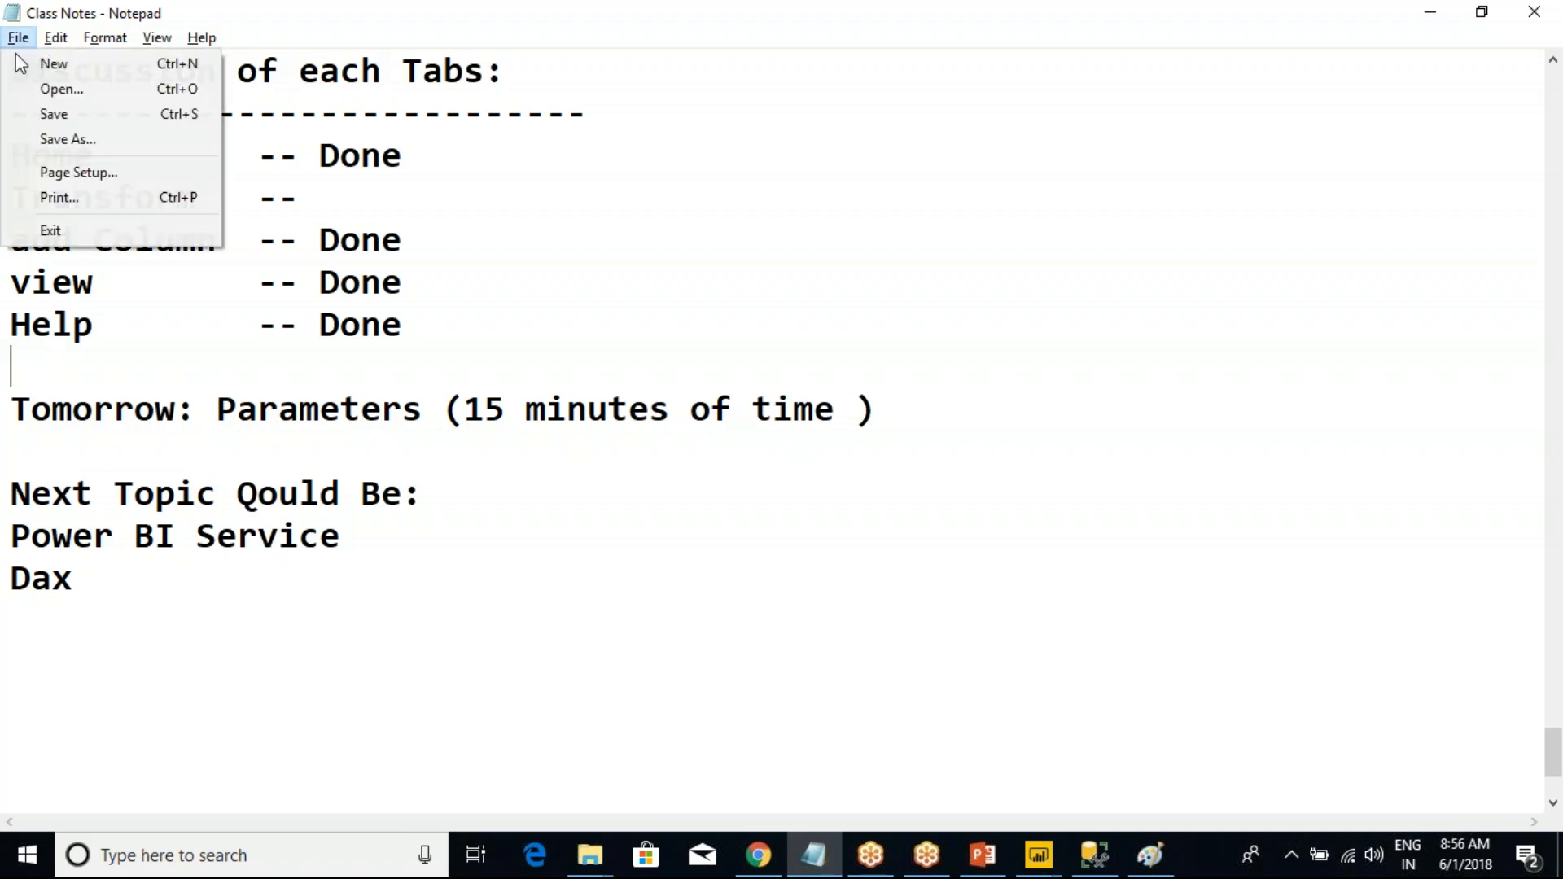
left_click(52, 113)
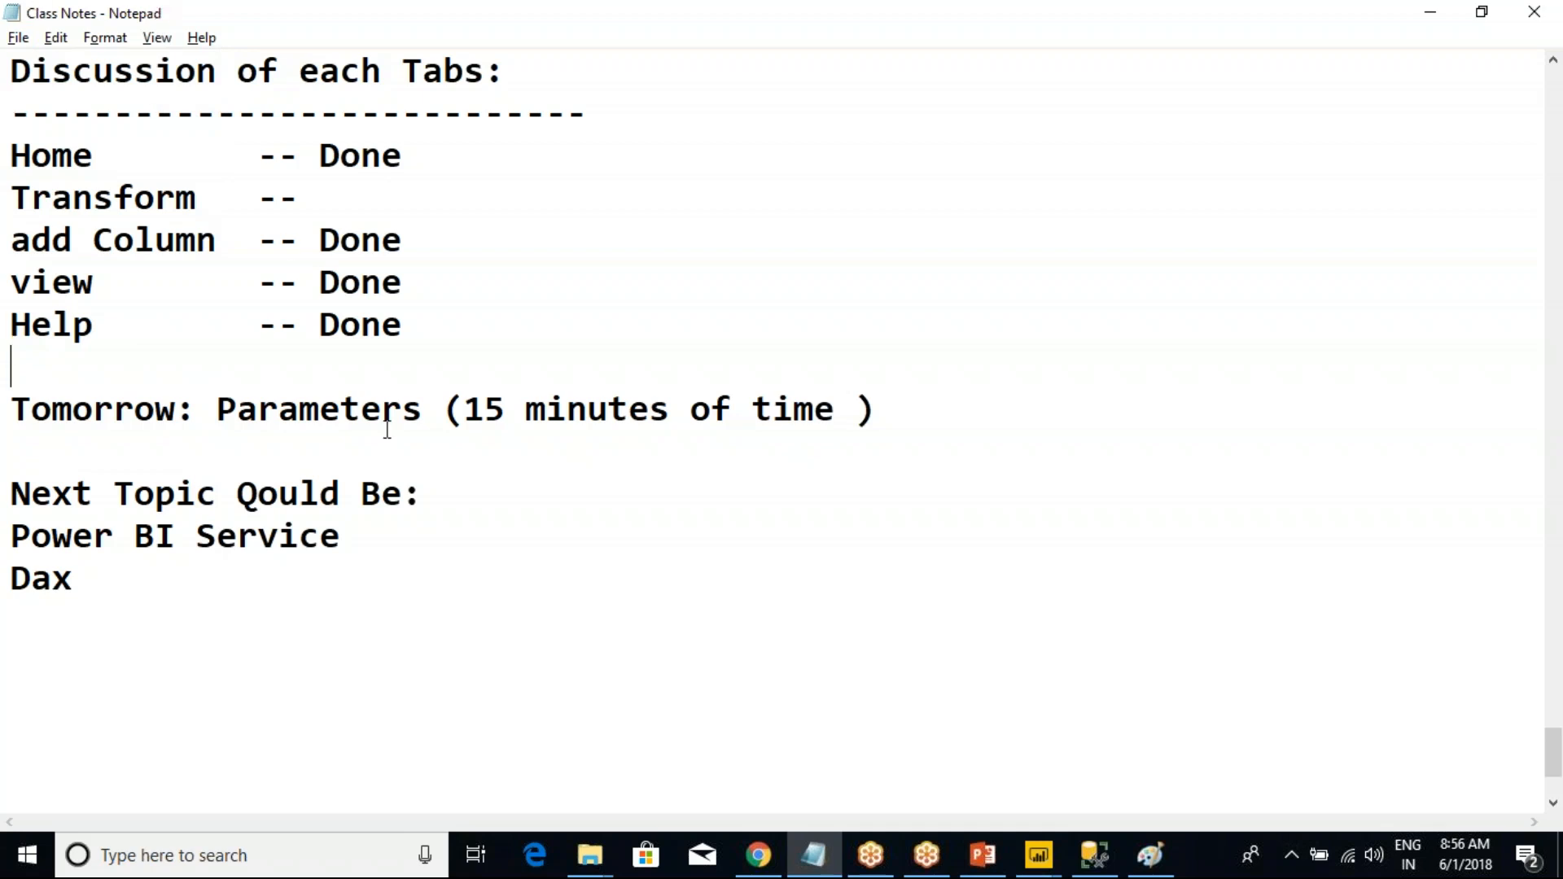
left_click(241, 155)
left_click(382, 158)
left_click(18, 38)
left_click(56, 114)
- Switch to the GoToMeeting Recording Manager and close its window
left_click(926, 855)
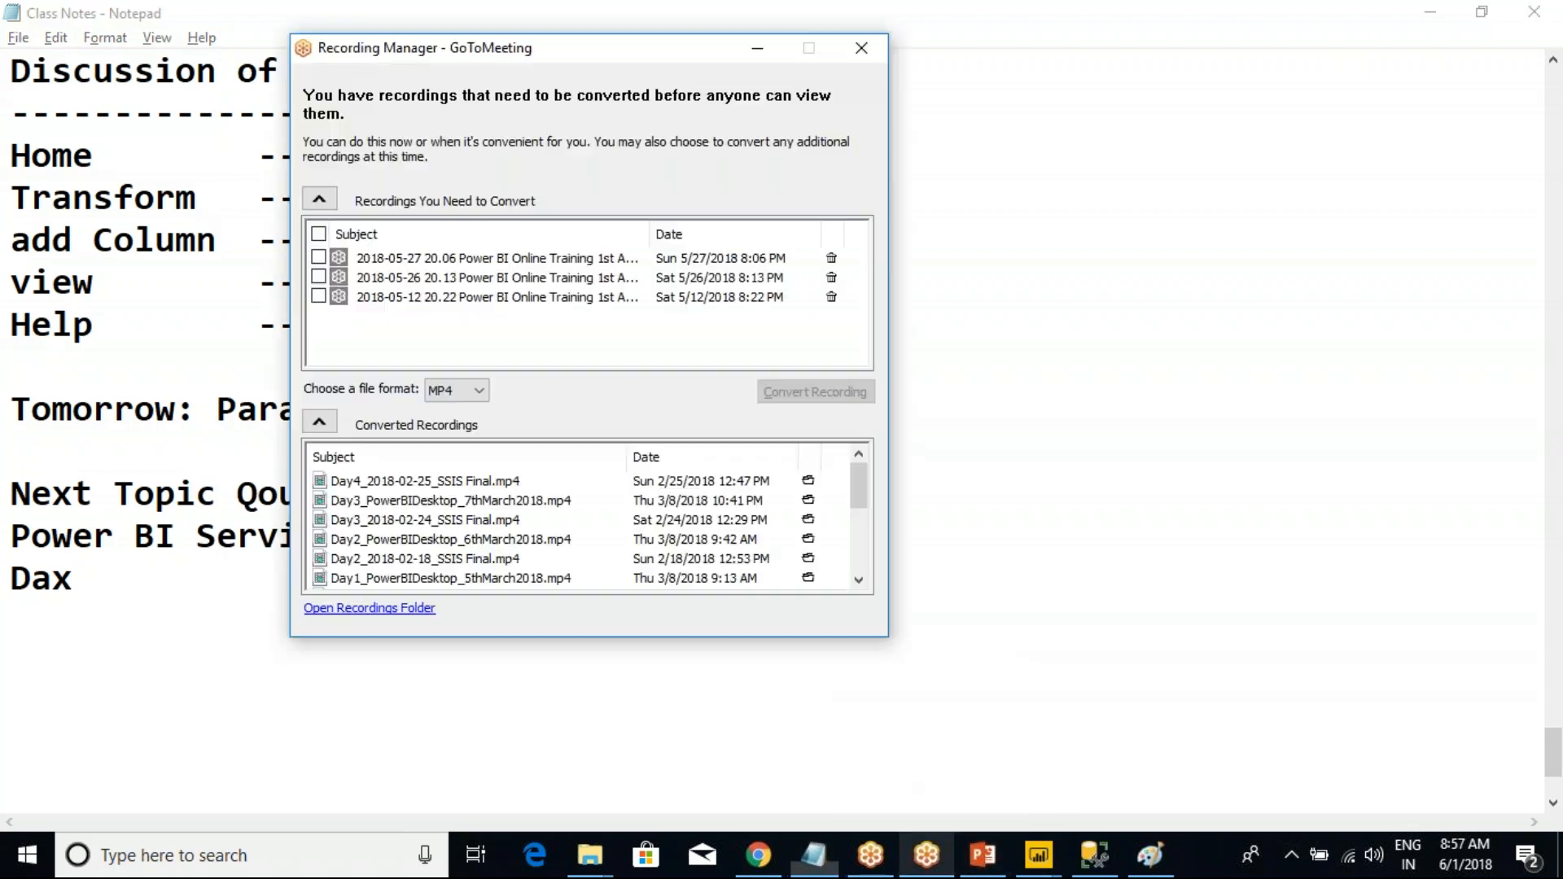
left_click_drag(703, 58, 514, 97)
left_click(735, 84)
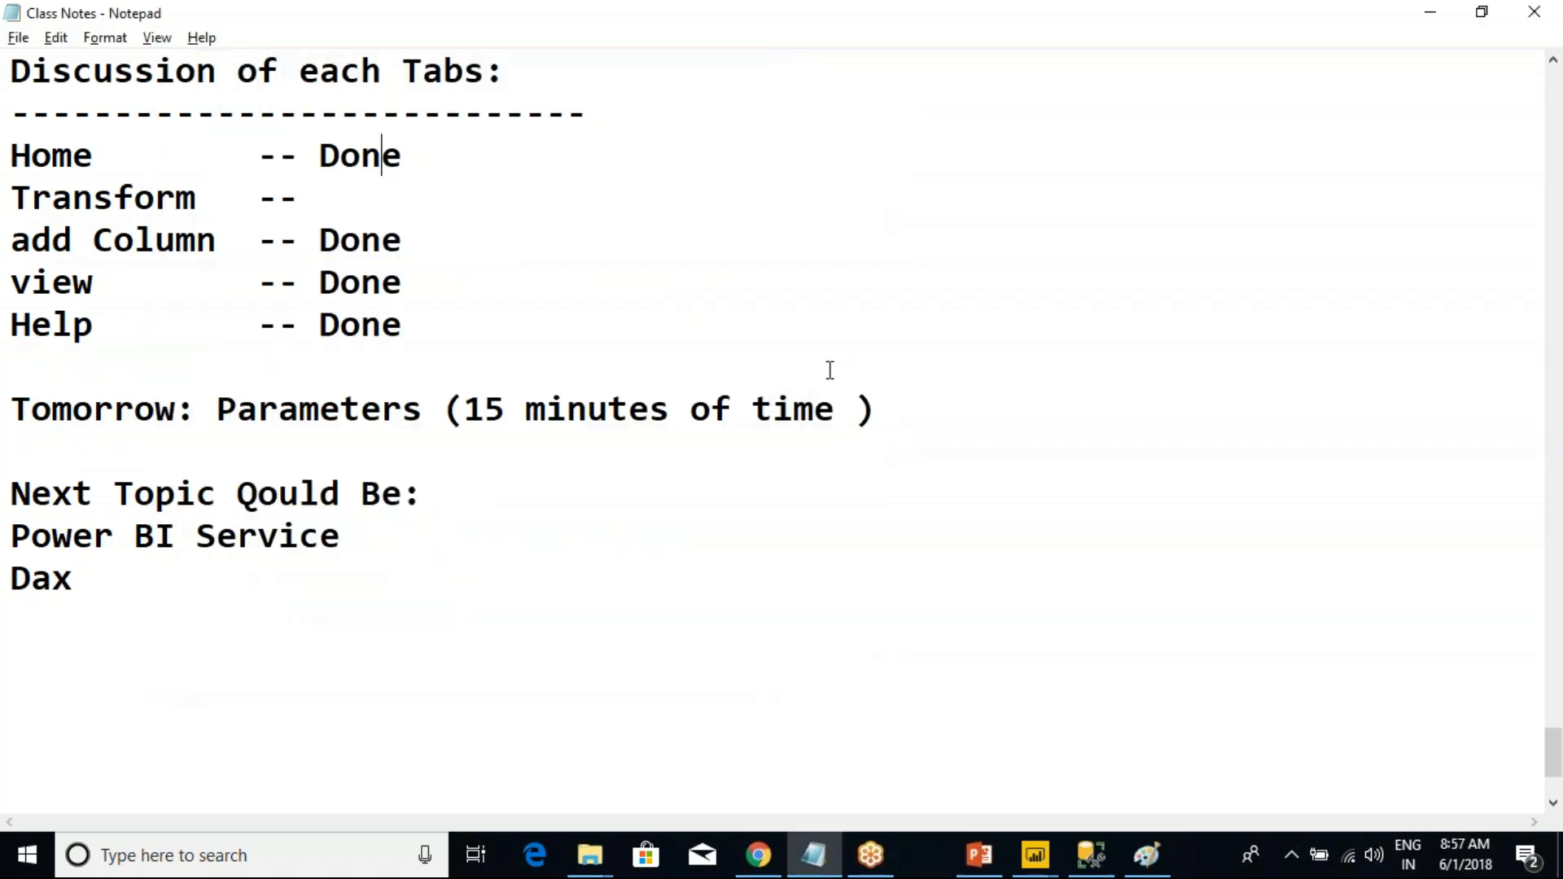